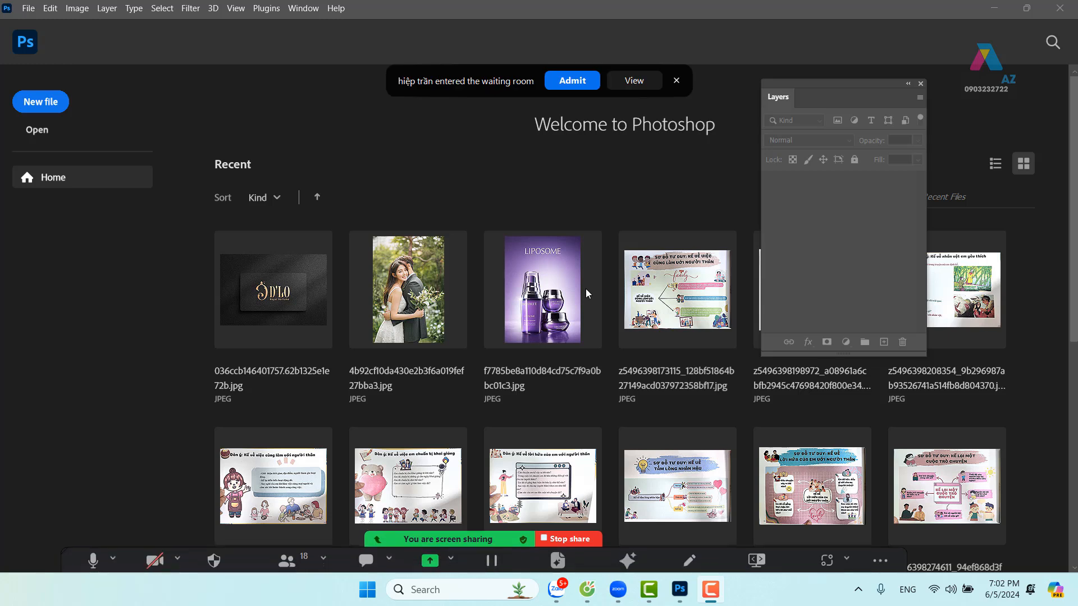
Step: Admit the waiting meeting participant and open the wedding photo 1e5cbe49e7bd69cdc989ea09acbb7124 from the anhcuoi folder
click(589, 82)
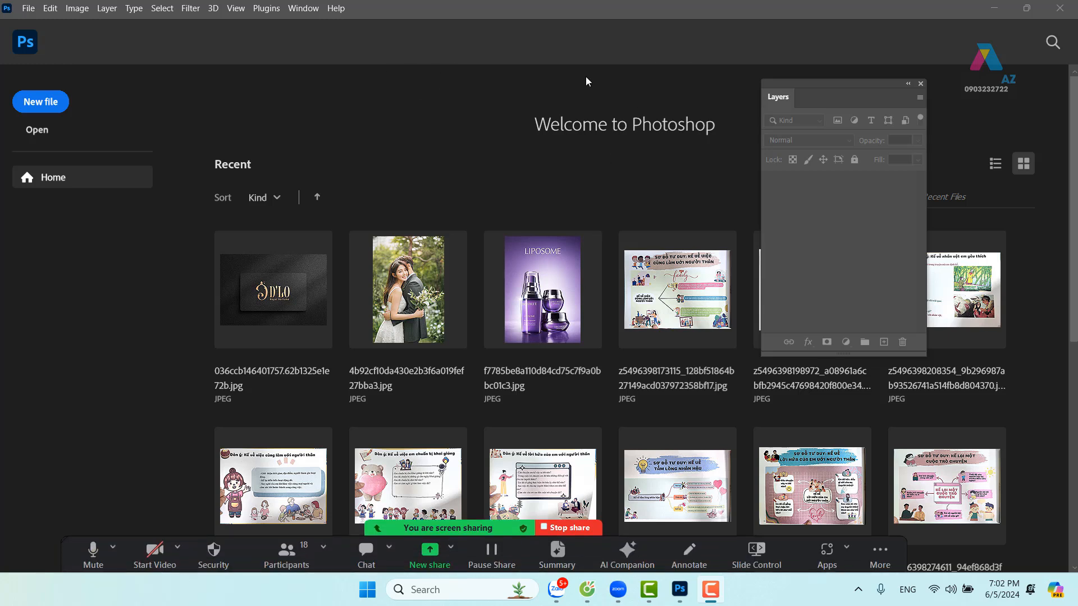
click(45, 135)
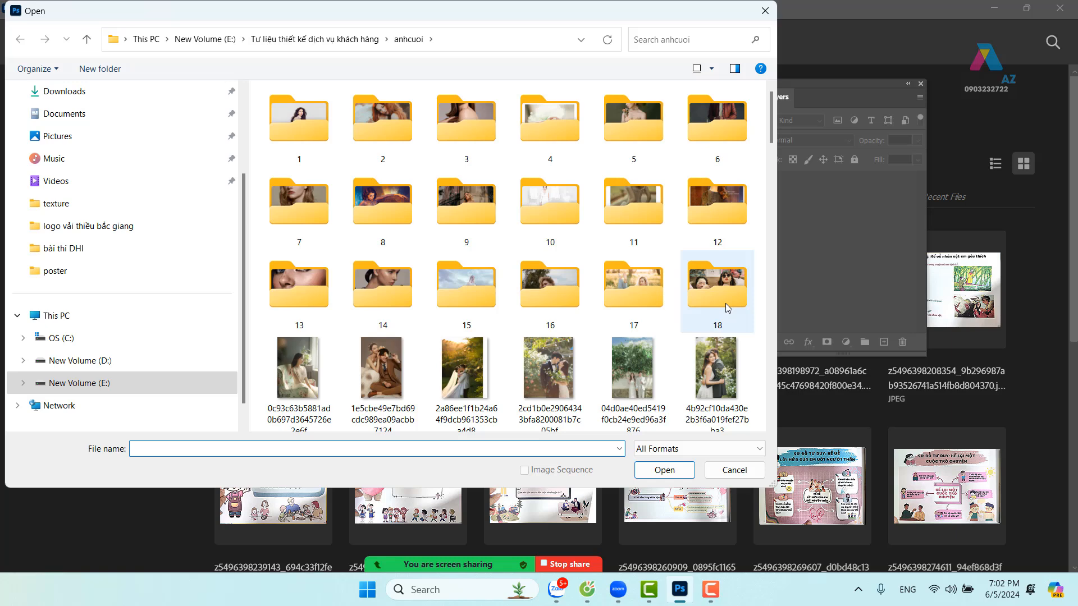
scroll(726, 303, down, 2)
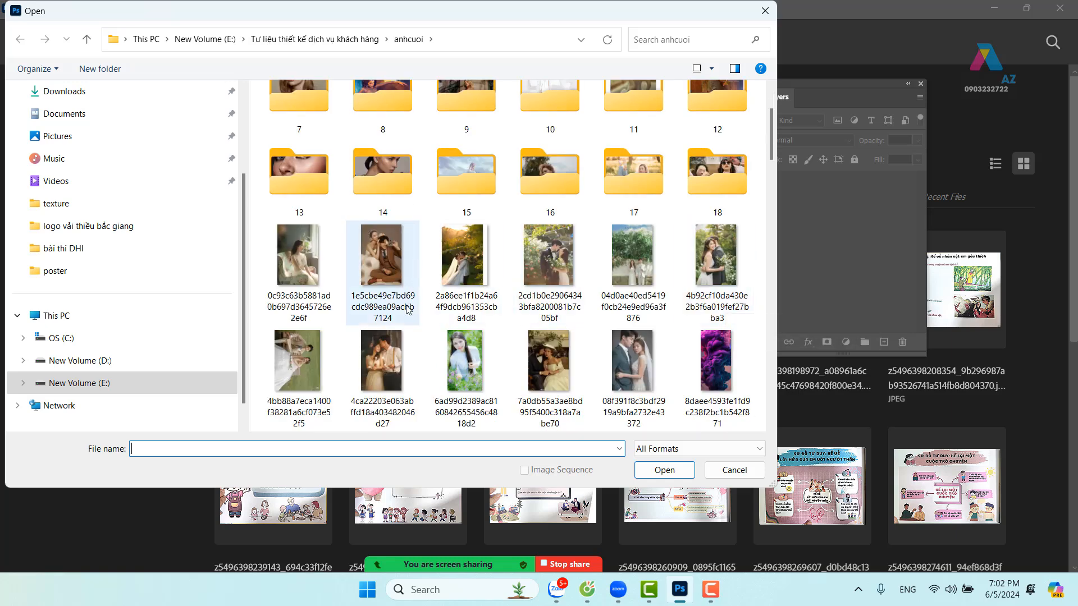
click(375, 261)
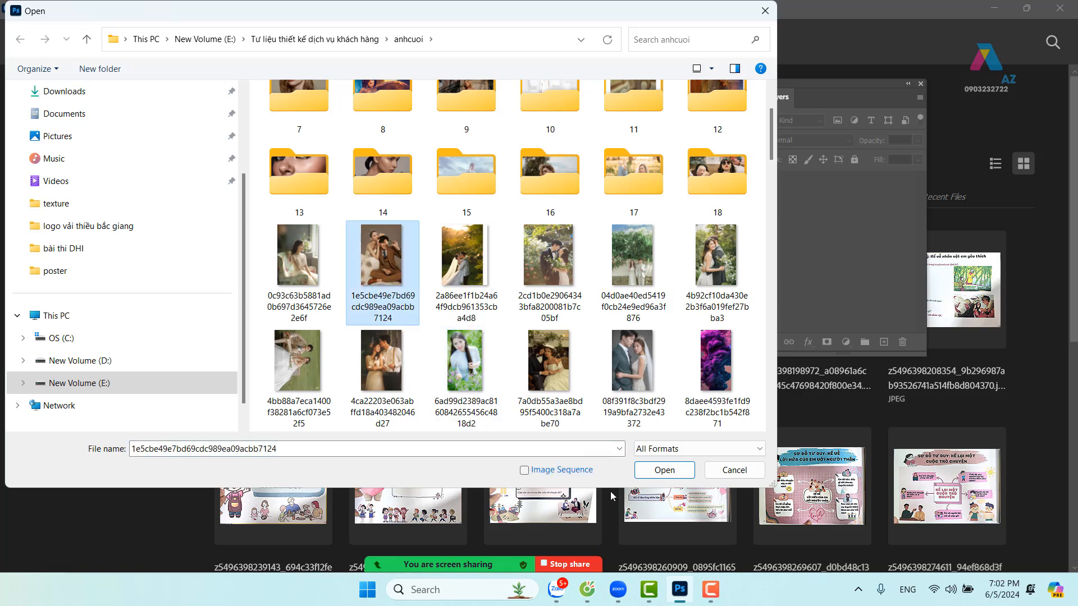
click(673, 470)
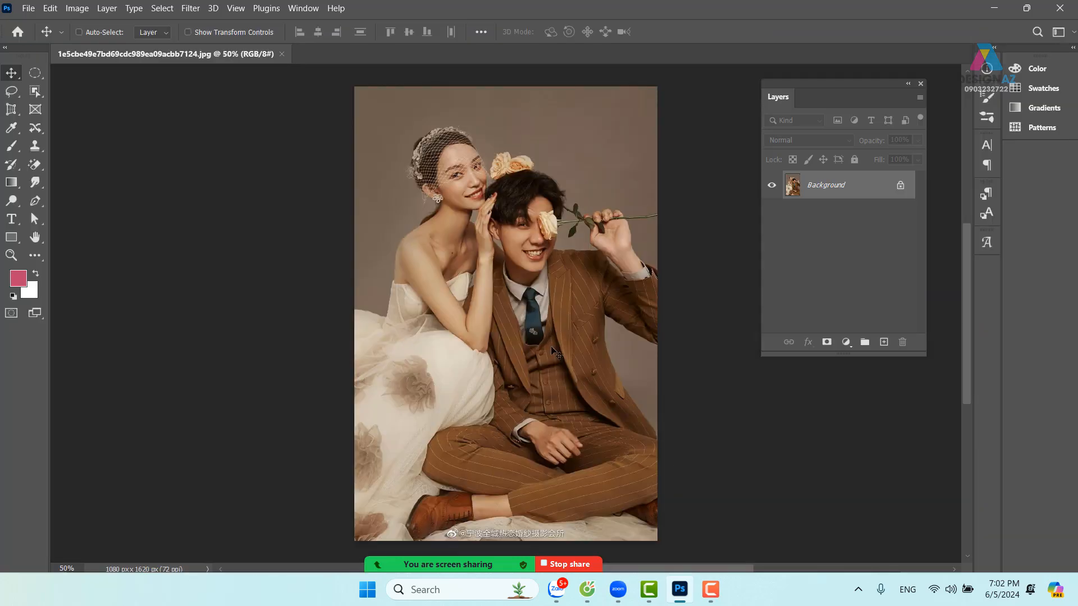
Step: Admit the next participant from the meeting's waiting room
key(ctrl+plus)
key(ctrl+plus)
key(ctrl+plus)
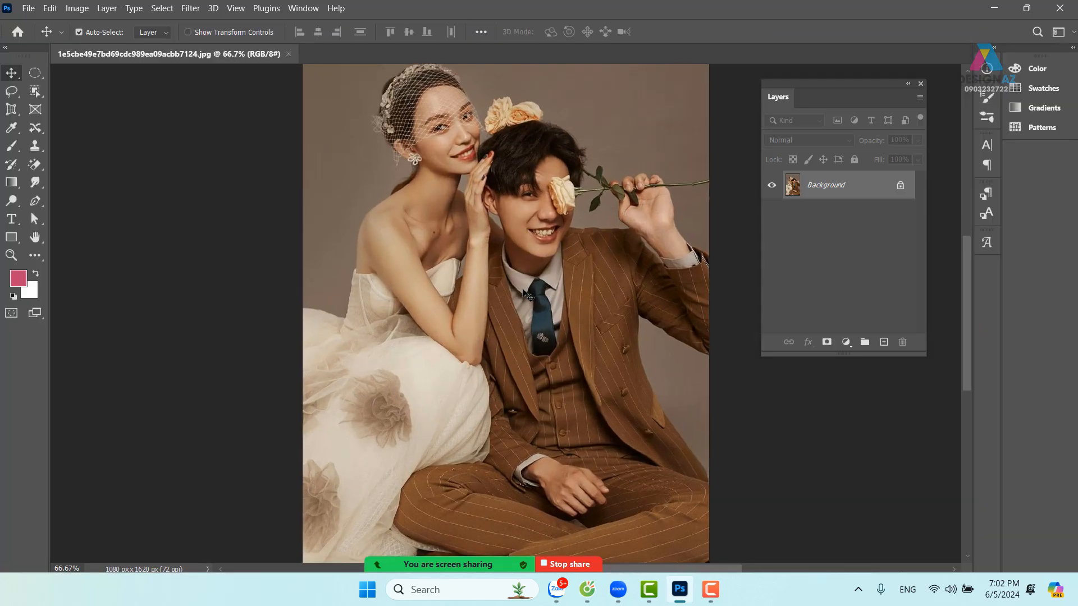
drag(579, 194, 616, 387)
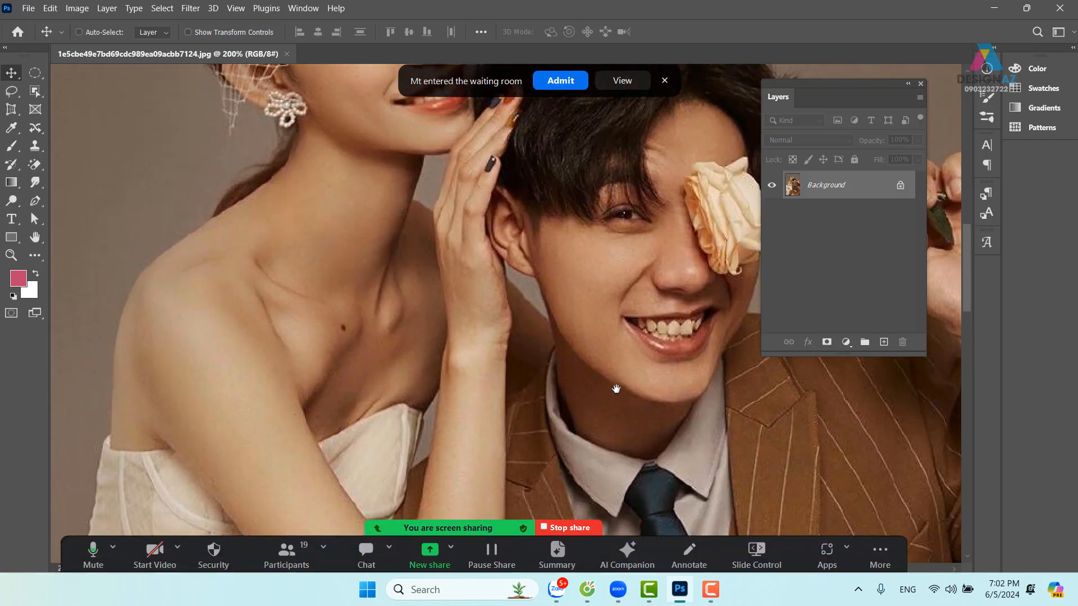
key(ctrl+minus)
click(561, 81)
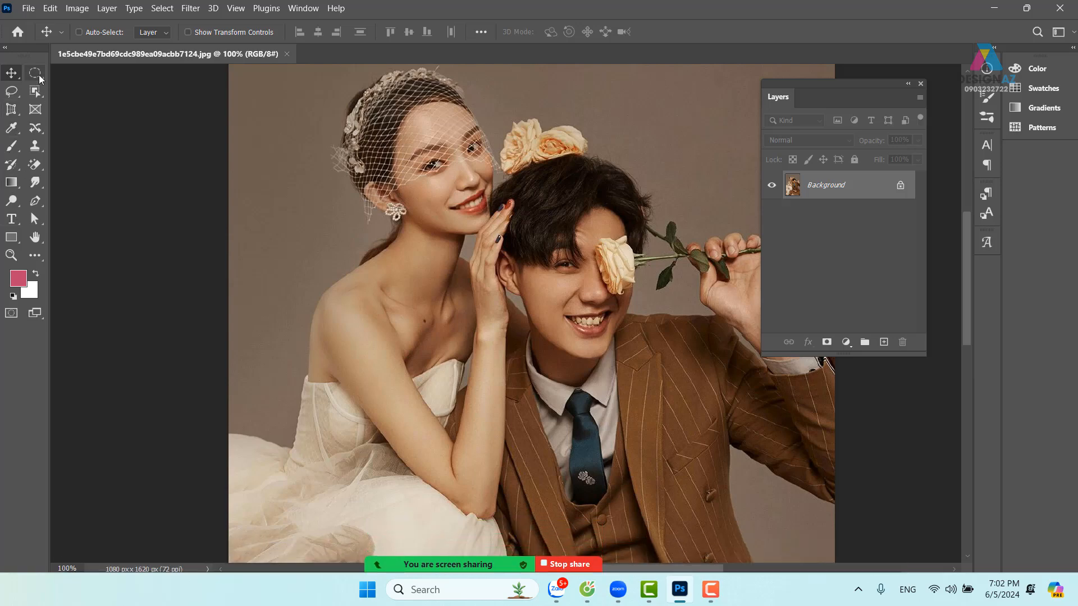
Step: Draw a square marquee selection about 122 px wide over the bride's neck and add a new empty layer
click(38, 76)
click(87, 74)
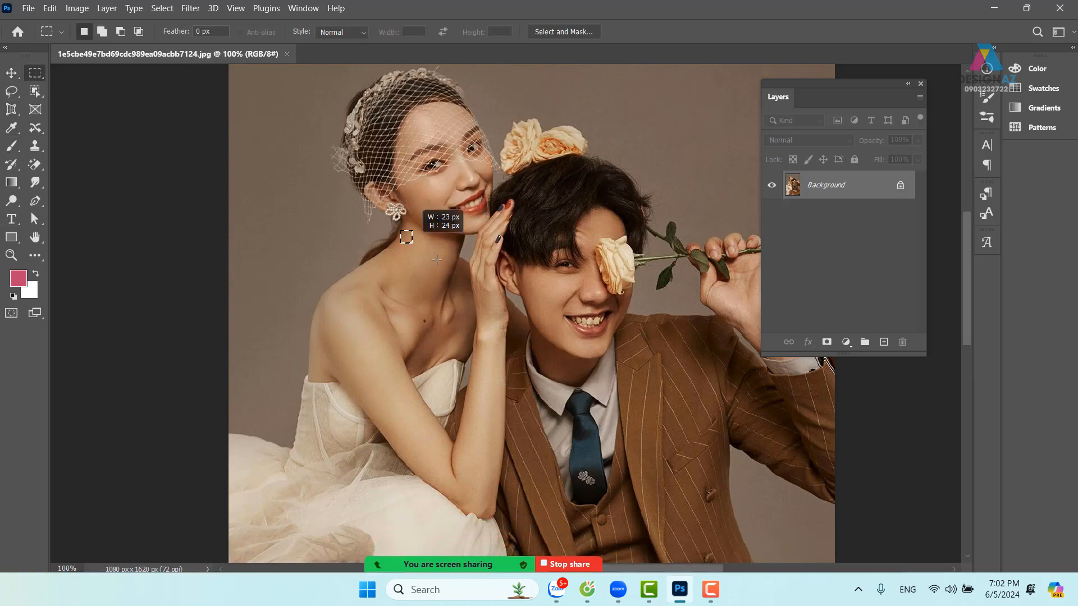
drag(437, 260, 468, 298)
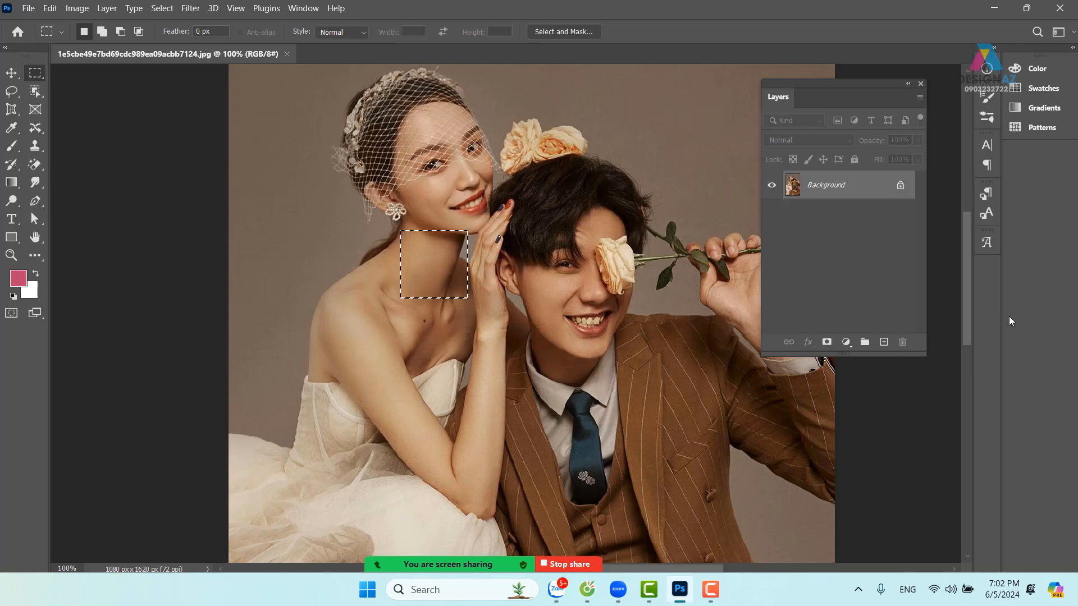
click(883, 342)
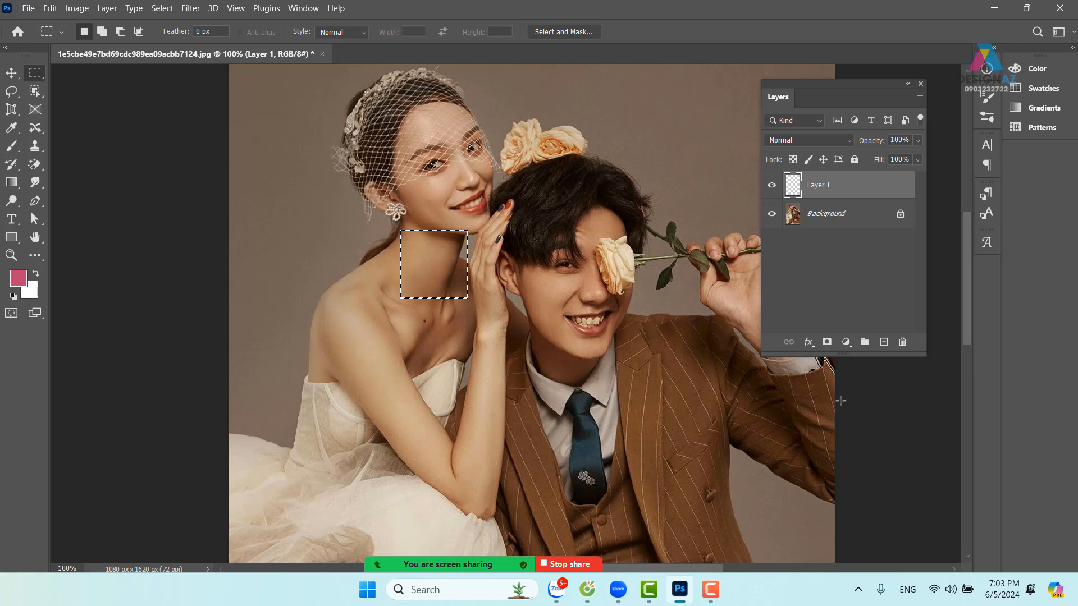
Step: Set the foreground color to white and fill the square selection on the new layer with it
click(19, 278)
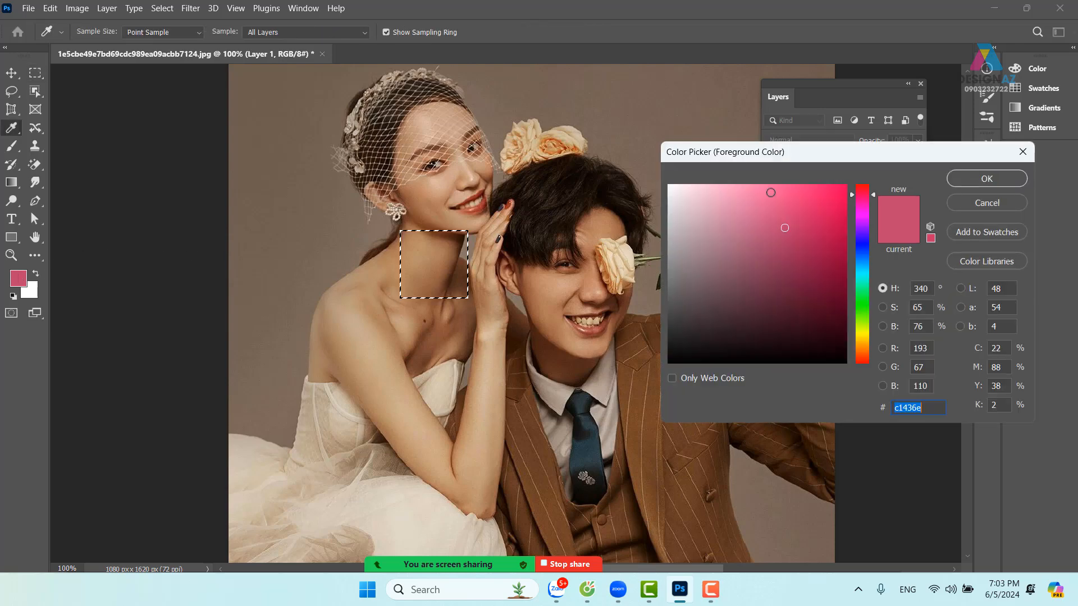
drag(727, 214, 649, 167)
click(987, 179)
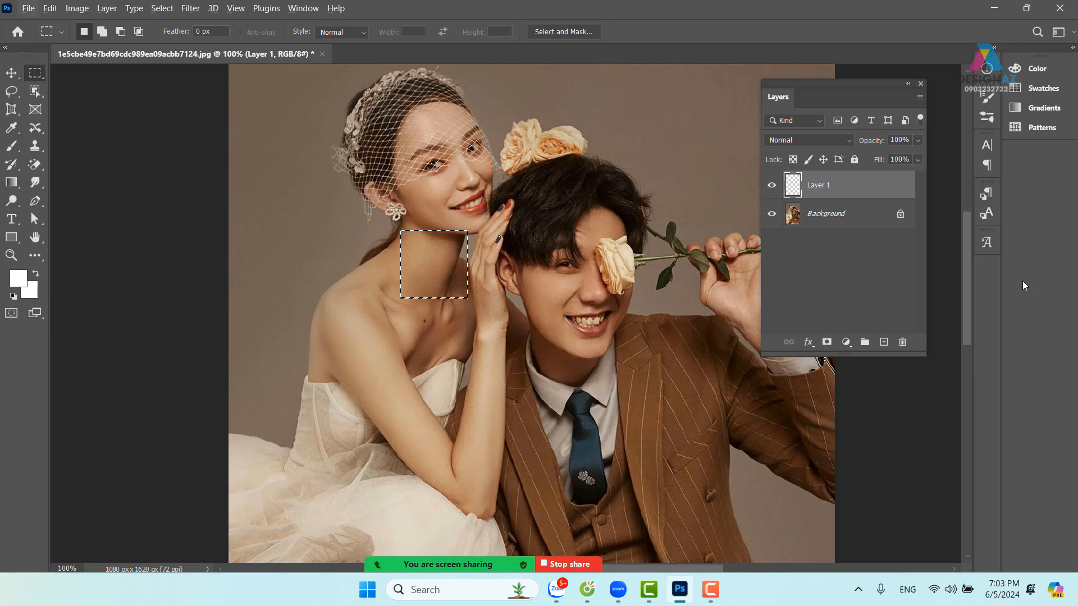
key(alt+BackSpace)
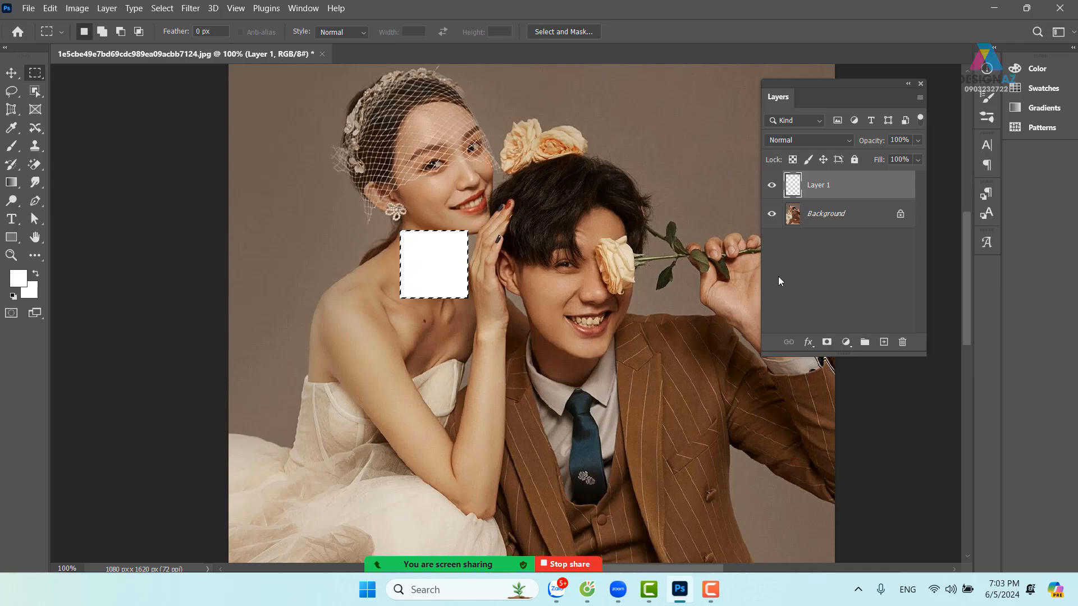
Step: Deselect the square and place a duplicate of it flush against its right edge
key(ctrl+d)
key(v)
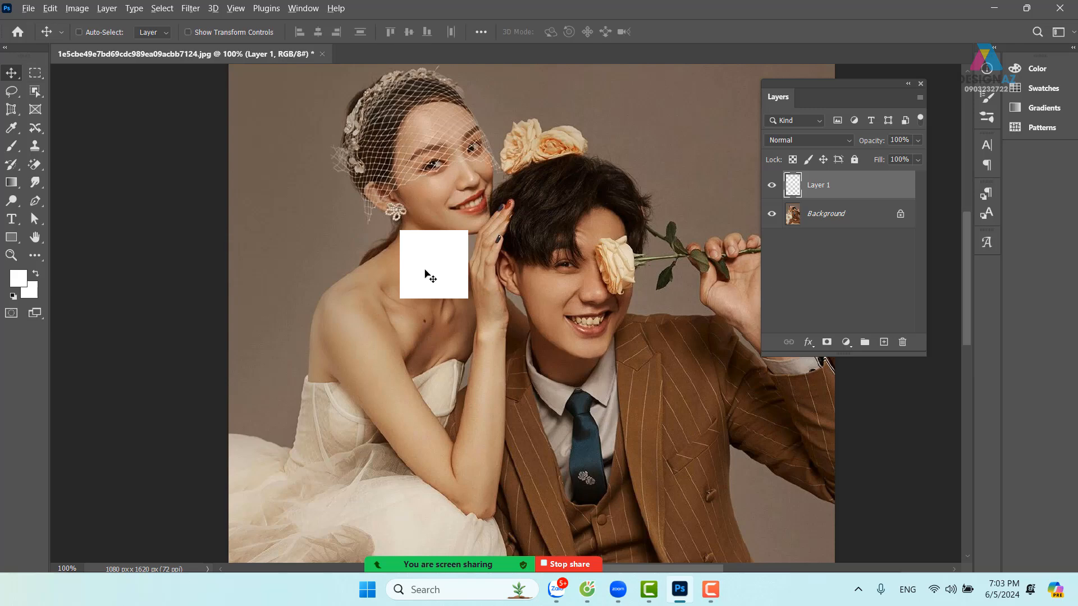
drag(425, 272, 495, 279)
Step: Mute all participants in the Zoom meeting and minimize the participants window
mouse_move(379, 560)
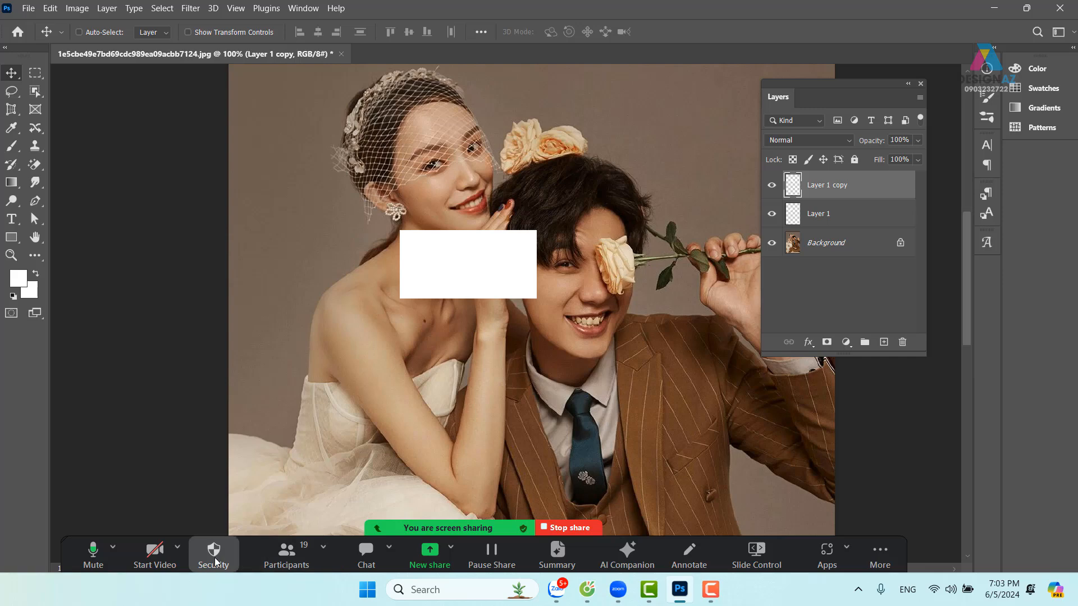
click(287, 553)
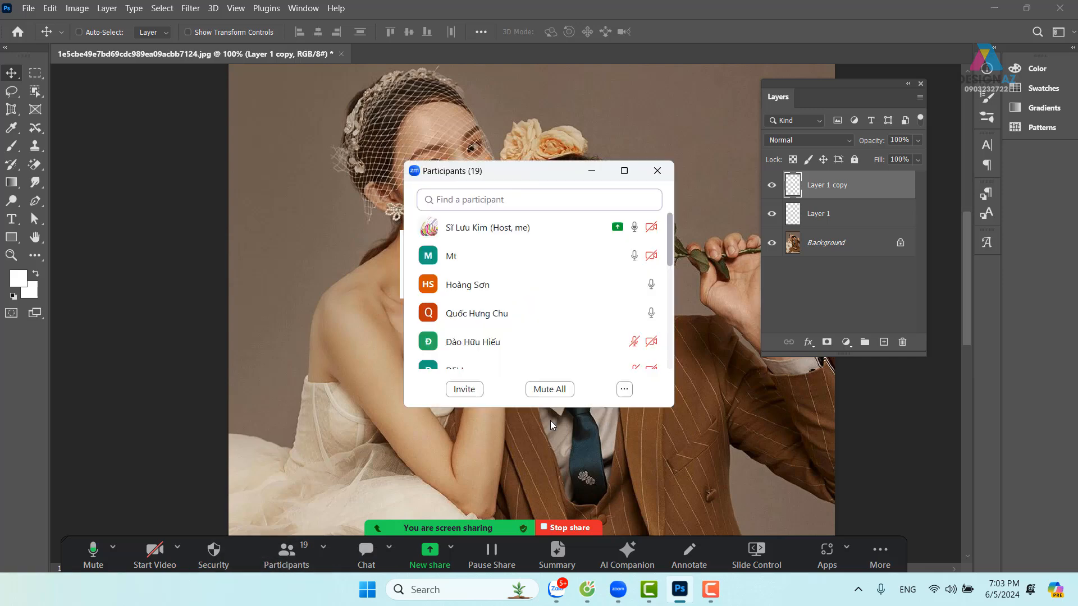
click(550, 389)
click(626, 327)
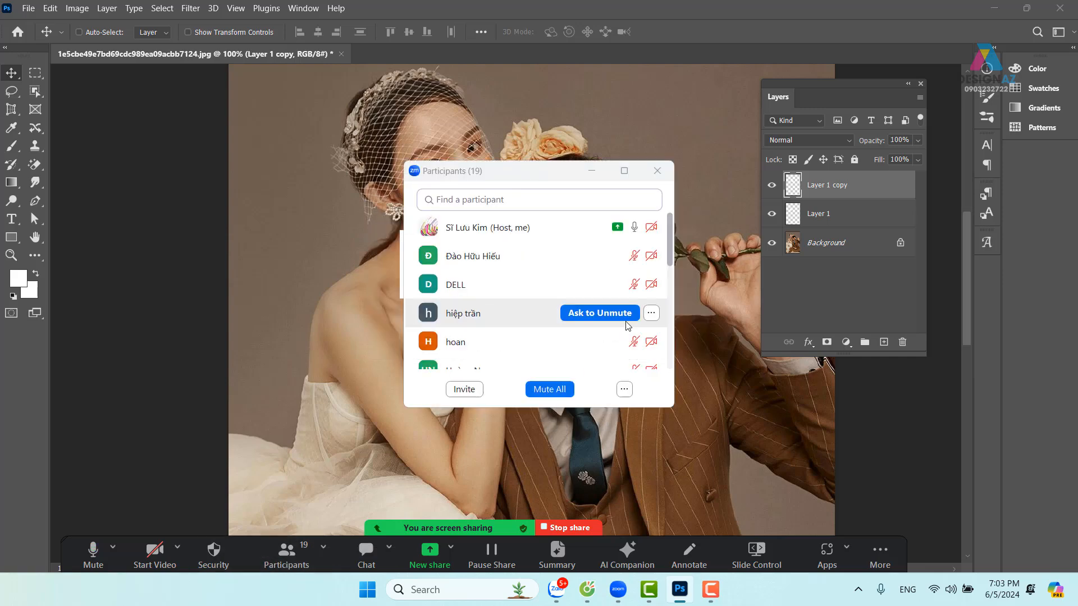
click(591, 171)
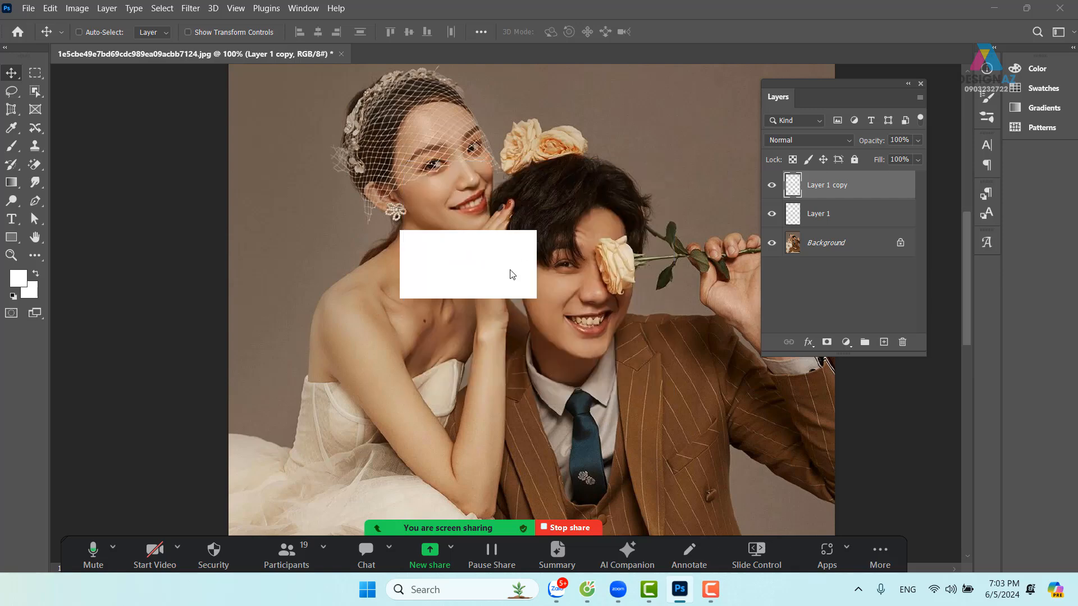
Step: Lock the transparent pixels of the duplicated square's layer and fill it with 50% Gray in Normal mode at 100% opacity
click(792, 161)
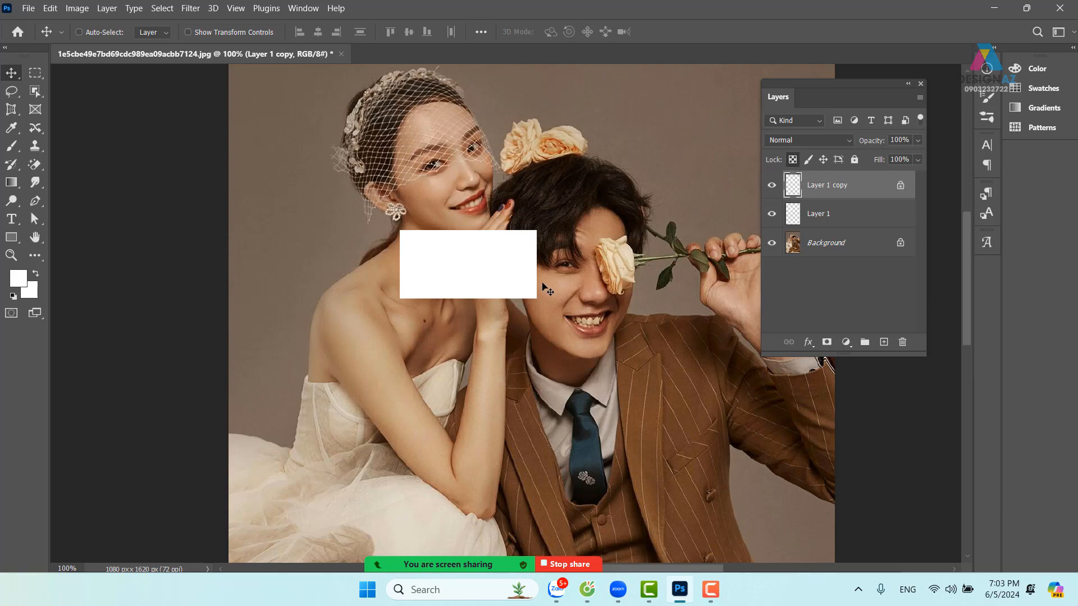
click(76, 10)
mouse_move(56, 10)
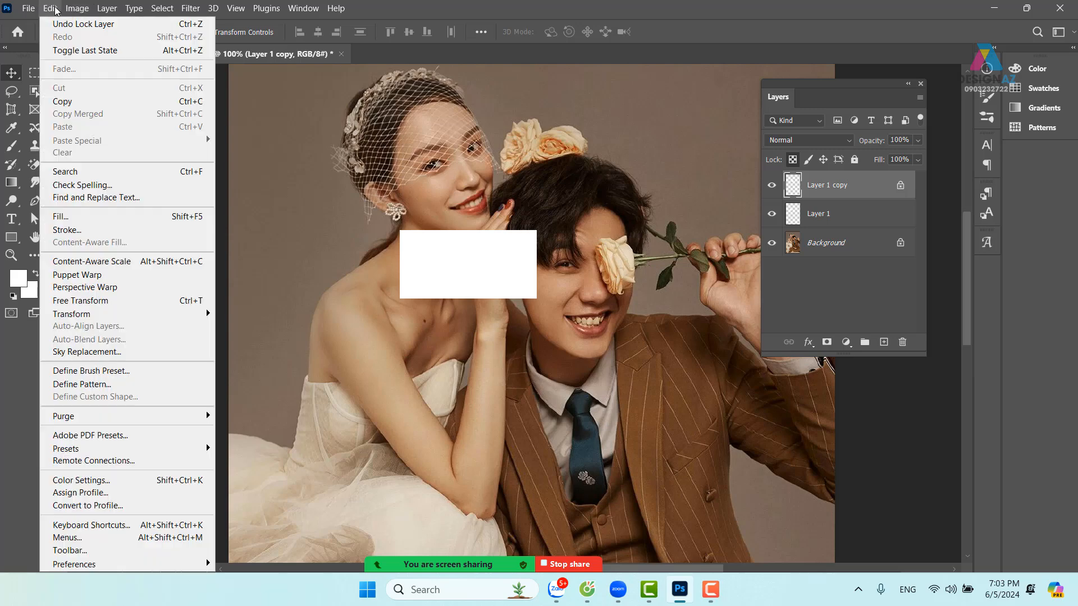
click(110, 222)
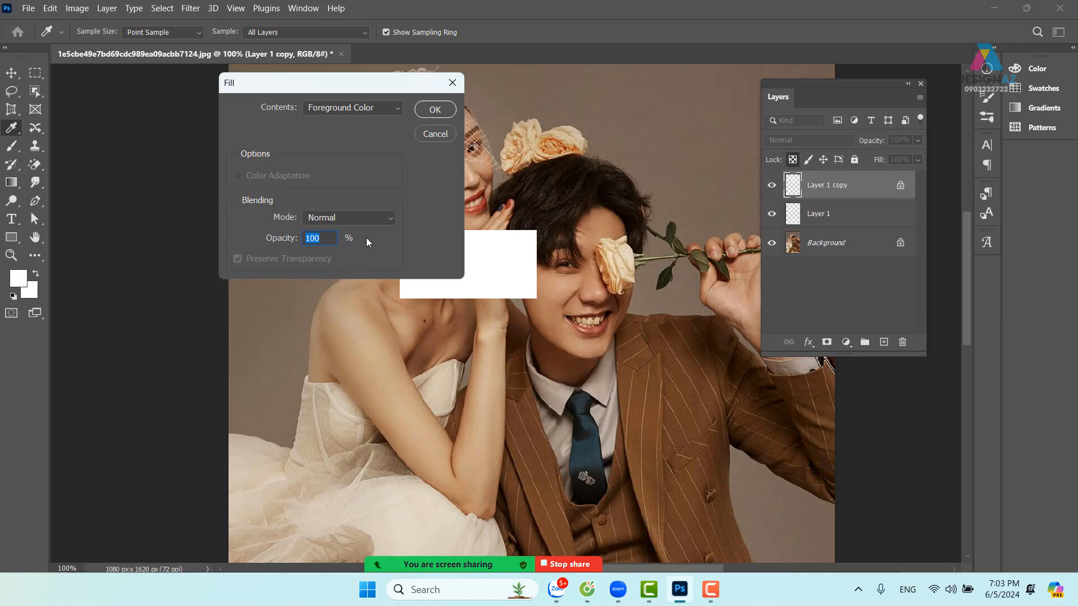
click(363, 109)
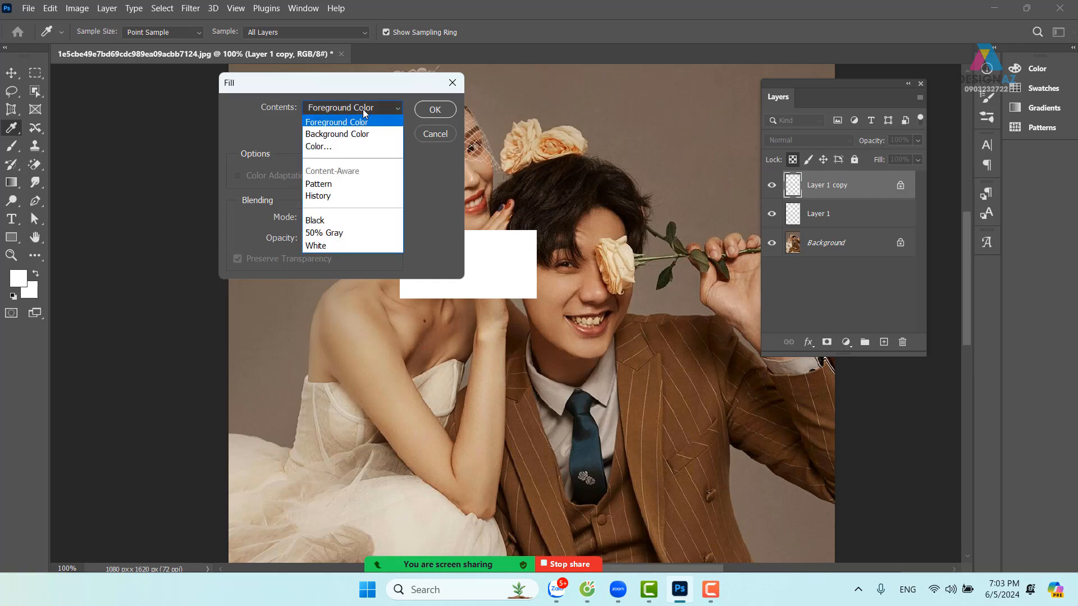
click(339, 234)
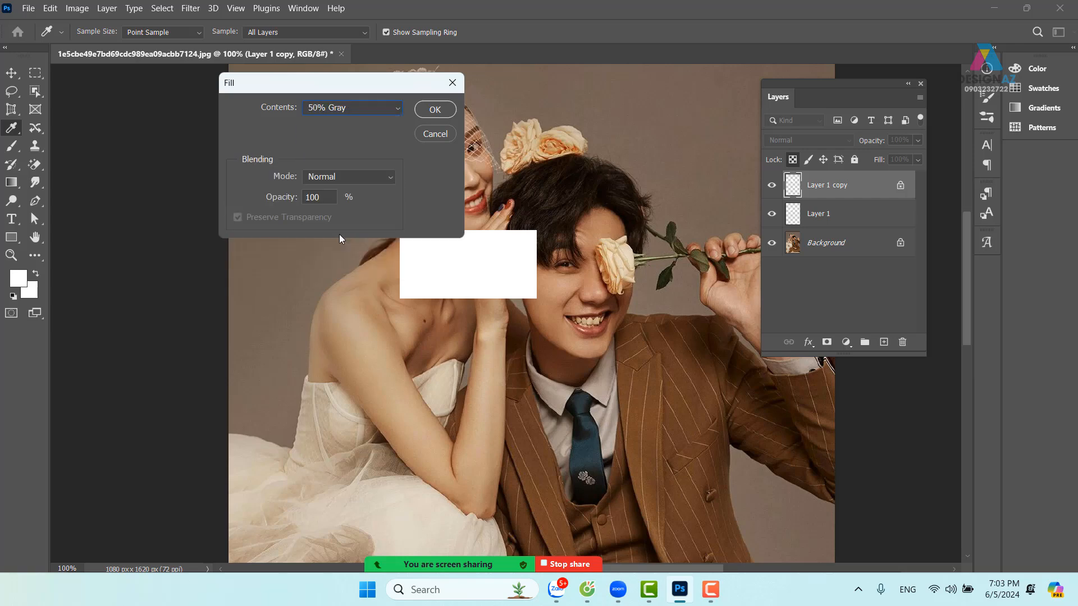
click(435, 110)
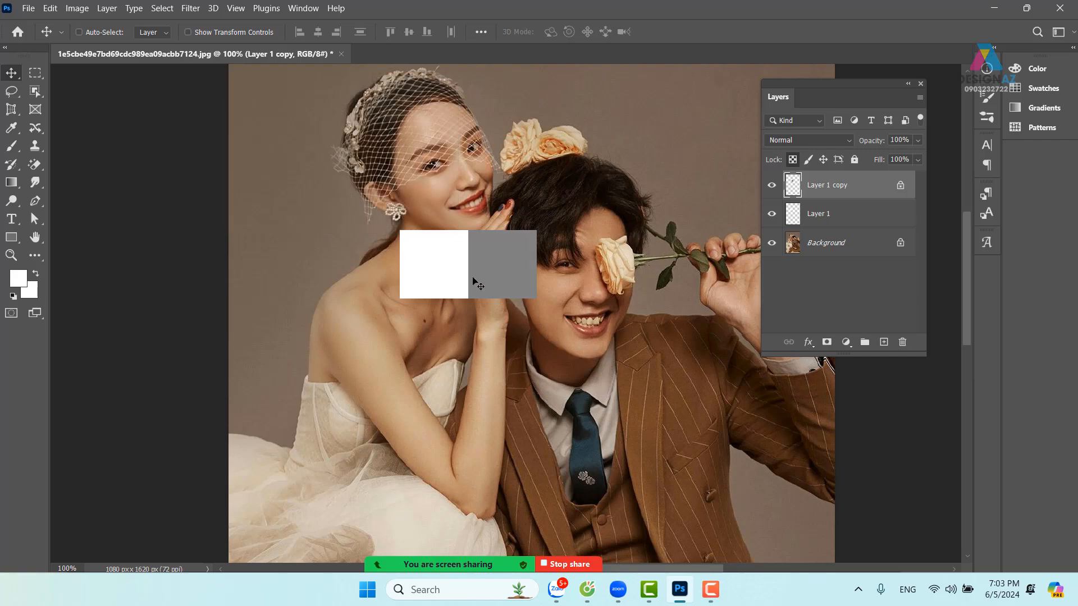
Step: Duplicate the white square to the right side of the gray one and invert the copy to black
right_click(441, 259)
click(463, 266)
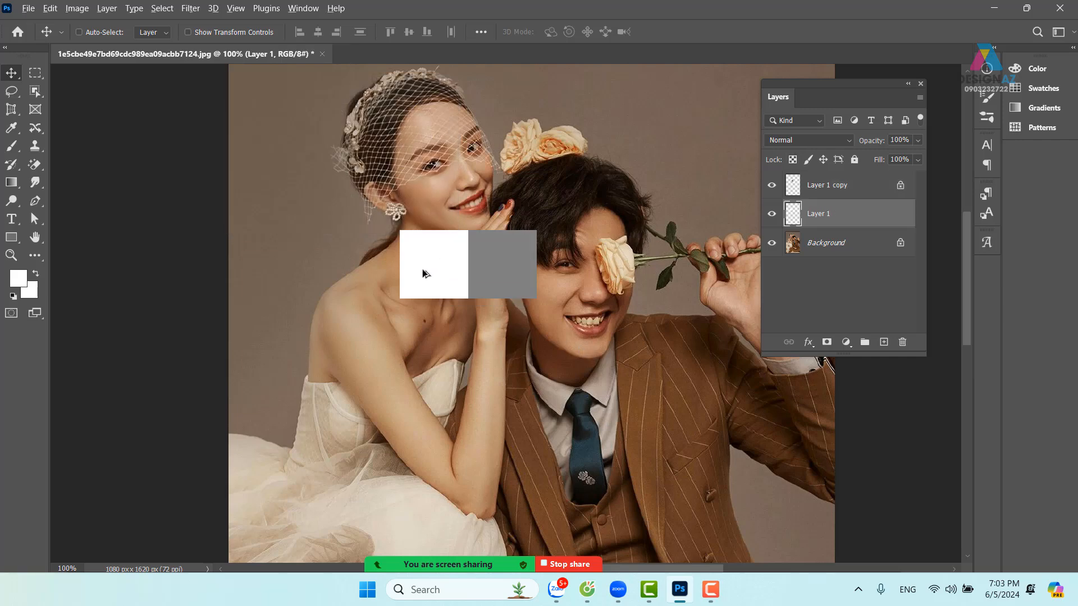
drag(423, 271, 559, 279)
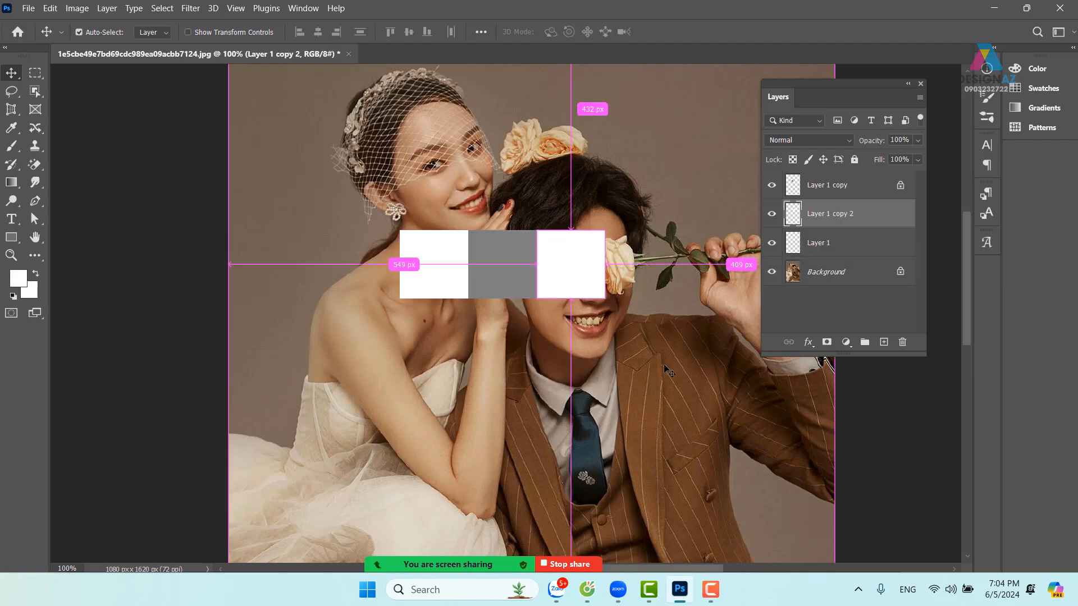
key(ctrl+i)
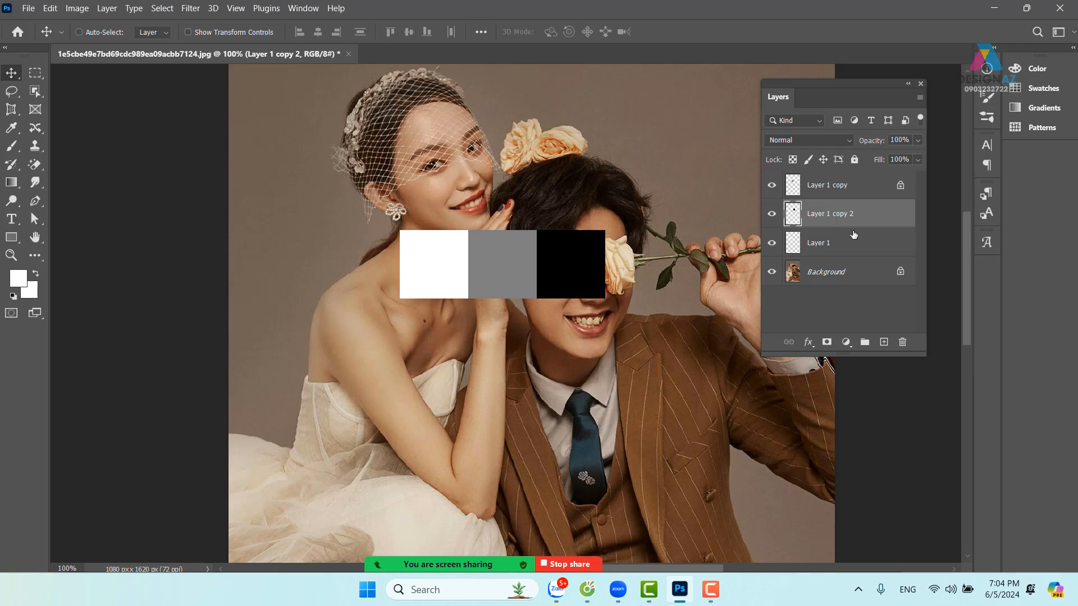
Step: Merge the three square layers into one and move the strip down over the bride's chest and the groom's chin
click(868, 195)
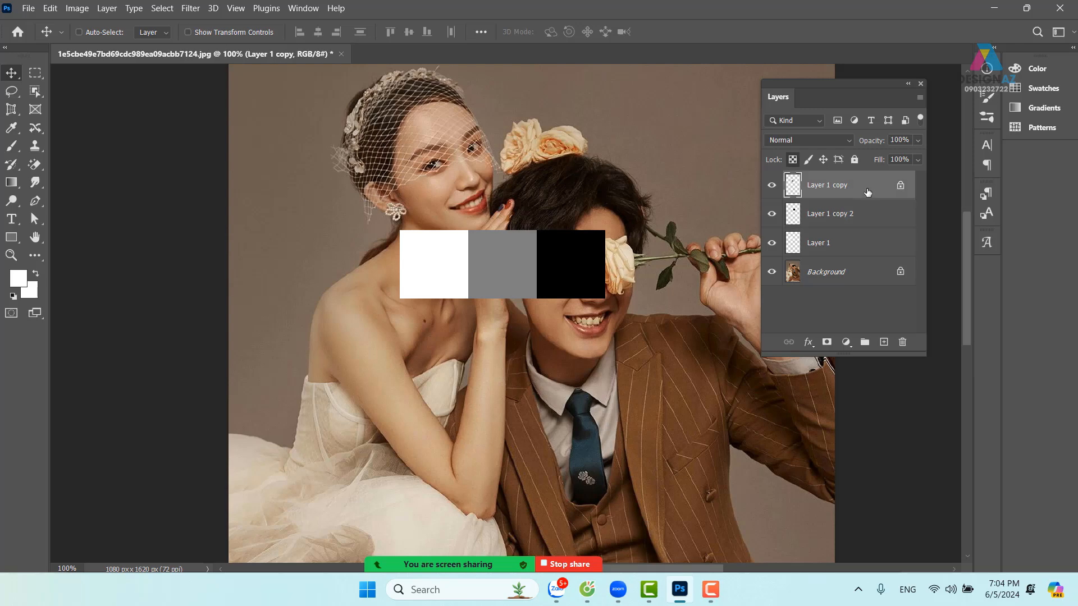
shift+click(866, 241)
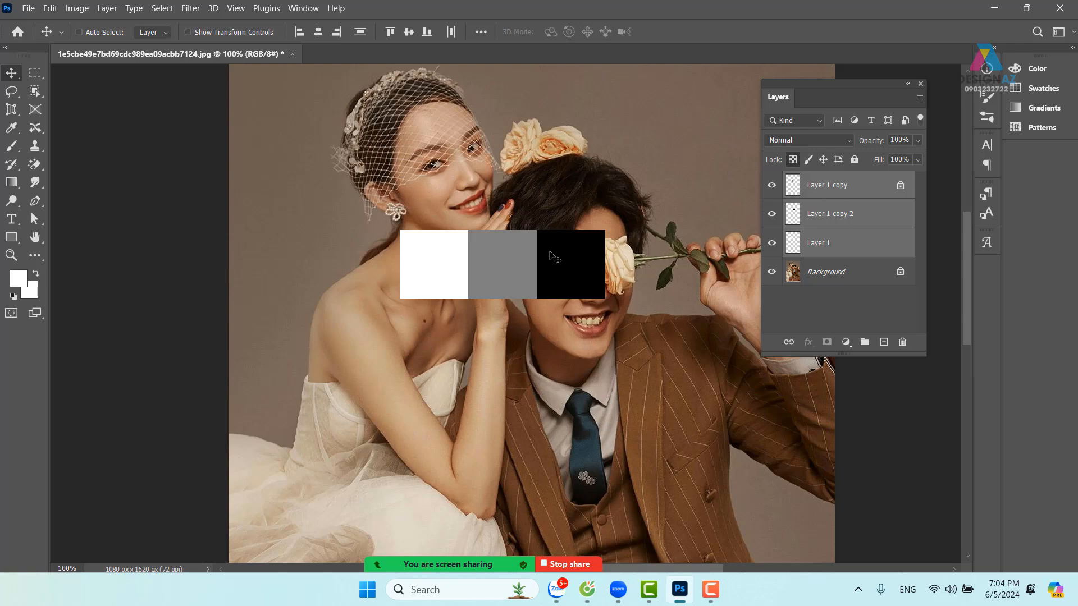
mouse_move(414, 268)
mouse_down()
mouse_move(458, 267)
mouse_move(427, 269)
mouse_up()
key(ctrl+e)
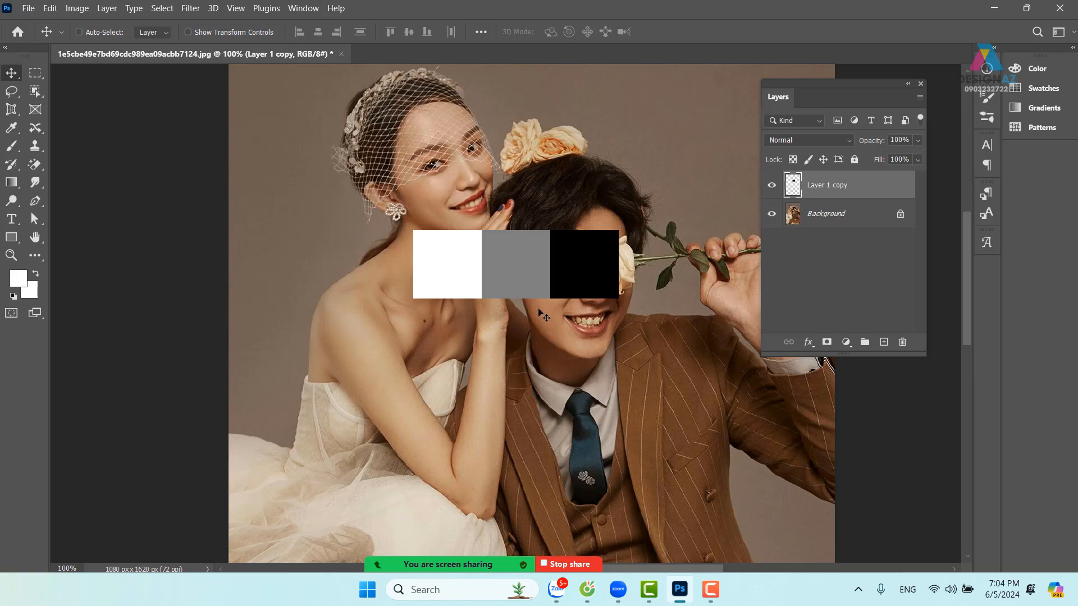
drag(560, 263, 528, 326)
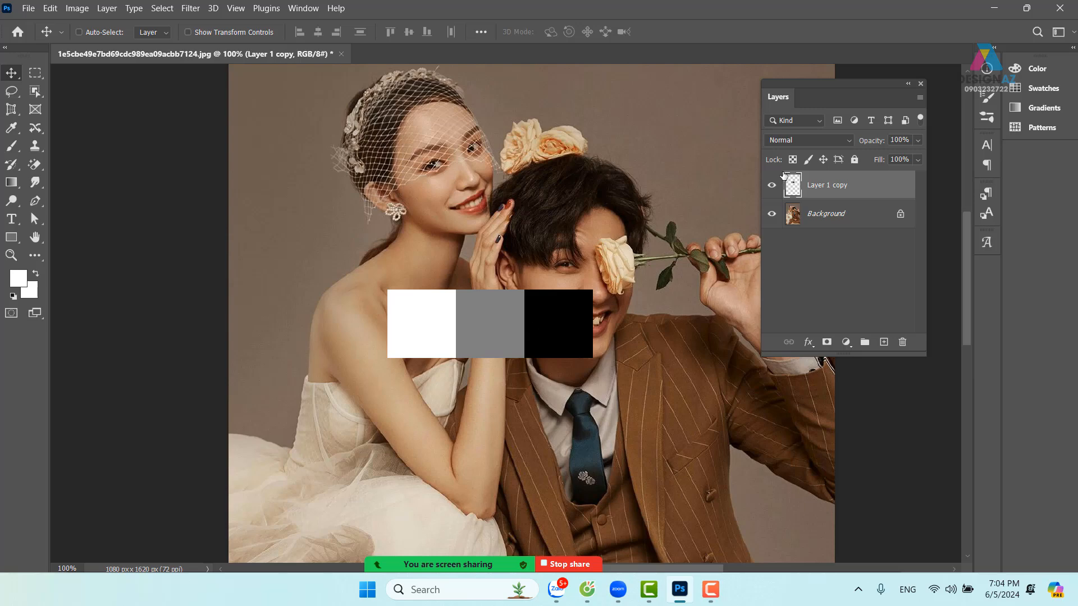
Step: Set the merged strip's blend mode to Overlay and shift it slightly up and right over the photo
click(822, 140)
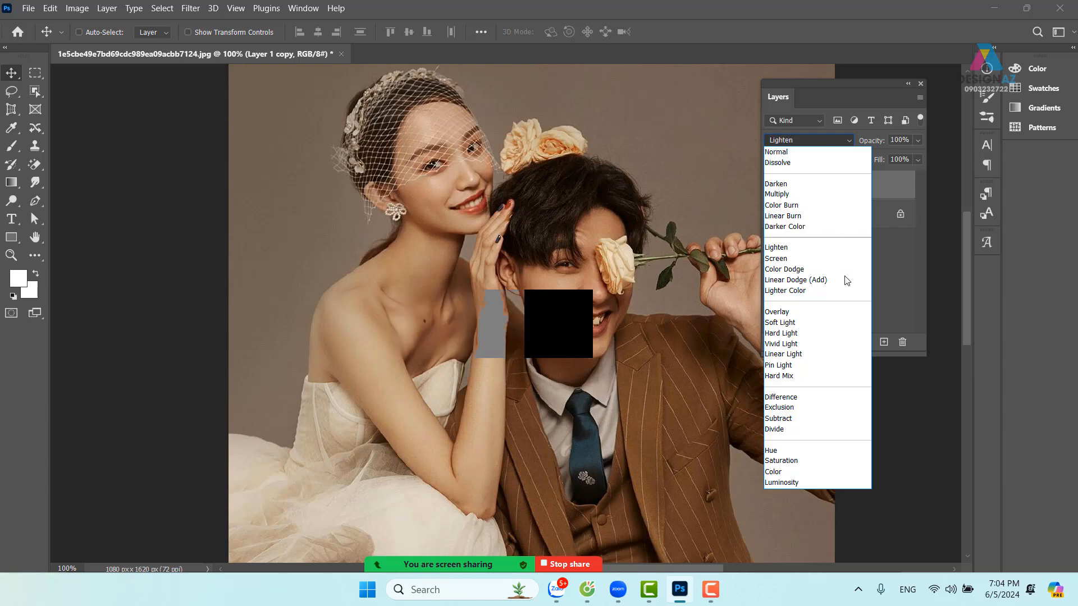
click(820, 315)
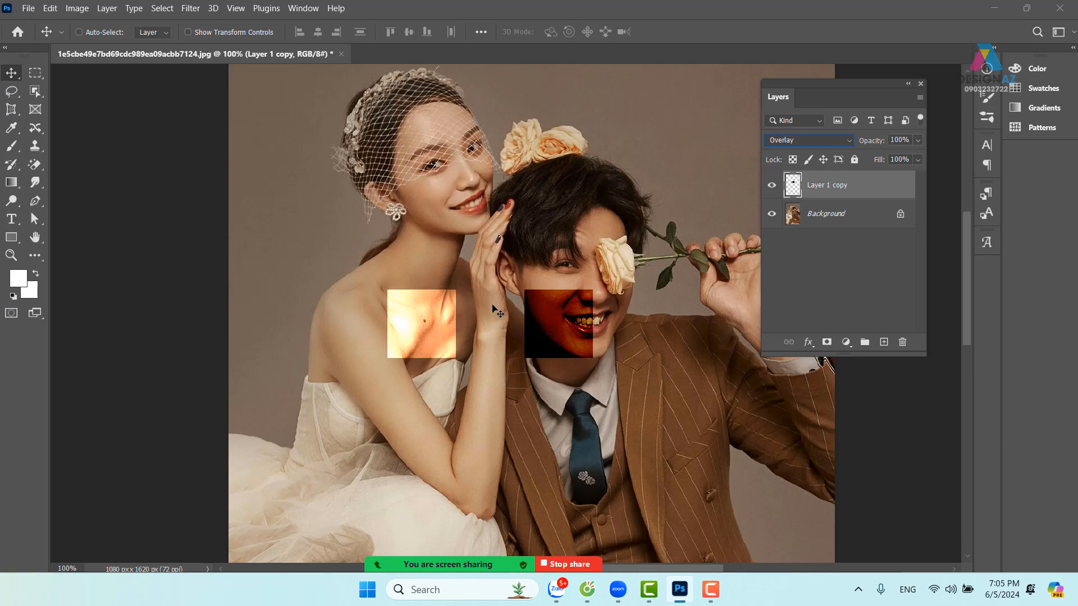
mouse_move(490, 302)
mouse_down()
mouse_move(454, 200)
mouse_move(479, 161)
mouse_move(605, 161)
mouse_move(659, 179)
mouse_move(546, 331)
mouse_move(404, 340)
mouse_move(371, 317)
mouse_move(478, 321)
mouse_move(510, 303)
mouse_up()
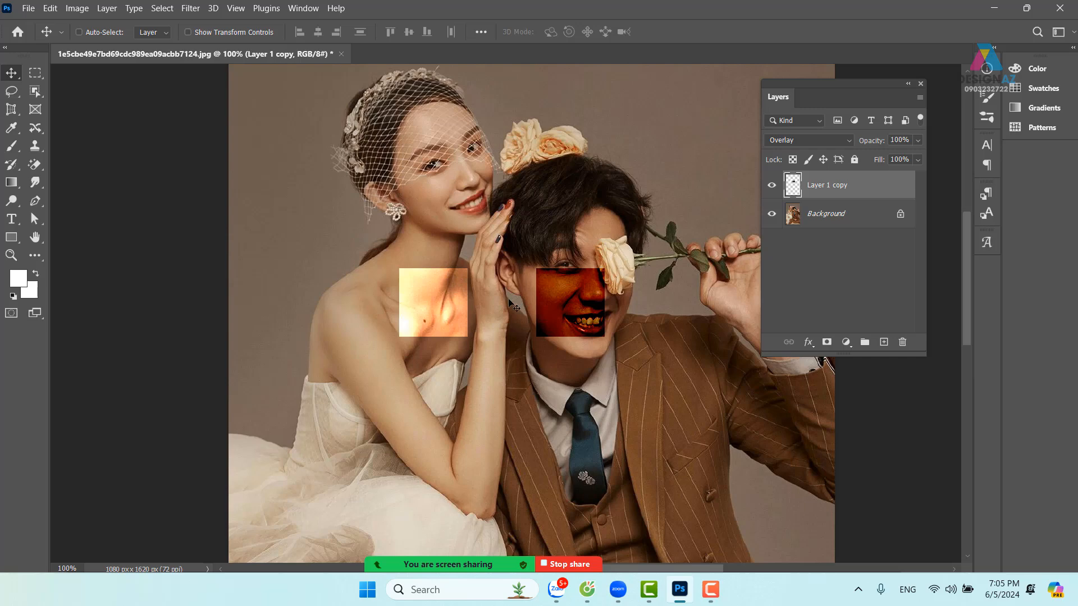
Step: Set the merged strip's blend mode to Normal and move it over the bride's neck and shoulders
click(579, 81)
click(809, 140)
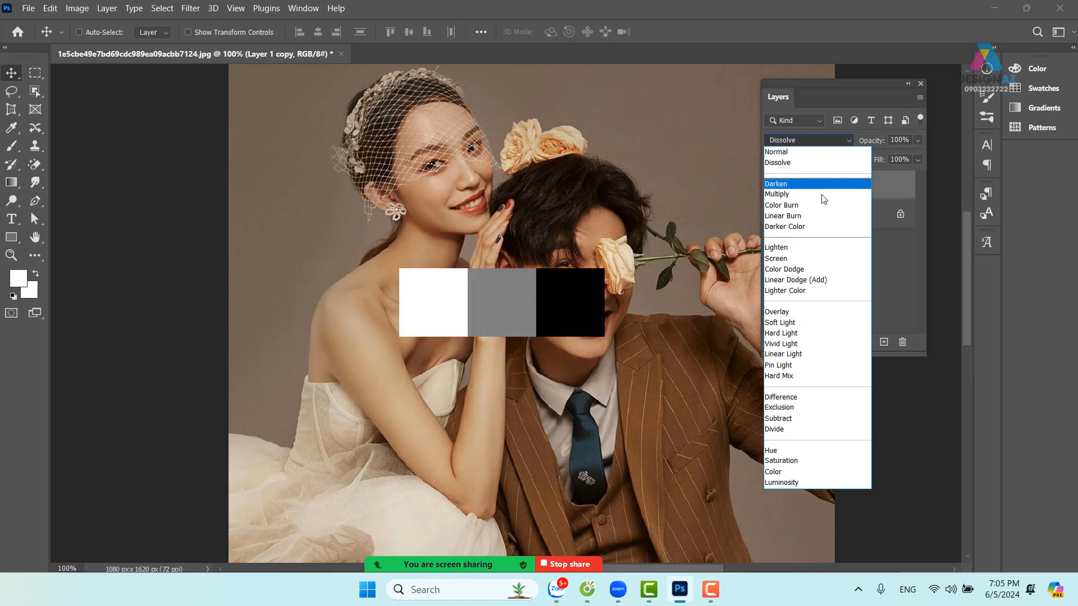
click(777, 151)
drag(505, 306, 387, 254)
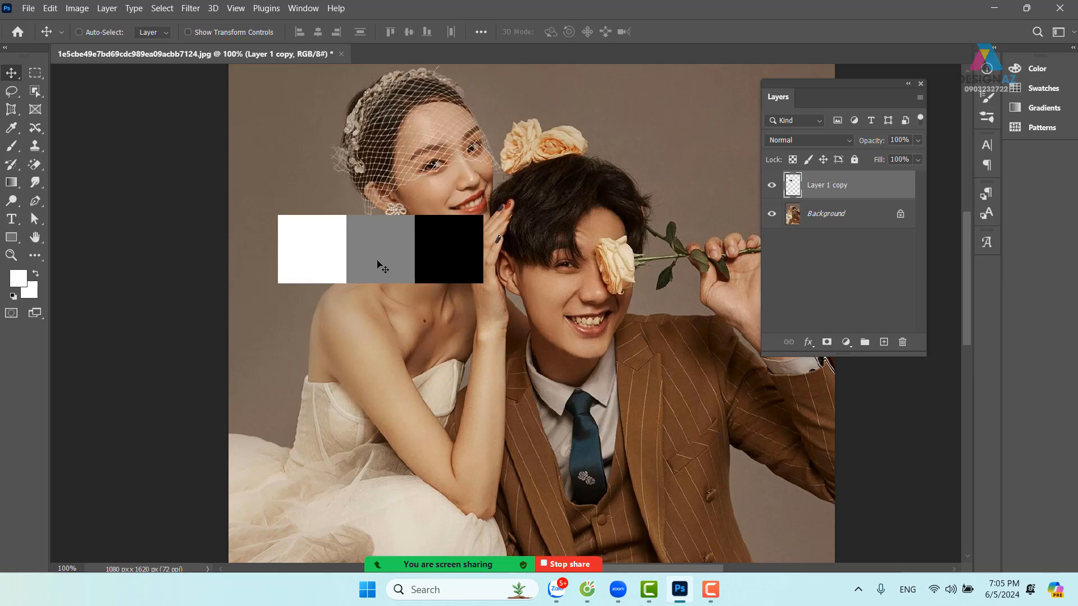
drag(381, 266, 389, 282)
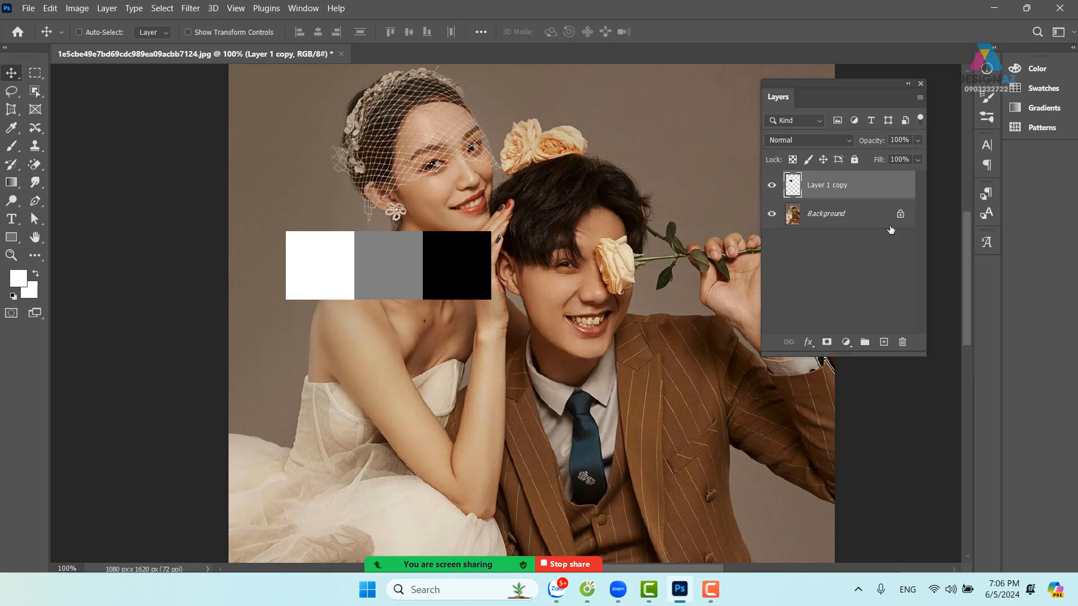
click(835, 142)
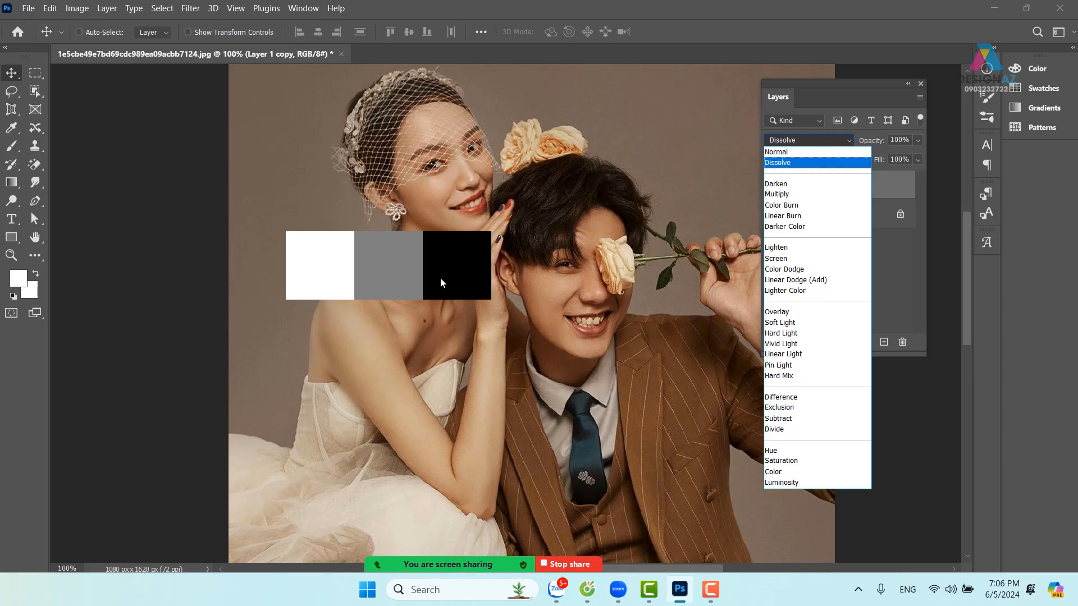
click(440, 280)
mouse_move(419, 279)
mouse_down()
mouse_move(561, 283)
mouse_move(582, 155)
mouse_move(514, 307)
mouse_move(431, 284)
mouse_up()
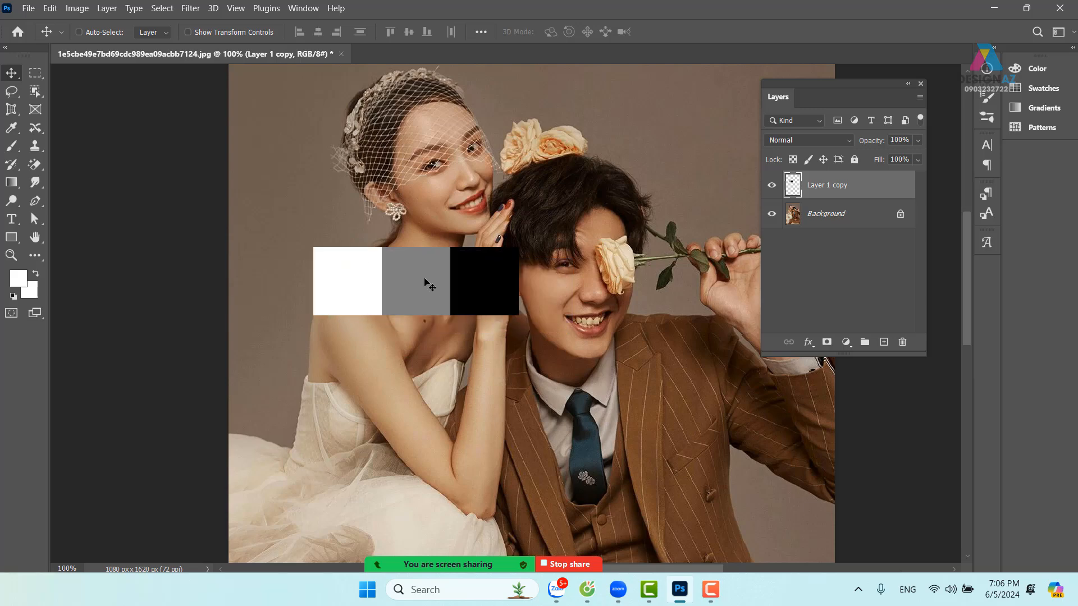
Step: Make a square marquee selection over the bride's upper arm and add a new layer
click(35, 72)
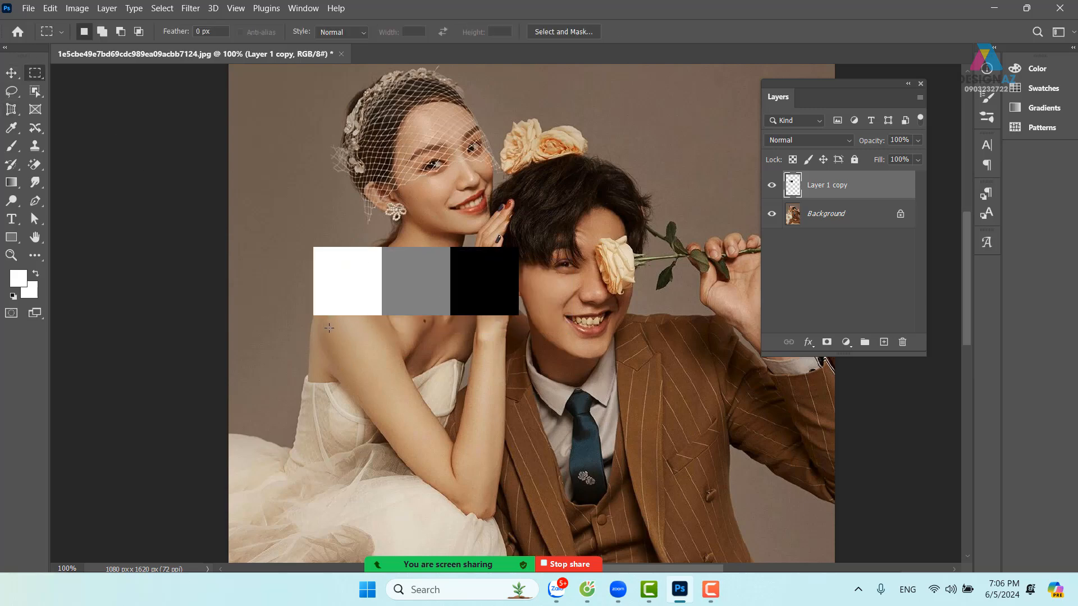
drag(350, 344, 422, 415)
click(883, 342)
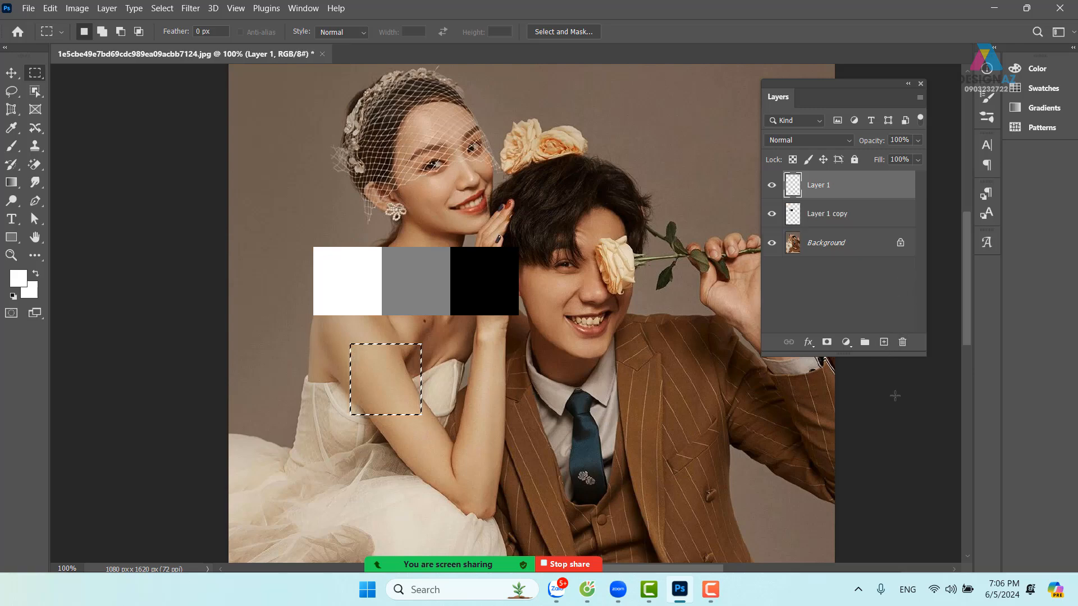
Step: Sample the strip's middle gray, lighten the foreground color to #adadad and fill the square selection with it
key(i)
click(421, 284)
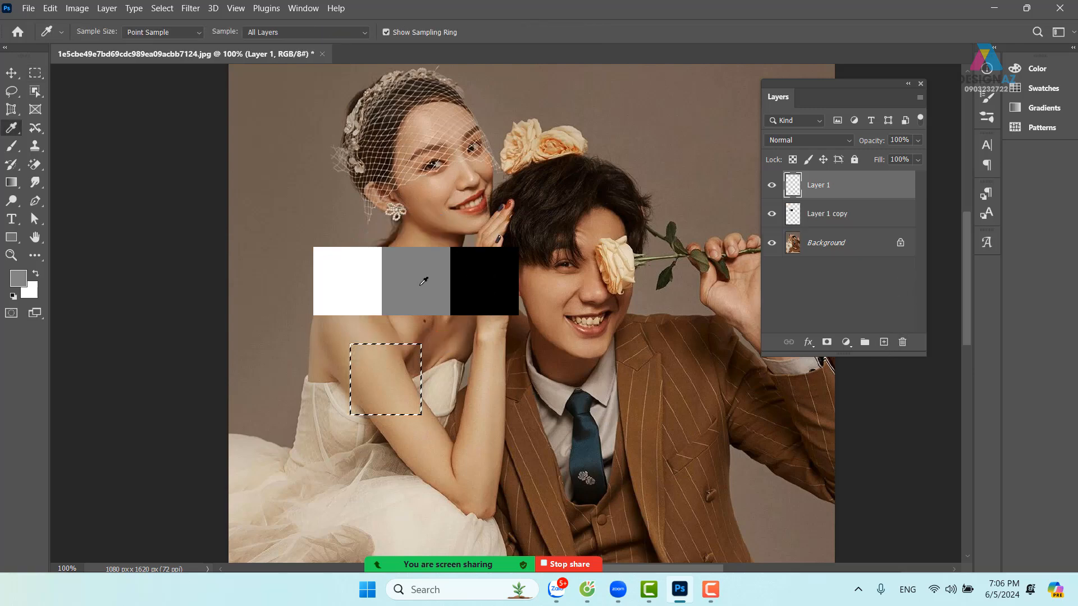
click(18, 278)
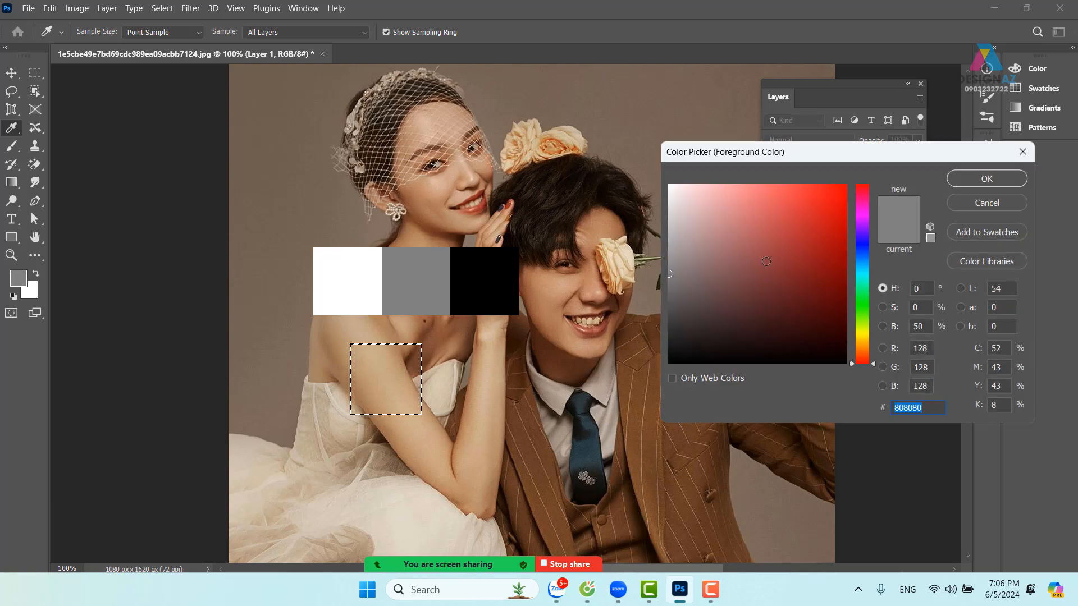
click(668, 242)
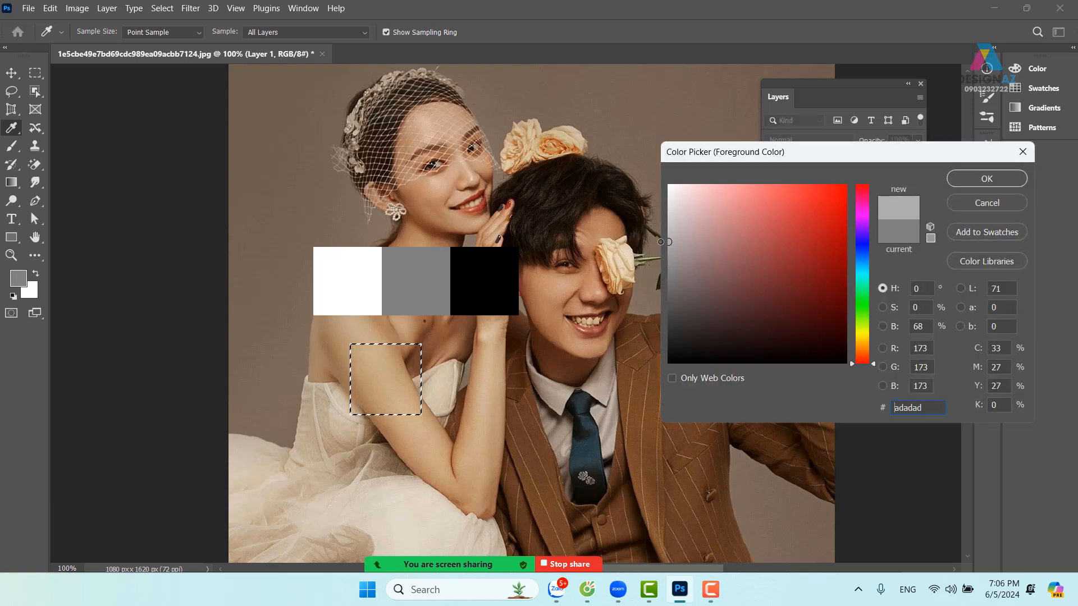
click(987, 178)
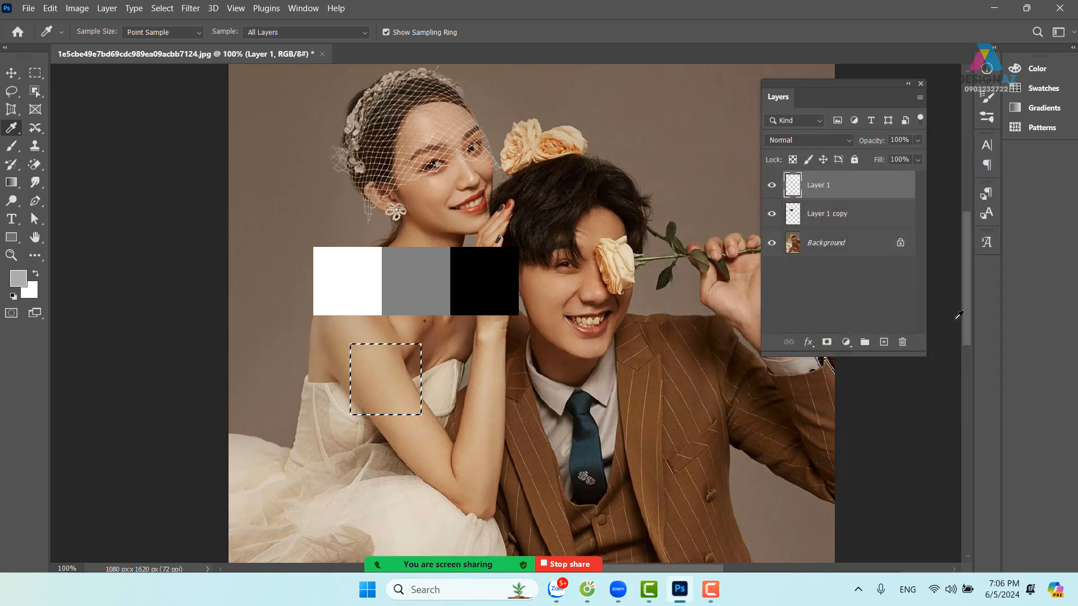
key(alt+BackSpace)
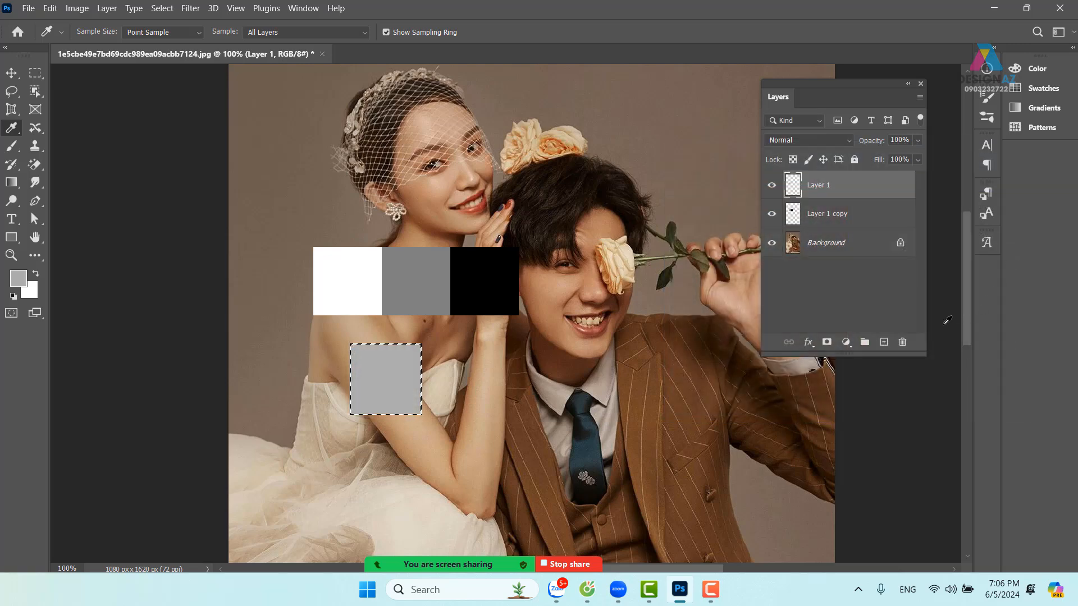
Step: Try the light gray square in Overlay mode over the bride's face and over her upper arm
key(v)
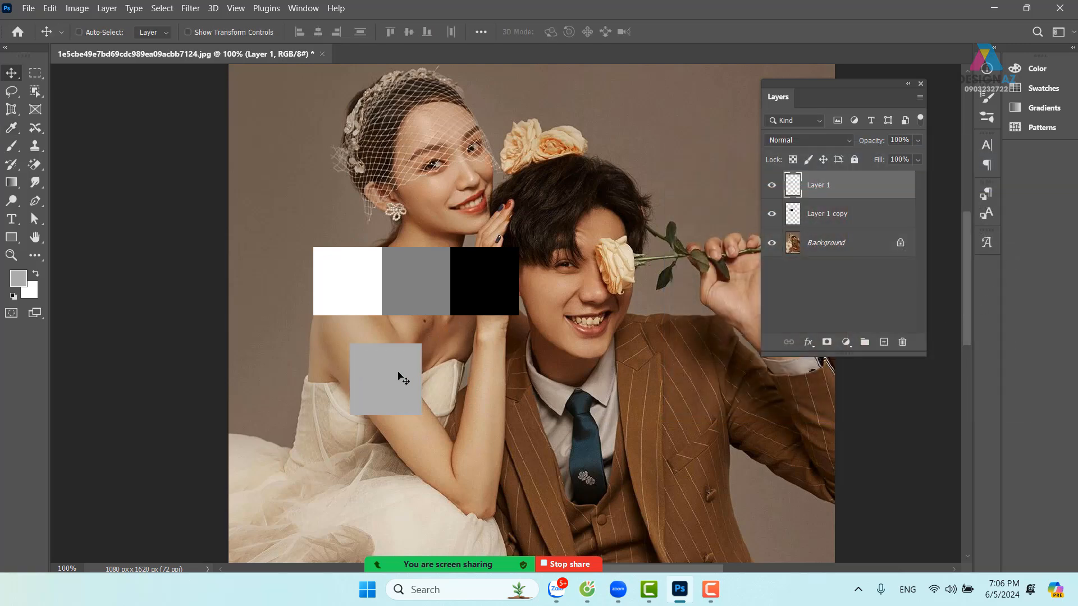
drag(395, 373, 438, 193)
click(831, 139)
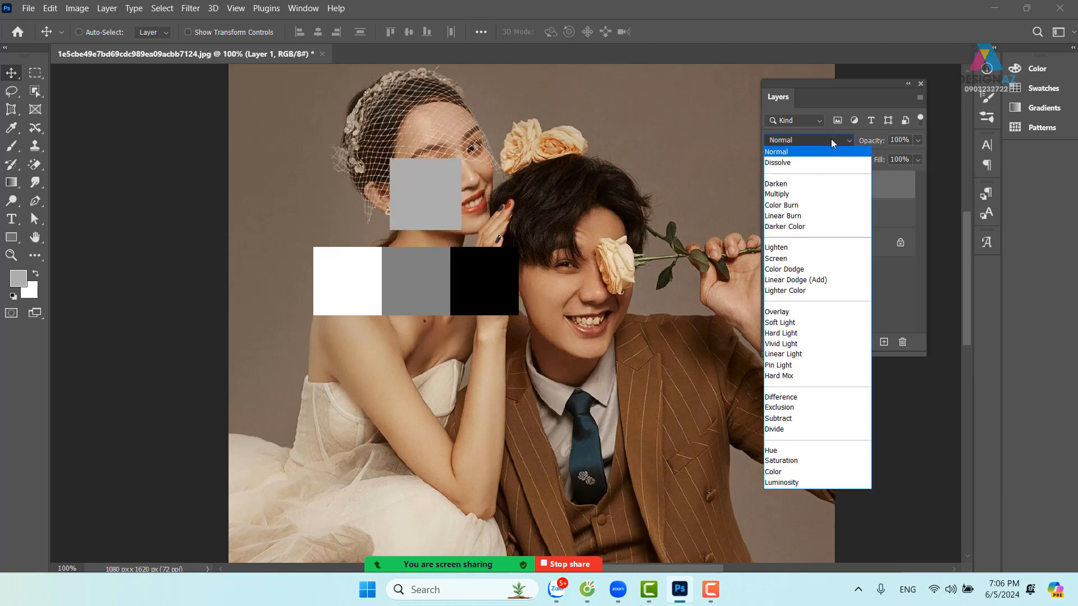
click(786, 312)
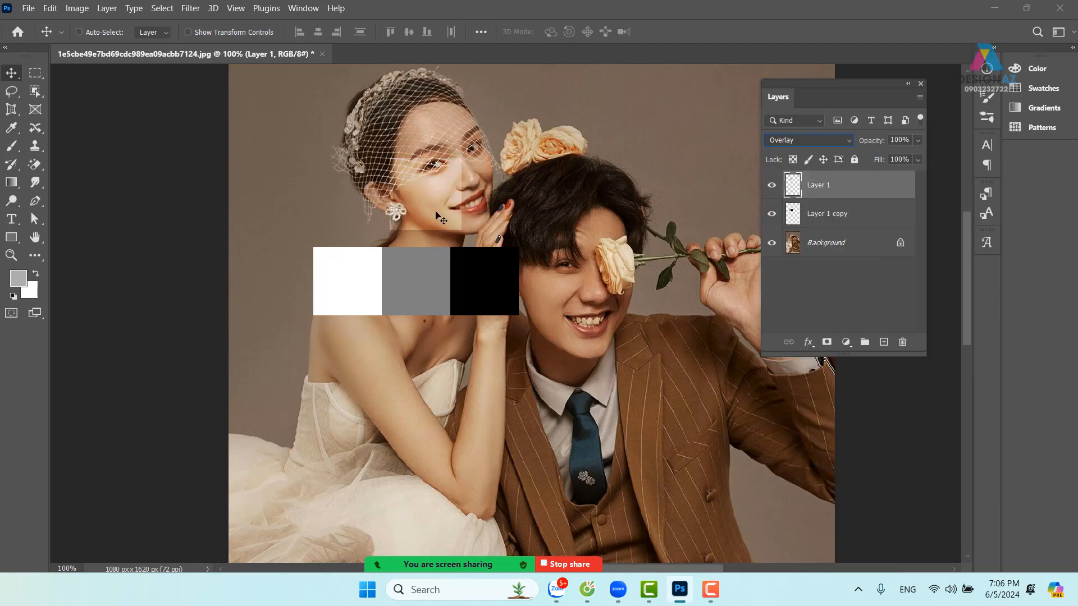
drag(453, 211, 357, 378)
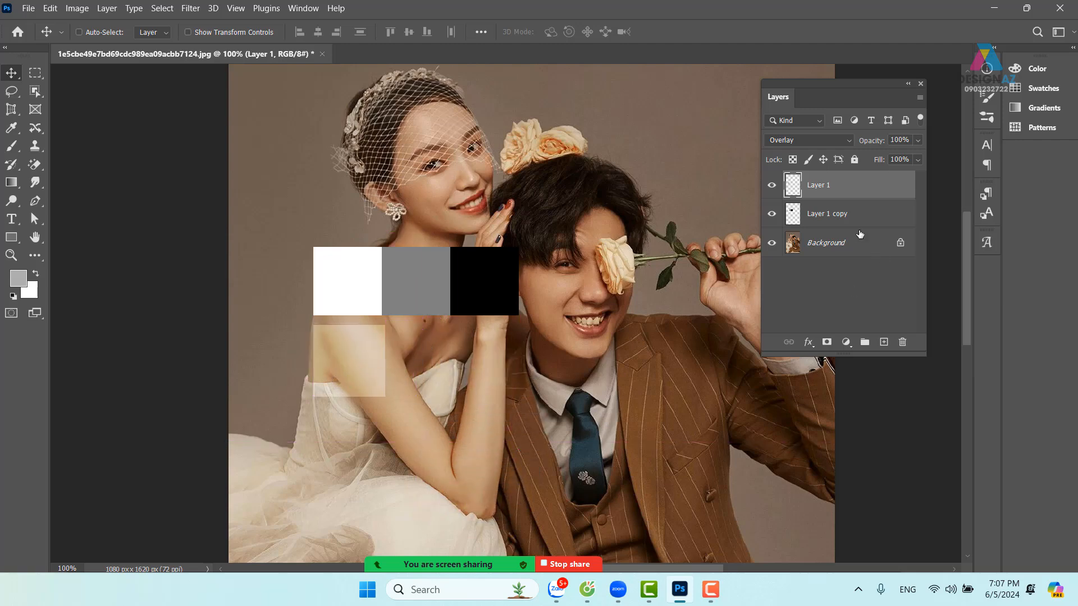
Step: Set the light gray square's blend mode to Normal and lock its layer's transparent pixels
click(835, 142)
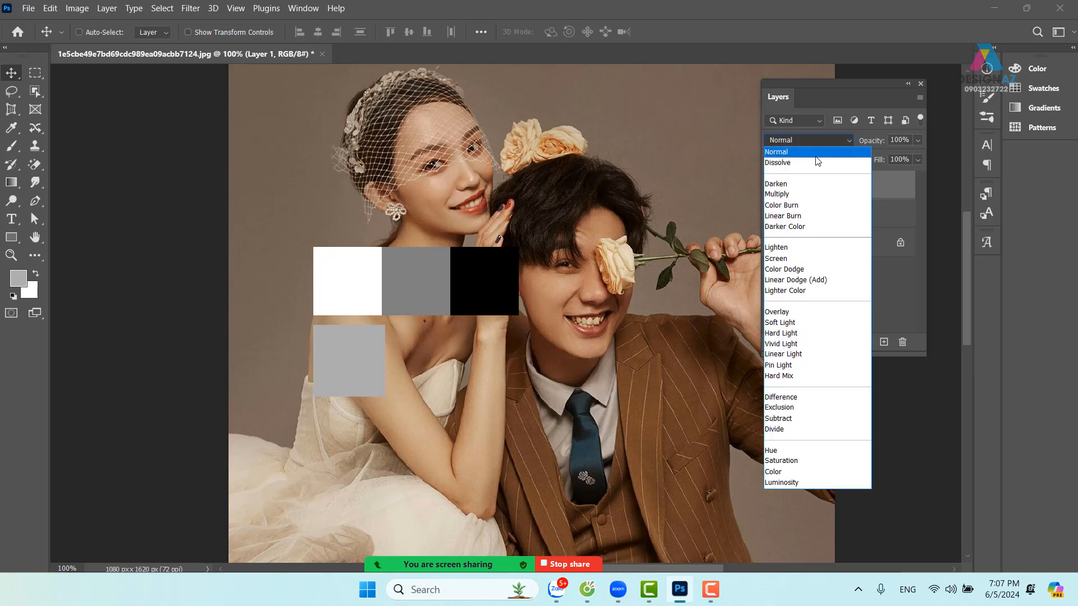
click(808, 152)
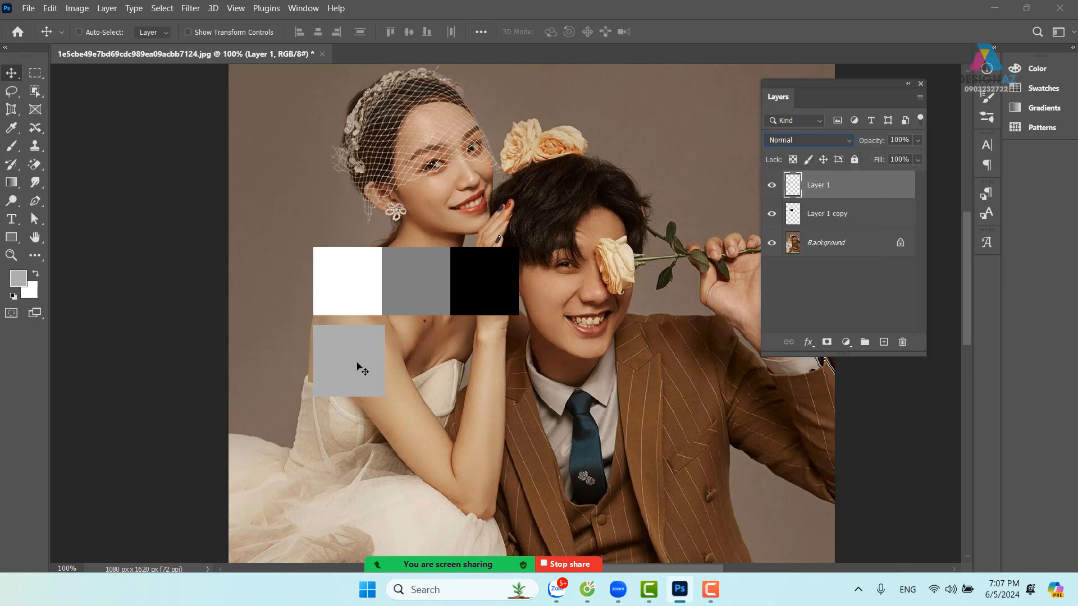
click(792, 159)
Step: Sample the strip's middle gray and darken the foreground color to #4a4a4a
key(i)
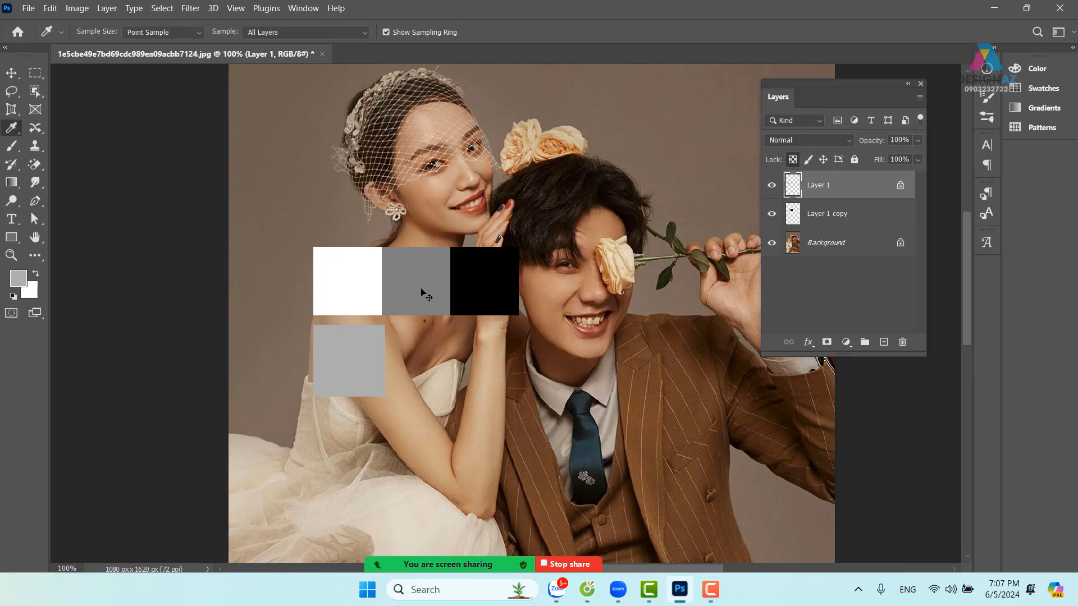
click(422, 276)
click(18, 279)
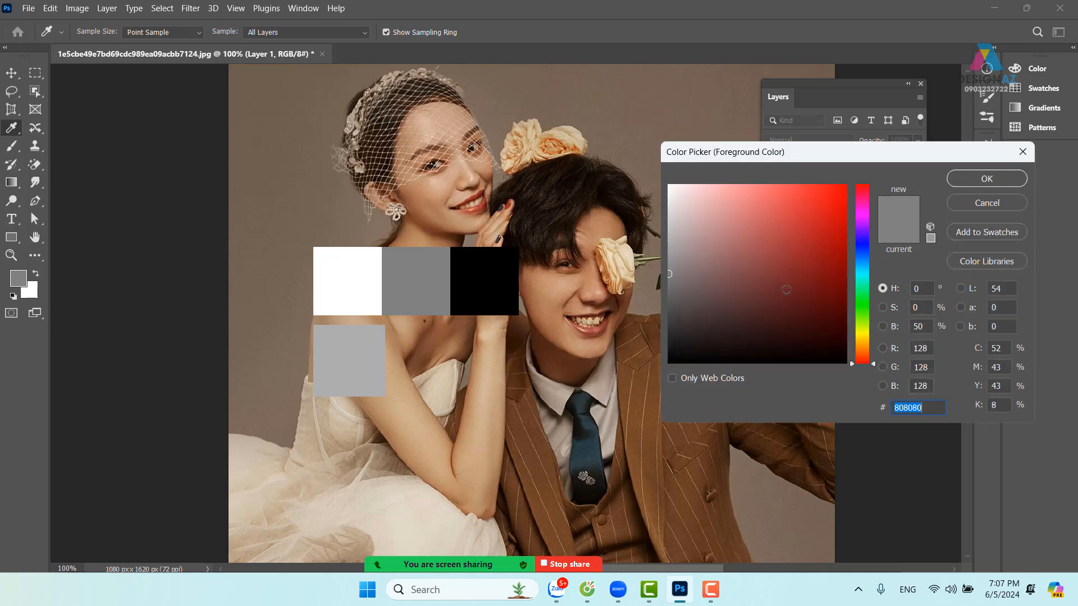
text(4a4a4a)
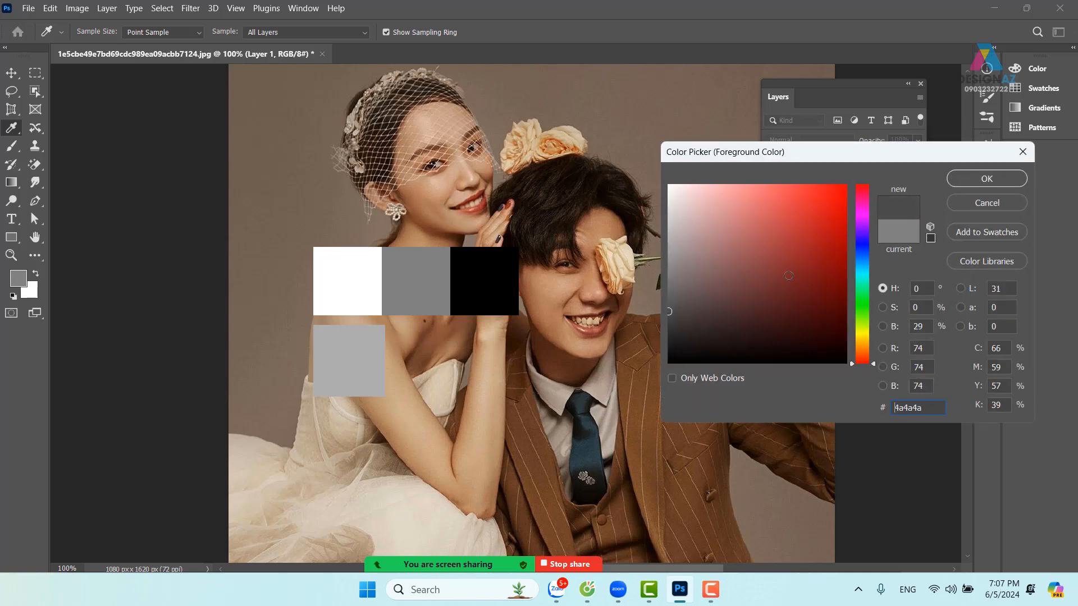
click(987, 179)
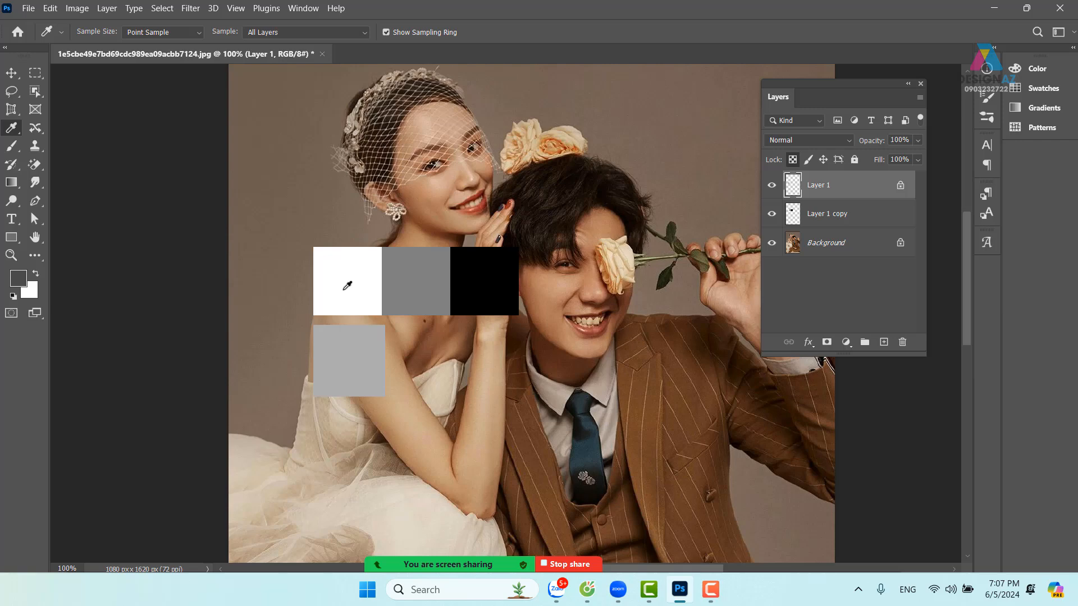
Step: Switch to the Zoom meeting's participant list, mute all participants and minimize the list
mouse_move(405, 568)
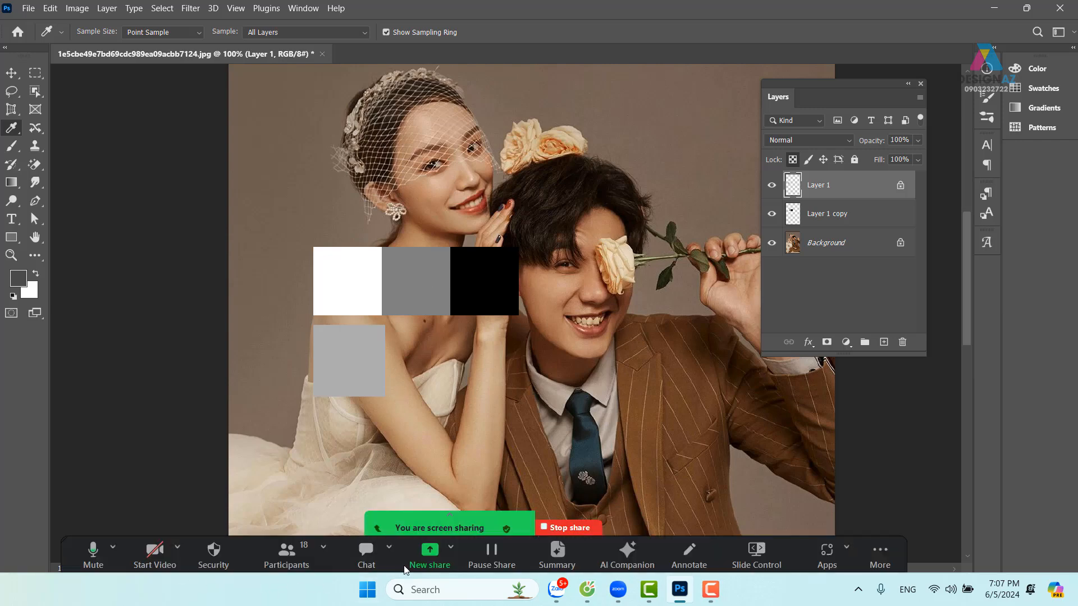
click(288, 555)
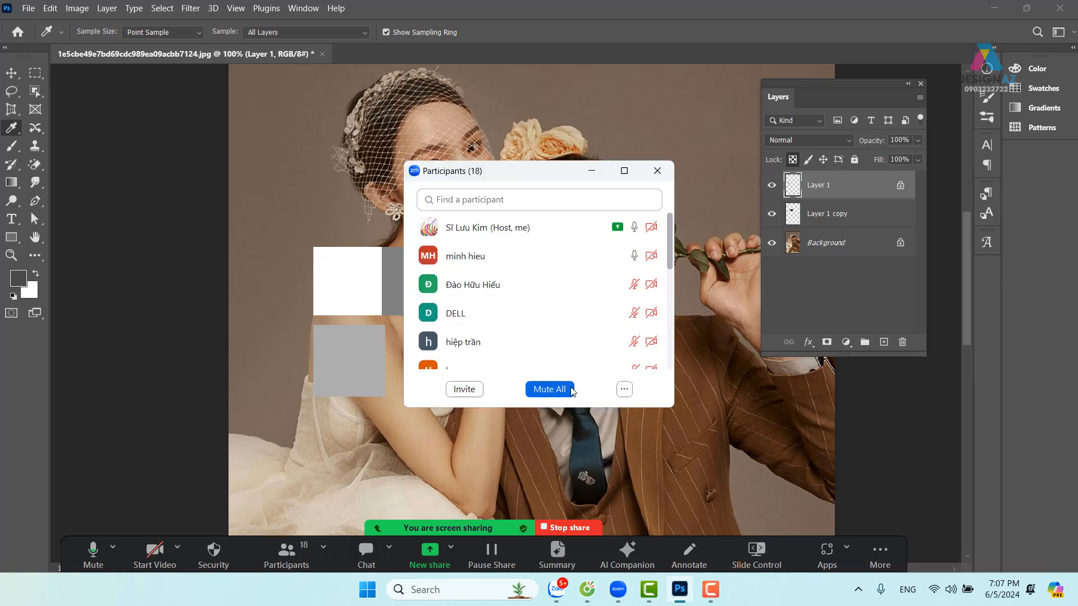
click(550, 389)
click(618, 331)
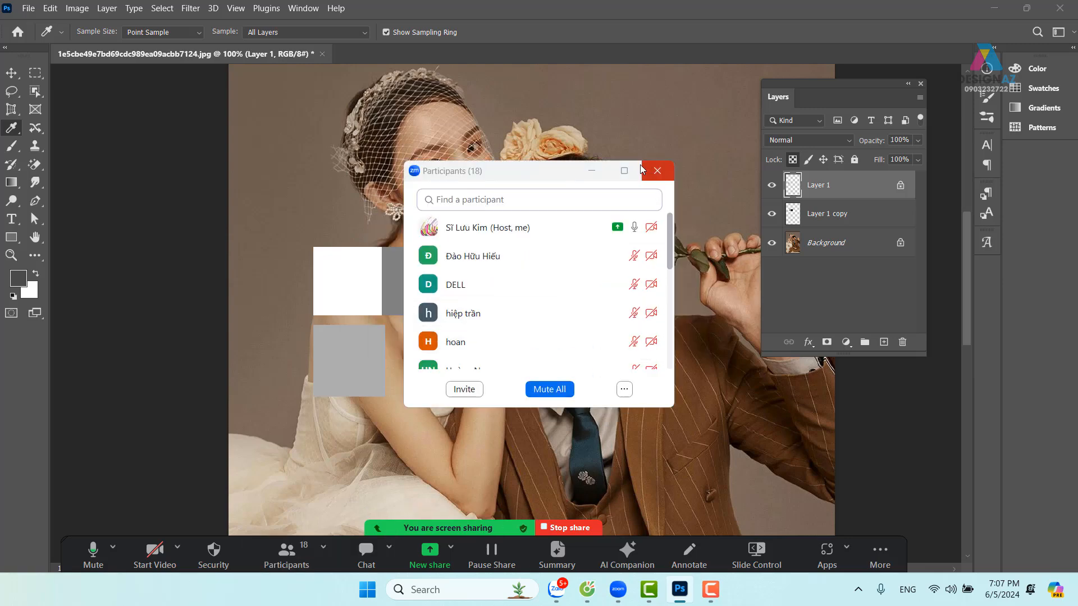
click(592, 172)
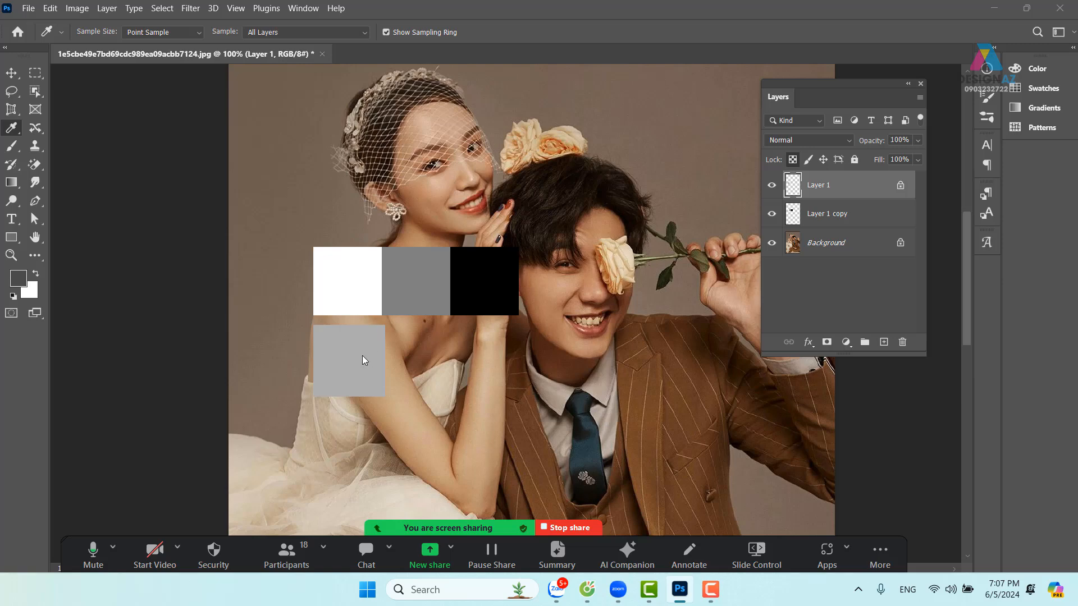
Step: Move the light gray square beneath the strip's middle gray square and recolor it dark gray
click(12, 72)
drag(344, 369, 412, 376)
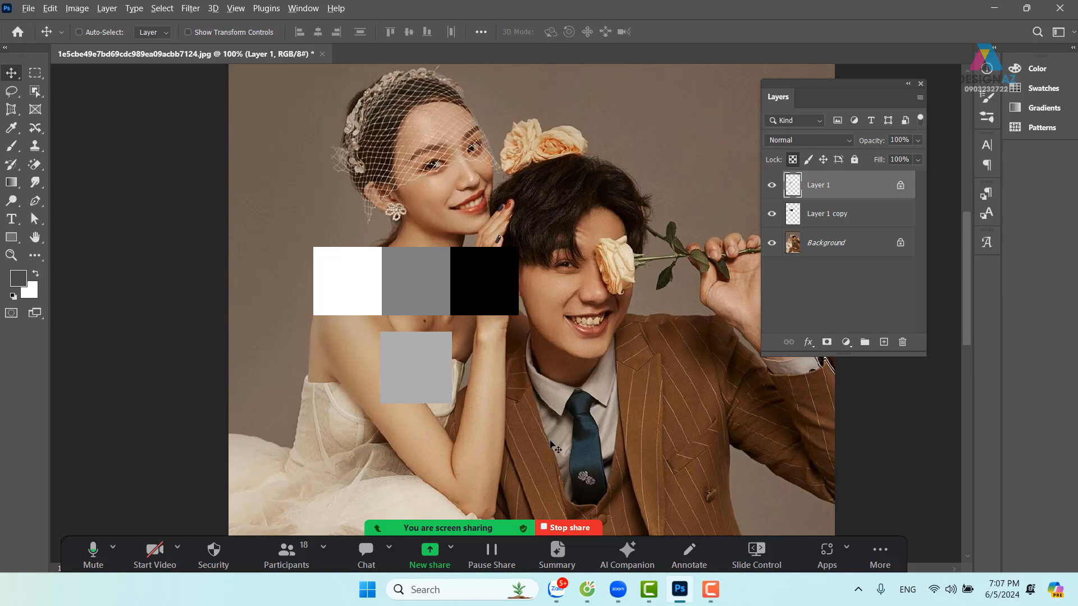
key(ctrl+i)
drag(432, 355, 422, 383)
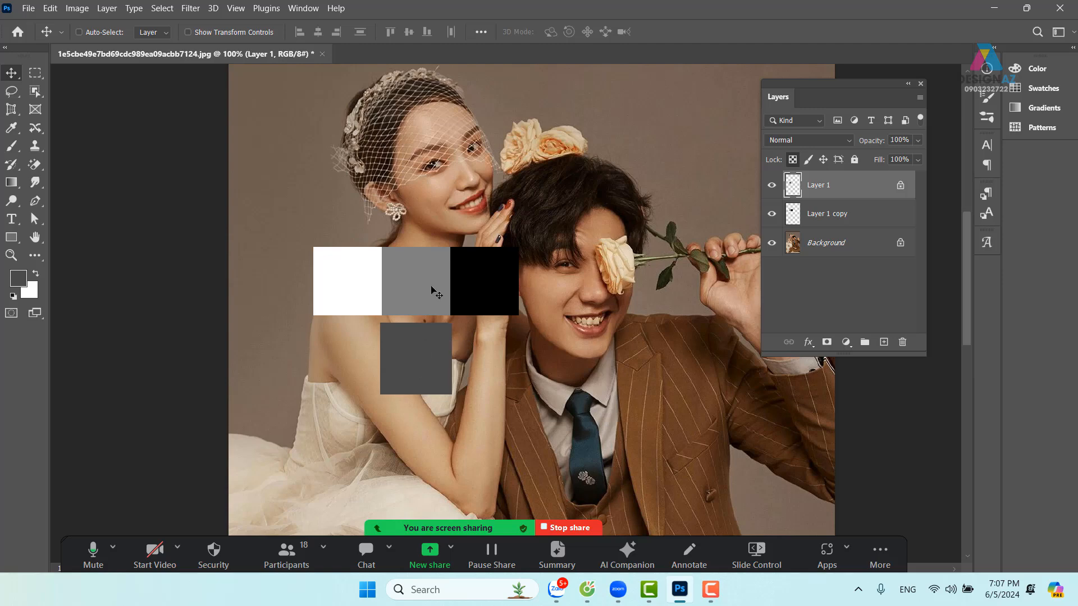
Step: Set the dark gray square's blend mode to Overlay and shift it down over the bride's dress and arm
click(835, 141)
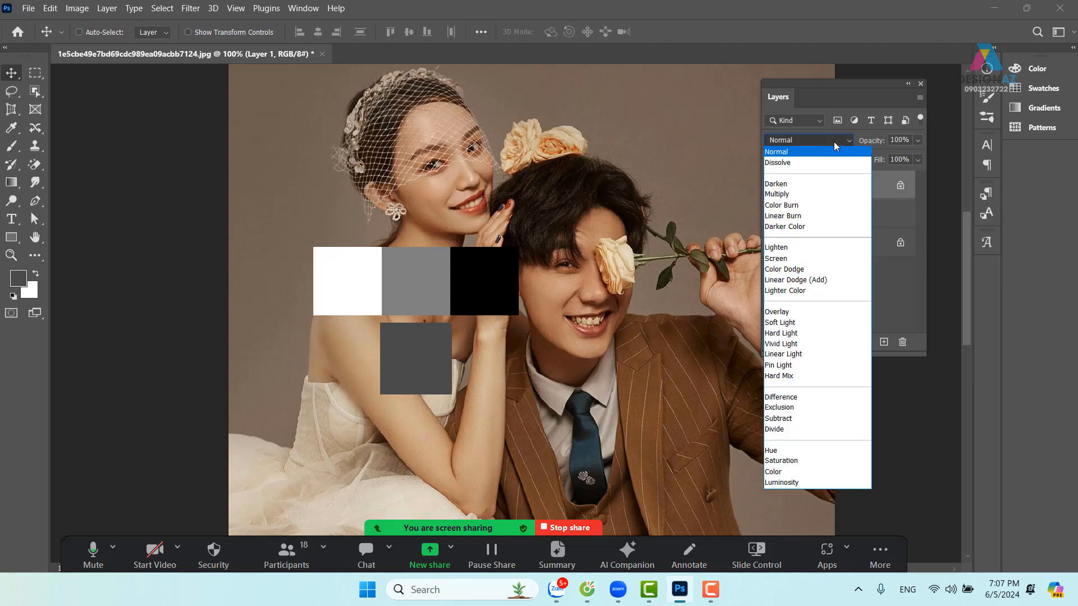
click(786, 312)
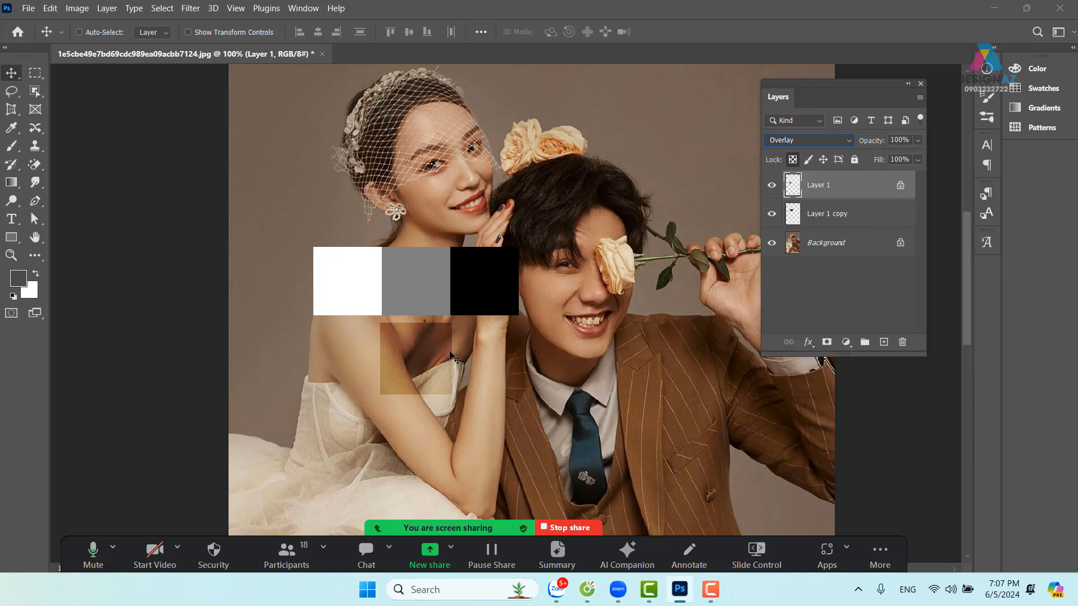
drag(412, 341, 397, 392)
Step: Delete the dark gray square's layer and hide the white, gray and black strip's layer
key(Delete)
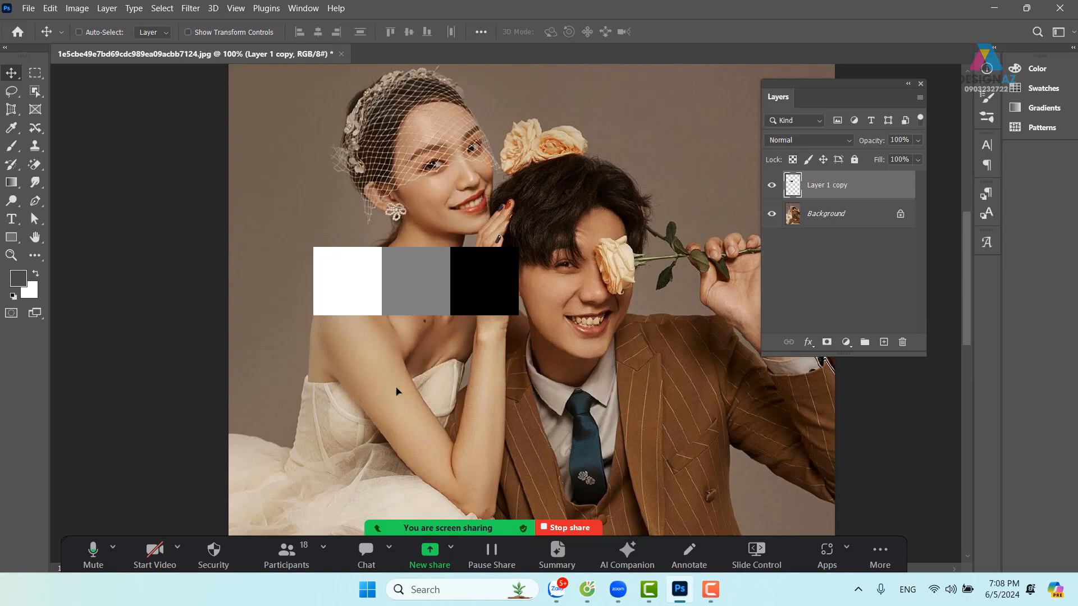
right_click(424, 290)
click(445, 292)
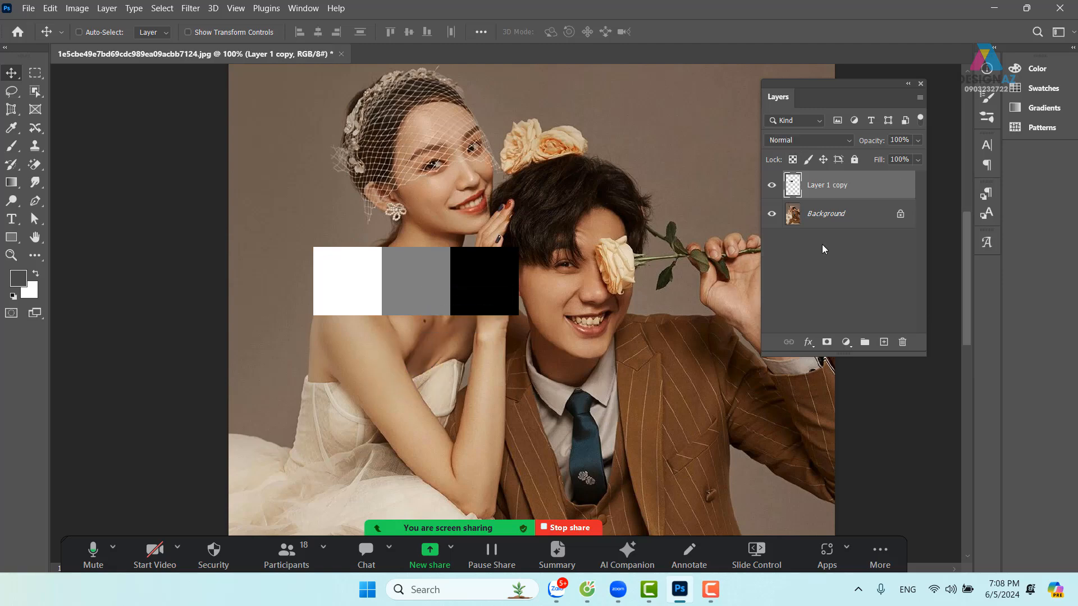
click(771, 185)
Step: Duplicate the Background layer in Overlay mode and compare the couple's faces up close with the copy hidden and shown
click(846, 219)
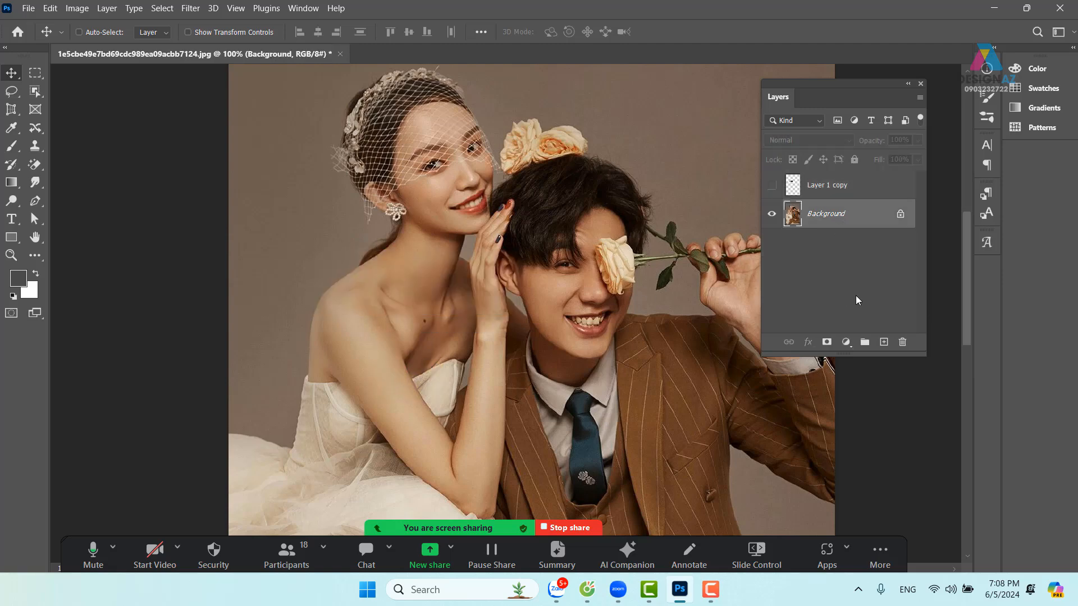
key(ctrl+j)
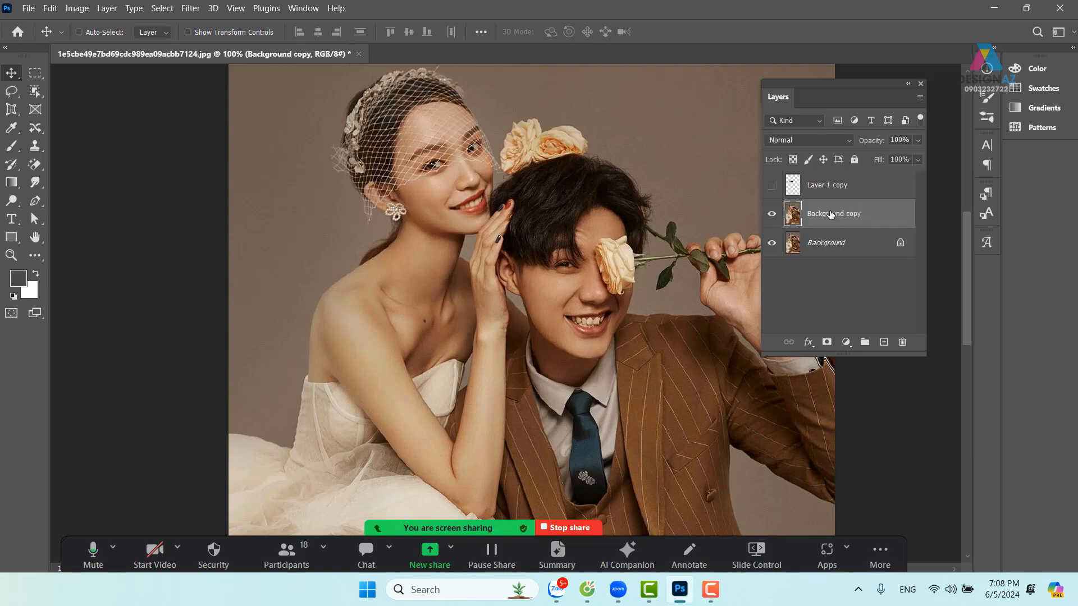
click(832, 141)
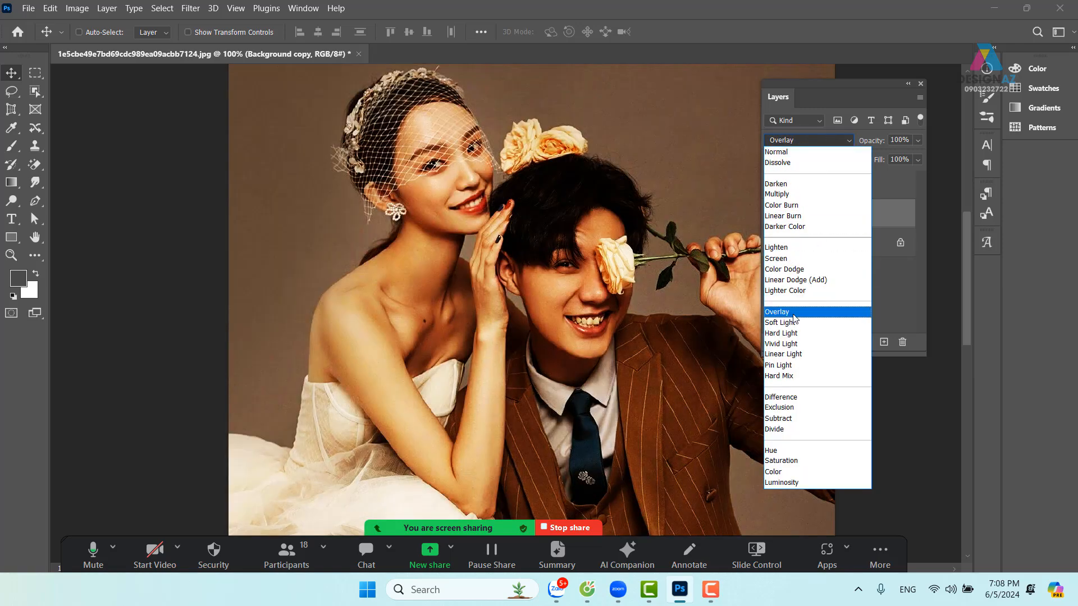
click(793, 314)
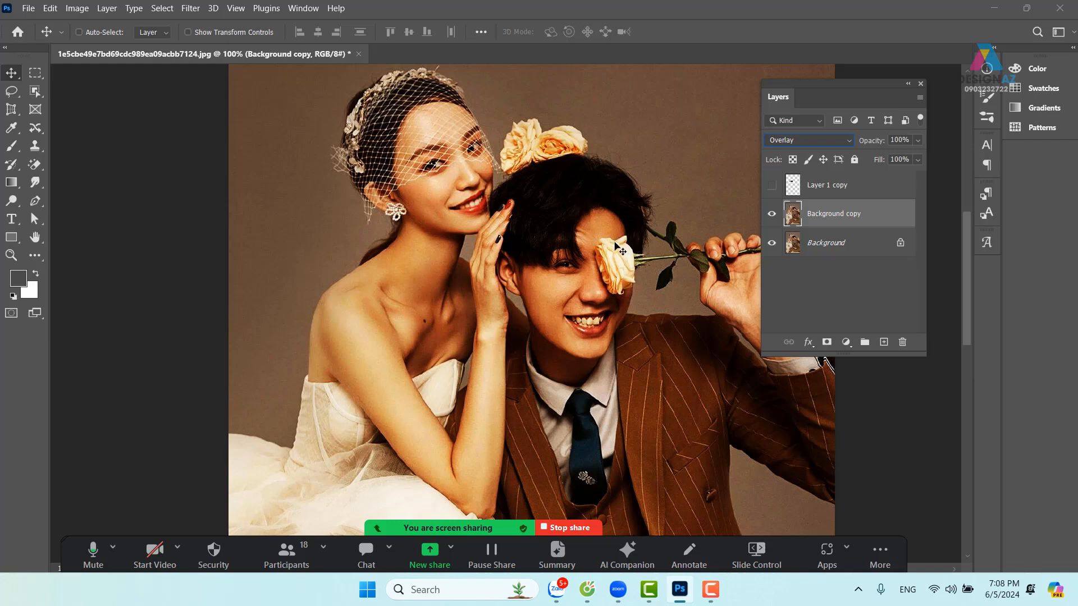
scroll(615, 243, up, 1)
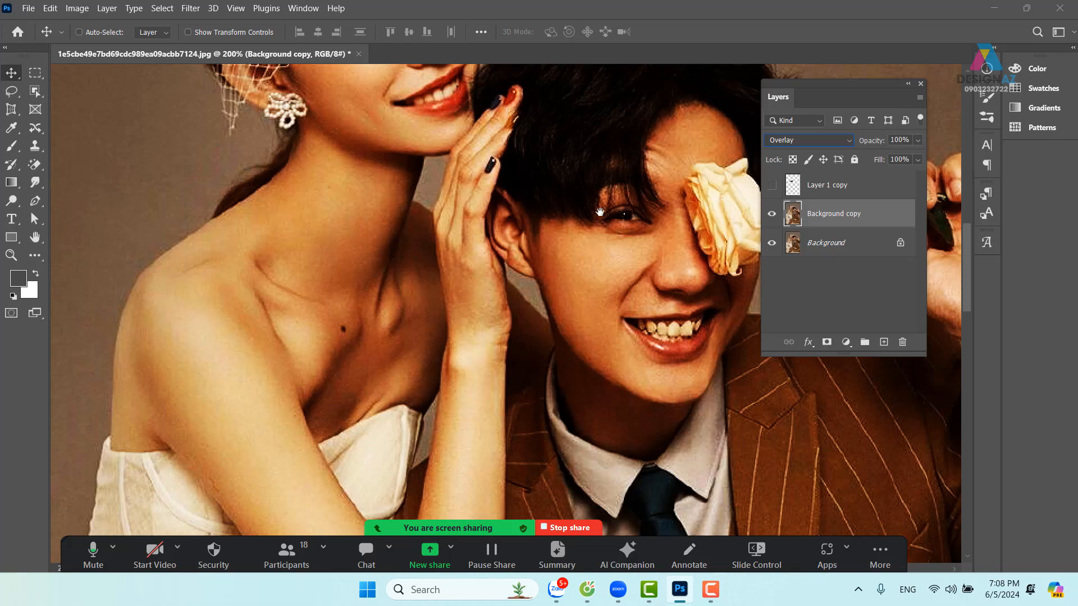
drag(618, 248, 472, 390)
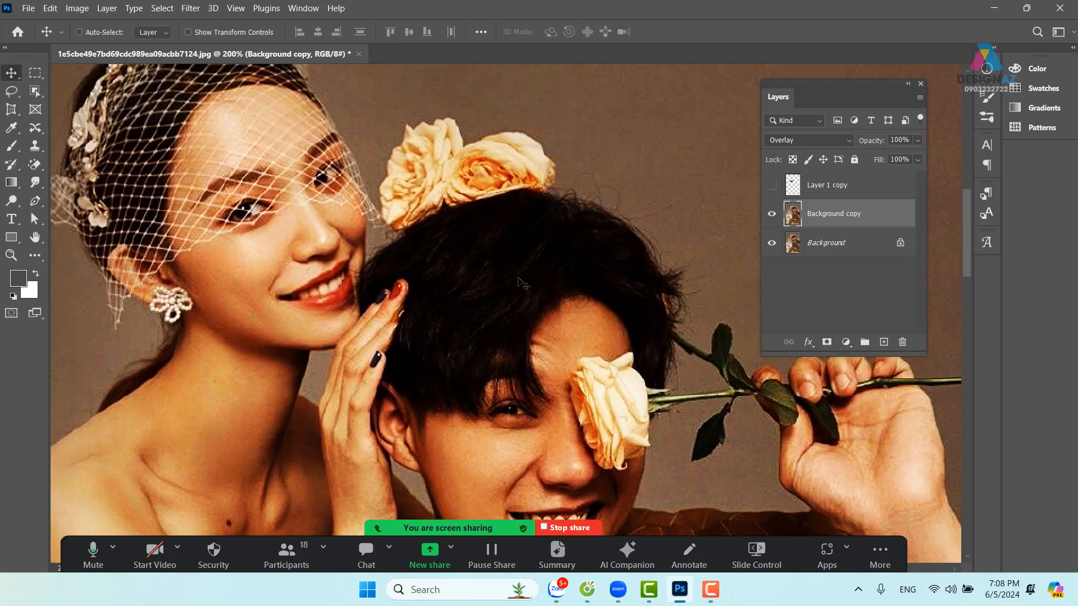
click(771, 214)
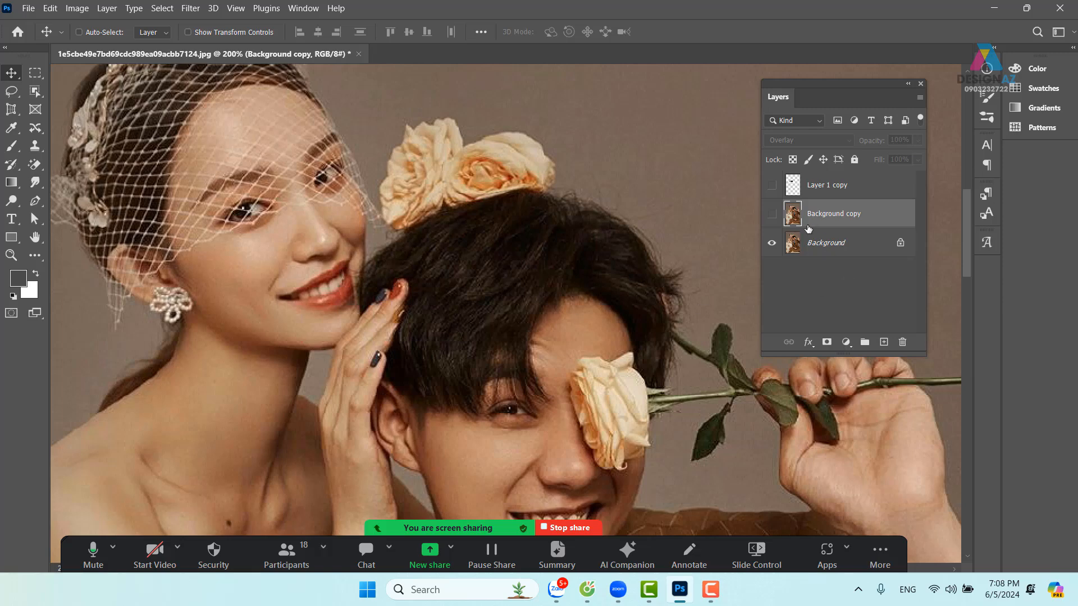
click(771, 214)
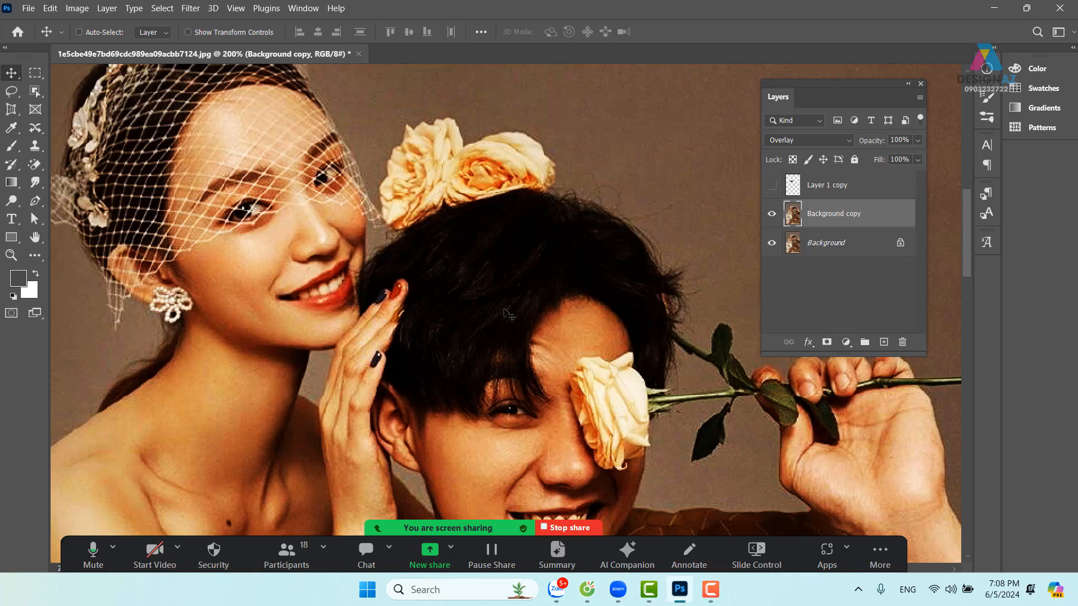
Step: Reduce the Overlay copy's fill to 29% and review the softened effect across the whole photo
click(918, 159)
drag(901, 177, 885, 177)
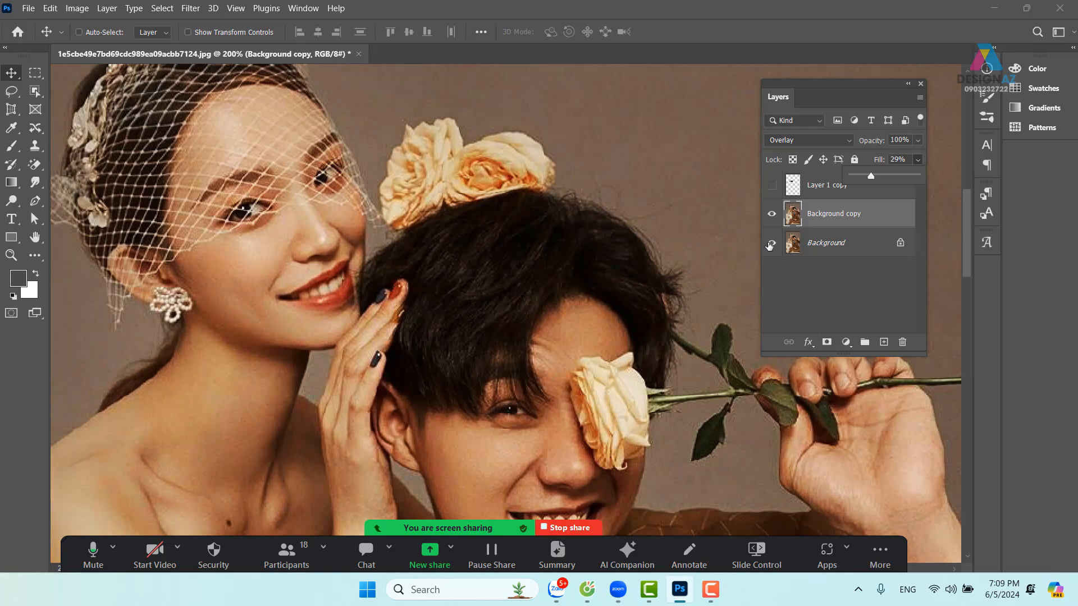
key(ctrl+minus)
key(ctrl+minus)
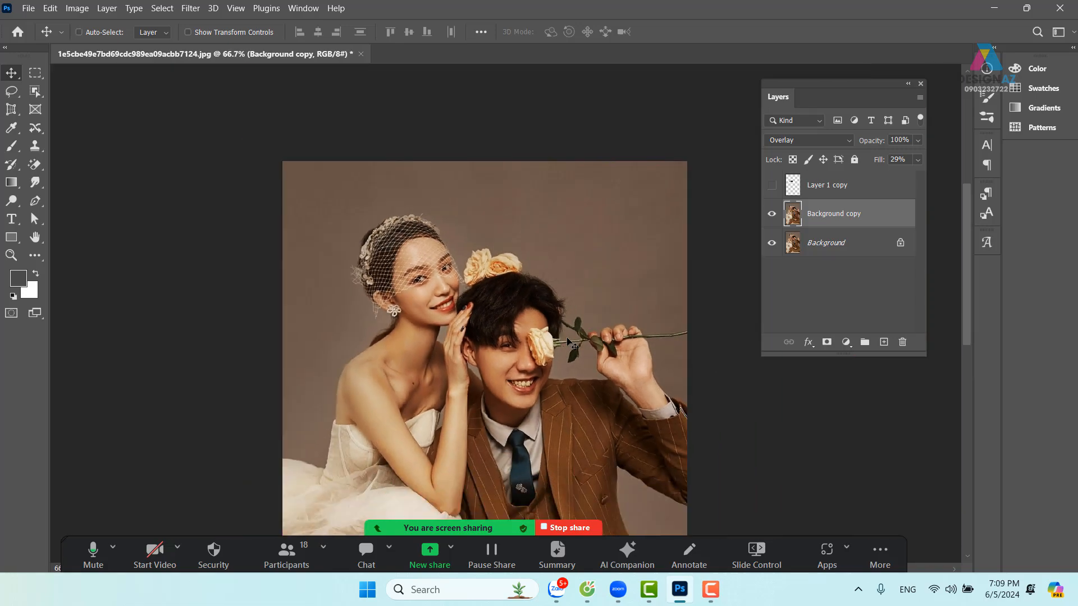
drag(554, 435, 602, 338)
key(ctrl+plus)
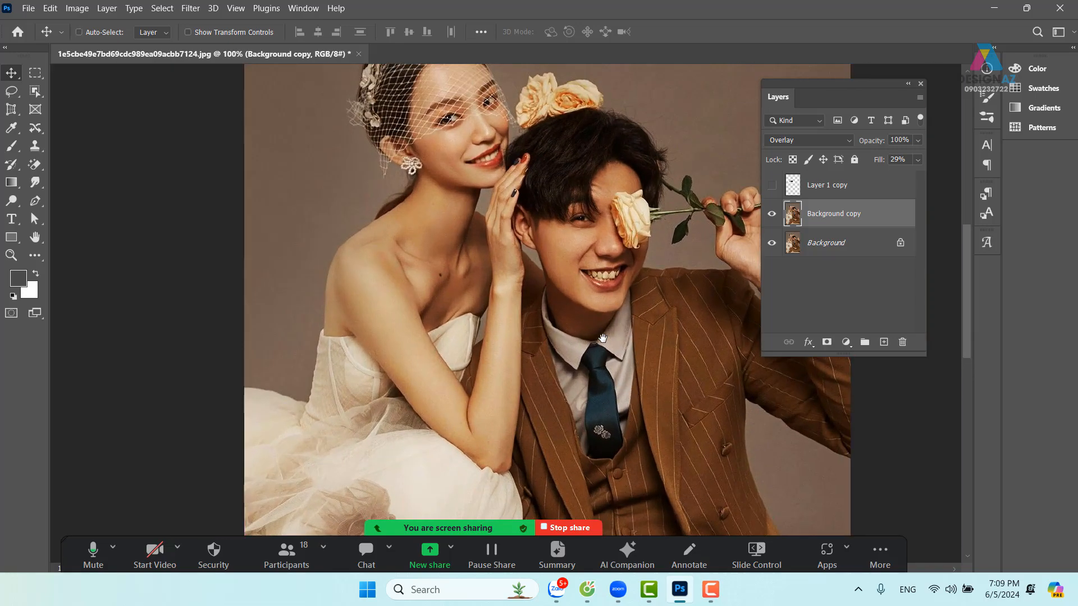
drag(548, 284, 534, 316)
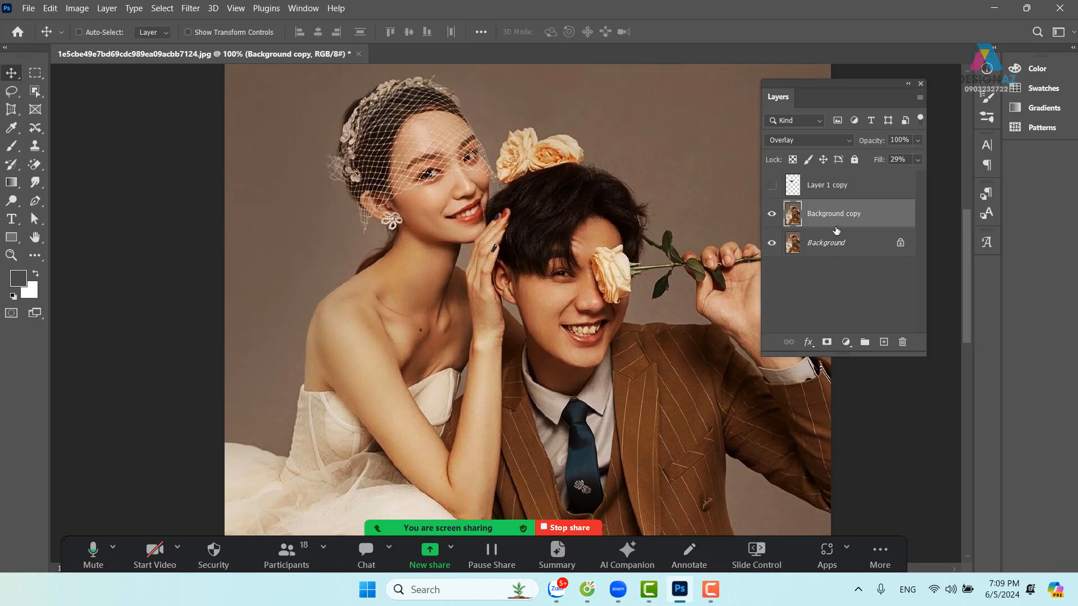
Step: Restore the Background copy's fill to 100% and switch its blend mode to Soft Light, comparing it with the original
click(918, 160)
drag(870, 176, 942, 185)
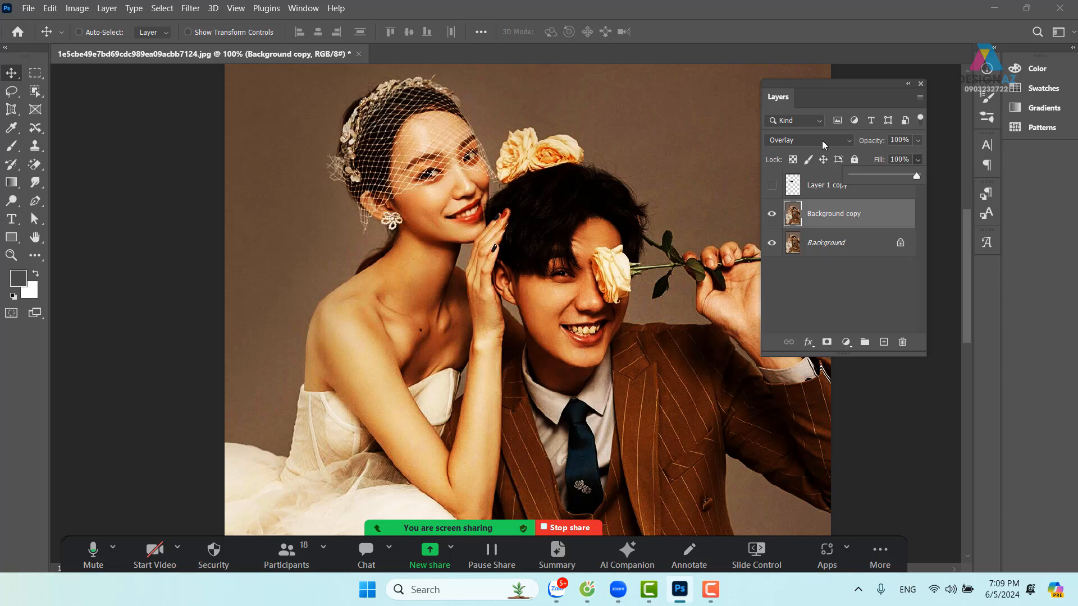
click(824, 145)
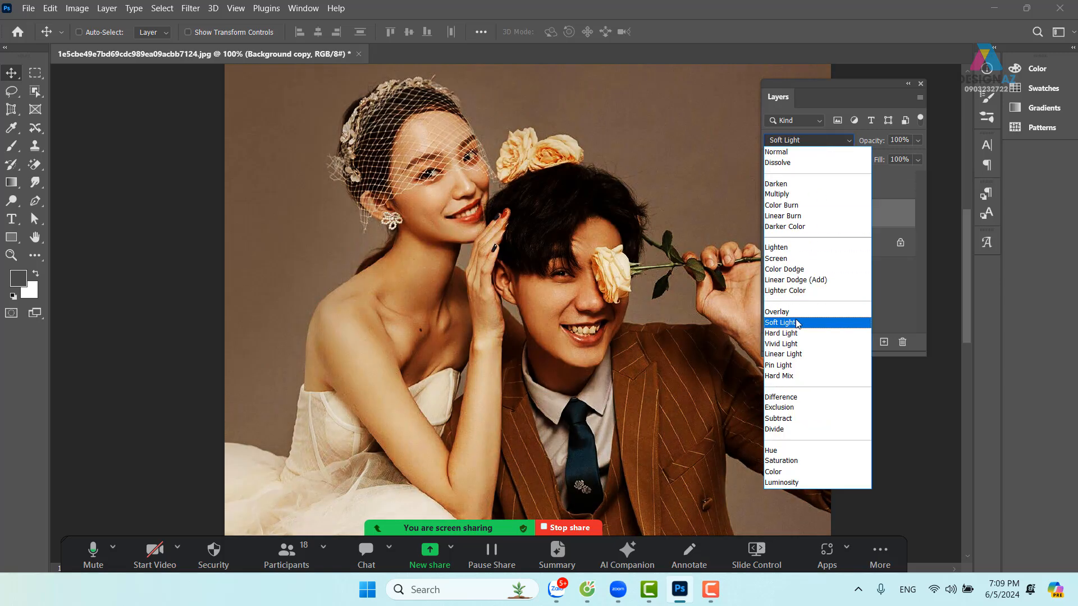
click(797, 324)
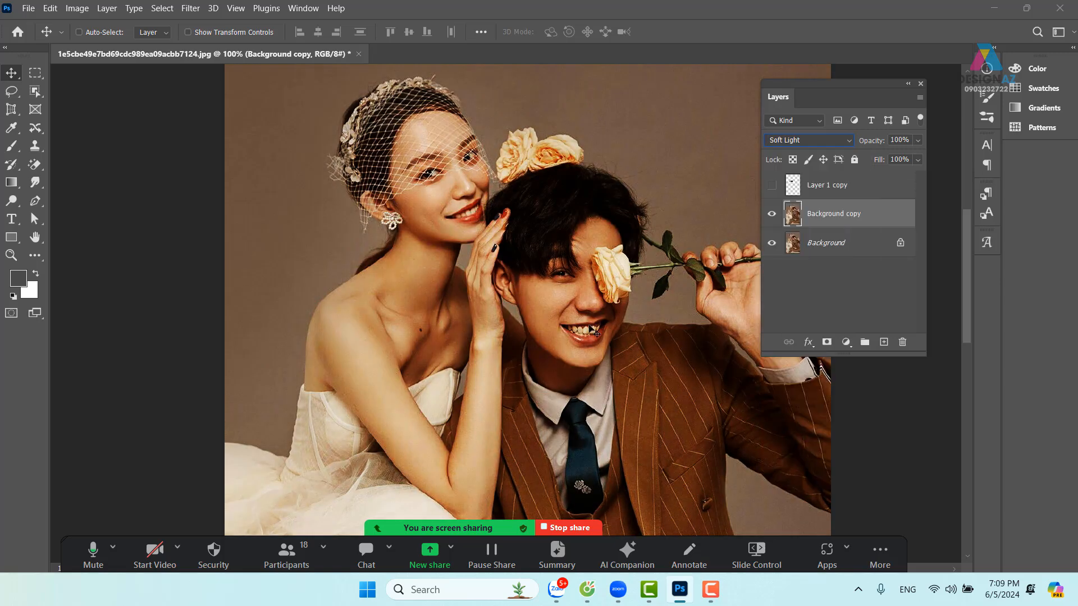
click(772, 214)
click(772, 214)
Step: Set the Background copy to Screen and add a Multiply duplicate above it, comparing the combination with the original photo
click(822, 140)
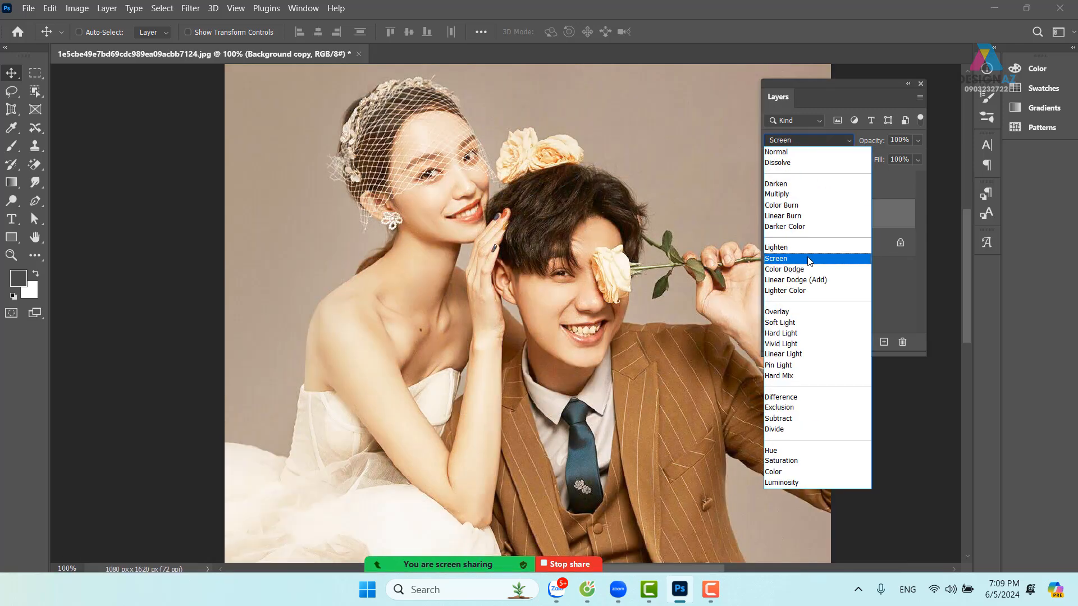
click(806, 258)
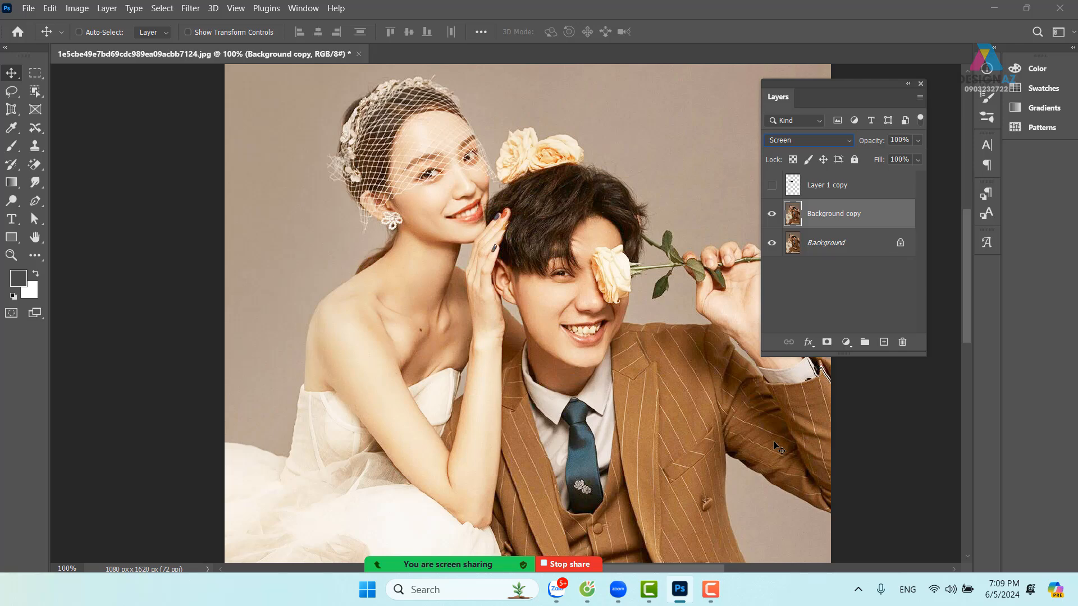
key(ctrl+j)
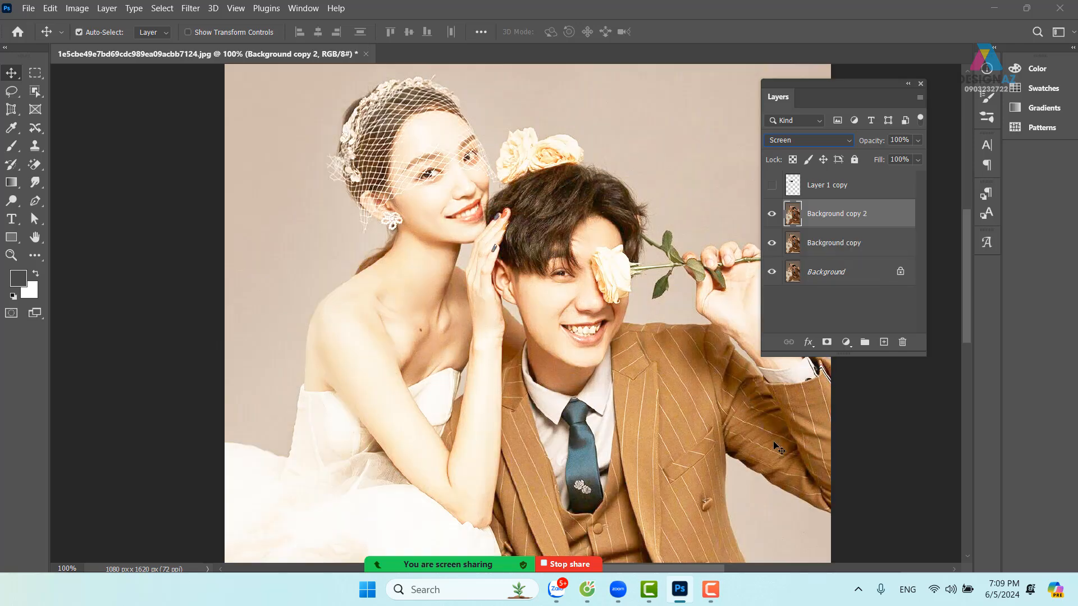
click(840, 139)
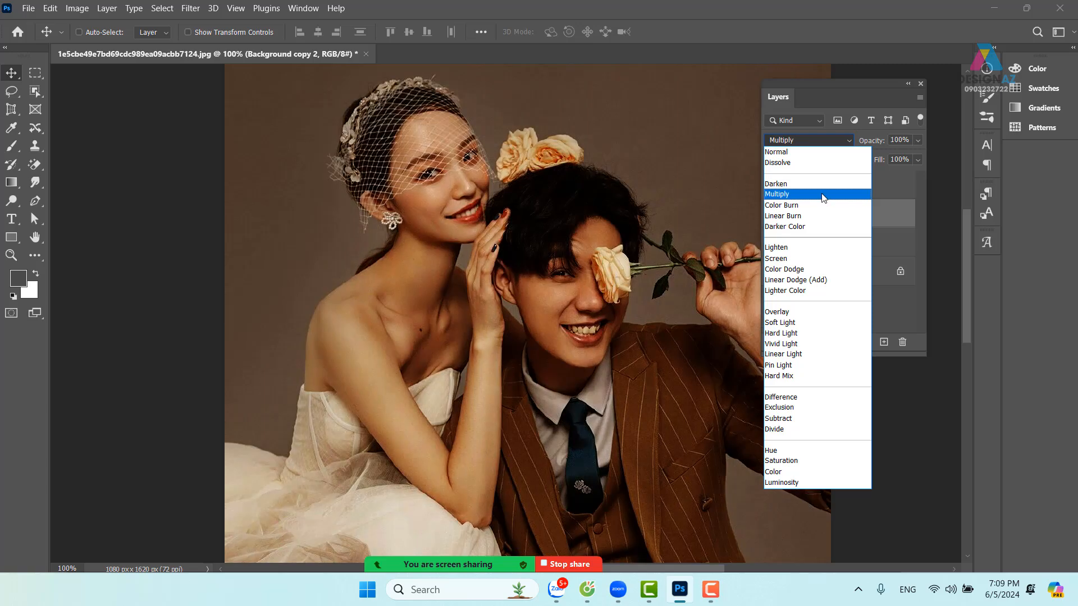
click(823, 194)
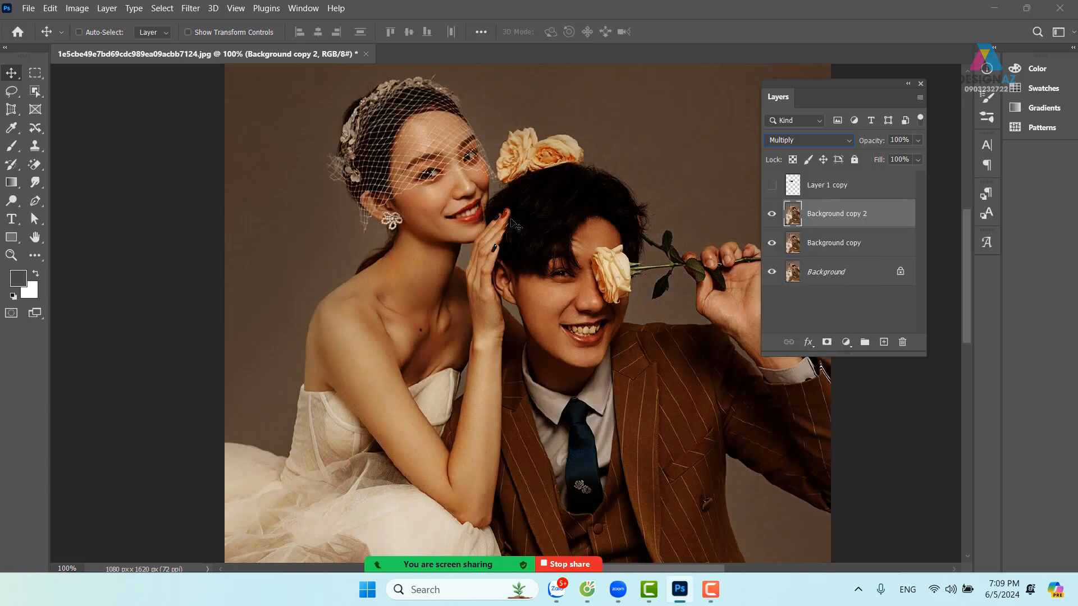
alt+click(772, 271)
alt+click(772, 272)
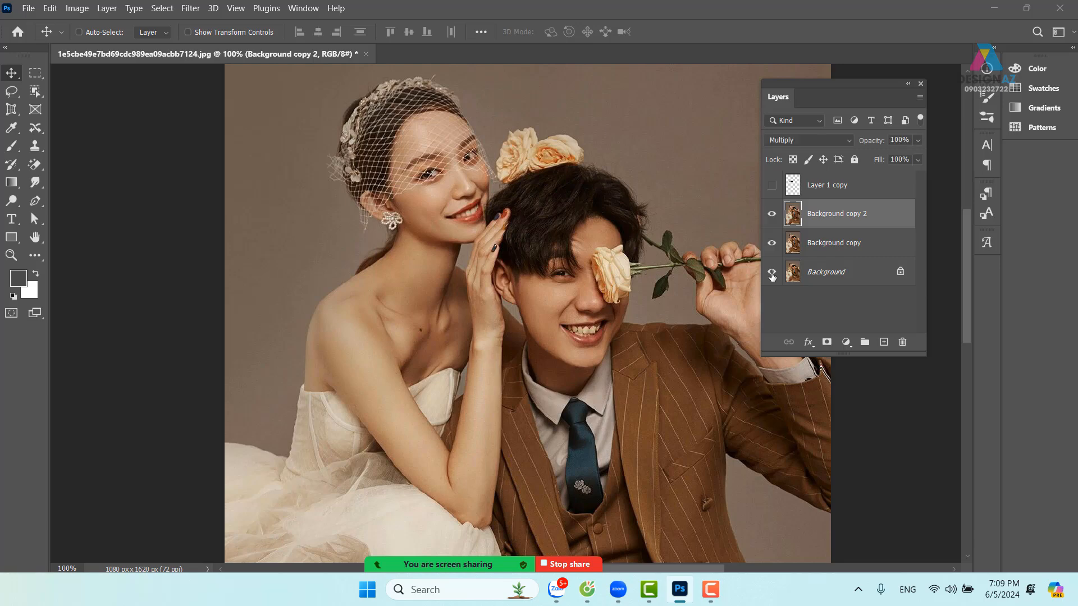
alt+click(772, 273)
alt+click(772, 273)
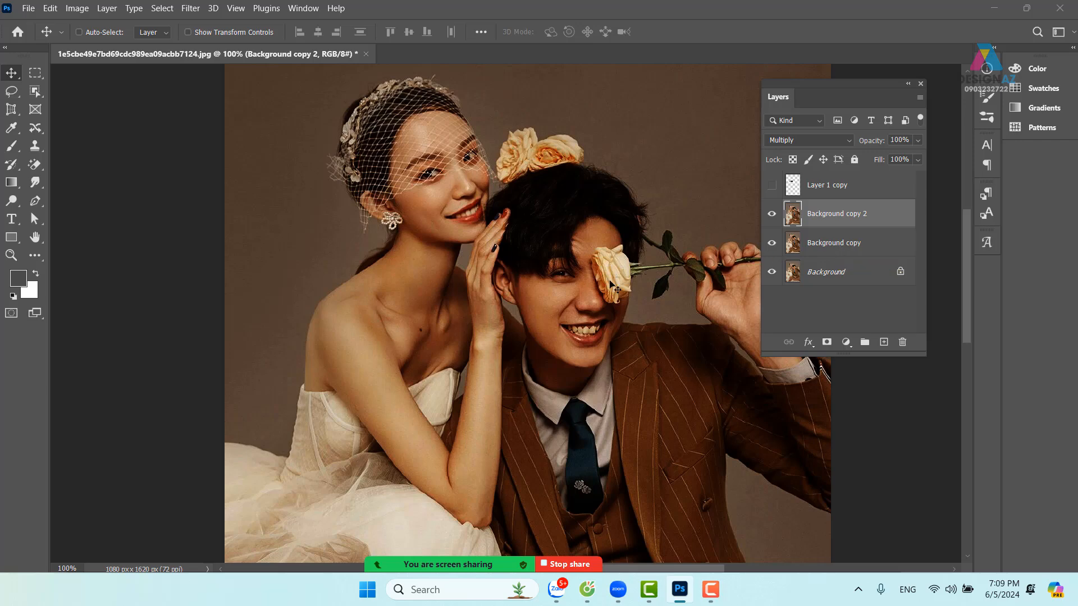
Step: Reduce the Screen copy's fill to about half and the Multiply copy's to 50%, comparing the result with the original photo
click(887, 235)
click(918, 160)
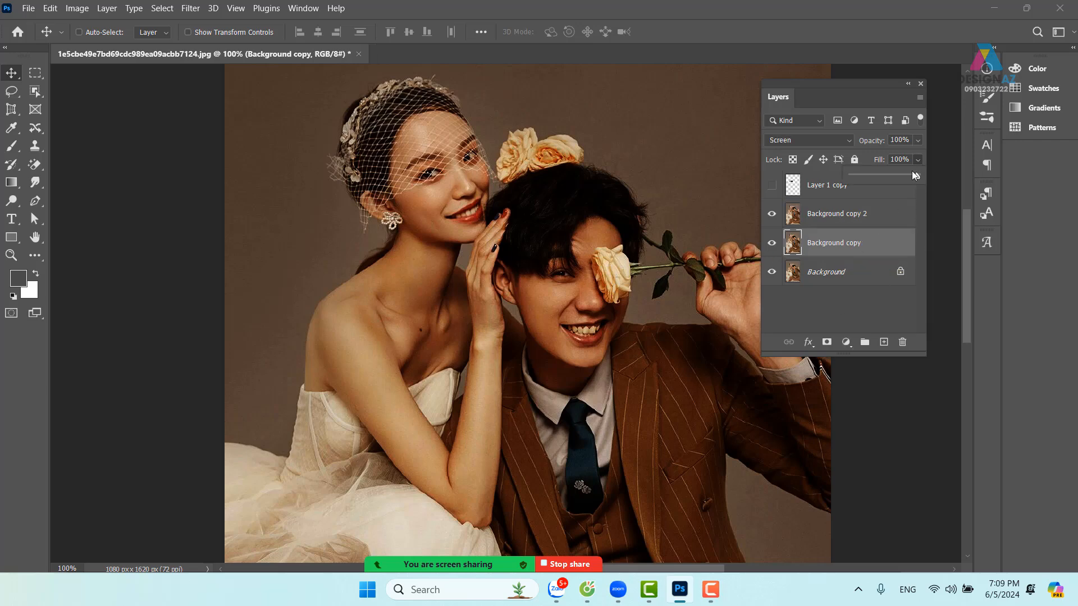
click(885, 175)
click(871, 224)
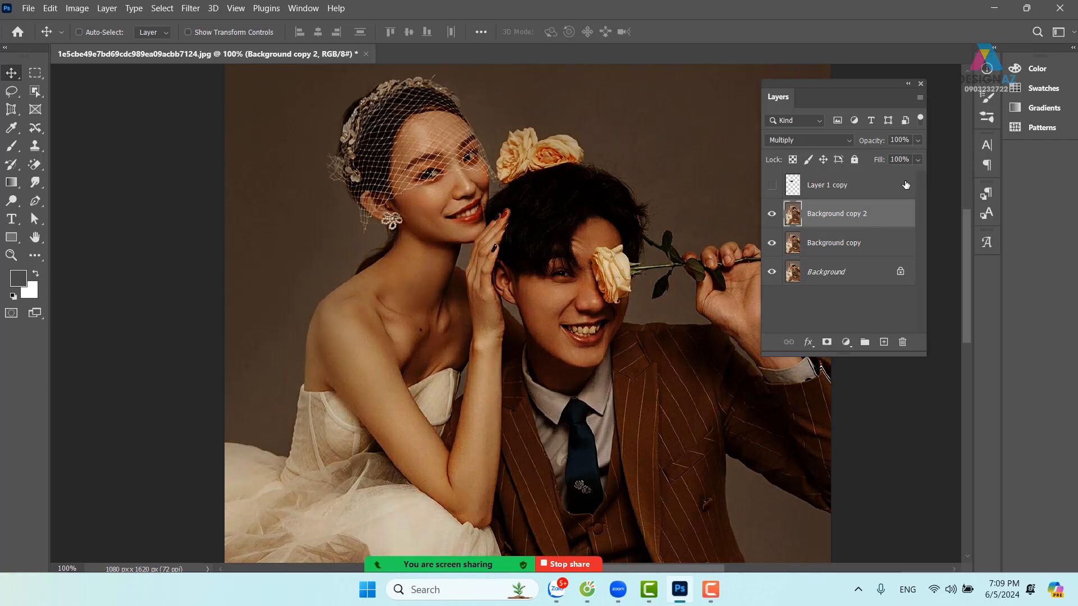
click(919, 159)
click(884, 175)
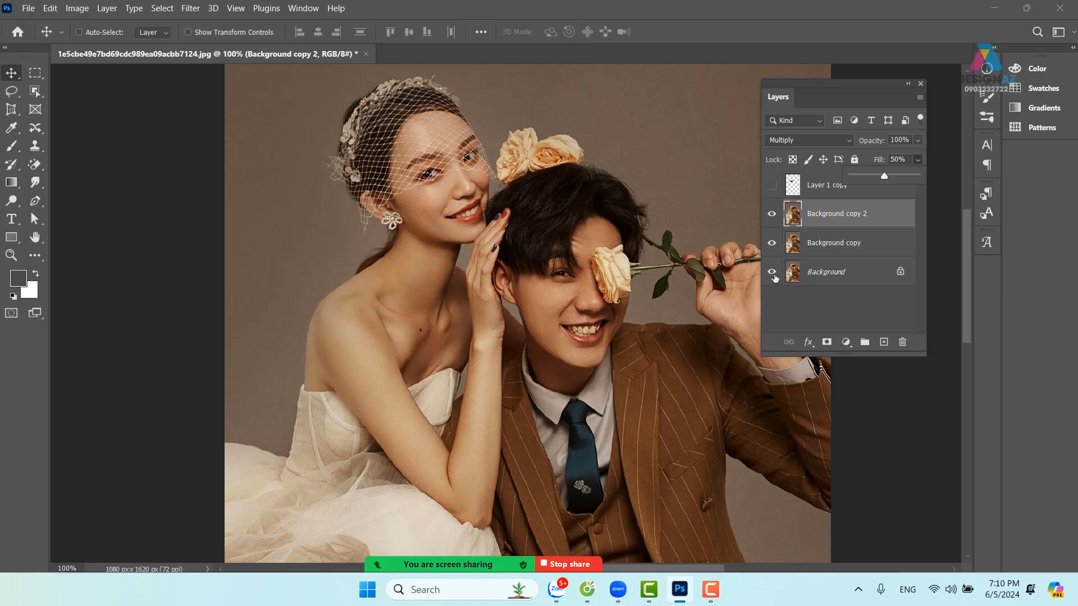
alt+click(772, 274)
alt+click(772, 275)
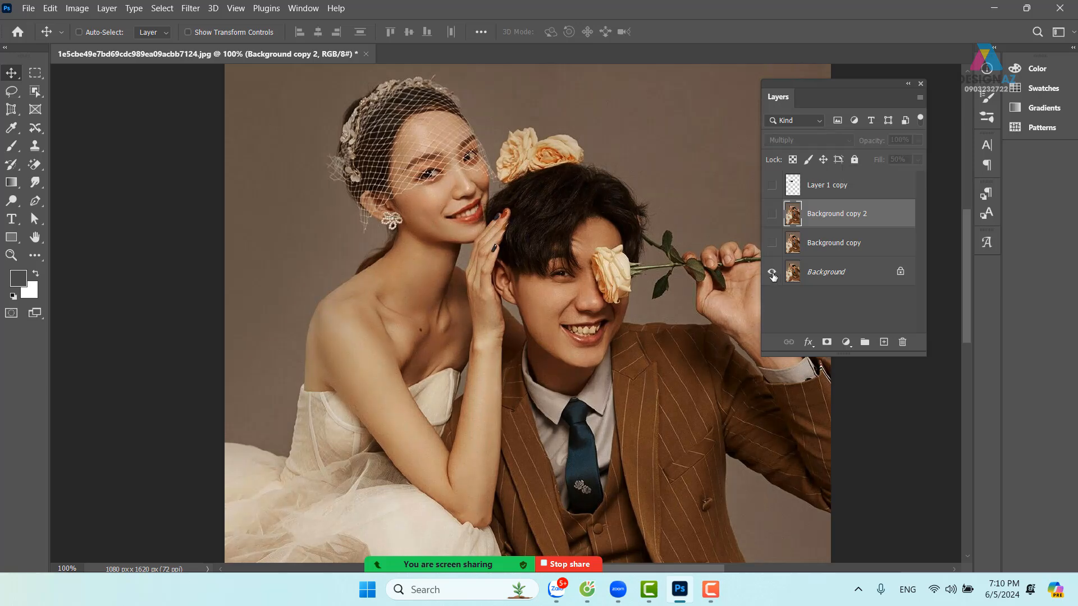
alt+click(772, 275)
alt+click(772, 275)
alt+click(772, 274)
alt+click(772, 274)
Step: Replace the Screen and Multiply copies with one fresh duplicate of the Background layer set to Overlay
ctrl+click(897, 243)
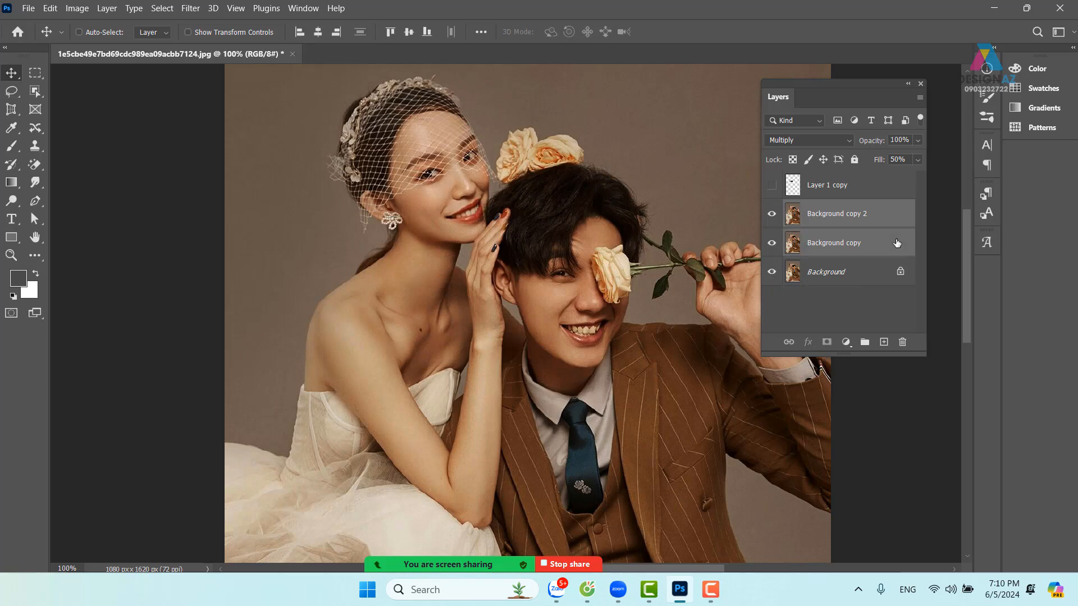
key(Delete)
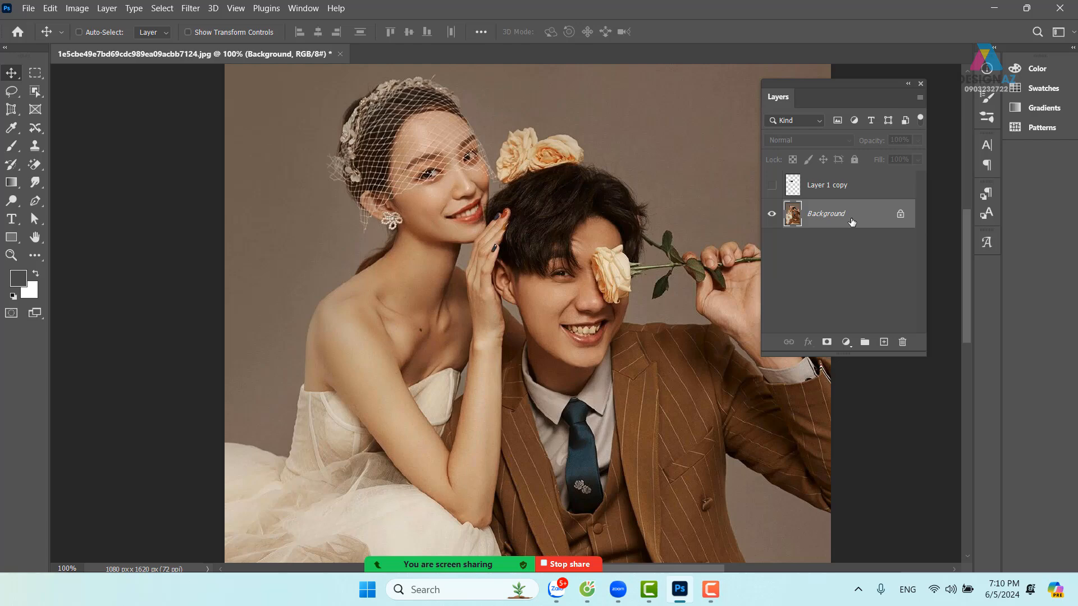
key(ctrl+j)
click(830, 139)
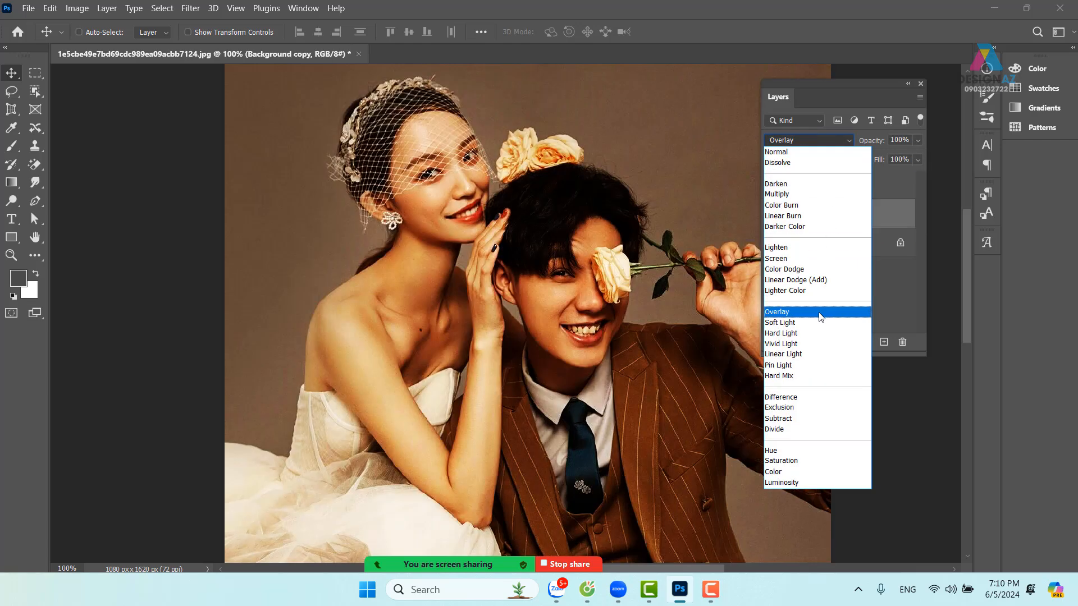
click(814, 313)
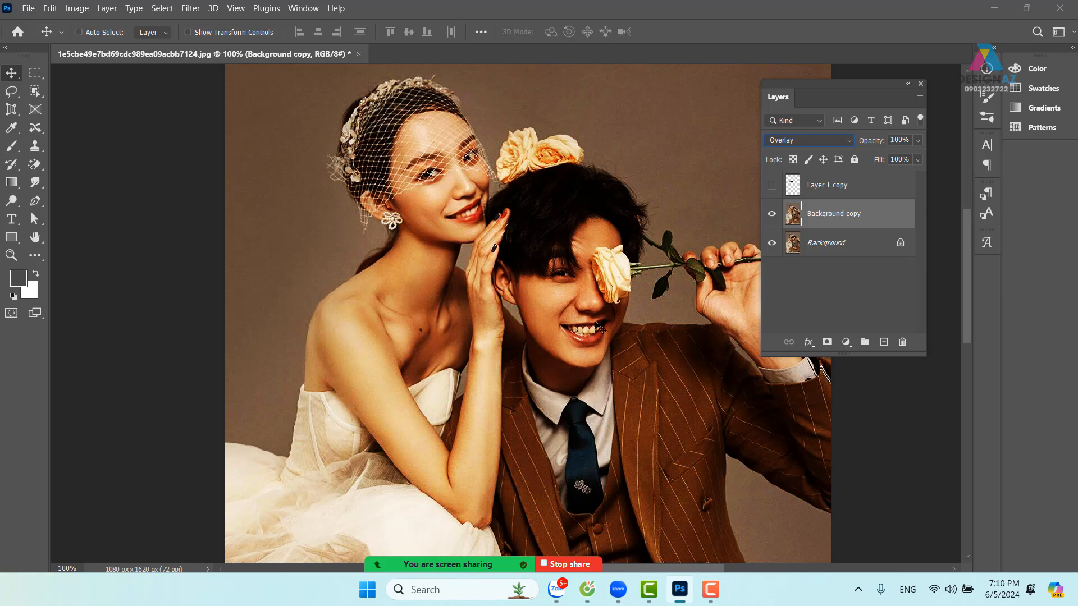
Step: Split the Background copy's Current Layer white slider to 37 / 255 under Blend If Gray, and hide the layer for comparison
right_click(890, 210)
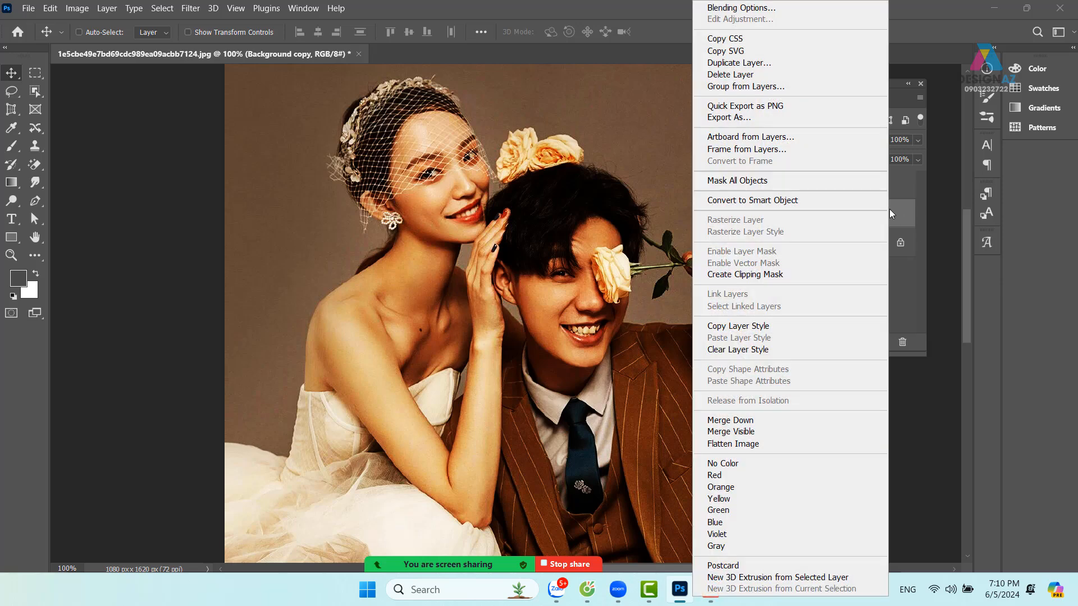
click(767, 9)
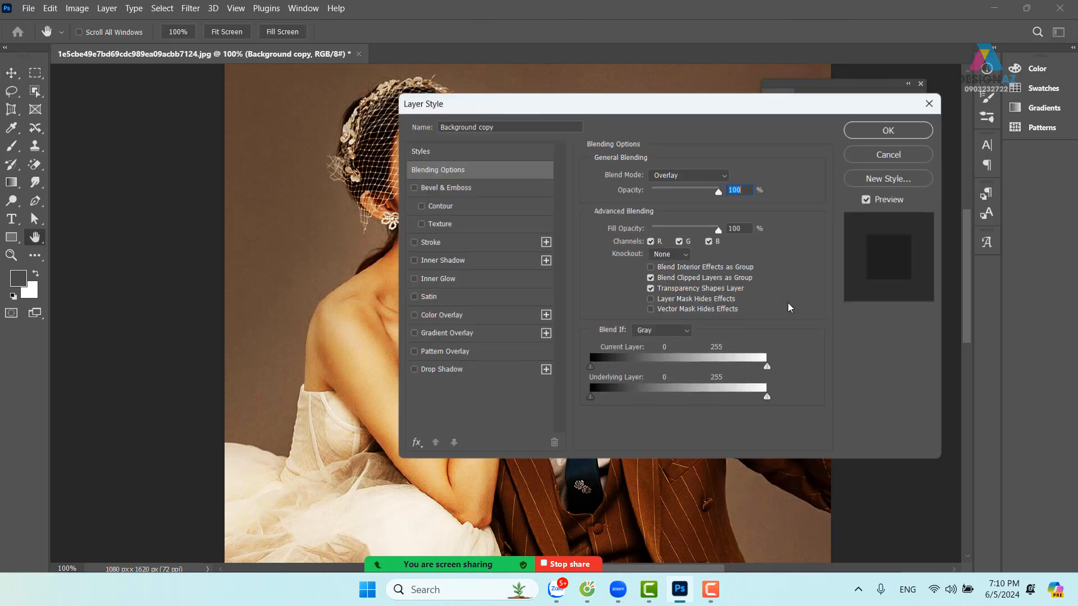
drag(705, 107, 171, 101)
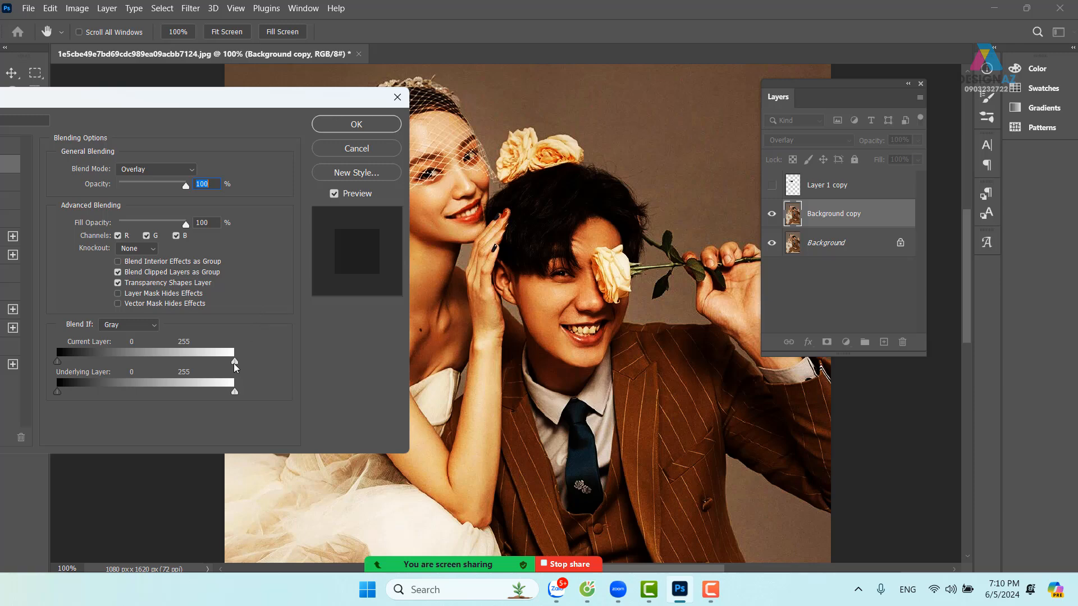
drag(235, 363, 83, 361)
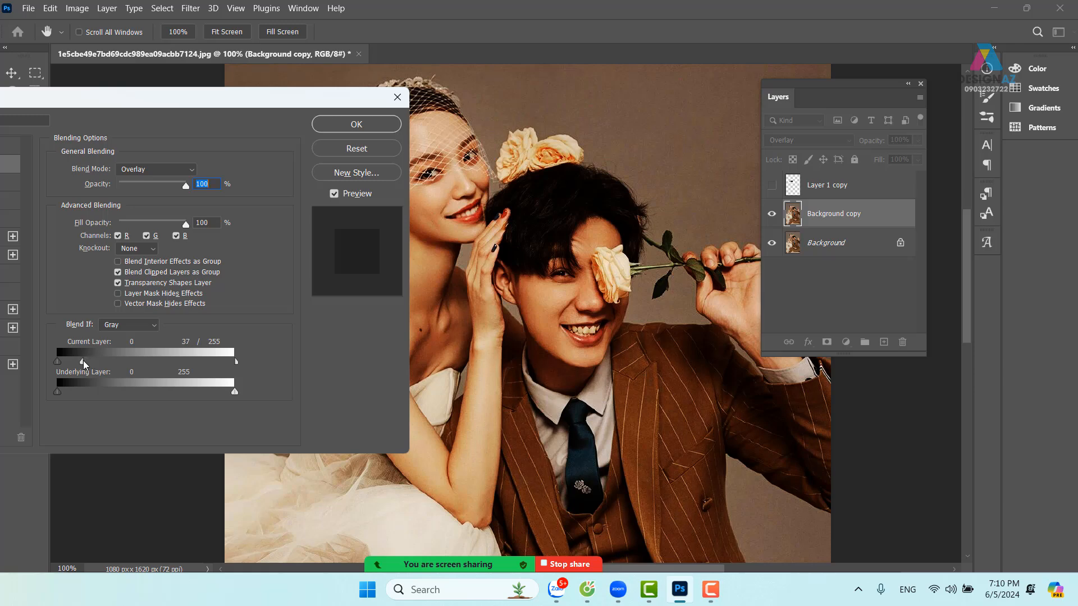
click(369, 124)
click(771, 216)
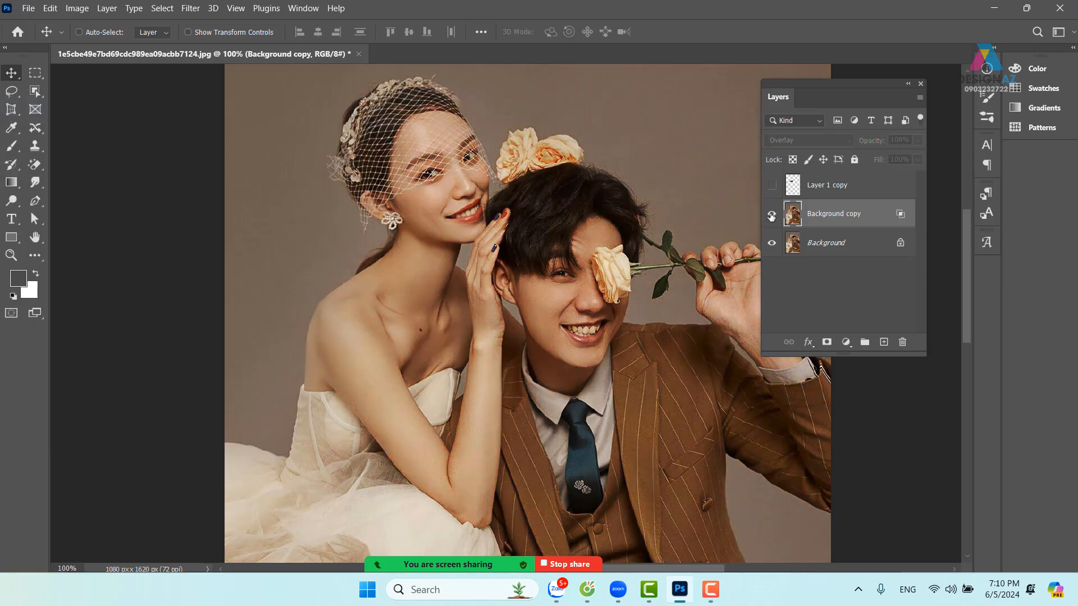
Step: Show the Background copy again and preview Soft Light as its blend mode, keeping Overlay
click(772, 216)
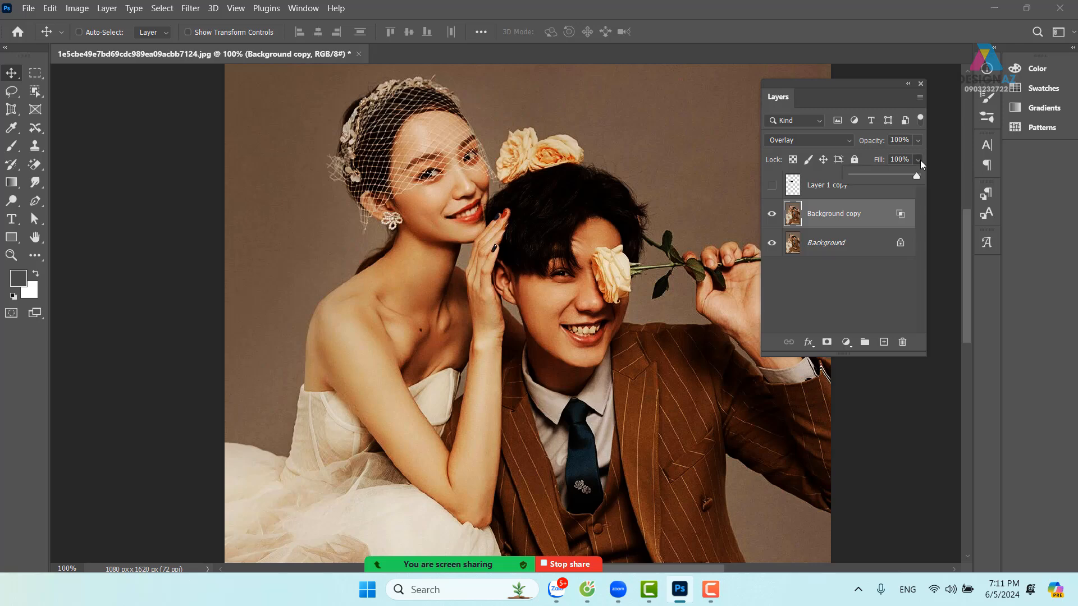
click(818, 141)
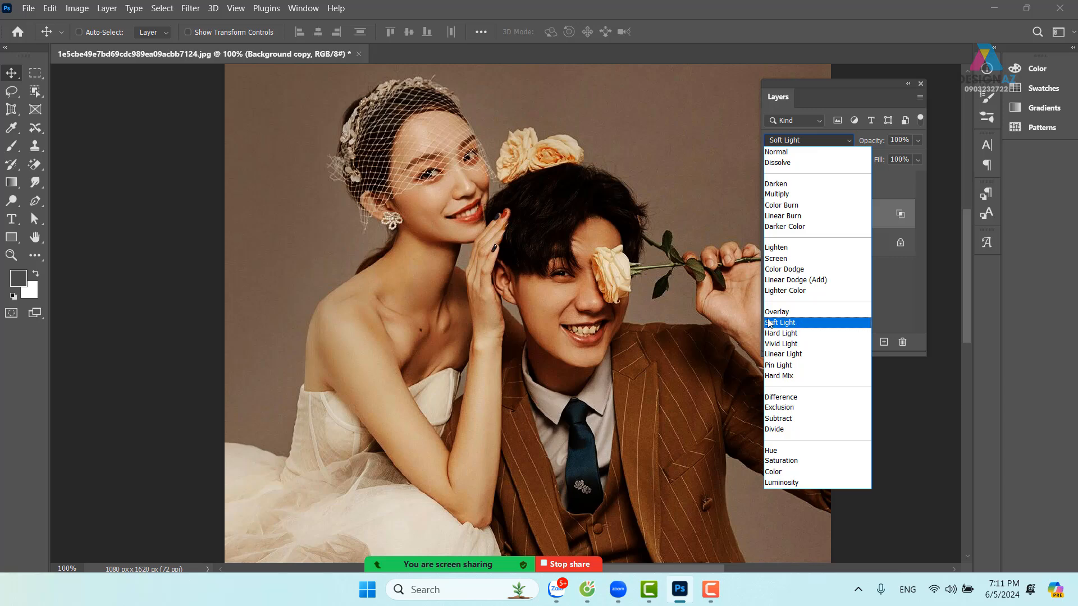
click(592, 308)
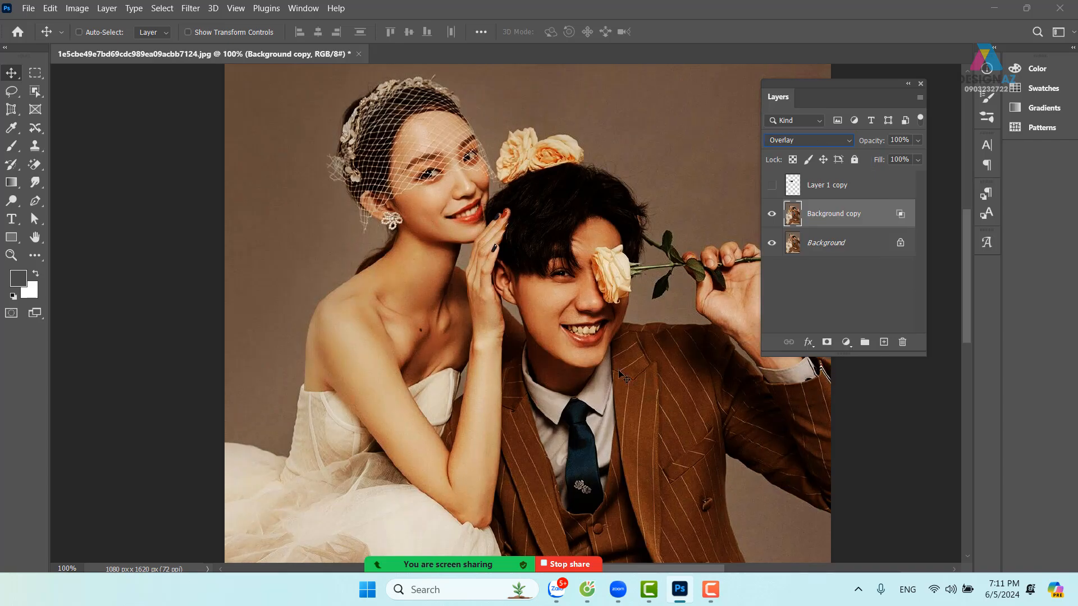
Step: Open the photo 17f9e0037a9e478bbfb5d3c312139c85 from the anhcuoi folder
key(ctrl+o)
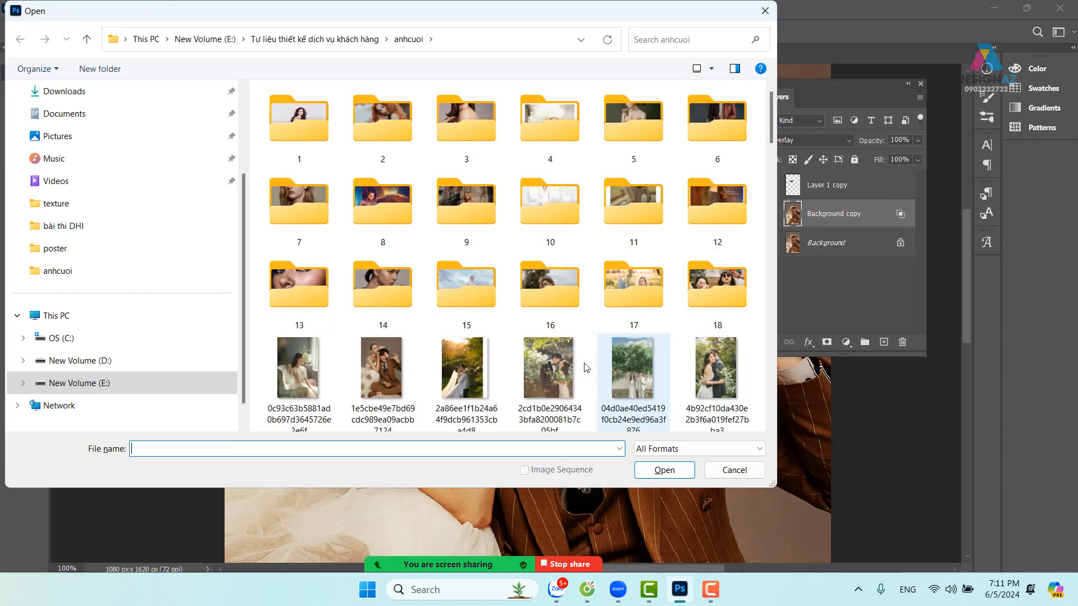
scroll(551, 325, down, 5)
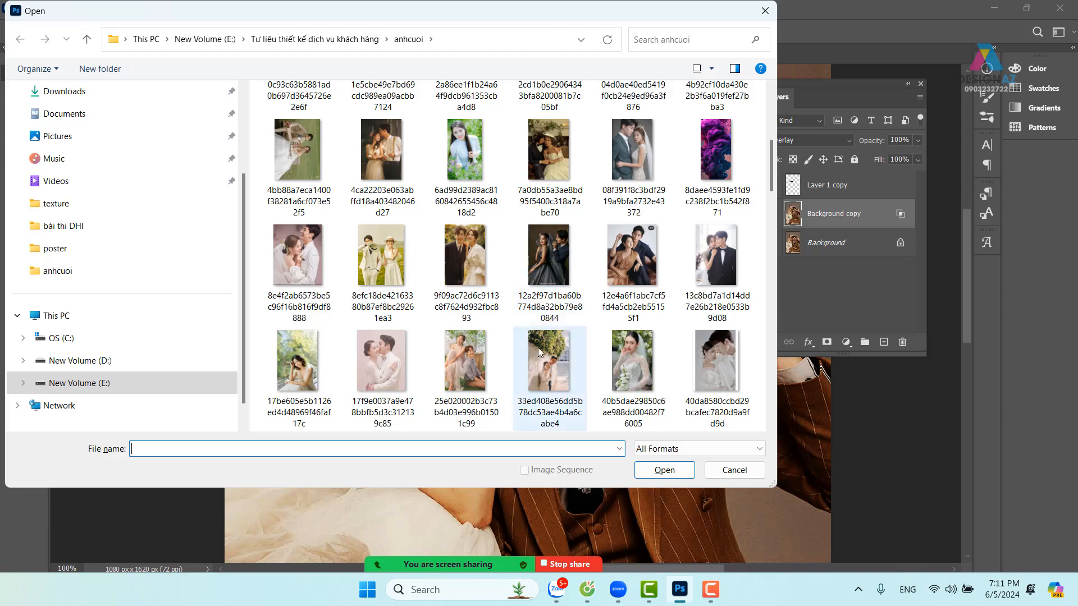
click(382, 362)
click(665, 470)
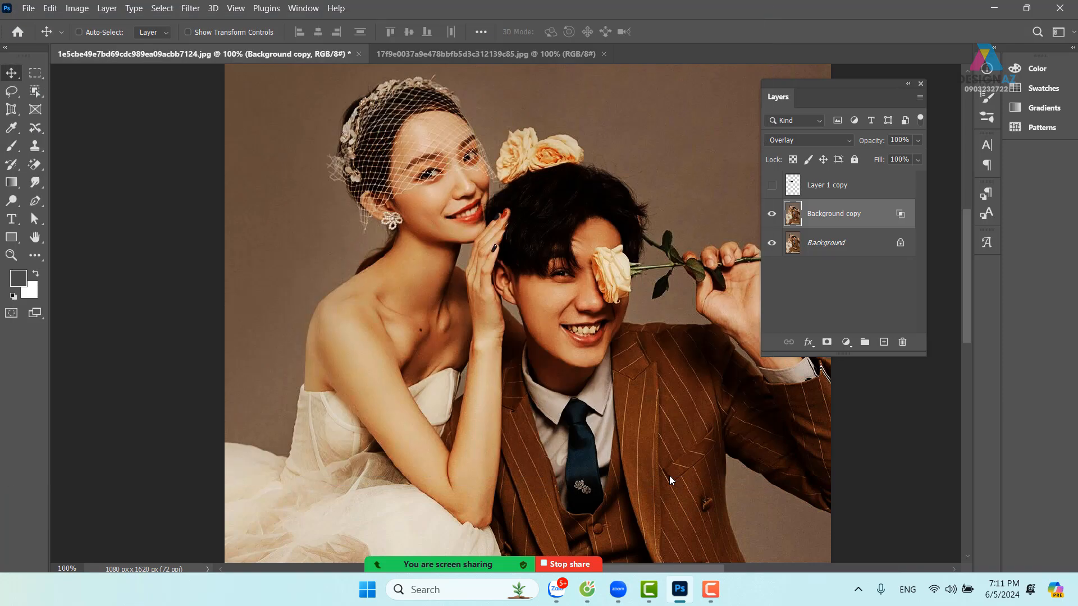
key(ctrl+plus)
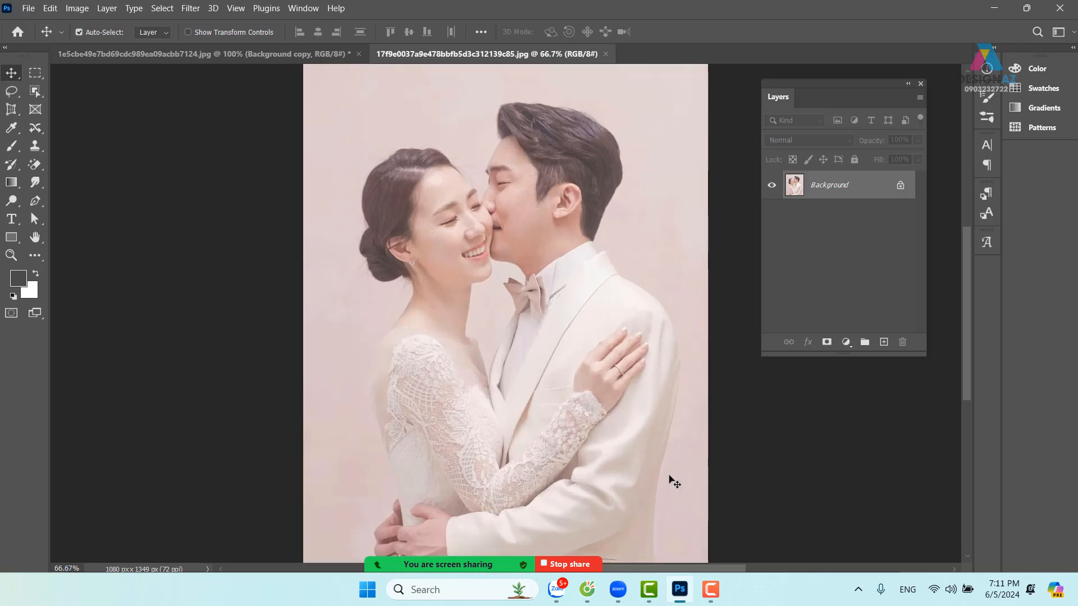
Step: Duplicate the Background layer of the pale wedding photo and set the duplicate's blend mode to Soft Light
key(ctrl+j)
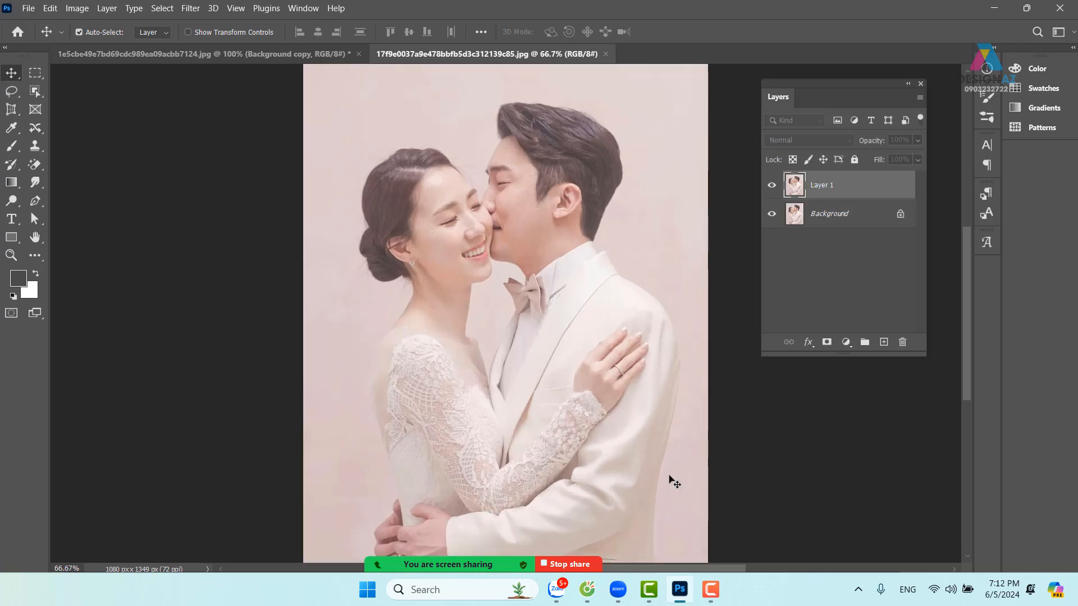
click(827, 143)
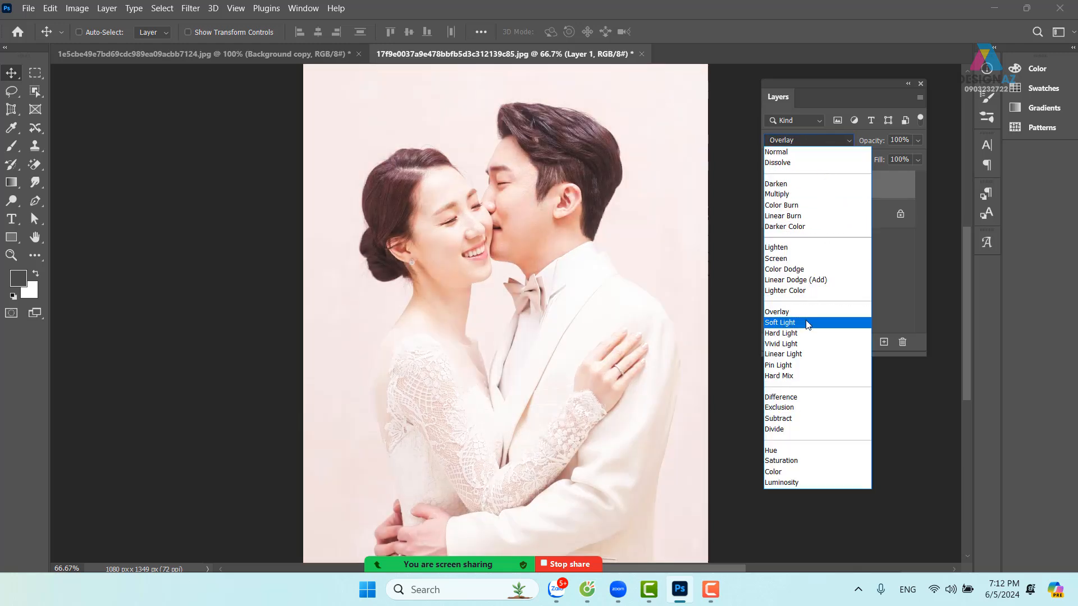
click(806, 324)
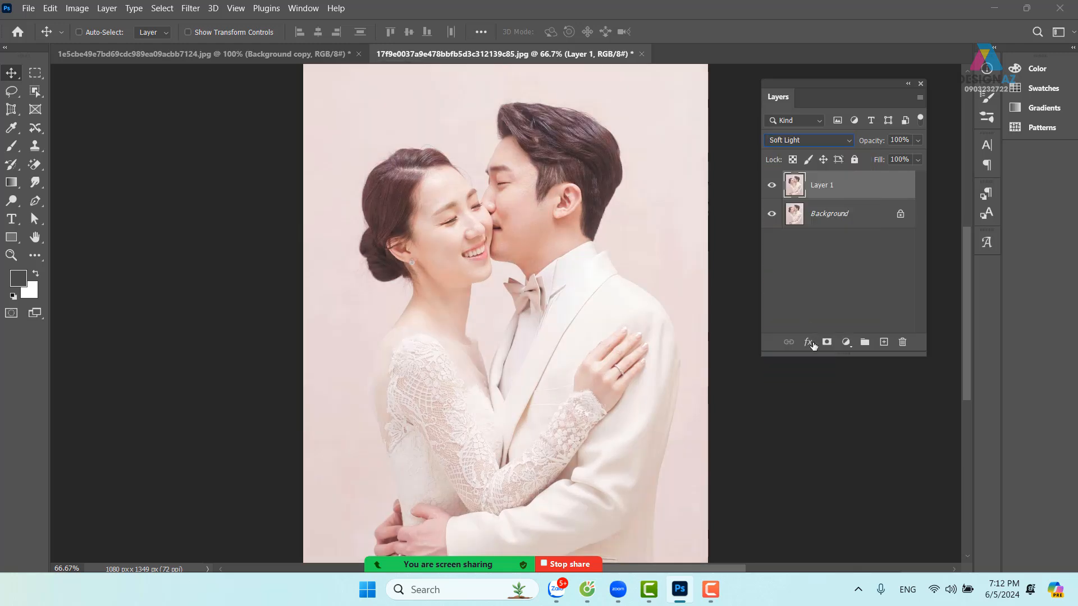
Step: Compare the photo with and without the Soft Light duplicate by repeatedly hiding and showing Layer 1
click(773, 189)
click(773, 189)
click(773, 189)
click(773, 189)
click(773, 189)
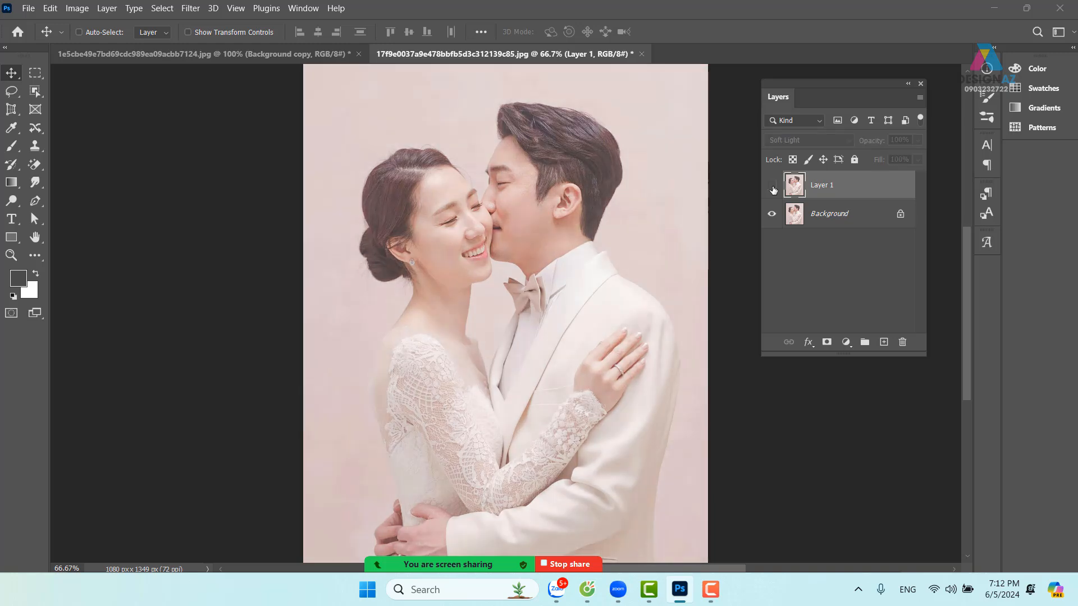
click(773, 189)
click(773, 189)
click(773, 189)
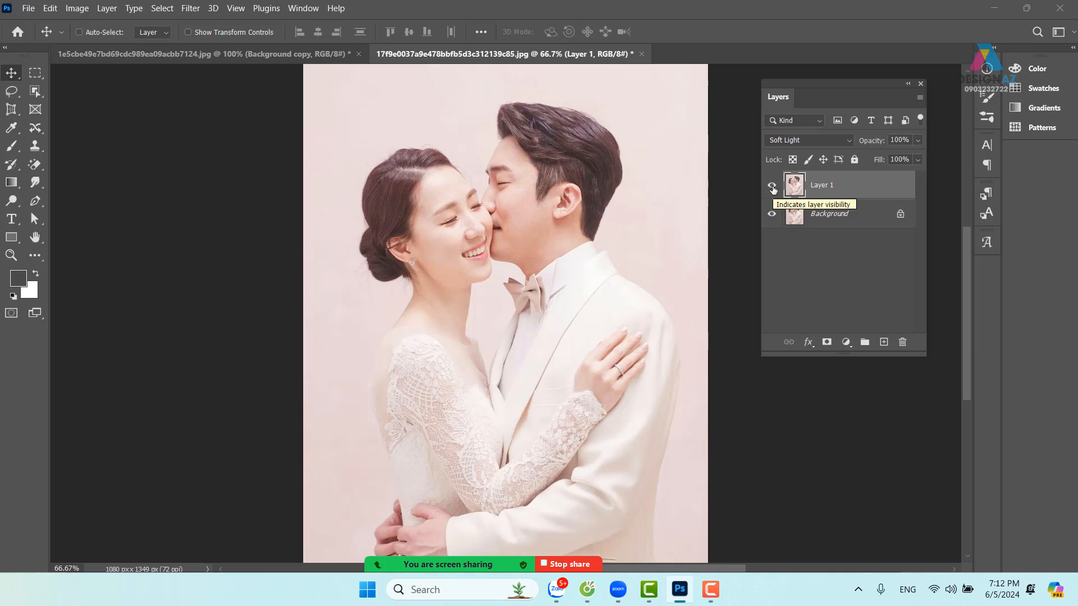
click(773, 189)
click(773, 190)
click(773, 190)
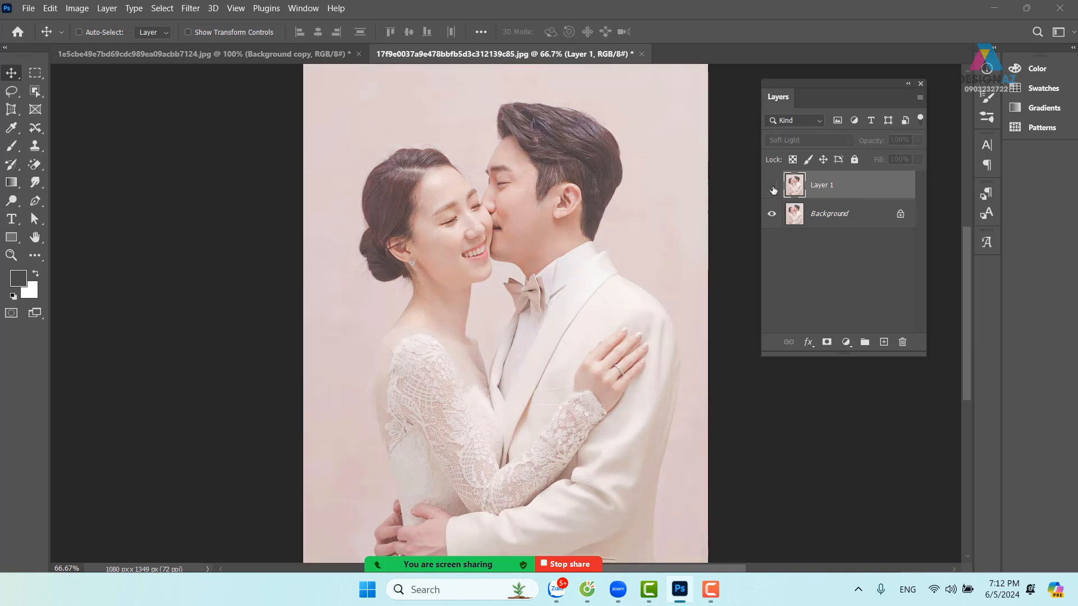
click(773, 189)
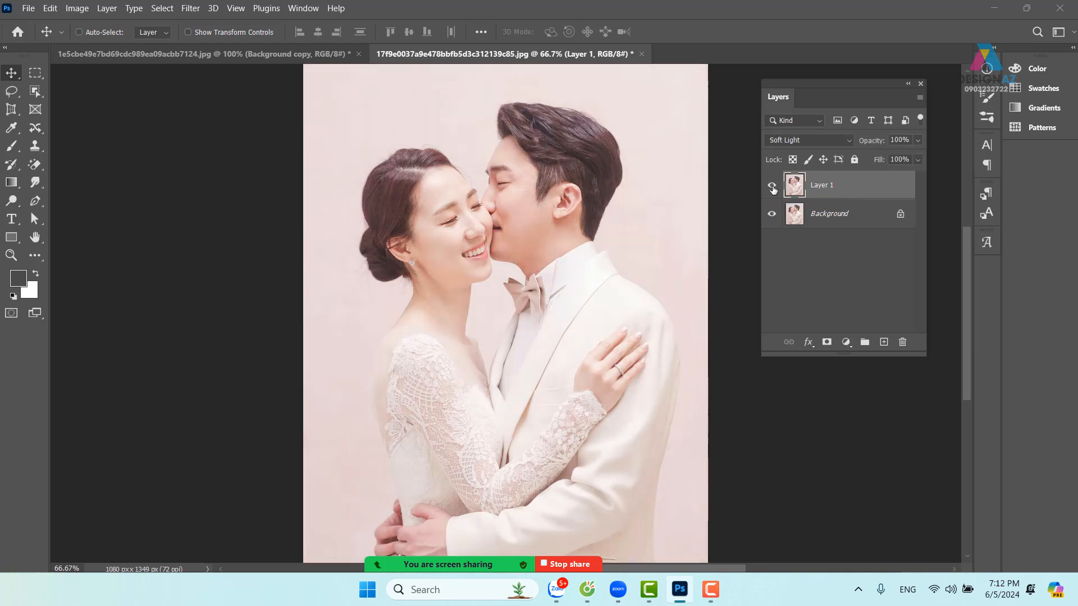
Step: Try Overlay on Layer 1 before setting its blend mode to Screen
click(840, 140)
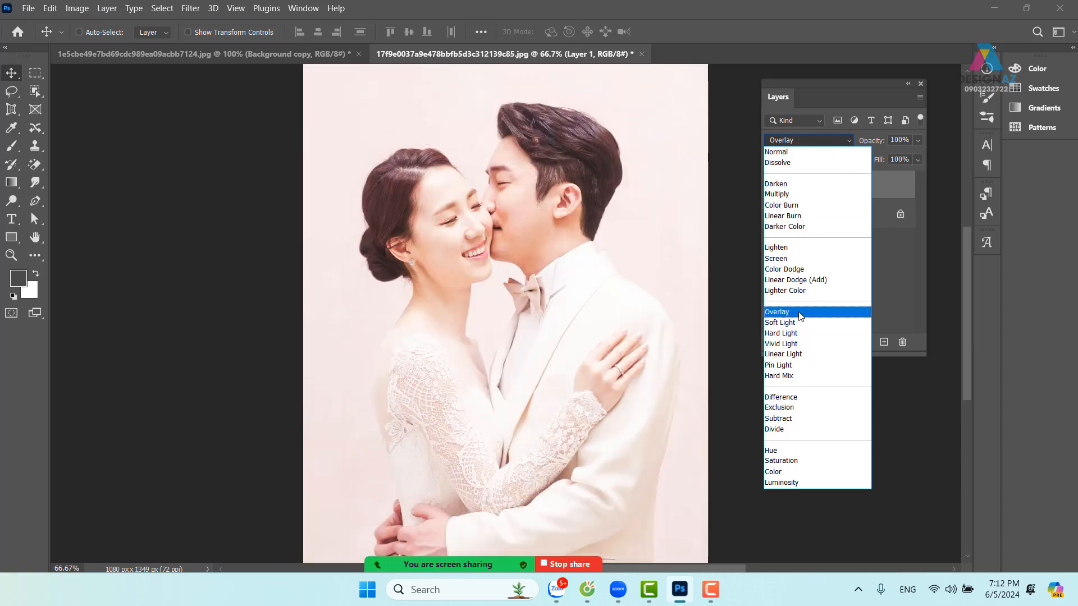
click(799, 312)
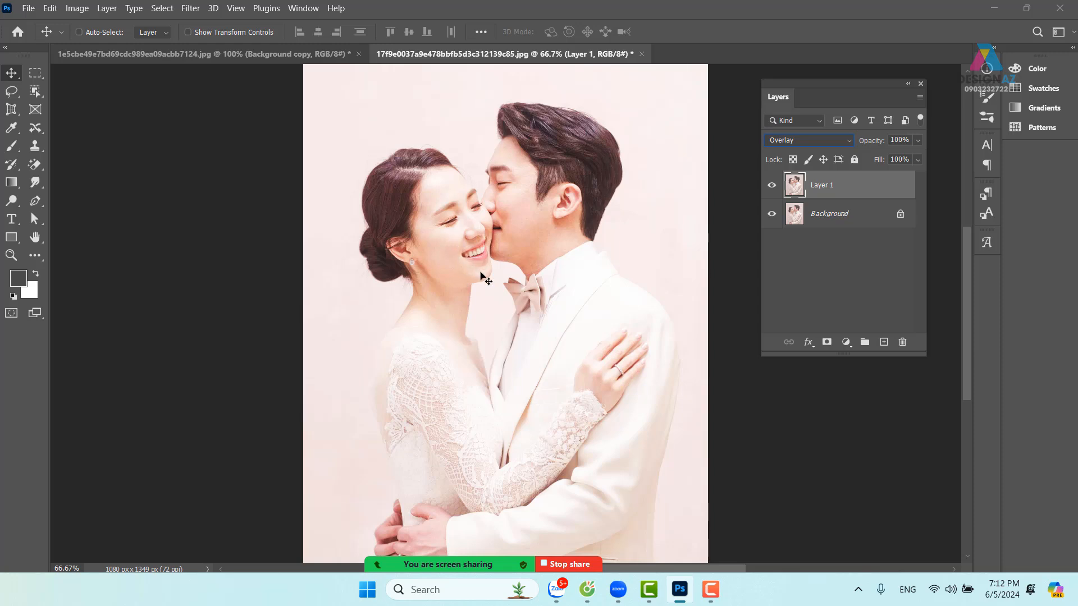
click(823, 141)
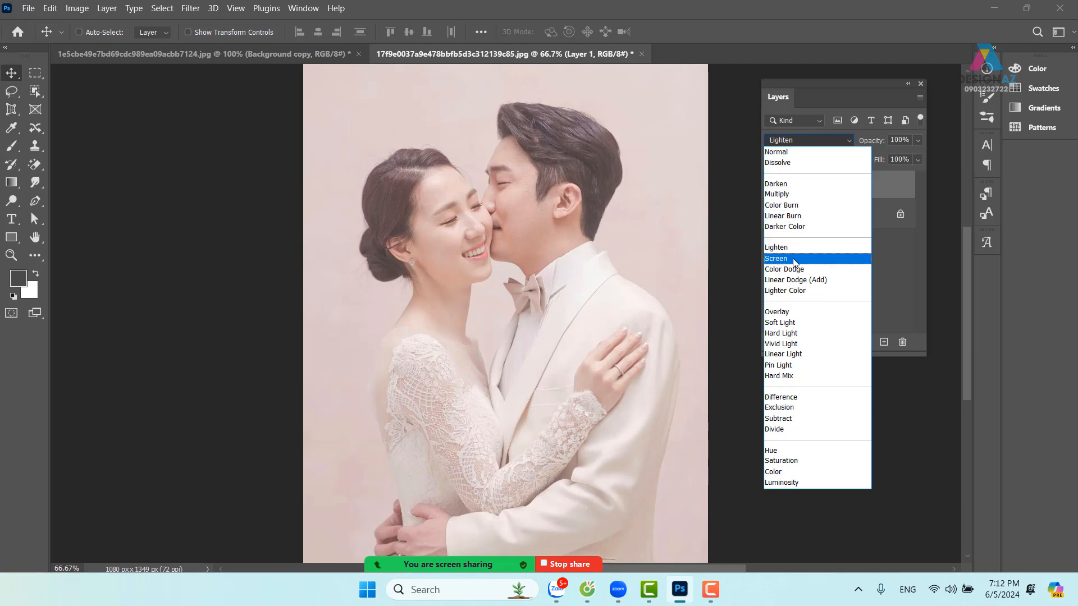
click(786, 259)
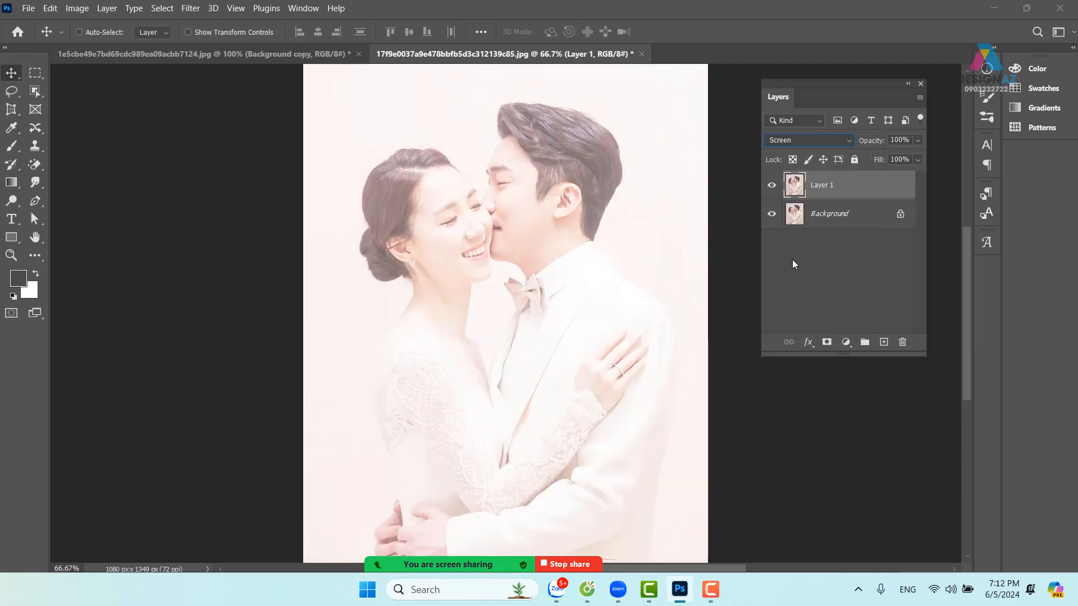
Step: Duplicate the Screen layer, set the duplicate to Multiply, and compare the combination with the original Background photo
key(ctrl+j)
click(814, 141)
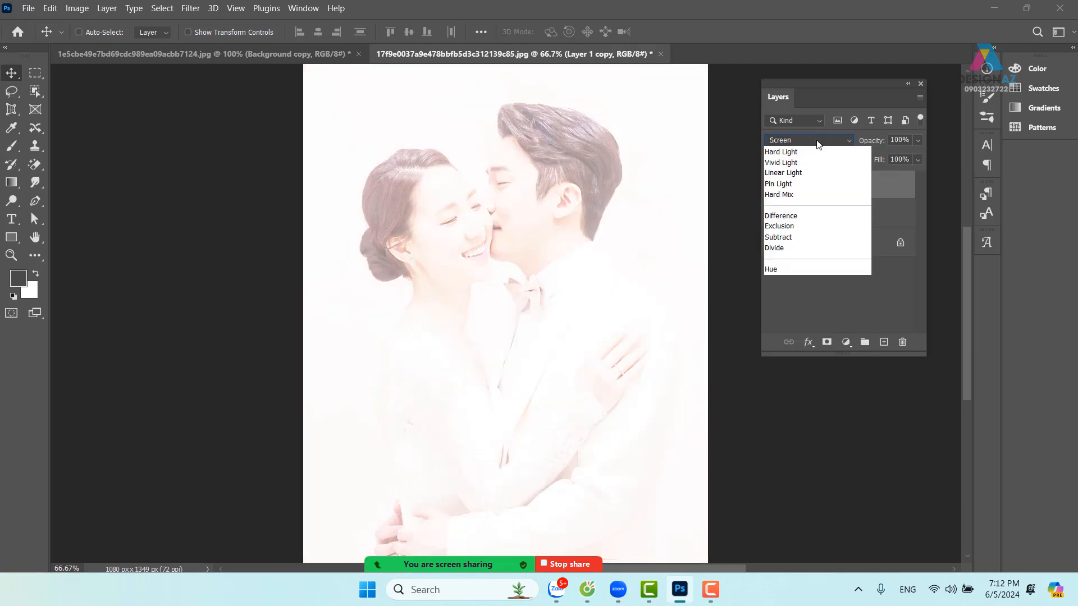
click(797, 195)
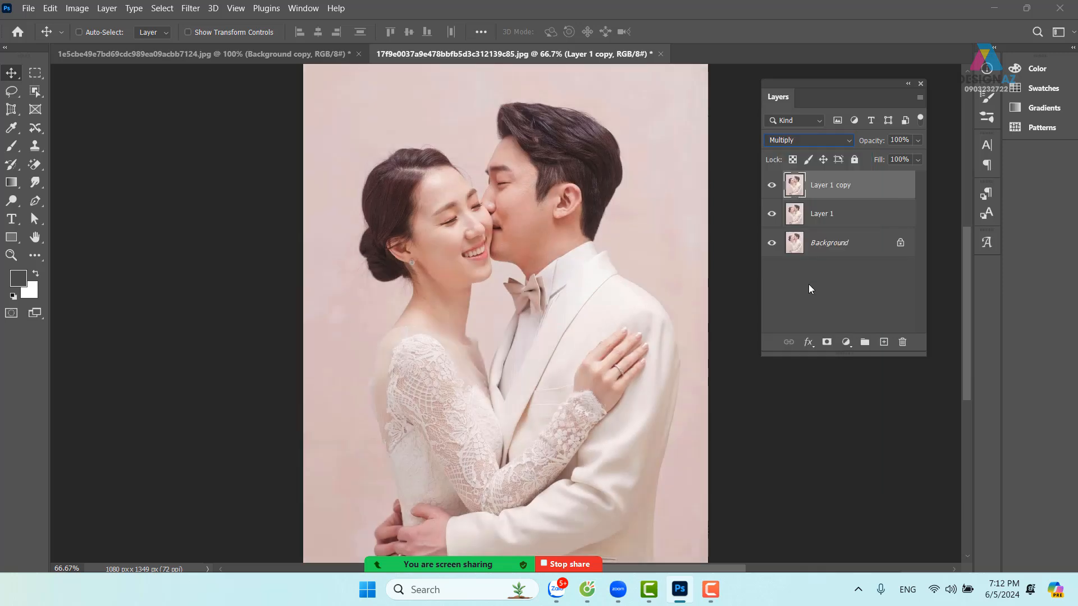
alt+click(772, 242)
alt+click(771, 245)
alt+click(772, 245)
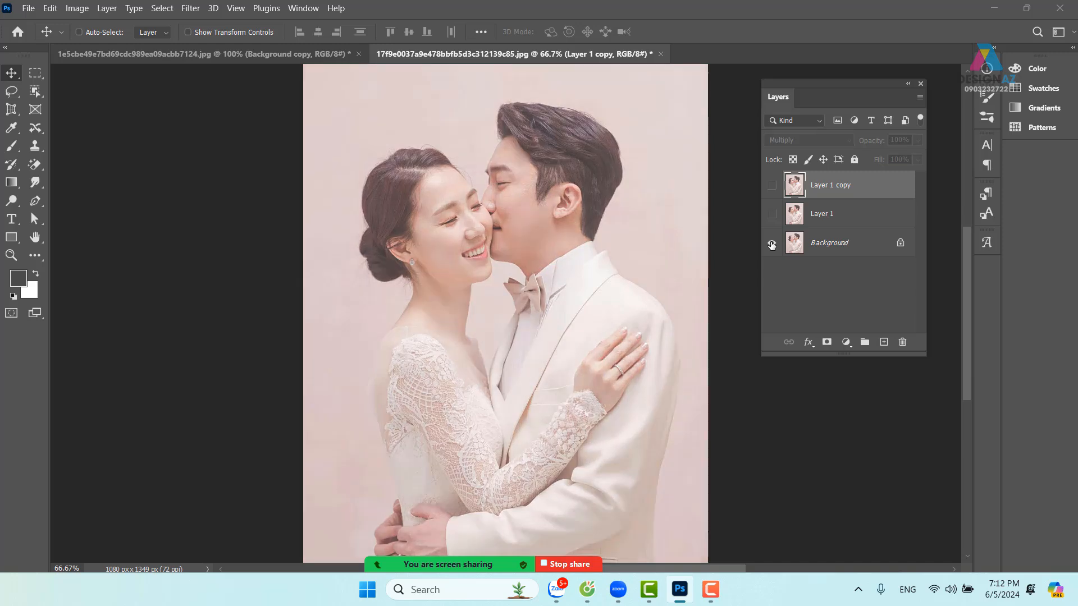
alt+click(771, 246)
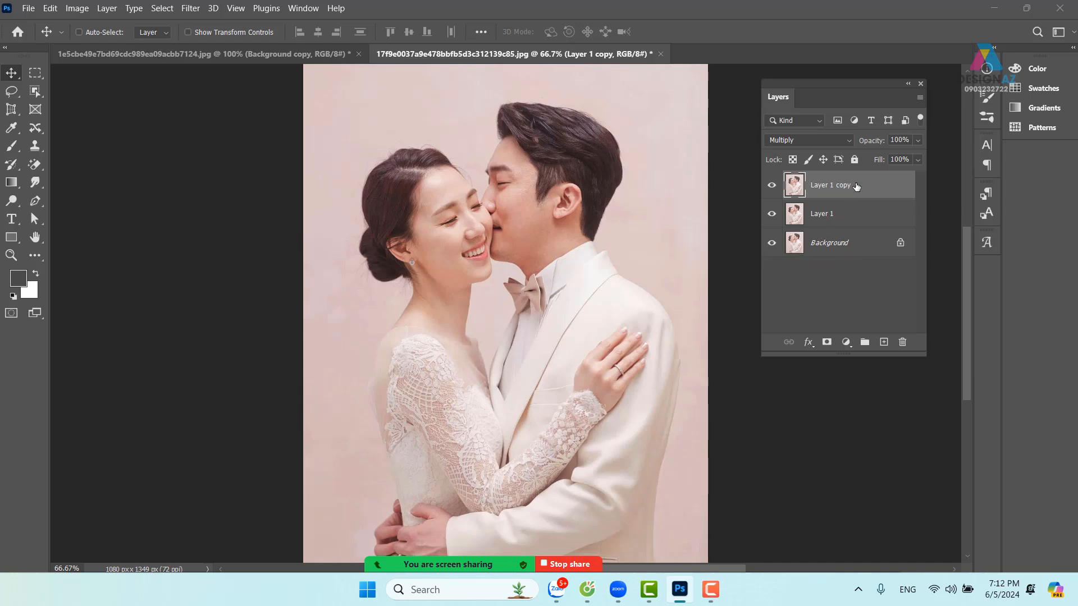
Step: Duplicate the Multiply layer, set the new top copy to Soft Light, and reduce its fill to 43%
key(ctrl+j)
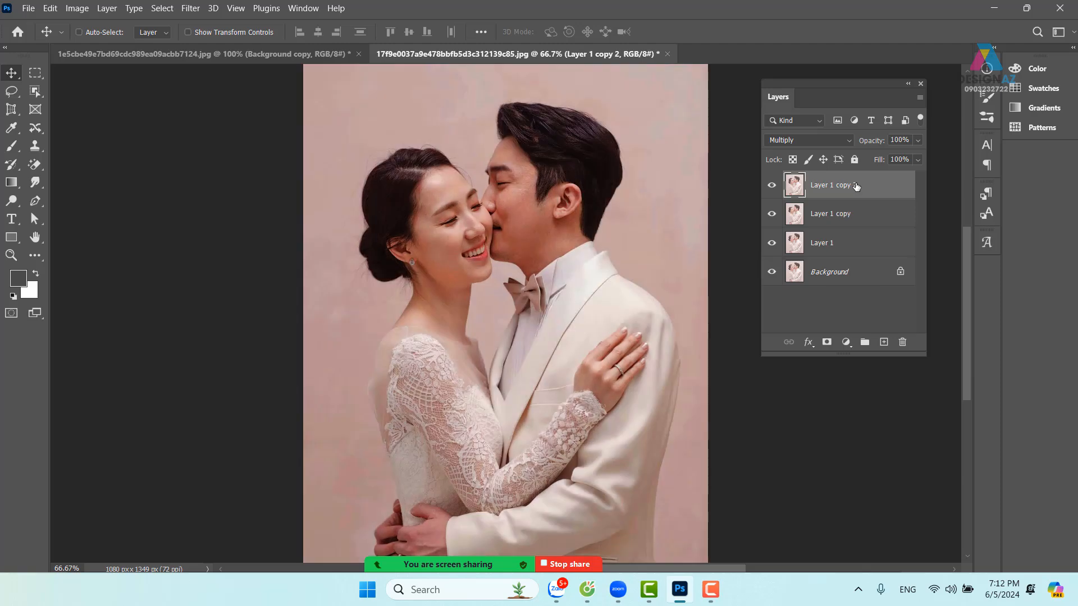
click(809, 140)
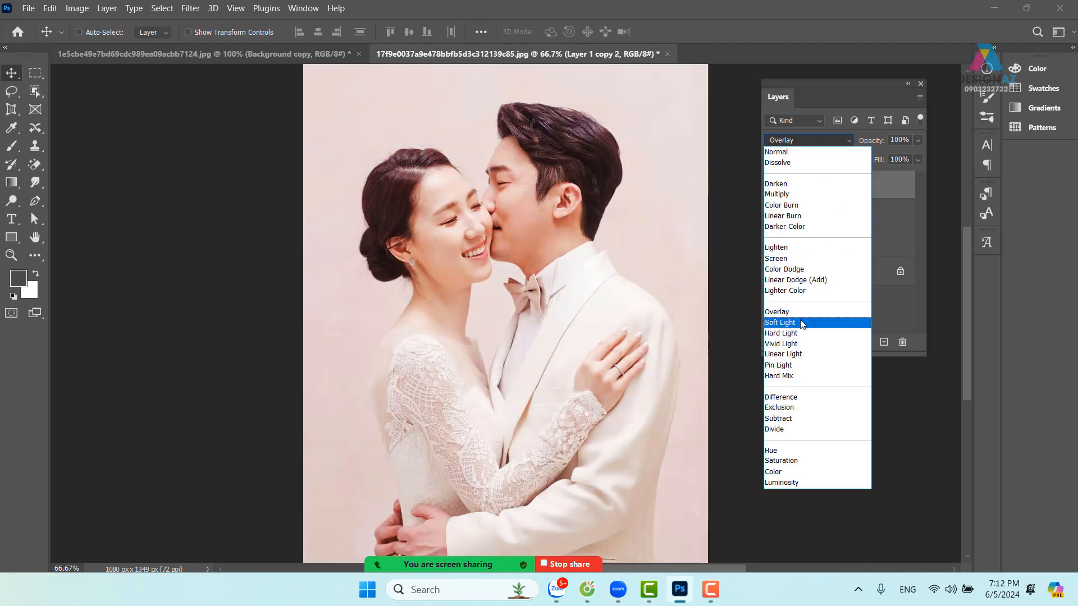
click(801, 323)
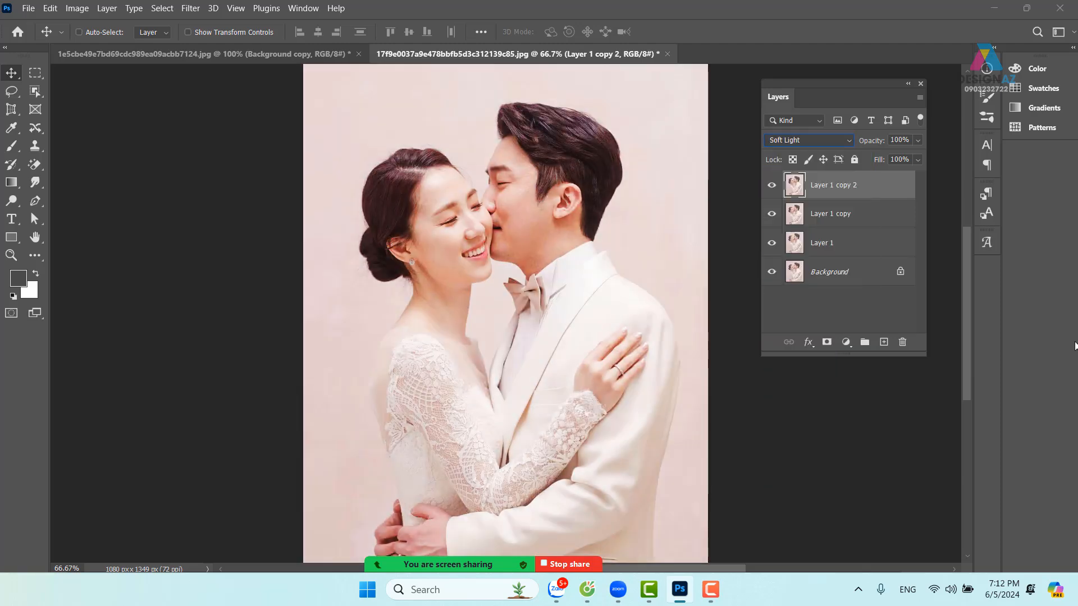
click(916, 161)
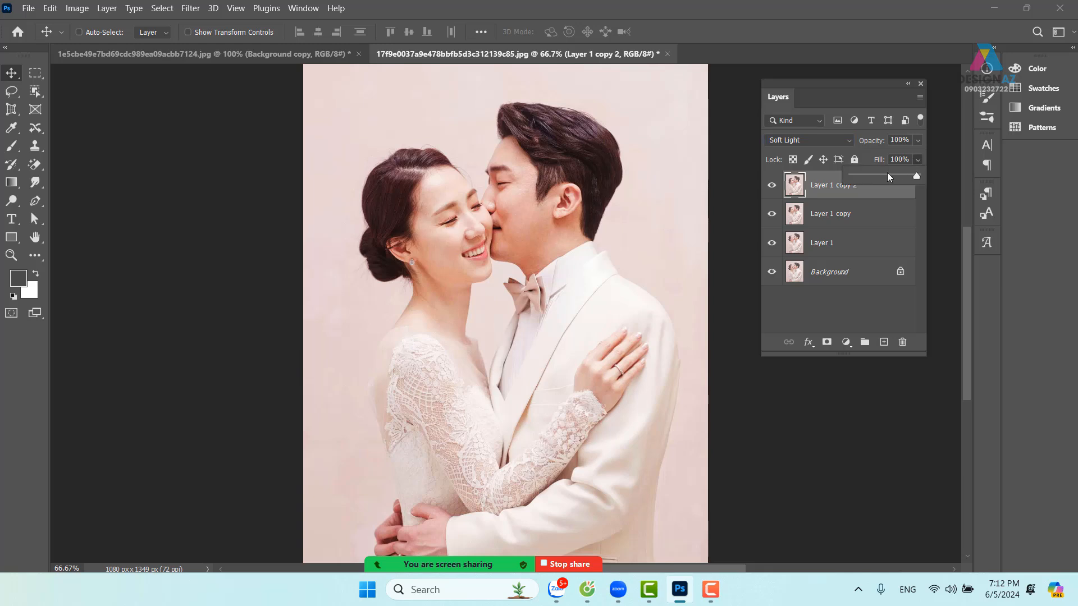
click(881, 176)
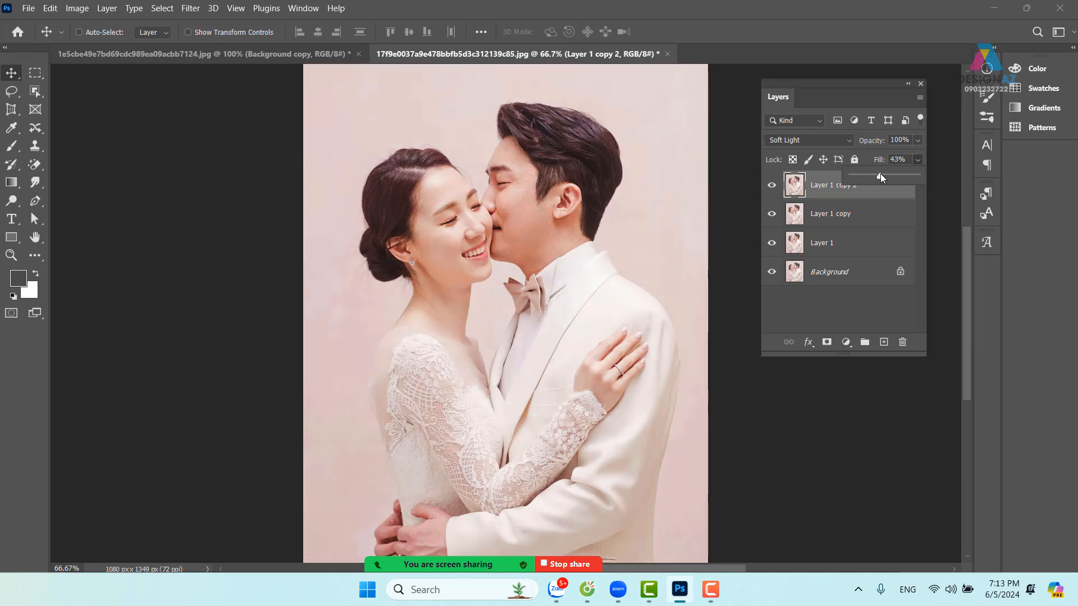
Step: Compare the stacked copies with the original photo and preview Screen as the top copy's blend mode without keeping it
click(775, 274)
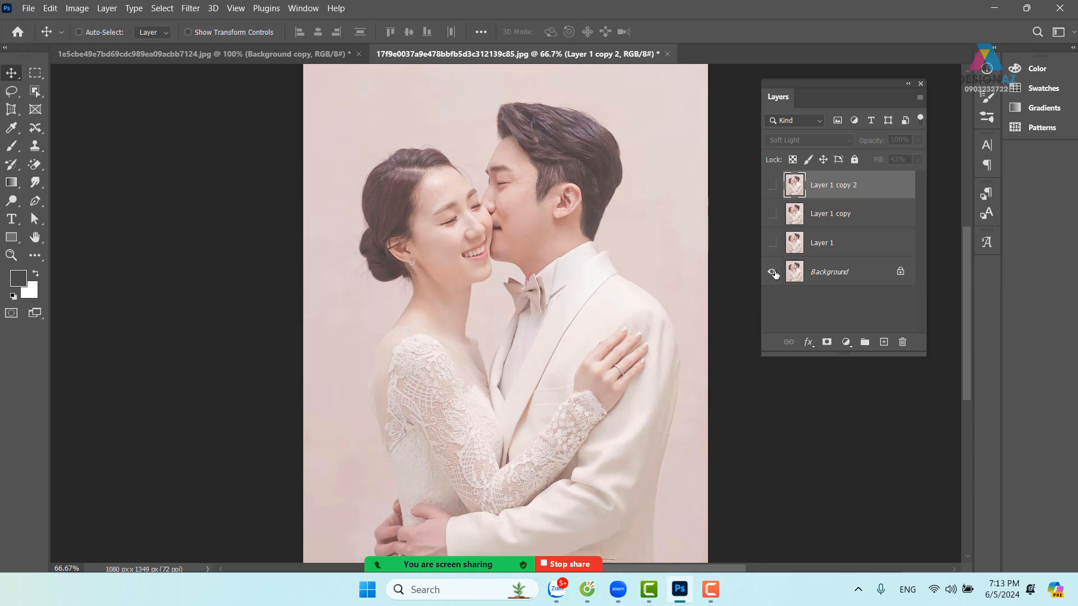
alt+click(775, 274)
alt+click(775, 274)
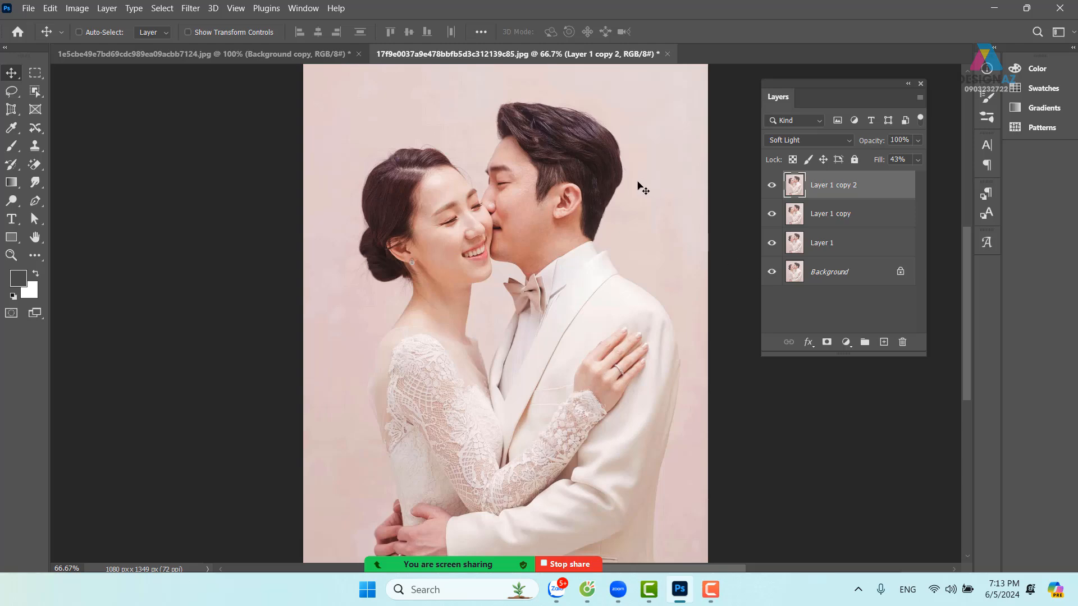
click(852, 140)
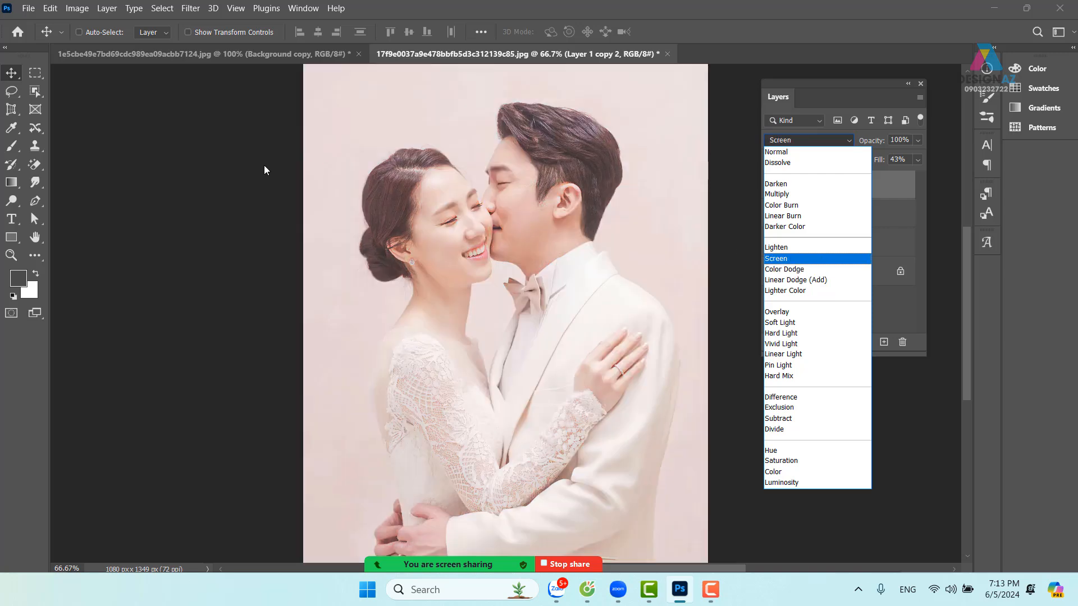
click(226, 188)
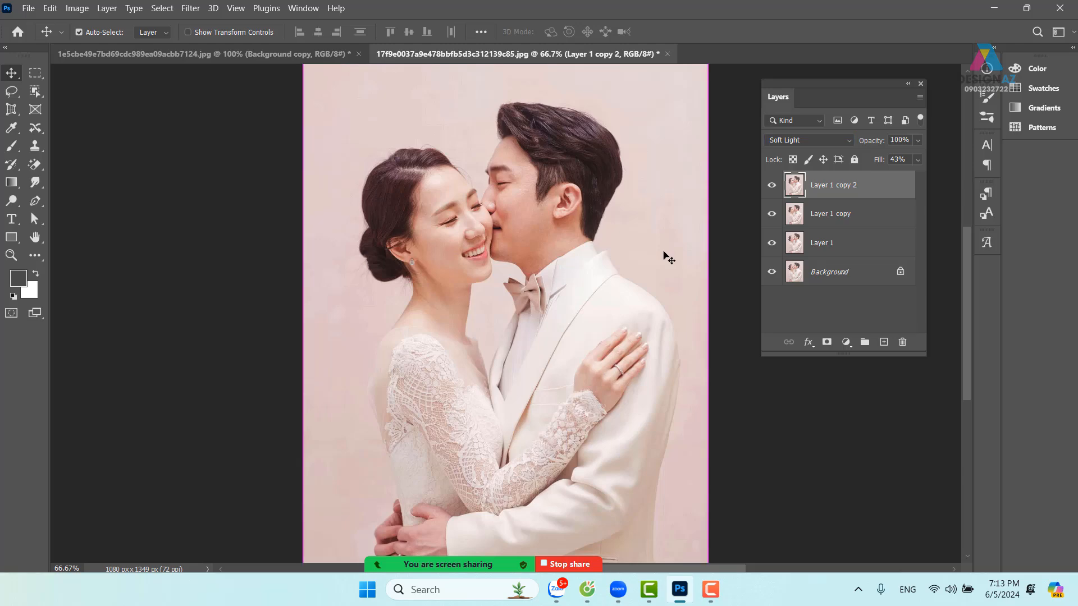
Step: Browse the anhcuoi folder and its parent folder Tư liệu thiết kế dịch vụ khách hàng for another image to open
key(ctrl+o)
scroll(612, 250, down, 6)
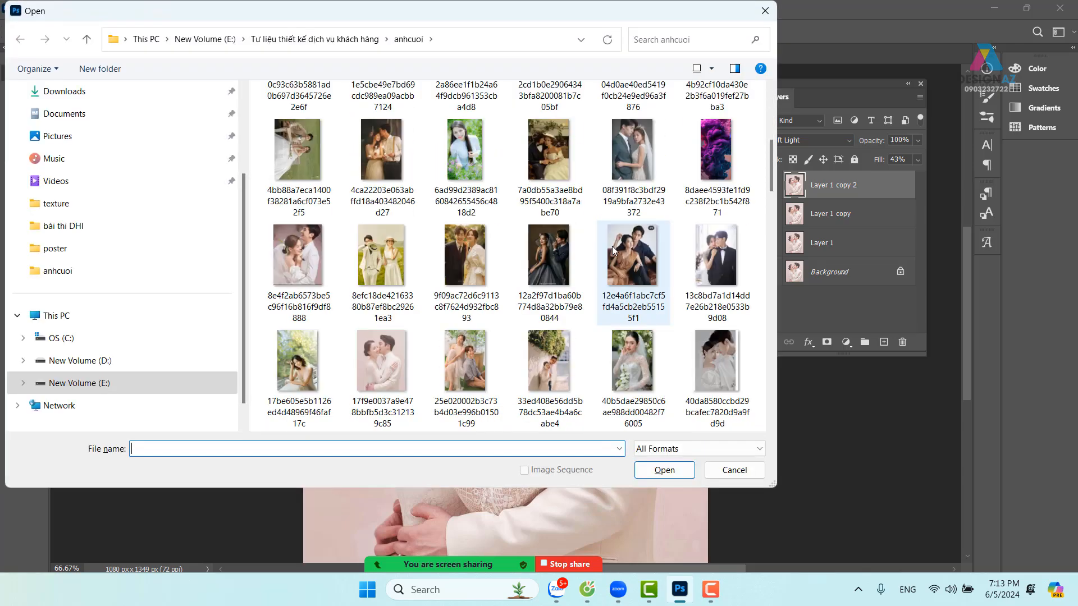
scroll(612, 250, down, 10)
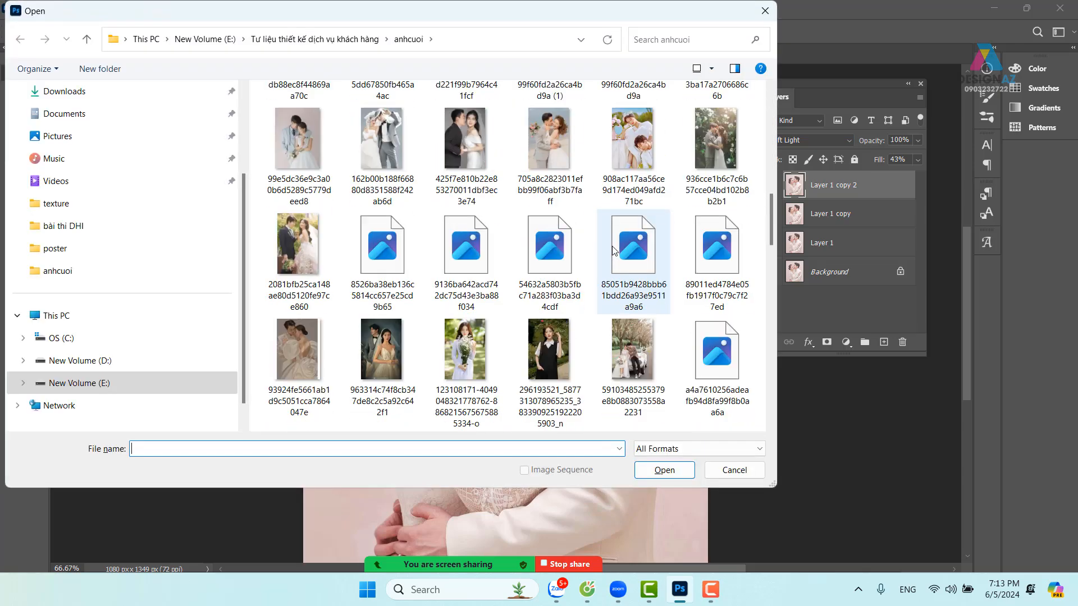
scroll(612, 247, down, 5)
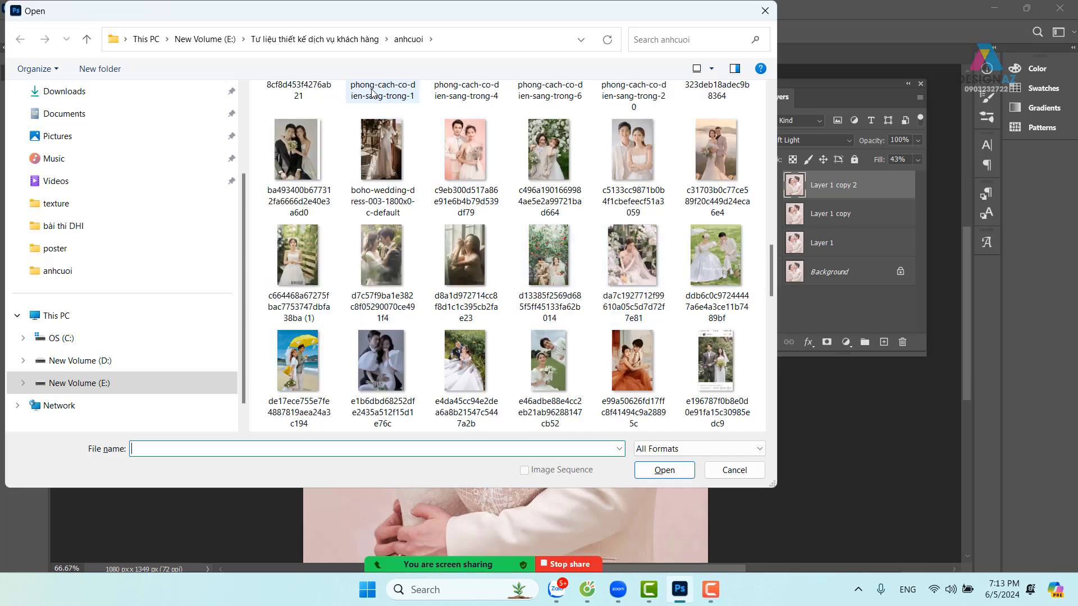
click(337, 41)
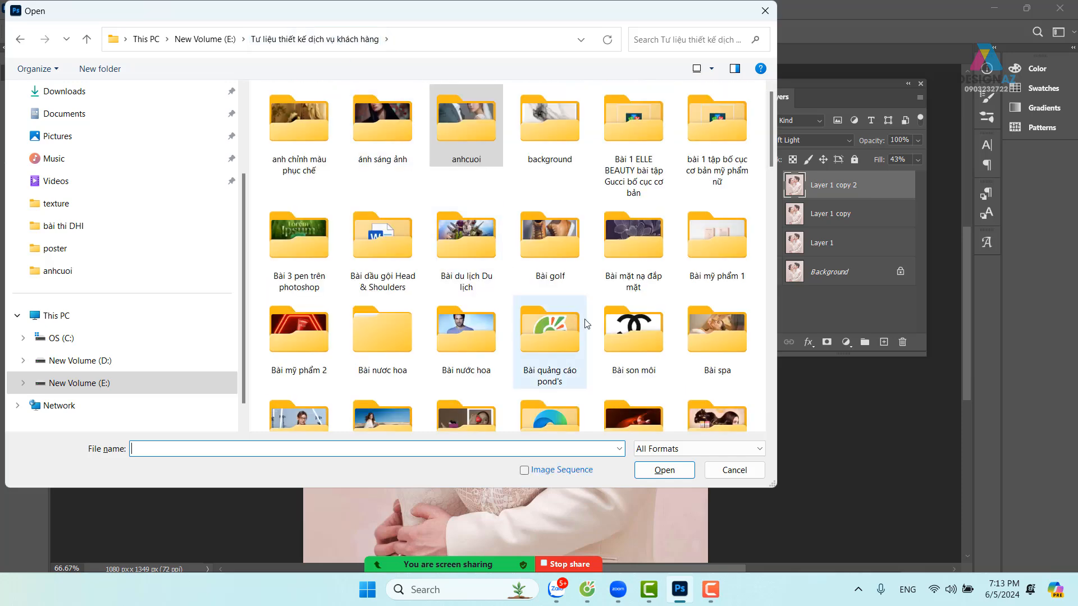
scroll(587, 323, down, 2)
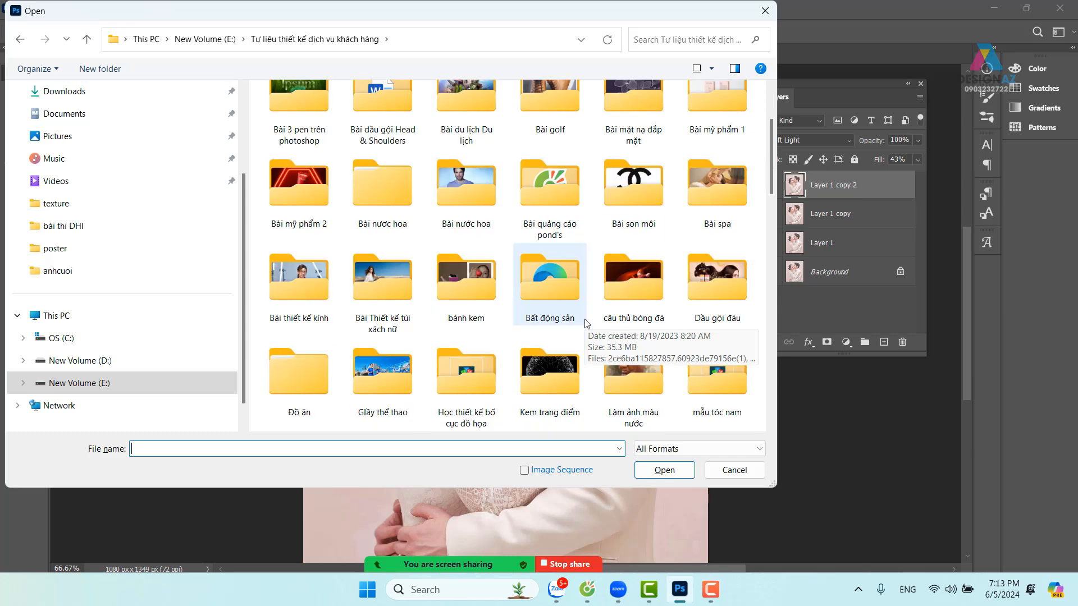
scroll(587, 324, down, 2)
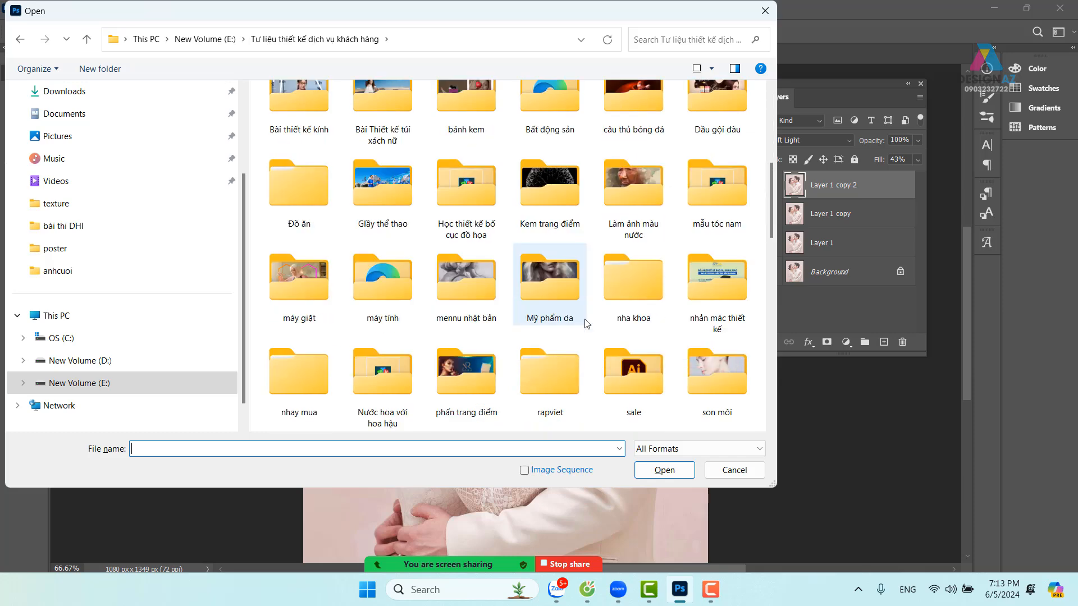
scroll(587, 324, down, 6)
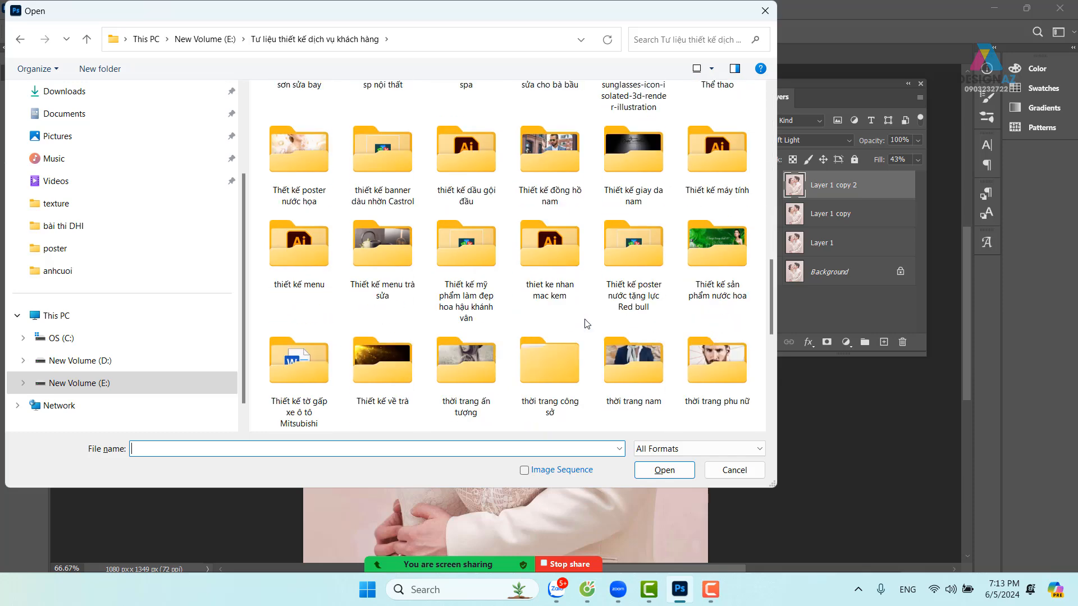
scroll(584, 322, down, 10)
scroll(456, 315, up, 20)
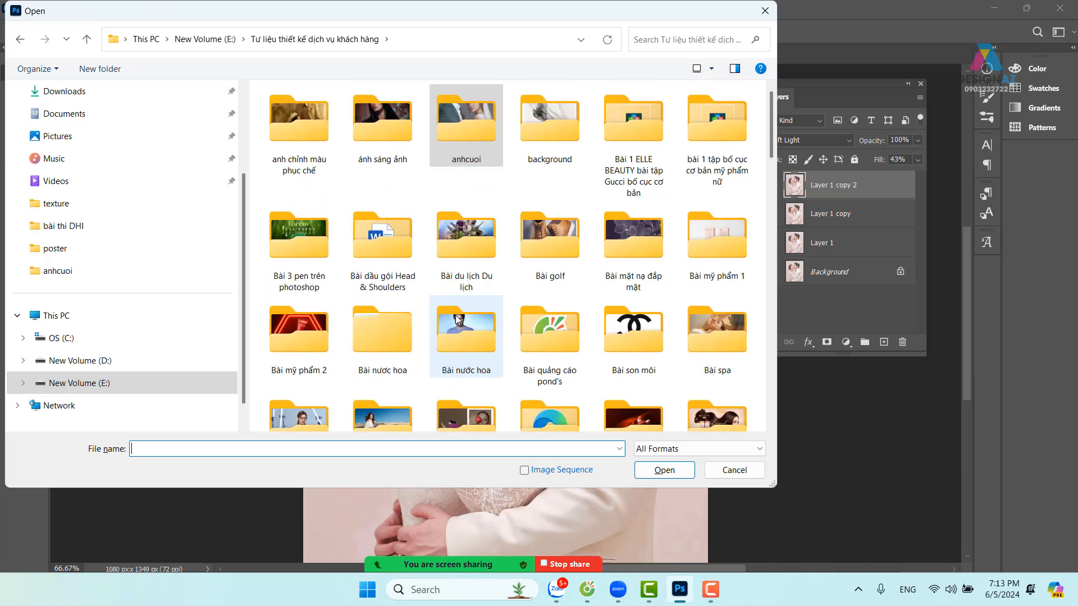
scroll(121, 255, up, 3)
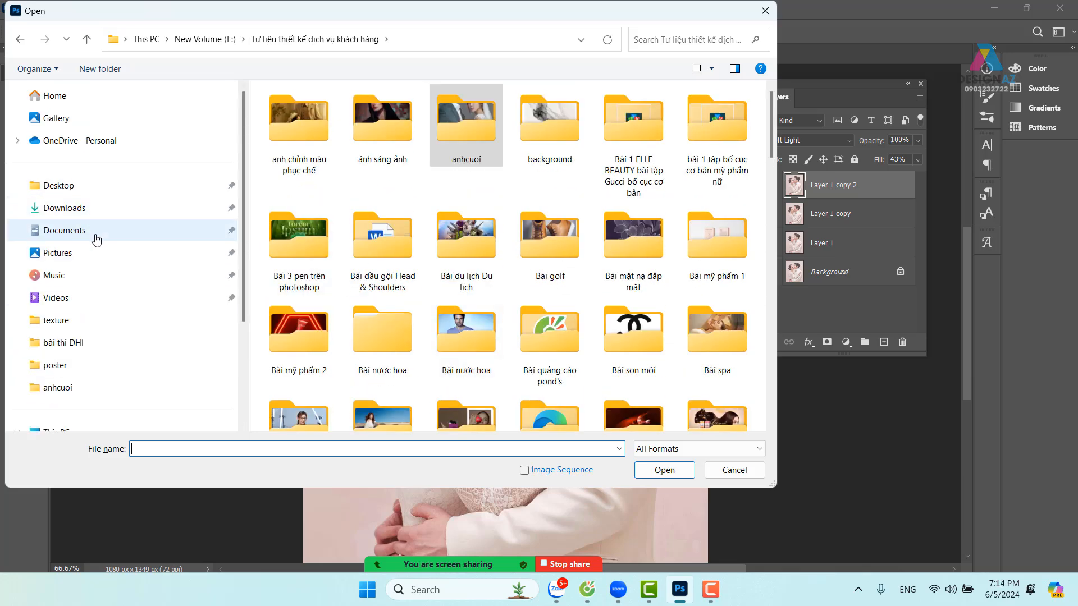
Step: Look through the images and subfolders in the Downloads folder for a suitable picture
click(65, 207)
scroll(581, 279, down, 2)
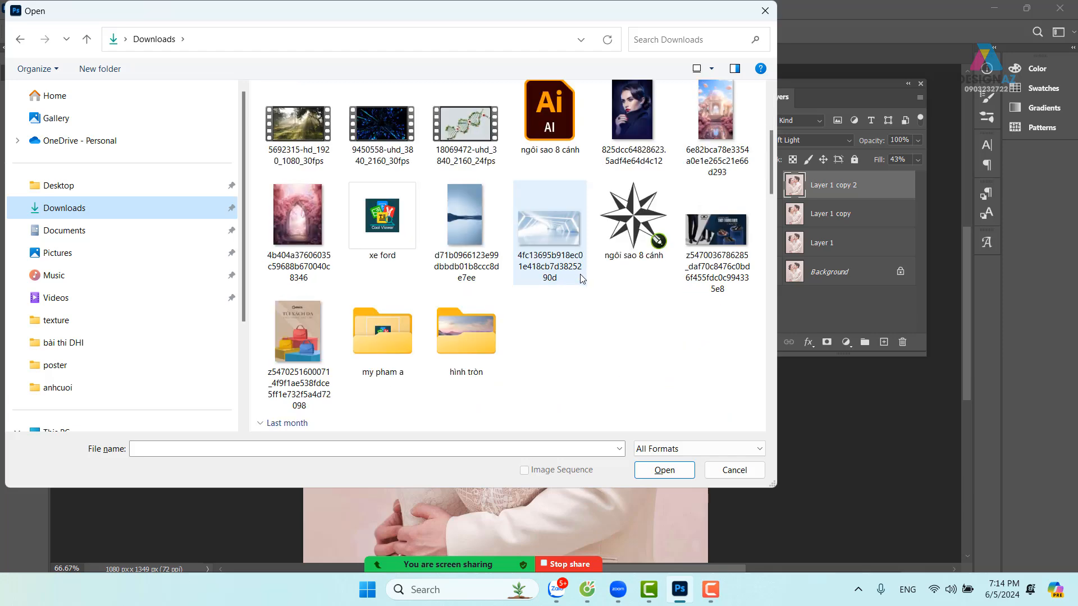
scroll(582, 278, down, 5)
scroll(582, 279, down, 3)
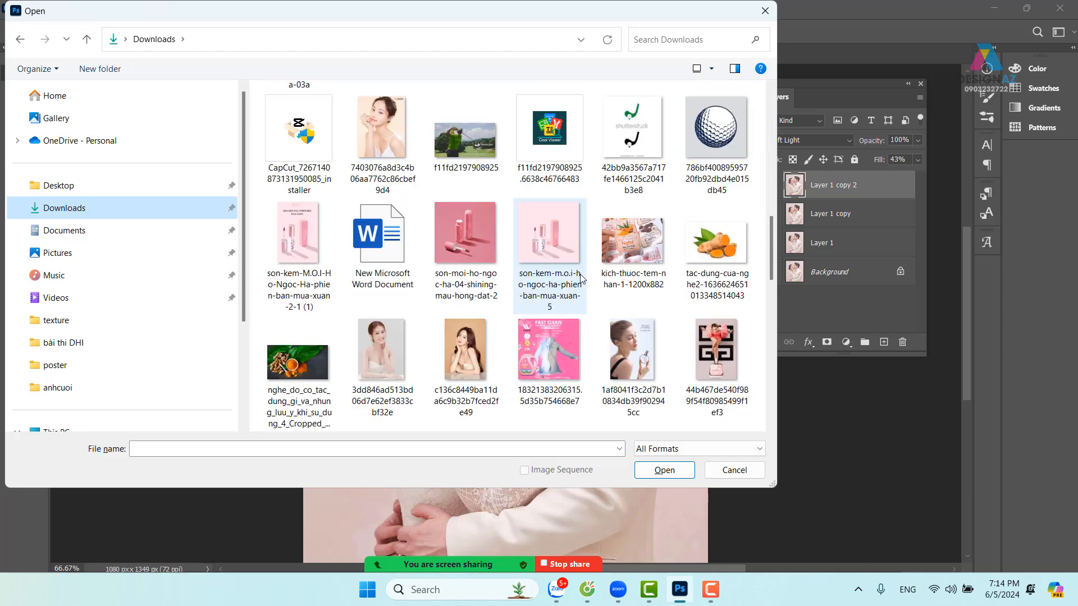
scroll(582, 278, down, 5)
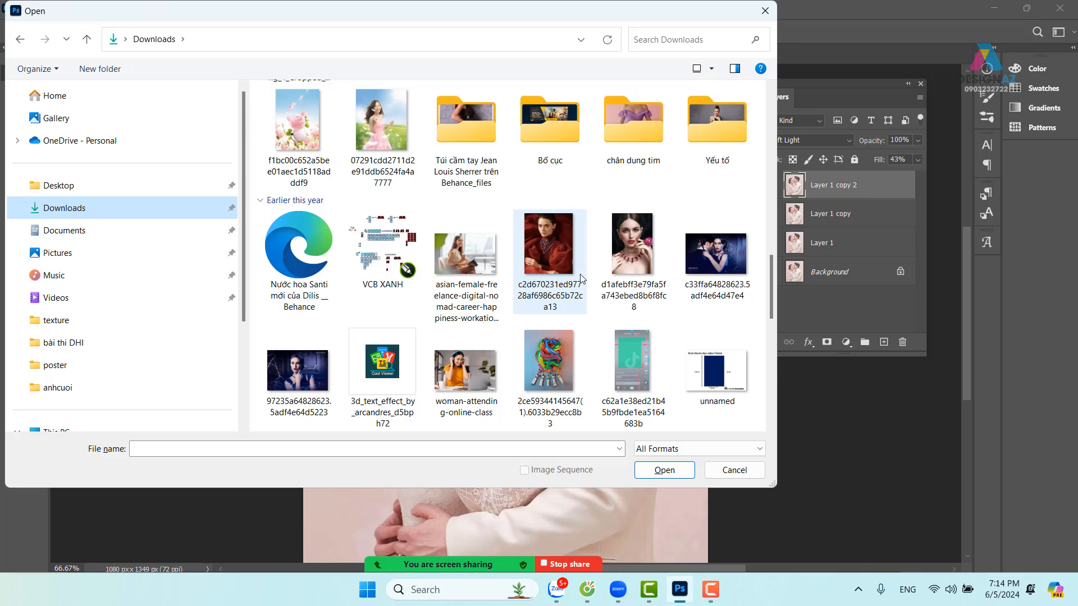
scroll(581, 278, down, 3)
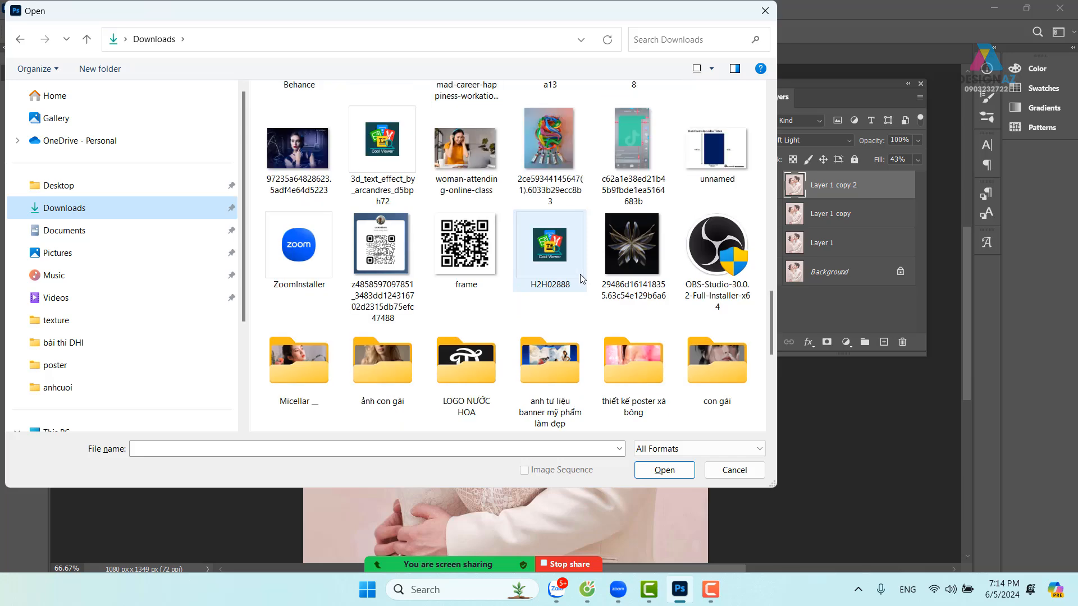
scroll(582, 279, up, 5)
scroll(582, 278, down, 7)
scroll(582, 278, up, 15)
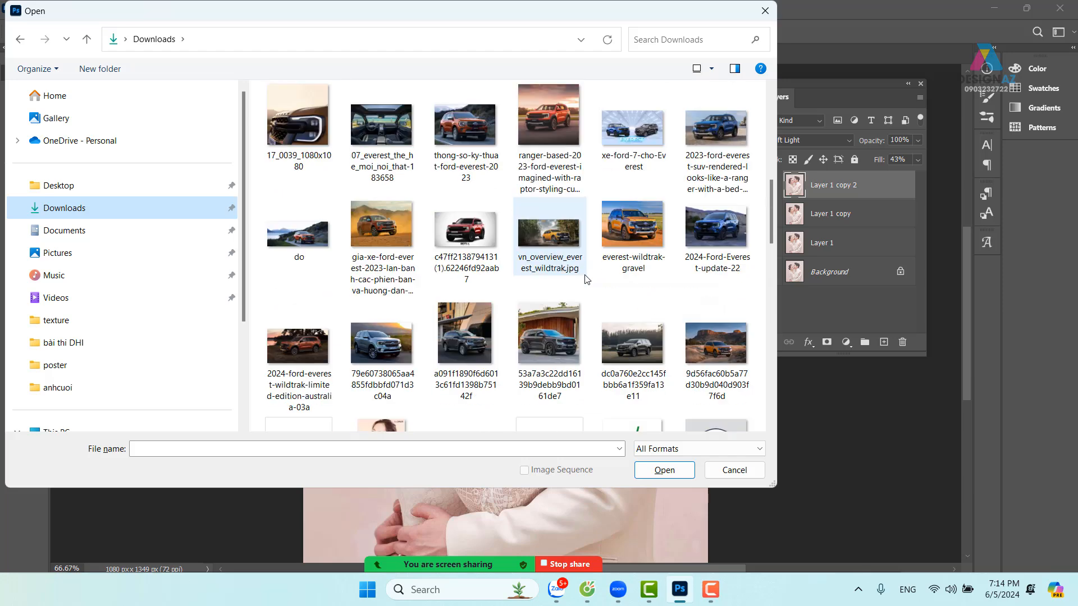
scroll(585, 279, down, 6)
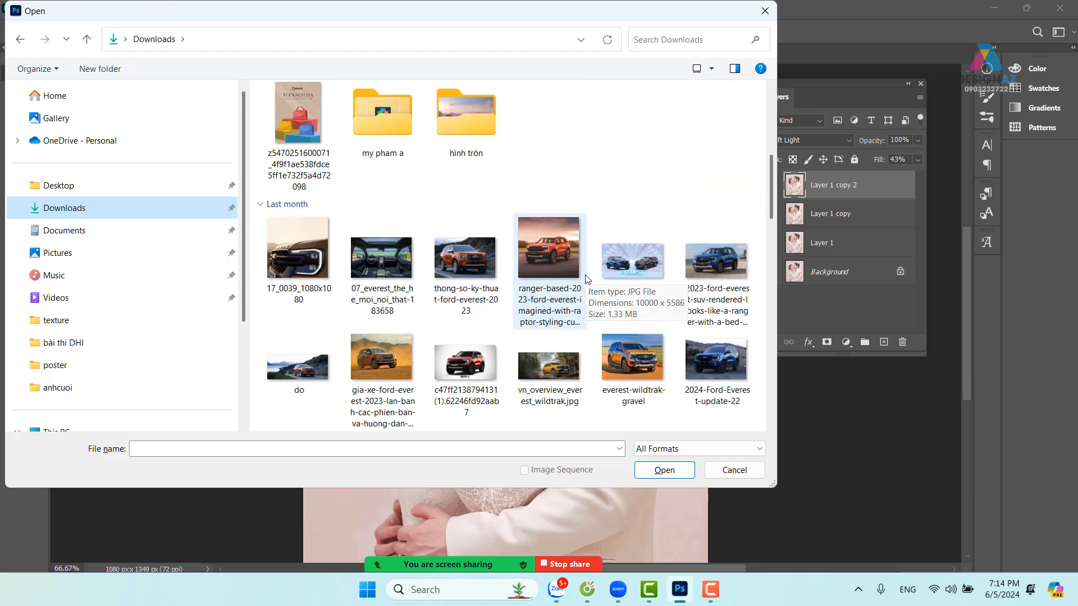
Step: Open the leopard photo and the purple FOODOGRAPHY cosmetics image from the my pham a folder, and close the cosmetics image
double_click(405, 125)
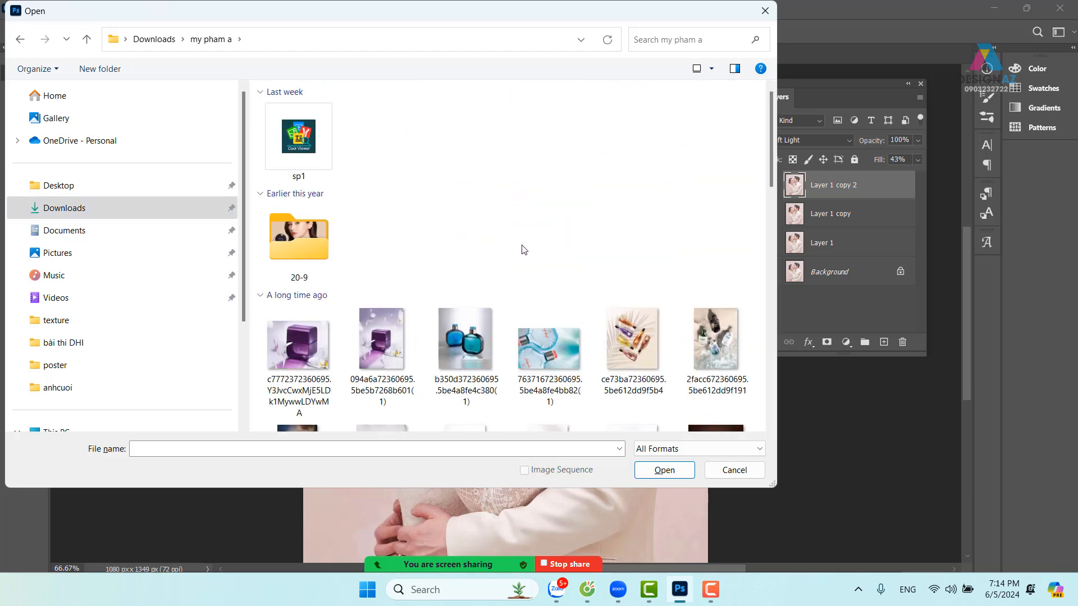
scroll(512, 263, down, 5)
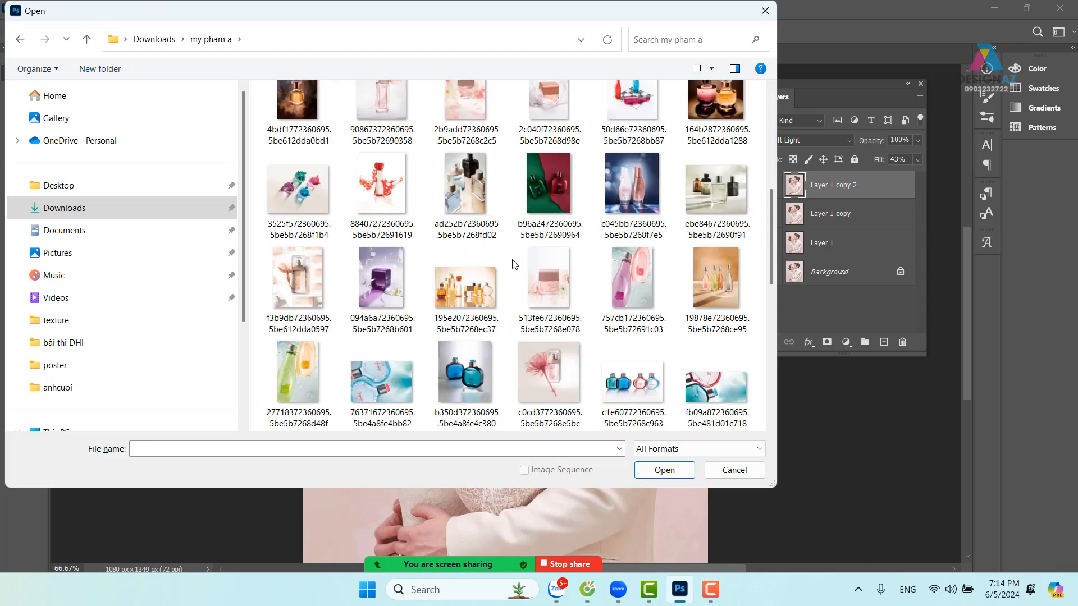
scroll(512, 264, down, 10)
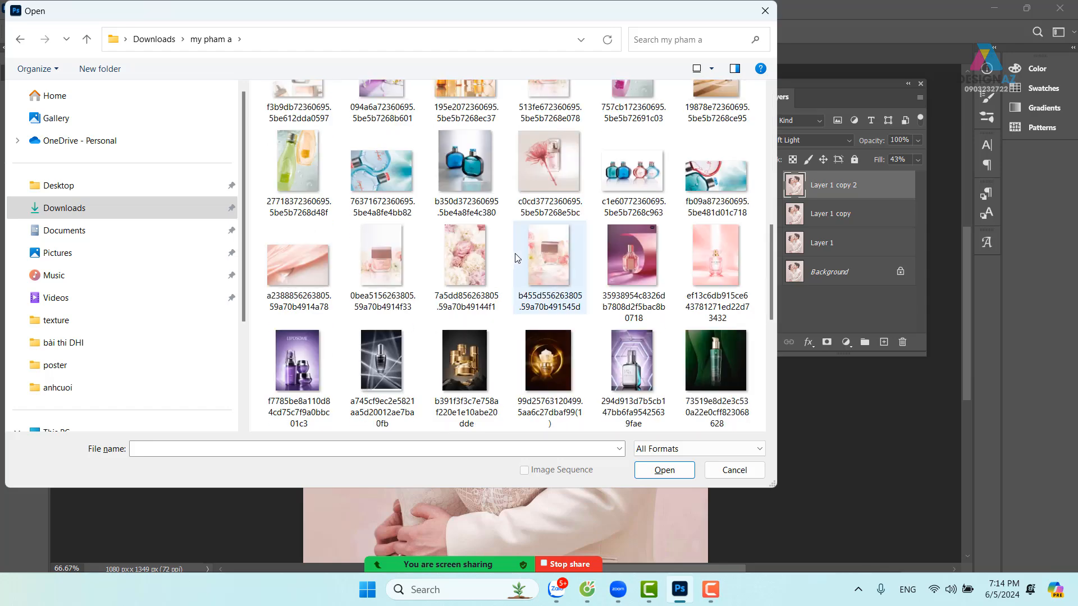
scroll(516, 258, down, 6)
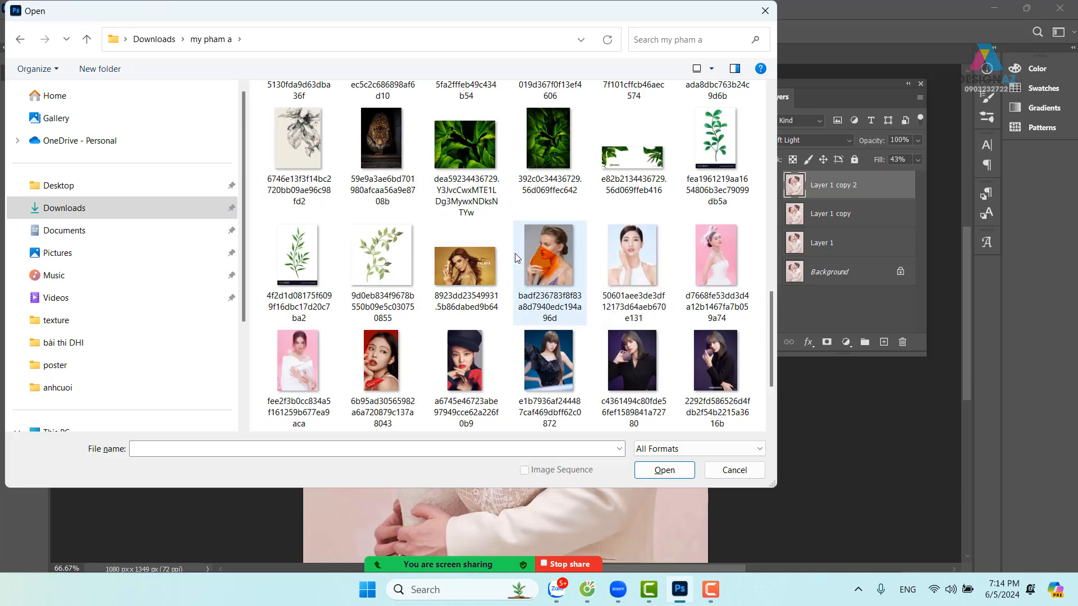
scroll(517, 259, up, 2)
scroll(517, 258, up, 3)
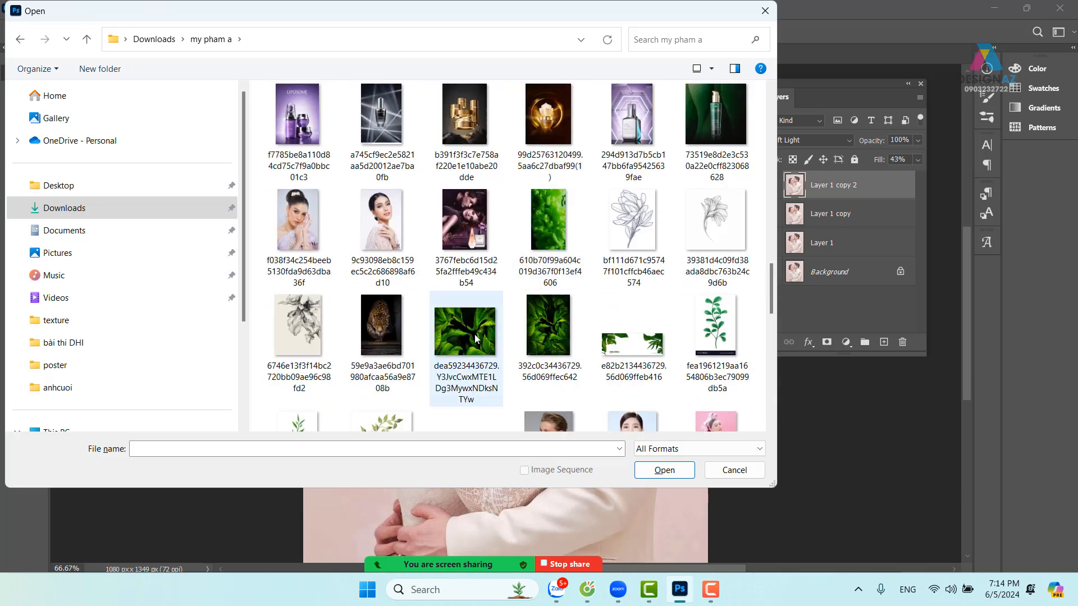
click(382, 333)
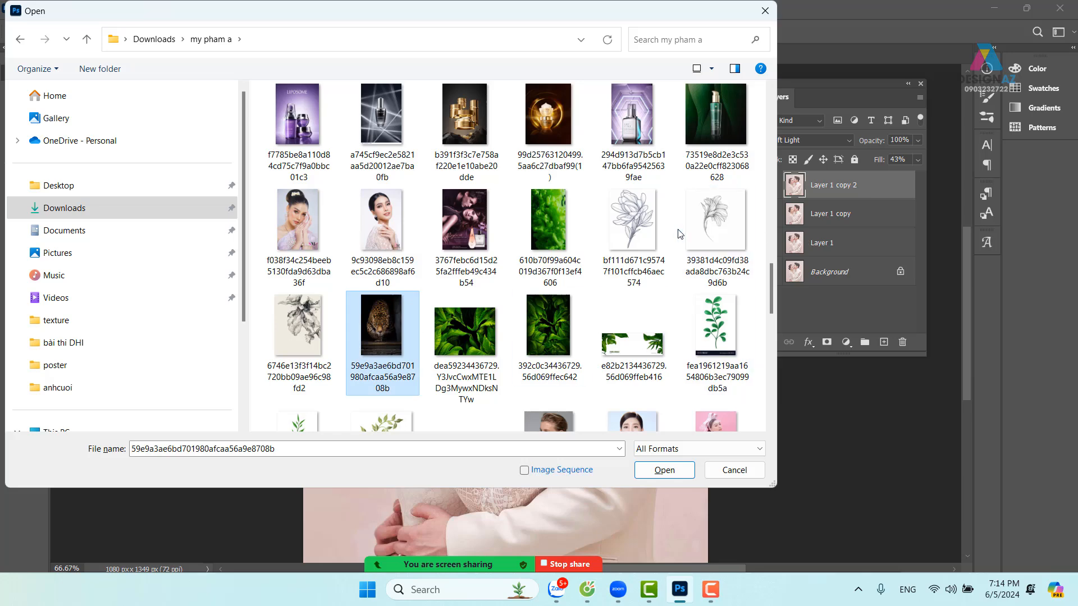
scroll(679, 233, down, 3)
scroll(679, 233, down, 3)
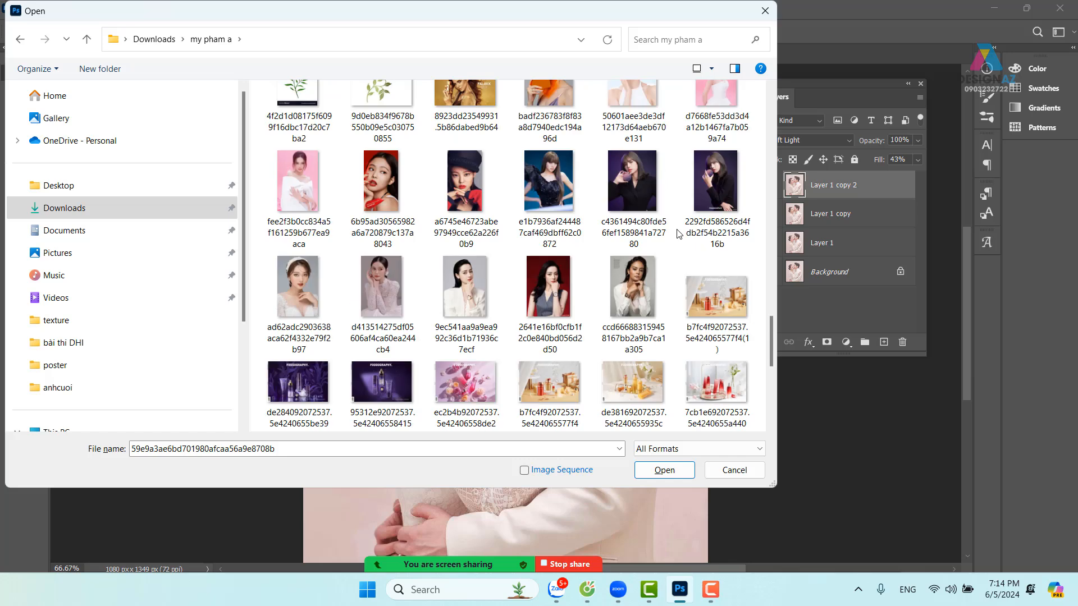
ctrl+click(300, 379)
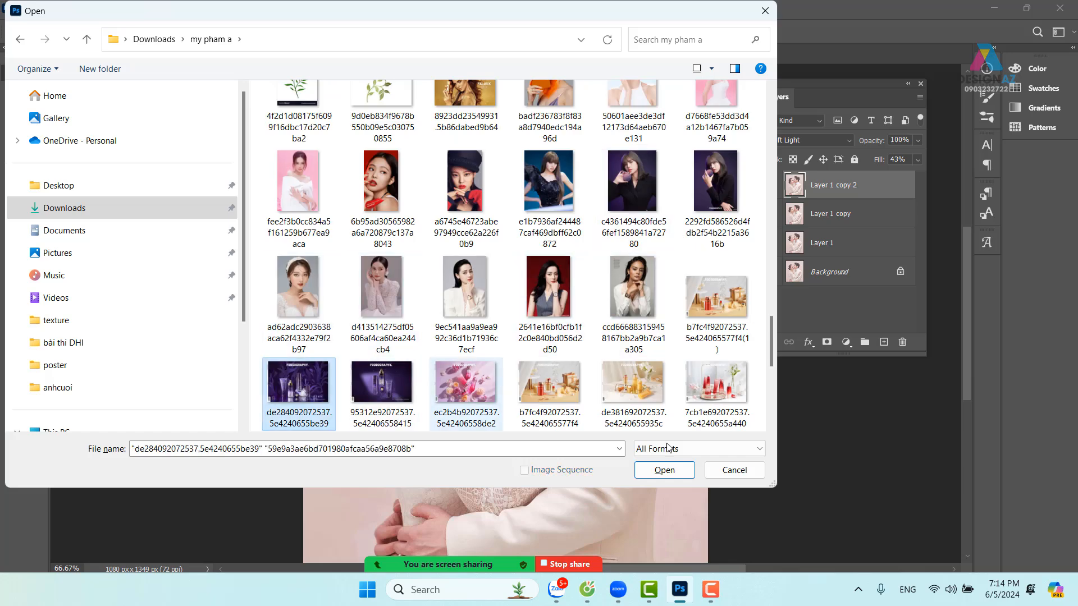
click(673, 469)
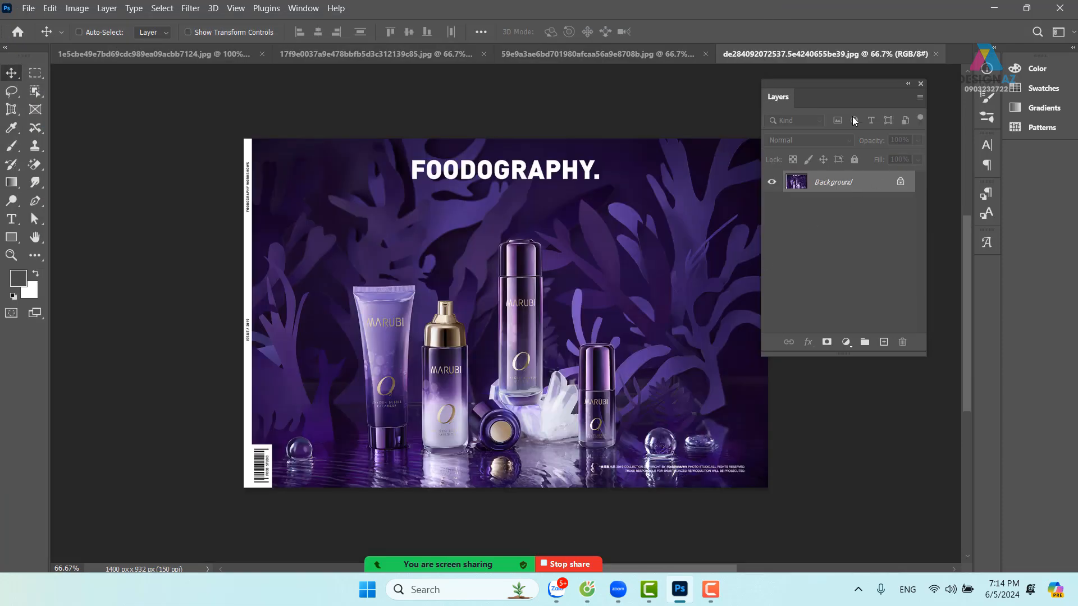
click(935, 54)
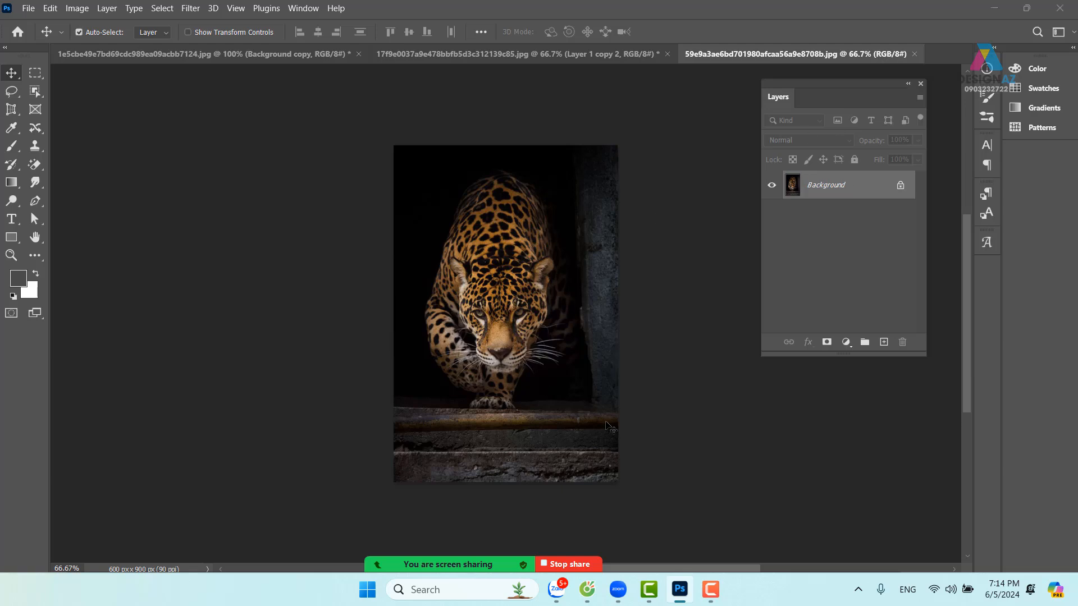
Step: Open the golden LUX bottles image b0b1795fa398cab4718fa4a82cee1f0f from the 20-9 subfolder of my pham a
key(ctrl+o)
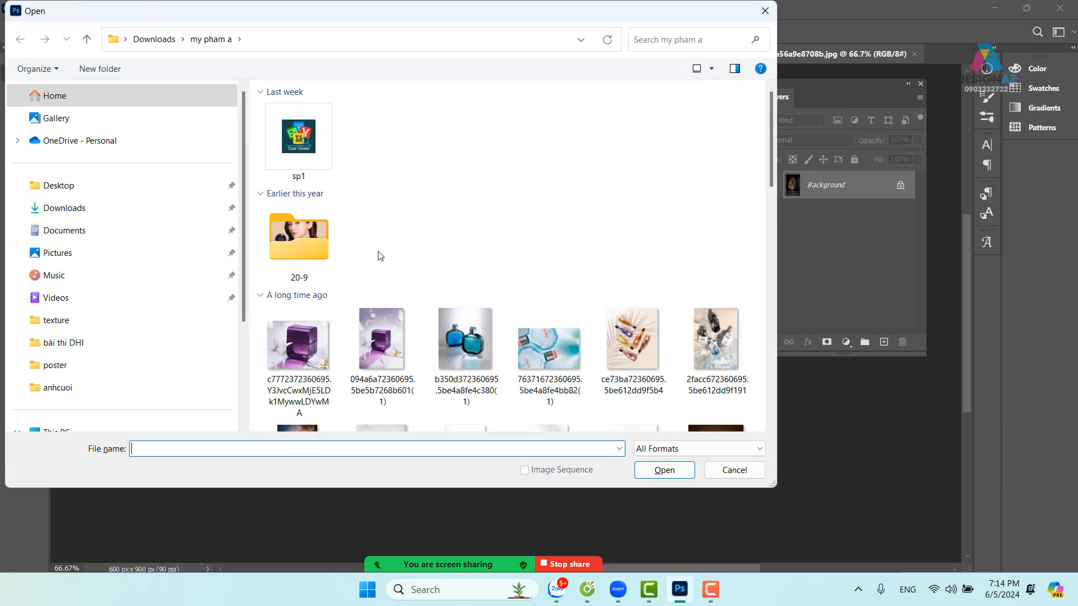
double_click(312, 241)
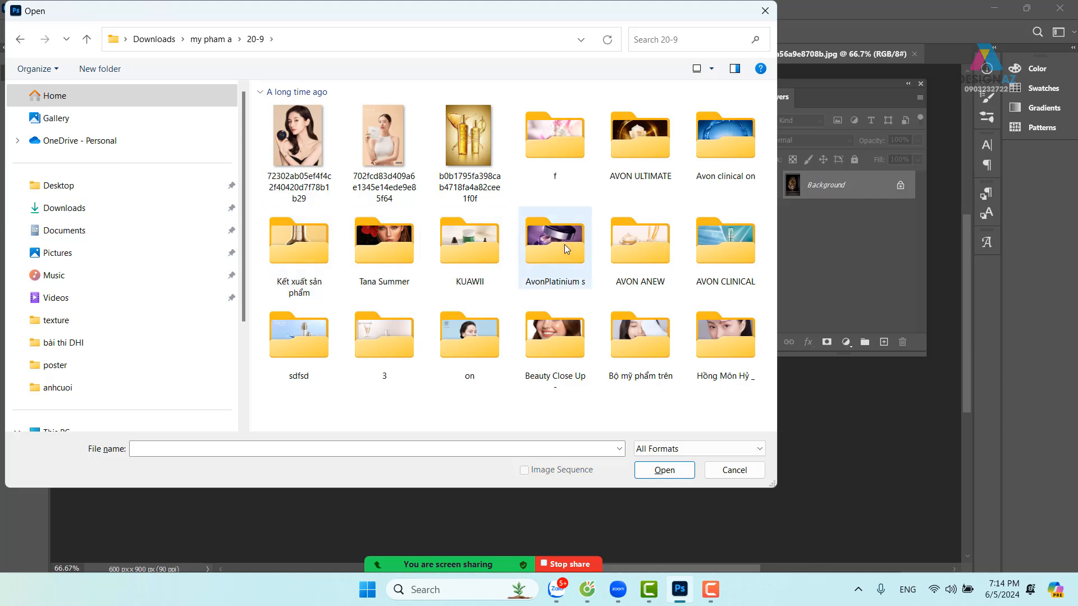
double_click(386, 237)
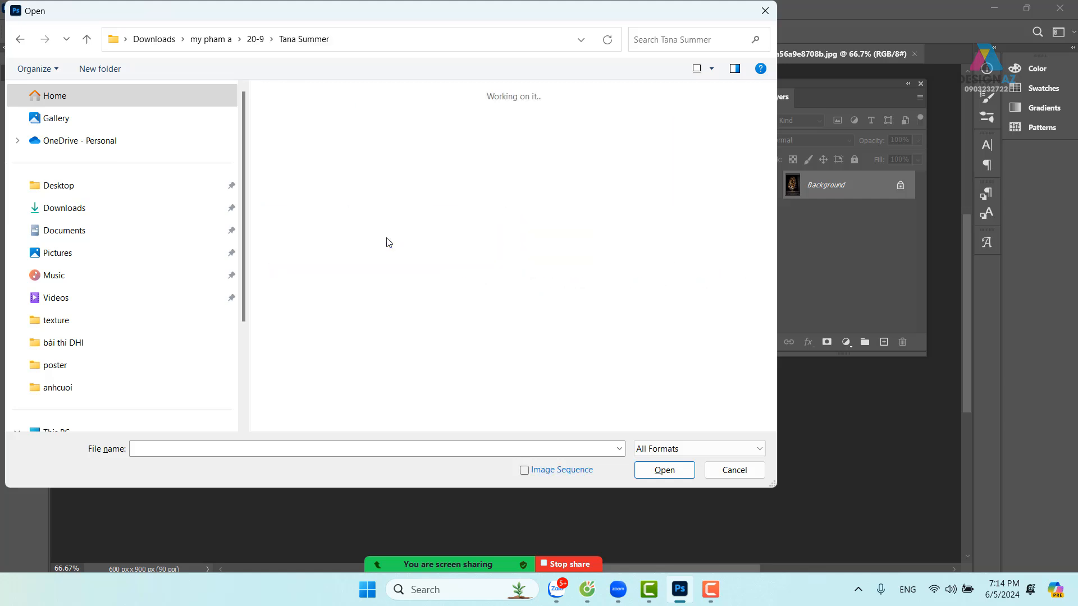
click(20, 39)
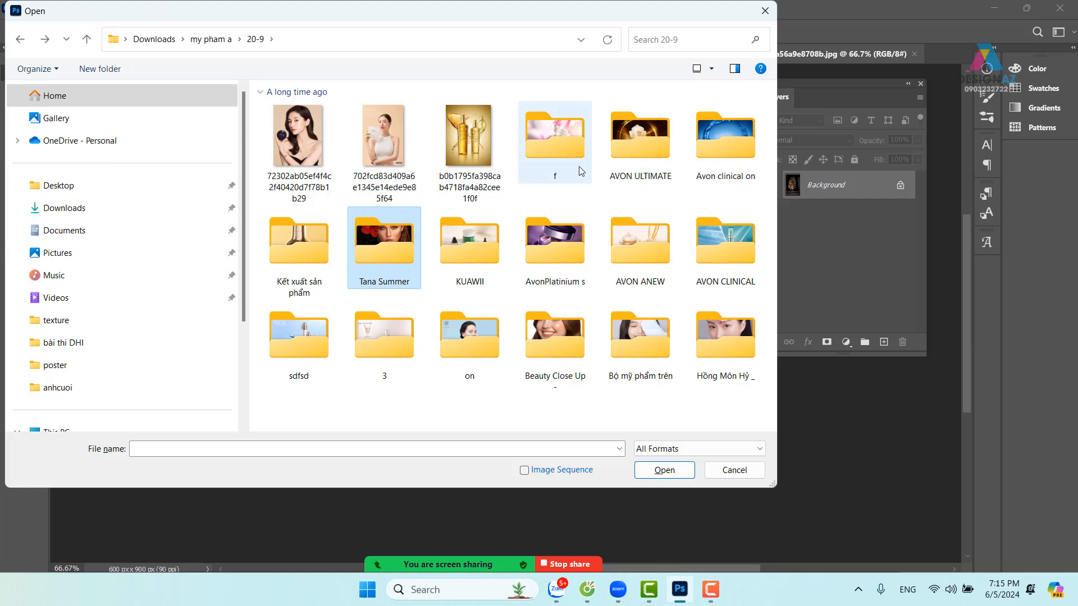
click(470, 159)
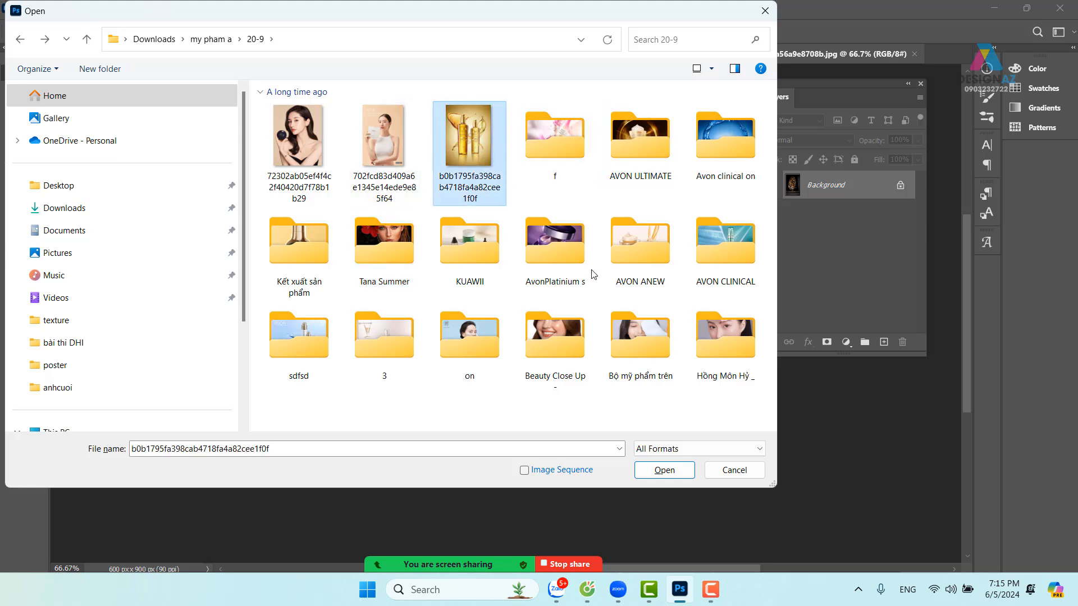
click(667, 471)
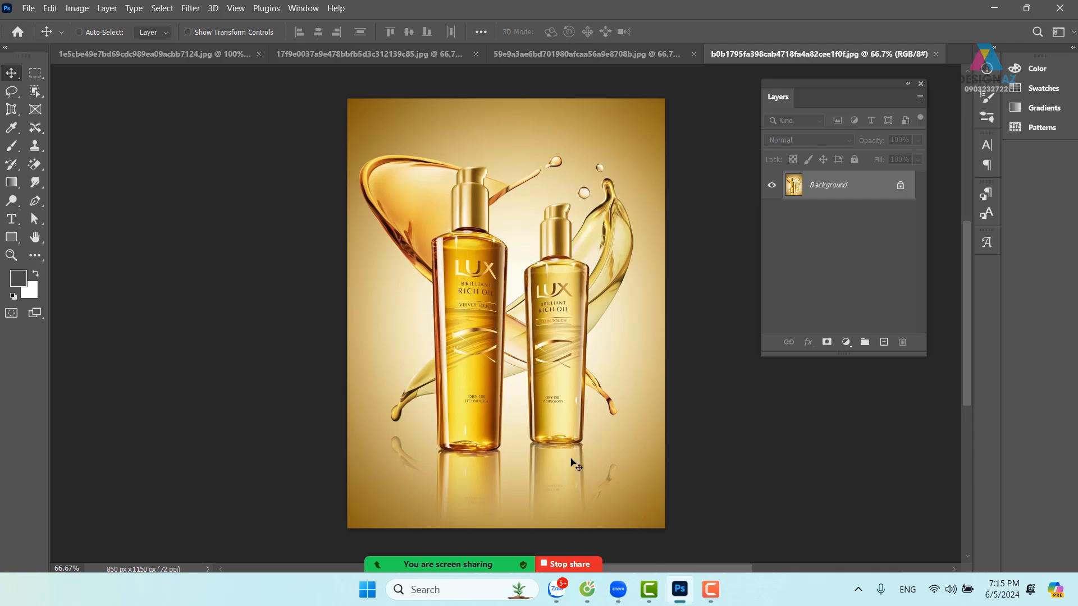
Step: Start a Pen tool path at the base of the larger LUX bottle and trace around its lower-left corner and up its left side
key(ctrl+plus)
key(ctrl+plus)
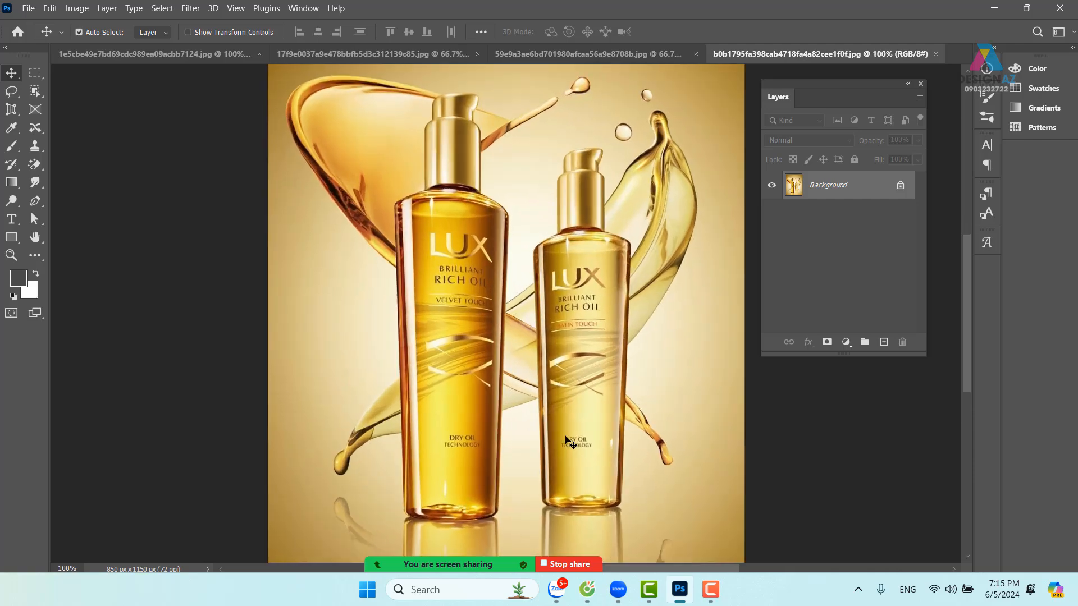
scroll(556, 446, down, 5)
scroll(517, 438, left, 2)
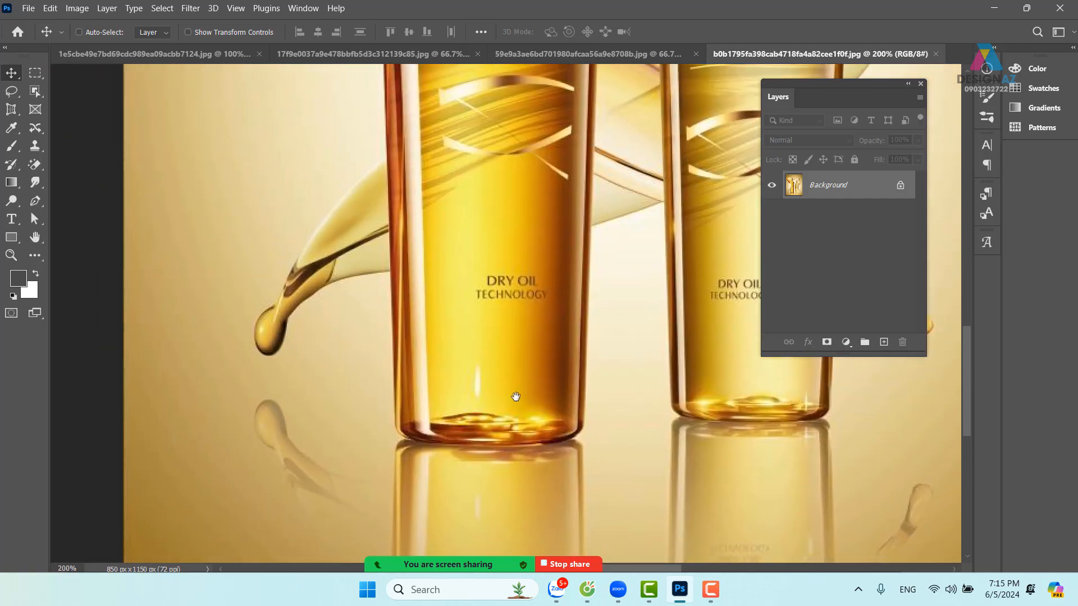
key(p)
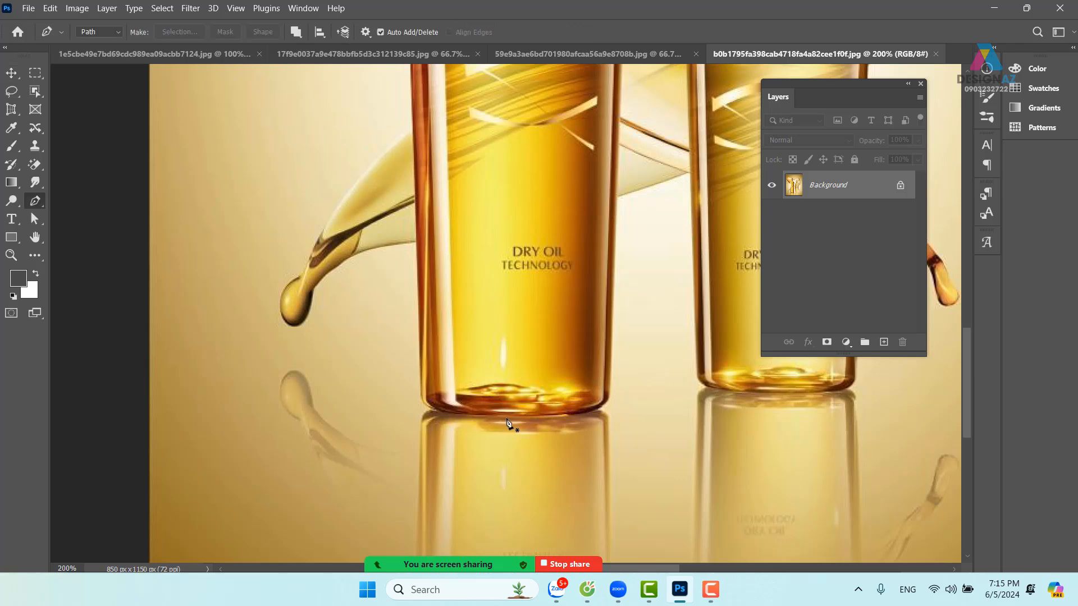
click(512, 415)
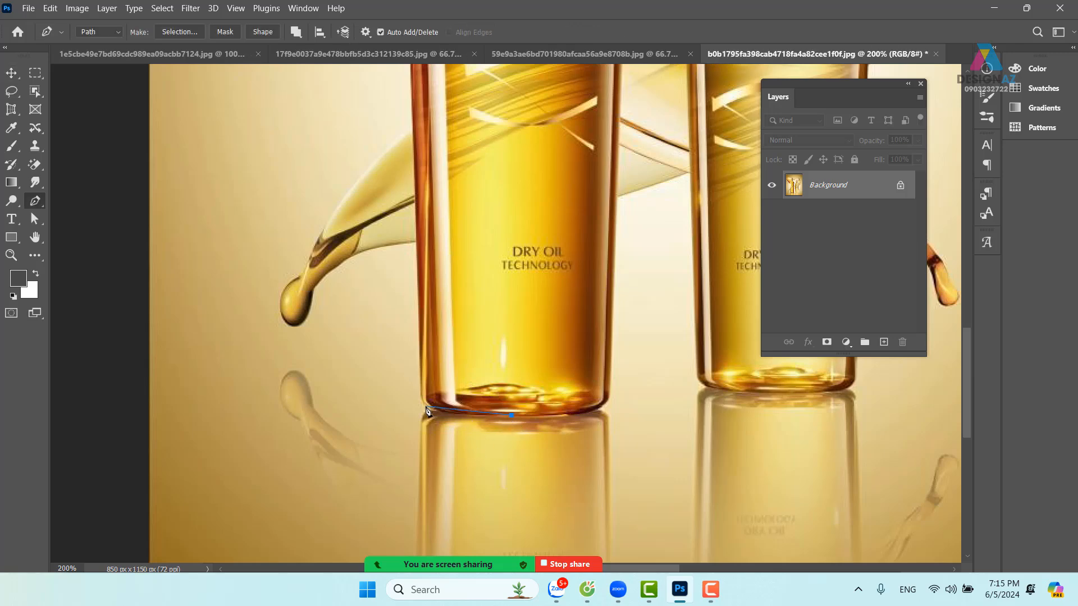
drag(423, 403, 407, 387)
alt+click(424, 403)
drag(419, 382, 419, 366)
click(411, 106)
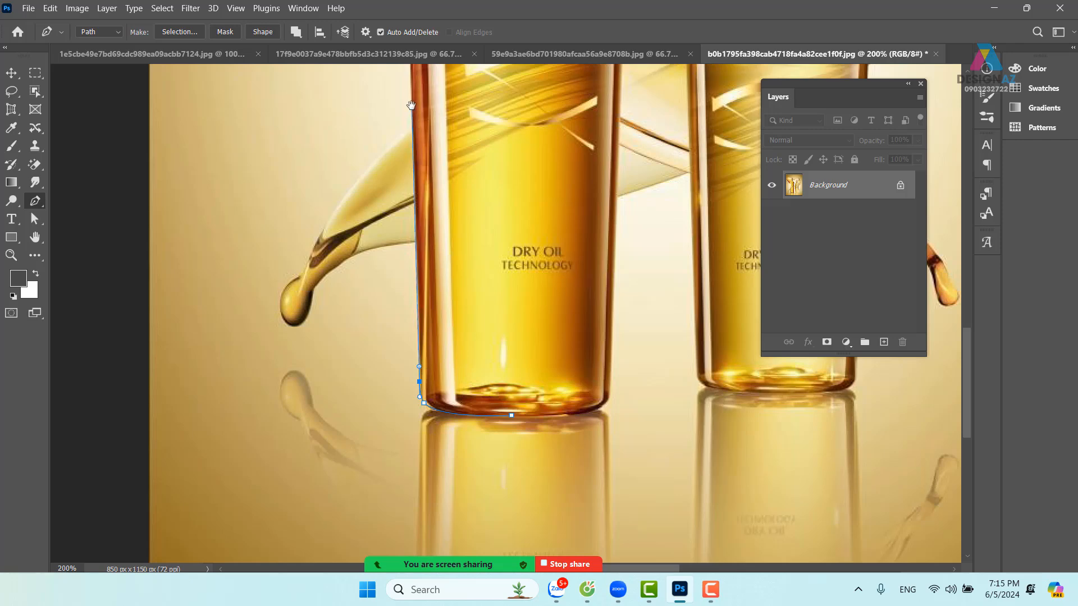
Step: Continue the path up the larger bottle's left edge and over its left shoulder to the base of the gold cap
drag(411, 114, 414, 389)
drag(412, 199, 428, 361)
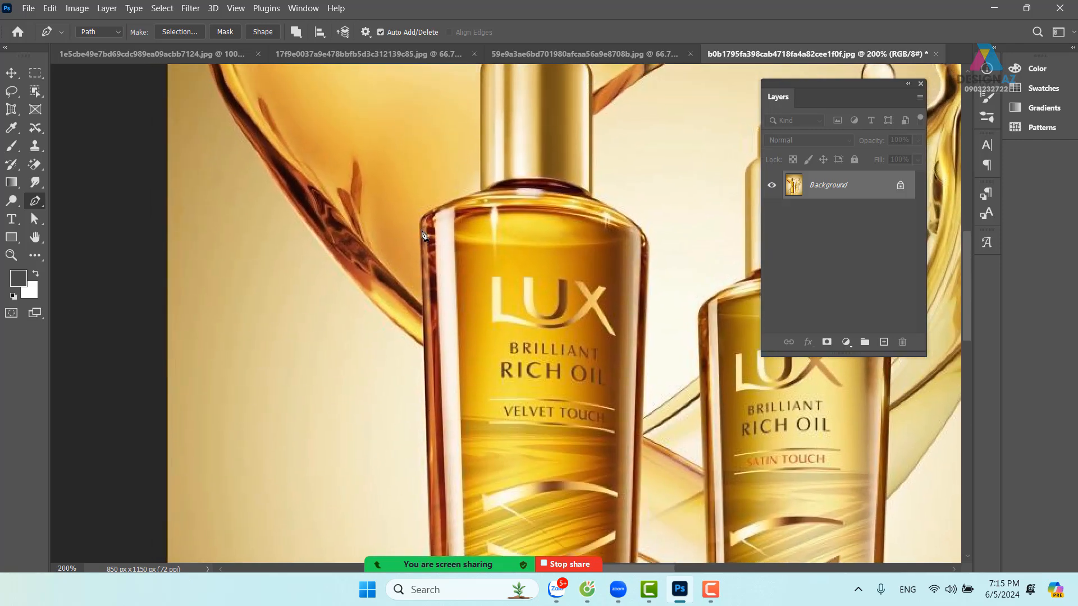
click(422, 231)
drag(436, 208, 457, 202)
click(483, 192)
Step: Trace the path up the left side of the gold cap and around the pump head to the cap's right shoulder
drag(493, 123, 485, 309)
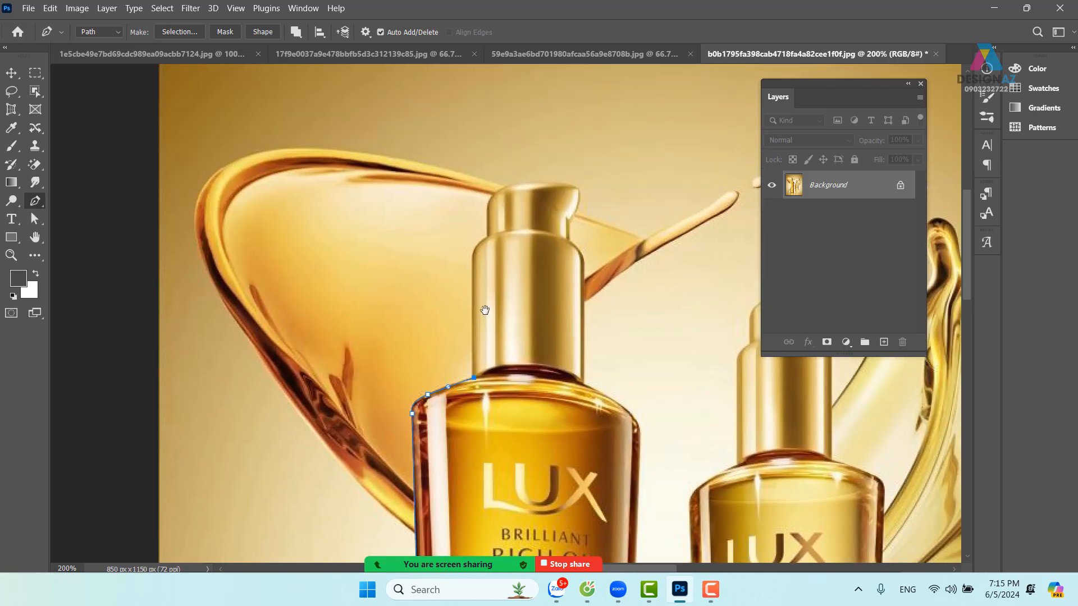
click(472, 253)
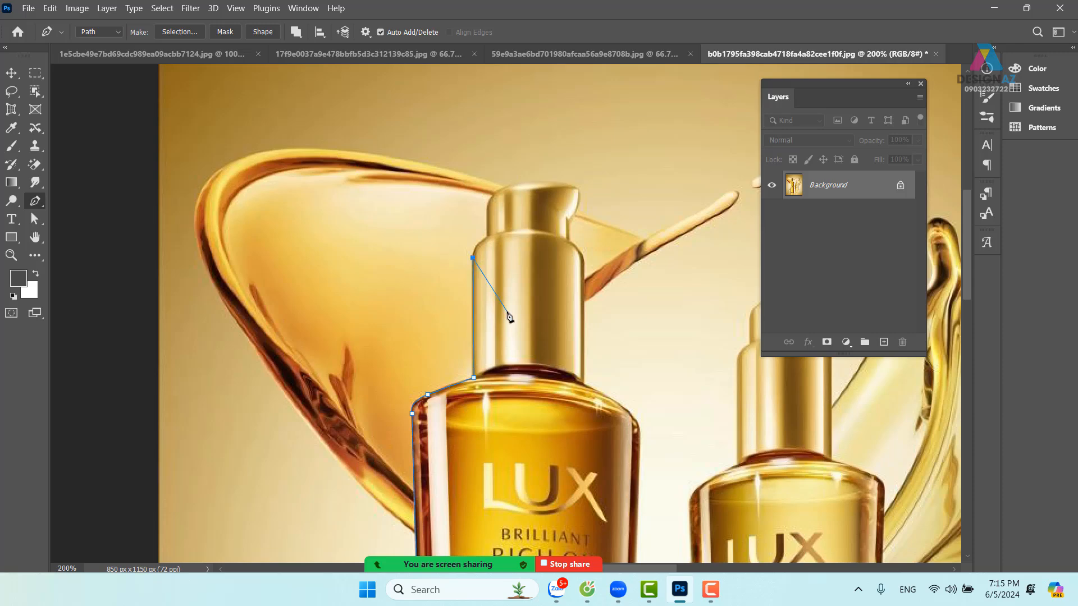
key(ctrl+plus)
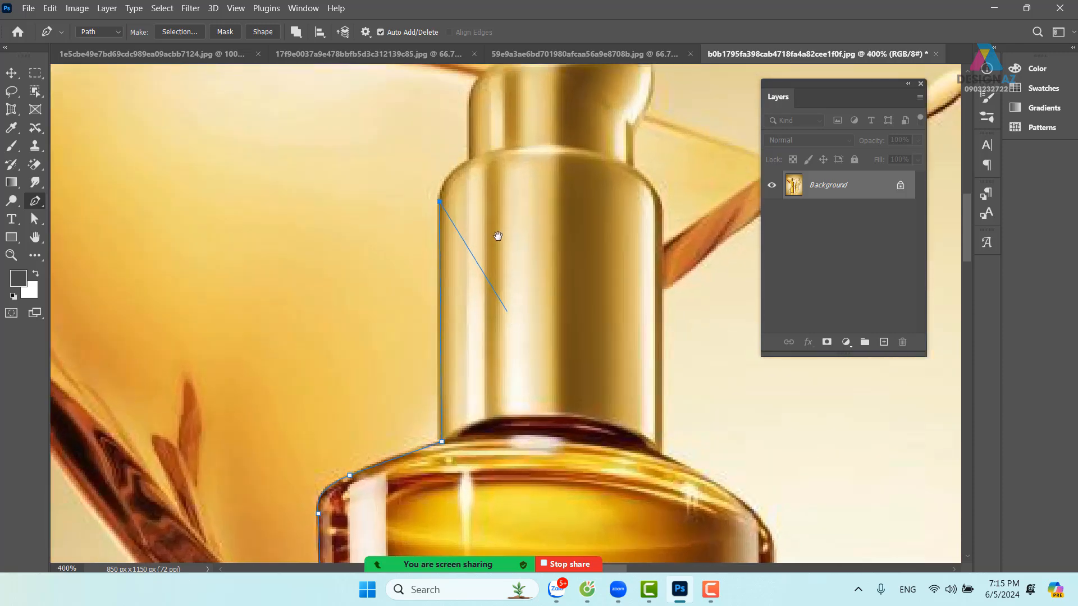
key(ctrl+plus)
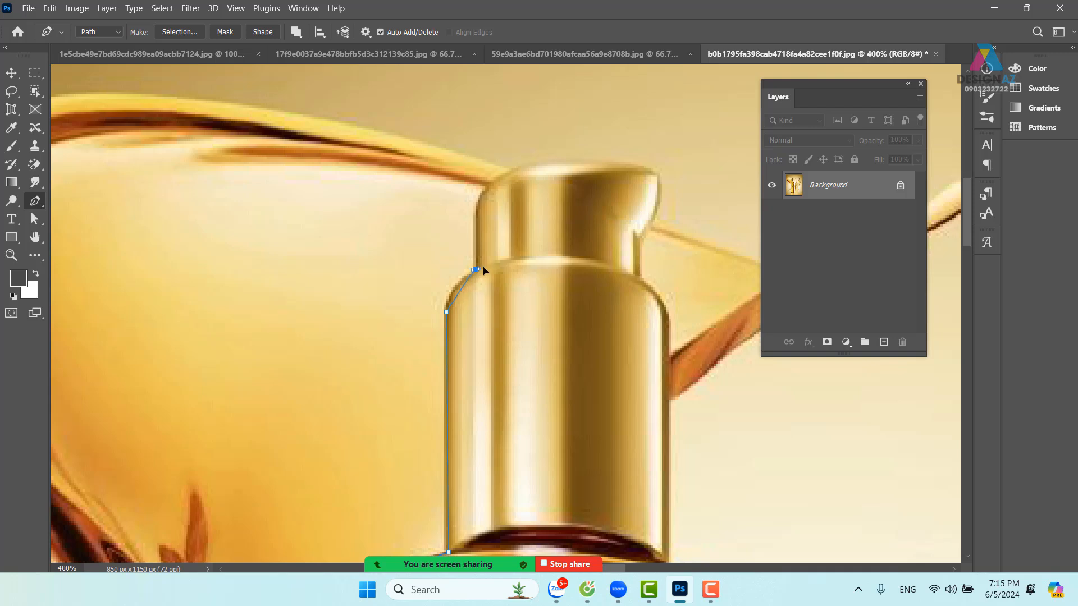
drag(476, 270, 494, 260)
alt+click(476, 270)
click(476, 213)
drag(543, 164, 666, 189)
drag(640, 239, 631, 244)
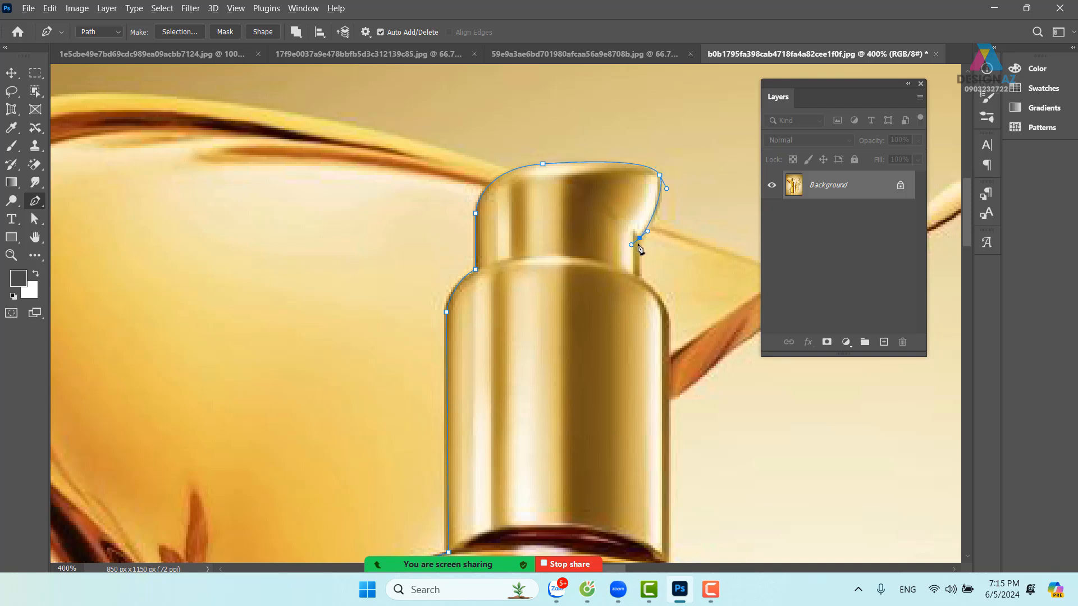
click(639, 277)
Step: Trace the path down the cap's right side and around the bottle's right shoulder, using corner and curve points to fit the outline
drag(655, 310, 557, 296)
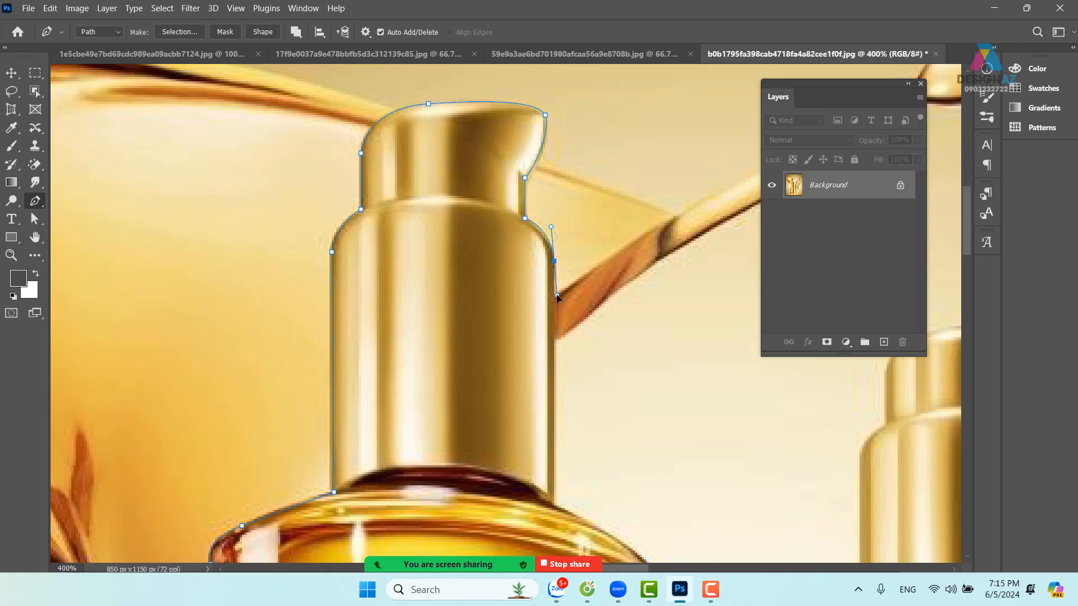
click(555, 262)
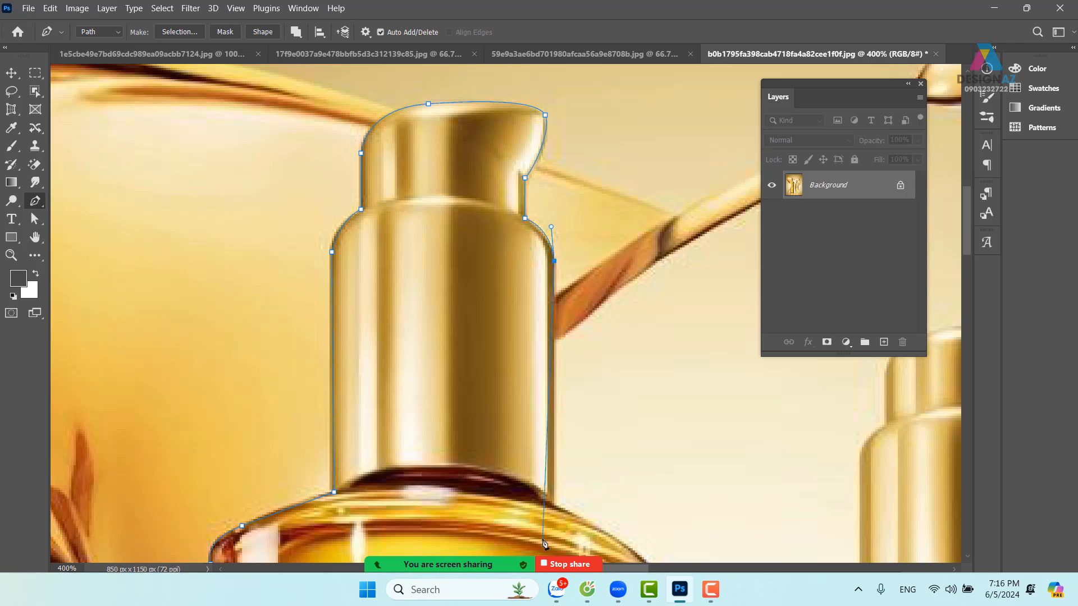
click(551, 504)
drag(631, 540, 510, 235)
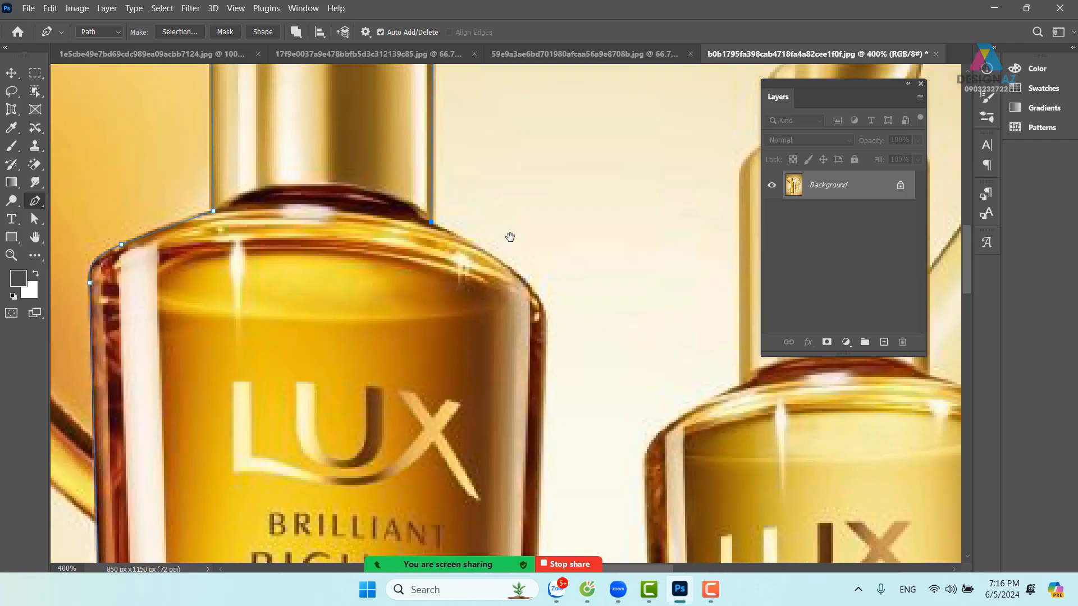
drag(538, 299, 557, 338)
click(539, 299)
drag(546, 337, 546, 361)
Step: Trace the path down the bottle's right side and along its base, and close it at the starting anchor point
scroll(556, 410, down, 10)
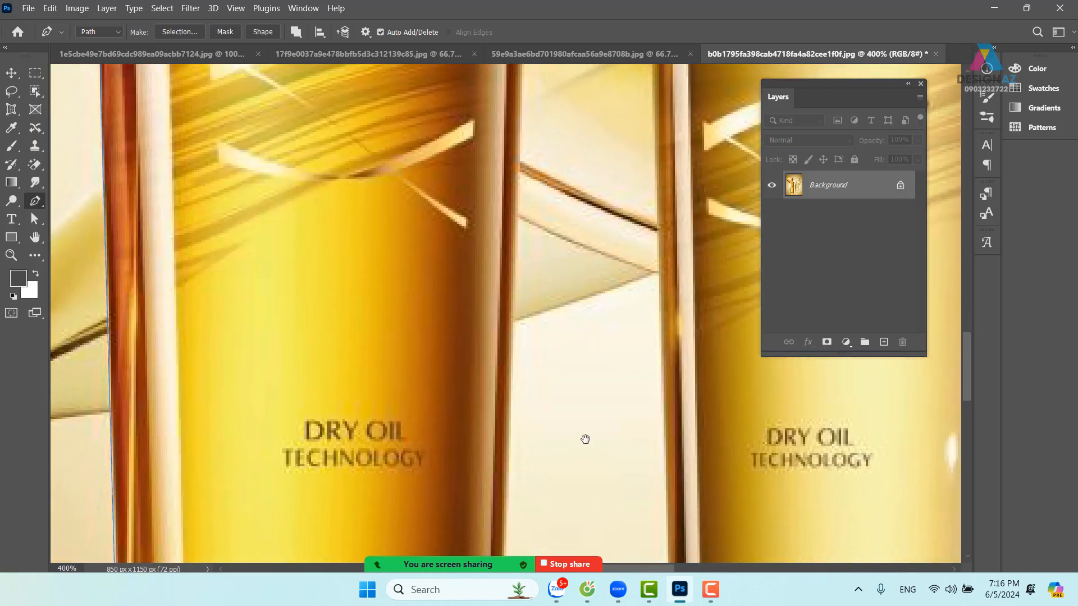
drag(586, 439, 589, 185)
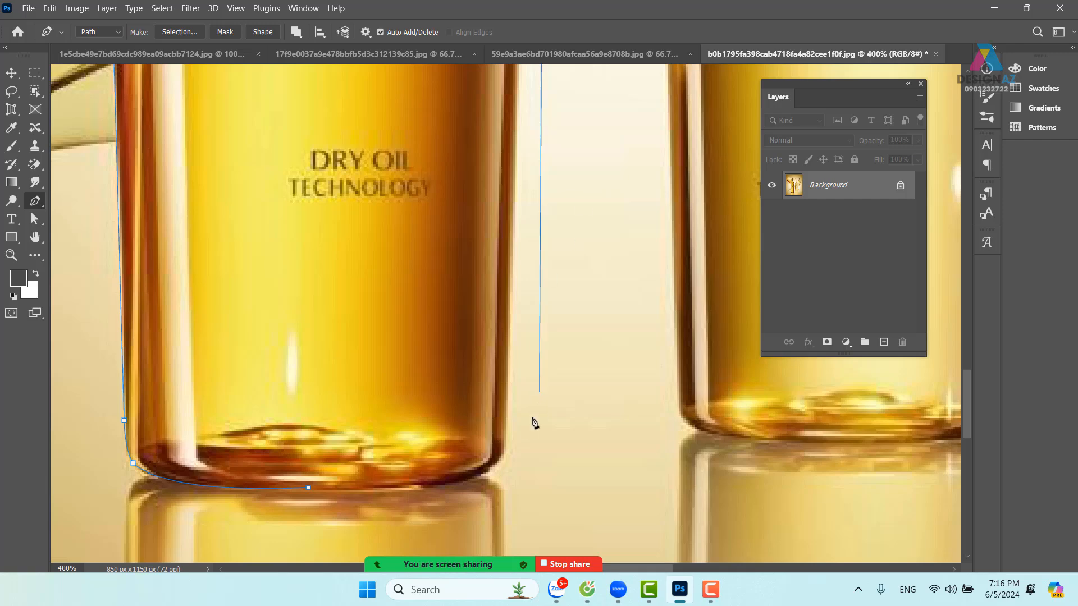
click(504, 448)
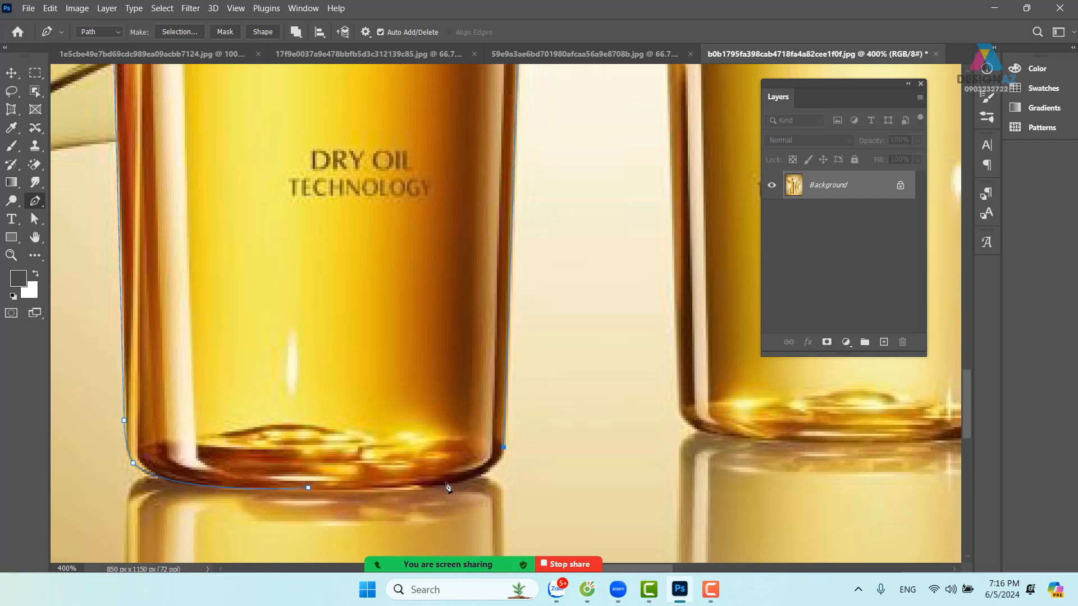
drag(434, 485, 376, 494)
click(309, 488)
Step: Convert the closed bottle path to a selection and copy the selected bottle onto a new layer
key(ctrl+Return)
key(ctrl+minus)
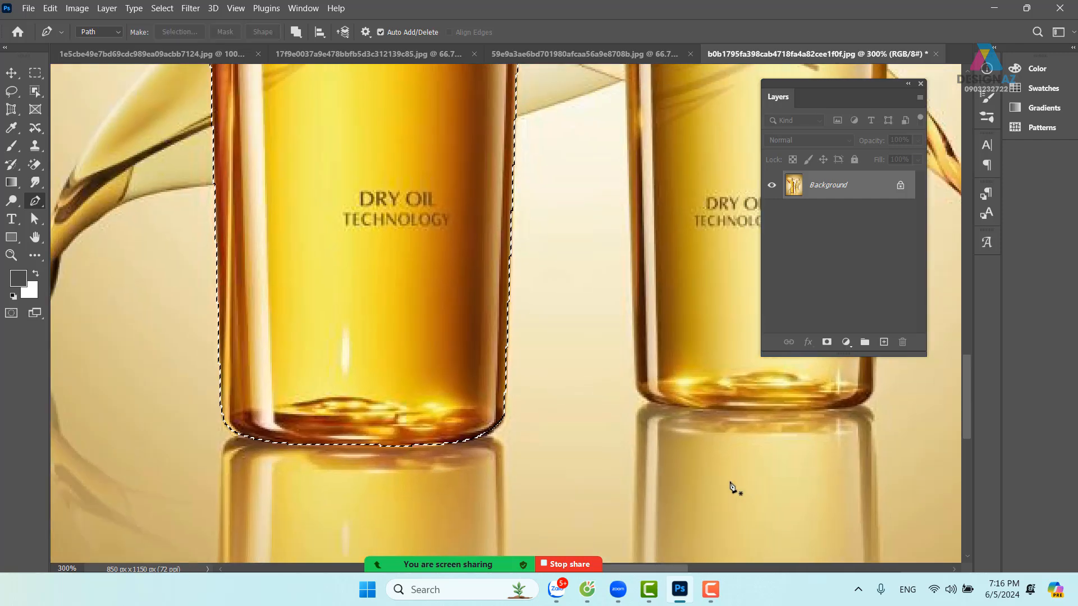
key(ctrl+minus)
key(ctrl+minus)
key(ctrl+minus)
key(ctrl+minus)
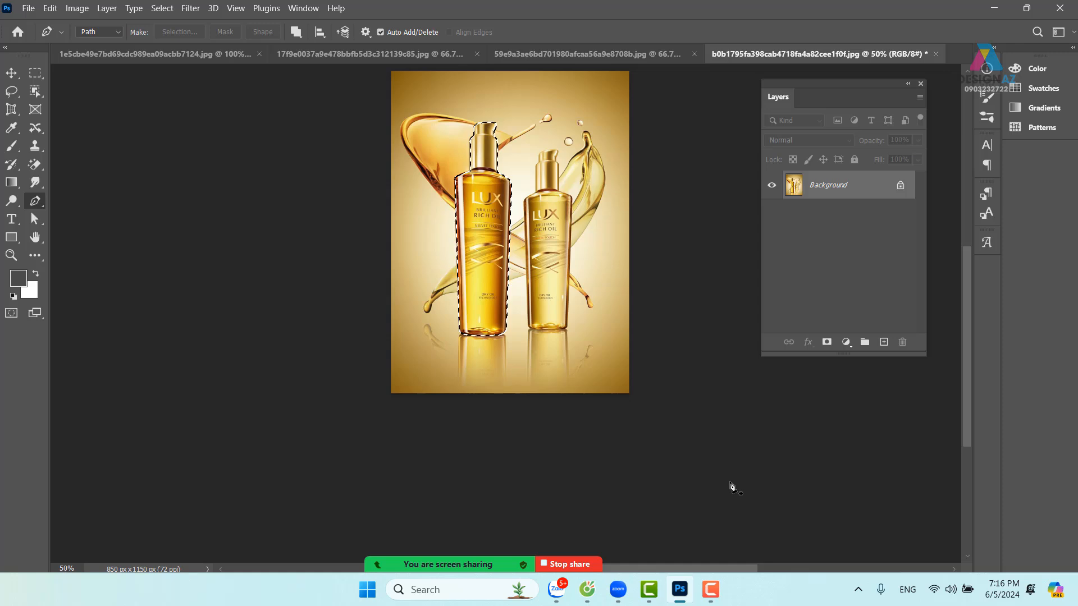
key(ctrl+j)
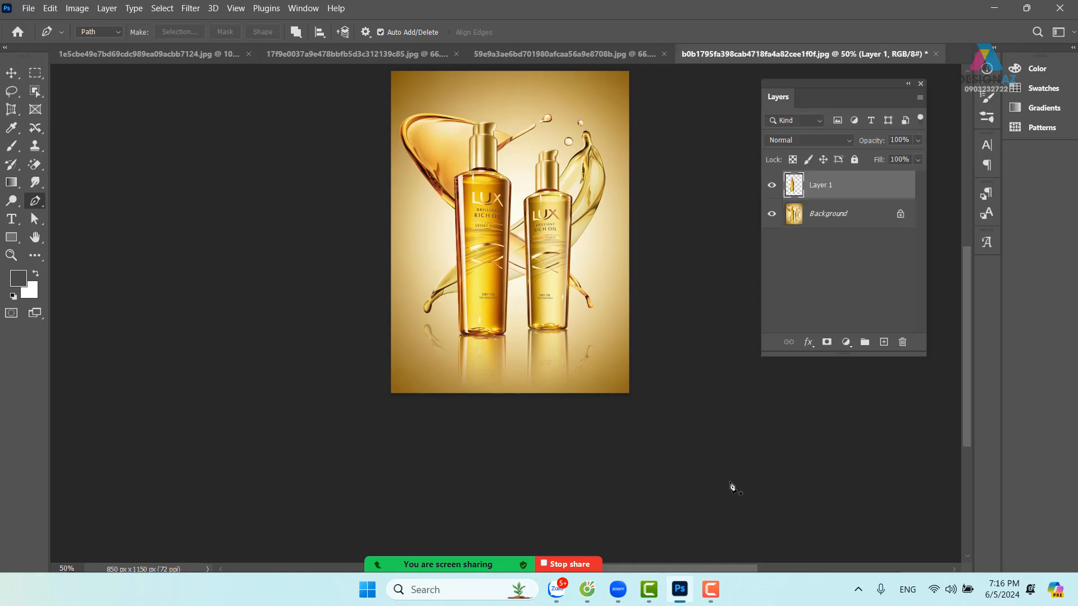
Step: Move the copied bottle on Layer 1 to the right so it partly covers the smaller bottle
click(12, 72)
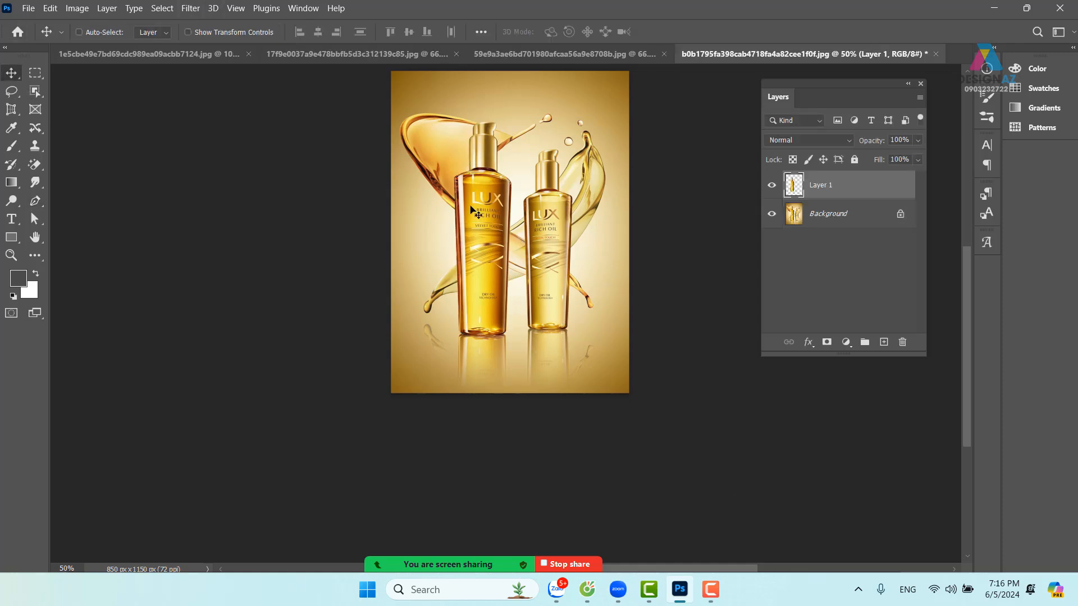
drag(472, 210, 514, 213)
key(ctrl)
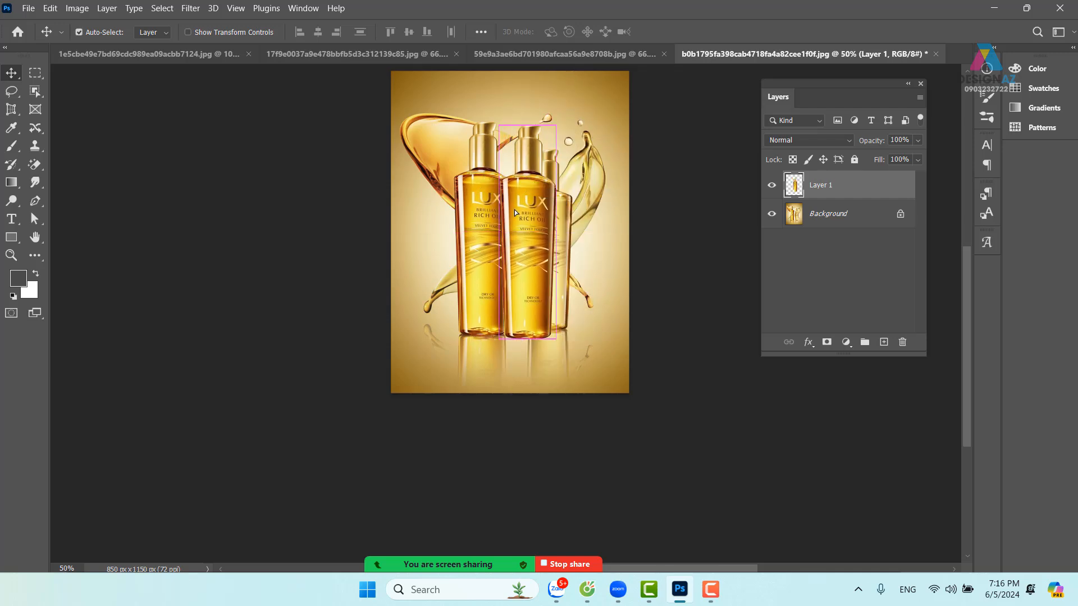
Step: Look through the Avon clinical on and AVON CLINICAL subfolders of 20-9 for another product image to open
key(ctrl+o)
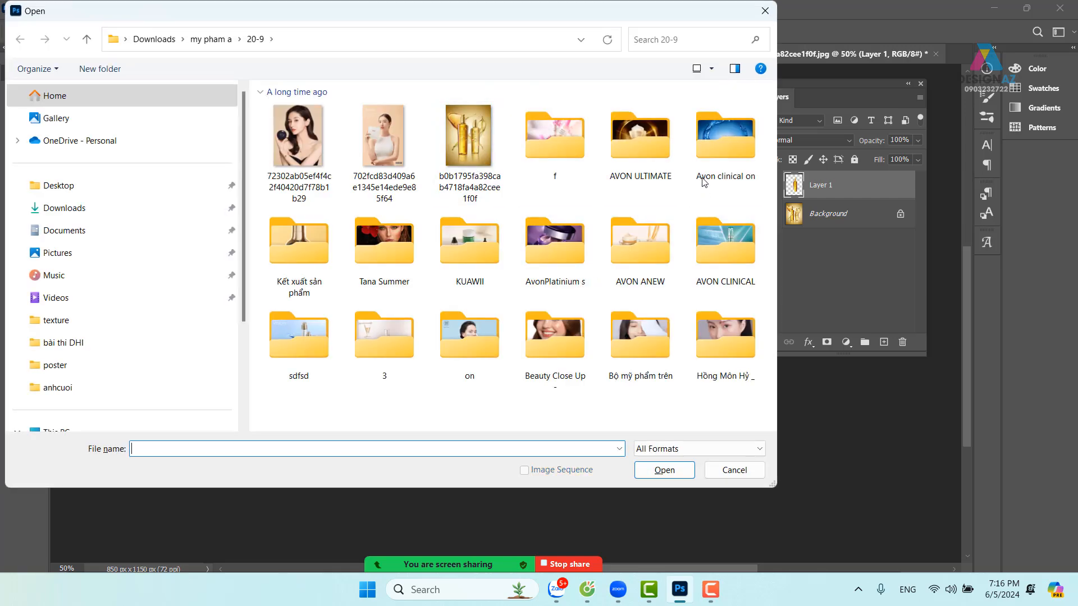
double_click(749, 143)
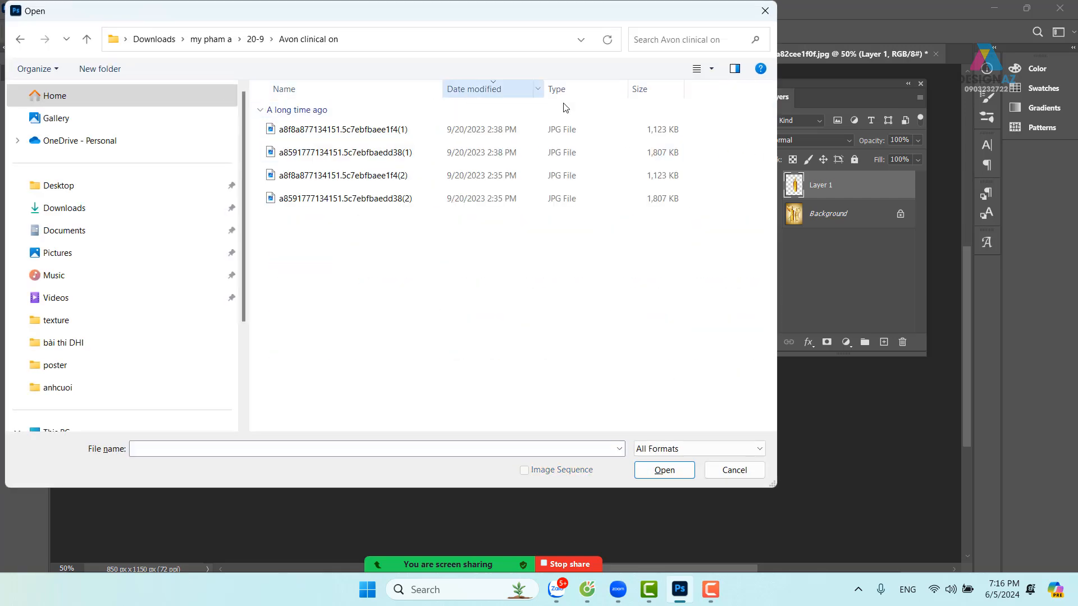
click(712, 69)
click(770, 42)
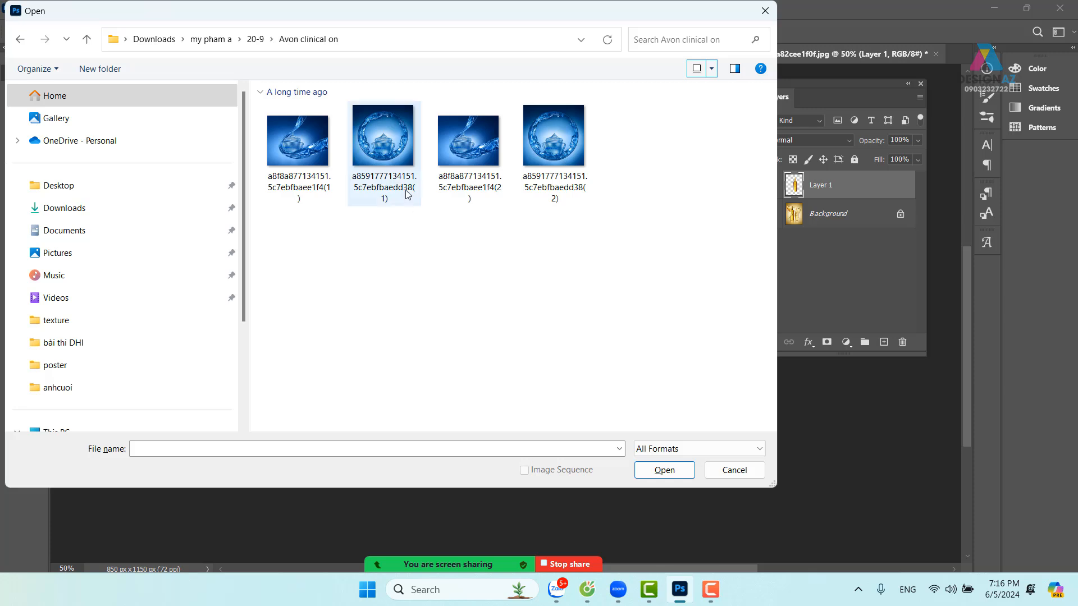
click(222, 41)
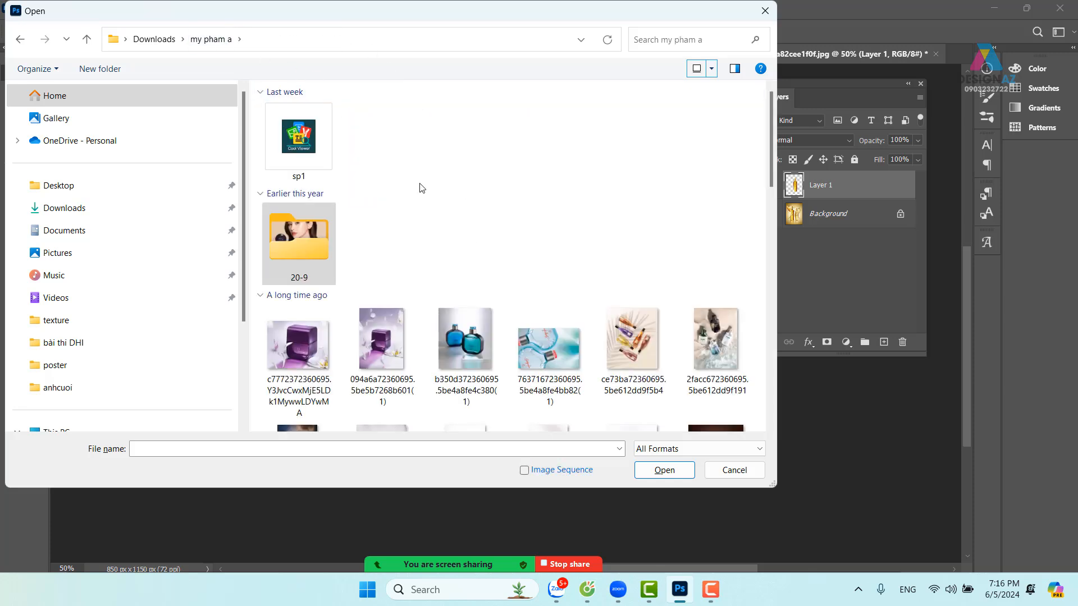
double_click(314, 247)
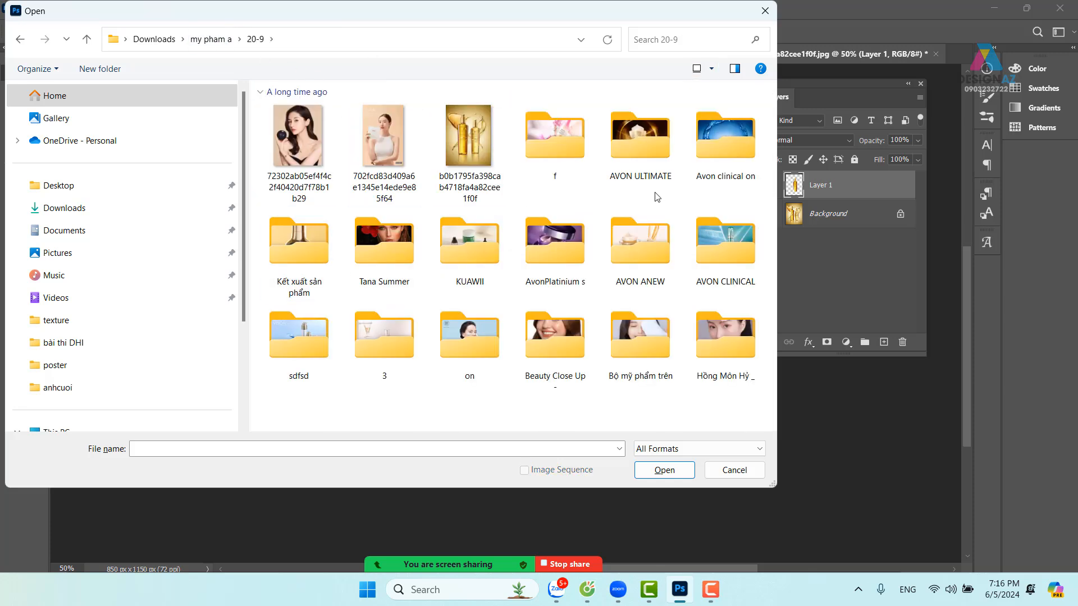
double_click(732, 250)
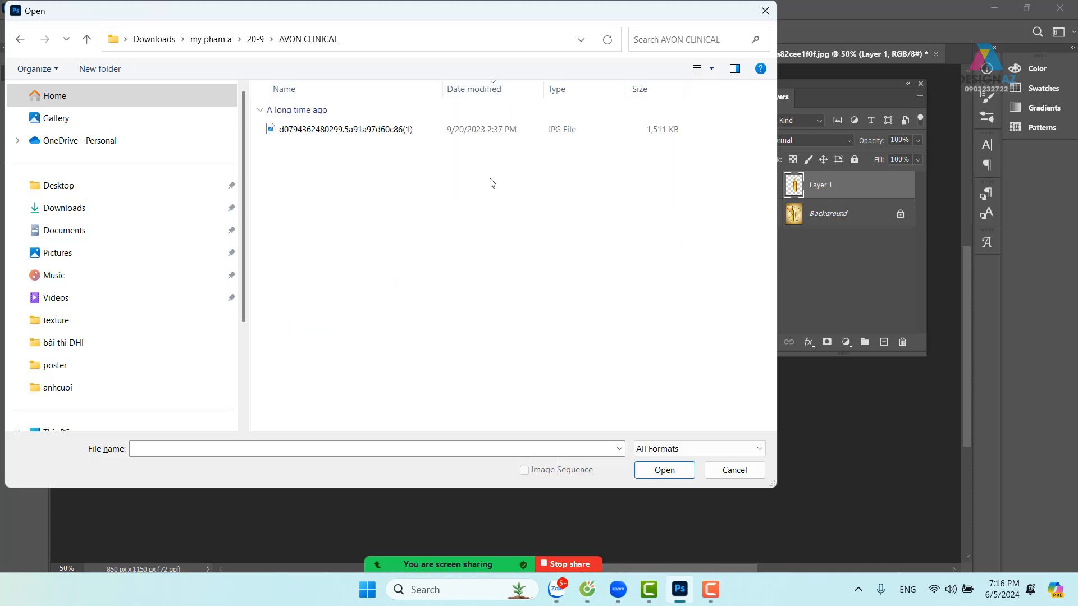
click(711, 69)
click(766, 62)
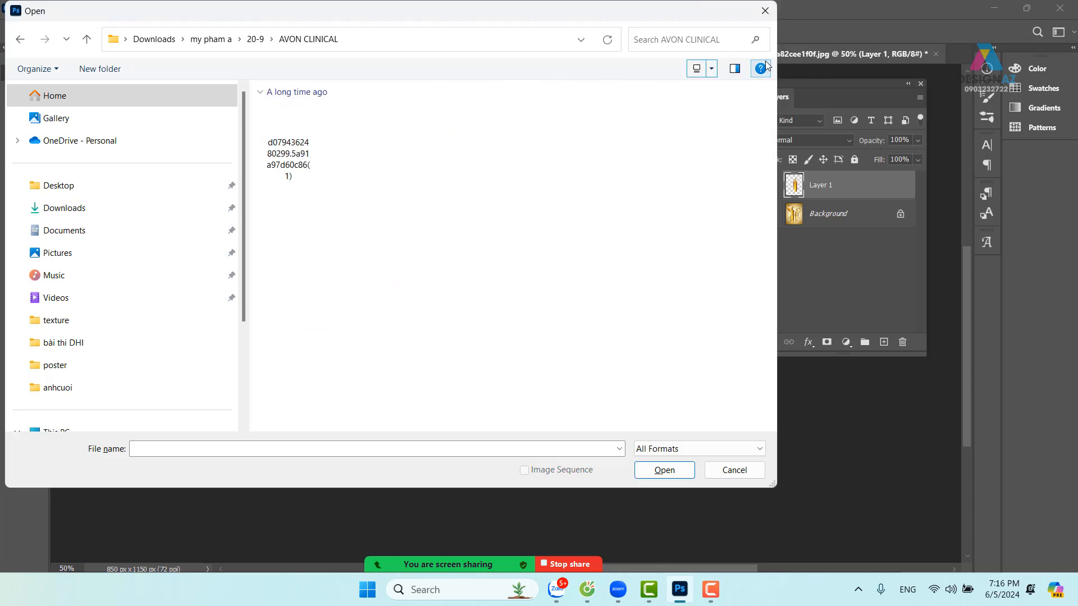
click(23, 43)
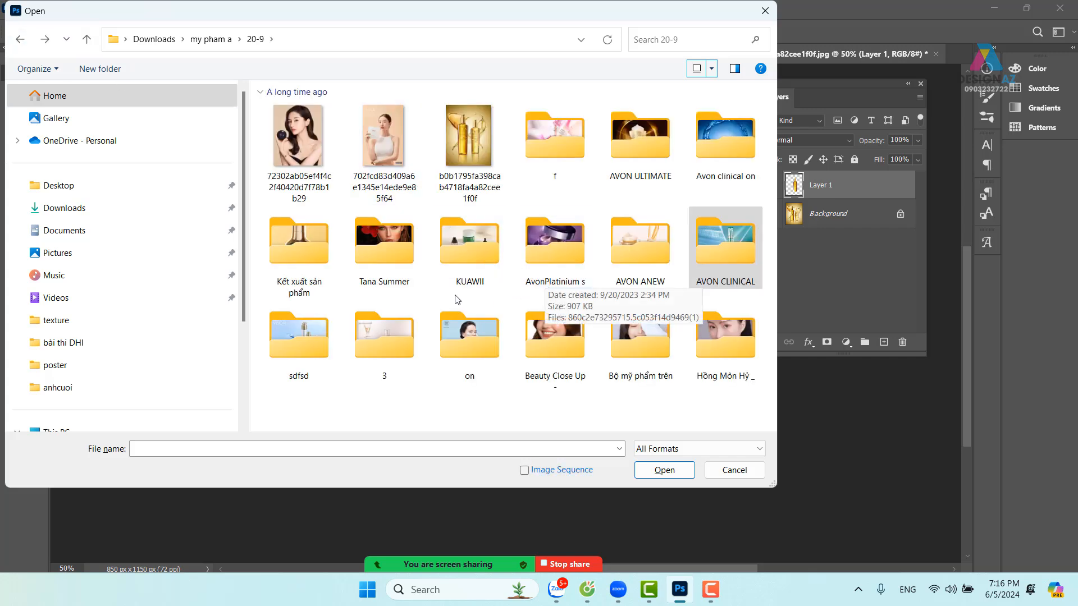
Step: Examine the product renders in the Kết xuất sản phẩm subfolder as thumbnails
double_click(306, 260)
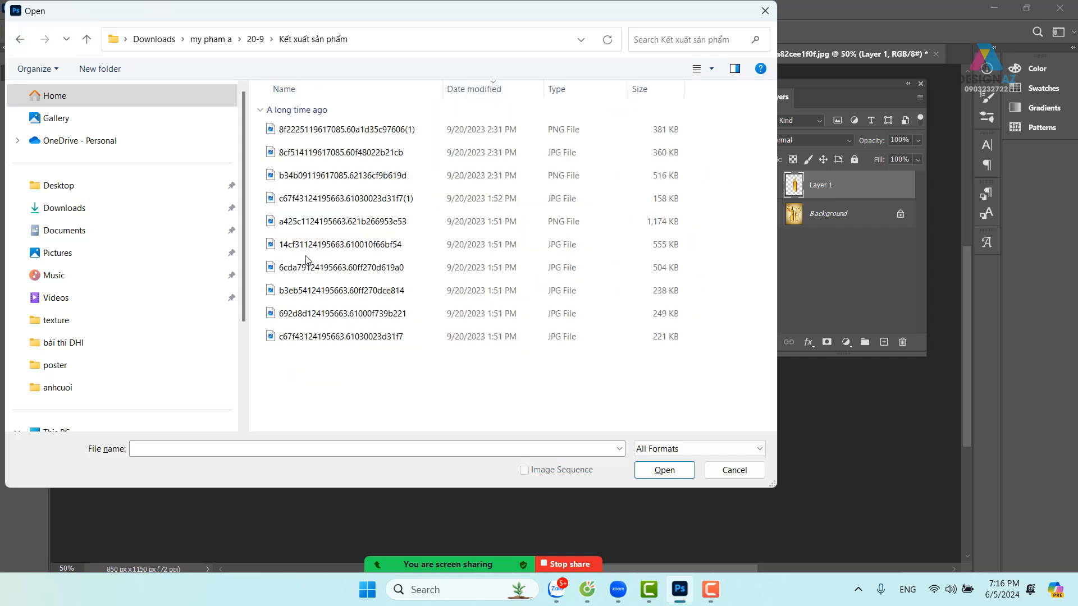
click(712, 69)
click(751, 49)
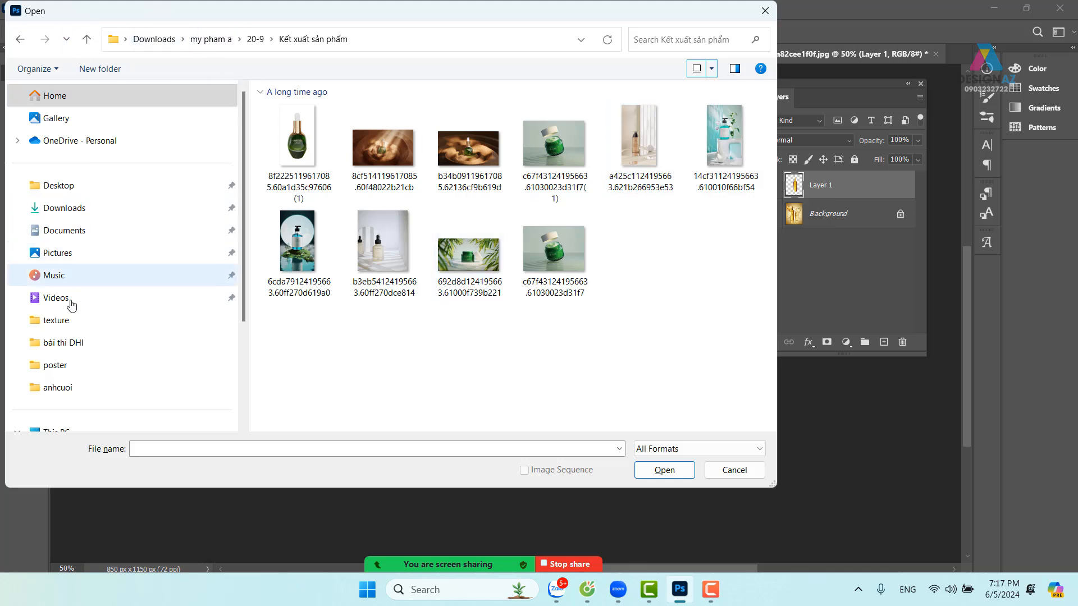
Step: Browse drive D to ảnh mới tư liệu, chưa lọc, background thiết kế and select the dark wave image bc9a2660330401.5a47bc93db3b9
scroll(67, 337, down, 2)
click(106, 339)
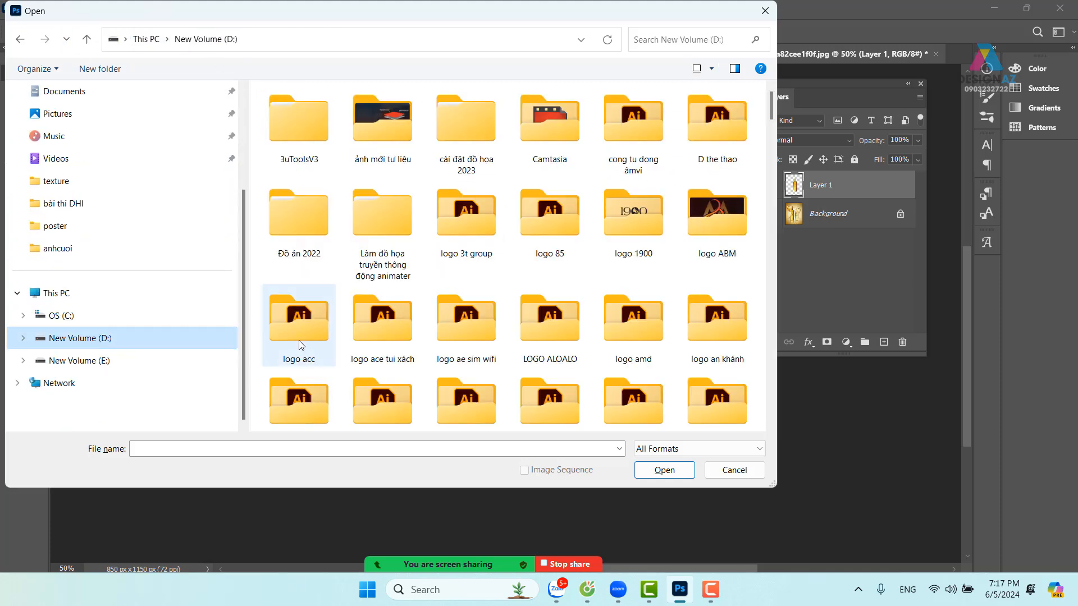
double_click(392, 127)
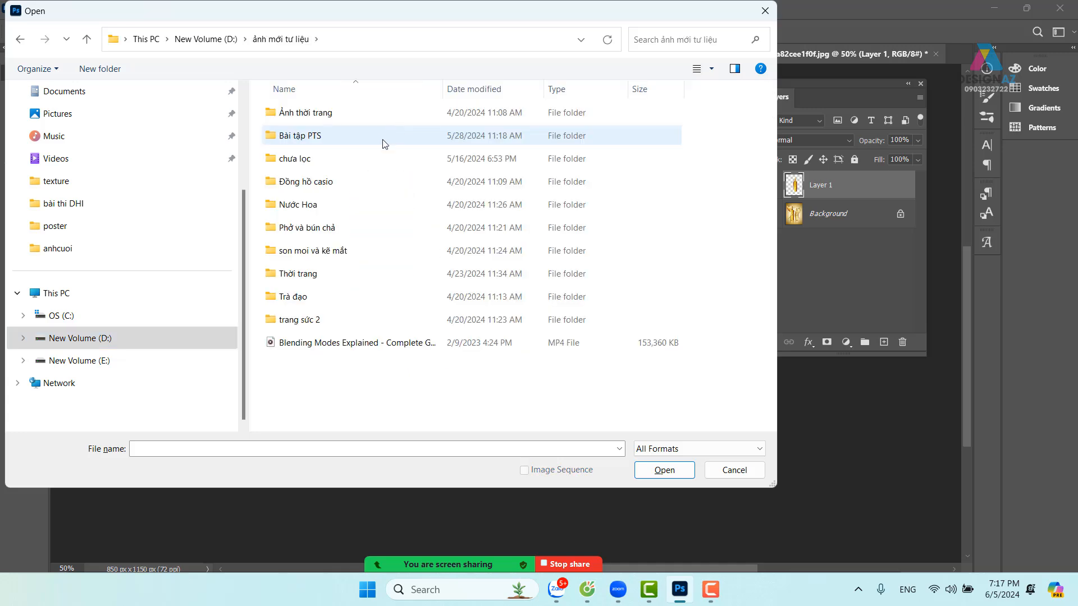
click(309, 158)
double_click(310, 159)
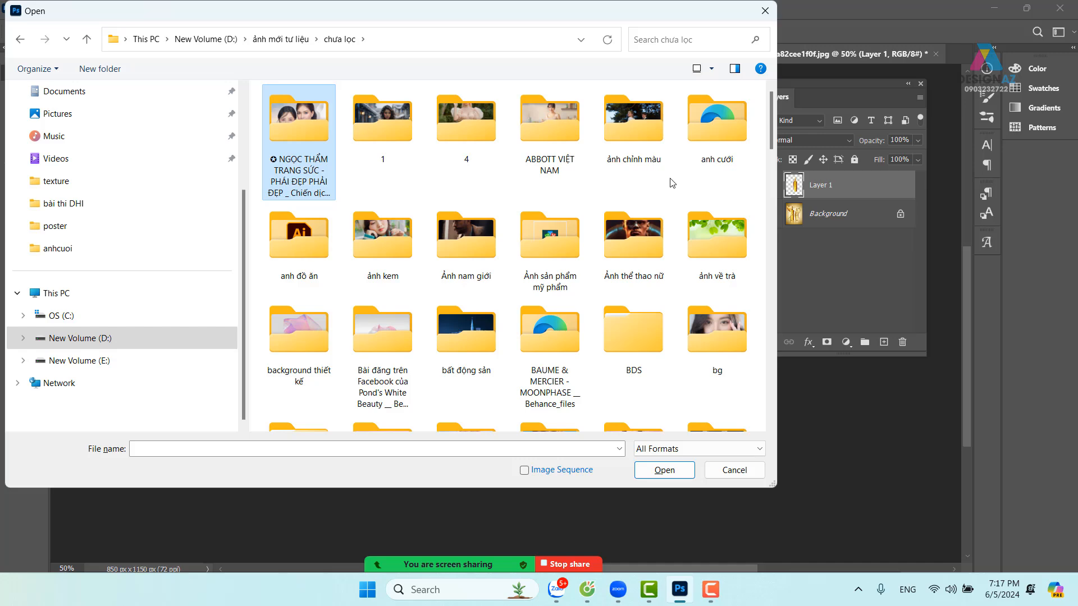
double_click(298, 334)
scroll(513, 191, down, 2)
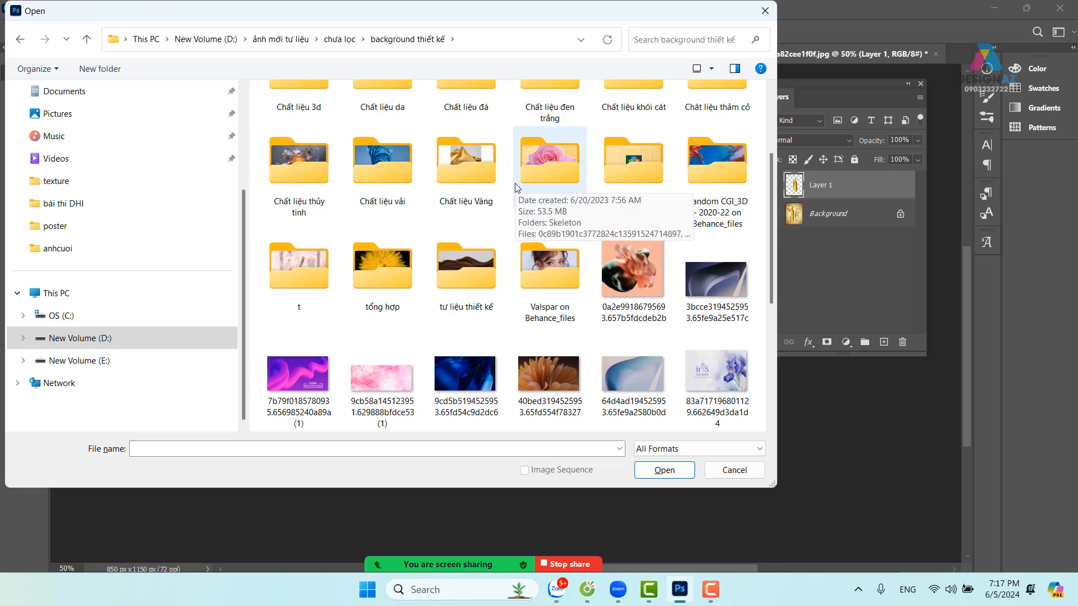
scroll(516, 187, down, 3)
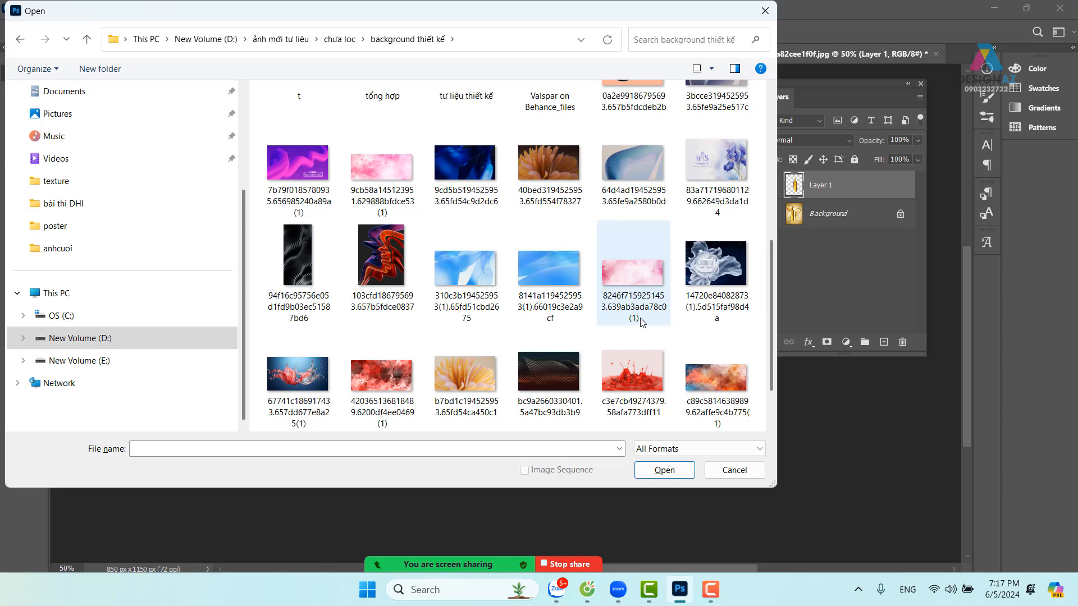
scroll(642, 322, down, 2)
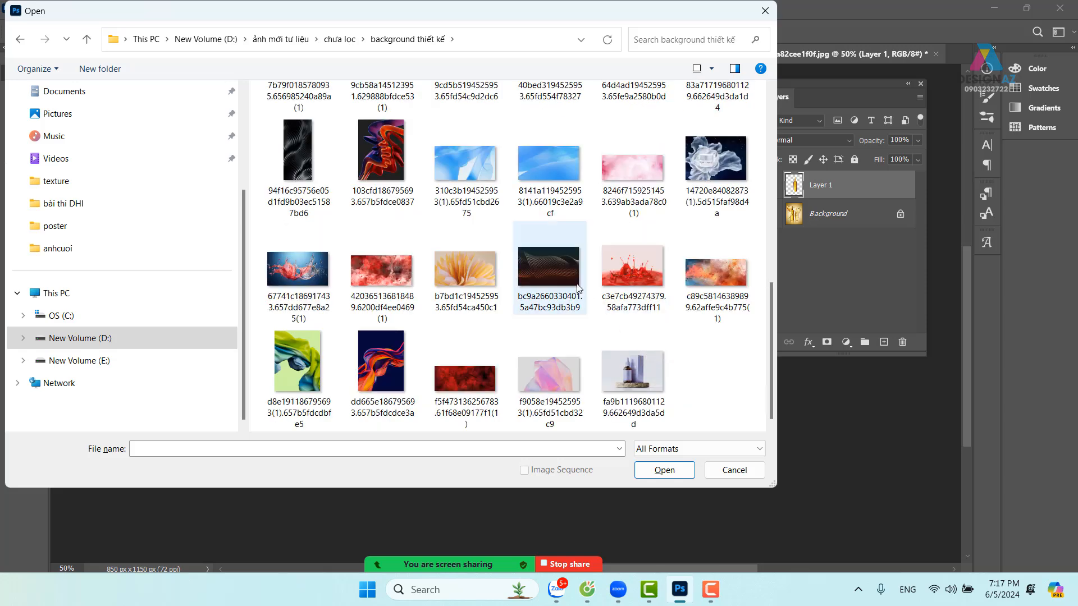
click(555, 268)
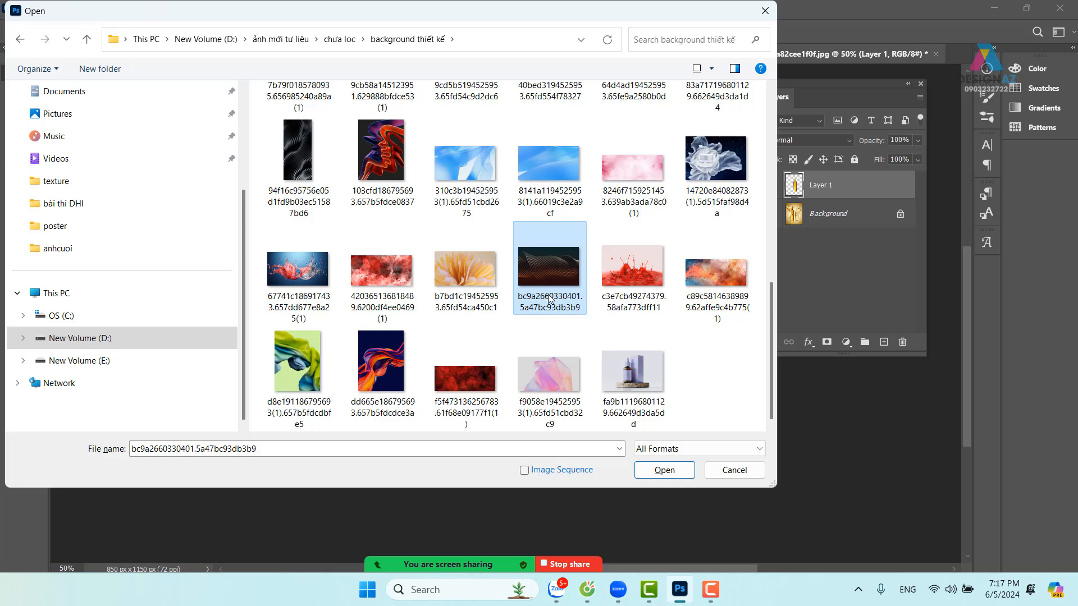
Step: Look through the anh sáng and Chất liệu Vàng subfolders for an alternative background image
scroll(539, 289, up, 5)
scroll(538, 288, up, 2)
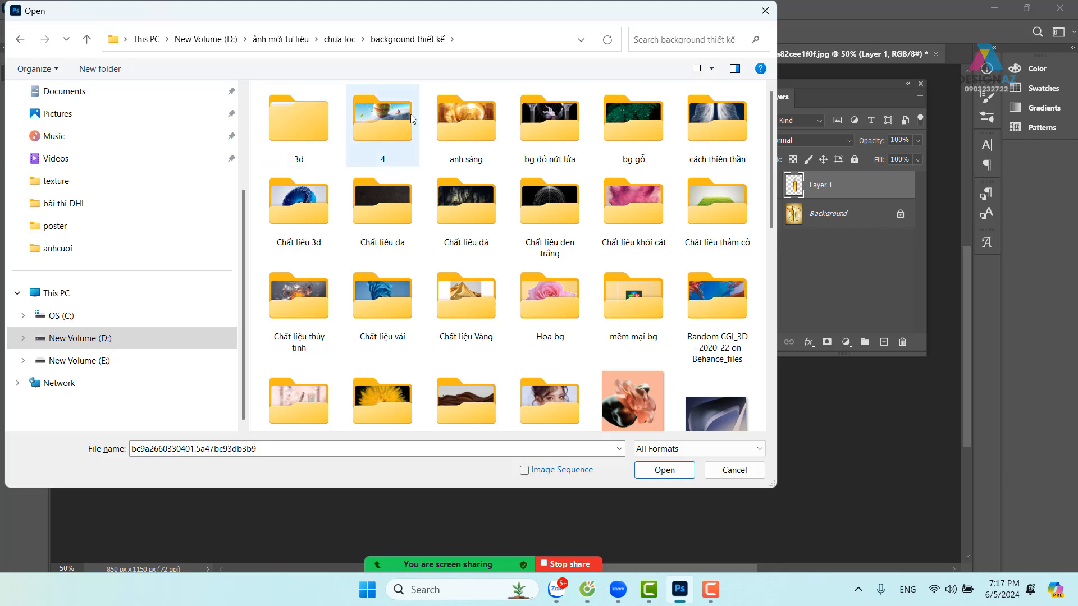
double_click(486, 125)
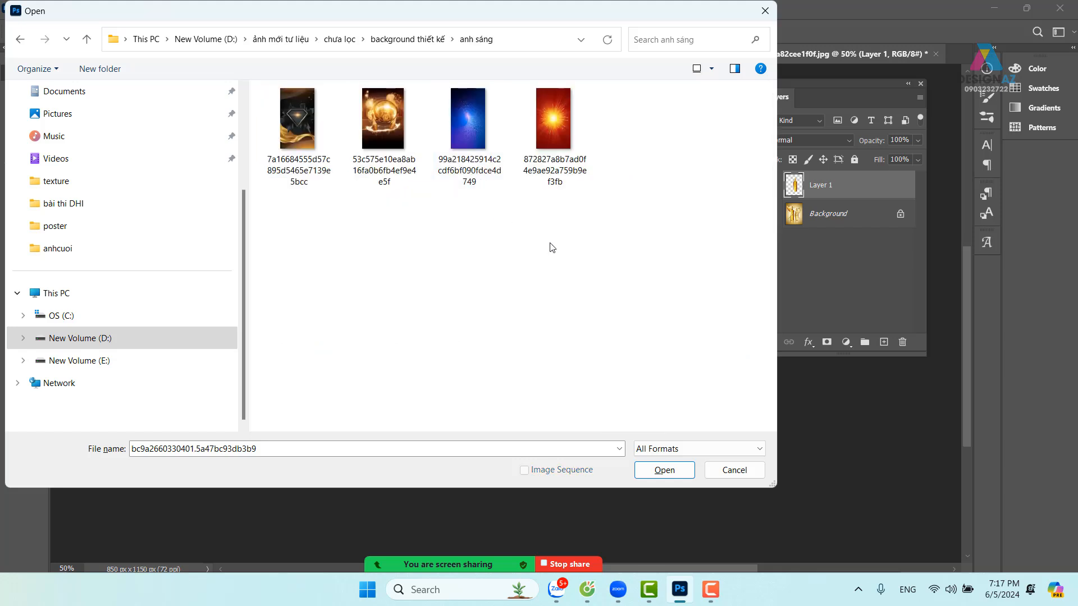
click(21, 39)
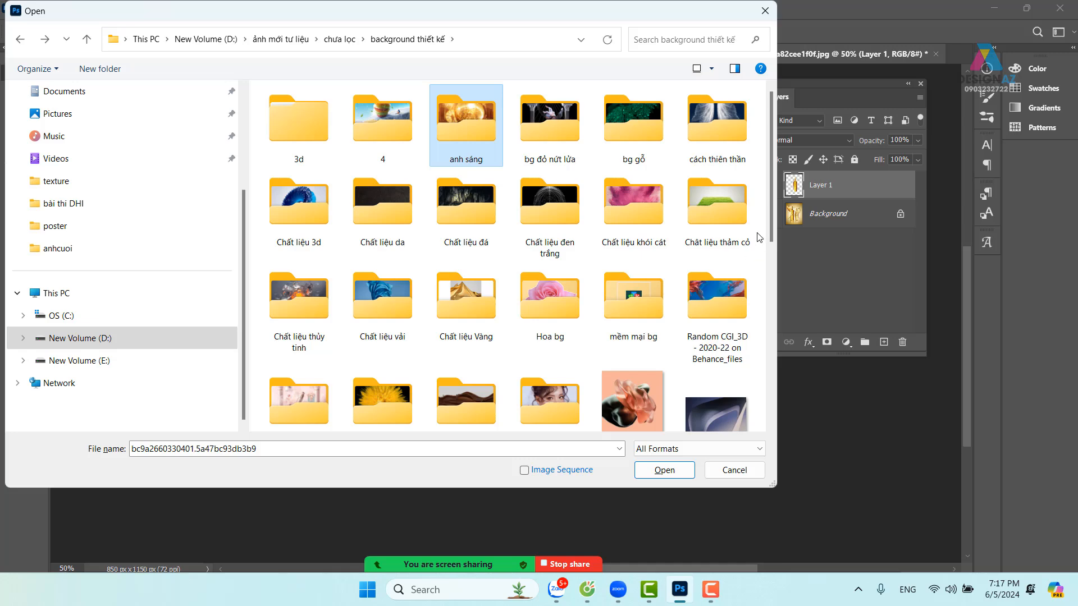
double_click(467, 309)
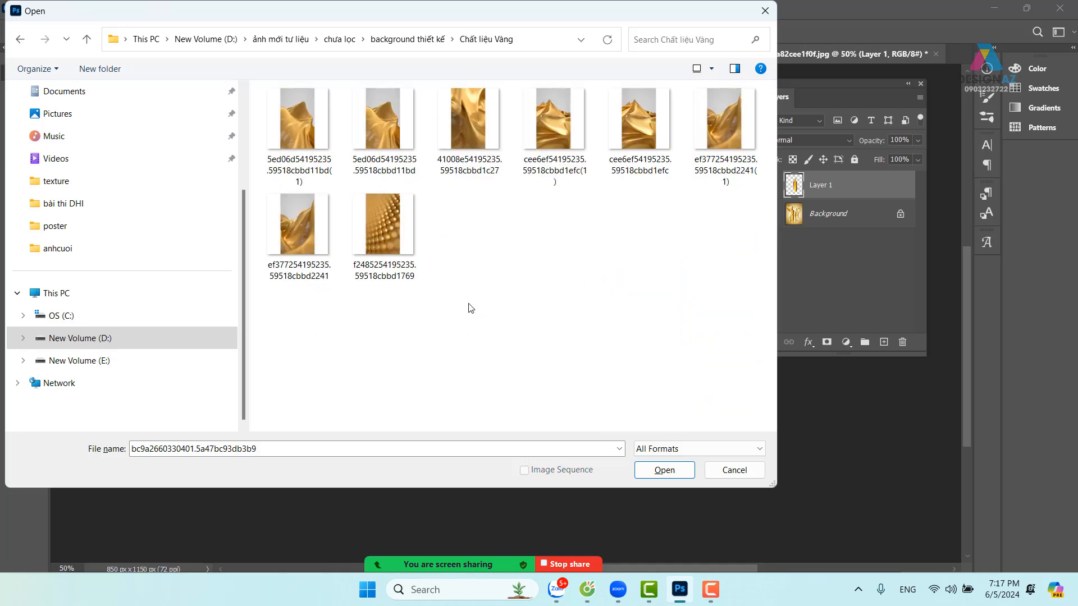
click(21, 40)
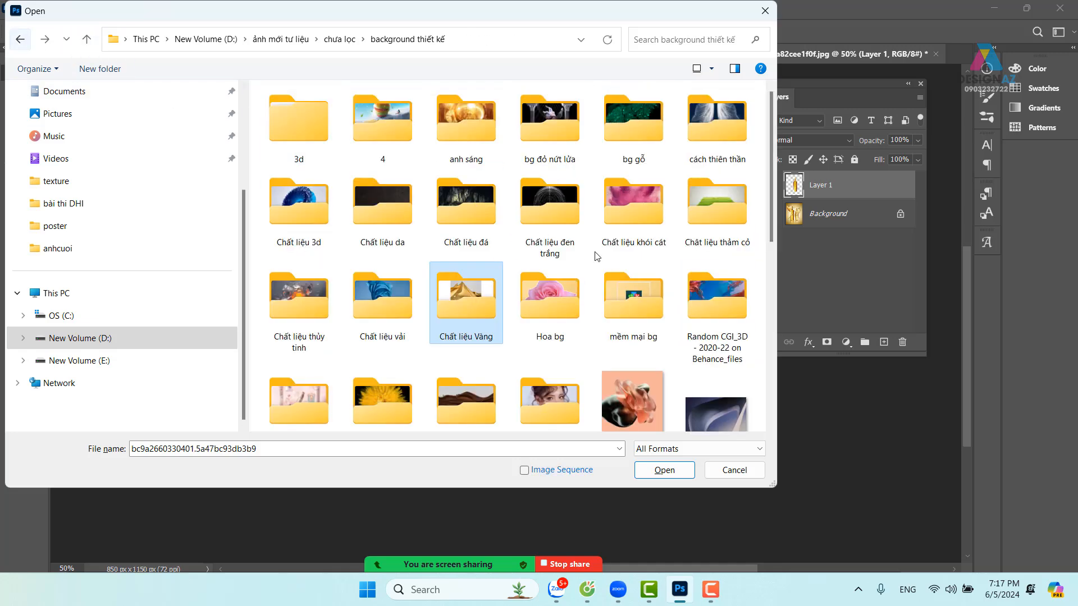
Step: Open the dark wave image bc9a2660330401.5a47bc93db3b9 from the background thiết kế folder
scroll(598, 257, down, 2)
scroll(601, 256, down, 3)
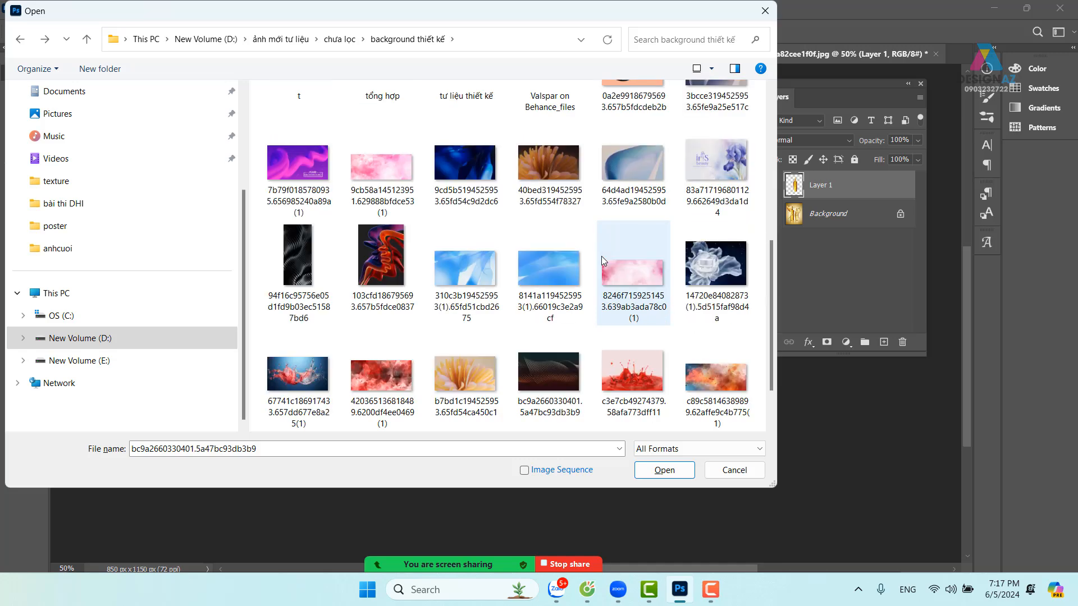
scroll(575, 324, down, 2)
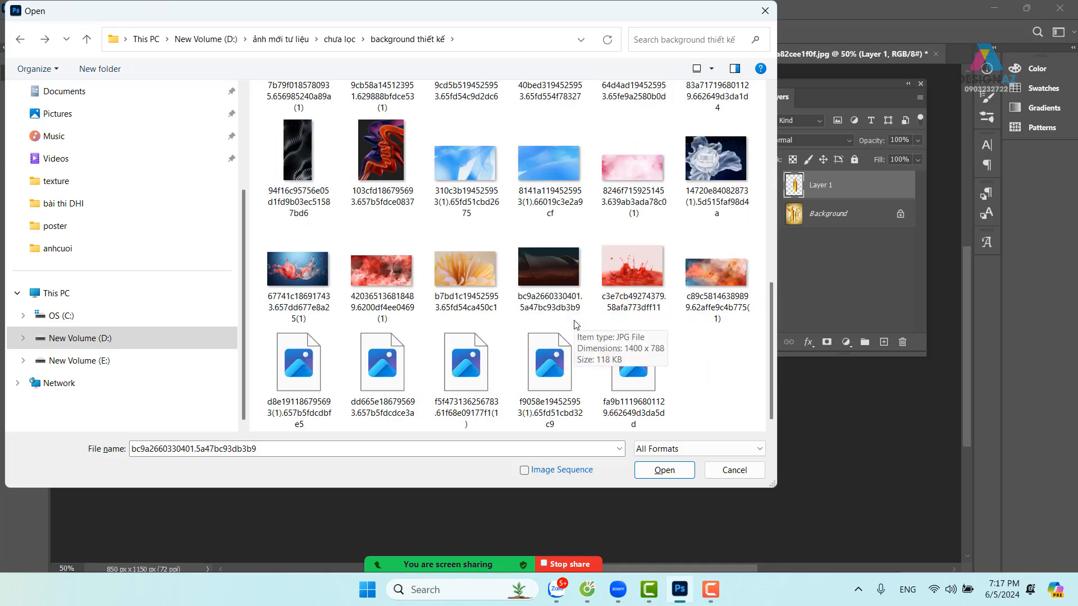
click(669, 471)
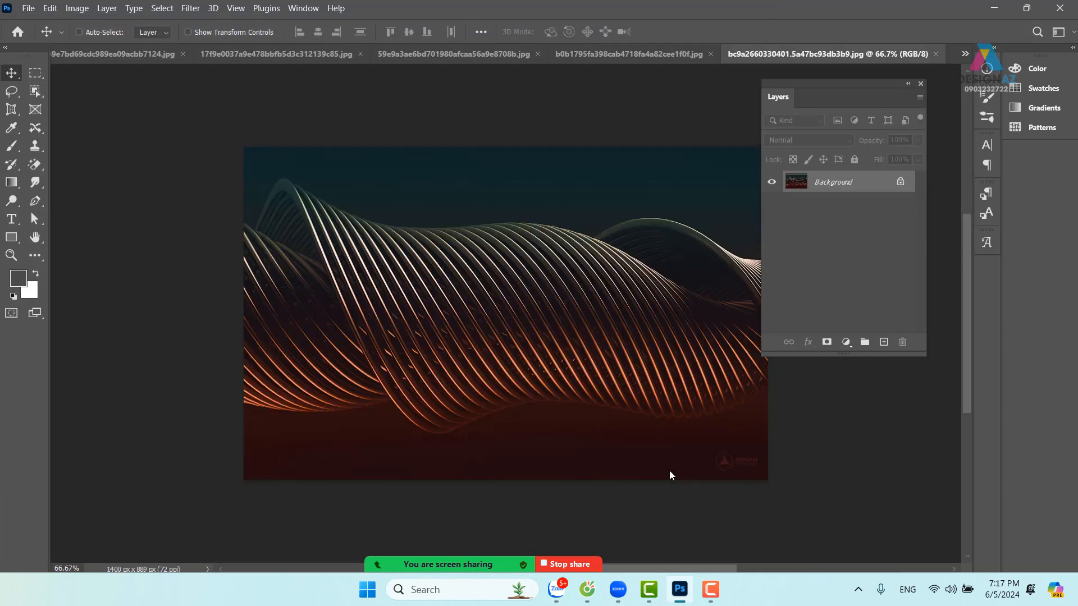
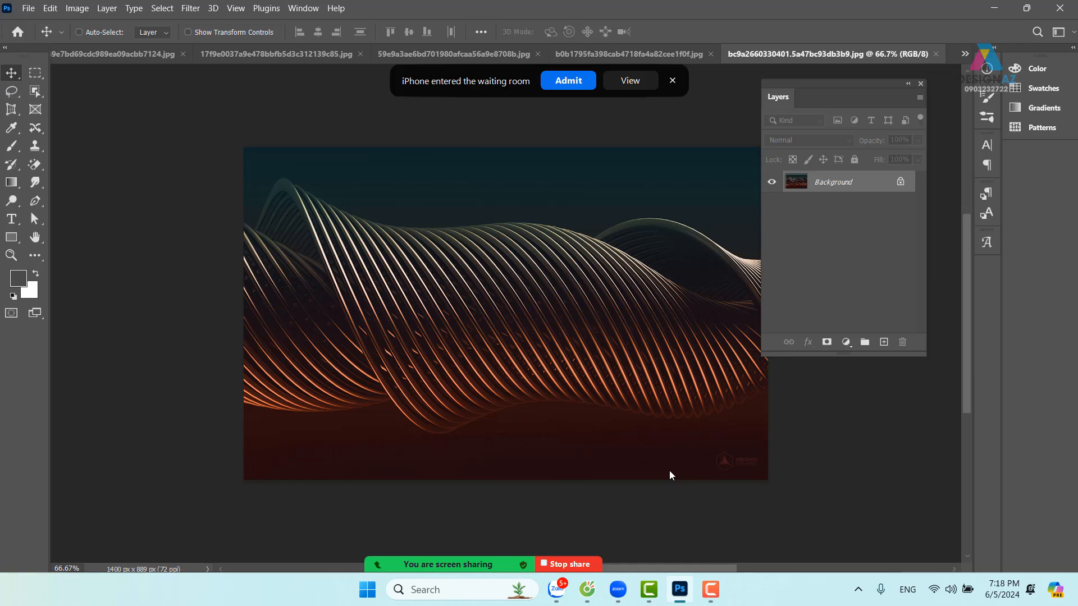
Step: Admit the participant in the meeting's waiting room and rotate the wave image 90° clockwise
click(568, 81)
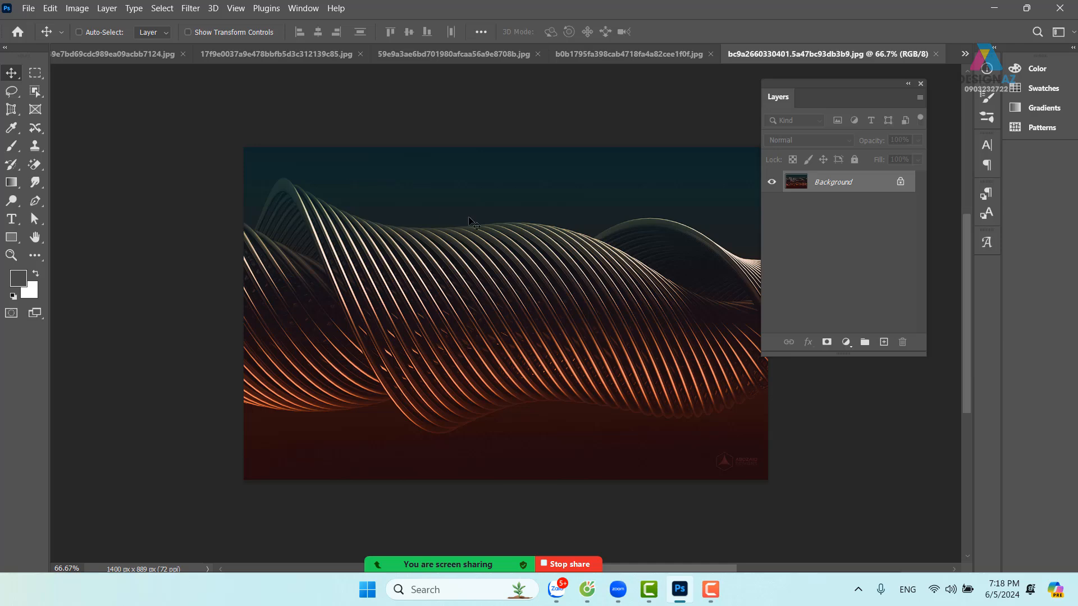
click(77, 7)
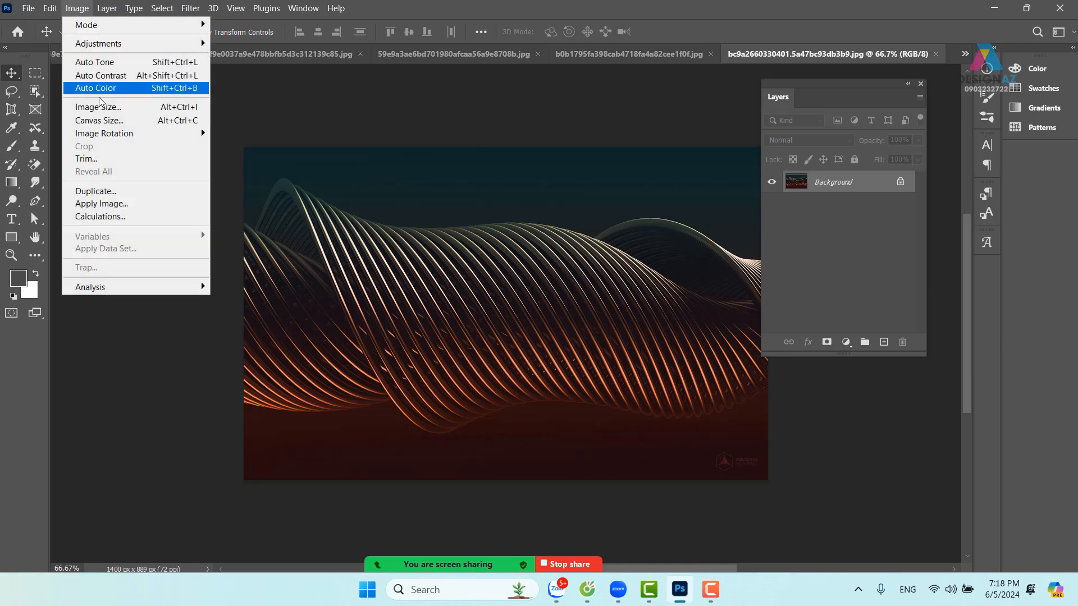
mouse_move(104, 136)
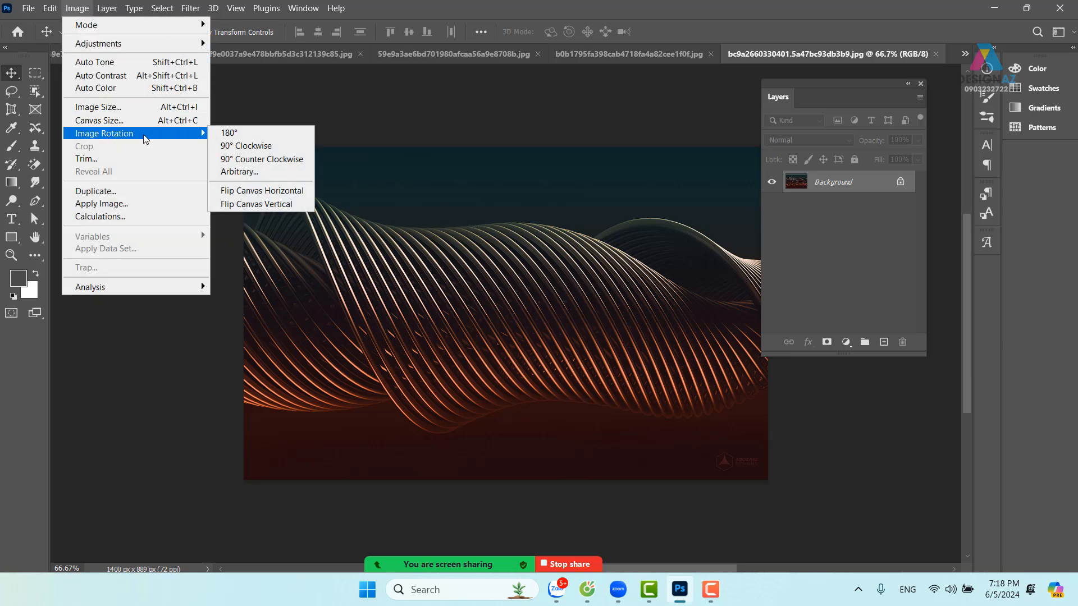
click(292, 146)
drag(482, 407, 564, 325)
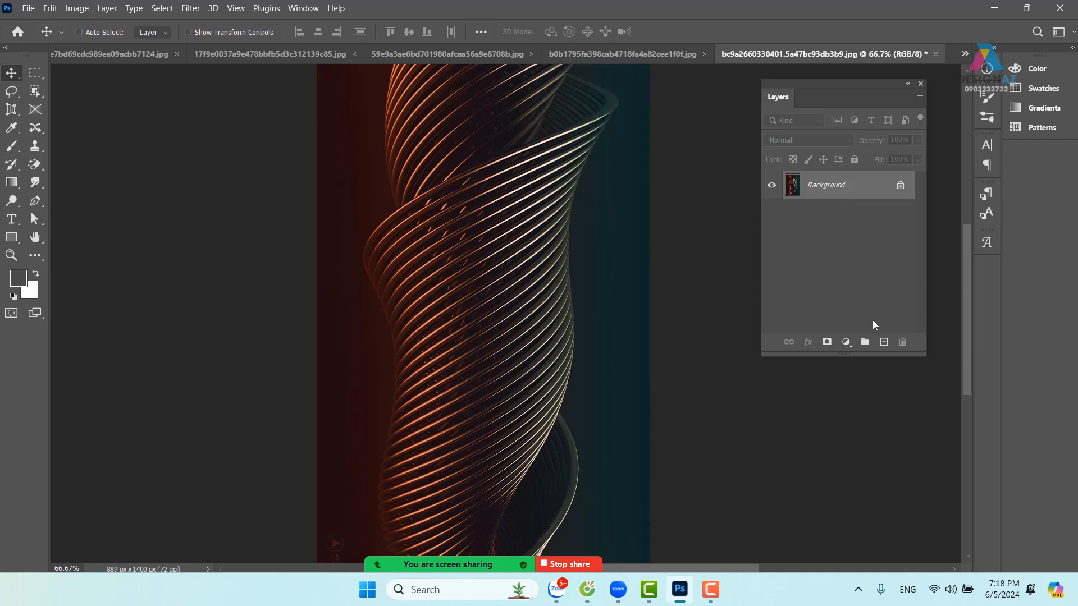
Step: Add a new layer and fill it with the dark teal sampled from the teal side edge of the image
click(884, 342)
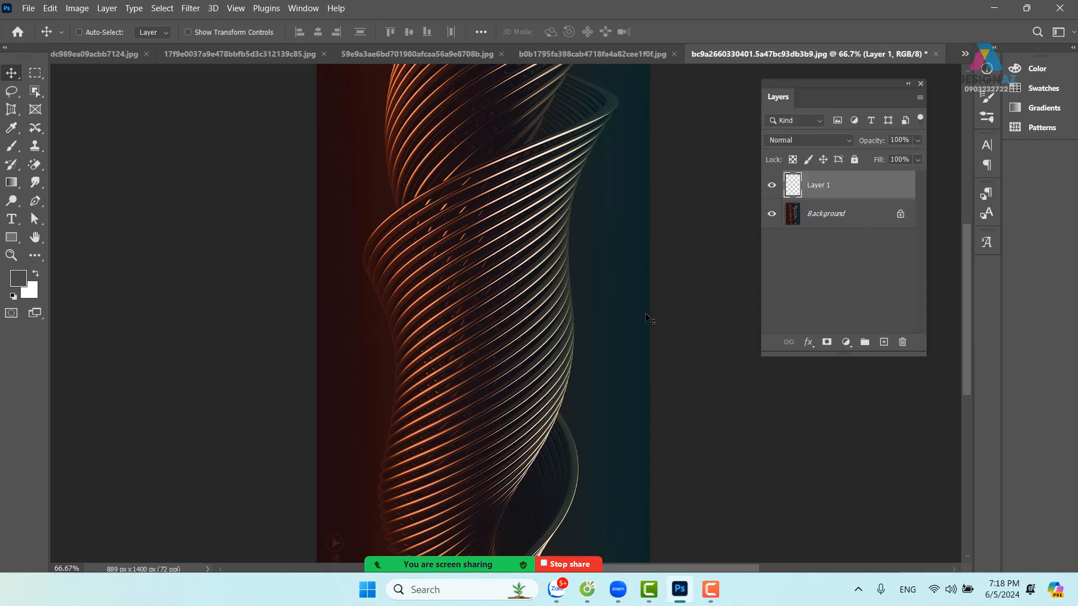
key(i)
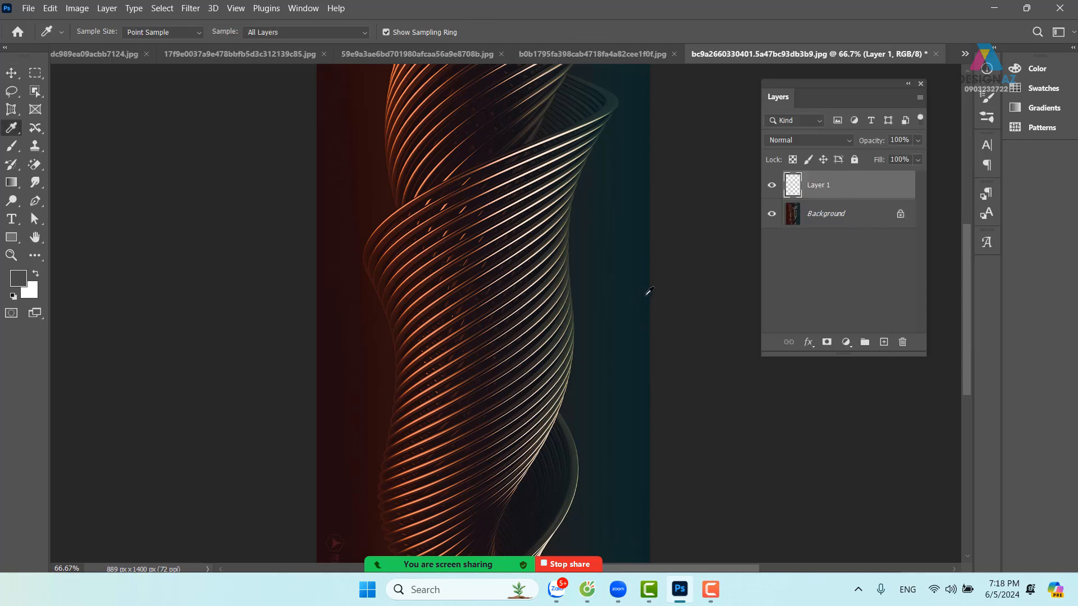
click(646, 295)
key(alt+BackSpace)
key(ctrl+minus)
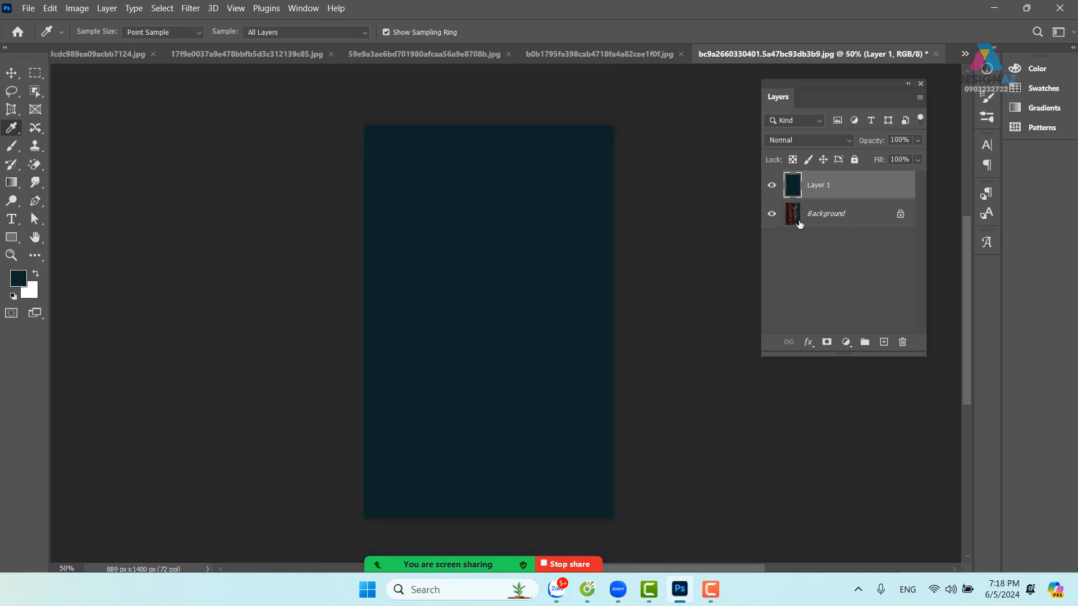
Step: Unlock the Background layer and place it above the teal-filled Layer 1
click(900, 215)
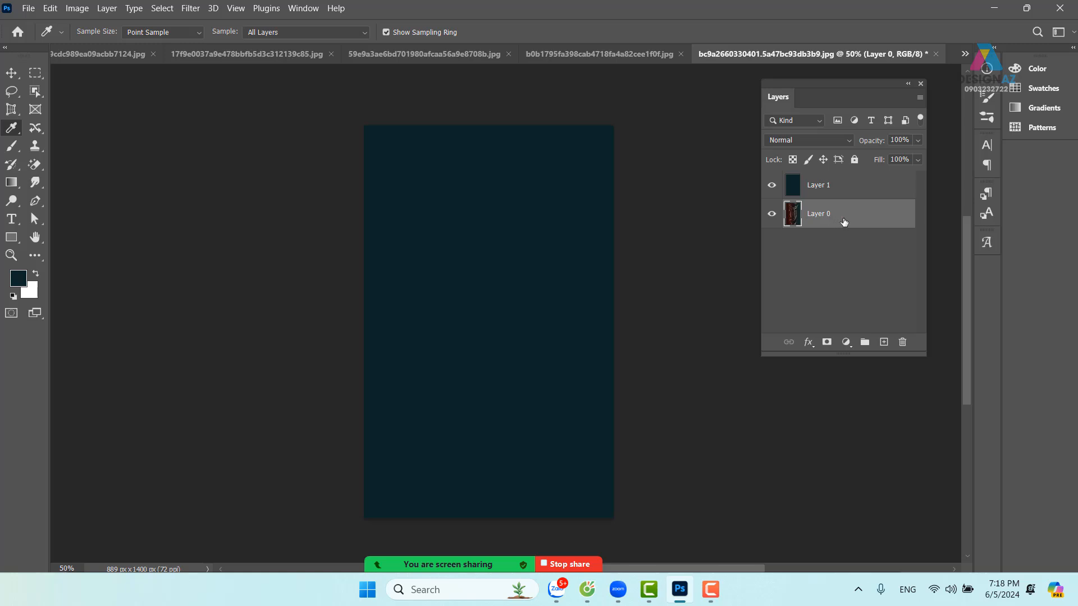
drag(865, 218, 855, 179)
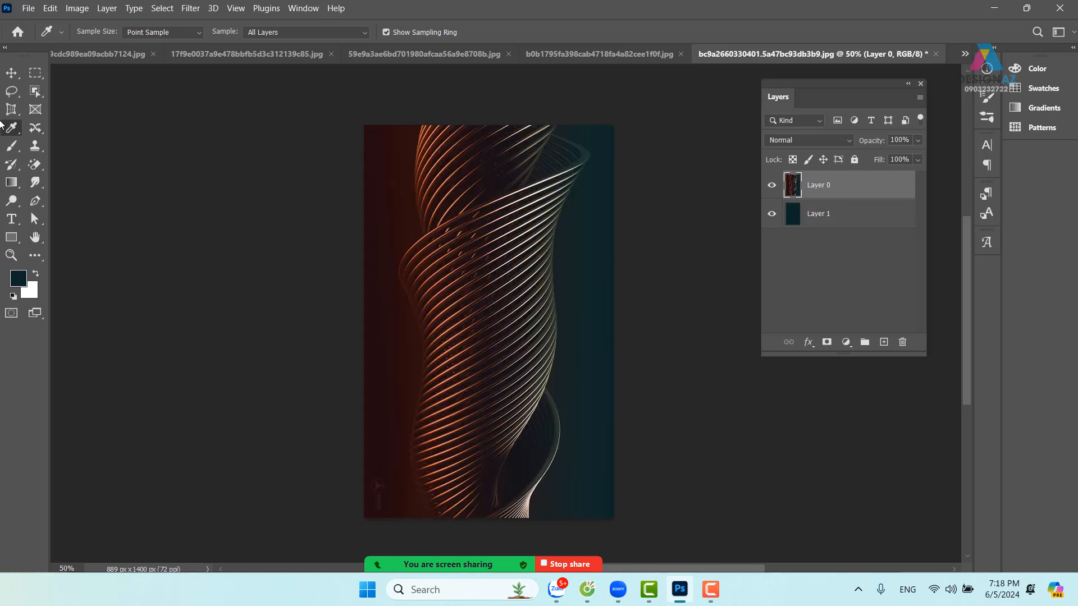
click(11, 72)
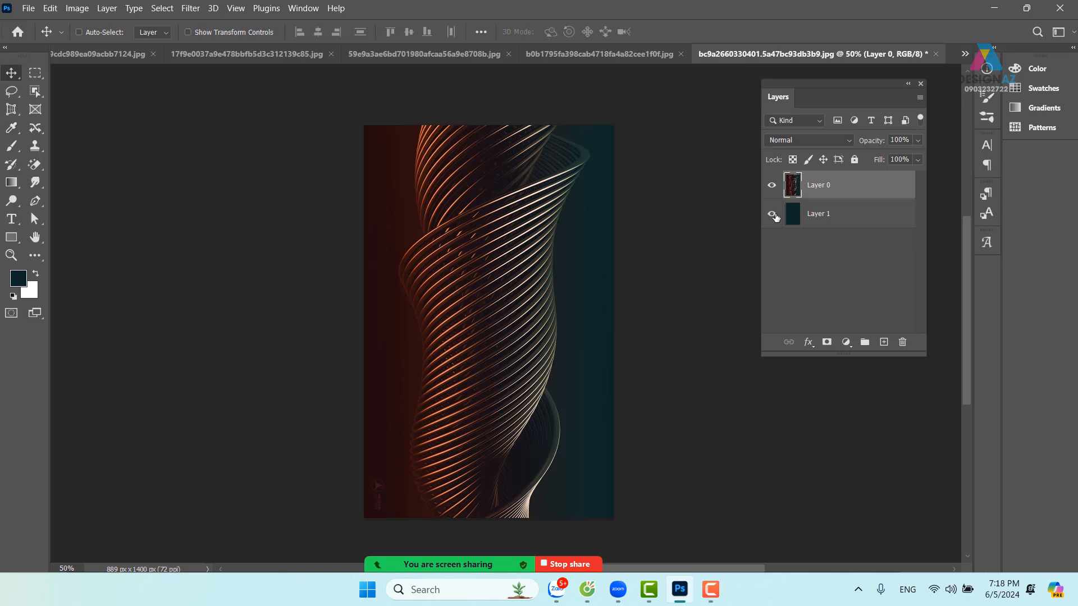
Step: Select the lower third of the wave image on Layer 0 across its full width with a rectangular marquee
drag(508, 368, 494, 314)
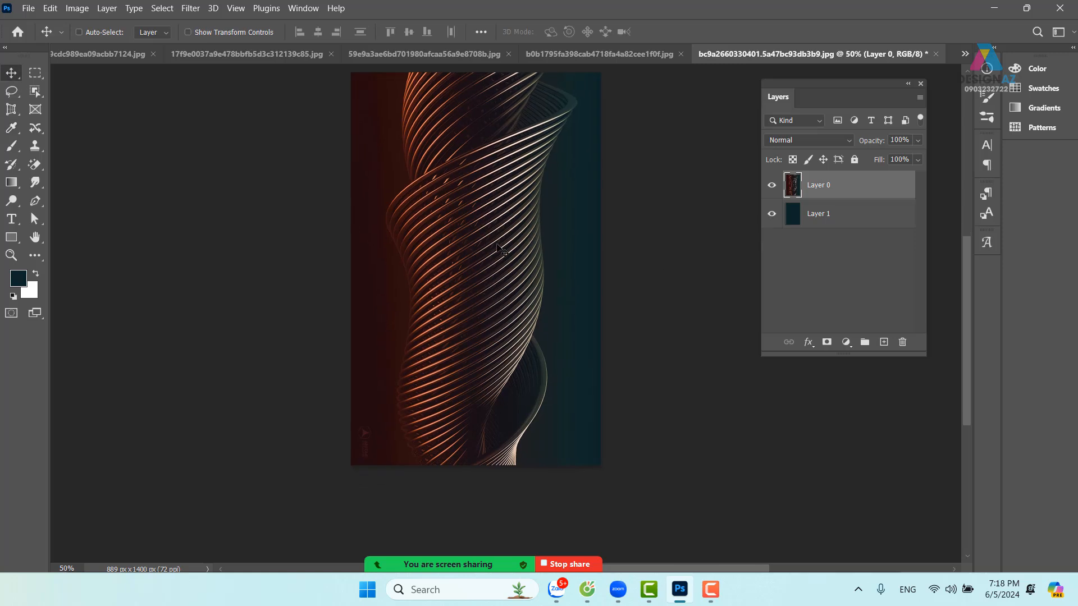
key(ctrl+z)
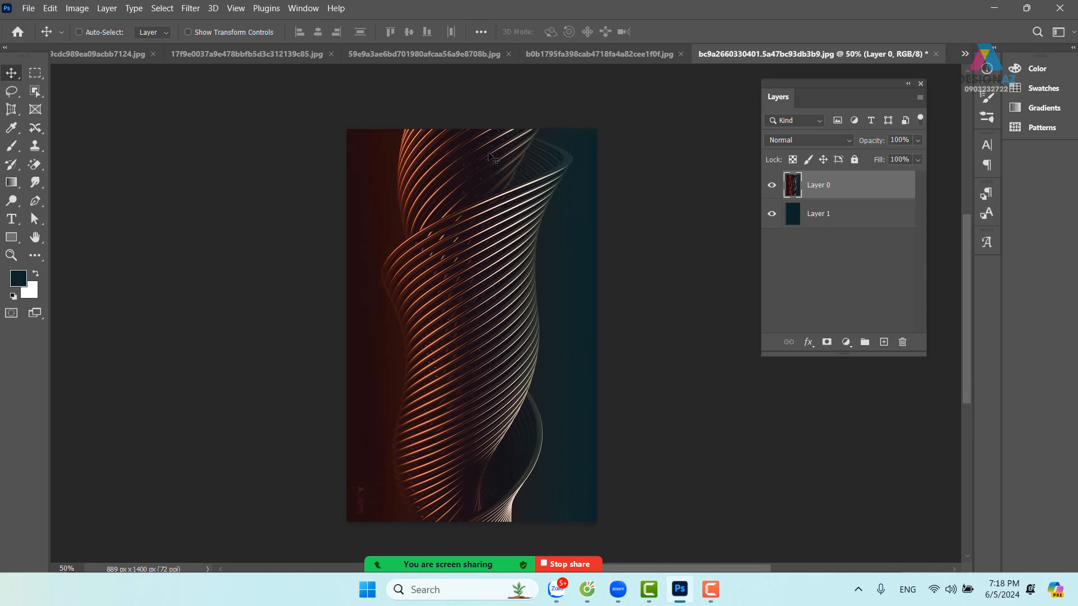
drag(482, 379, 480, 317)
click(36, 74)
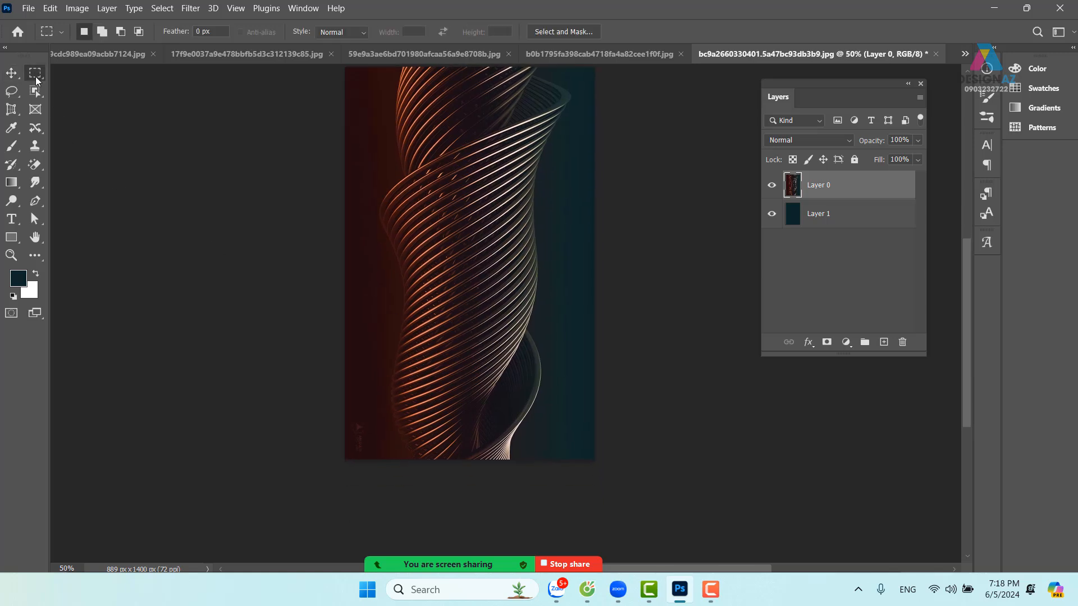
click(74, 75)
drag(336, 328, 646, 478)
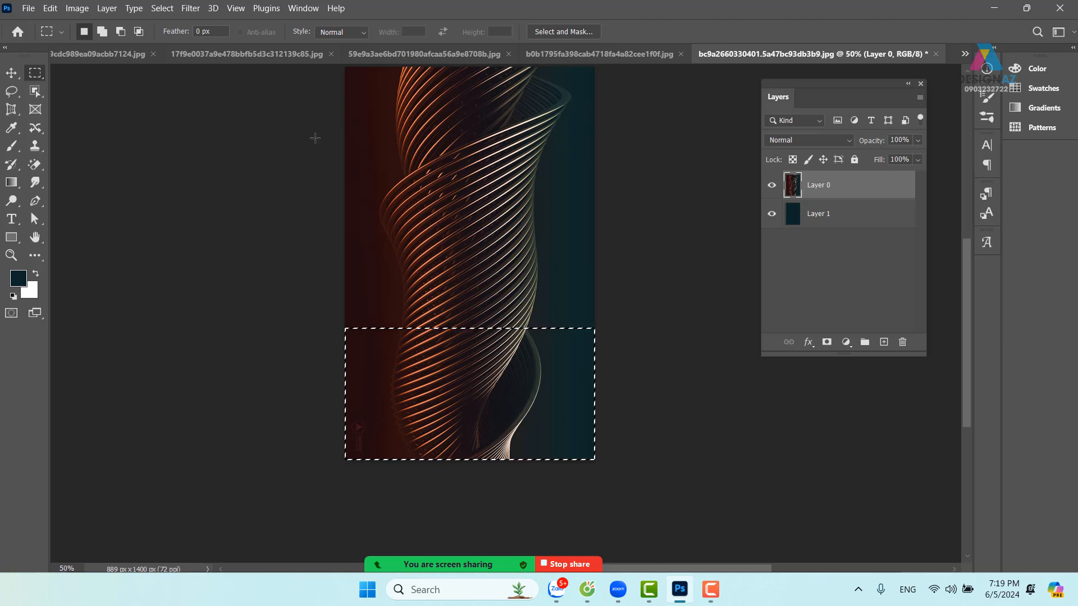
Step: Feather the rectangular selection over the lower third of the wave image with a 50-pixel radius
click(164, 10)
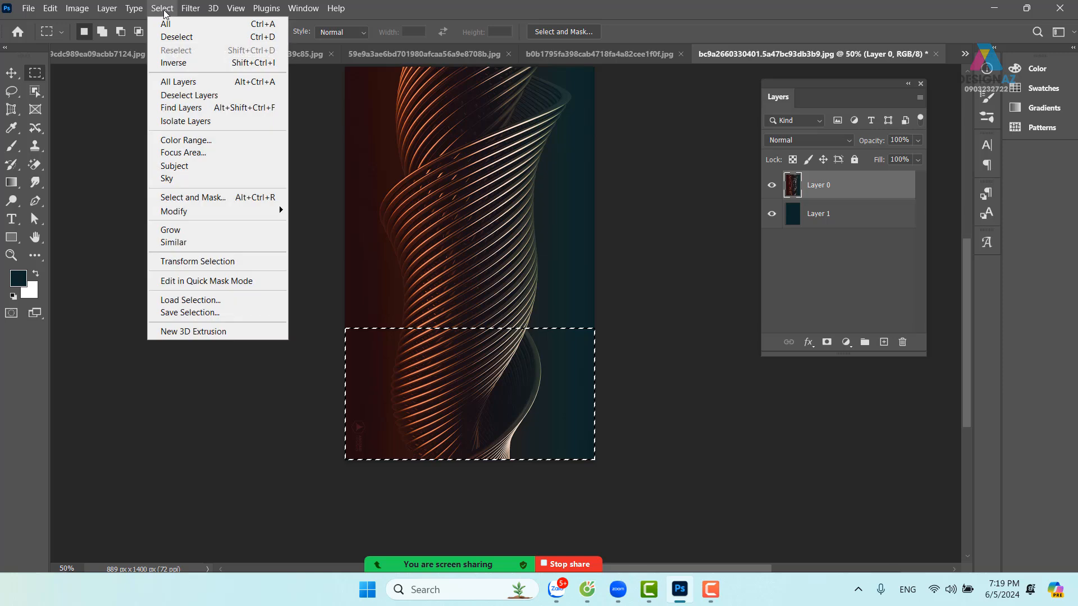
mouse_move(258, 218)
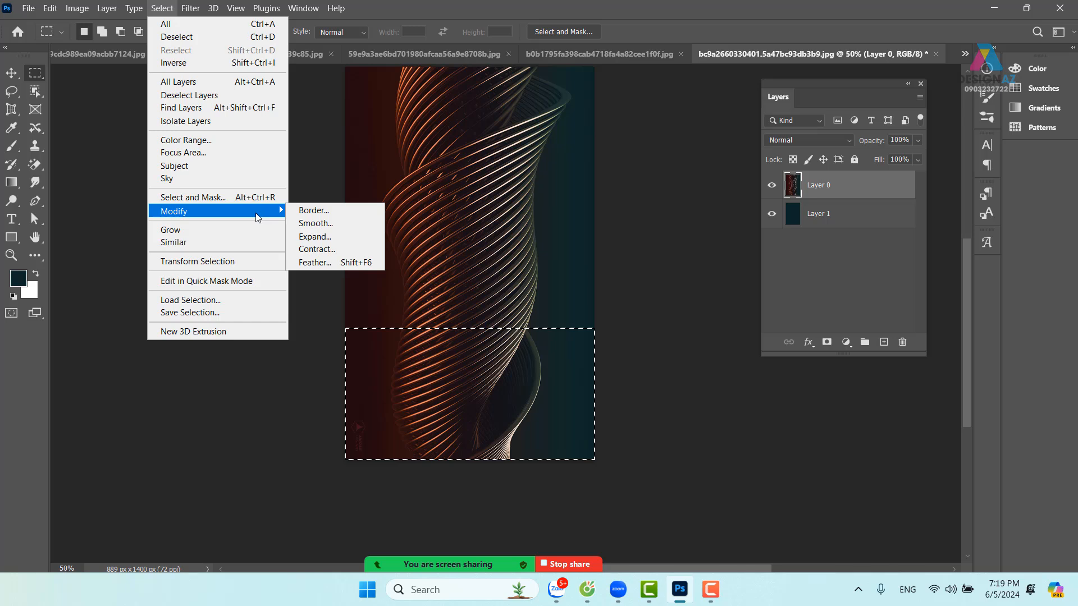
click(369, 265)
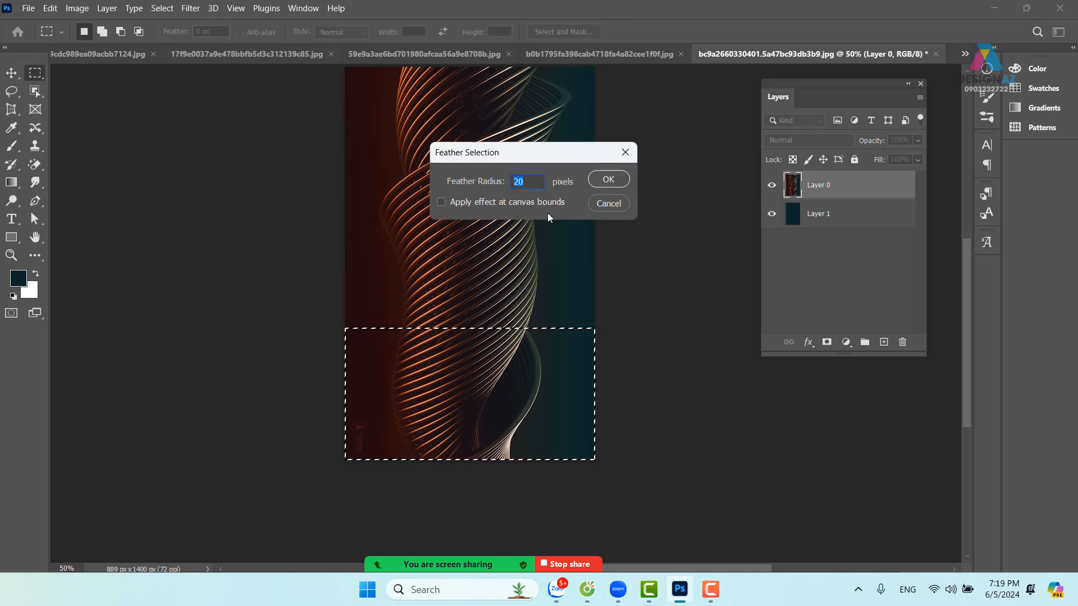
key(Return)
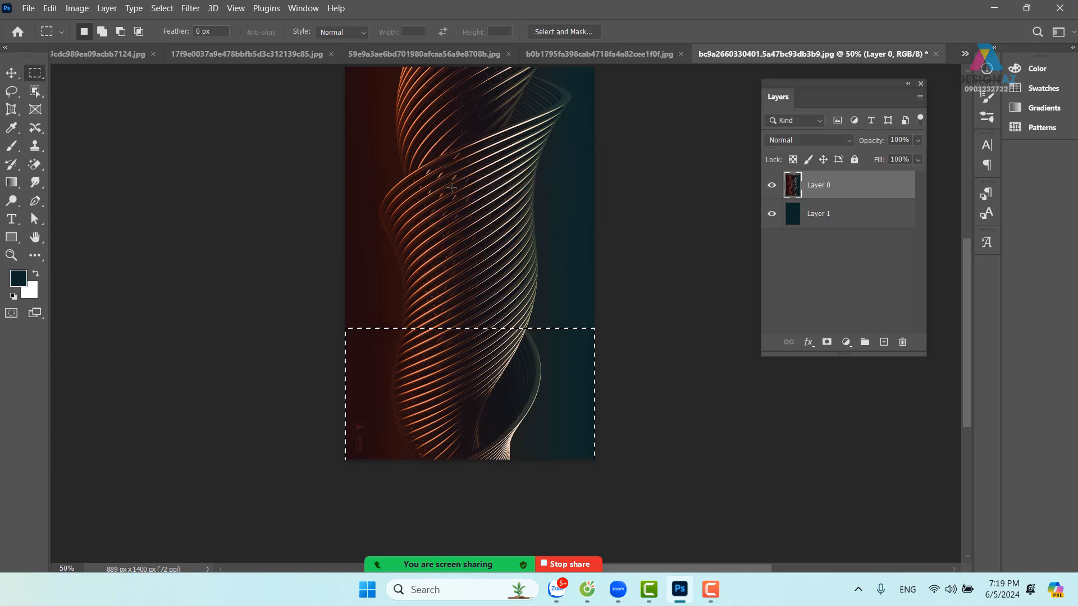
Step: Feather the selection again by 150 pixels, try deleting the selected part of Layer 0, and undo that deletion
click(164, 9)
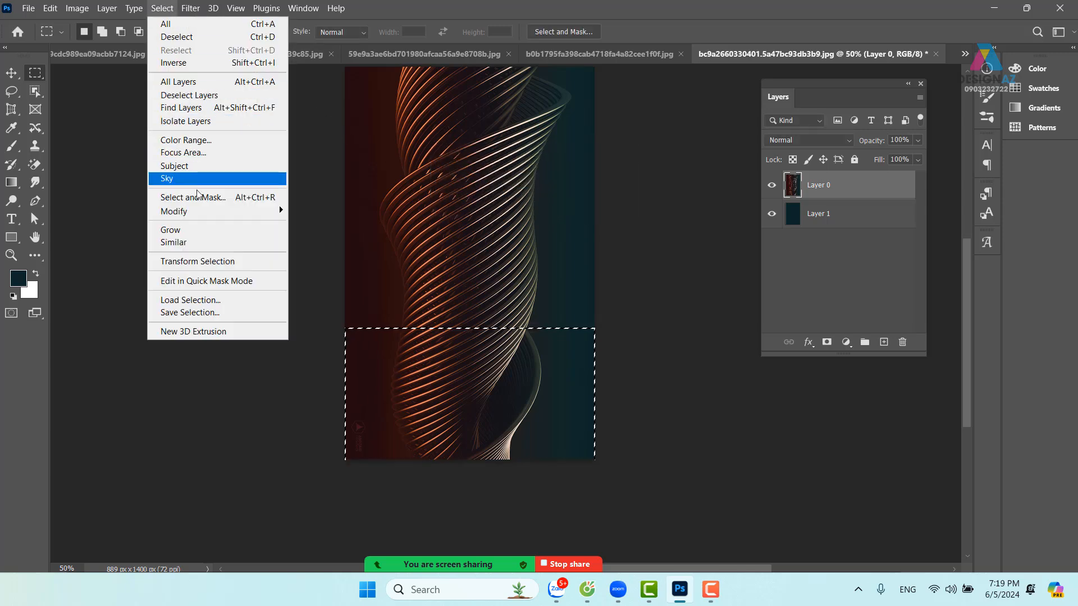
mouse_move(198, 211)
click(360, 266)
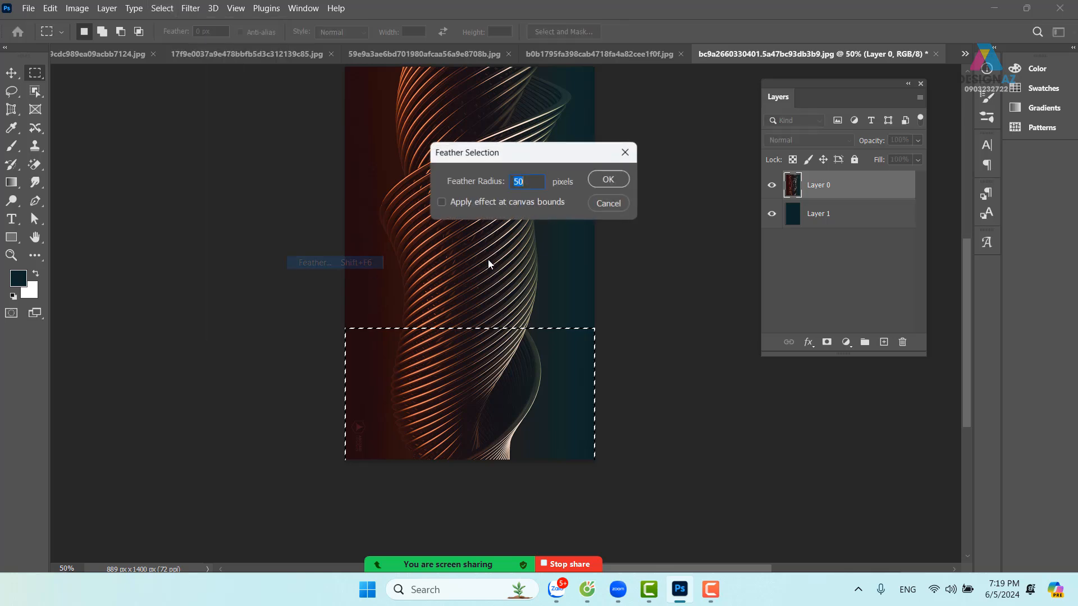
text(15)
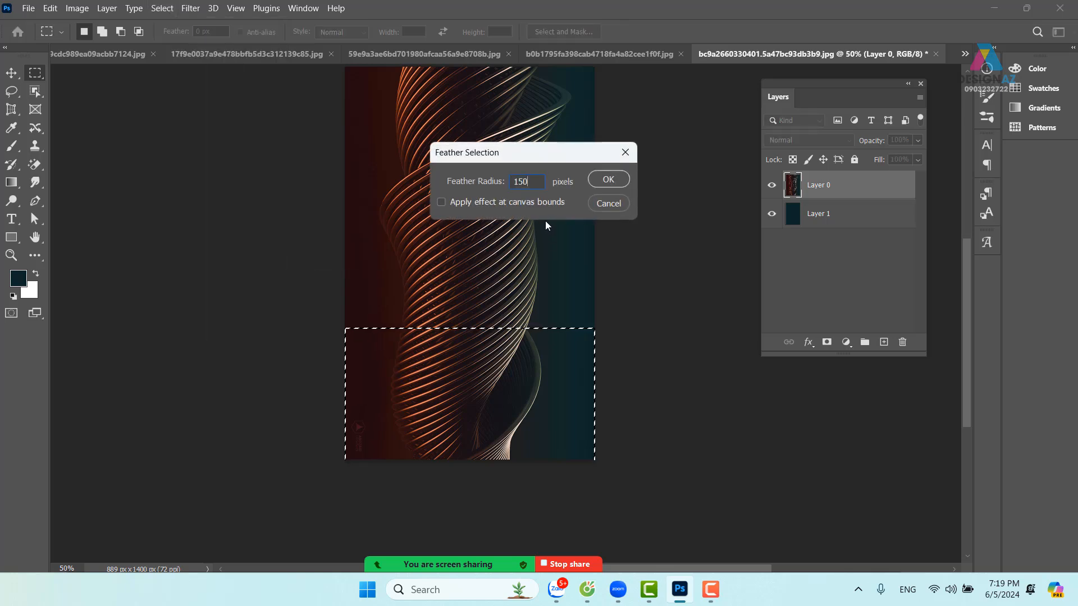
key(Return)
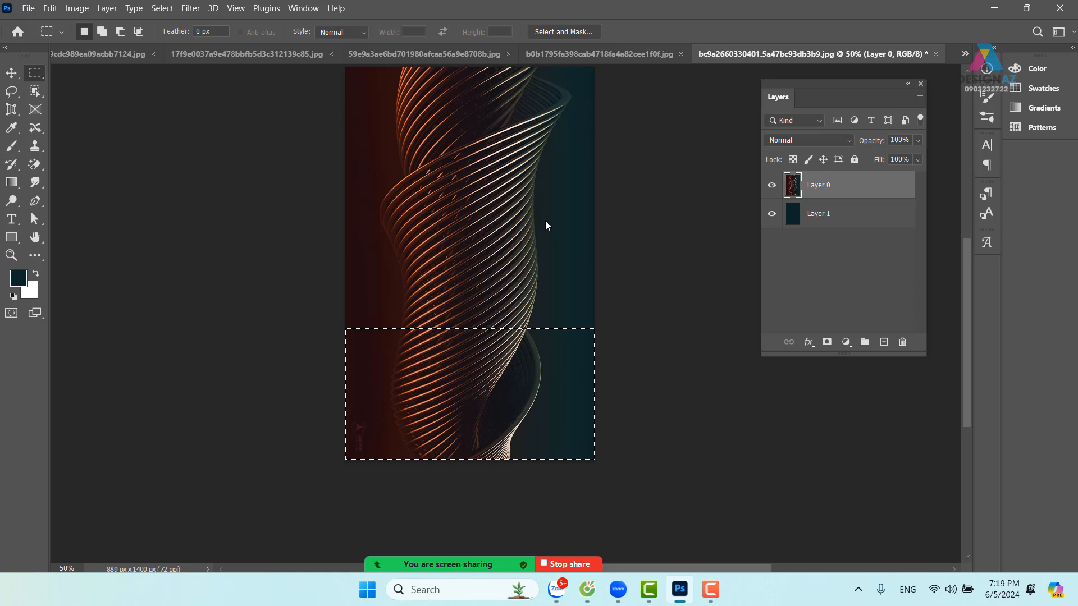
key(Delete)
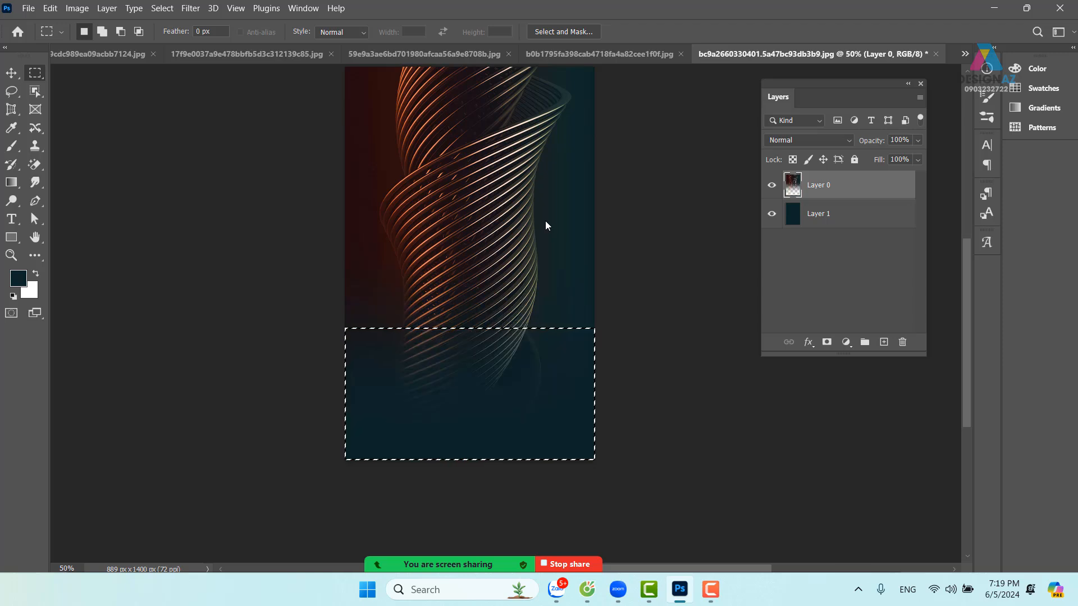
key(ctrl+z)
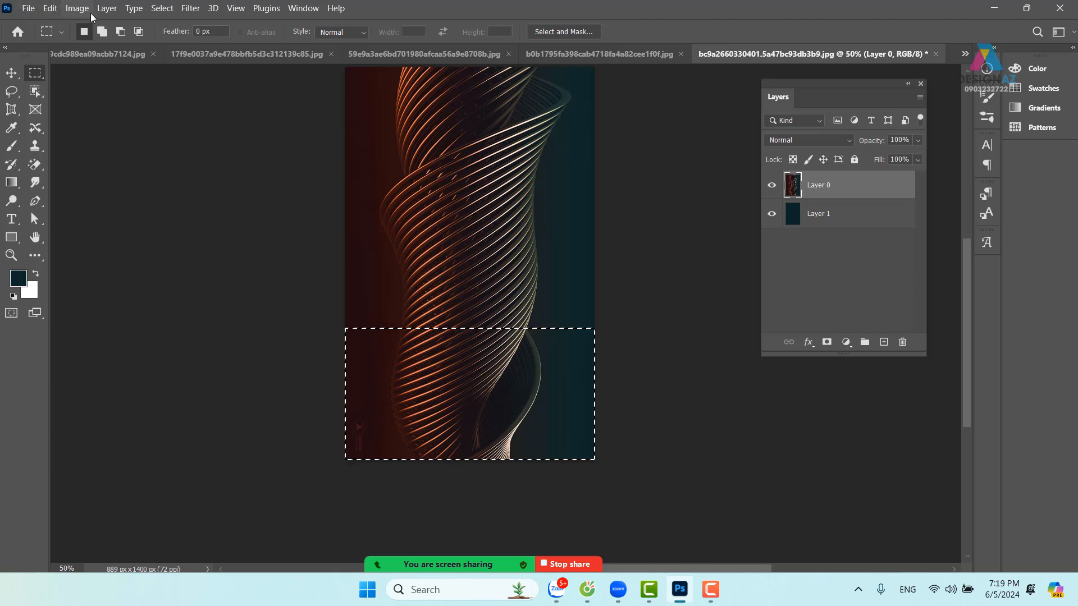
Step: Feather the selection by 300 pixels, delete the selected lower part of Layer 0, and clear the selection
click(165, 11)
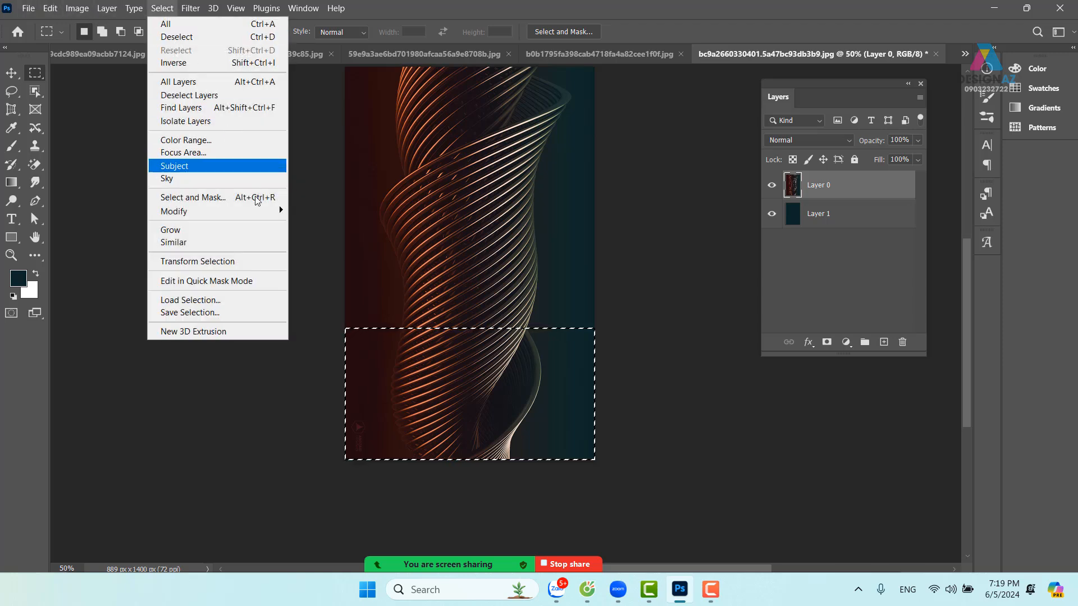
mouse_move(225, 211)
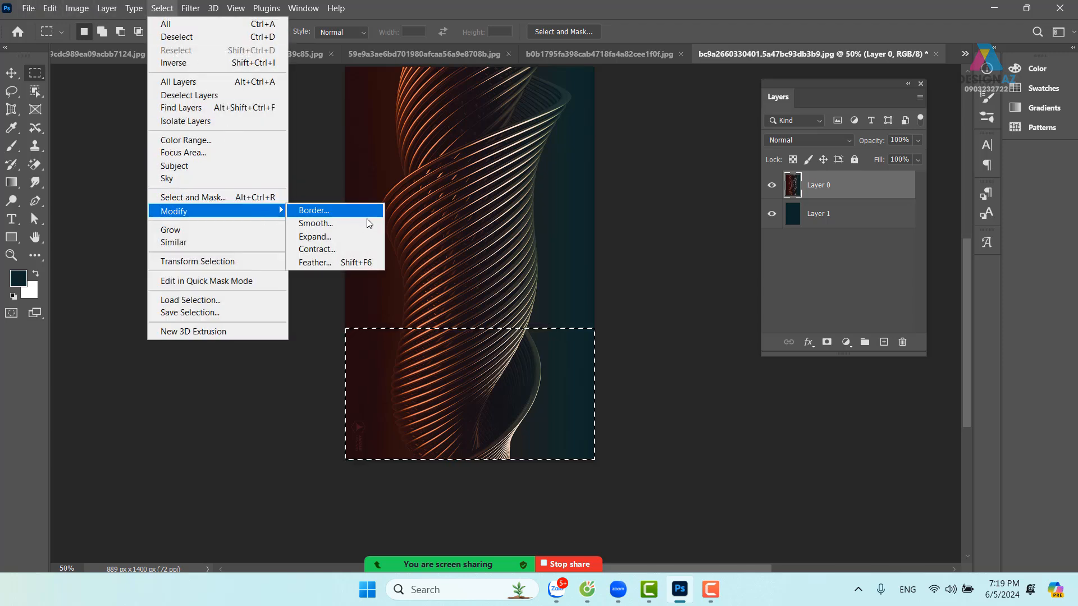
click(377, 271)
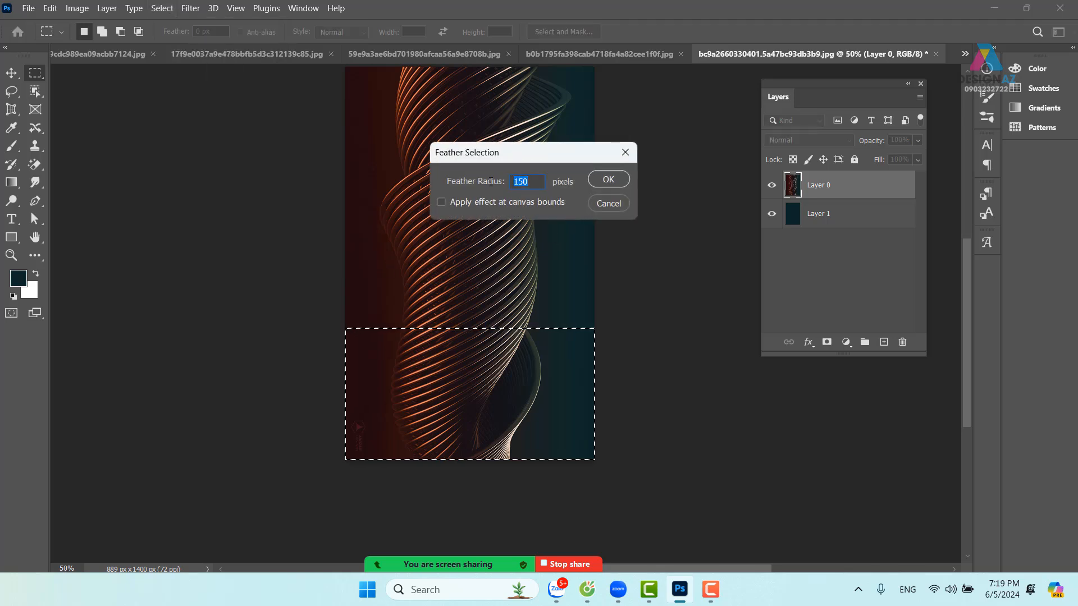
text(300)
key(Return)
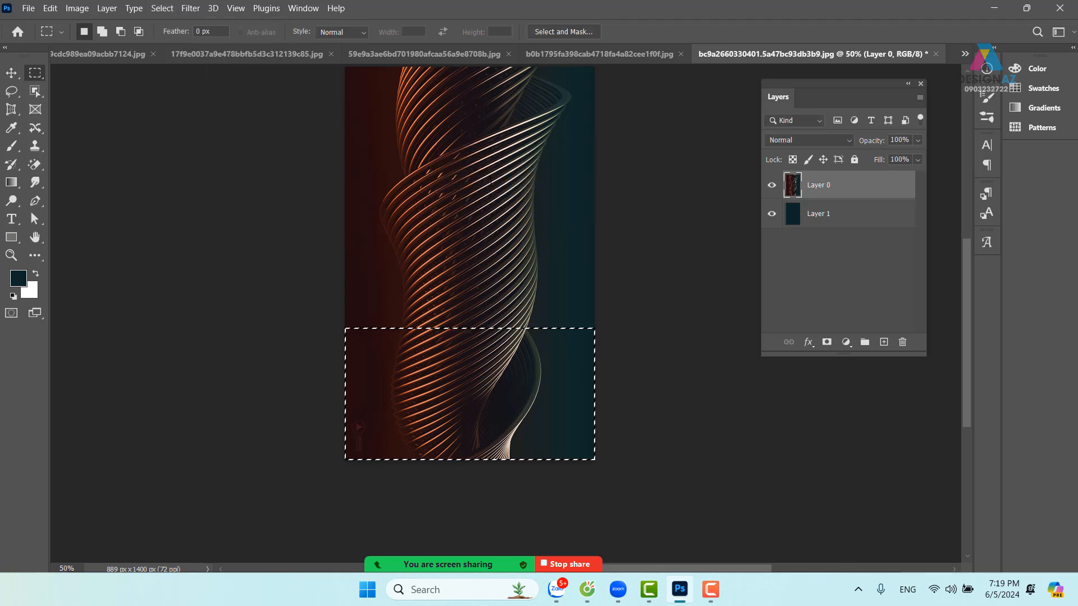
key(Delete)
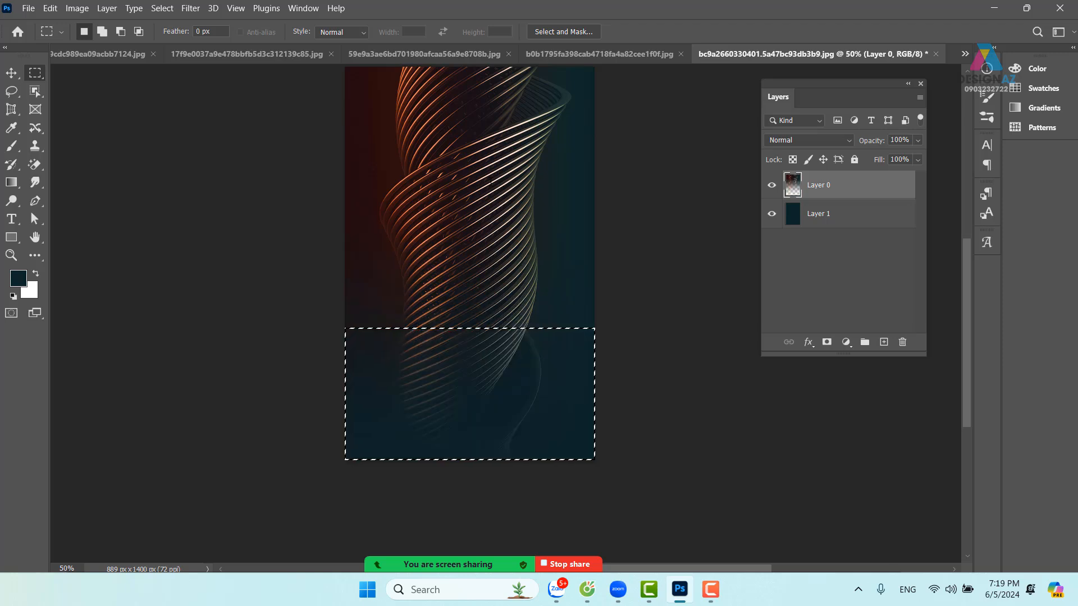
key(v)
key(ctrl+d)
mouse_move(495, 229)
mouse_down()
mouse_move(513, 243)
mouse_move(481, 274)
mouse_move(483, 246)
mouse_up()
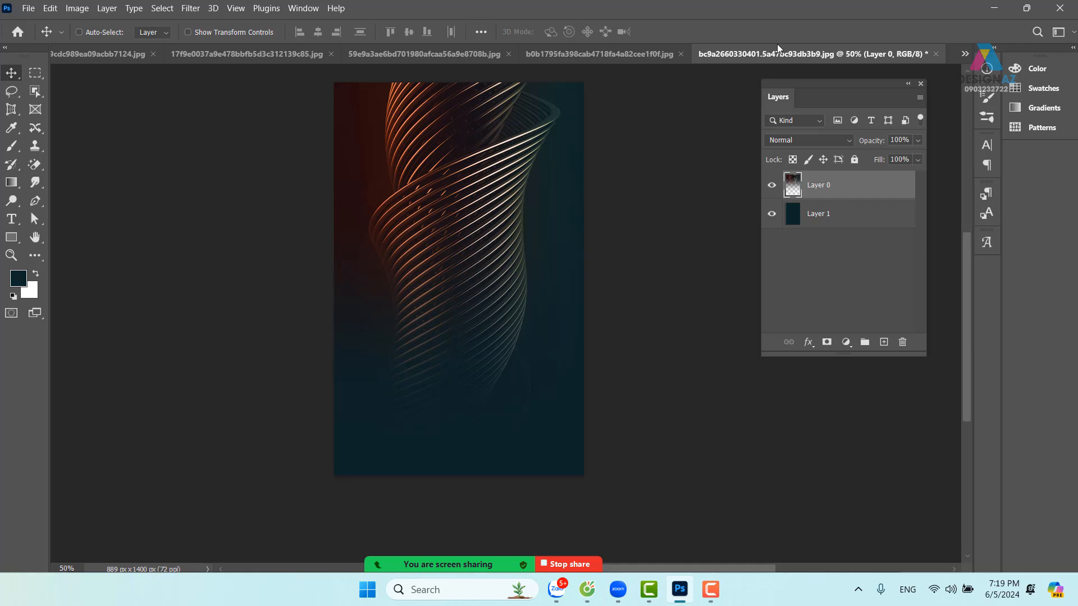
Step: Copy the cut-out LUX bottle from the gold product image into the wave document and place it in front of the waves, near the canvas centre
click(645, 50)
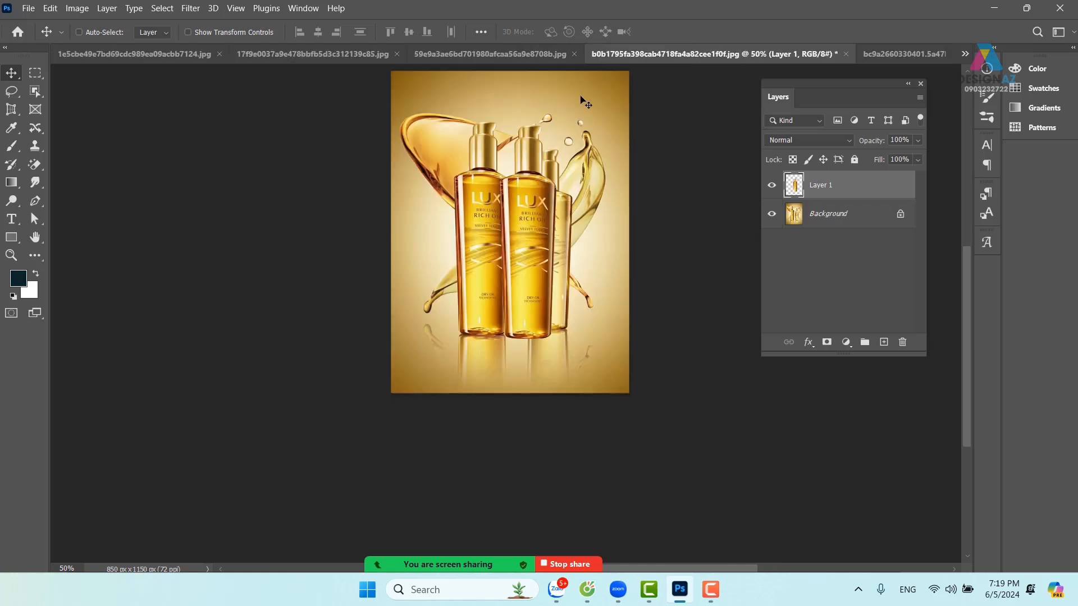
drag(515, 237, 585, 200)
drag(487, 270, 449, 330)
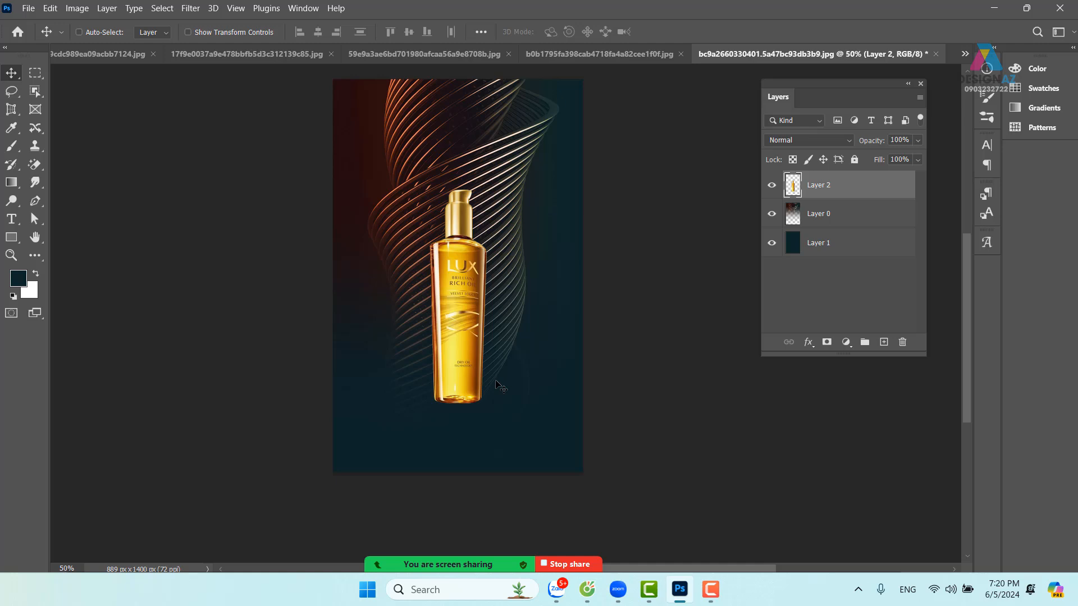
mouse_move(233, 537)
Step: Add a new layer directly above Layer 0 and fill it with the amber colour sampled from the bottle
click(891, 223)
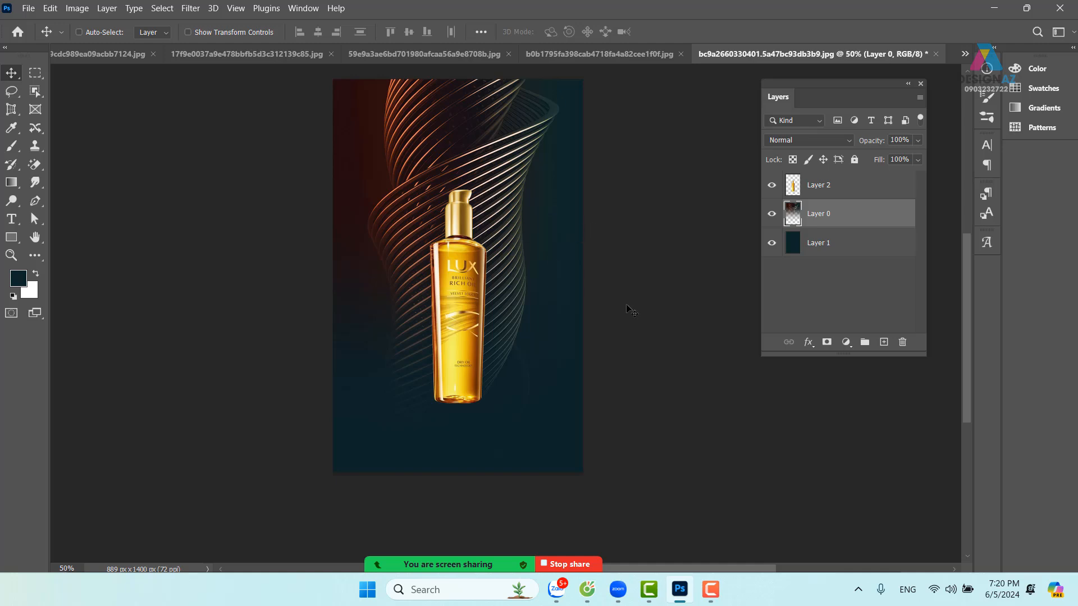
click(883, 342)
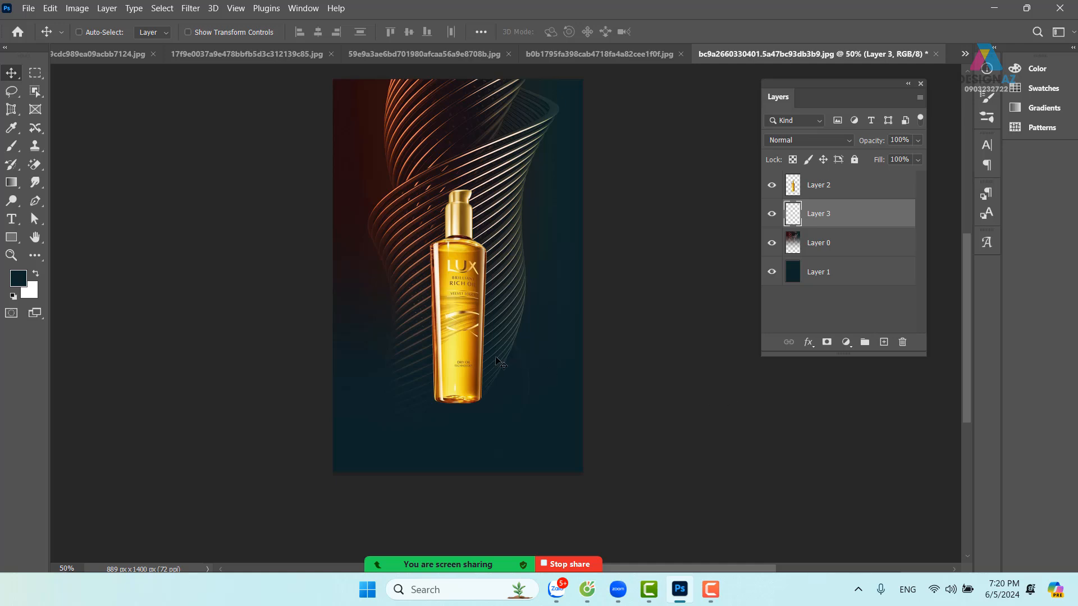
key(i)
click(448, 263)
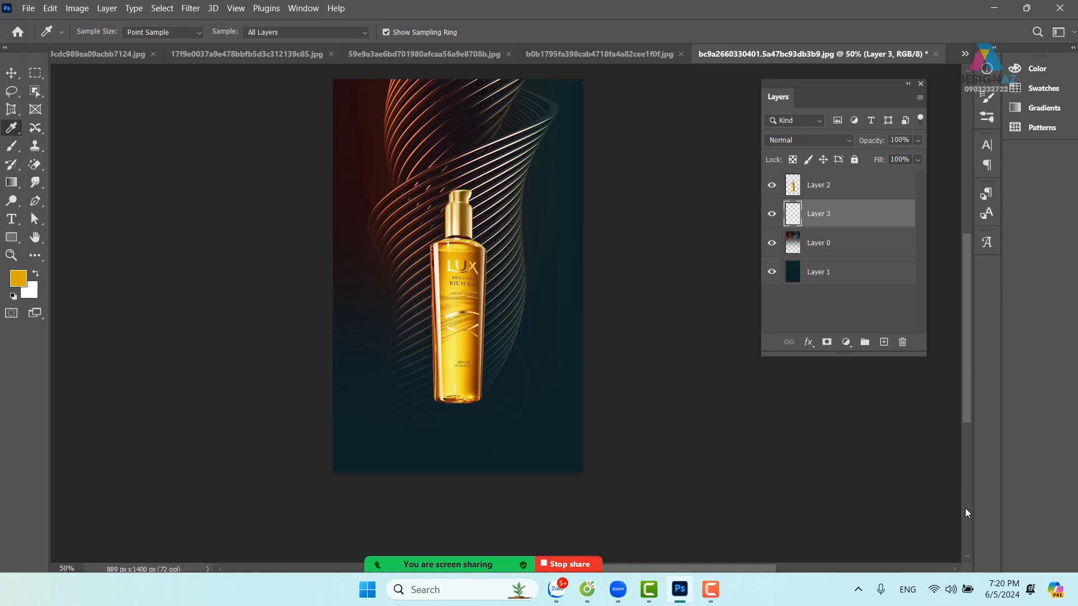
key(alt+BackSpace)
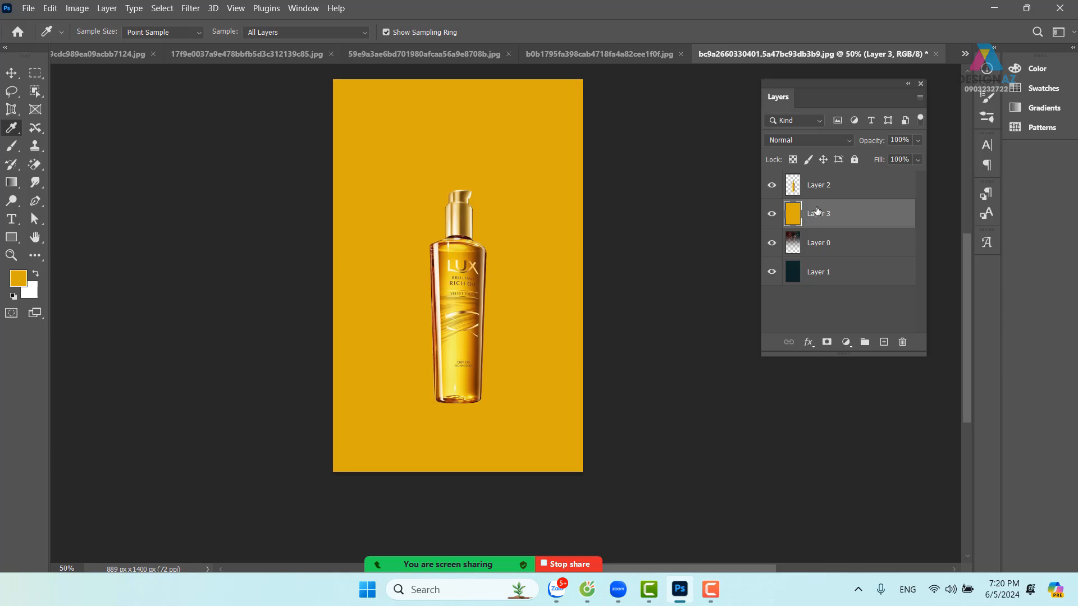
Step: Set the amber fill layer's blend mode to Color so it tints the wave background
click(818, 141)
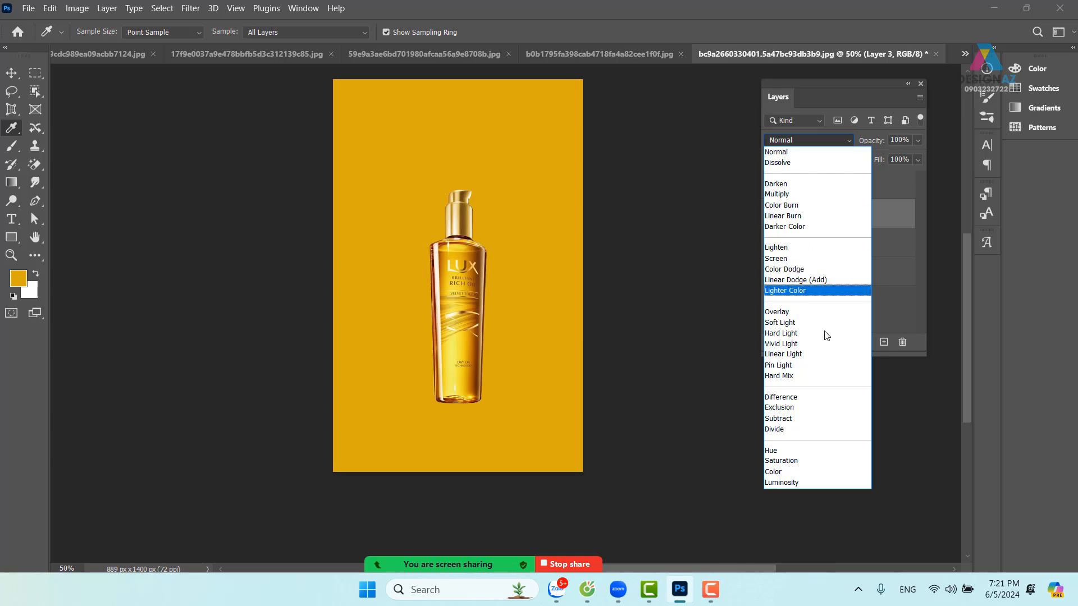
click(822, 478)
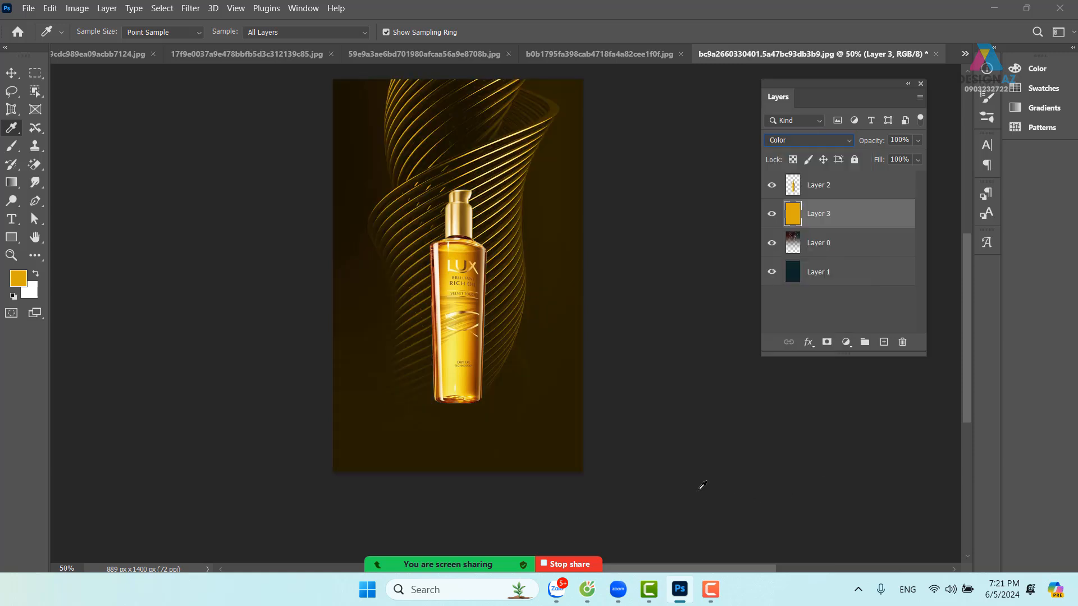
drag(534, 235, 541, 258)
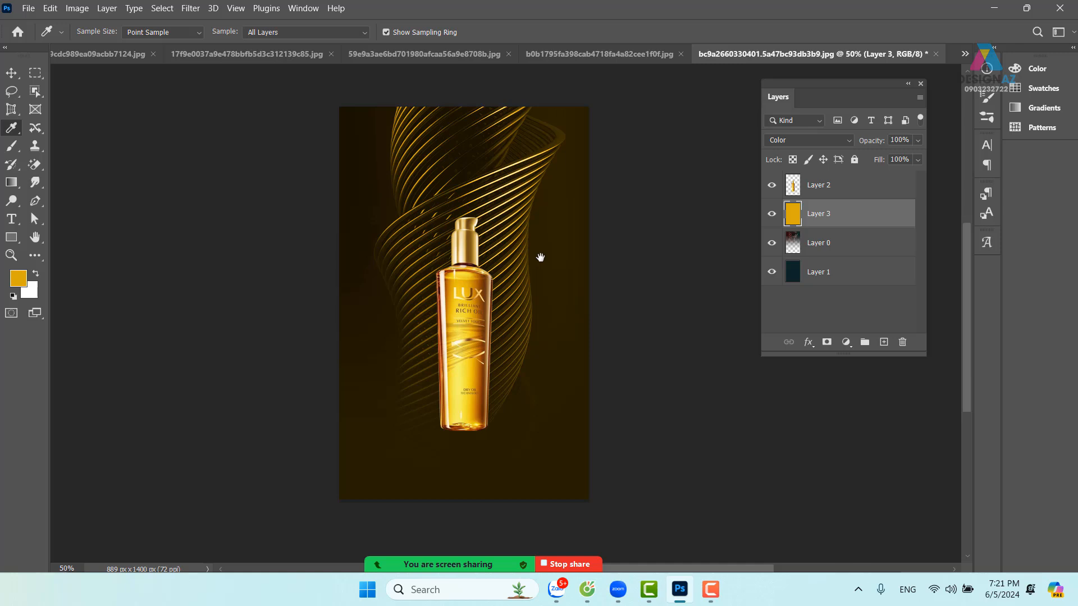
Step: Hide and show amber Layer 3 to compare the background with and without the colour tint
click(11, 74)
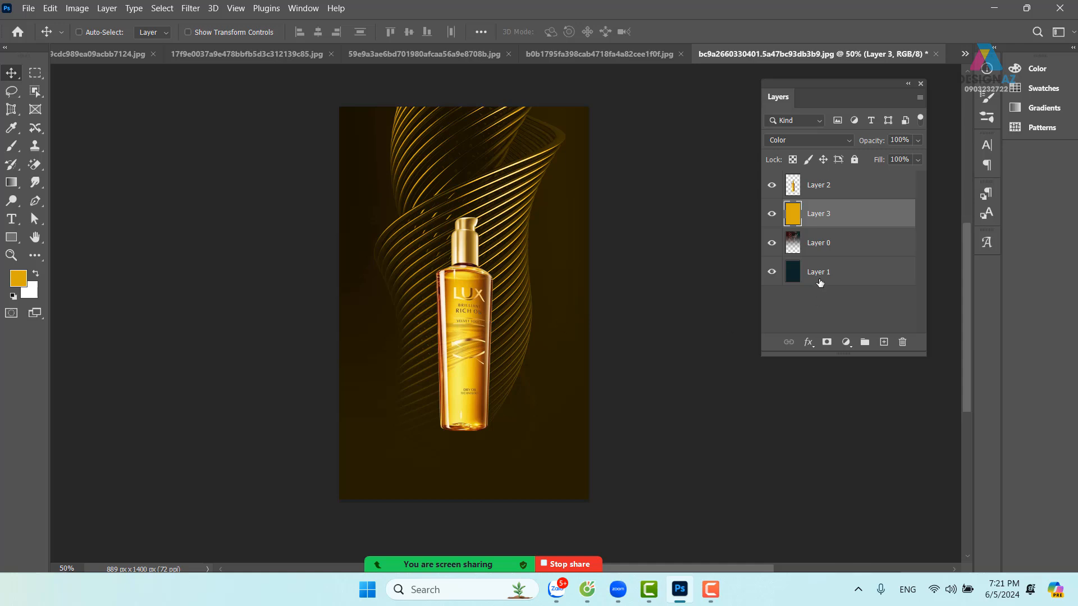
click(772, 213)
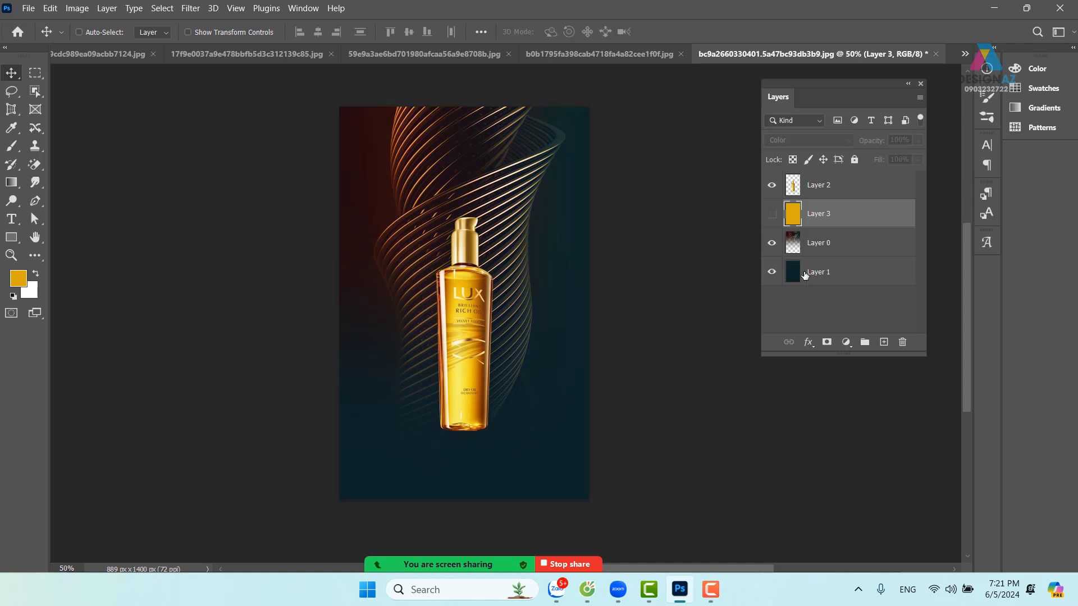
click(839, 275)
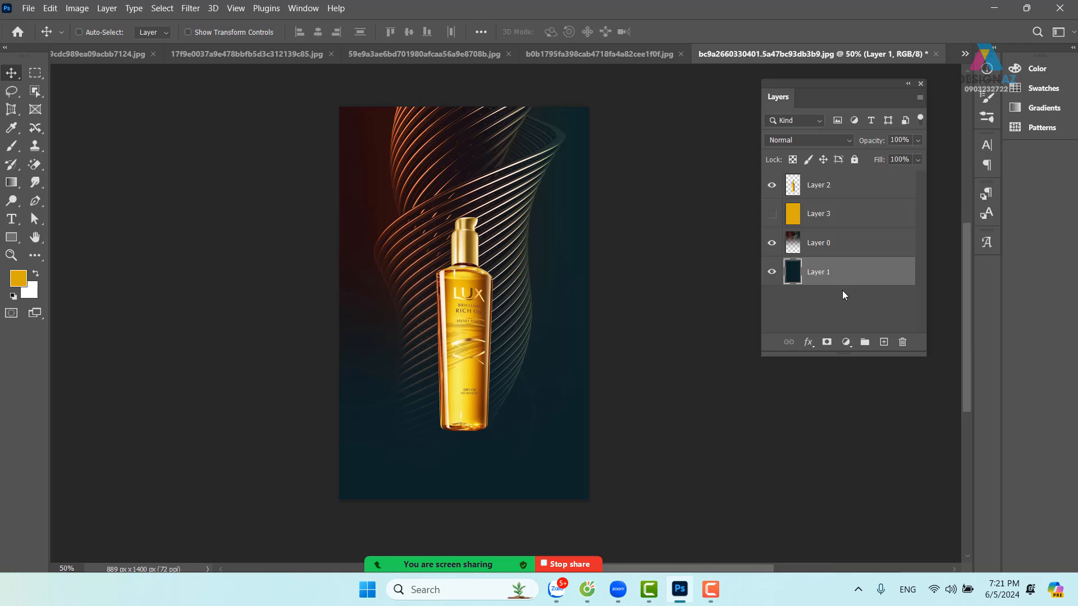
click(834, 217)
click(772, 214)
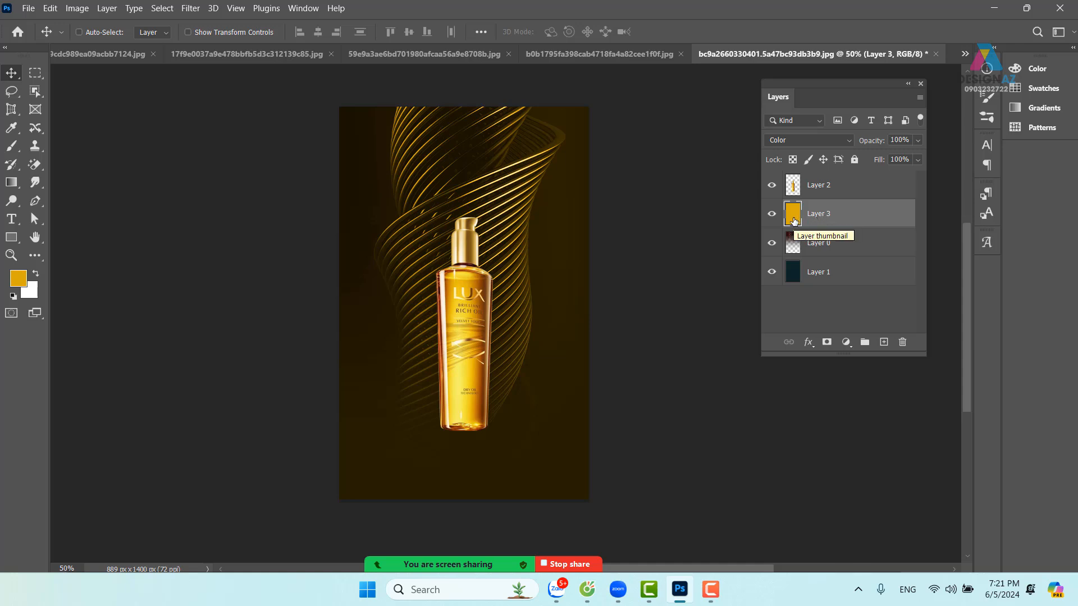
Step: Set the Pen tool to Shape mode with a black-to-white linear gradient fill
key(p)
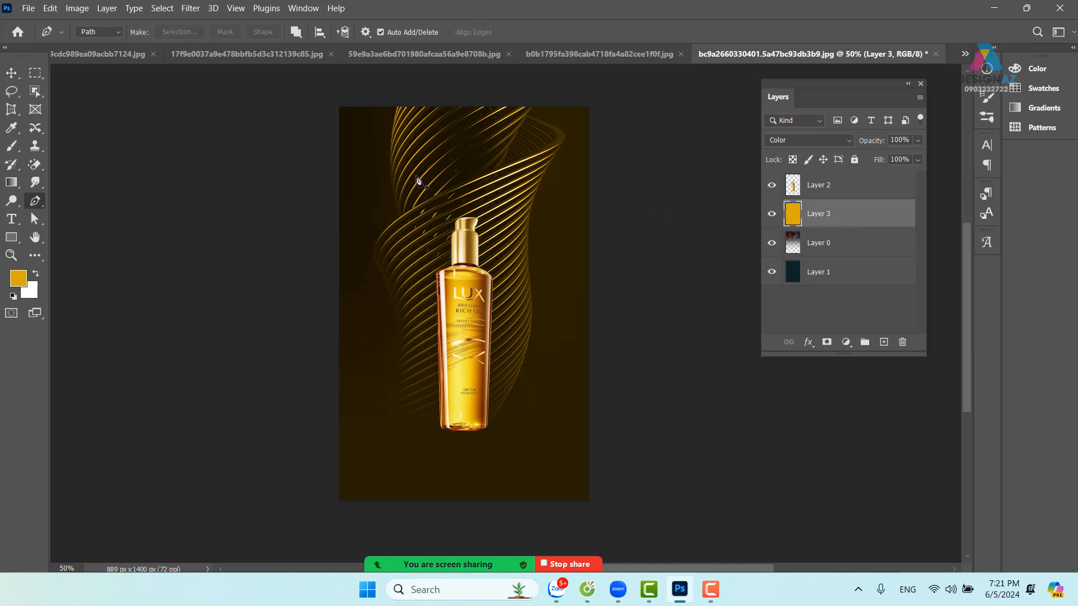
click(119, 32)
click(96, 41)
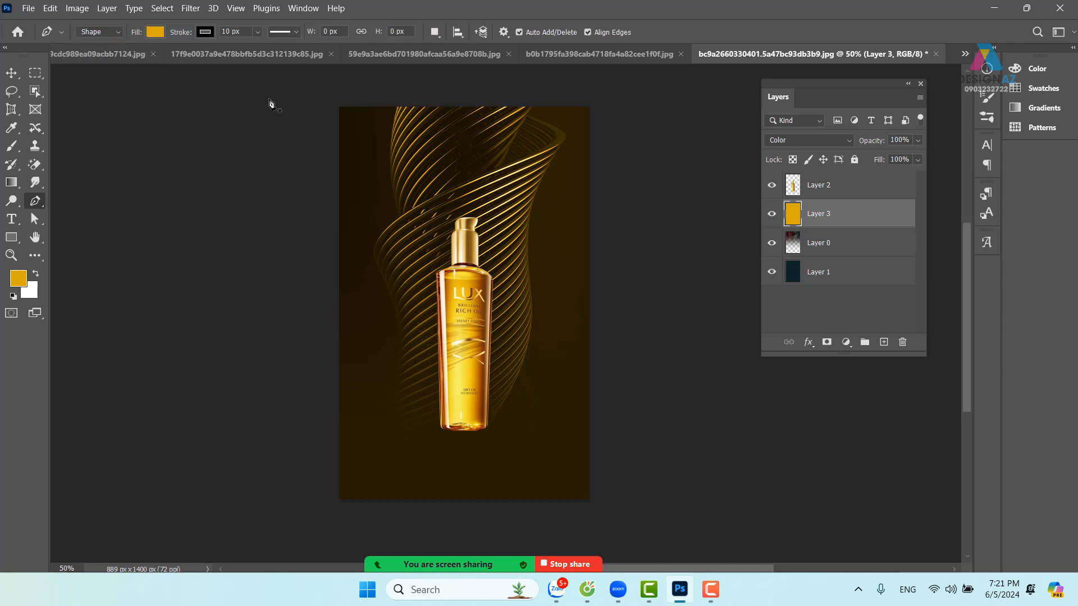
click(161, 34)
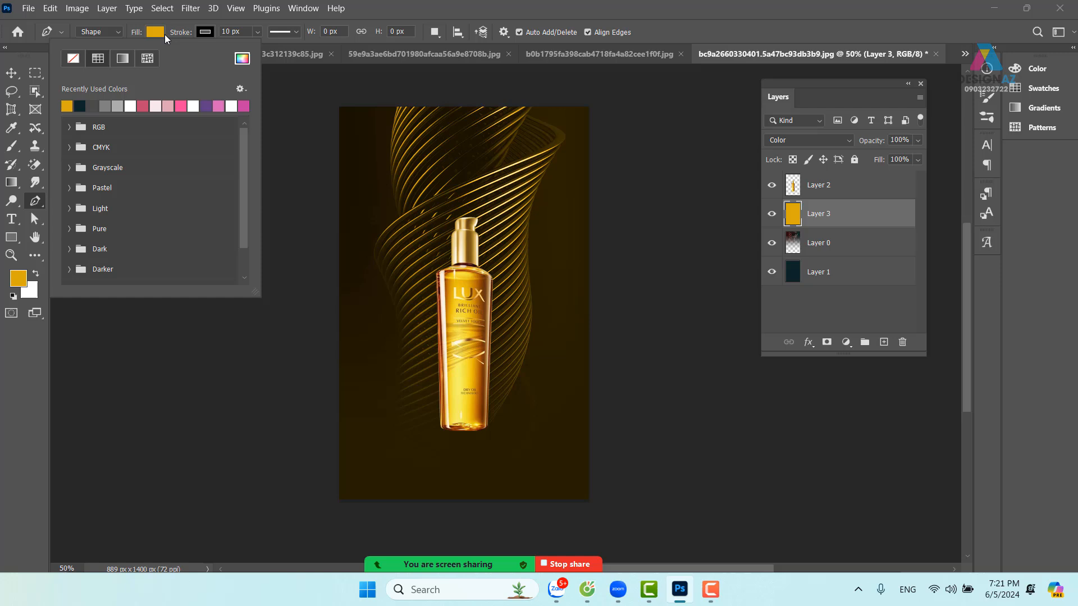
click(123, 59)
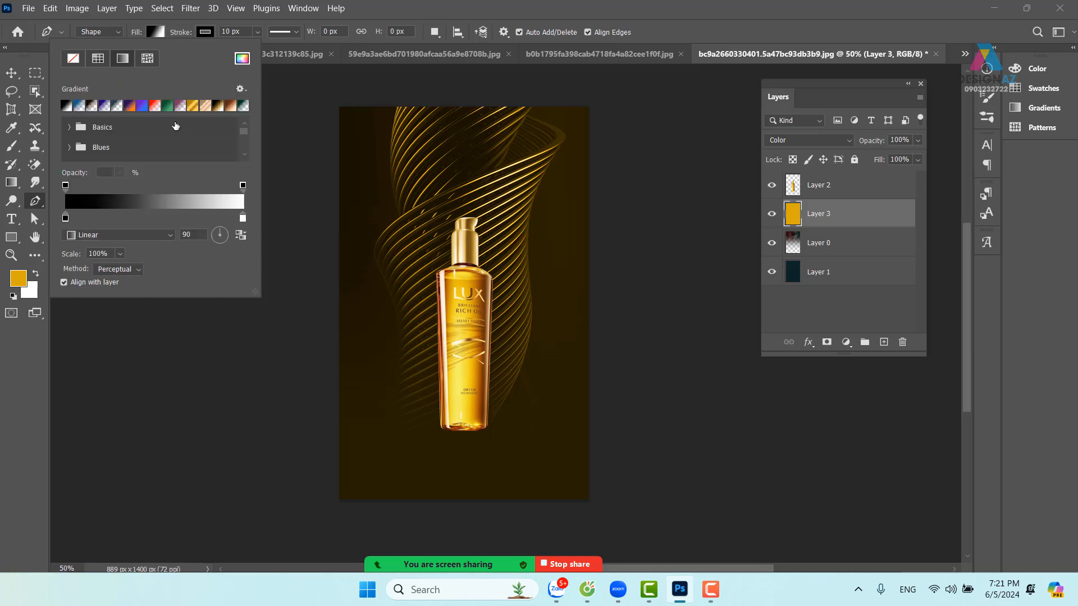
Step: Draw a closed four-point gradient shape that extends slightly beyond all four edges of the canvas
click(317, 97)
click(616, 91)
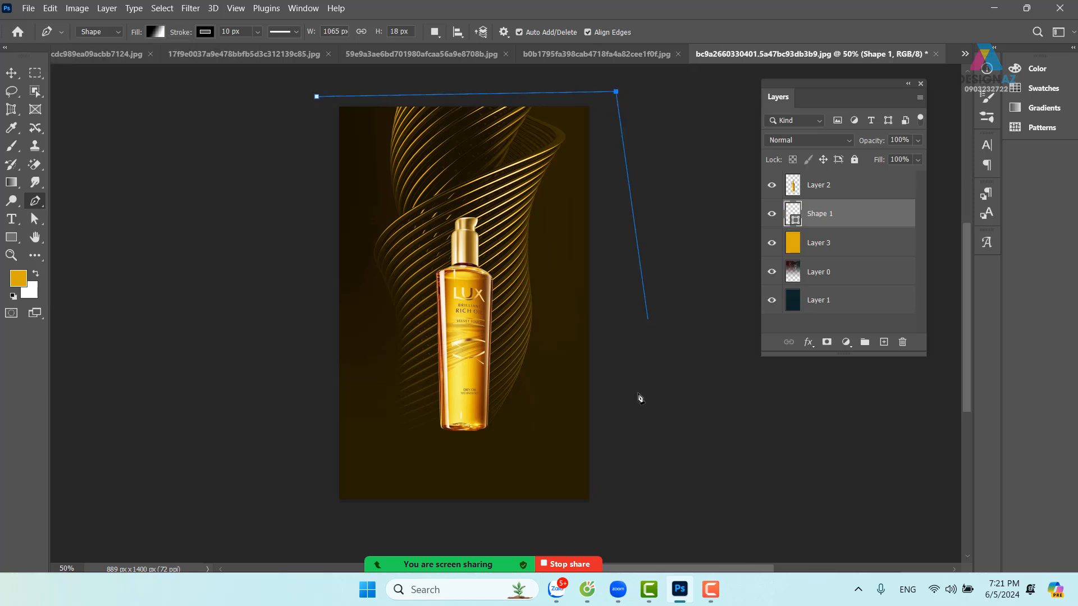
click(607, 509)
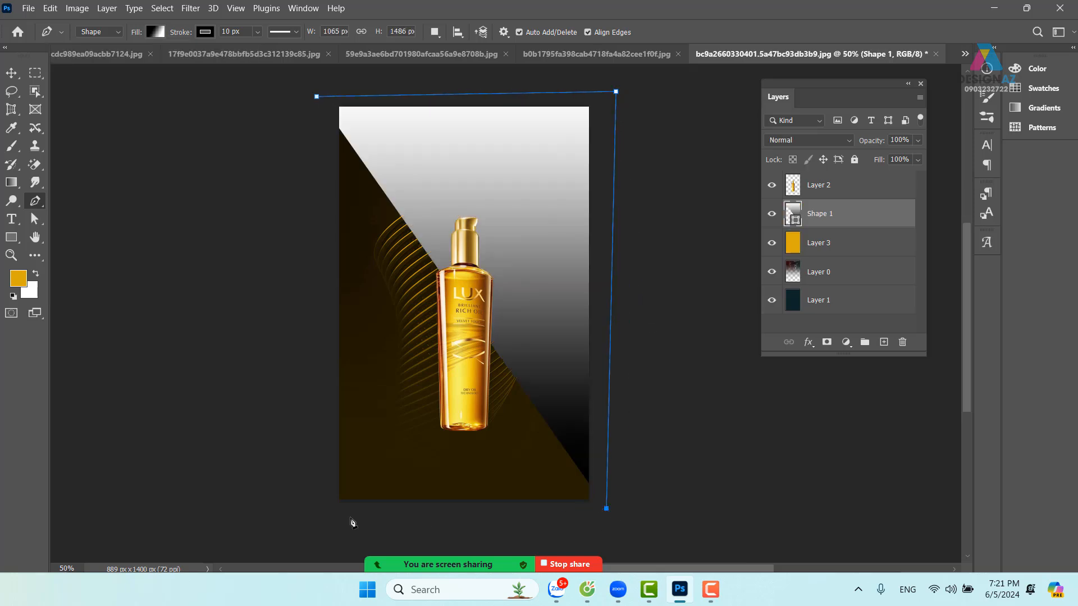
click(310, 519)
click(316, 96)
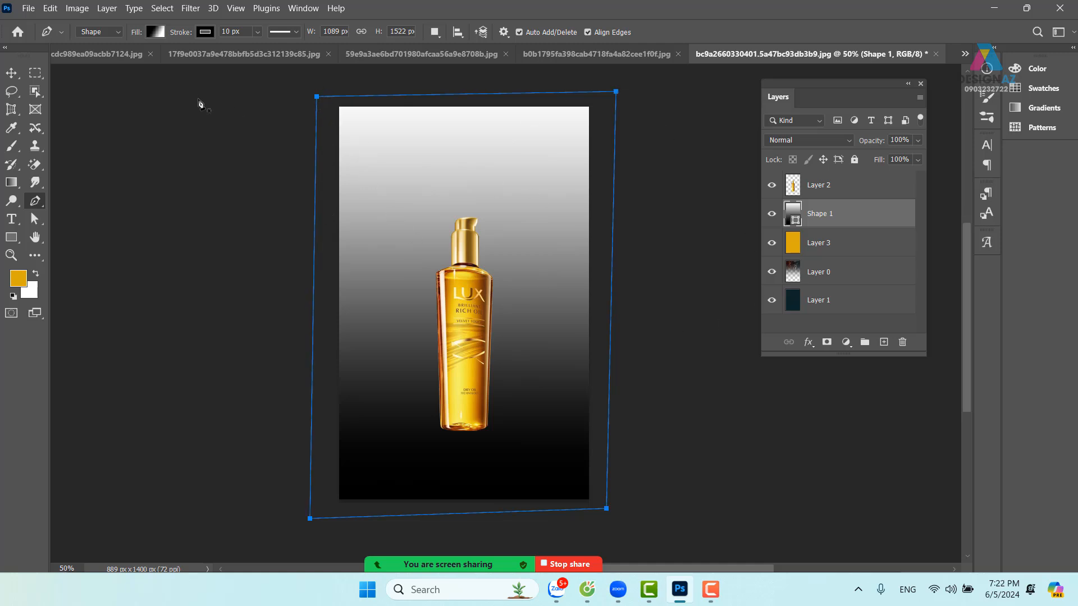
Step: Recolour the white stop of the shape's gradient with the yellow #edd326 sampled from the bottle
click(154, 32)
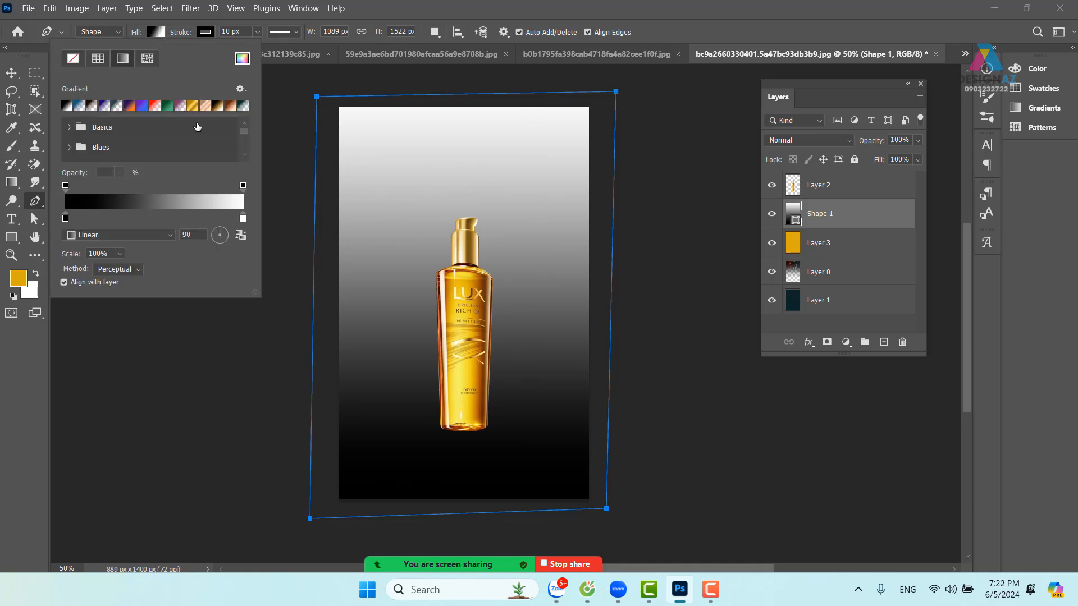
double_click(242, 218)
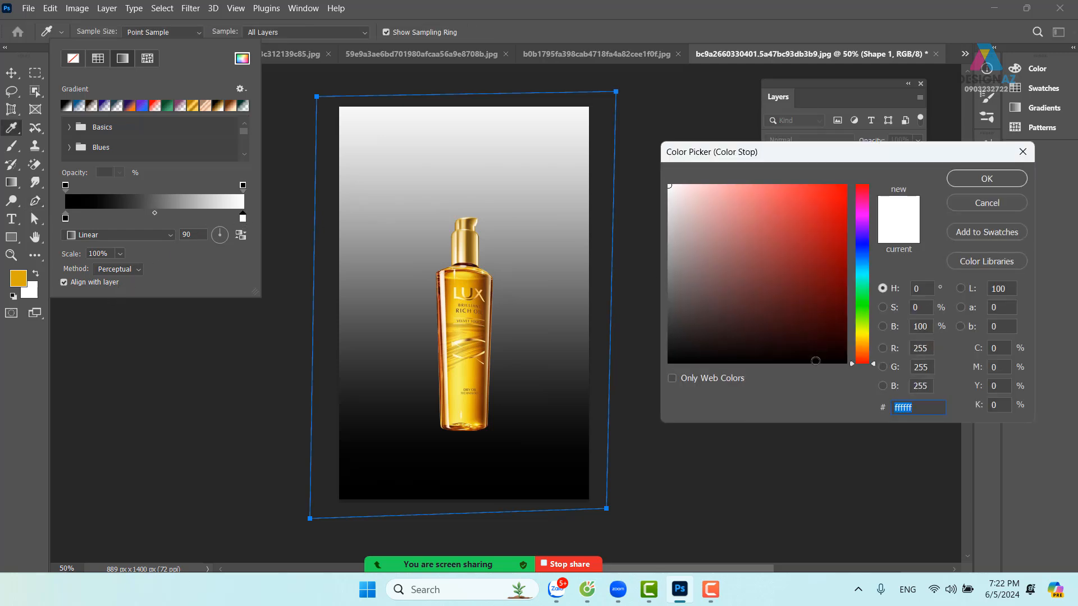
click(469, 273)
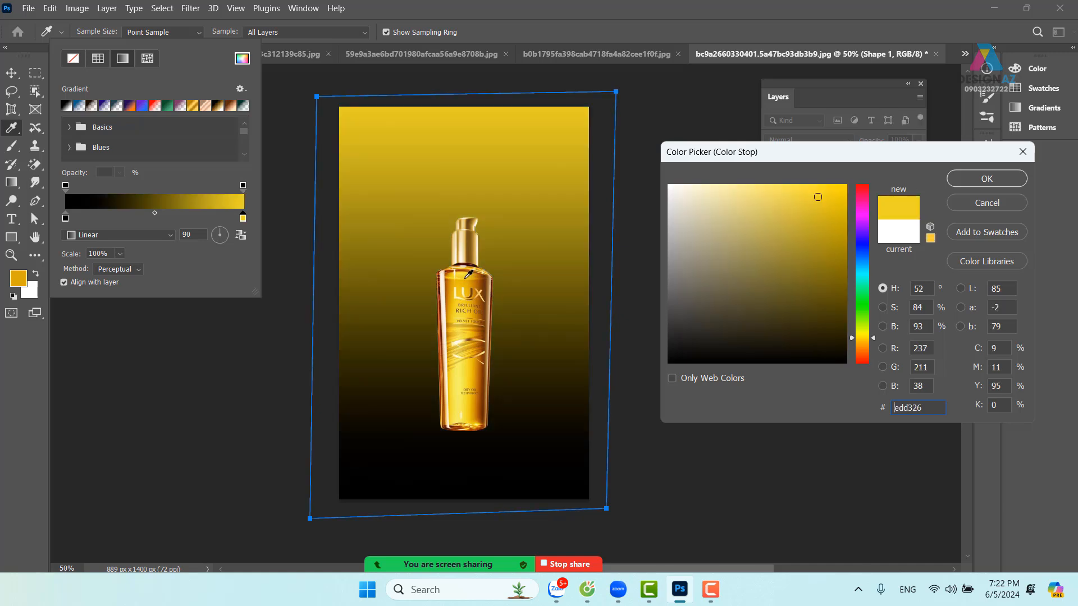
click(986, 177)
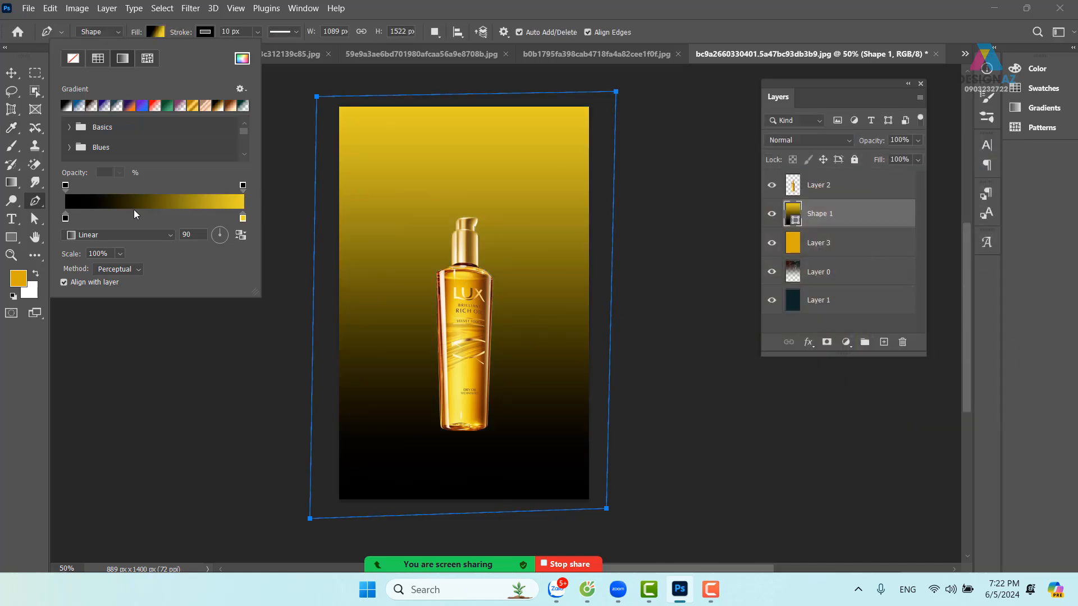
Step: Set the gradient's black stop to orange #db6700 and add a white colour stop near the middle
double_click(66, 217)
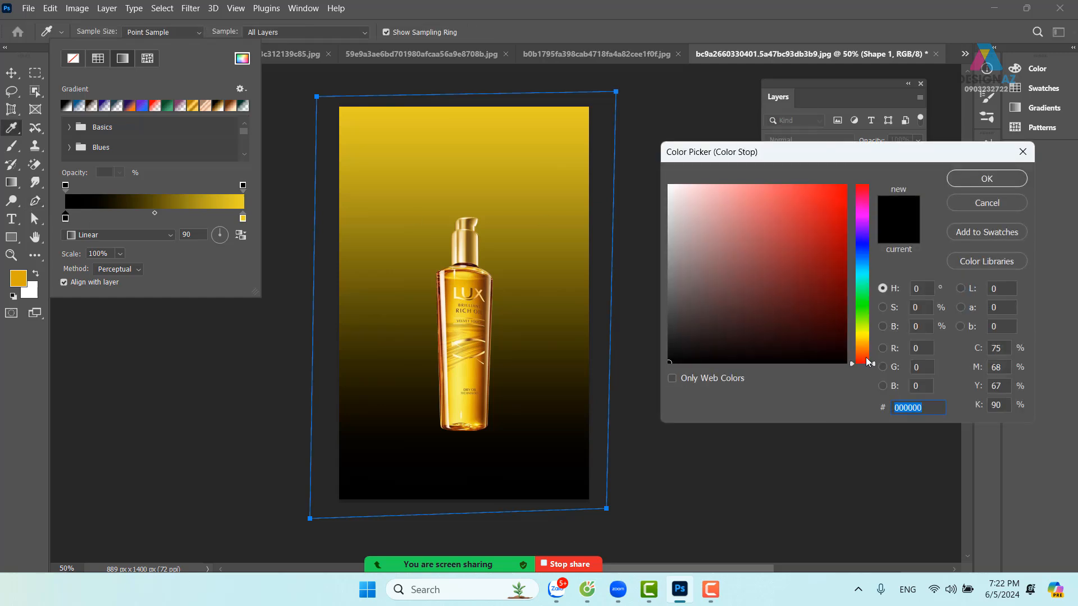
drag(868, 362, 869, 349)
mouse_move(834, 210)
mouse_down()
mouse_move(861, 169)
mouse_move(851, 221)
mouse_move(845, 212)
mouse_move(856, 214)
mouse_up()
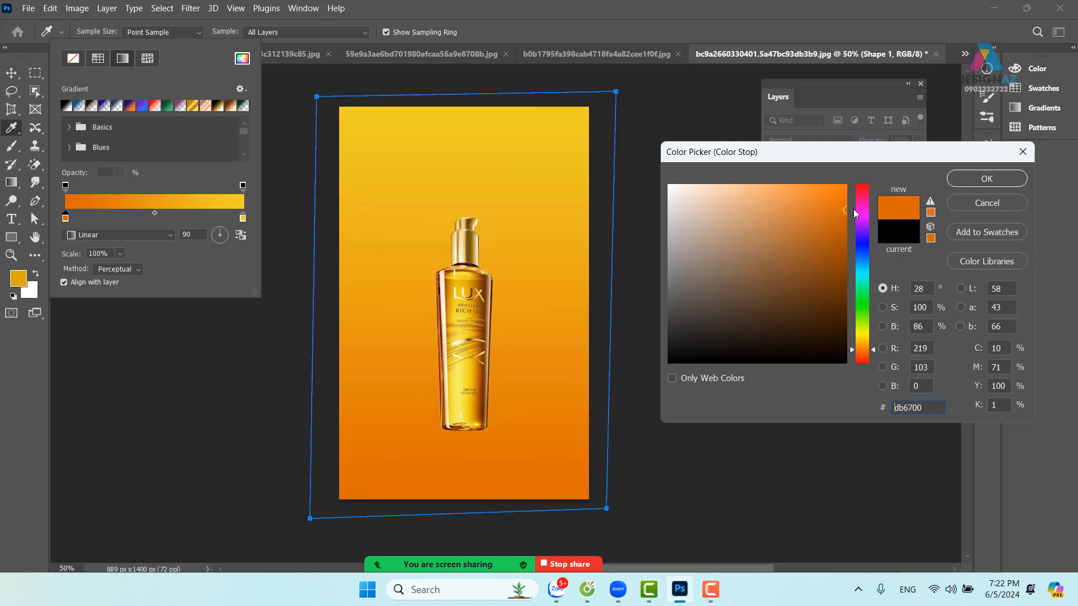
click(987, 179)
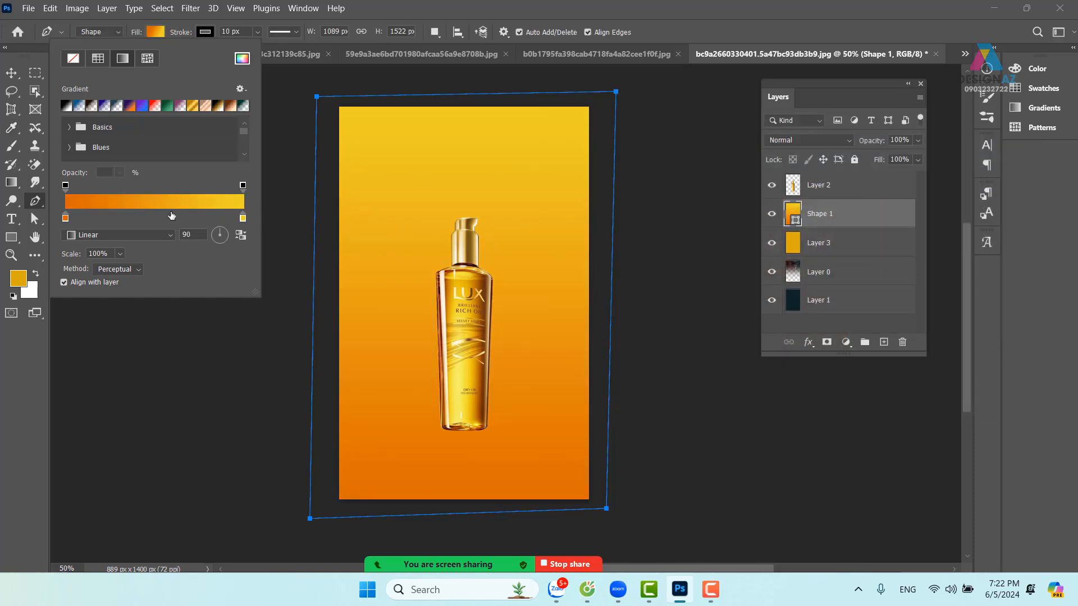
click(157, 217)
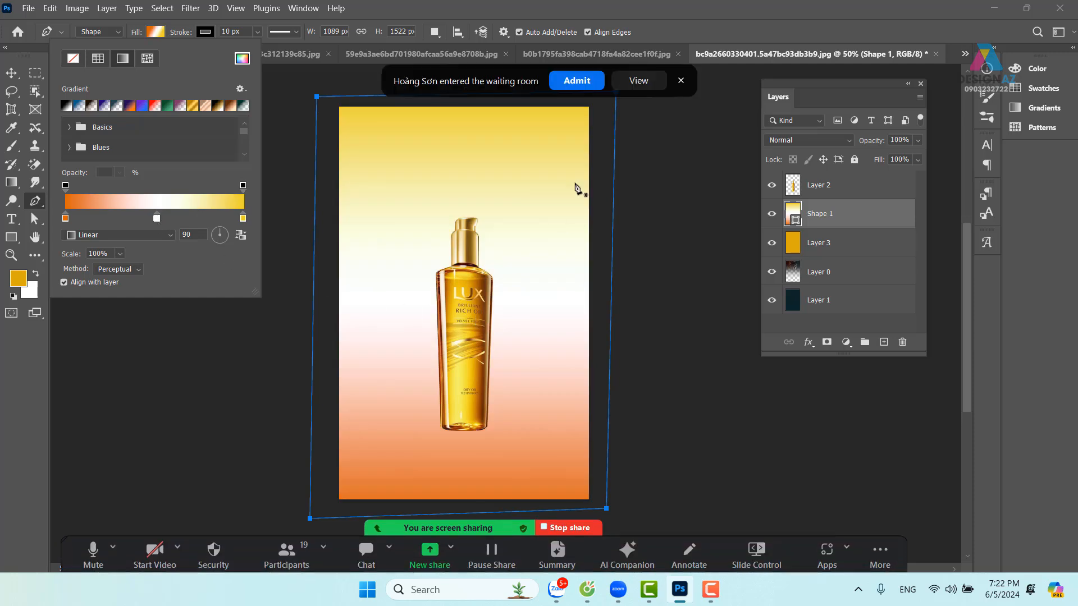
Step: Admit the waiting meeting participant and set Shape 1's blend mode to Color
click(582, 83)
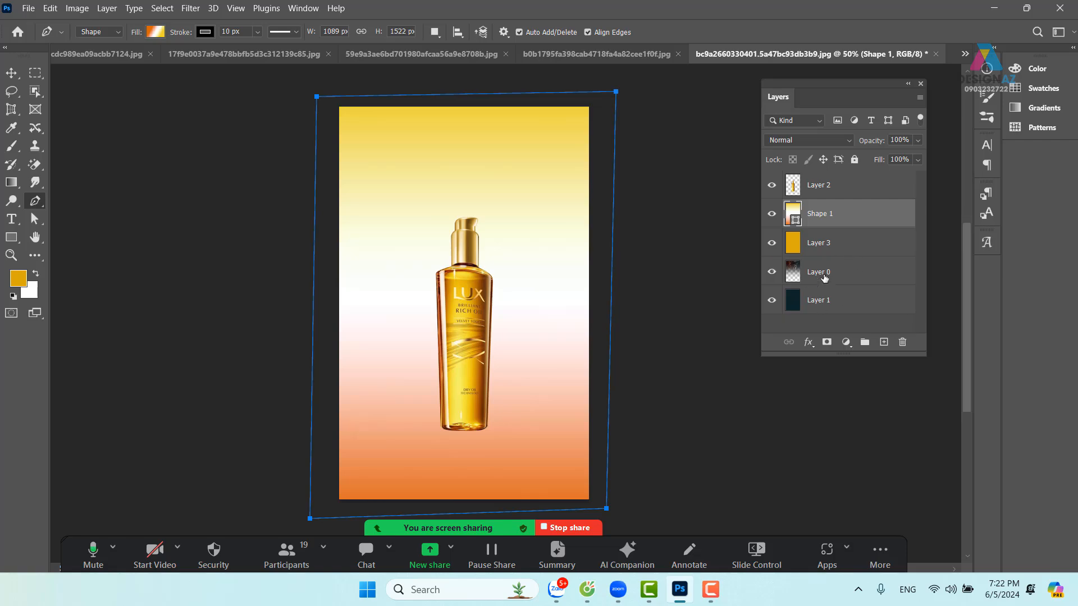
click(820, 140)
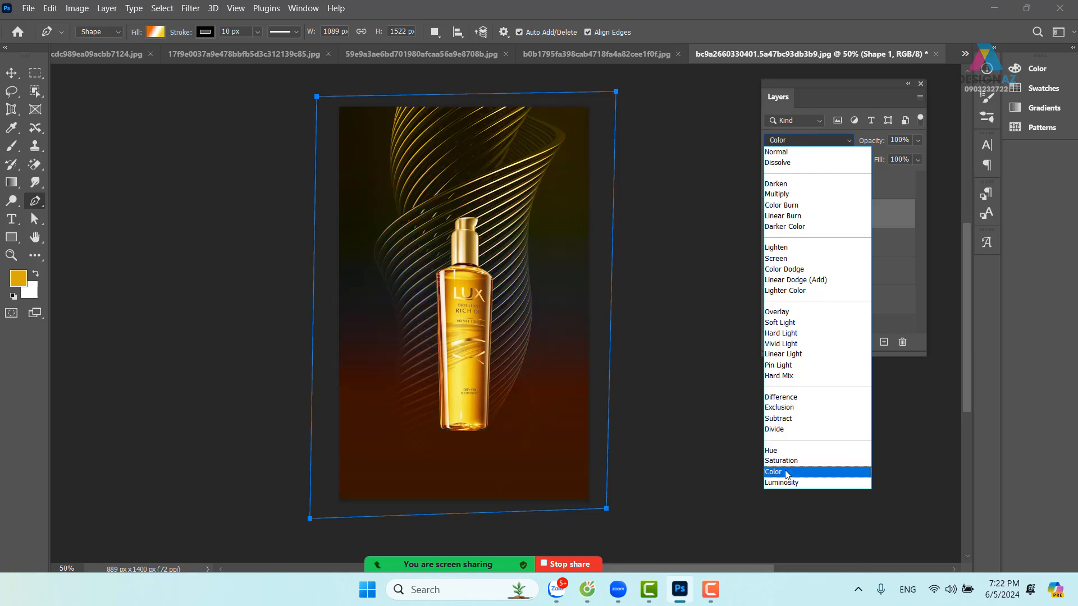
click(786, 472)
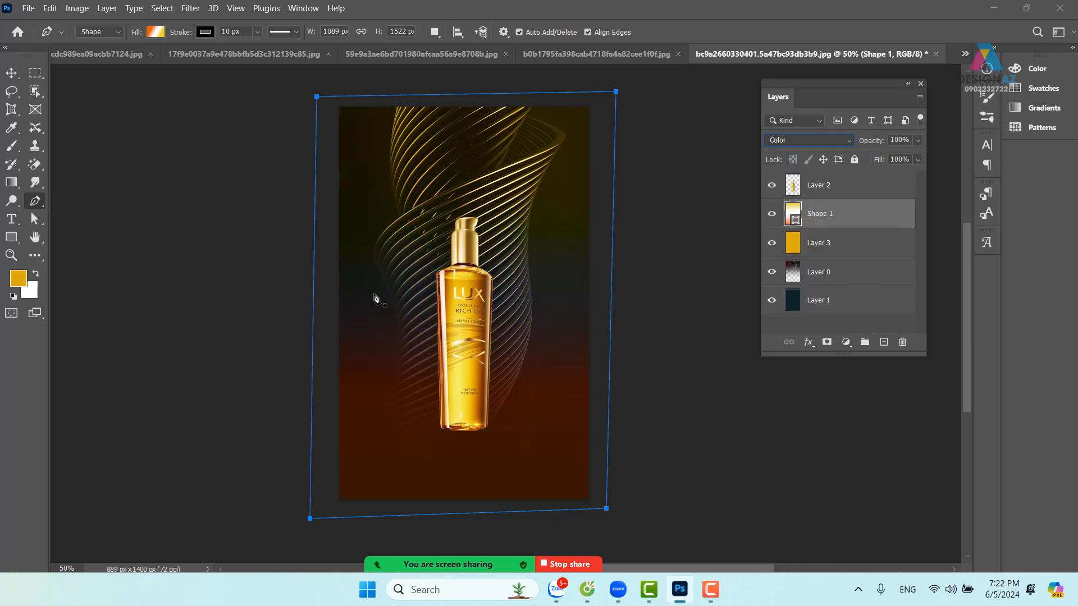
Step: Change the middle white stop of Shape 1's gradient to pale yellow #fffb9b
click(156, 32)
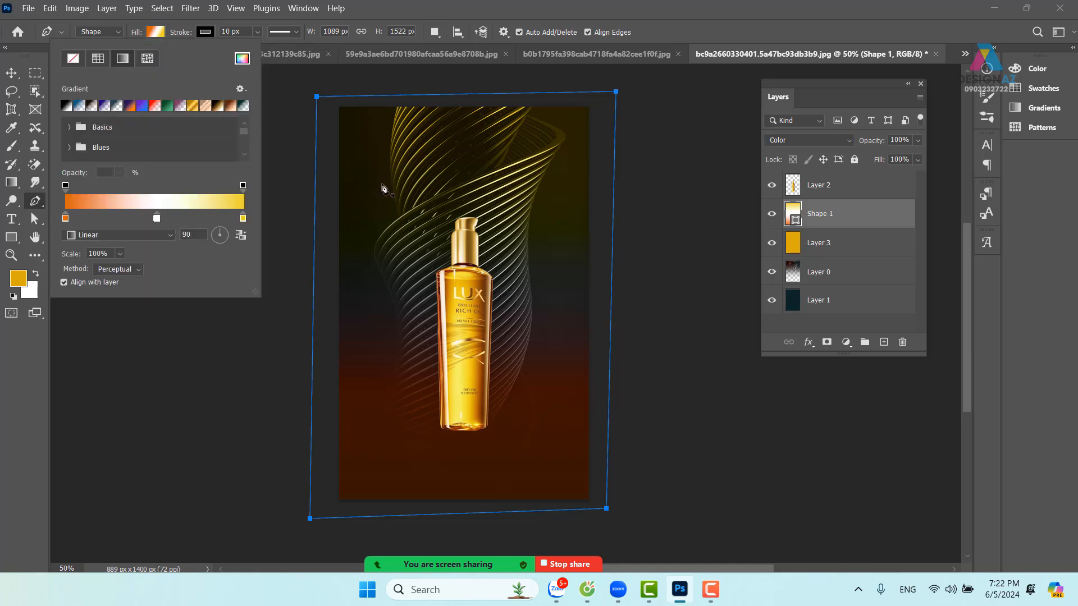
double_click(156, 218)
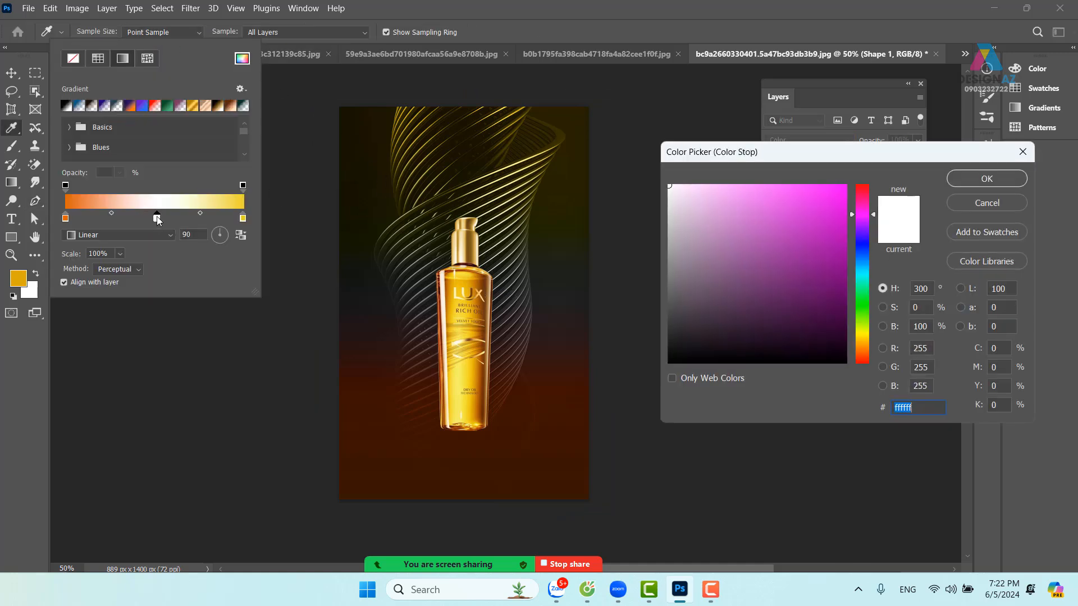
click(862, 335)
drag(762, 229, 739, 179)
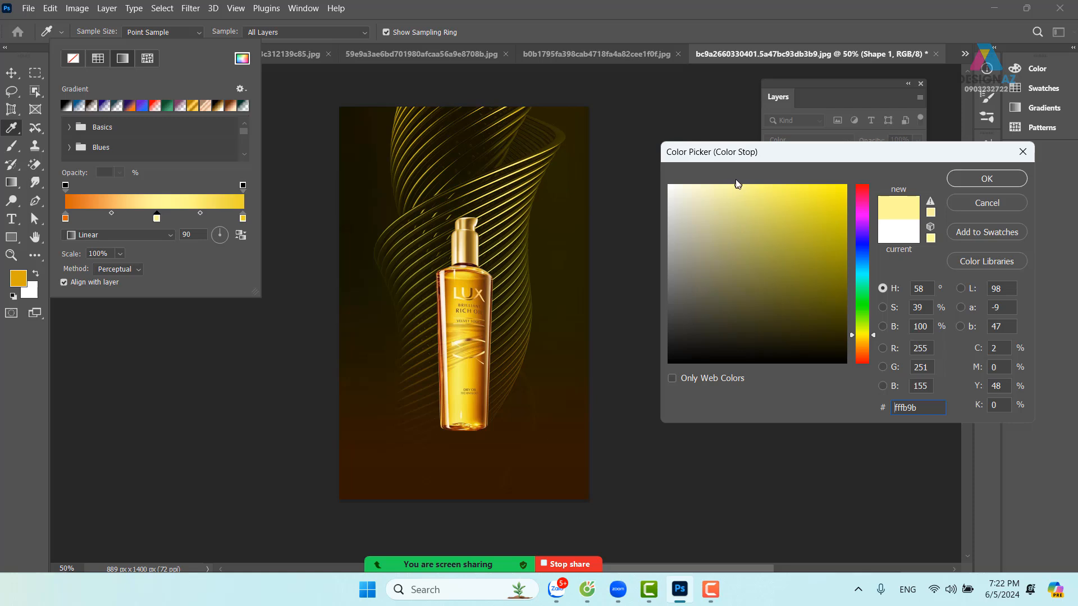
click(993, 178)
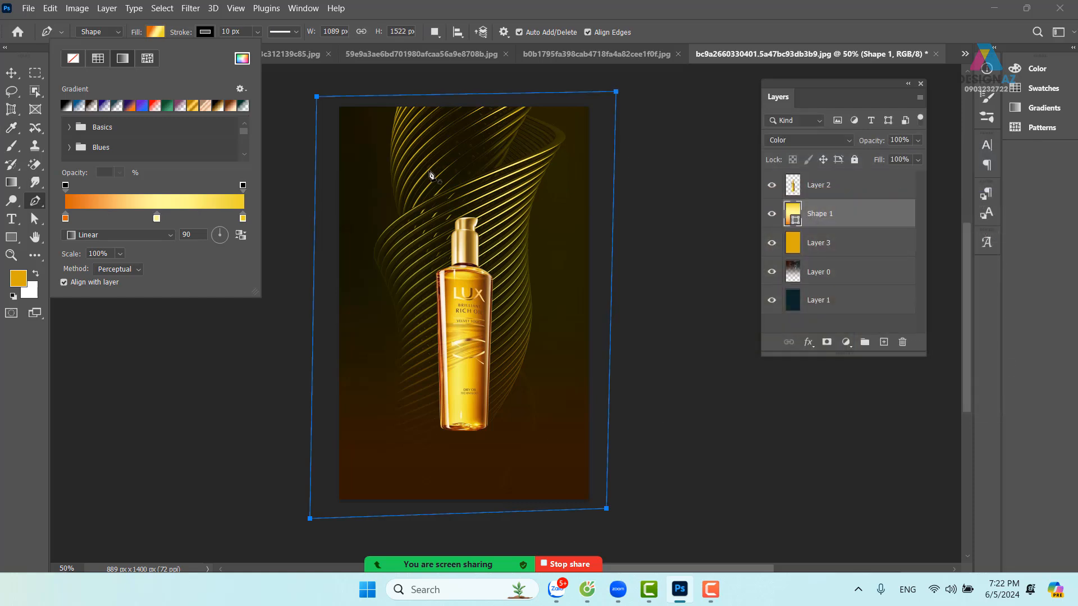
Step: Admit the waiting meeting participant, select Layer 0, and hide and show it to examine the wave background
click(15, 70)
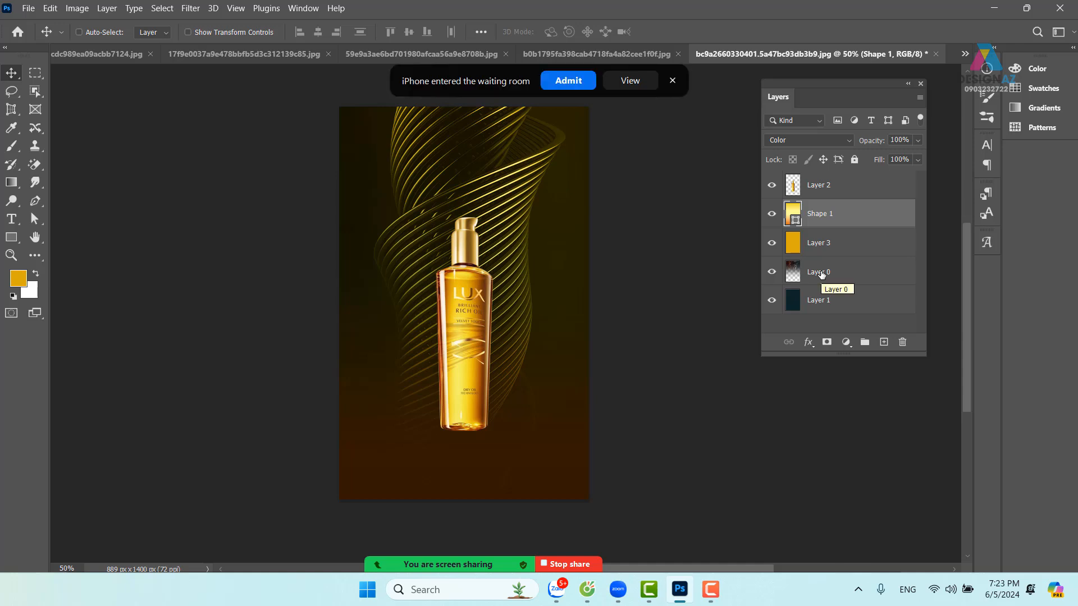
click(553, 82)
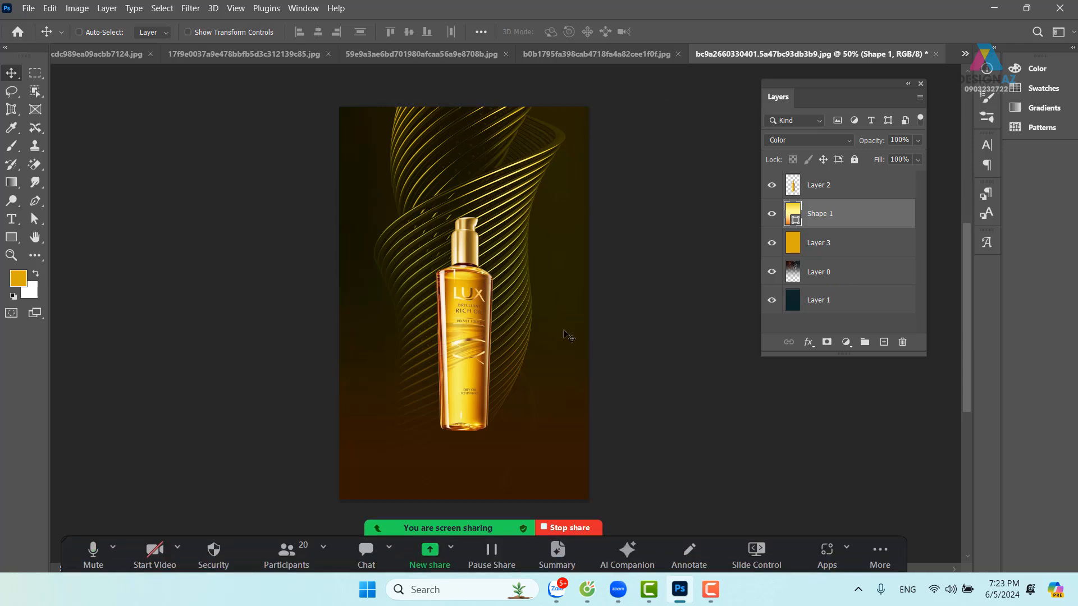
click(829, 272)
click(772, 271)
click(772, 272)
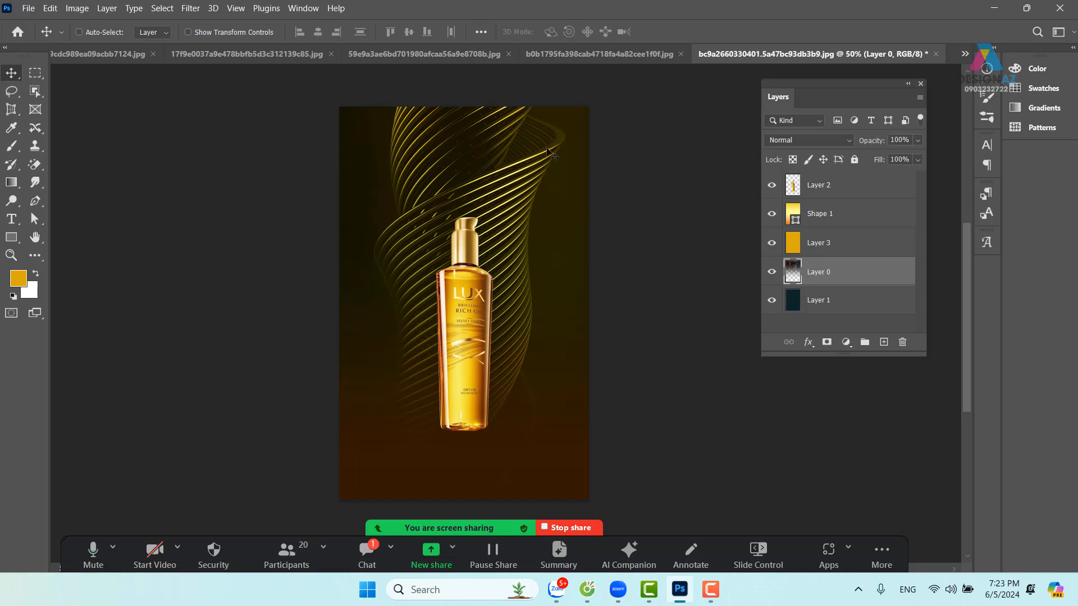
click(191, 9)
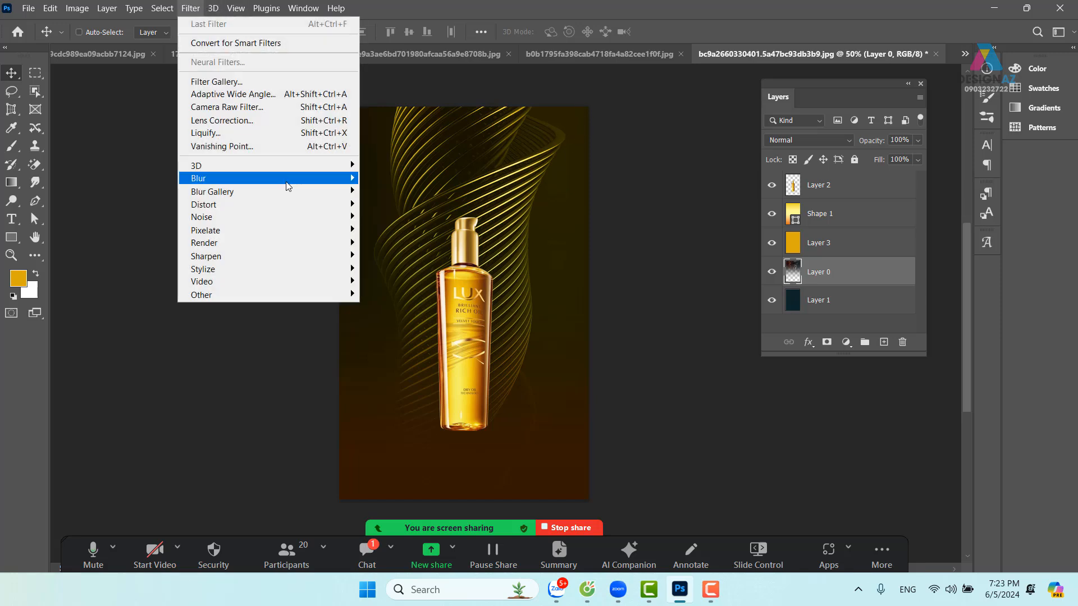
mouse_move(289, 195)
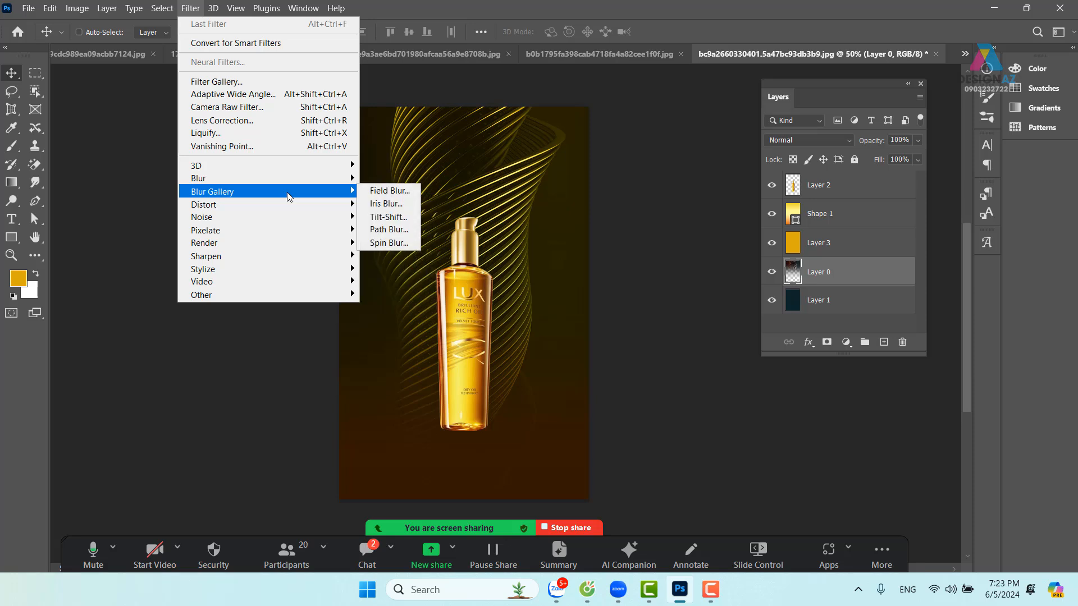
click(403, 205)
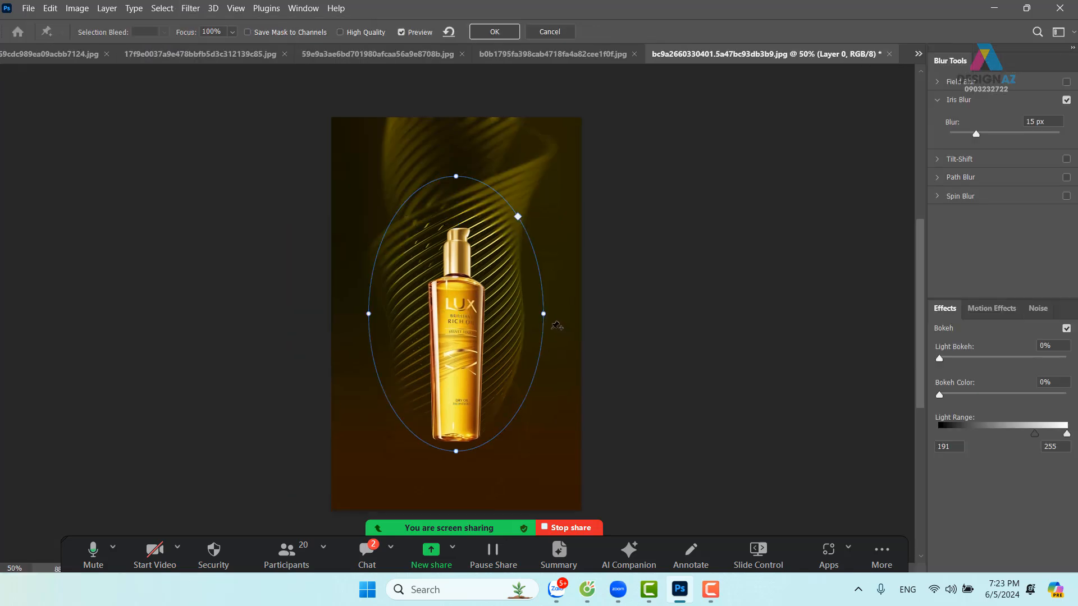
click(557, 35)
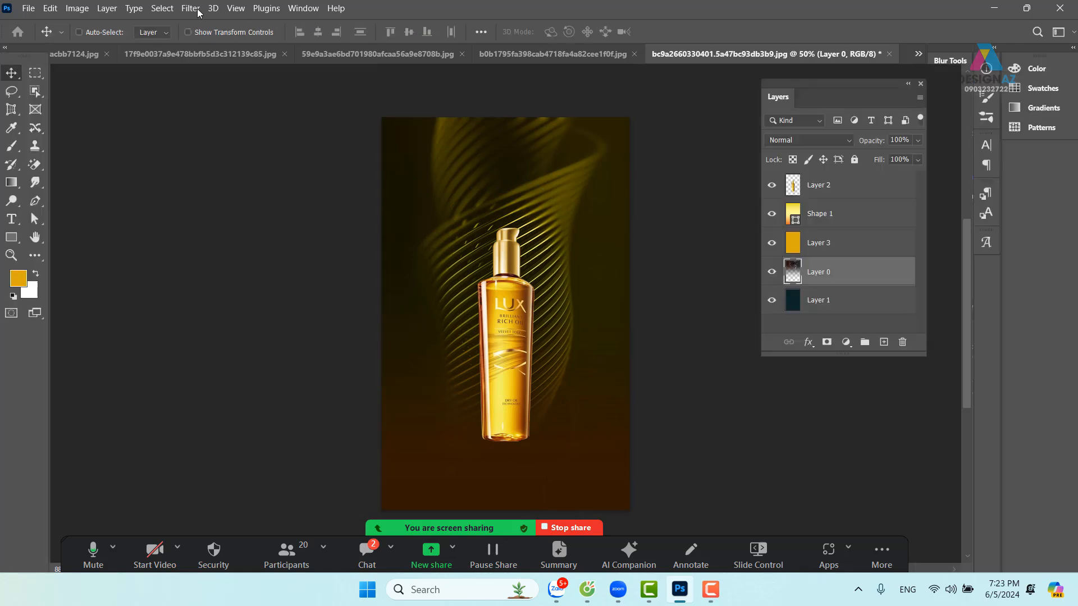
Step: Start a Tilt-Shift blur on Layer 0, raise its upper focus line and rotate the focus band diagonally along the waves
click(190, 8)
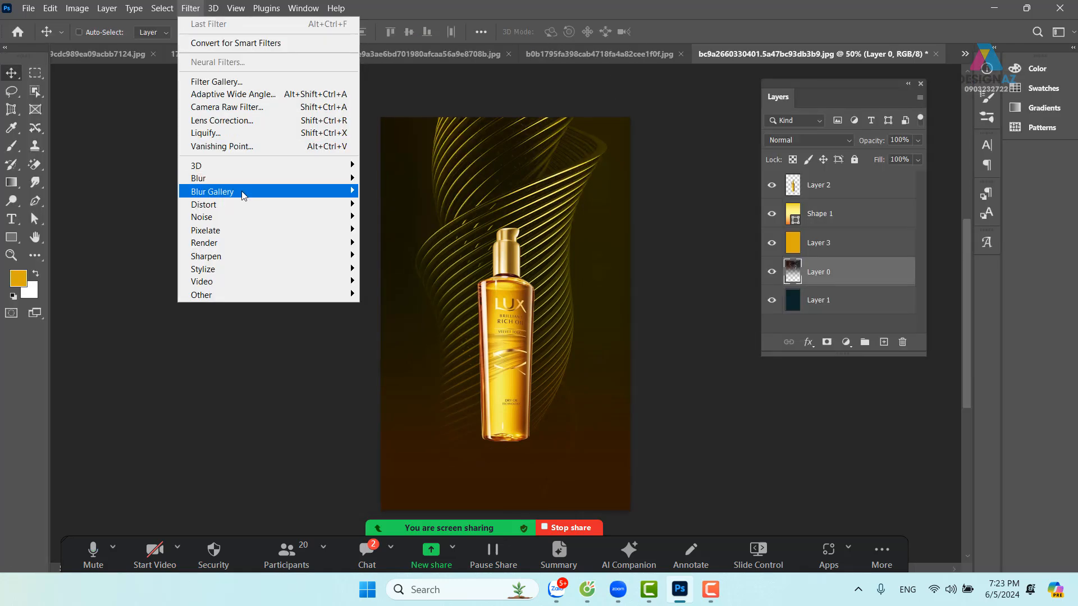
mouse_move(245, 197)
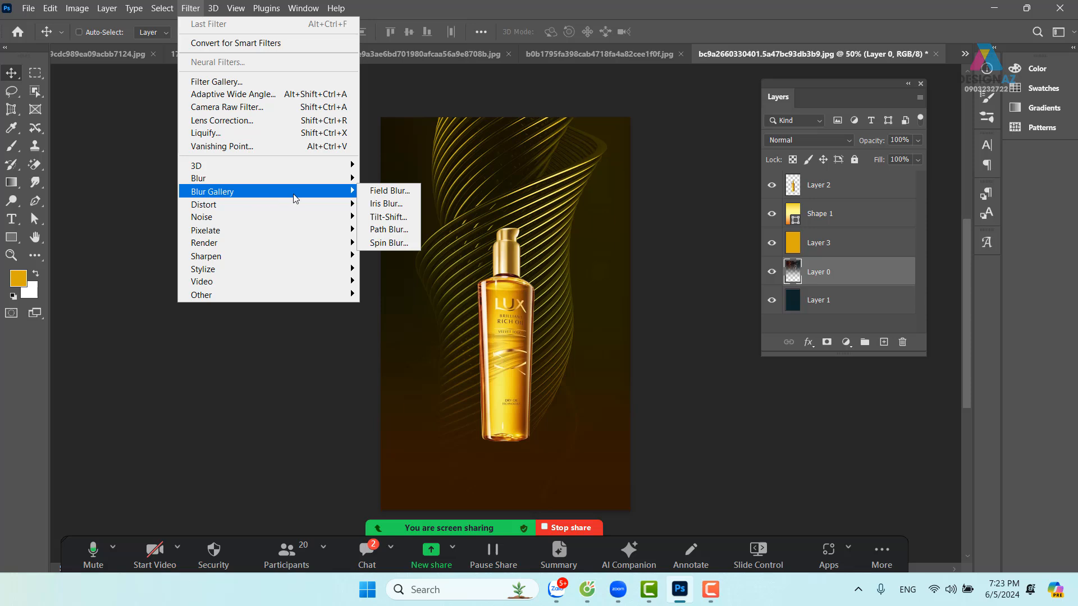
click(402, 222)
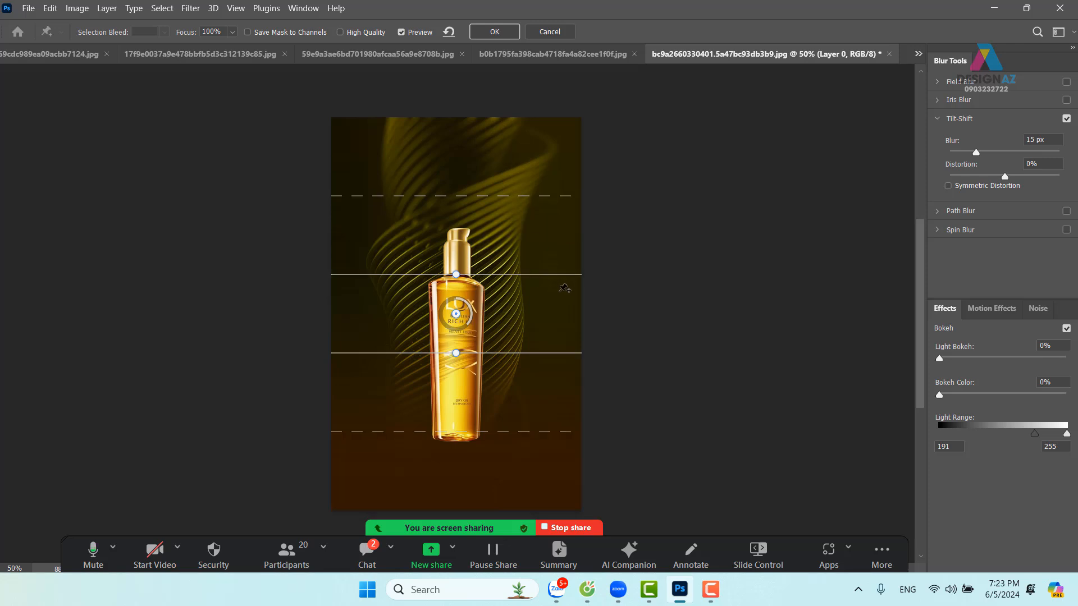
drag(541, 256, 540, 254)
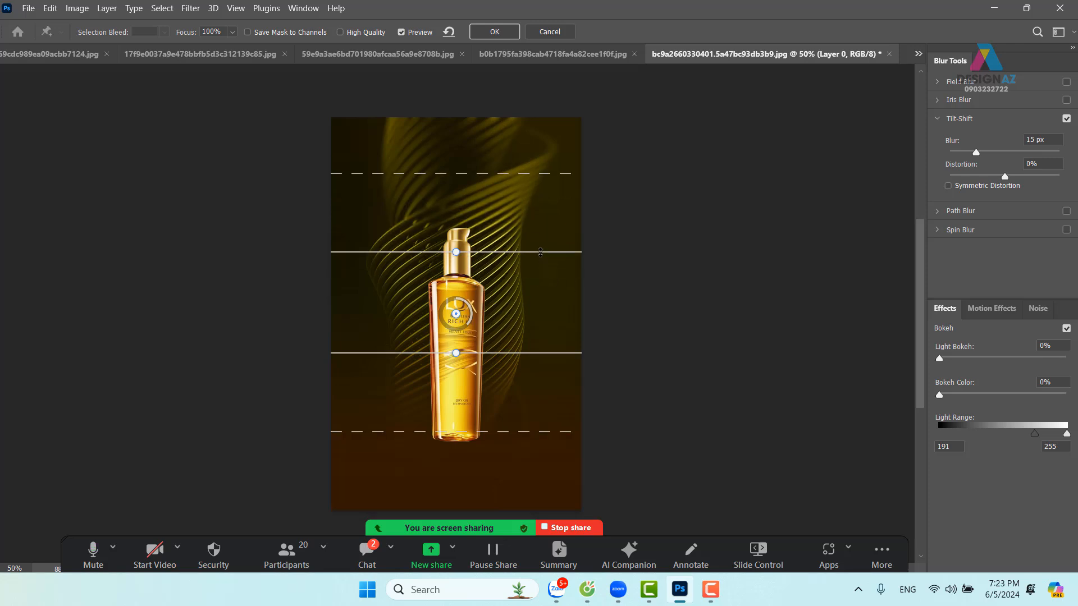
drag(549, 215, 510, 191)
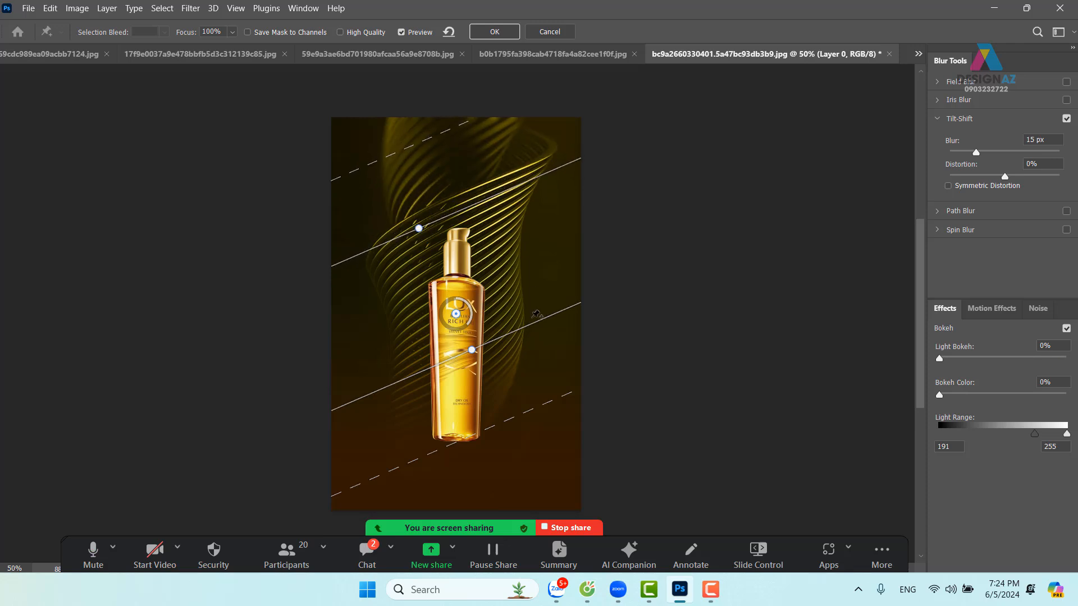
Step: Widen the sharp tilt-shift band by lowering its lower focus and feather lines and raising its upper focus line
drag(535, 329, 534, 341)
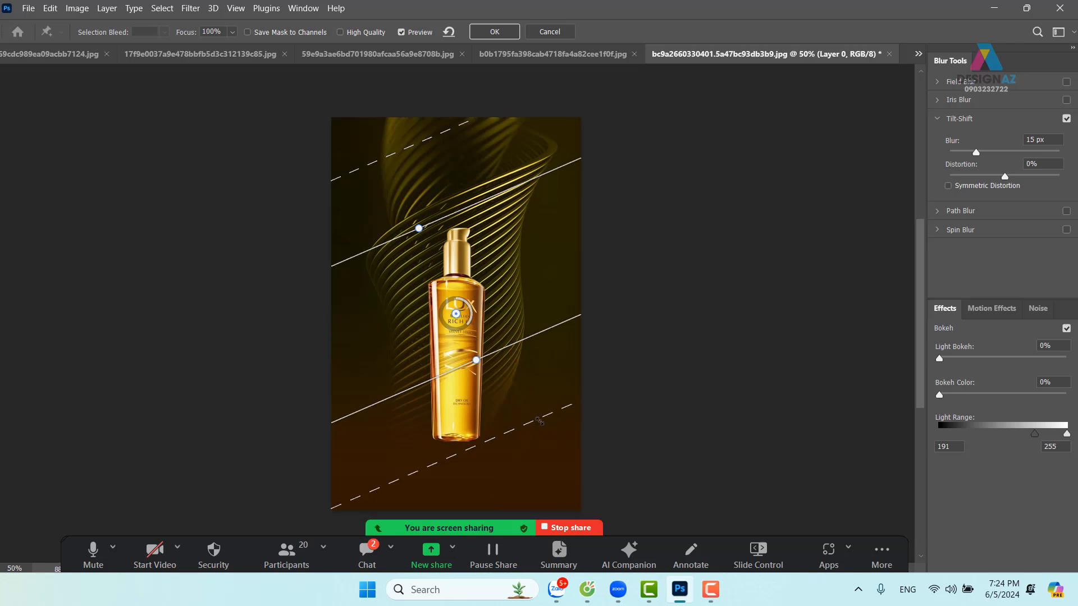
drag(539, 421, 556, 447)
drag(512, 357, 508, 370)
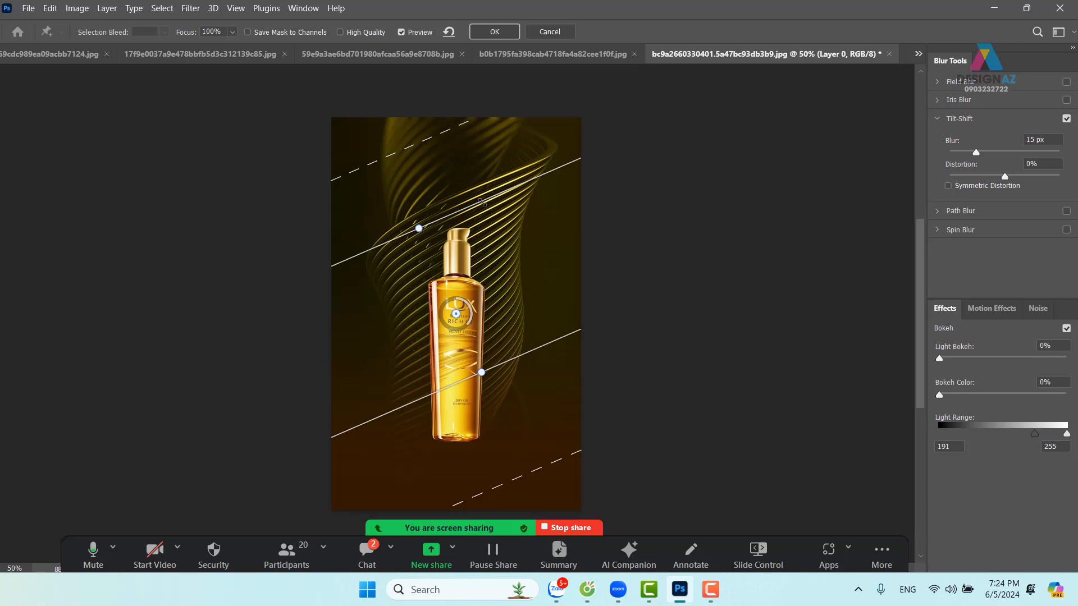
drag(482, 204, 475, 185)
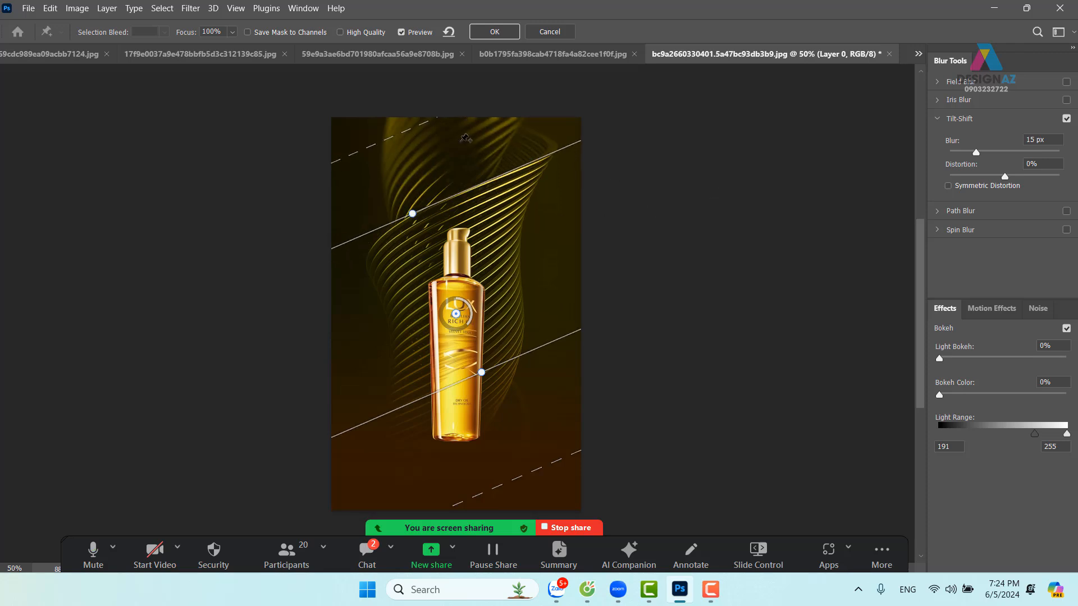
Step: Set the tilt-shift blur to 22 px, narrow the sharp band by bringing both focus lines closer to the bottle, and apply it
drag(975, 152, 981, 153)
drag(524, 165, 540, 192)
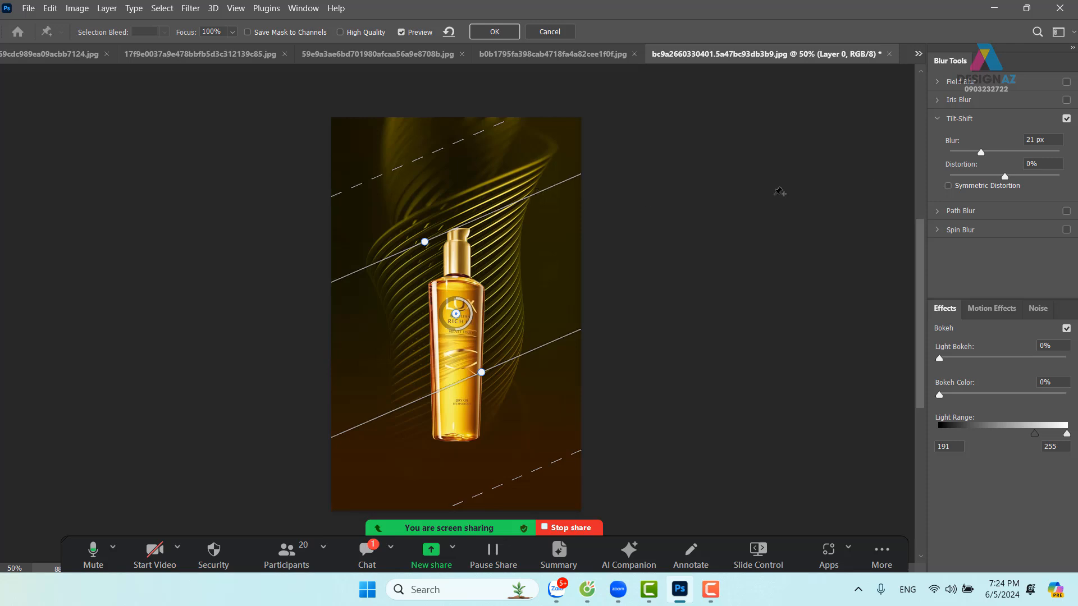
drag(524, 355, 525, 303)
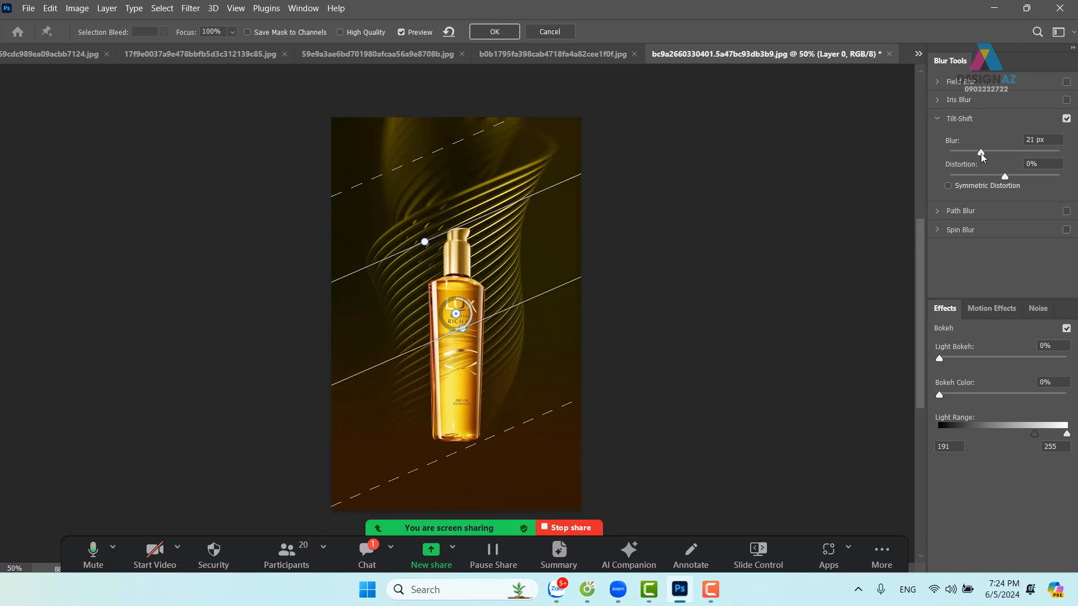
mouse_move(982, 153)
mouse_down()
mouse_move(1000, 154)
mouse_move(981, 153)
mouse_up()
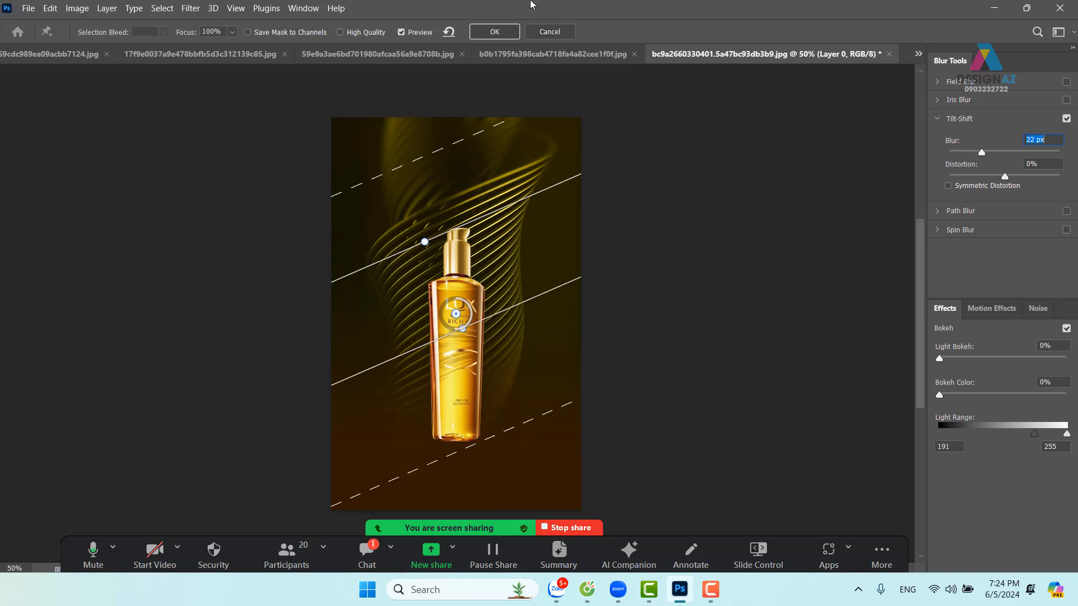
click(504, 32)
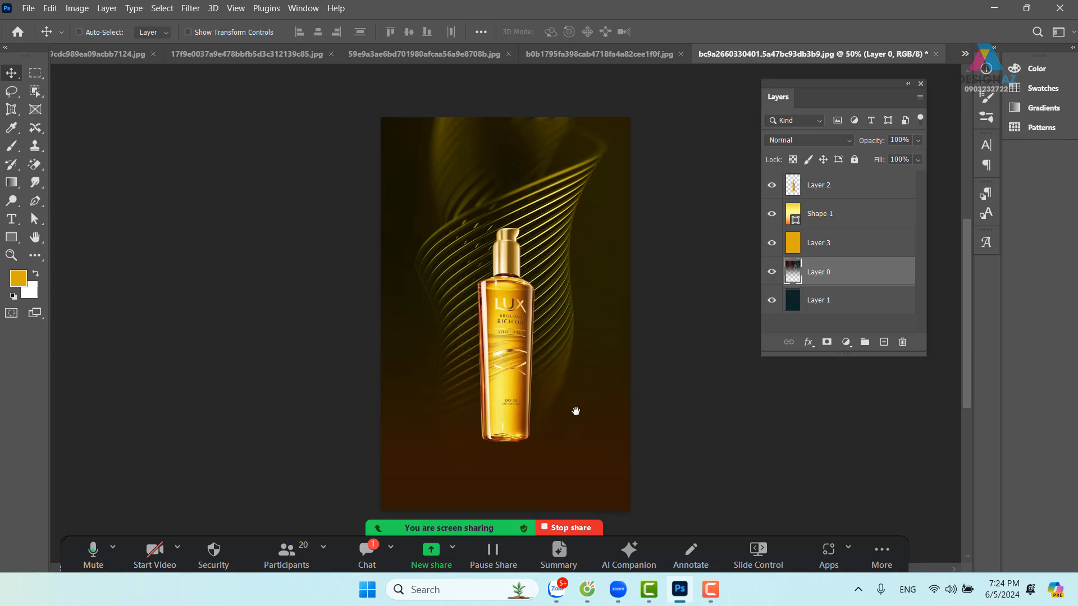
Step: Select the bottle layer, Layer 2, and duplicate it
drag(573, 409, 599, 348)
right_click(548, 272)
click(573, 275)
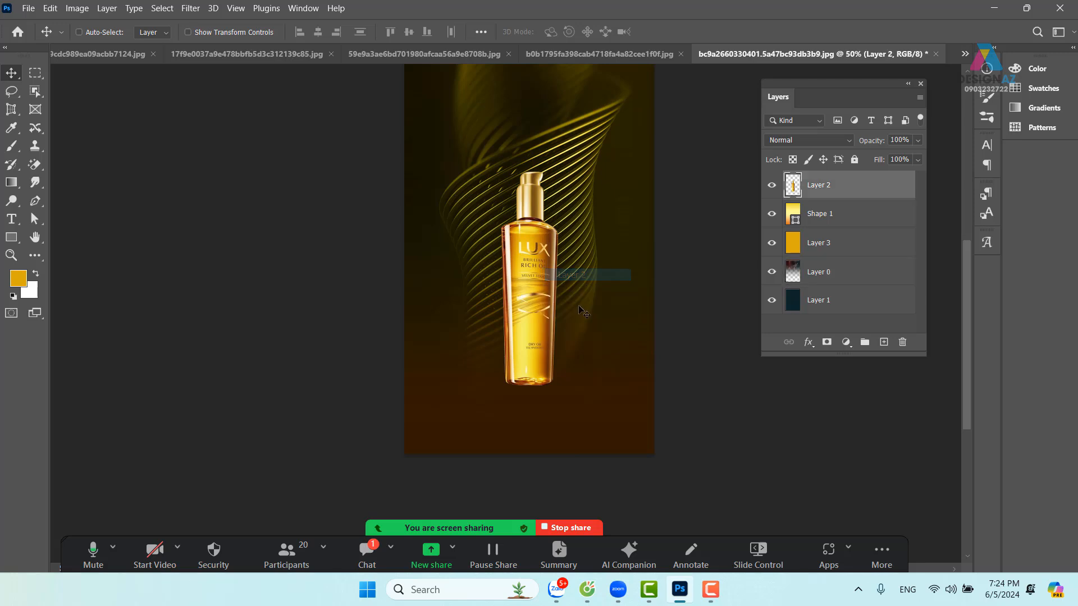
key(ctrl)
key(ctrl+j)
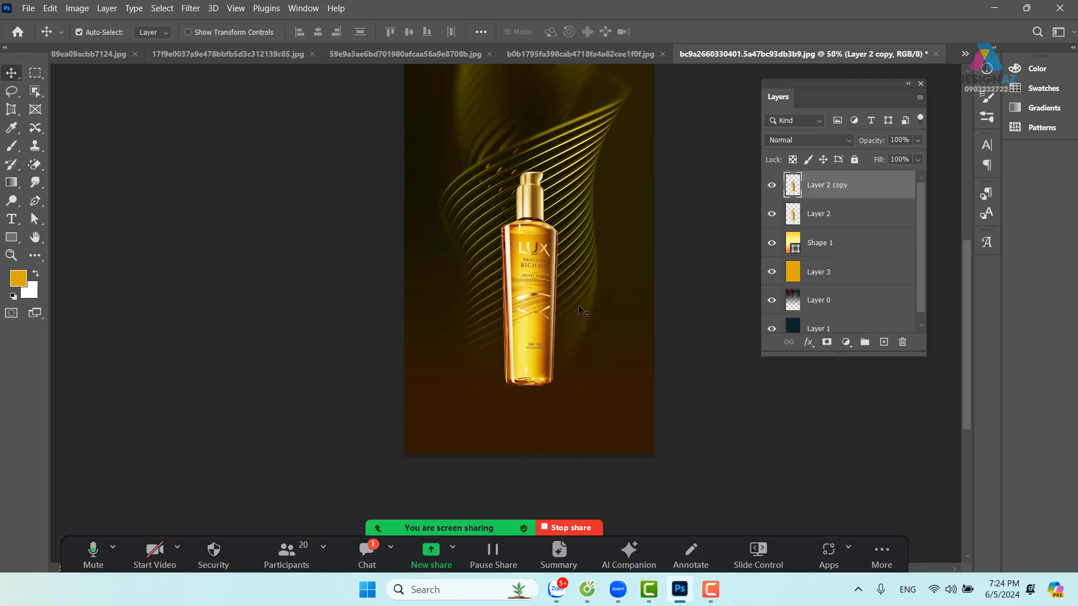
Step: Flip the bottle copy vertically with Free Transform and place it directly below the bottle's base as a reflection
key(ctrl+t)
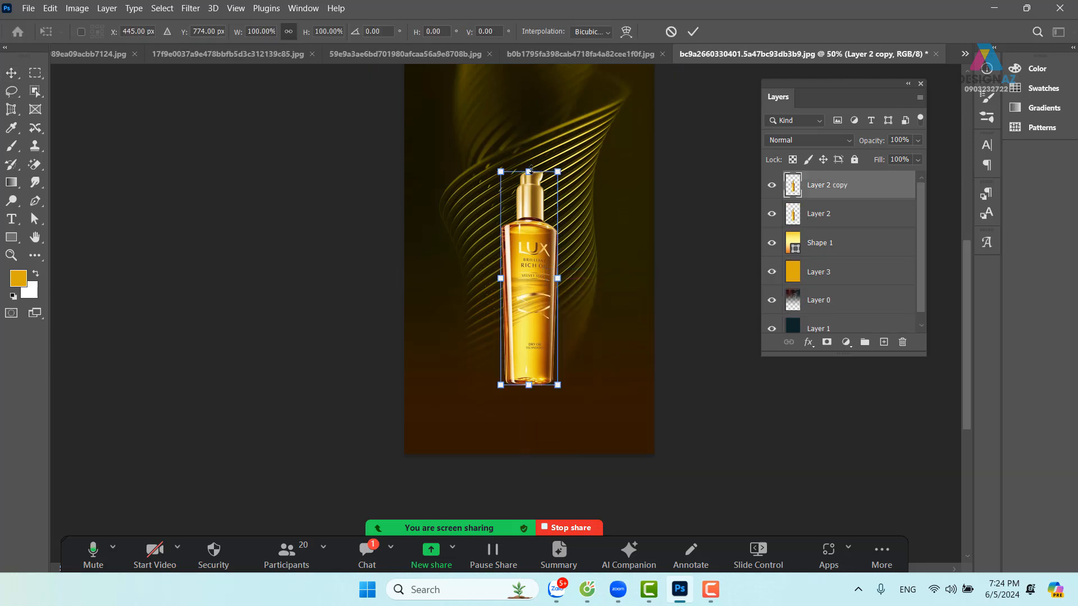
drag(529, 171, 528, 486)
drag(586, 358, 599, 275)
drag(553, 352, 555, 380)
key(Return)
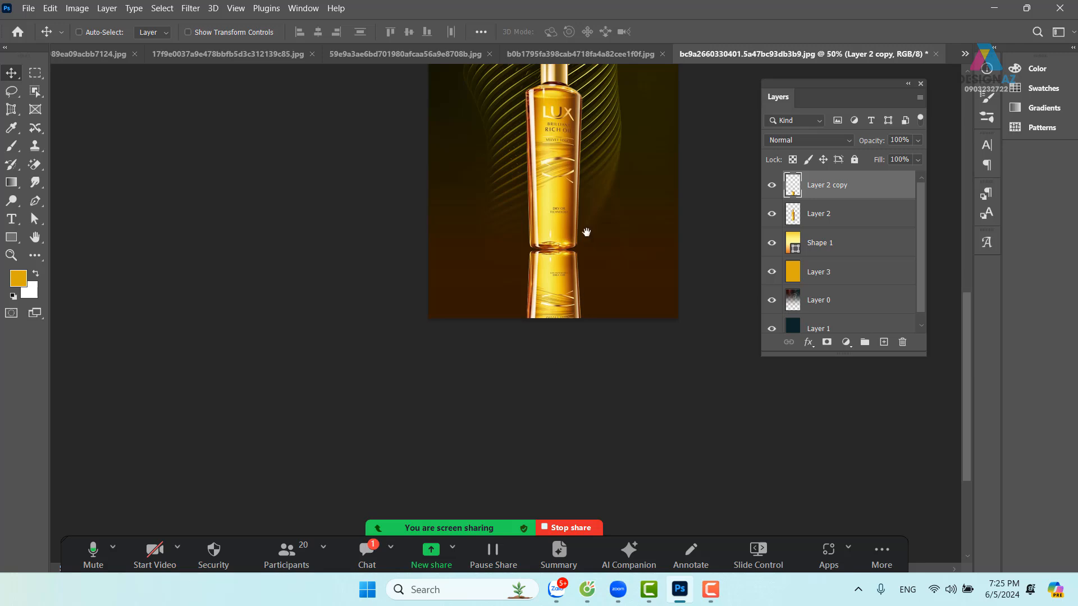
Step: Select the bottom strip of the canvas across the reflection with the Rectangular Marquee and feather the selection by 100 pixels
drag(587, 234, 561, 320)
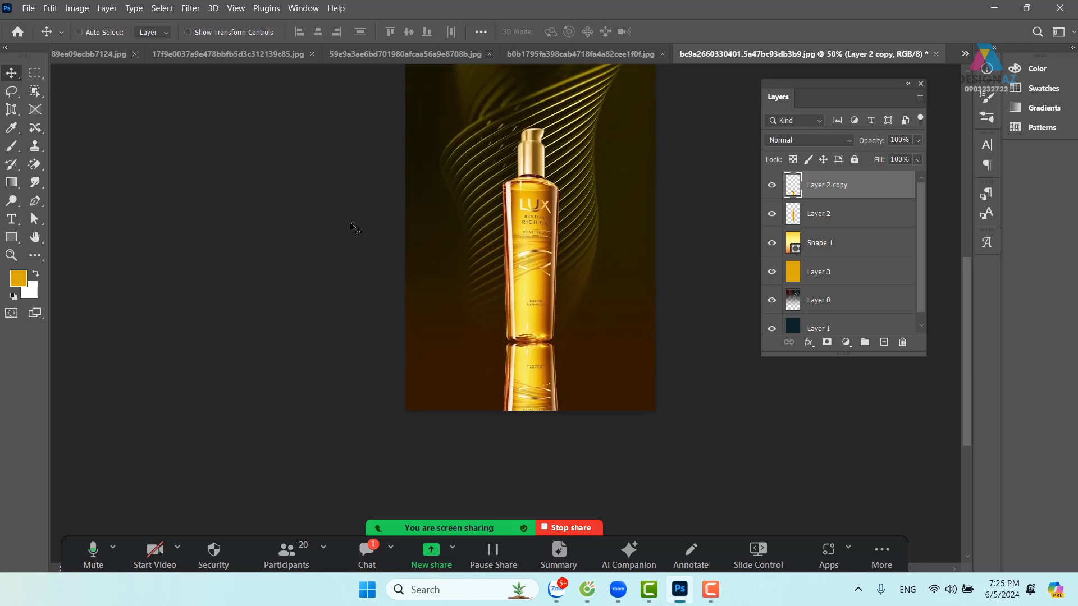
click(33, 78)
click(34, 79)
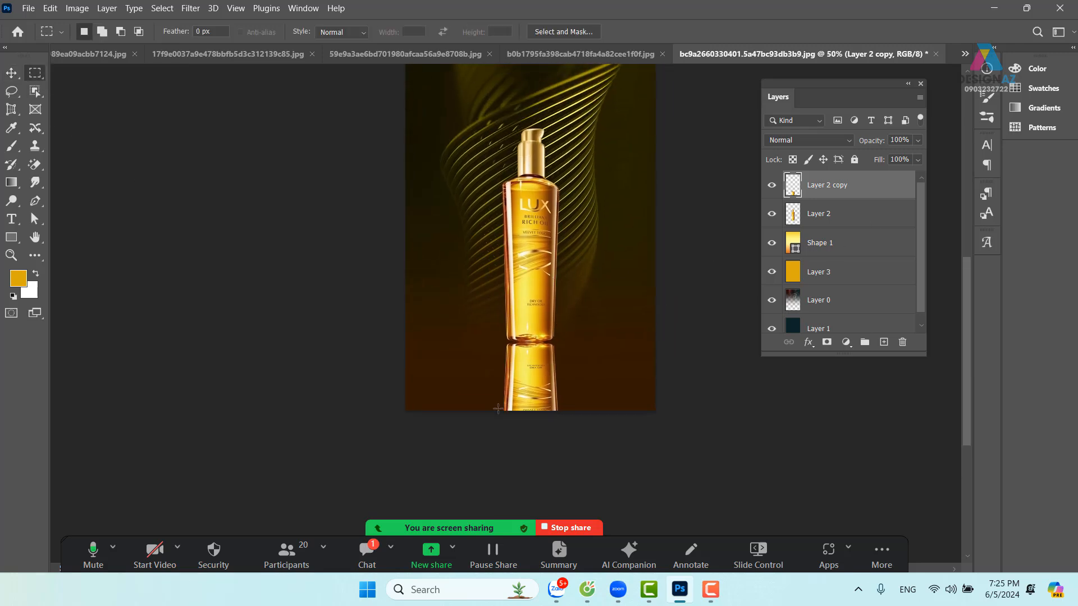
drag(401, 368, 814, 519)
key(shift+F6)
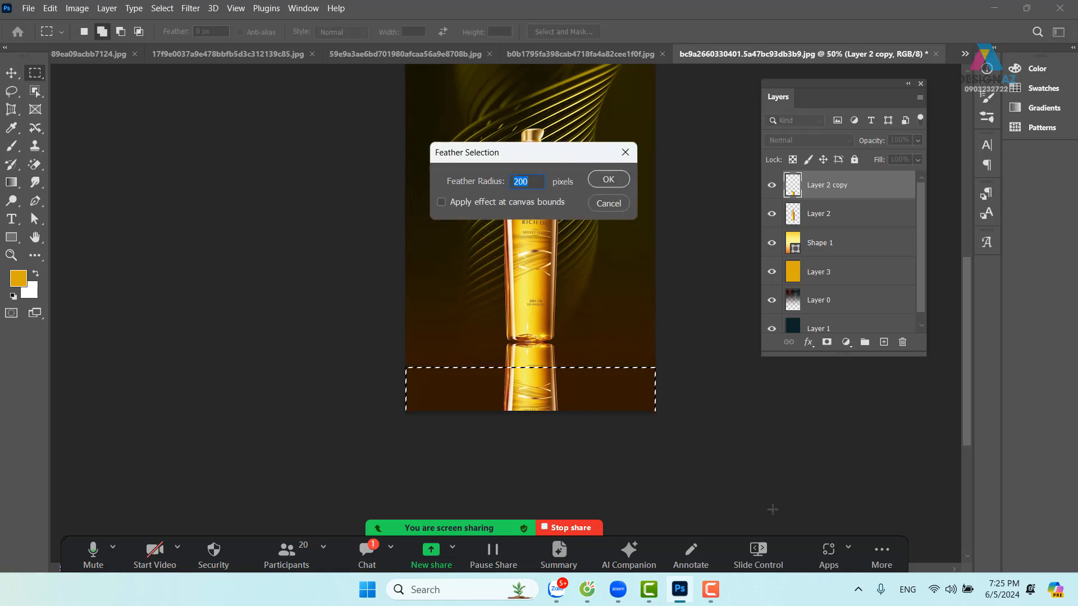
text(100)
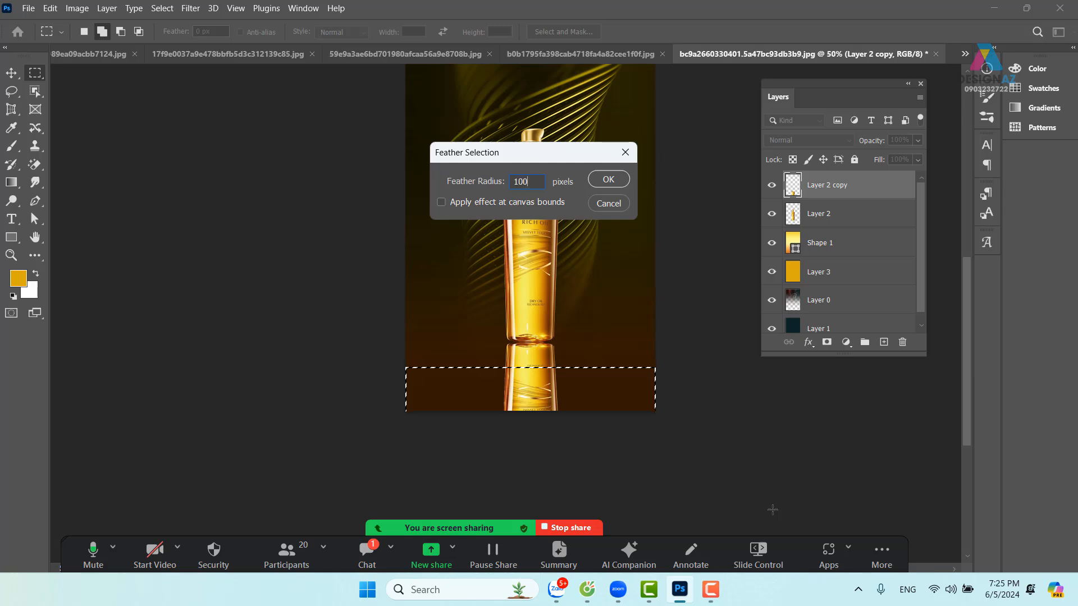
key(Return)
Step: Fade the lower part of the reflection by deleting the feathered area three times, and deselect
key(Delete)
key(Delete)
key(Delete)
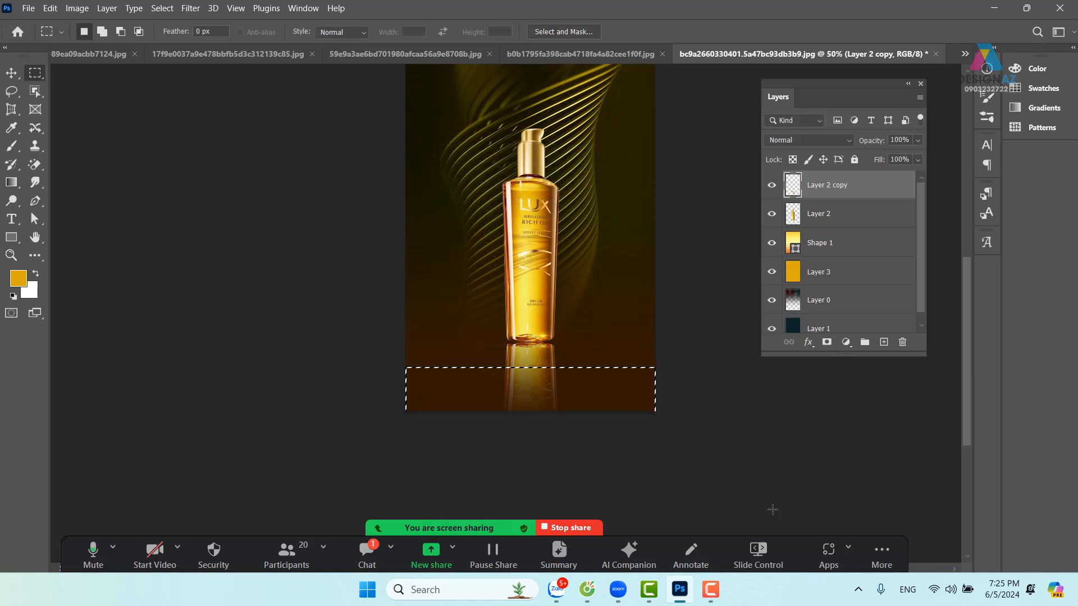
key(v)
key(ctrl+d)
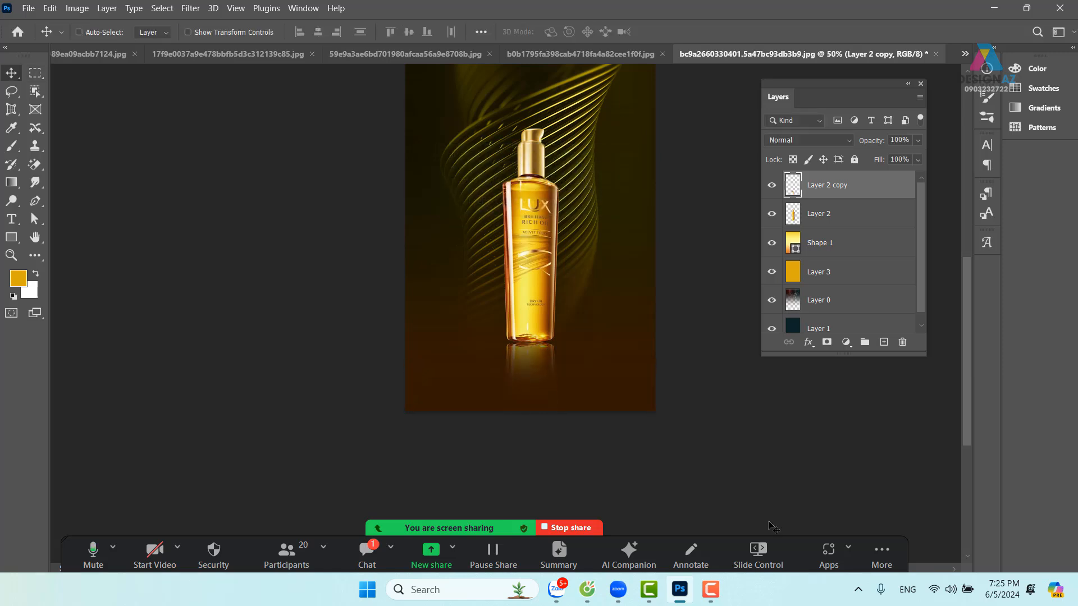
drag(605, 345, 598, 387)
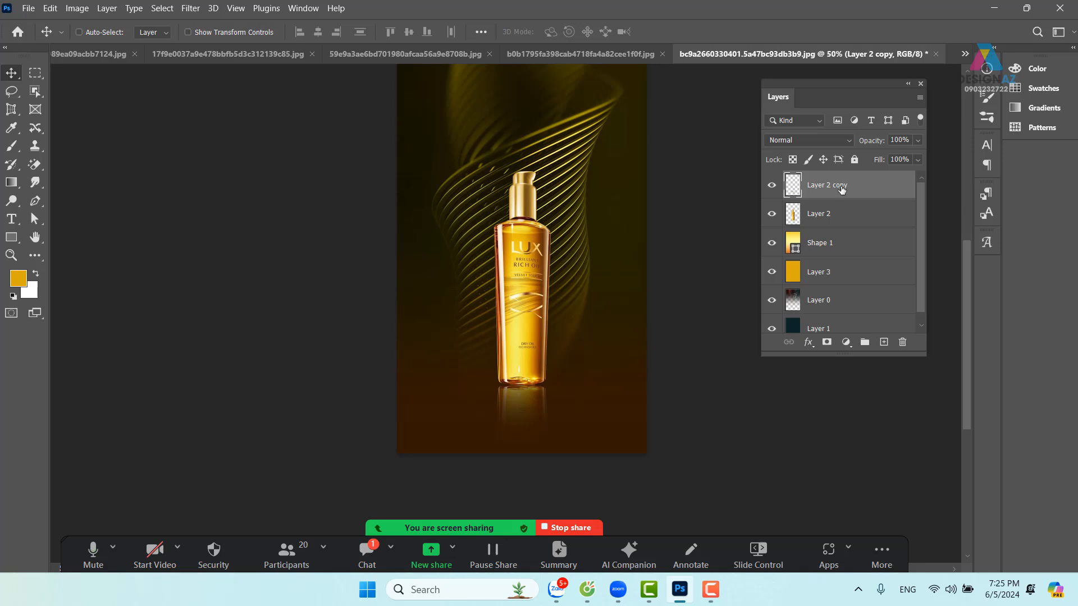
click(824, 139)
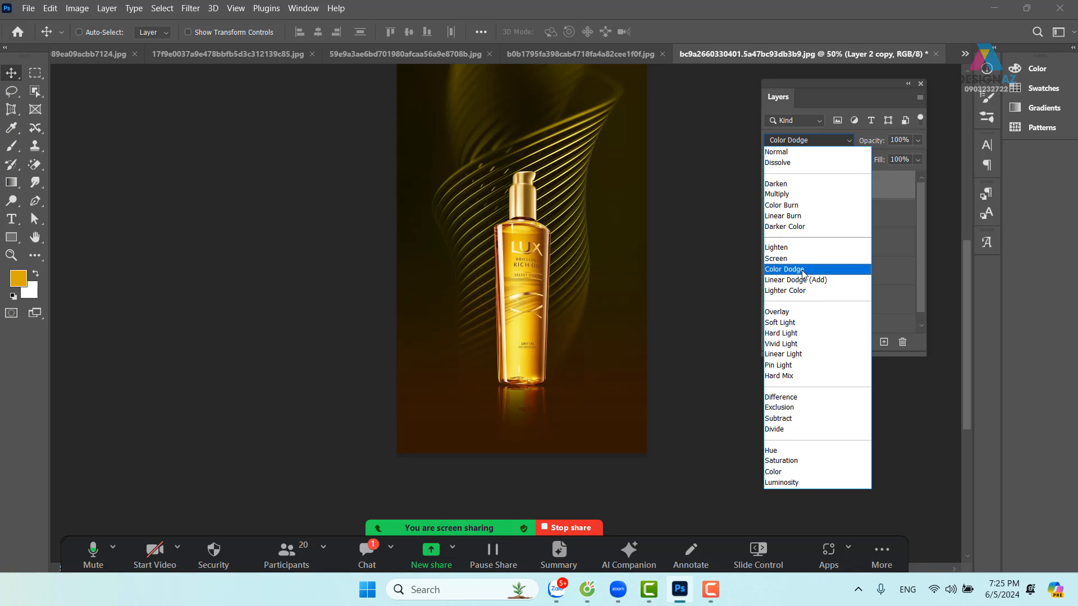
click(665, 273)
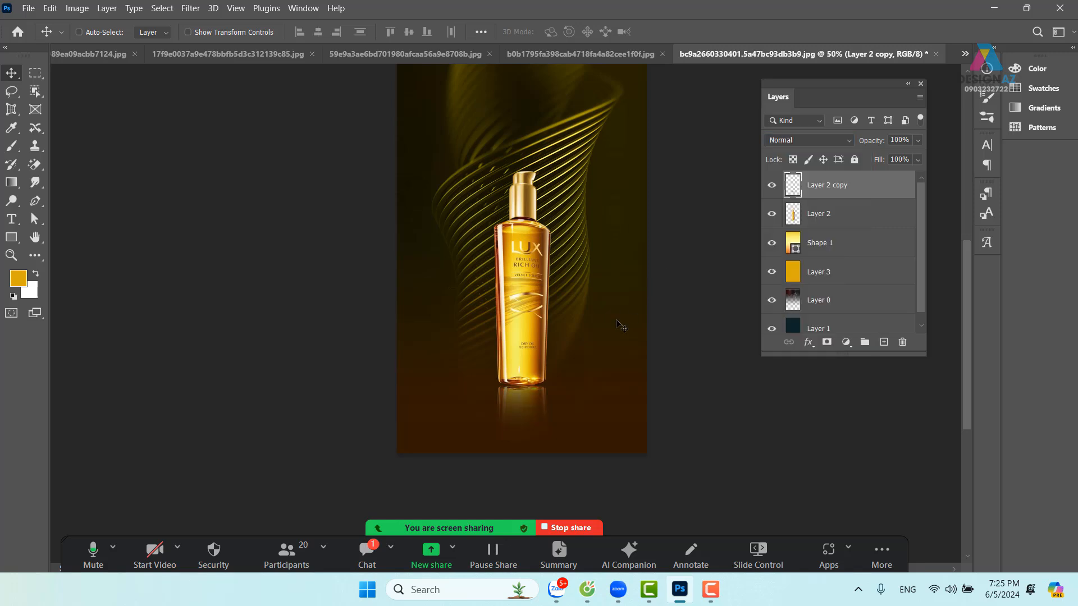
Step: Browse for an image to open in the thuvienanh > Backgroud > texture folder on New Volume (E:)
key(ctrl+o)
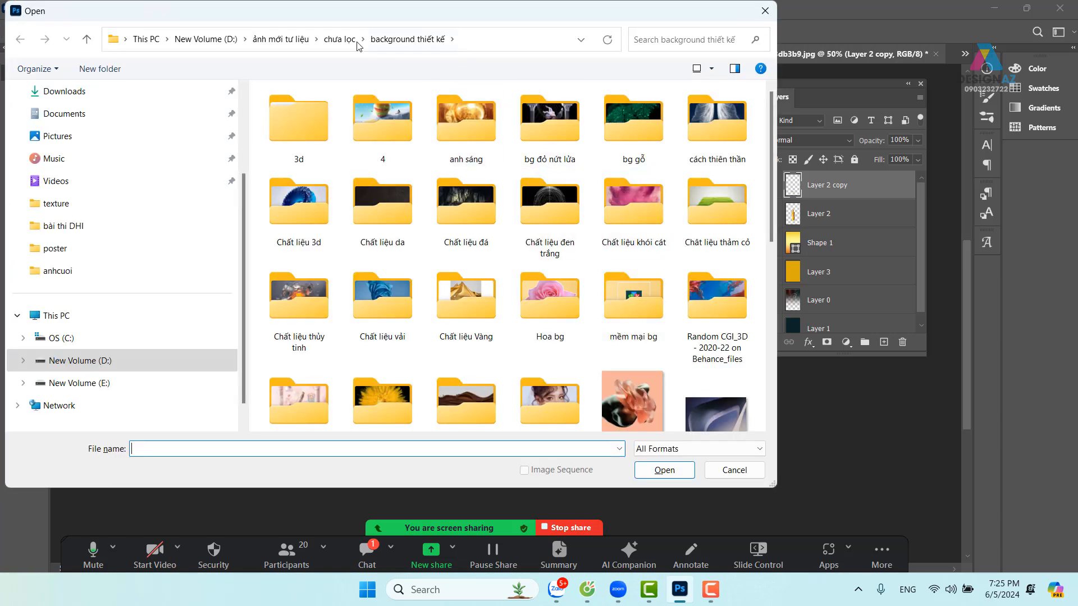
click(109, 384)
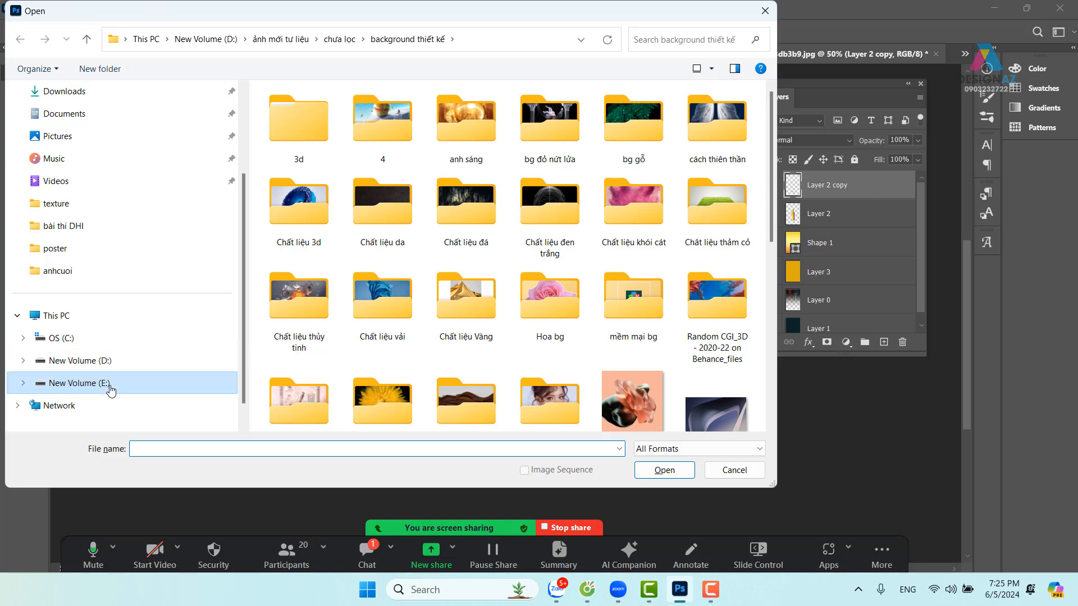
scroll(597, 317, down, 10)
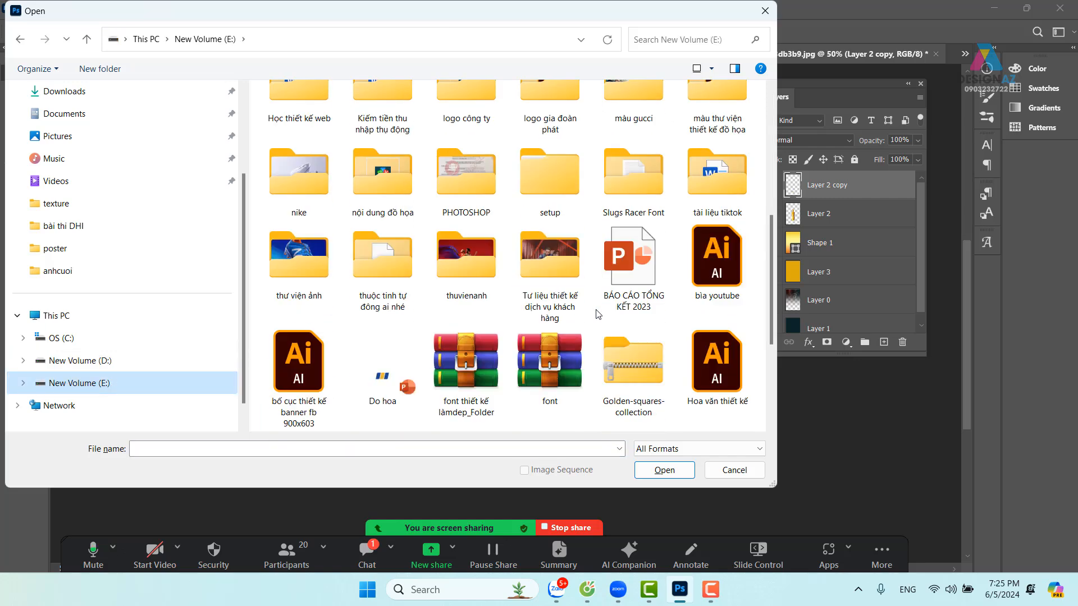
double_click(477, 272)
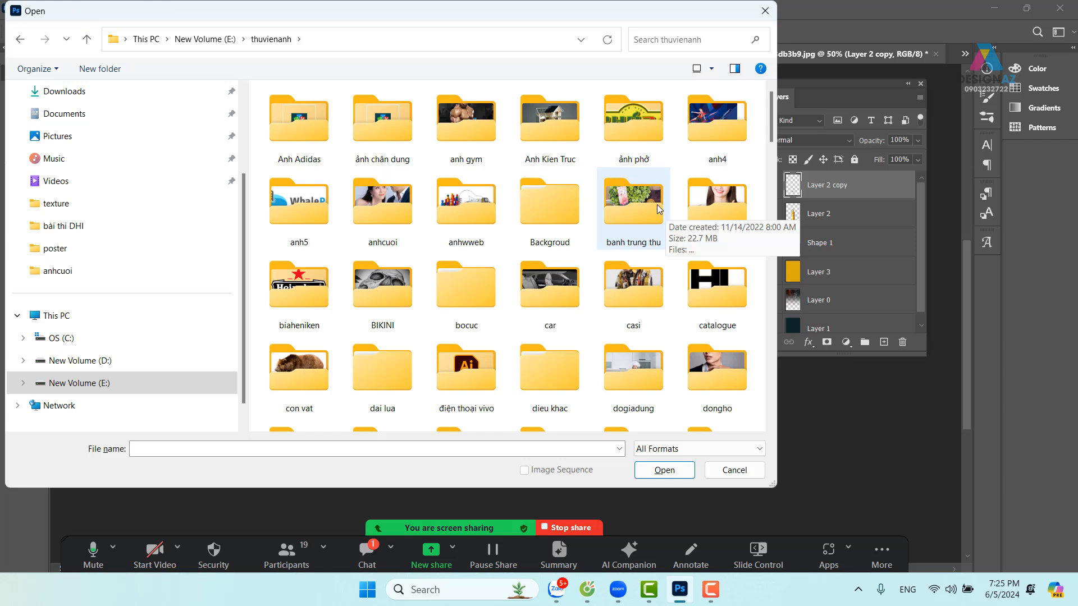
double_click(537, 214)
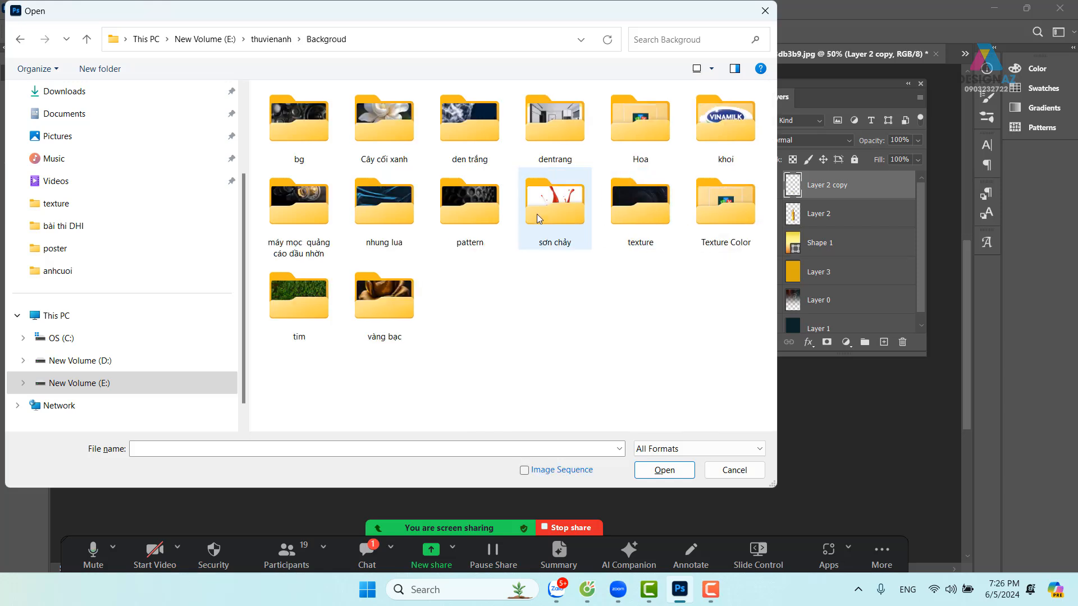
double_click(645, 223)
Step: Find and open the black light-ray image ae00af43c3b9ecced39a93d307444f87 from the texture folder
scroll(595, 203, down, 3)
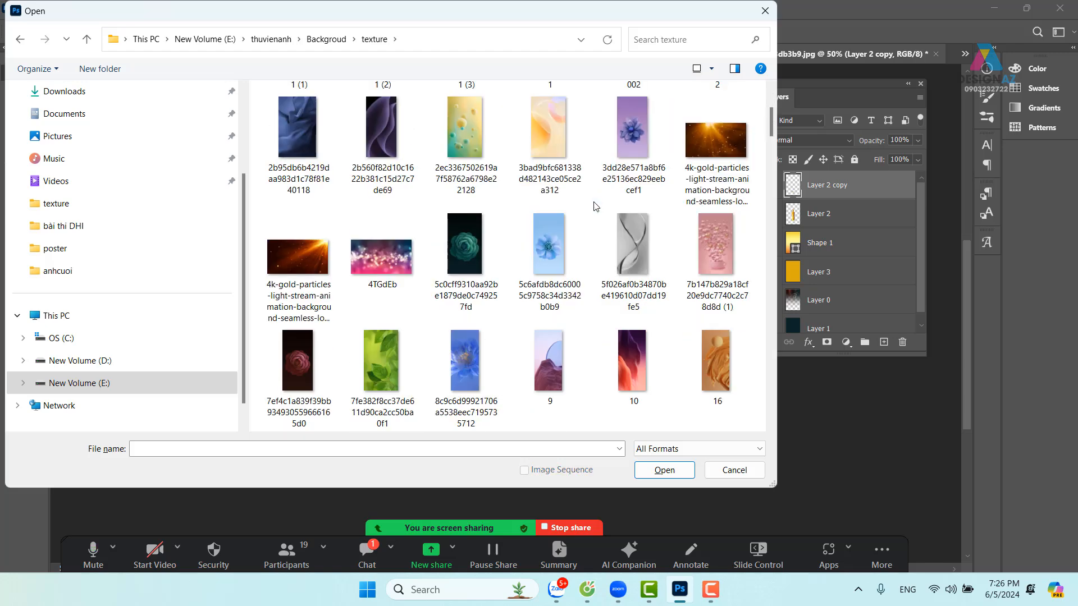
scroll(595, 206, down, 10)
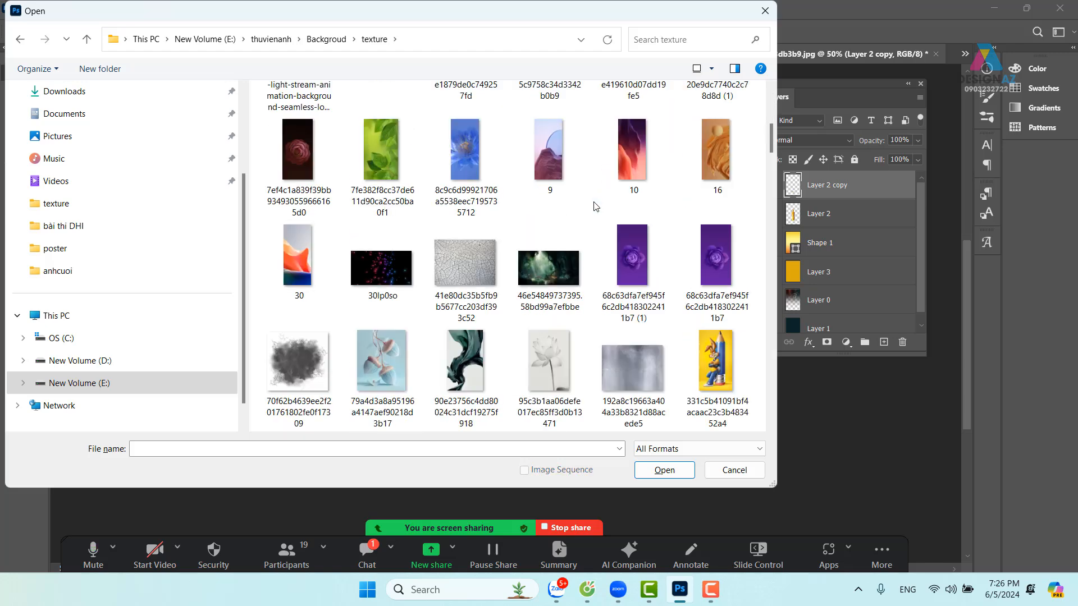
scroll(595, 206, down, 10)
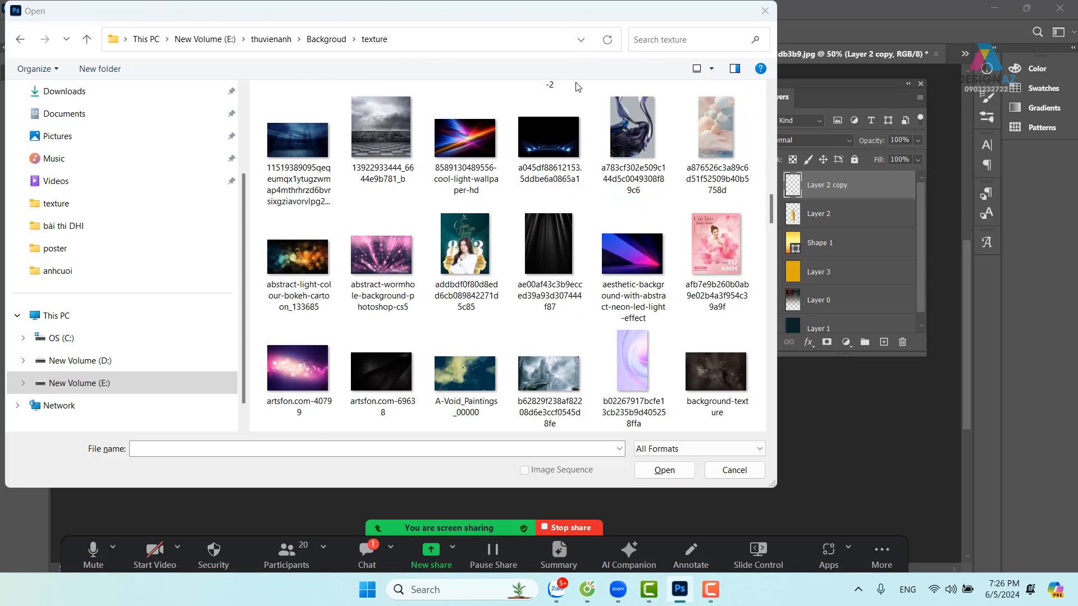
click(528, 240)
click(658, 468)
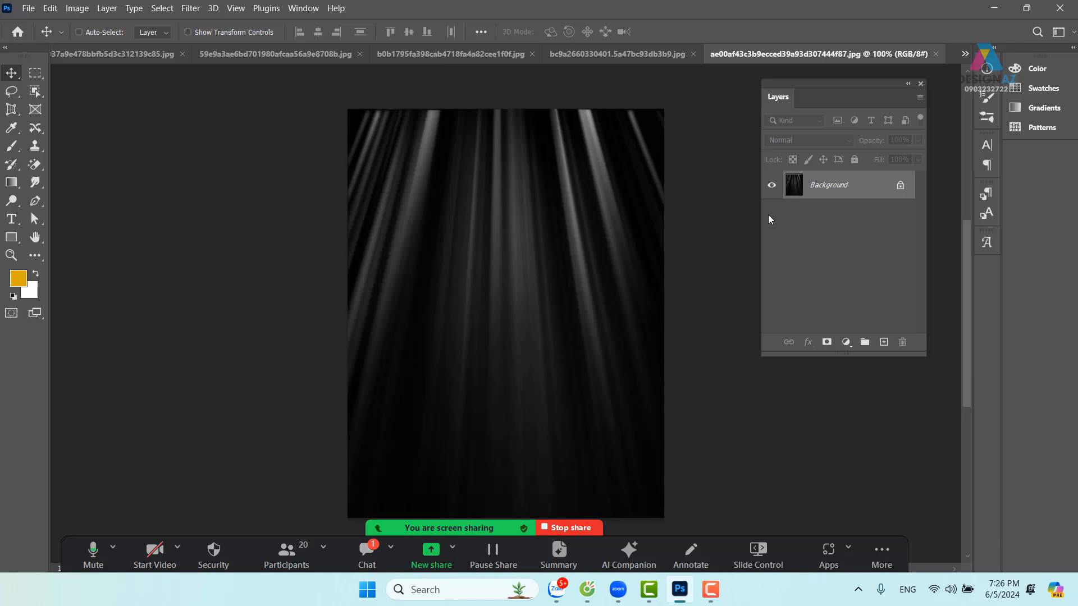
Step: Copy the entire light-ray image into the bottle document and align it with the canvas's upper-left corner
key(ctrl+a)
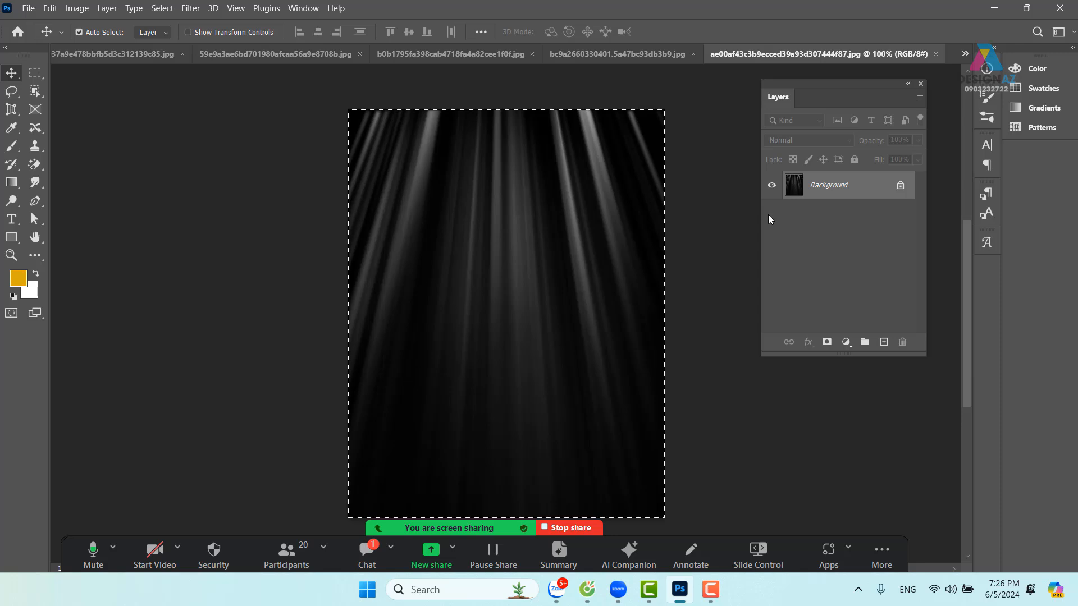
click(621, 56)
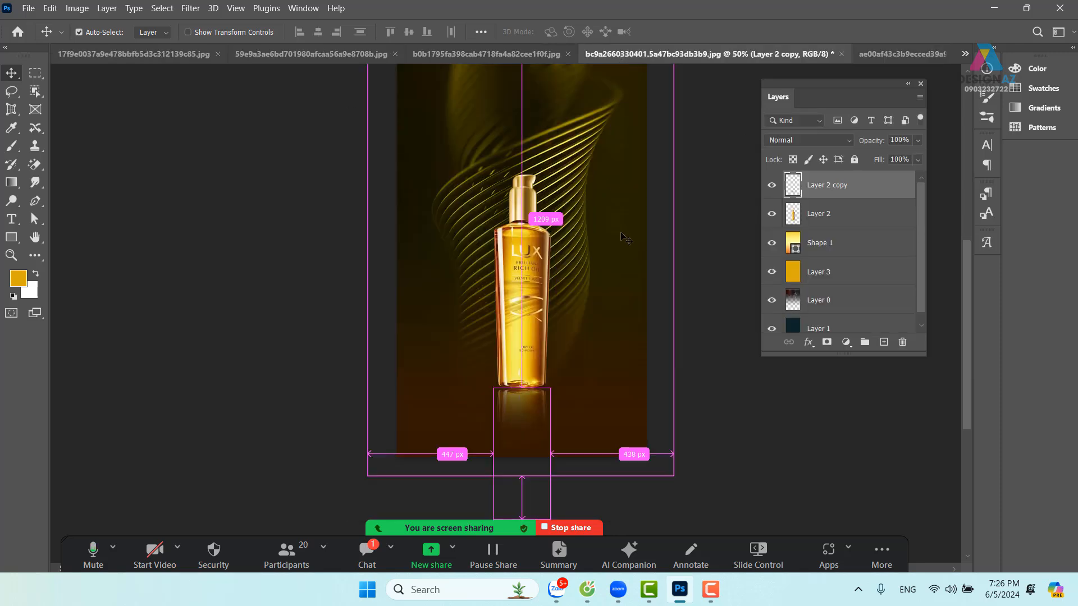
key(ctrl+v)
drag(533, 347, 478, 240)
Step: Enlarge the light-ray layer with Free Transform so it spans the full canvas width and reaches the bottle's base
key(ctrl+t)
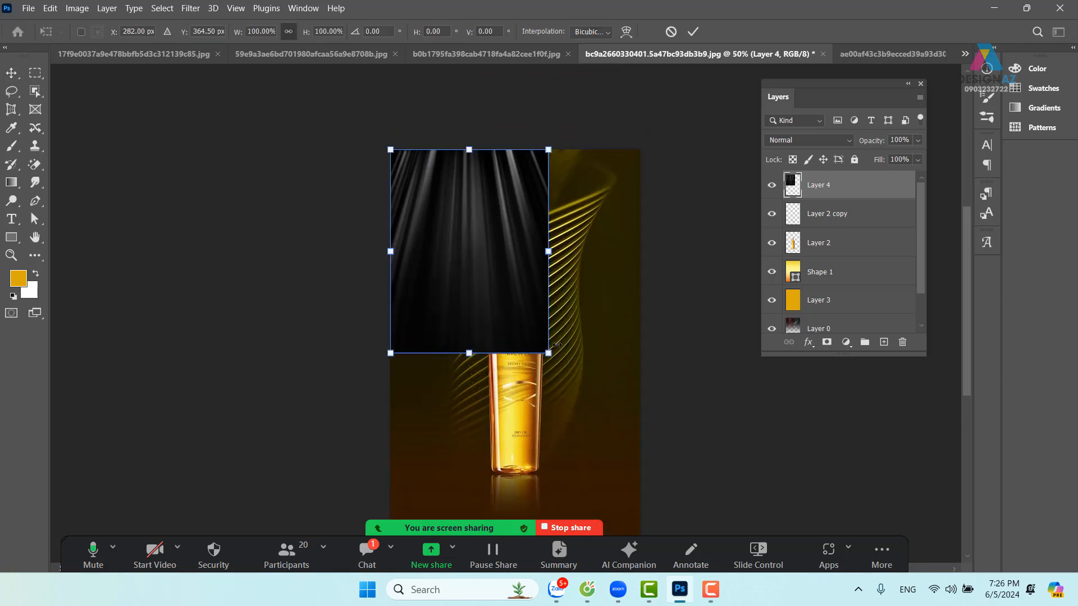
drag(549, 354, 663, 449)
key(Return)
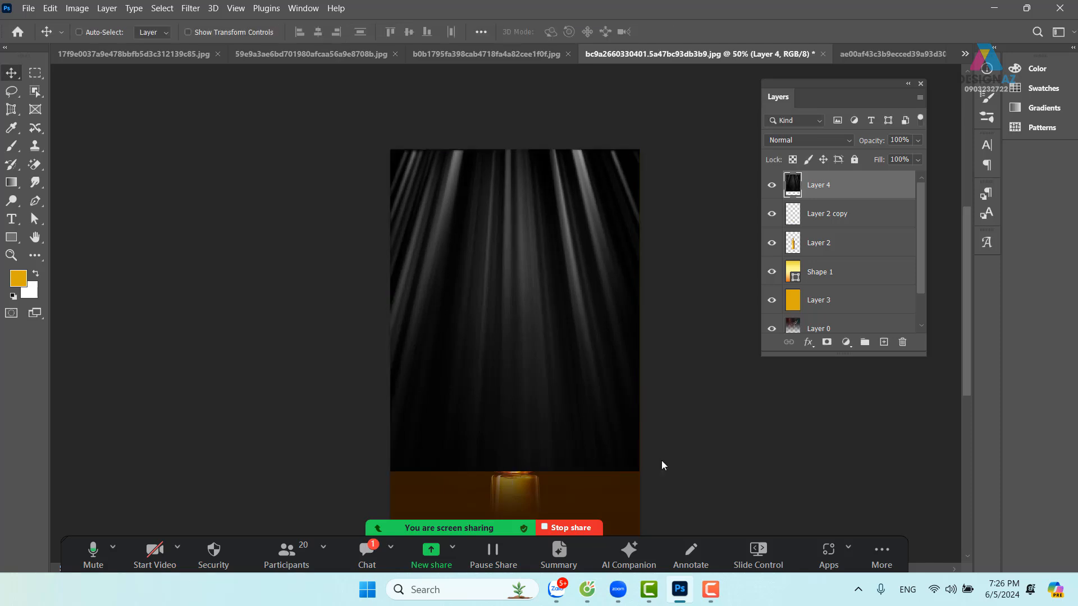
Step: Try the Screen blend mode on the light-ray layer, and set it to Color Dodge instead
click(839, 142)
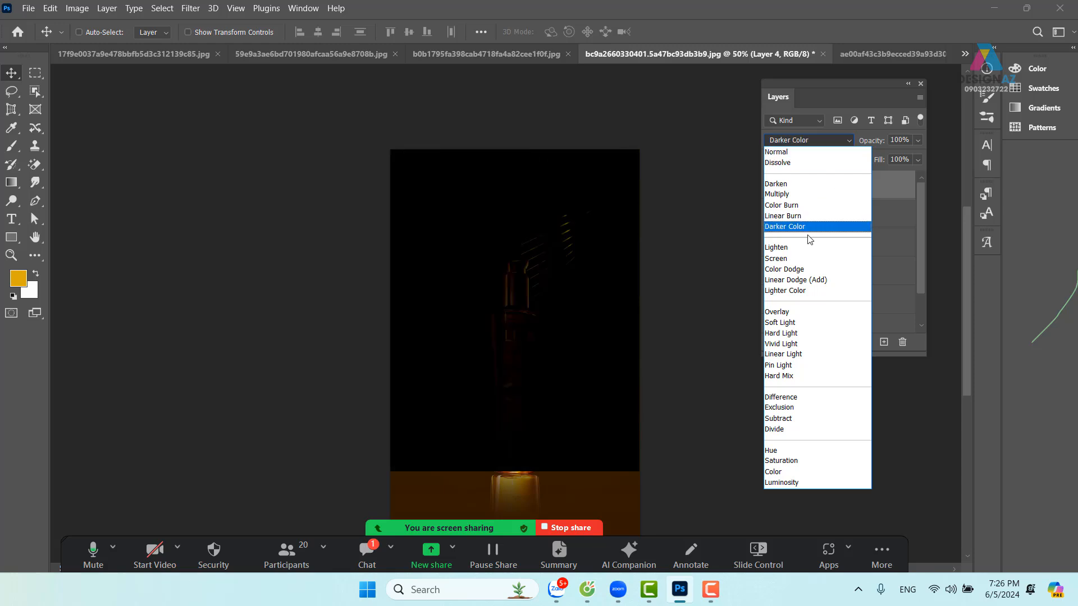
click(786, 258)
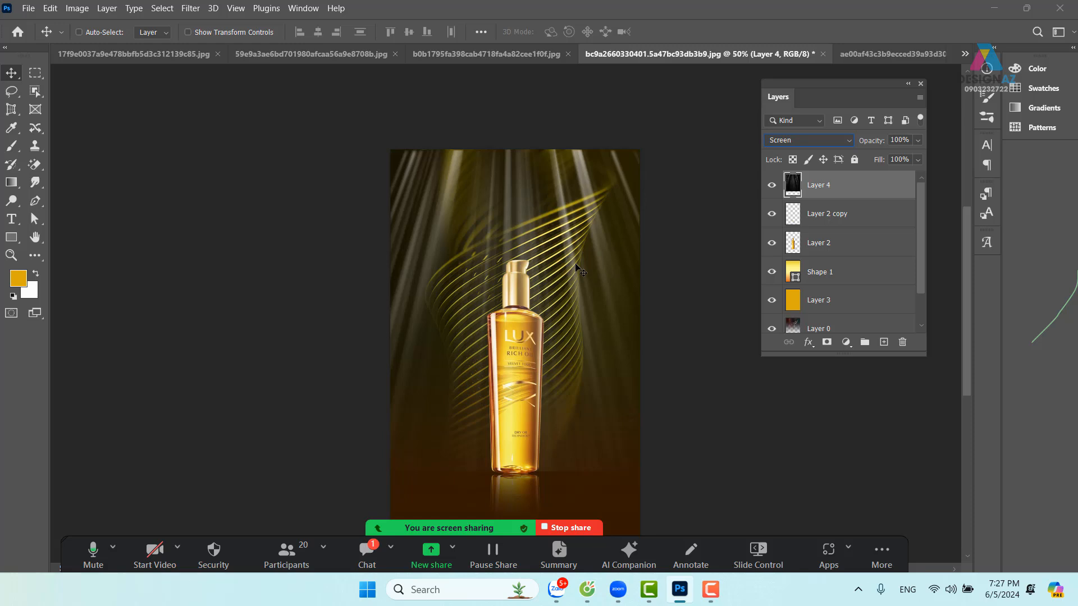
click(850, 141)
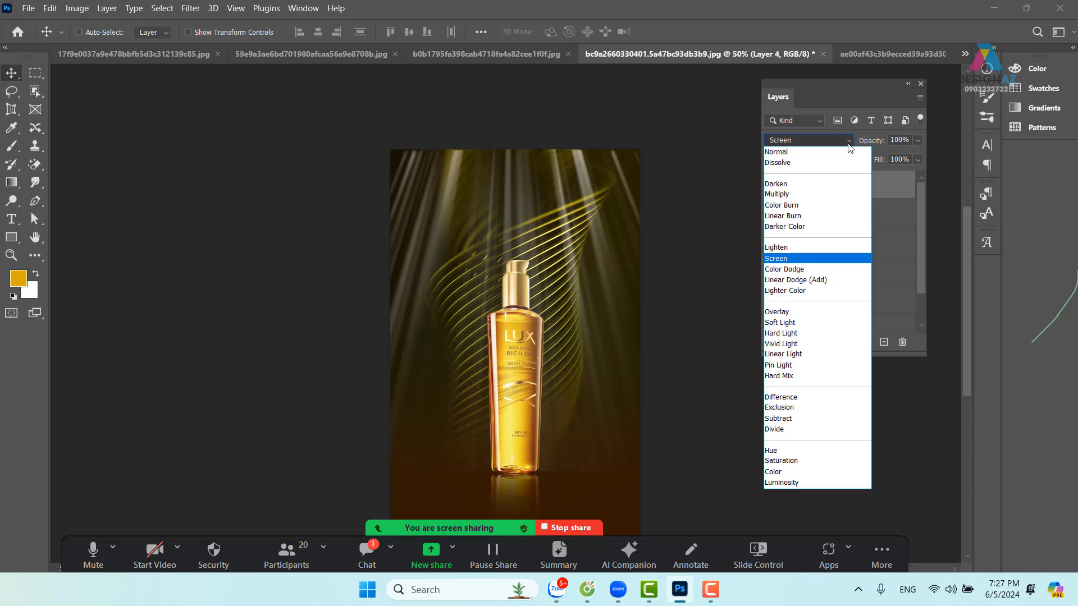
click(811, 272)
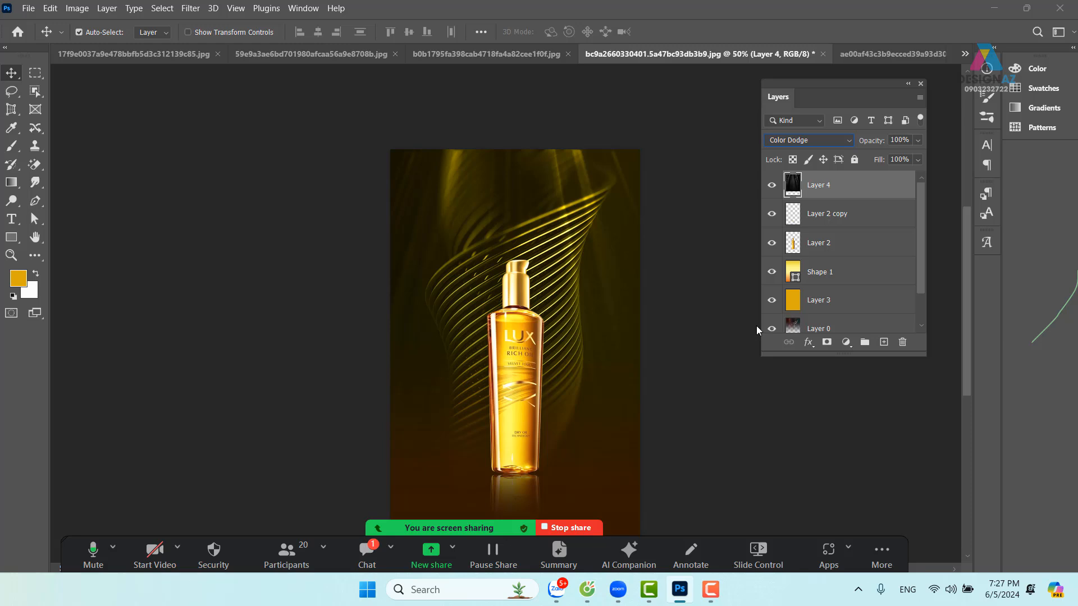
Step: Duplicate the Color Dodge light-ray layer three times to intensify the golden rays
key(ctrl+j)
key(ctrl+j)
key(ctrl+j)
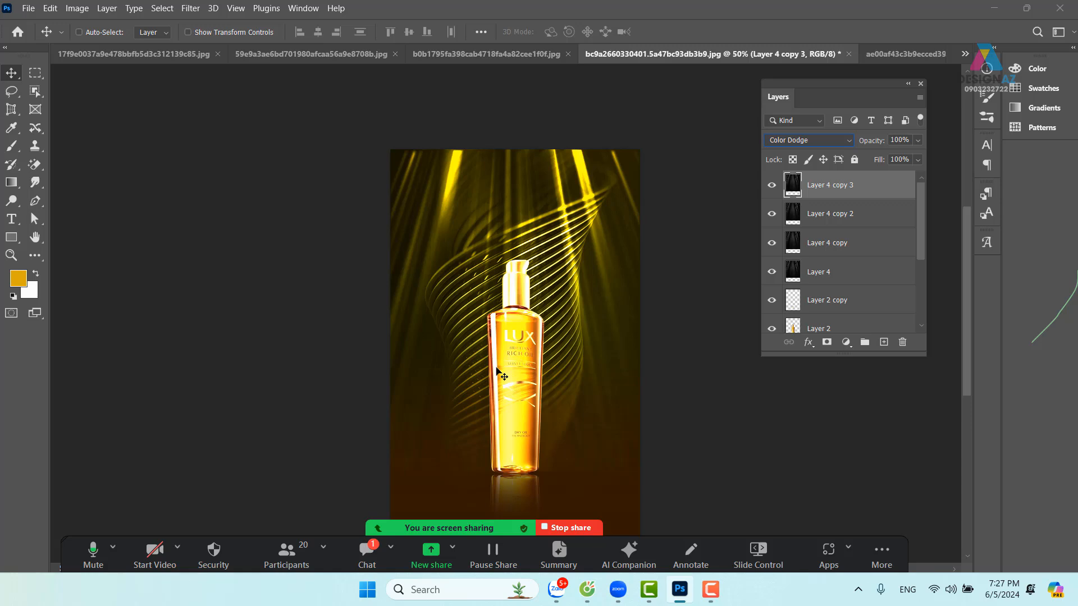
Step: Delete the four Color Dodge light-ray layers from the bottle document
drag(566, 392, 582, 343)
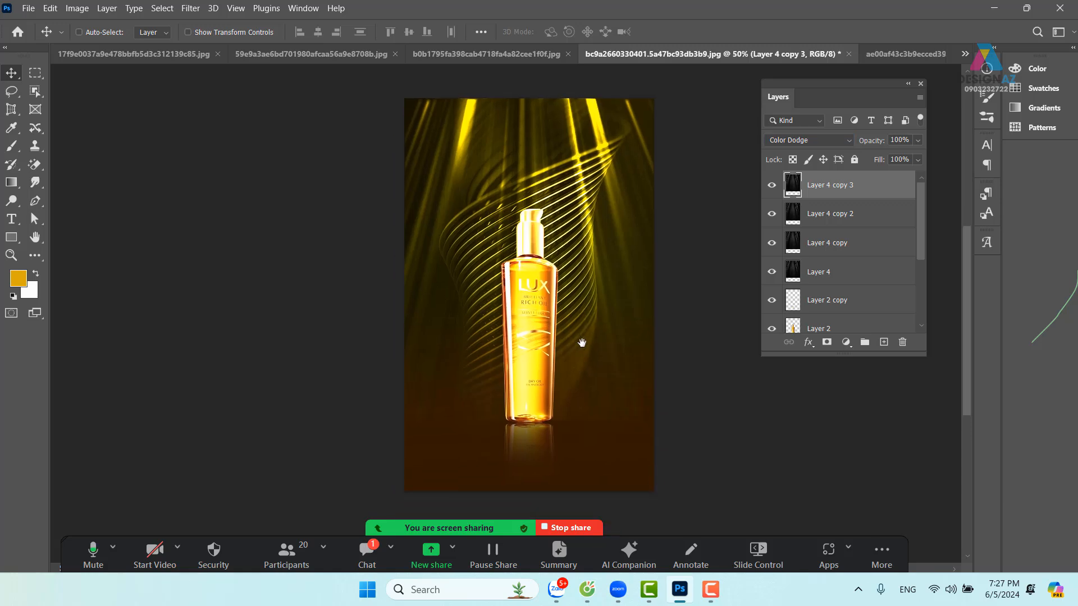
drag(615, 236, 584, 263)
key(Delete)
key(Delete)
key(Delete)
key(Delete)
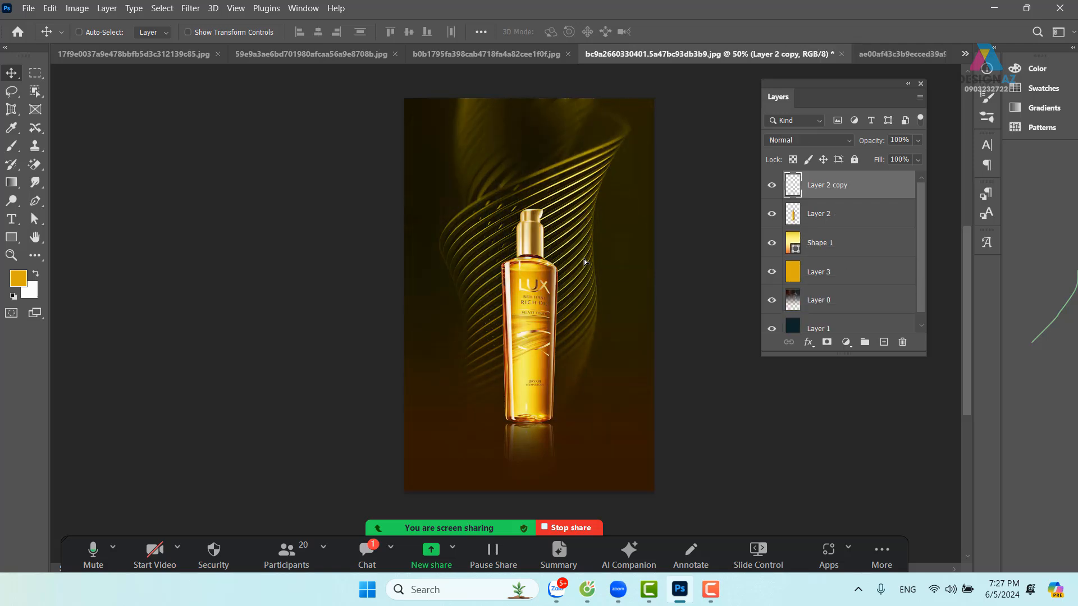
Step: Open the lobby image 2 (1) from the interior folder in thuvienanh, and admit the waiting participant to the meeting
key(ctrl+o)
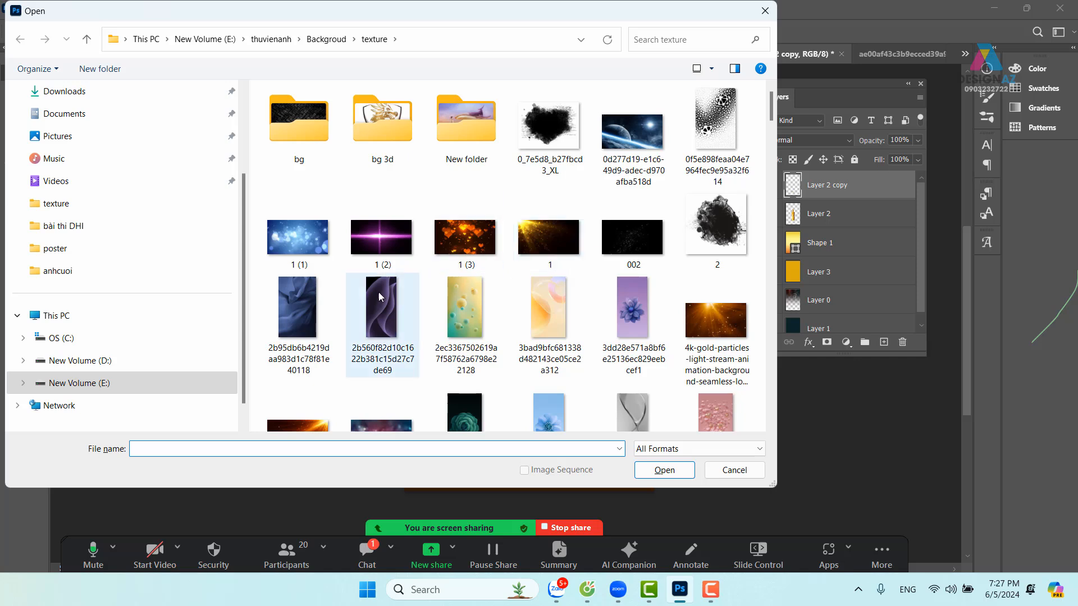
click(285, 44)
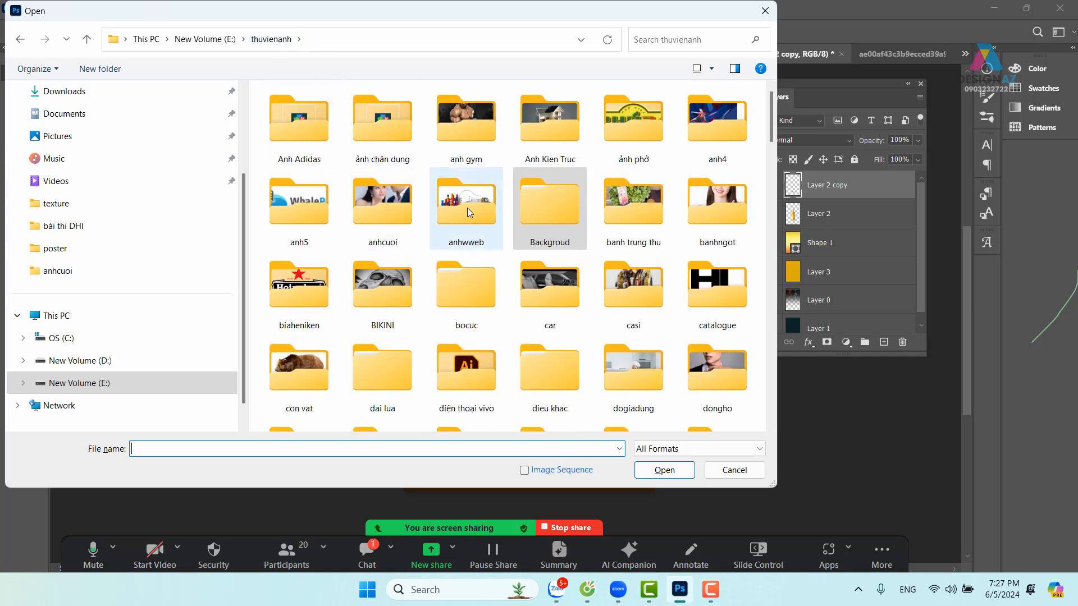
click(468, 209)
key(i)
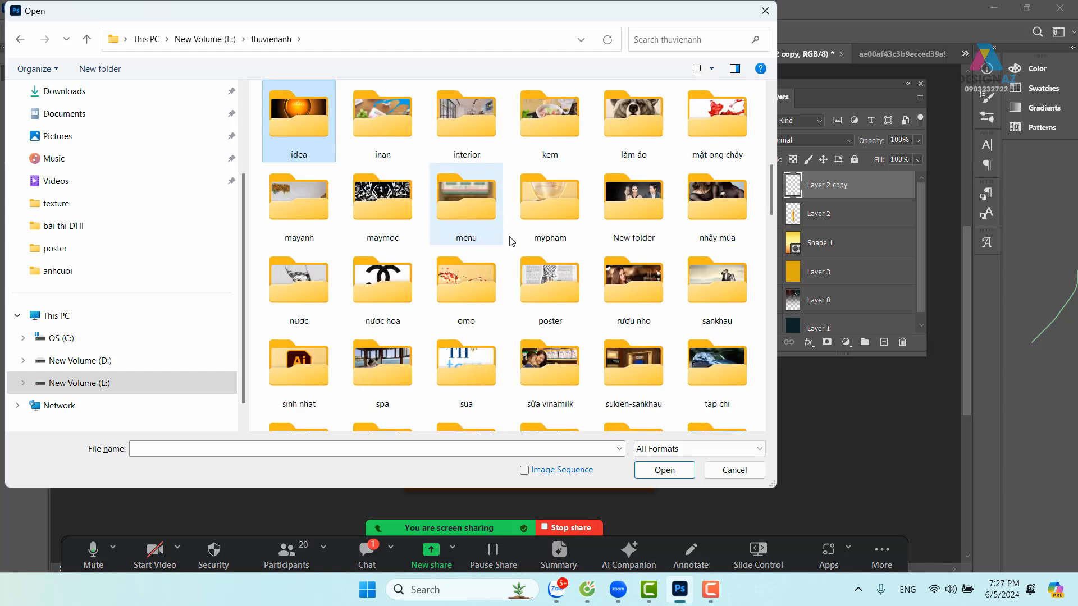
double_click(456, 113)
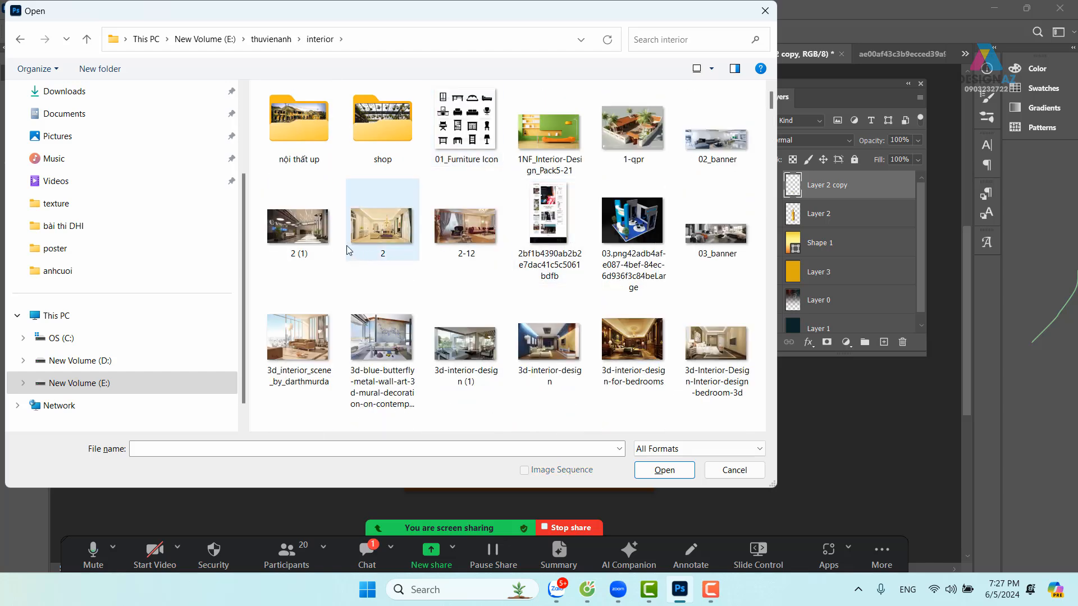
click(316, 236)
click(679, 469)
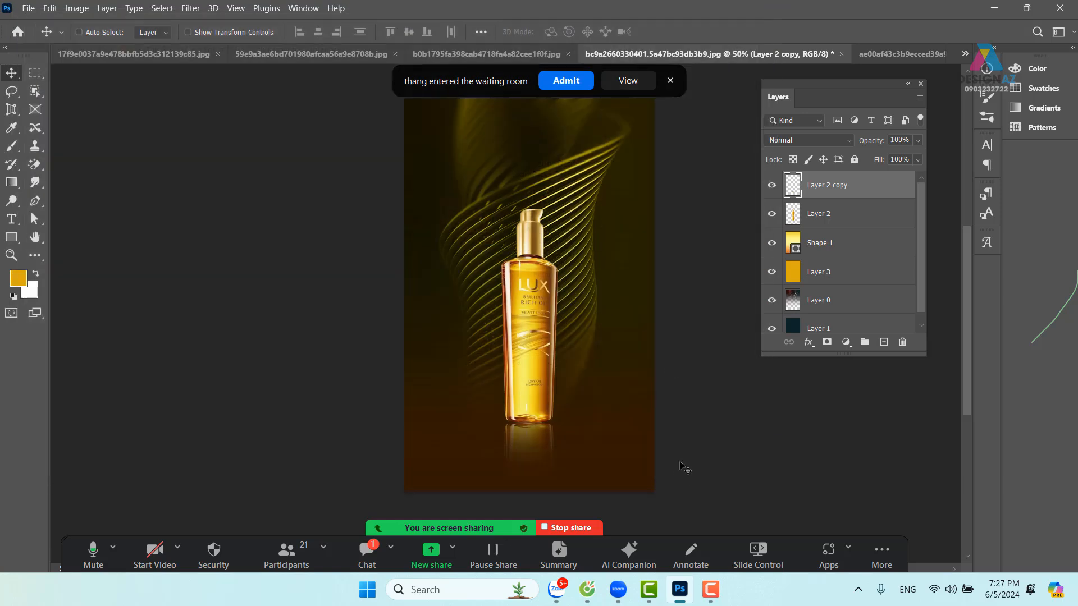
click(566, 81)
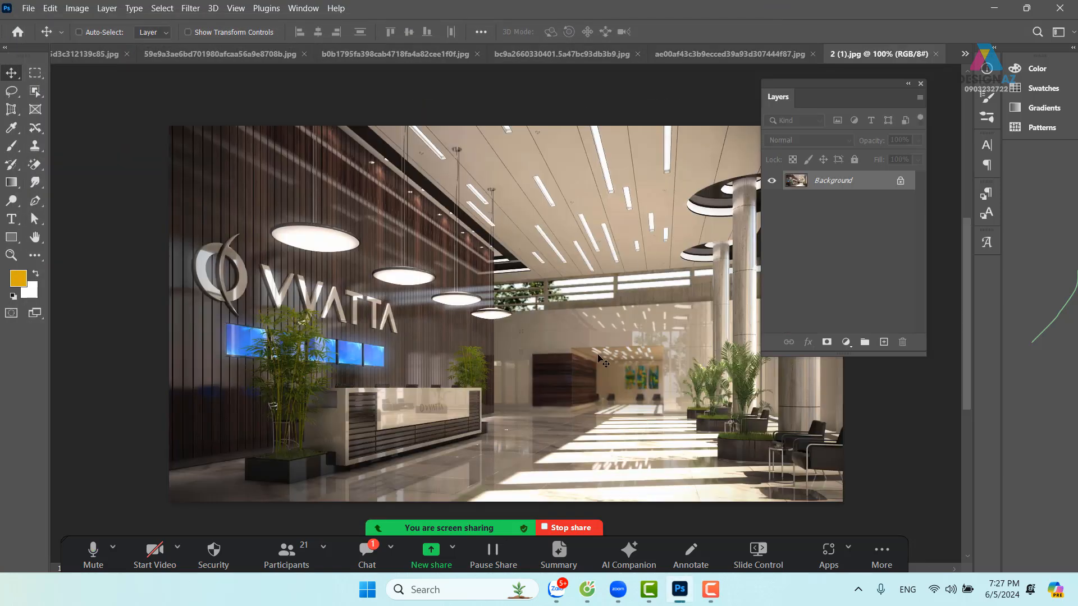
drag(721, 344, 532, 334)
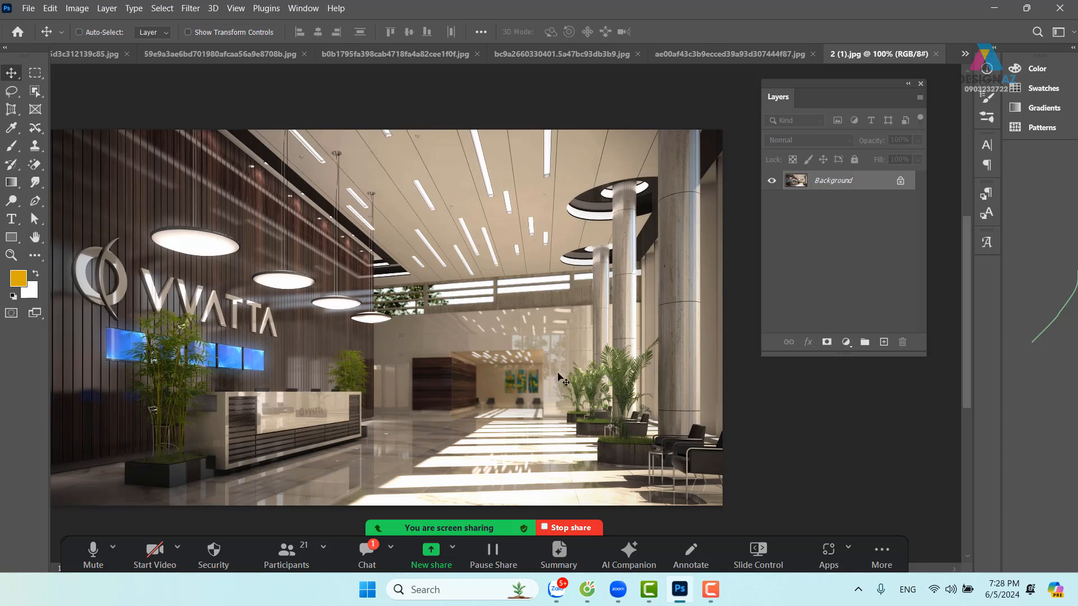
Step: Close the source image with the three LUX bottles without saving its changes
click(758, 54)
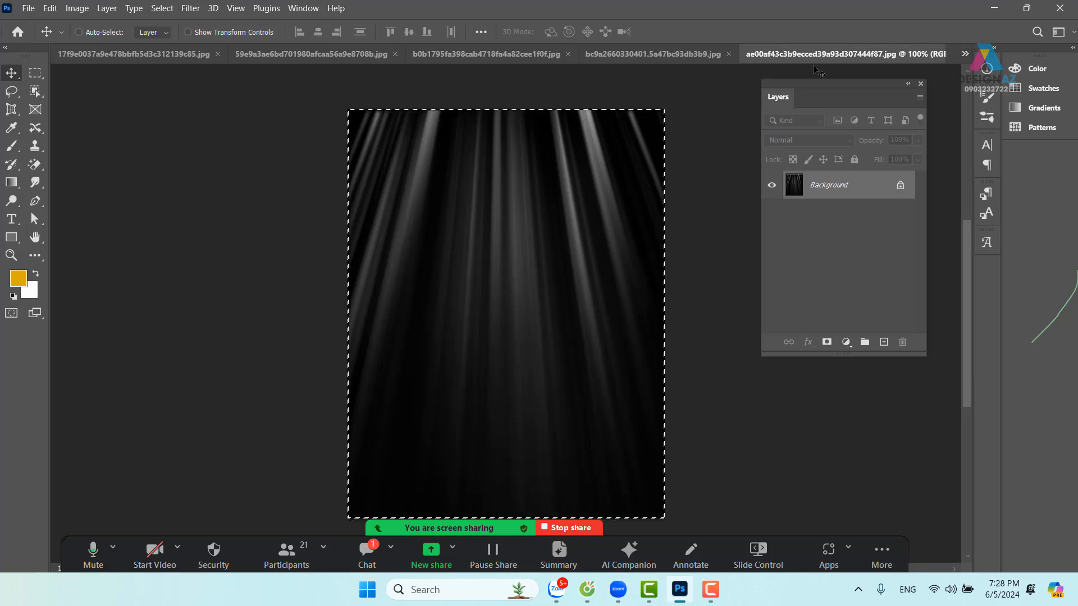
click(676, 56)
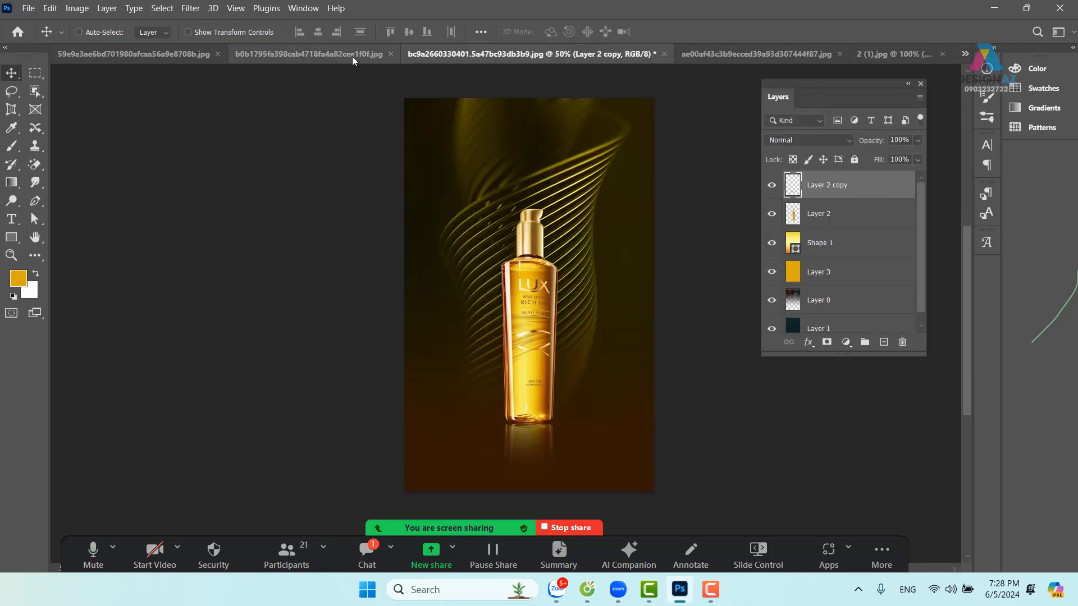
click(337, 56)
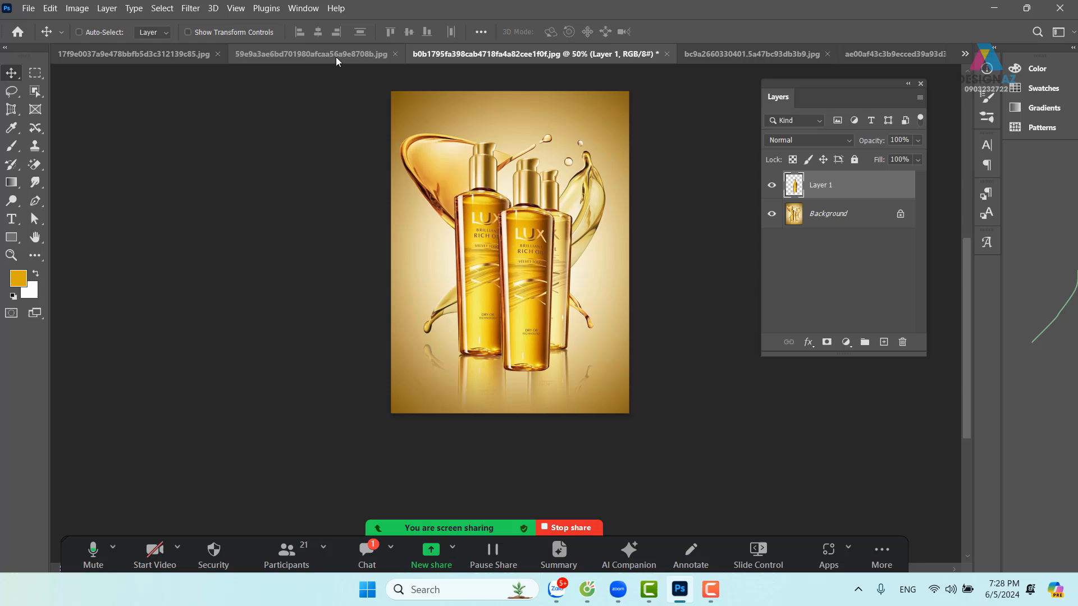
click(667, 54)
click(560, 242)
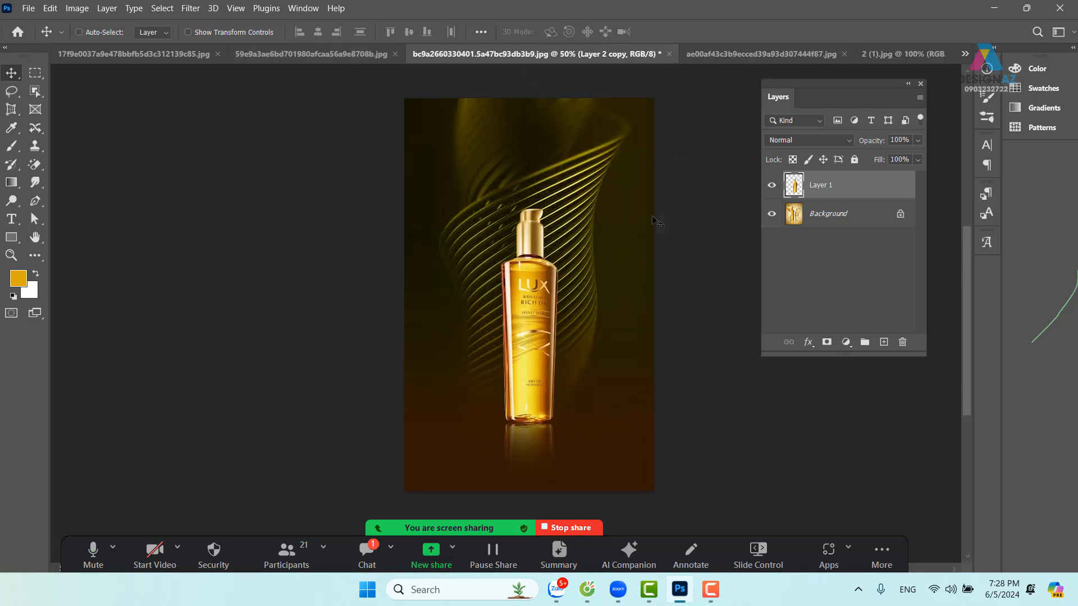
click(786, 53)
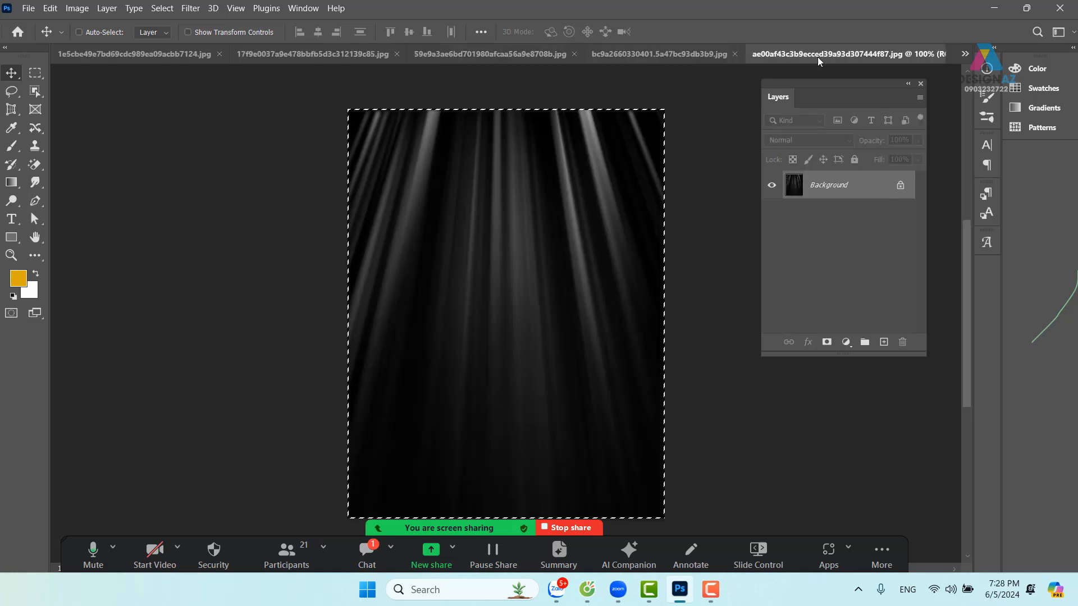
click(705, 53)
click(333, 54)
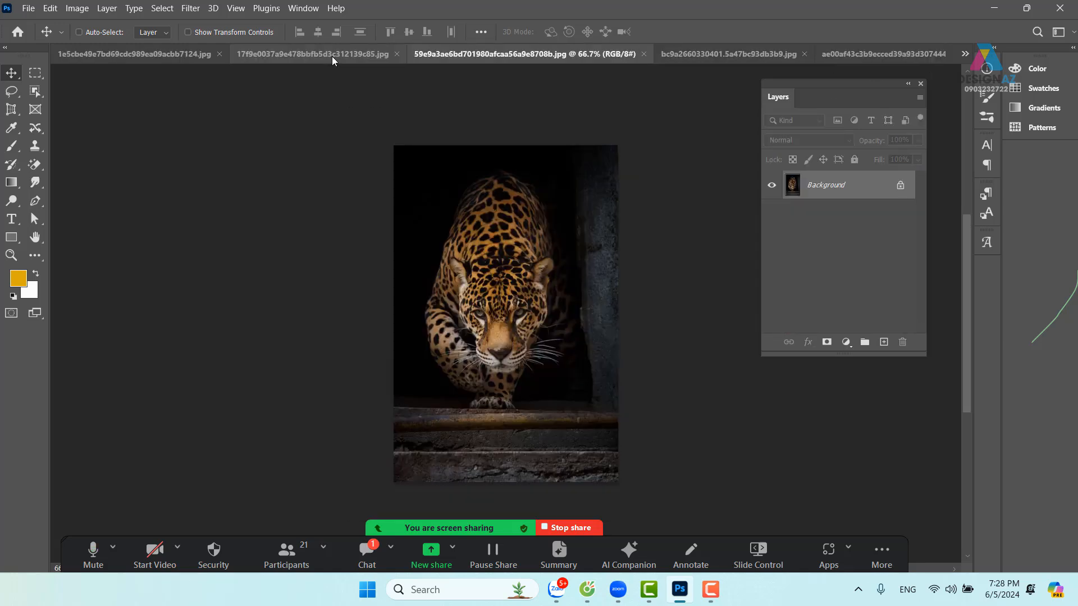
click(154, 57)
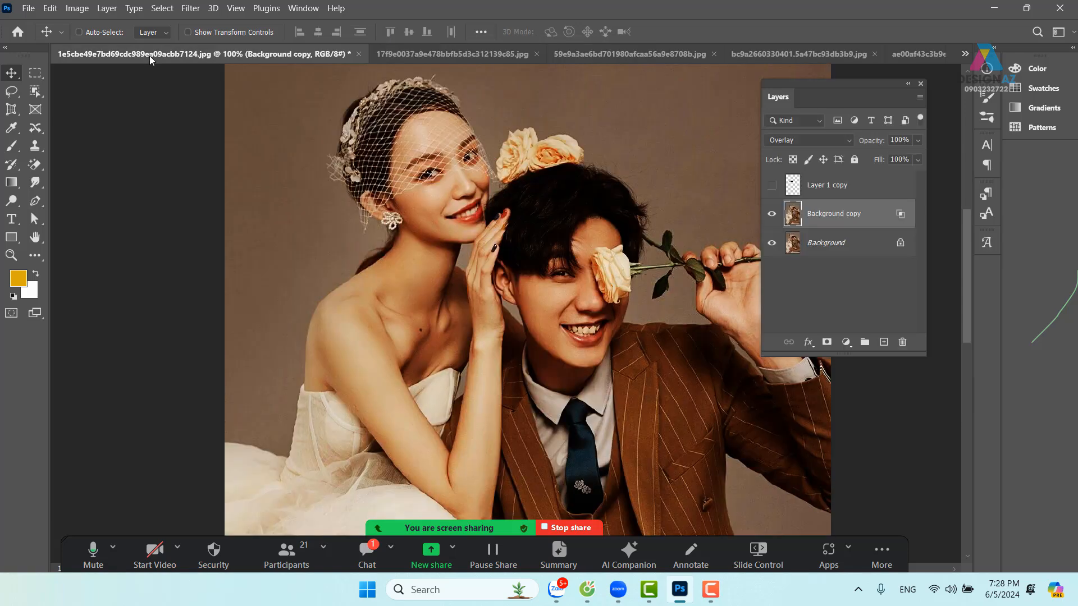
Step: Paste the copied light-ray image into the lobby image 2 (1).jpg and align it with the canvas's upper edge
click(920, 54)
click(965, 53)
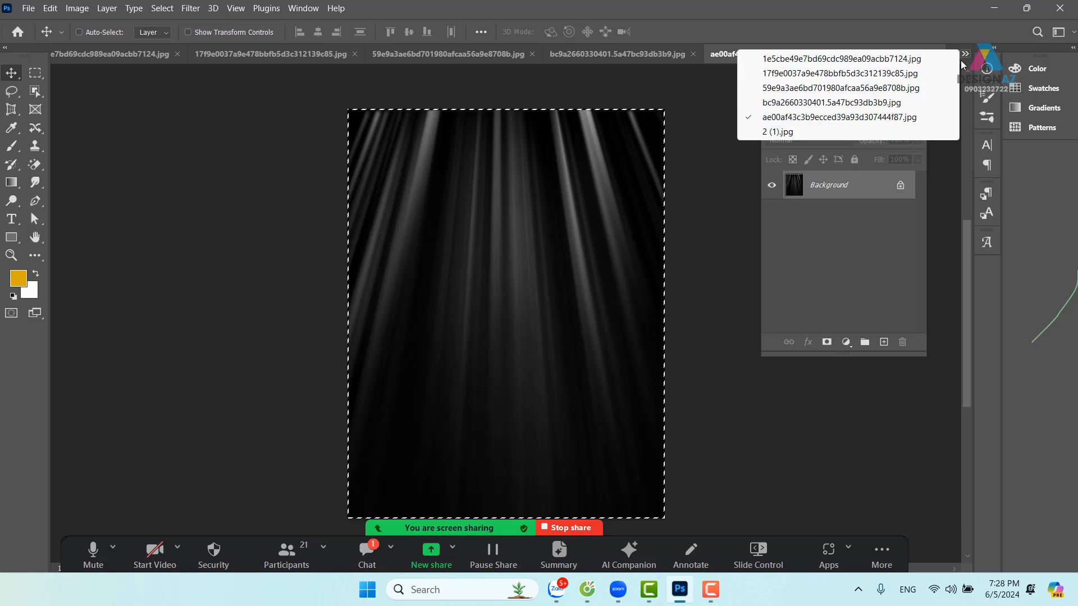
click(821, 132)
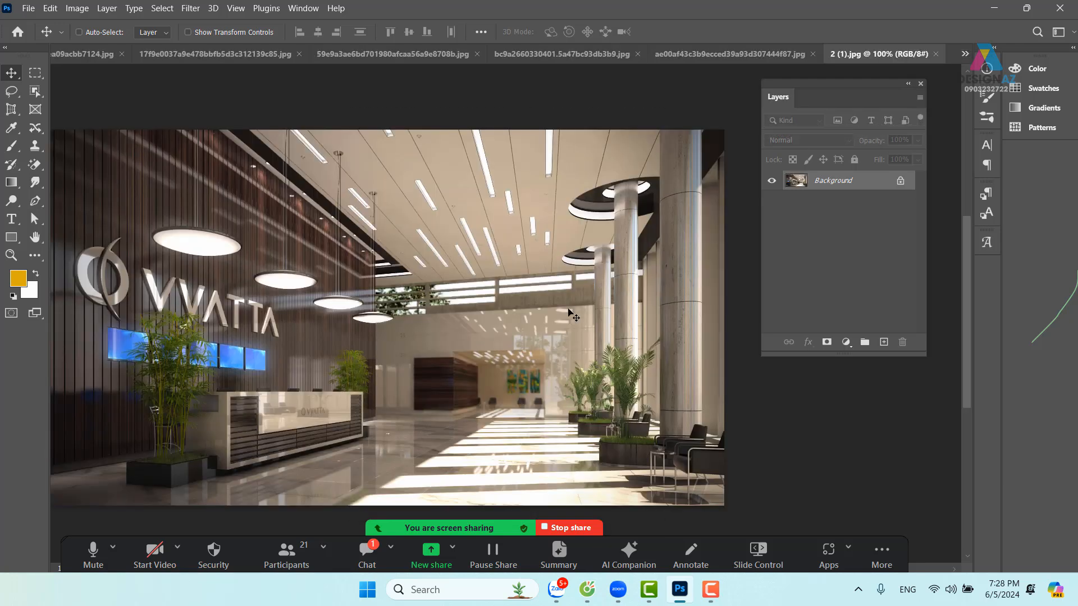
key(ctrl+v)
drag(427, 230, 512, 210)
Step: Try the Screen blend mode on the light-ray layer and move the rays over the lobby's dark logo wall
click(840, 138)
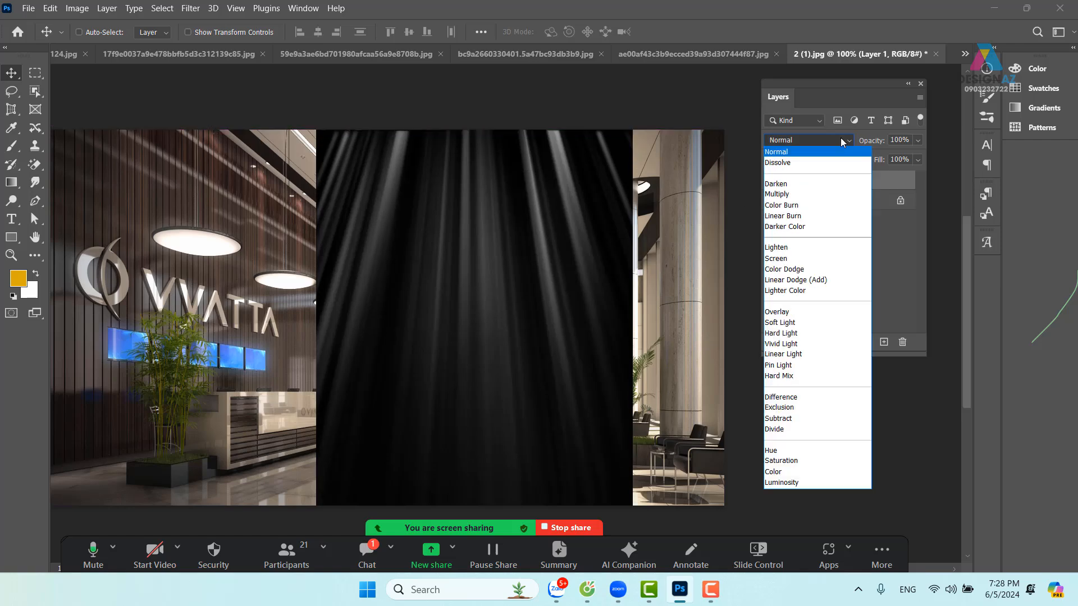
click(812, 258)
drag(479, 204, 486, 250)
drag(470, 295, 385, 289)
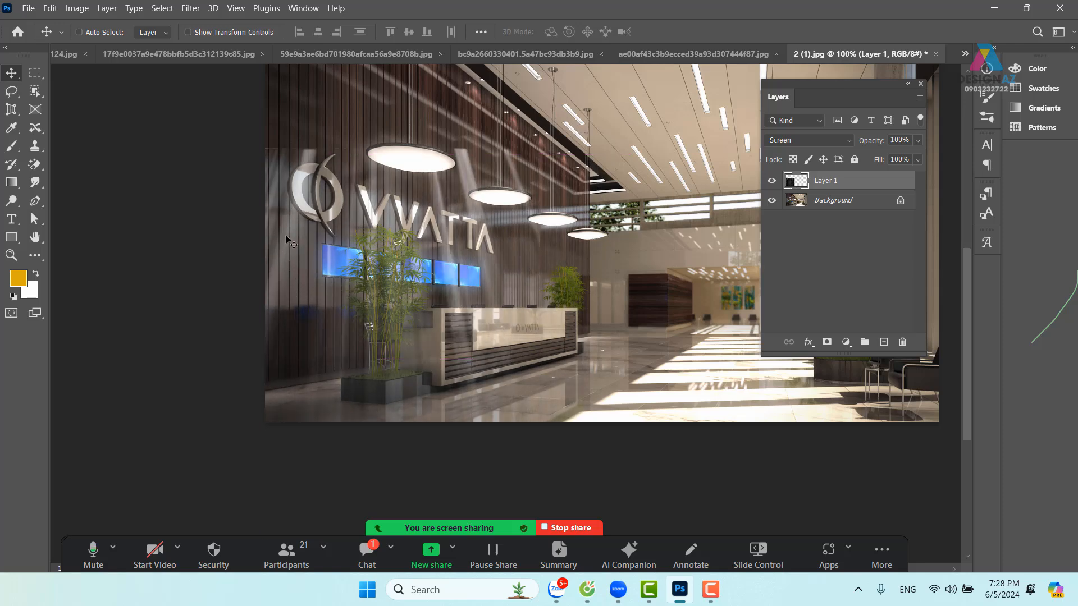
Step: Change the light-ray layer's blend mode to Color Dodge and move the rays over the lobby's columns and windows
click(832, 140)
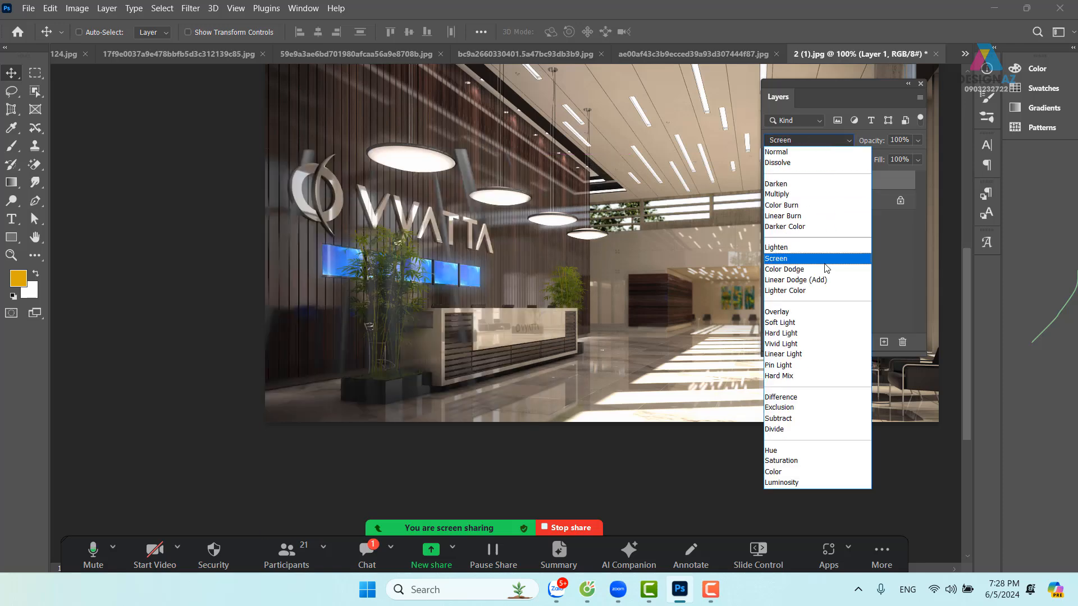
click(822, 271)
drag(347, 239, 497, 233)
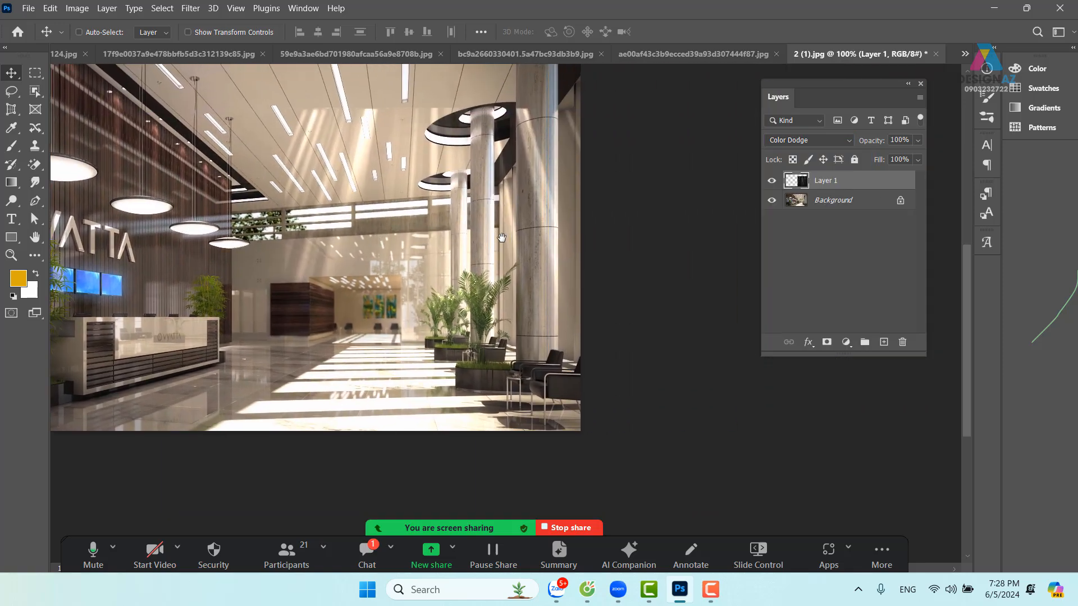
drag(450, 191, 474, 145)
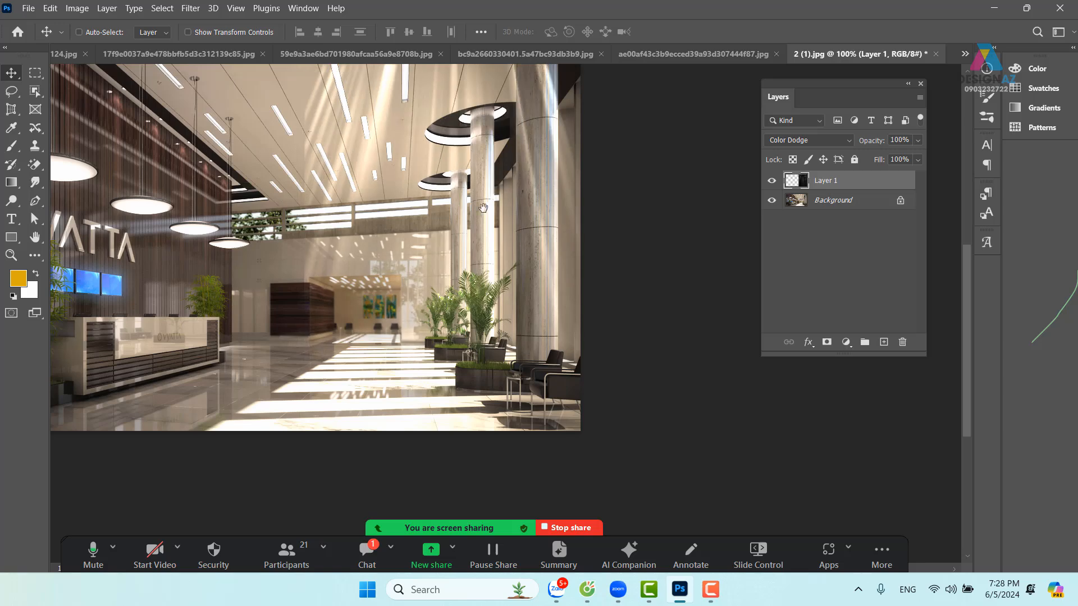
drag(493, 185, 567, 270)
Step: Try rotating the light-ray layer about 41° and stretching it diagonally across the lobby's columns, and delete the layer
key(ctrl+t)
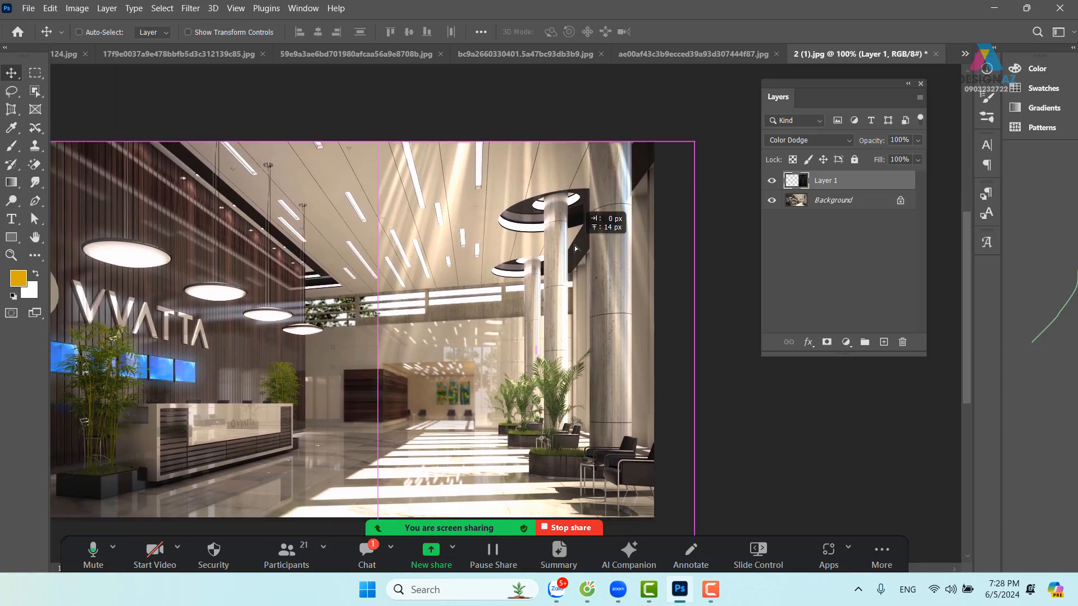
drag(710, 125, 726, 321)
drag(526, 268, 601, 172)
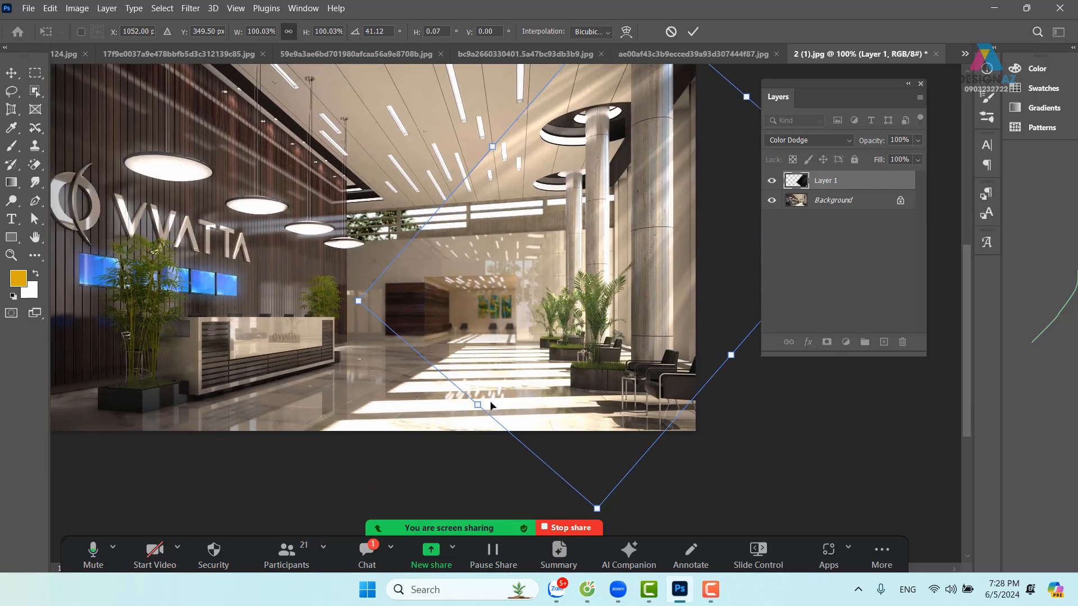
drag(476, 410, 374, 511)
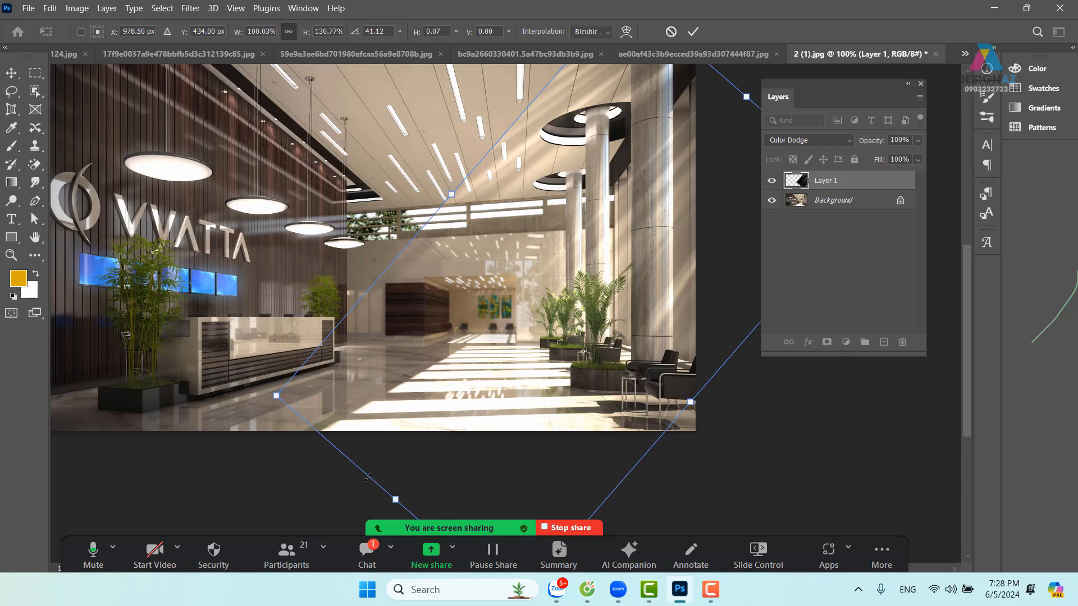
drag(572, 249, 542, 262)
key(Return)
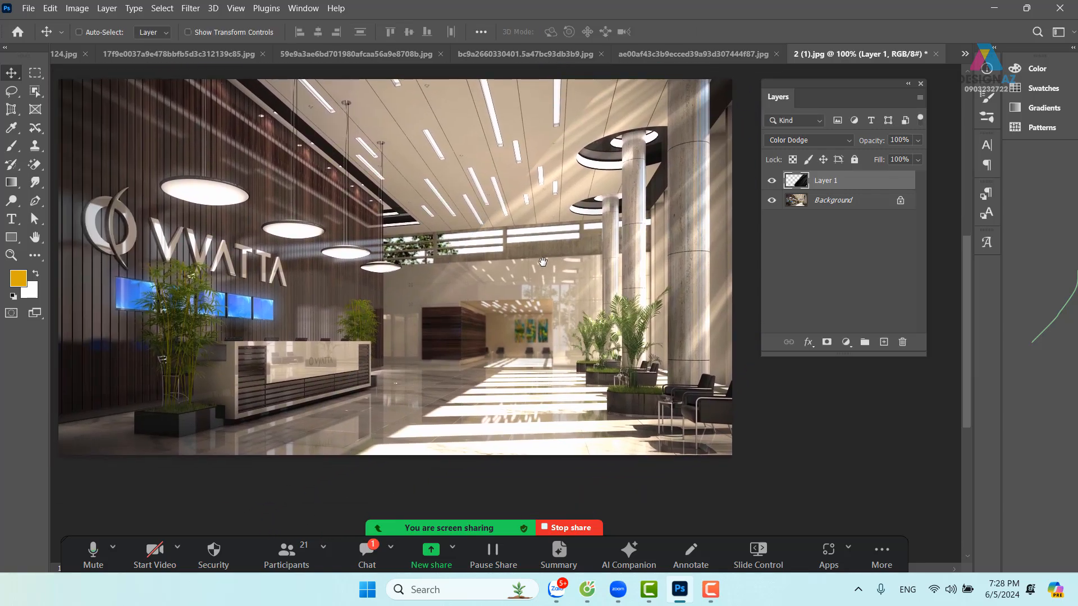
key(Delete)
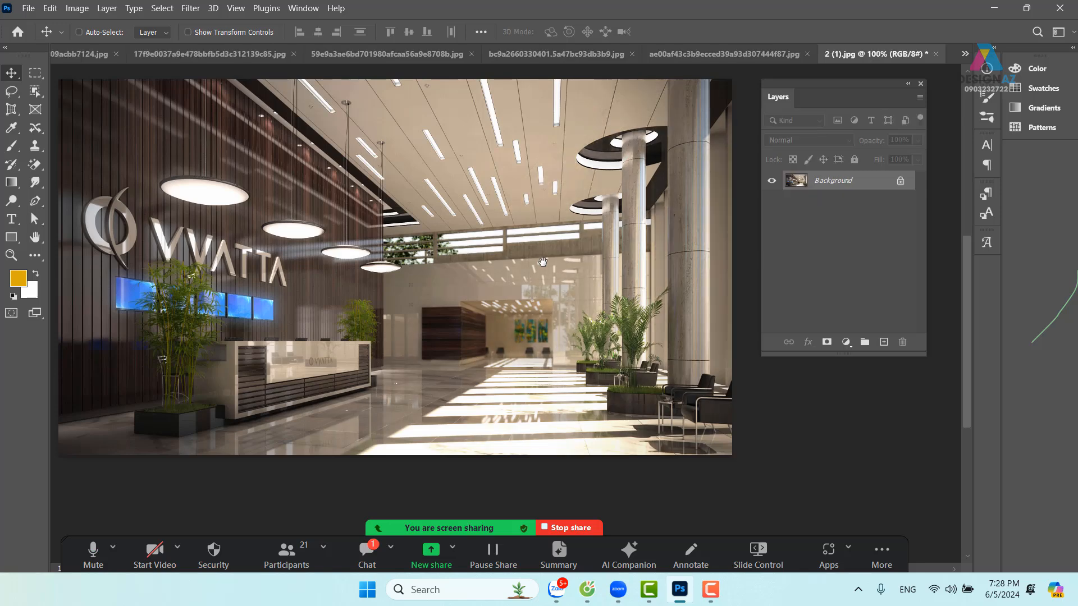
Step: Activate the Elliptical Marquee tool with the logo wall's lamps at 200% zoom, and admit the waiting participant to the meeting
drag(296, 235, 544, 244)
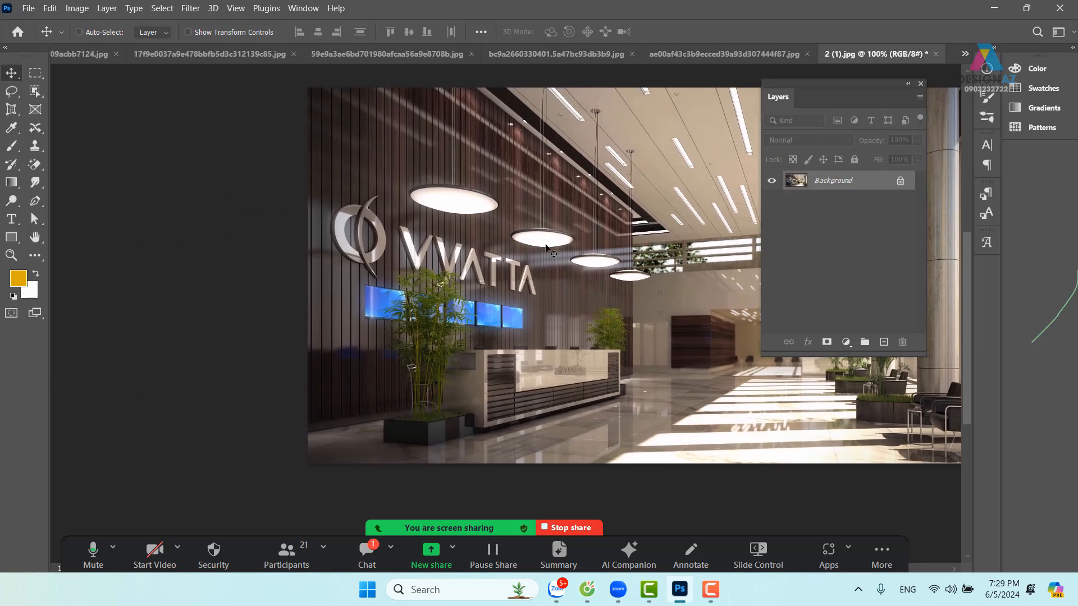
key(ctrl+plus)
drag(408, 175, 606, 194)
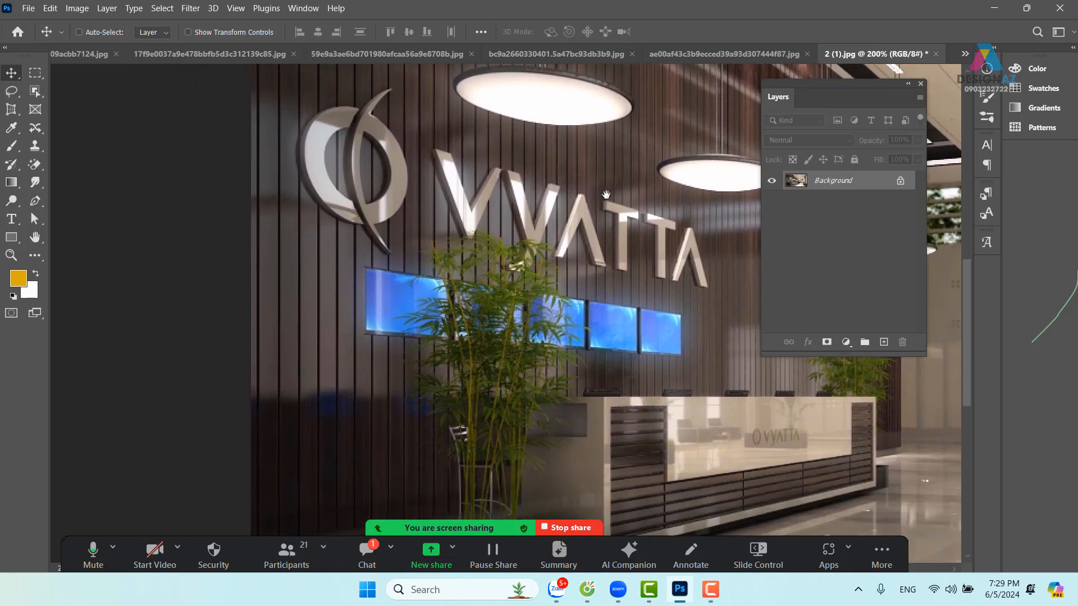
click(38, 74)
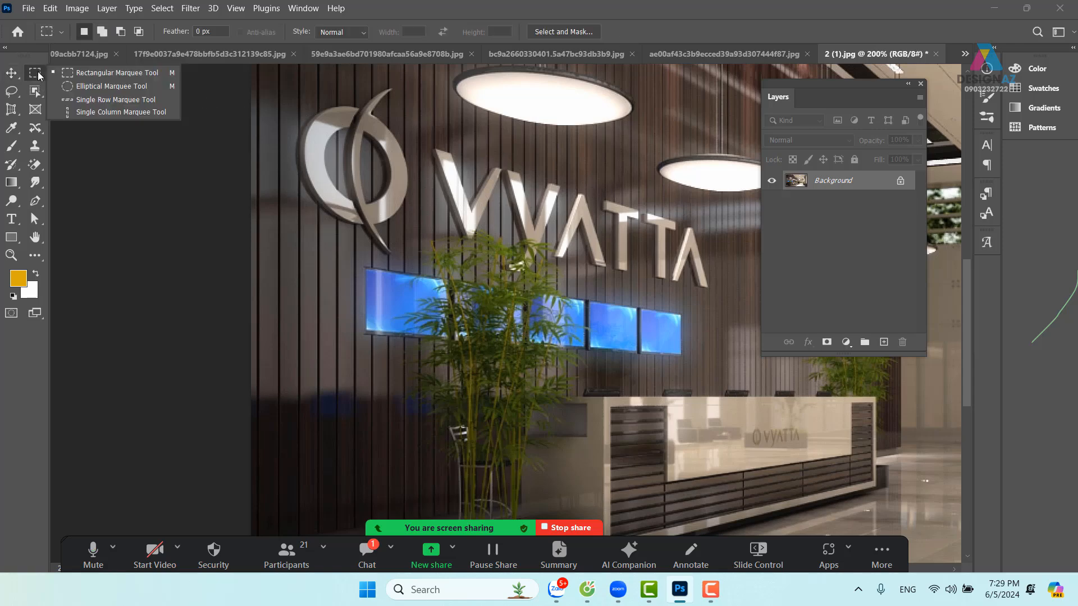
click(111, 86)
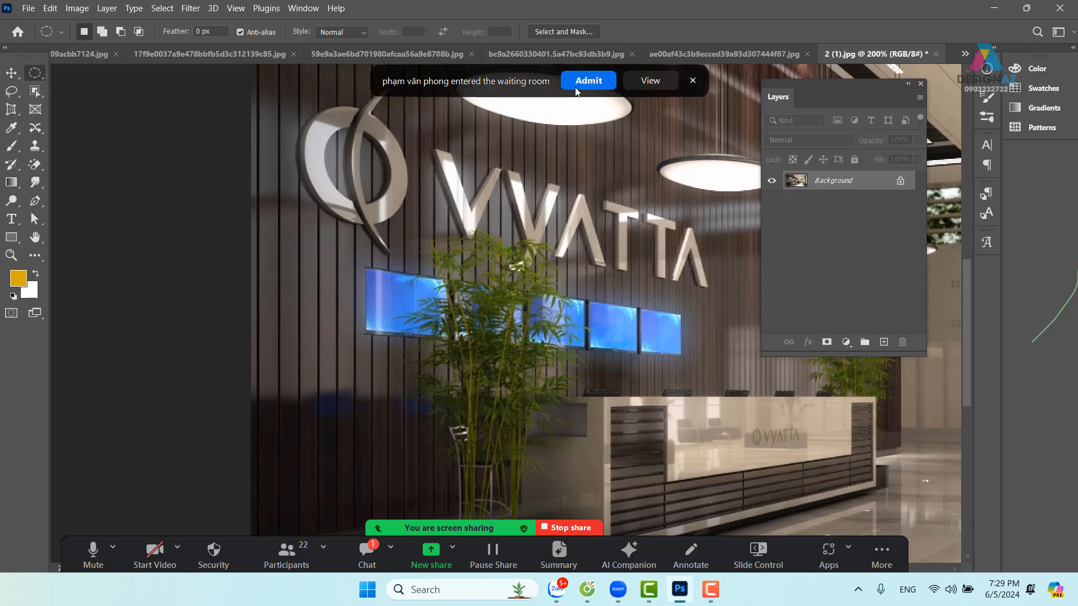
click(583, 83)
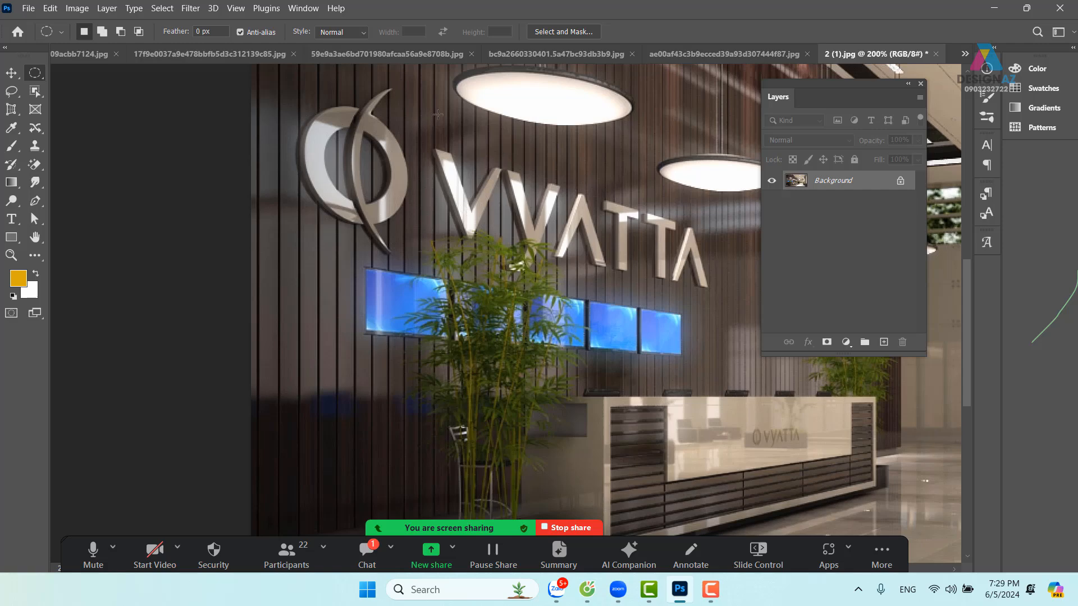
Step: Draw a tall elliptical selection hanging from the front pendant lamp and shift it so it lines up under the lamp
drag(438, 114, 606, 519)
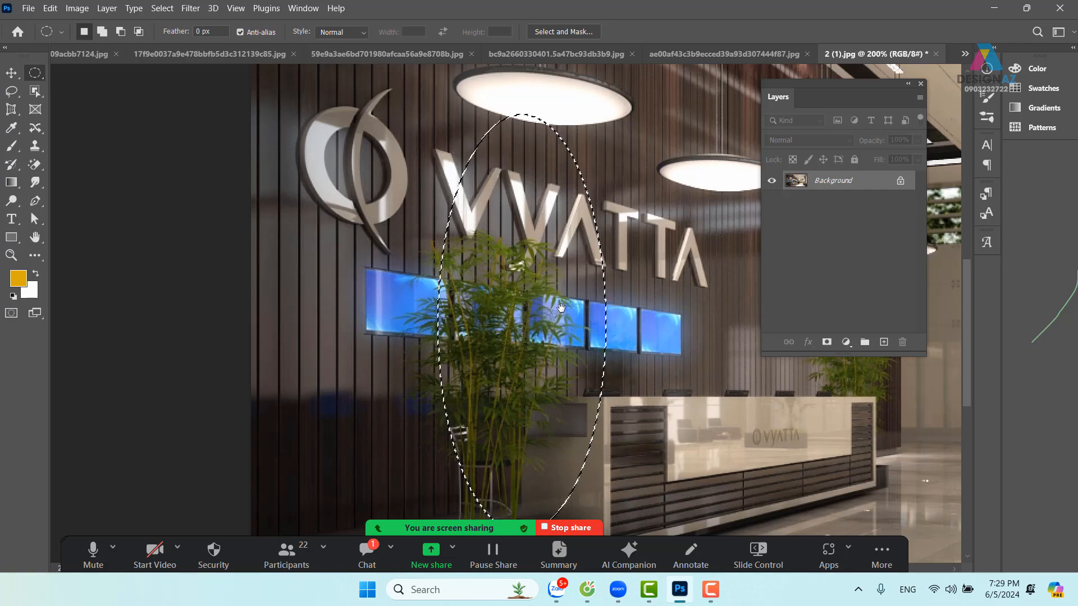
drag(562, 308, 439, 328)
drag(446, 270, 457, 254)
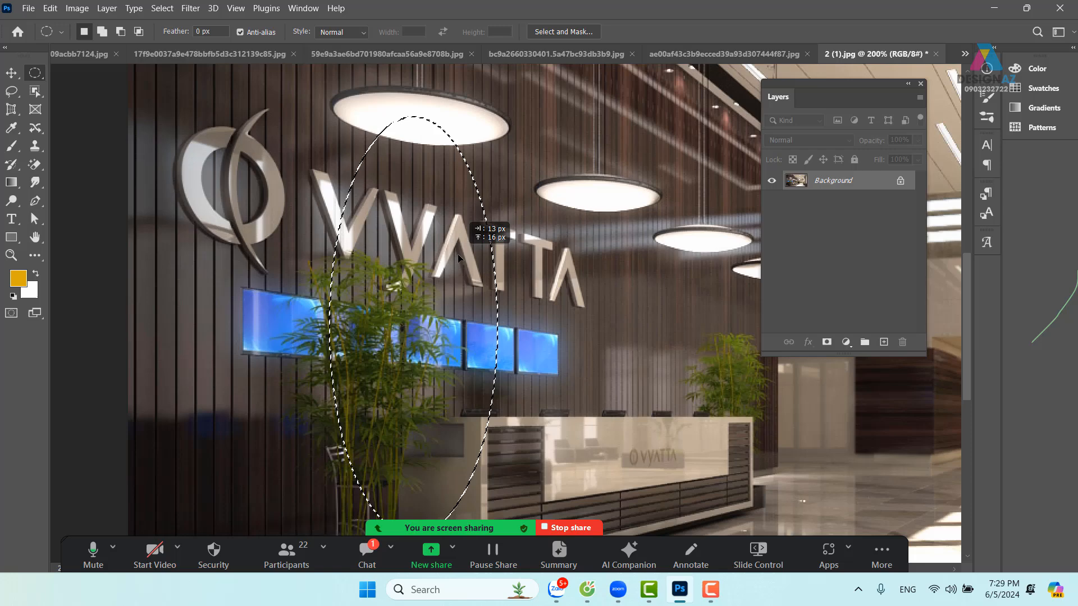
Step: Add a new layer and fill the elliptical selection on it with white, ffffff
click(884, 342)
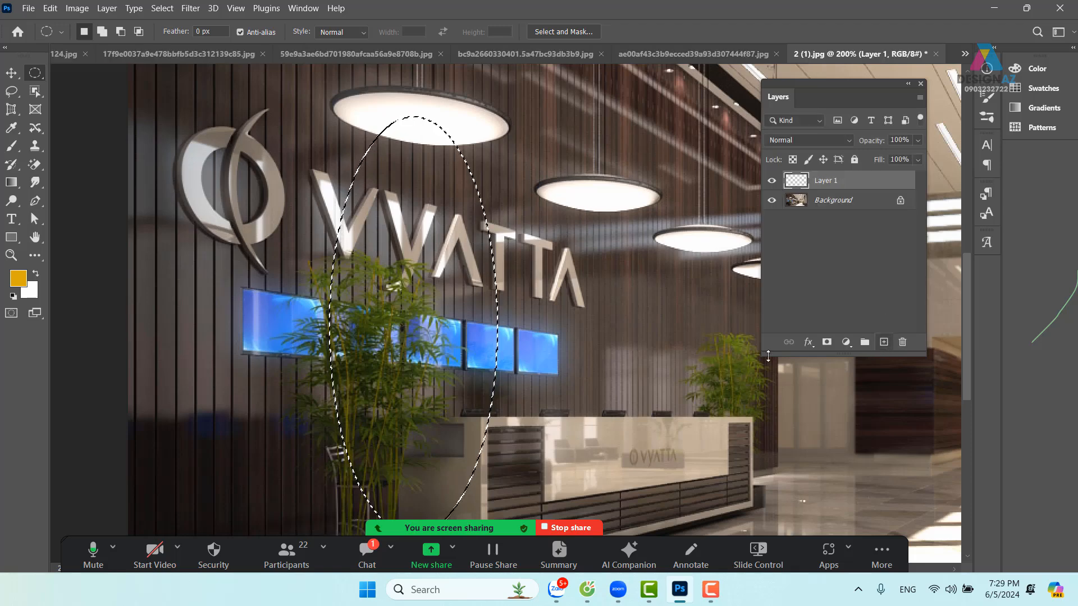
click(18, 278)
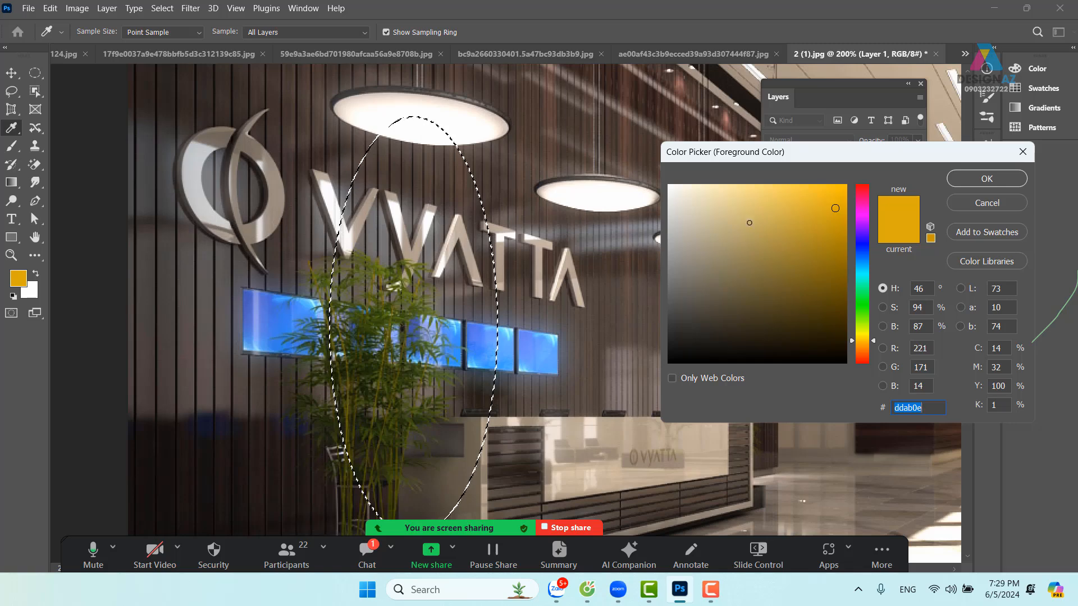
text(ffffff)
click(987, 178)
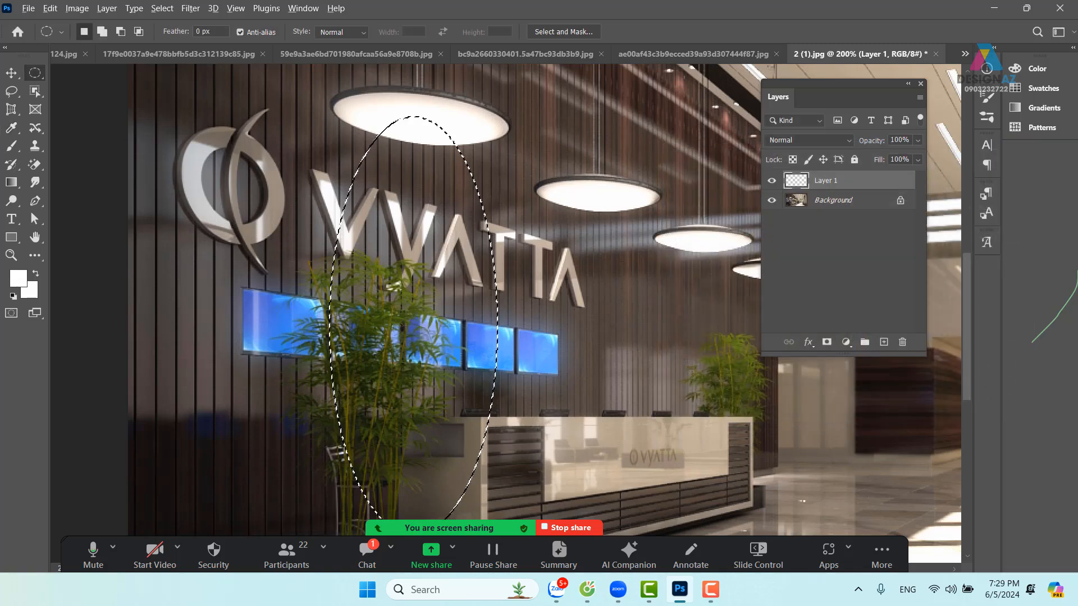
key(alt+BackSpace)
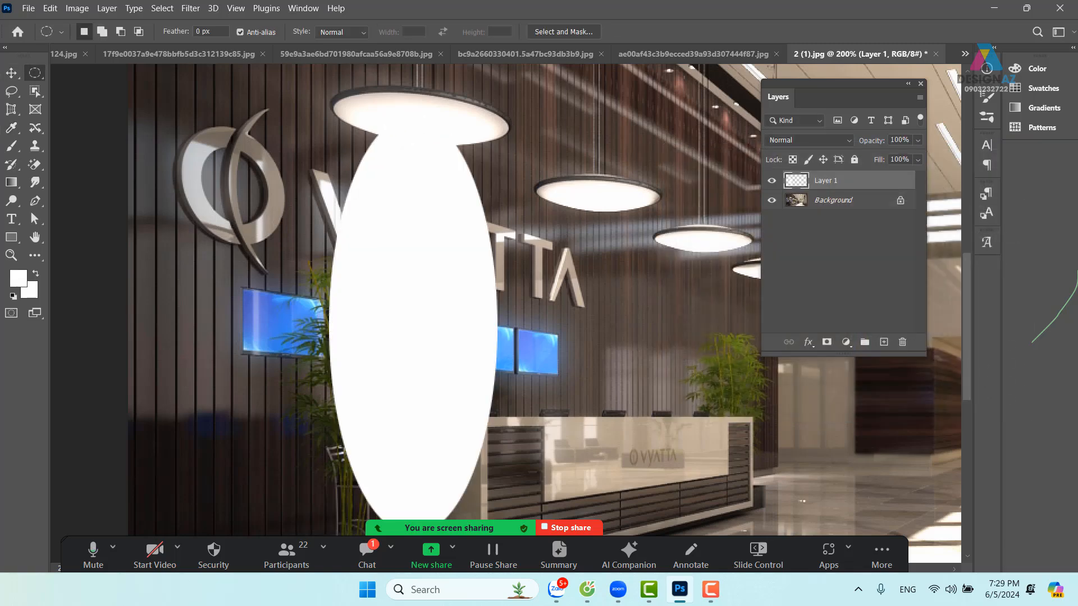
Step: Fade out the white ellipse's lower part by repeatedly deleting inside a rectangular selection feathered by 100 pixels, and clear the selection
key(ctrl+minus)
key(ctrl+minus)
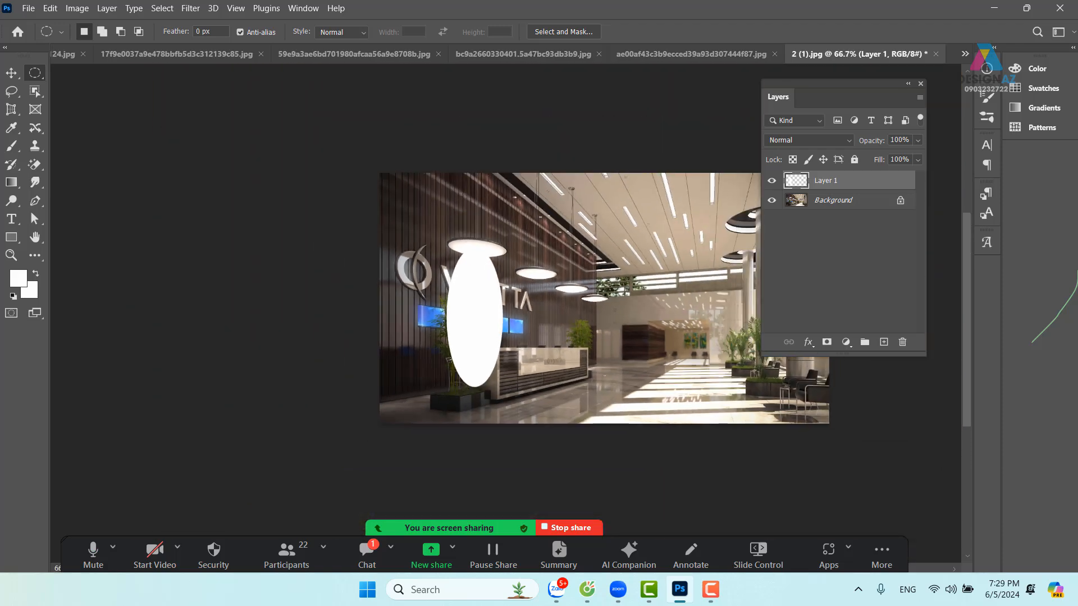
key(ctrl+plus)
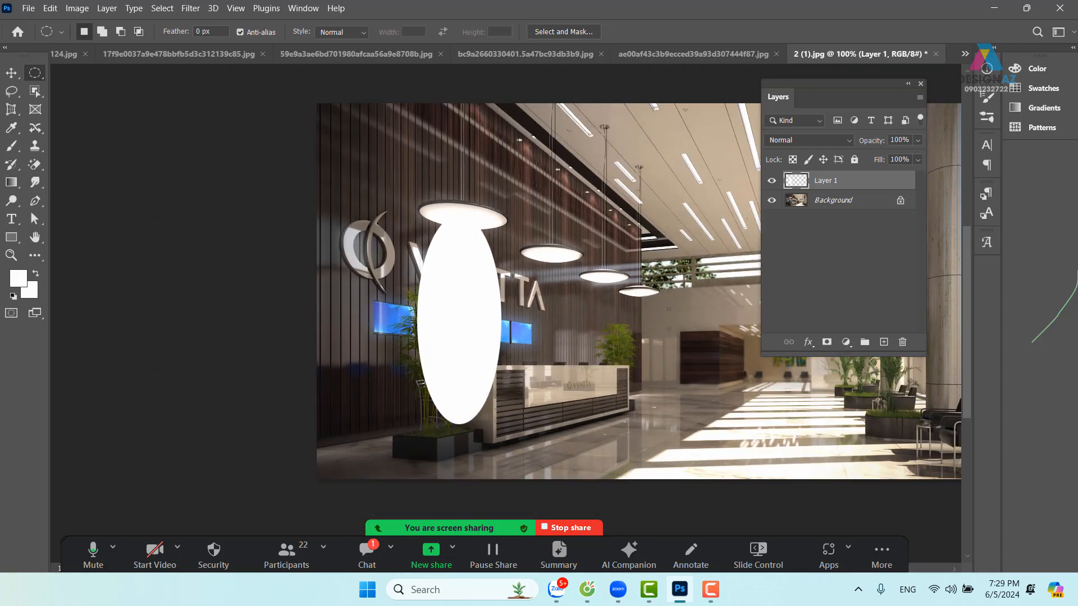
right_click(40, 76)
click(84, 72)
drag(314, 355, 688, 533)
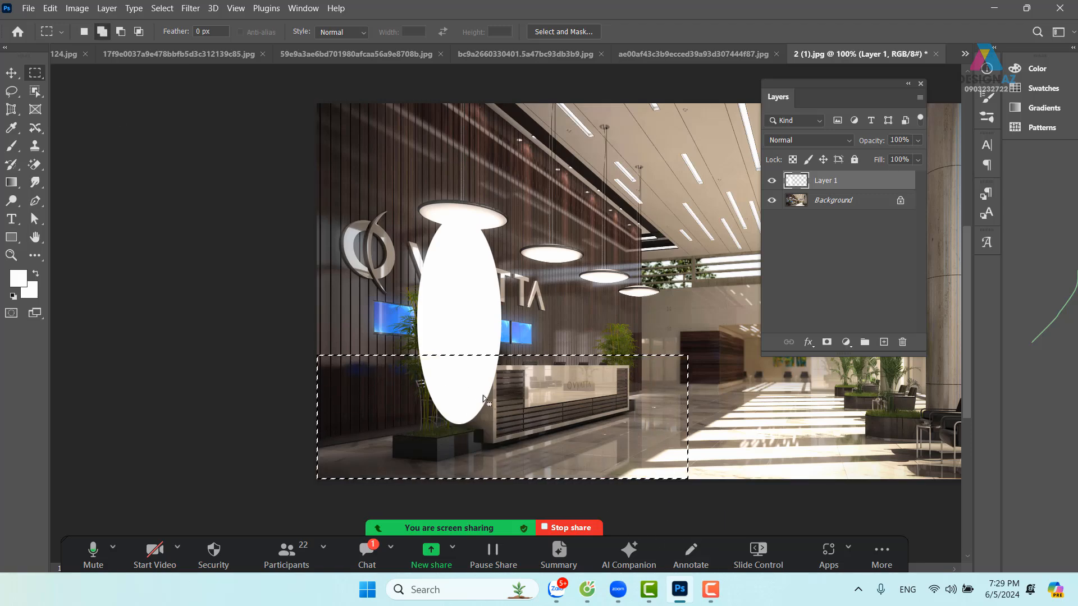
key(shift+F6)
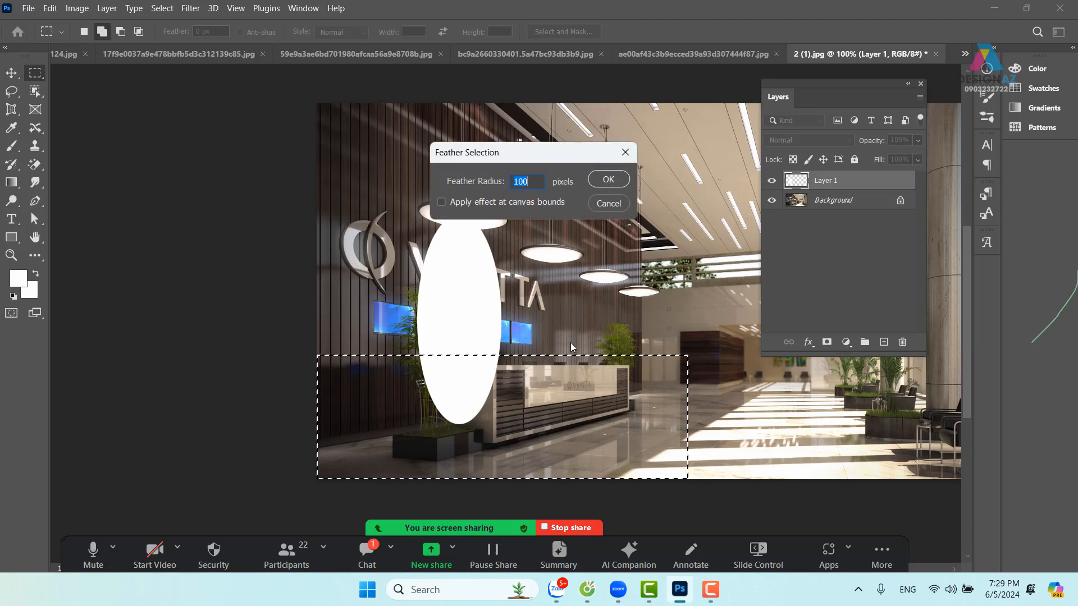
key(Return)
key(Delete)
key(Delete)
key(Delete)
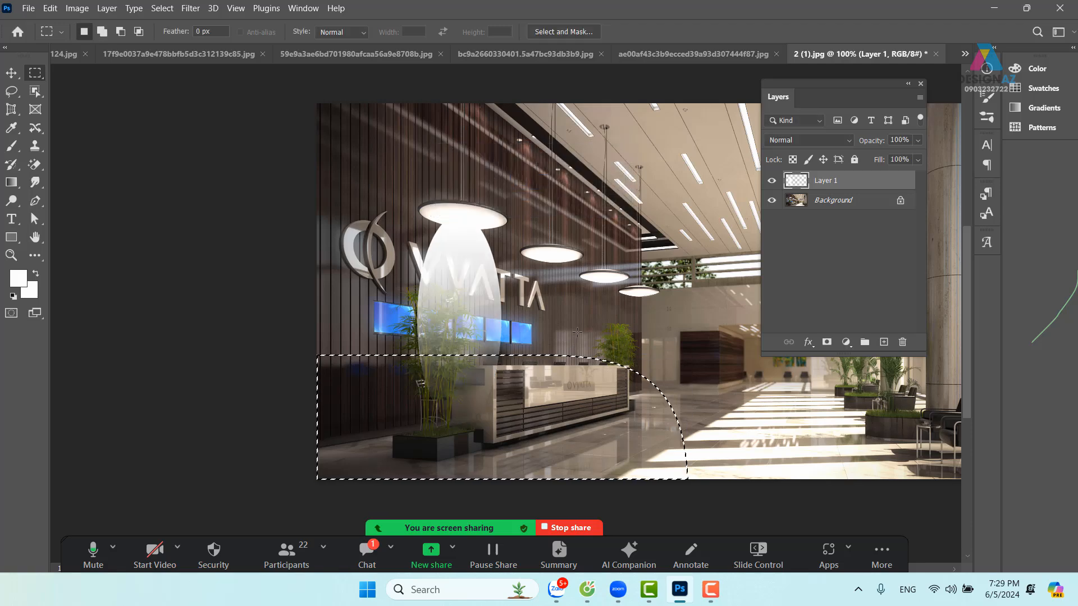
key(Delete)
key(v)
key(ctrl+d)
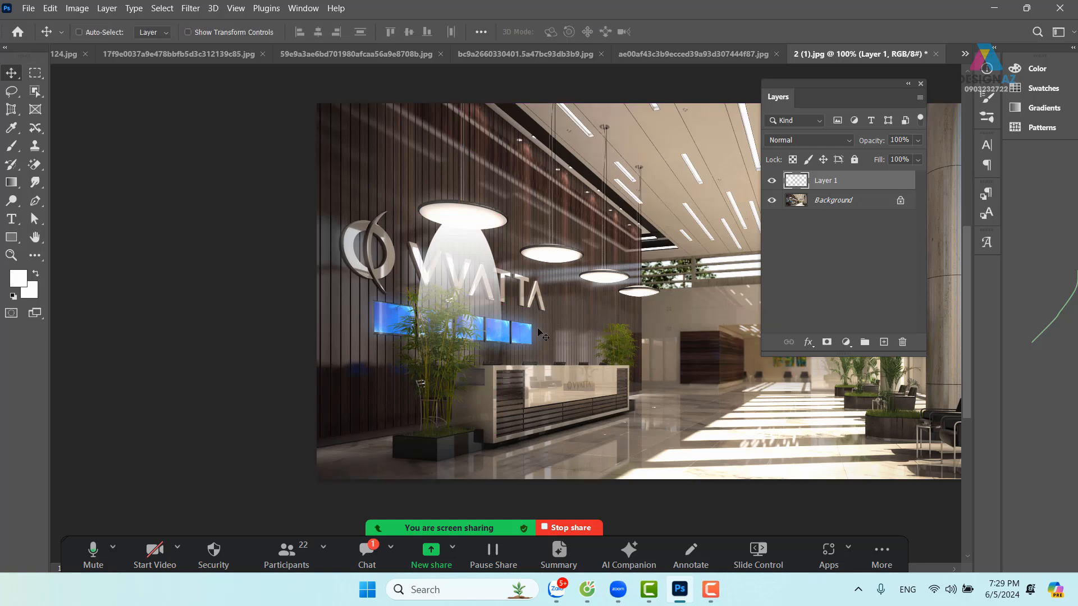
Step: Shape the white ellipse into a light cone with a perspective transform, spreading its base to about 184% width and narrowing its top
mouse_move(465, 297)
mouse_down()
mouse_move(463, 308)
mouse_move(466, 281)
mouse_move(466, 290)
mouse_up()
key(ctrl+t)
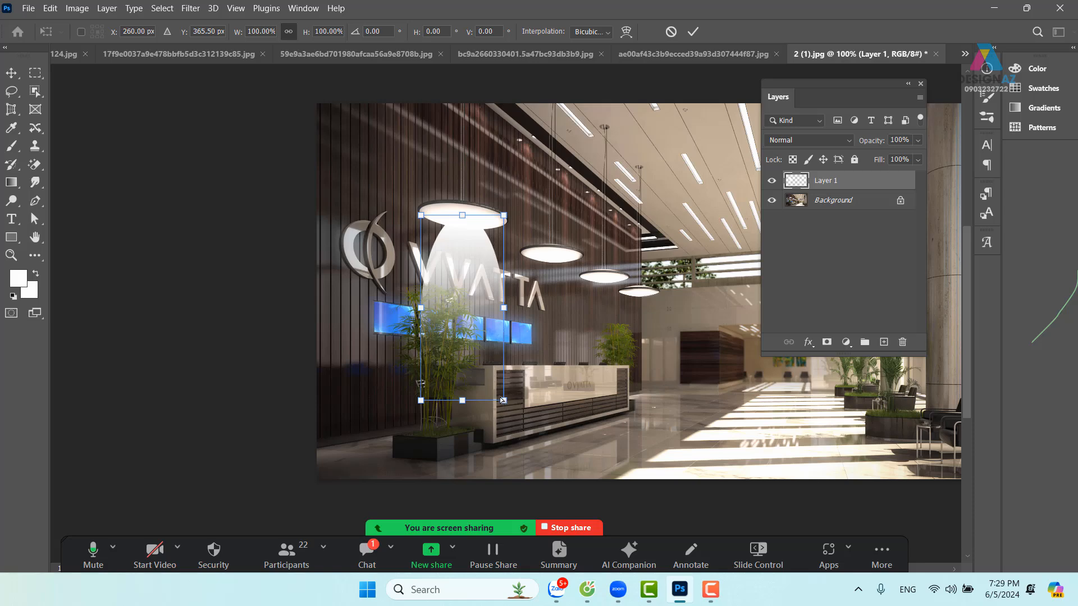
drag(504, 402, 539, 400)
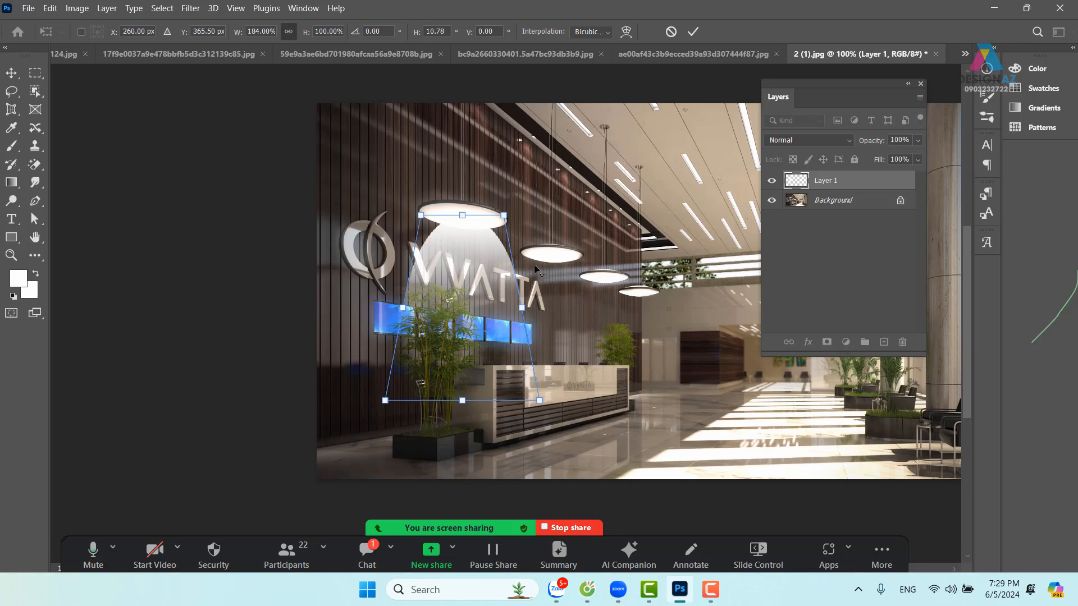
drag(509, 221, 488, 222)
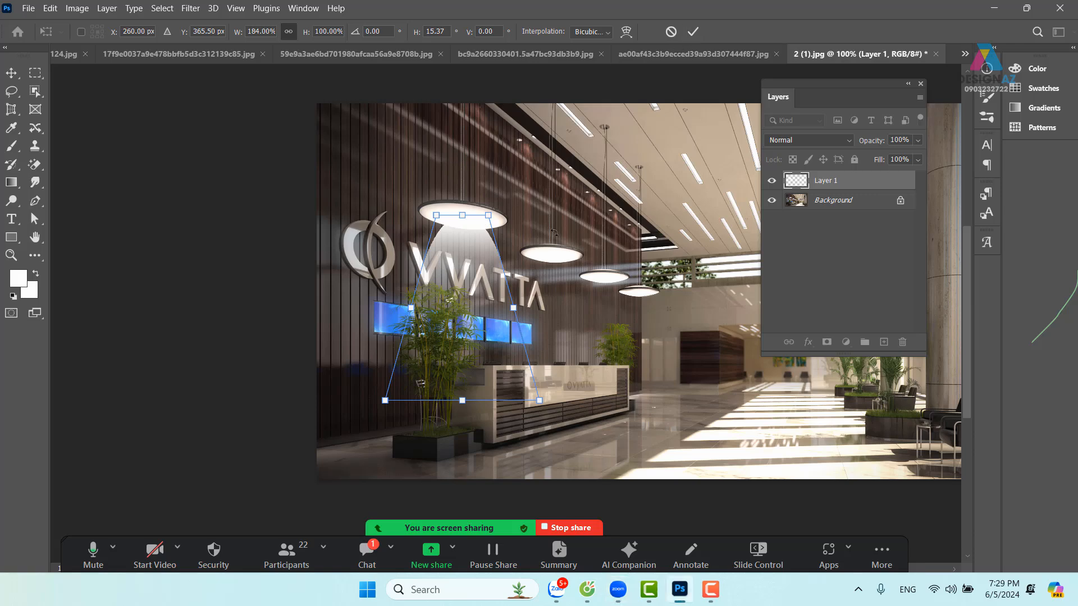
click(693, 32)
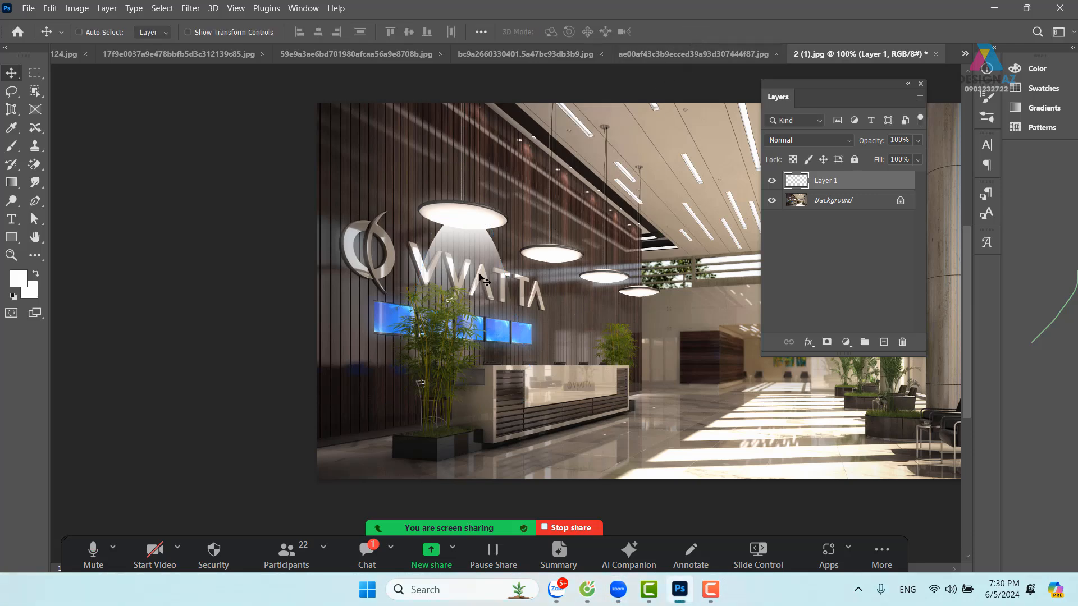
Step: Reposition the light cone so that it emerges from the underside of the front pendant lamp
drag(467, 268, 473, 291)
drag(538, 350, 585, 373)
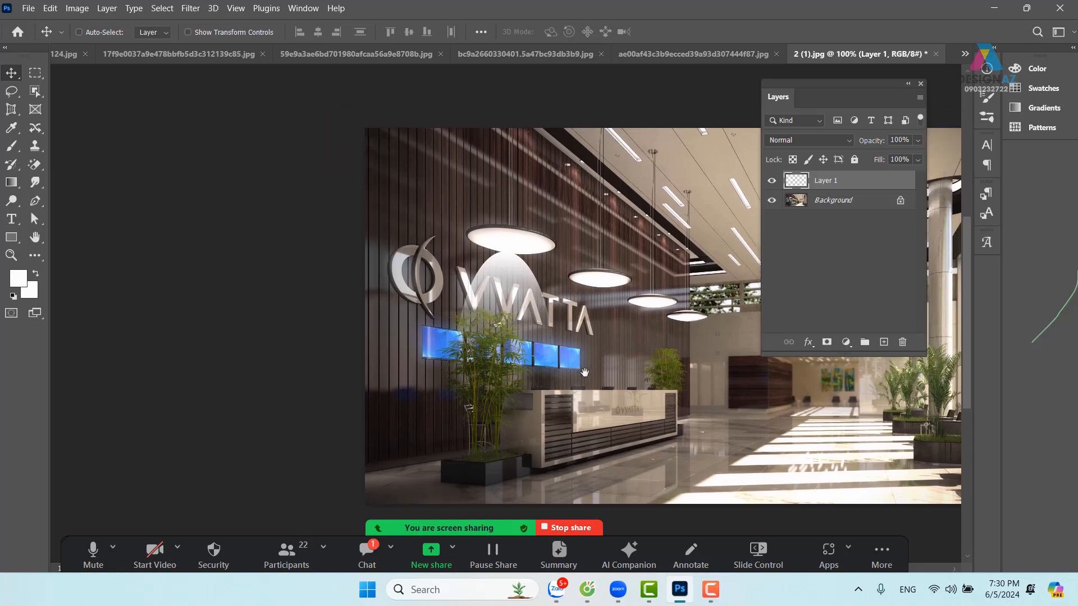
key(ctrl+plus)
drag(524, 333, 463, 277)
drag(482, 241, 492, 228)
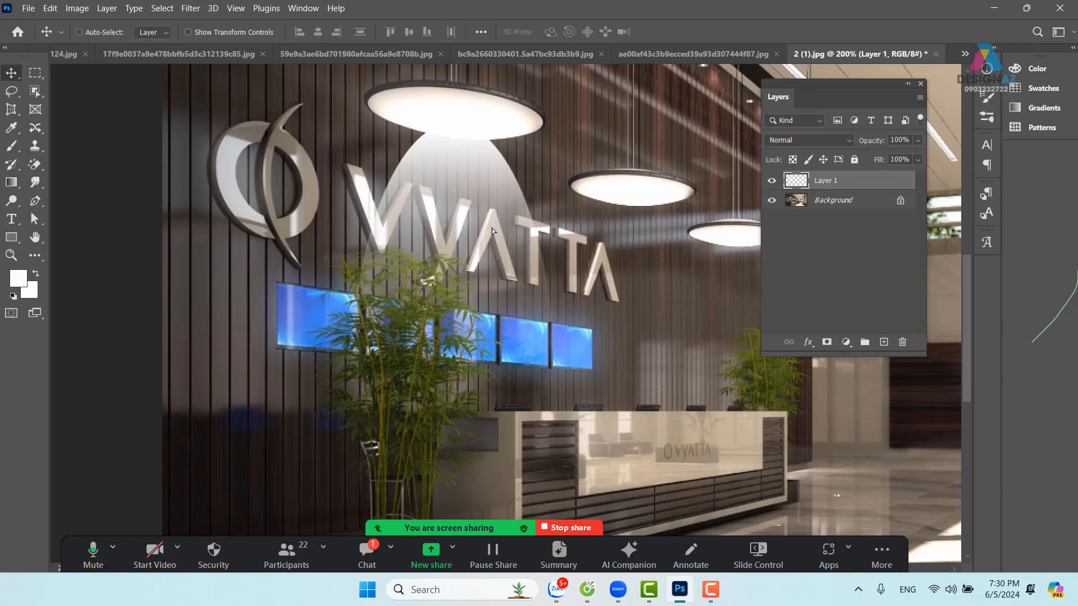
Step: Fill a rectangle of about 529 by 615 px around the lamp and reception desk with black on a new layer
key(ctrl+minus)
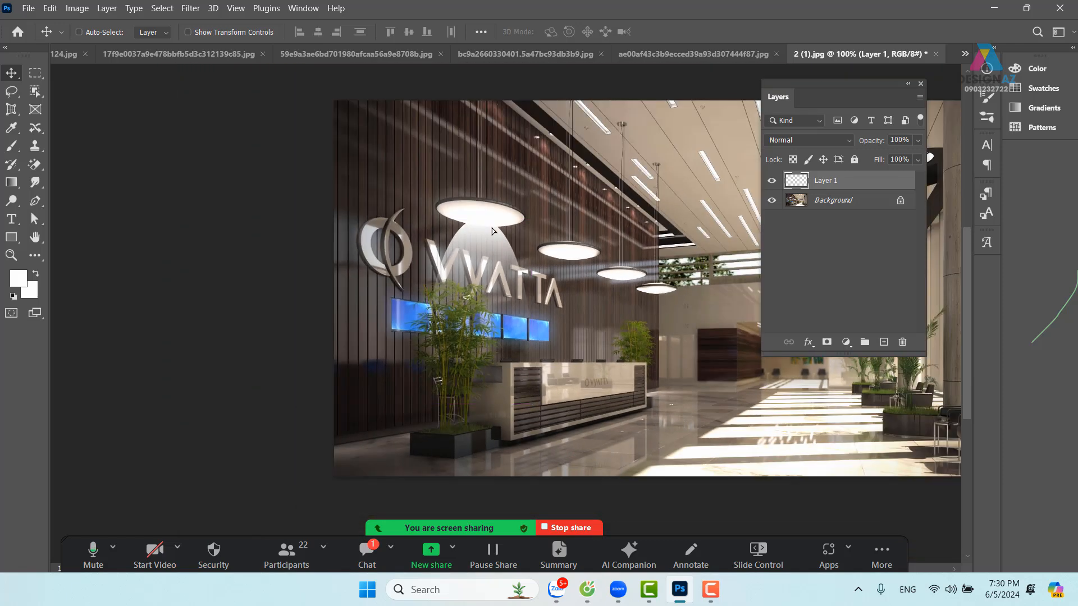
key(m)
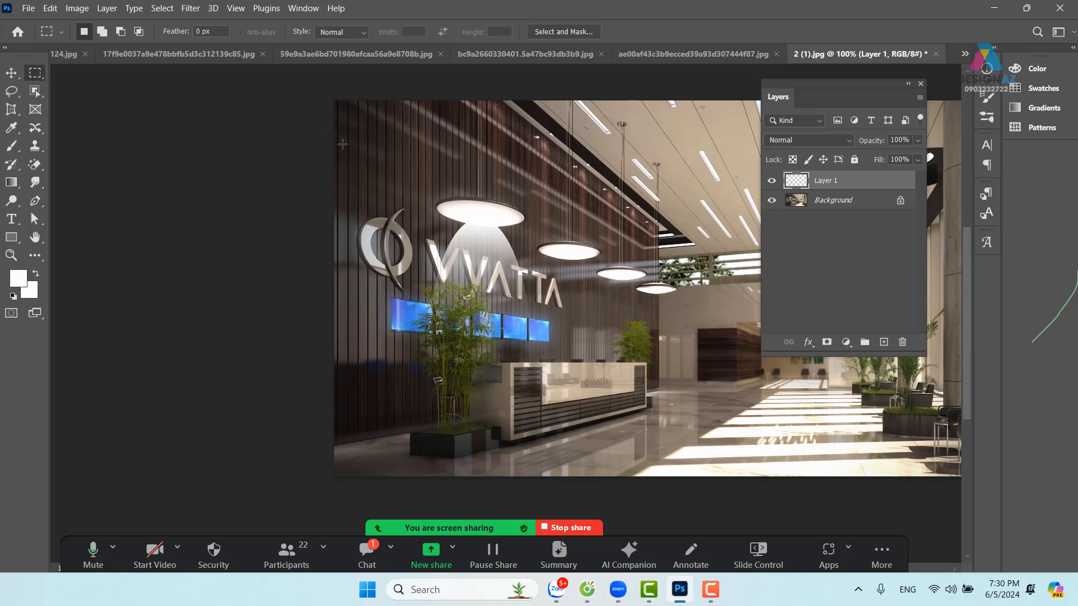
drag(334, 132, 630, 505)
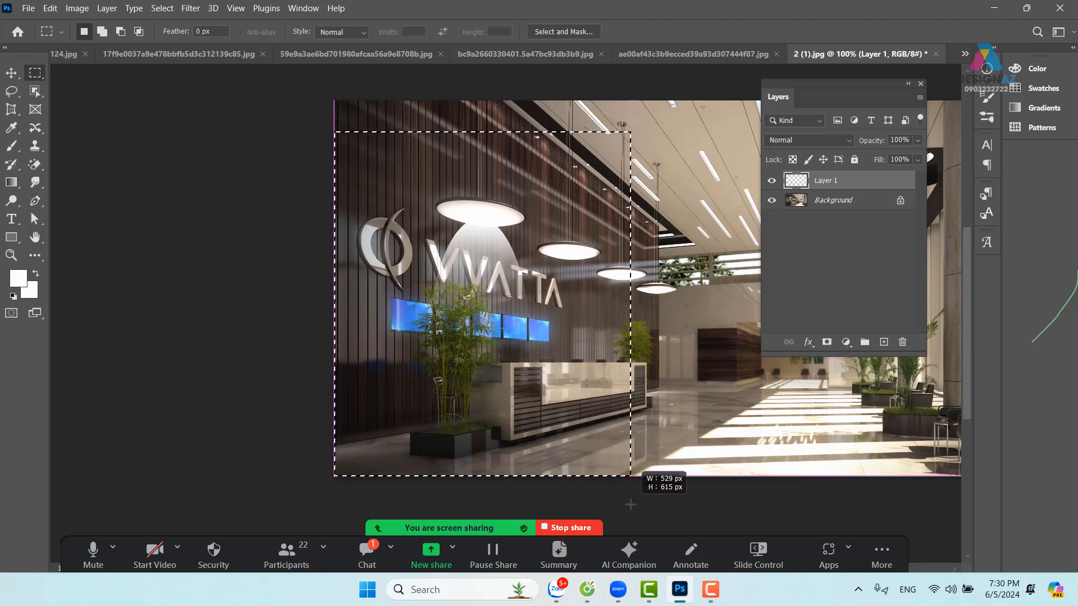
click(884, 342)
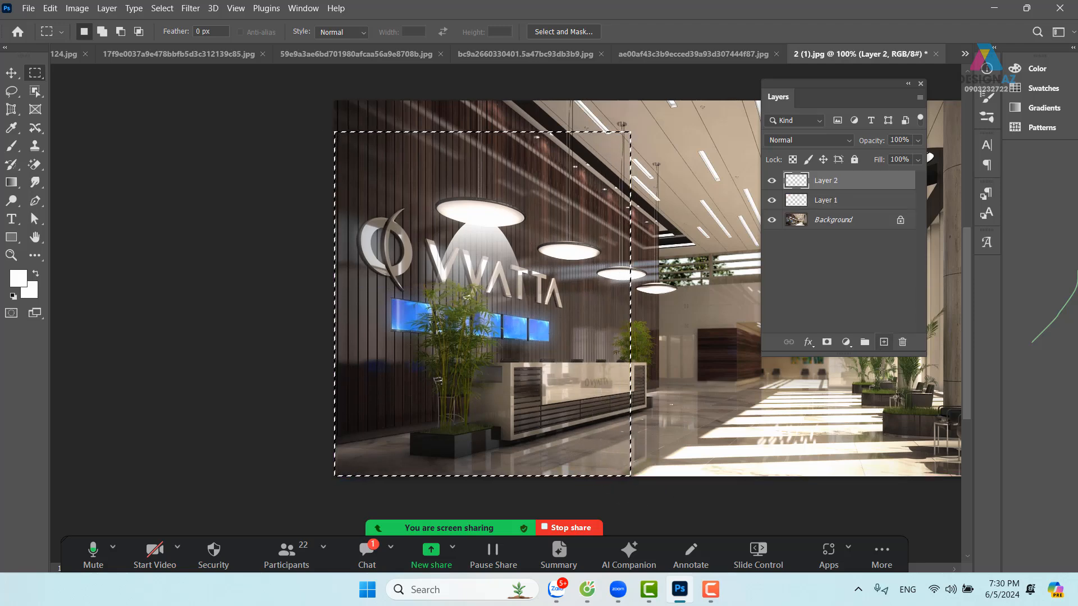
click(20, 280)
drag(731, 331, 706, 348)
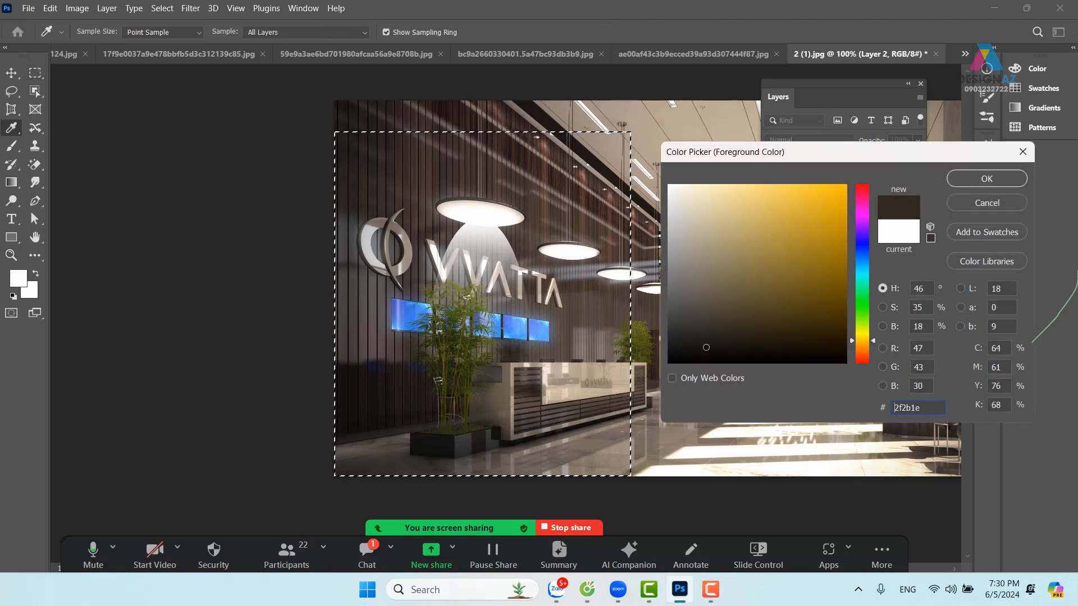
click(1000, 180)
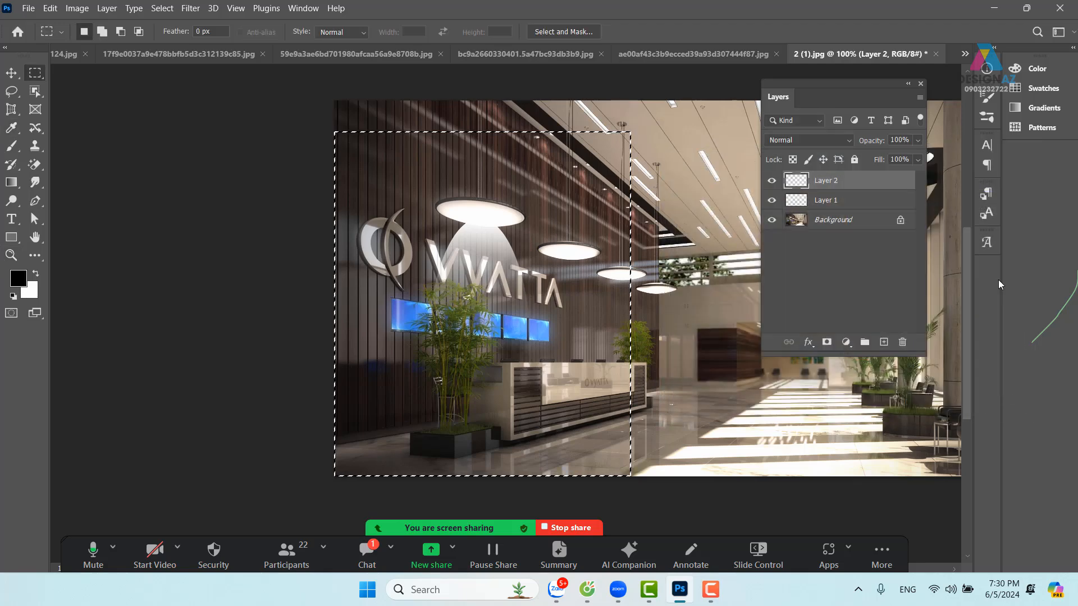
key(alt+BackSpace)
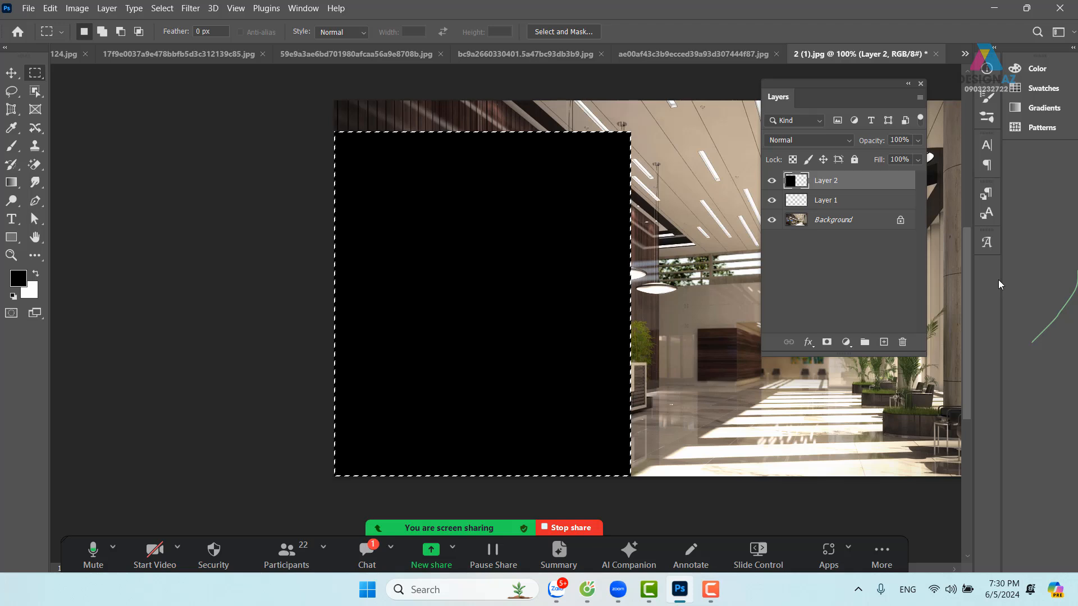
Step: Place the black rectangle layer beneath the light cone layer, merge the two layers and clear the selection
key(ctrl+bracketleft)
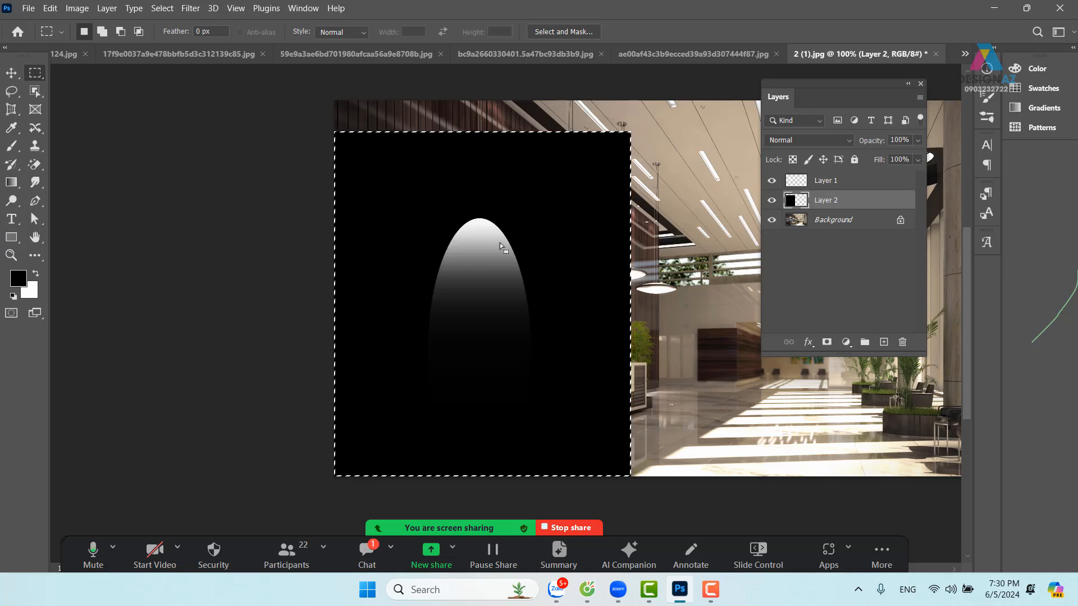
shift+click(857, 183)
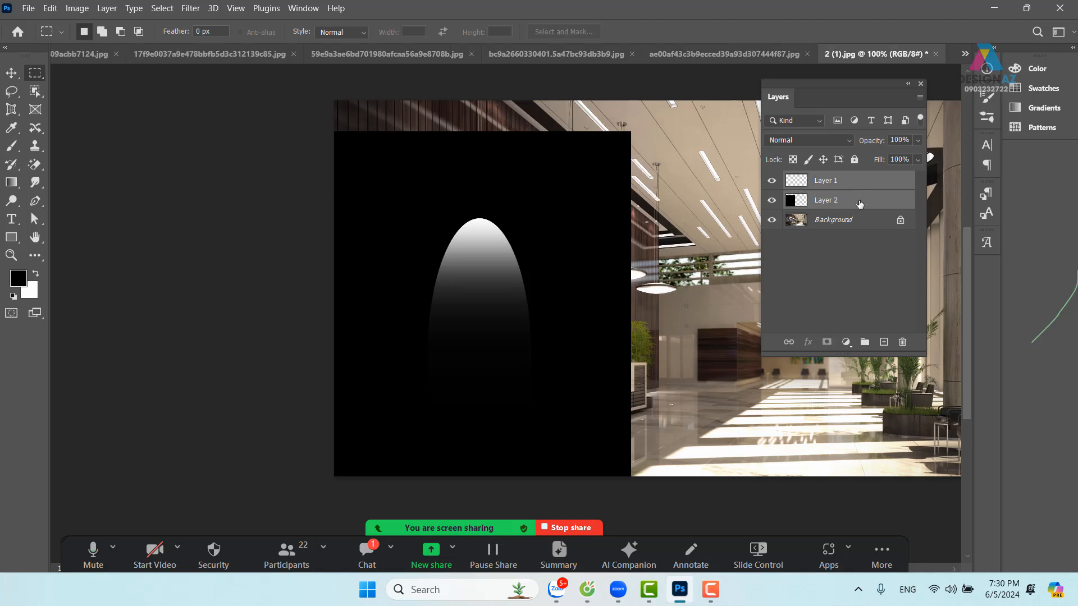
key(ctrl+e)
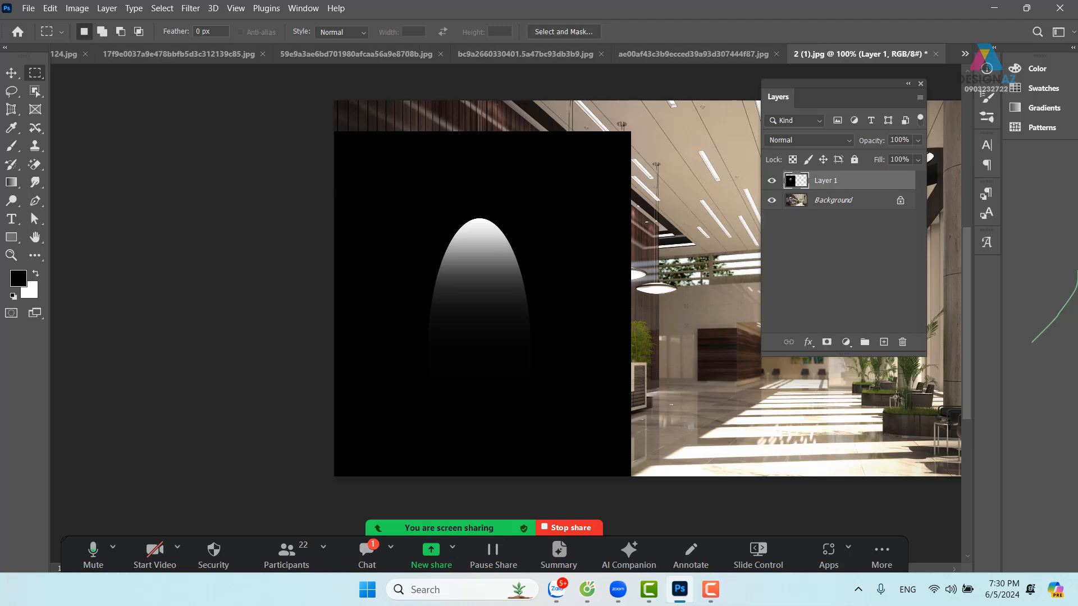
drag(494, 287, 617, 208)
key(ctrl+d)
key(v)
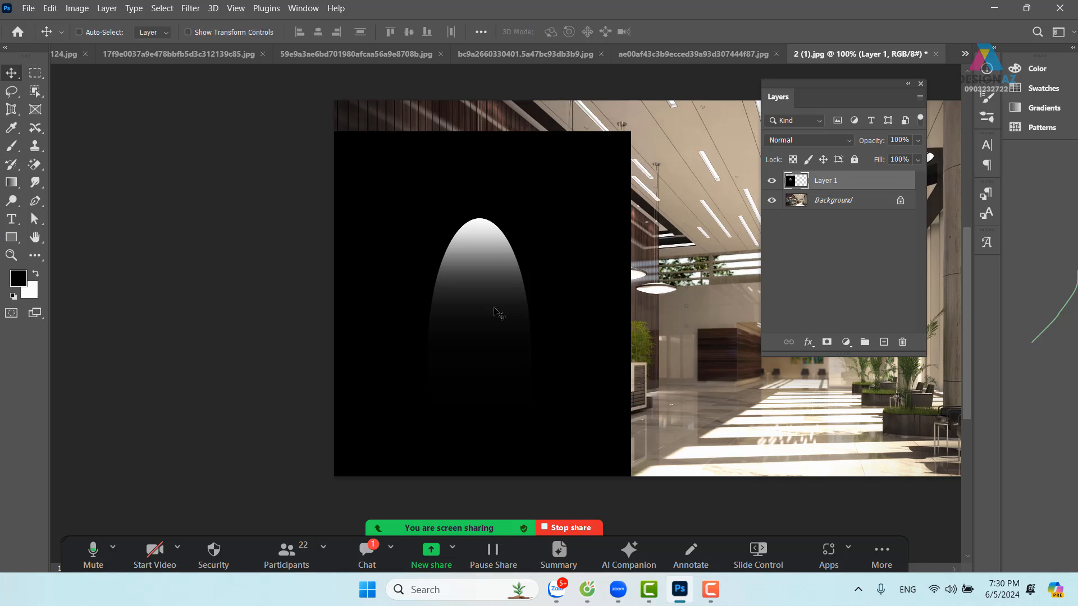
Step: Set the merged light layer's blend mode to Color Dodge
drag(450, 288, 619, 245)
key(ctrl+z)
click(826, 141)
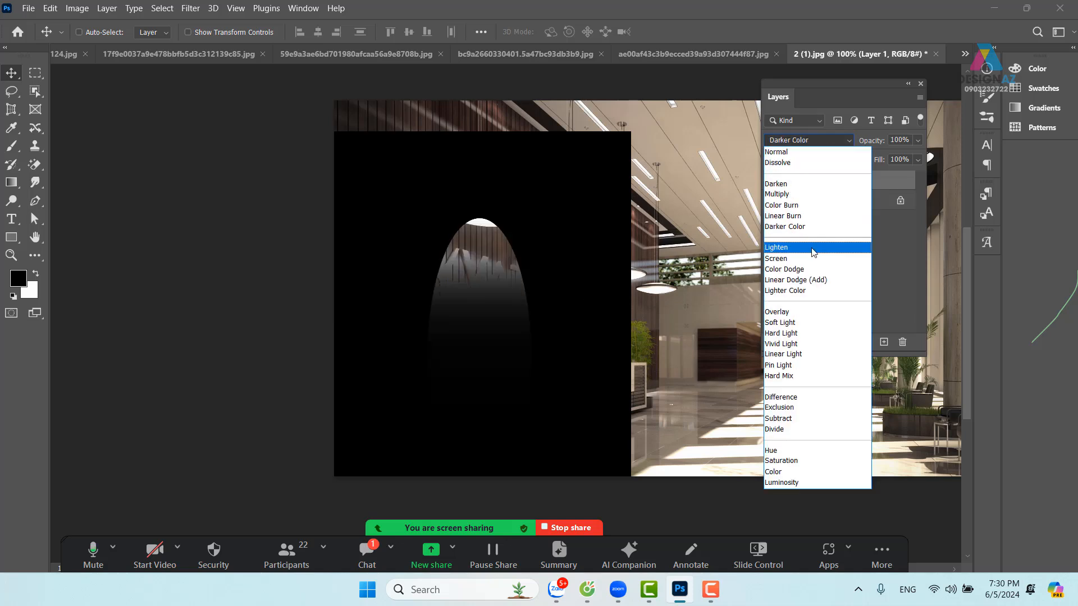
click(809, 269)
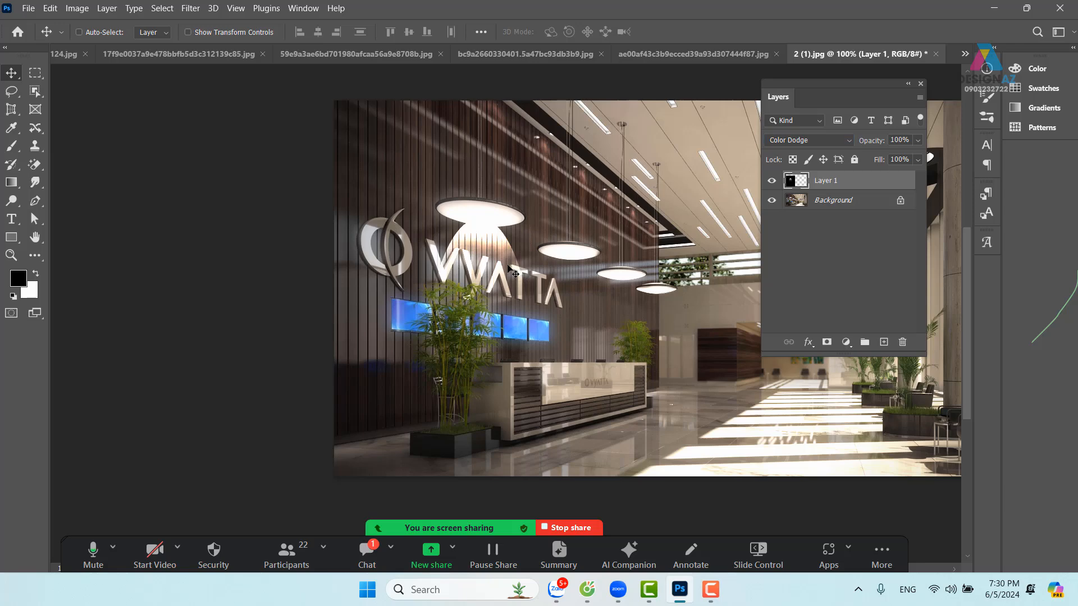
Step: Try the light cone at another spot on the wall near the round logo emblem, and undo the trial
key(ctrl+plus)
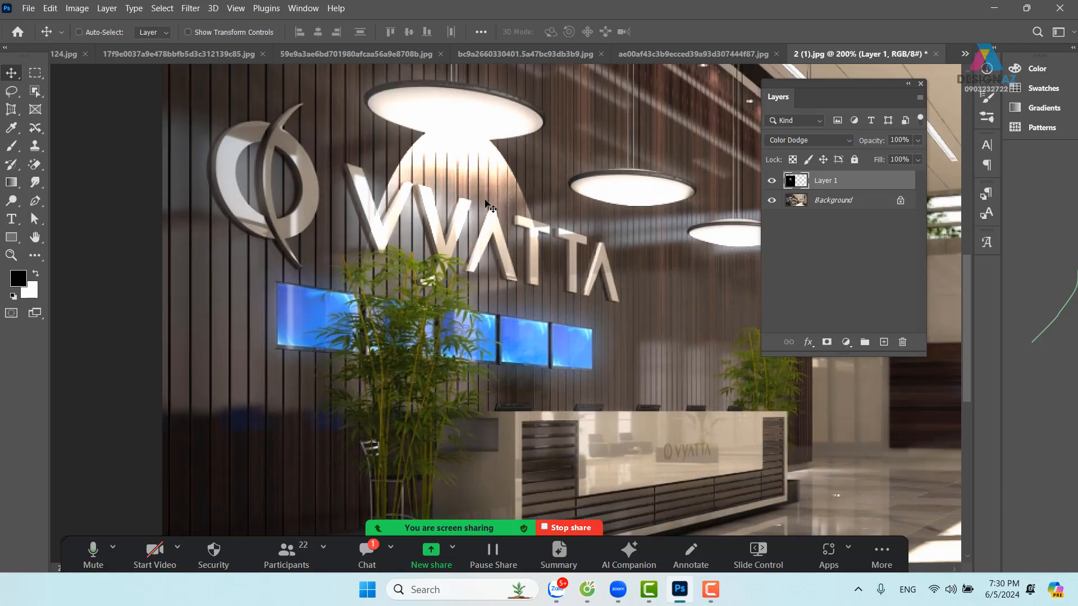
drag(444, 206, 233, 292)
key(ctrl+z)
key(ctrl+z)
Step: Try the Screen blend mode on the merged light layer and restore it to Color Dodge
click(825, 141)
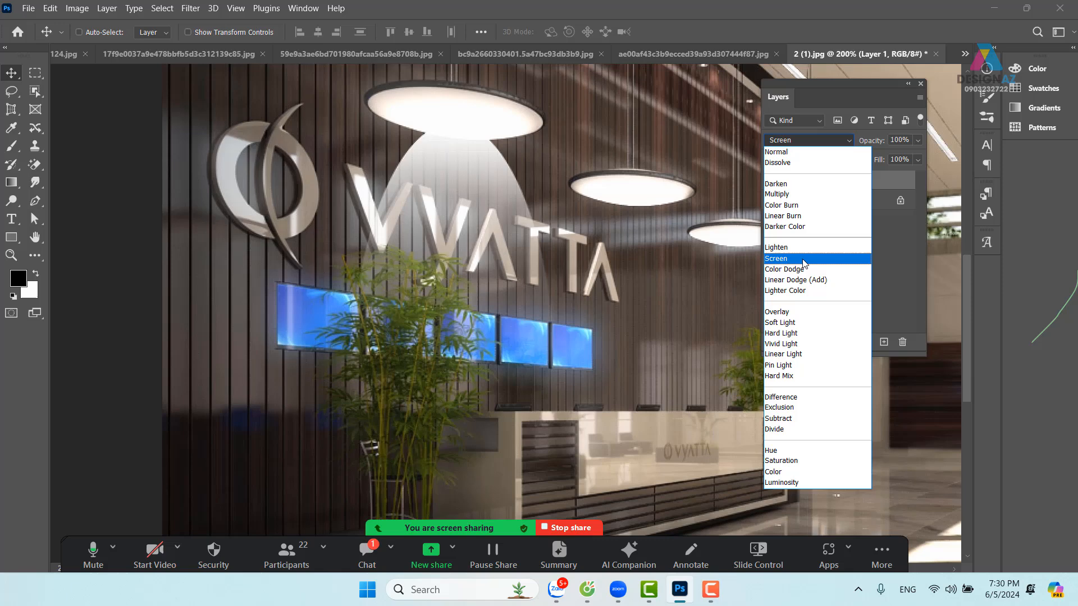
click(780, 258)
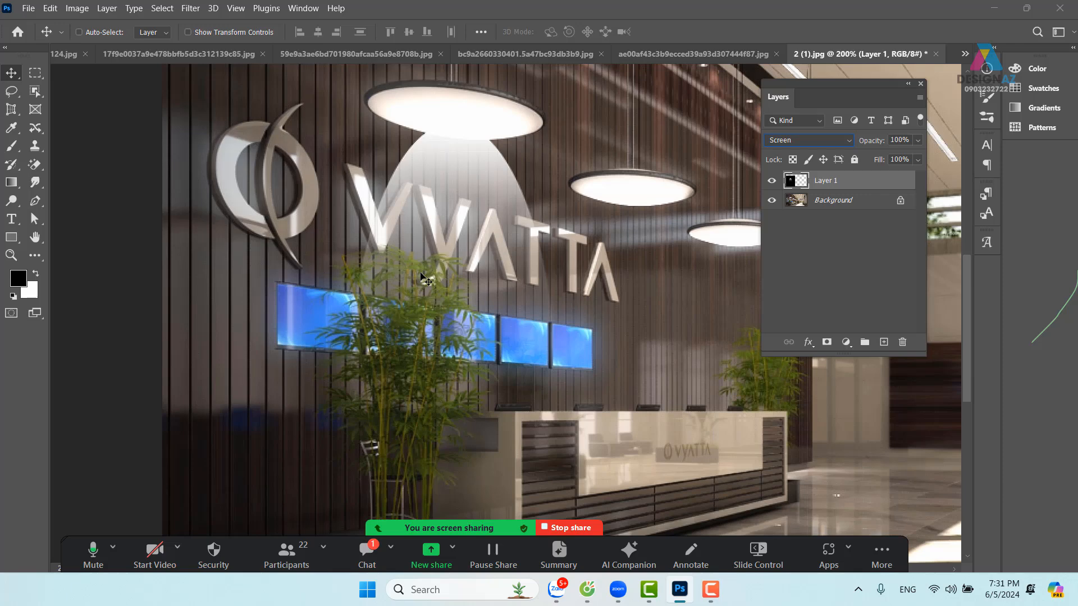
click(815, 141)
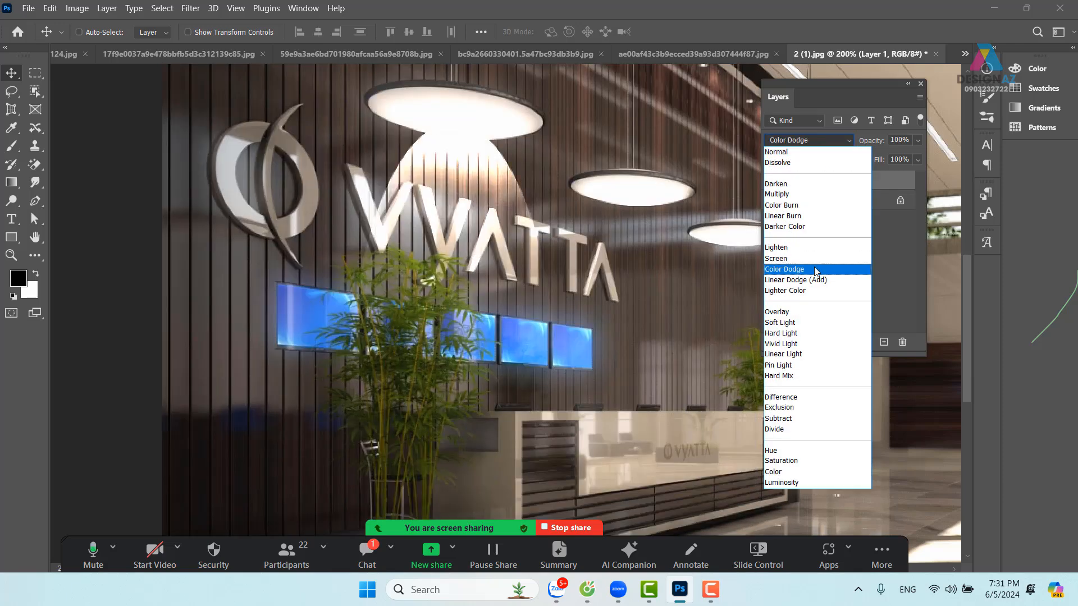
click(817, 270)
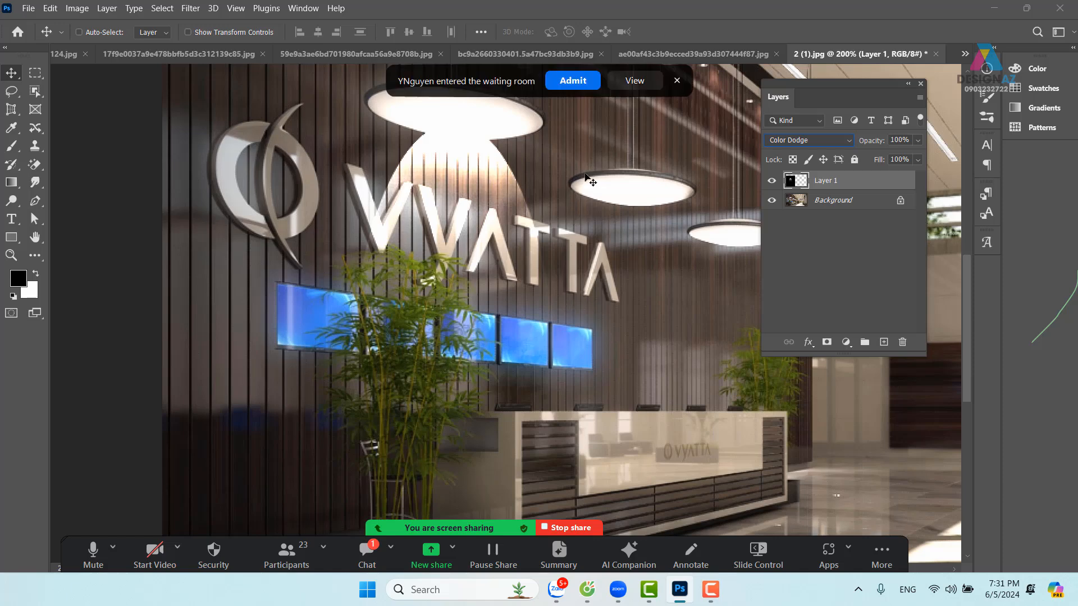
Step: Admit the waiting participants to the video meeting
click(581, 83)
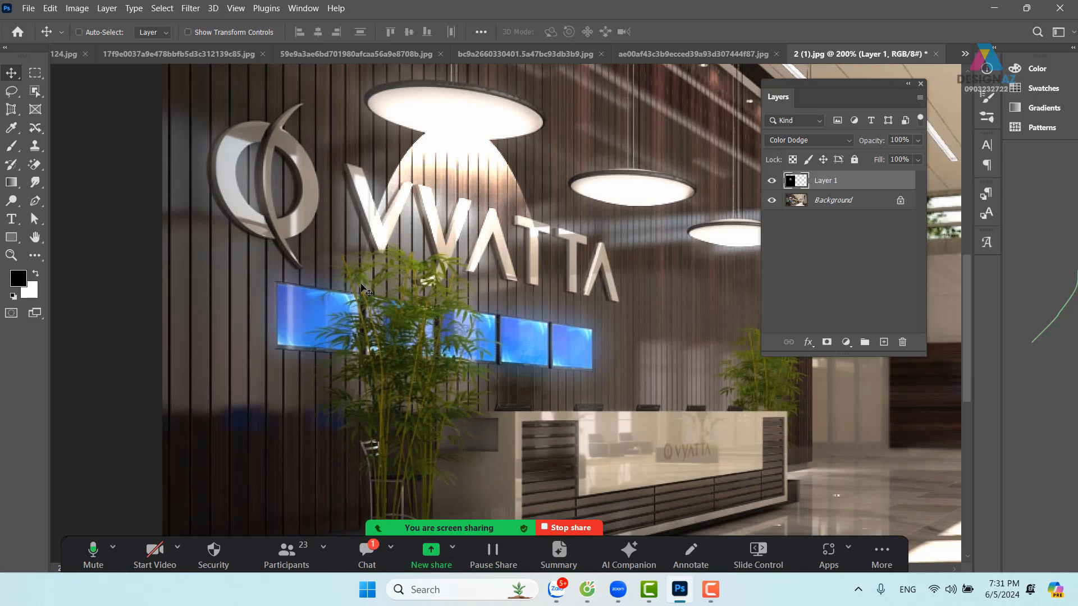
click(191, 9)
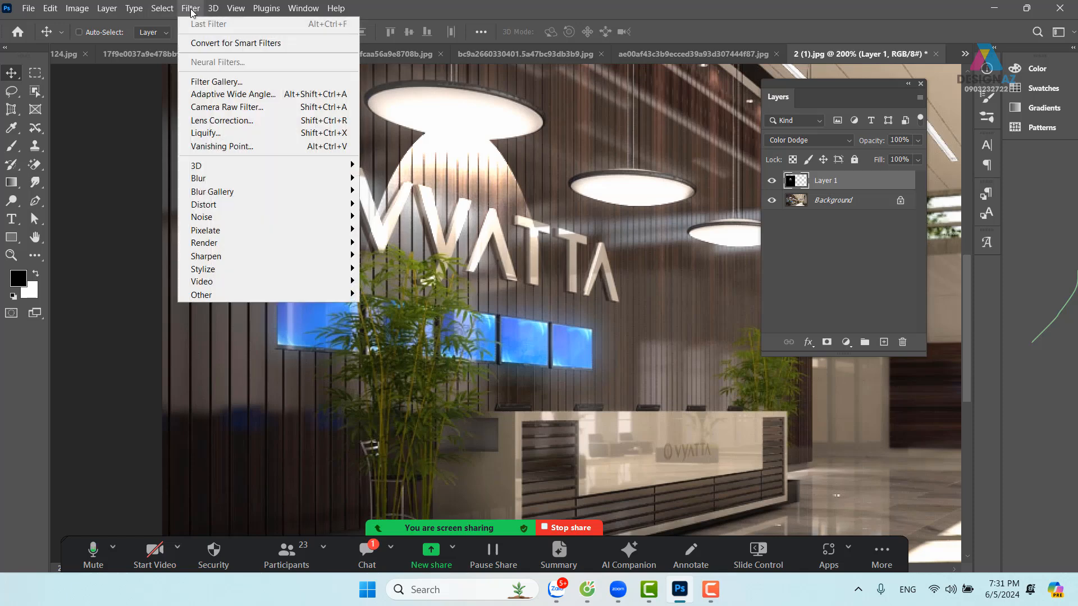
click(192, 9)
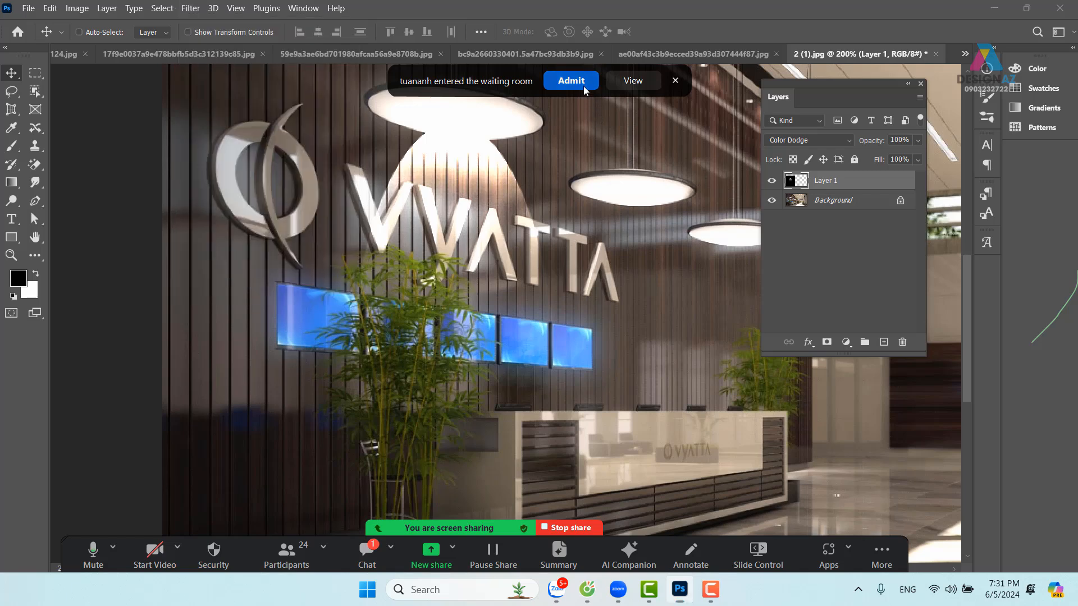
Step: Apply a Gaussian Blur with a 3.5 px radius to the light layer and nudge the beam up toward the front lamp
click(195, 12)
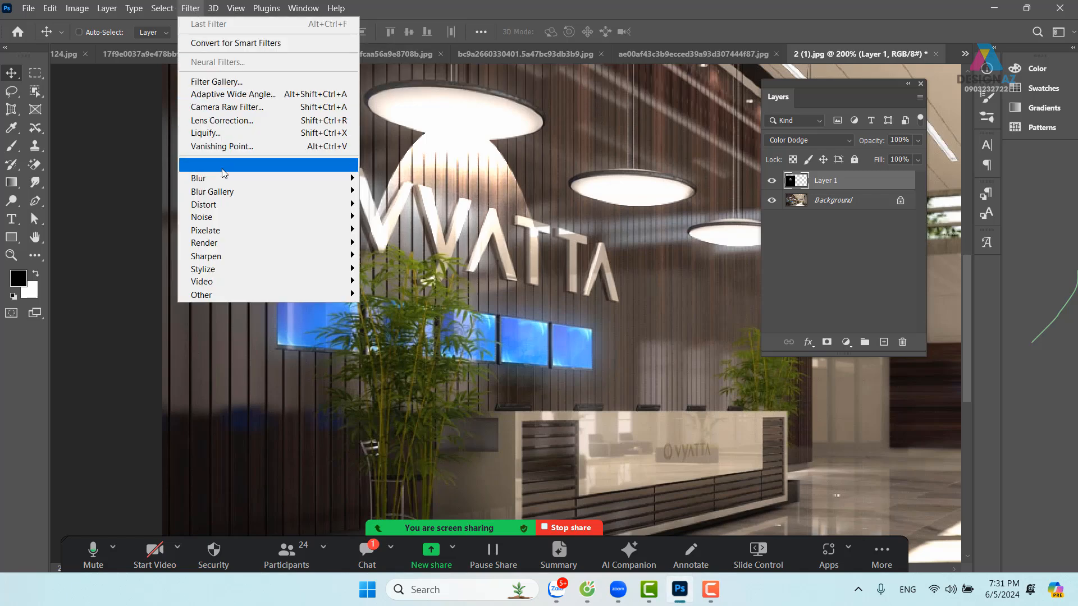
mouse_move(303, 178)
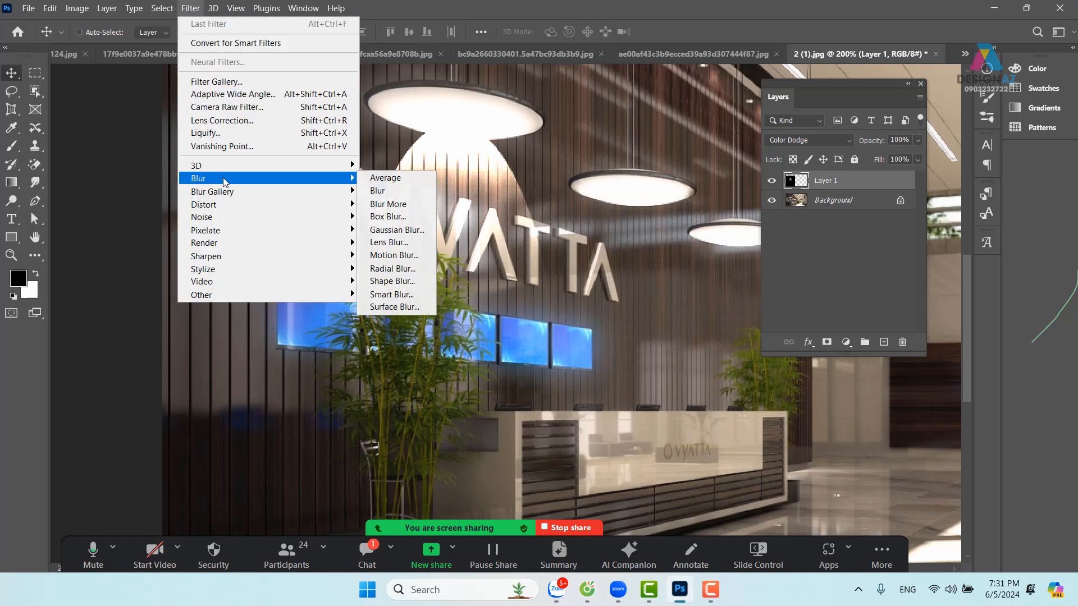
click(396, 230)
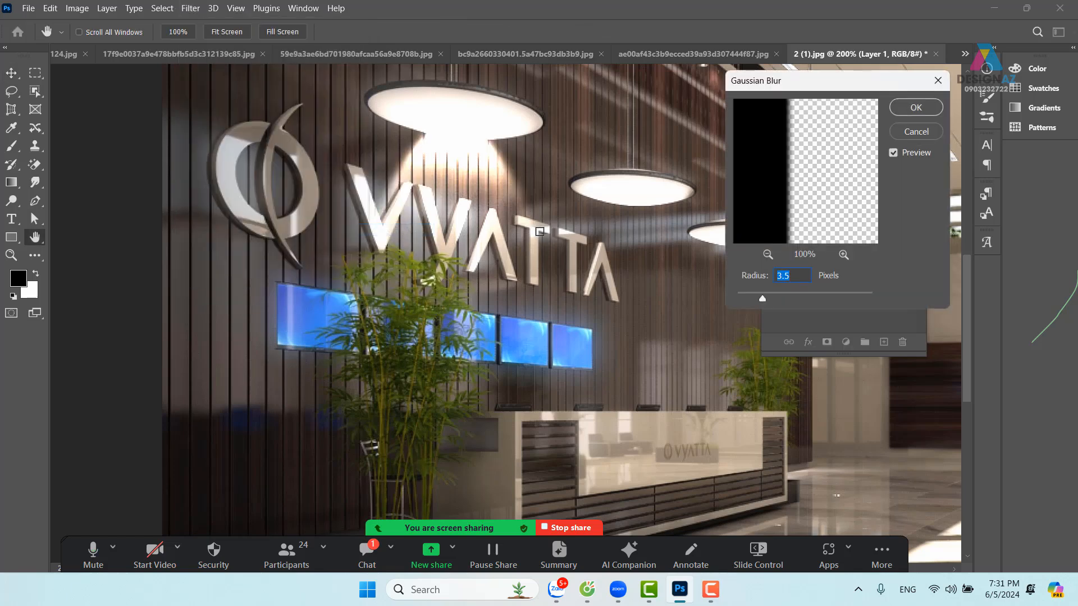
click(919, 108)
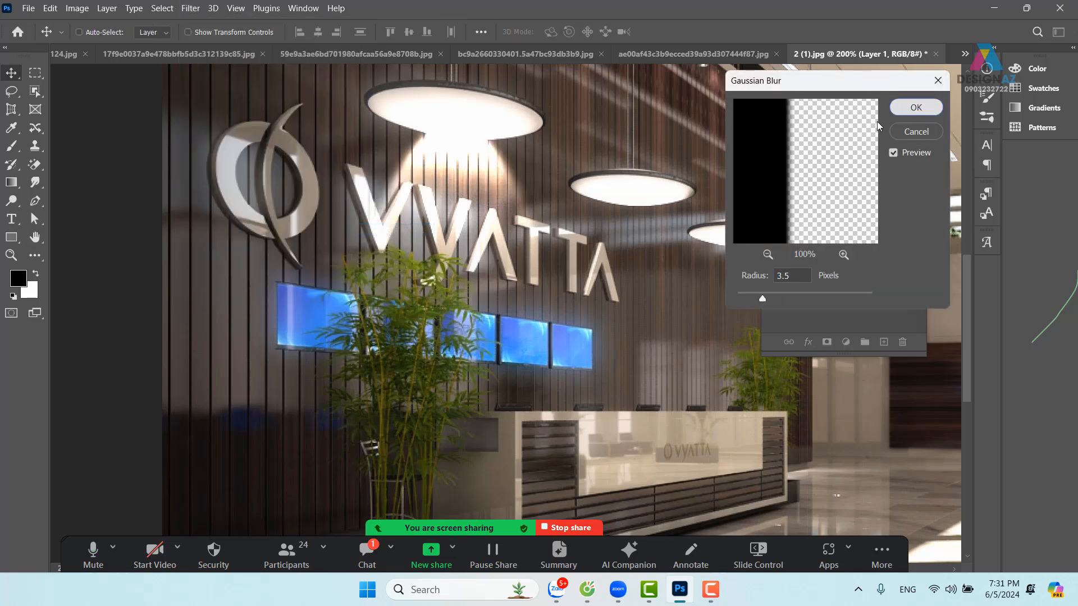
mouse_move(452, 168)
mouse_down()
mouse_move(451, 197)
mouse_move(539, 247)
mouse_move(623, 241)
mouse_move(411, 169)
mouse_move(449, 156)
mouse_up()
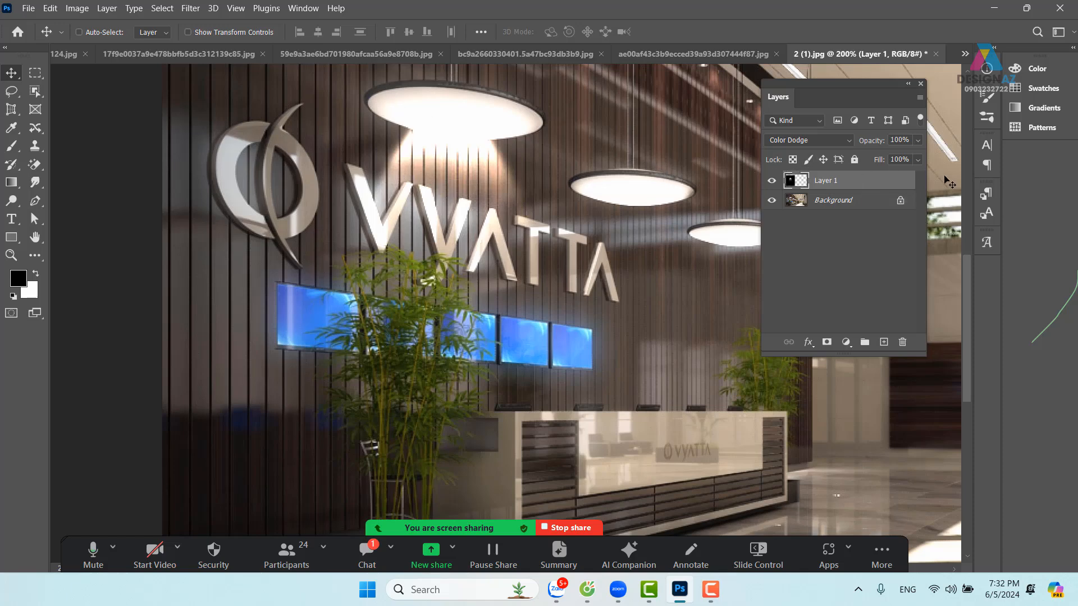
Step: Lower the light layer's opacity to 38% and move the beam down so it sits below the front lamp
click(917, 141)
drag(910, 160, 889, 161)
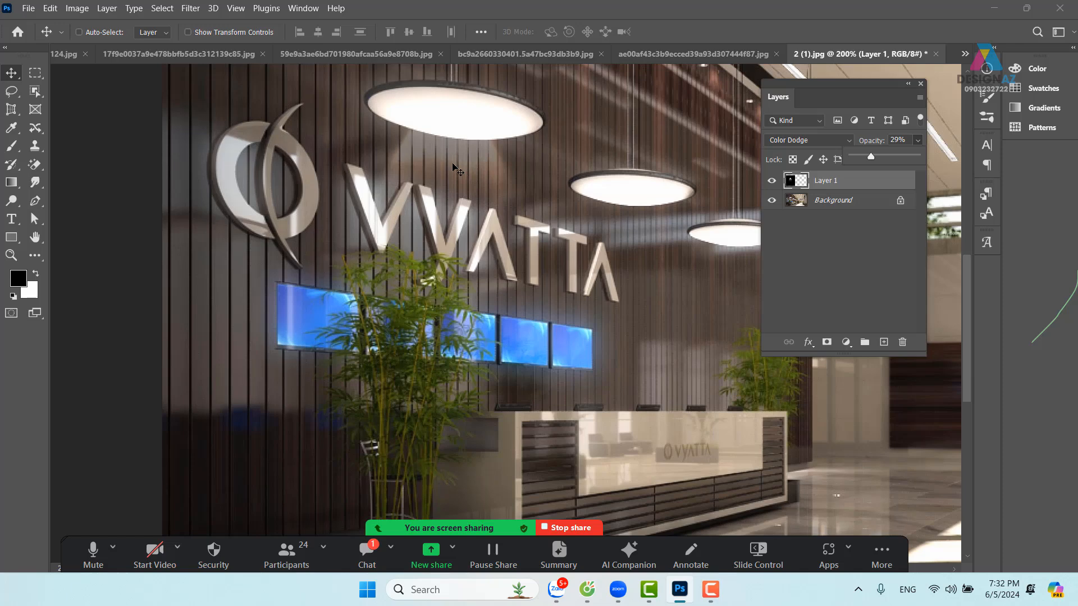
drag(874, 158, 877, 158)
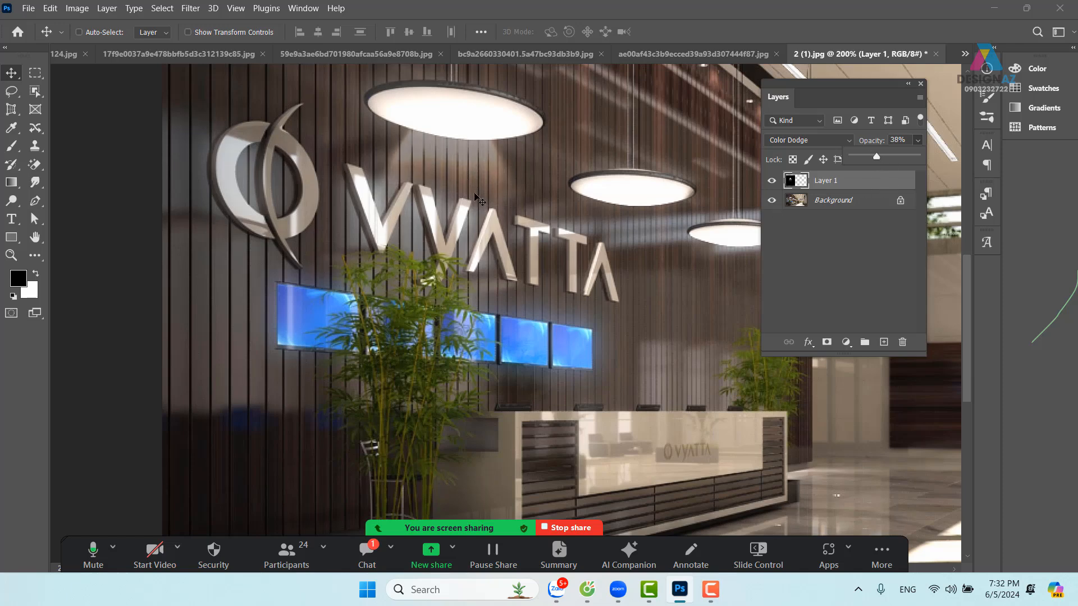
drag(441, 169, 448, 240)
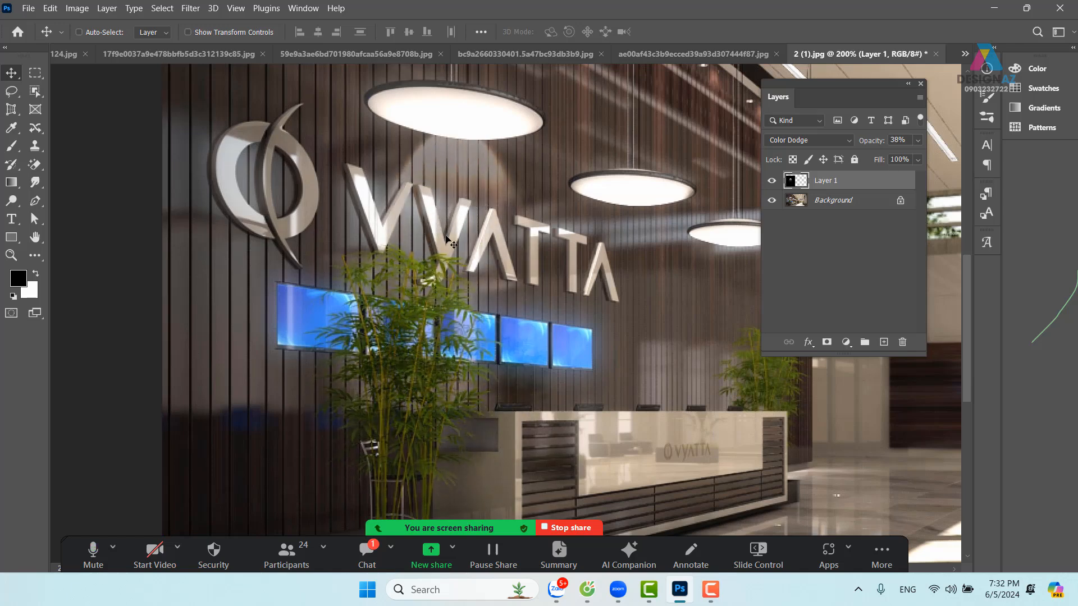
Step: Duplicate the light beam under the middle pendant lamp and set the copy to 100% opacity and 63% fill
drag(469, 208, 648, 278)
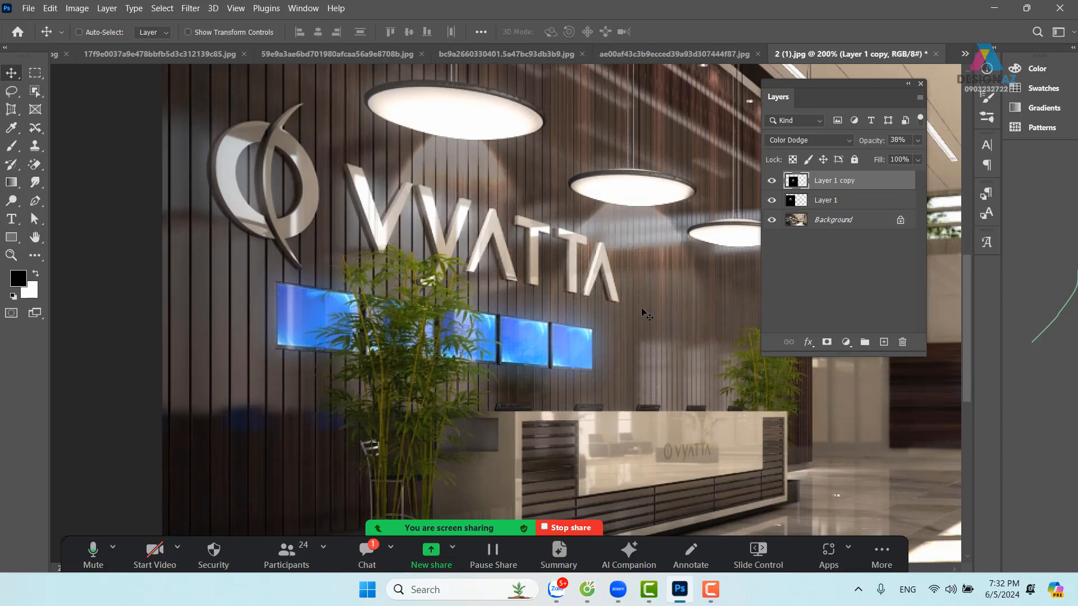
click(918, 140)
drag(877, 157, 946, 156)
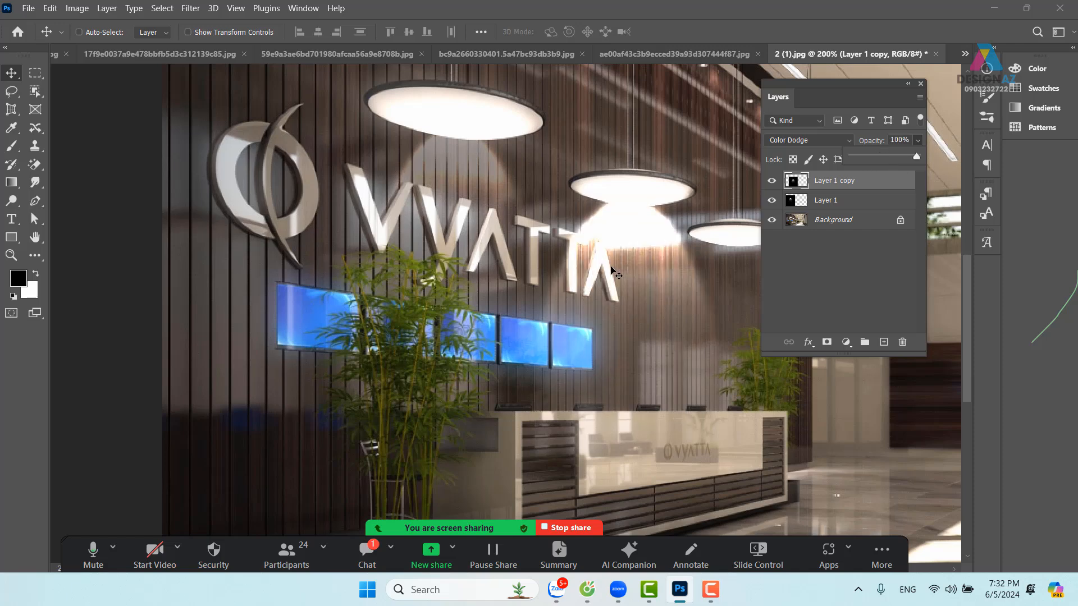
click(612, 268)
click(918, 161)
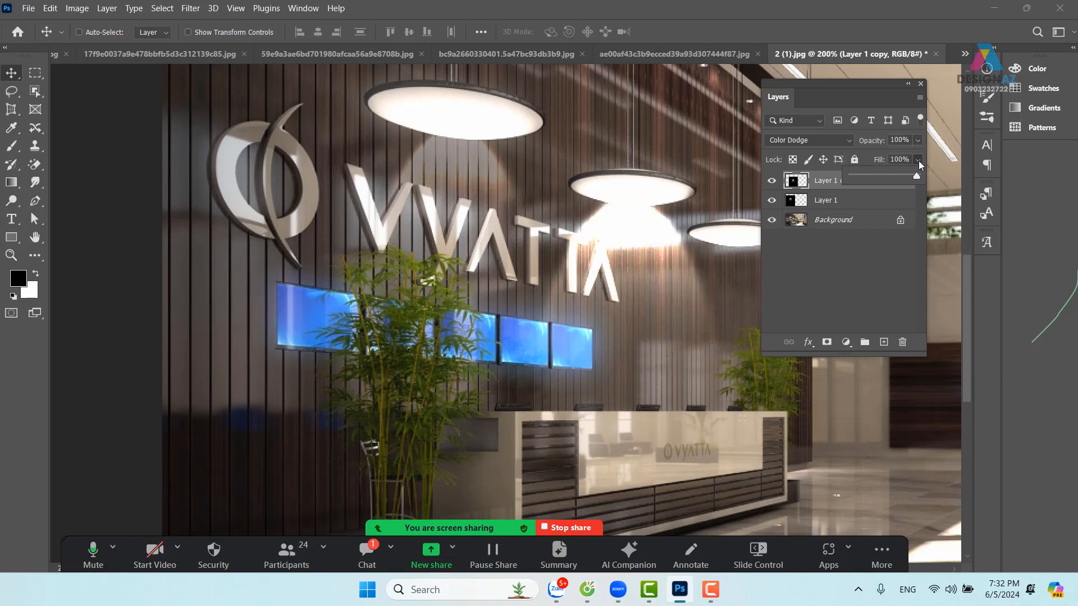
drag(900, 176, 887, 178)
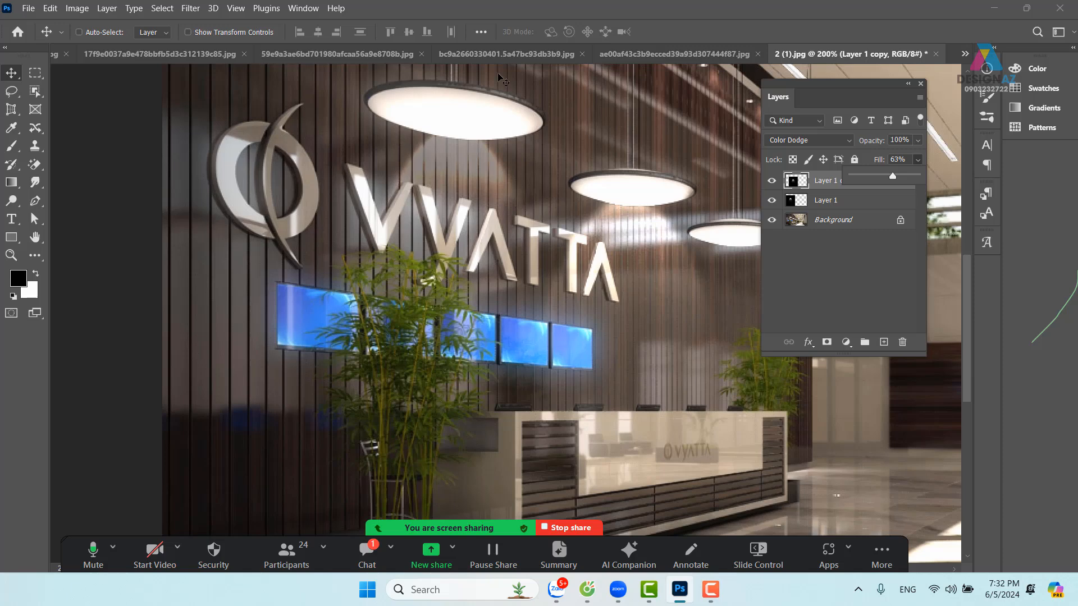
Step: In the LUX bottle image, fill a tall ellipse around the bottle with white on a new layer, deselect, and centre it over the bottle
click(519, 53)
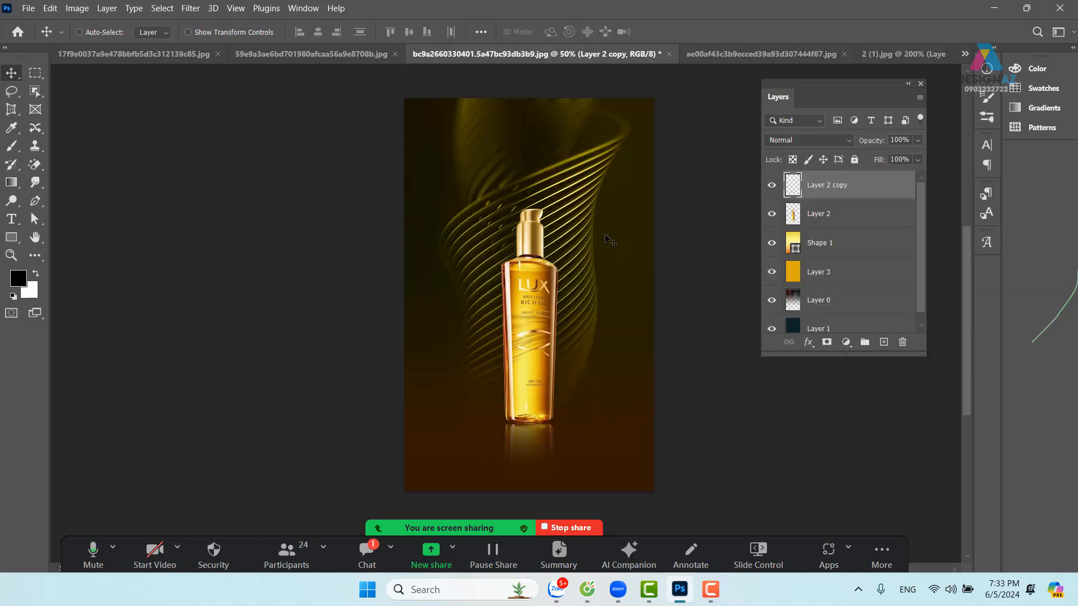
click(38, 75)
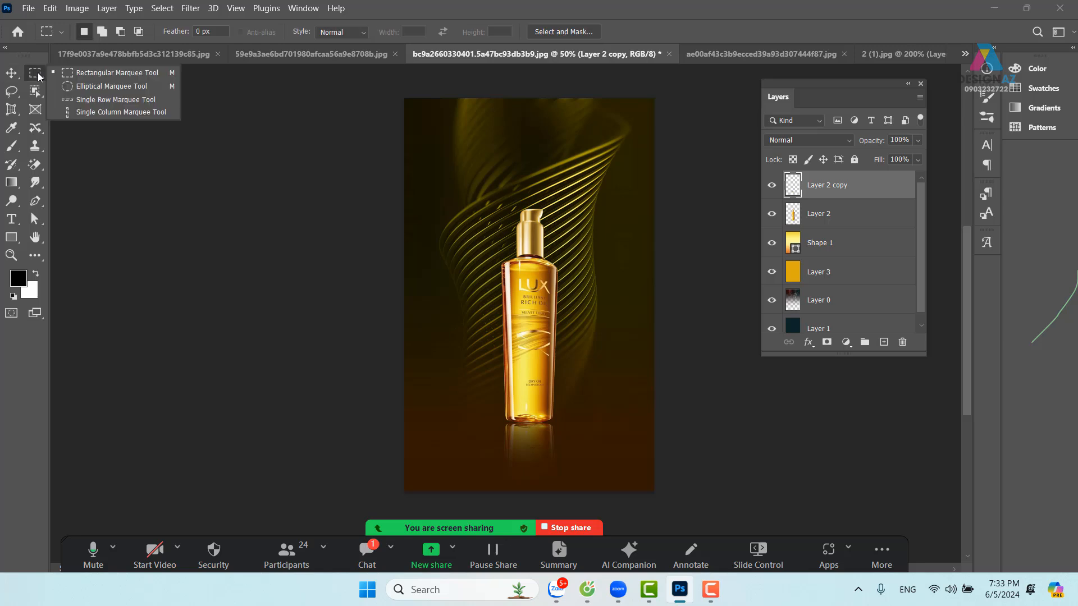
click(72, 87)
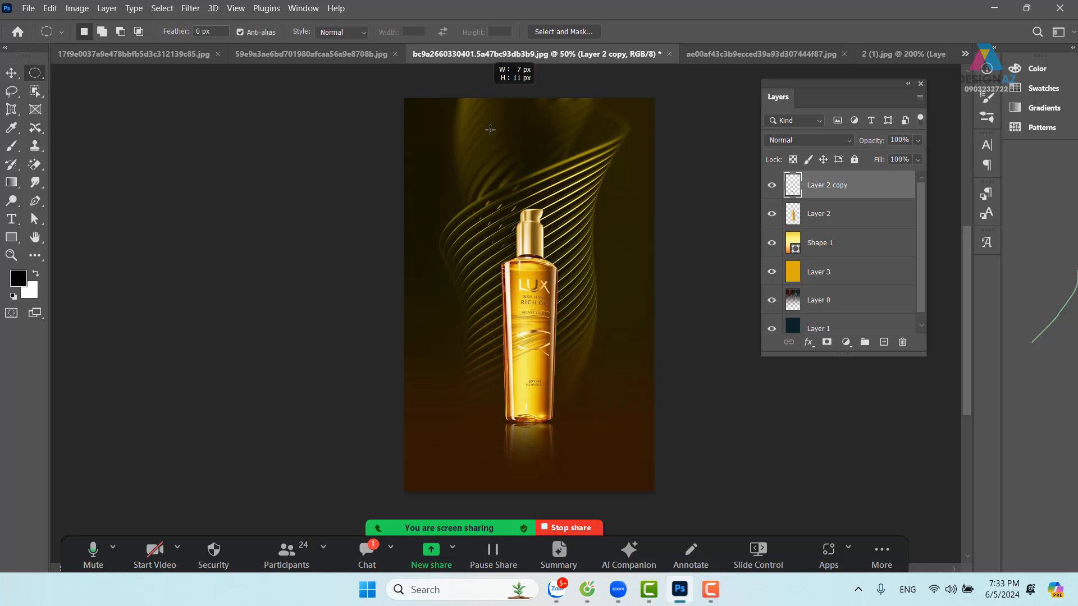
drag(484, 92, 599, 475)
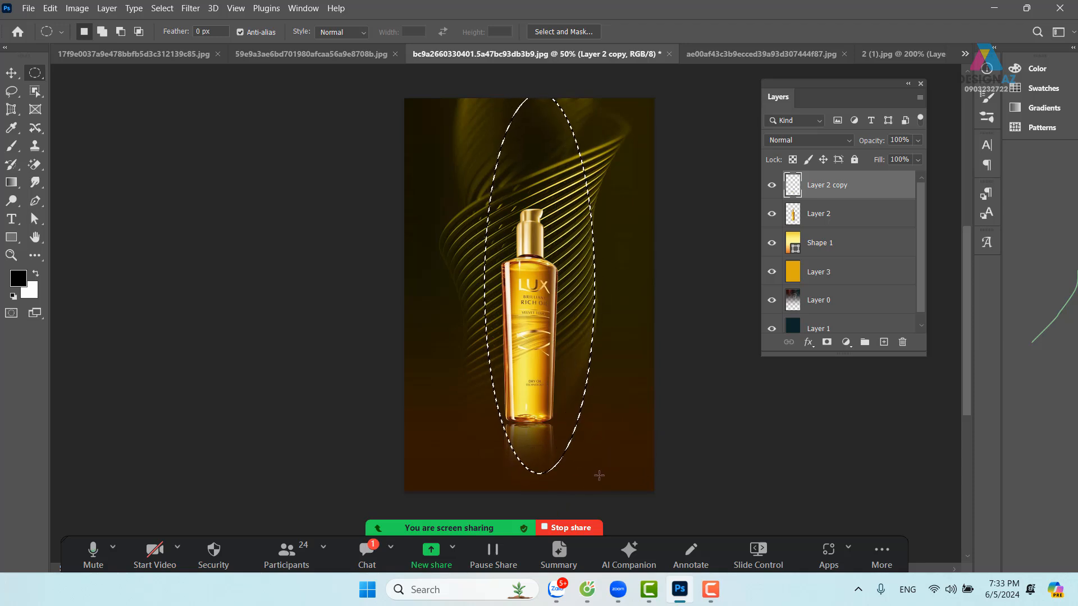
click(885, 343)
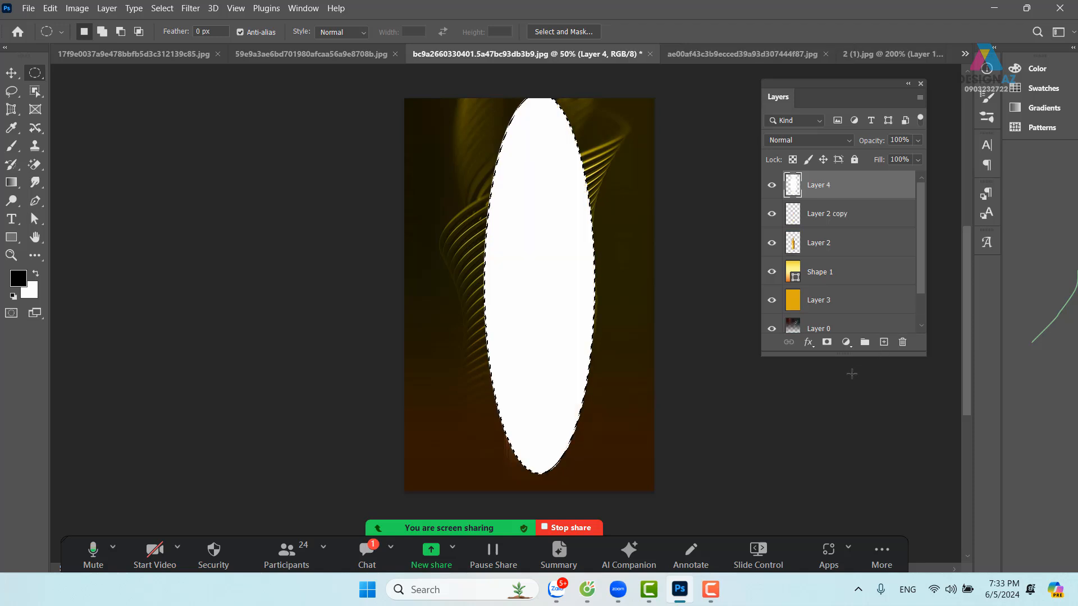
key(ctrl+BackSpace)
key(ctrl+d)
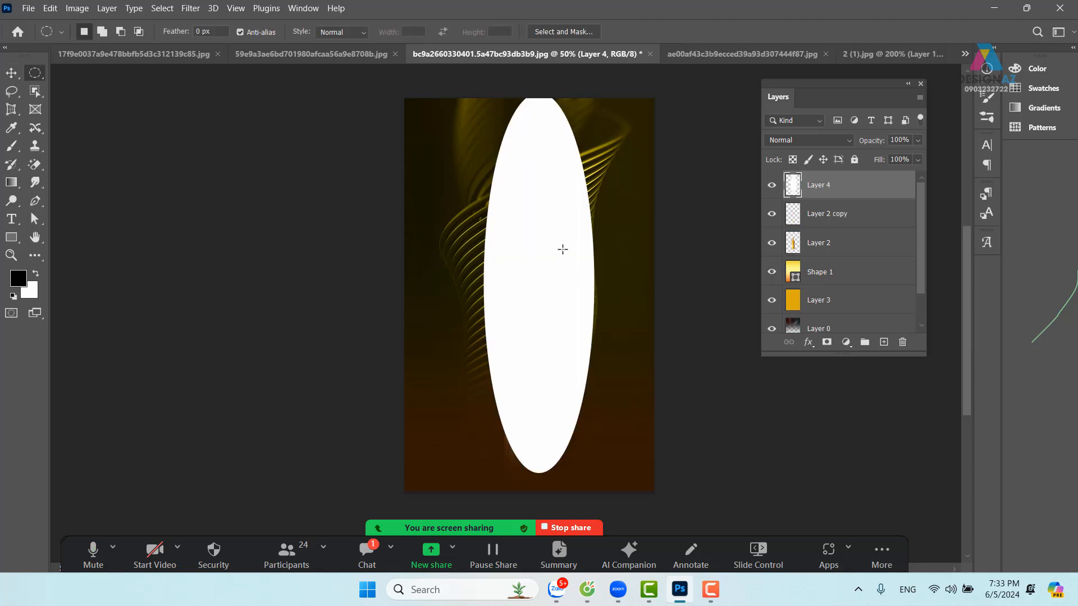
key(v)
mouse_move(563, 207)
mouse_down()
mouse_move(556, 217)
mouse_move(553, 203)
mouse_up()
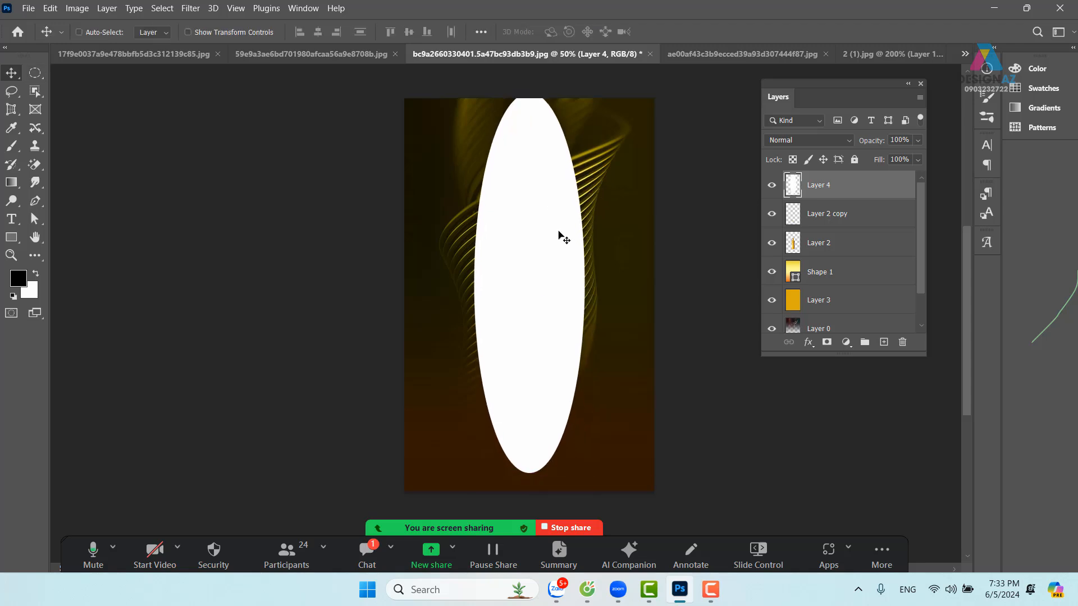
Step: Fade out the lower part of the white ellipse by repeatedly deleting a rectangular selection feathered by 100 px, and deselect
click(36, 78)
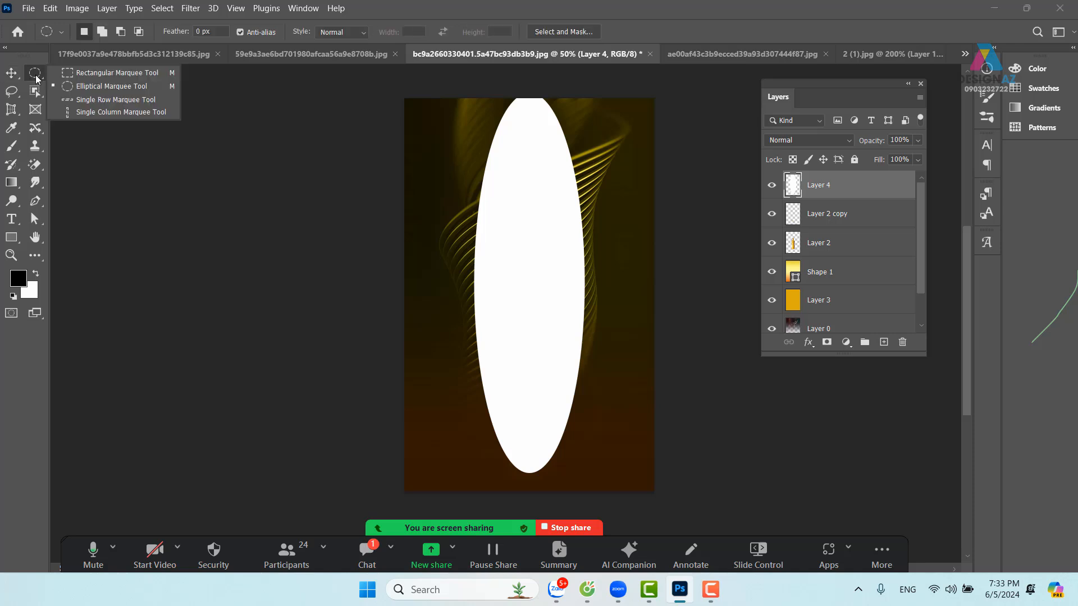
click(65, 74)
drag(392, 329, 659, 497)
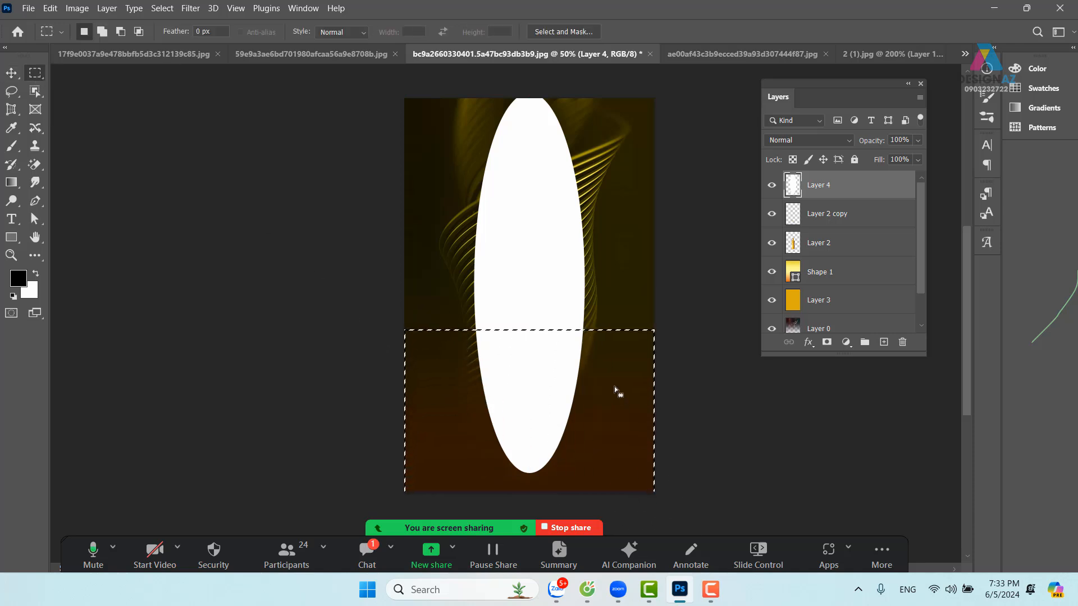
key(shift+F6)
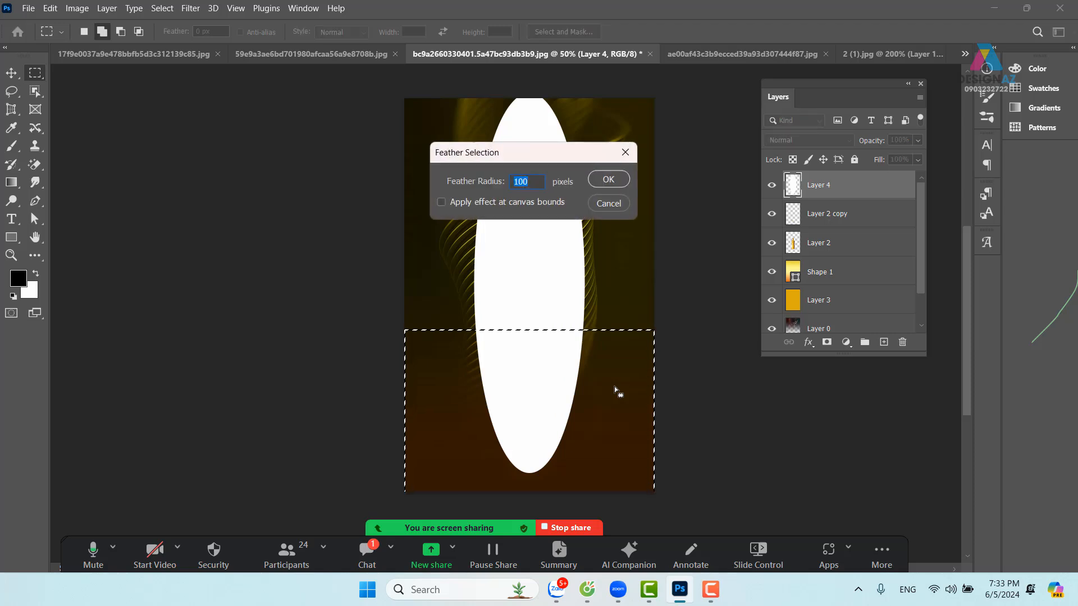
key(Return)
key(Delete)
key(Delete)
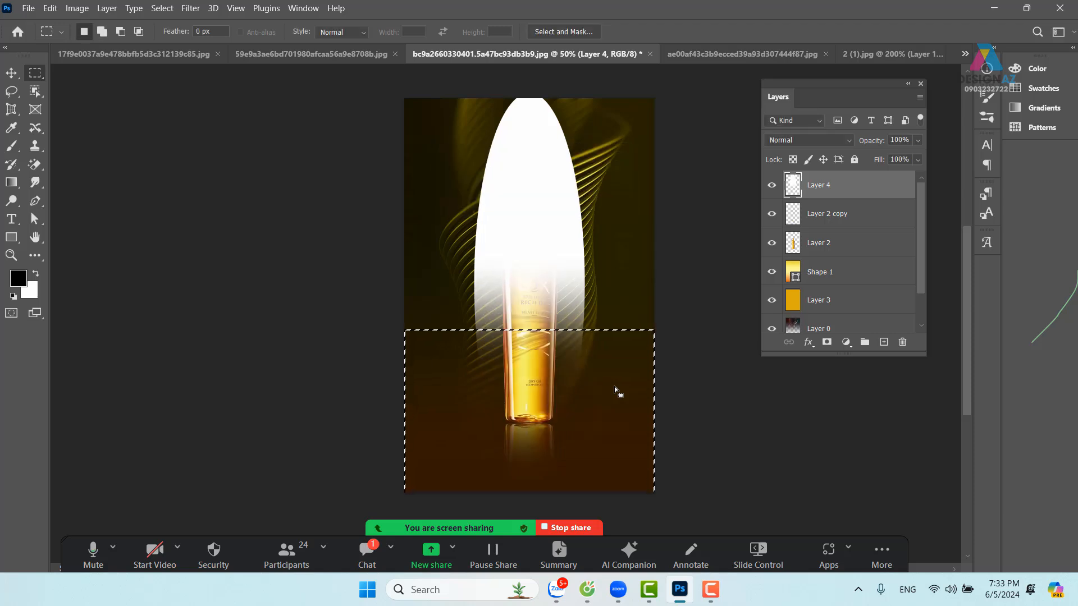
key(Delete)
key(ctrl+d)
Step: Apply a perspective transform to the faded white shape, widening its base and narrowing its top, and reposition it above the bottle
key(v)
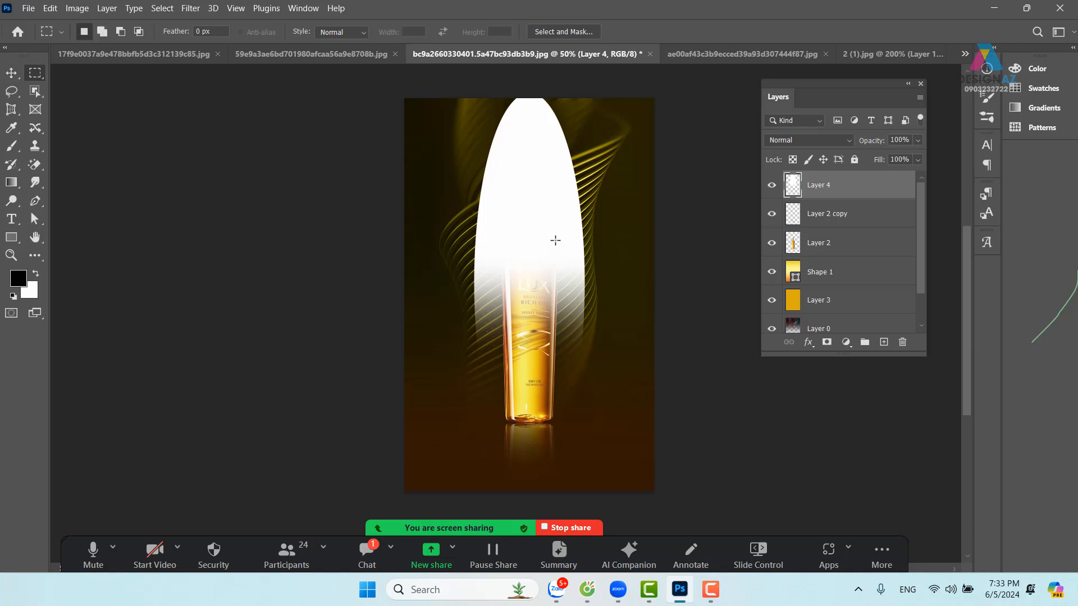
click(14, 77)
mouse_move(509, 193)
mouse_down()
mouse_move(504, 208)
mouse_move(511, 192)
mouse_up()
key(ctrl+t)
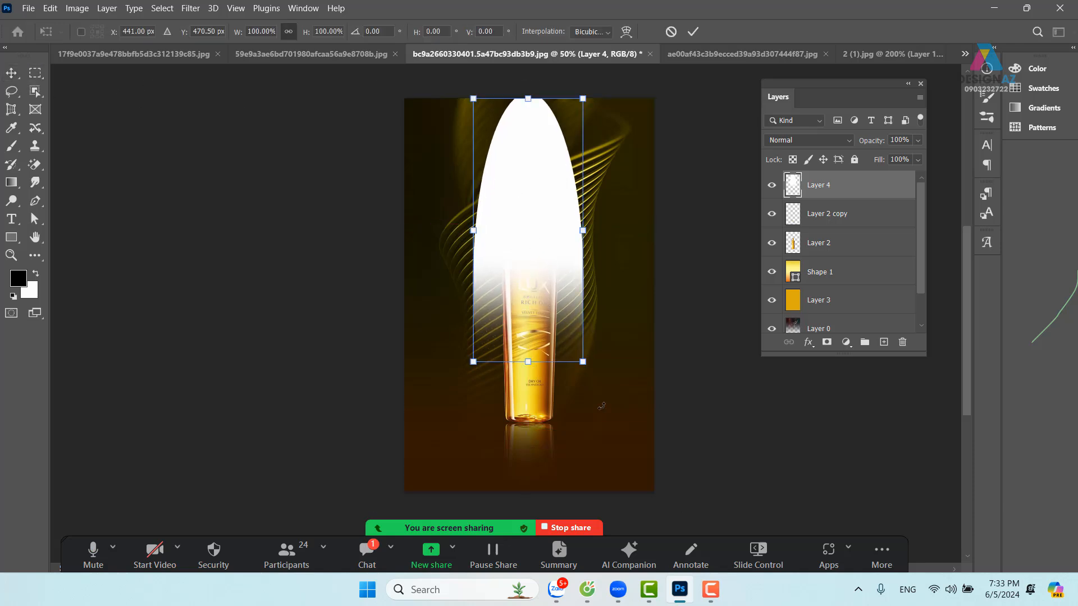
drag(583, 362, 606, 361)
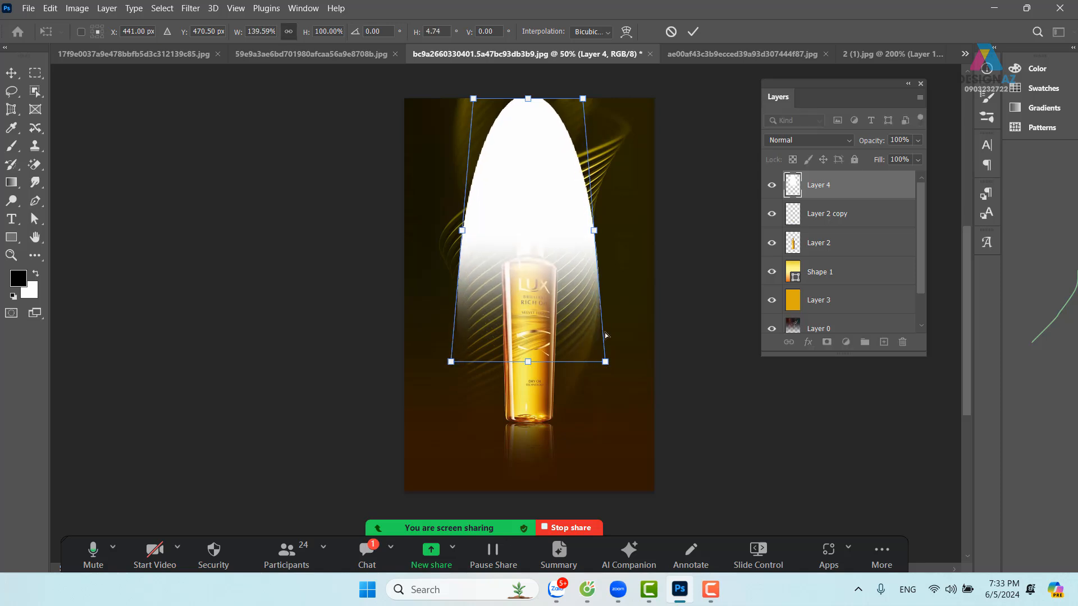
drag(583, 99, 562, 100)
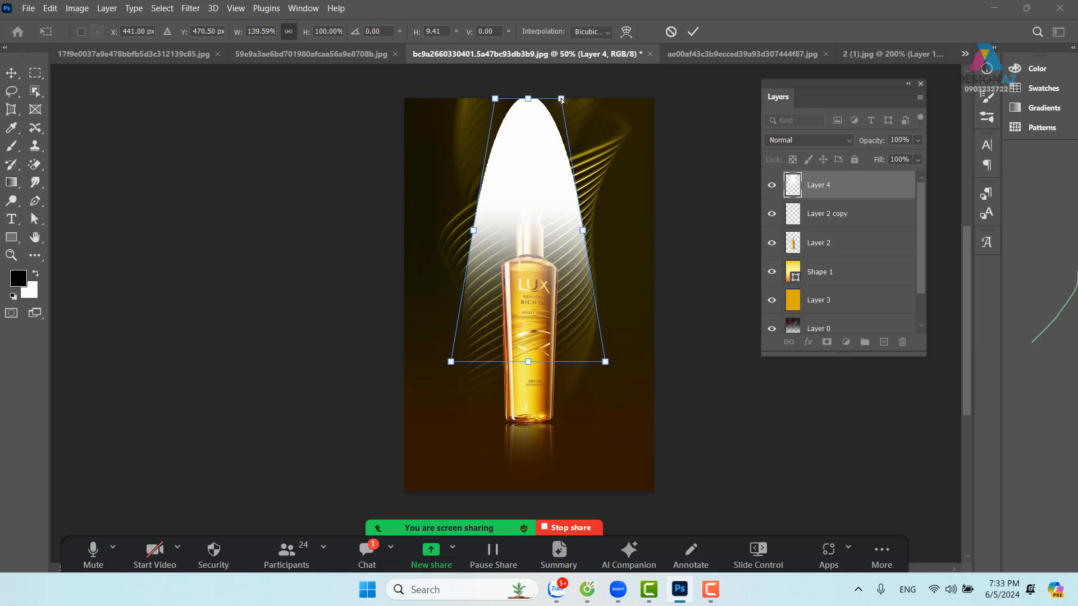
click(692, 32)
drag(530, 147, 536, 175)
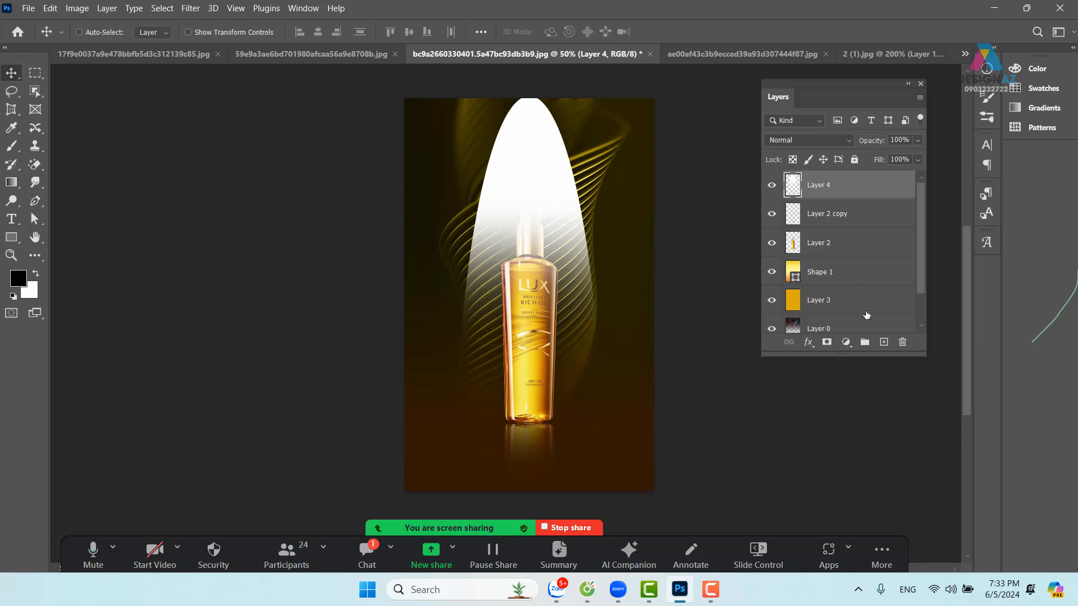
Step: Fill a new layer with black, place it beneath the faded white shape, and merge the two layers
click(884, 343)
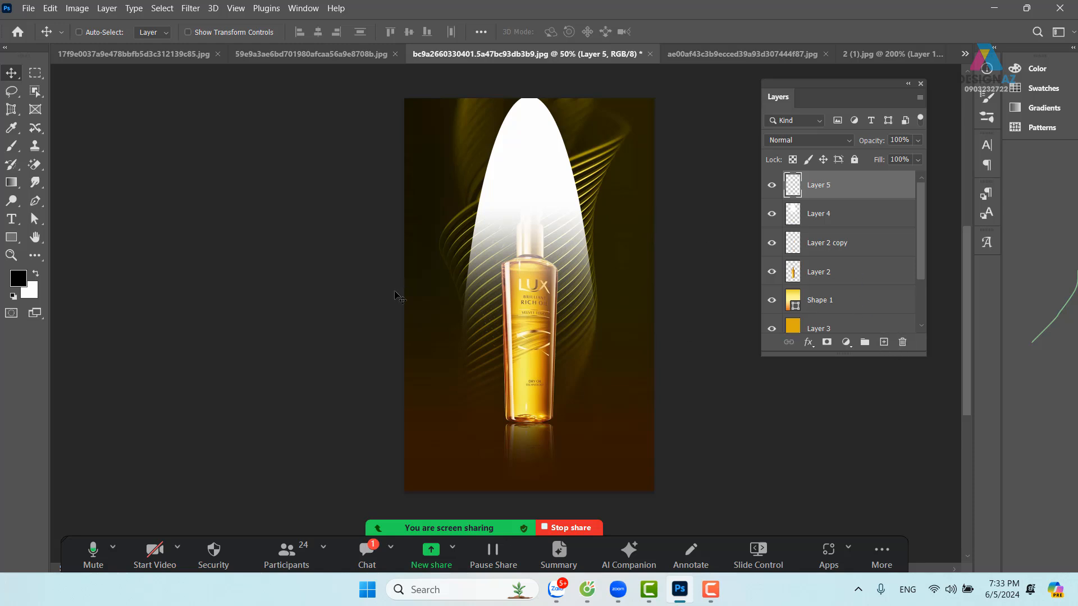
key(alt+BackSpace)
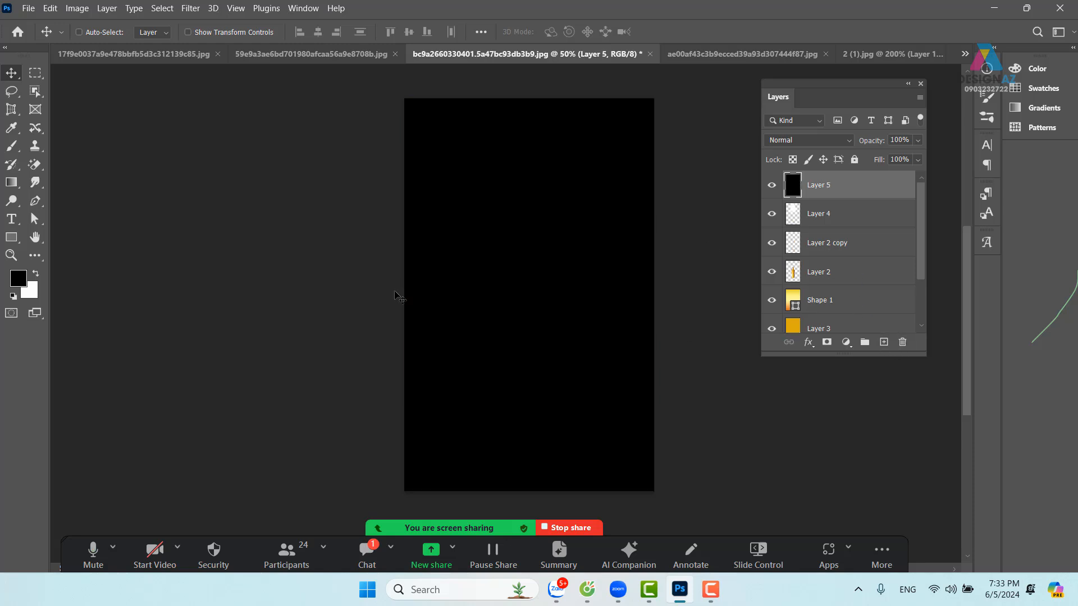
key(ctrl+bracketleft)
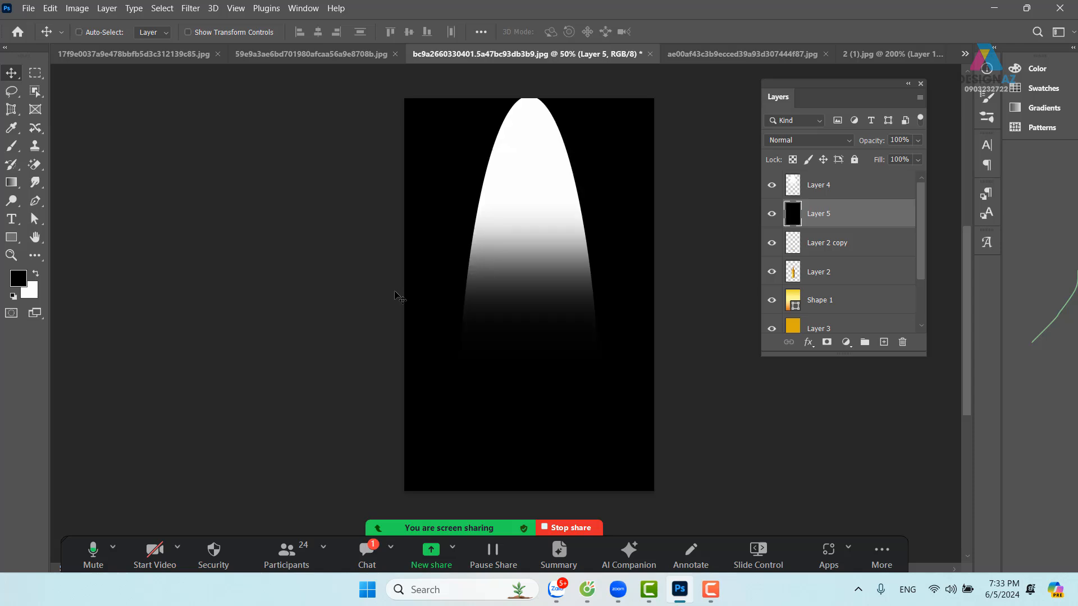
ctrl+click(845, 192)
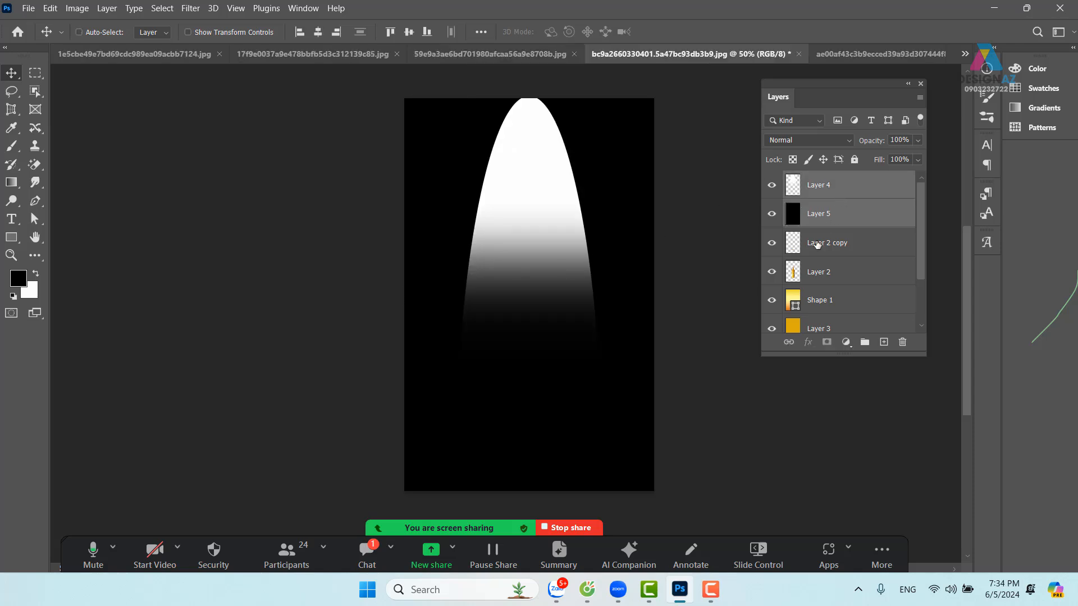
key(ctrl+e)
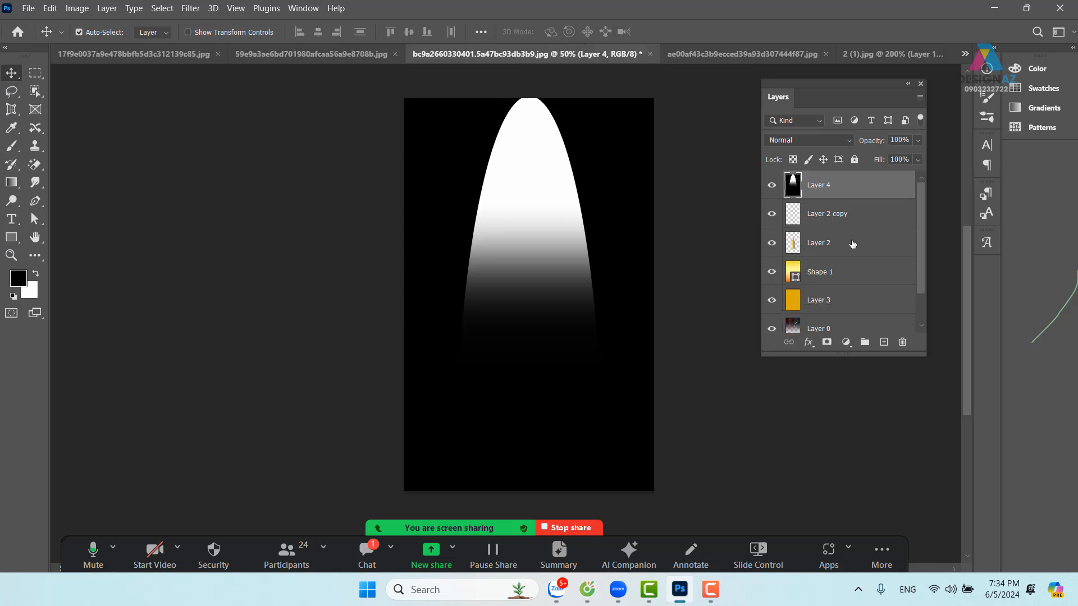
Step: Set the merged beam layer's blend mode to Color Dodge and shift the beam slightly above the bottle
drag(532, 175, 529, 204)
key(ctrl+z)
click(833, 140)
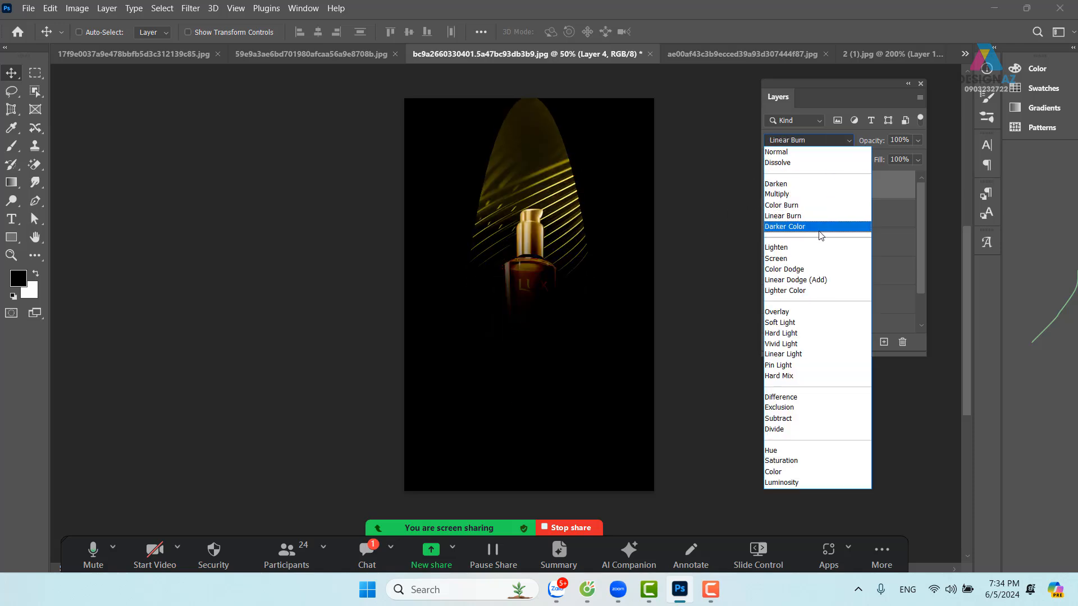
click(812, 269)
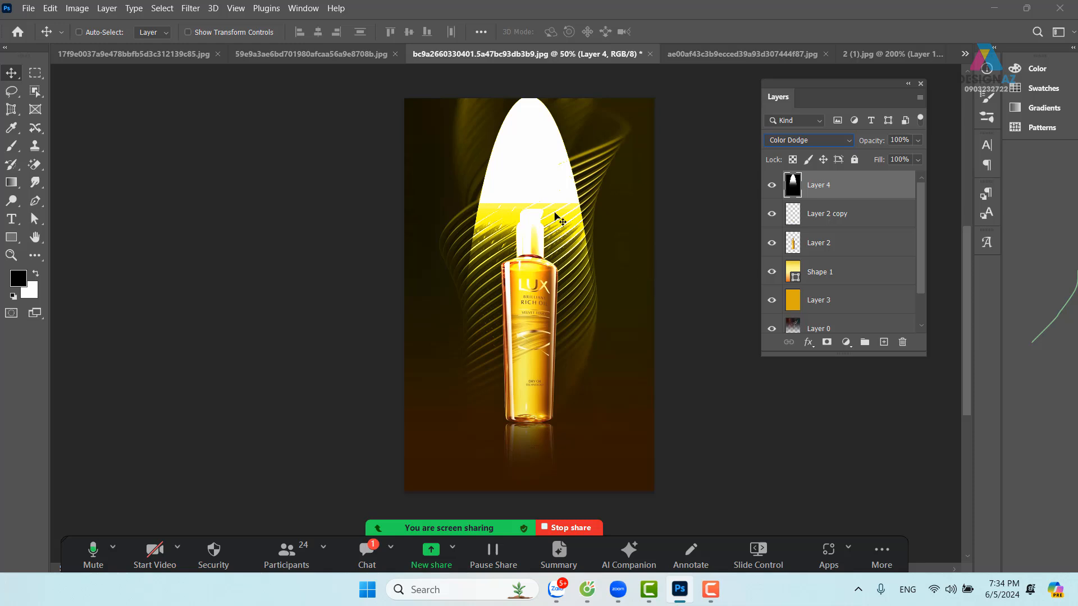
mouse_move(556, 216)
mouse_down()
mouse_move(576, 270)
mouse_move(567, 213)
mouse_move(523, 222)
mouse_move(554, 215)
mouse_up()
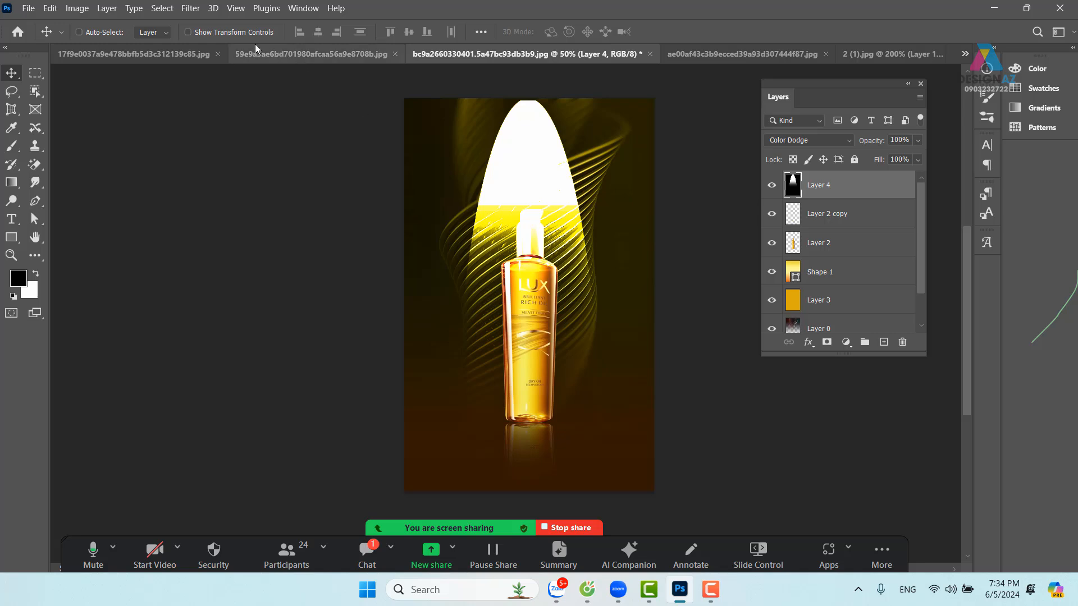
Step: Soften the light beam with a Gaussian Blur of 8.2 pixels radius
click(189, 9)
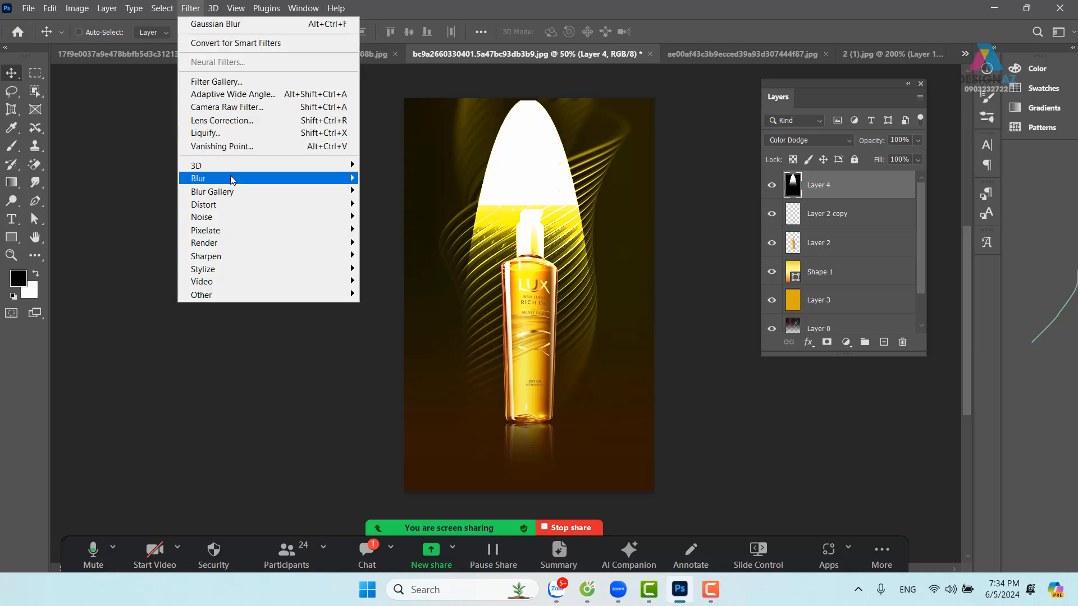
mouse_move(232, 180)
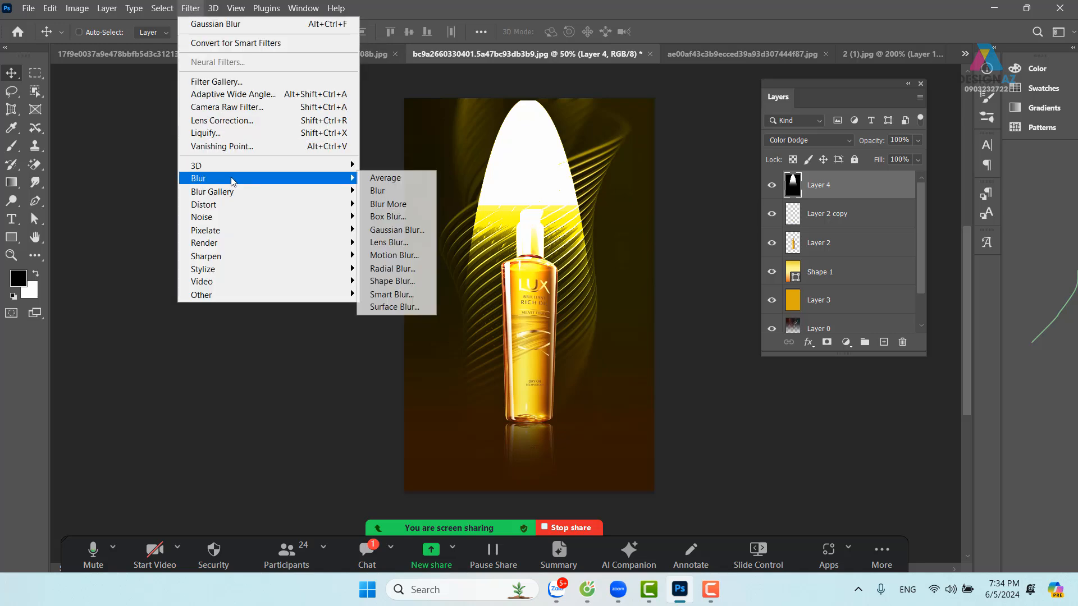
click(405, 230)
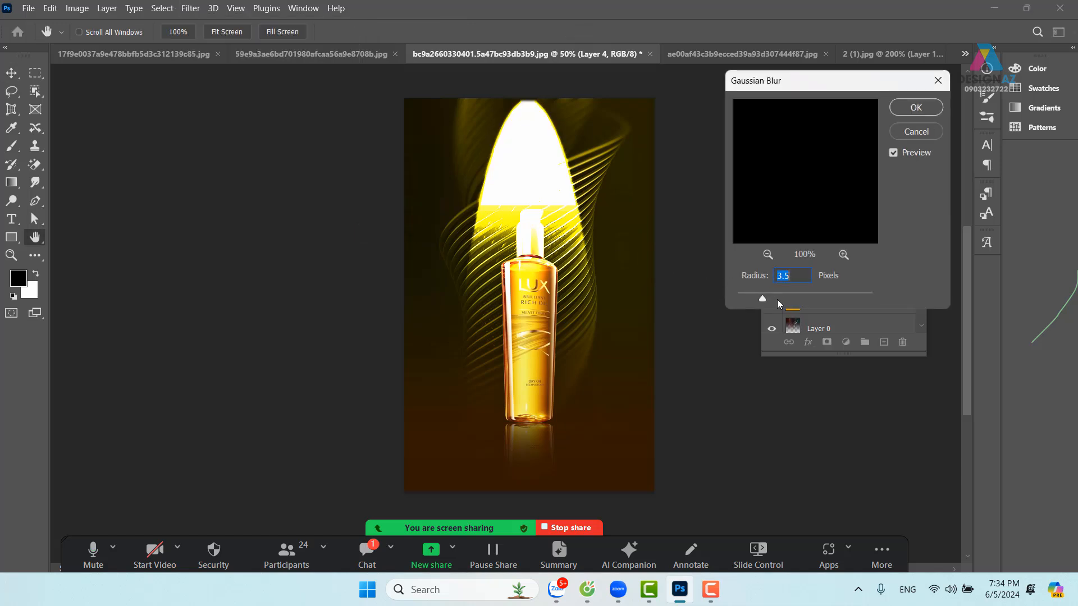
drag(769, 298, 784, 301)
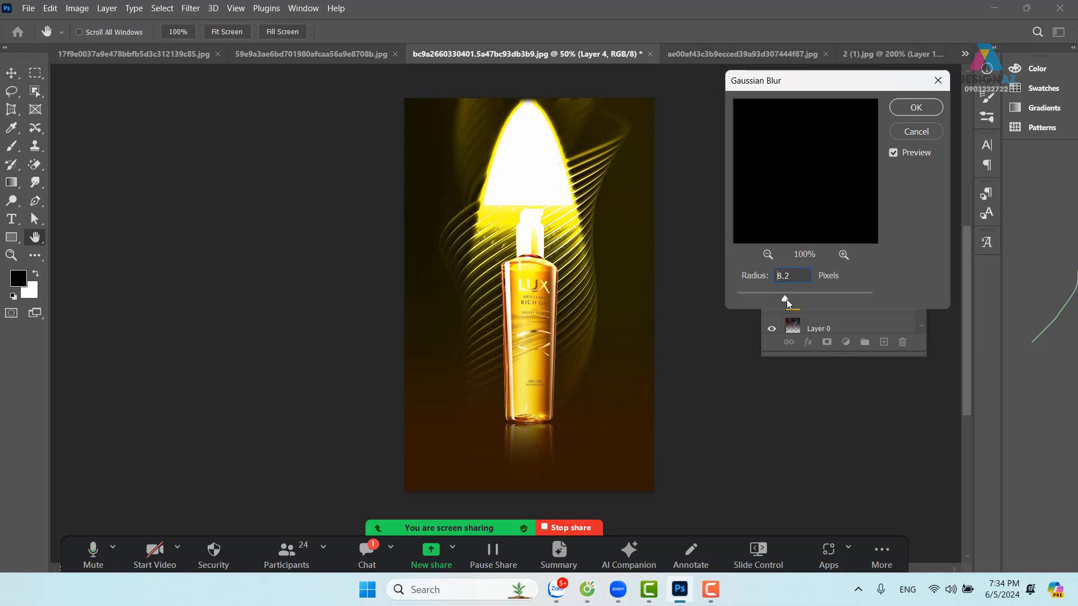
click(913, 109)
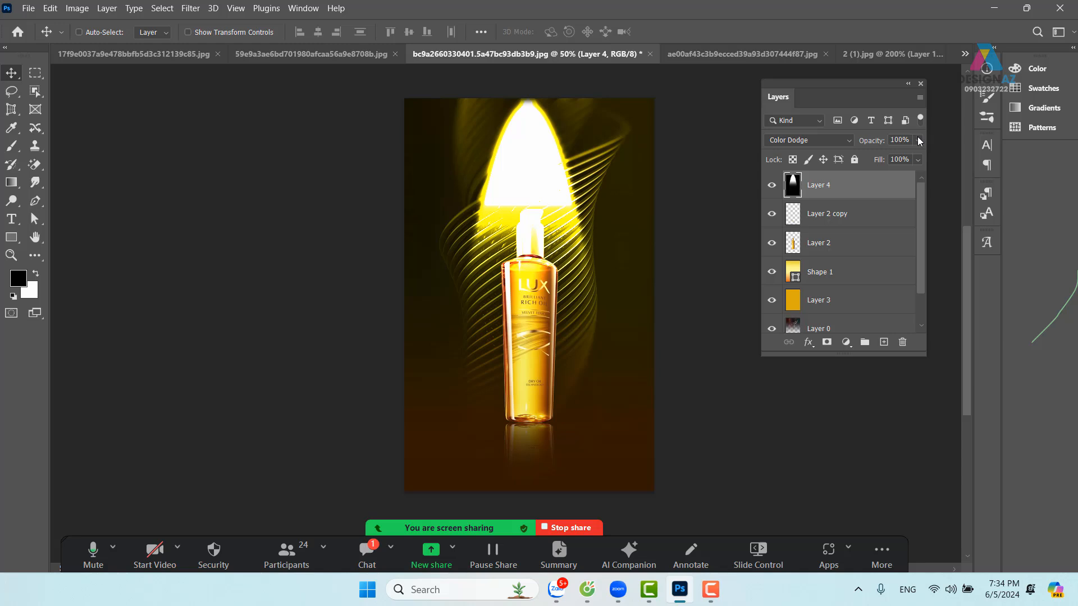
Step: Lower the light beam layer's fill to 64%, keeping its opacity at 100%
click(918, 140)
mouse_move(907, 157)
mouse_down()
mouse_move(881, 161)
mouse_move(924, 158)
mouse_up()
click(855, 90)
click(919, 159)
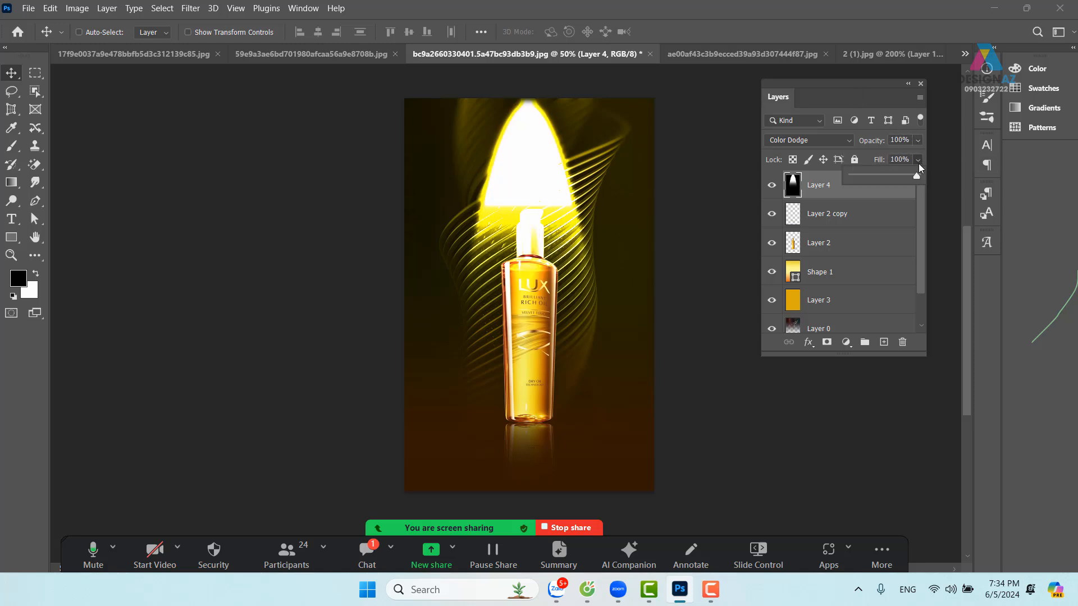
drag(905, 178, 887, 178)
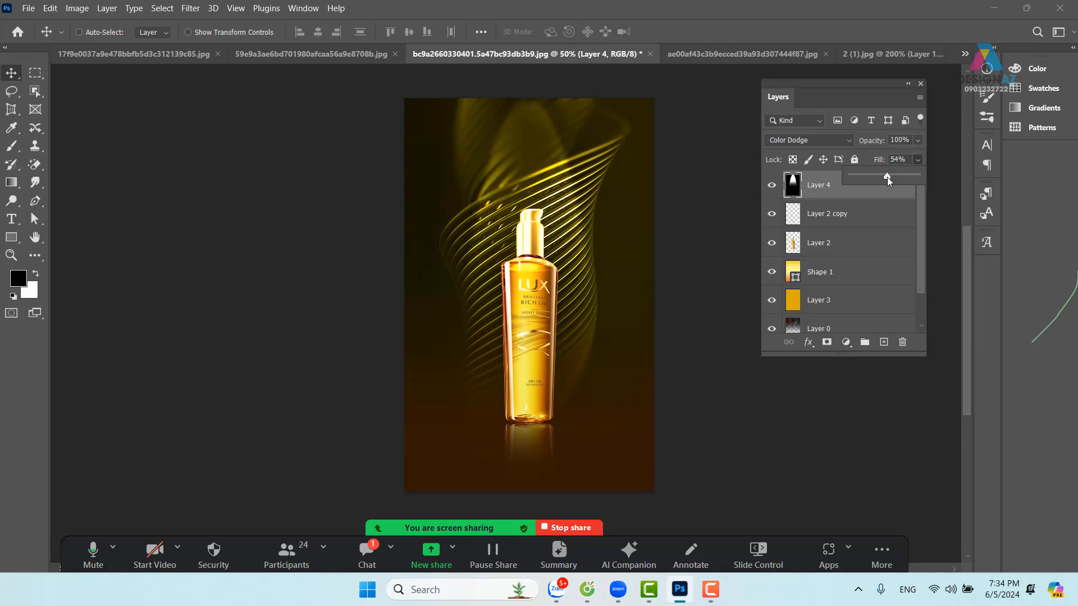
Step: Duplicate the light beam to both sides of the bottle, setting the left copy to 40% fill and the right copy to 34%
drag(542, 167, 609, 163)
drag(601, 232, 480, 190)
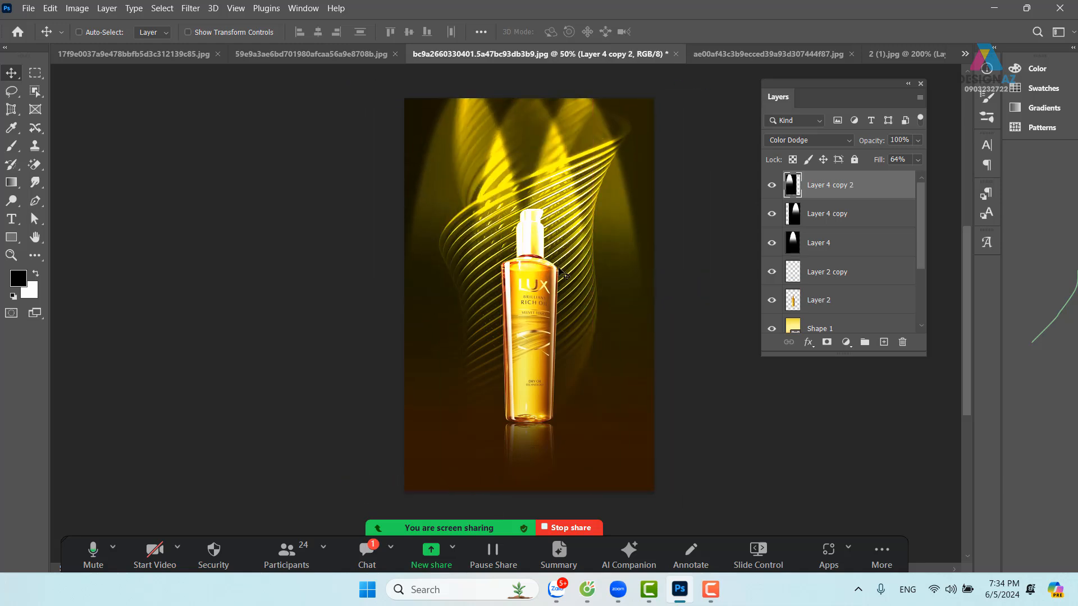
click(918, 160)
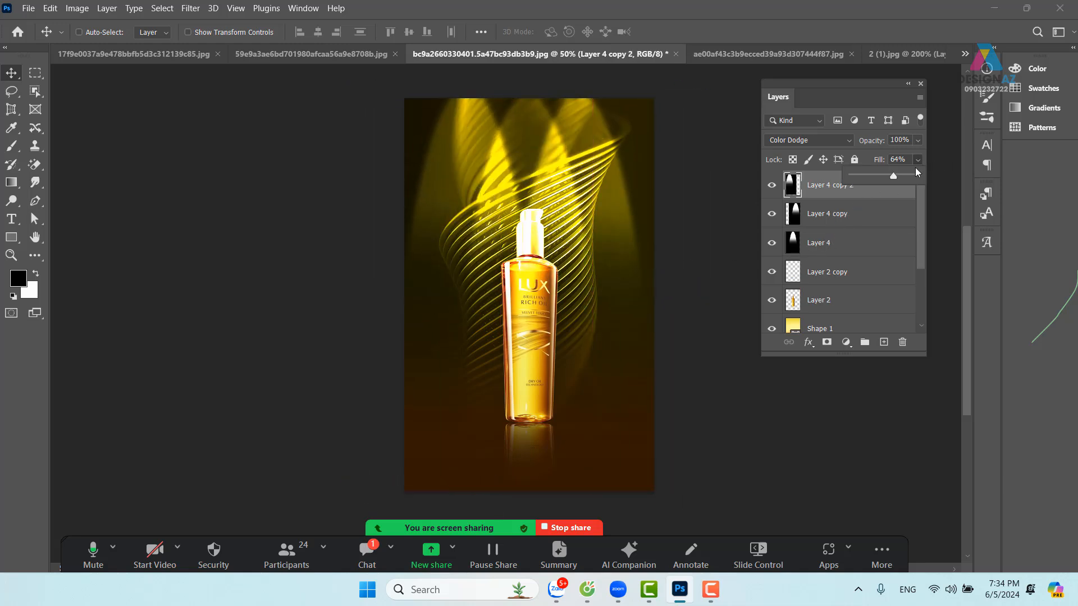
drag(882, 174, 878, 176)
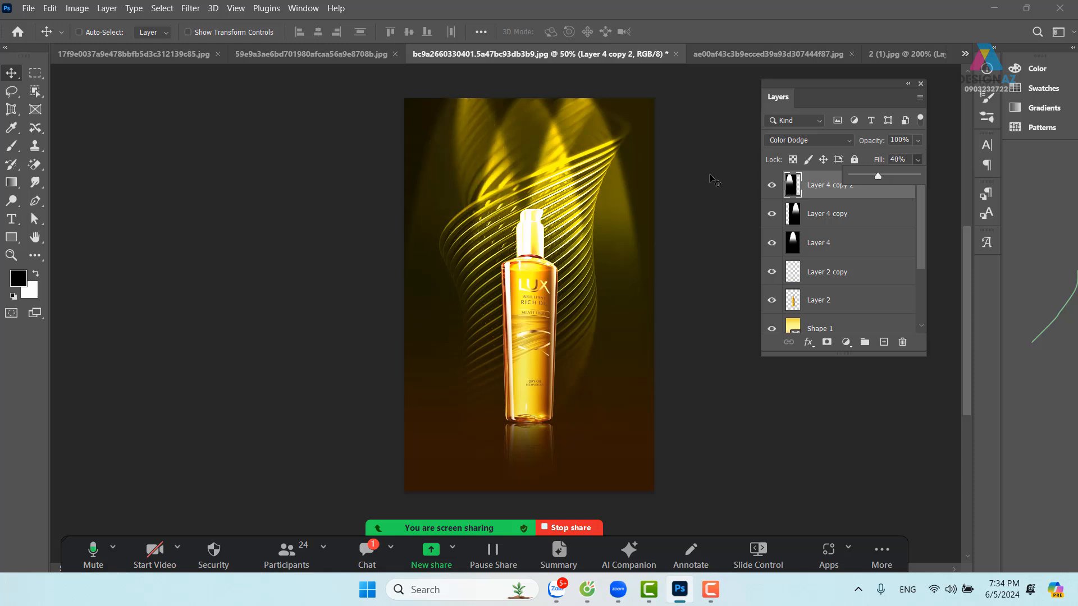
click(852, 220)
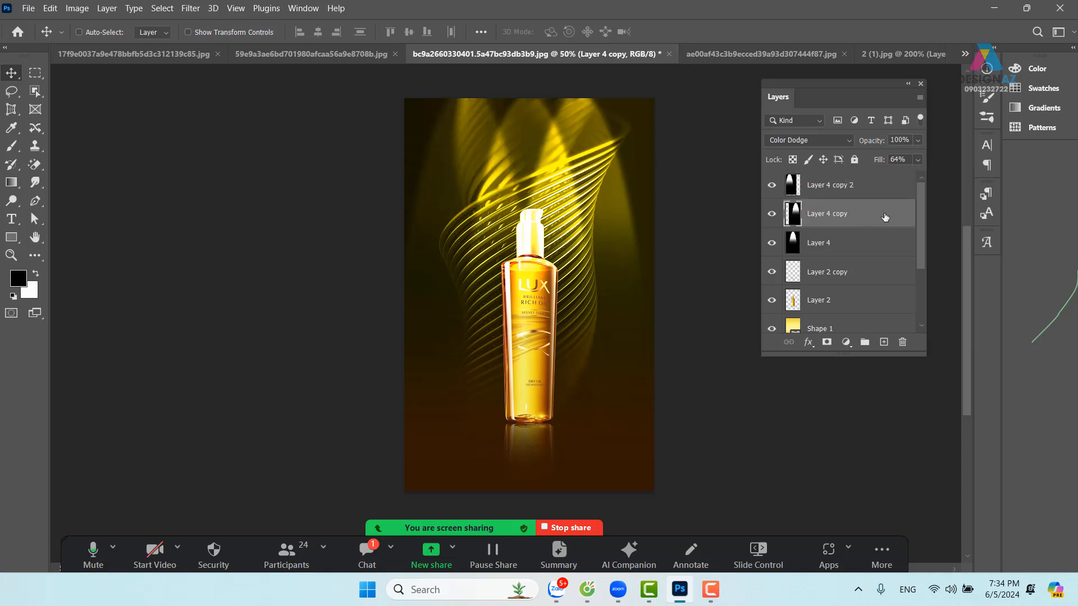
click(918, 160)
drag(881, 176, 874, 176)
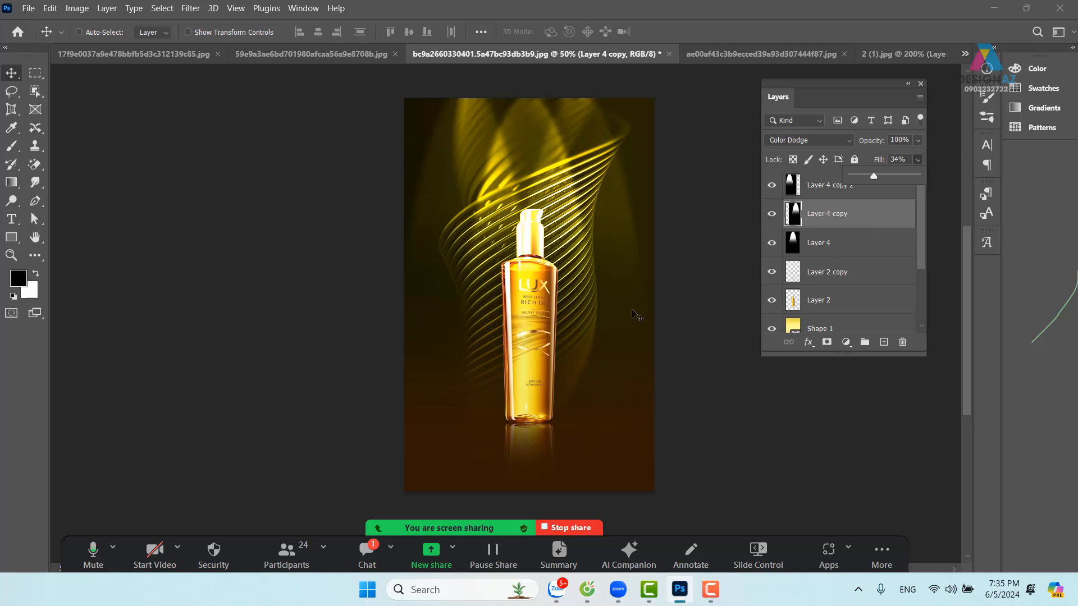
Step: Start opening another image and go to the "my pham a" folder in Downloads
key(ctrl+o)
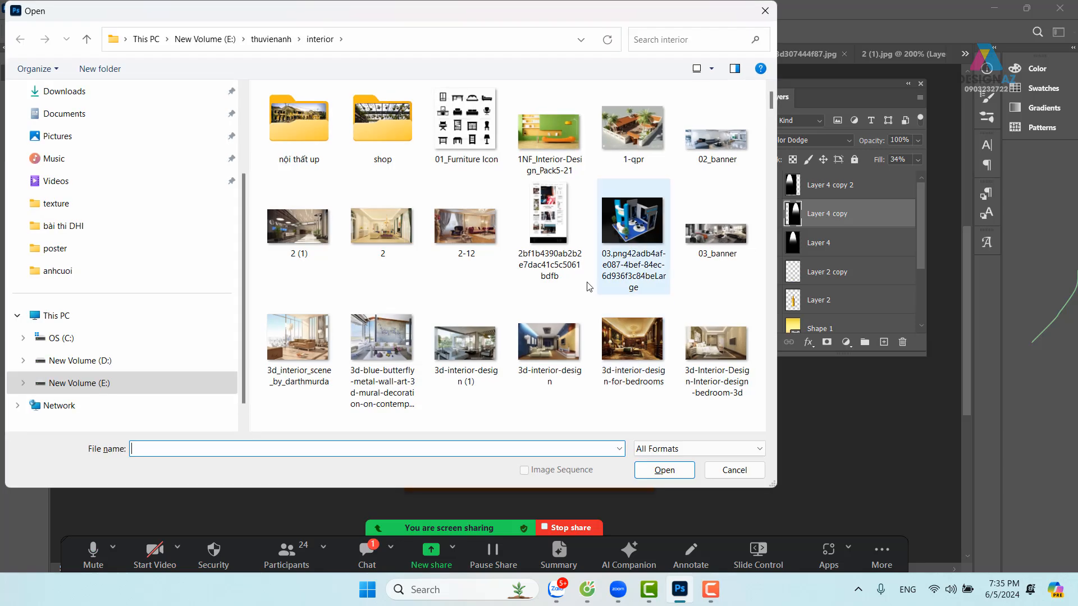
scroll(137, 185, up, 3)
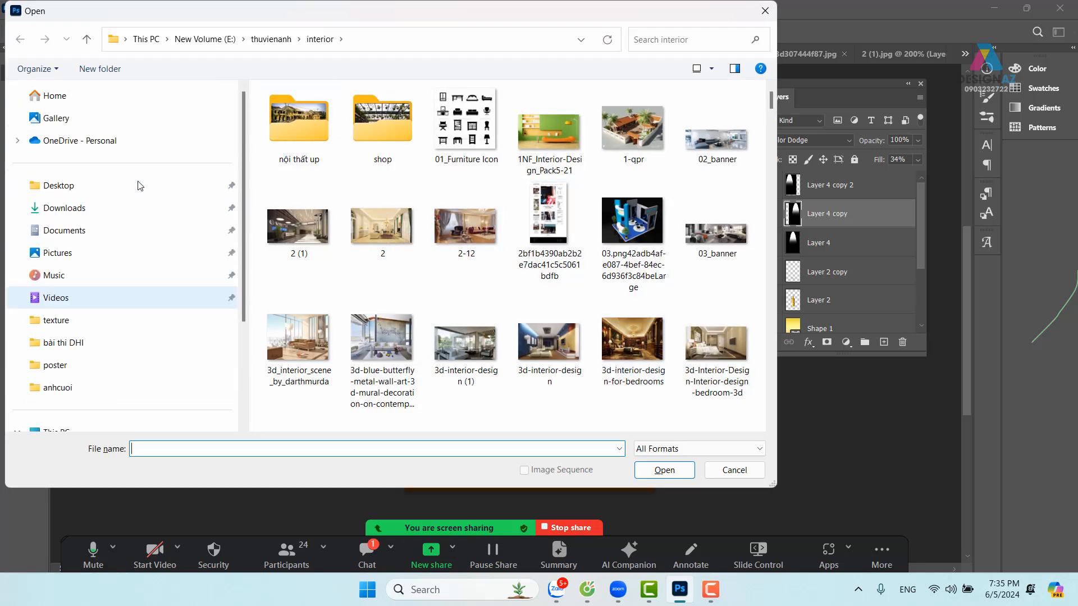
click(123, 218)
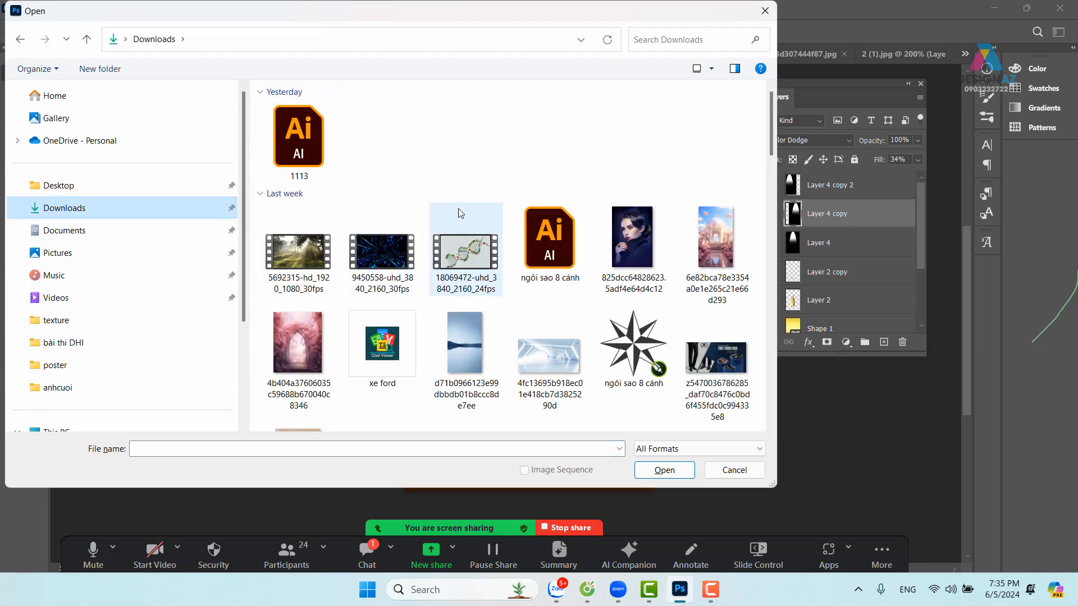
scroll(458, 209, down, 2)
double_click(396, 330)
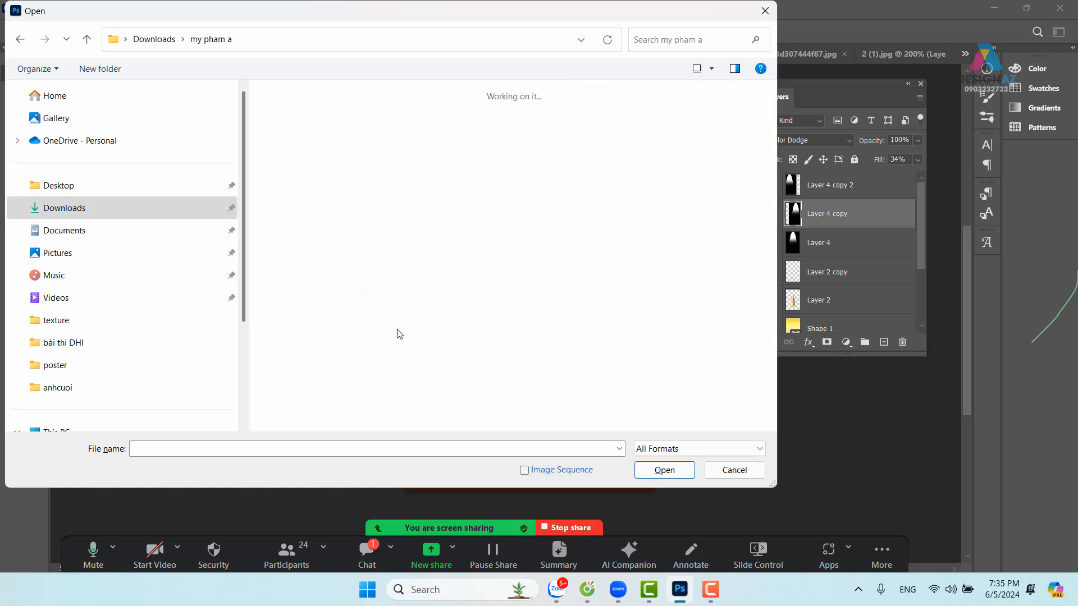
Step: Look through the cosmetics images in "my pham a" and check its "L'OREAL PARIS _" subfolder for a suitable reference
scroll(456, 290, down, 3)
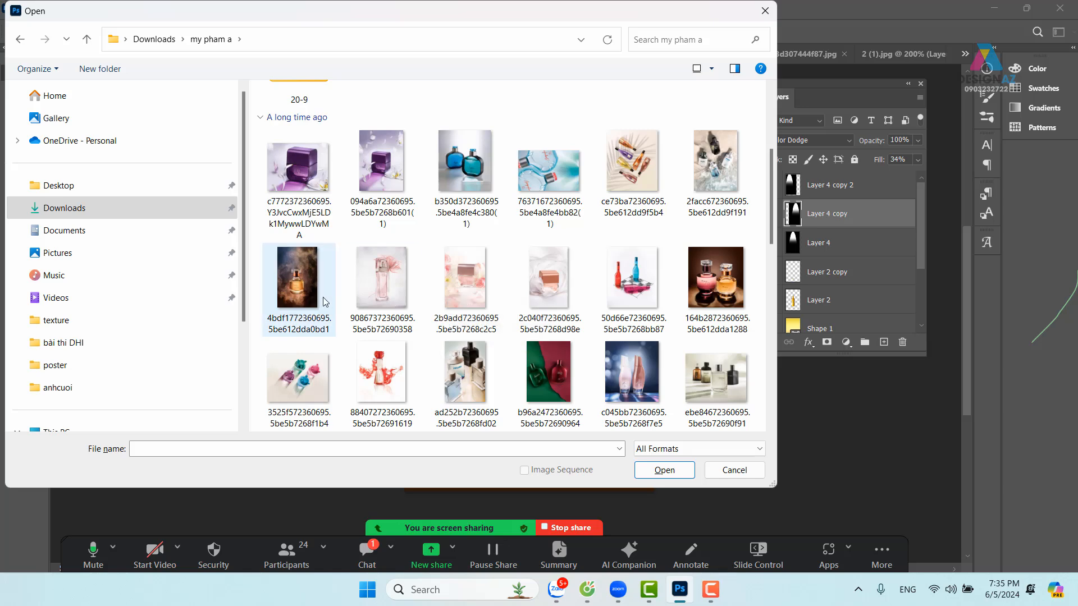
scroll(324, 288, down, 3)
scroll(323, 289, down, 4)
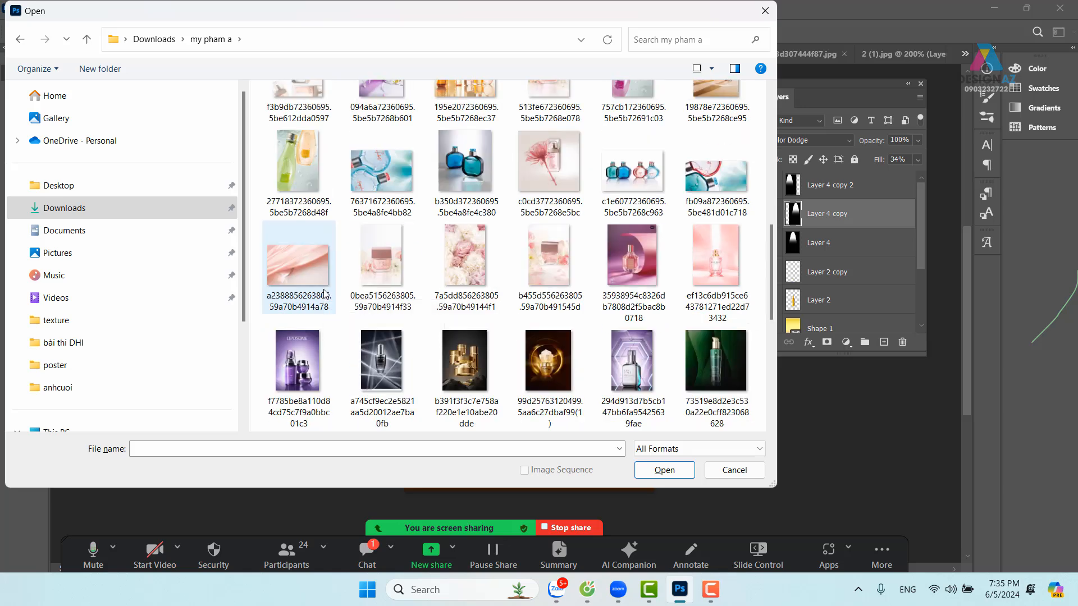
scroll(324, 290, down, 4)
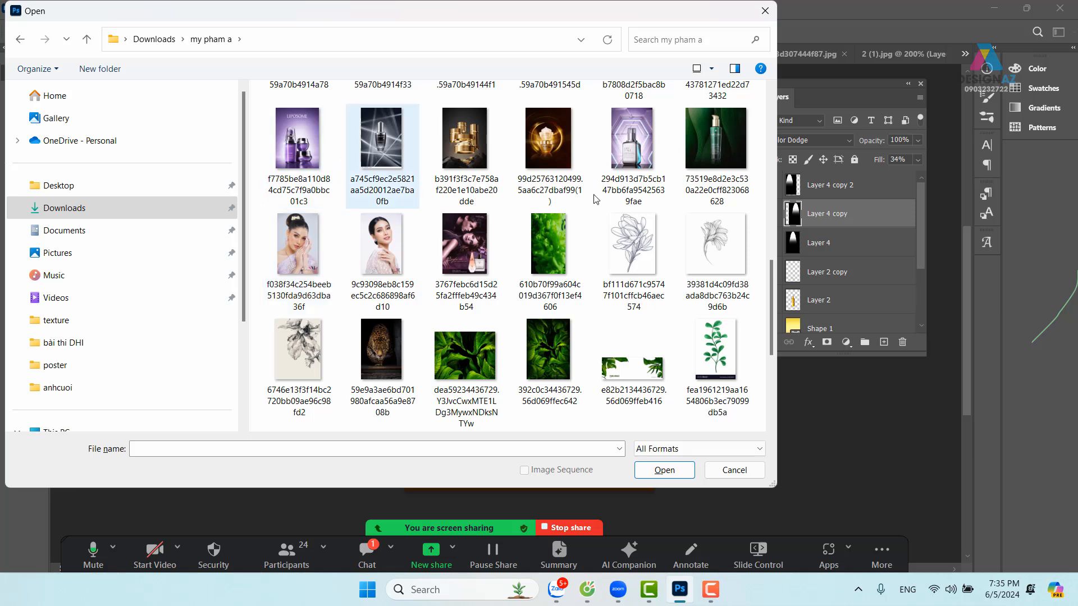
click(732, 141)
scroll(663, 221, down, 5)
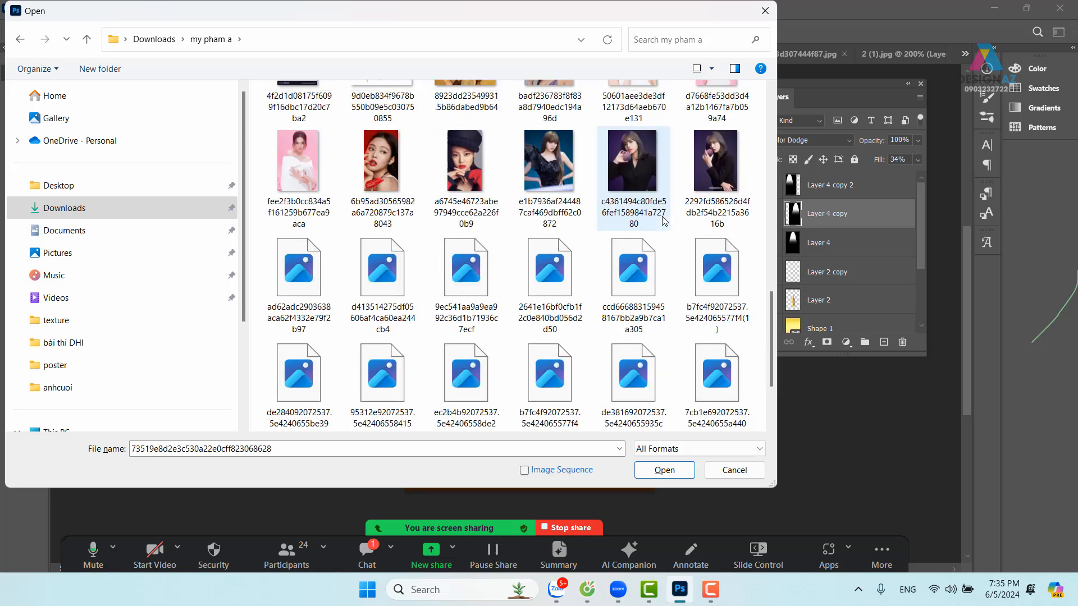
scroll(663, 221, down, 2)
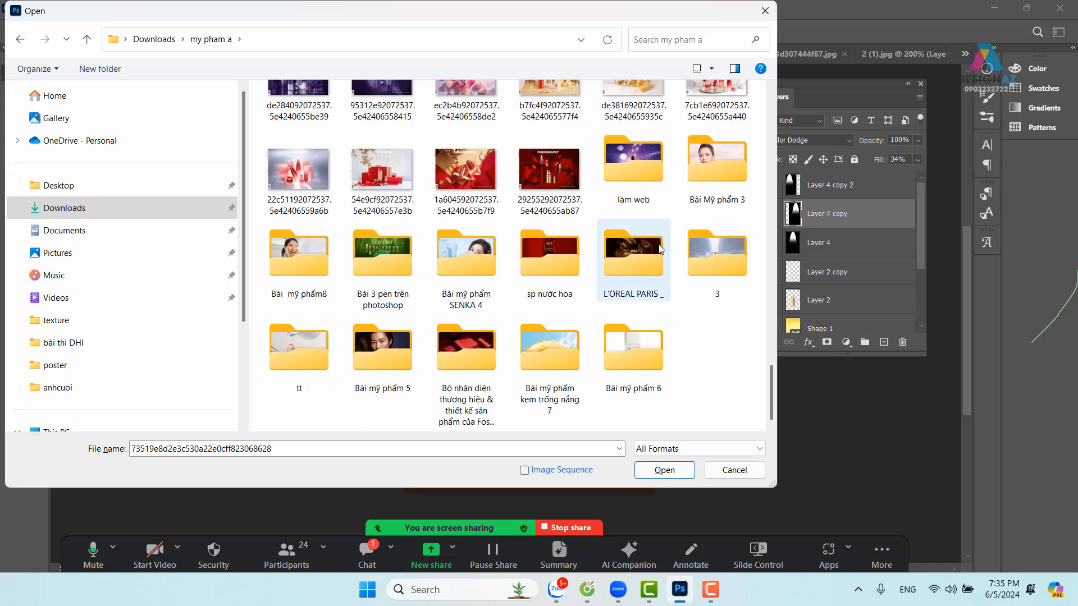
double_click(643, 255)
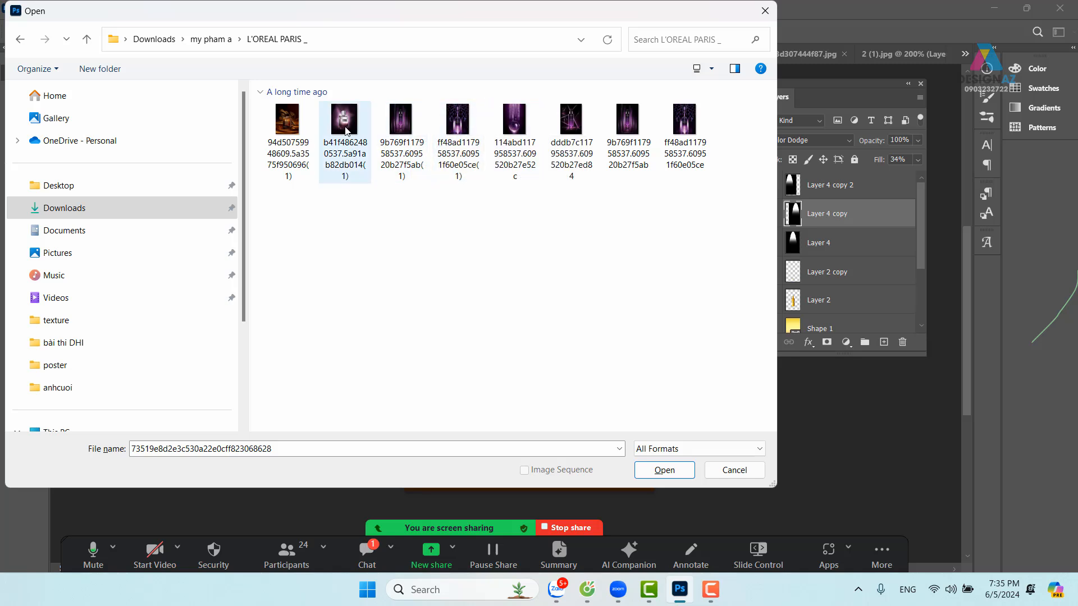
click(20, 39)
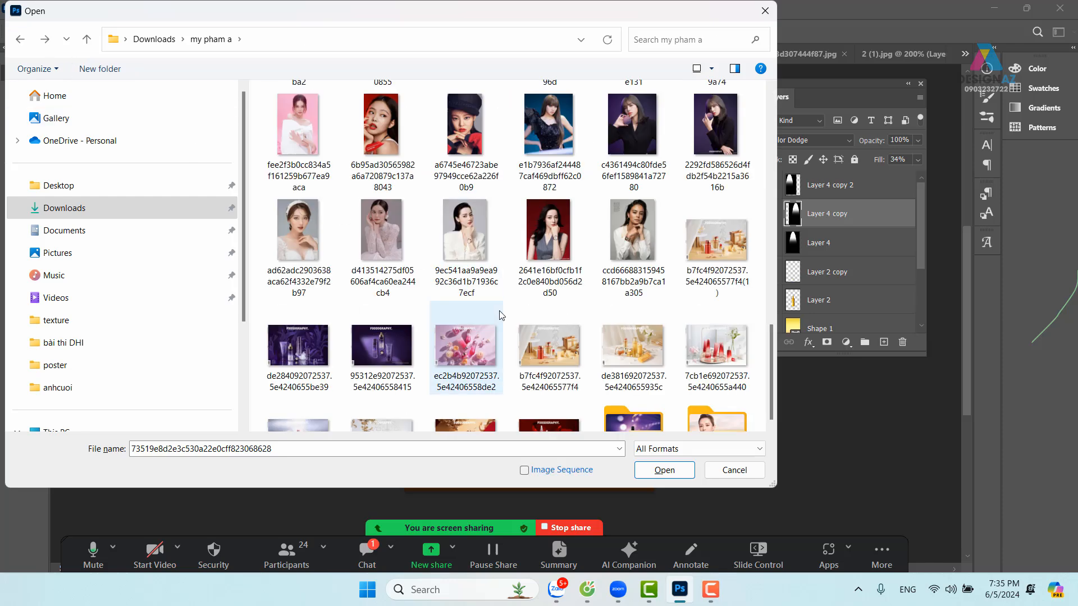
Step: Go into the "làm web" folder and open its "sp17" subfolder
scroll(502, 314, down, 3)
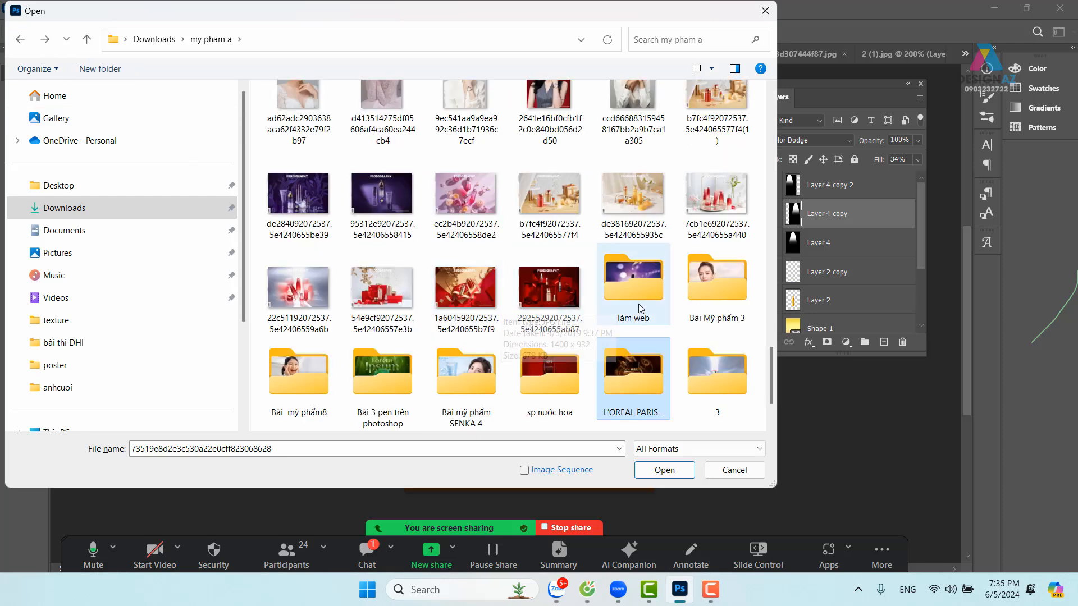
double_click(639, 287)
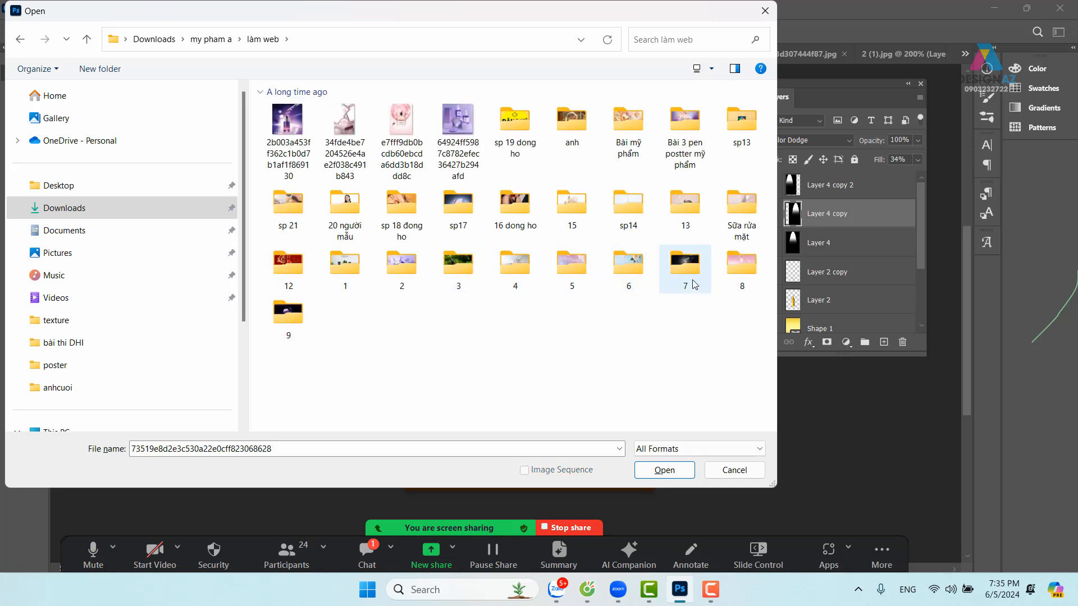
click(459, 208)
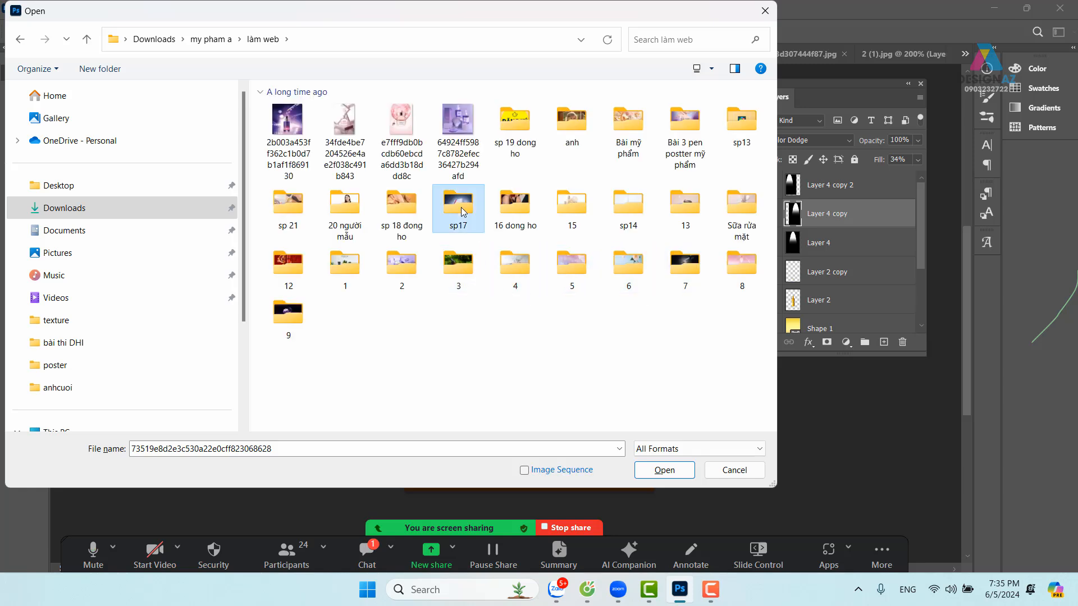
double_click(460, 207)
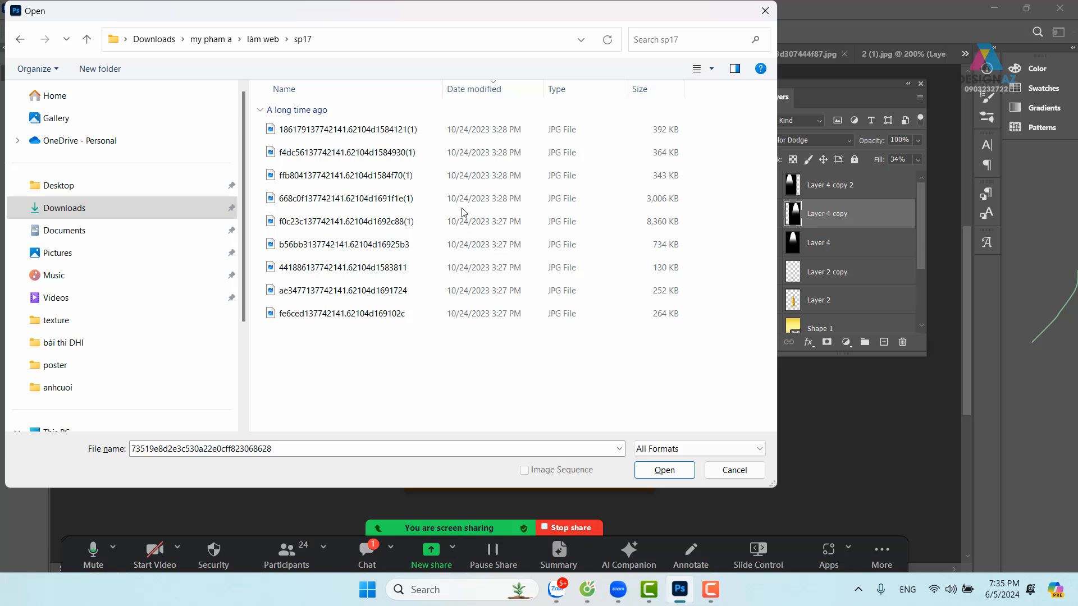
Step: Look through the "sp17" images as medium thumbnails and return to the "làm web" folder
click(712, 69)
click(781, 62)
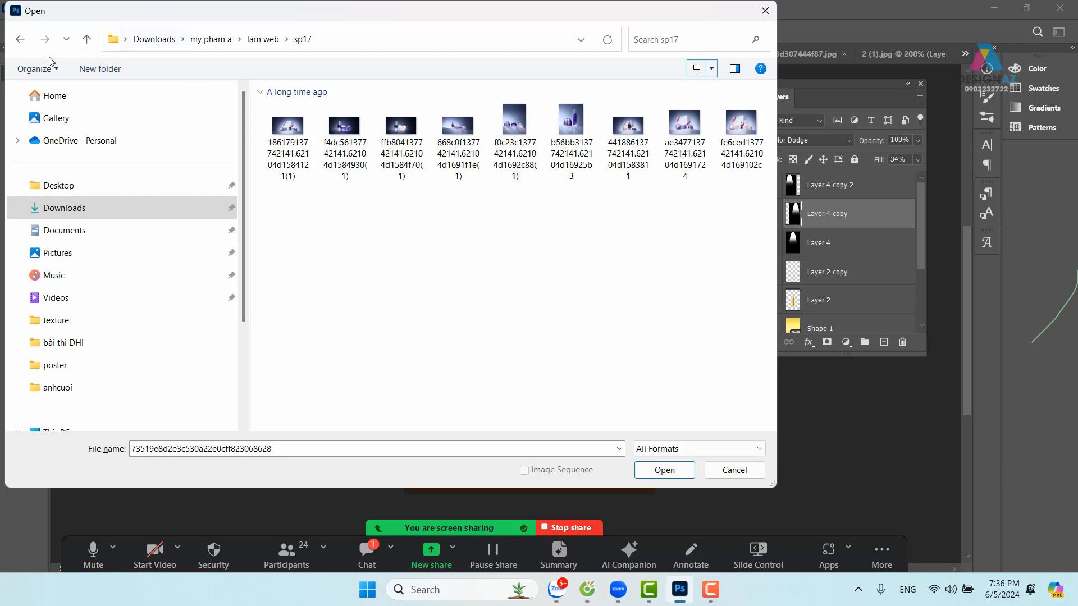
click(20, 39)
Step: Open the red serum bottle image c7370a18608823.5f79b0f95977e from folder "12", showing its files as thumbnails
click(288, 266)
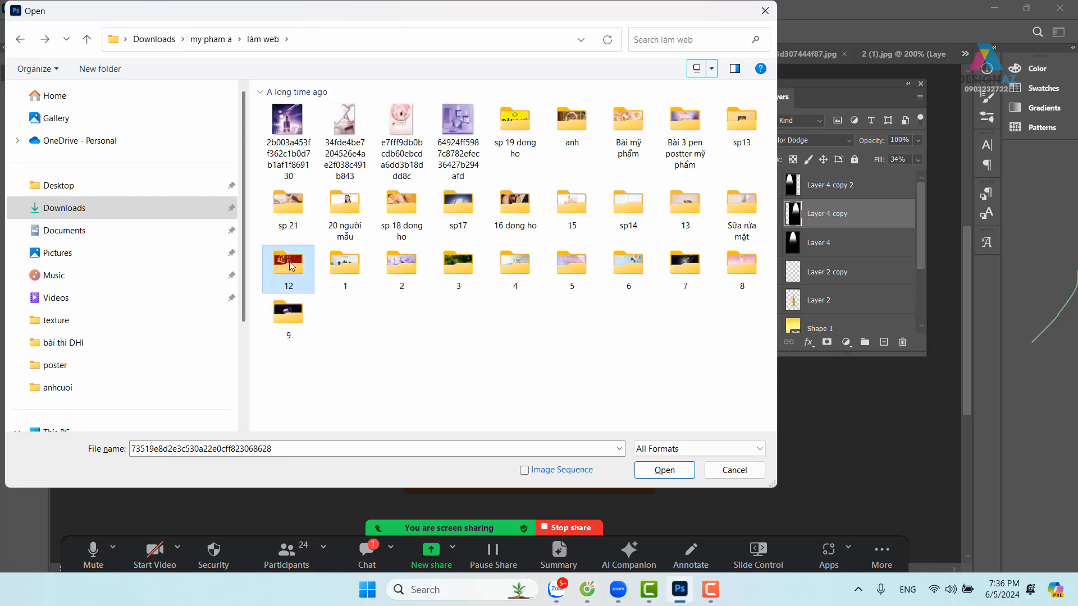
double_click(289, 266)
click(712, 69)
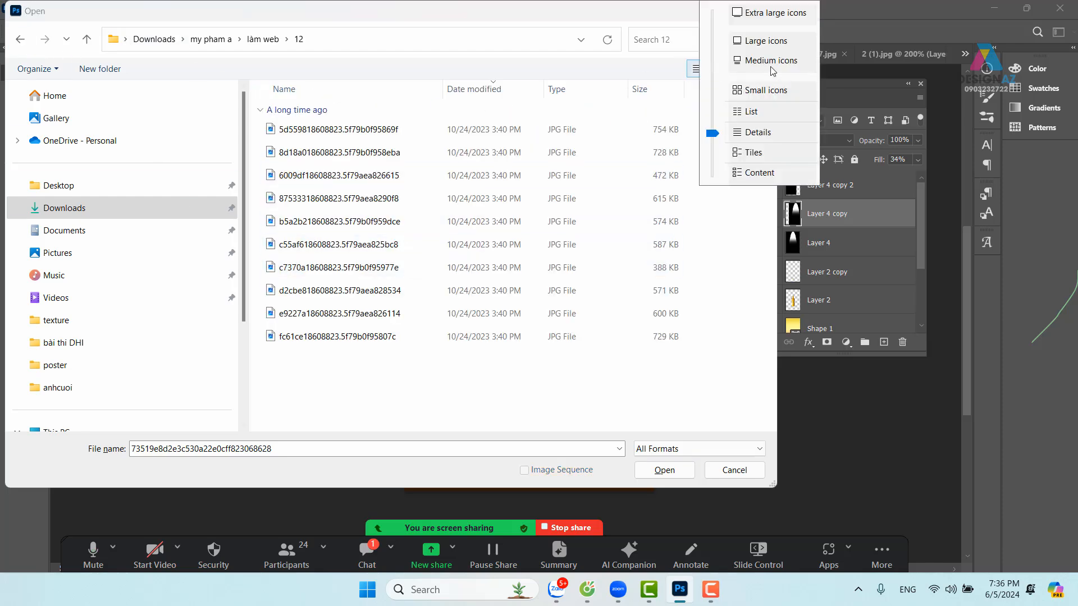
click(780, 58)
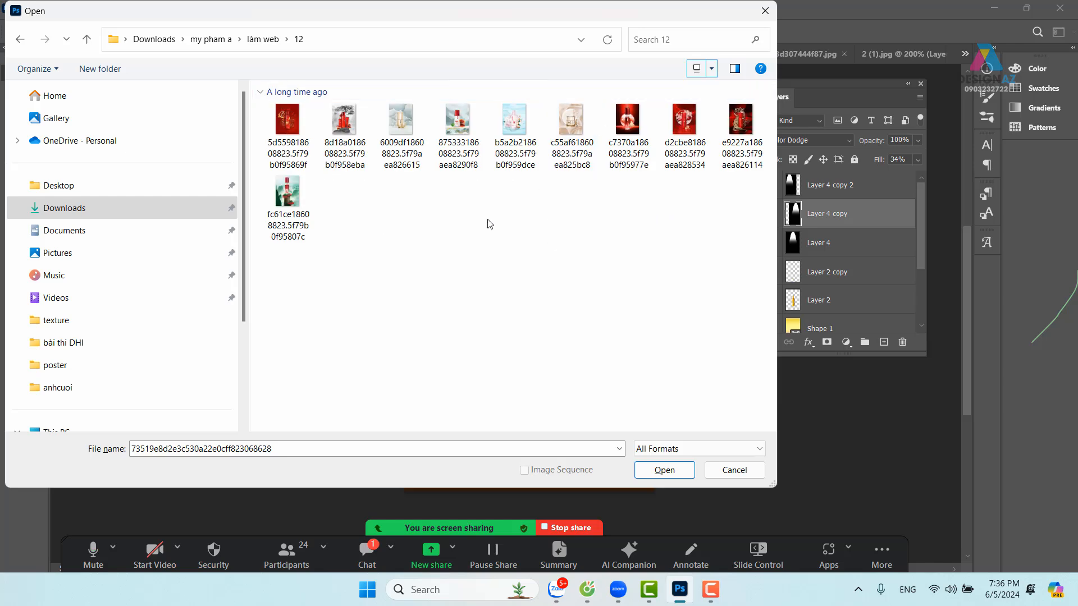
click(629, 135)
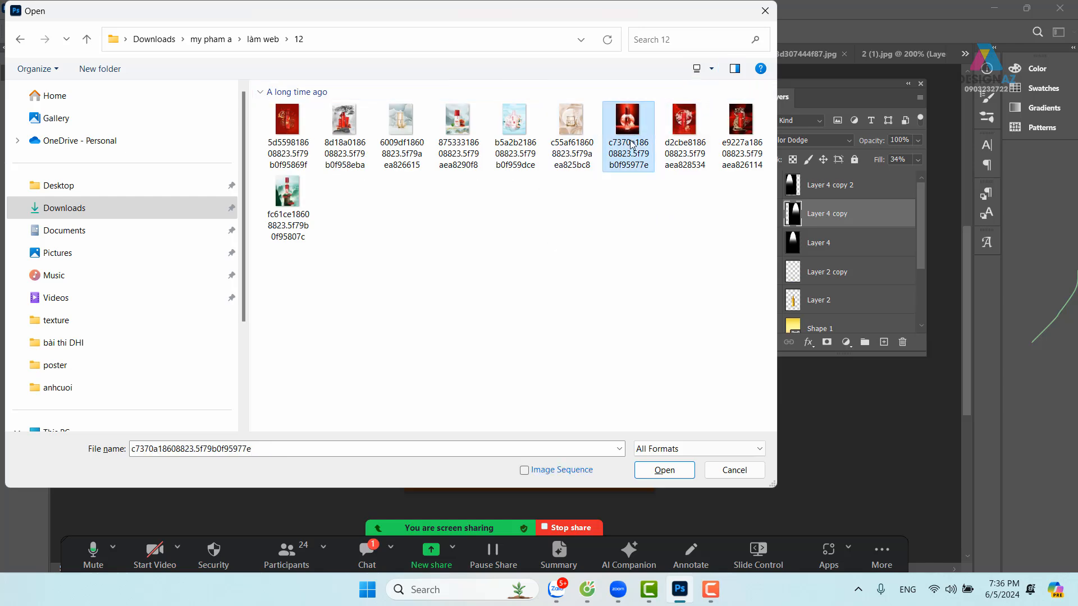
click(669, 469)
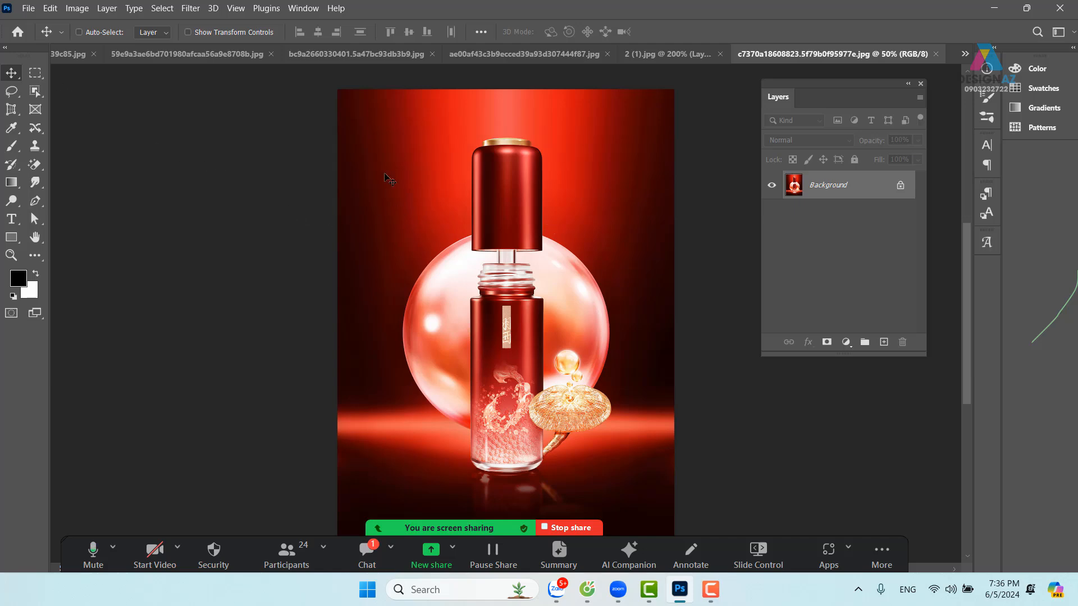
Step: Start opening another image and go to the "thuvienanh" folder on New Volume (E:)
key(ctrl+o)
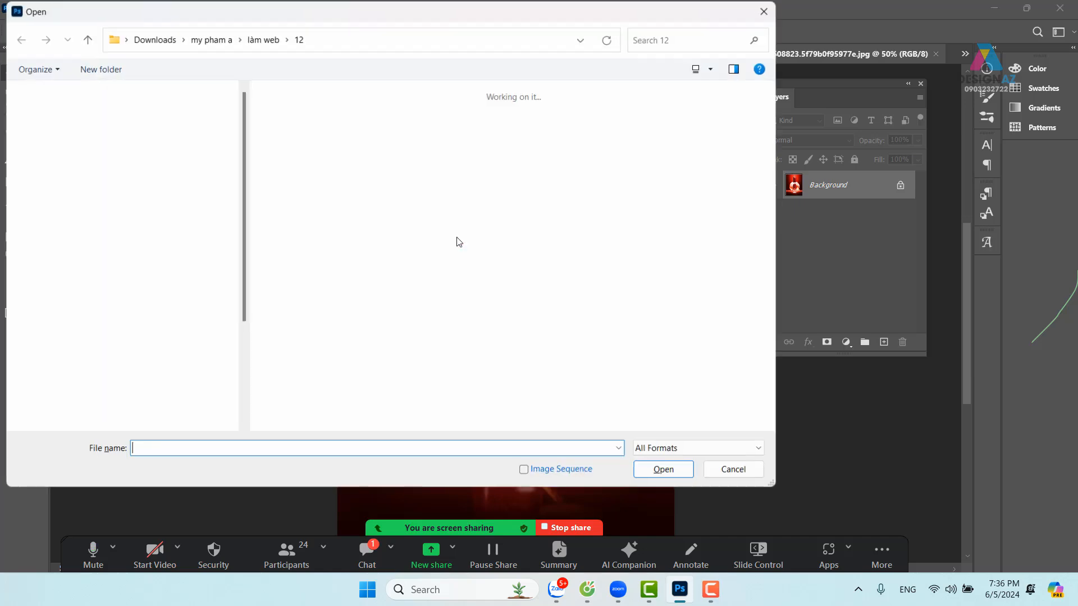
scroll(133, 303, down, 3)
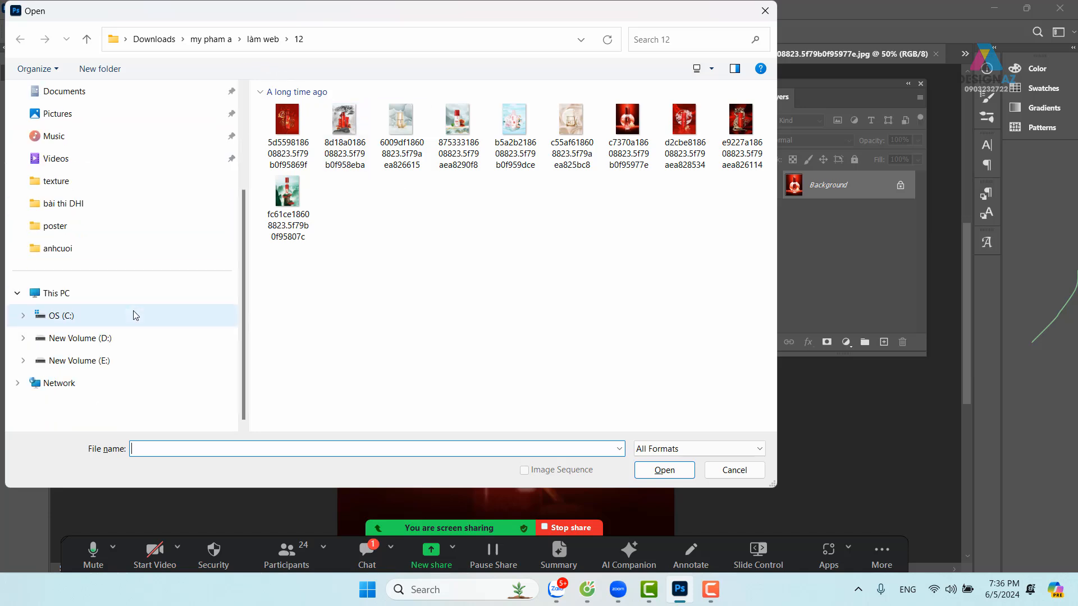
click(108, 366)
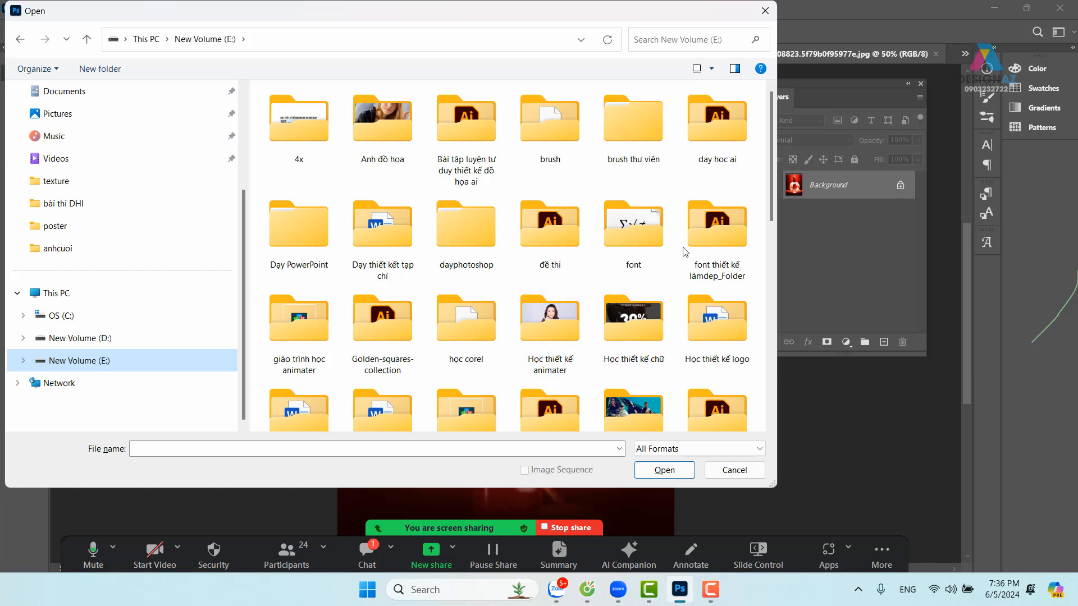
scroll(488, 303, down, 2)
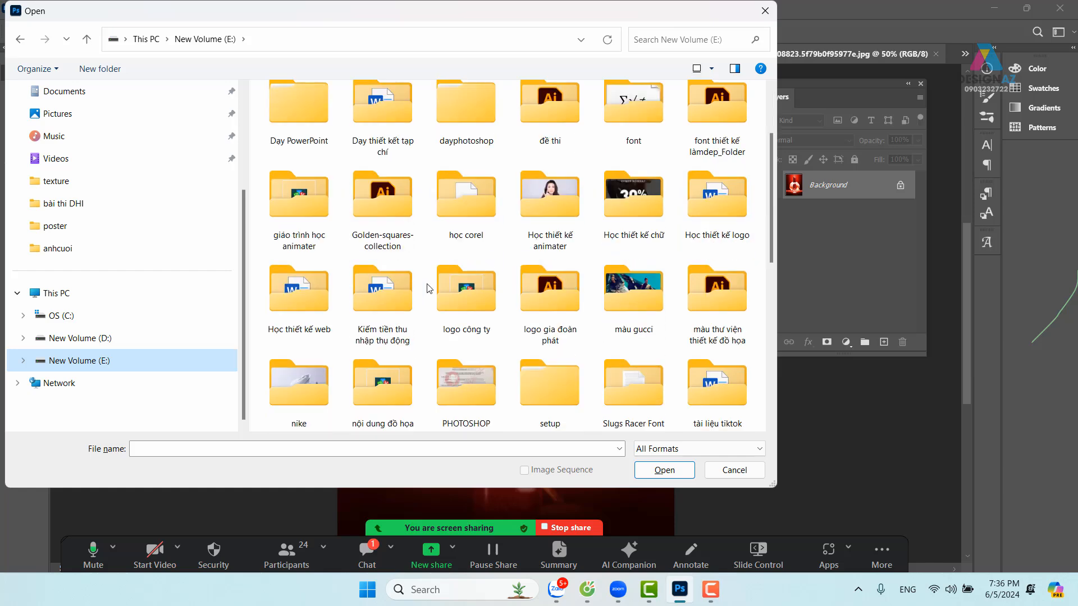
scroll(499, 306, down, 3)
click(474, 275)
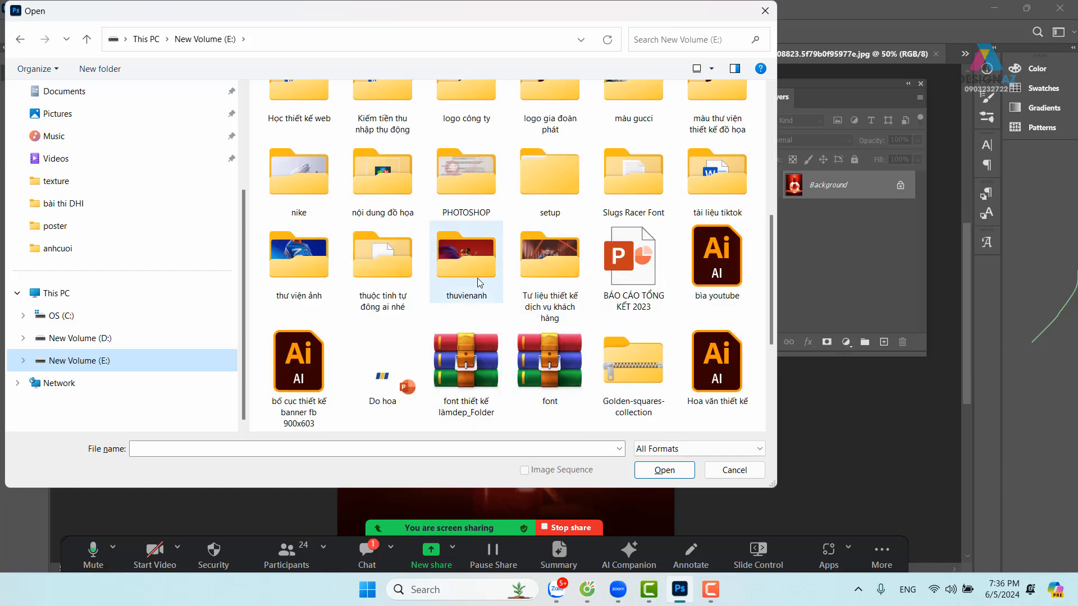
double_click(474, 275)
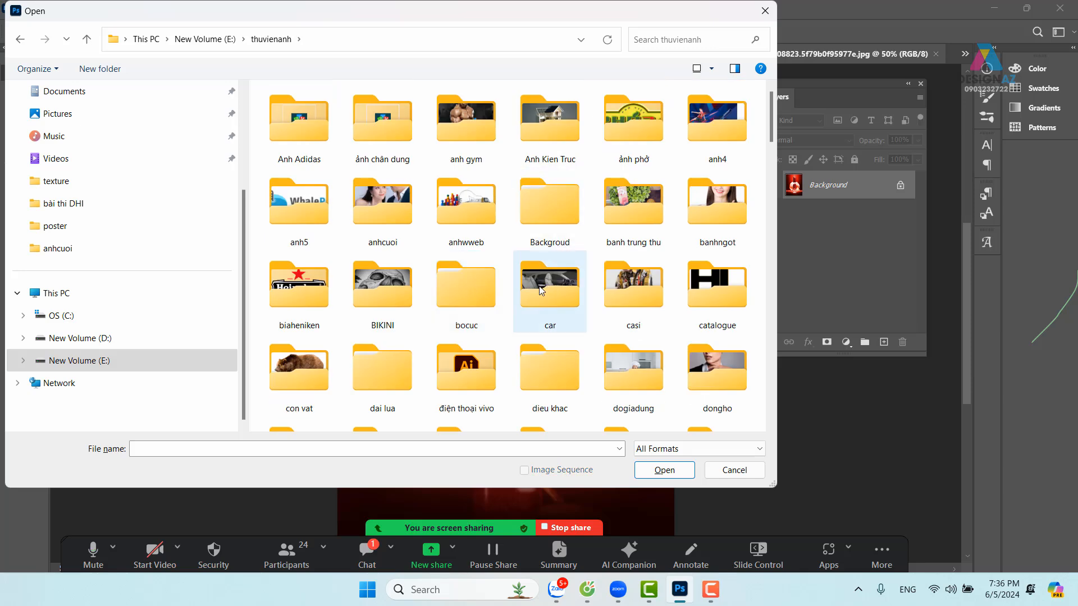
Step: Open the blue lens flare image transformerslensflare31 from the "texture" subfolder of "Backgroud"
double_click(547, 220)
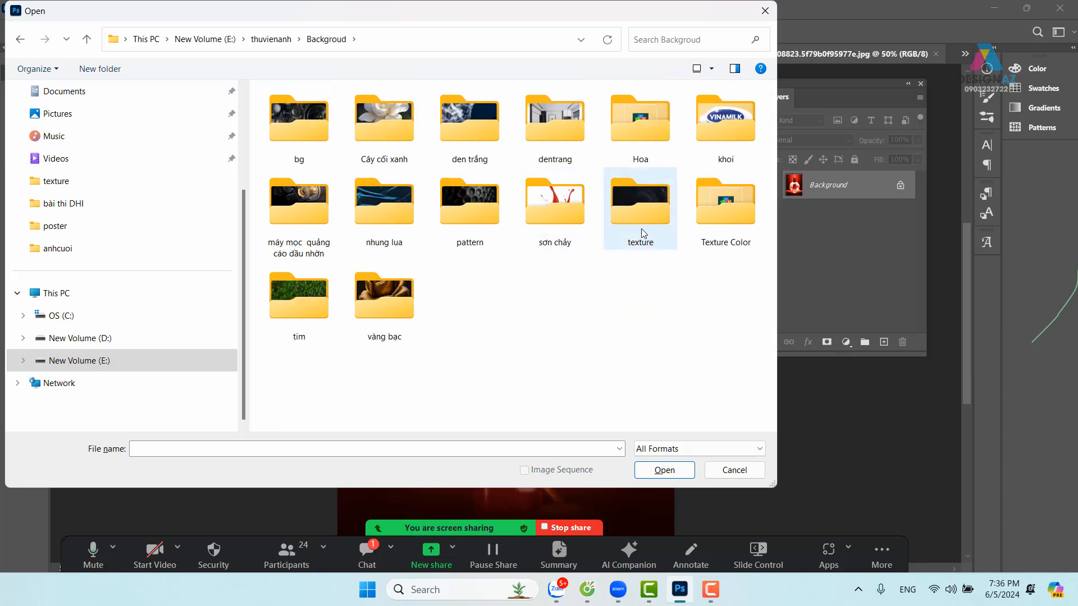
click(639, 217)
double_click(637, 214)
scroll(596, 256, down, 10)
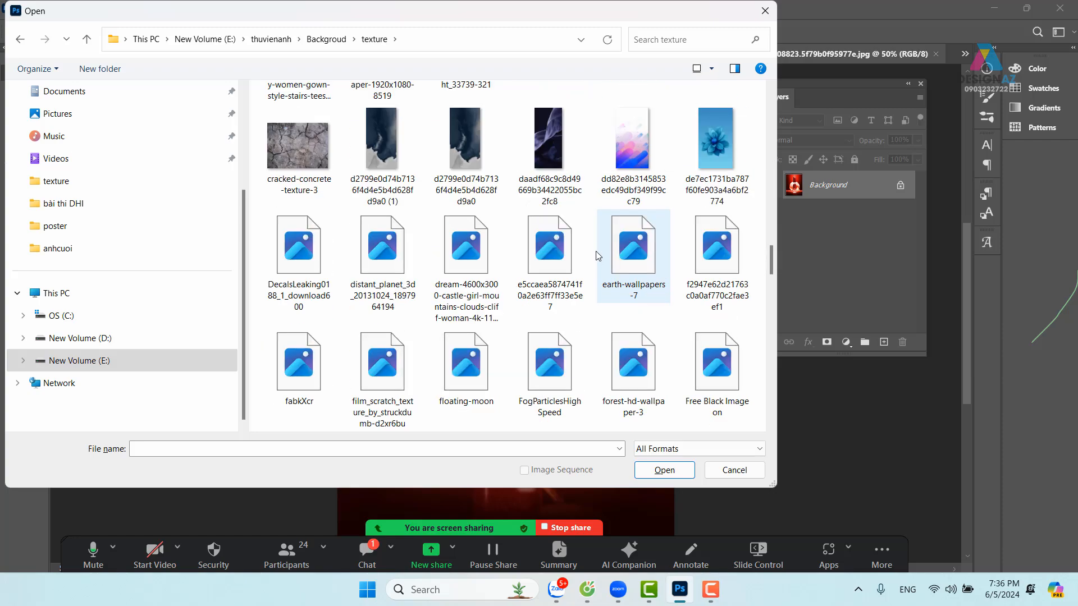
scroll(596, 255, down, 10)
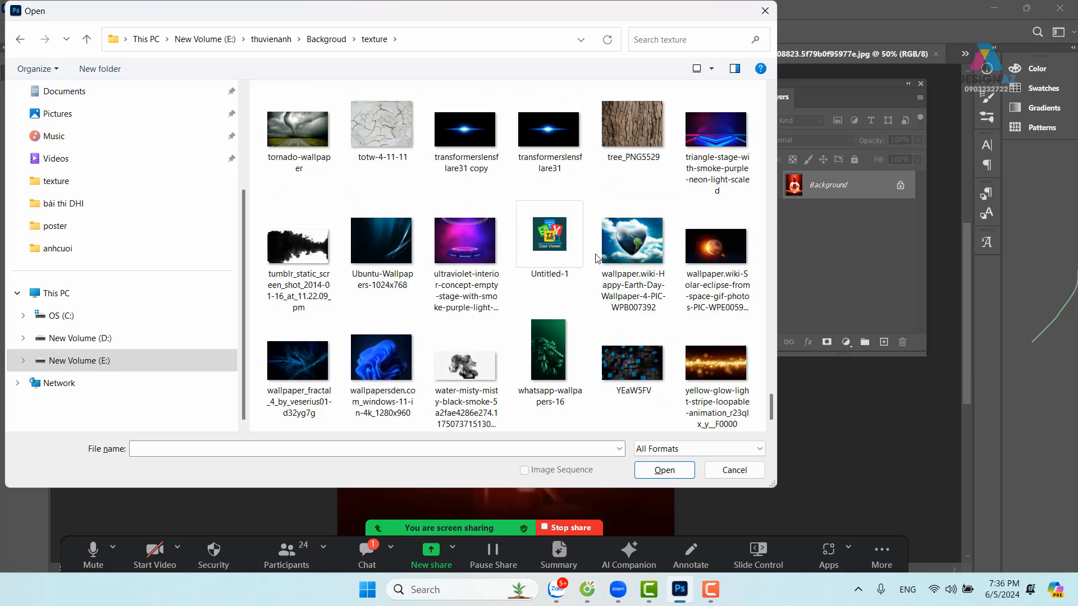
click(524, 130)
click(660, 470)
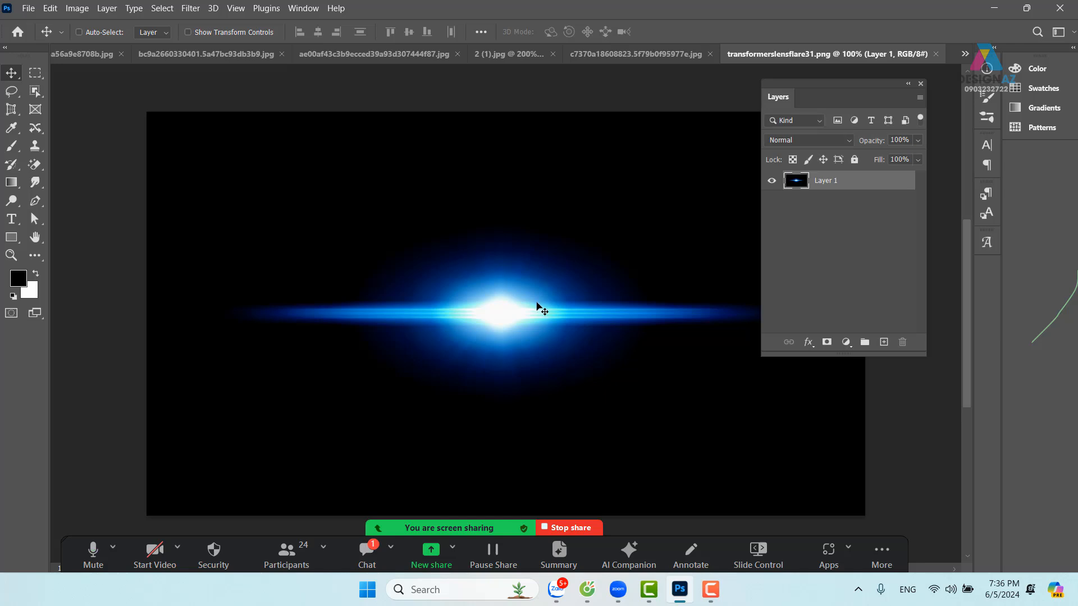
Step: Copy the whole lens flare into the red serum bottle image and place it above the cap in Color Dodge mode
key(ctrl+a)
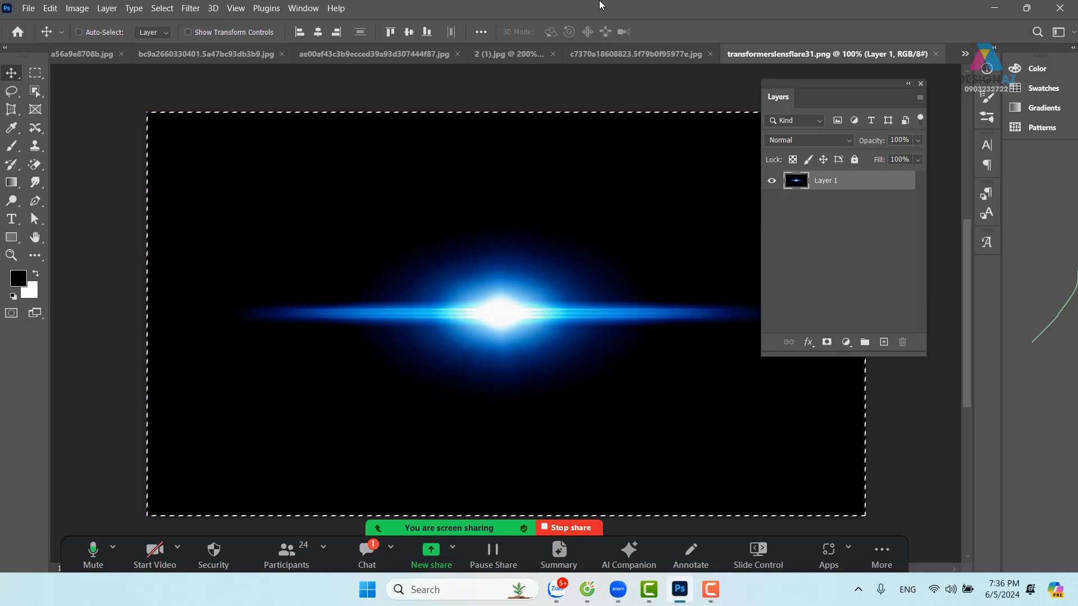
drag(598, 62, 586, 158)
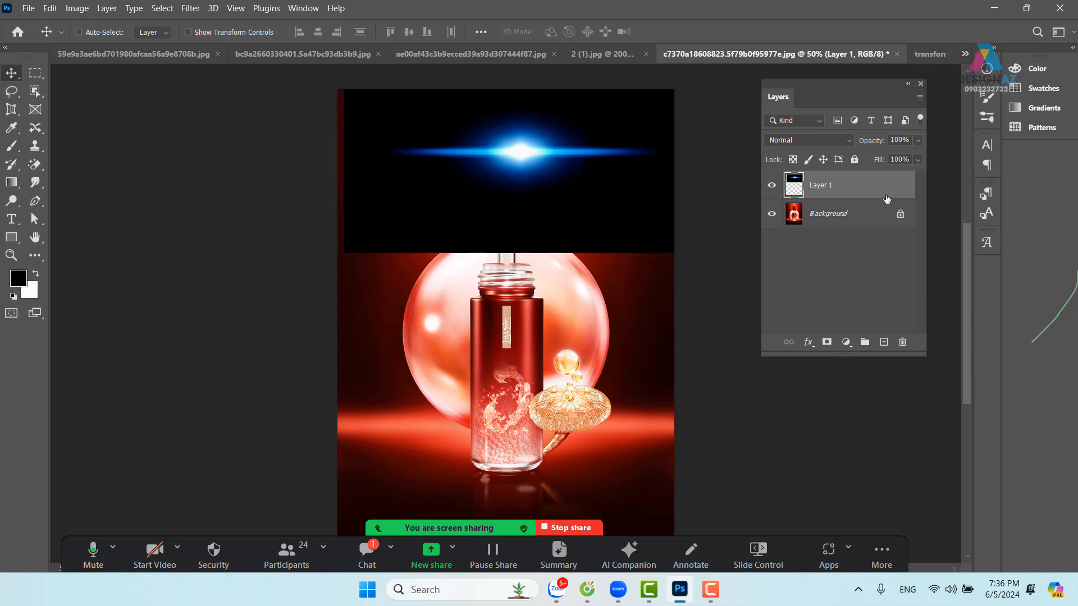
click(840, 141)
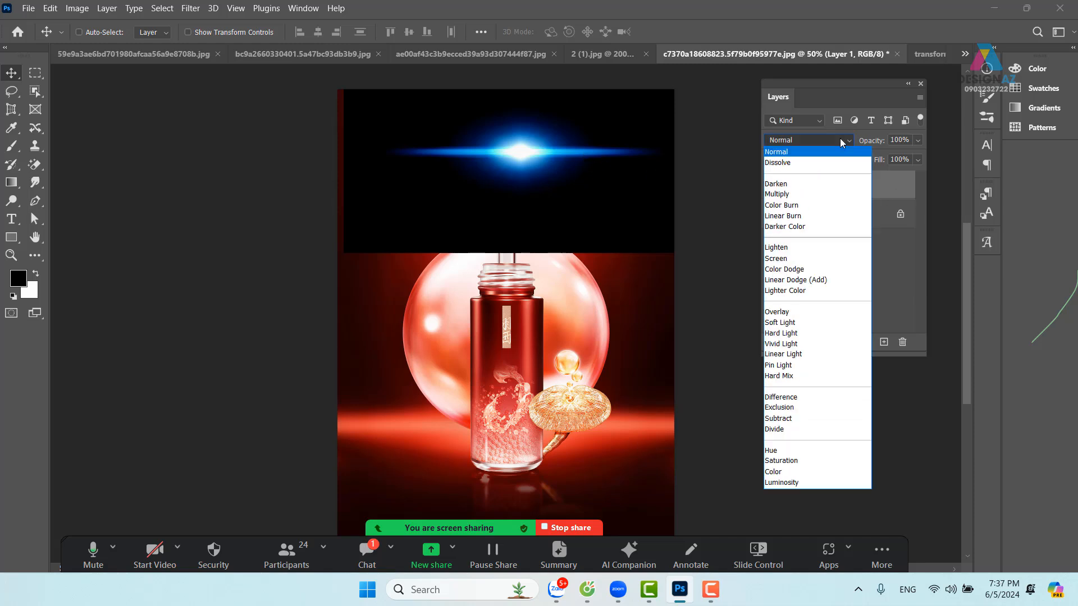
click(786, 269)
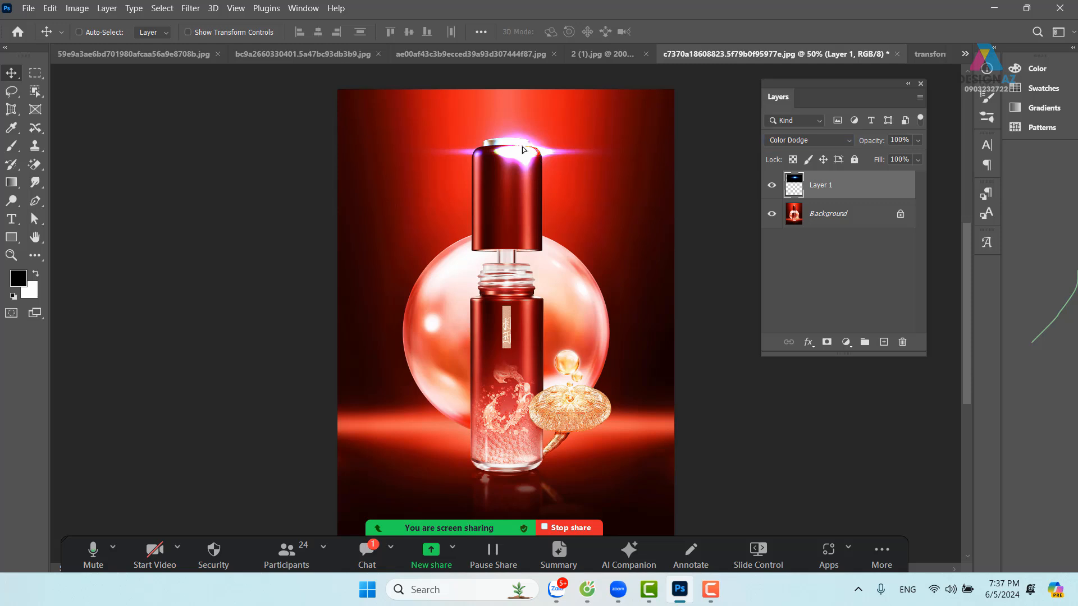
drag(526, 152, 511, 139)
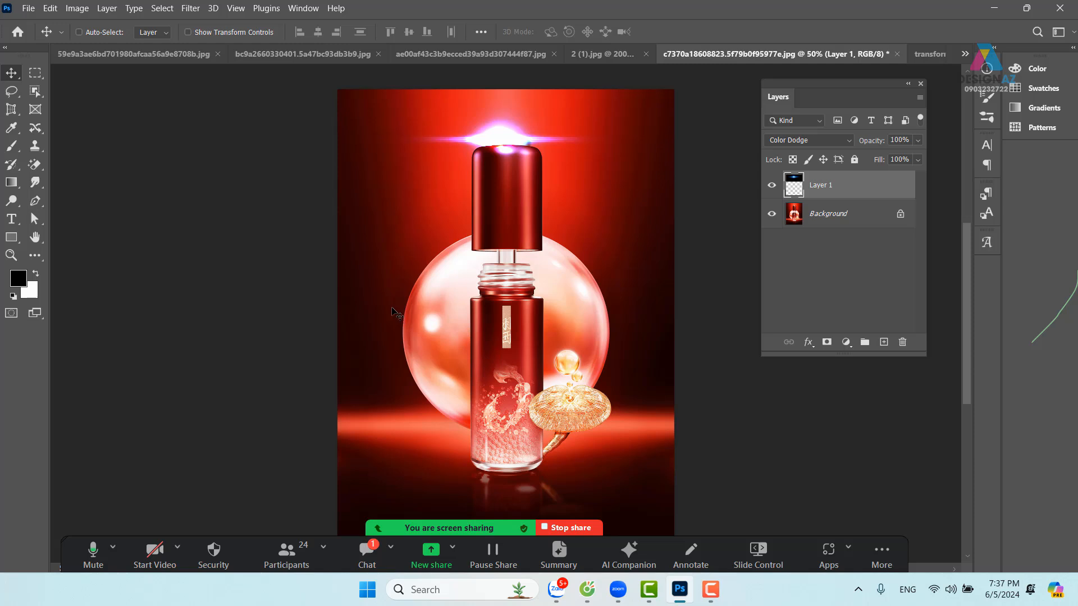
mouse_move(525, 161)
mouse_down()
mouse_move(571, 140)
mouse_move(553, 145)
mouse_move(556, 119)
mouse_move(547, 247)
mouse_move(548, 162)
mouse_move(450, 166)
mouse_move(518, 124)
mouse_move(534, 142)
mouse_up()
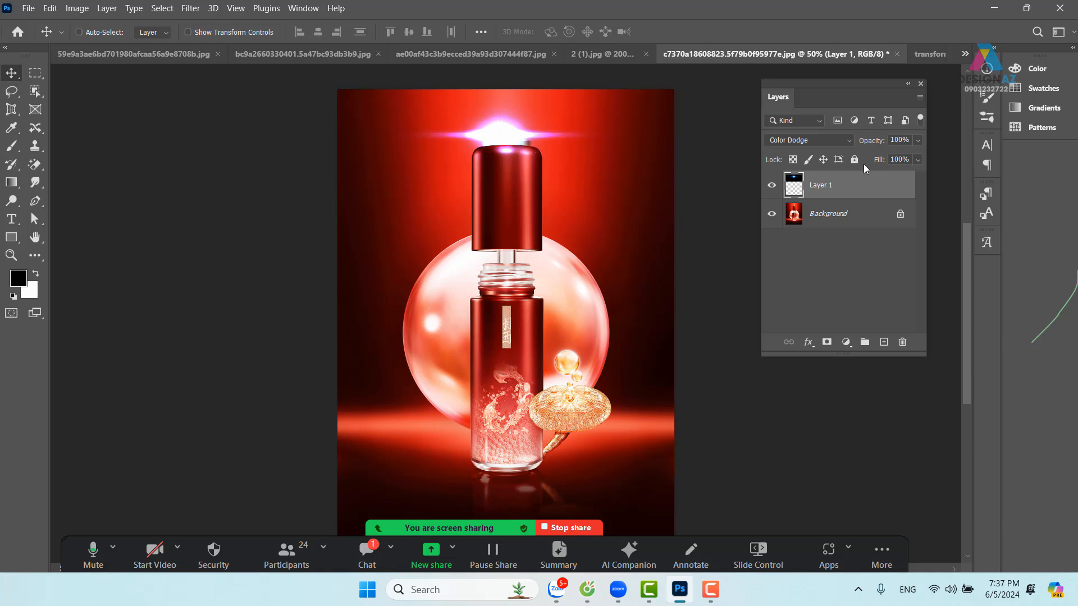
Step: Try the flare at a 64% fill beside the cap, then restore 100% fill and move it back over the cap
click(918, 160)
drag(913, 174, 909, 175)
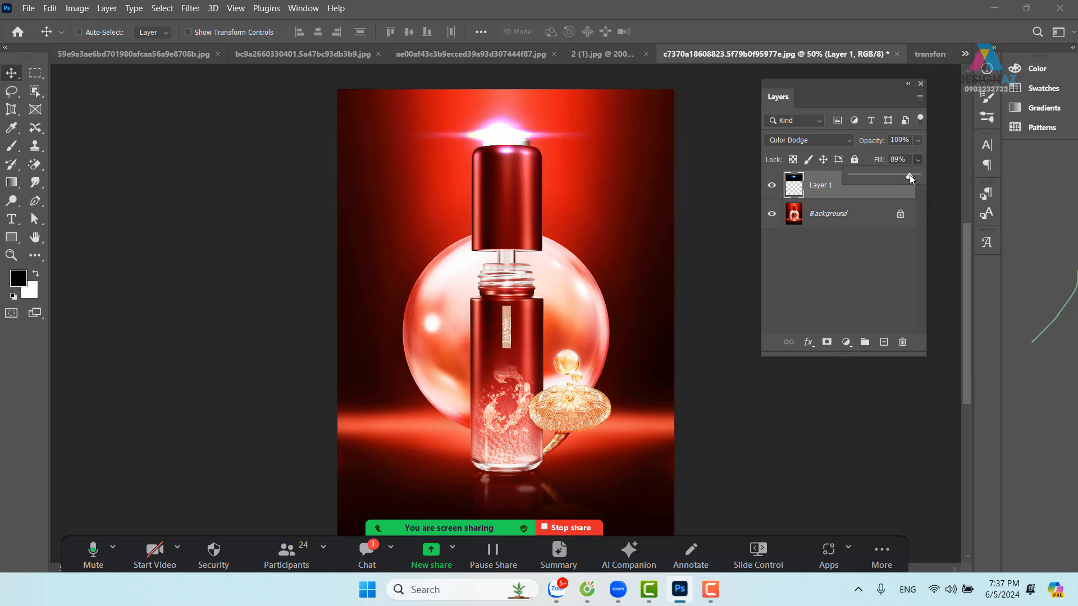
drag(532, 129, 598, 129)
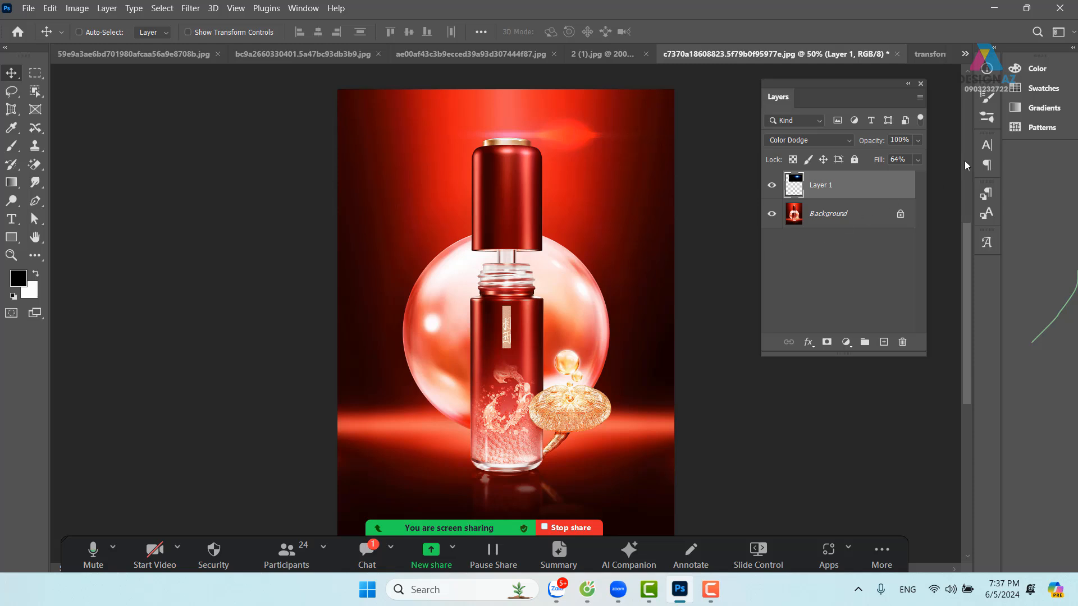
click(920, 160)
drag(915, 174, 921, 174)
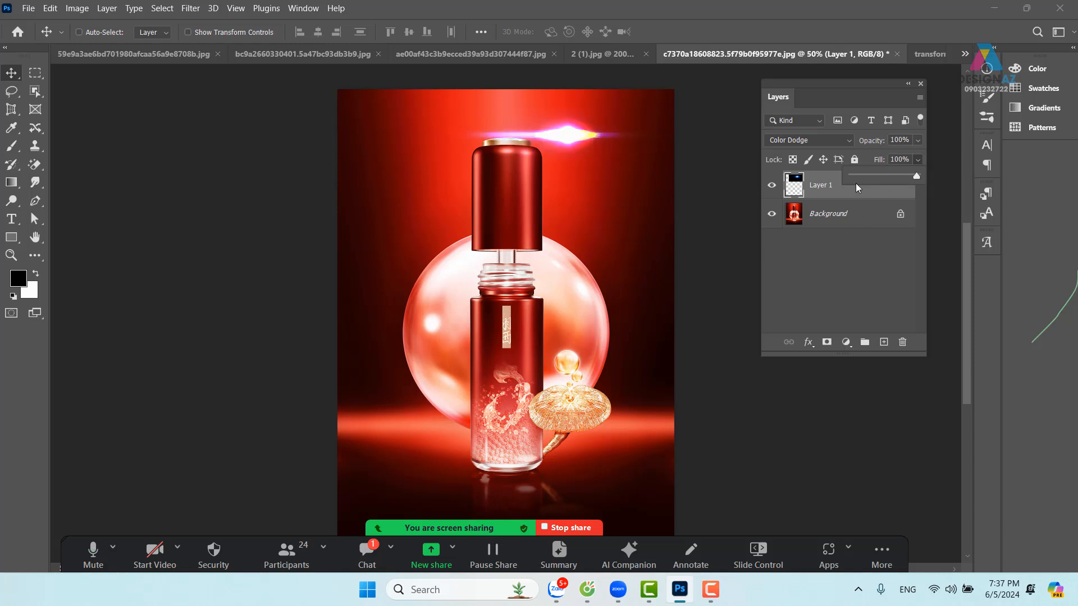
drag(601, 150, 460, 131)
Step: Try the Screen blend mode on the flare, placing it at the cap's top and over its side
click(833, 142)
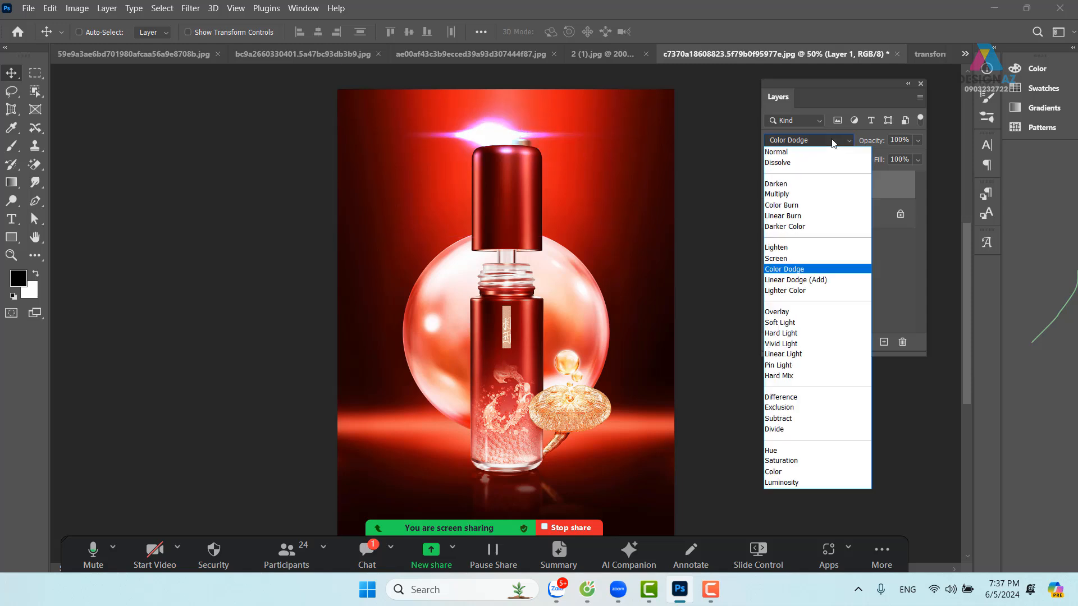
click(792, 260)
drag(543, 177, 542, 165)
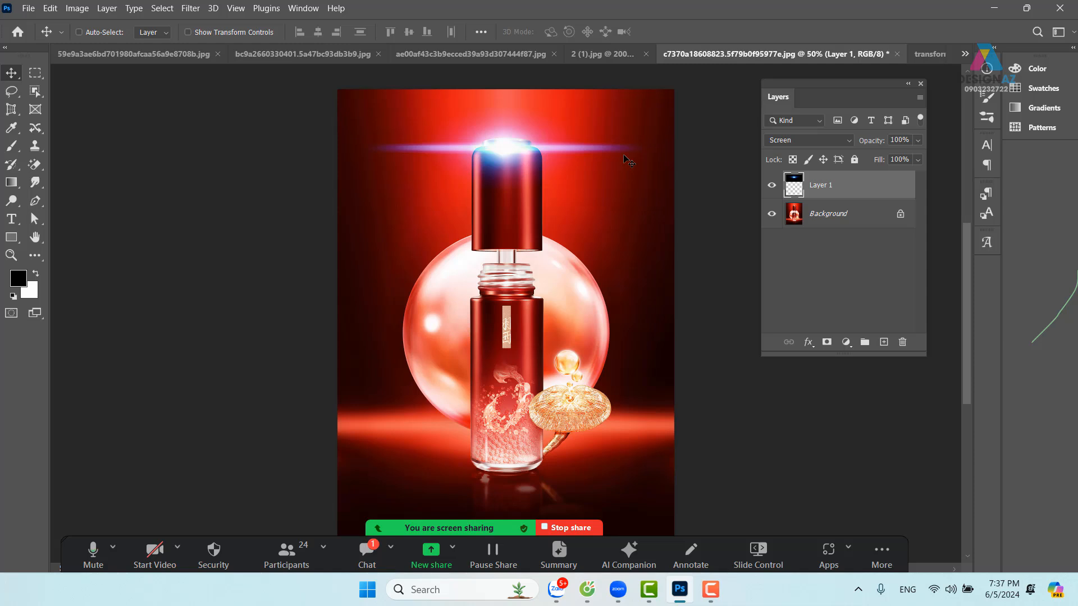
drag(544, 153, 525, 209)
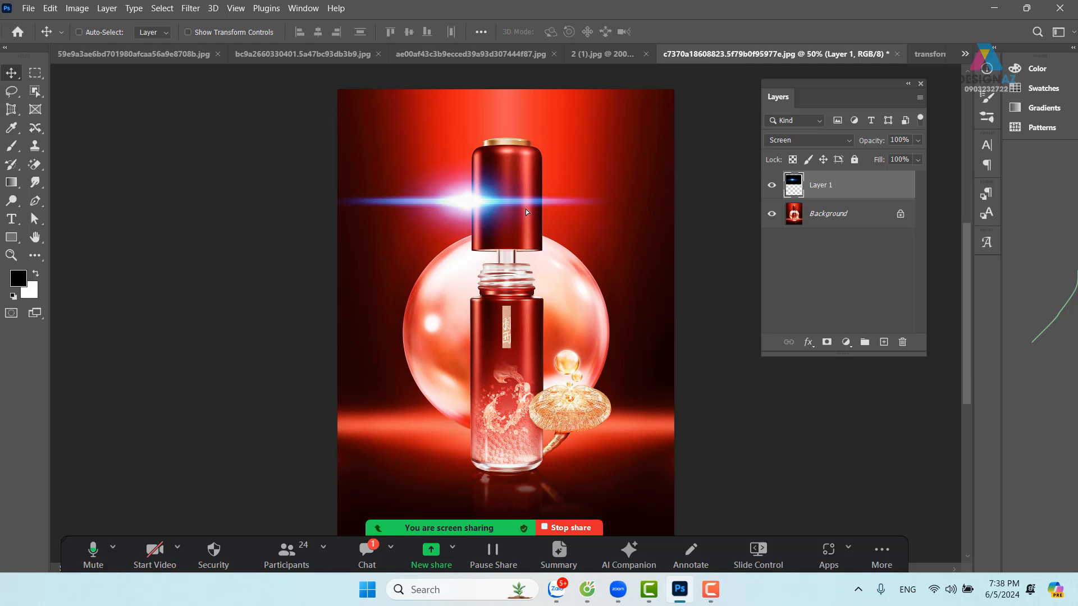
Step: Center the flare above the bottle cap and set its blend mode to Color Dodge
mouse_move(526, 209)
mouse_down()
mouse_move(551, 132)
mouse_move(565, 136)
mouse_move(530, 329)
mouse_move(502, 417)
mouse_move(418, 220)
mouse_move(471, 160)
mouse_move(544, 113)
mouse_move(564, 129)
mouse_up()
click(815, 140)
click(803, 270)
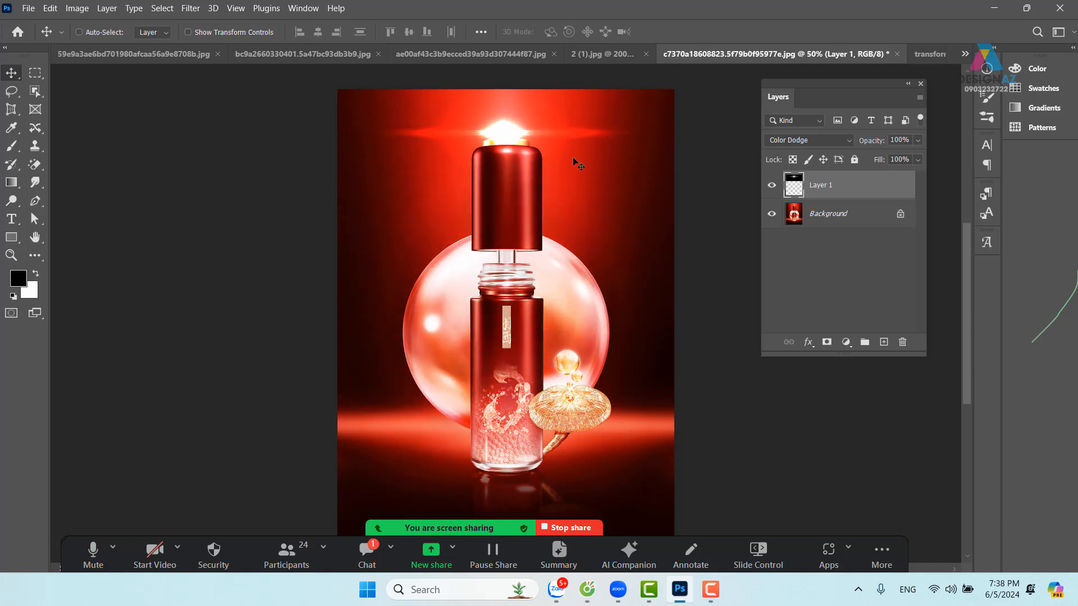
Step: Warp the lens flare with the Arc preset and place its curved glow just above the bottle cap
key(ctrl+t)
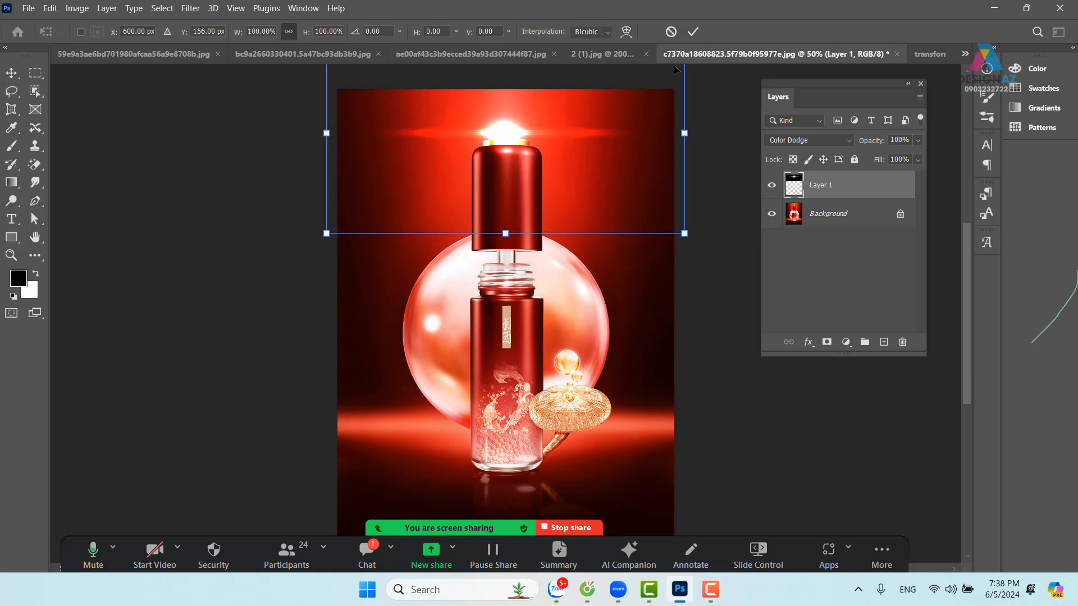
click(627, 35)
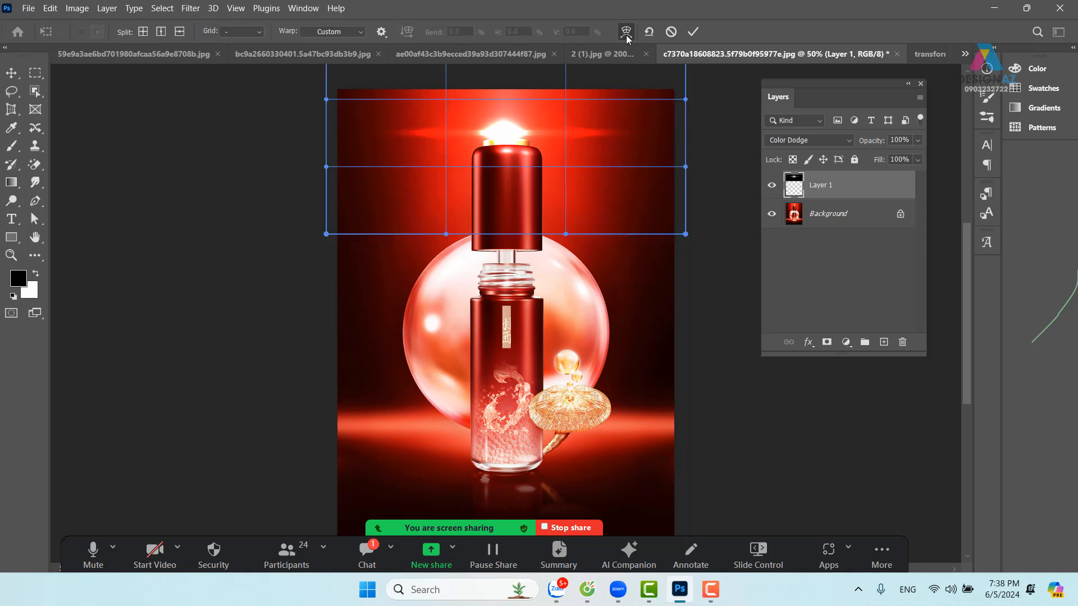
click(358, 36)
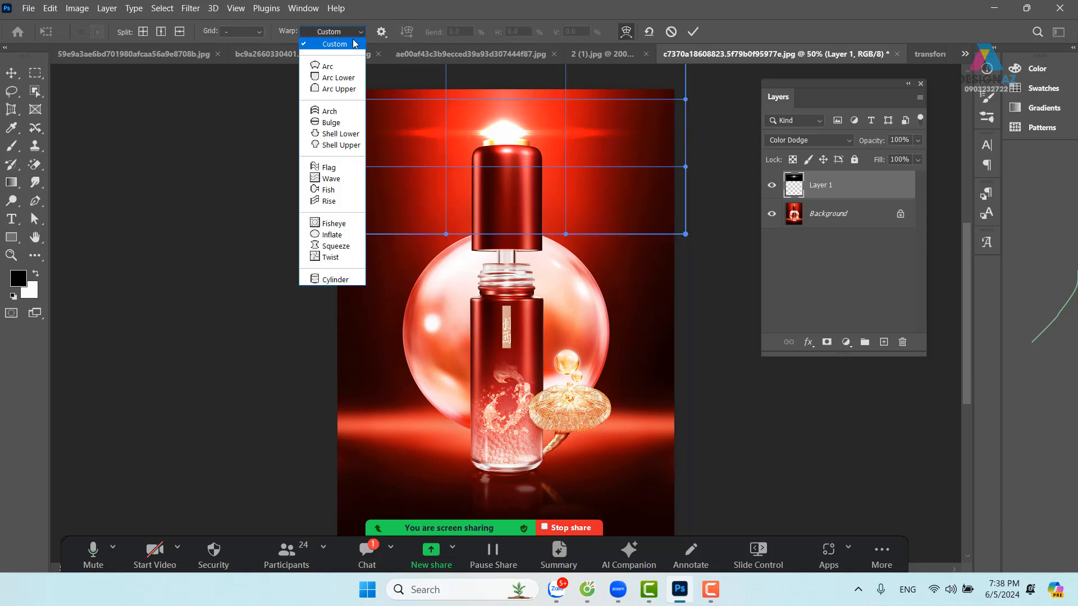
click(332, 65)
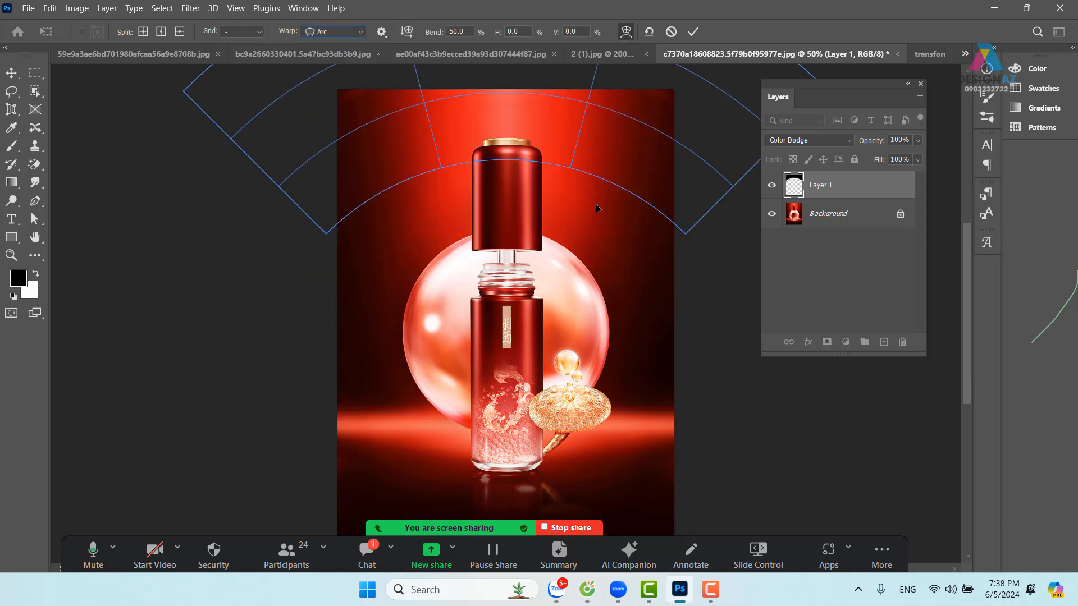
drag(588, 82, 557, 233)
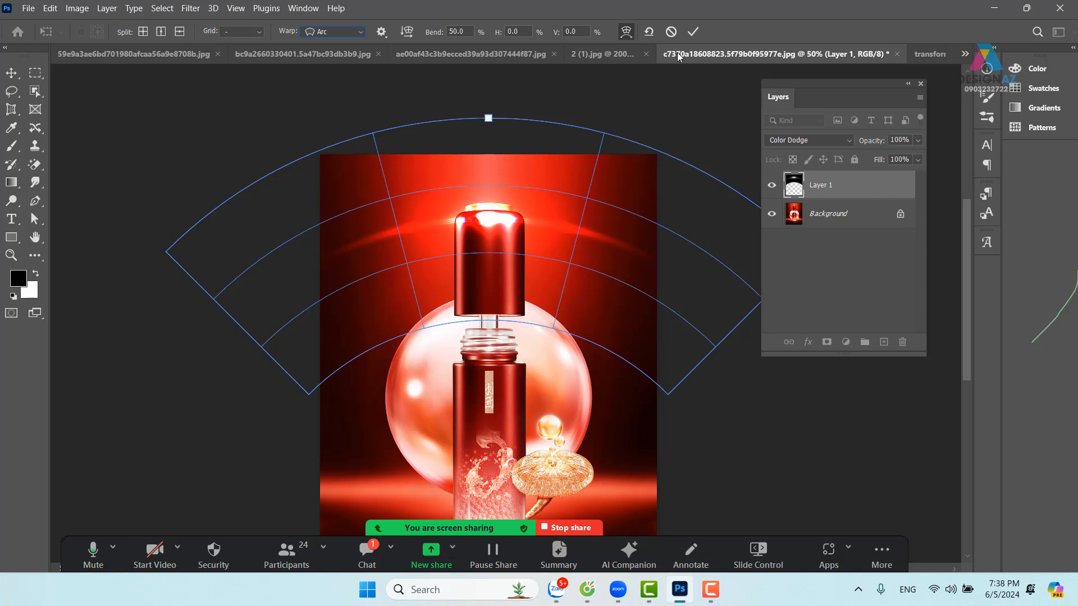
drag(673, 201, 518, 193)
drag(450, 206, 494, 170)
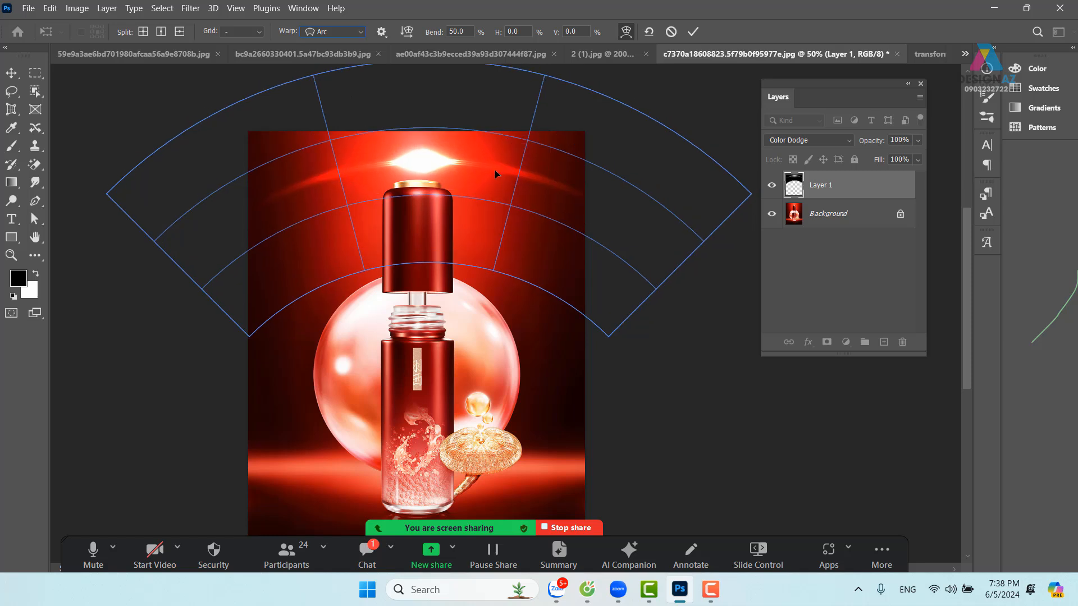
click(697, 35)
drag(503, 182, 508, 187)
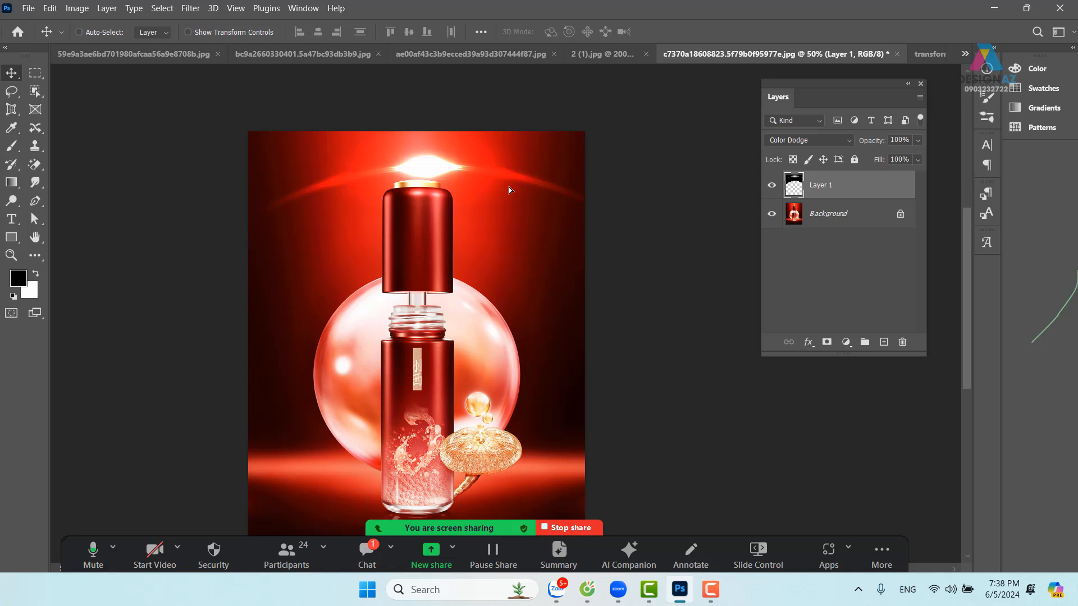
Step: Undo the flare's arc warp, Color Dodge mode, recent moves and desaturation
key(ctrl)
key(ctrl+z)
key(ctrl+z)
key(ctrl+z)
key(ctrl+z)
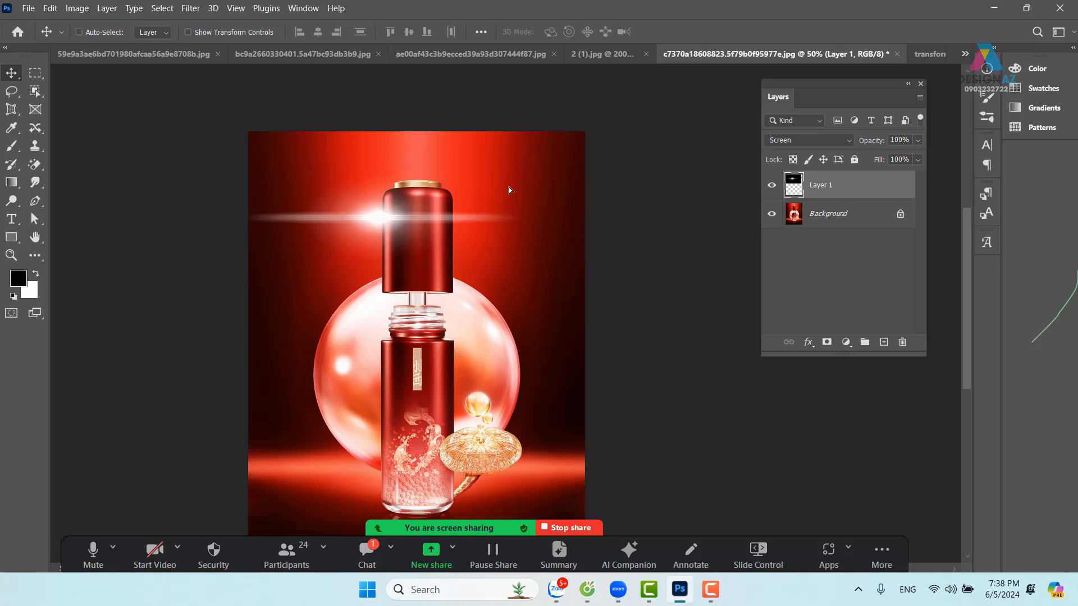
drag(496, 261, 569, 231)
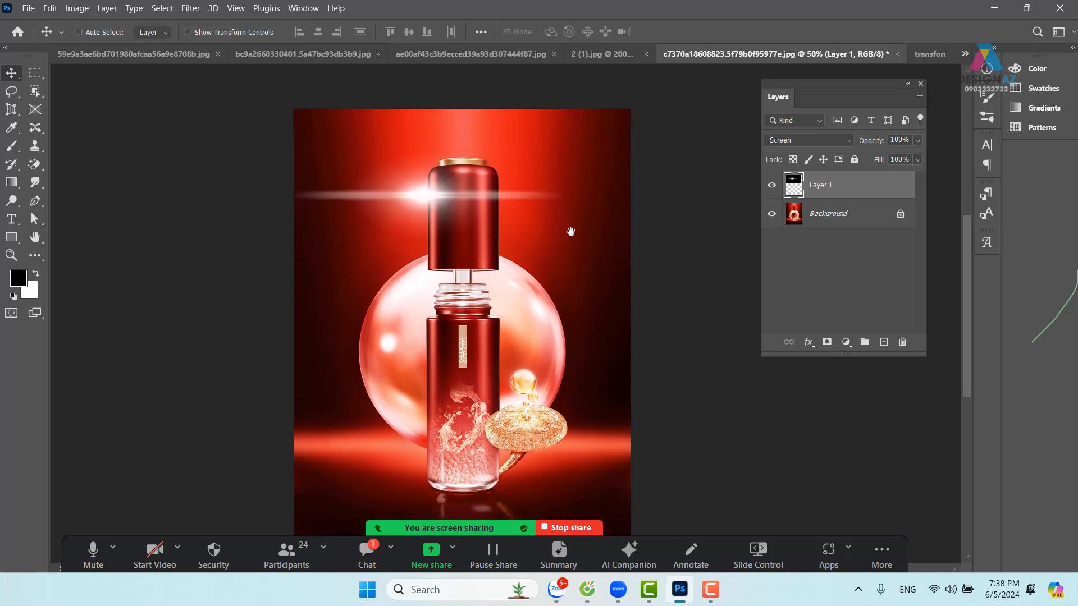
drag(489, 207, 507, 244)
key(ctrl+z)
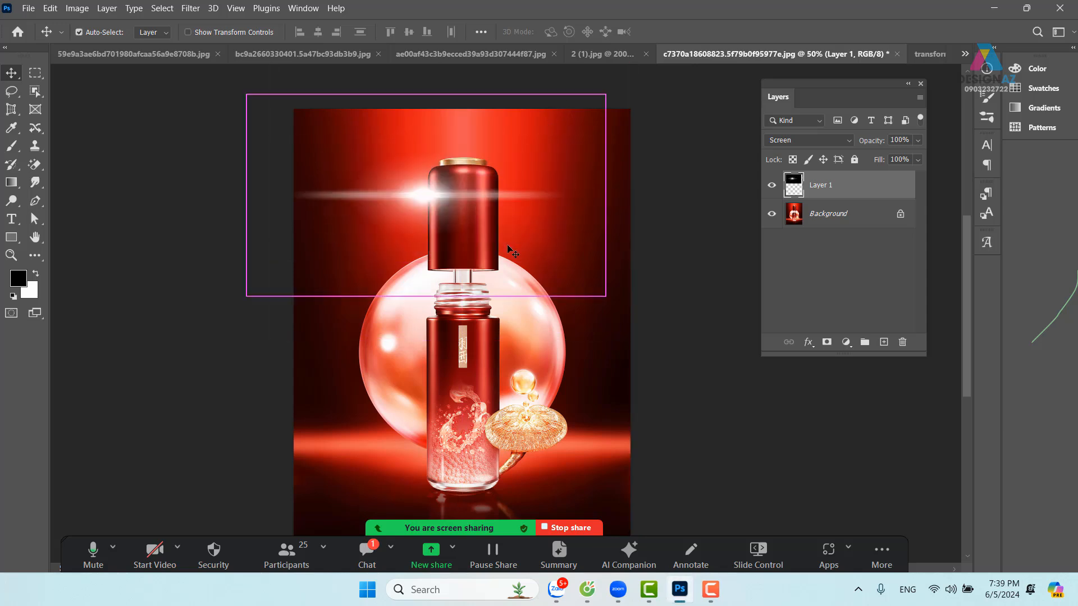
key(ctrl+shift+z)
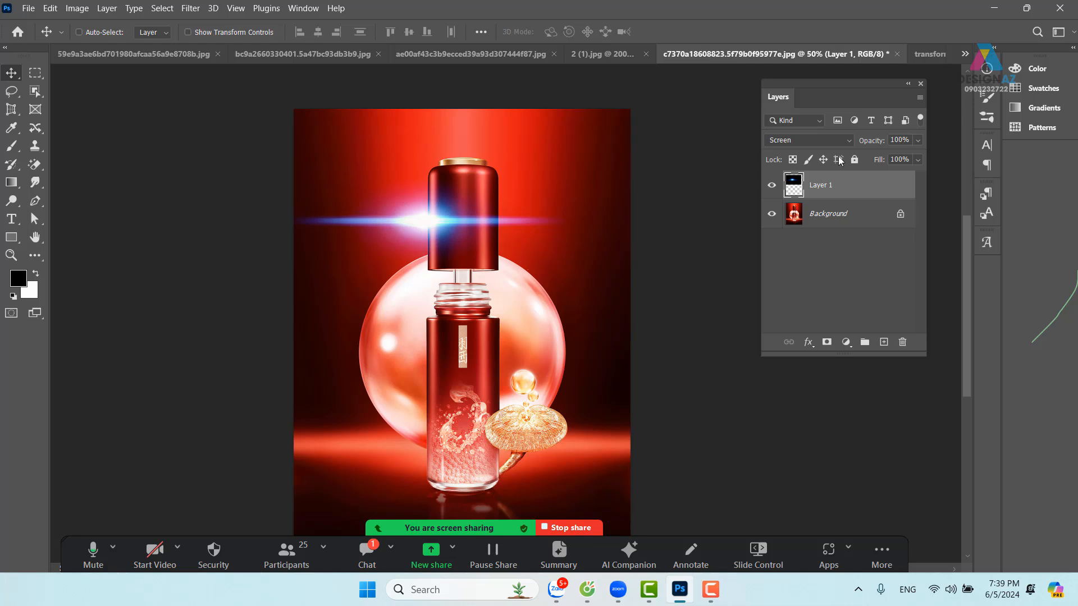
Step: Check the blue flare in Normal mode, set it to Color Dodge and place it above the bottle cap
click(808, 140)
click(786, 144)
drag(476, 243, 463, 319)
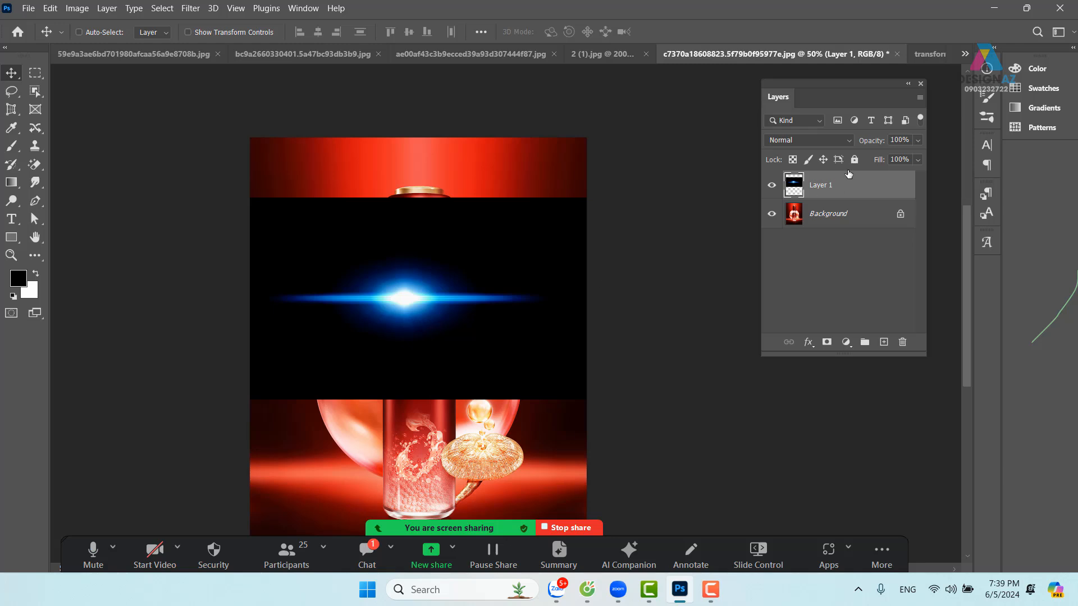
click(840, 140)
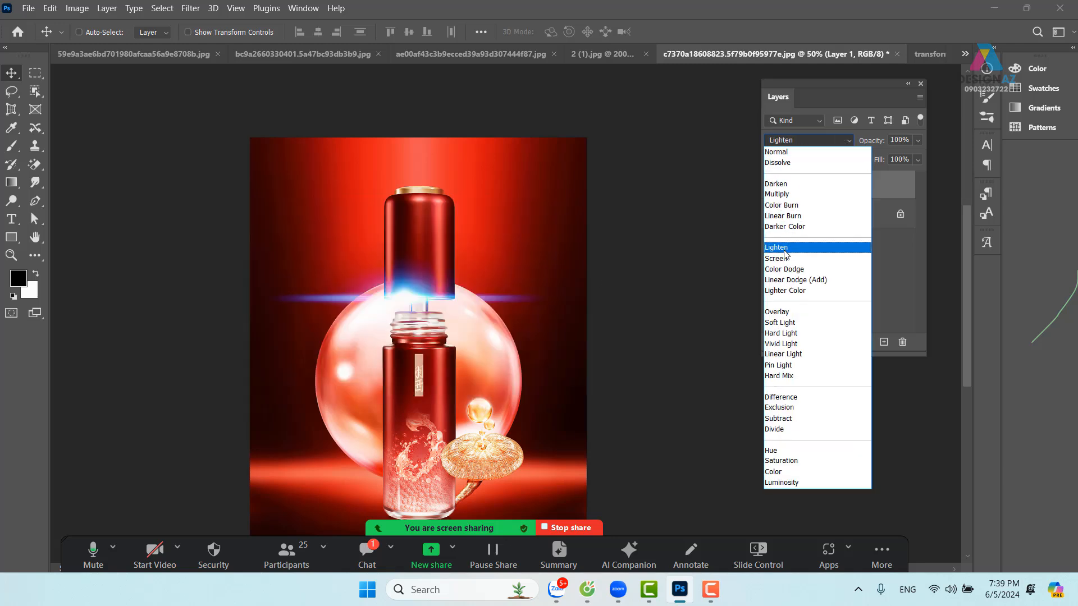
click(791, 269)
mouse_move(456, 320)
mouse_down()
mouse_move(480, 190)
mouse_move(467, 181)
mouse_up()
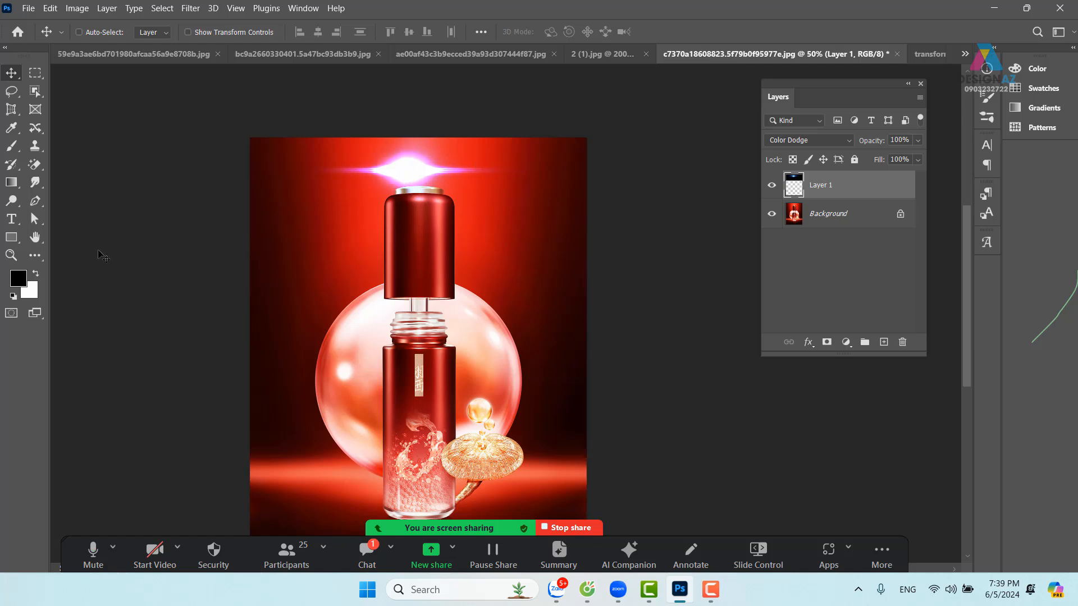
Step: Set the foreground color to orange ff9000 and fill a new layer above the flare with it
click(19, 279)
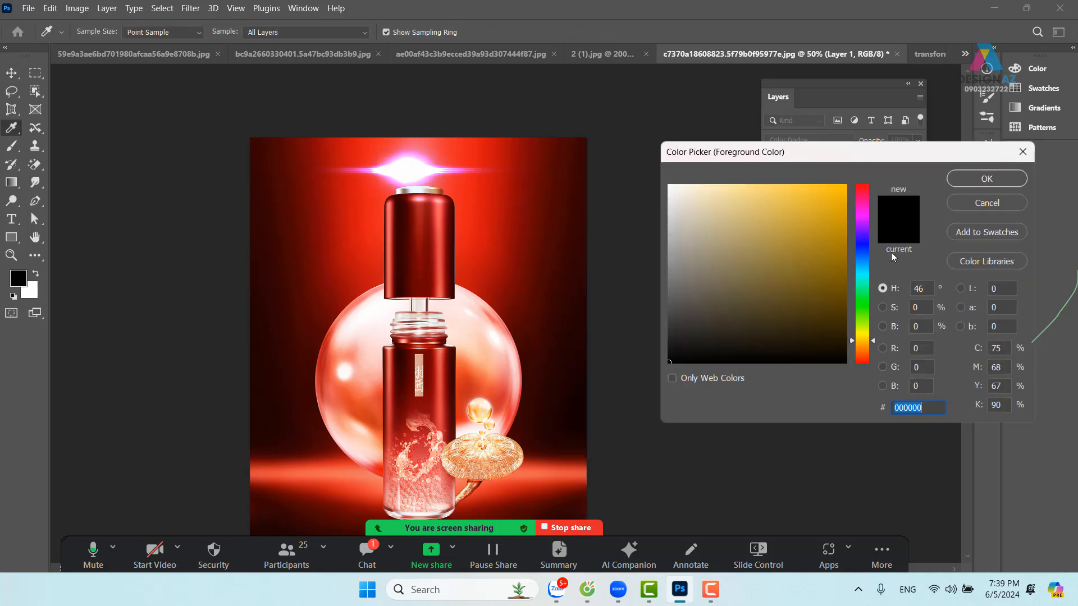
click(871, 343)
text(ff9000)
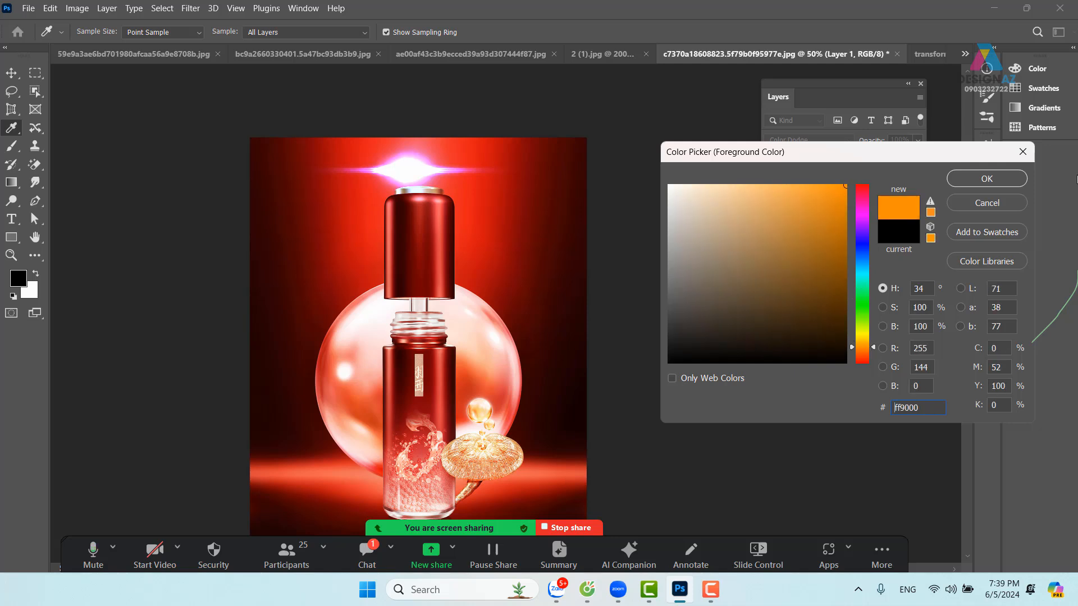
click(1000, 177)
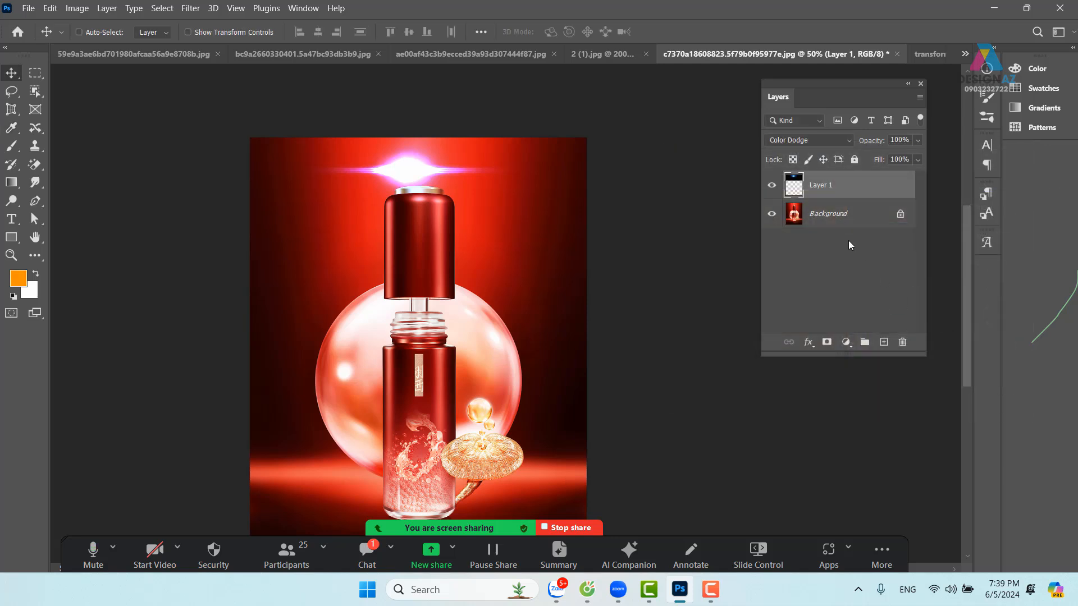
click(884, 342)
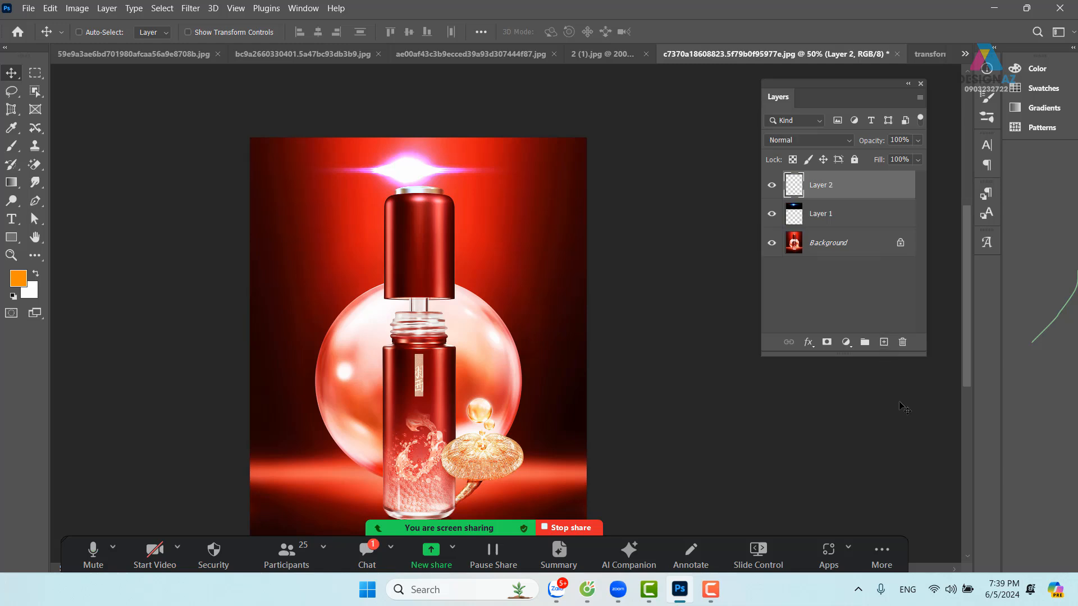
key(alt+BackSpace)
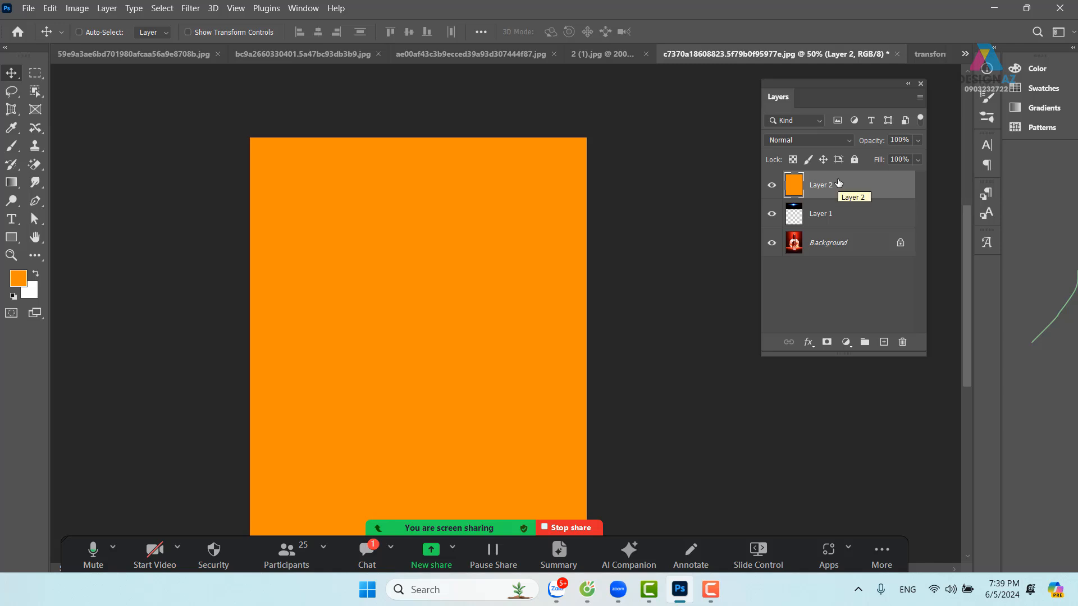
Step: Clip the orange layer to the flare layer and set the orange layer's blend mode to Color
key(ctrl+alt+g)
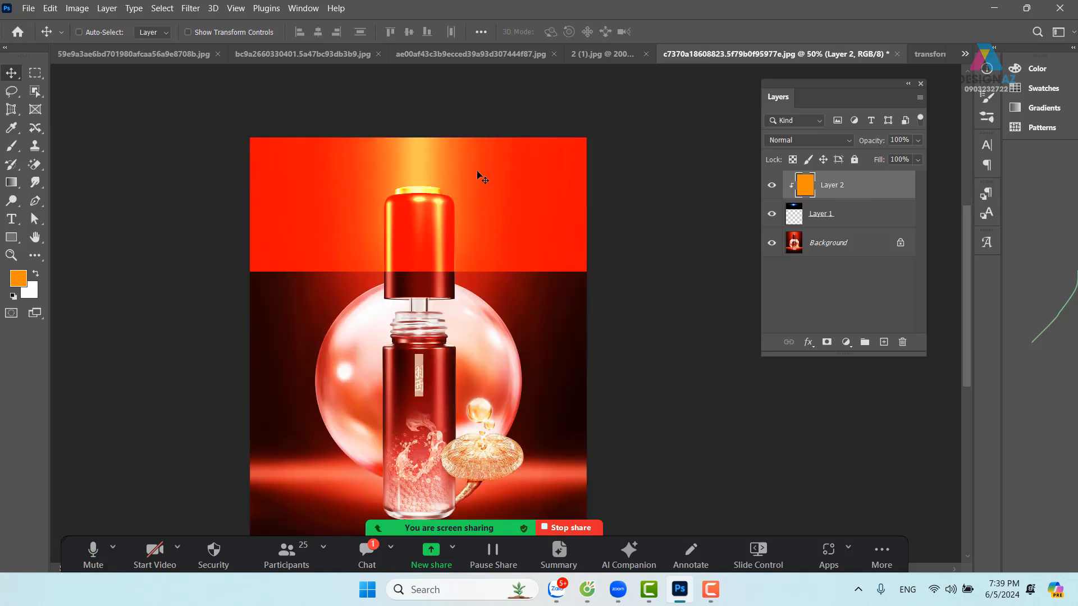
mouse_move(477, 173)
mouse_down()
mouse_move(476, 214)
mouse_move(476, 164)
mouse_up()
click(864, 221)
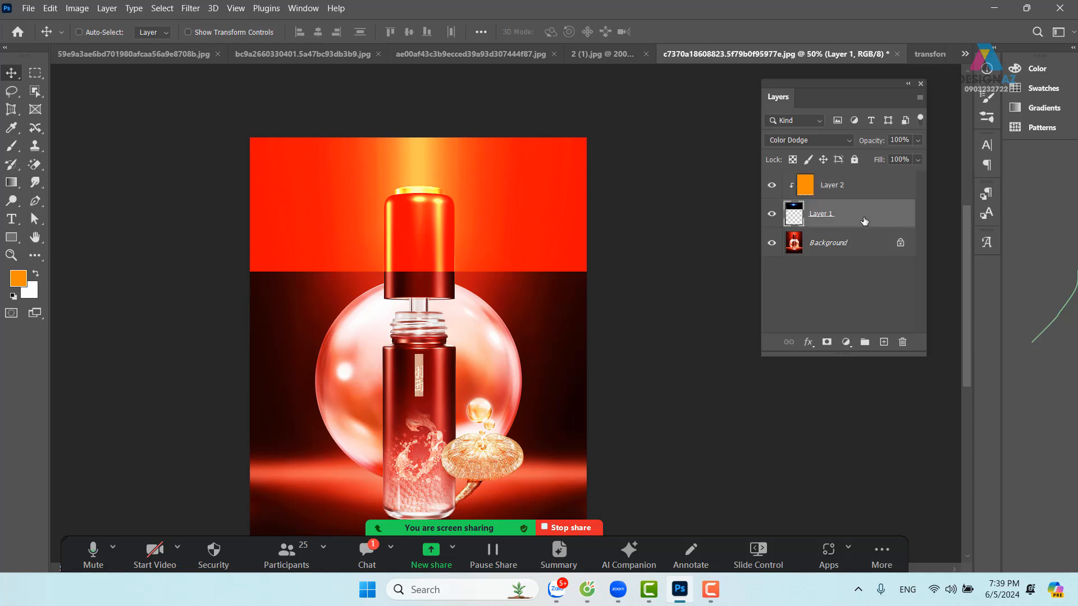
click(862, 190)
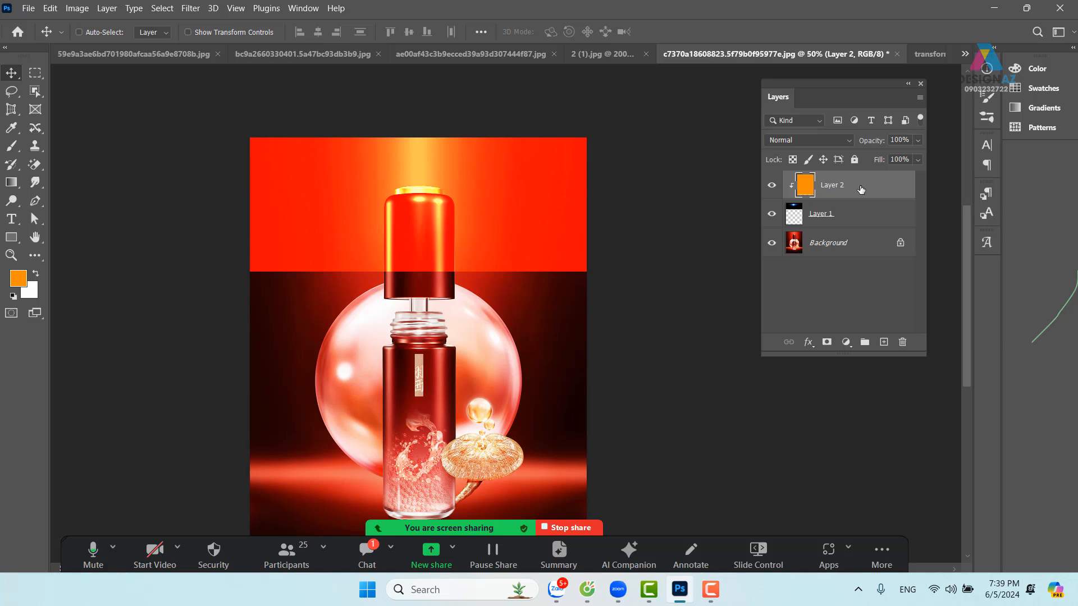
click(827, 141)
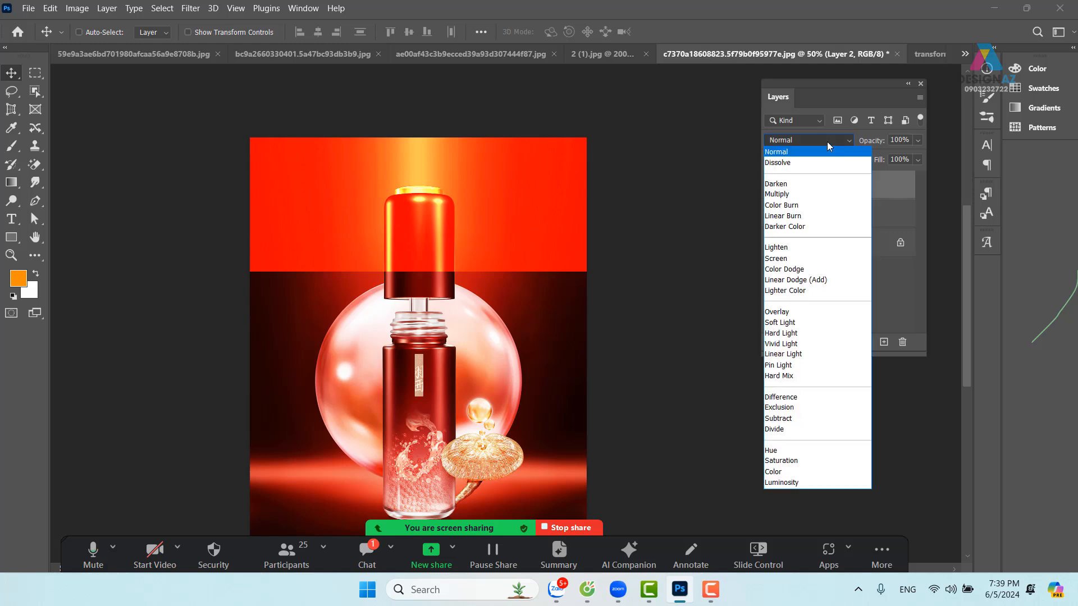
click(792, 472)
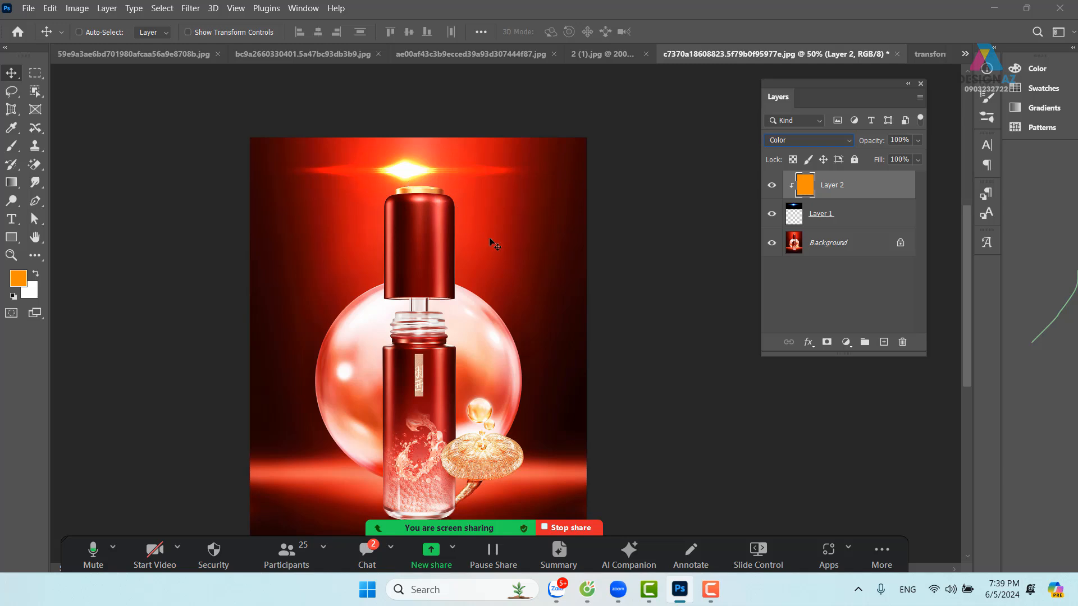
mouse_move(407, 174)
mouse_down()
mouse_move(425, 163)
mouse_move(416, 169)
mouse_up()
Step: Change the flare layer's blend mode to Screen and shift the flare slightly above the cap
click(793, 207)
click(821, 140)
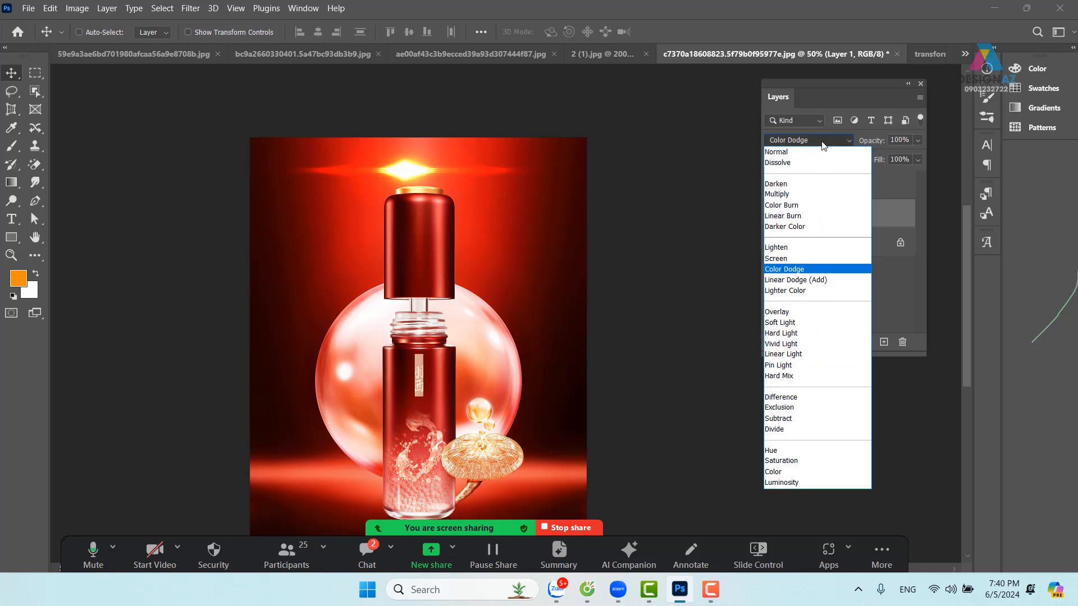
click(786, 259)
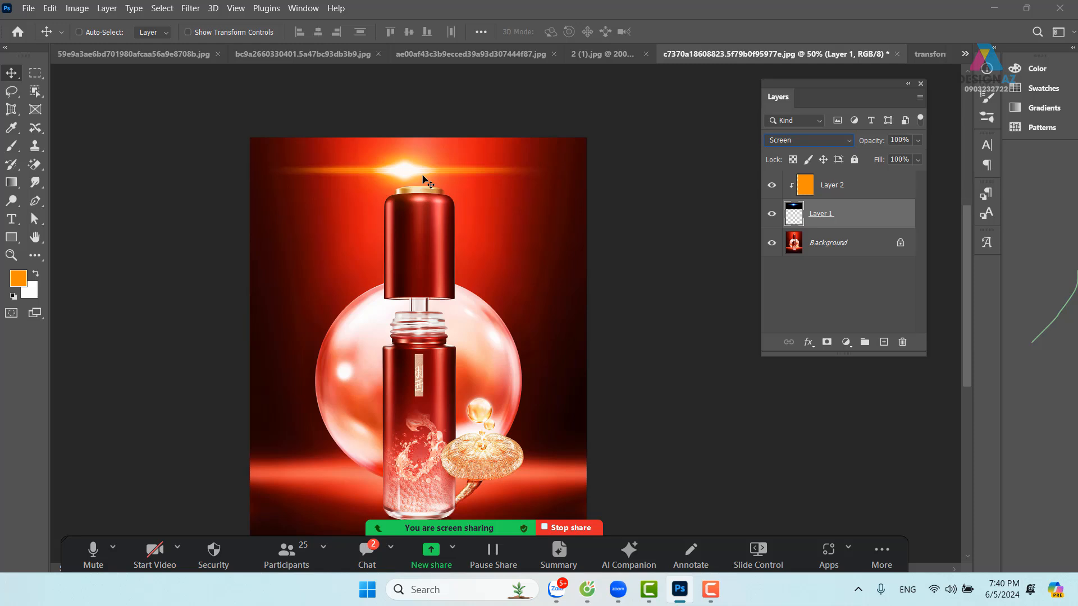
drag(422, 176, 464, 189)
Step: Delete the flare layer and the orange layer so only the bottle background remains
key(Delete)
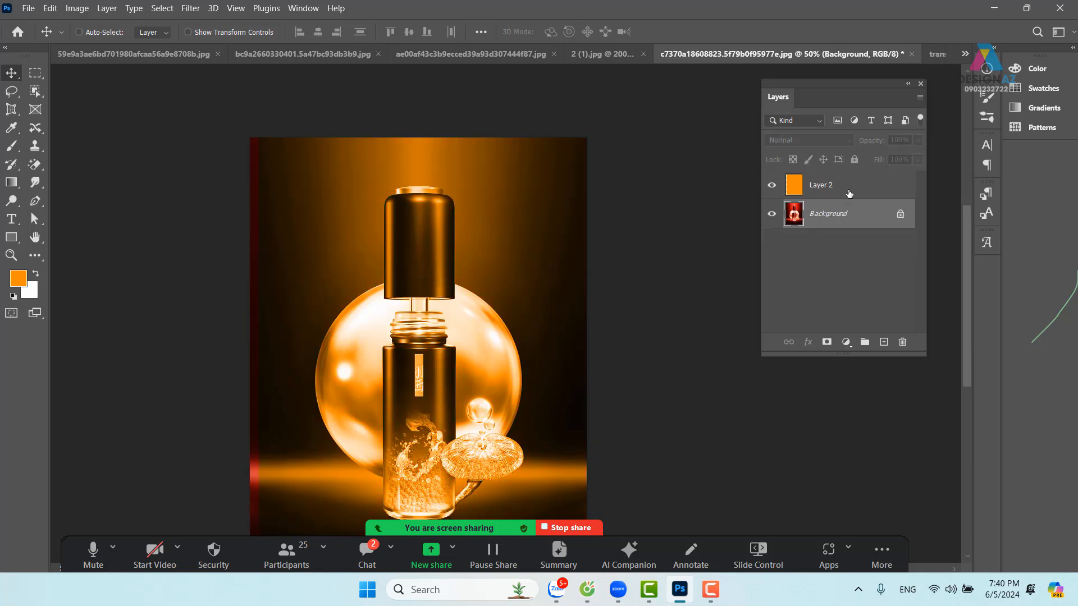
click(849, 193)
key(Delete)
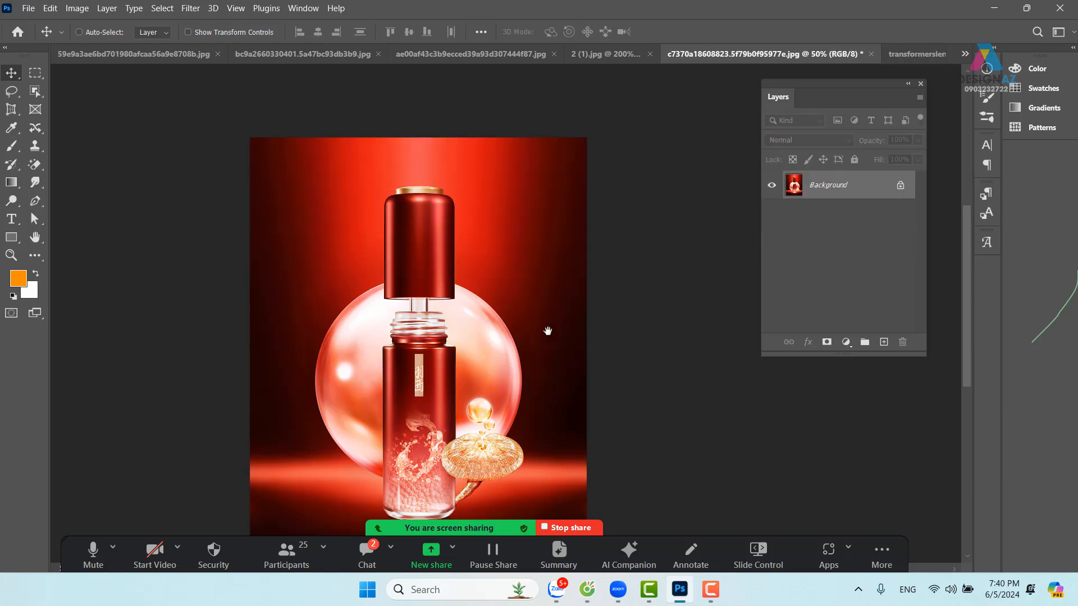
mouse_move(459, 325)
mouse_down()
mouse_move(472, 320)
mouse_move(443, 268)
mouse_move(467, 311)
mouse_up()
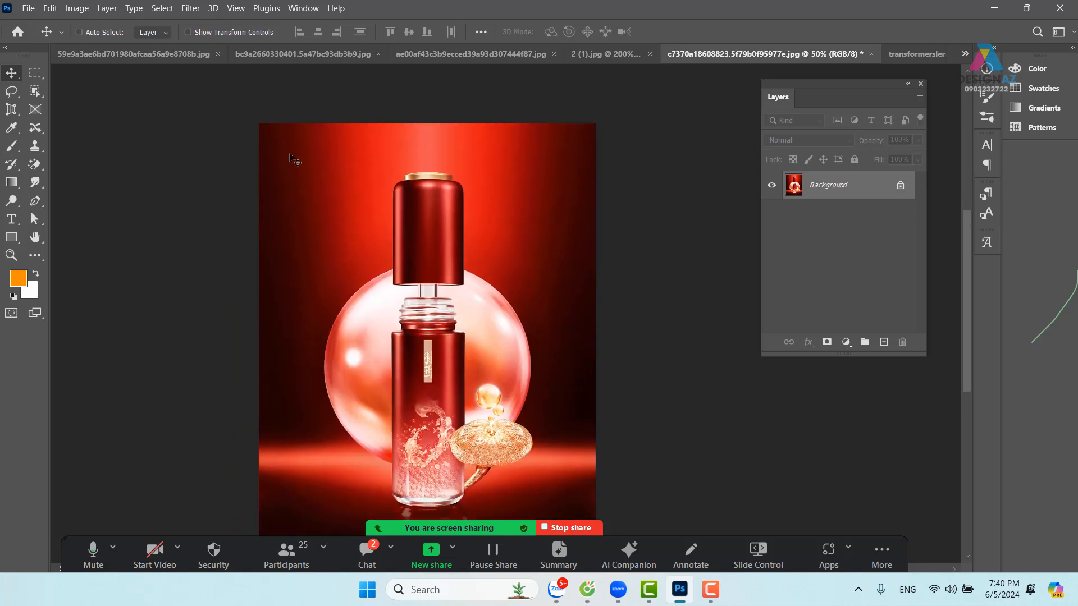
Step: Draw two small white-filled circles beside the bottle cap with the Elliptical Marquee, each on its own new layer
drag(35, 73, 69, 87)
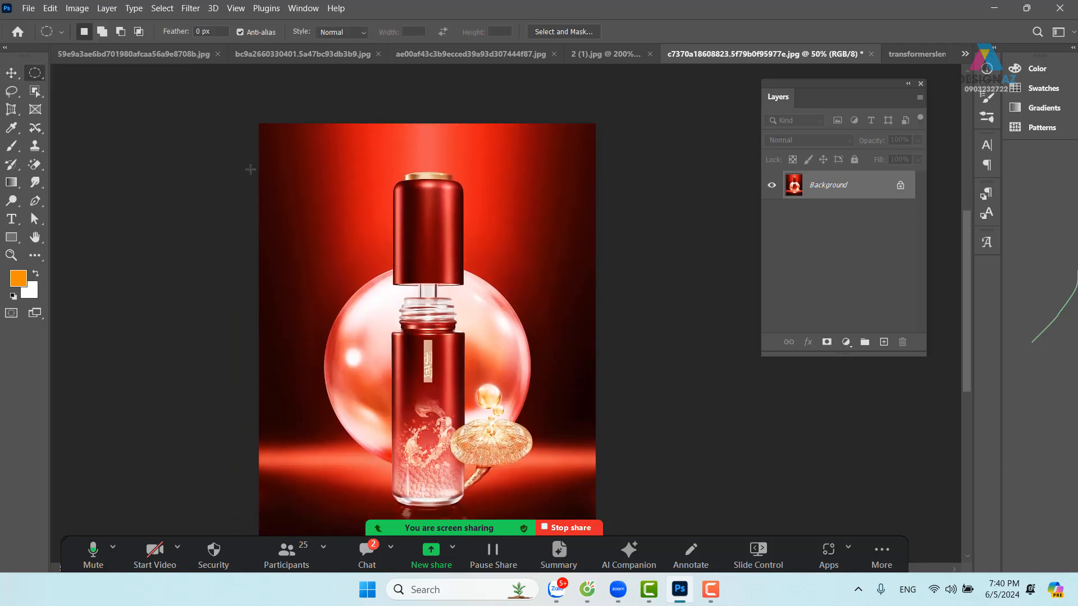
drag(302, 157, 313, 167)
click(884, 342)
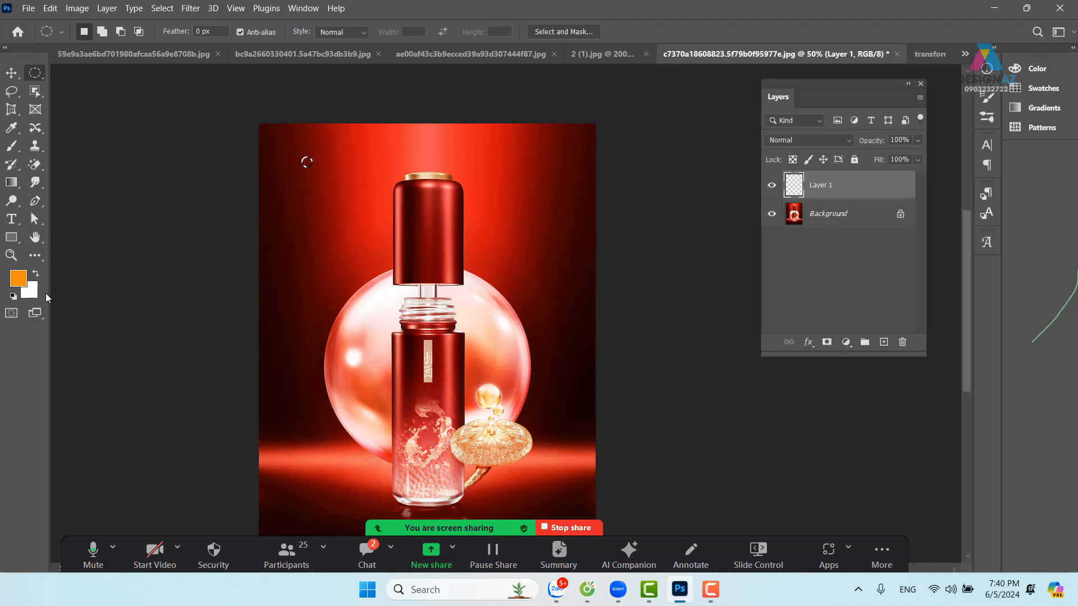
key(ctrl+BackSpace)
drag(306, 162, 348, 165)
click(884, 342)
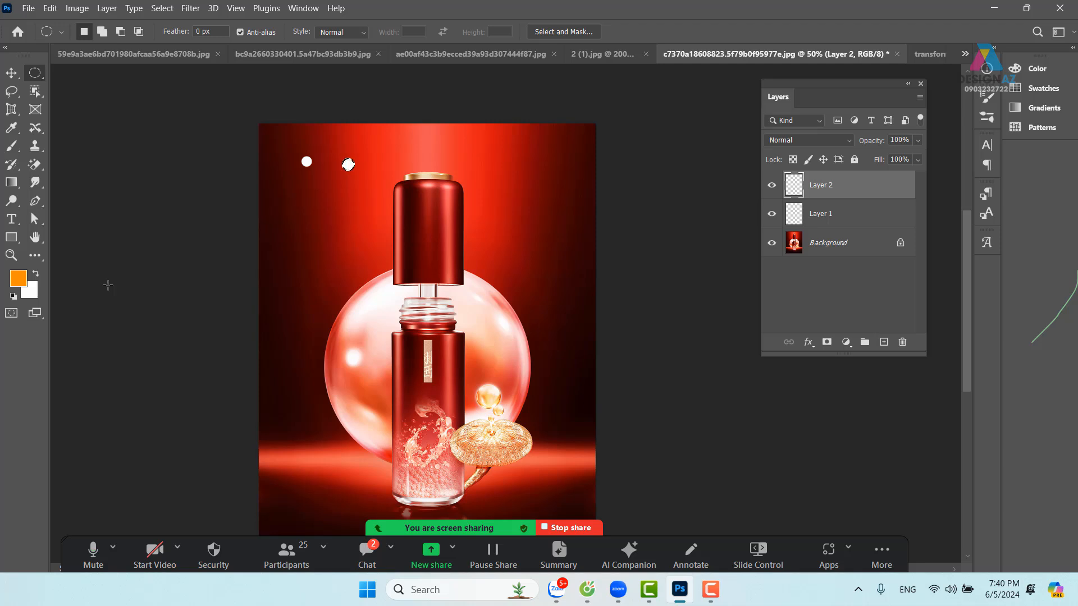
key(ctrl+BackSpace)
key(ctrl+d)
Step: Add a third, slightly larger white-filled circle below the other two on another new layer and clear the selection
drag(281, 207, 298, 223)
click(883, 341)
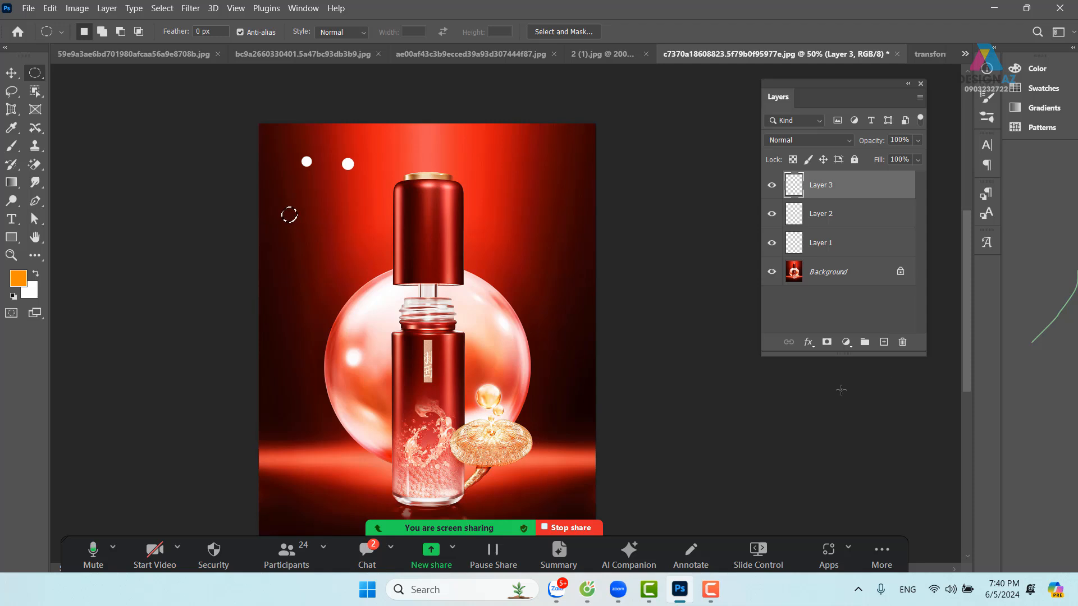
key(ctrl+BackSpace)
key(ctrl+d)
key(v)
key(ctrl+d)
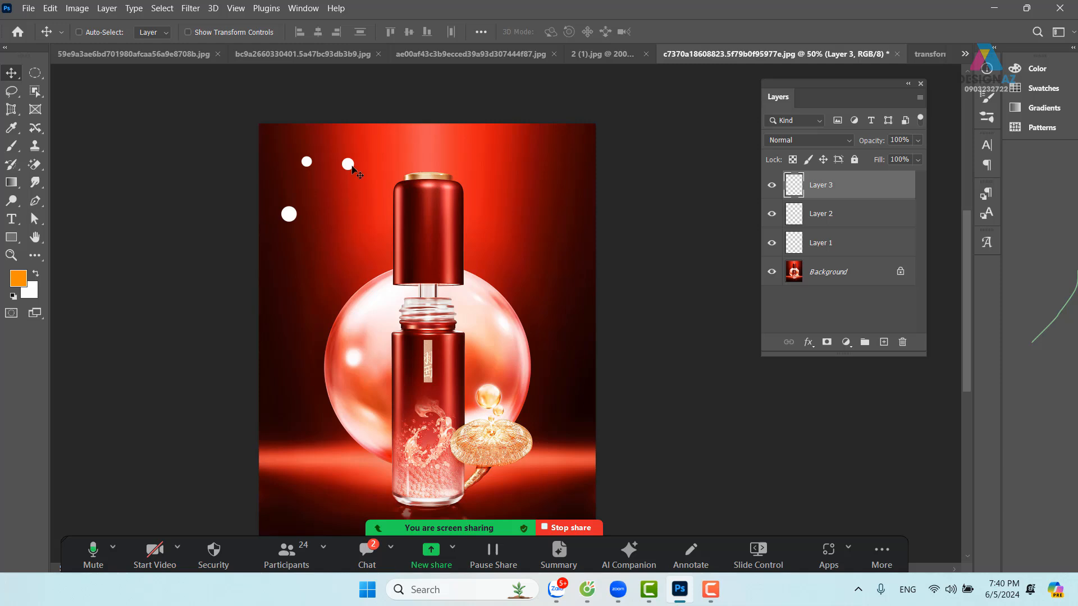
Step: Select the layer of the circle nearest the cap and set its opacity to 50%
right_click(355, 166)
click(362, 169)
key(5)
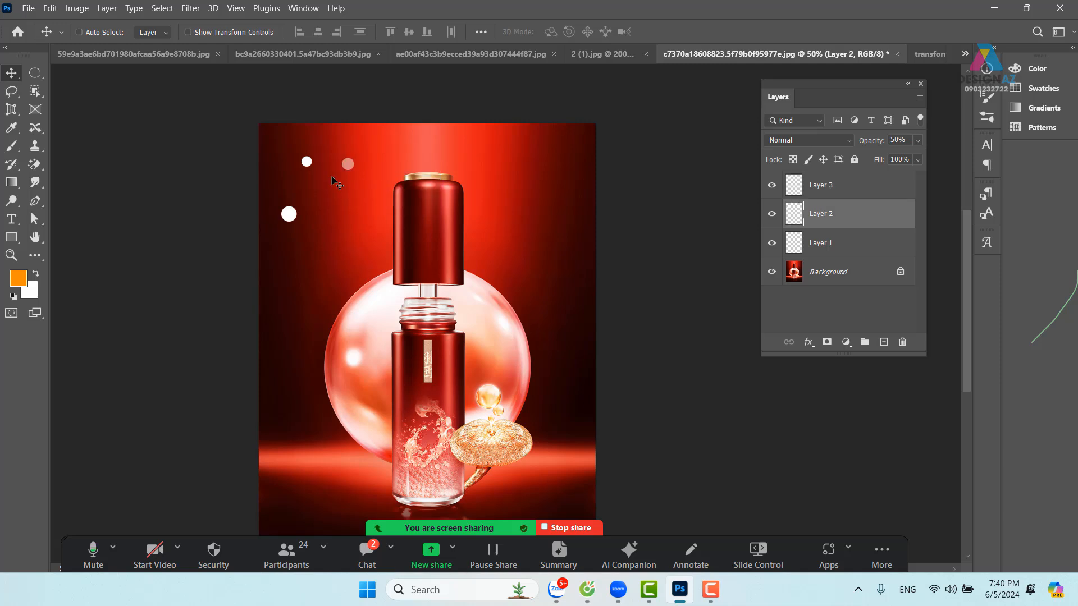
Step: Set the opacity of the small circle farther from the cap to 30% and the one nearest the cap to 80%
right_click(307, 163)
click(323, 167)
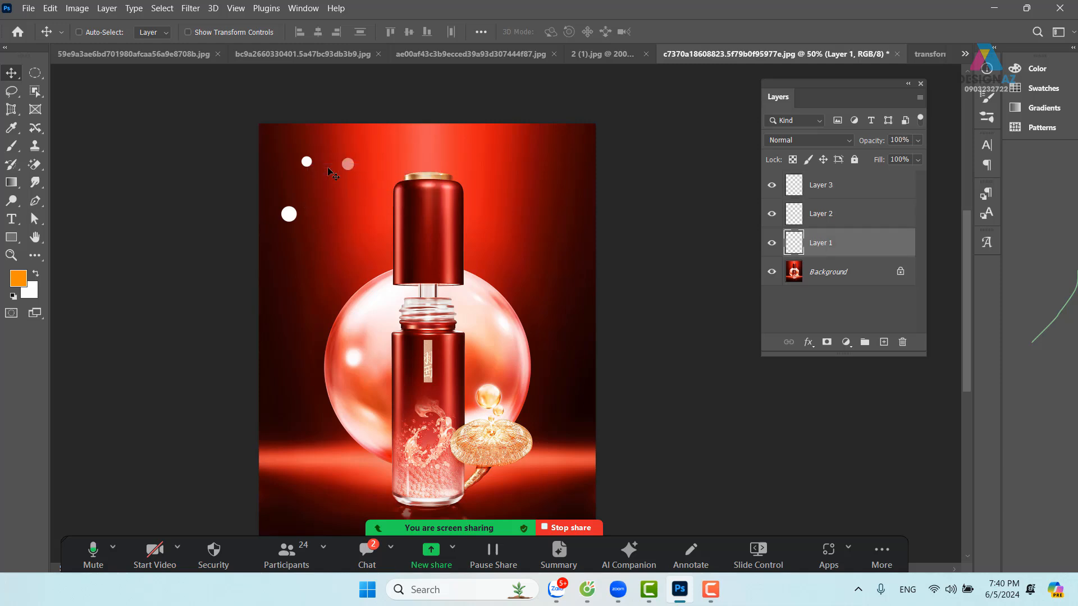
key(3)
right_click(349, 162)
click(365, 166)
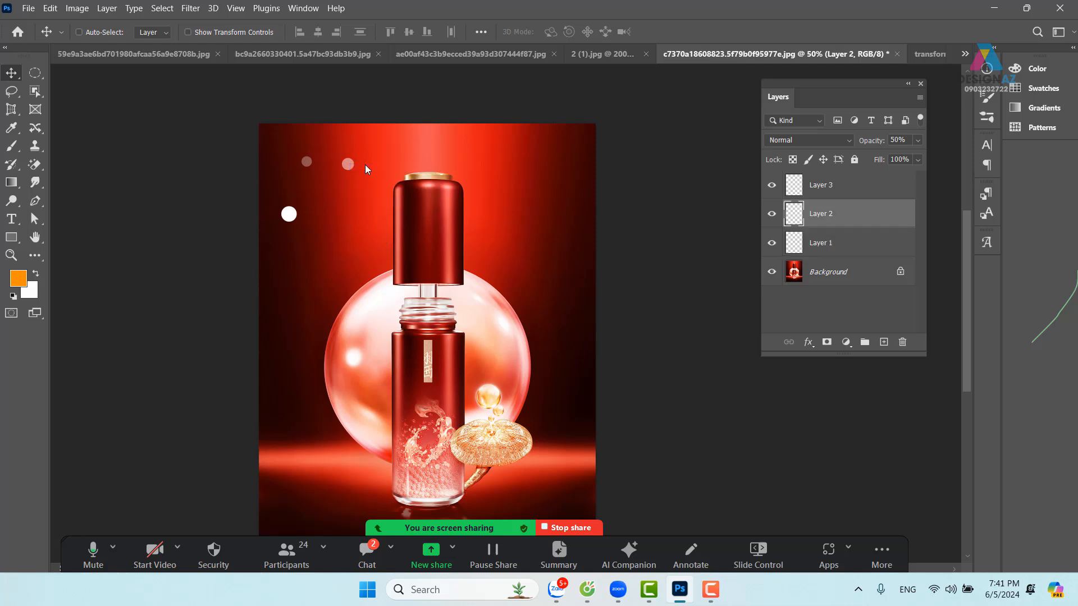
key(8)
Step: Select the three circle layers and merge them into a single layer
shift+click(877, 186)
click(874, 247)
shift+click(871, 186)
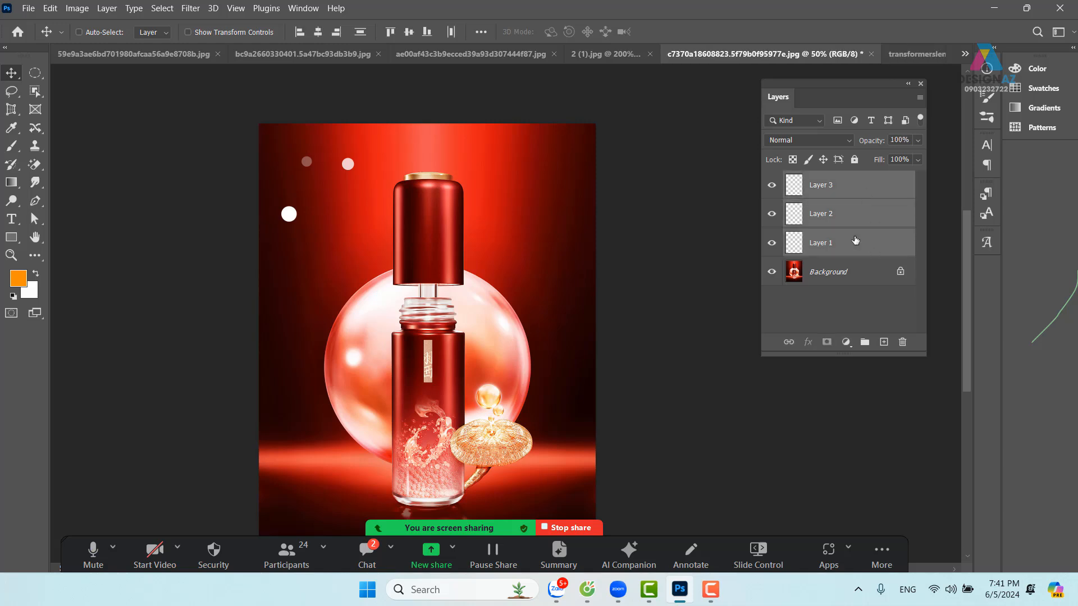
key(ctrl+e)
Step: Add a smaller copy of the circle group just below the originals and merge both layers into one
drag(344, 177, 352, 210)
key(ctrl+t)
key(Return)
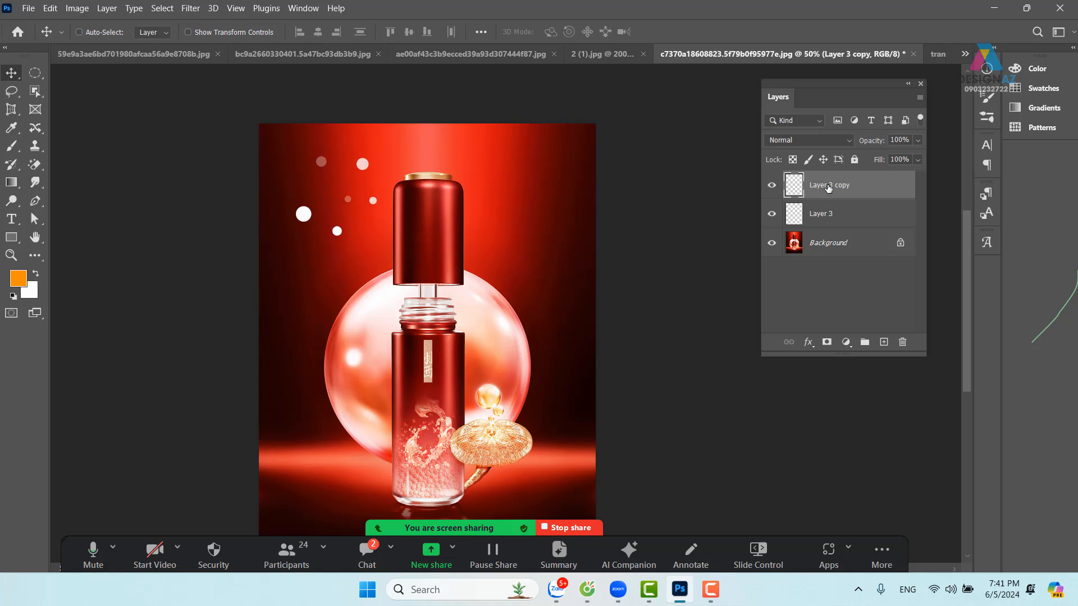
shift+click(864, 218)
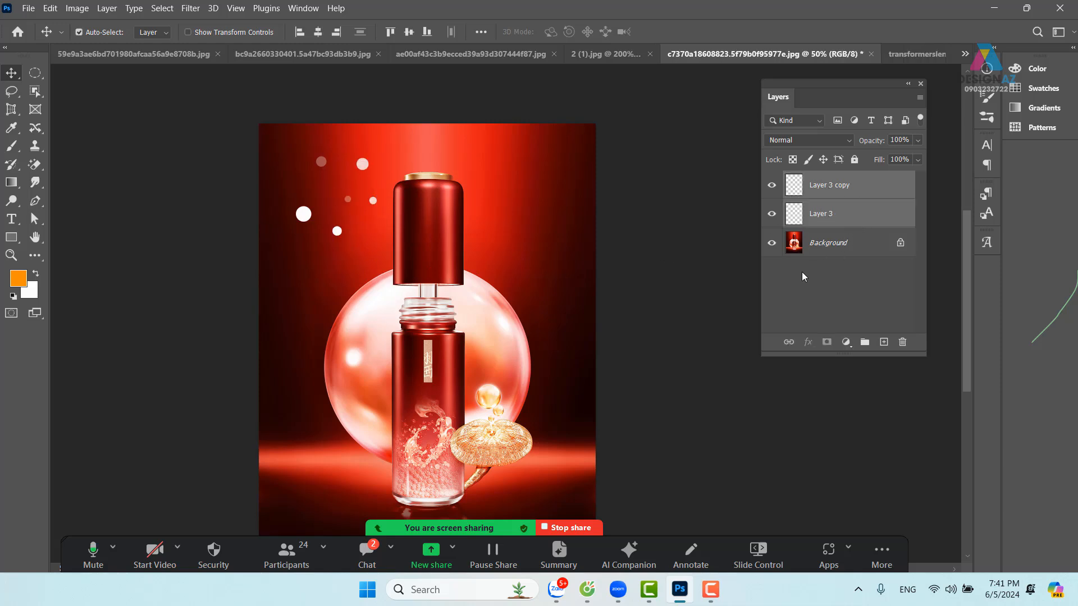
key(ctrl+e)
mouse_move(362, 221)
mouse_down()
mouse_move(348, 203)
mouse_move(361, 213)
mouse_up()
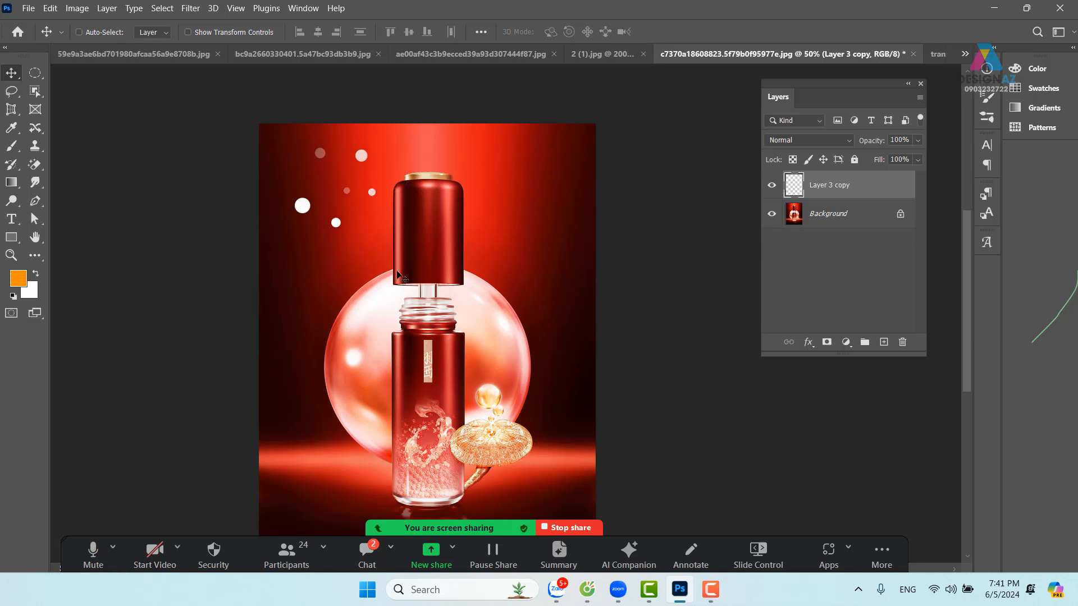
Step: Apply a Motion Blur to the merged circles with an angle of -56° and a distance of 1817 pixels
click(192, 9)
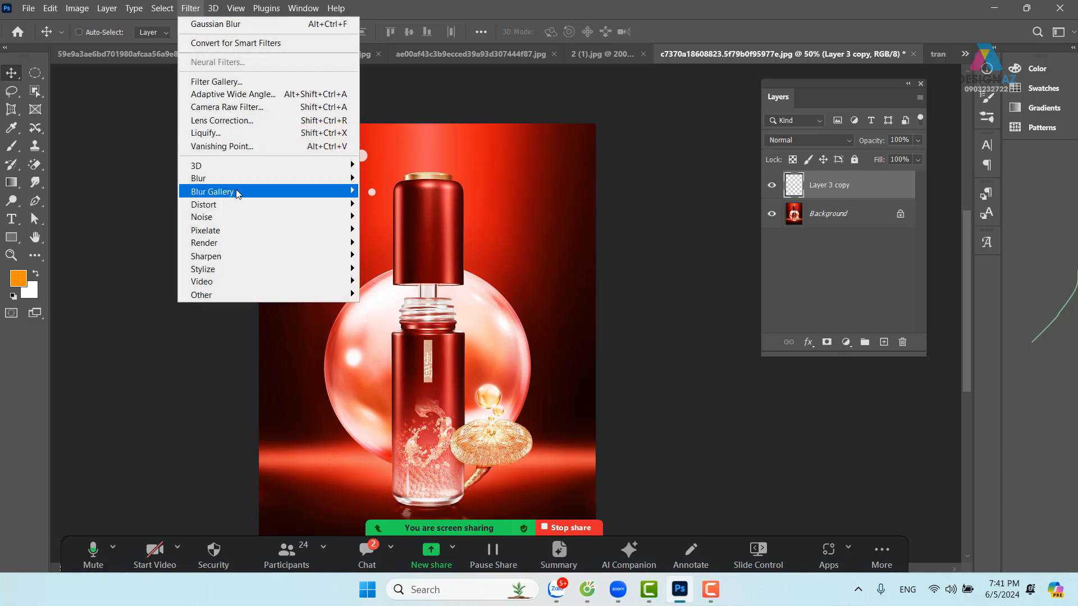
mouse_move(239, 180)
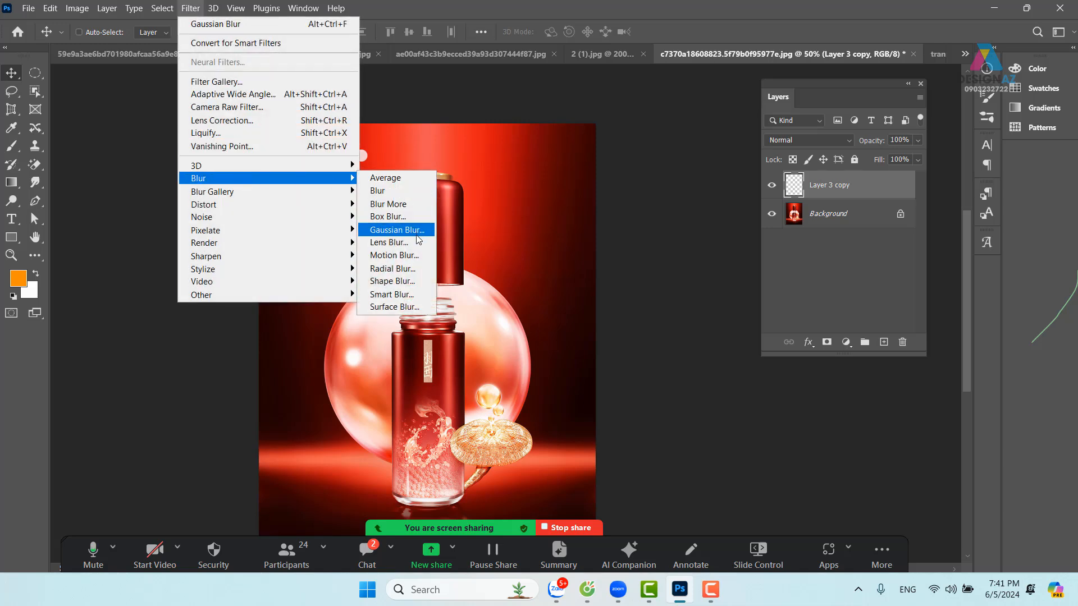
click(413, 262)
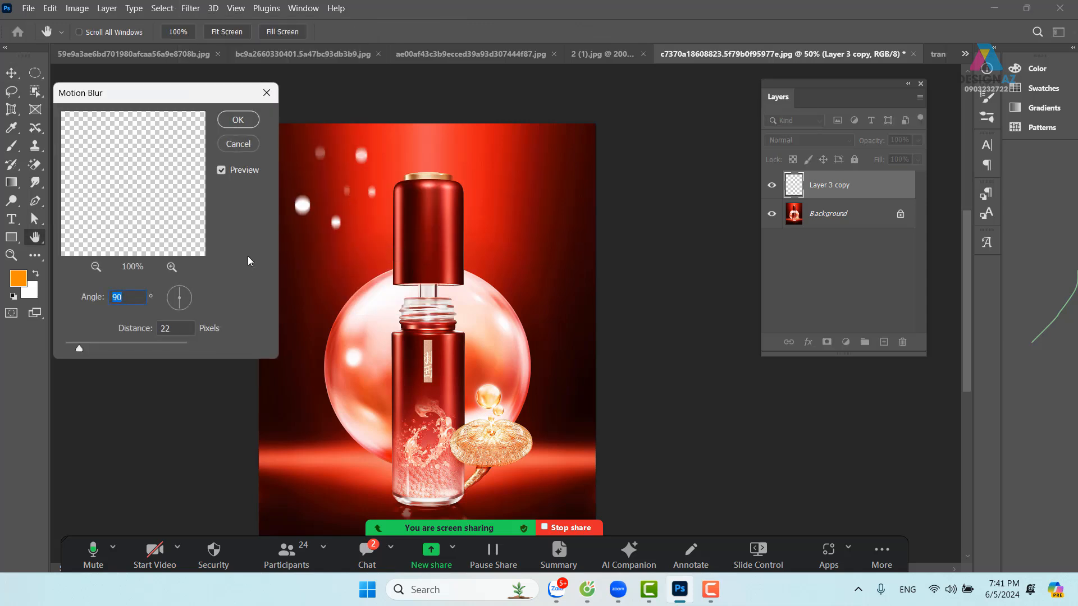
drag(179, 293, 177, 292)
drag(85, 345, 153, 349)
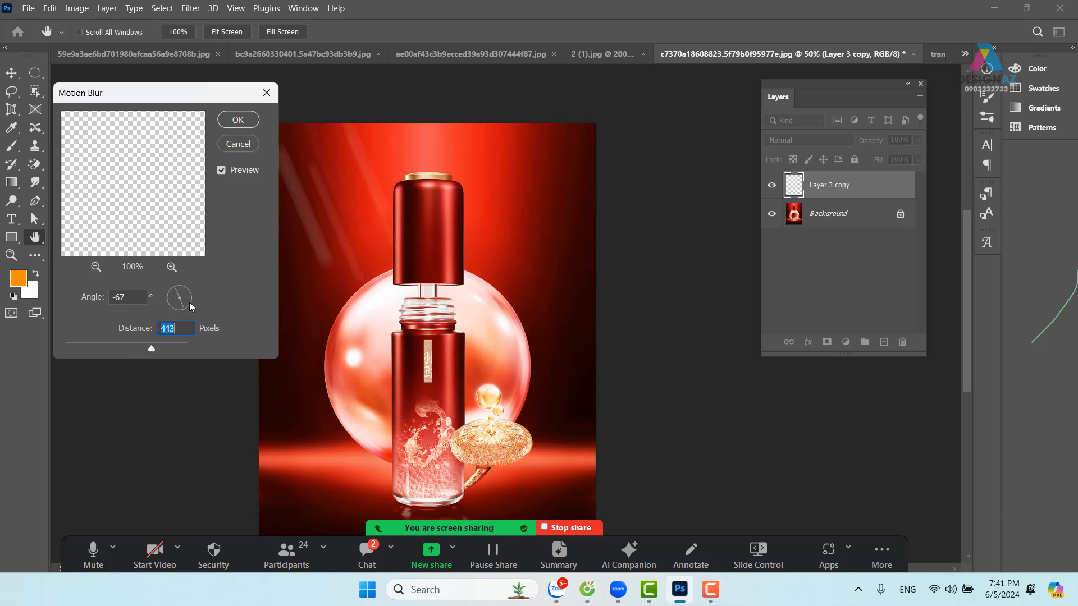
drag(189, 308, 191, 308)
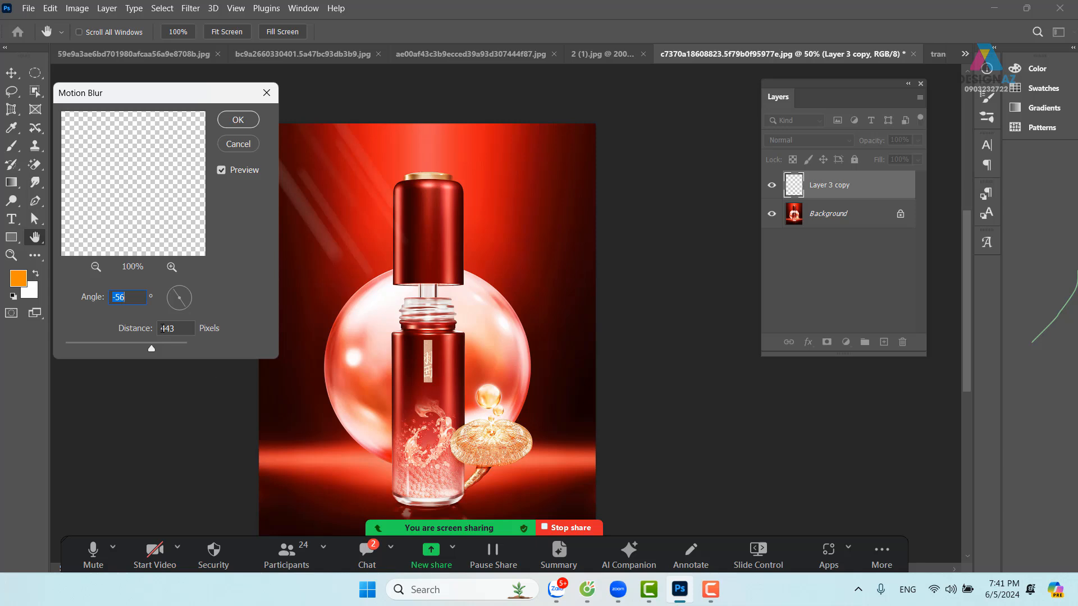
drag(156, 348, 183, 350)
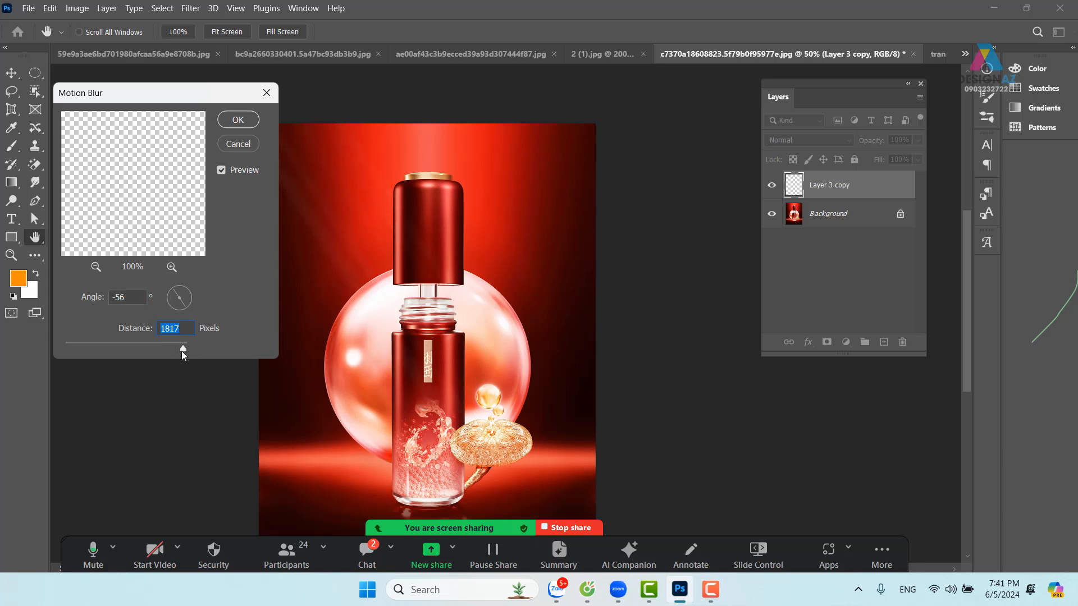
click(238, 119)
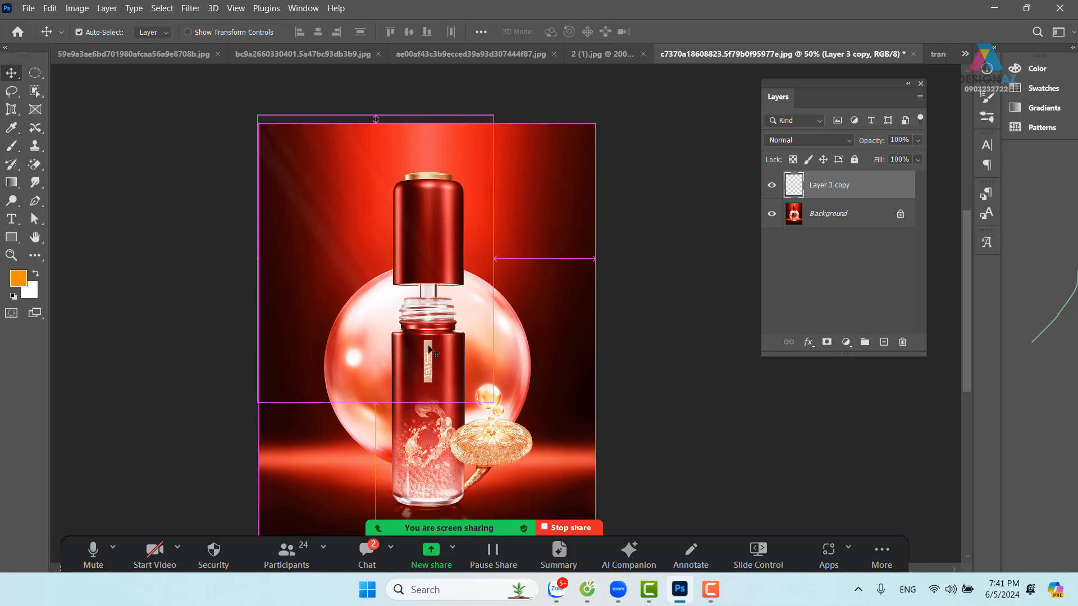
Step: Duplicate the blurred streak layer nine times to strengthen the rays and merge all the streak layers into one
key(ctrl+j)
key(ctrl+j)
key(ctrl+j)
key(ctrl+j)
key(ctrl+j)
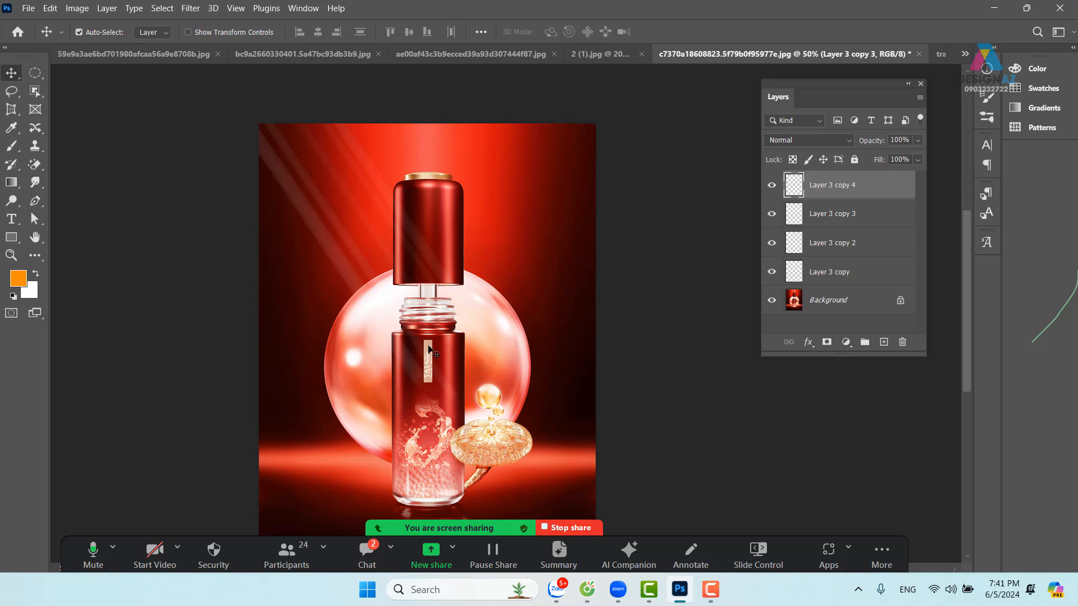
key(ctrl+j)
key(ctrl+j)
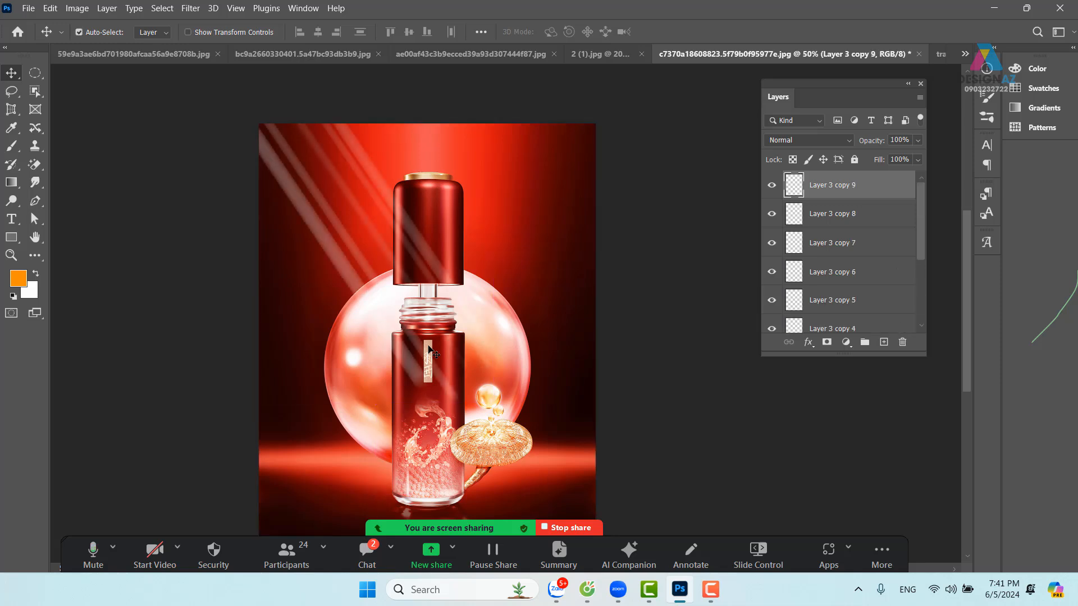
key(ctrl+j)
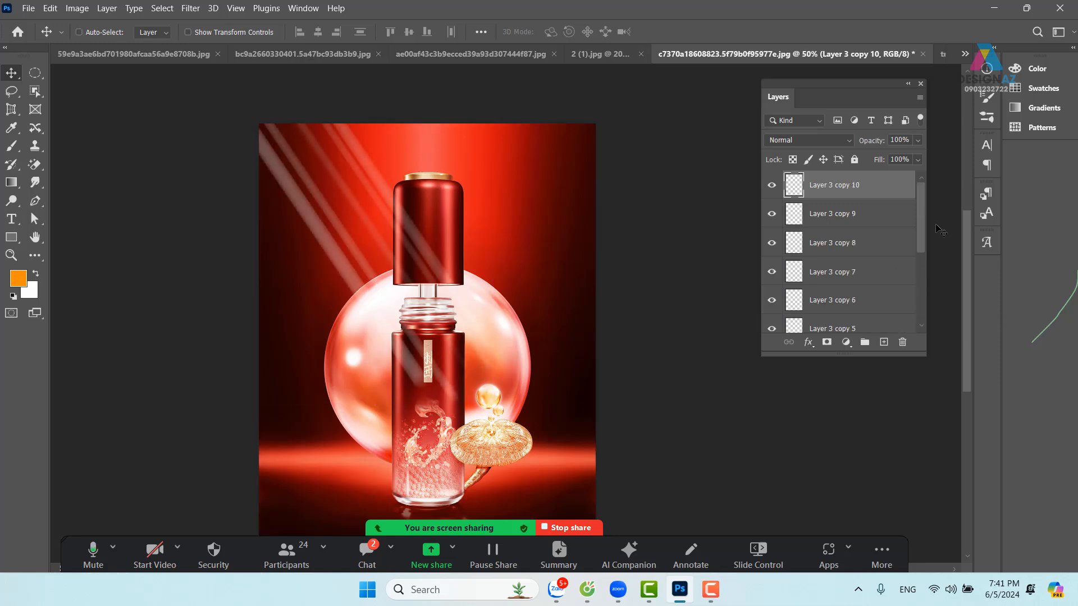
drag(924, 231, 921, 311)
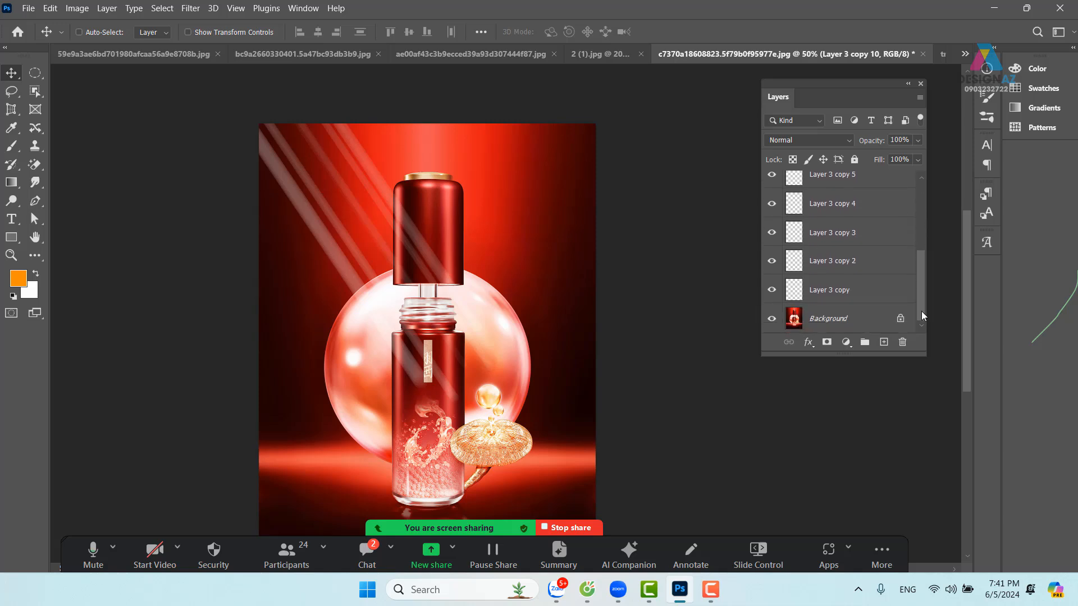
shift+click(887, 294)
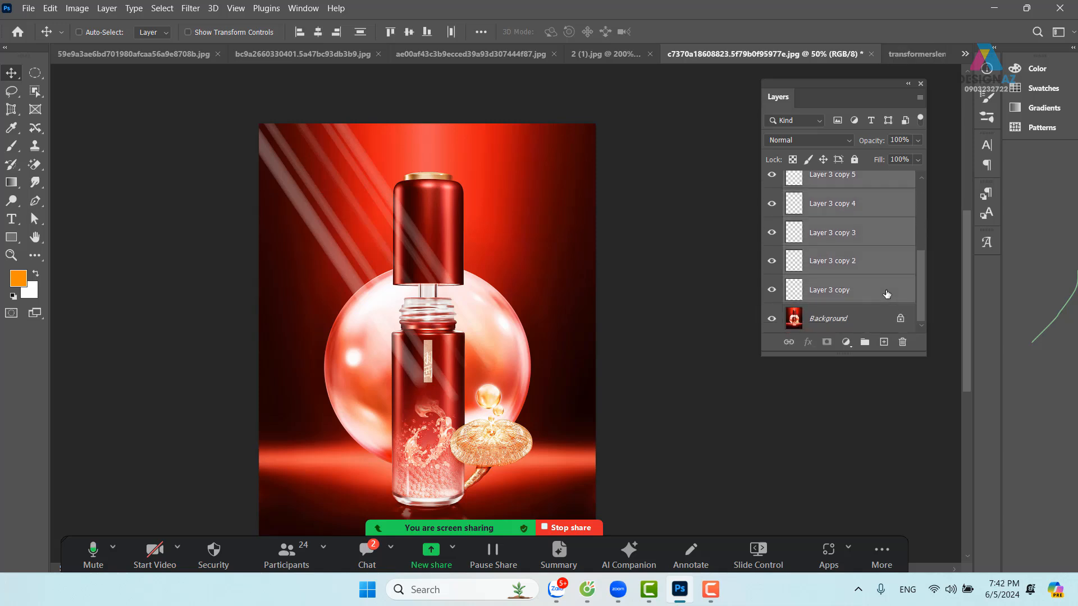
key(ctrl+e)
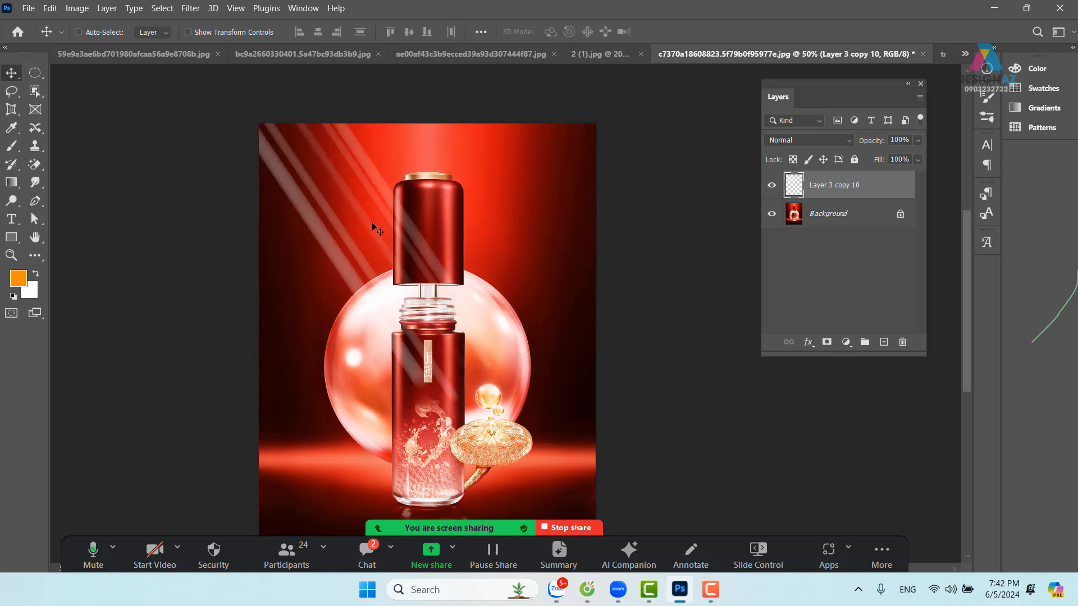
Step: Copy the ray layer up and to the right across the bottle cap and scale the copy down
drag(376, 219, 424, 164)
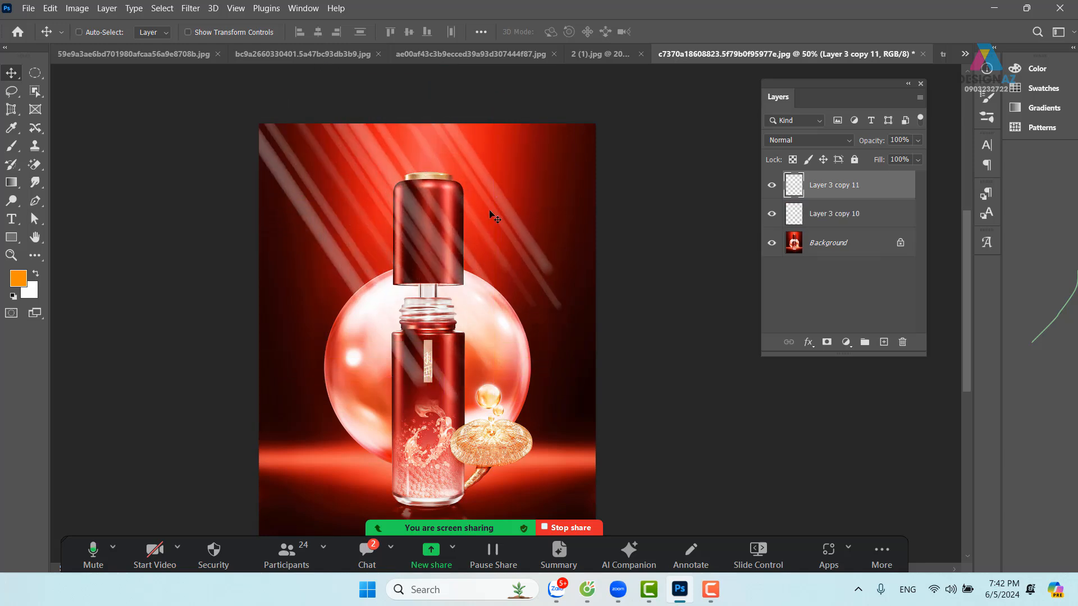
key(ctrl+t)
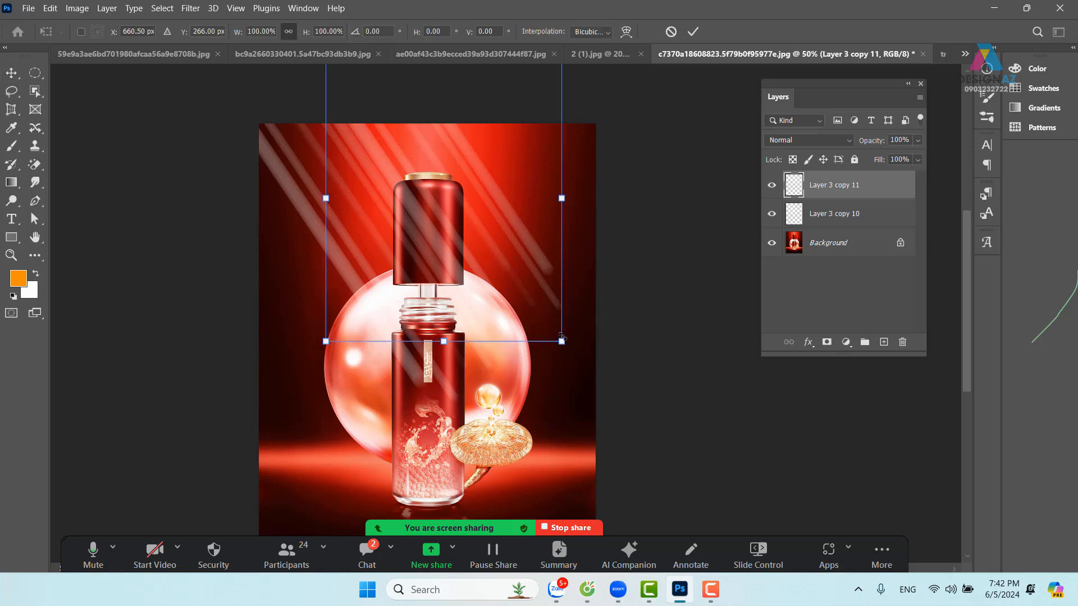
drag(561, 344, 492, 238)
key(Return)
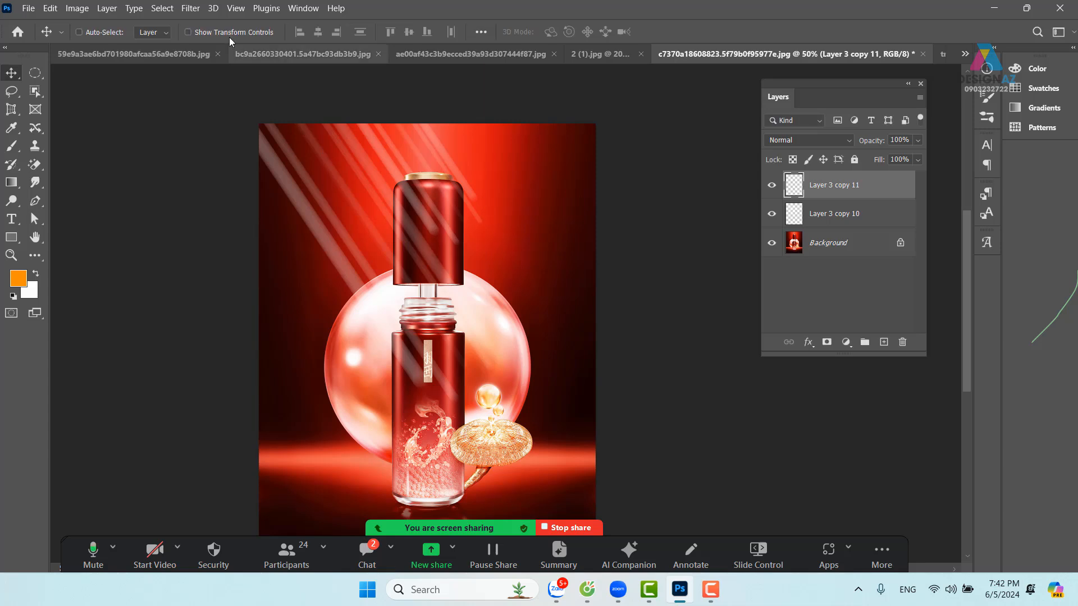
Step: Reapply the last Motion Blur to the scaled ray copy and set its opacity to 50%
click(192, 9)
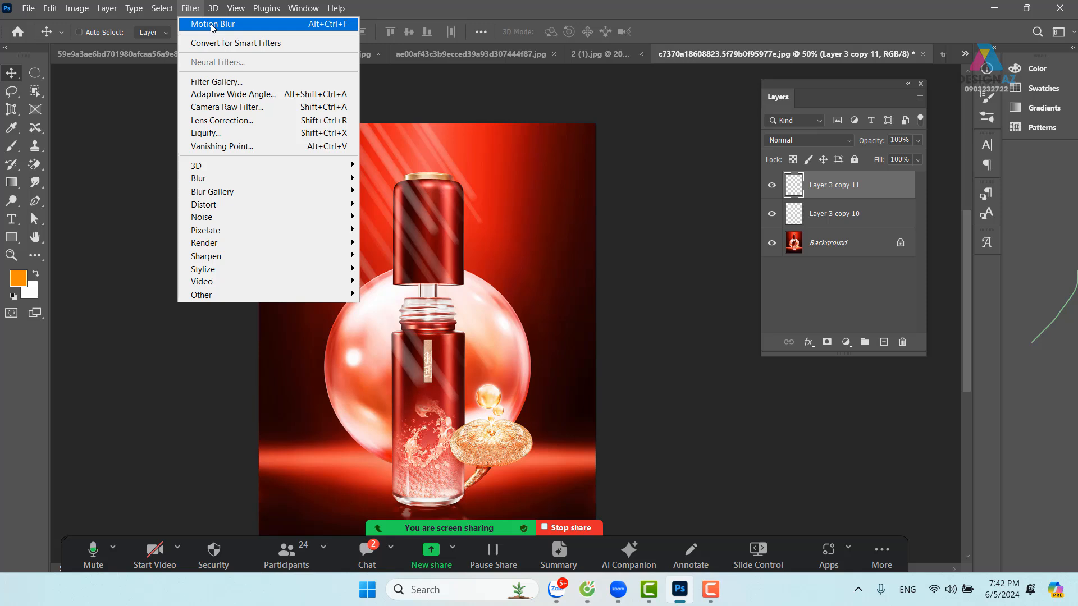
click(213, 26)
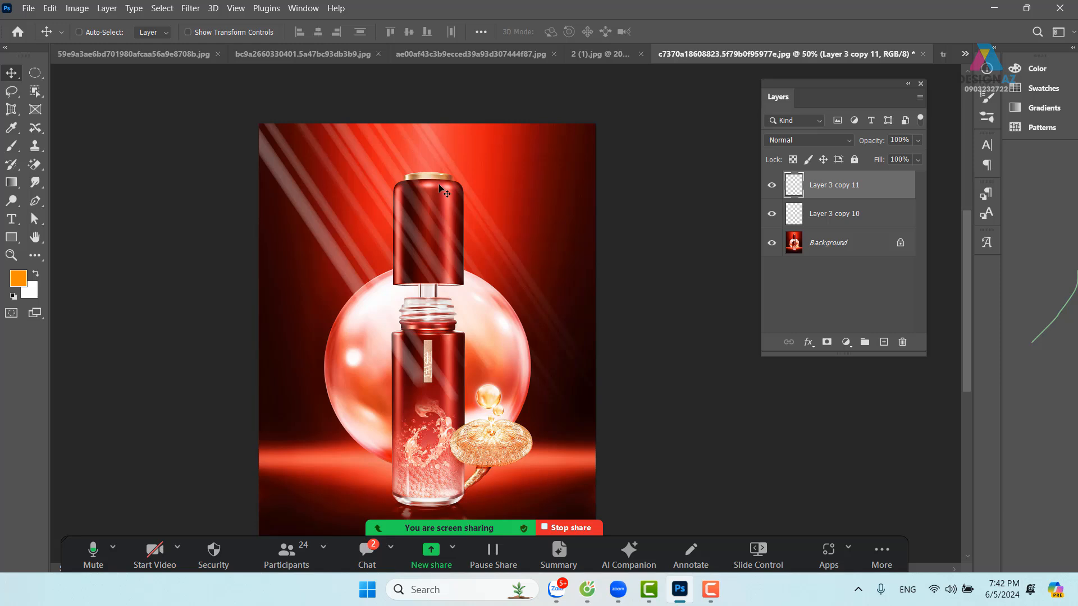
key(5)
Step: Add two copies of the faint rays on the left of the image and merge all the ray layers
drag(494, 219, 337, 298)
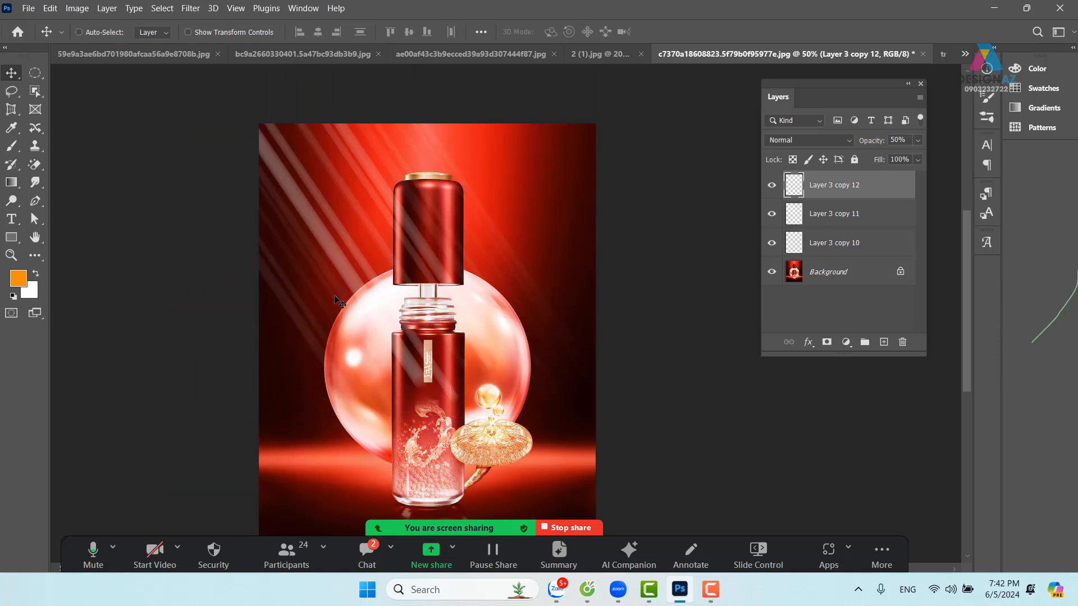
key(ctrl+j)
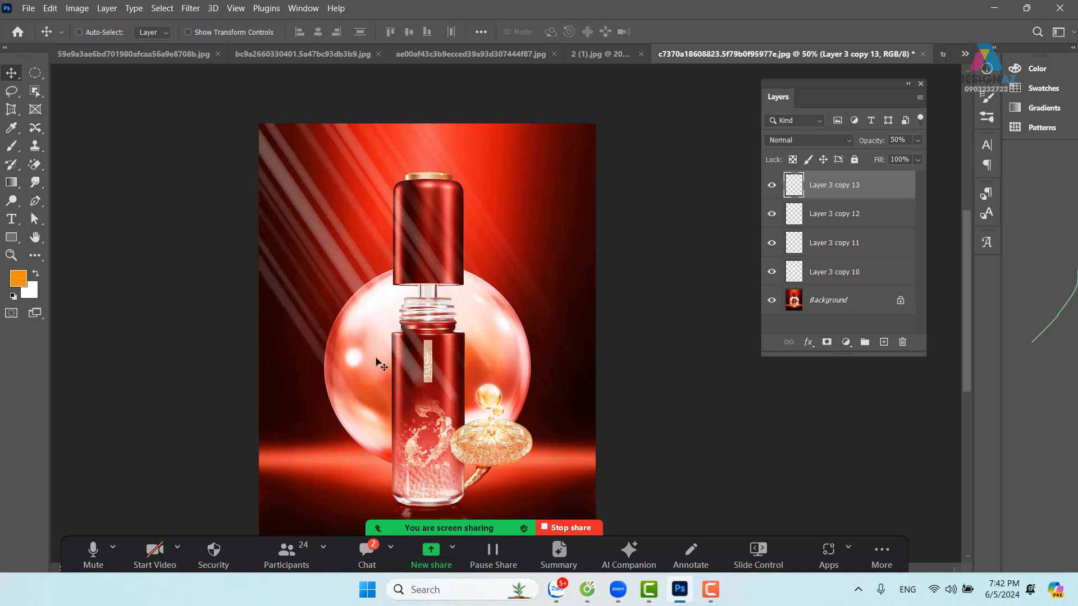
shift+click(877, 276)
key(ctrl+e)
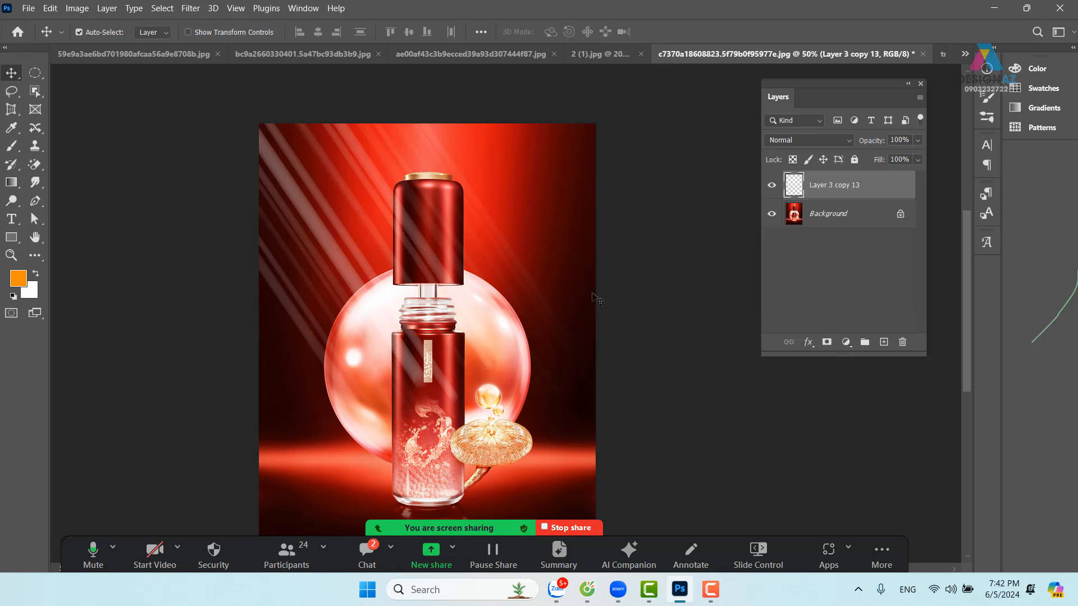
mouse_move(393, 225)
mouse_down()
mouse_move(437, 213)
mouse_move(360, 236)
mouse_up()
Step: Create a new layer filled with black and place it beneath the ray layer
click(883, 342)
click(22, 281)
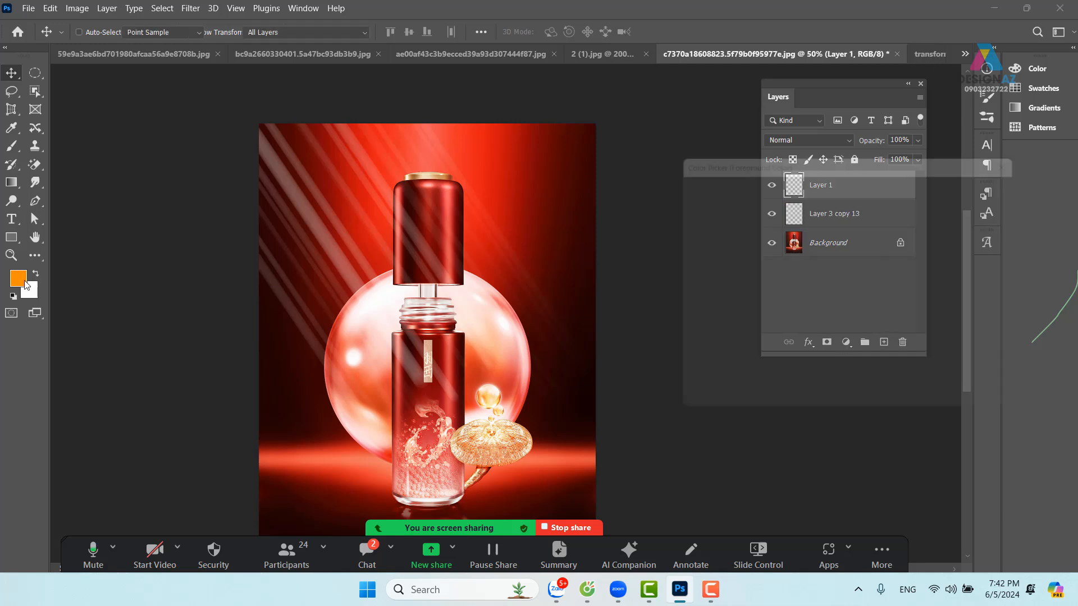
click(655, 285)
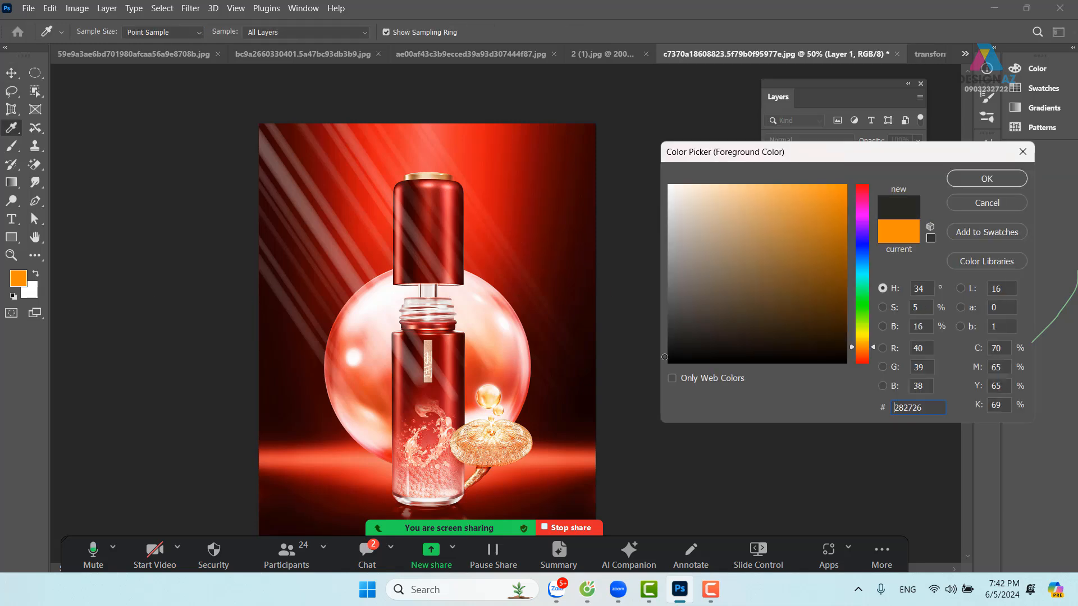
click(990, 180)
key(alt+Delete)
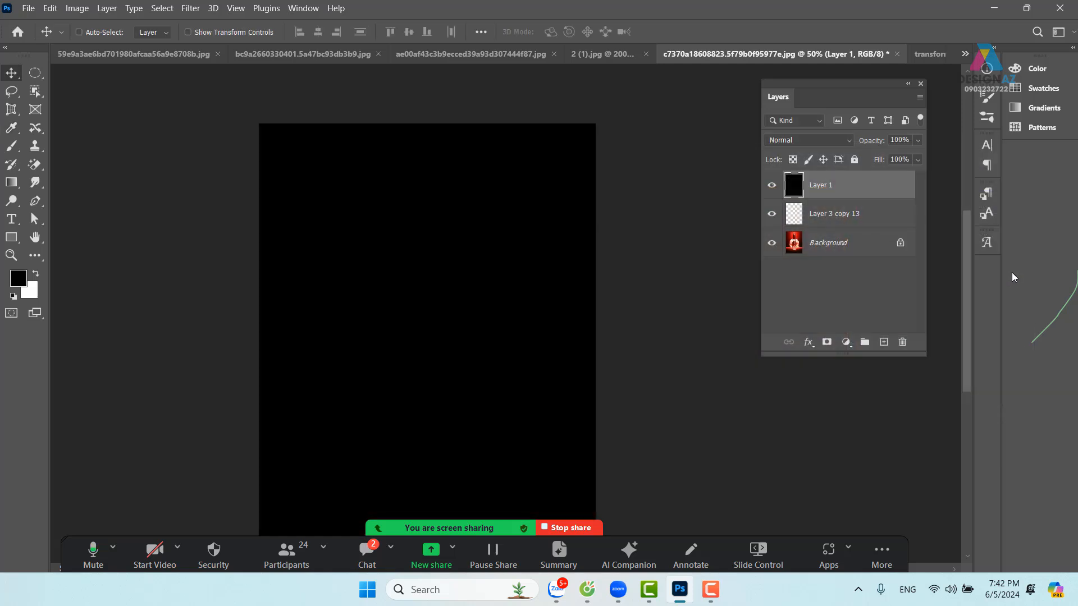
key(ctrl+bracketleft)
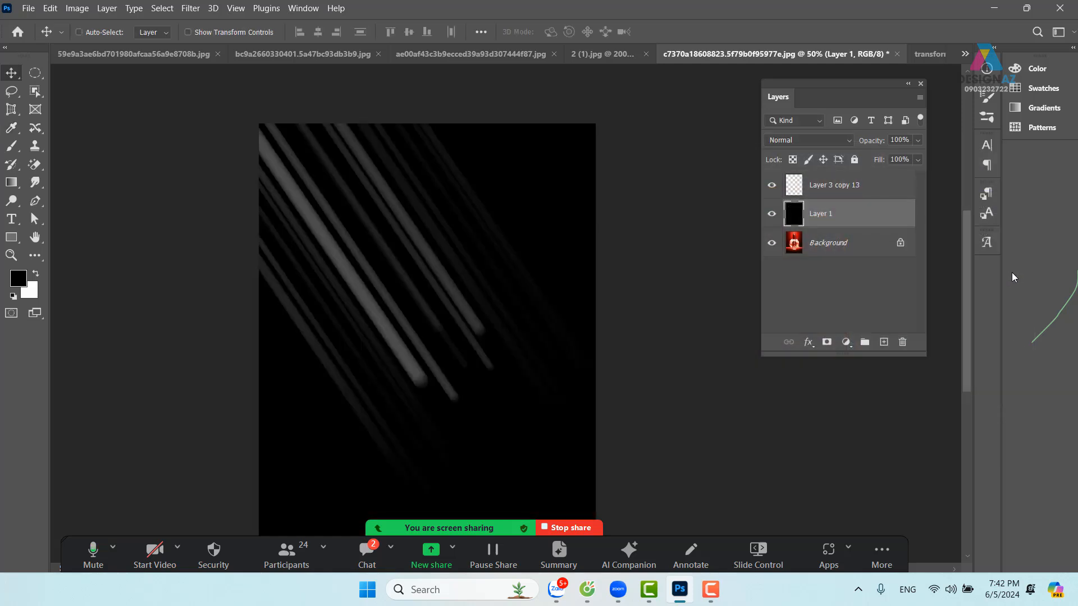
Step: Merge the ray layer with the black layer and set the merged layer's blend mode to Screen
shift+click(861, 184)
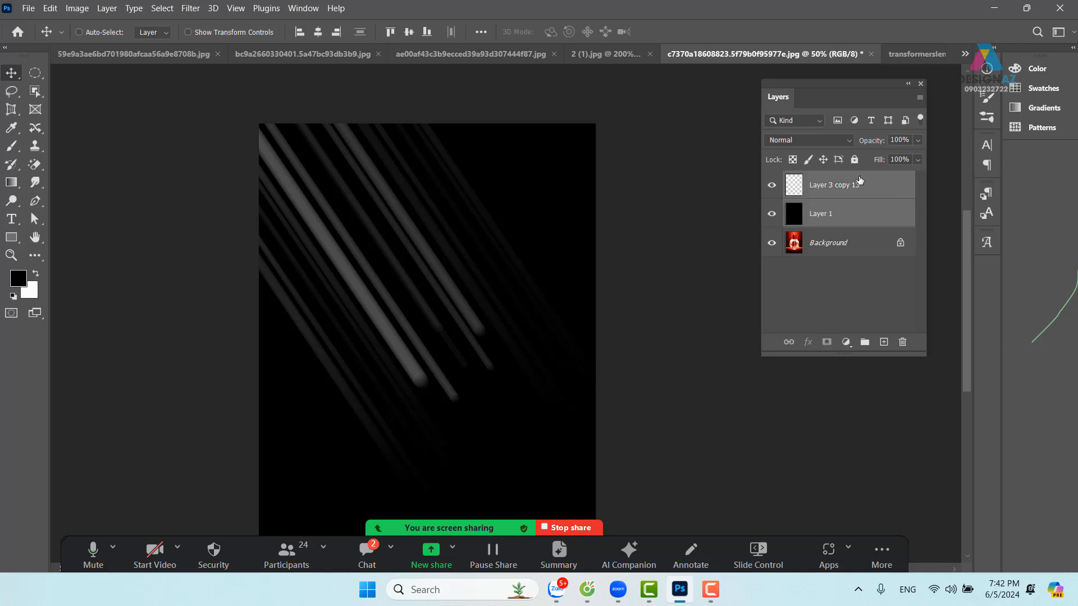
key(ctrl+e)
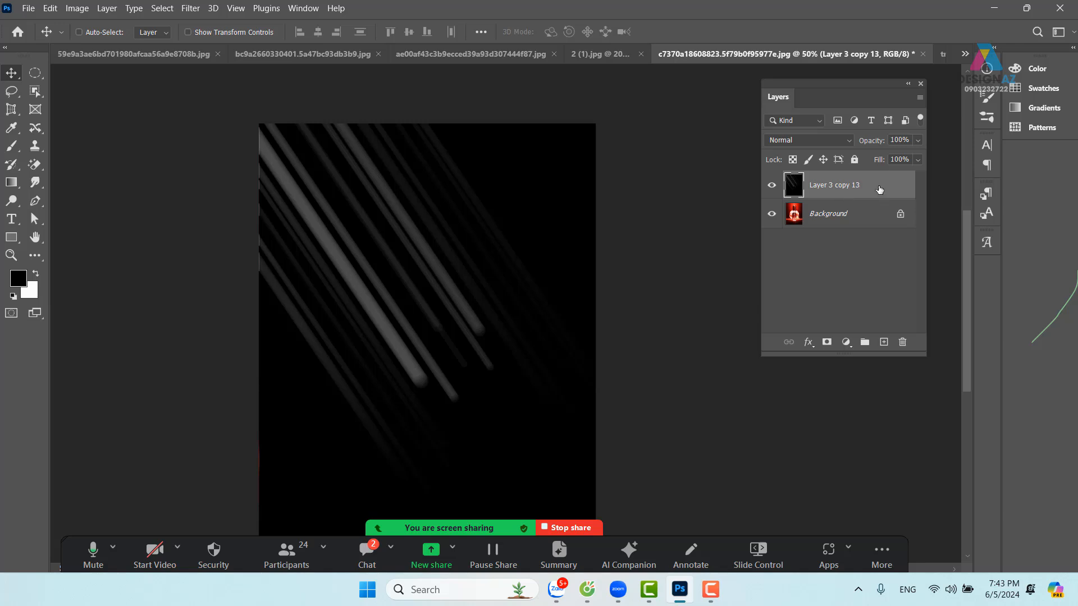
click(821, 141)
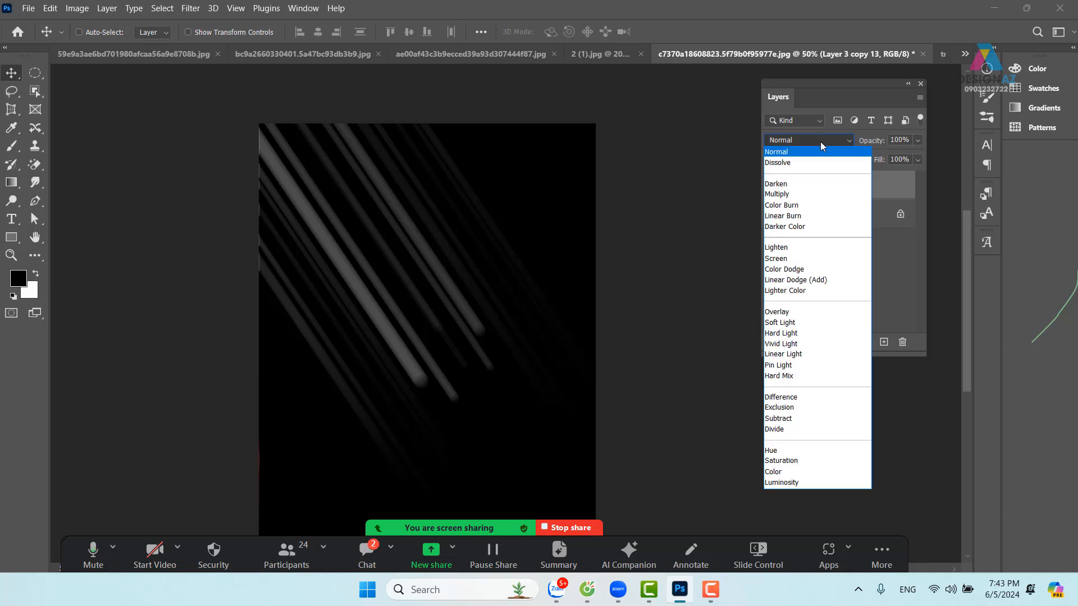
click(776, 259)
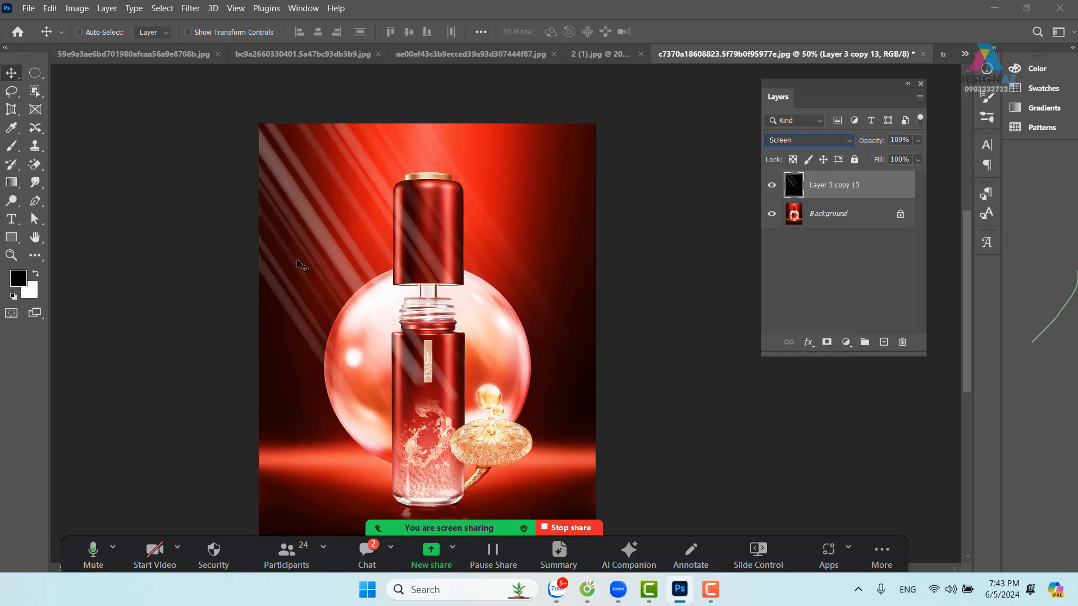
Step: Try the Color Dodge blend mode on the merged ray layer and delete that layer
click(847, 141)
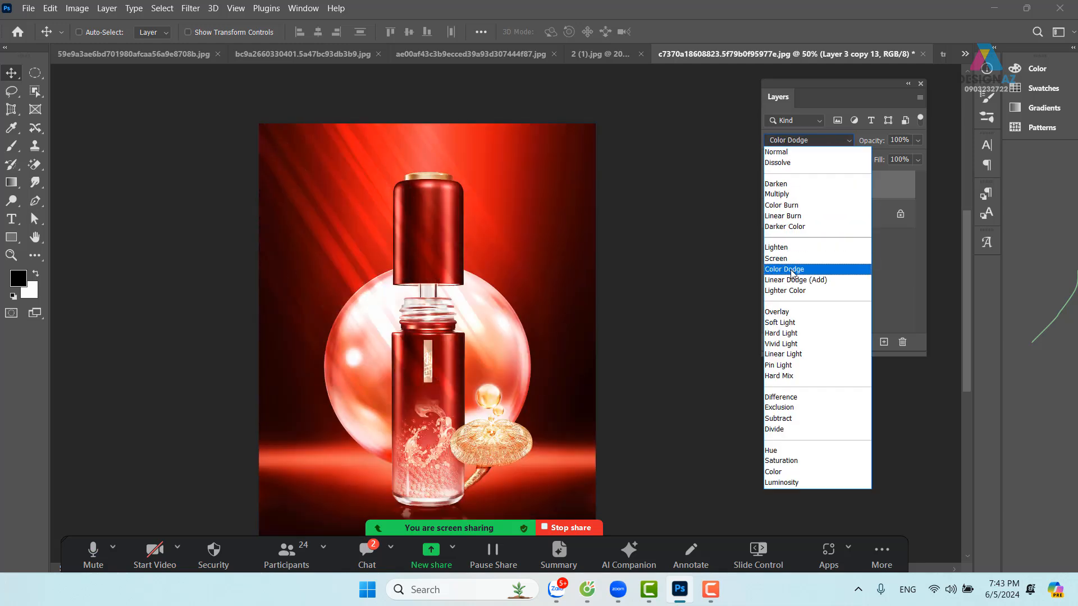
click(792, 271)
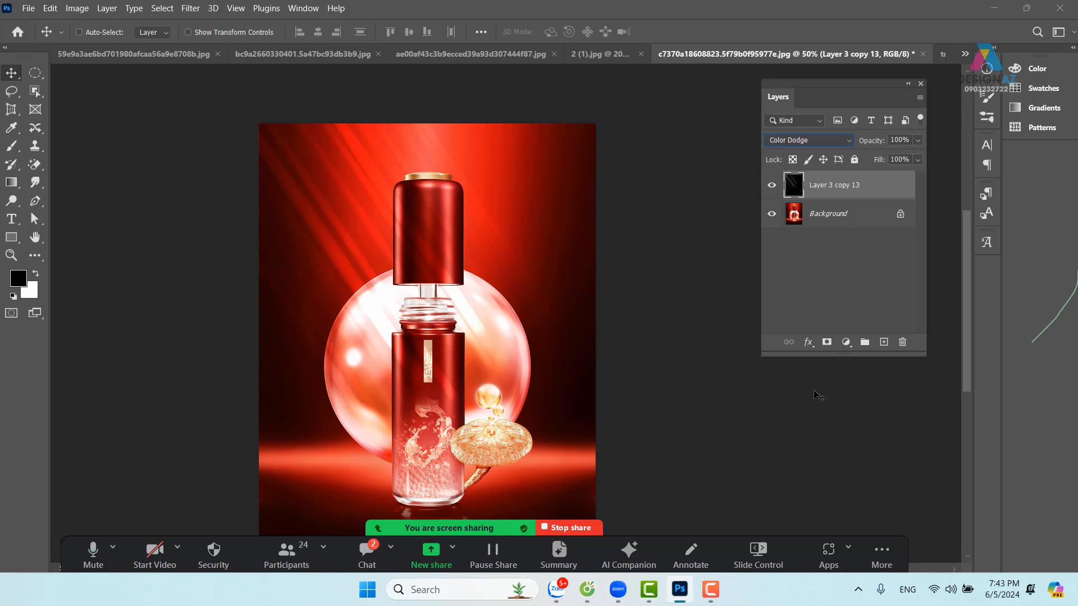
drag(379, 255, 446, 248)
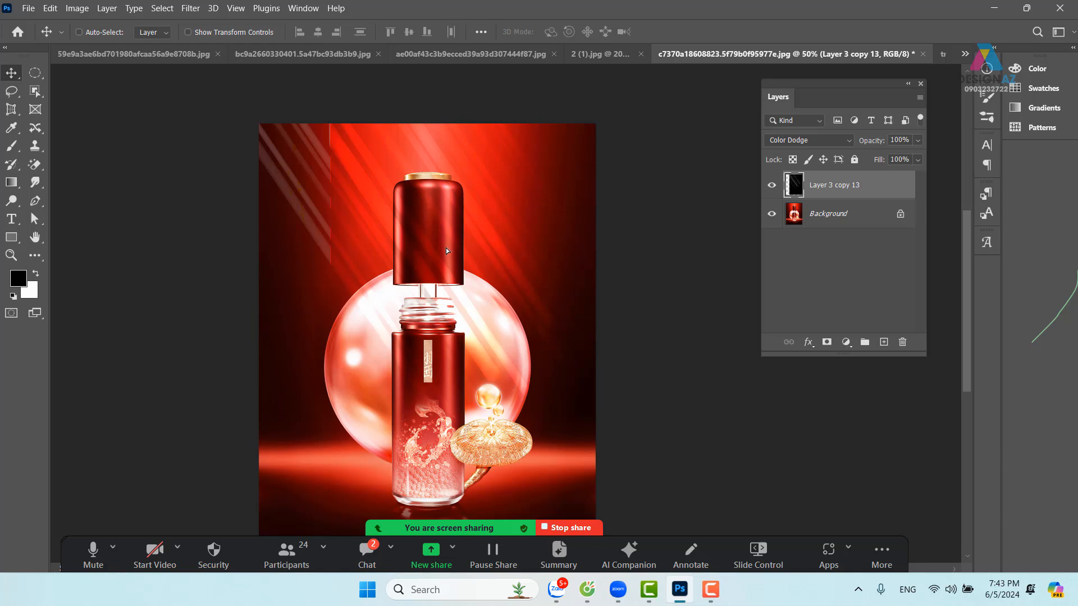
key(Delete)
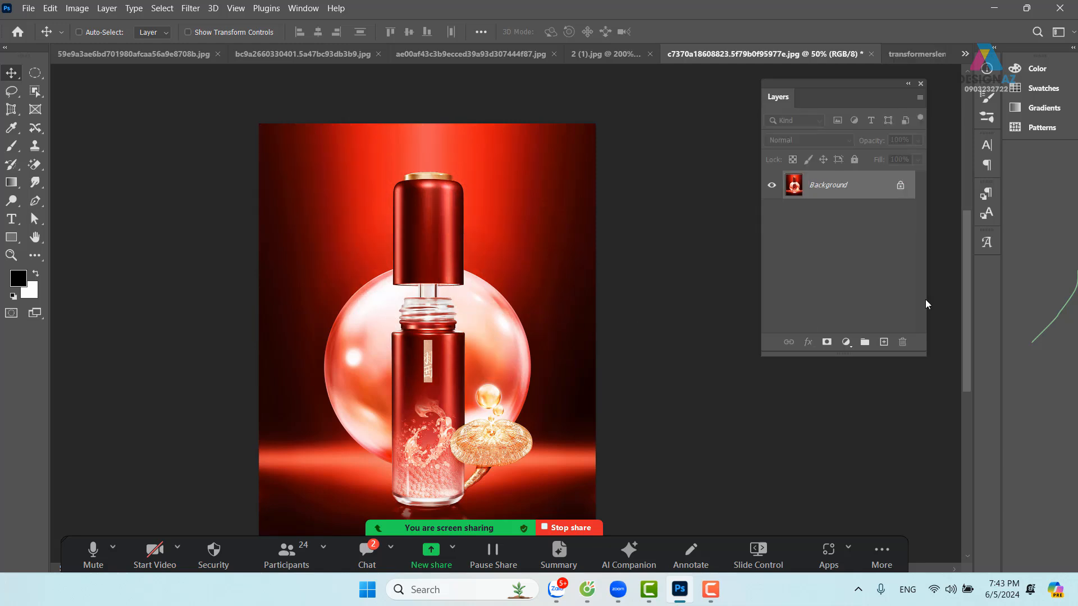
Step: On a new layer, select a flat horizontal ellipse across the bottle cap and feather the selection by 20 pixels
click(884, 342)
key(m)
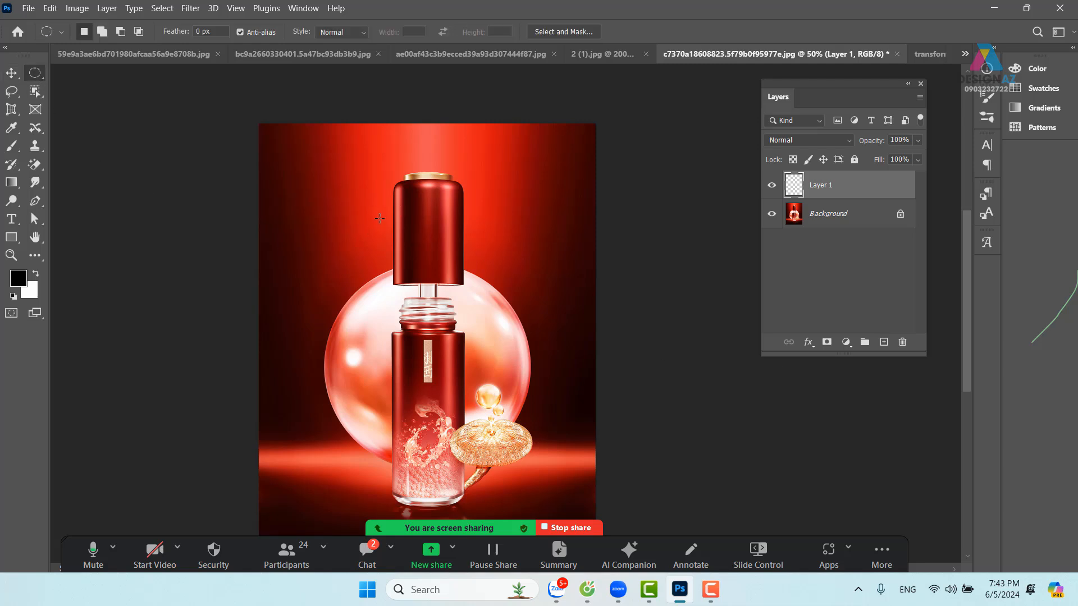
drag(354, 221, 463, 240)
key(ctrl+plus)
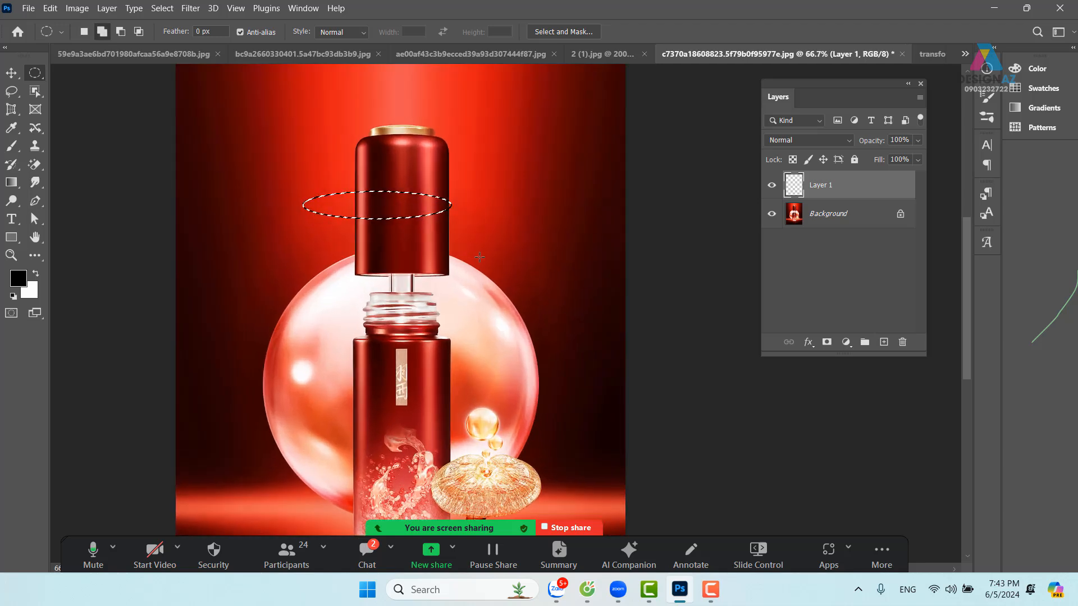
key(shift+F6)
text(20)
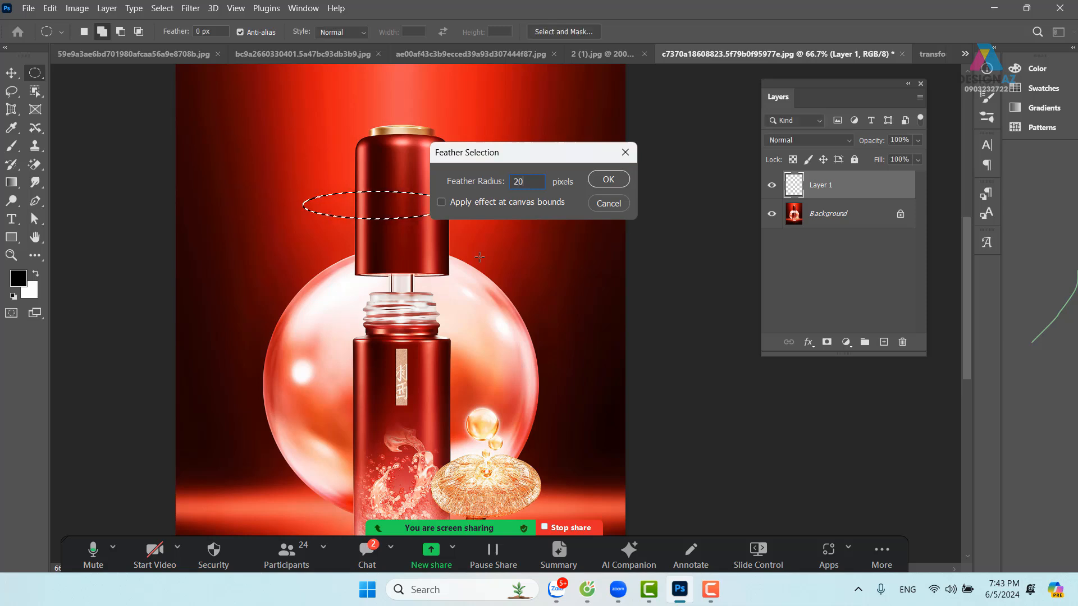
key(Return)
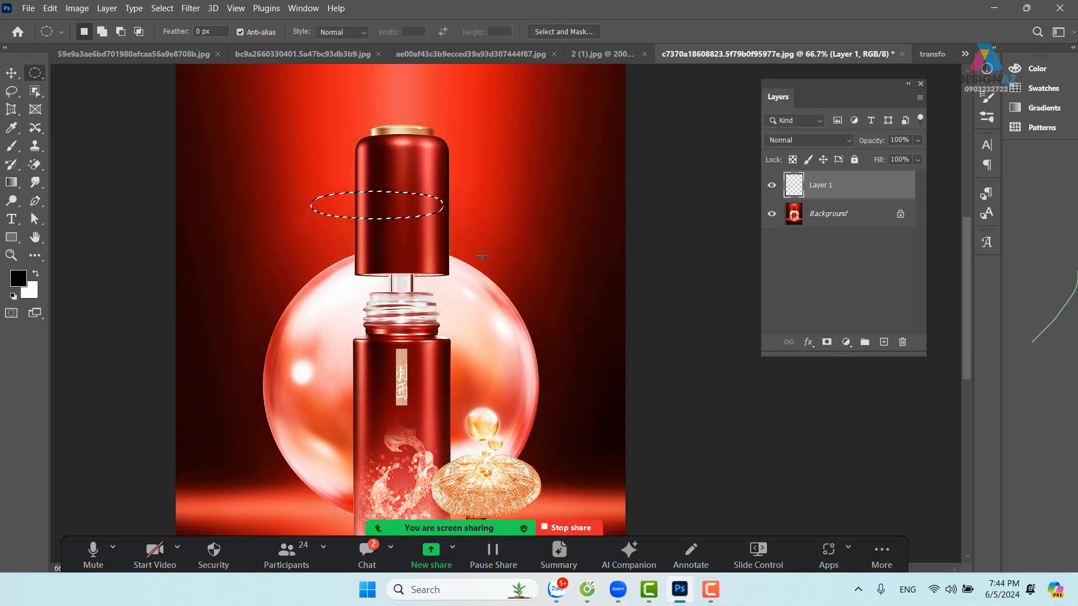
Step: Fill the feathered ellipse with white, deselect it, and move the glow above the bottle cap
key(ctrl+BackSpace)
key(v)
key(ctrl+d)
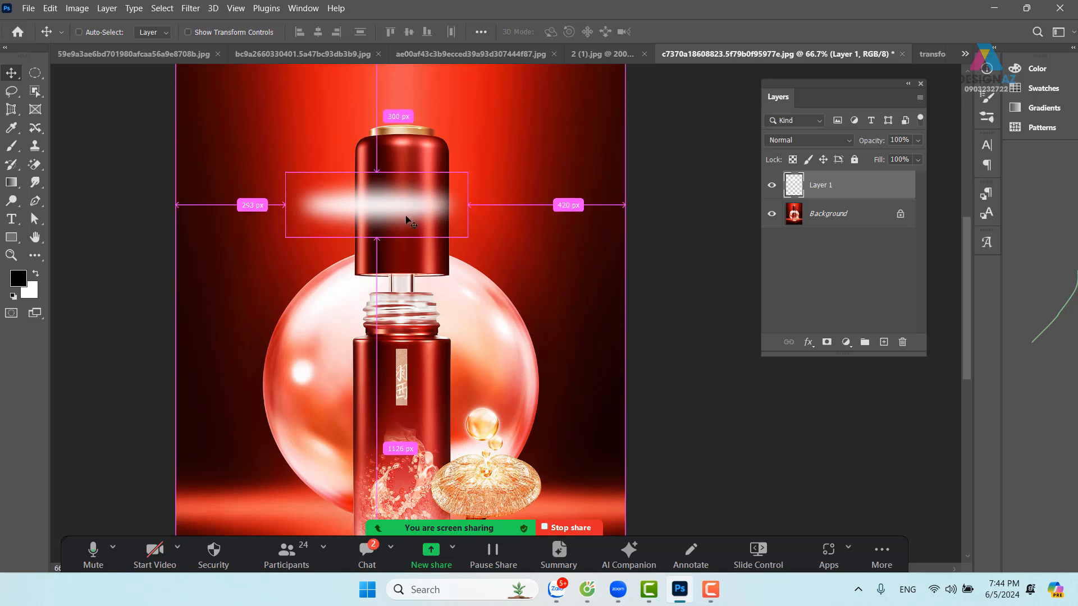
drag(413, 212, 436, 253)
drag(396, 335, 493, 342)
key(ctrl+plus)
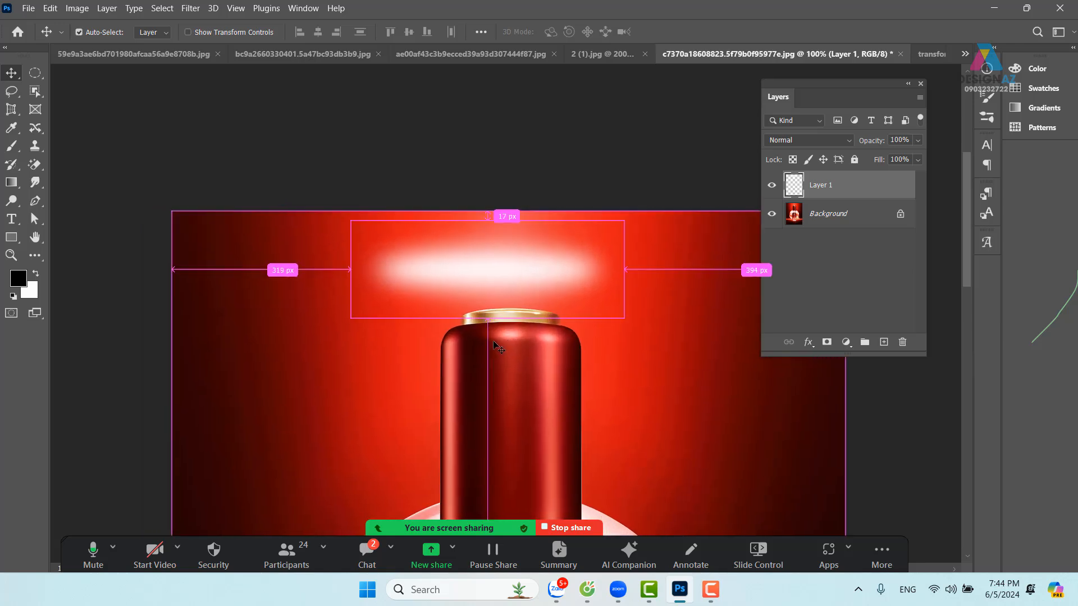
Step: Add two successively smaller copies of the white glow, each scaled down around its centre, to intensify the middle
key(ctrl+j)
key(ctrl+t)
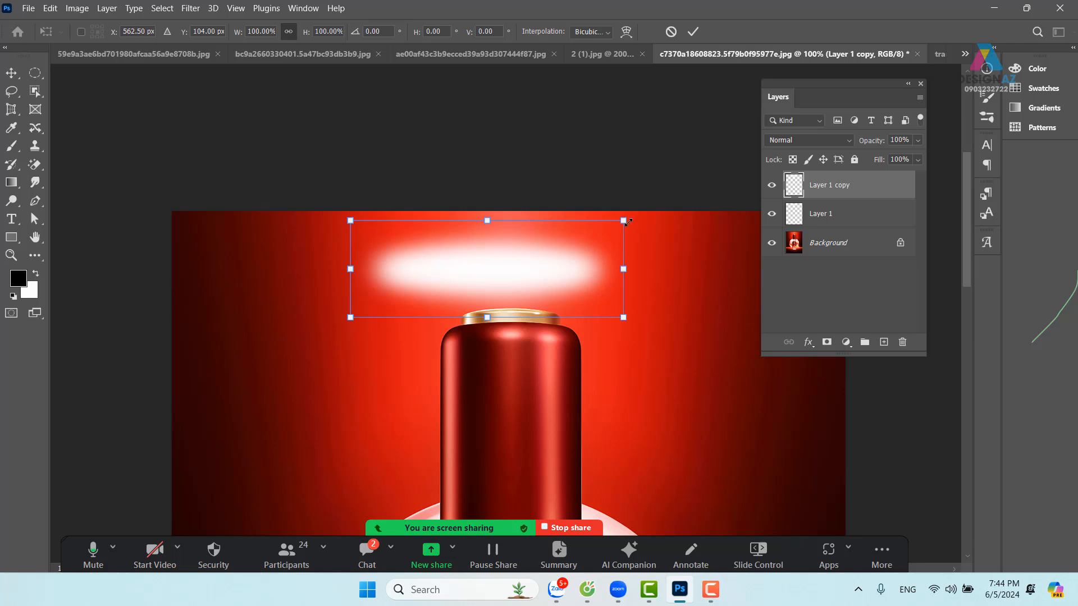
drag(623, 221, 548, 241)
key(Return)
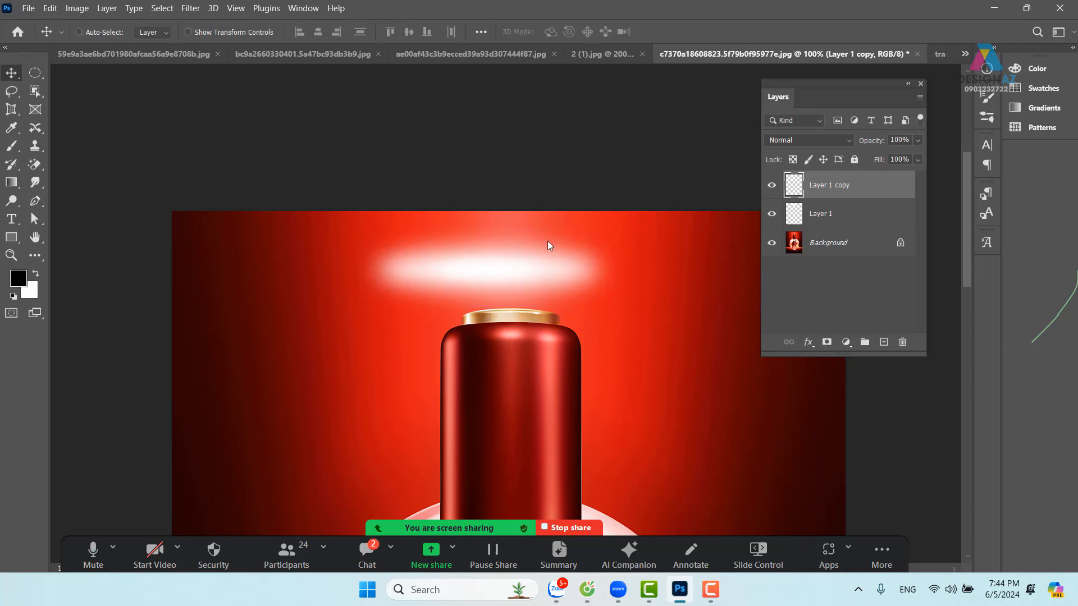
key(ctrl+j)
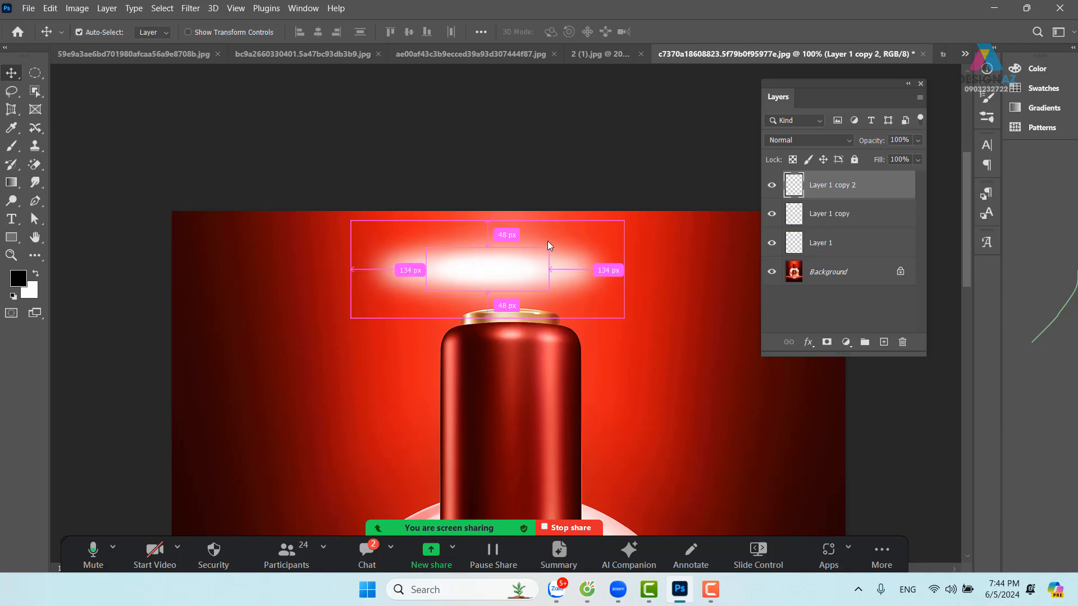
key(ctrl+t)
drag(549, 246, 512, 254)
key(Return)
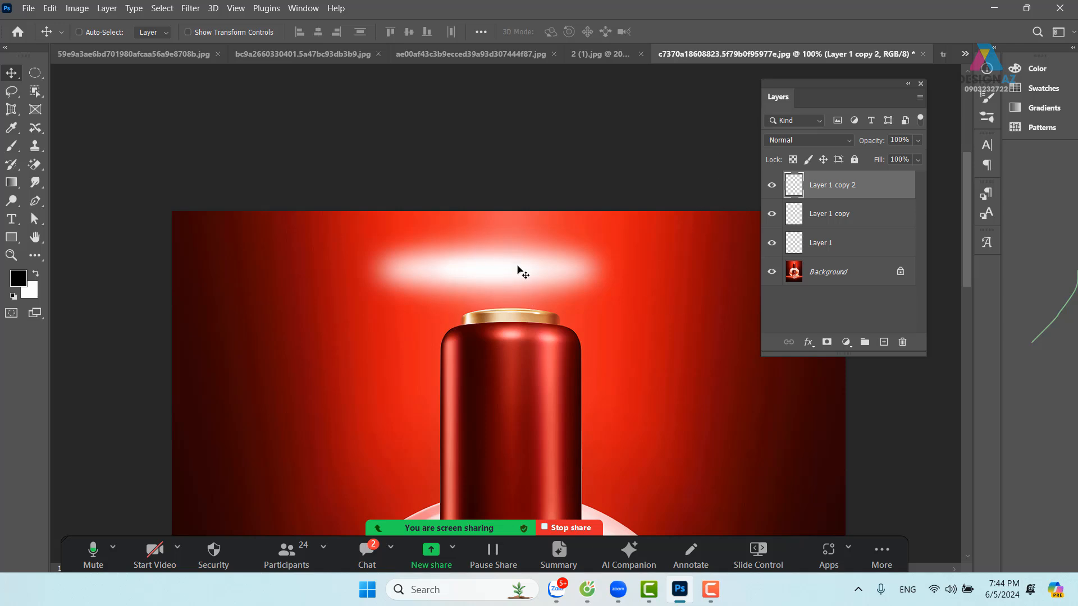
Step: Merge the three glow layers and shift the merged glow slightly to the left
shift+click(874, 247)
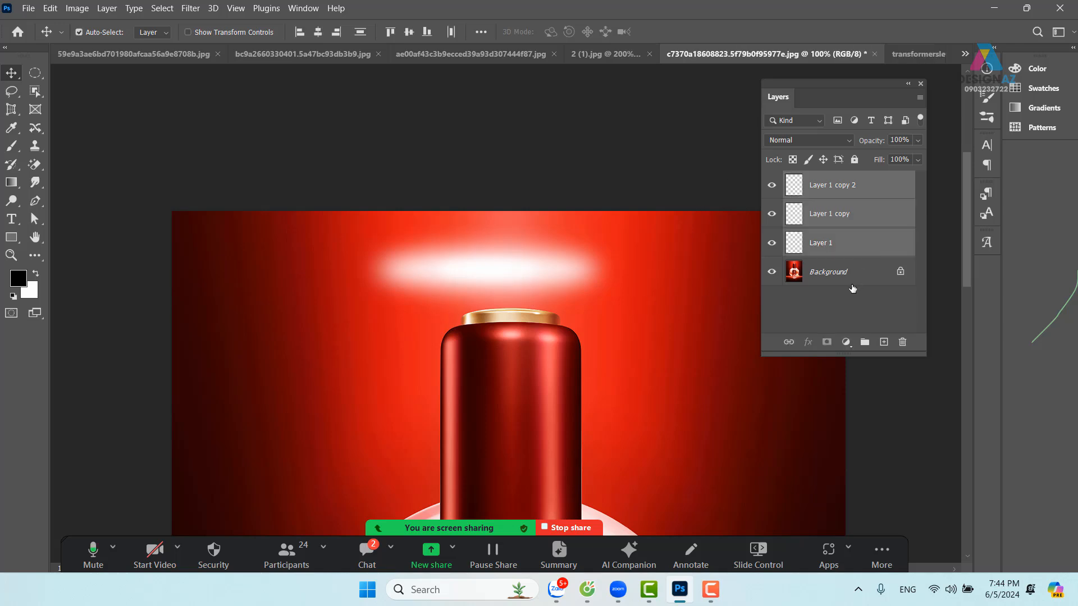
key(ctrl+e)
drag(499, 279, 462, 287)
key(ctrl)
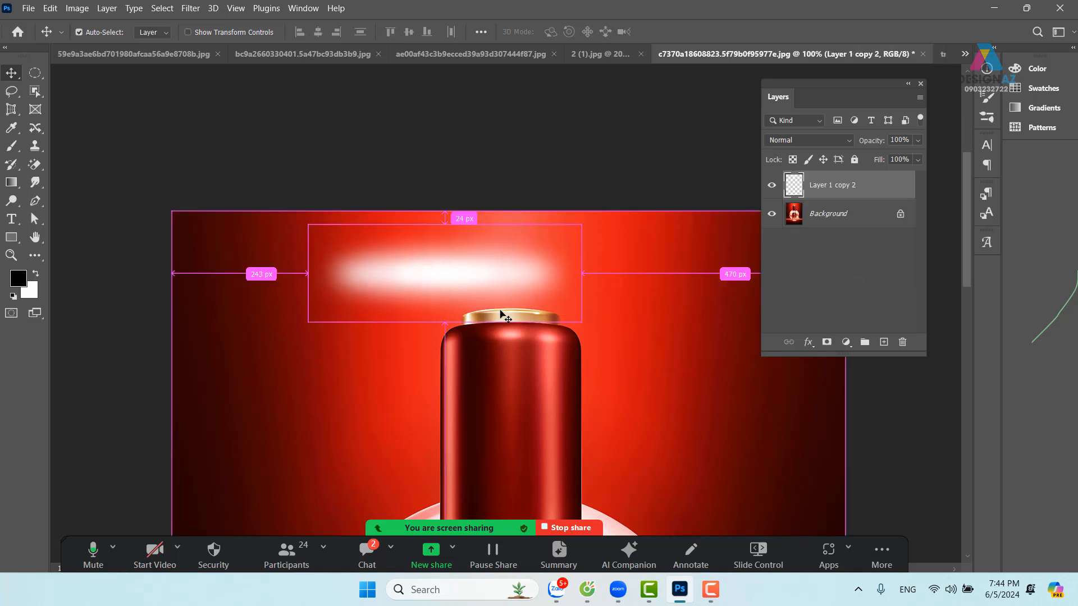
Step: Widen the glow to about 208% and flatten it into a thin horizontal light streak, and admit the participant waiting in the meeting
key(ctrl+t)
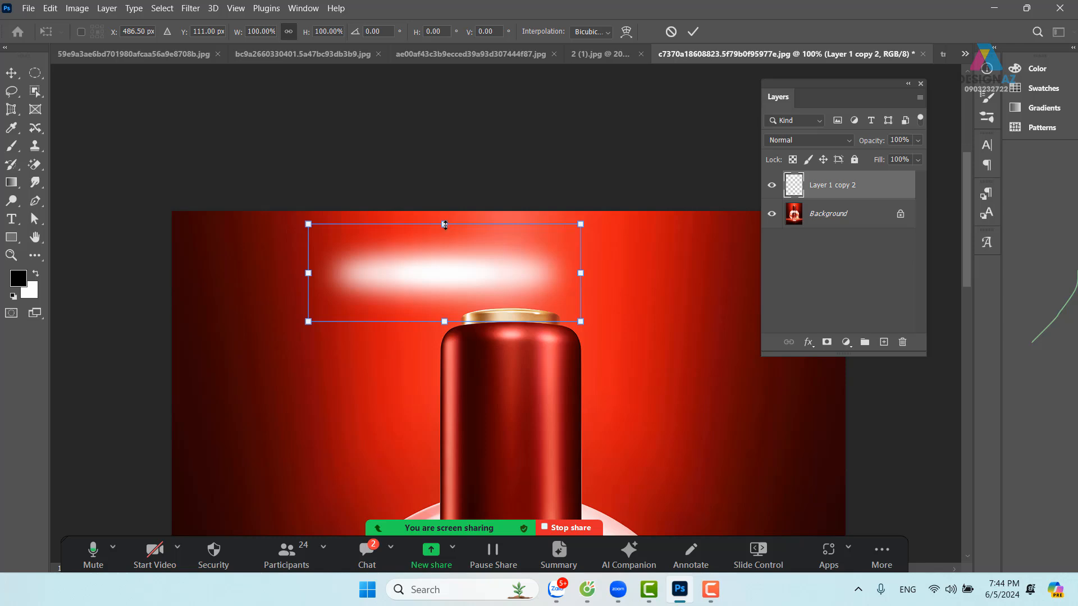
drag(445, 225, 444, 277)
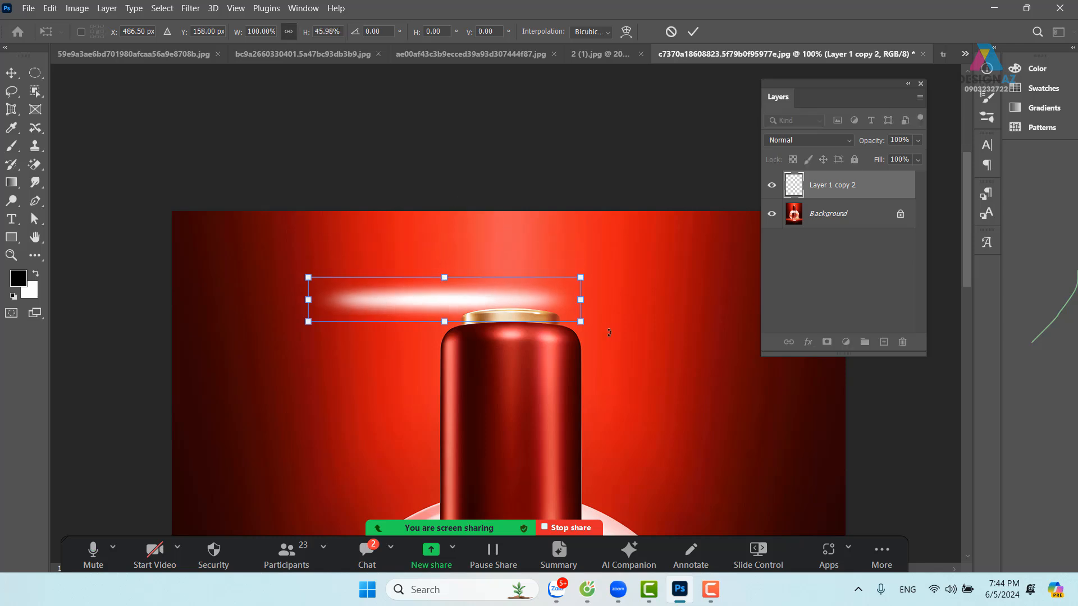
drag(585, 301, 731, 302)
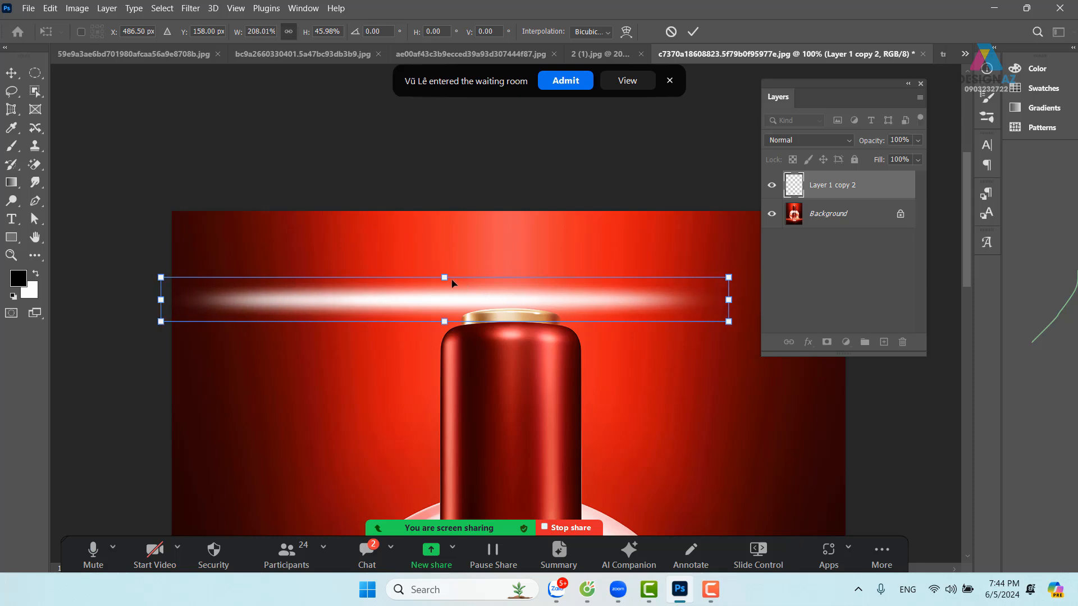
drag(444, 278, 455, 293)
key(Return)
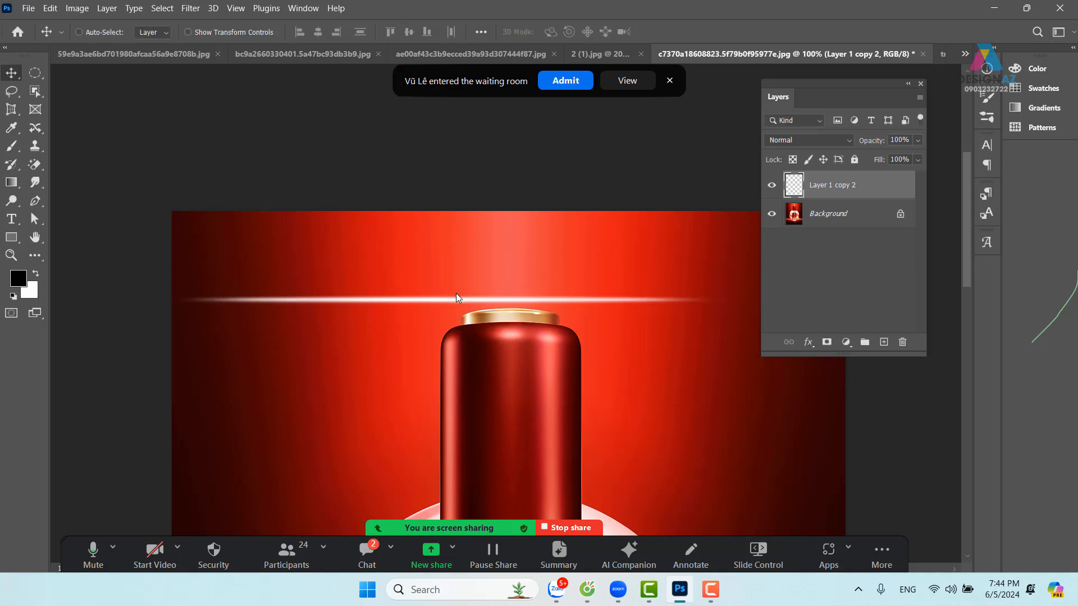
click(572, 77)
Step: On a new layer, fill a full-width rectangle around the light streak with black and place it beneath the streak layer
drag(532, 301, 552, 201)
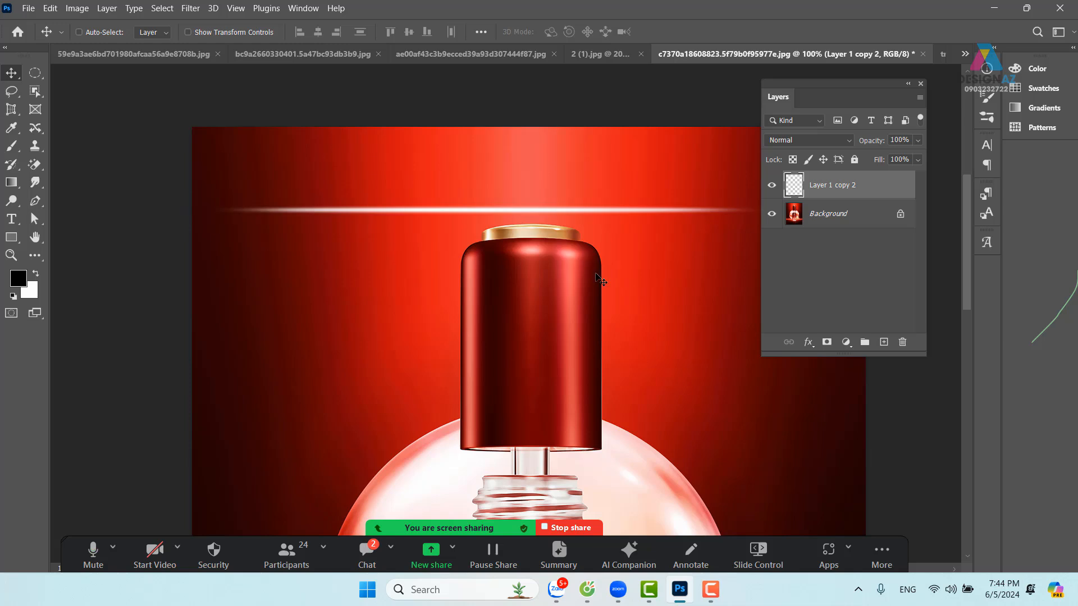
click(883, 344)
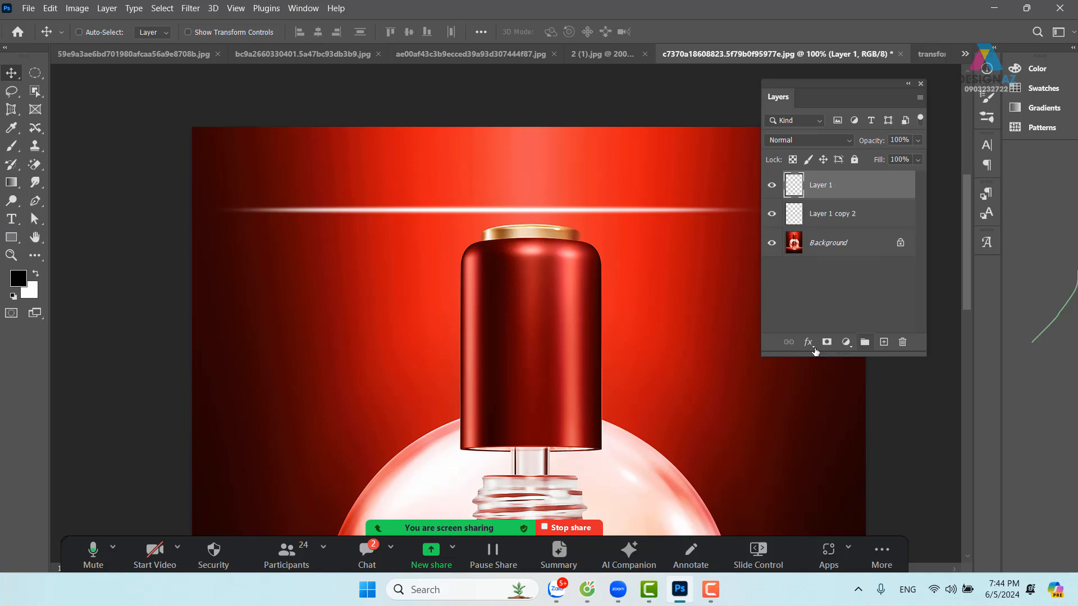
drag(568, 287, 494, 319)
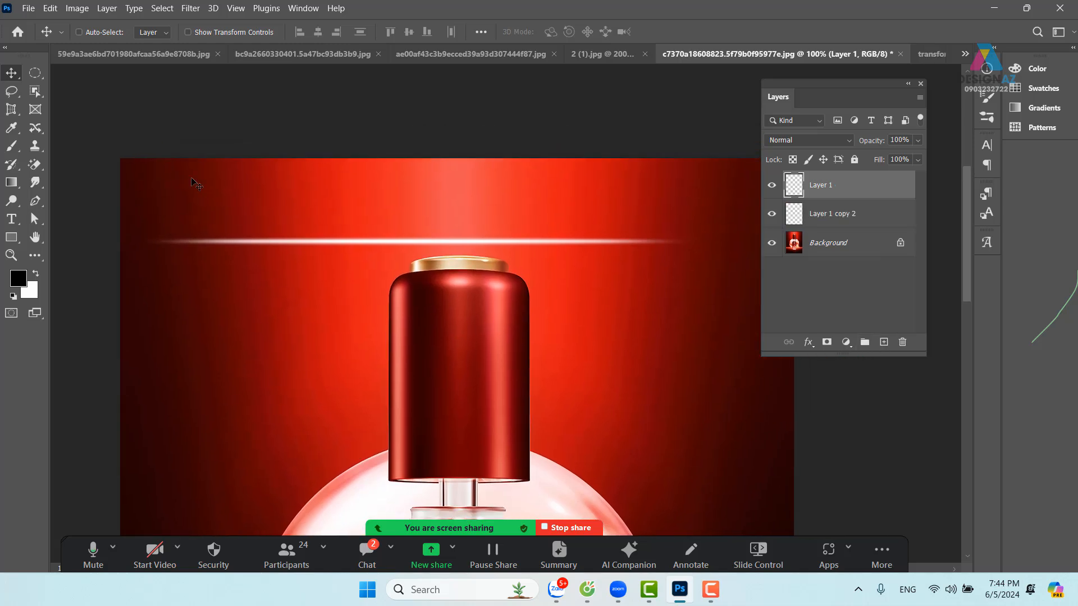
click(34, 73)
click(72, 73)
drag(106, 187, 858, 285)
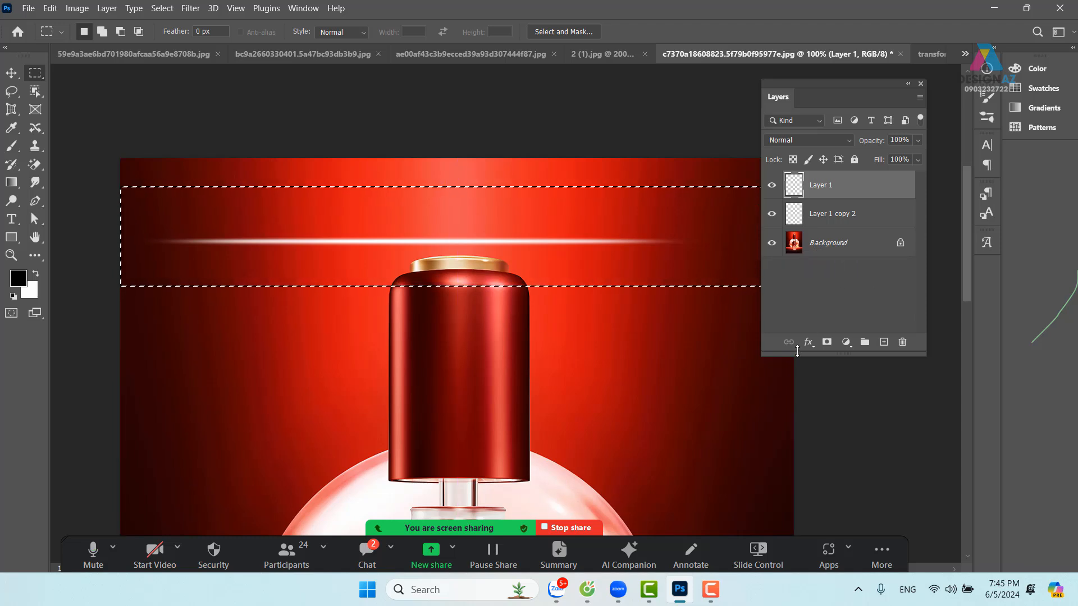
key(alt+BackSpace)
key(ctrl+d)
key(v)
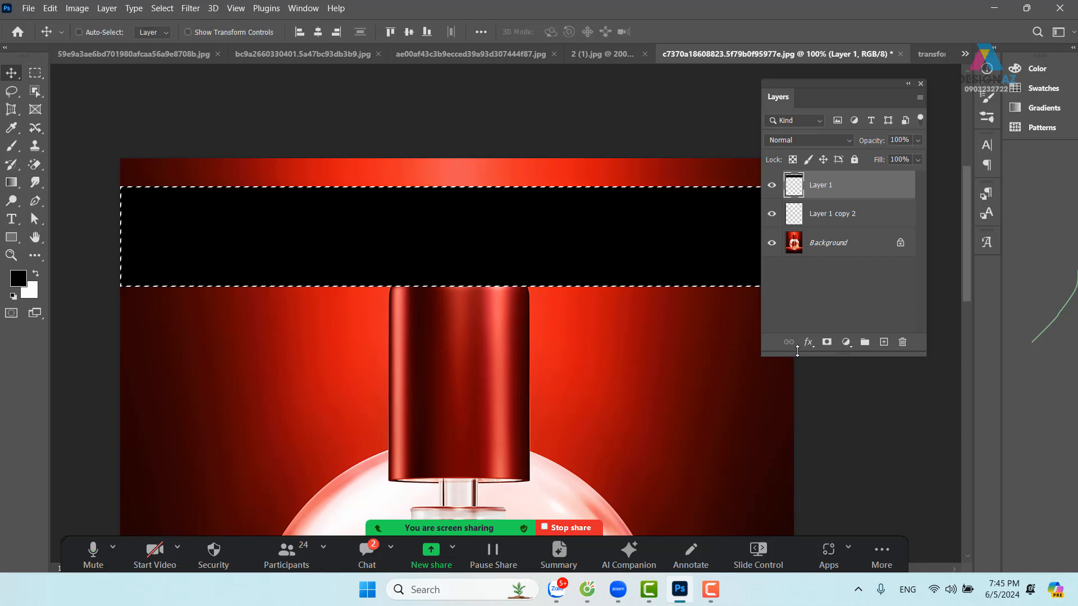
key(ctrl+bracketleft)
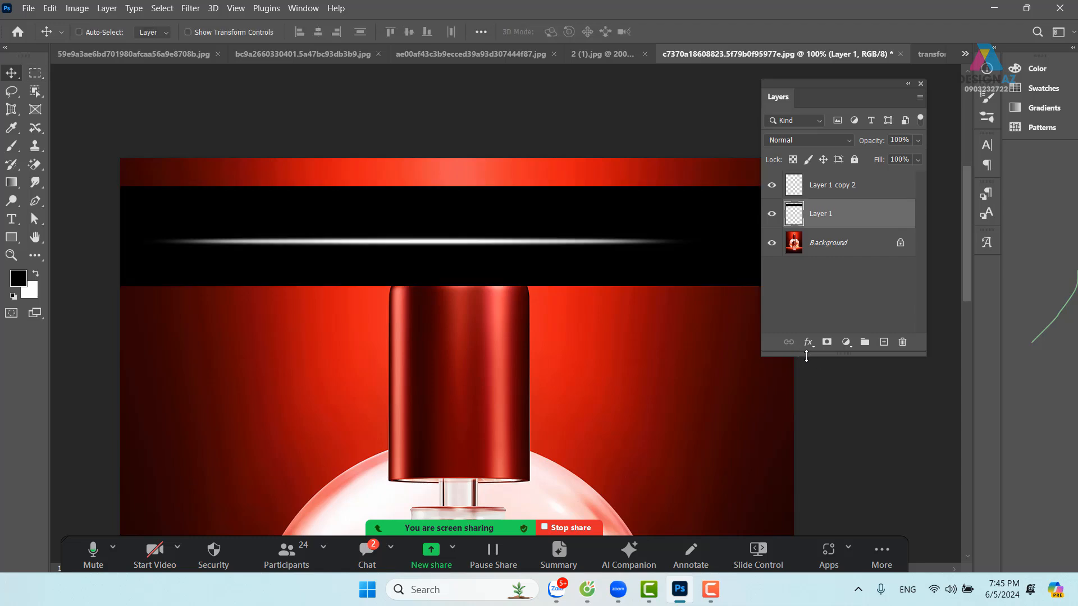
Step: Merge the streak with the black band, set its blend mode to Screen, and move it down to the cap's top edge
click(891, 192)
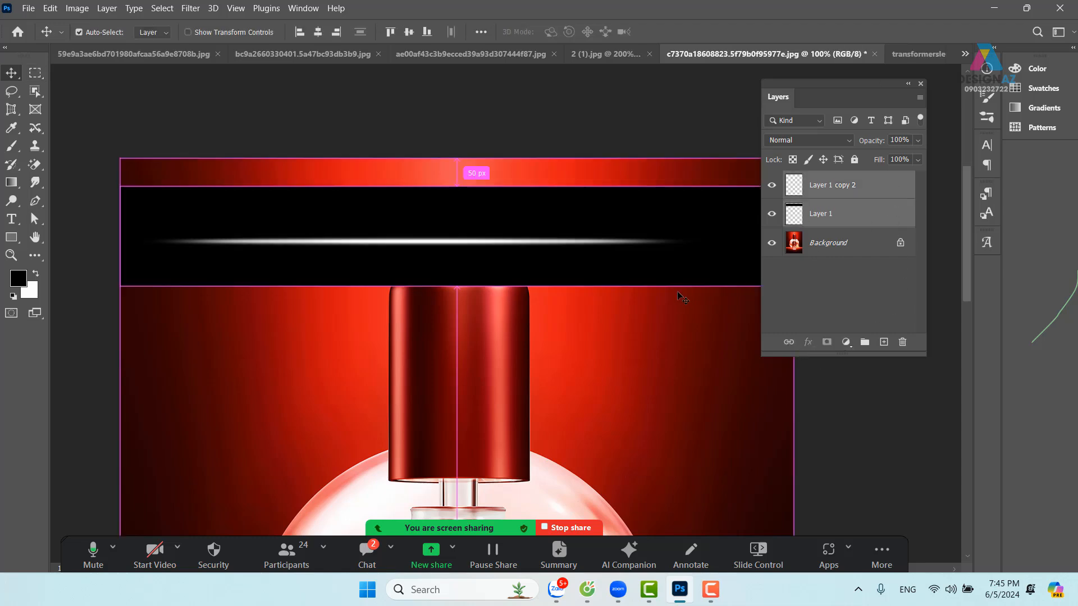
key(ctrl+e)
drag(463, 250, 437, 250)
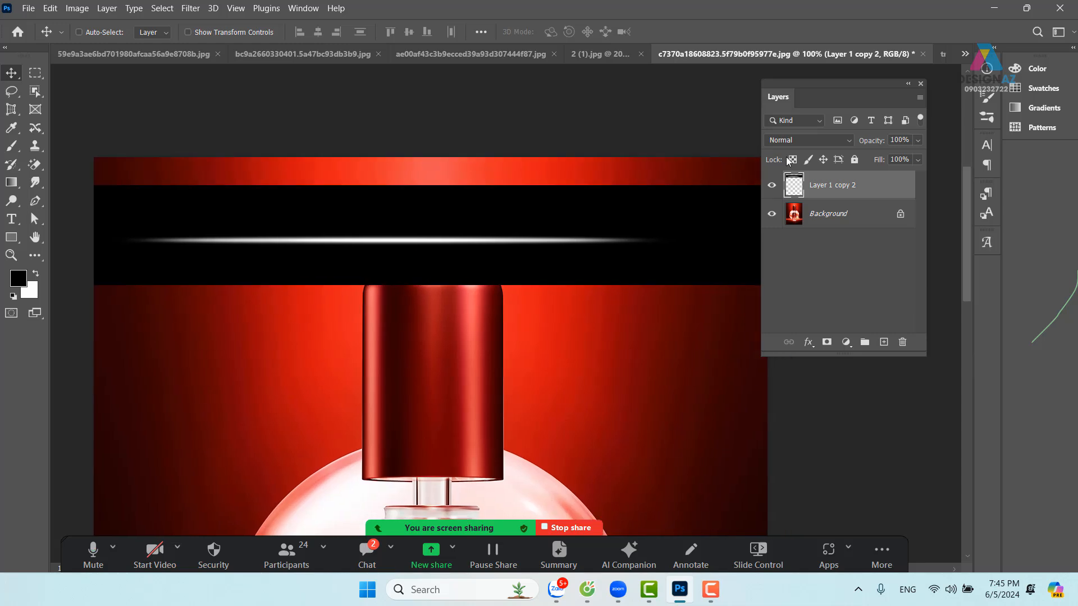
click(804, 143)
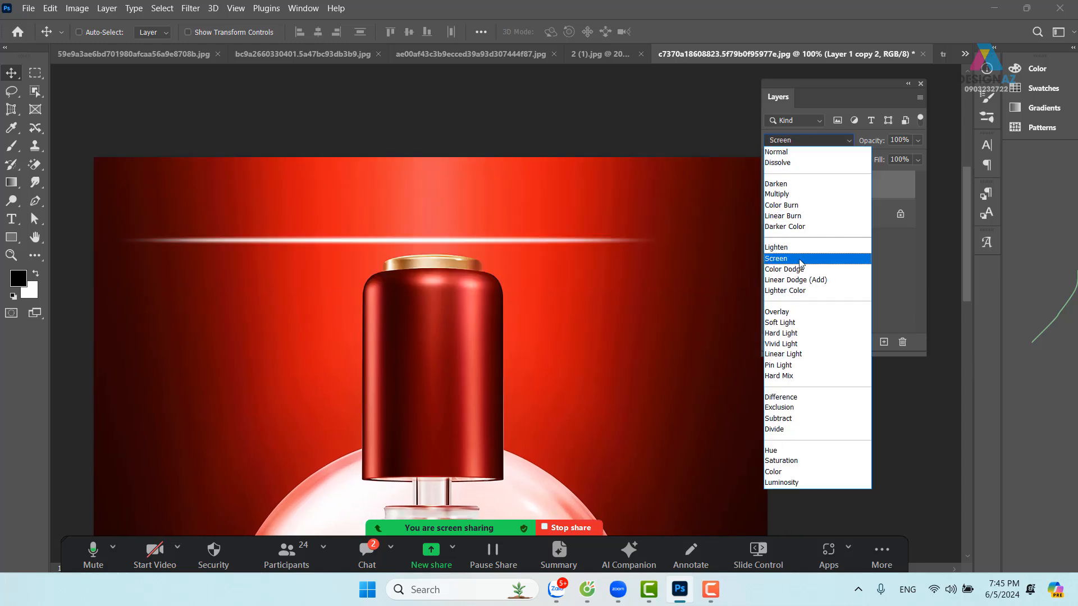
click(809, 262)
drag(450, 252, 449, 281)
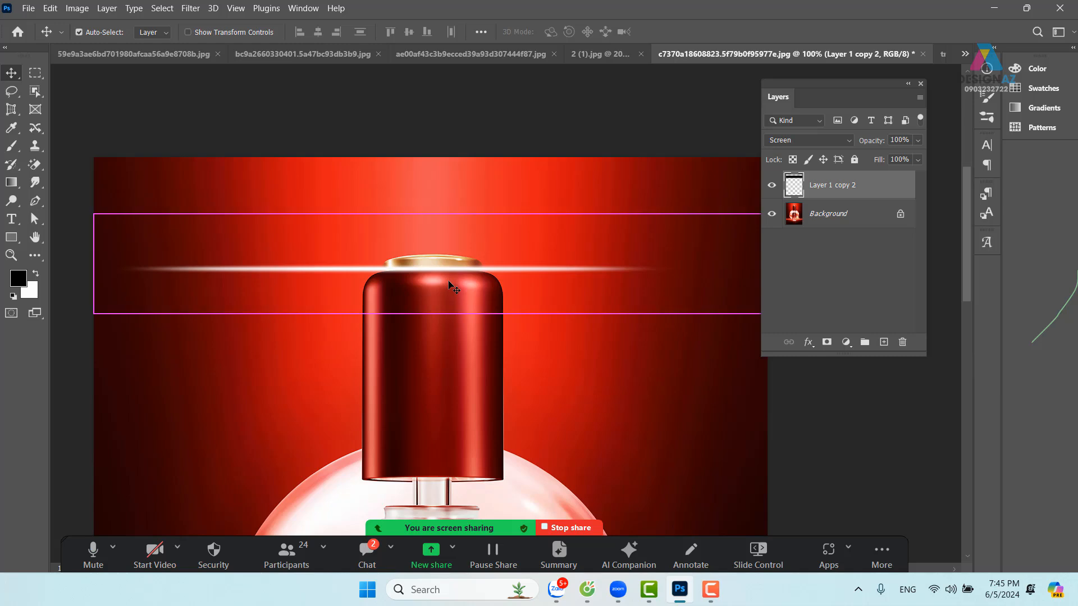
Step: Rotate the streak about -90° to vertical, shorten it to roughly the cap's height, and place it along the cap's left edge
key(ctrl+minus)
key(ctrl+t)
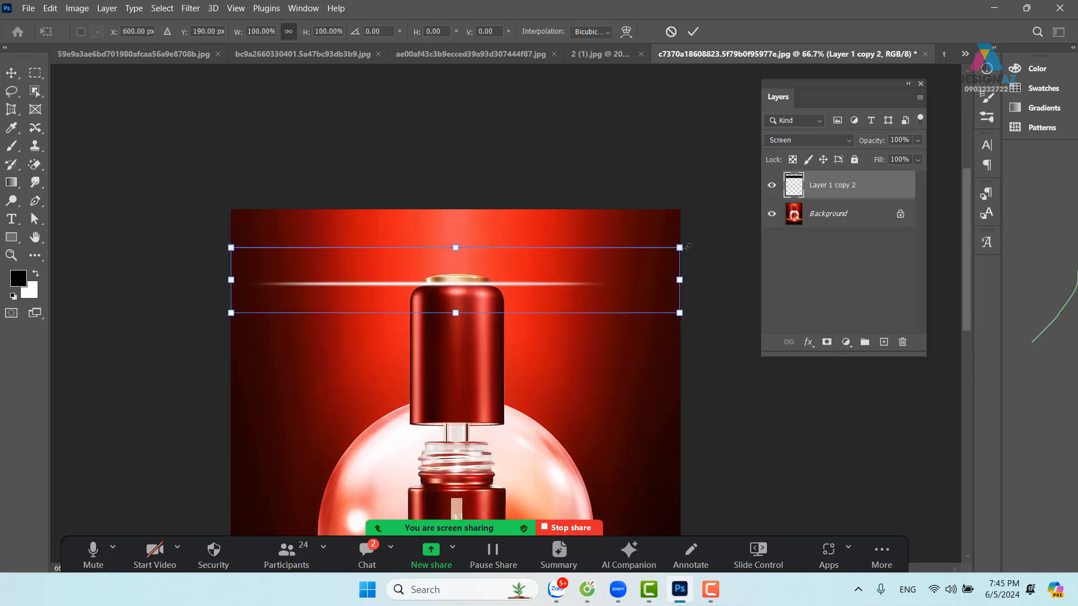
mouse_move(662, 214)
mouse_down()
mouse_move(452, 112)
mouse_move(389, 108)
mouse_up()
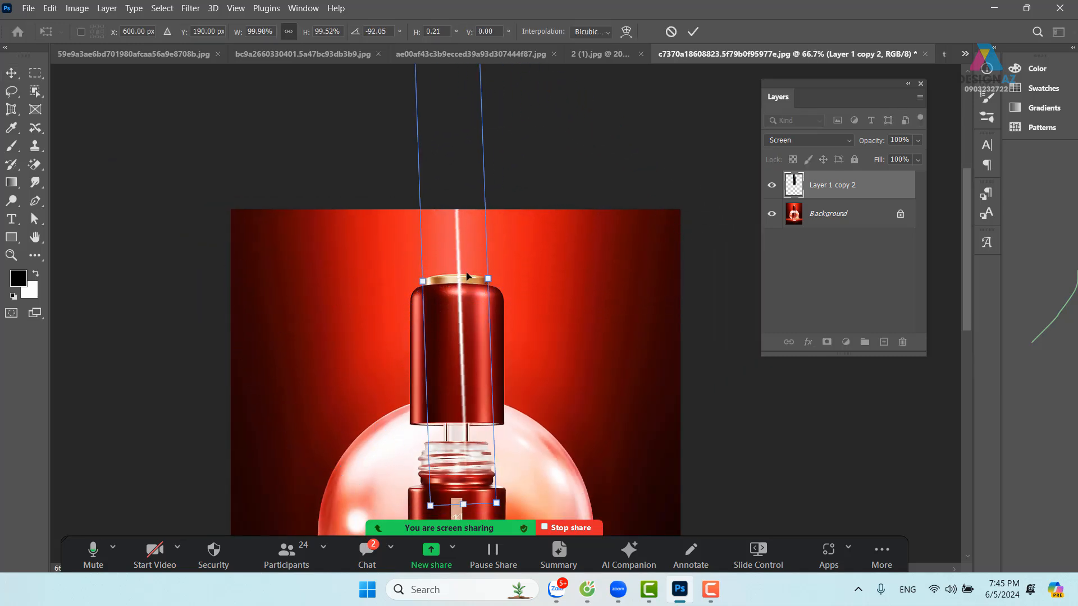
drag(565, 207, 560, 207)
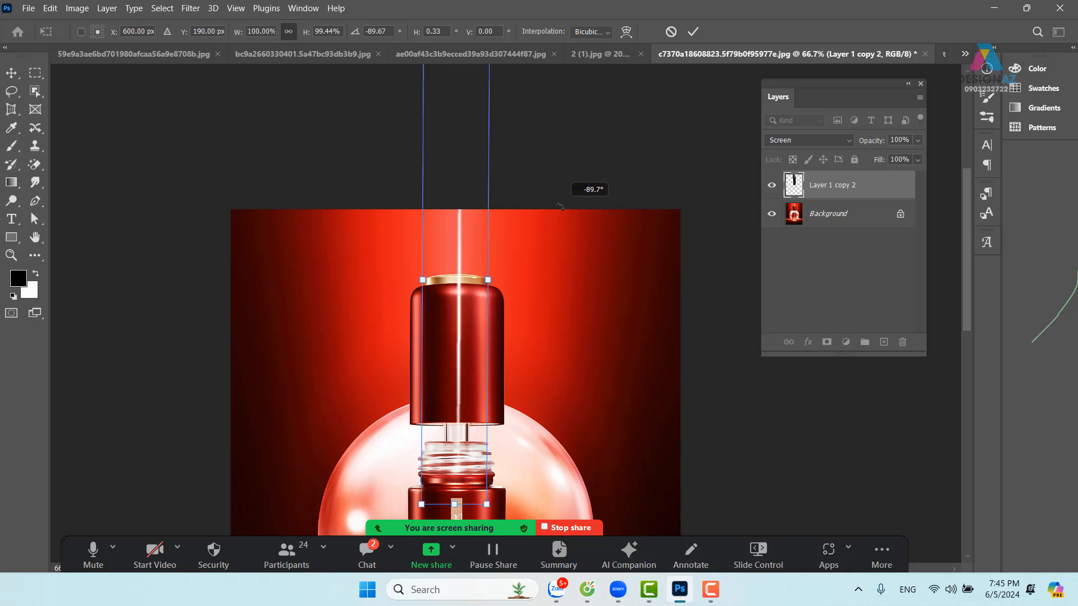
mouse_move(484, 317)
mouse_down()
mouse_move(436, 328)
mouse_move(436, 350)
mouse_up()
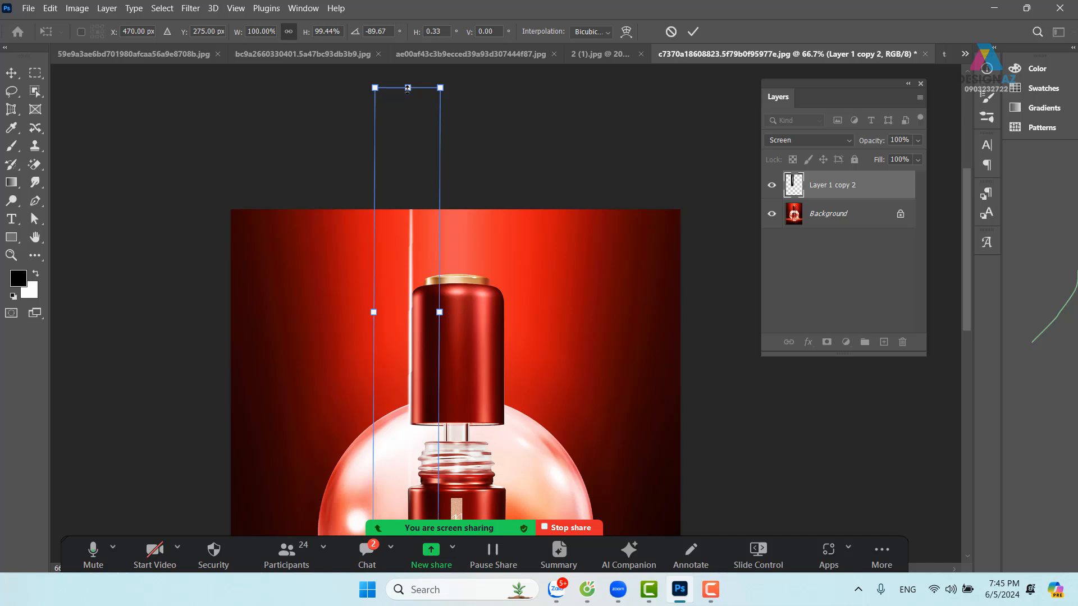
drag(409, 90, 380, 284)
drag(390, 380, 391, 324)
key(Return)
key(ctrl+1)
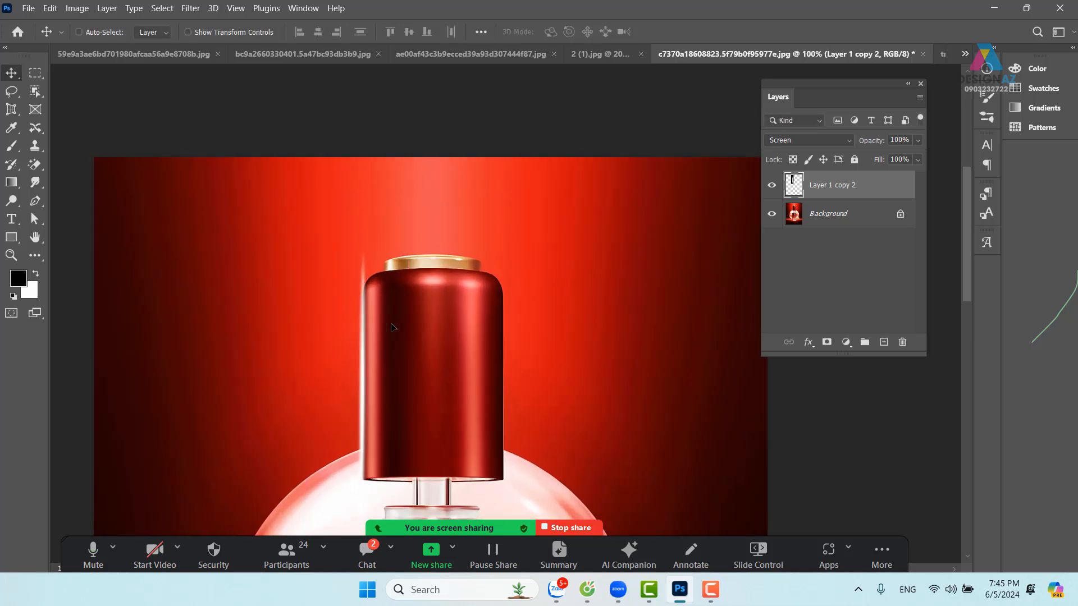
Step: Set the streak layer to Color Dodge, align it with the cap's left edge, and lower its Fill to 79%
click(830, 139)
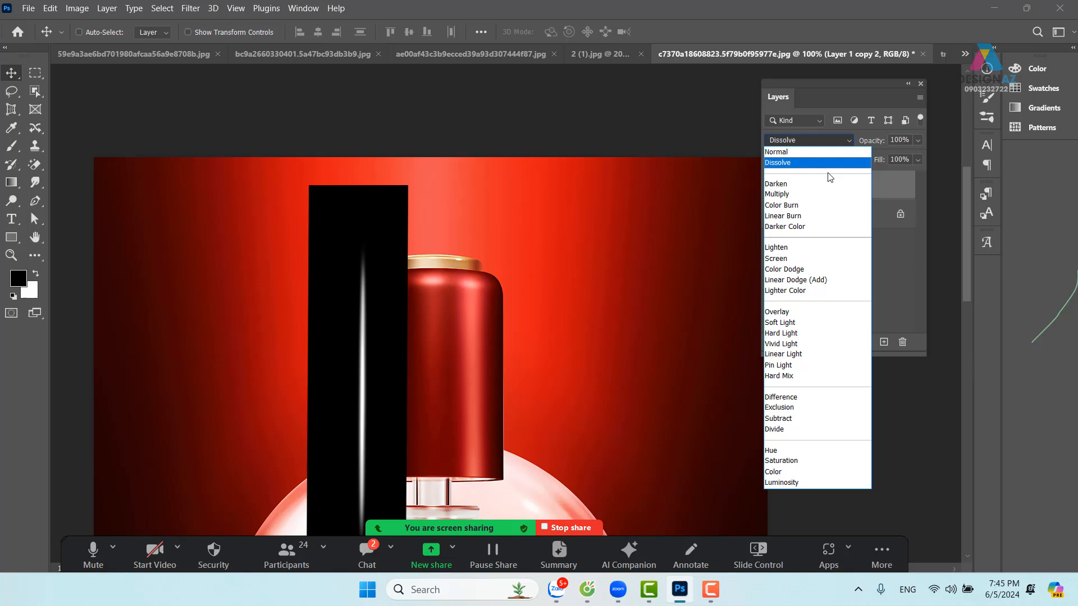
click(819, 270)
mouse_move(348, 406)
mouse_down()
mouse_move(366, 406)
mouse_move(356, 410)
mouse_up()
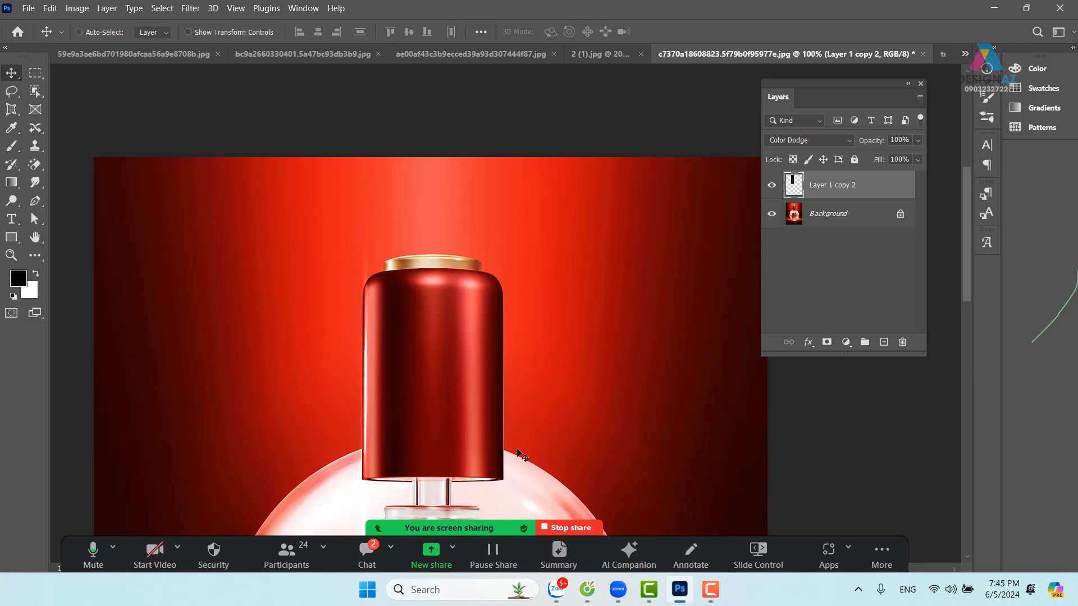
key(Left)
key(Left)
key(Left)
key(Left)
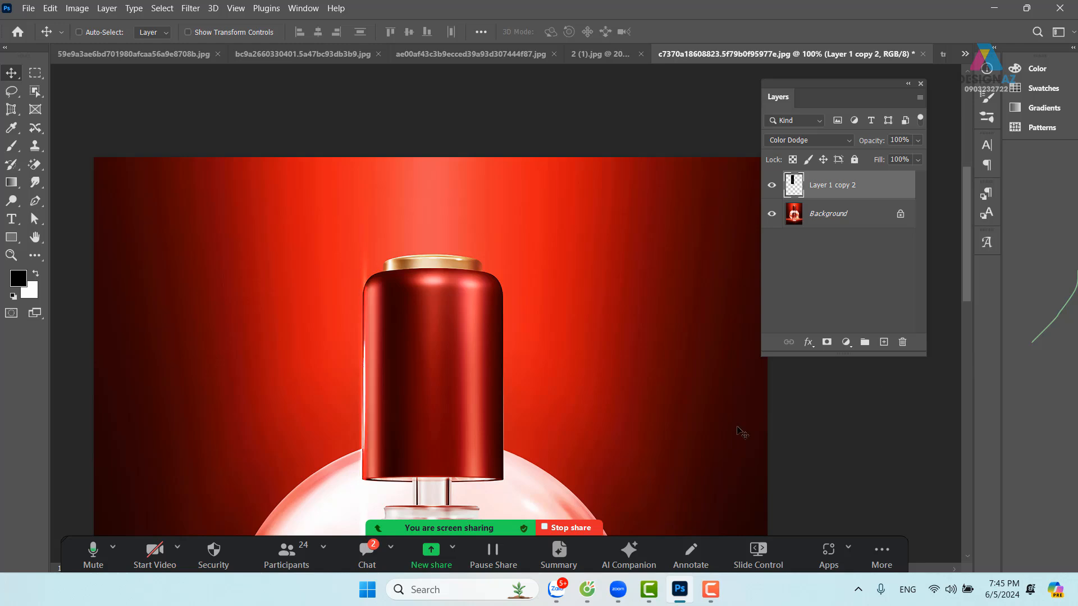
drag(915, 178, 910, 178)
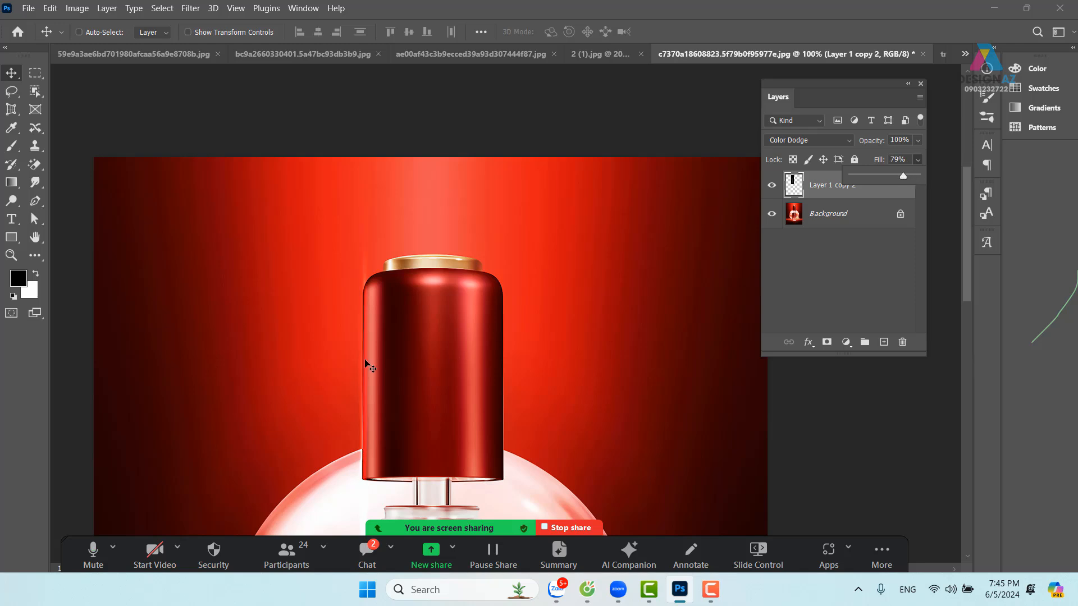
Step: Move the streak onto the highlight on the cap's right side and soften it with an 8.2-pixel Gaussian Blur
mouse_move(377, 352)
mouse_down()
mouse_move(389, 296)
mouse_move(470, 313)
mouse_move(484, 329)
mouse_up()
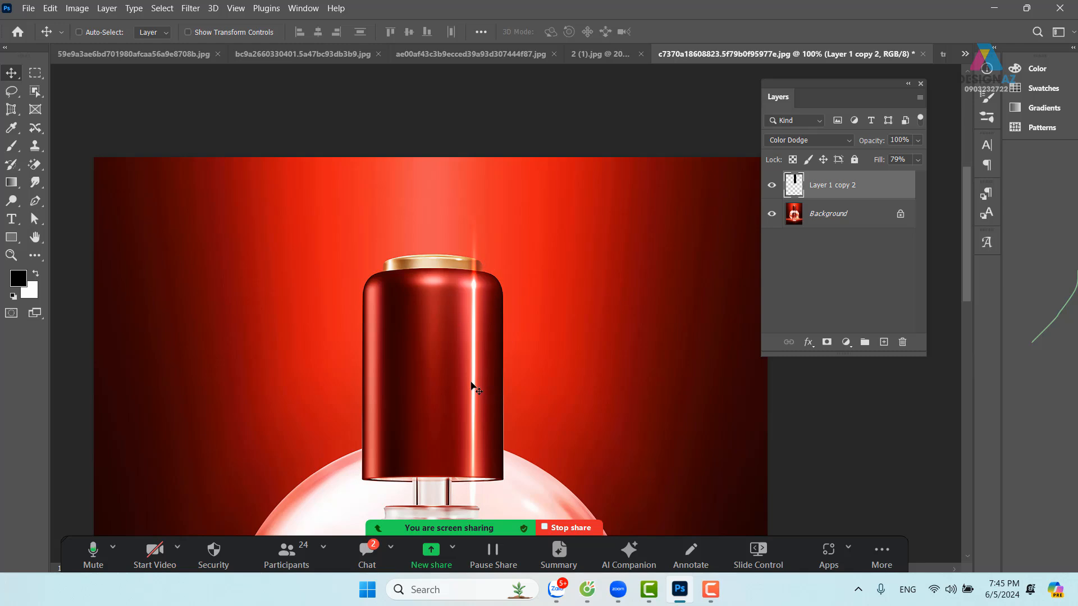
click(191, 9)
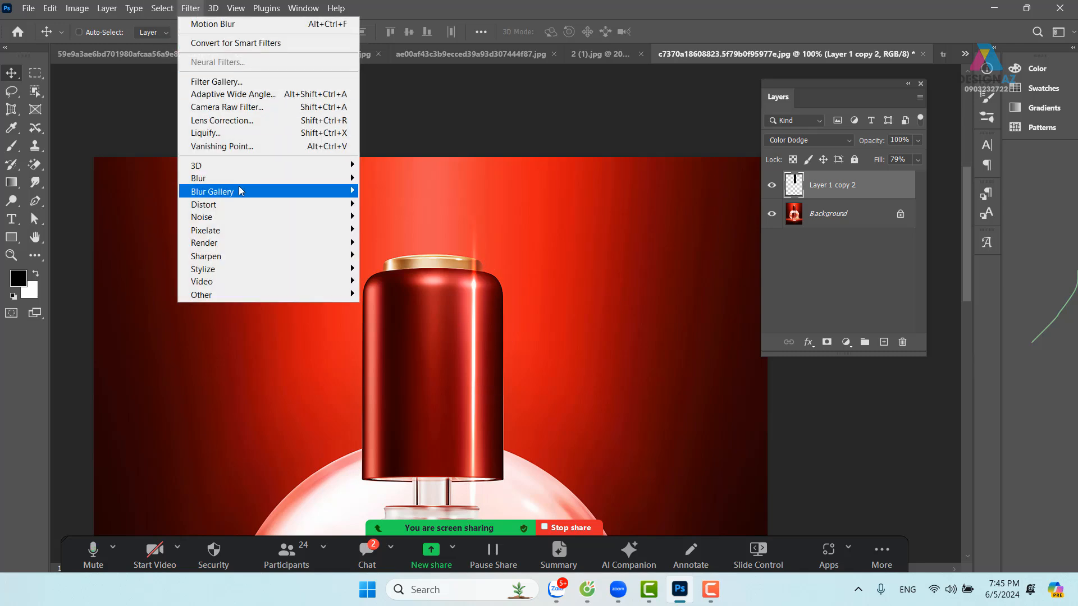
mouse_move(249, 178)
click(400, 229)
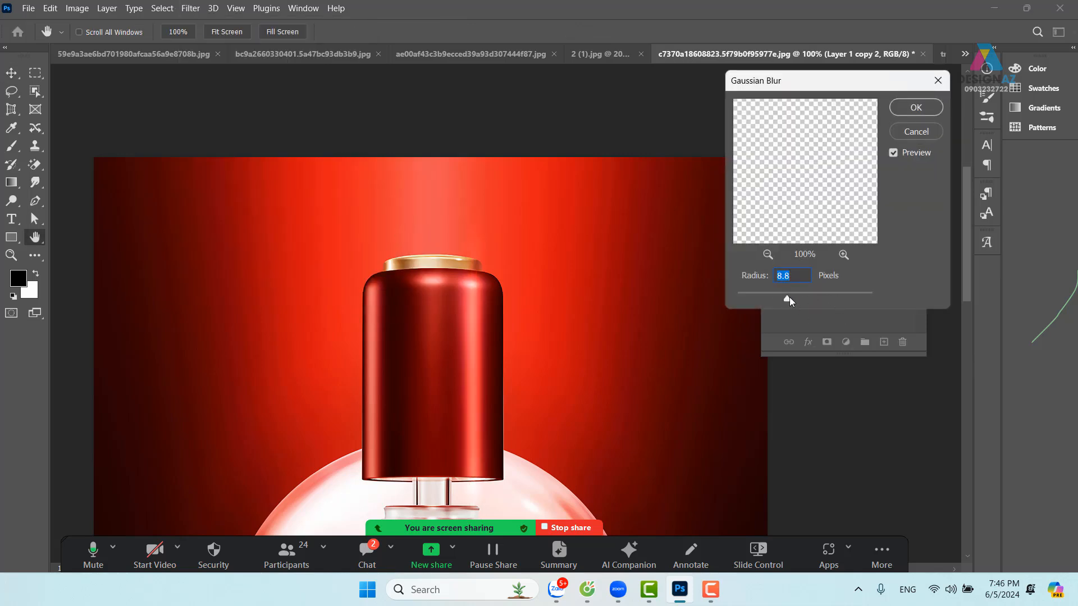
drag(789, 298, 786, 298)
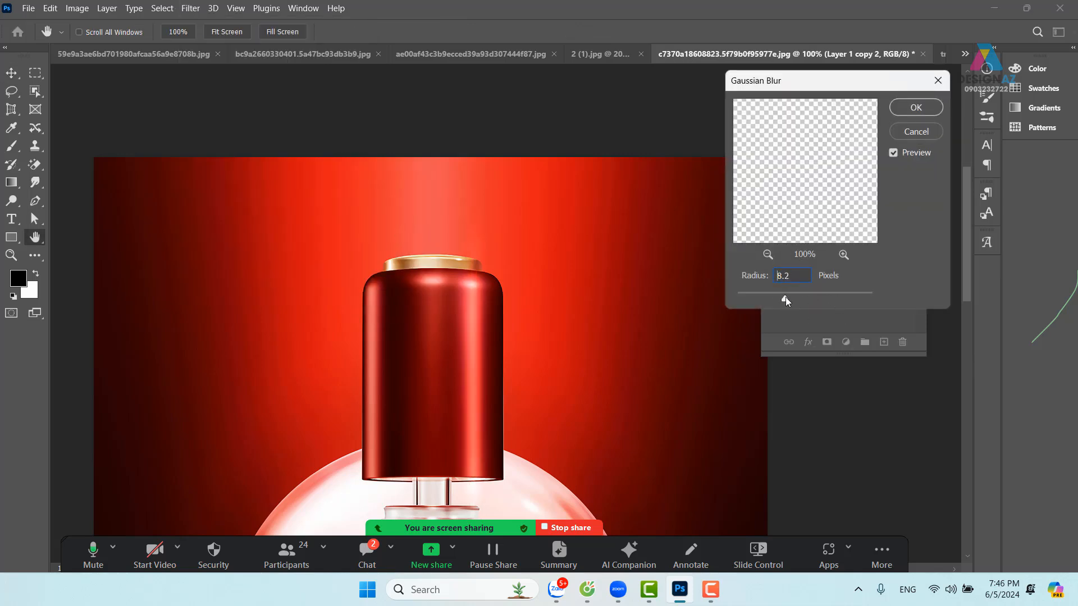
click(916, 108)
Step: Duplicate the blurred streak twice and spread the copies over the cap's middle and left highlights
key(v)
drag(482, 362, 392, 372)
key(ctrl+j)
key(ctrl+j)
scroll(589, 278, down, 5)
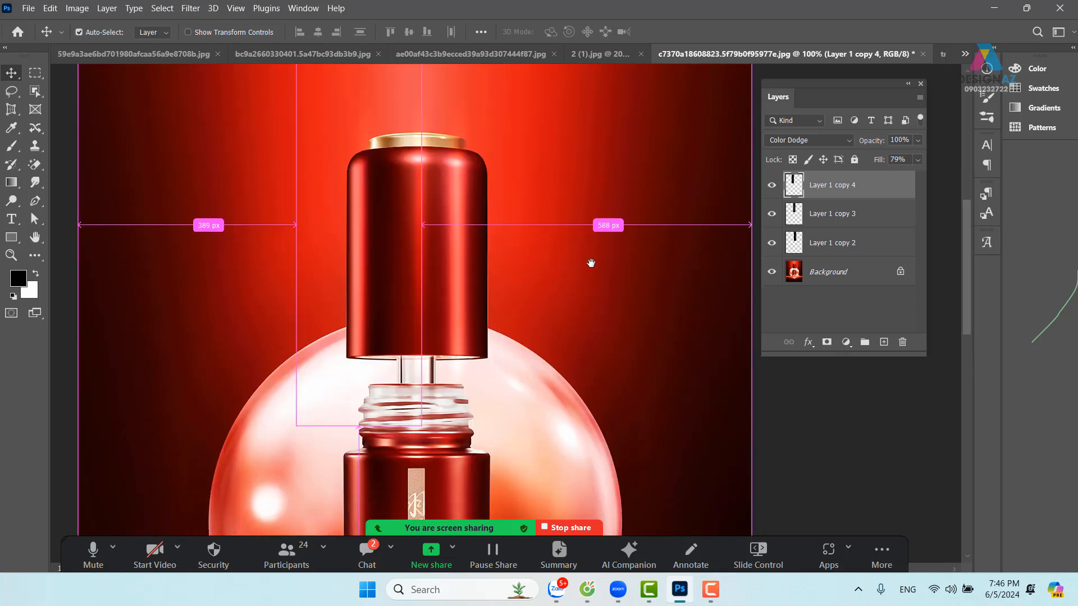
key(ctrl+minus)
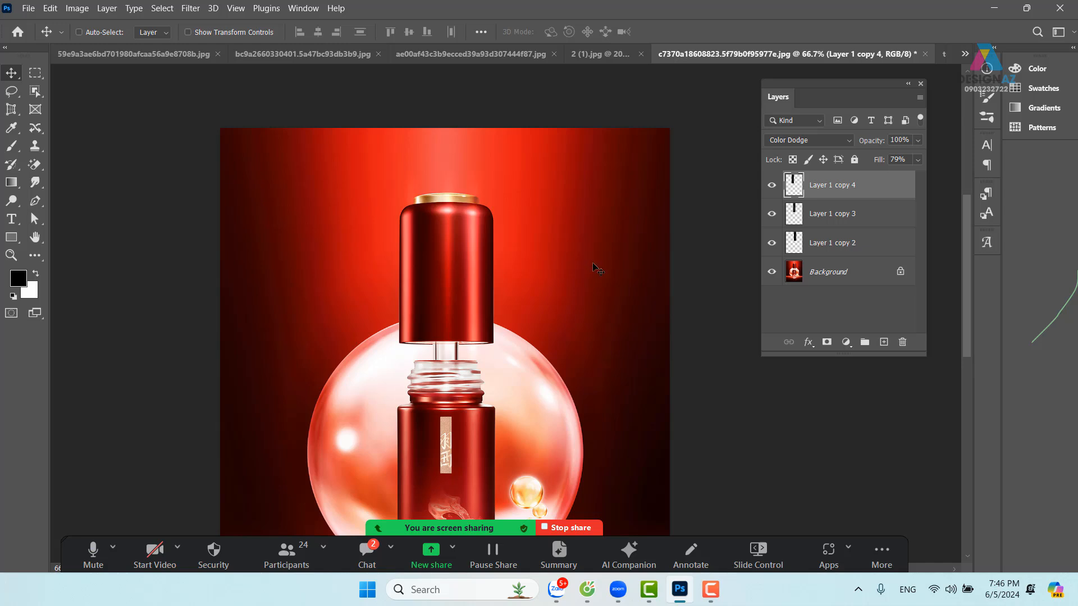
drag(541, 278, 547, 315)
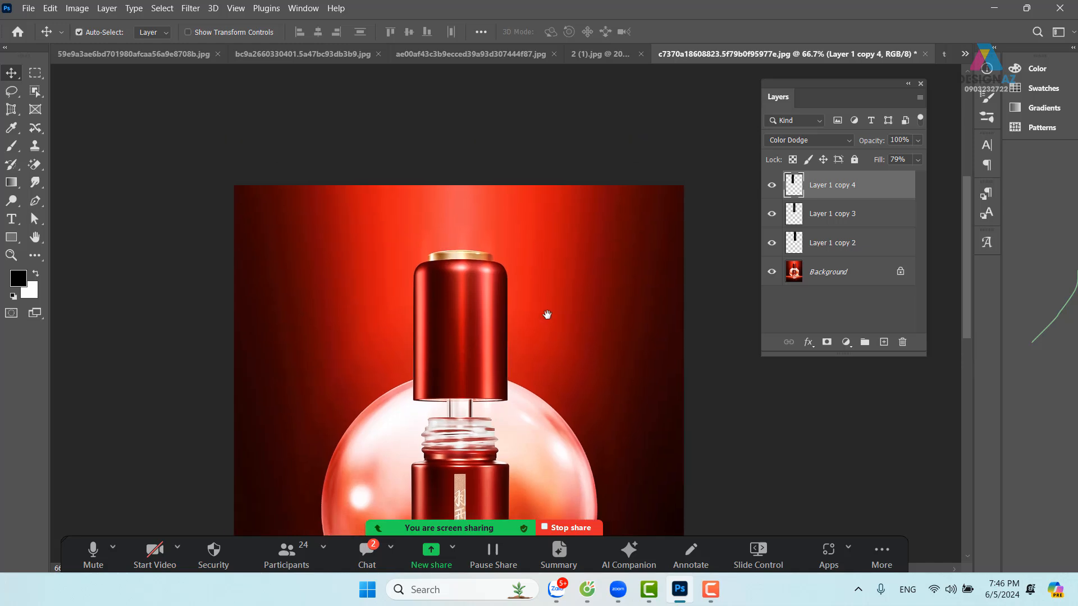
key(ctrl+1)
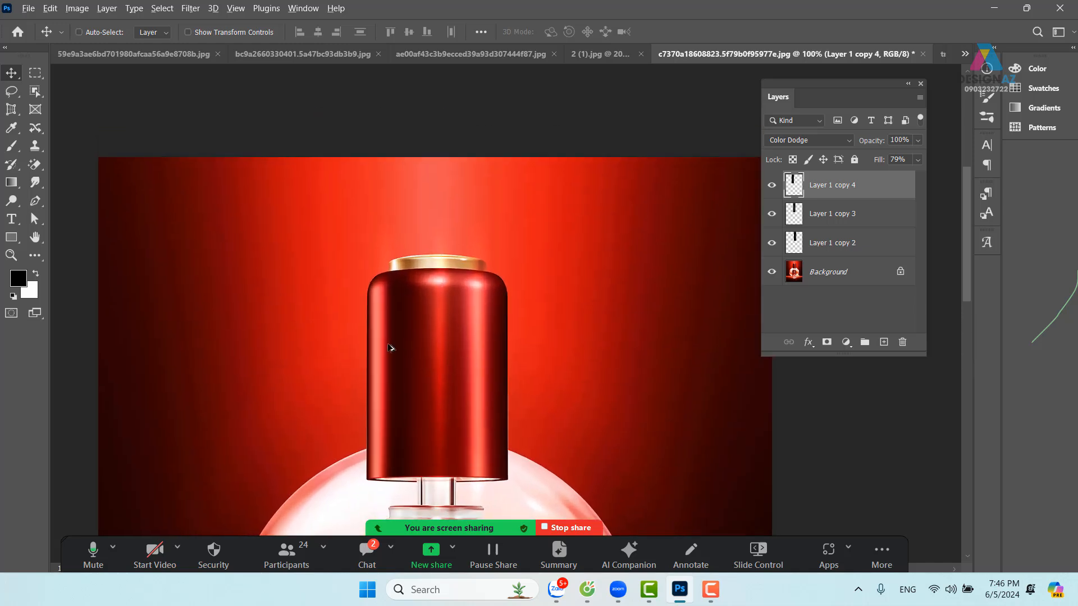
Step: Copy the left streak again, rotate the copy about 89° to horizontal, scale it to about 44%, and place it over the gold top
drag(388, 344, 461, 275)
key(ctrl+t)
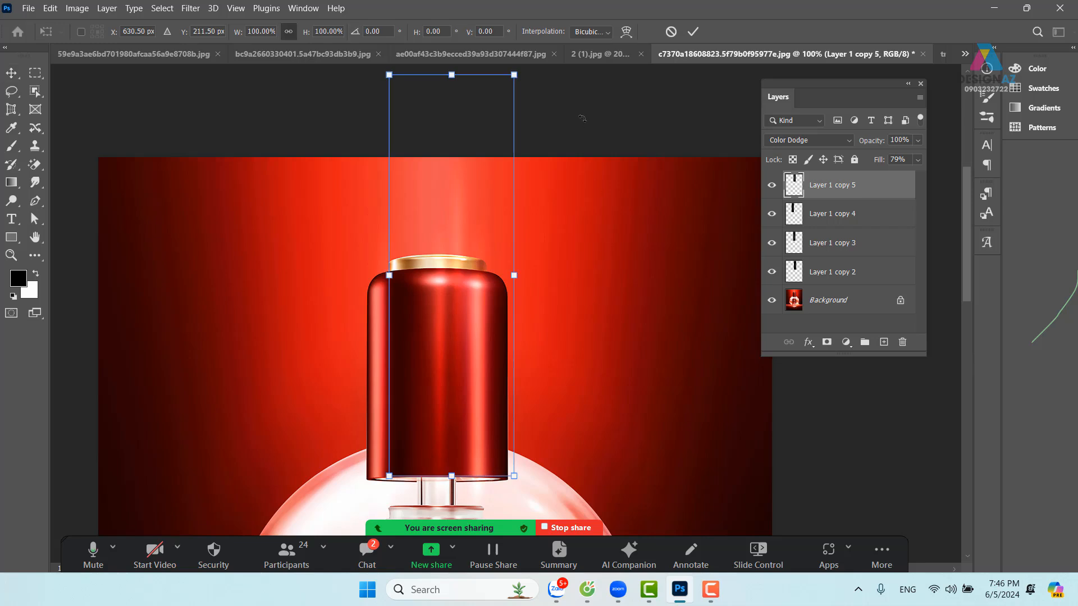
drag(582, 119, 642, 427)
drag(652, 210, 424, 287)
drag(357, 312, 452, 256)
key(ctrl+plus)
key(ctrl+plus)
key(ctrl+plus)
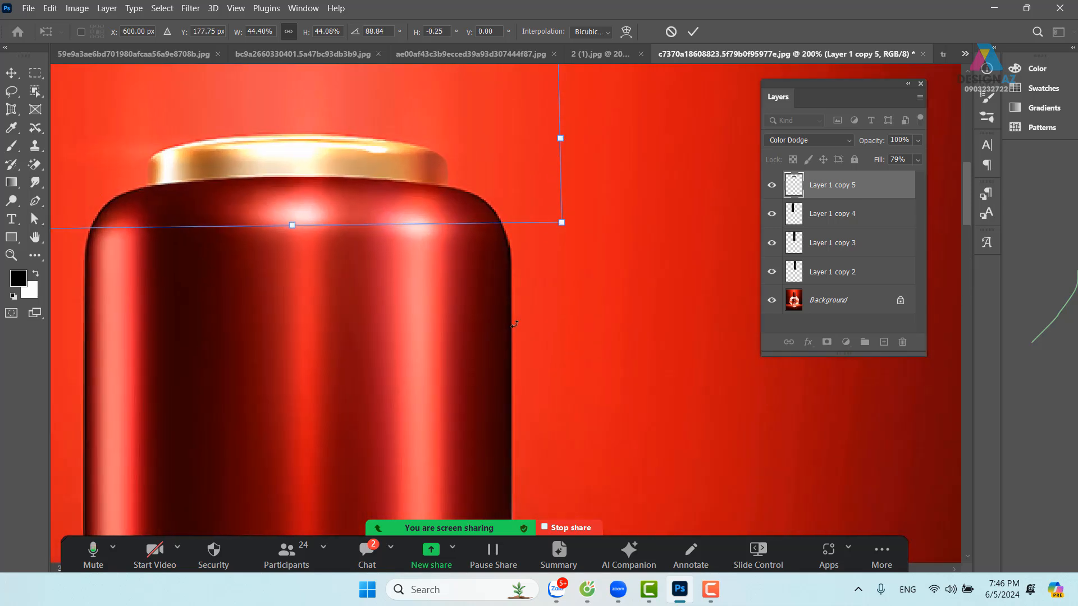
drag(279, 250, 447, 342)
key(ctrl+minus)
key(ctrl+minus)
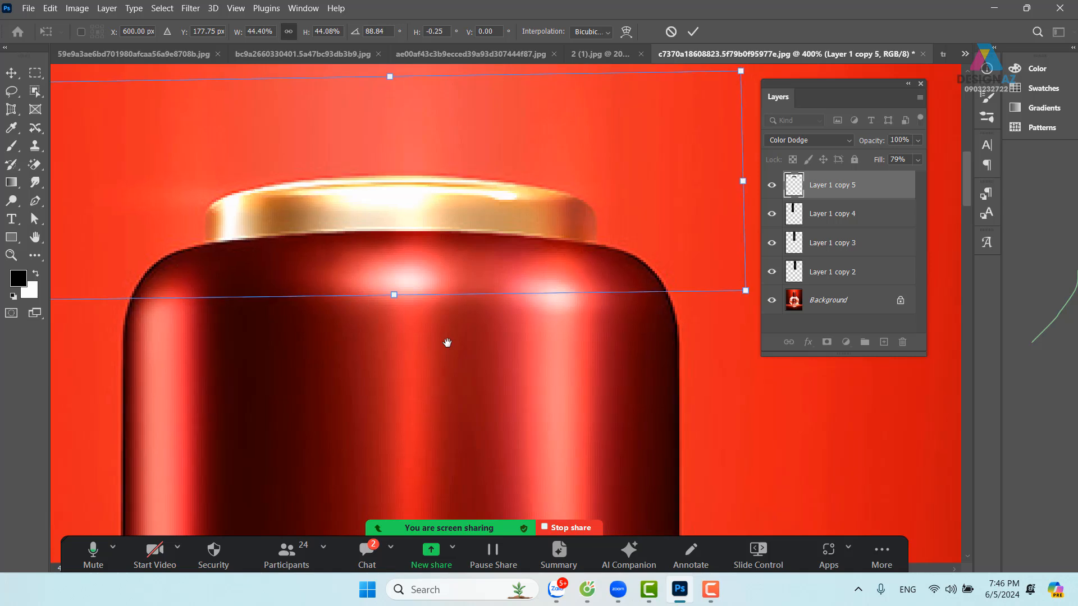
key(Return)
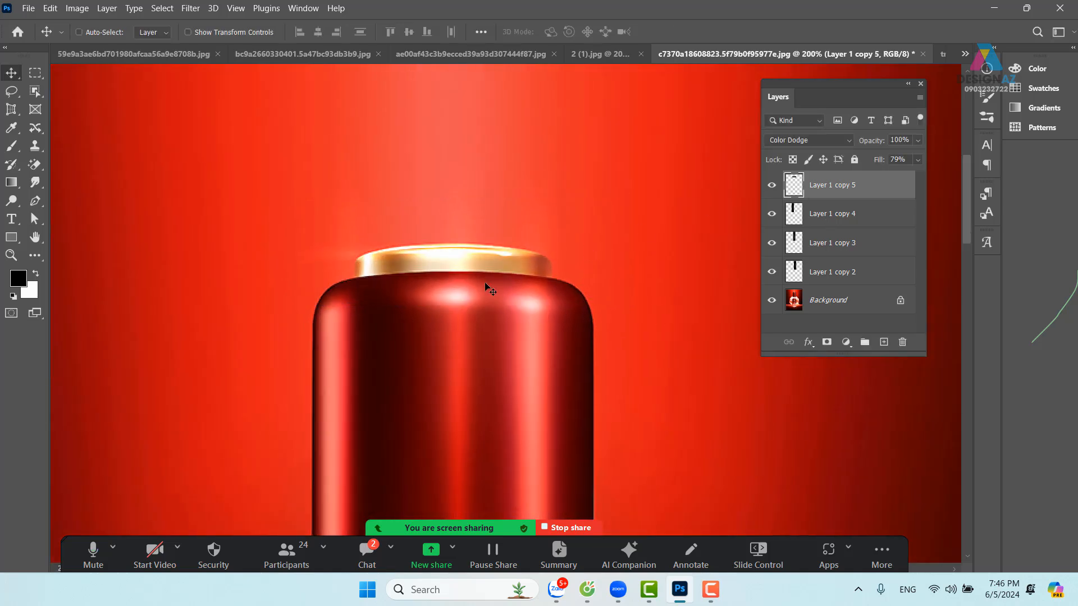
Step: Flatten the horizontal streak to about 20% of its height, centre it just above the gold top, and raise its Fill to 100%
key(ctrl+t)
drag(449, 194, 468, 210)
key(ctrl+z)
click(918, 160)
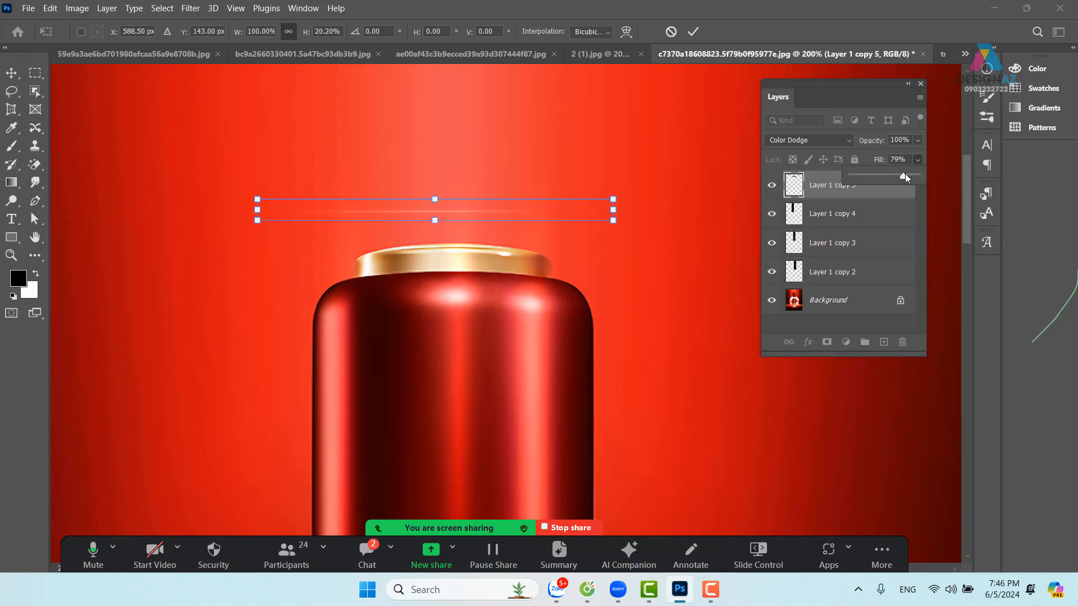
drag(965, 177, 965, 178)
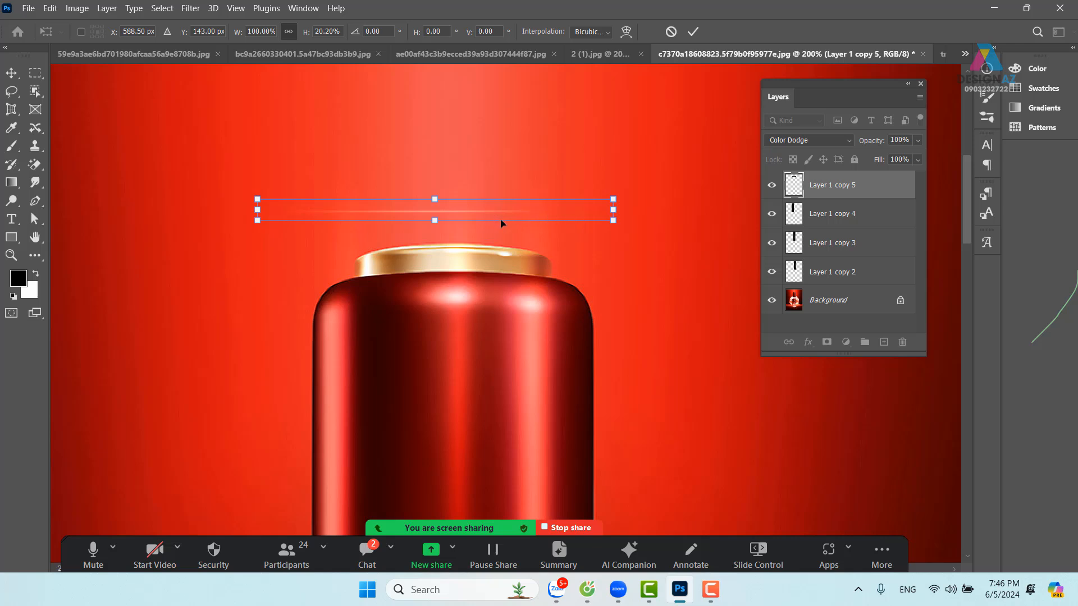
mouse_move(501, 223)
mouse_down()
mouse_move(515, 234)
mouse_move(511, 211)
mouse_move(523, 294)
mouse_move(508, 229)
mouse_up()
click(693, 32)
Step: Warp the horizontal streak into an Arc with a 17.5% bend and fit it over the gold top's upper rim
key(ctrl+t)
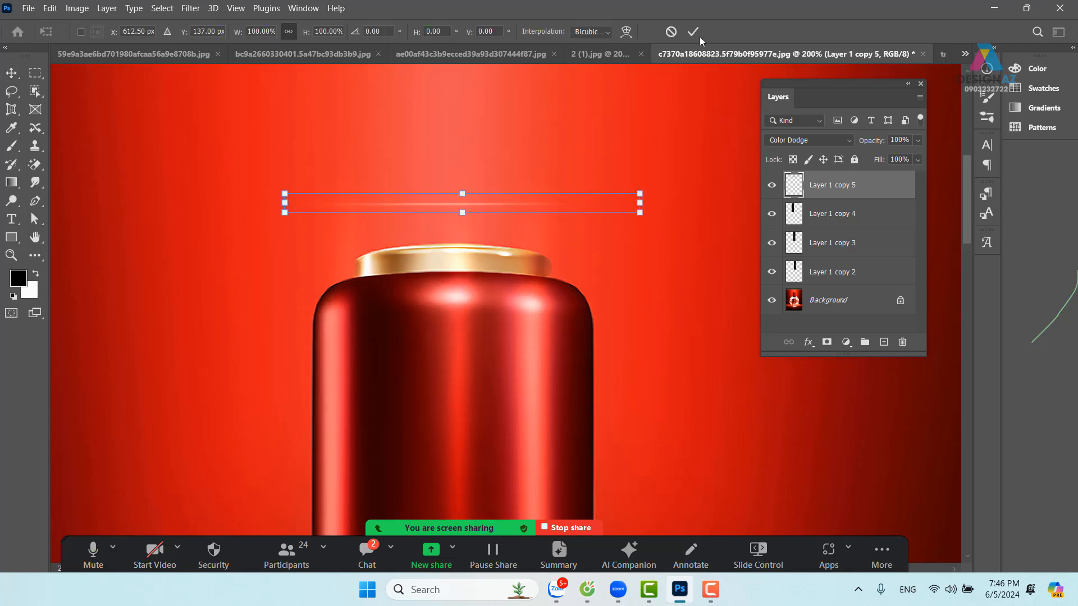
click(626, 31)
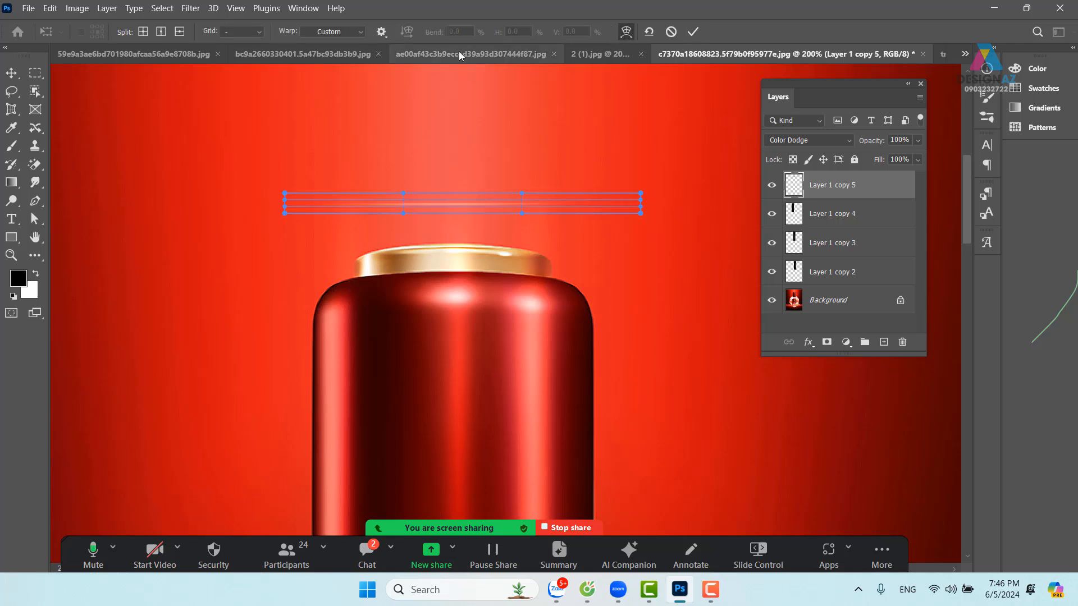
click(337, 32)
click(328, 70)
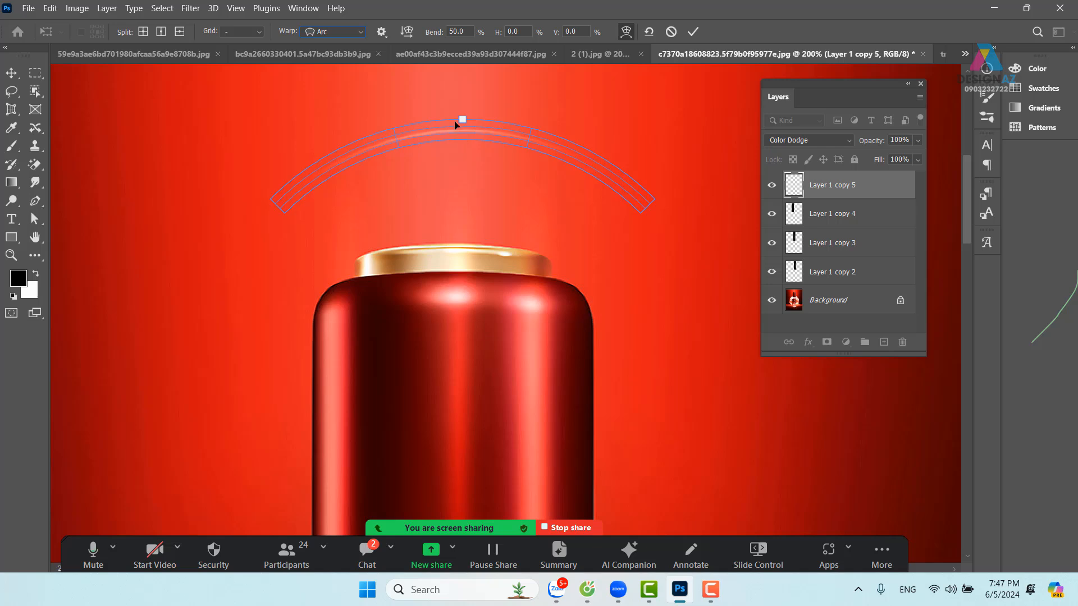
drag(463, 120, 462, 176)
drag(534, 211, 534, 257)
drag(464, 238, 506, 252)
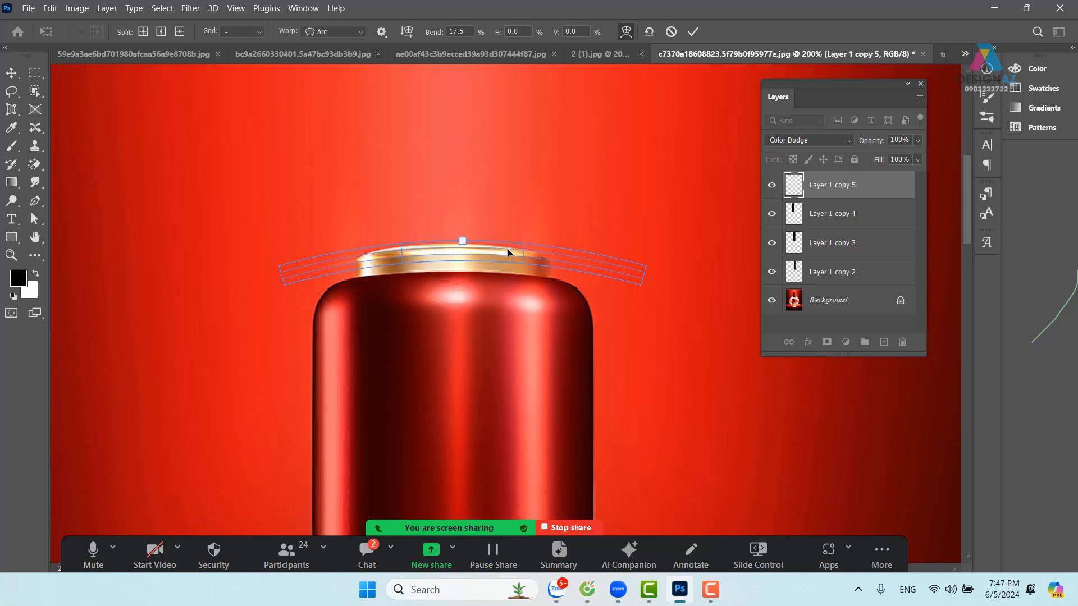
click(694, 33)
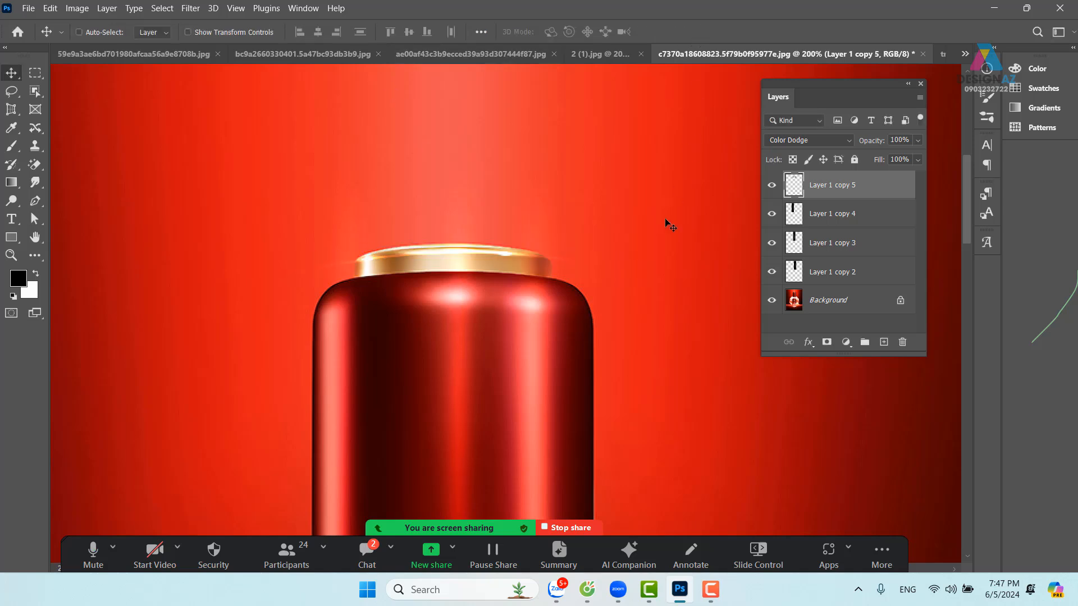
key(ctrl+minus)
key(ctrl+minus)
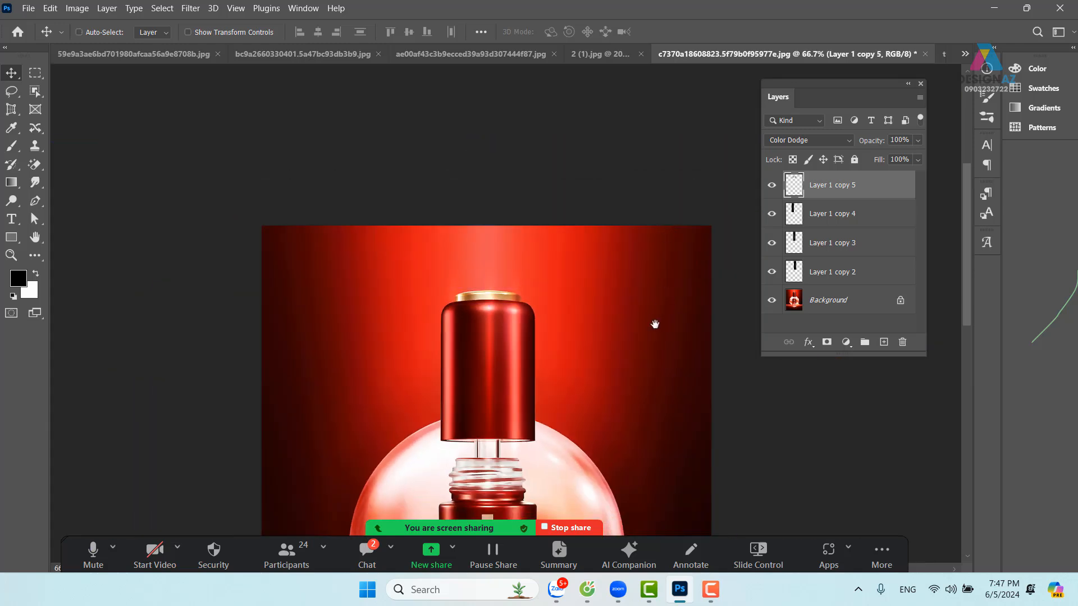
drag(654, 324, 615, 301)
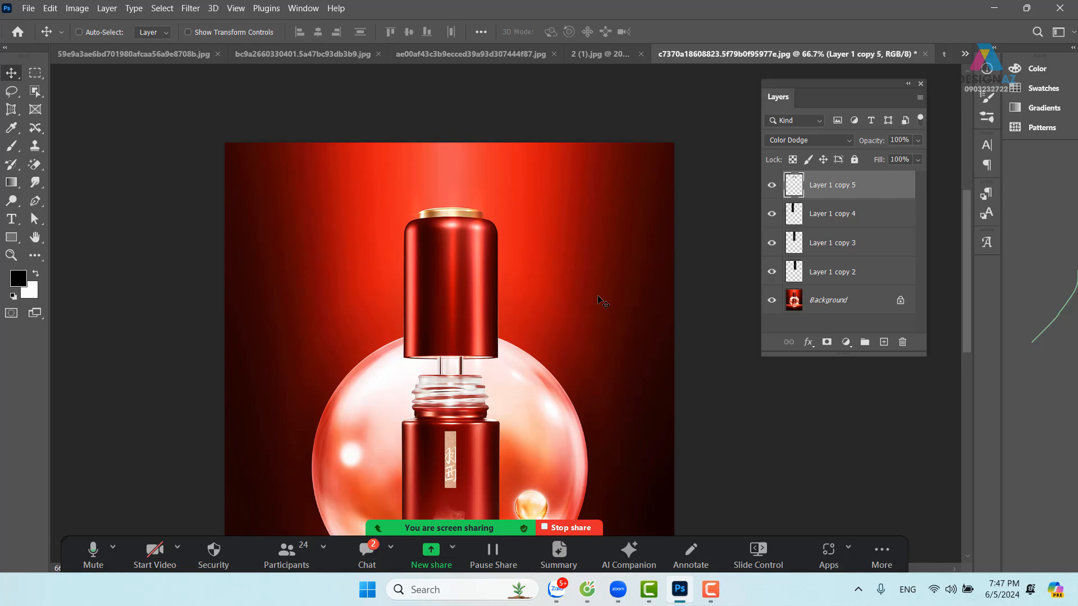
scroll(606, 309, down, 3)
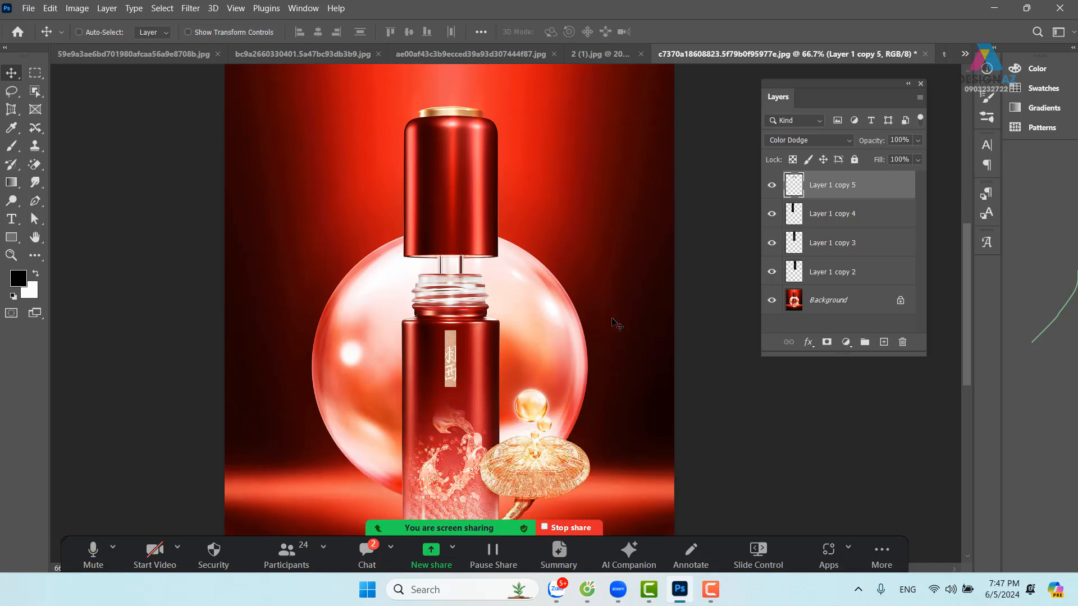
Step: Browse the product images in the my pham a folder under Downloads for a suitable bottle photo to open
key(ctrl+o)
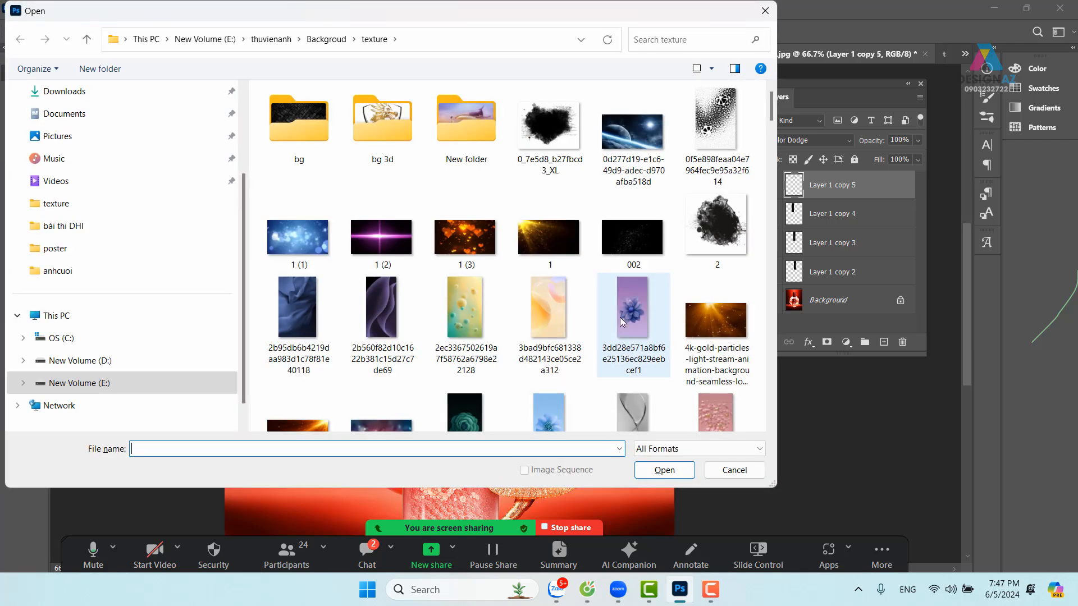
click(56, 91)
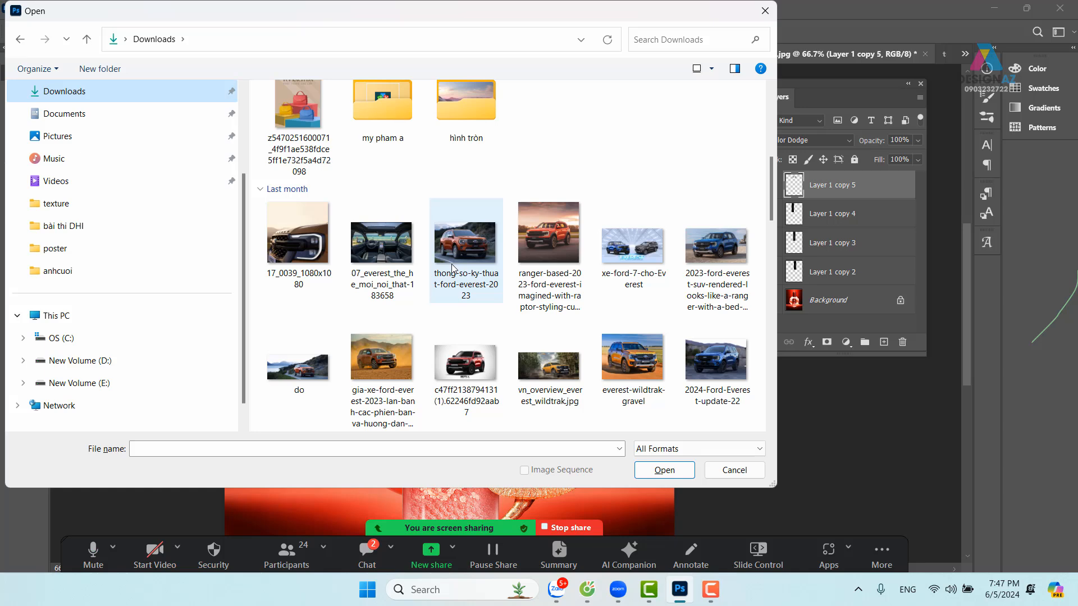
double_click(400, 113)
scroll(643, 337, down, 5)
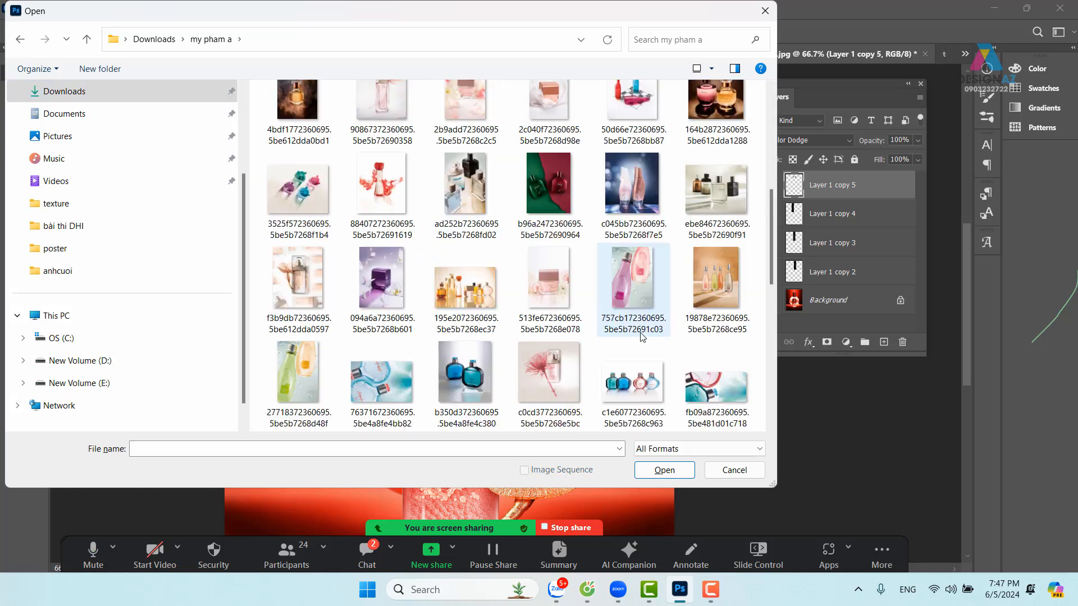
scroll(643, 337, down, 5)
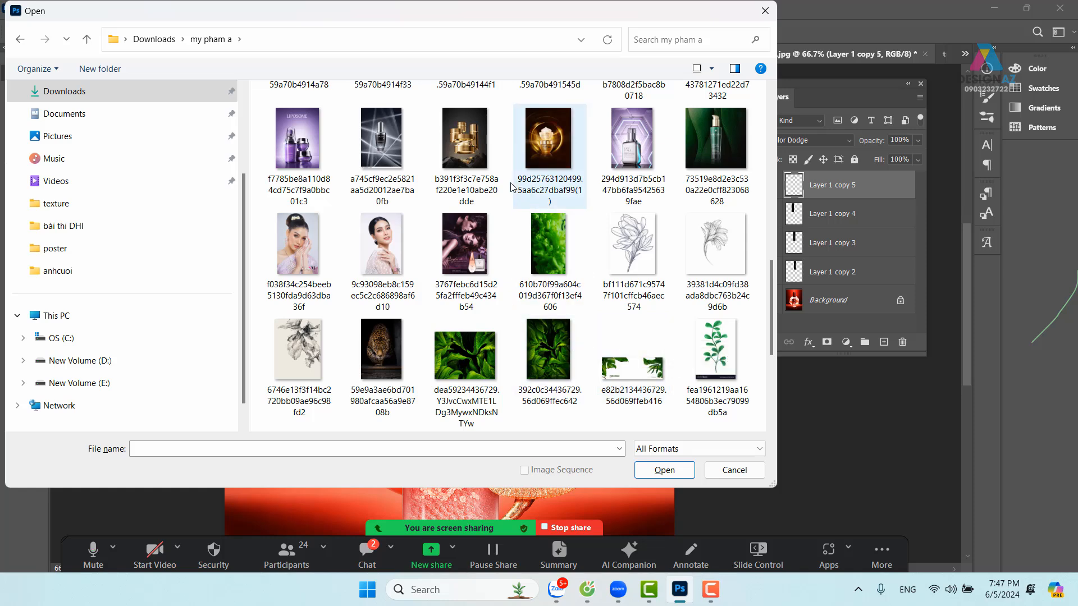
scroll(471, 325, down, 3)
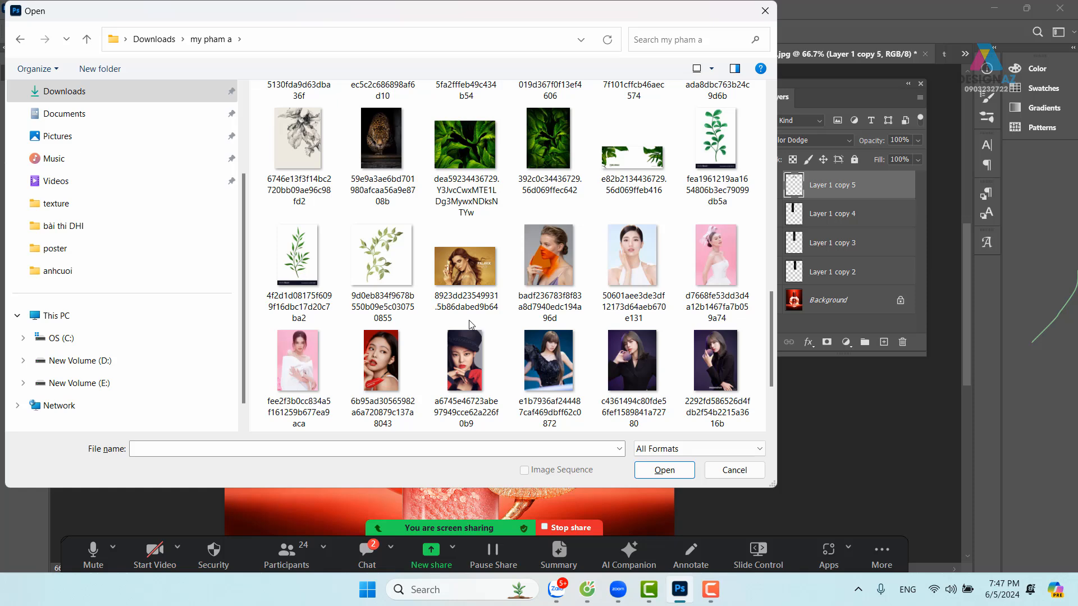
scroll(470, 324, up, 3)
scroll(470, 325, up, 3)
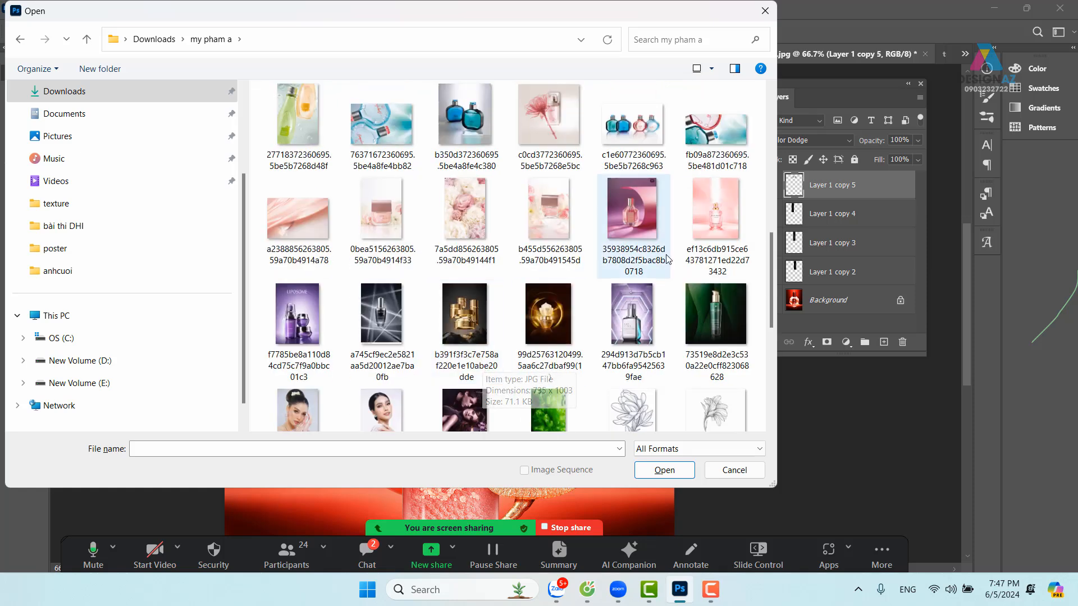
scroll(487, 251, down, 10)
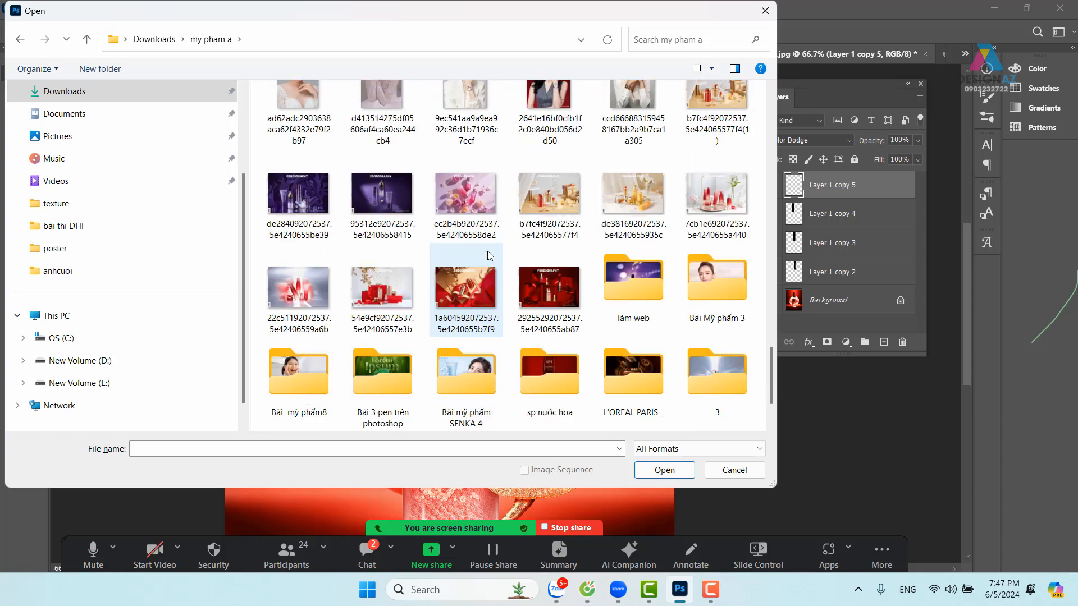
scroll(489, 256, down, 2)
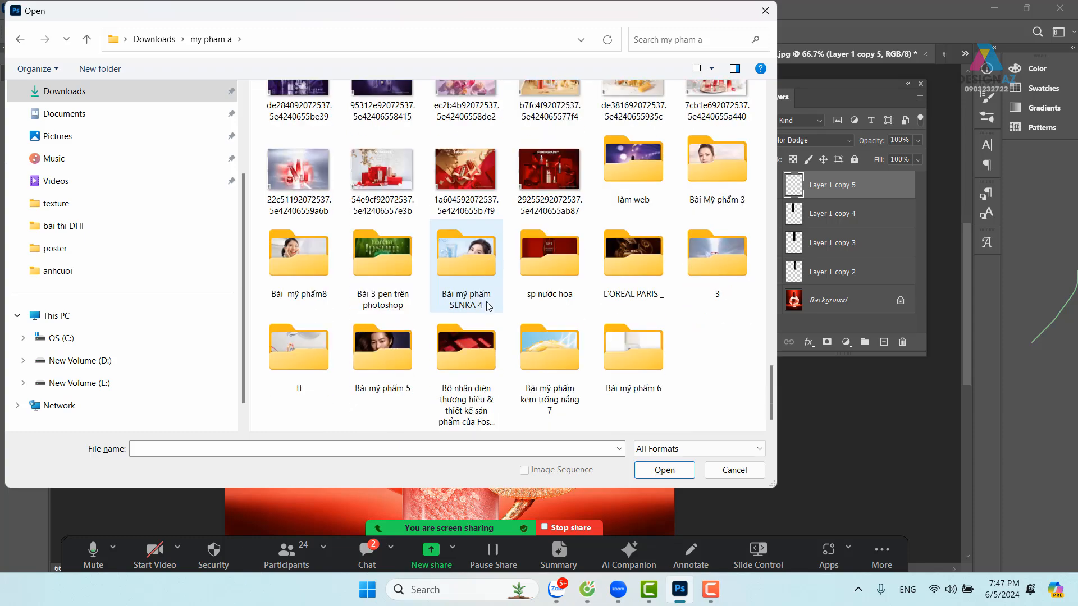
scroll(478, 312, up, 8)
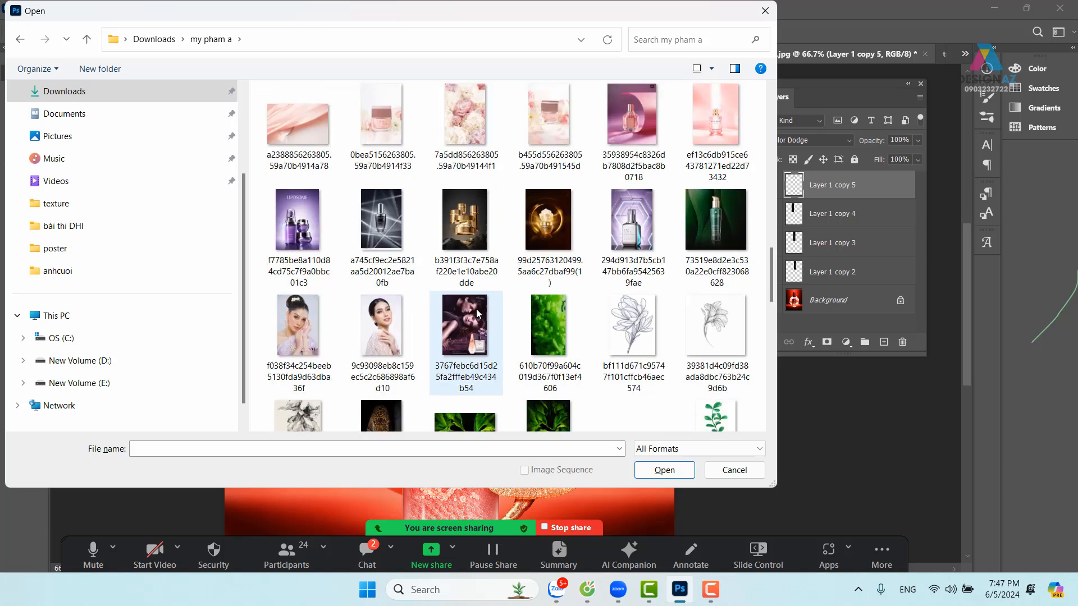
click(709, 226)
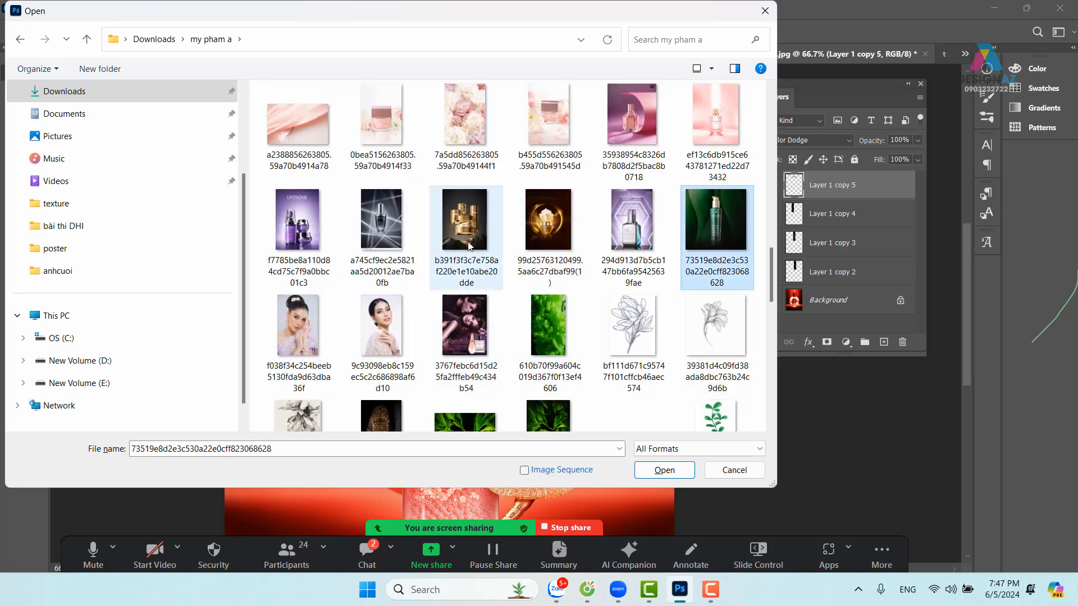
scroll(470, 245, down, 3)
scroll(471, 246, down, 10)
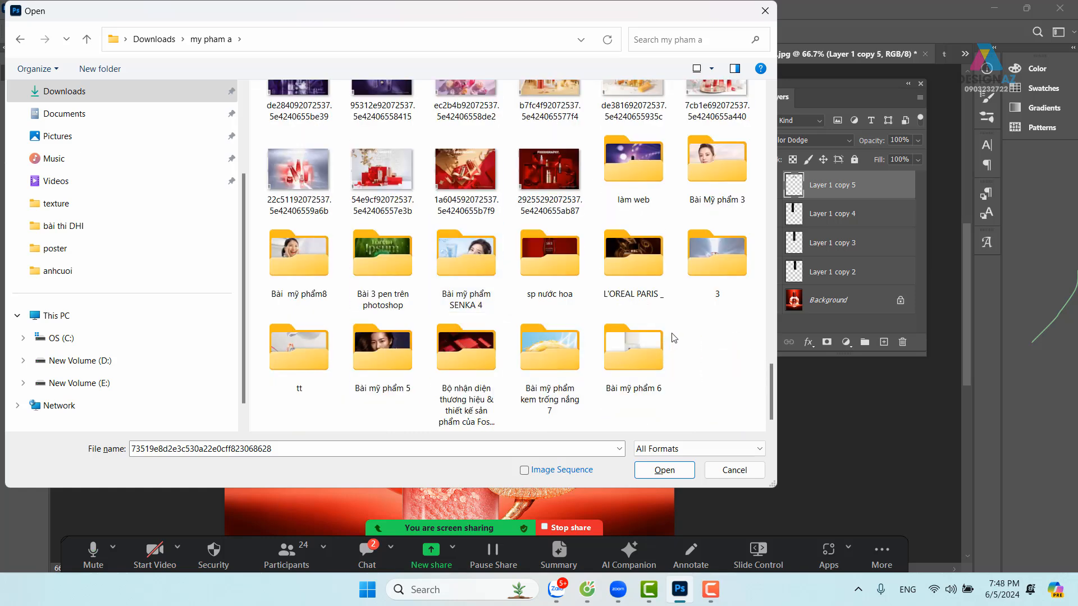
Step: Enter the sp nước hoa subfolder and display its files as thumbnails
double_click(571, 257)
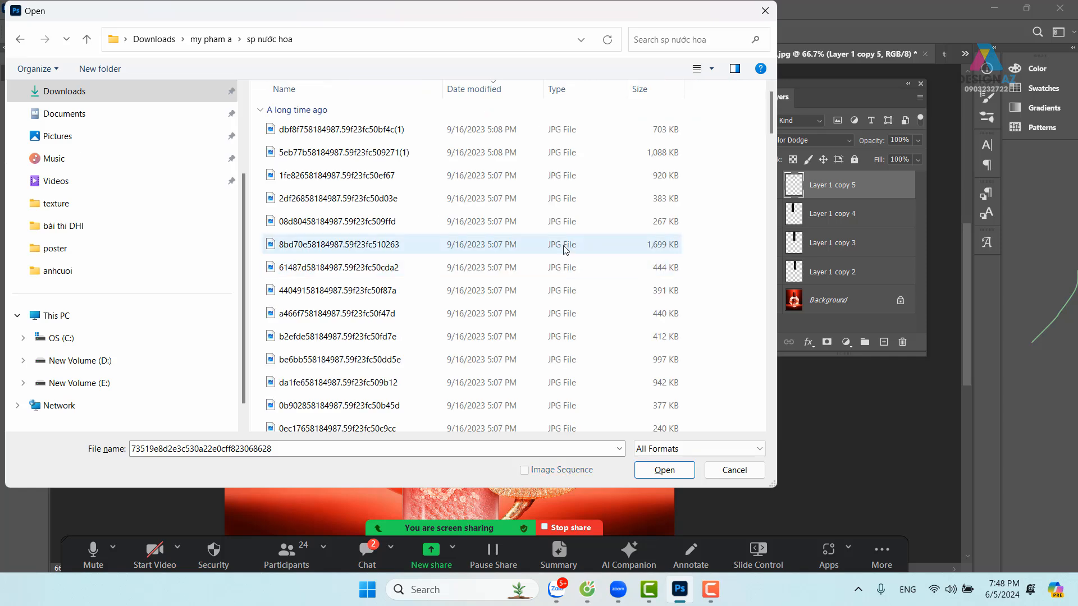
click(711, 68)
click(785, 39)
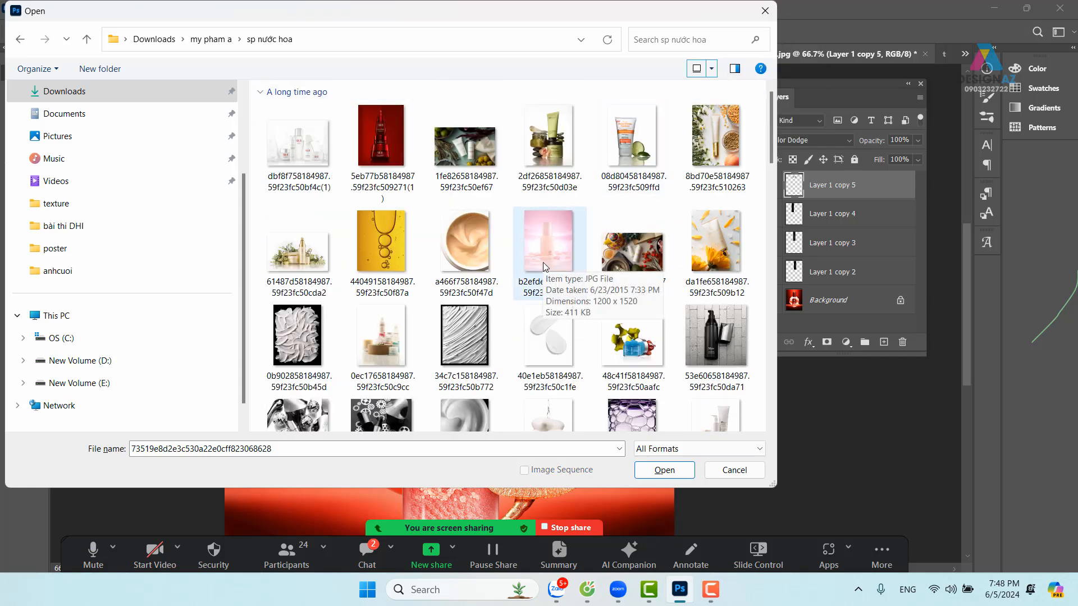
Step: Open the dark teal KUAWII MEN perfume image a1a5a3124195663.60ff270e2405a from the sp nước hoa folder
scroll(543, 262, down, 2)
scroll(543, 266, down, 3)
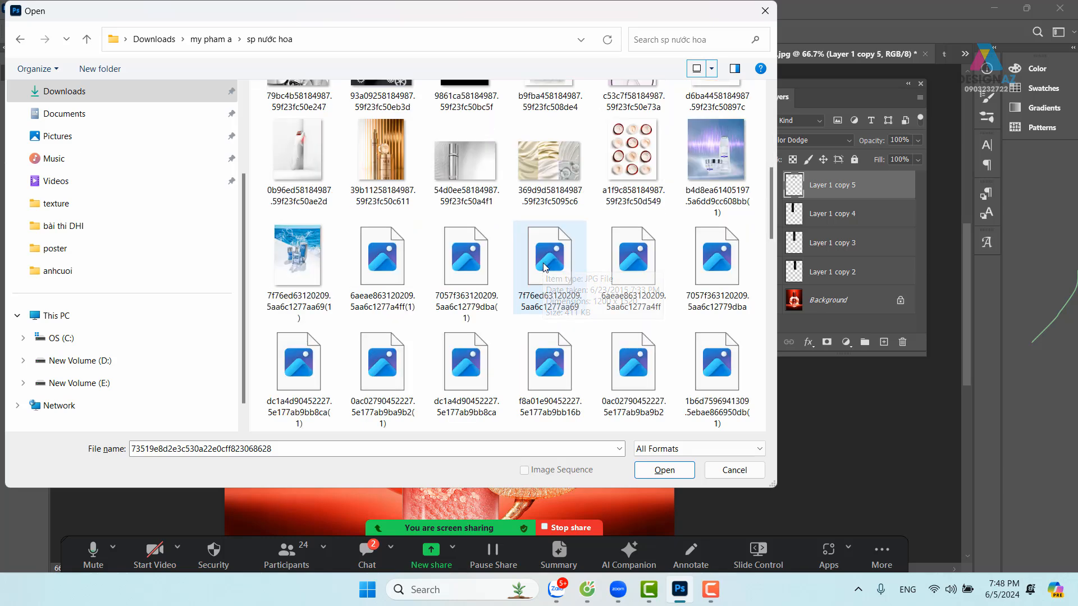
scroll(544, 268, down, 3)
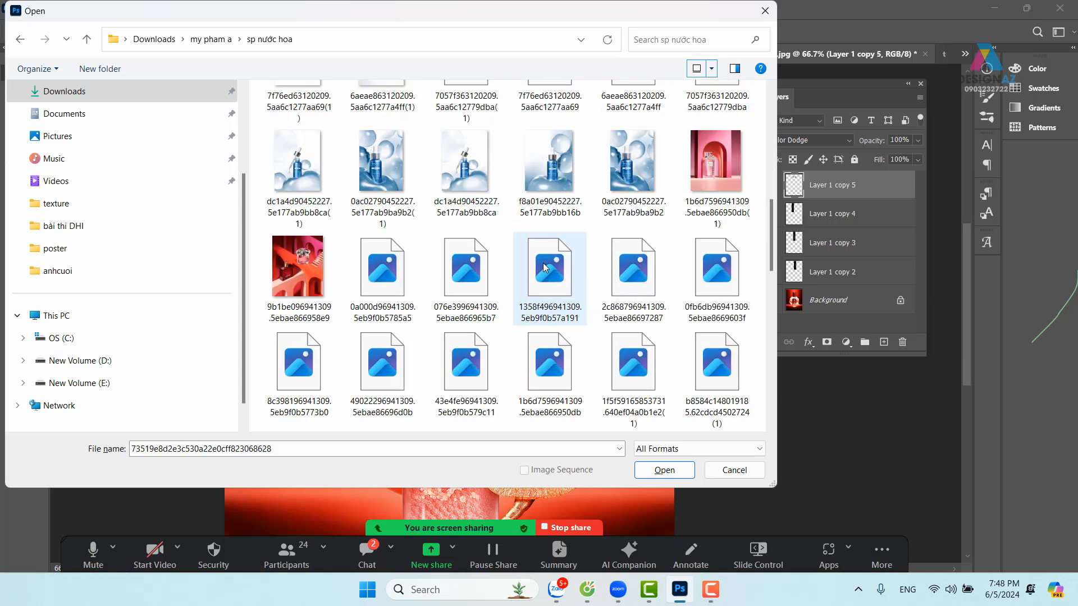
scroll(543, 267, down, 3)
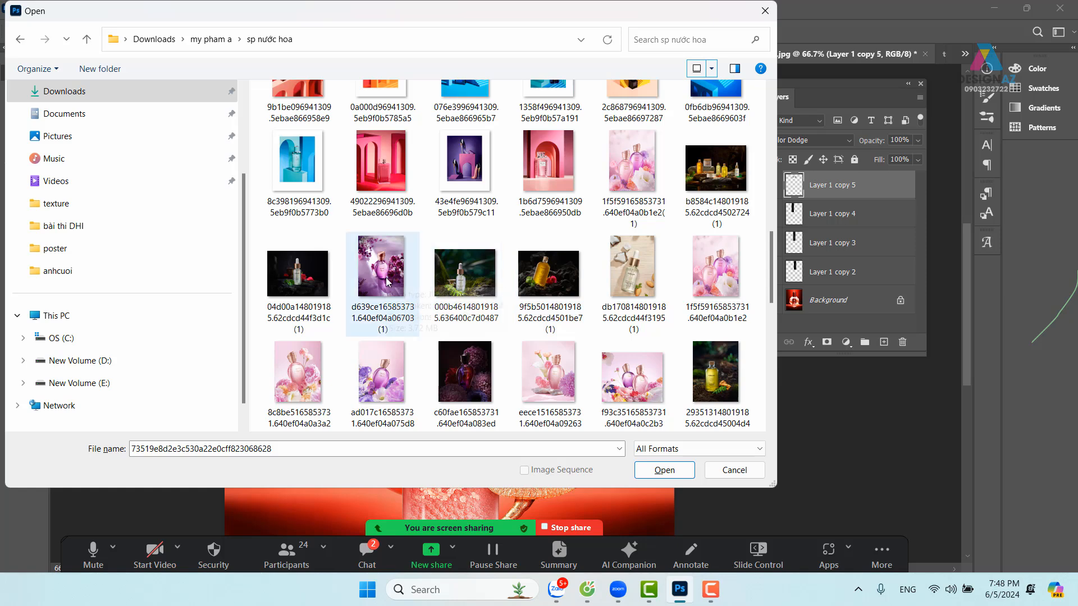
scroll(387, 281, down, 3)
scroll(389, 280, down, 3)
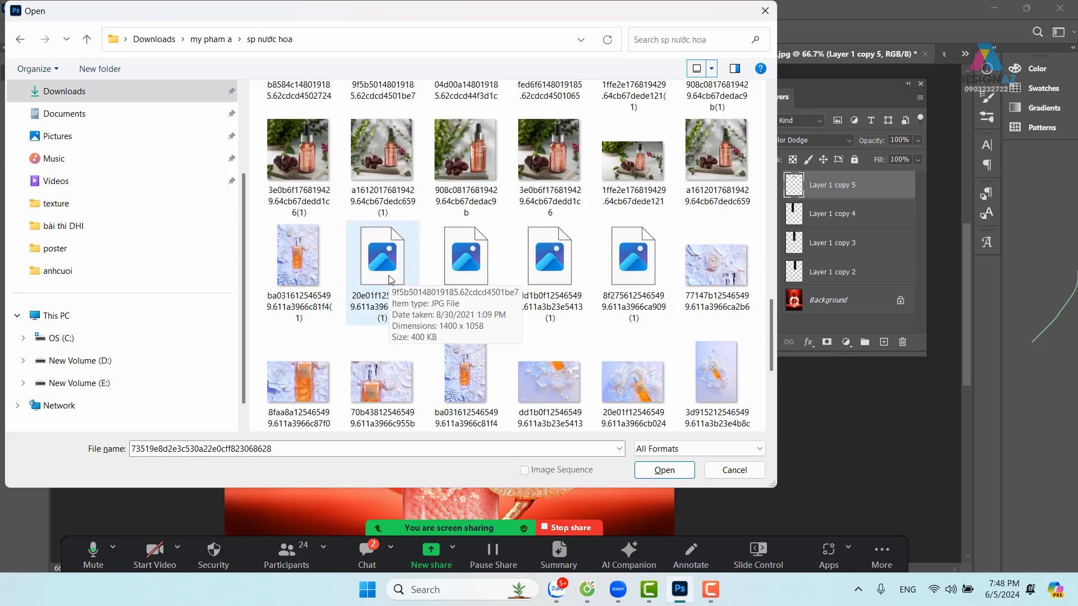
scroll(392, 280, down, 3)
scroll(391, 279, down, 3)
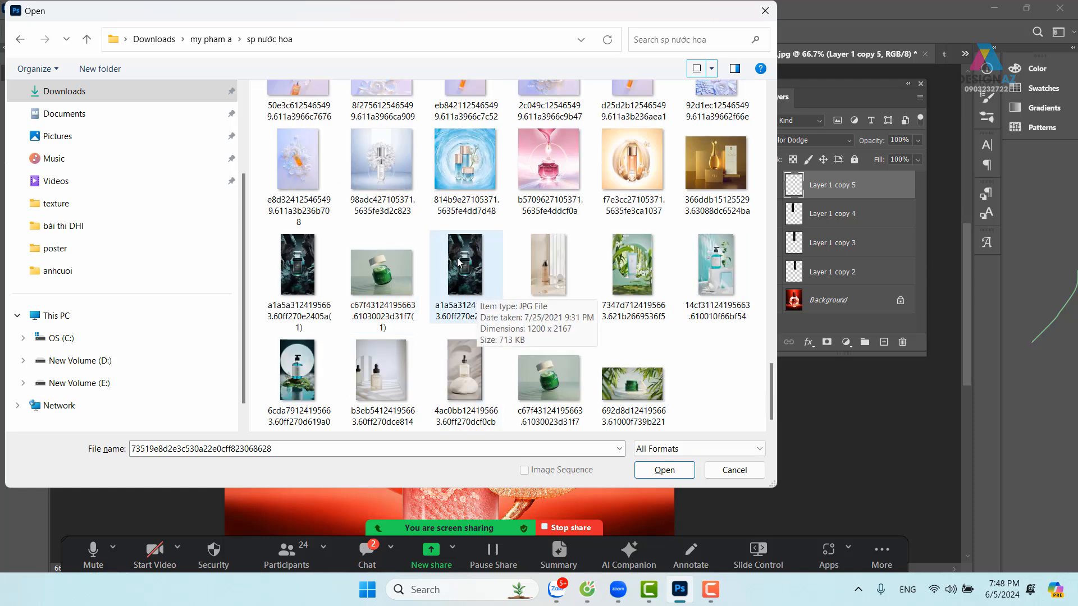
click(485, 271)
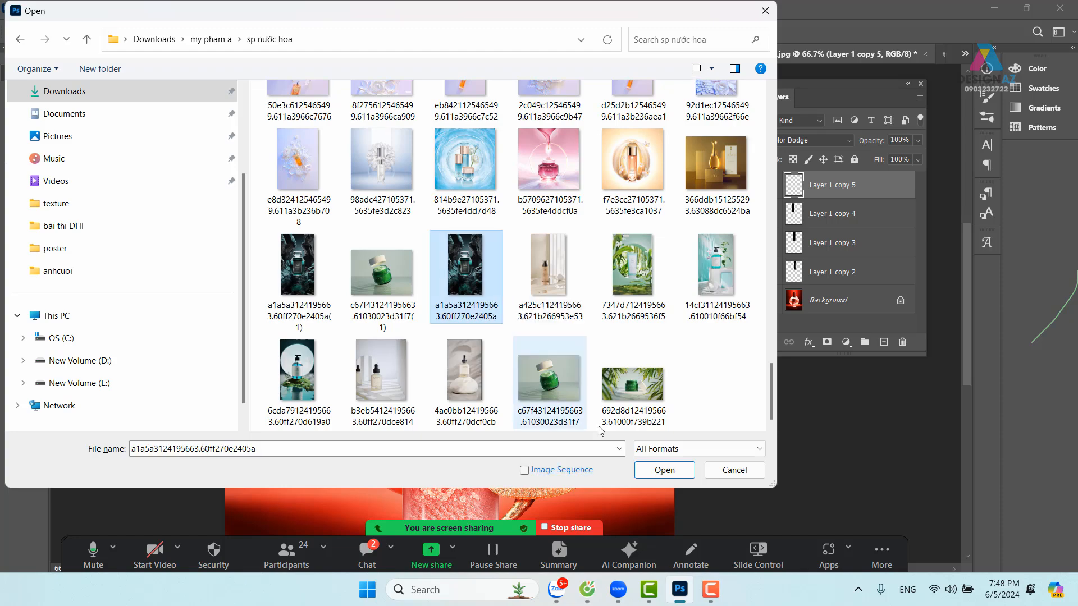
click(663, 466)
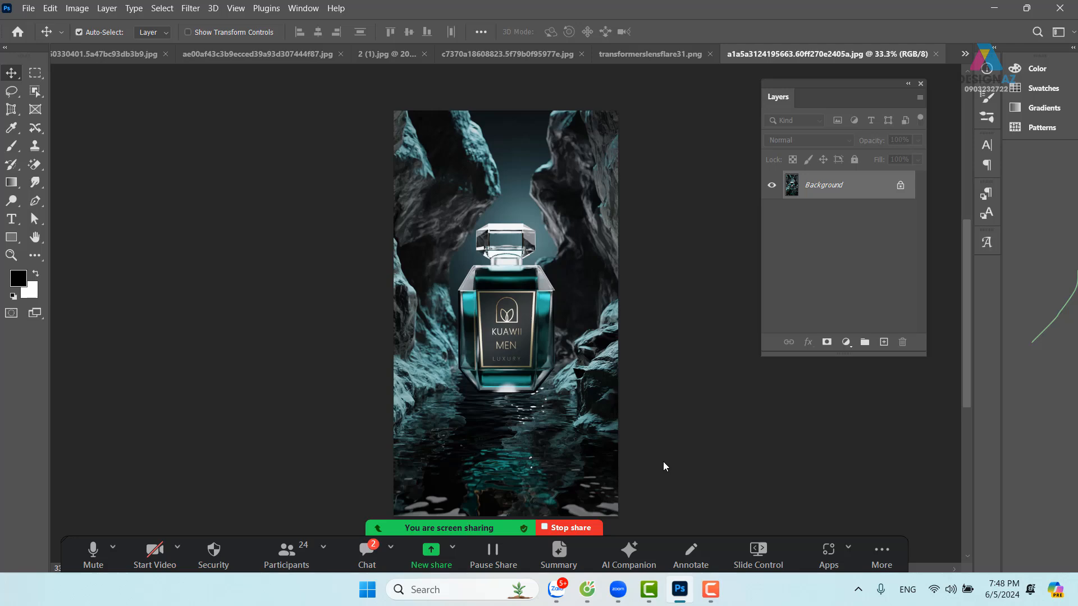
Step: Open the orange dropper bottle image a16120176819429.64cb67dedc659(1) from the sp nước hoa folder
key(ctrl+o)
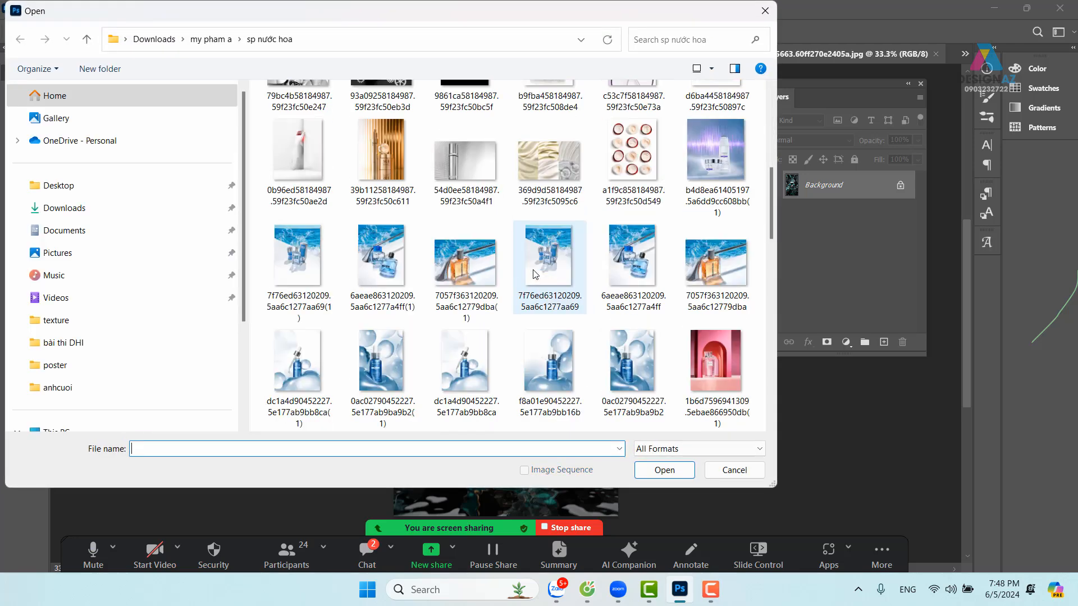
scroll(535, 274, down, 3)
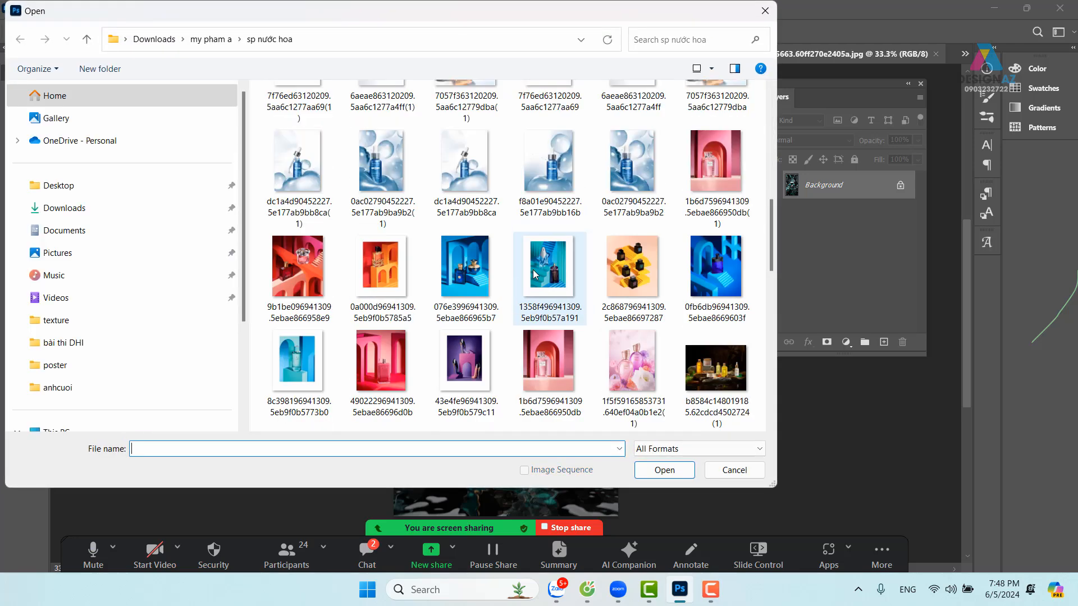
scroll(533, 271, down, 3)
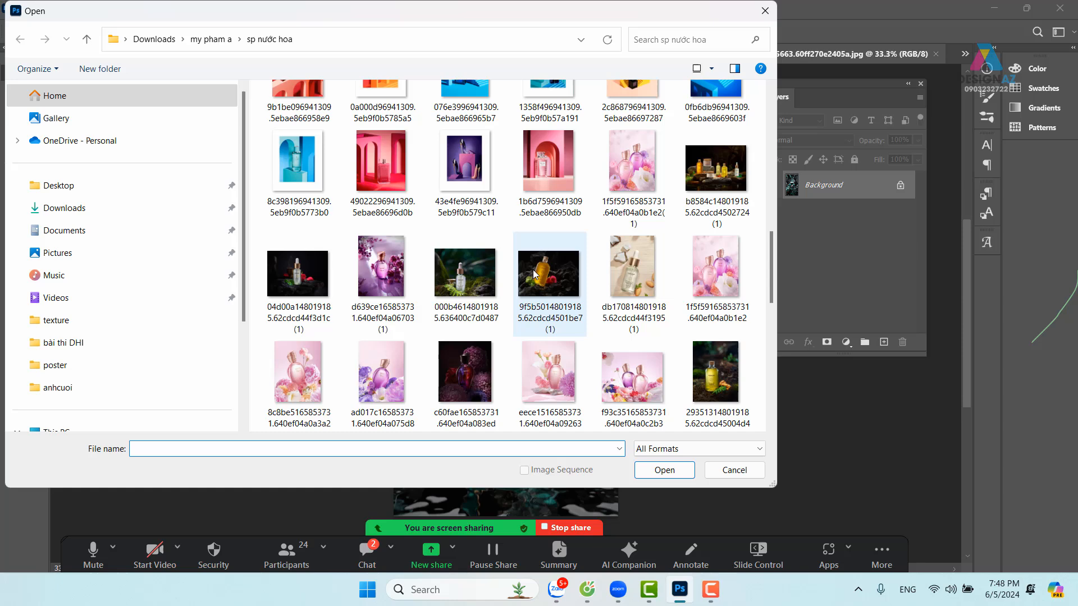
click(474, 287)
scroll(561, 337, down, 3)
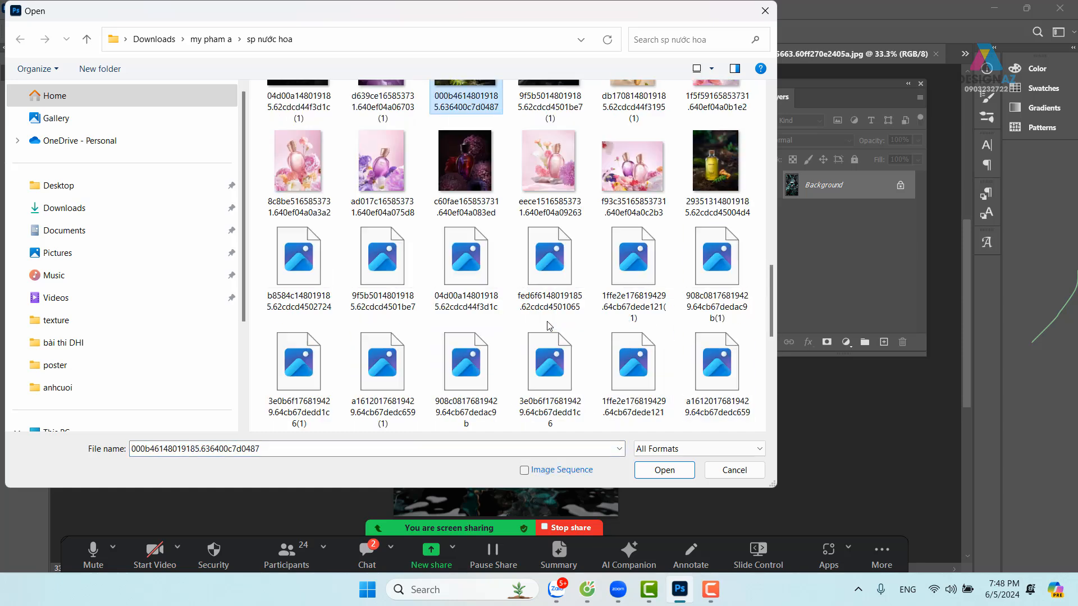
scroll(549, 325, down, 3)
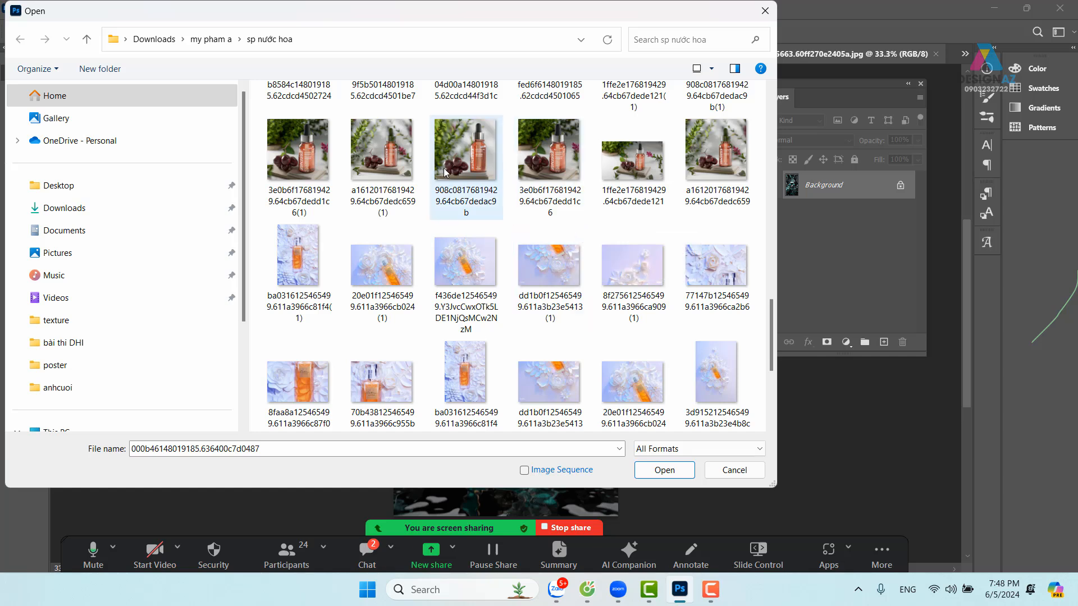
click(403, 174)
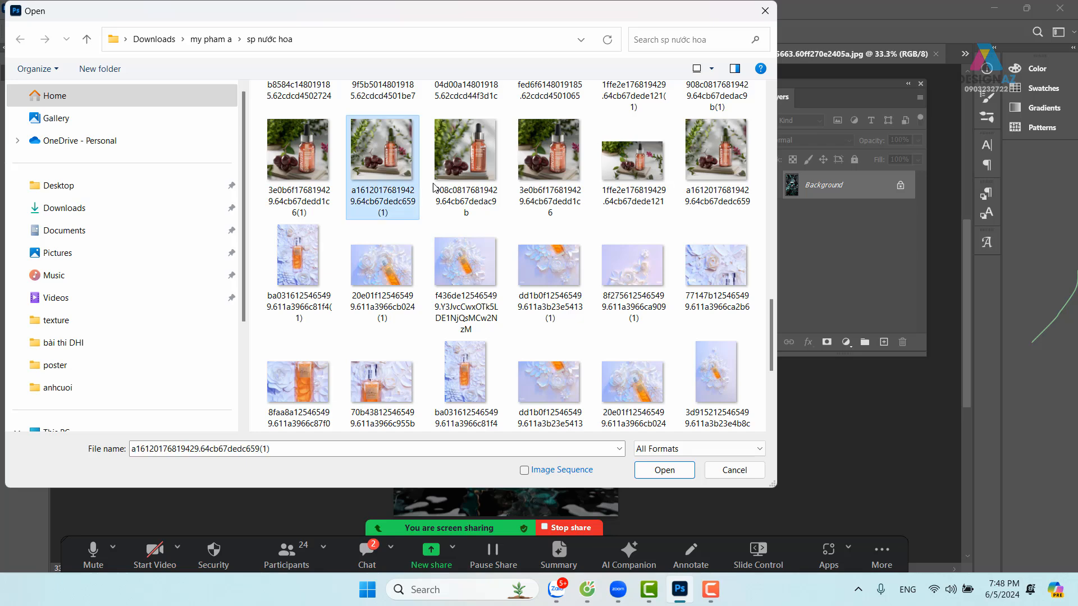
click(678, 471)
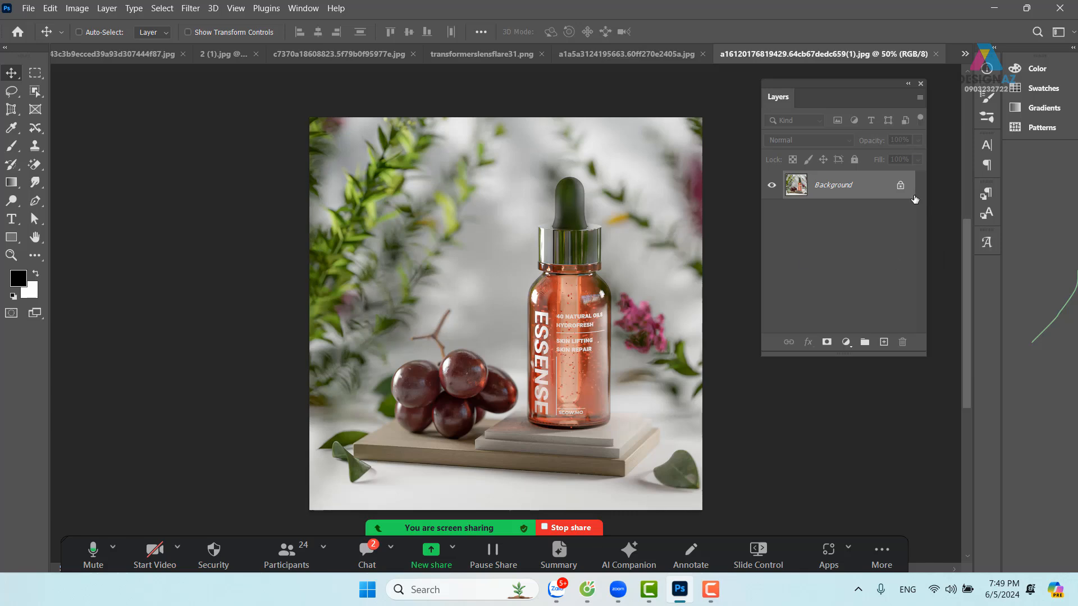
Step: Add a new layer and draw a closed four-corner Pen shape of about 1612 × 1486 px enclosing the whole canvas
click(884, 343)
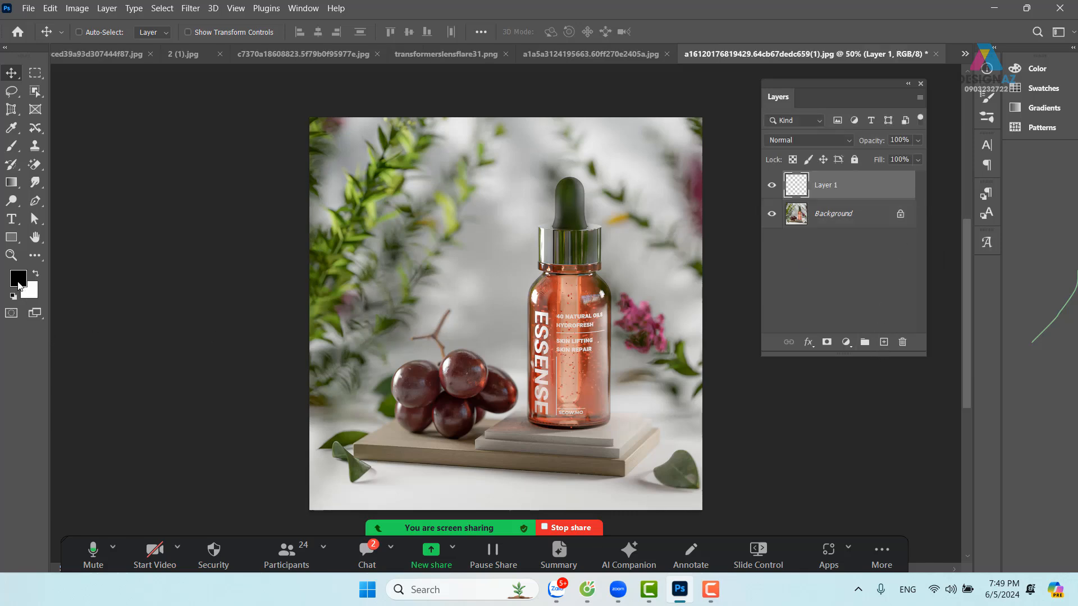
key(p)
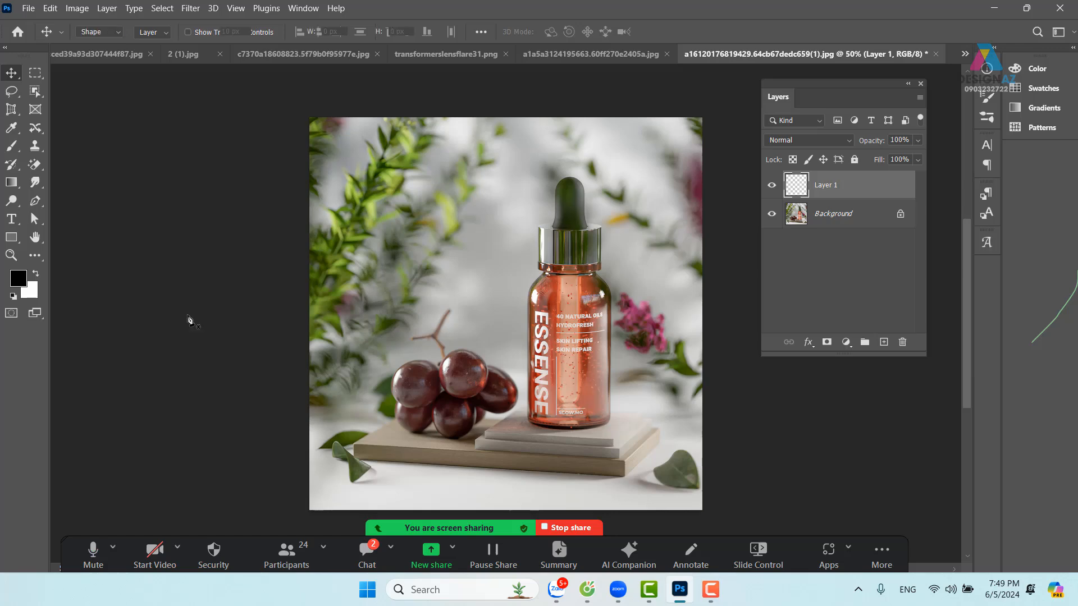
click(299, 108)
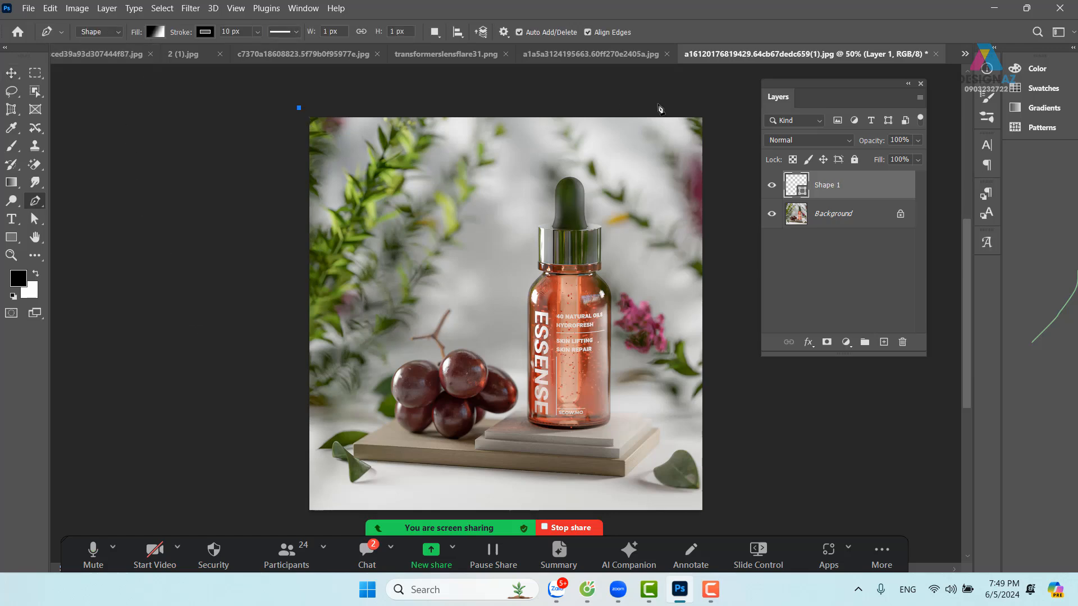
click(731, 104)
click(728, 521)
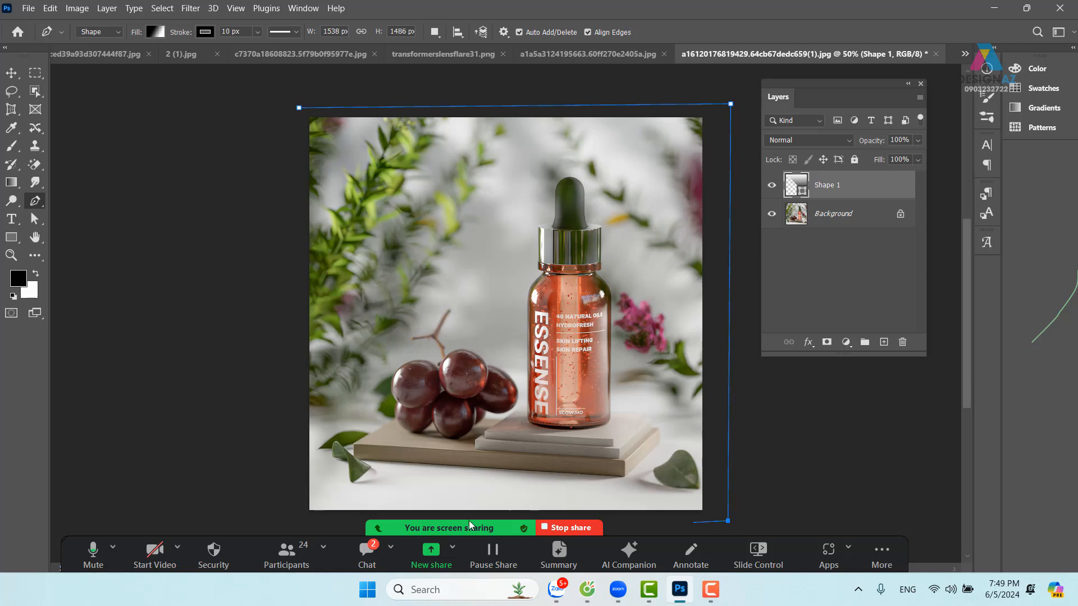
click(278, 518)
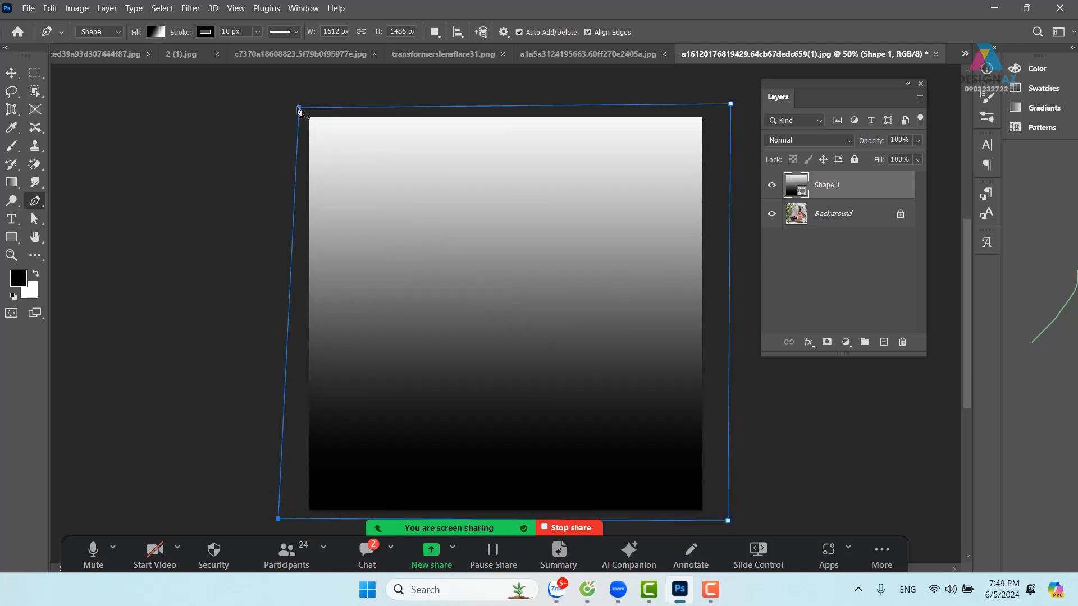
click(299, 108)
Step: Change the black-to-white gradient fill of the canvas-covering shape to the Radial style
click(157, 32)
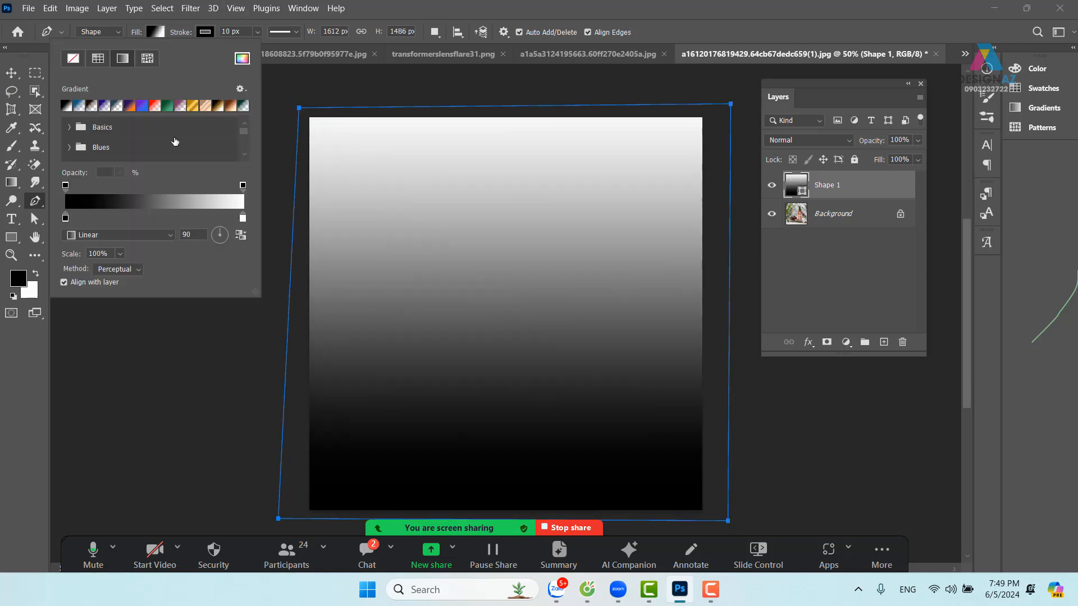
click(153, 236)
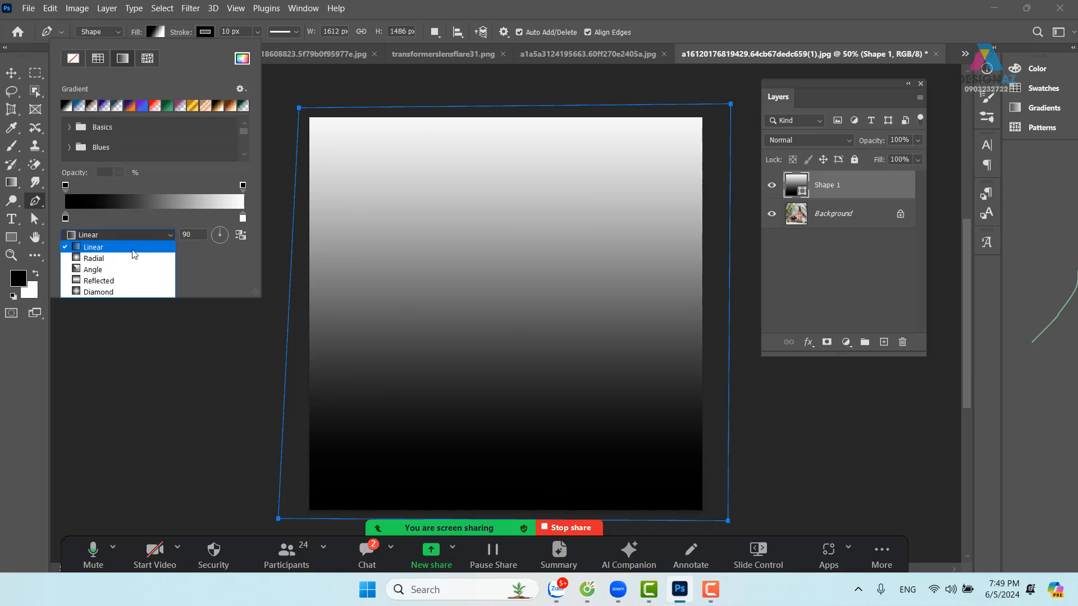
click(116, 259)
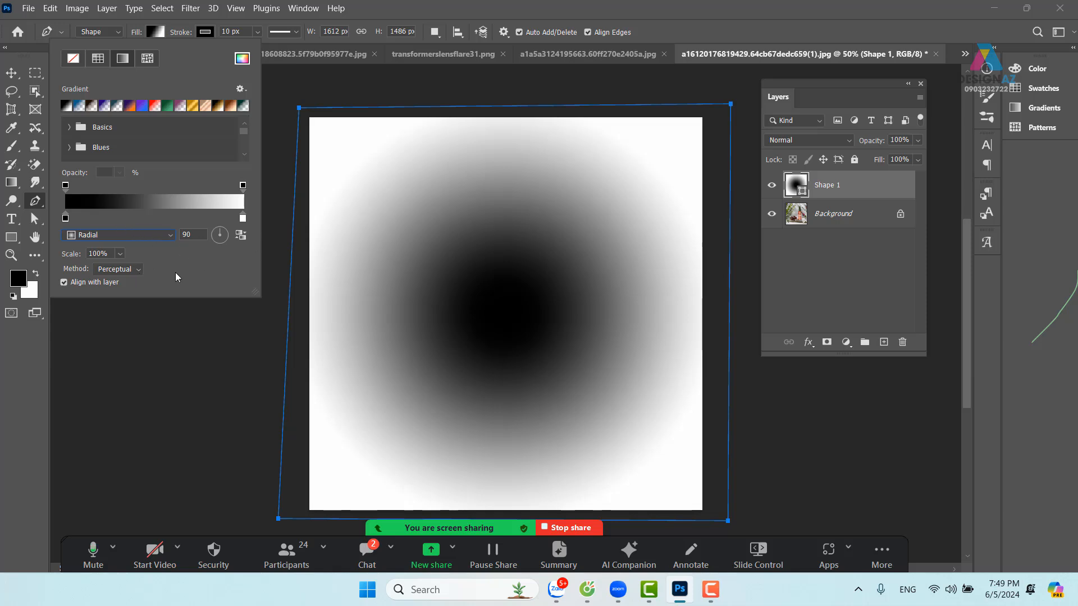
Step: Reverse the radial gradient of the canvas-covering shape and recolour its white stop to green with hue 102°
click(242, 235)
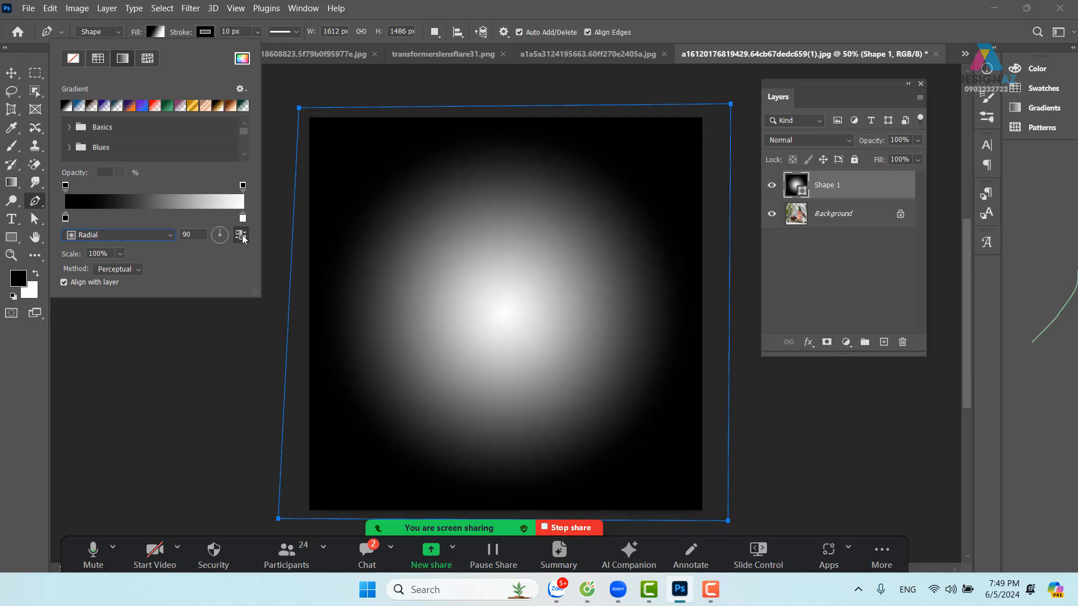
double_click(241, 219)
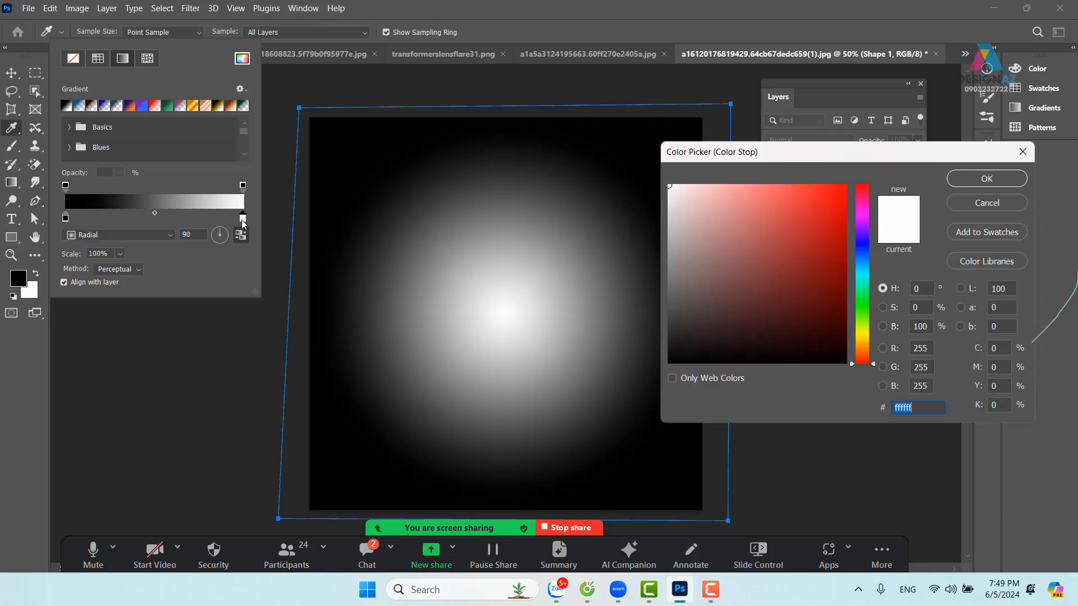
click(866, 313)
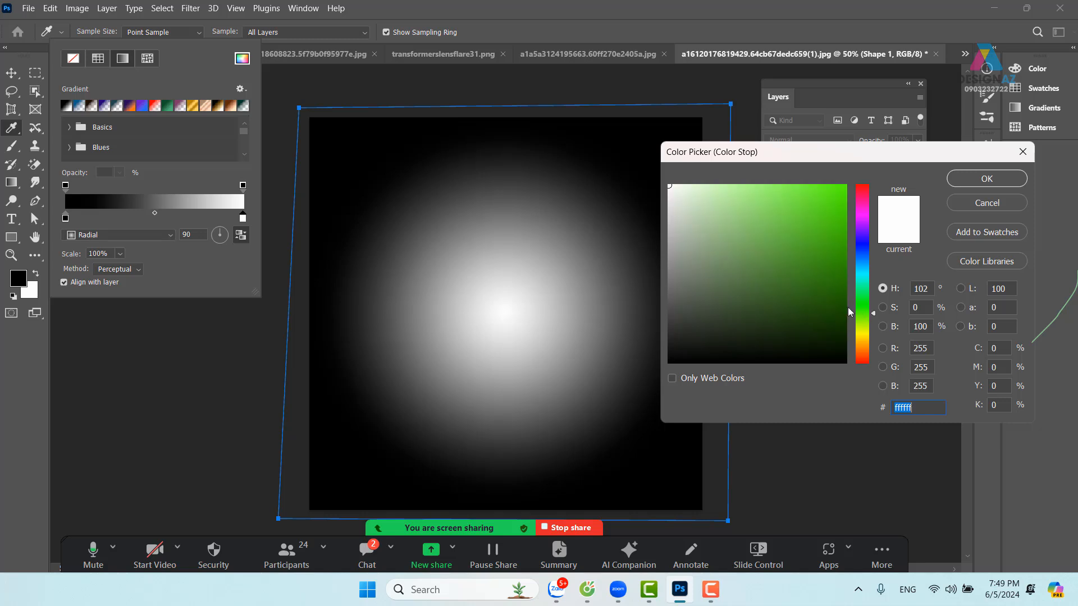
click(845, 269)
click(975, 179)
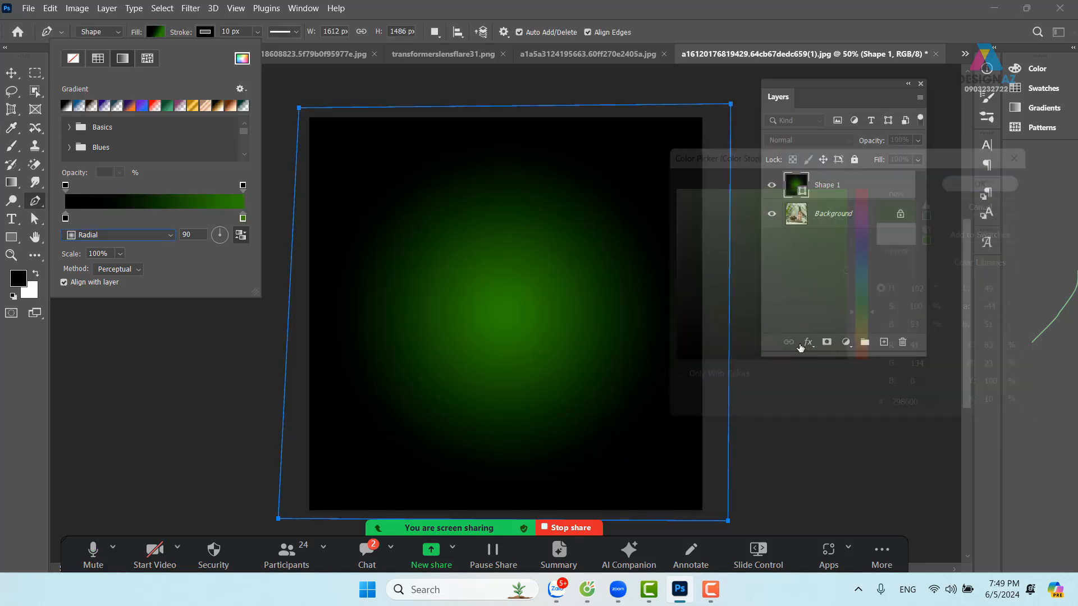
Step: Recolour the black stop of the shape's radial gradient to a very dark green
double_click(65, 218)
mouse_move(866, 315)
mouse_down()
mouse_move(857, 305)
mouse_move(841, 323)
mouse_move(856, 333)
mouse_up()
click(987, 178)
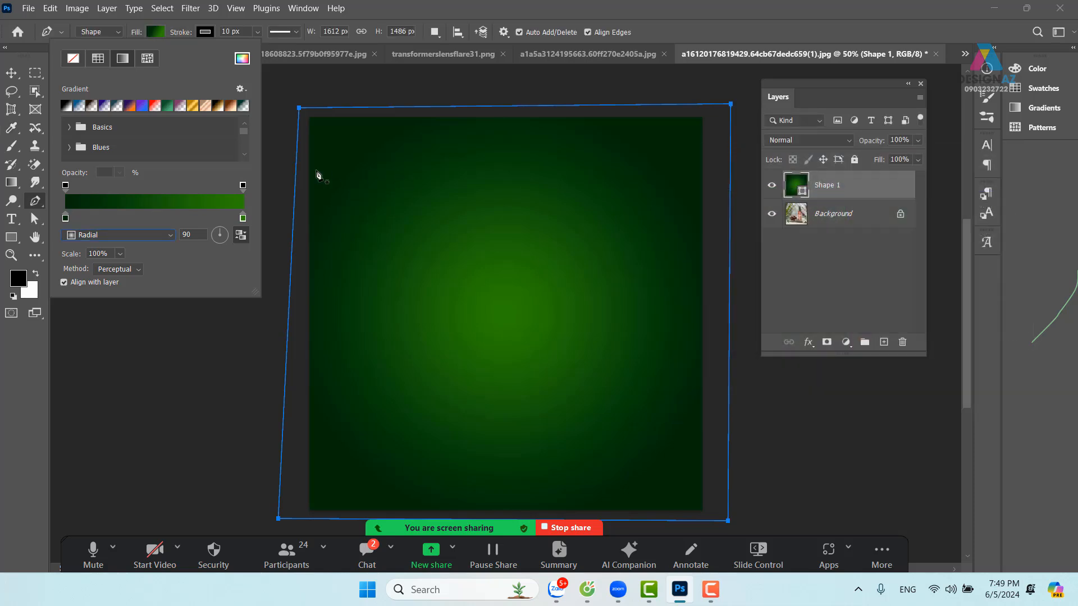
Step: Convert the Background into a regular layer named Layer 0 and place the green gradient shape beneath it
click(13, 73)
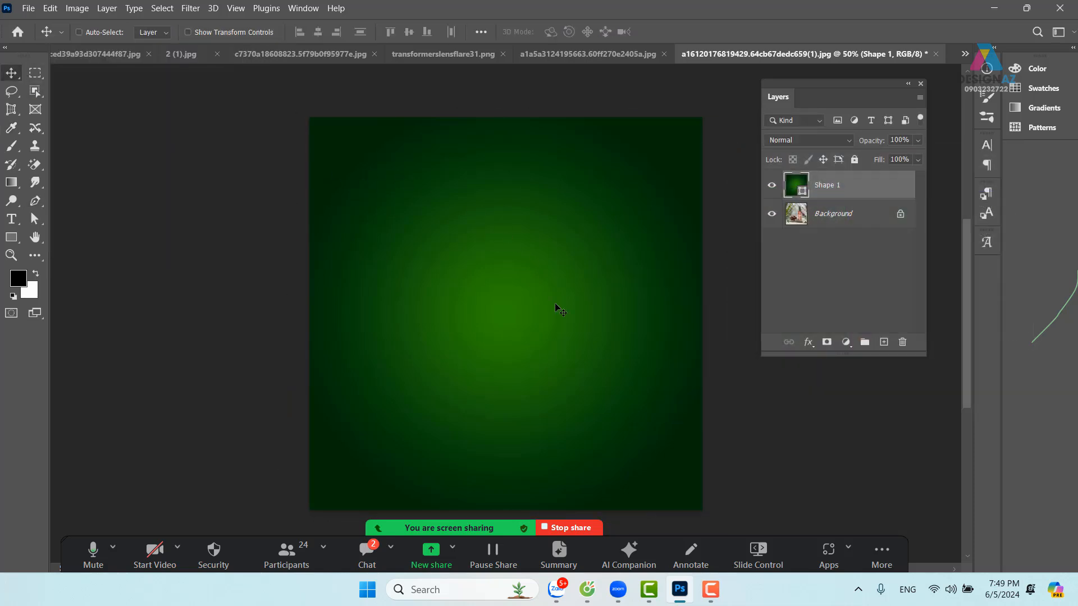
drag(845, 191, 873, 248)
double_click(891, 217)
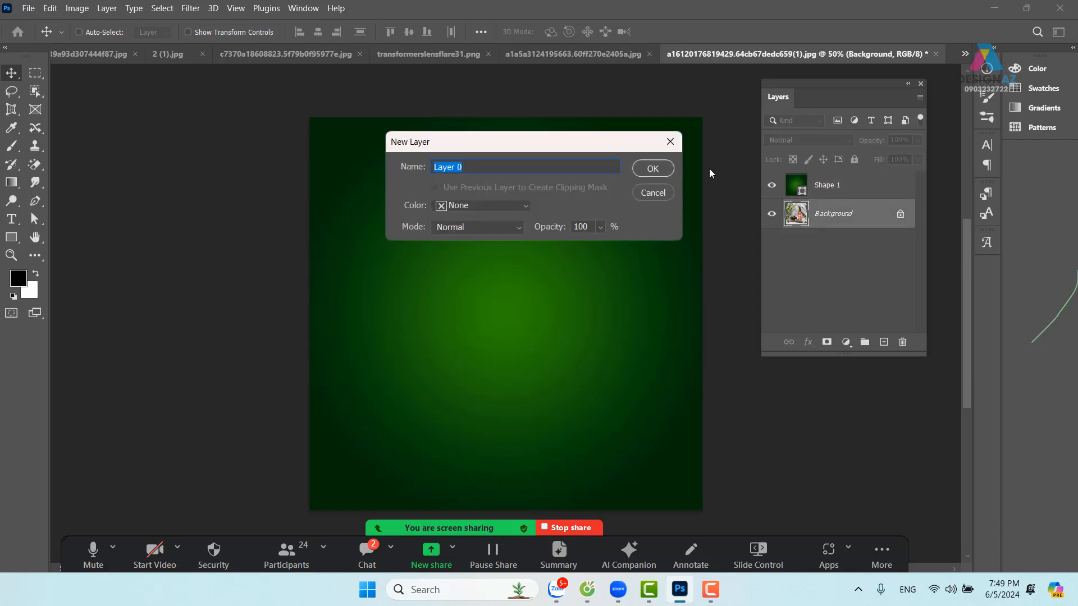
click(671, 172)
drag(876, 186, 876, 233)
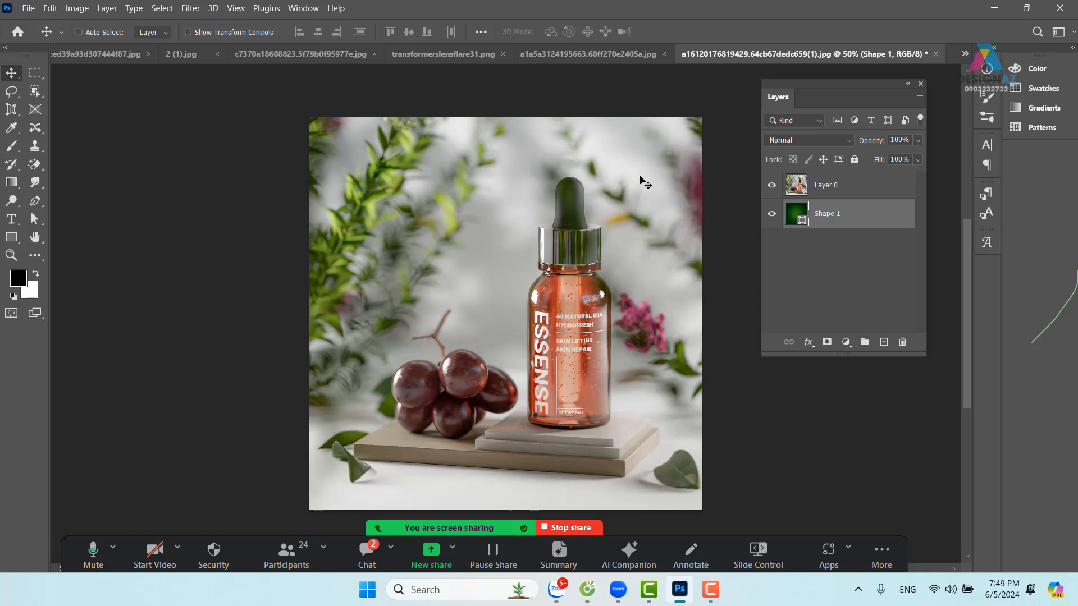
Step: Draw an Elliptical Marquee selection enclosing the dropper bottle and most of the grapes
click(36, 78)
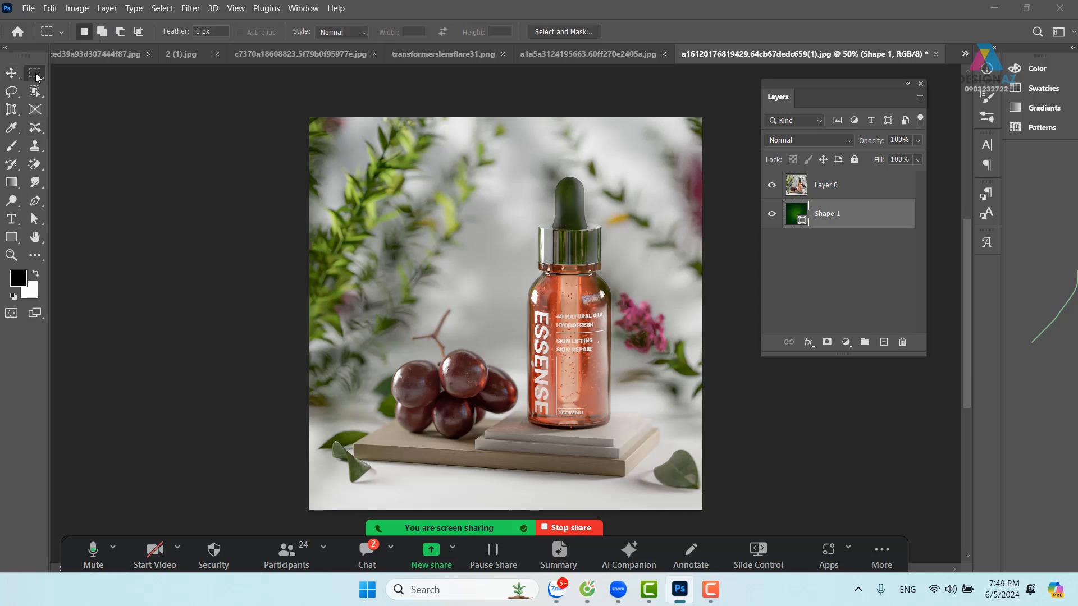
click(69, 87)
drag(394, 155, 674, 495)
key(space)
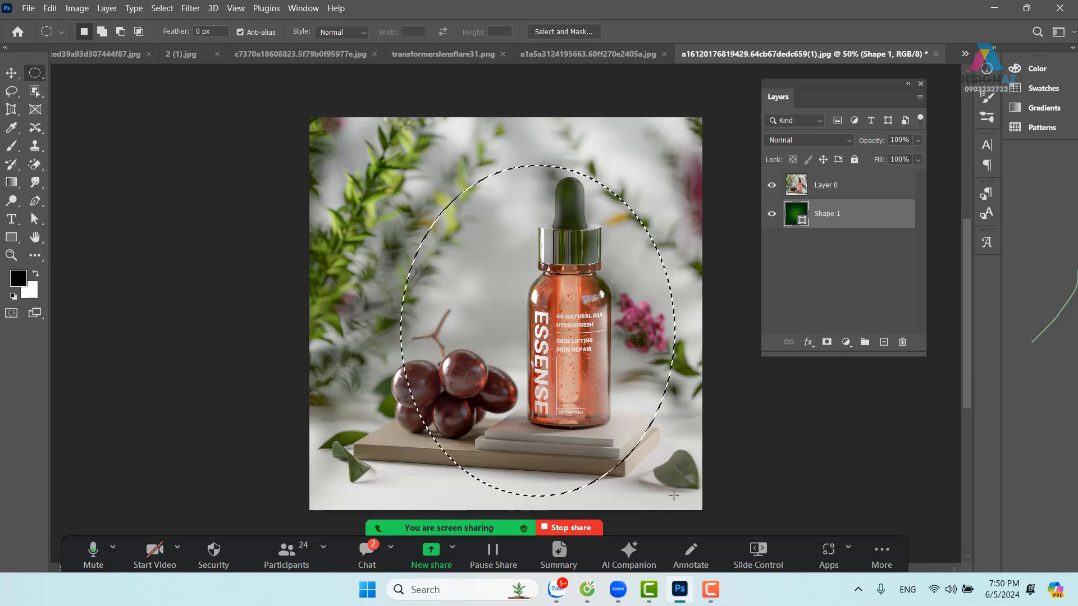
Step: Target Layer 0 and feather the elliptical selection by 100 pixels
click(878, 182)
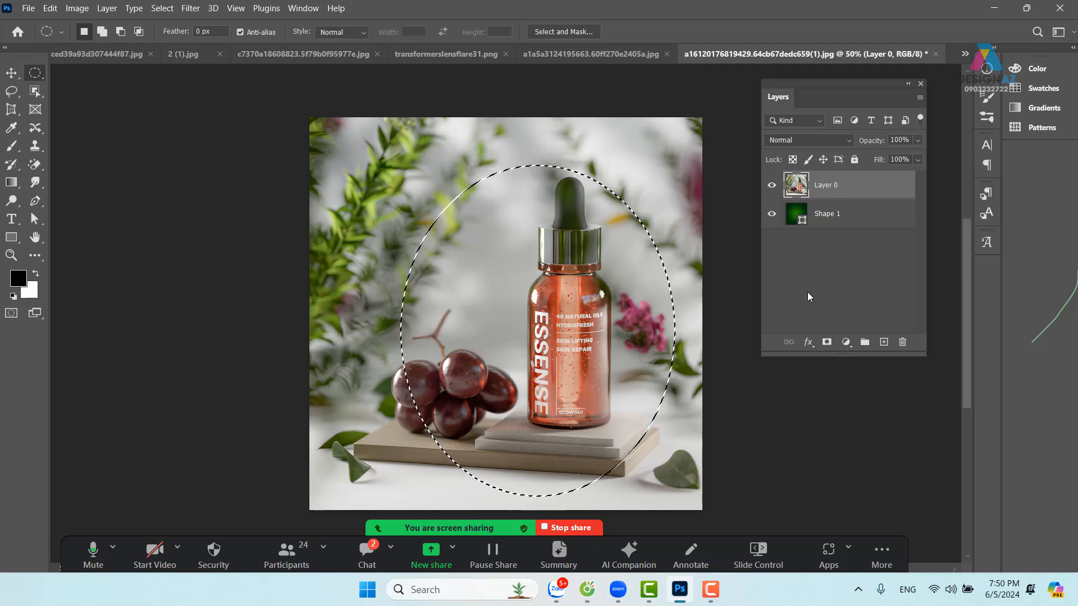
key(shift+F6)
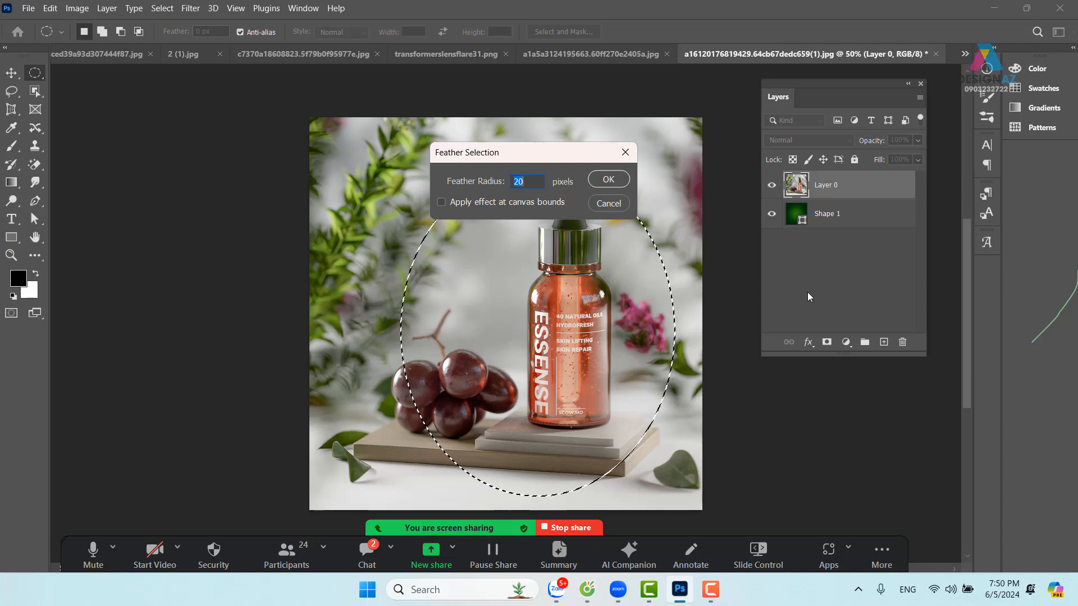
text(100)
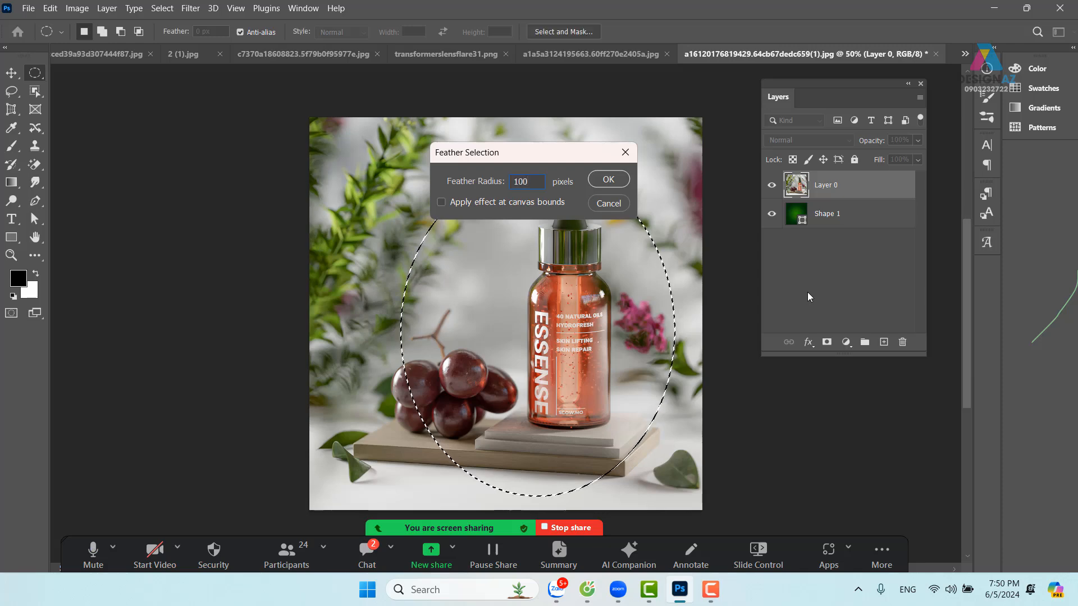
key(Return)
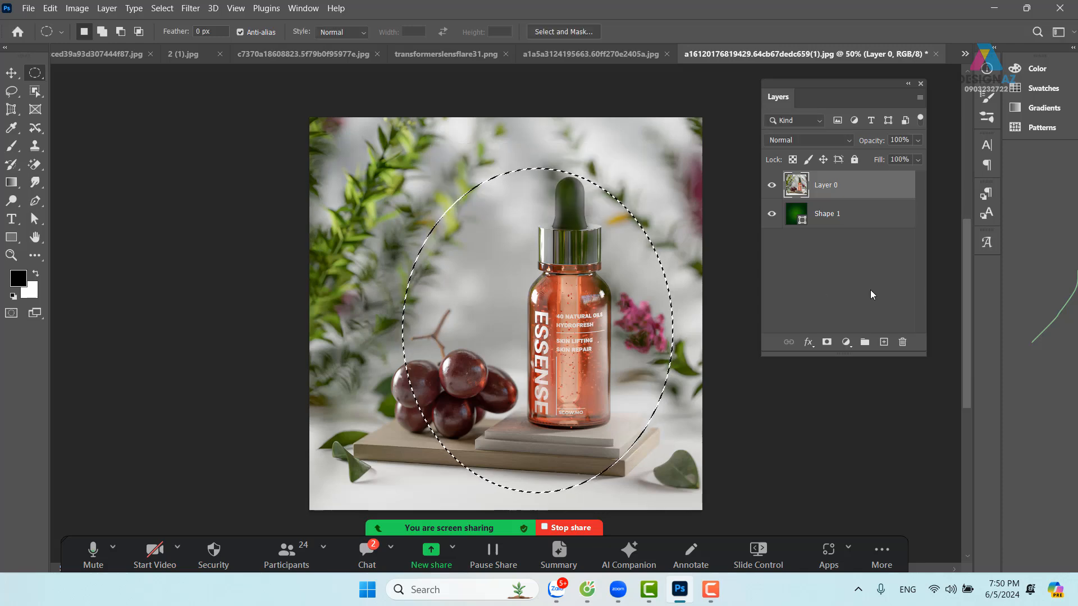
Step: Invert the feathered selection, delete the bottle photo's surroundings outside the ellipse, and deselect
key(Delete)
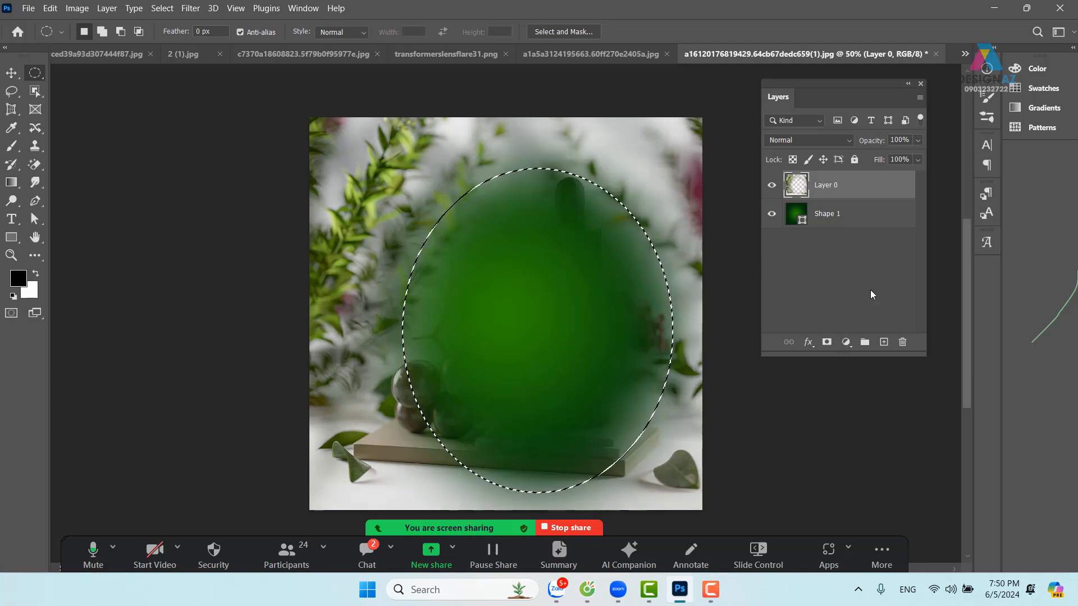
key(ctrl+z)
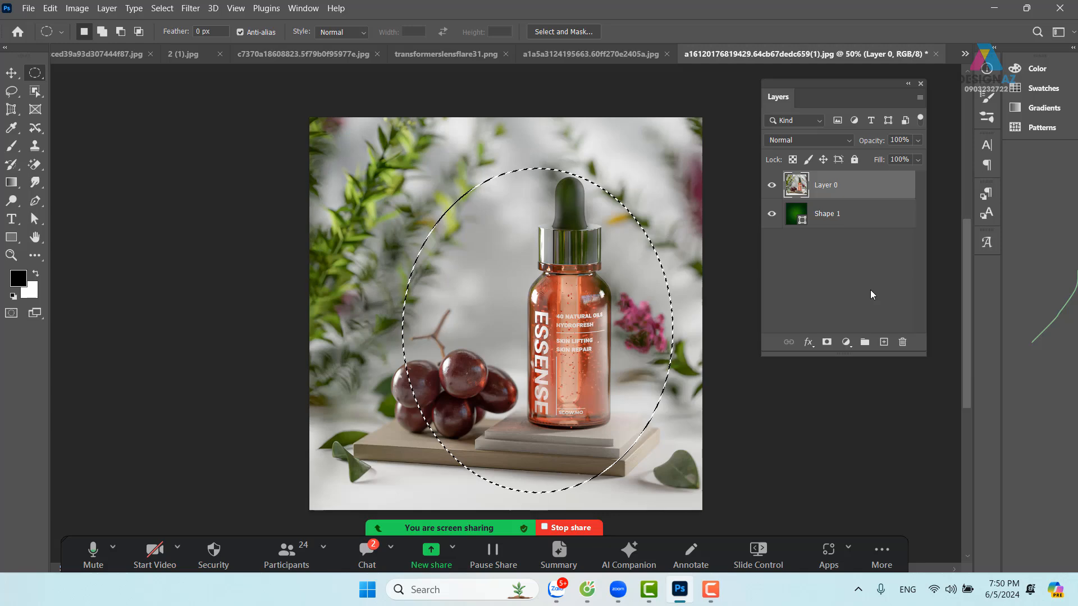
key(ctrl+shift+i)
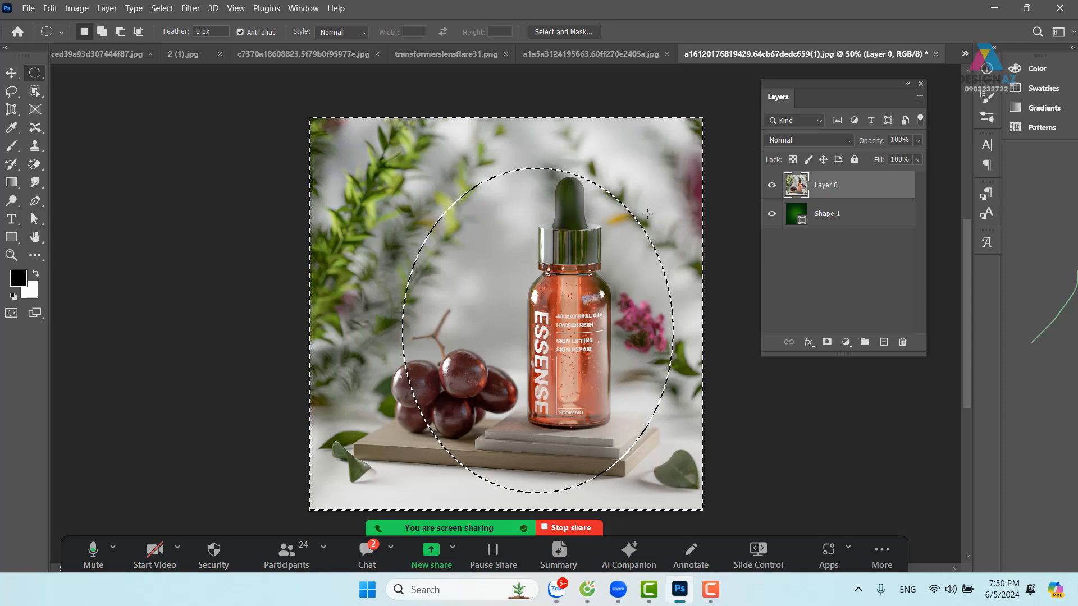
key(Delete)
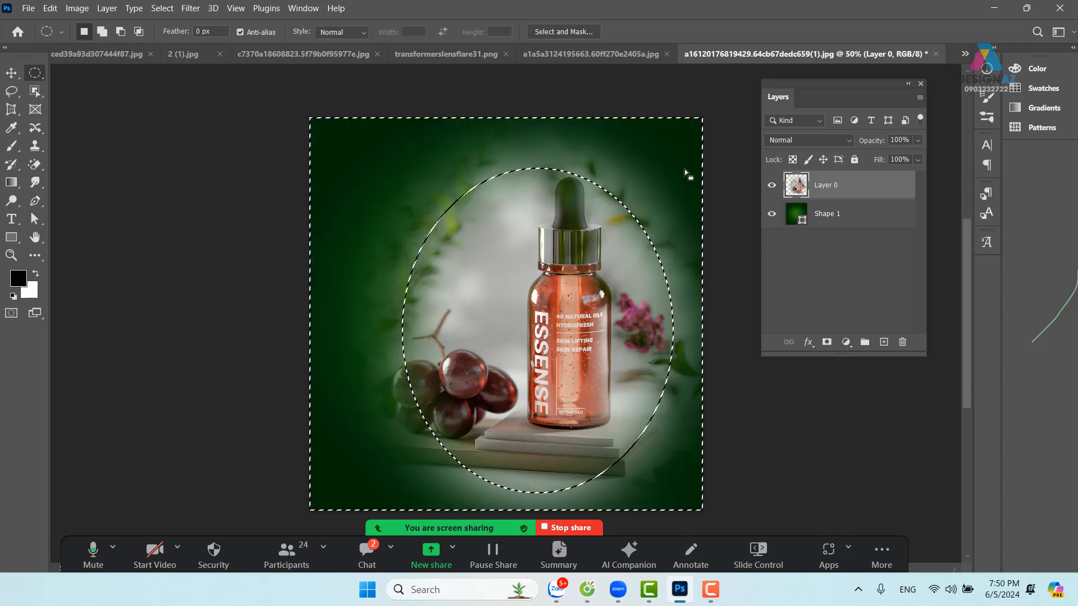
key(v)
key(ctrl+d)
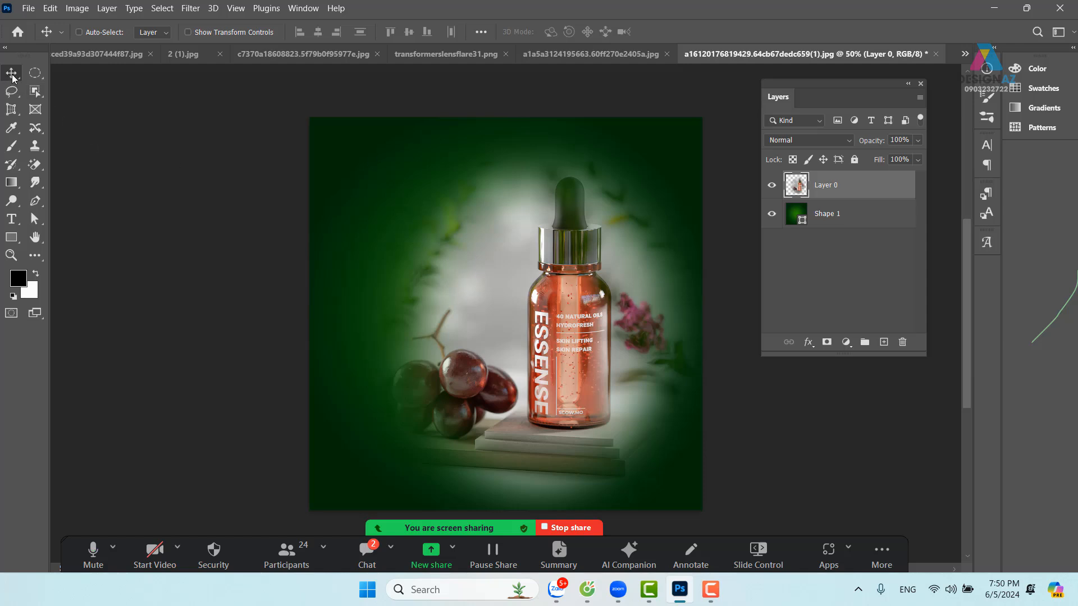
Step: Draw a circular selection around the bottle and fill it with white on a new layer above Layer 0
drag(598, 319, 572, 300)
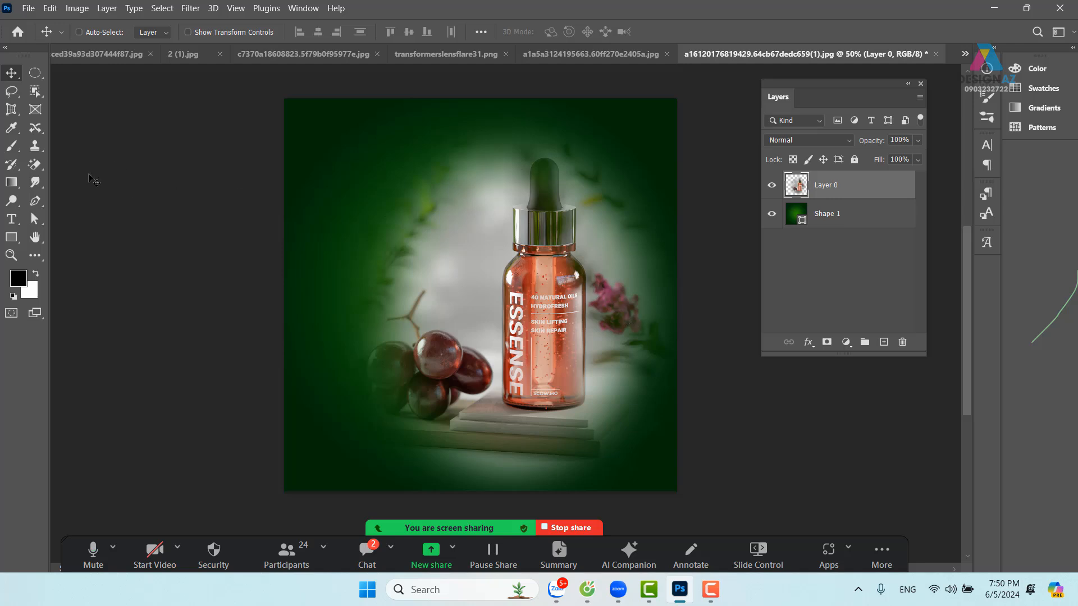
click(35, 76)
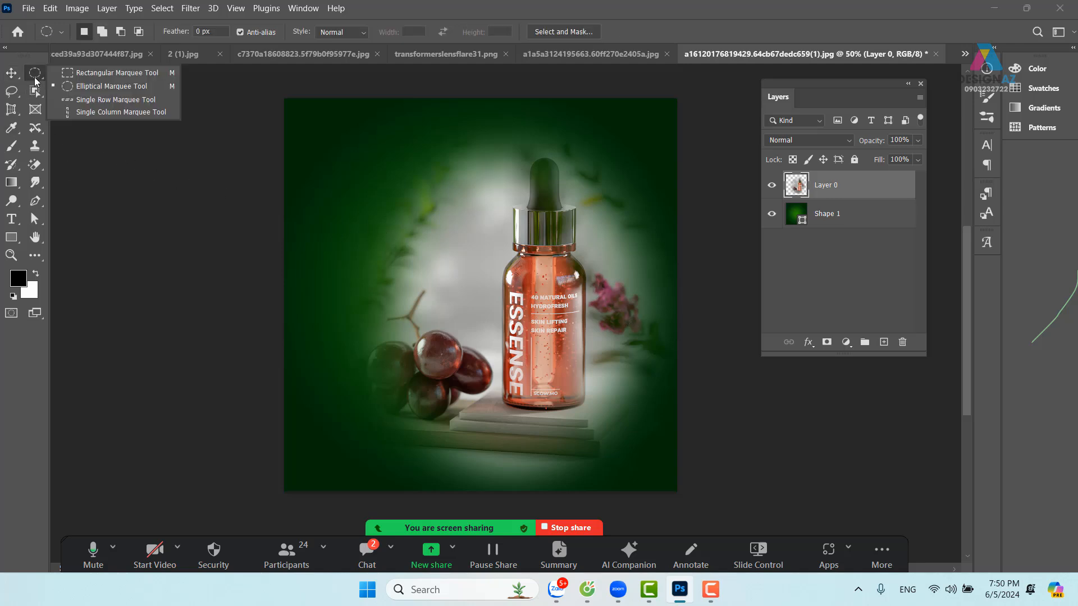
drag(391, 164, 653, 482)
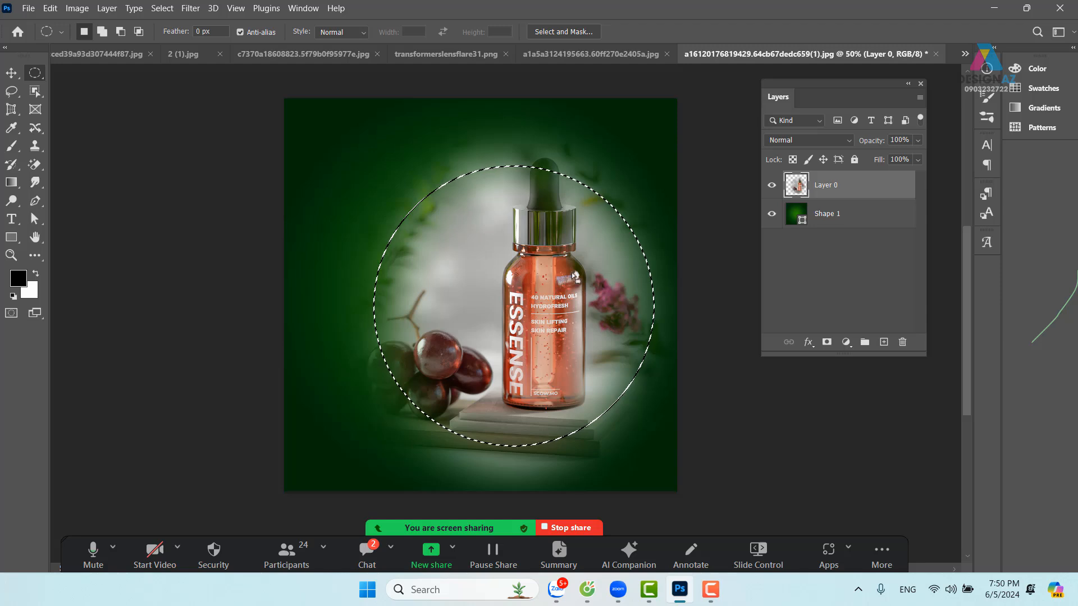
drag(588, 254, 591, 230)
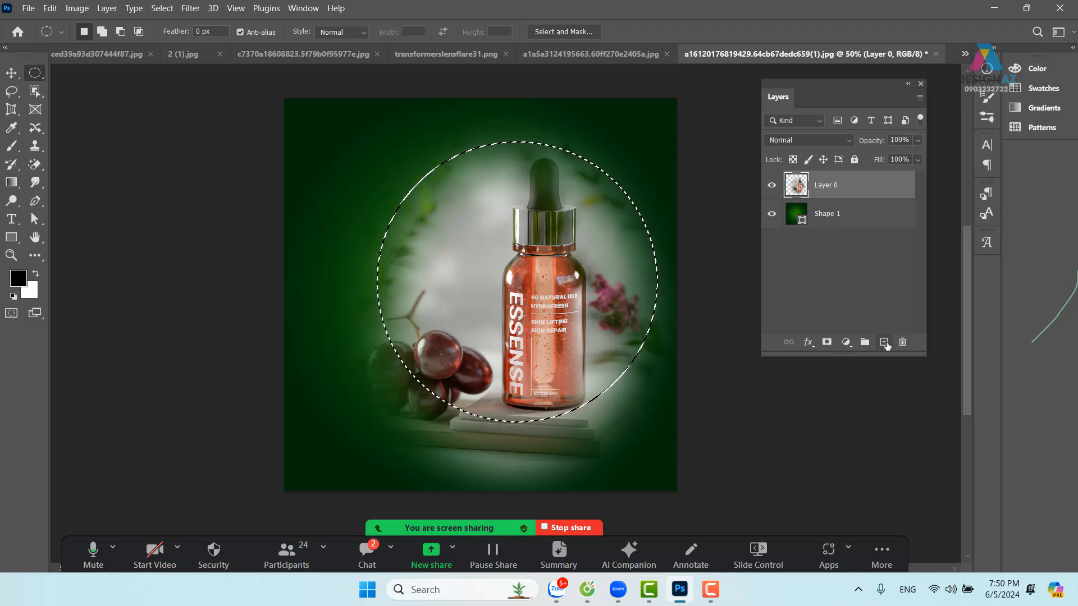
click(884, 342)
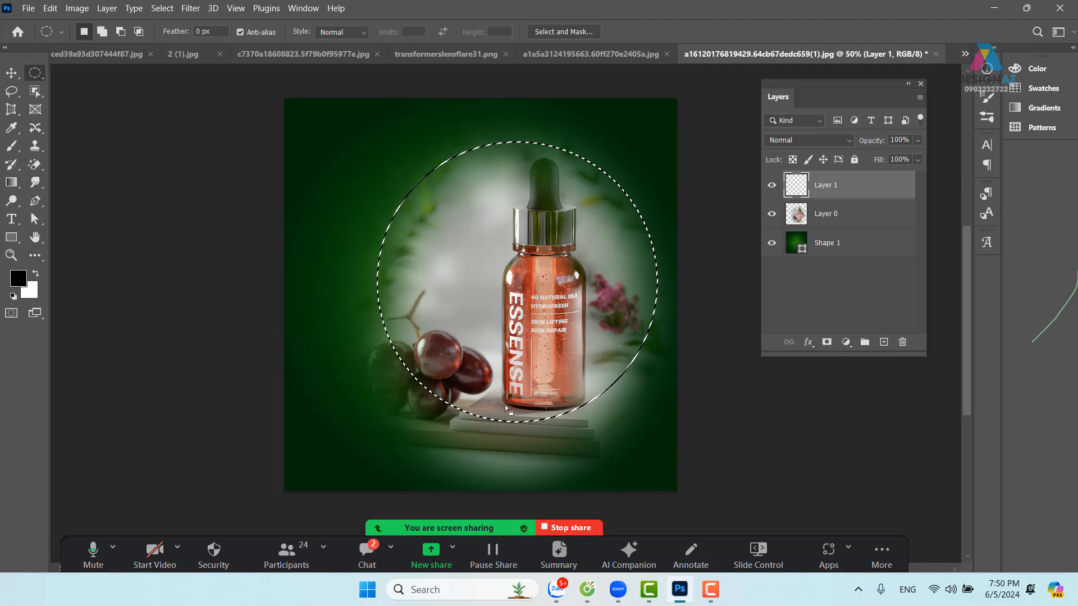
key(ctrl+BackSpace)
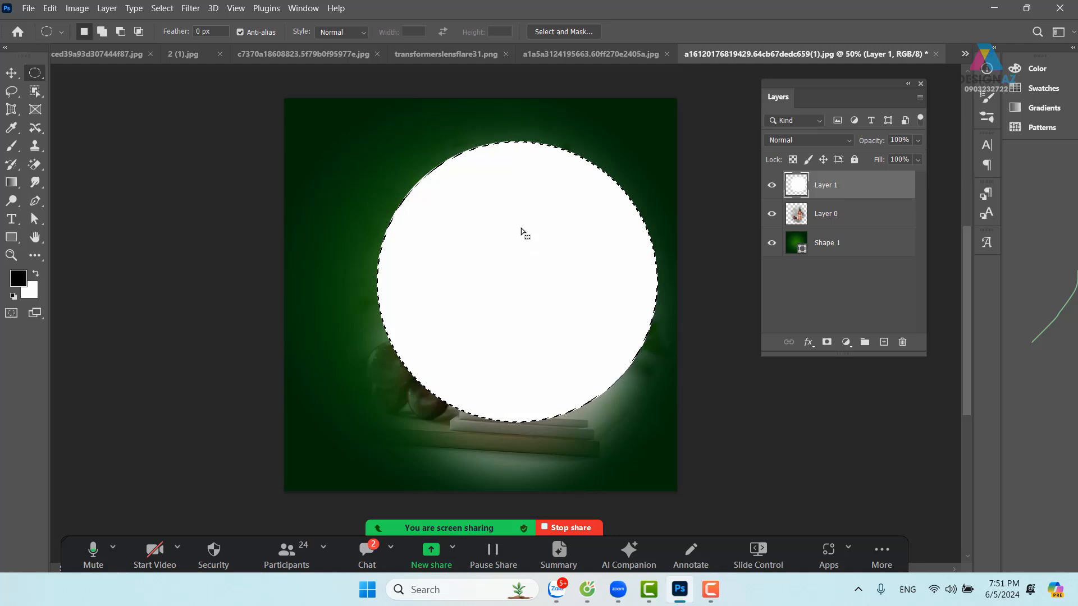
Step: Shift the circular selection slightly down and right over the white disc and scale the selection to 97.60%
drag(519, 217, 528, 254)
right_click(615, 301)
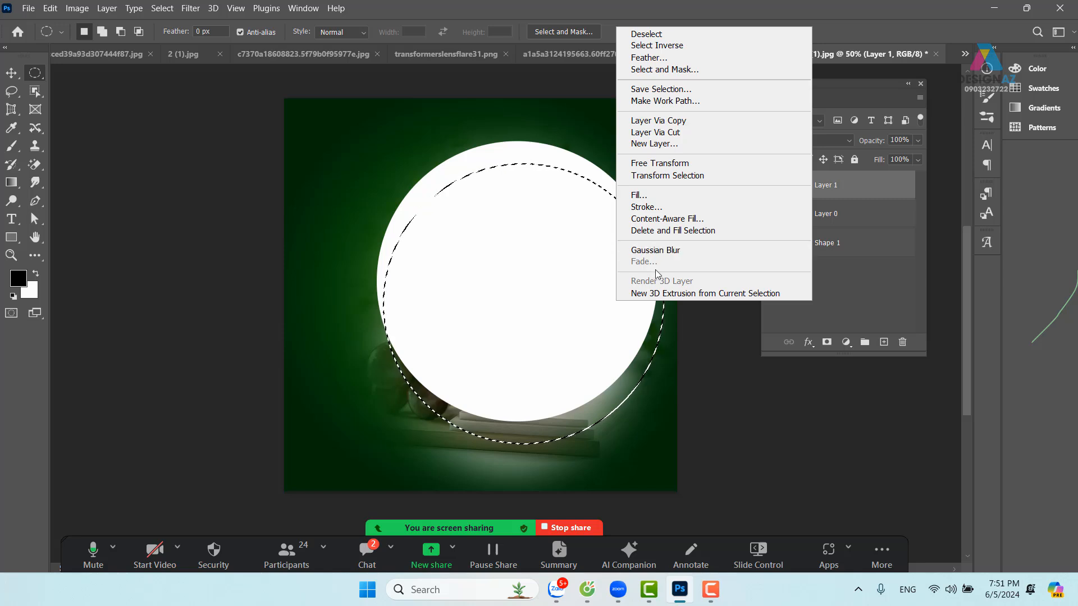
click(557, 281)
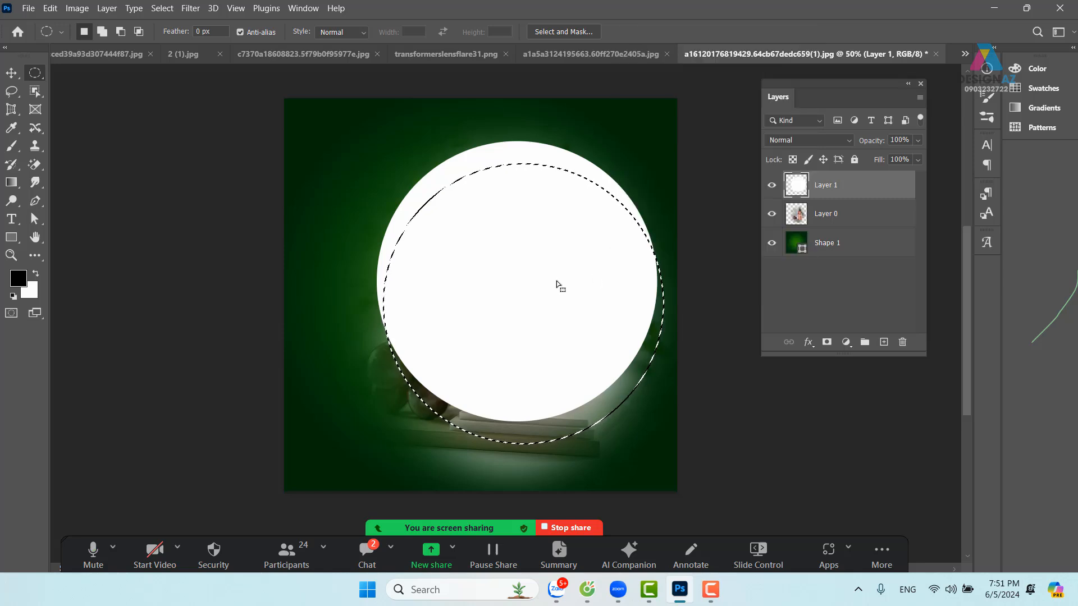
right_click(555, 279)
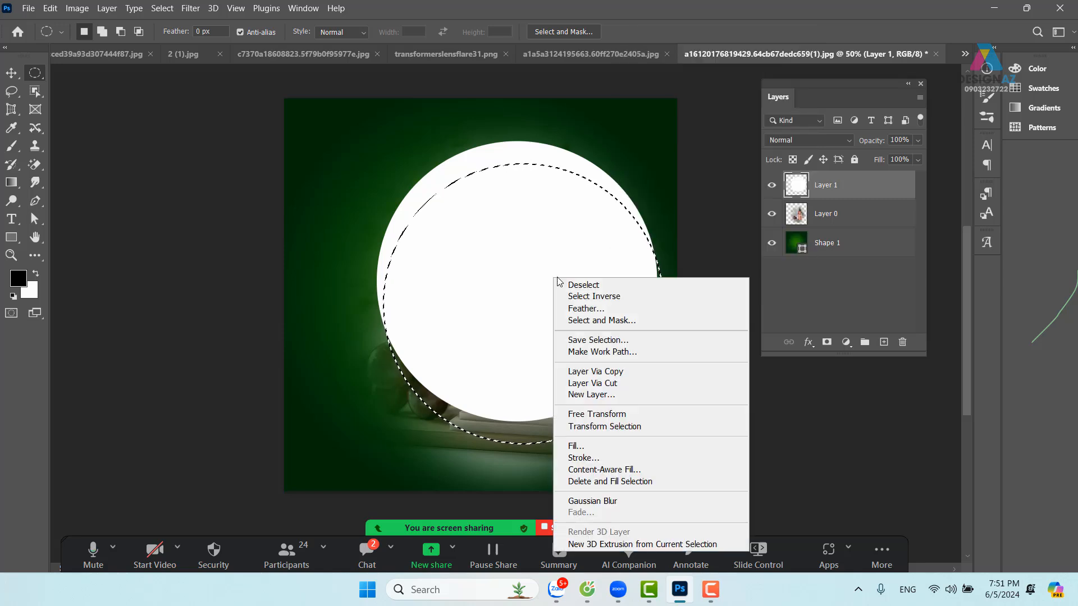
click(616, 427)
drag(661, 443, 658, 438)
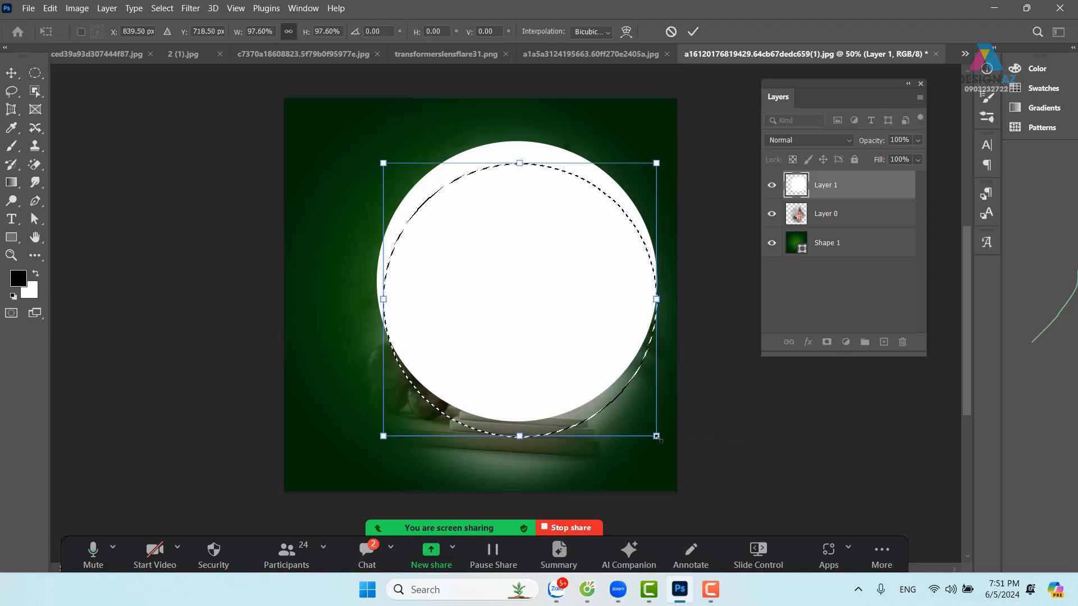
key(Return)
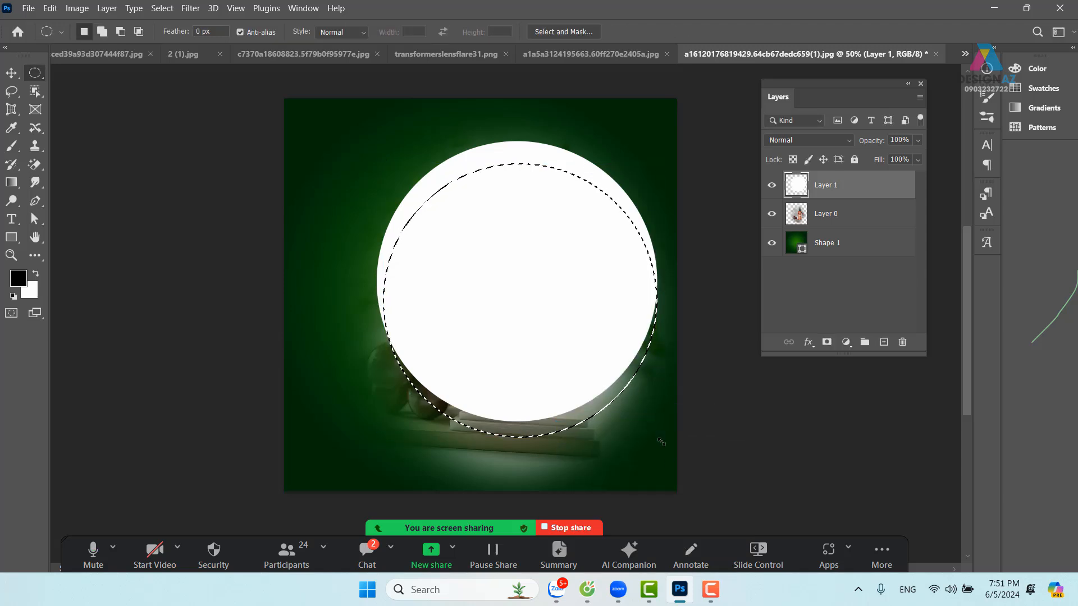
Step: Try to cut out the white disc's interior with the selection feathered by 100 pixels
key(shift+F6)
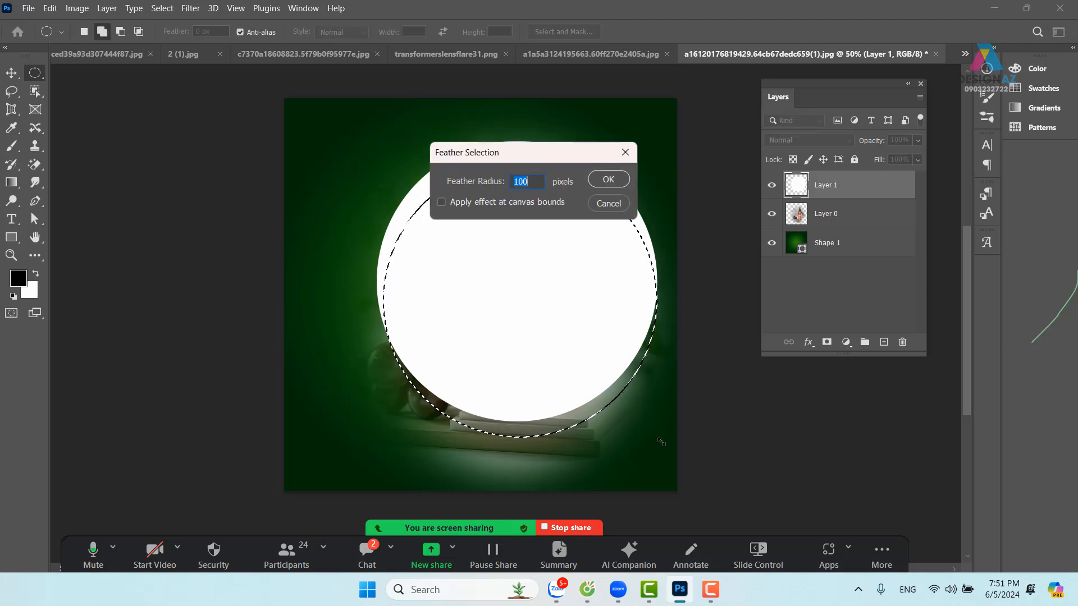
key(Return)
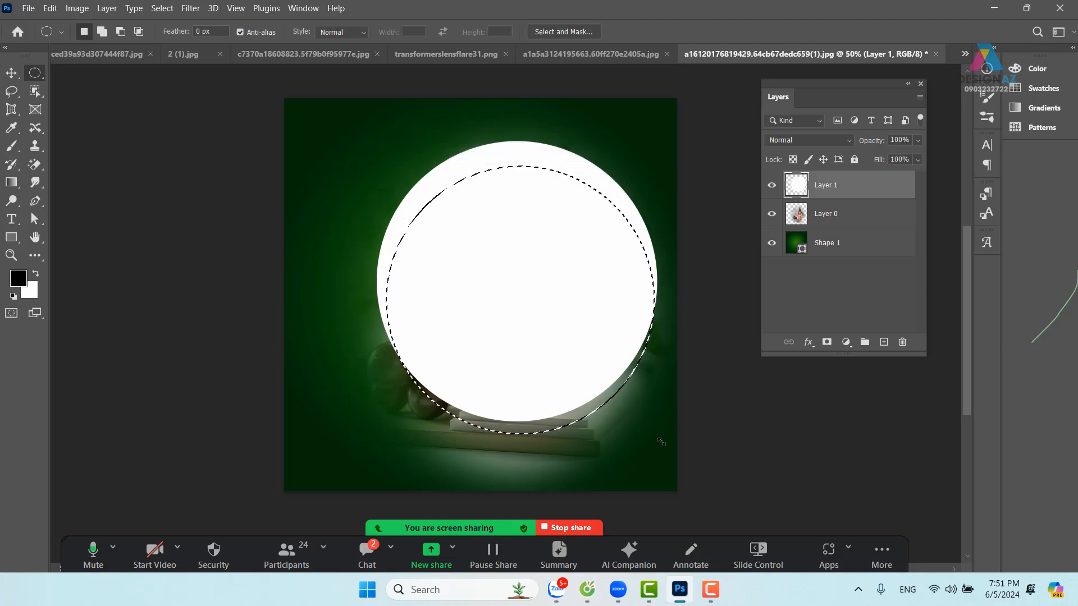
key(Delete)
key(ctrl+z)
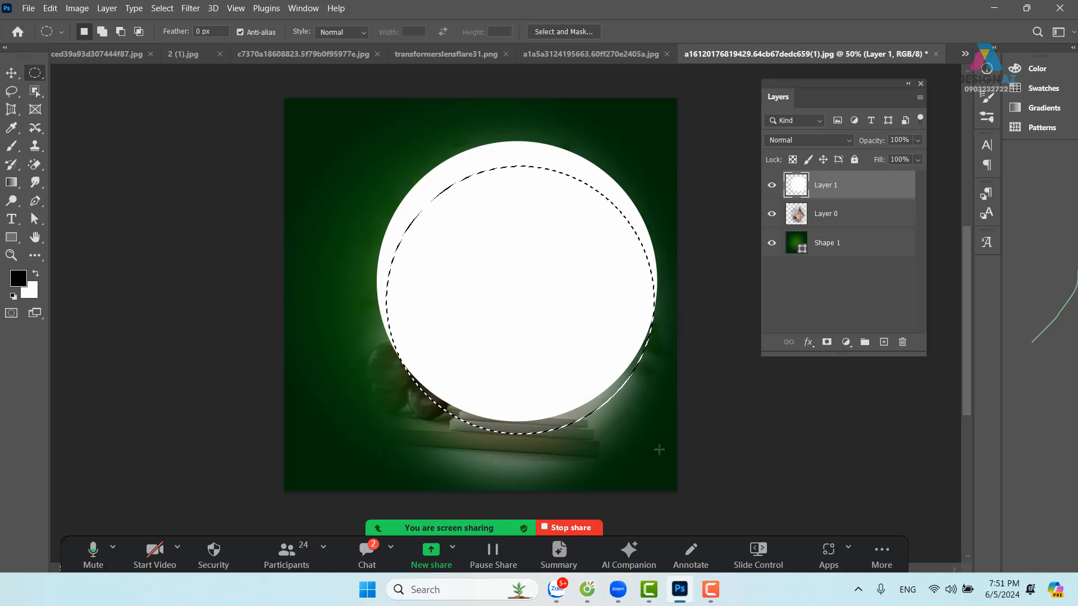
Step: Feather the circular selection by 50 pixels and delete the white disc's interior, leaving a soft crescent glow
key(shift+F6)
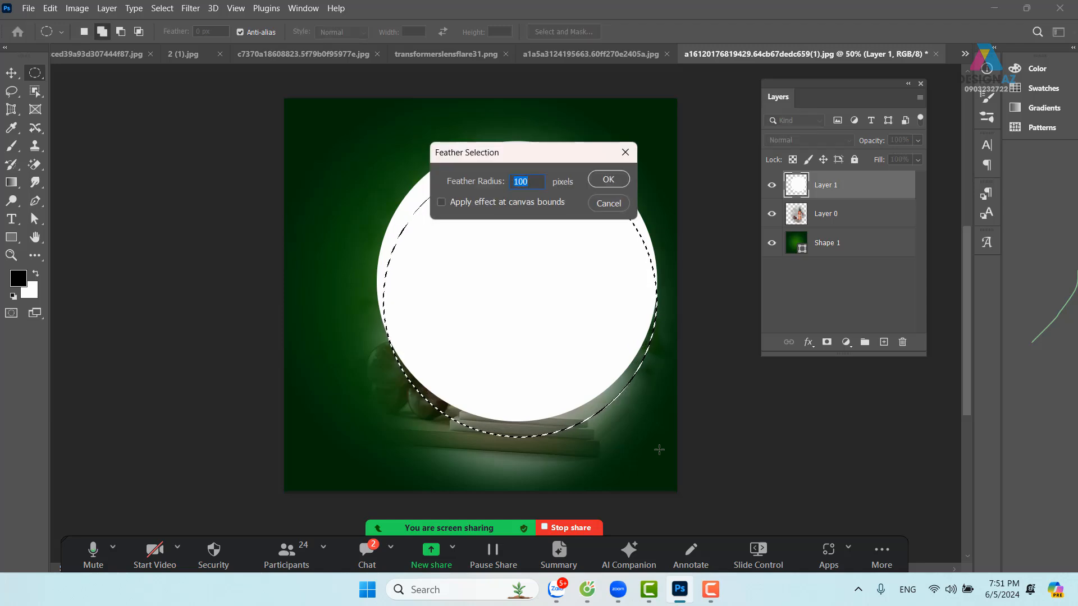
text(50)
key(Return)
key(Delete)
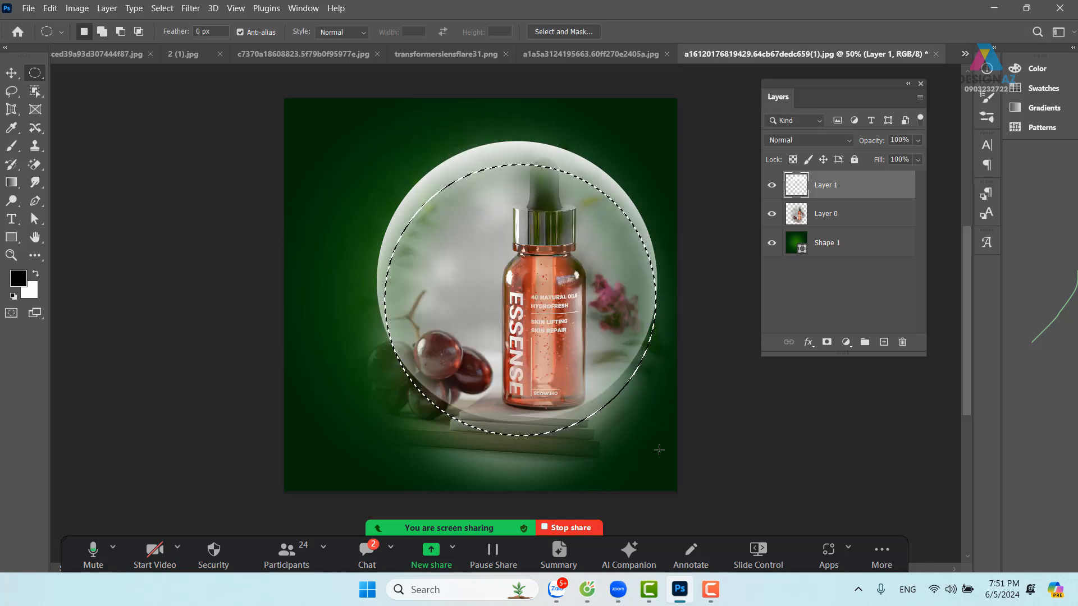
Step: Clear the circular selection and undo a trial move of the crescent glow
key(v)
key(ctrl+d)
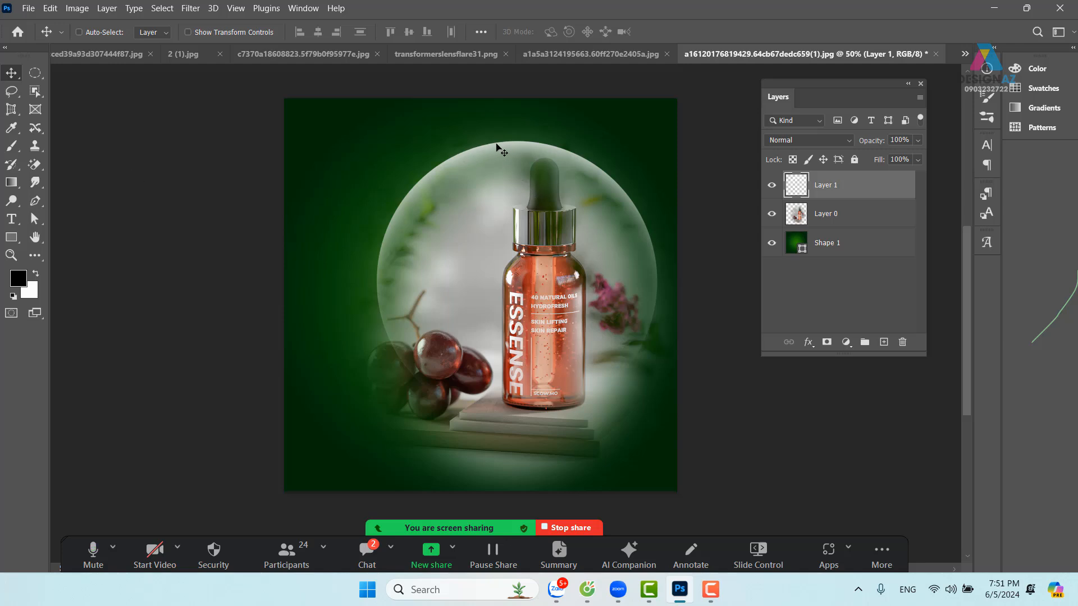
drag(517, 164, 513, 142)
key(ctrl+z)
Step: Fade out the crescent glow's lower ends using a rectangular selection across the image's lower part, feathered by 100 pixels
click(35, 72)
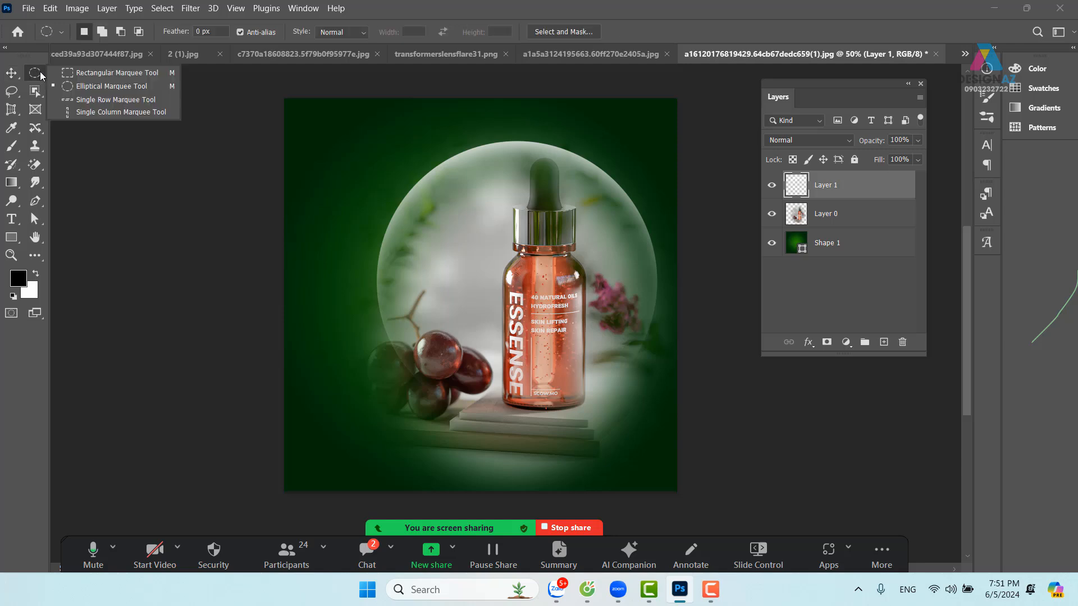
click(78, 73)
drag(279, 353, 814, 536)
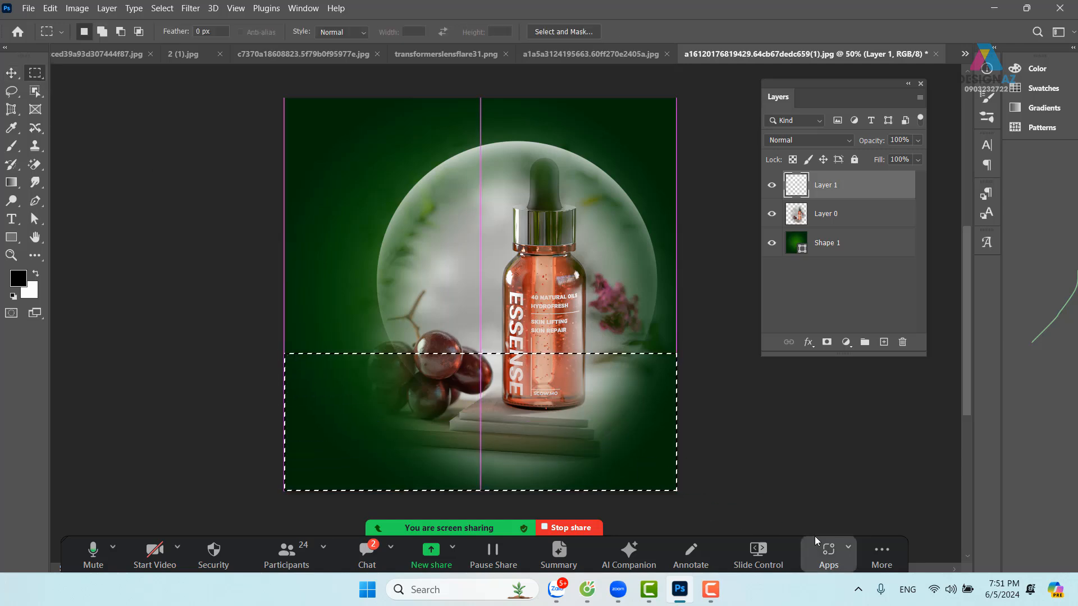
key(shift+F6)
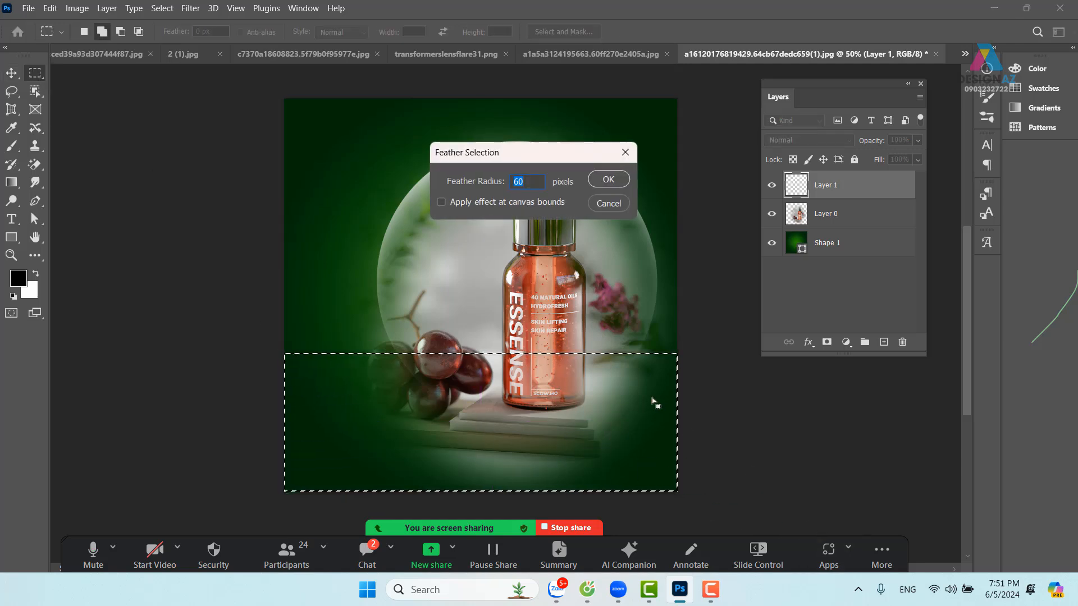
text(100)
key(Return)
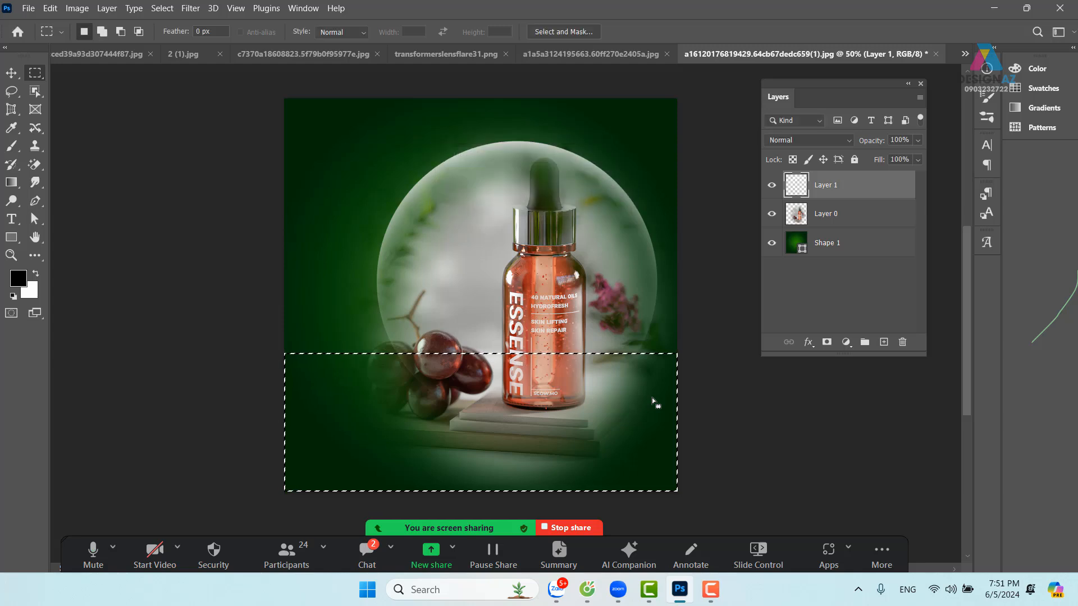
key(ctrl+d)
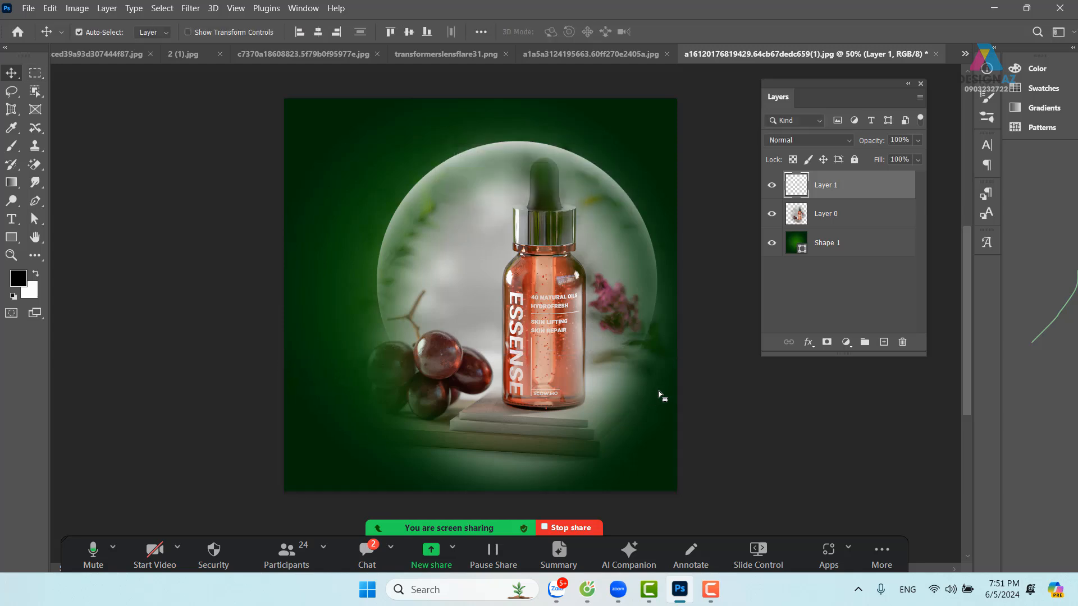
key(v)
drag(476, 161, 557, 225)
key(ctrl+z)
key(ctrl+z)
Step: Add a black-filled layer beneath the crescent glow in Layer 1 and merge the two layers
click(884, 342)
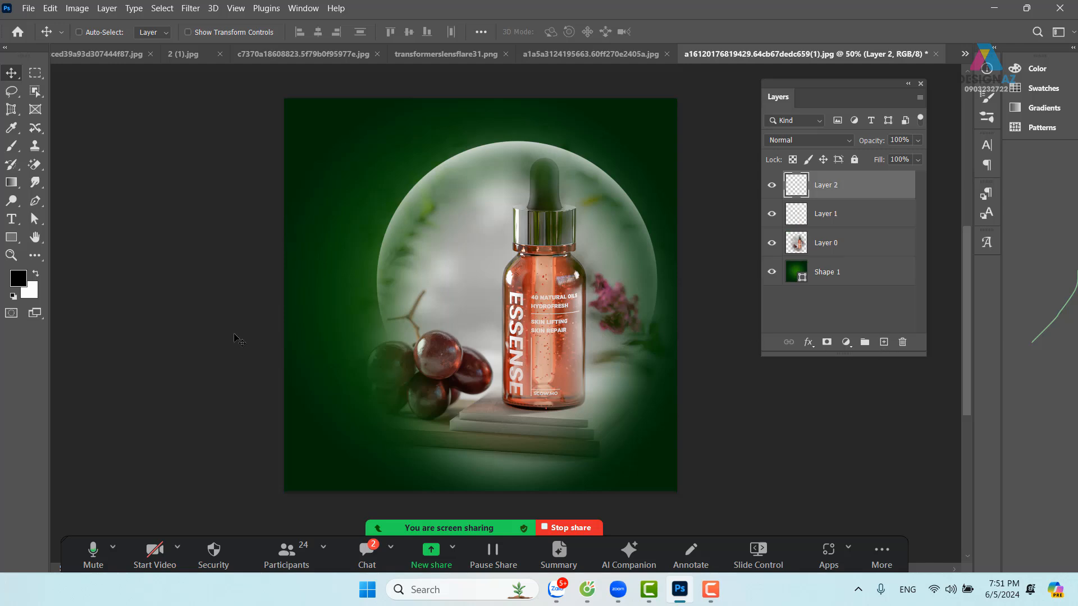
click(20, 282)
drag(733, 235, 658, 364)
click(992, 184)
key(alt+BackSpace)
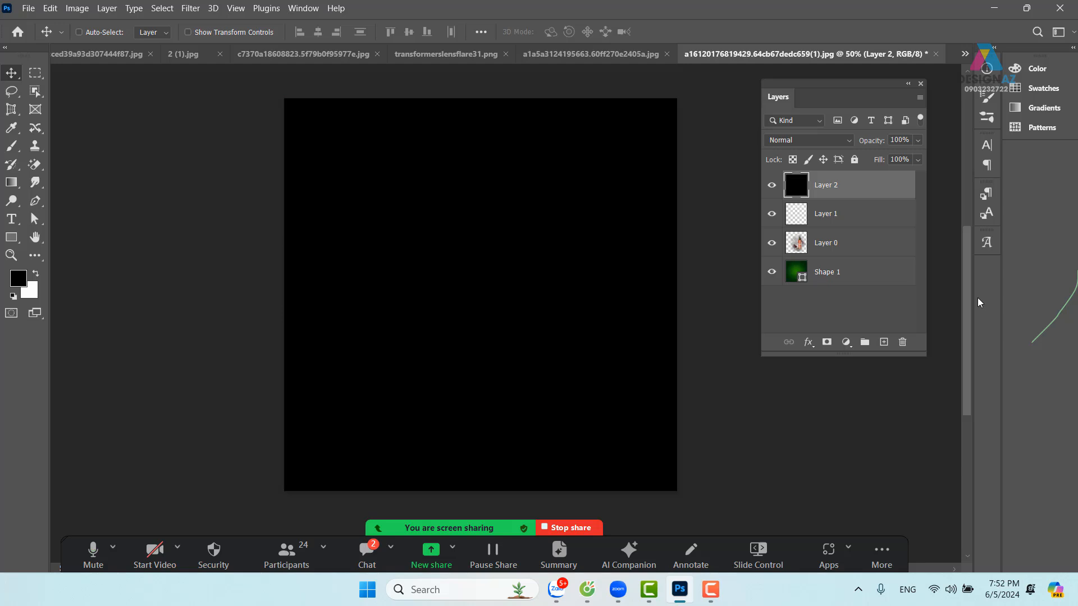
key(ctrl+bracketleft)
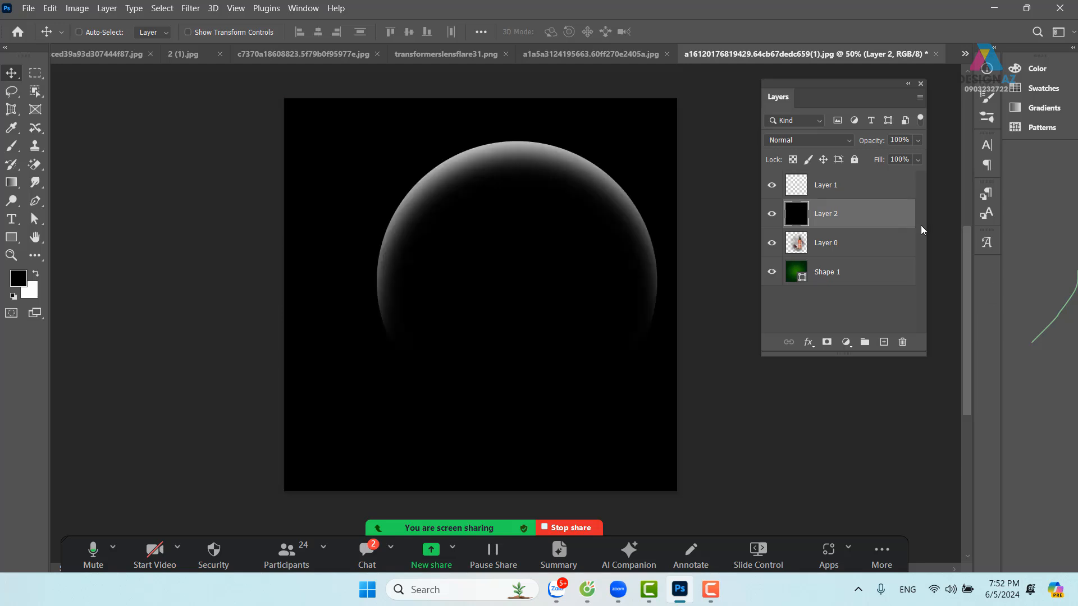
shift+click(876, 188)
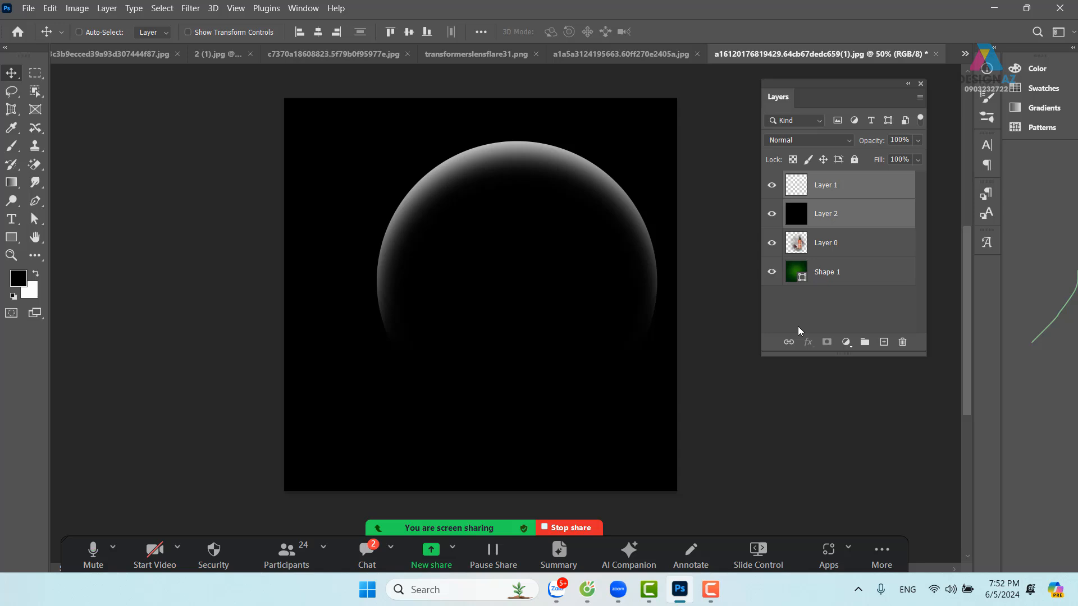
key(ctrl+e)
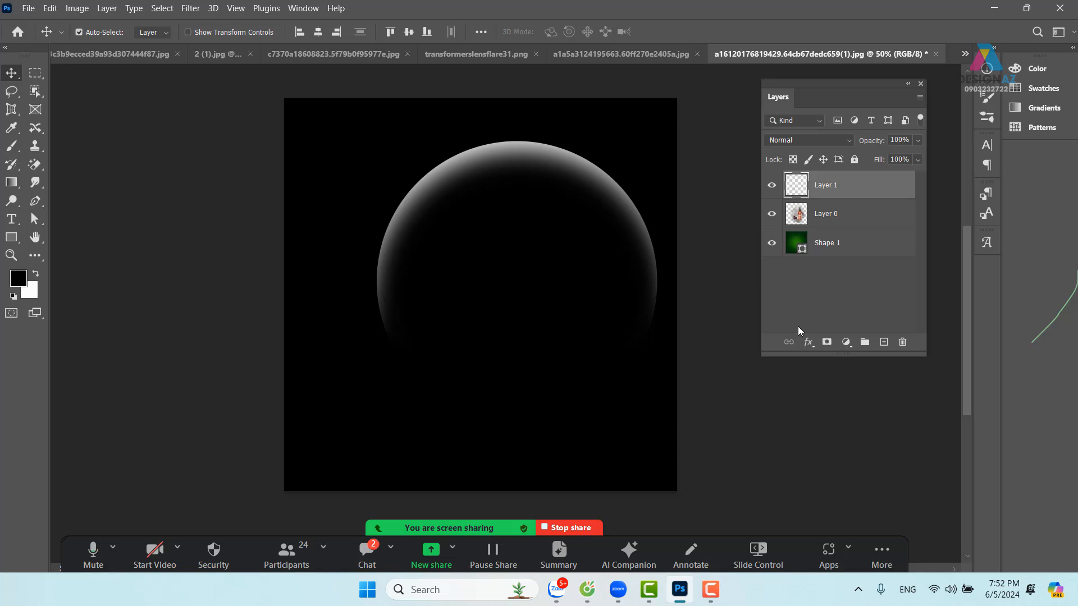
Step: Try the Screen blending mode on the merged glow layer and switch it to Color Dodge
click(823, 140)
click(804, 262)
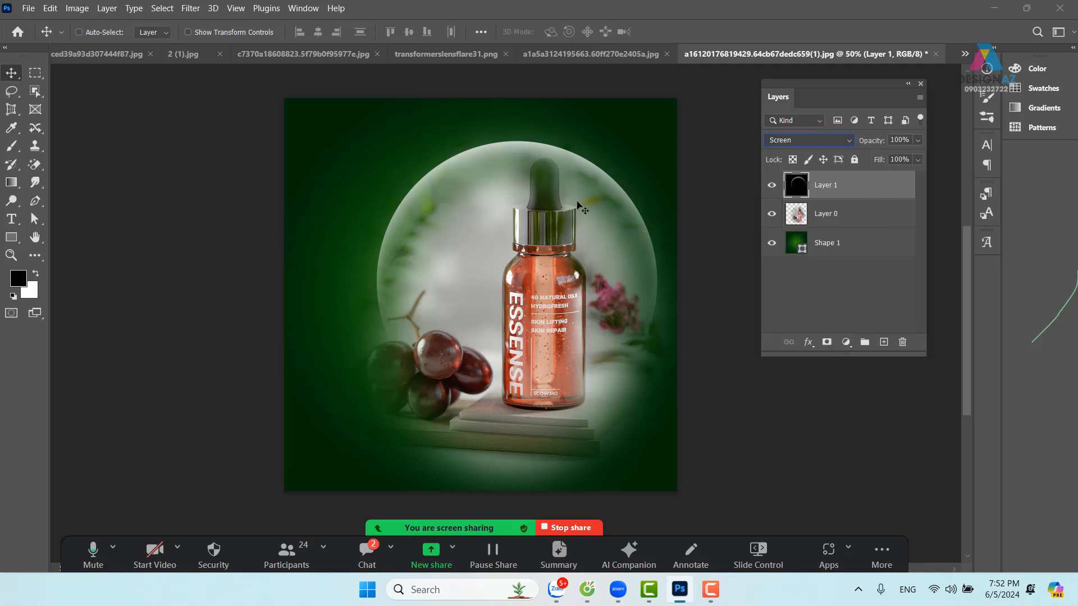
drag(562, 189, 482, 154)
key(ctrl+z)
click(810, 142)
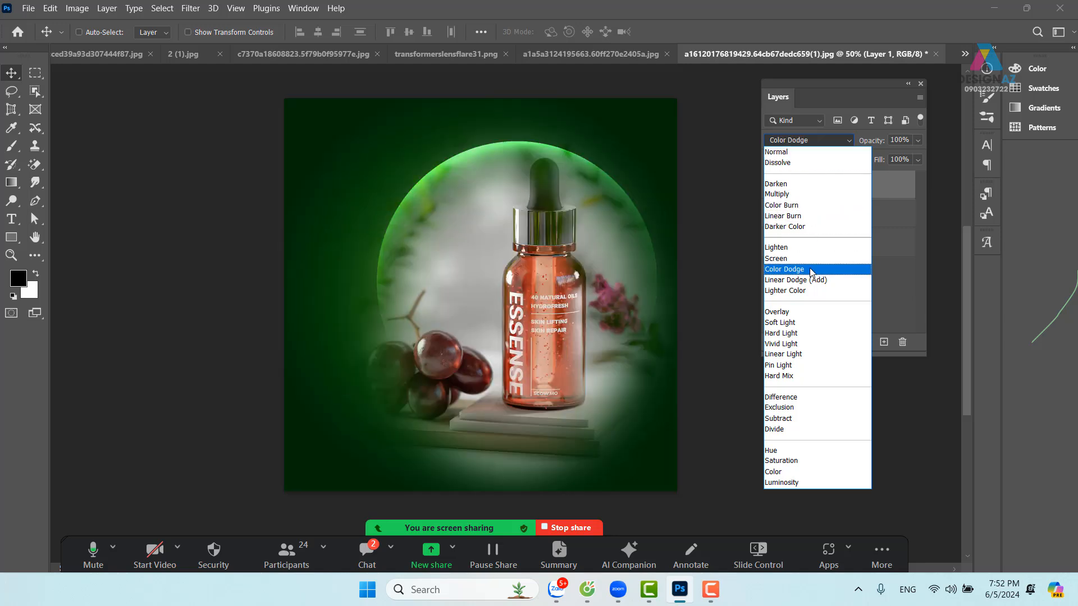
click(810, 270)
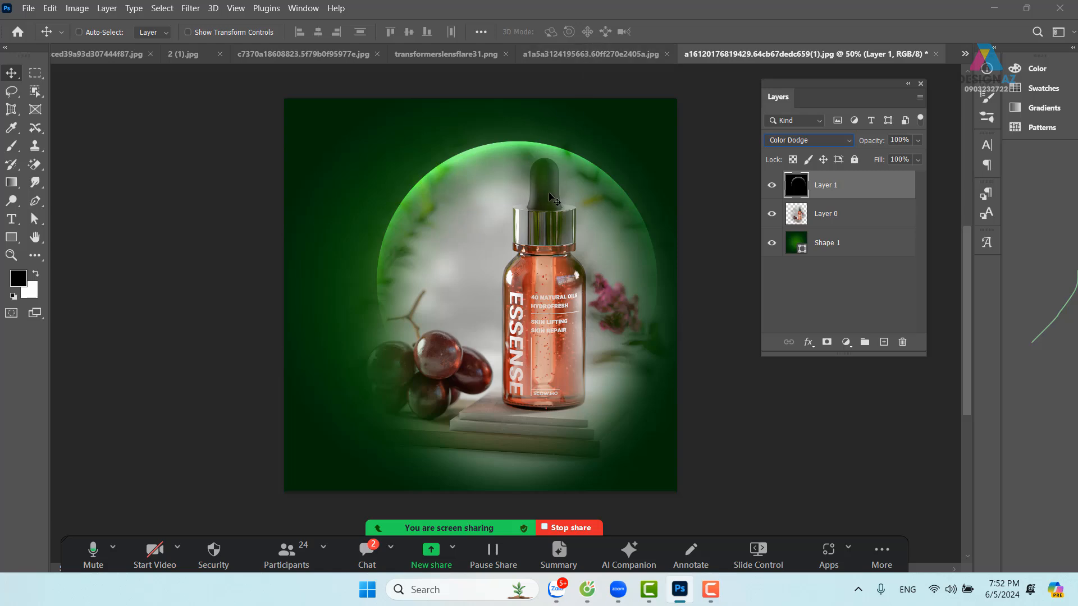
Step: Open the transformerslensflare31 image from the thuvienanh > Backgroud > texture folder on drive E
key(ctrl+o)
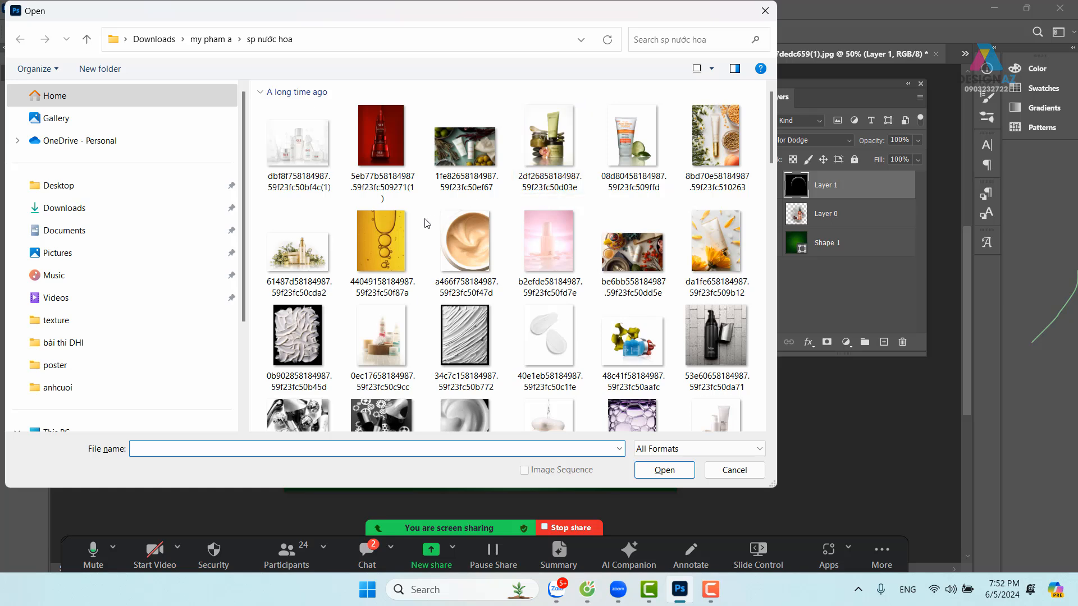
scroll(120, 258, down, 2)
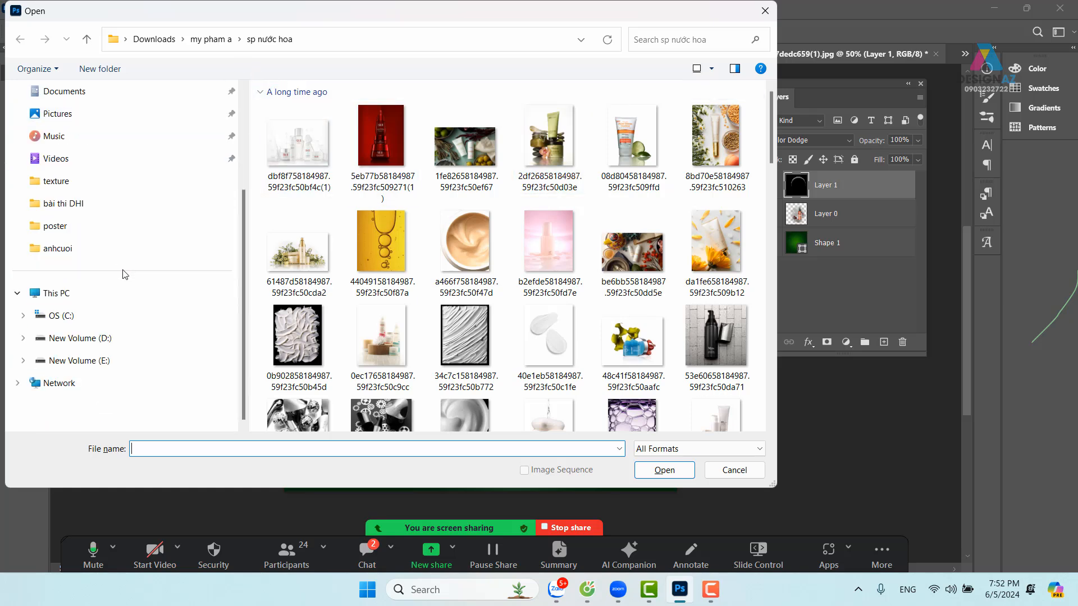
click(120, 365)
scroll(530, 271, down, 5)
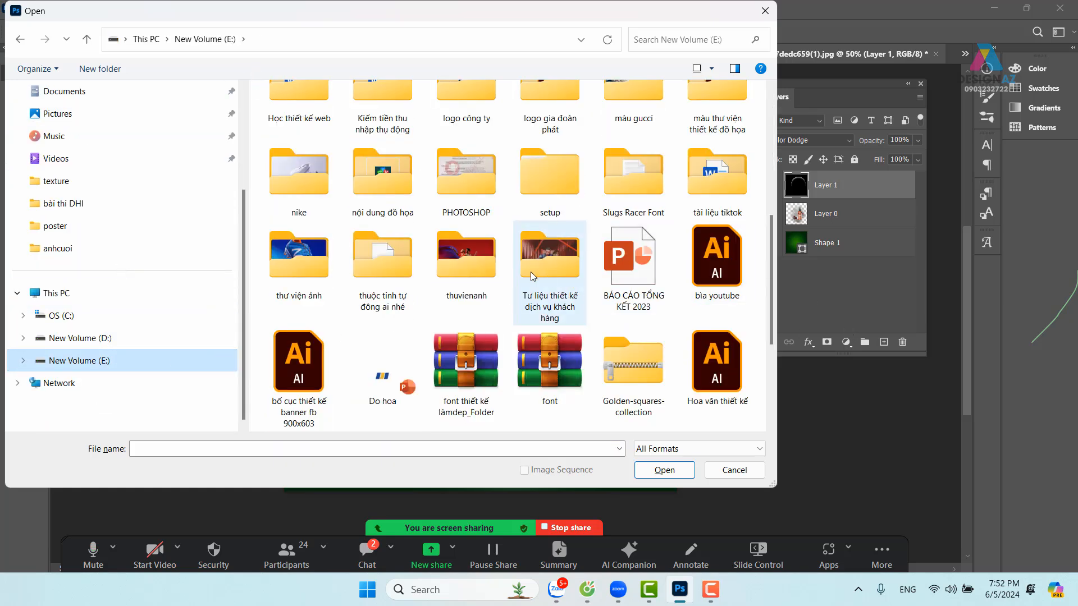
double_click(478, 284)
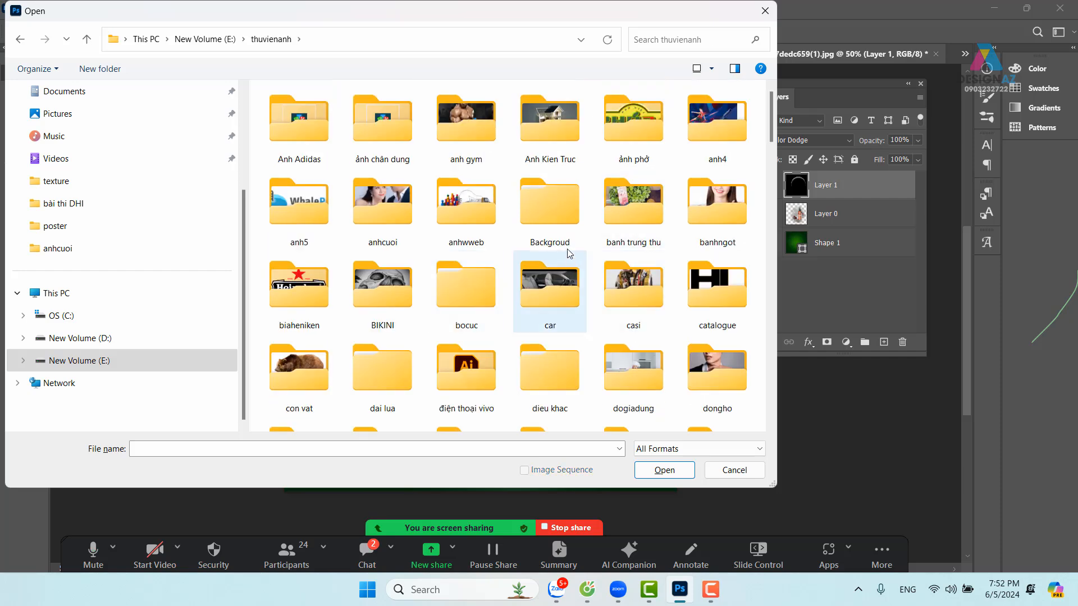
double_click(561, 217)
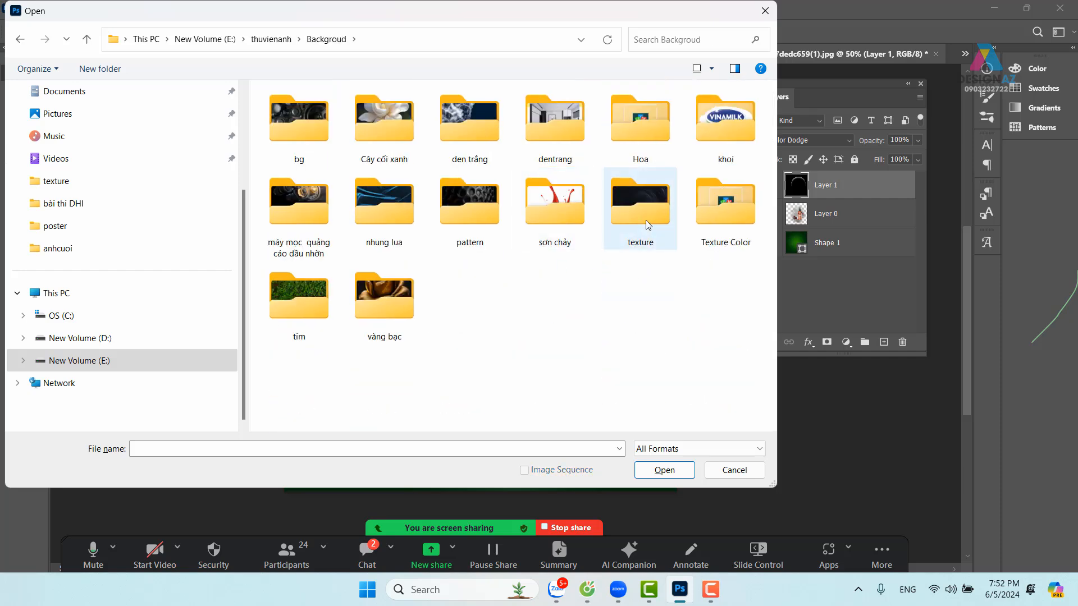
double_click(646, 220)
scroll(610, 270, down, 10)
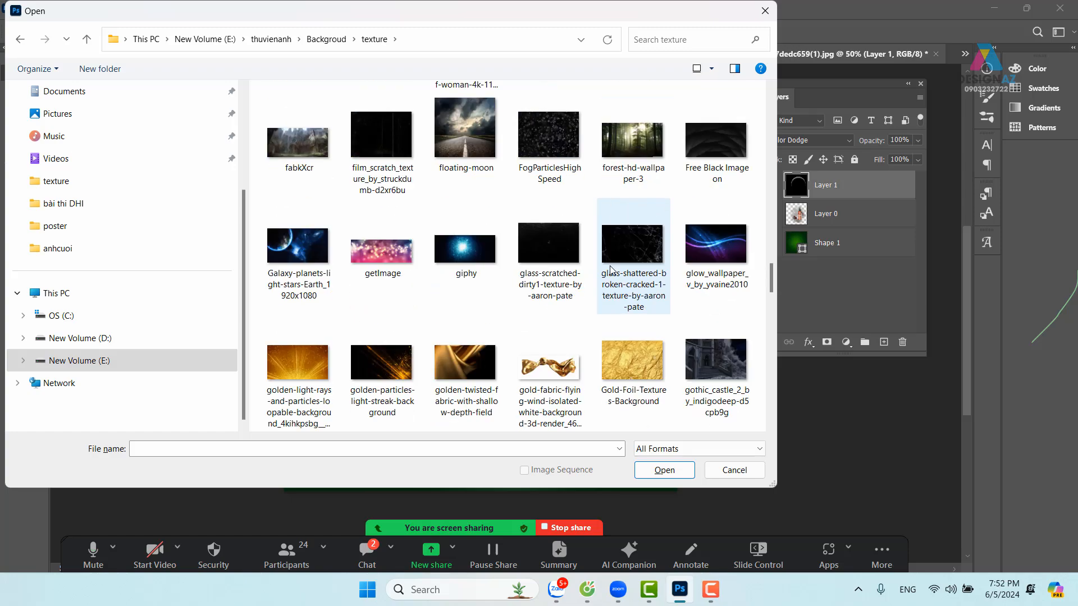
scroll(610, 269, down, 15)
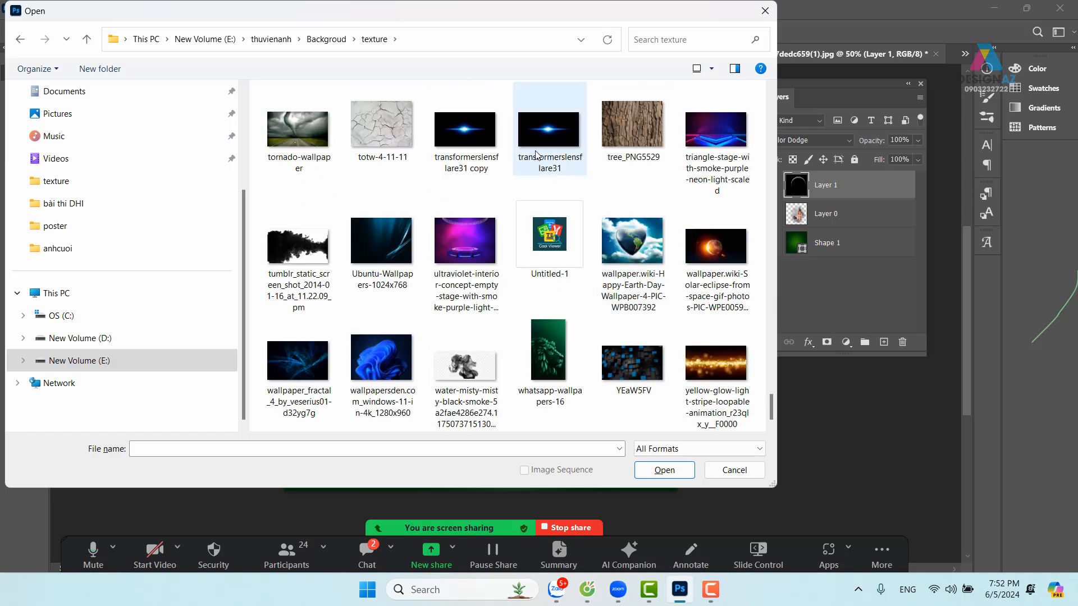
click(536, 155)
click(657, 469)
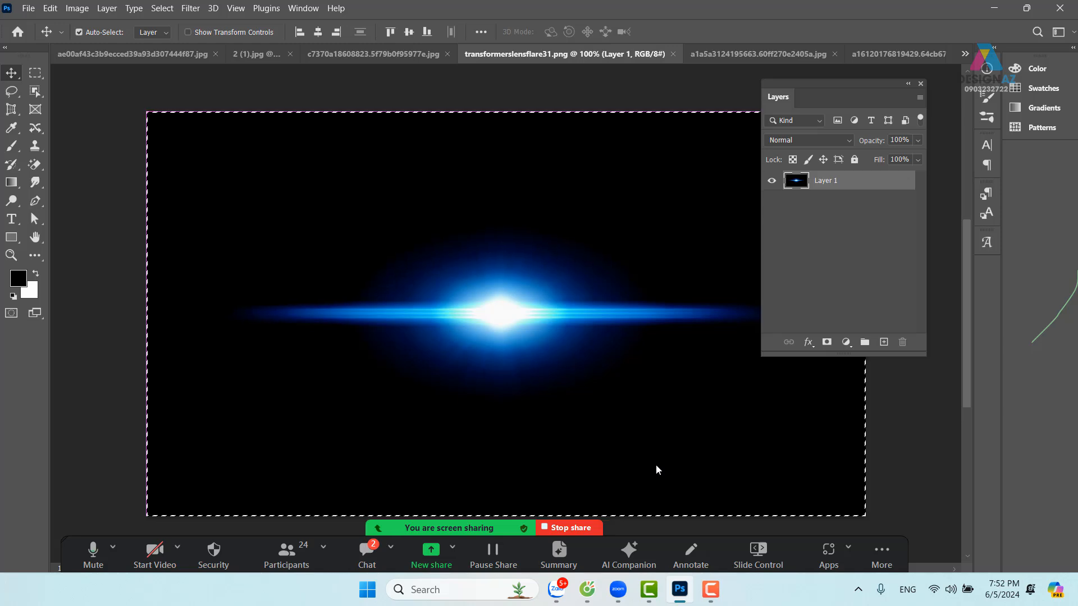
Step: Close the lens flare file and paste its copied image over the upper part of the bottle composition
click(673, 54)
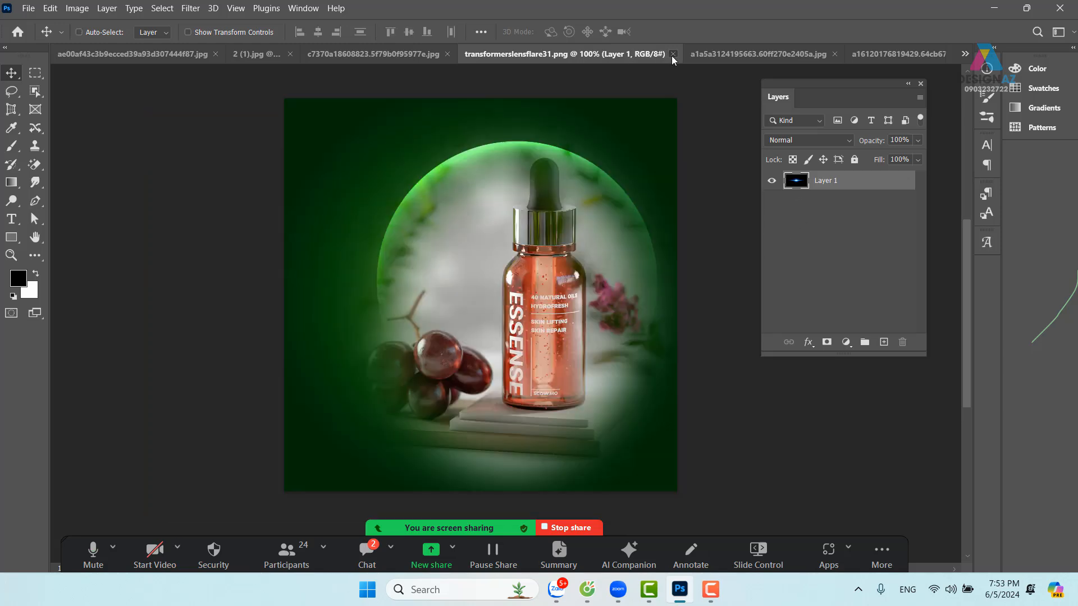
key(ctrl+v)
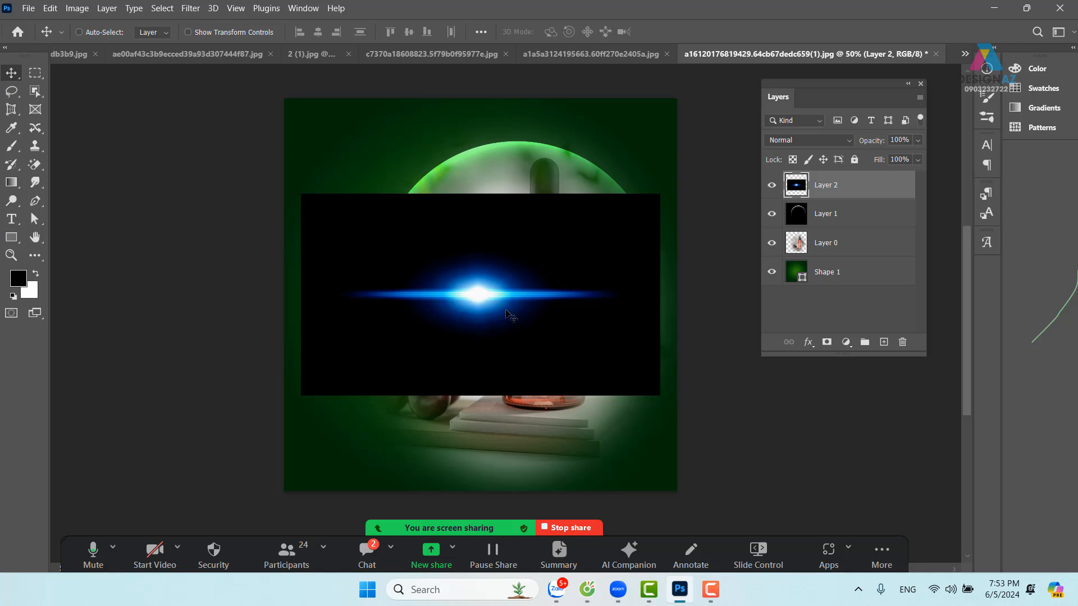
drag(505, 308, 518, 207)
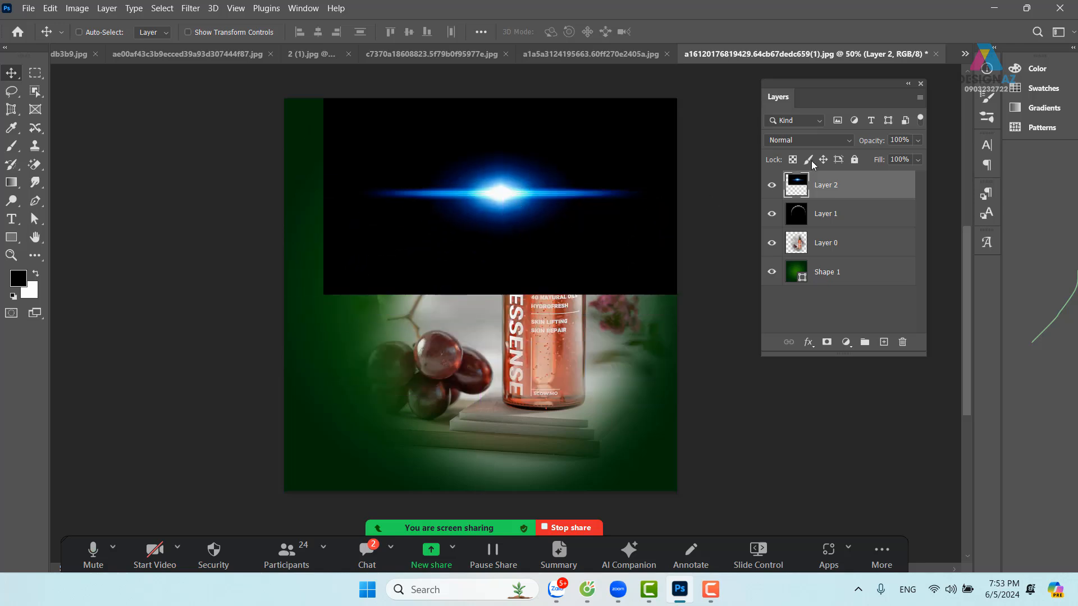
Step: Set the lens flare layer's blending mode to Color Dodge and move the flare above the crescent's upper edge
click(808, 140)
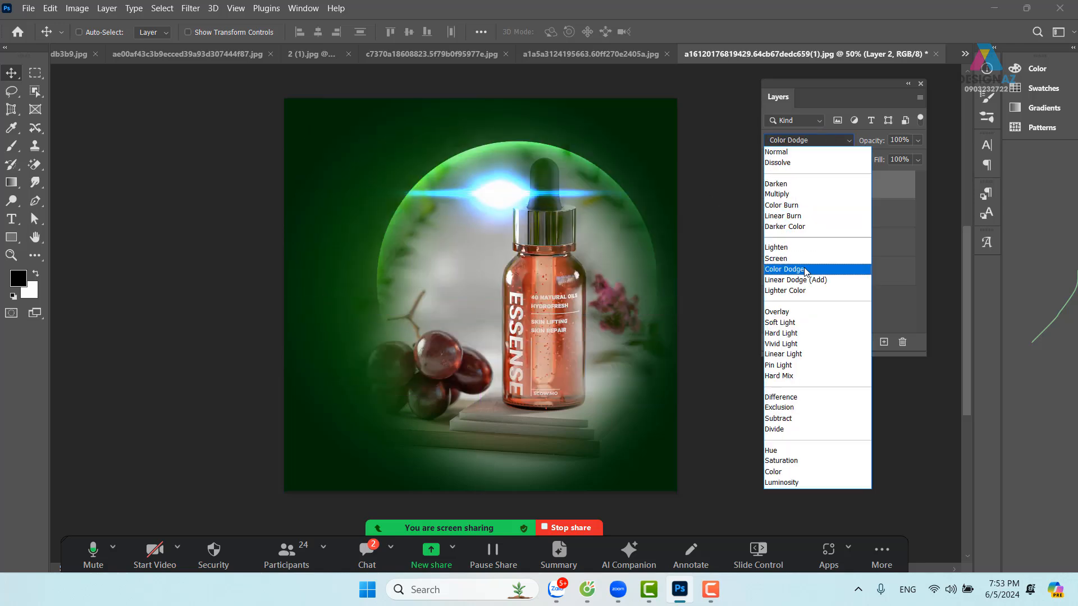
click(814, 269)
mouse_move(512, 199)
mouse_down()
mouse_move(511, 140)
mouse_move(443, 128)
mouse_move(430, 145)
mouse_move(446, 247)
mouse_move(421, 129)
mouse_move(420, 237)
mouse_move(440, 238)
mouse_move(429, 137)
mouse_move(510, 117)
mouse_move(517, 127)
mouse_up()
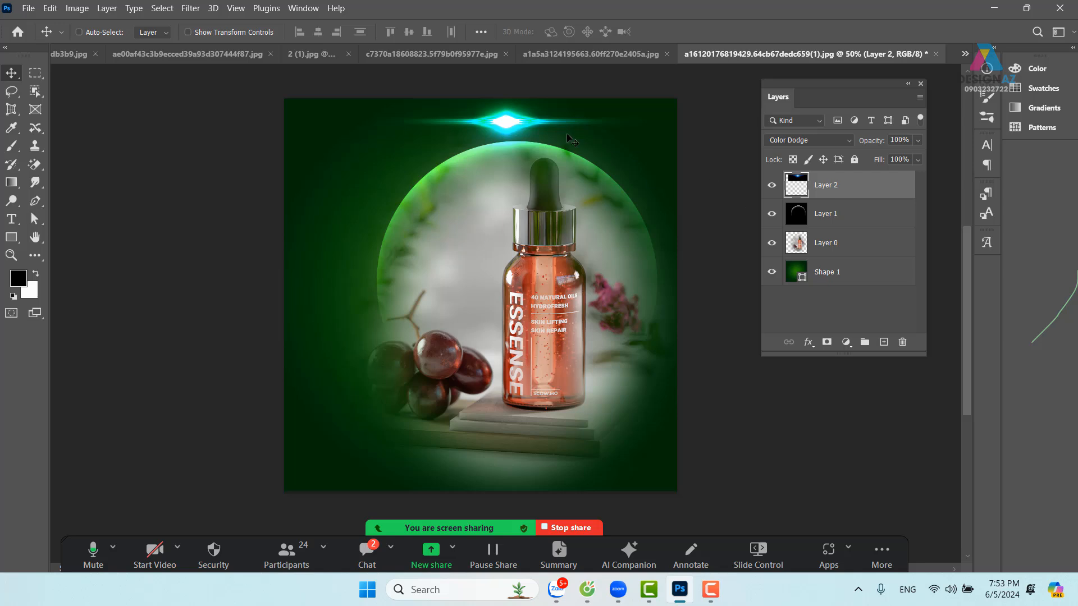
Step: Desaturate the lens flare and shift it left and slightly down toward the crescent's upper edge
key(ctrl+shift+u)
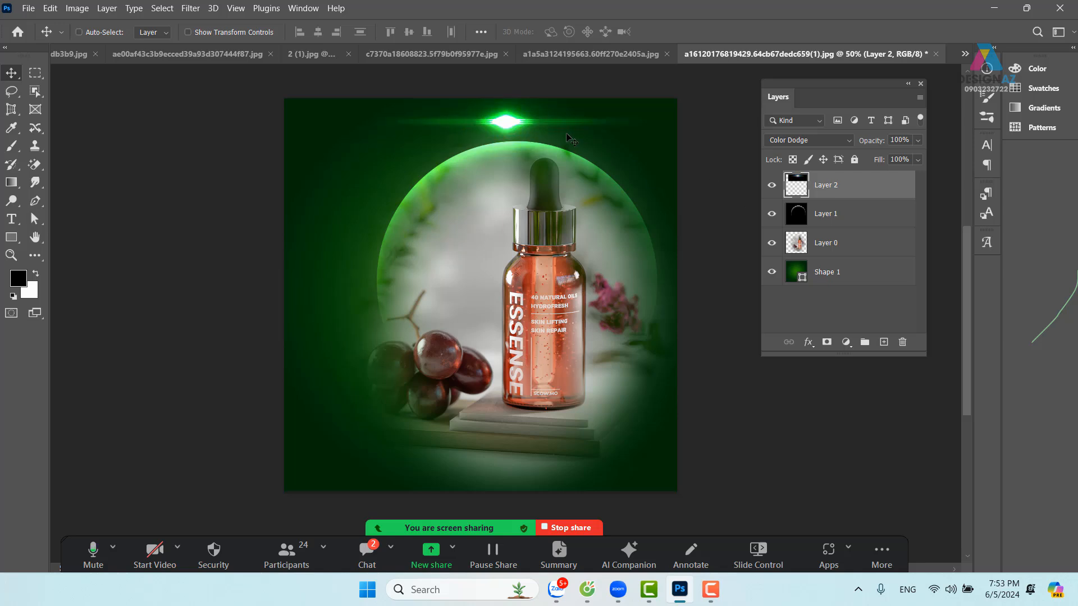
drag(571, 140, 516, 152)
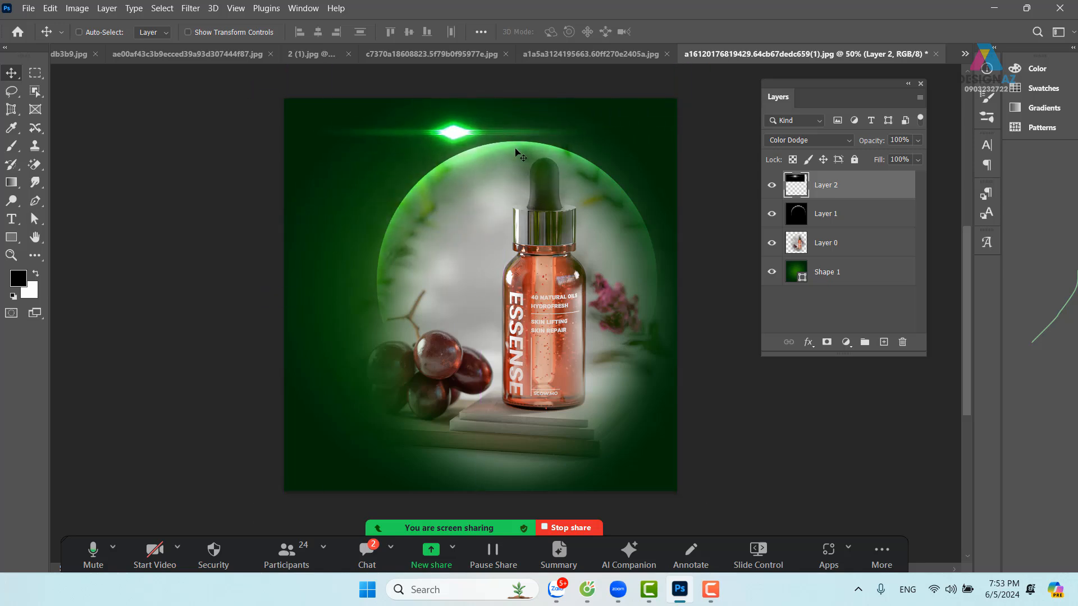
click(918, 160)
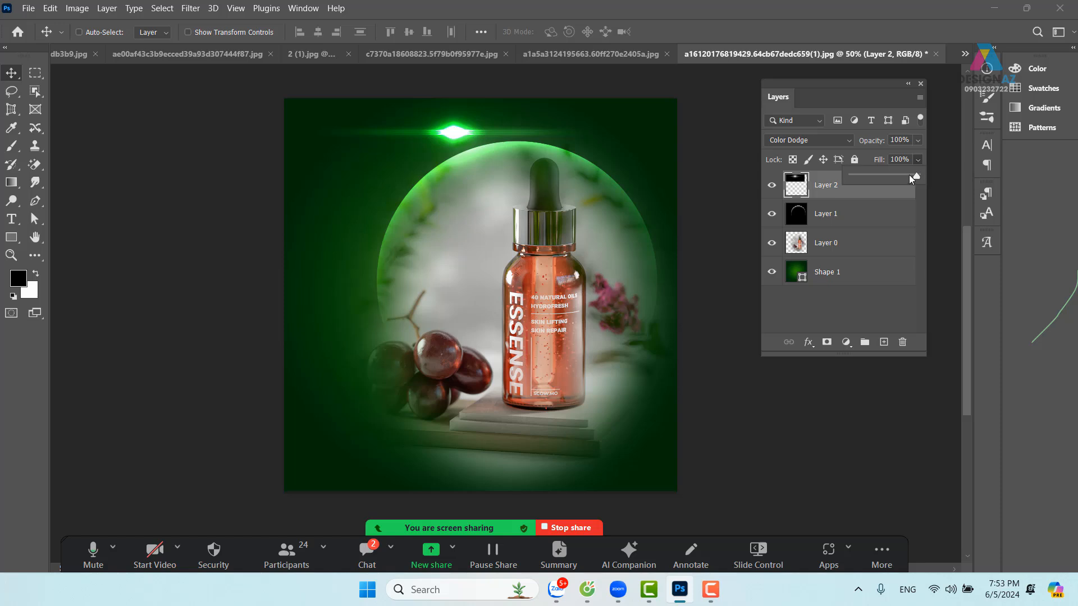
drag(904, 176, 920, 176)
click(826, 195)
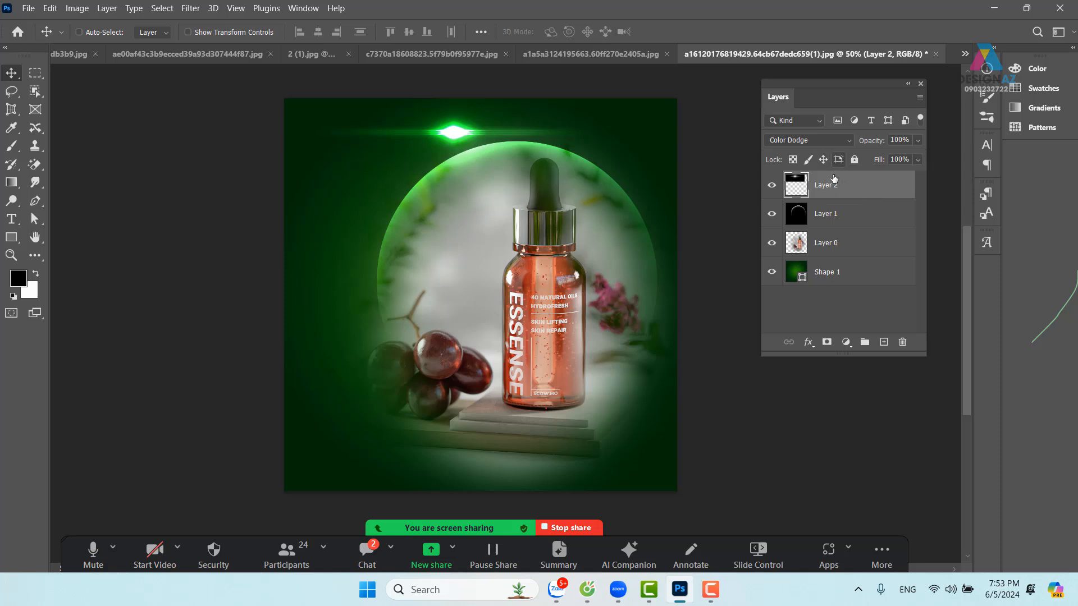
Step: Set Layer 2's blend mode to Screen and move its light flare just below the top of the glowing circle
key(ctrl)
drag(538, 159, 584, 219)
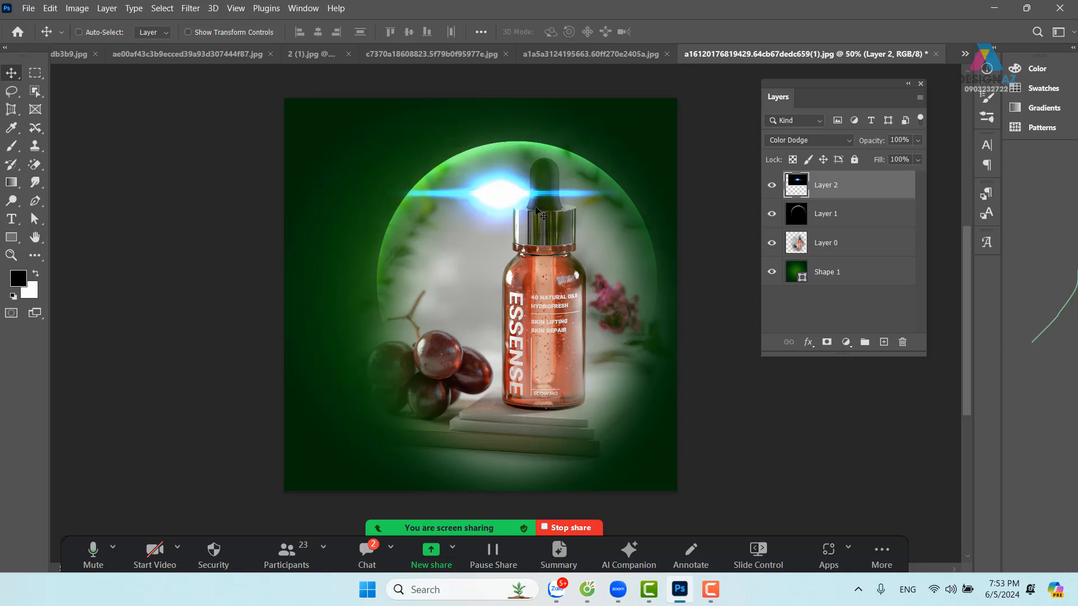
drag(525, 187, 512, 155)
click(809, 140)
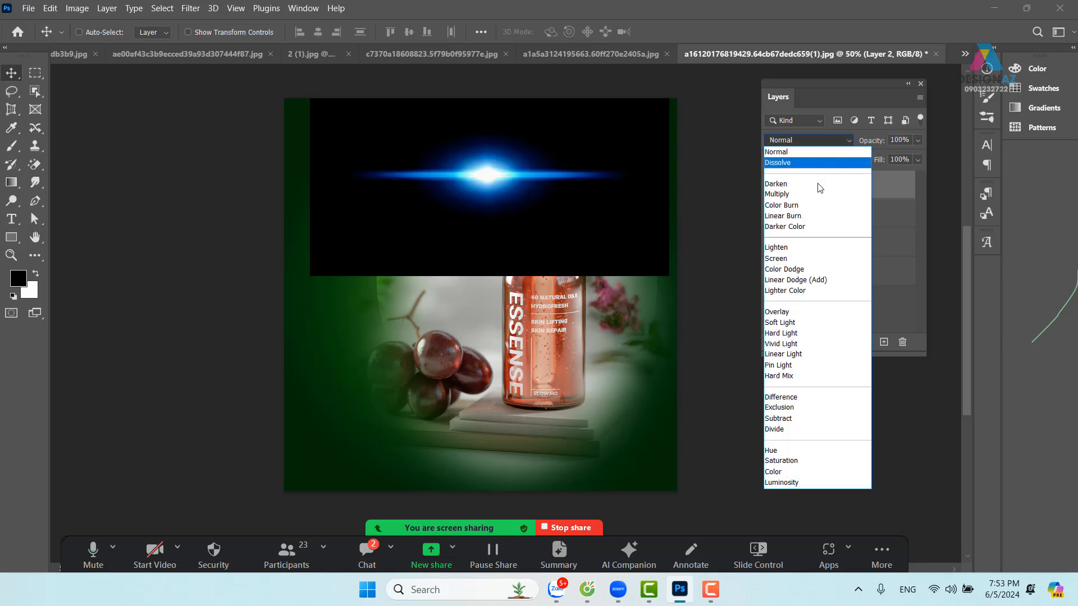
click(782, 258)
drag(485, 183, 476, 209)
Step: Warp the light flare on Layer 2 with the Arc style, bending it by about 99.4%
key(ctrl+t)
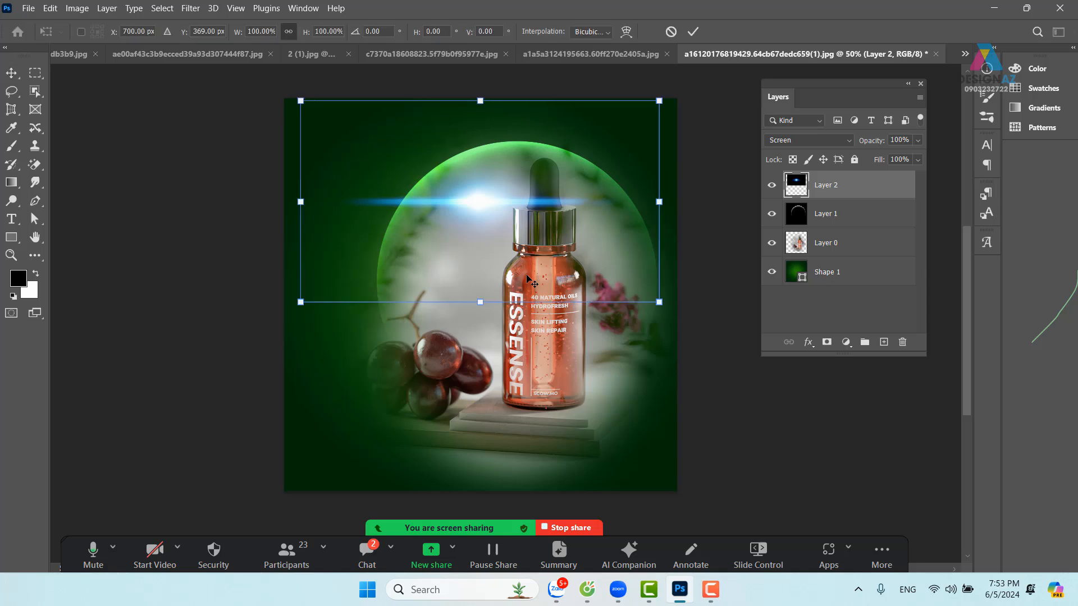
click(630, 33)
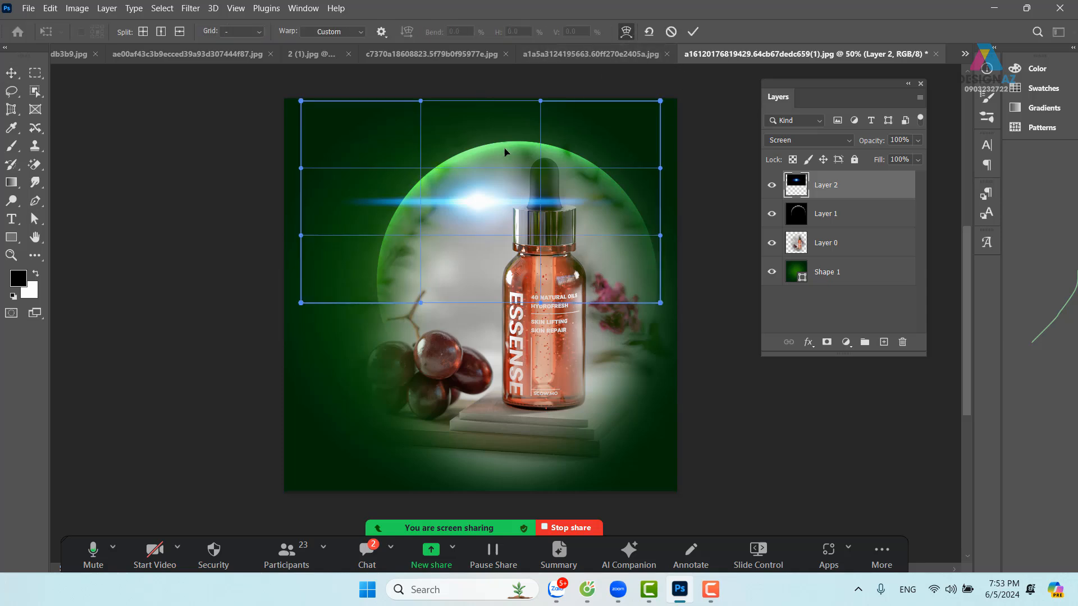
click(357, 33)
click(327, 54)
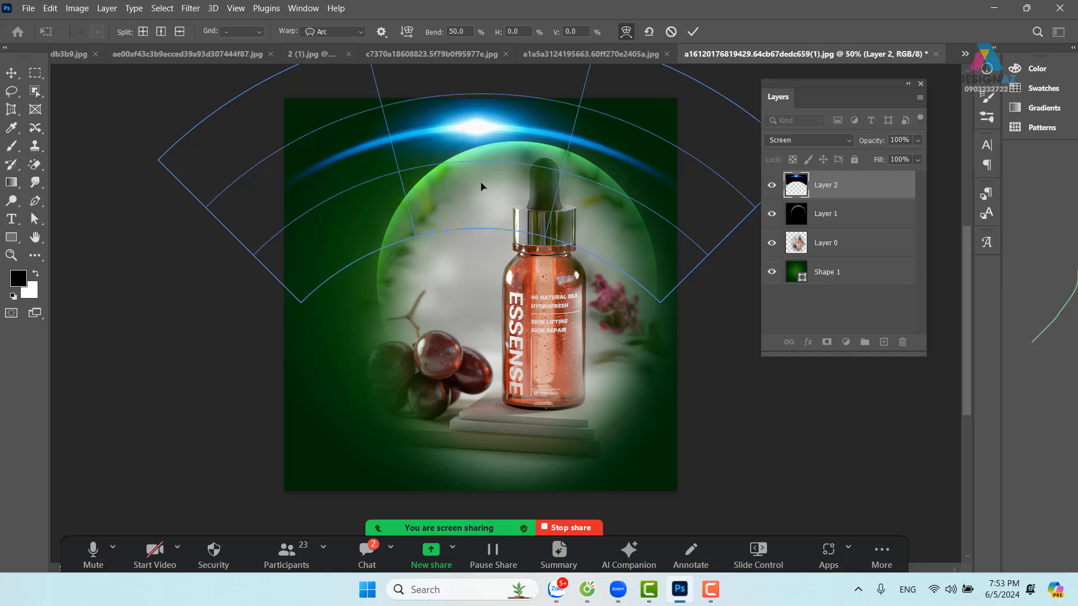
key(ctrl+minus)
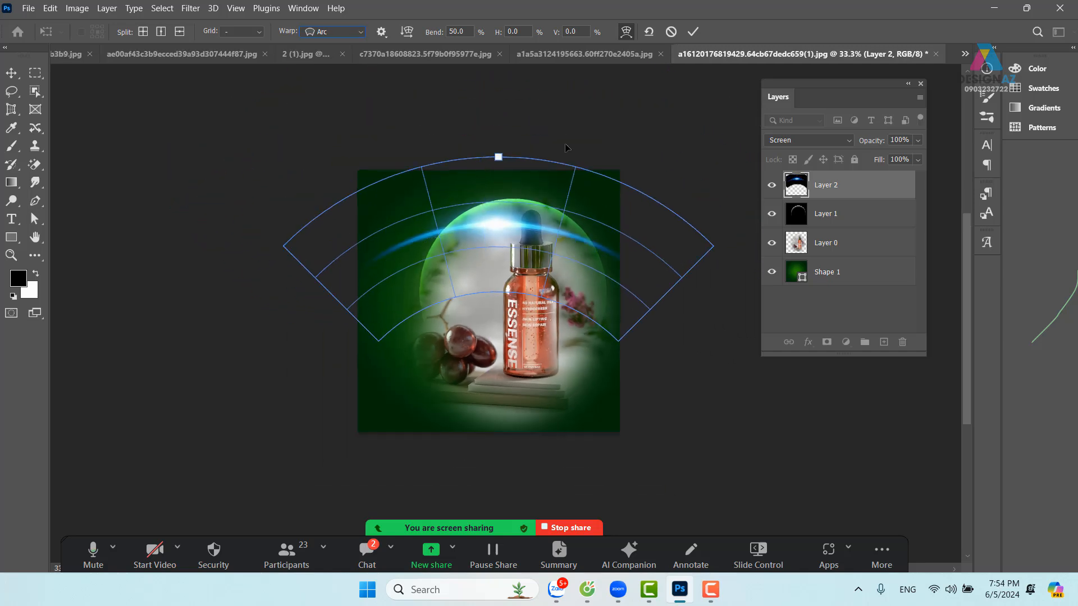
drag(497, 155, 504, 89)
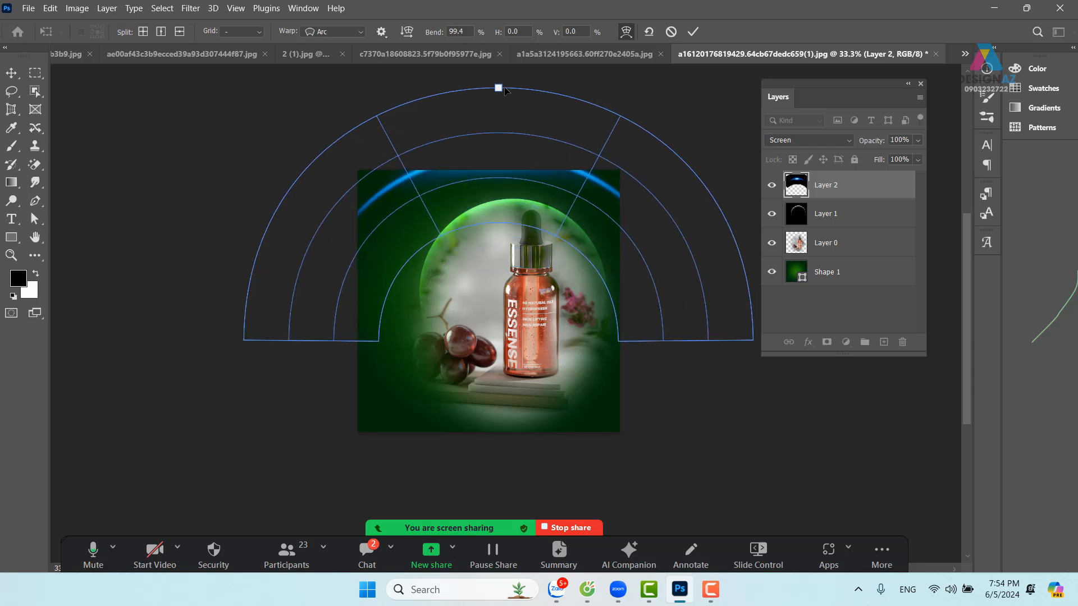
click(694, 31)
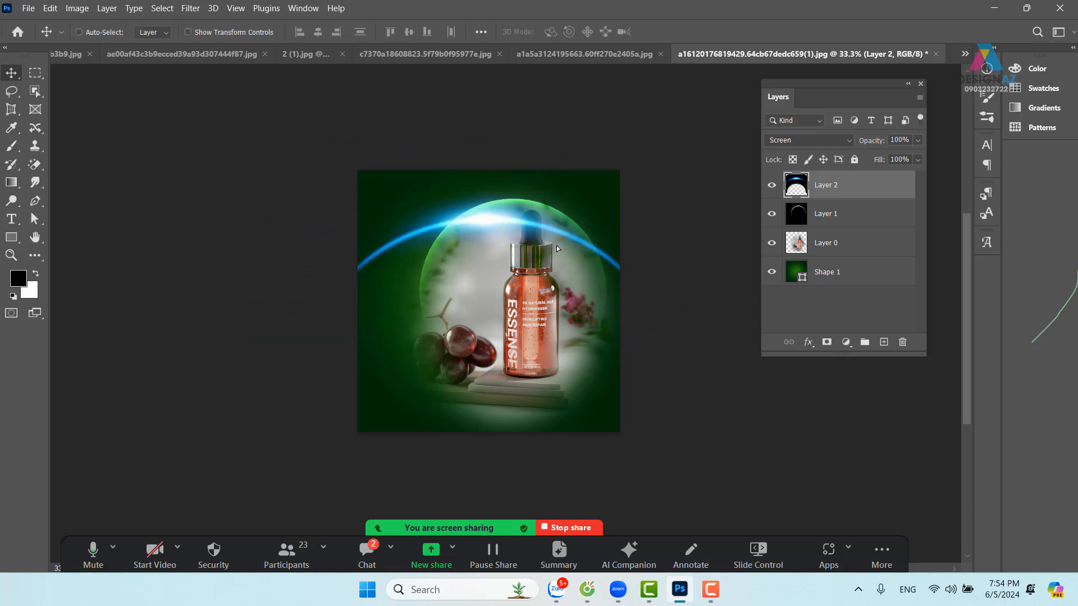
Step: Scale the arched flare to about 63.75% and place it over the top of the glowing circle
key(ctrl+t)
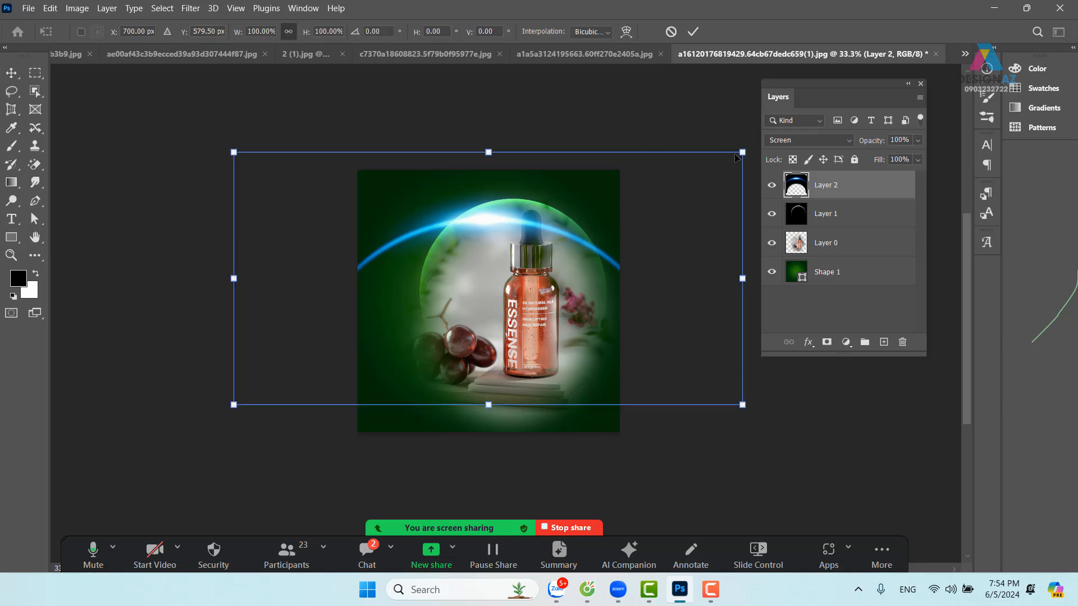
drag(736, 157, 491, 259)
drag(379, 285, 571, 178)
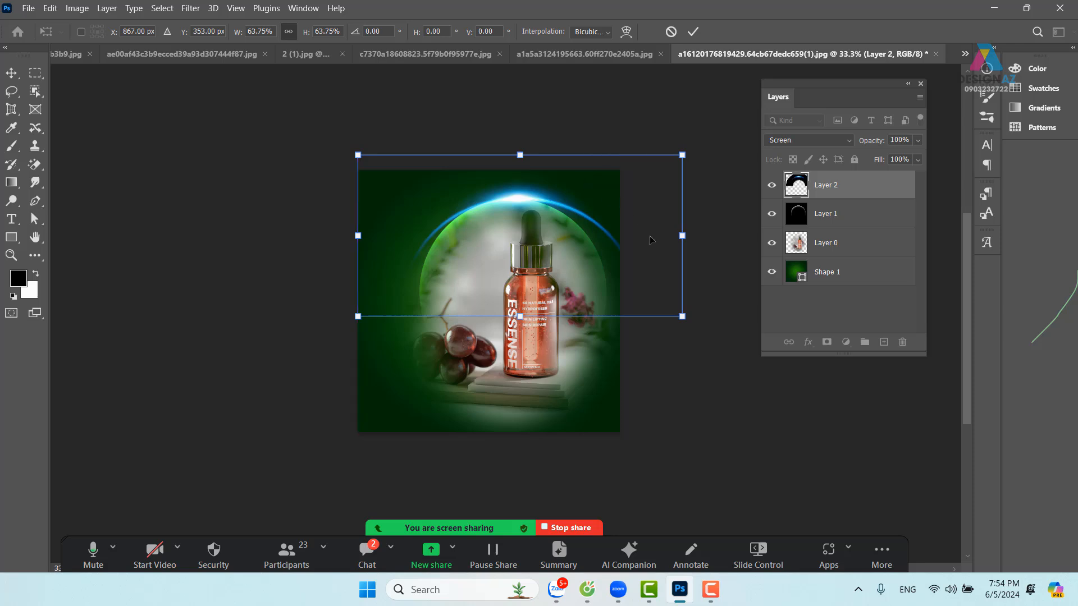
drag(609, 230, 598, 229)
Step: Narrow the arched flare to about 52.5% width and align it with the circle's upper edge
key(ctrl+plus)
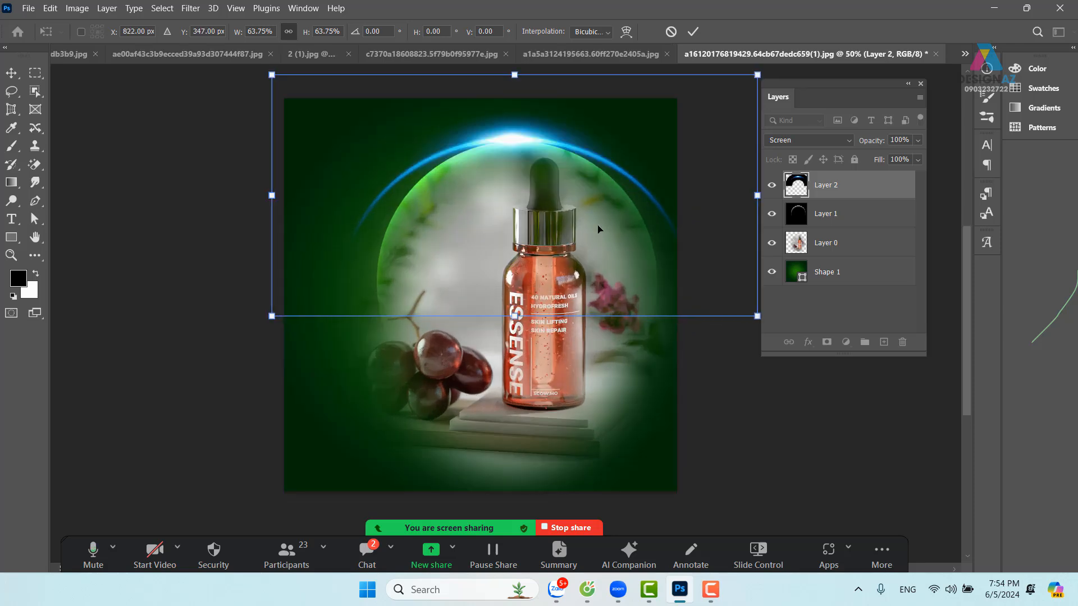
drag(600, 161, 510, 209)
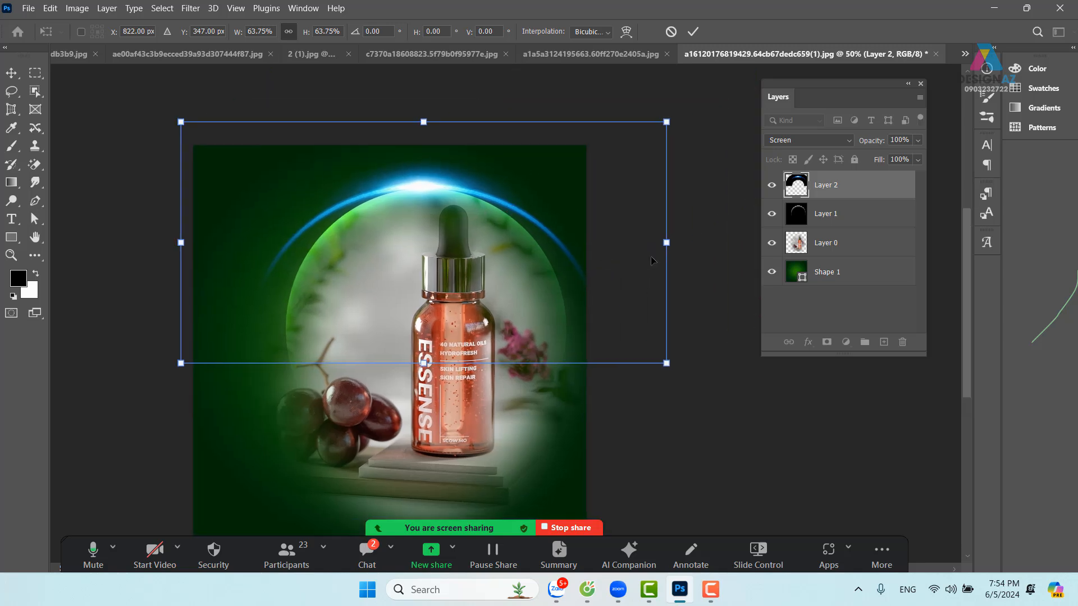
drag(667, 242, 640, 243)
drag(181, 242, 223, 242)
drag(648, 242, 632, 245)
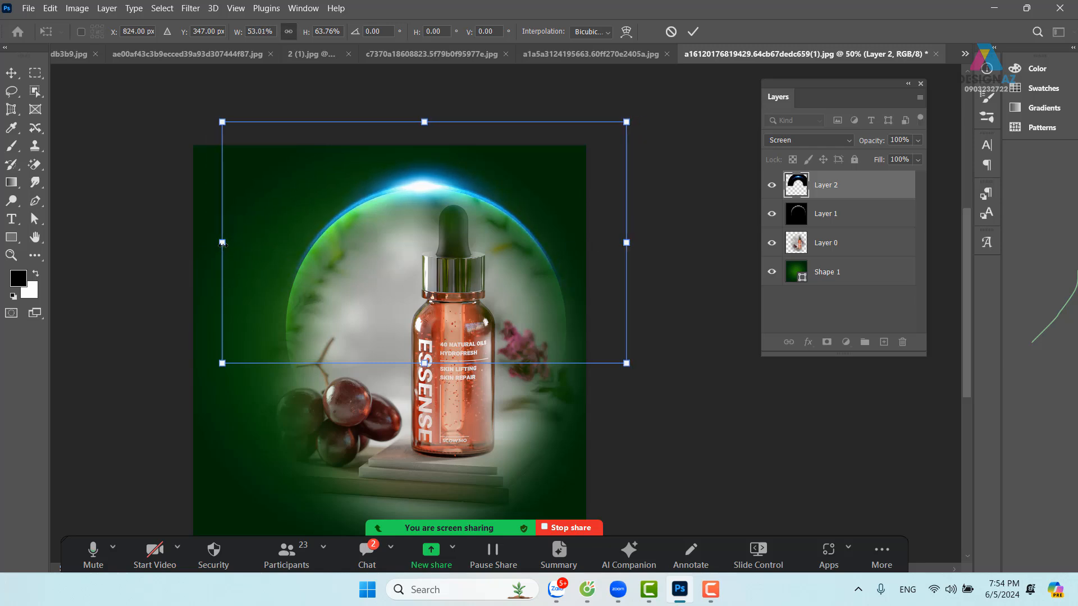
drag(223, 242, 226, 242)
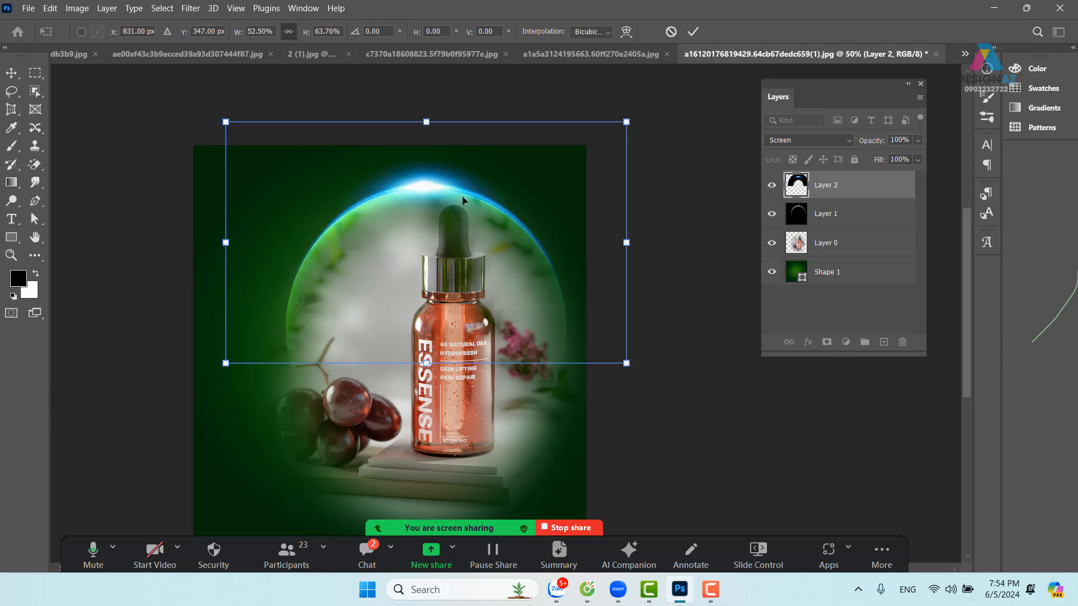
drag(462, 195, 462, 199)
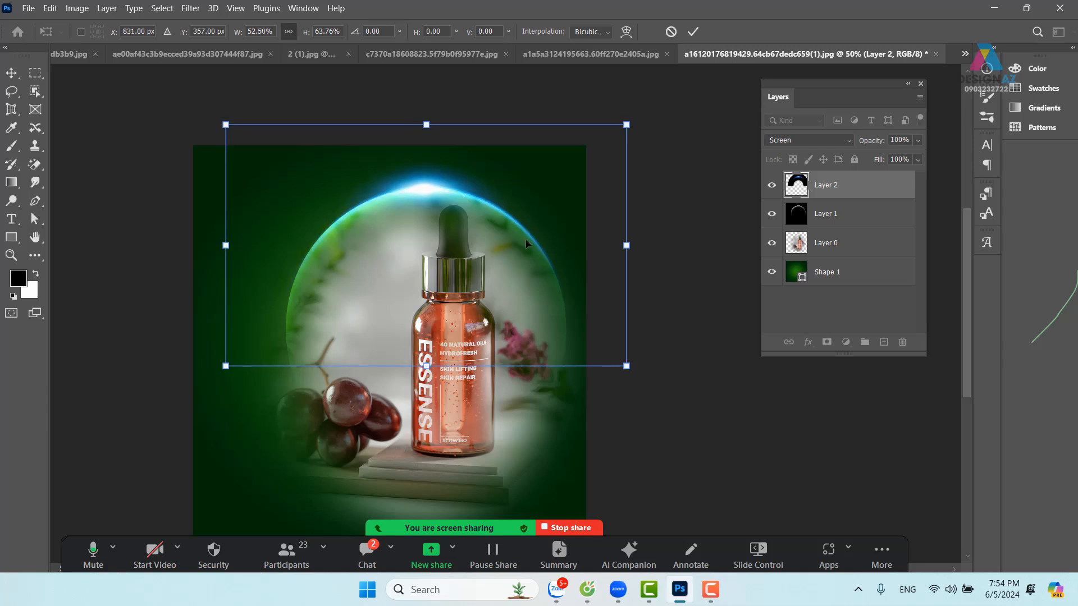
key(Return)
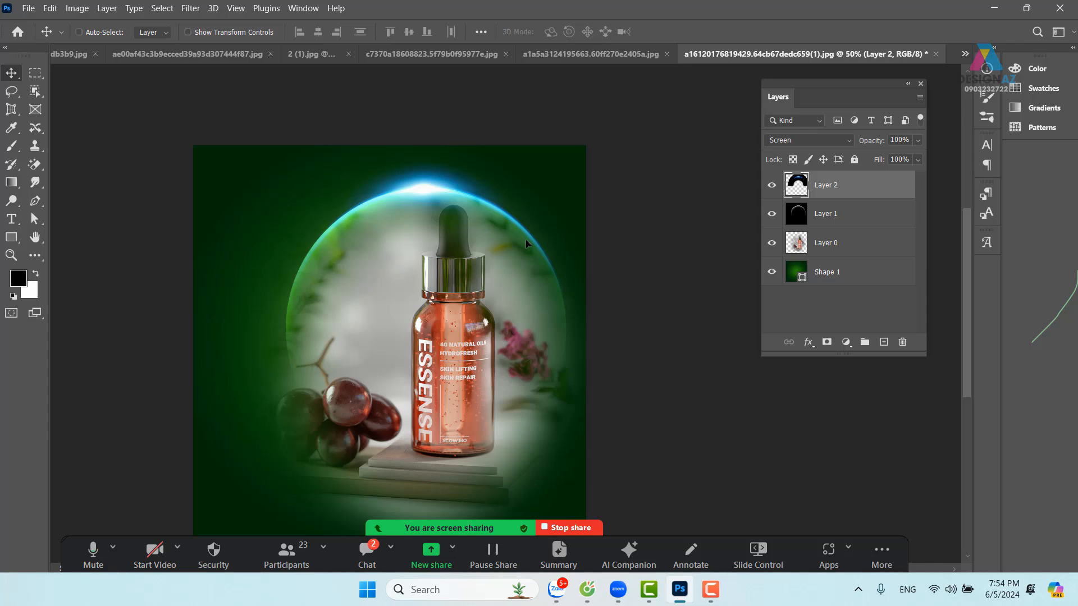
Step: Add a new layer above Layer 2 and fill it with a light yellow-green foreground colour
key(ctrl+plus)
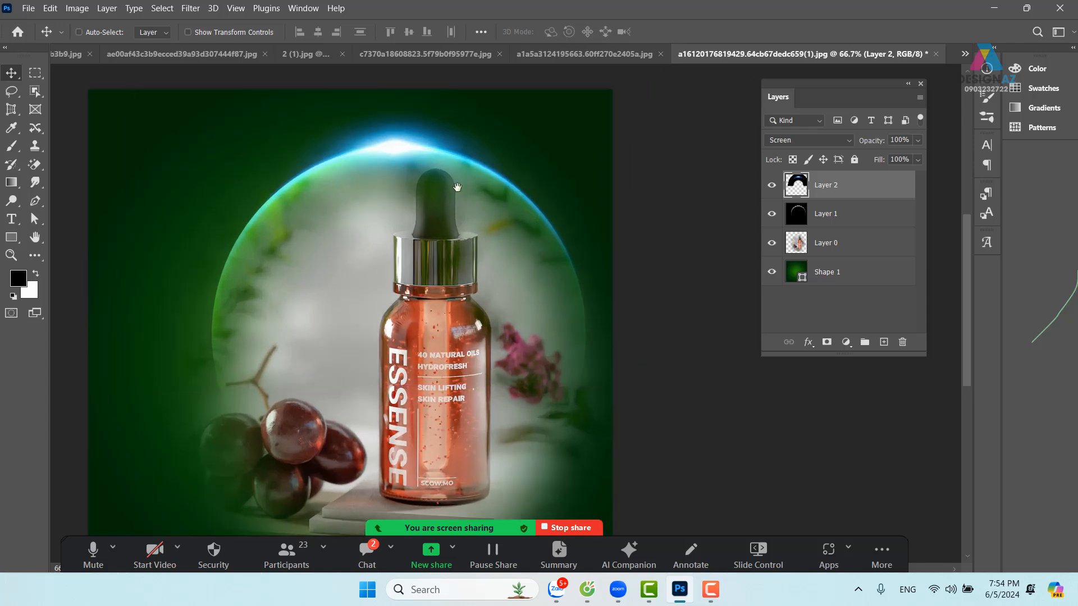
drag(456, 186, 494, 220)
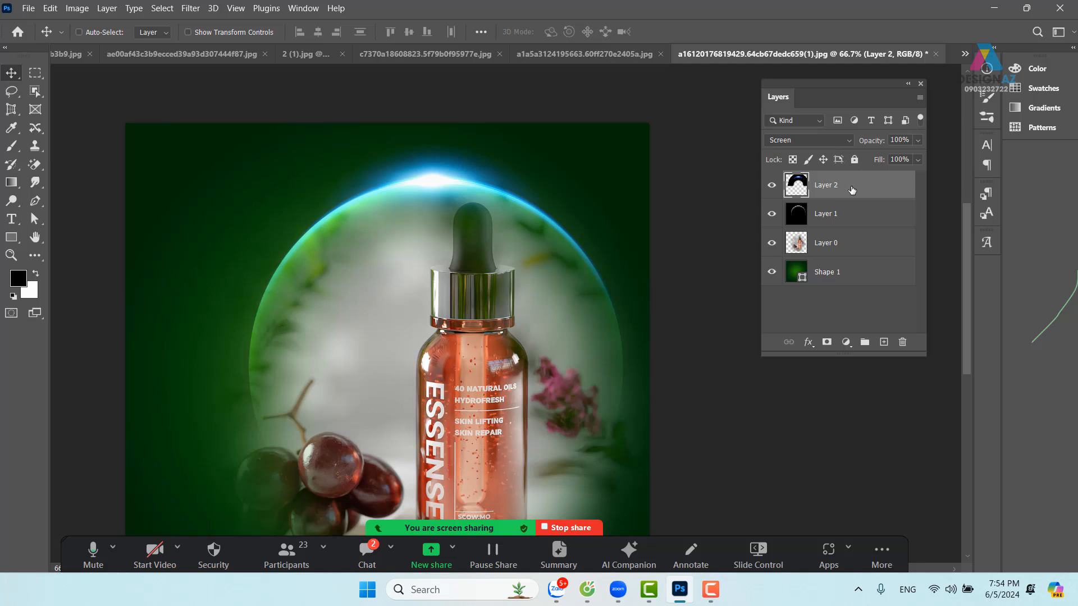
click(884, 342)
click(18, 278)
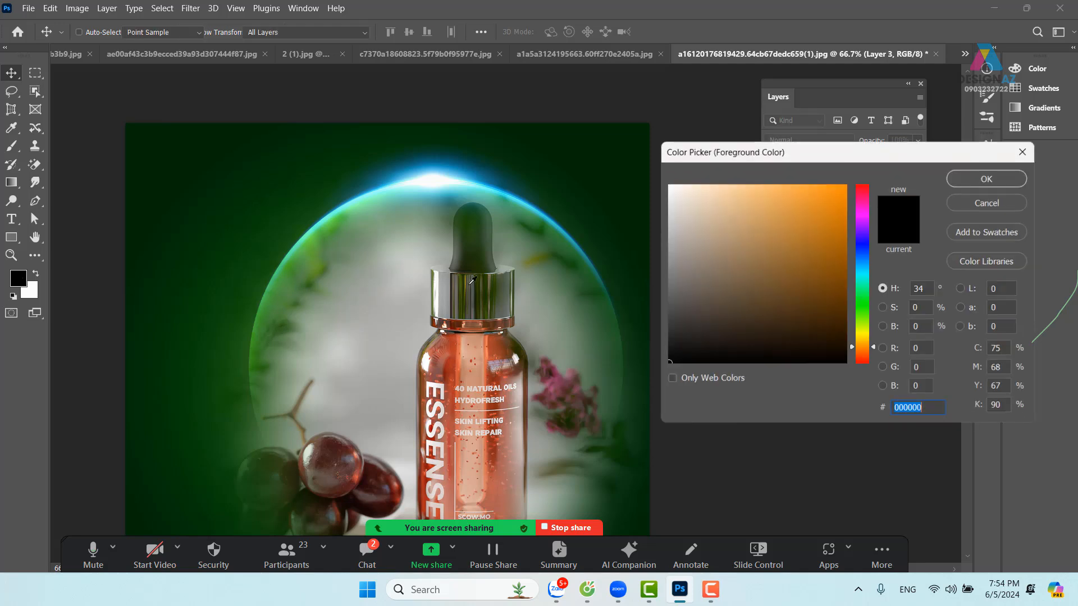
drag(867, 334, 865, 327)
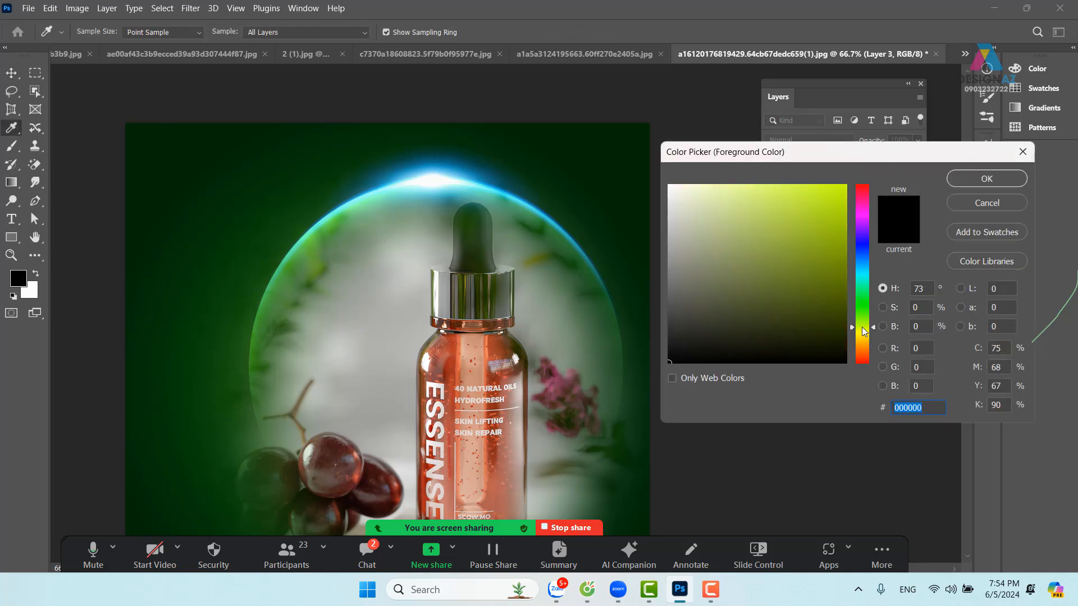
click(738, 184)
click(987, 178)
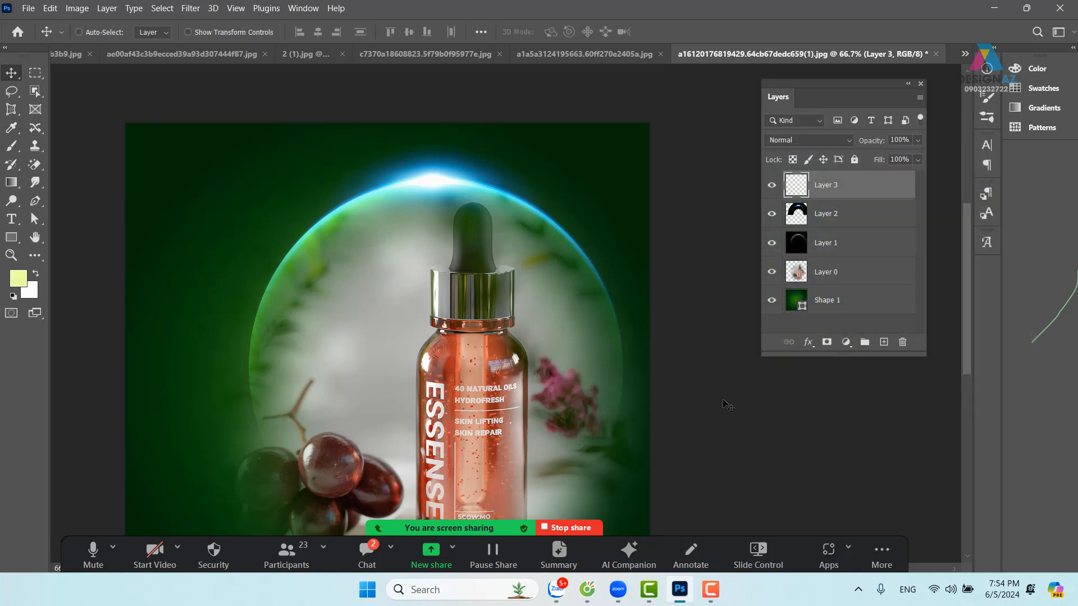
key(alt+BackSpace)
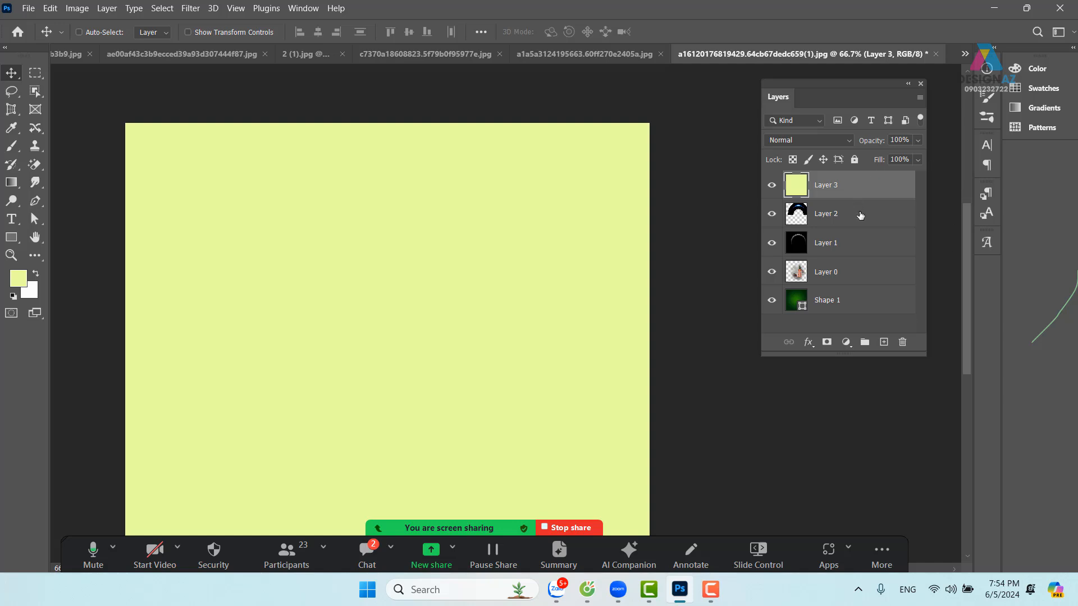
Step: Clip the yellow-green Layer 3 to Layer 2 and set its blend mode to Color
click(772, 186)
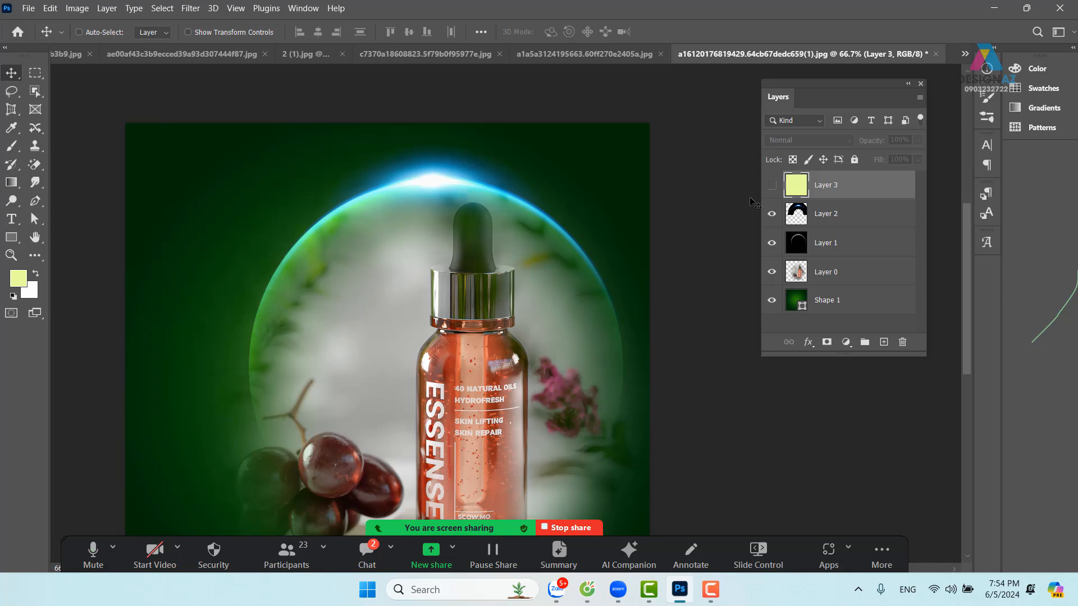
click(772, 185)
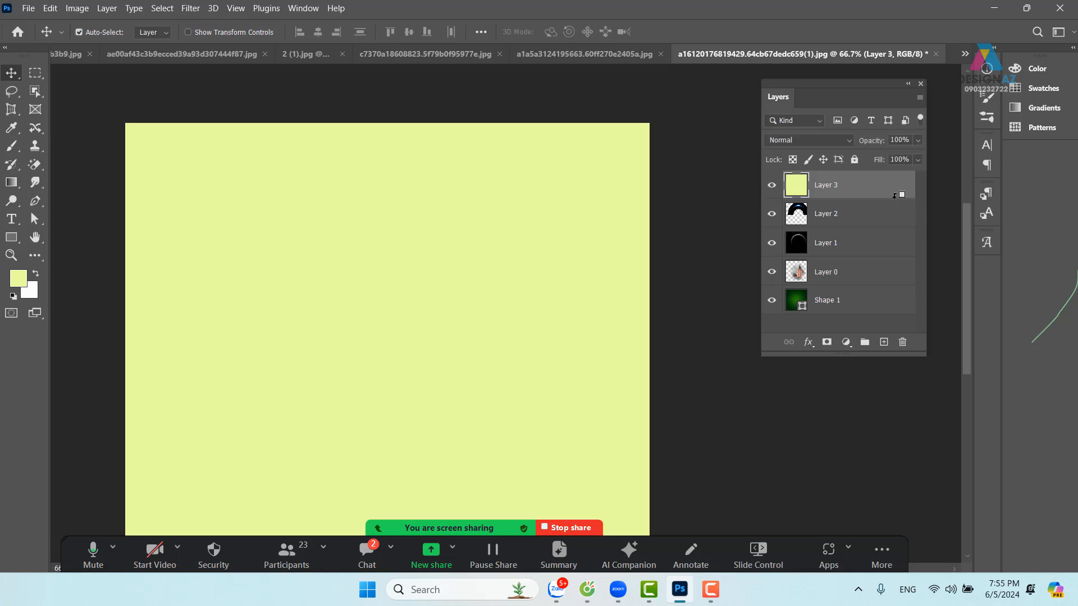
alt+click(896, 199)
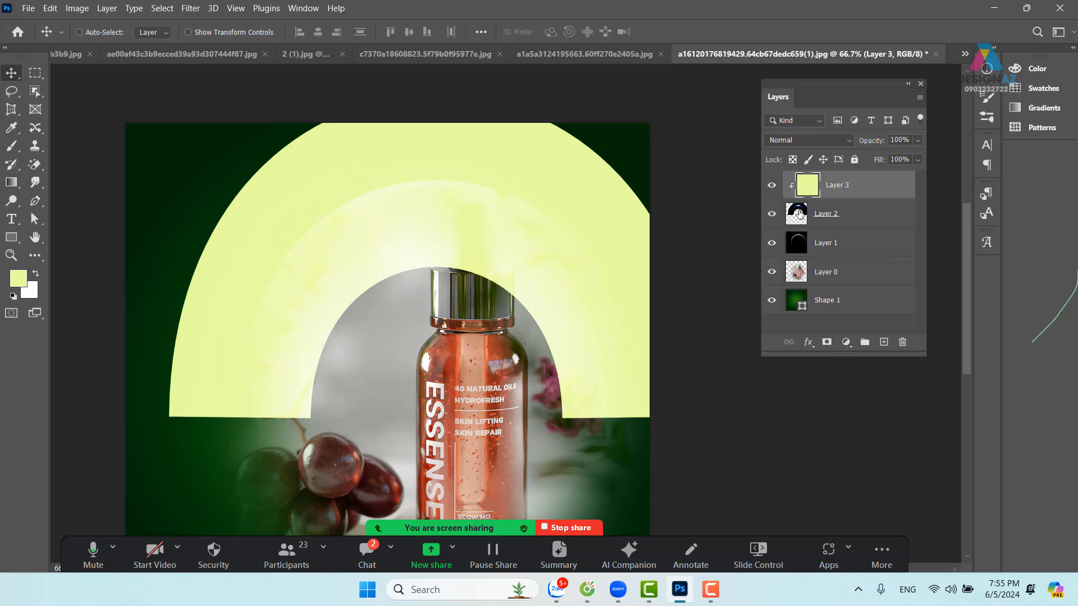
click(809, 140)
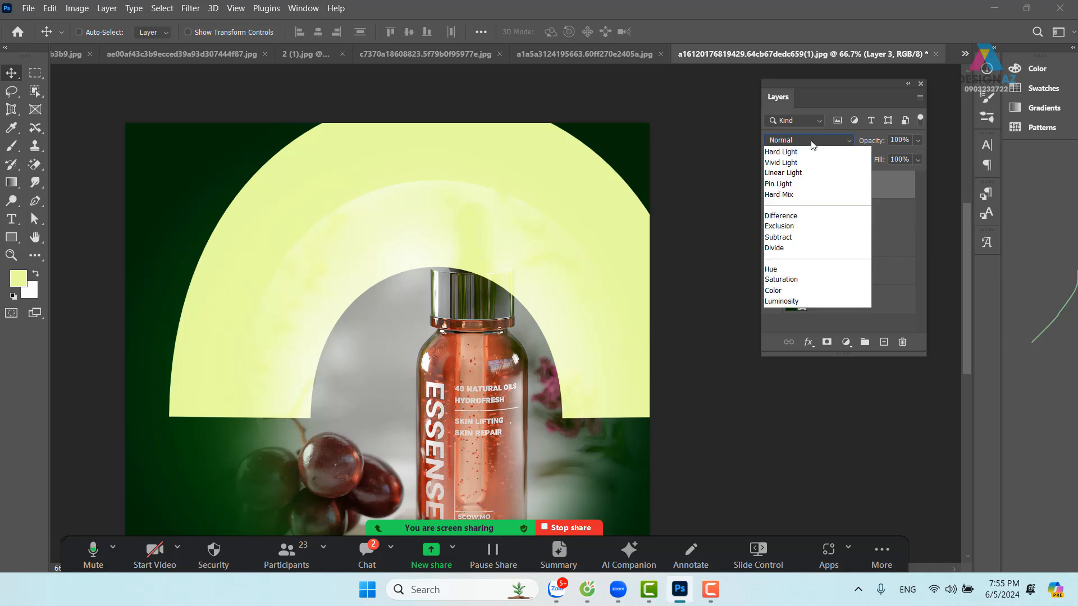
click(797, 473)
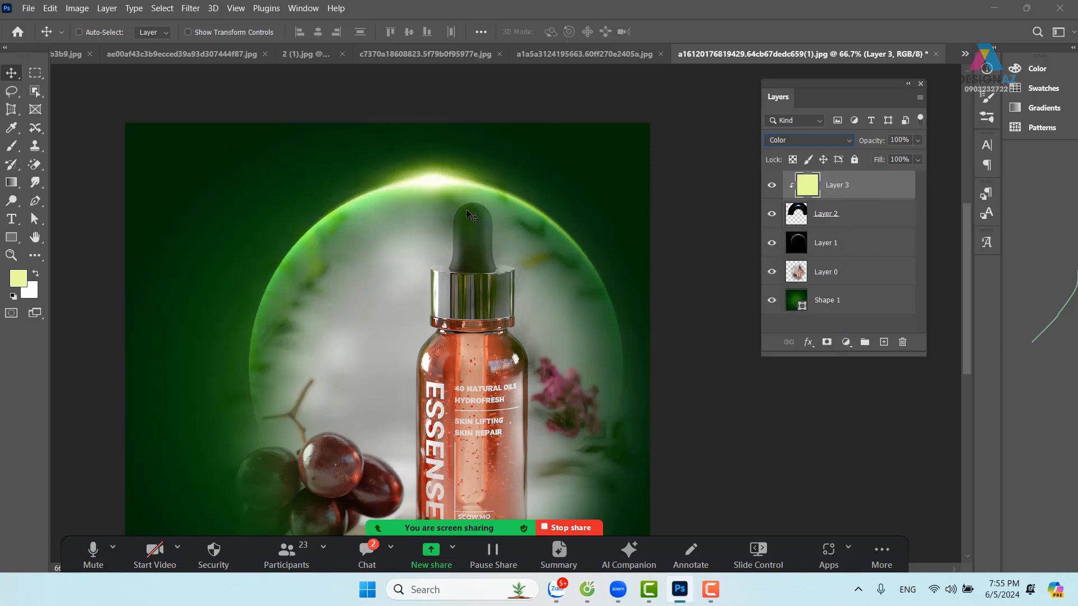
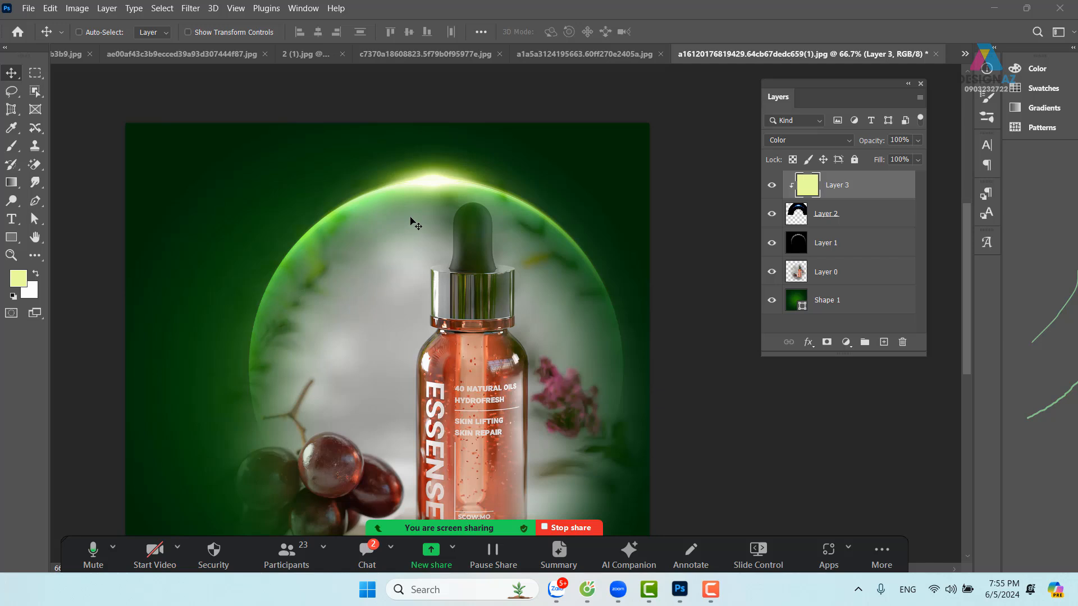
Step: Delete Layer 1, Layer 2 and Layer 3 together
click(876, 252)
shift+click(890, 197)
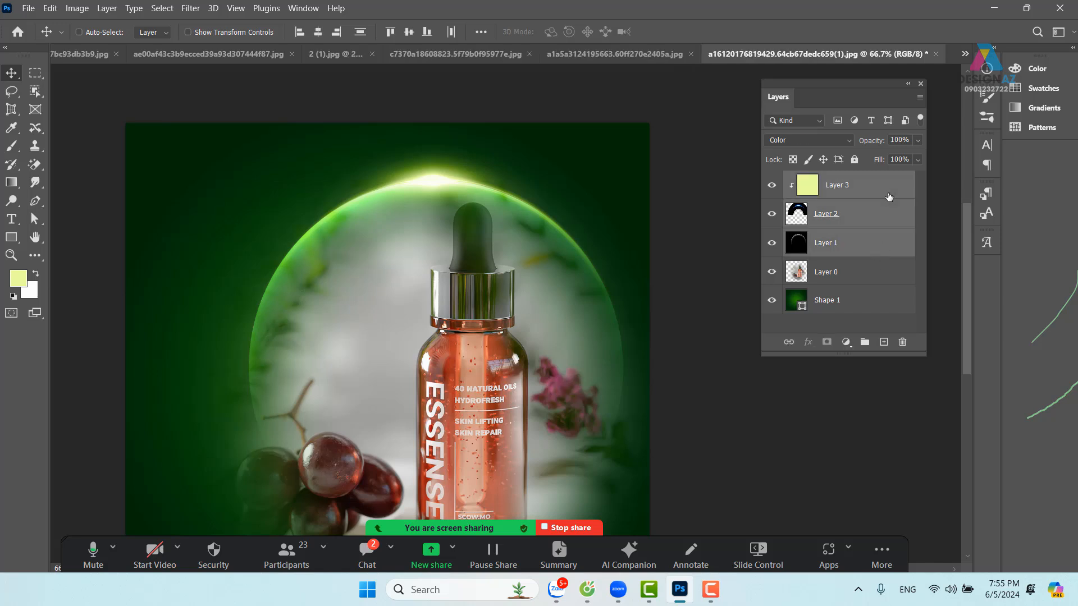
key(Delete)
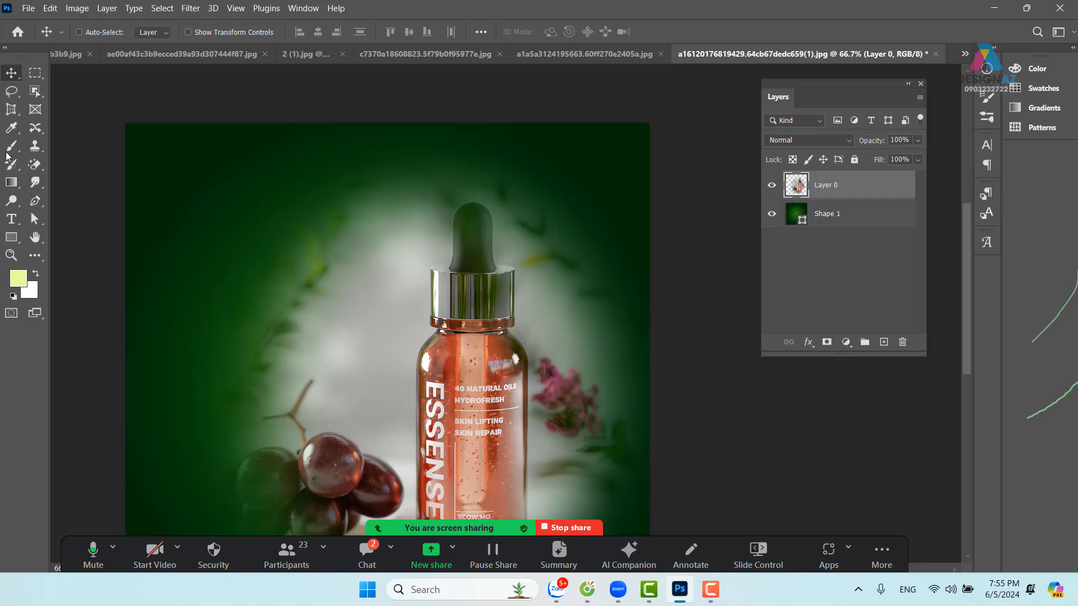
Step: Select a thin horizontal ellipse across the upper left of the bottle image and feather it by 30 pixels
click(35, 72)
click(82, 85)
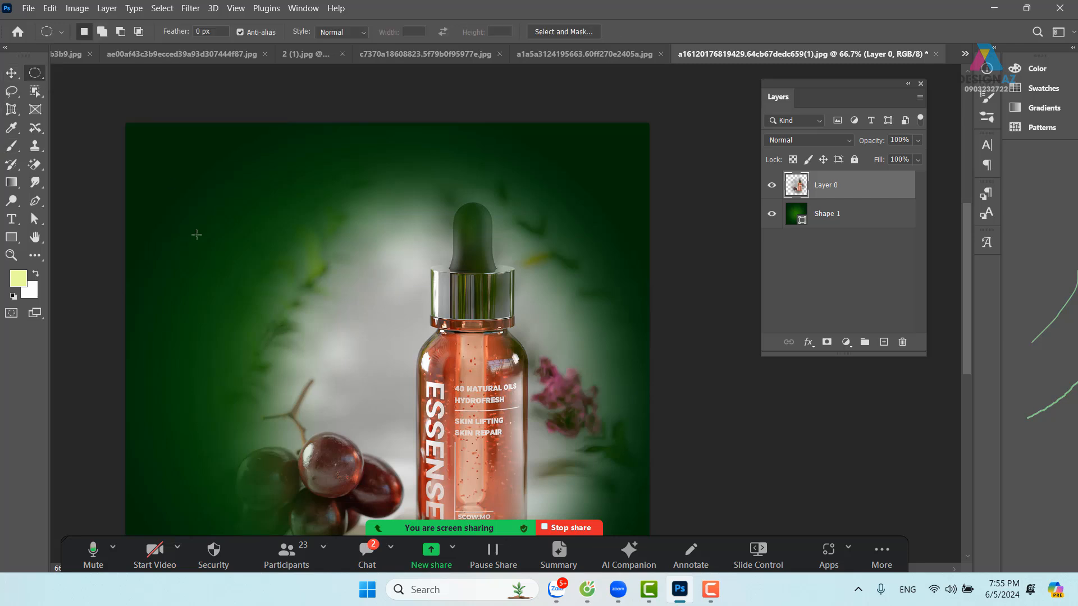
drag(196, 235, 428, 261)
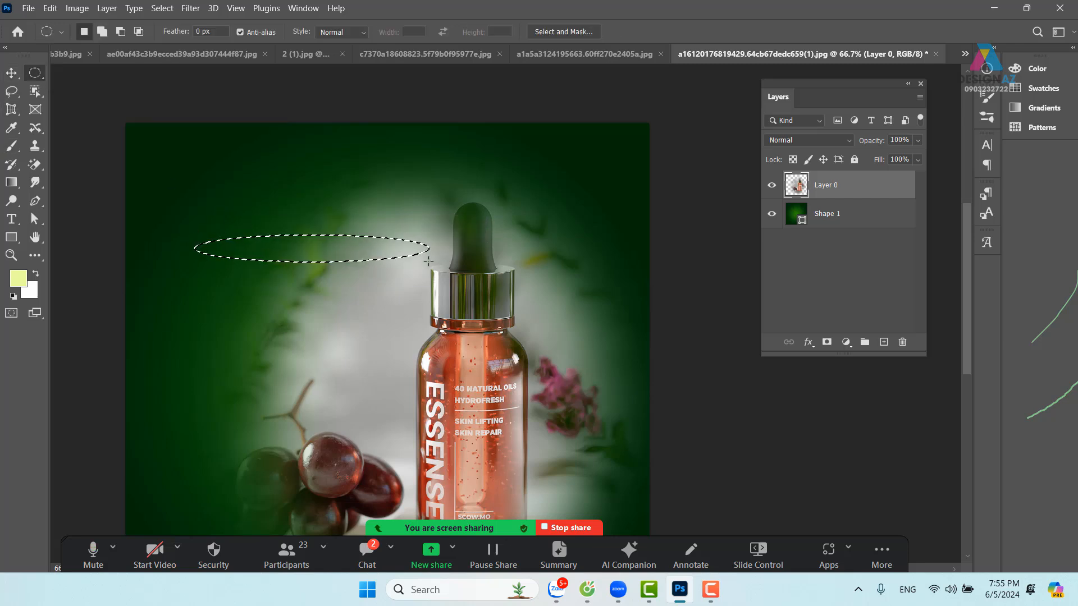
key(shift)
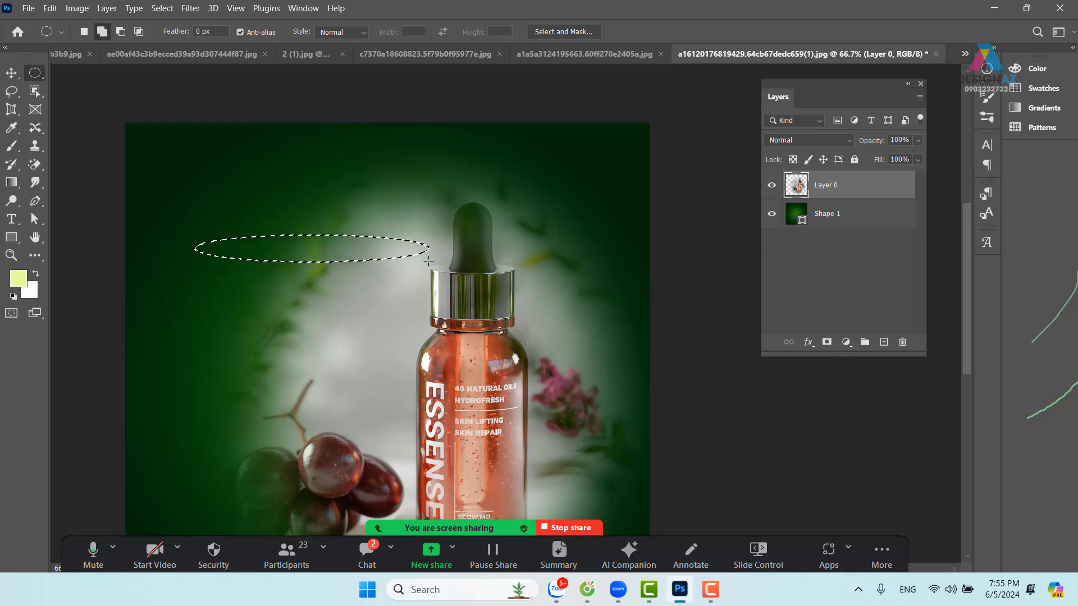
key(shift+F6)
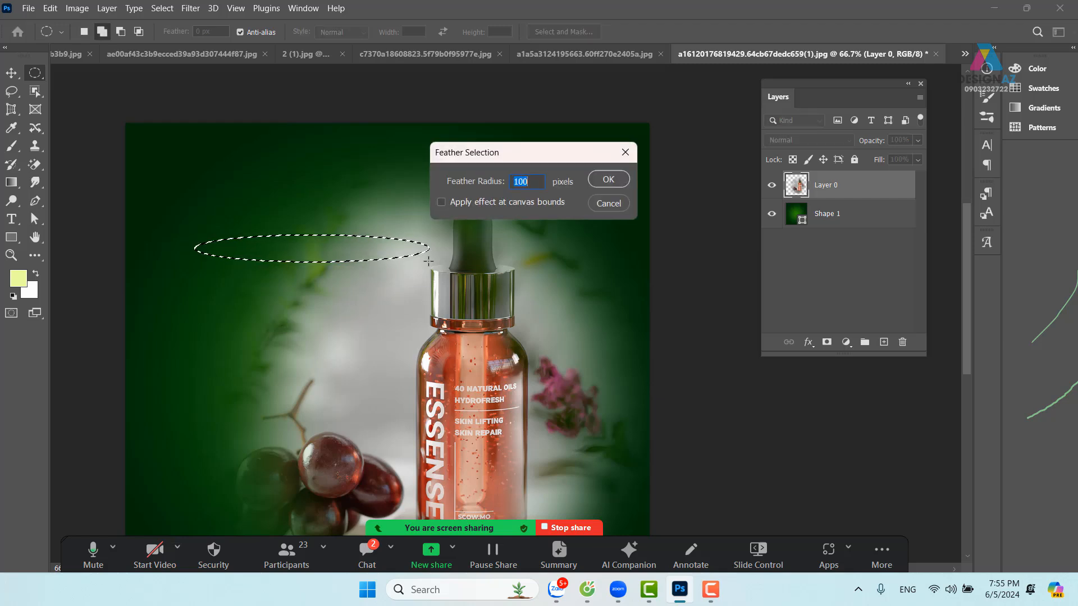
text(30)
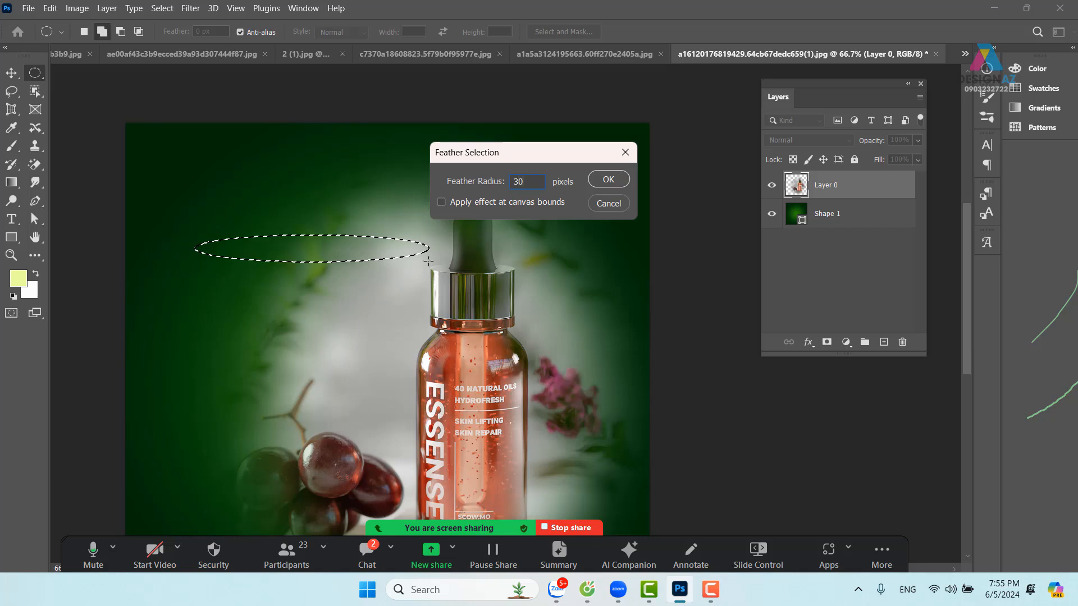
key(Return)
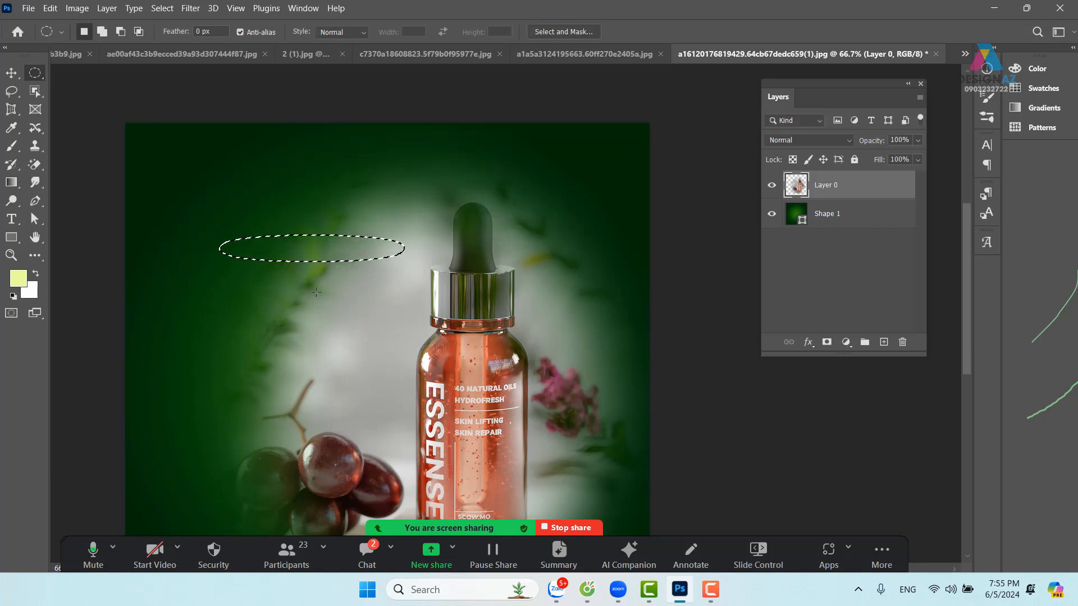
key(ctrl+BackSpace)
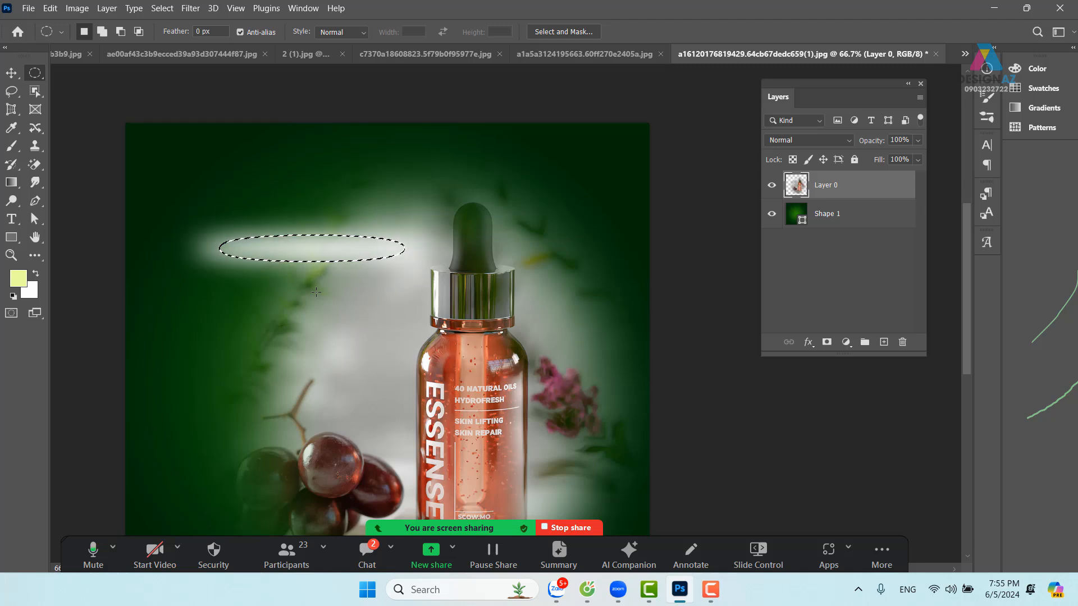
key(v)
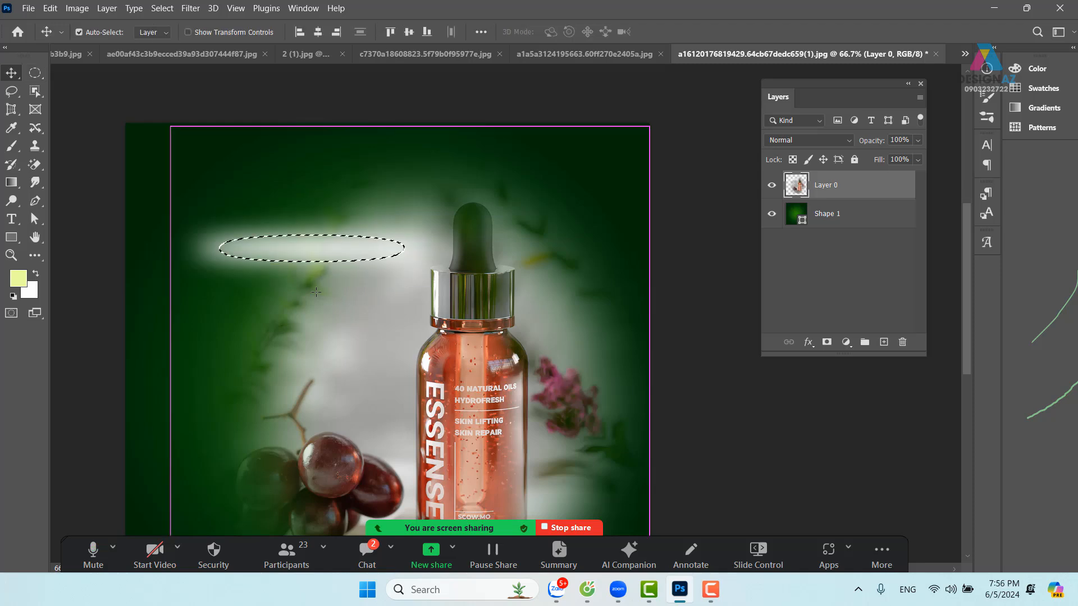
key(ctrl+z)
Step: Add a new layer above Layer 0, fill the feathered ellipse with white and deselect it
click(884, 342)
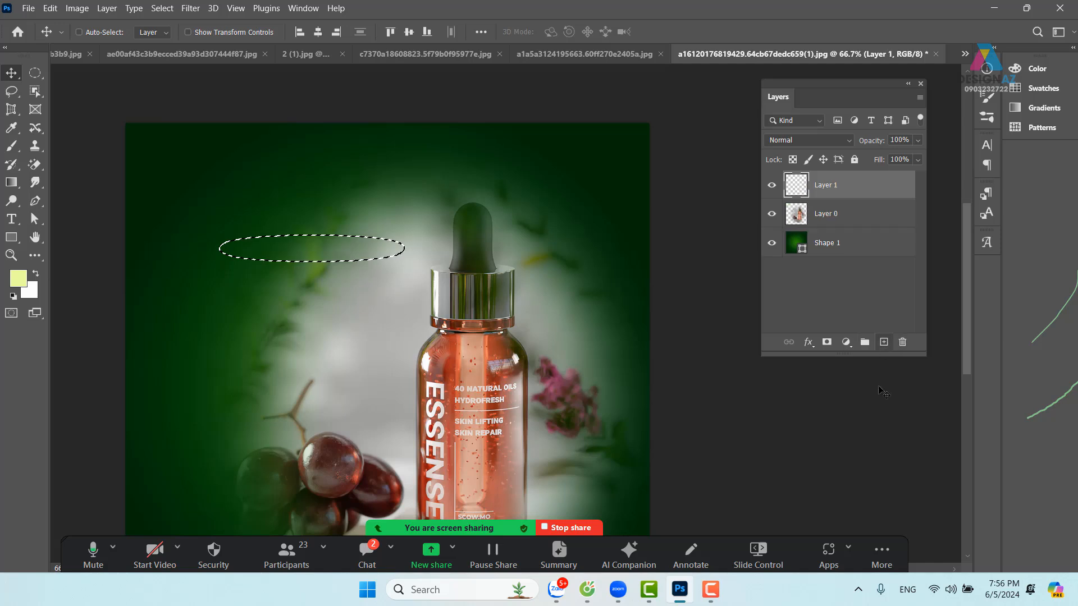
key(ctrl+BackSpace)
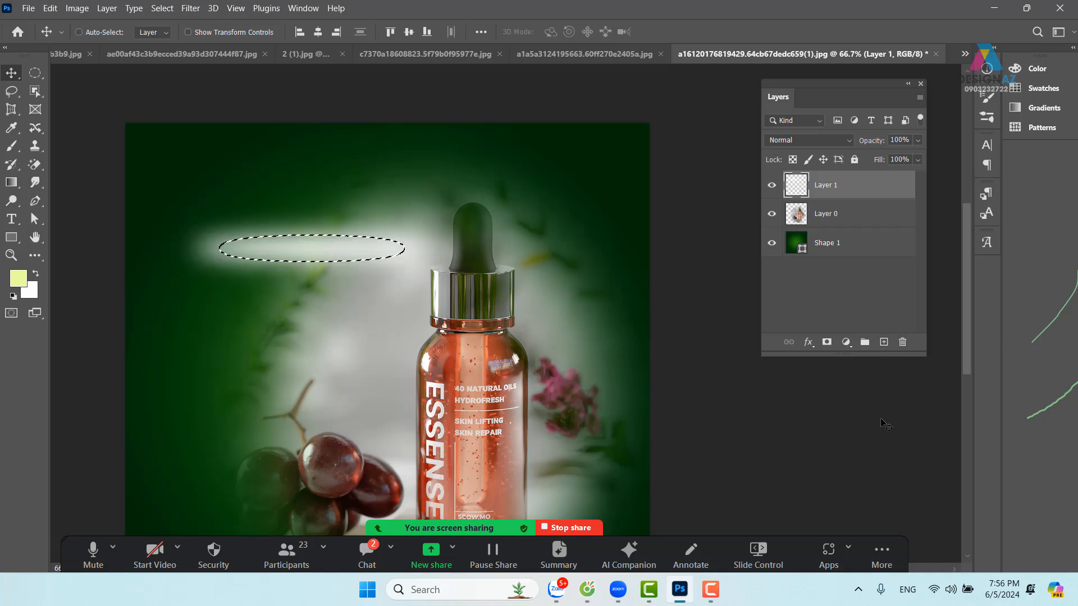
key(ctrl+z)
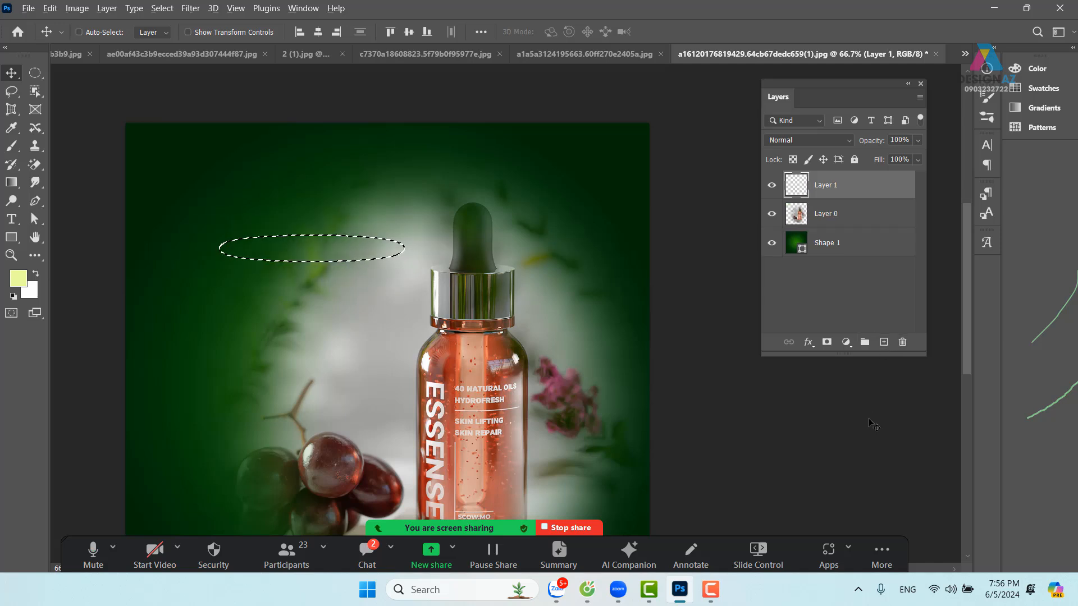
key(alt+shift)
key(ctrl+BackSpace)
key(ctrl+d)
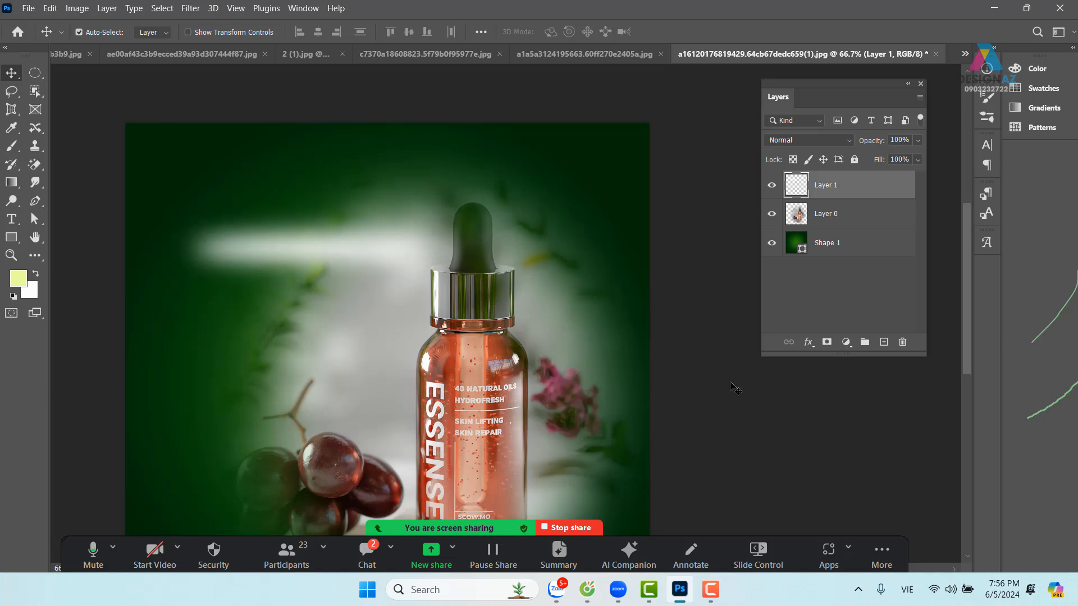
Step: Move the white glow up onto the dark green area and cut away its lower half with a rectangular selection
drag(316, 254, 281, 192)
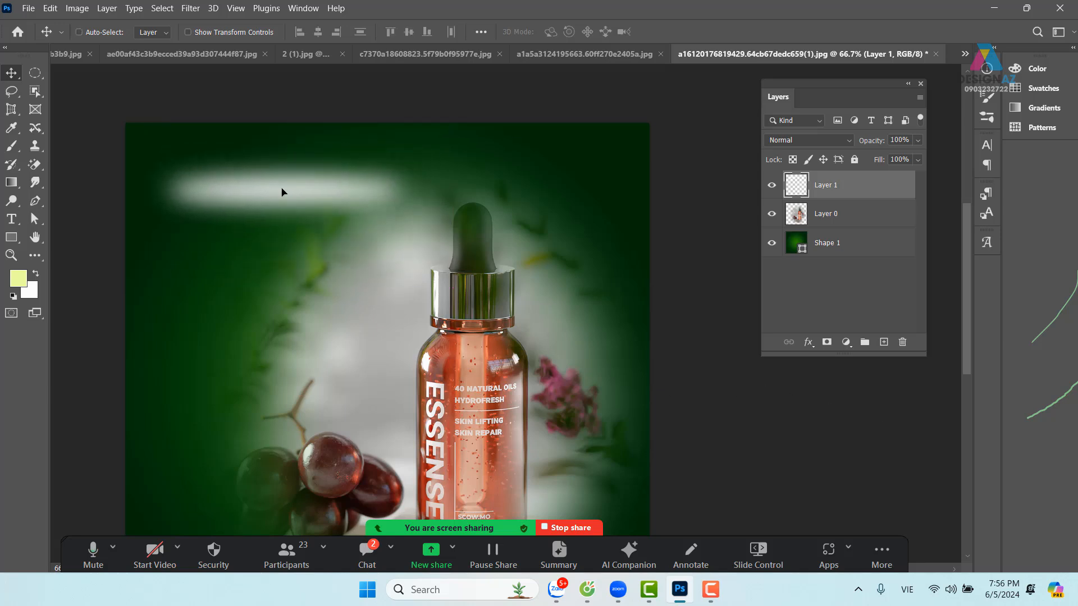
drag(34, 74, 84, 72)
drag(100, 276, 507, 174)
key(Delete)
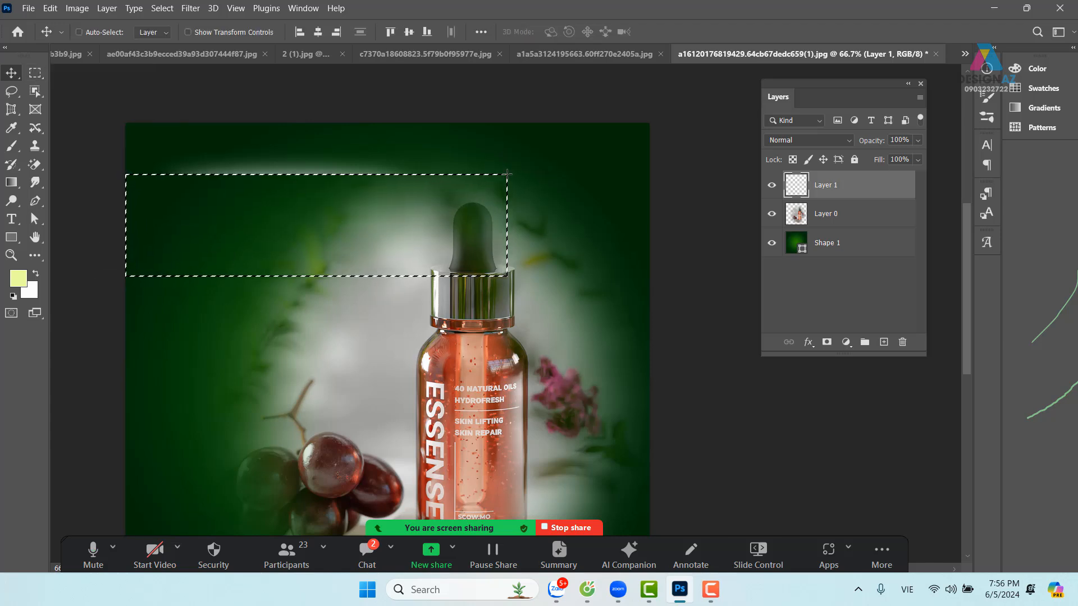
key(ctrl+d)
Step: Move the hard-edged light streak down and right, close to the bottle's dropper
key(v)
drag(333, 180, 328, 183)
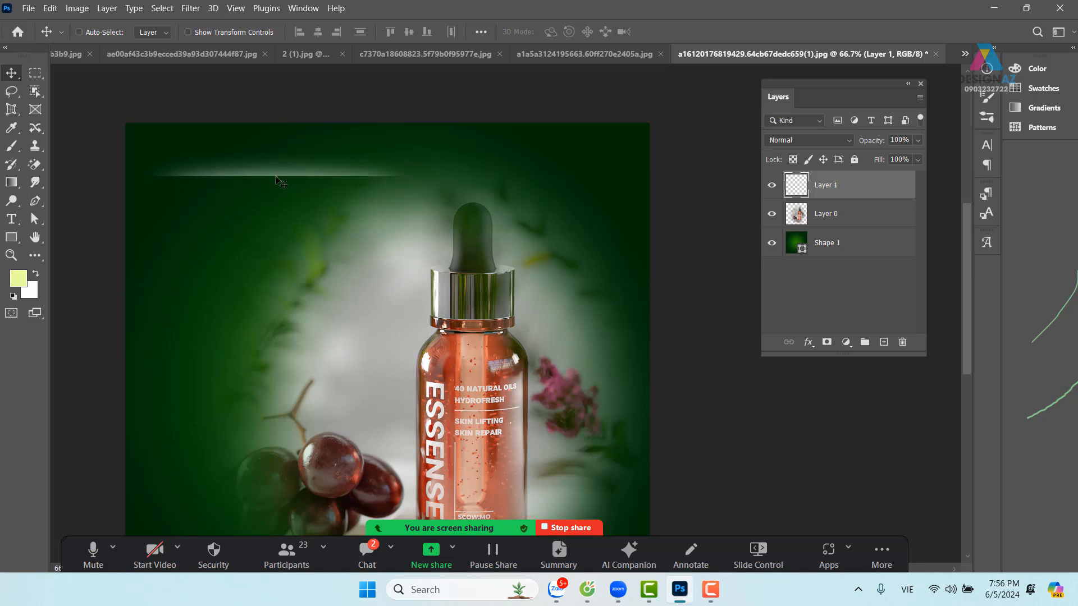
drag(313, 188, 359, 233)
Step: Fill a new layer with black (000000) as the foreground colour and place it beneath the streak's Layer 1
click(885, 342)
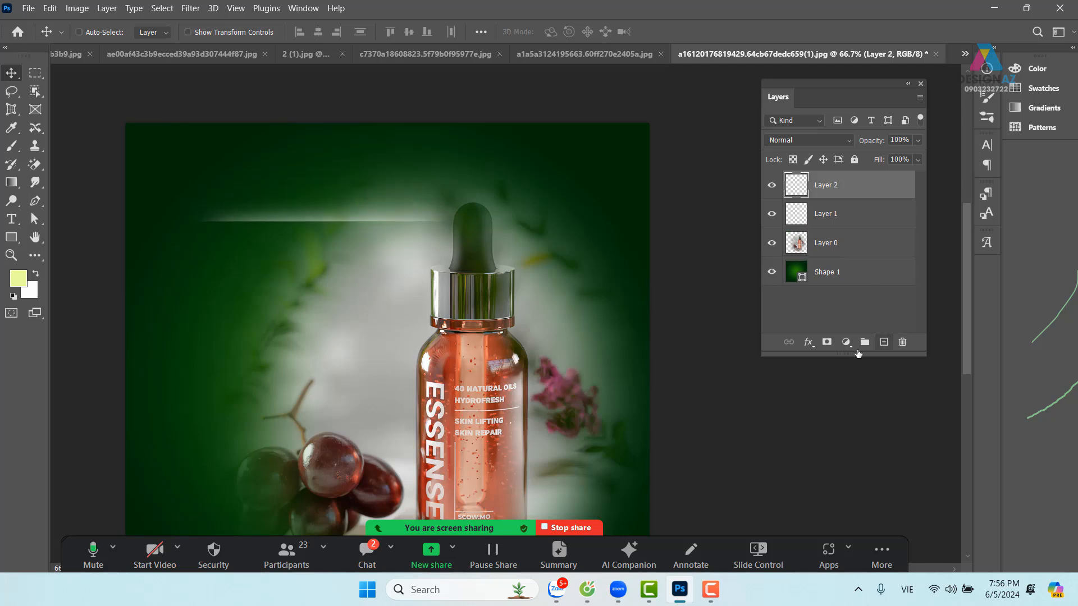
click(19, 278)
drag(786, 242, 654, 368)
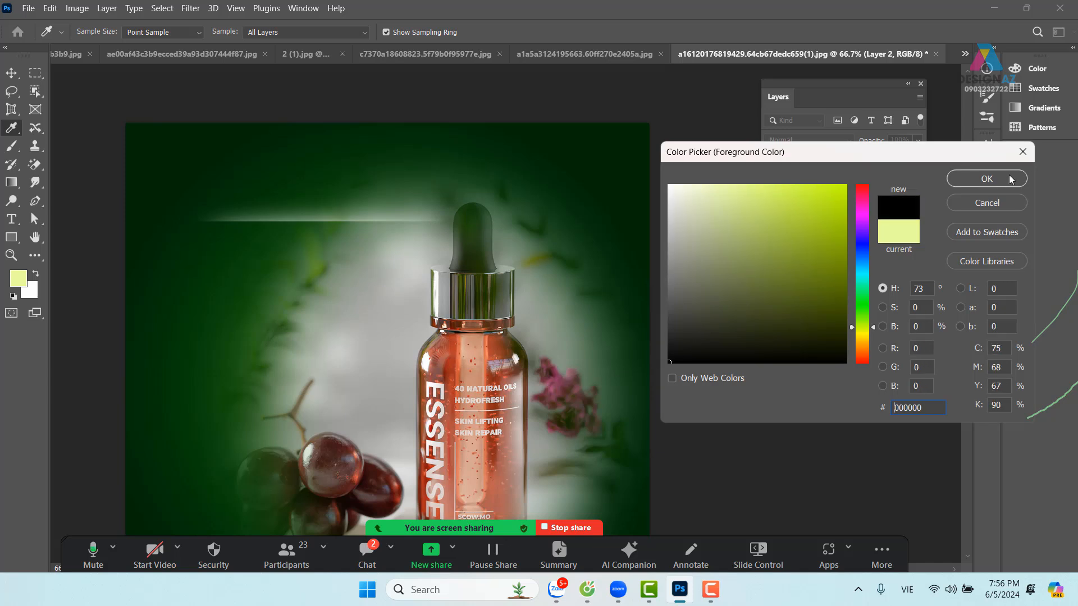
click(987, 179)
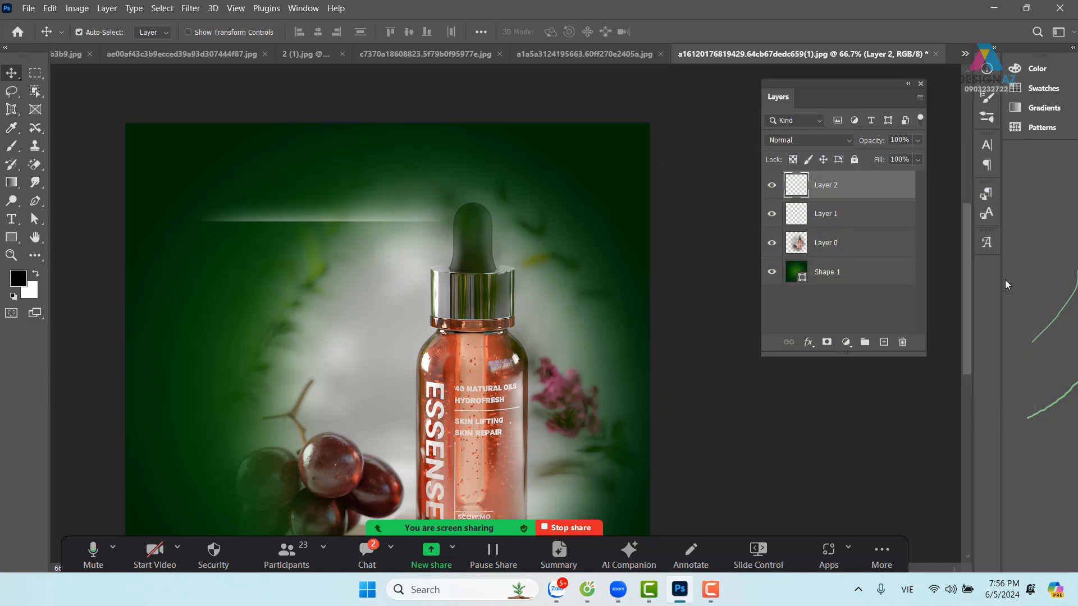
key(ctrl+v)
key(ctrl+z)
key(alt+BackSpace)
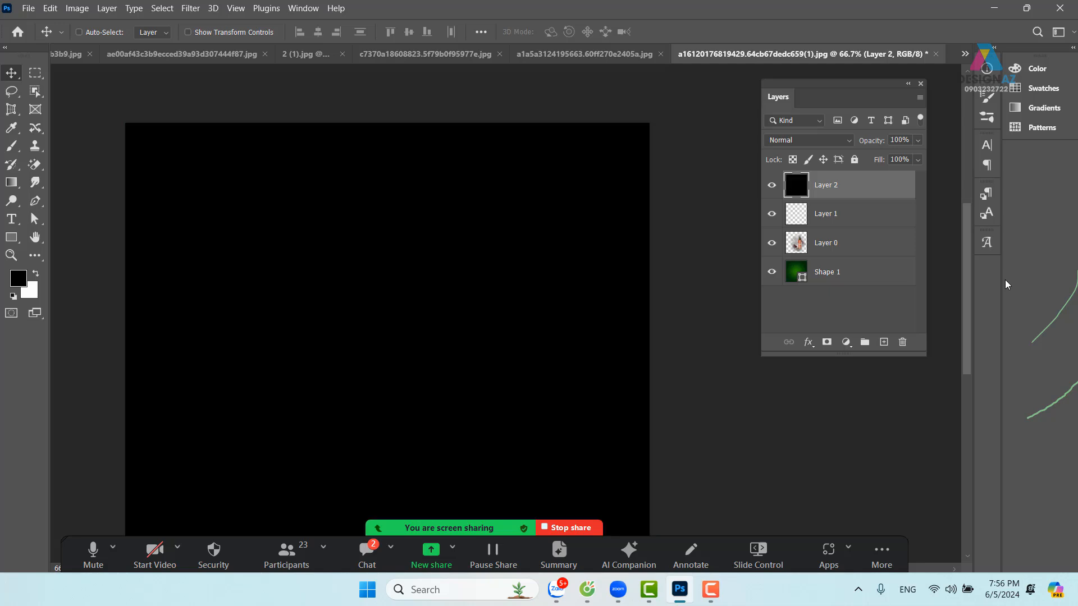
key(ctrl+bracketleft)
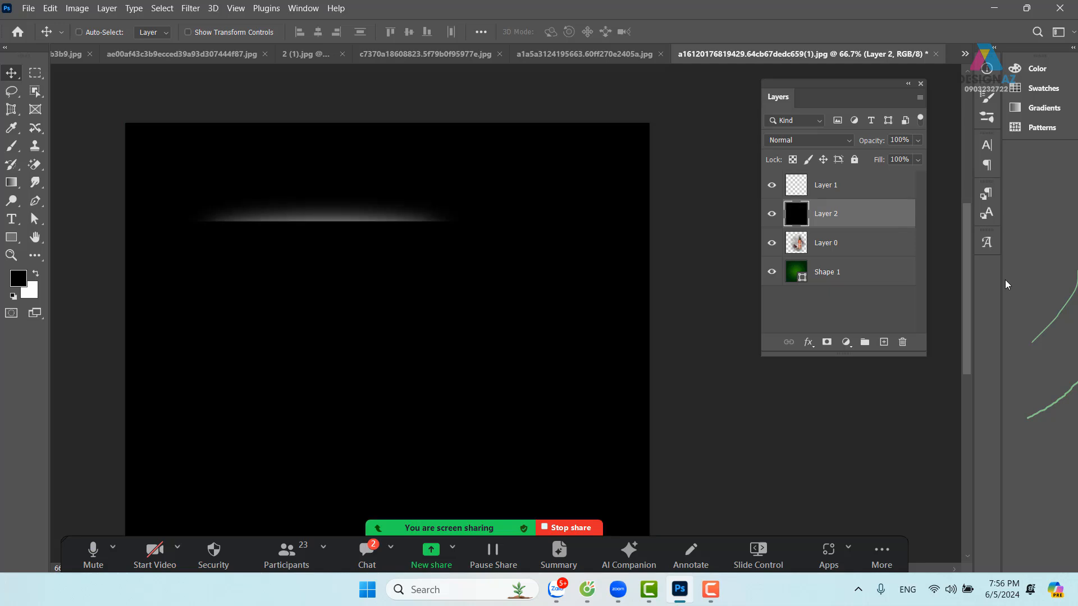
Step: Merge Layer 1 with the black Layer 2 and set the merged layer's blend mode to Color Dodge
shift+click(849, 190)
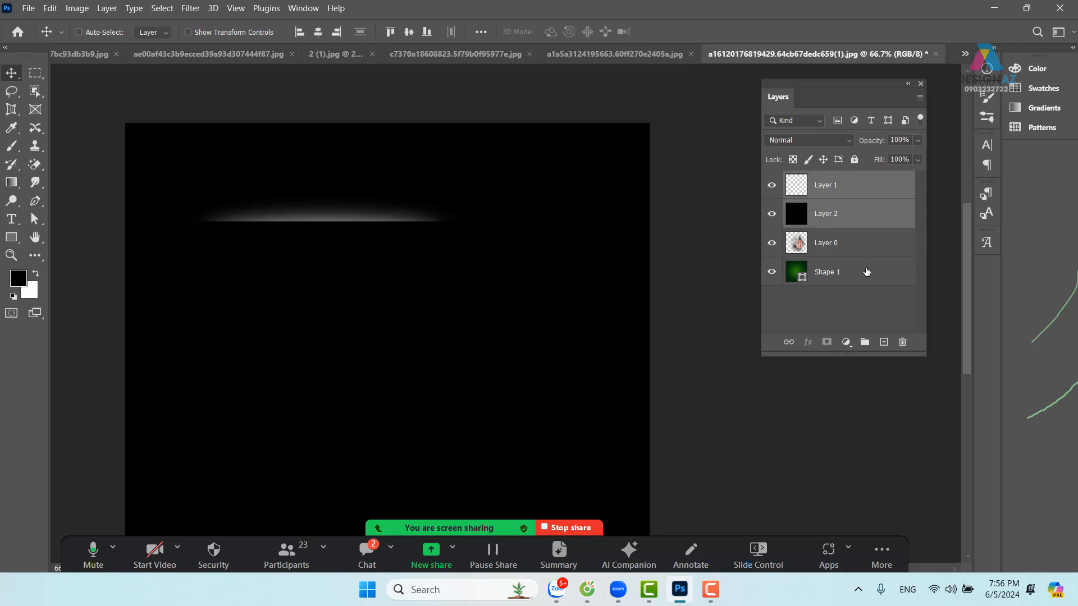
key(ctrl+e)
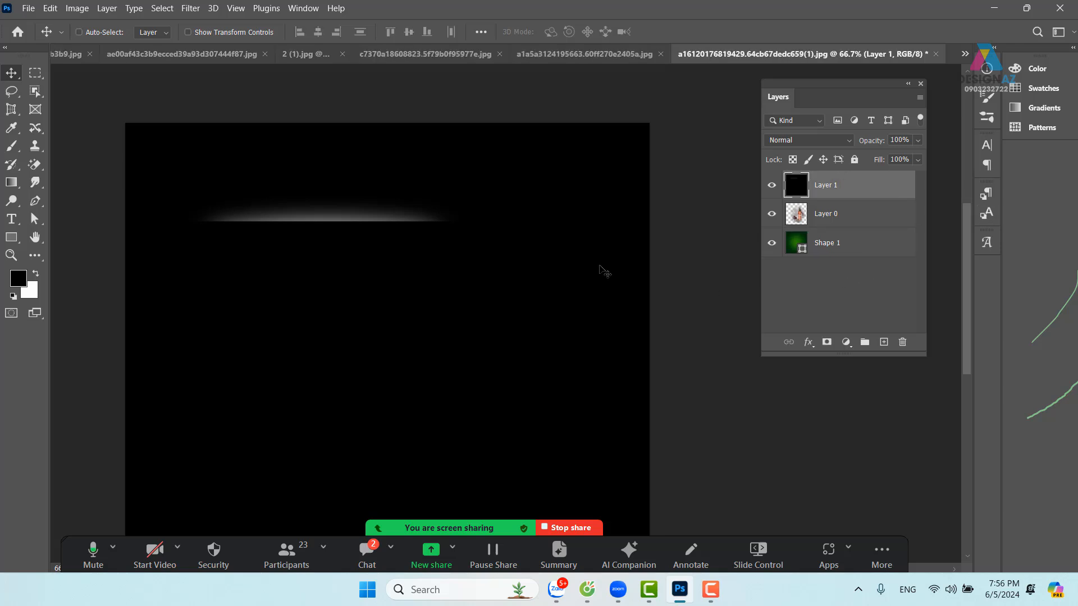
drag(392, 222, 392, 190)
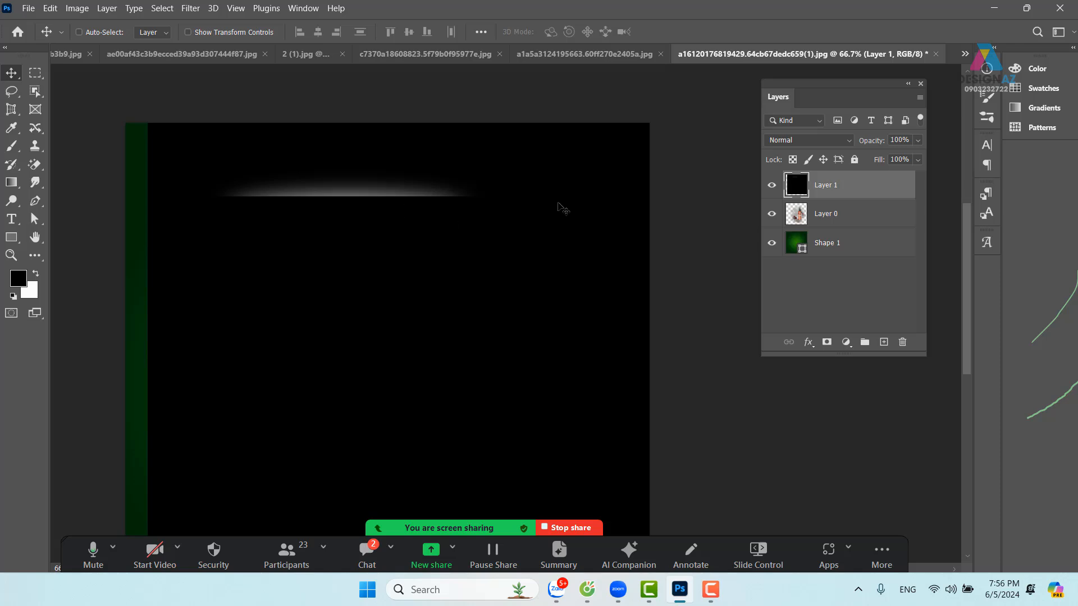
click(825, 141)
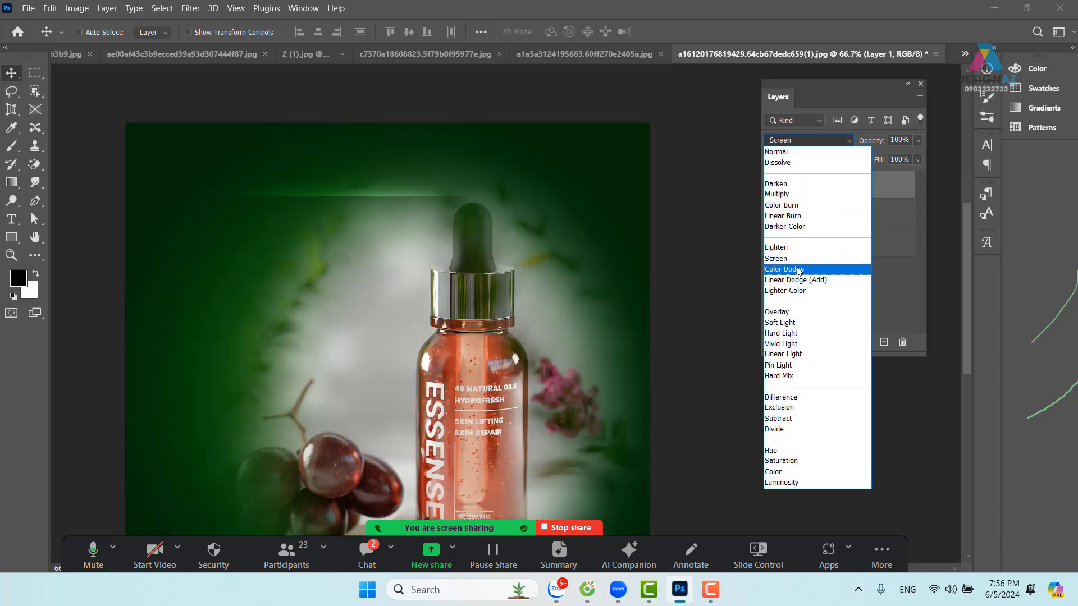
click(785, 269)
Step: Rotate the light streak by about 43° and position it diagonally to the upper left of the bottle
drag(407, 224, 388, 257)
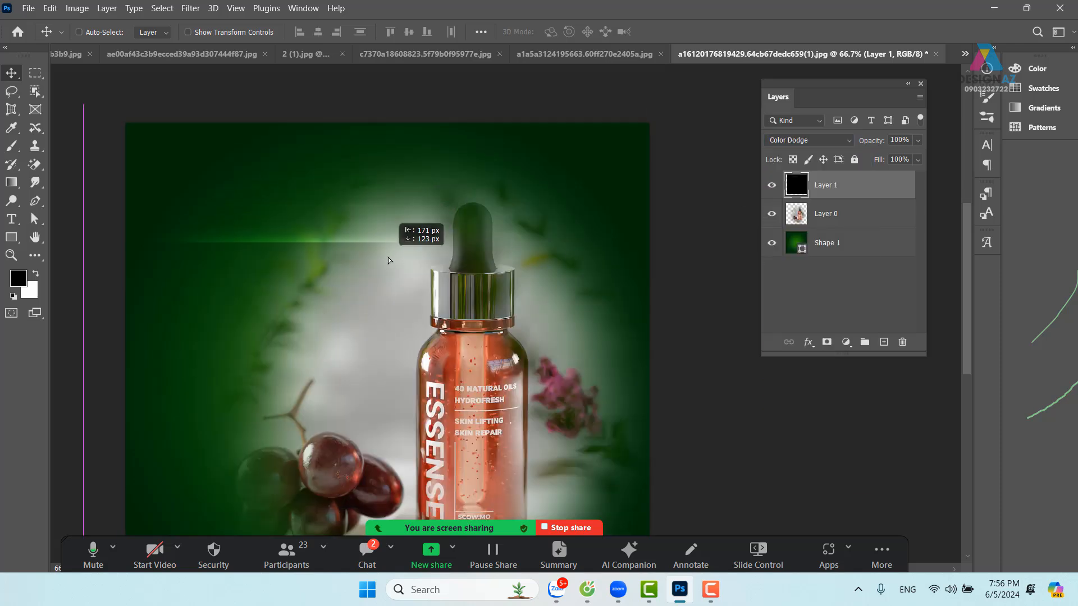
key(ctrl+t)
drag(668, 191, 622, 430)
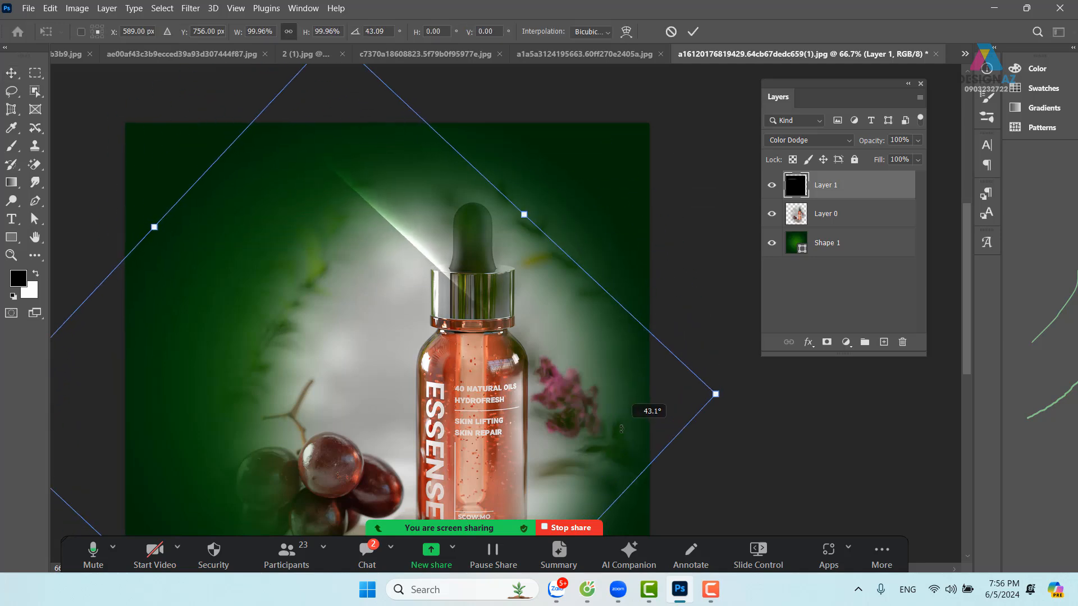
drag(514, 337, 432, 315)
key(Return)
Step: Duplicate the streak layer, scale the copy to about 151.5% width and 122% height, and rotate it by about 6°
key(ctrl+j)
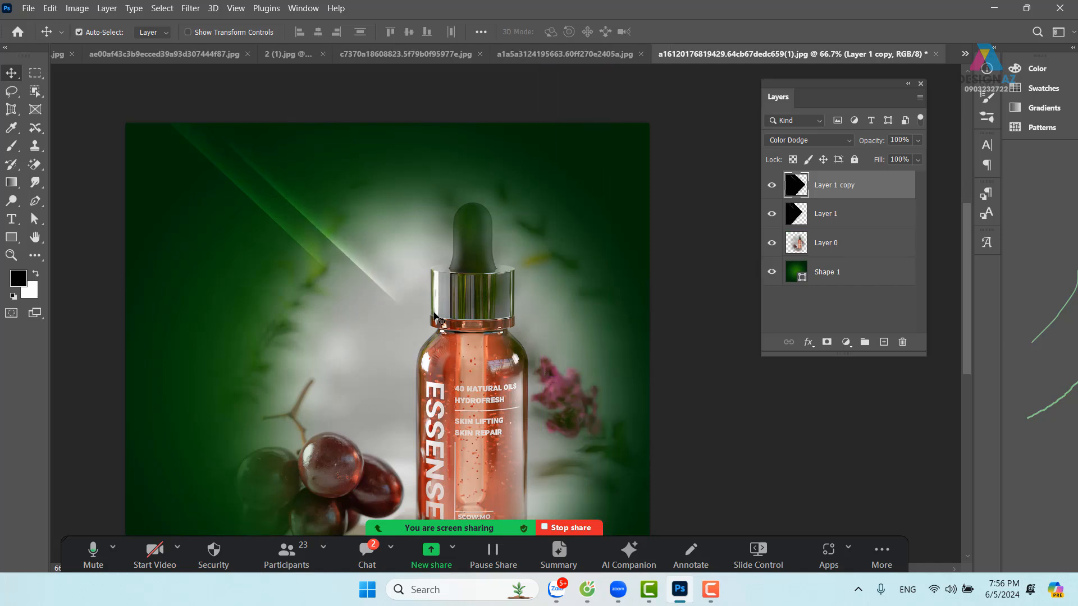
key(ctrl+t)
key(ctrl+minus)
key(ctrl+minus)
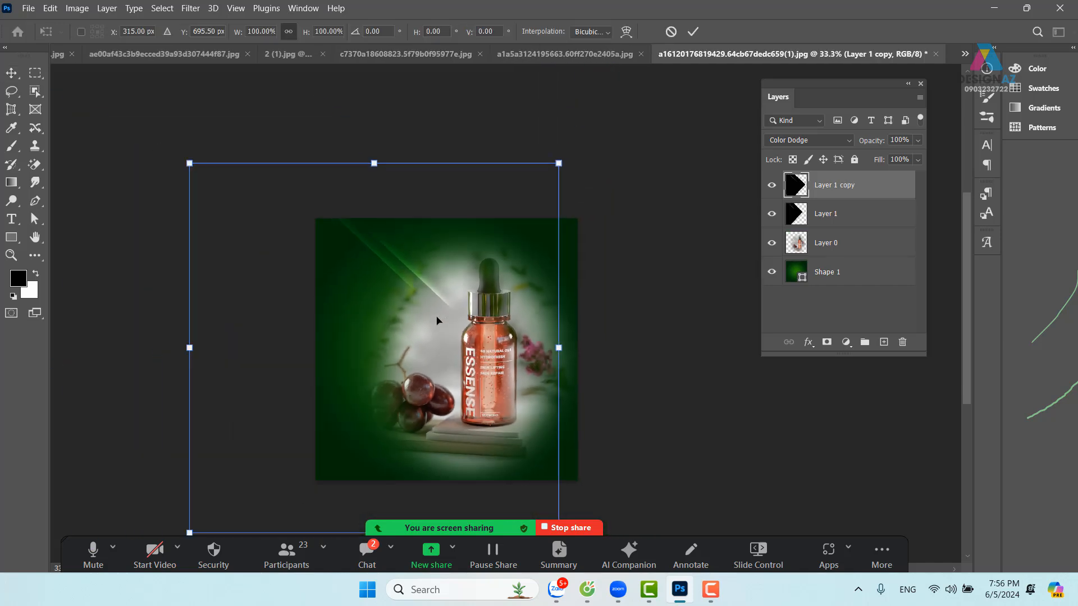
drag(558, 164, 589, 251)
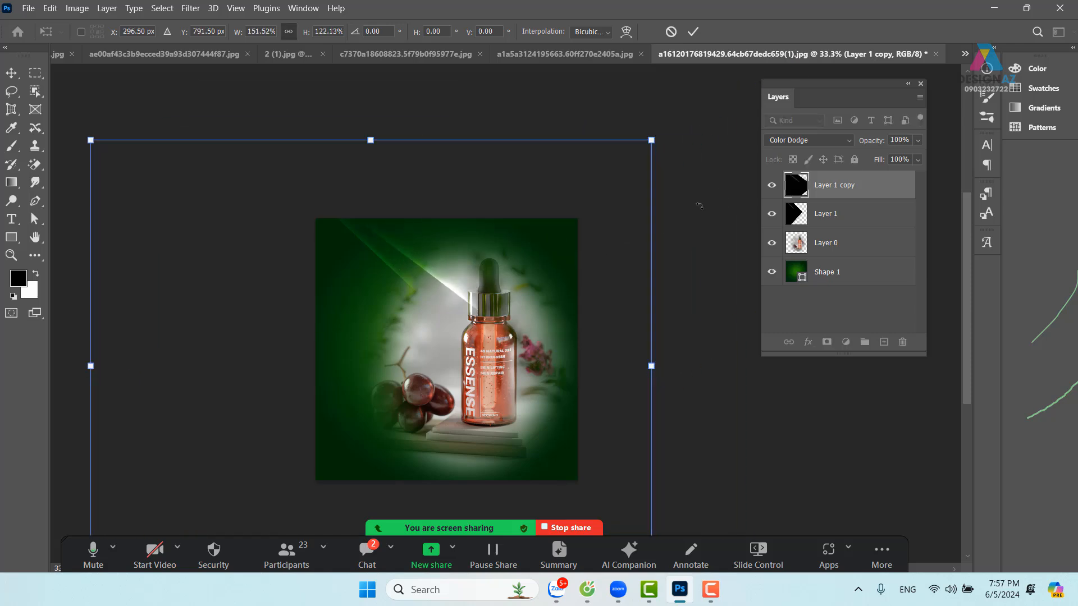
drag(718, 148, 743, 194)
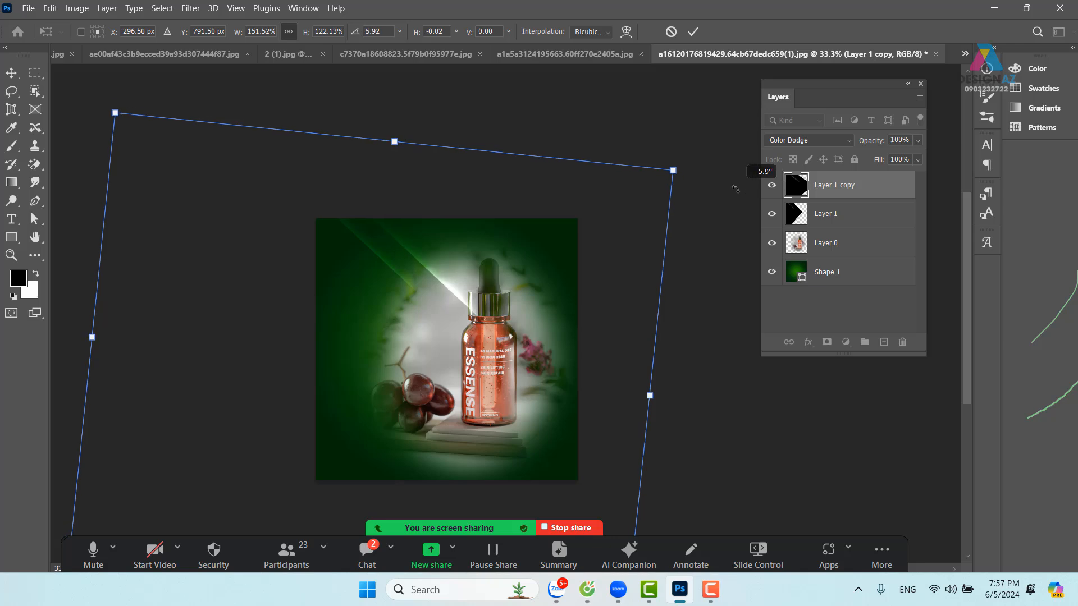
key(Return)
Step: Add two more copies of the streak layers, offsetting one down and left to form parallel light rays
mouse_move(431, 263)
mouse_down()
mouse_move(397, 275)
mouse_move(363, 245)
mouse_move(414, 283)
mouse_move(411, 326)
mouse_move(384, 295)
mouse_up()
key(ctrl+j)
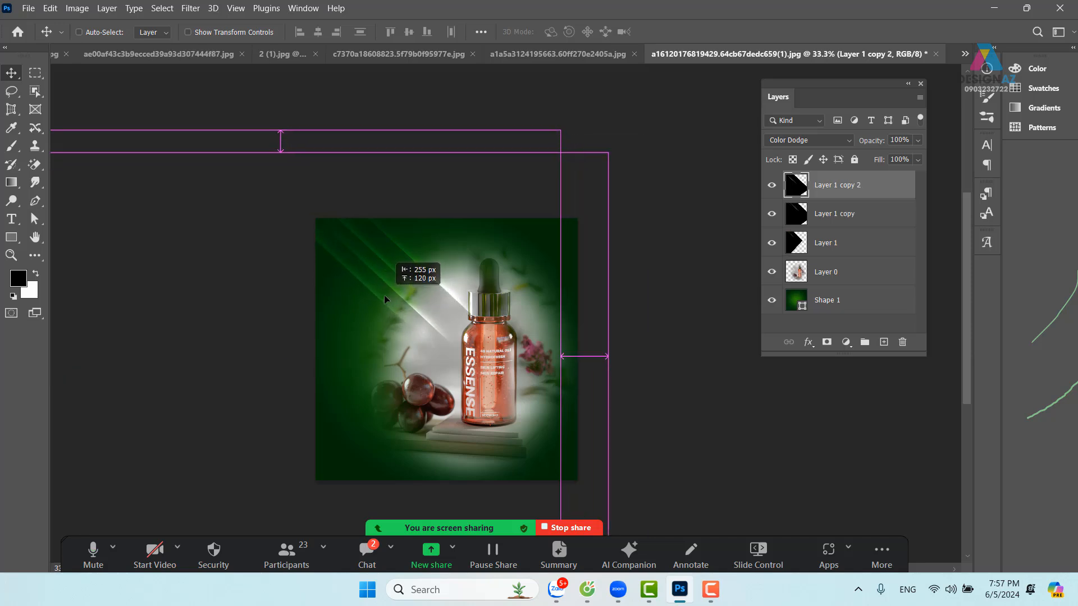
key(ctrl+j)
key(ctrl+plus)
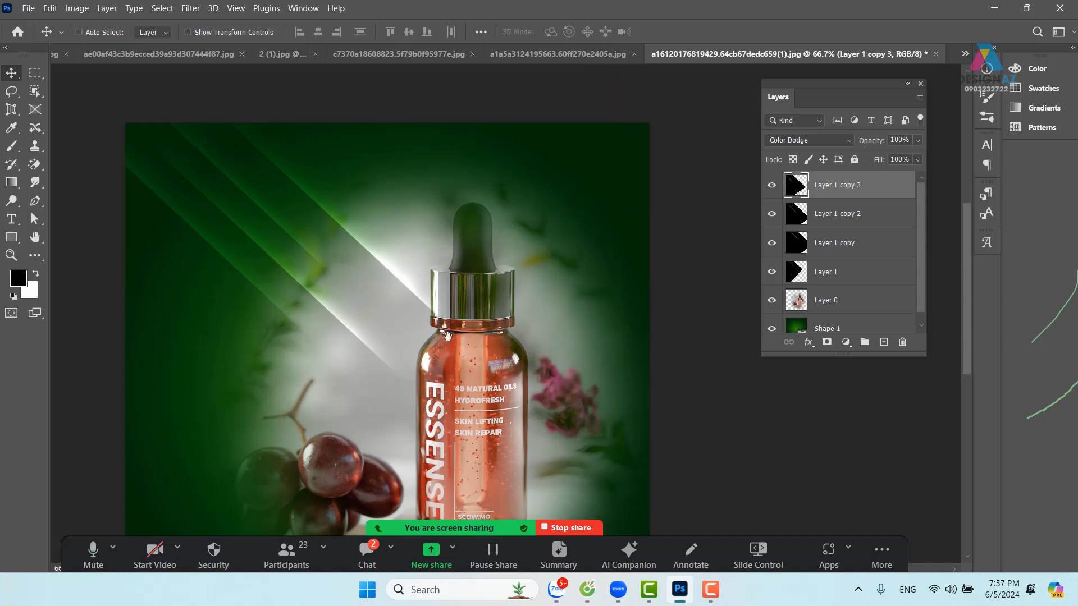
key(ctrl+plus)
mouse_move(430, 343)
mouse_down()
mouse_move(378, 289)
mouse_move(355, 301)
mouse_move(346, 279)
mouse_up()
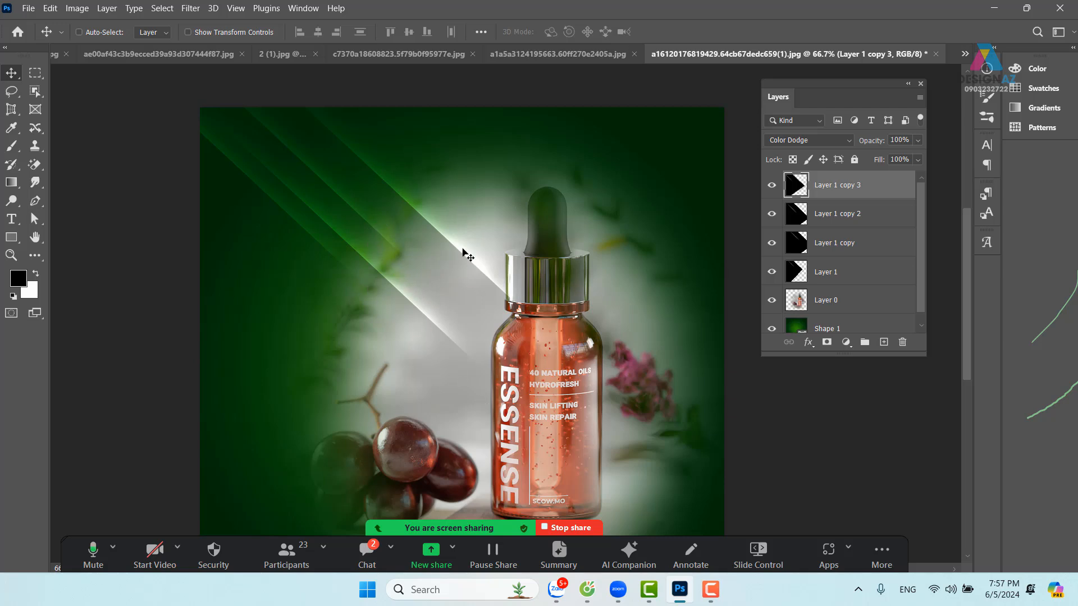
Step: Delete Layer 1 and its three copies, keeping only Layer 0 and Shape 1
key(Delete)
key(Delete)
key(Delete)
key(Delete)
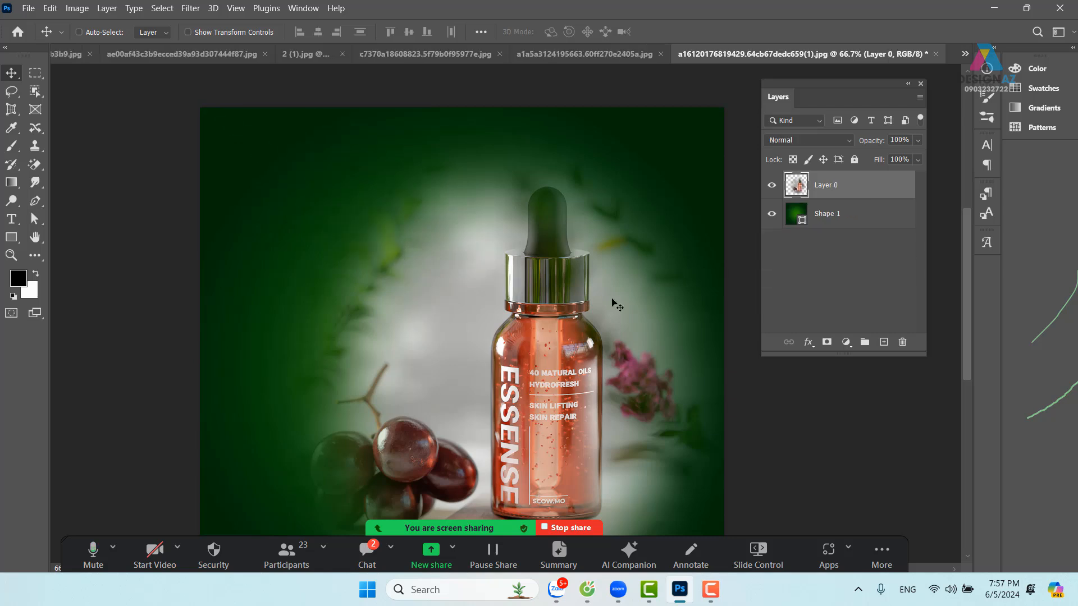
Step: Open the artsfon.com-40799 bokeh image from the texture folder
key(ctrl+o)
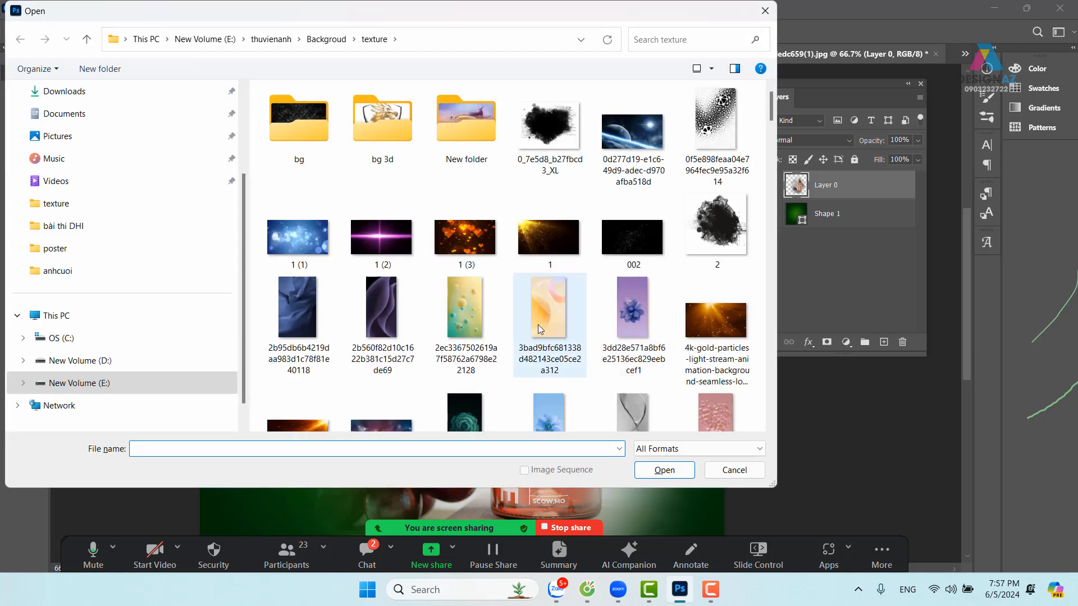
scroll(532, 325, down, 5)
scroll(532, 325, down, 3)
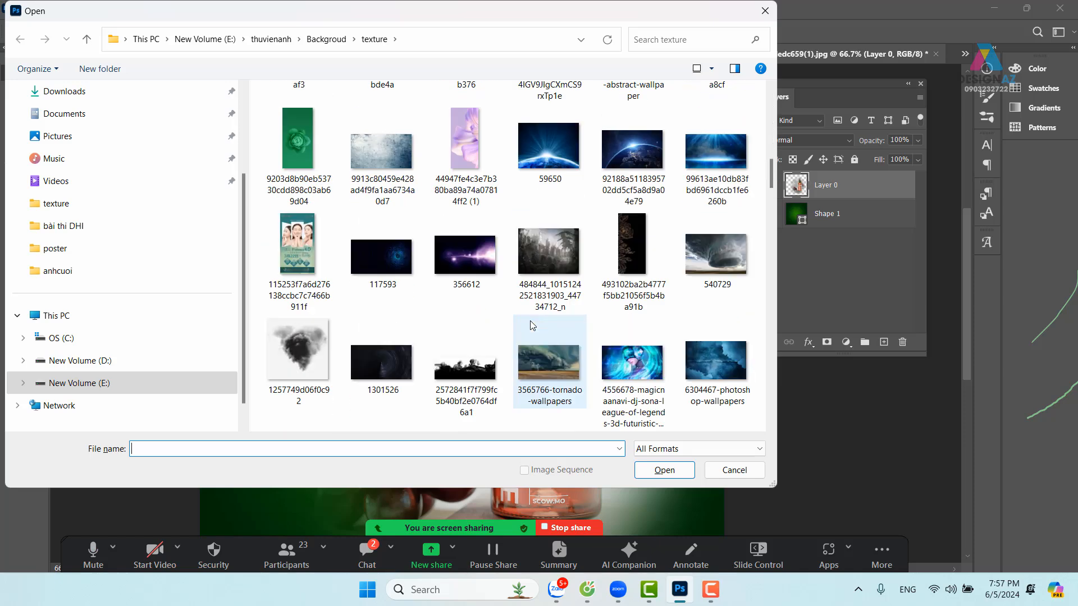
scroll(532, 325, down, 3)
scroll(532, 324, down, 3)
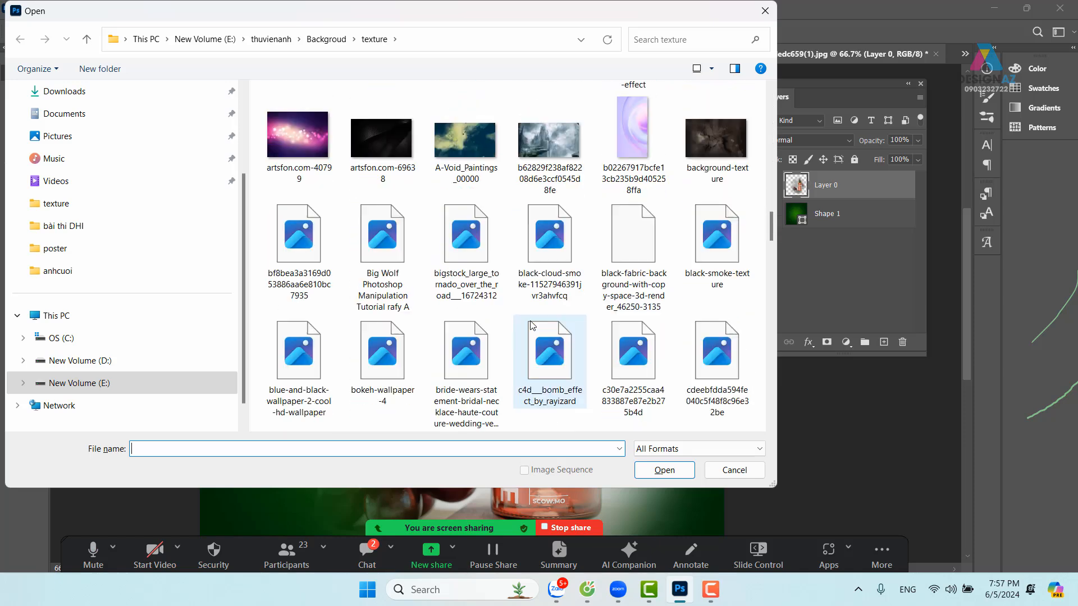
click(305, 141)
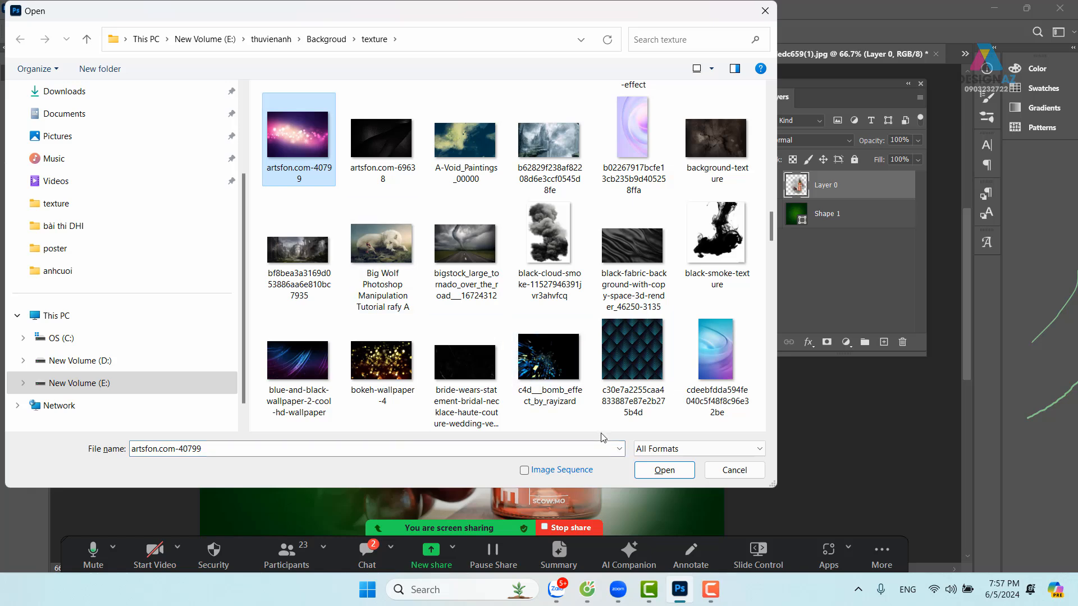
click(665, 470)
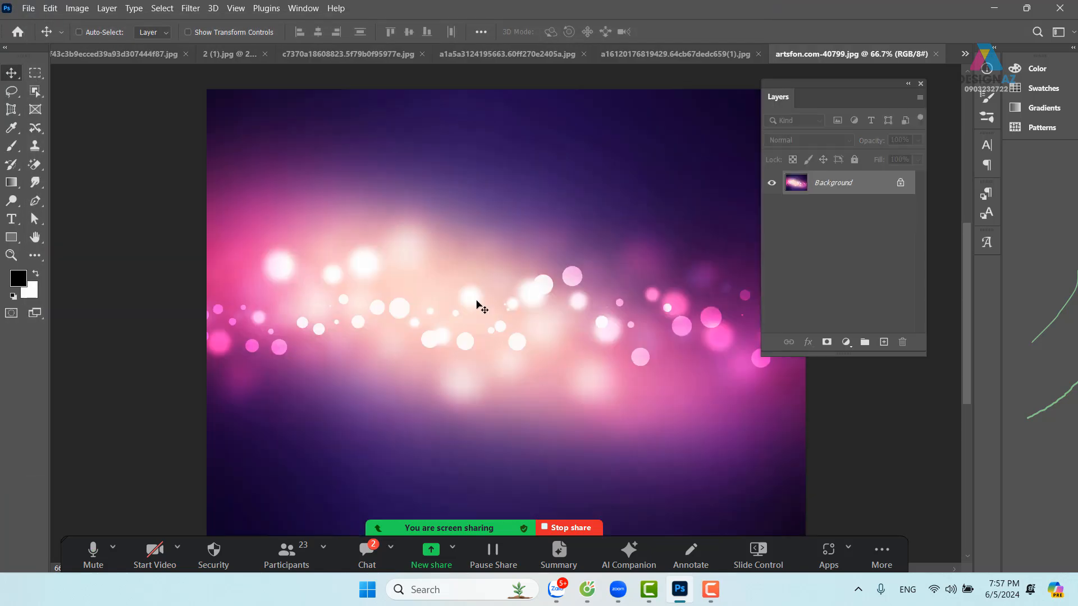
Step: Copy the whole bokeh image, paste it into the perfume bottle document a1a5a3124195663.60ff270e2405a.jpg, and position it over the bottle
key(ctrl+a)
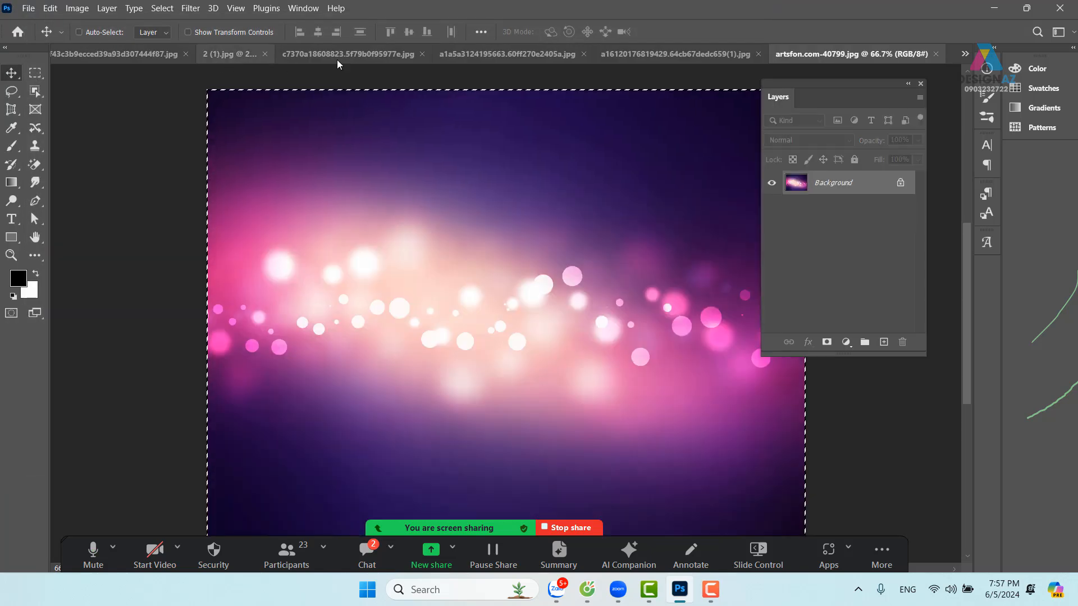
click(529, 54)
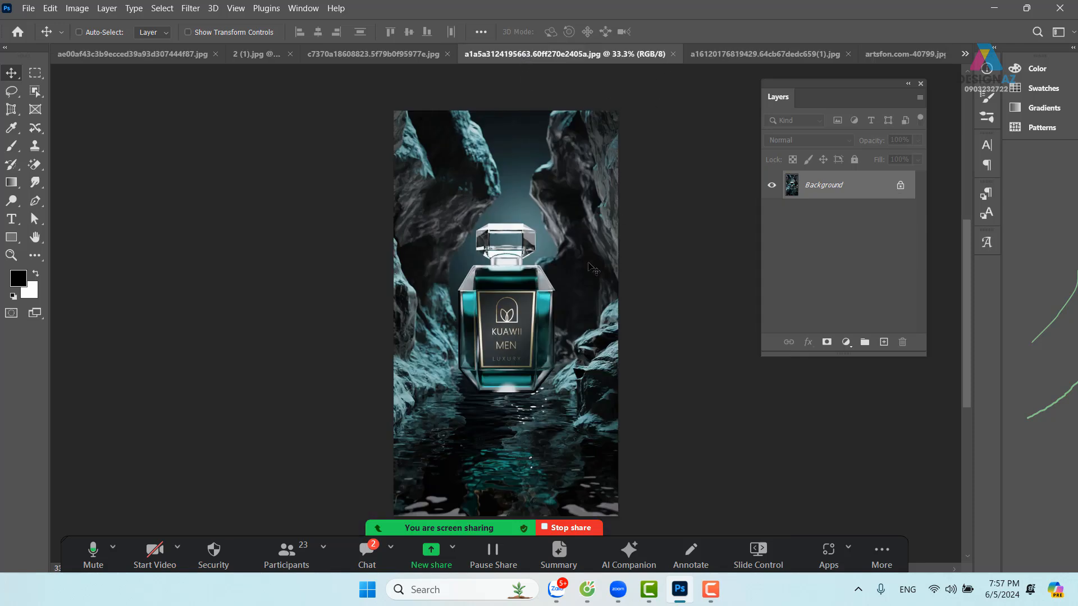
key(ctrl)
key(ctrl+v)
drag(587, 360, 550, 353)
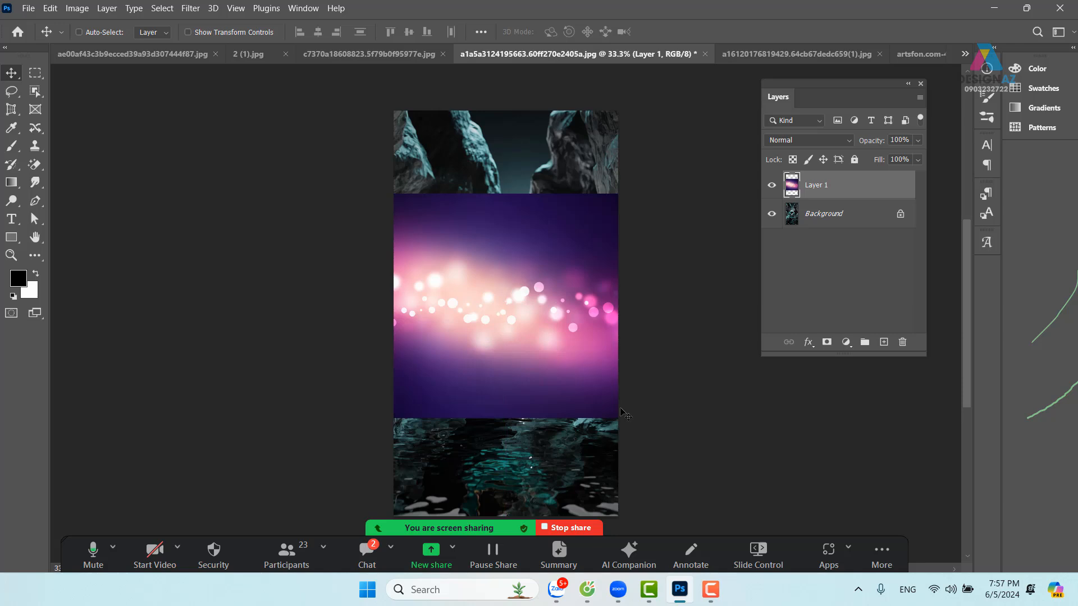
key(ctrl+plus)
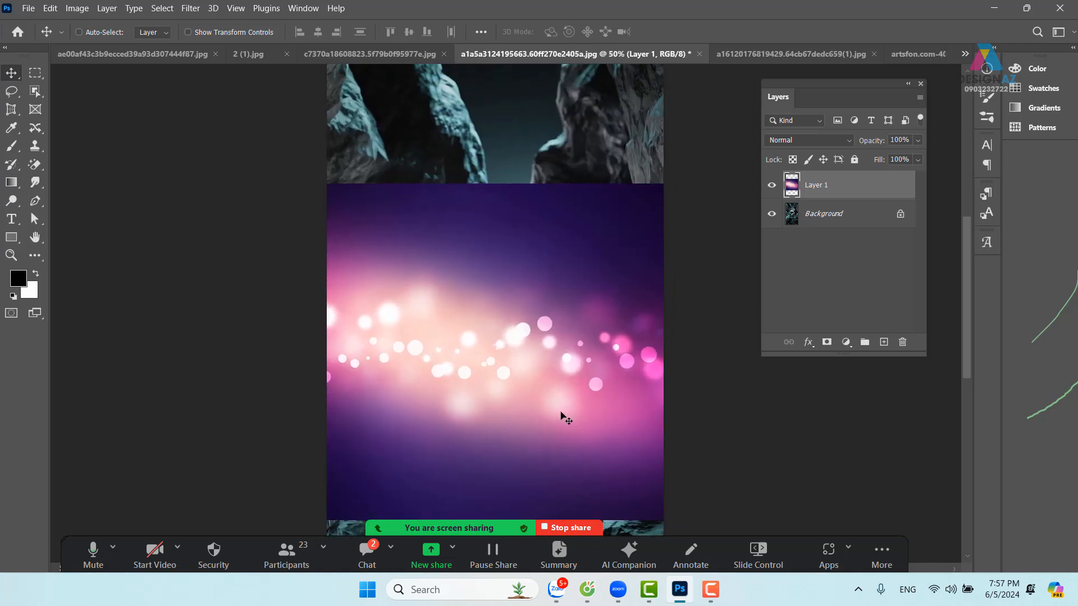
Step: Desaturate the pasted bokeh layer, try Screen blending on it, and set its blend mode to Color Dodge
key(ctrl+shift+u)
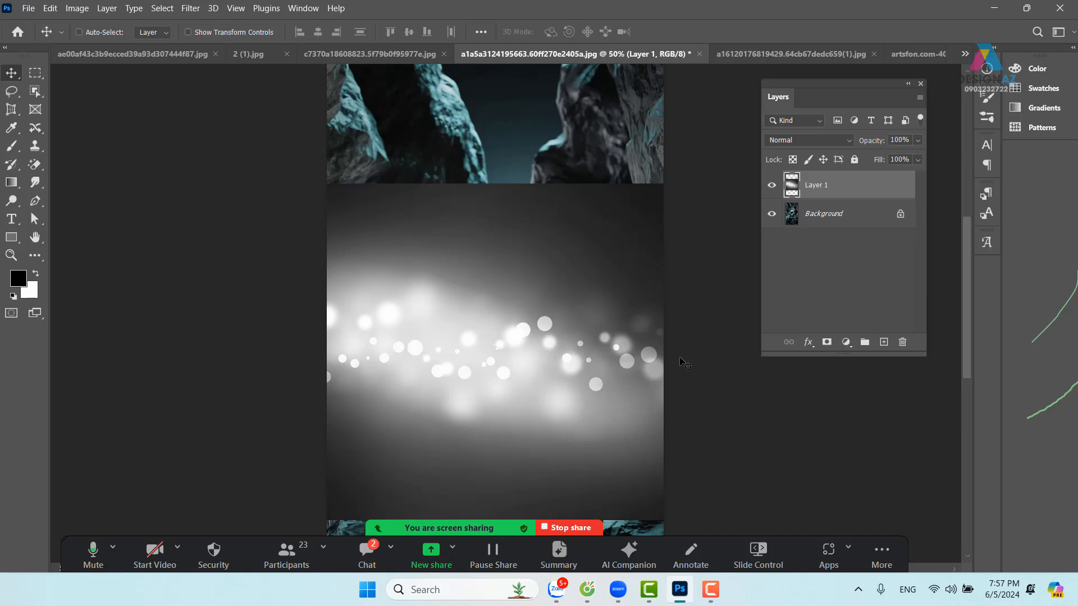
click(836, 140)
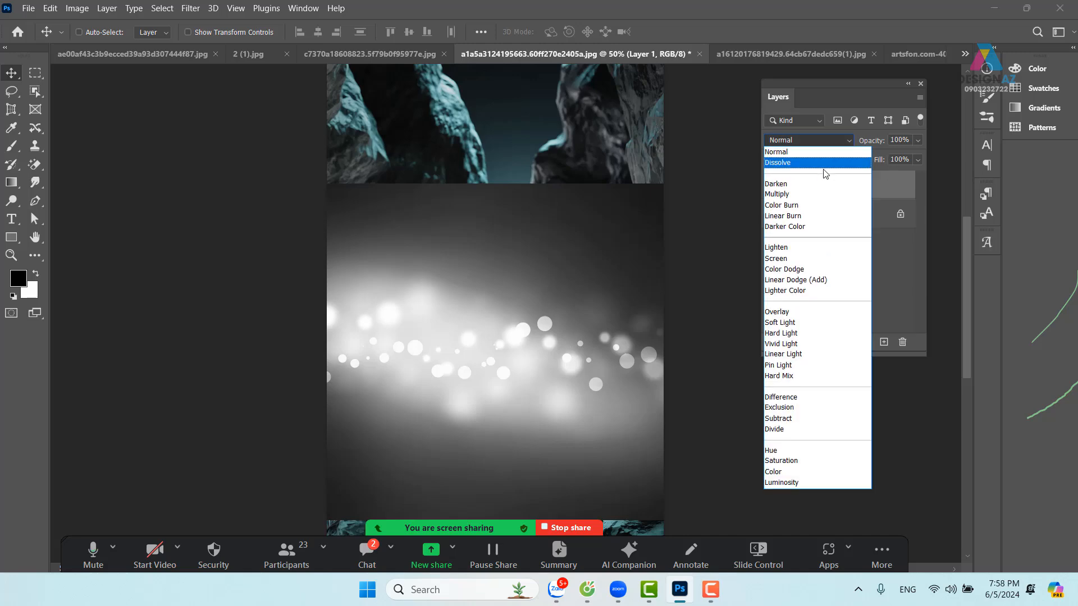
click(794, 259)
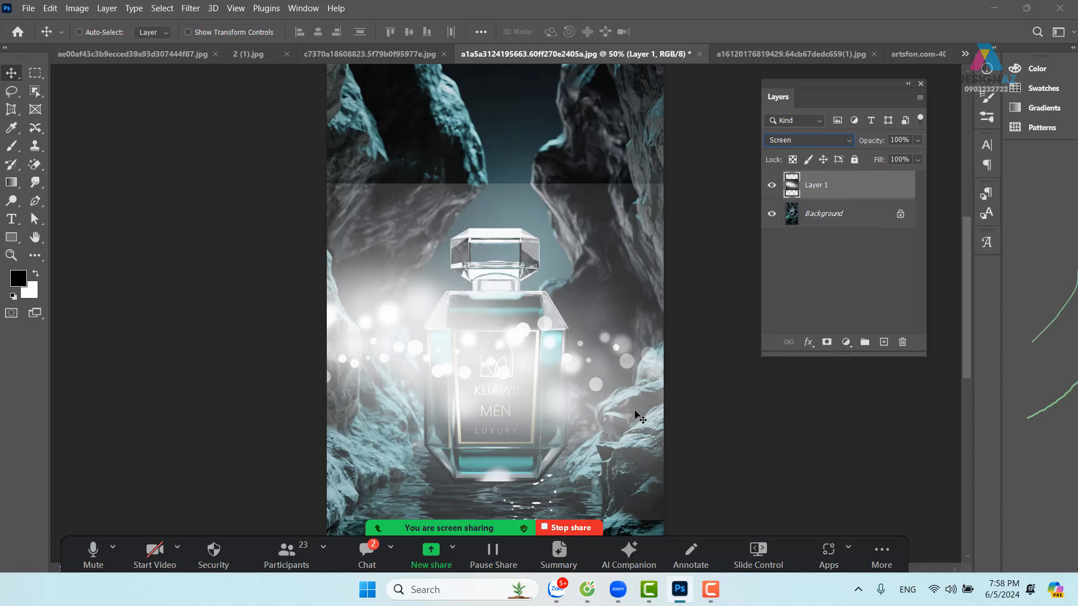
click(829, 142)
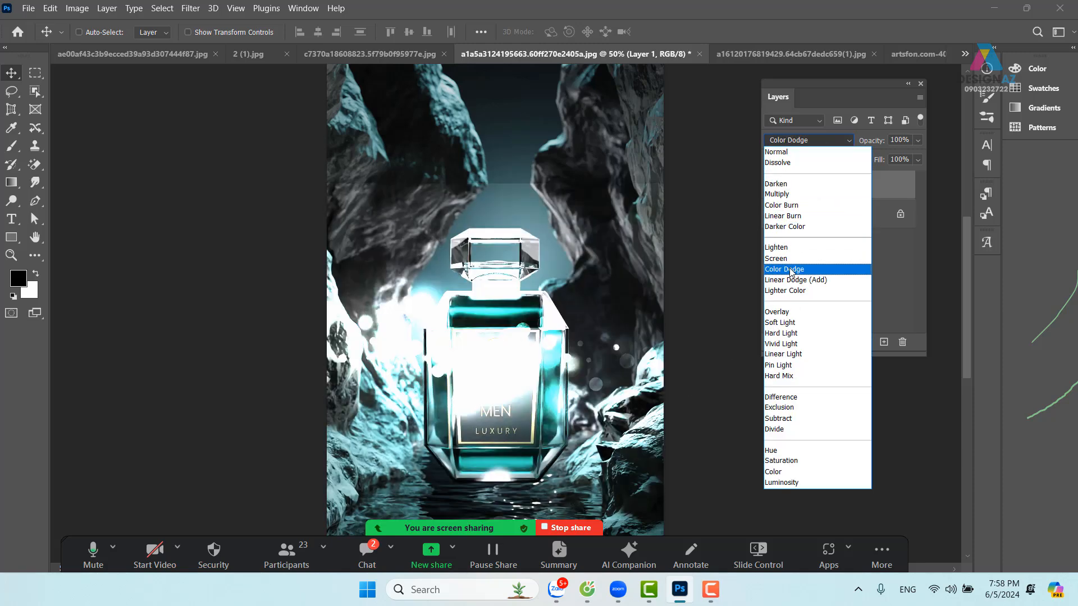
click(784, 269)
Step: Reduce the bokeh layer's fill to 82% and move it up to the area above the bottle cap
drag(614, 292, 640, 339)
click(918, 161)
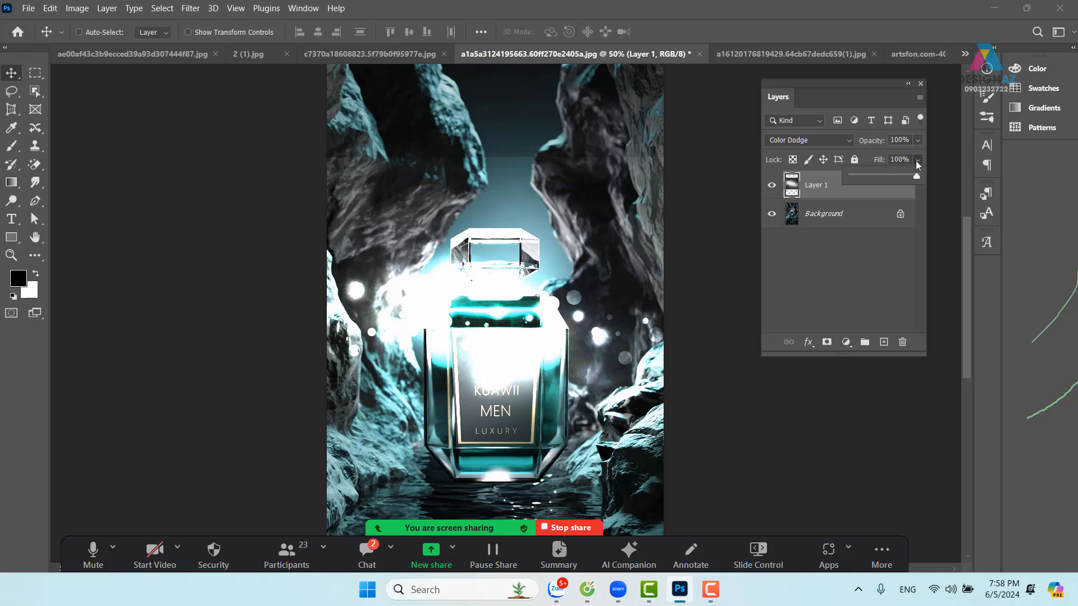
drag(915, 177, 907, 178)
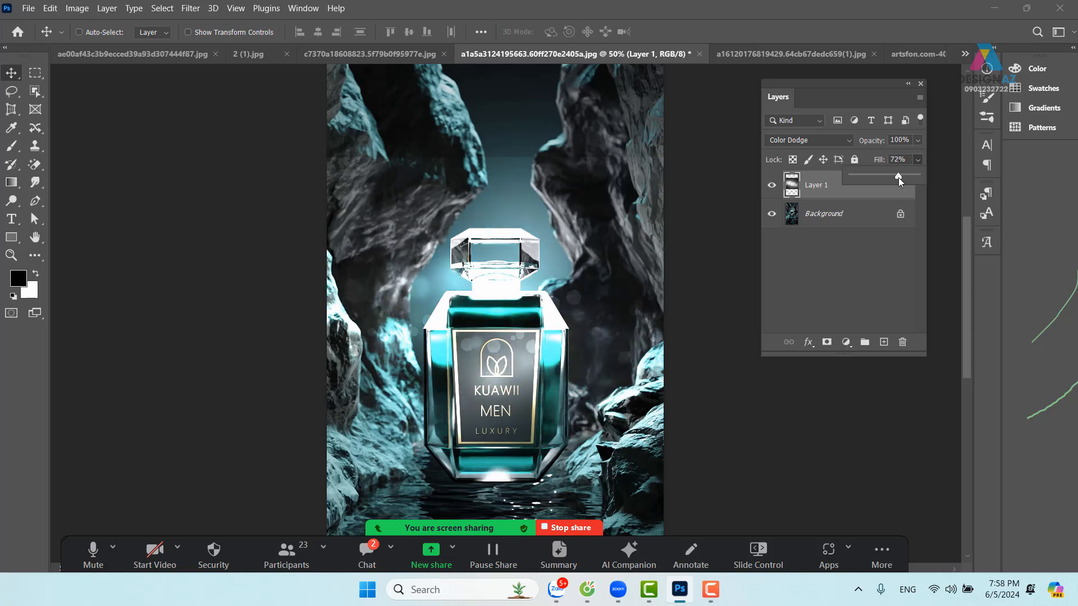
drag(527, 317, 540, 107)
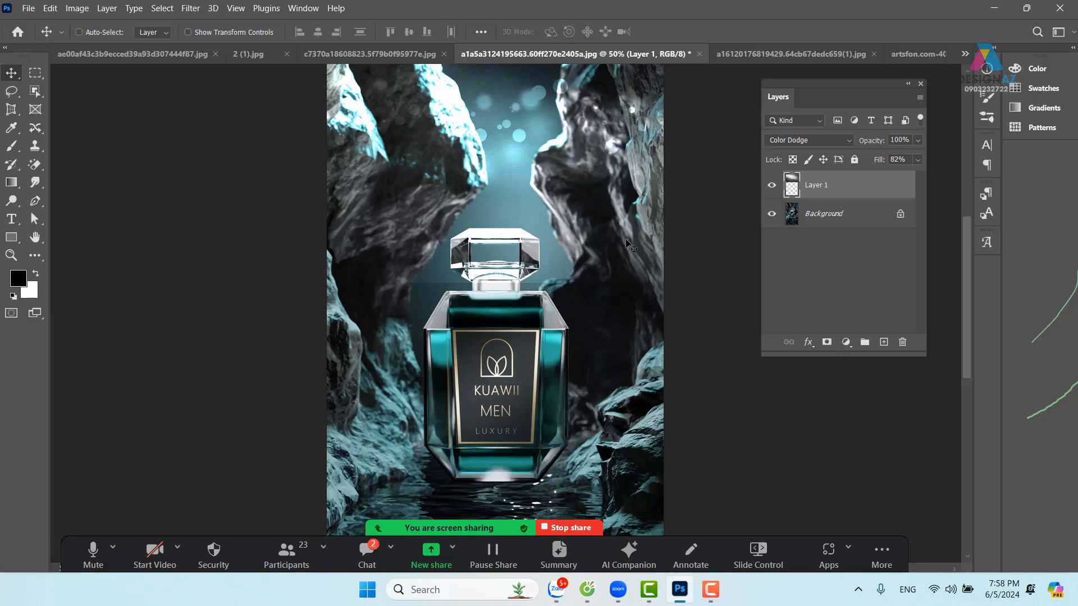
Step: Delete the bokeh layer from the perfume bottle document
key(Delete)
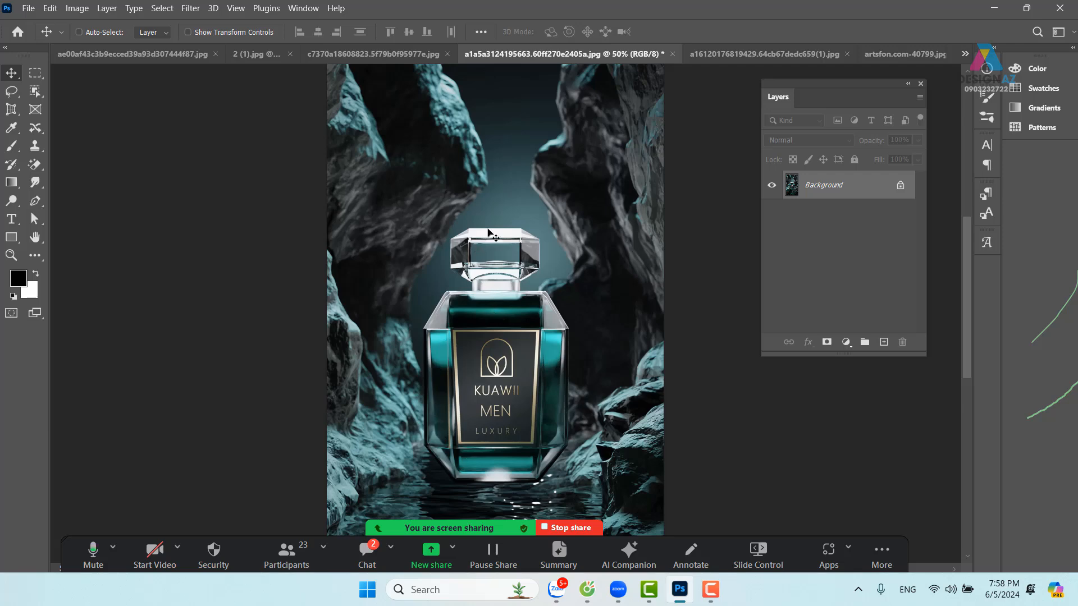
drag(529, 441, 504, 253)
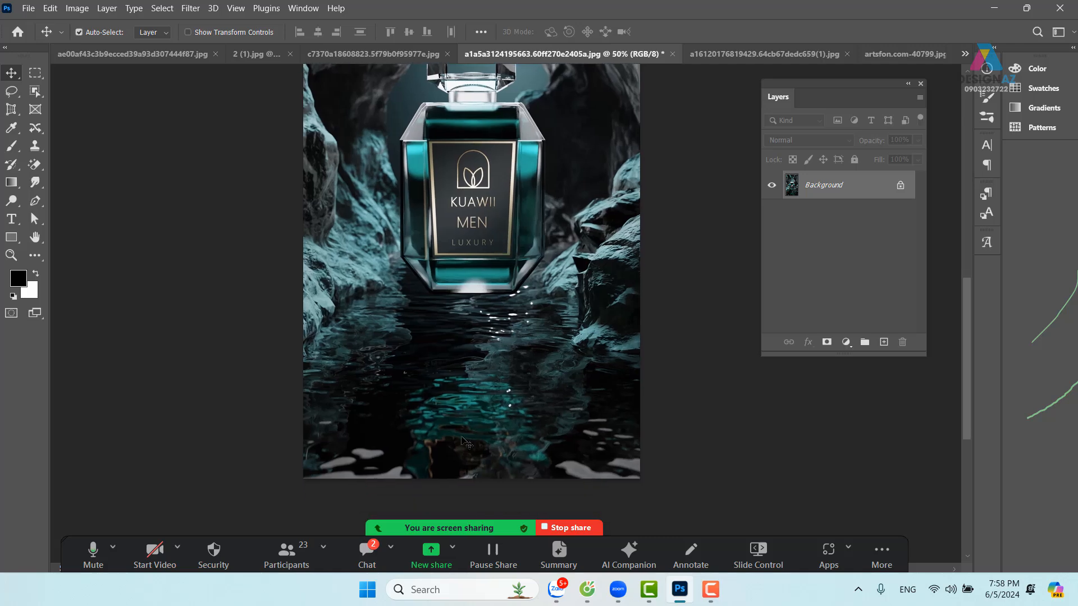
Step: Browse the texture folder for another image to open, and go to the fim folder inside thuvienanh
key(ctrl+o)
scroll(470, 284, down, 5)
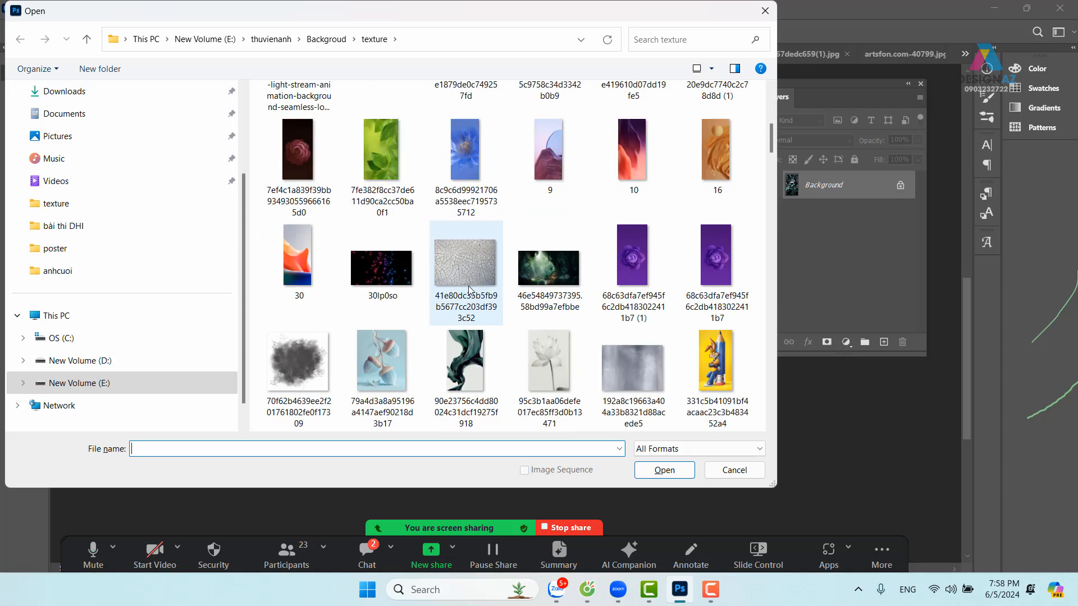
scroll(470, 291, up, 3)
scroll(470, 290, down, 3)
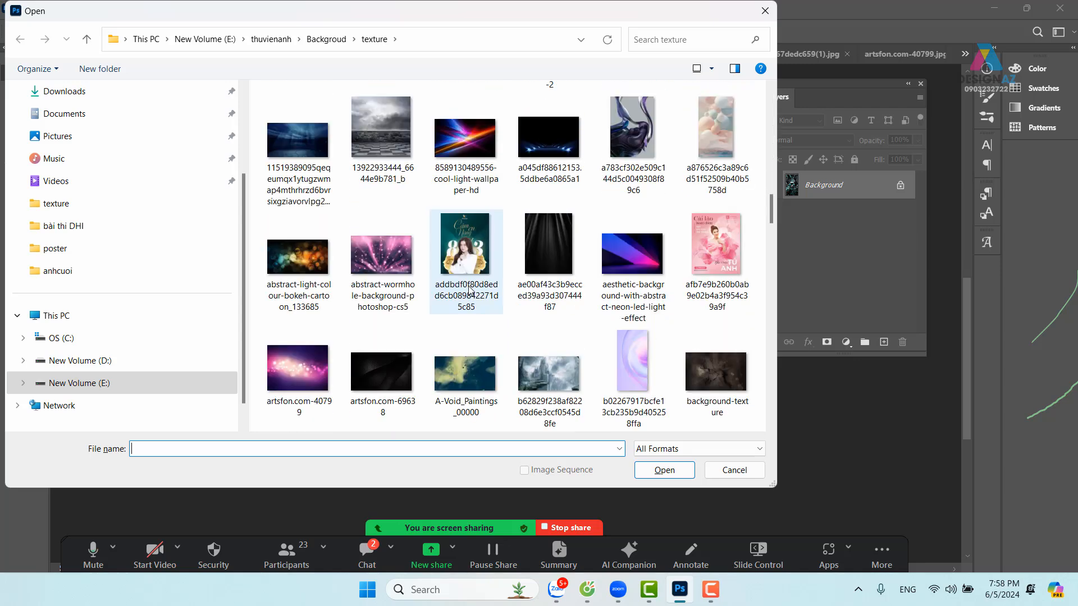
scroll(470, 290, down, 15)
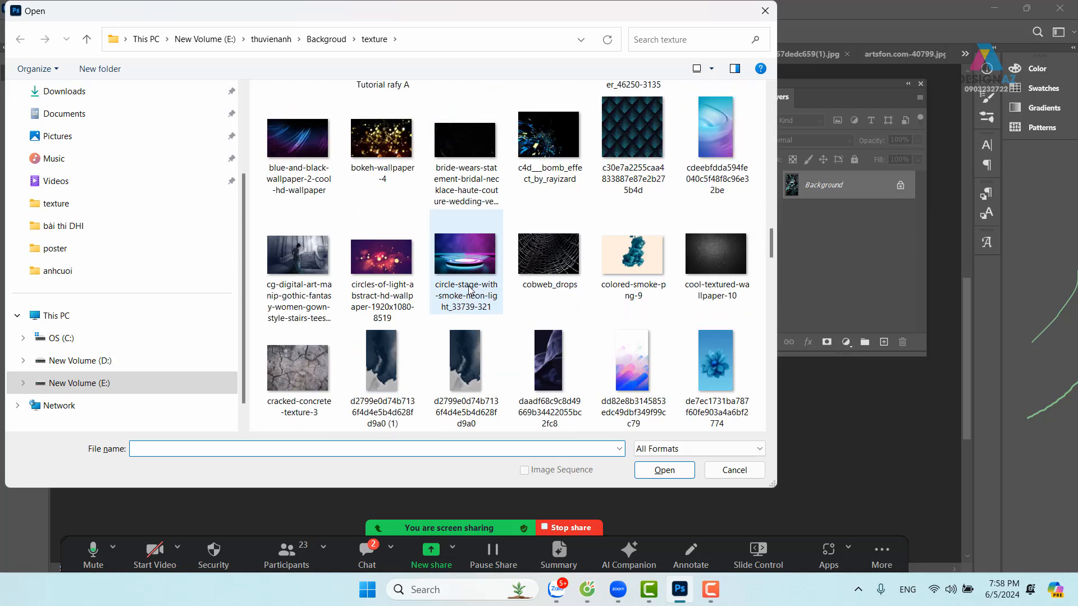
scroll(471, 291, down, 3)
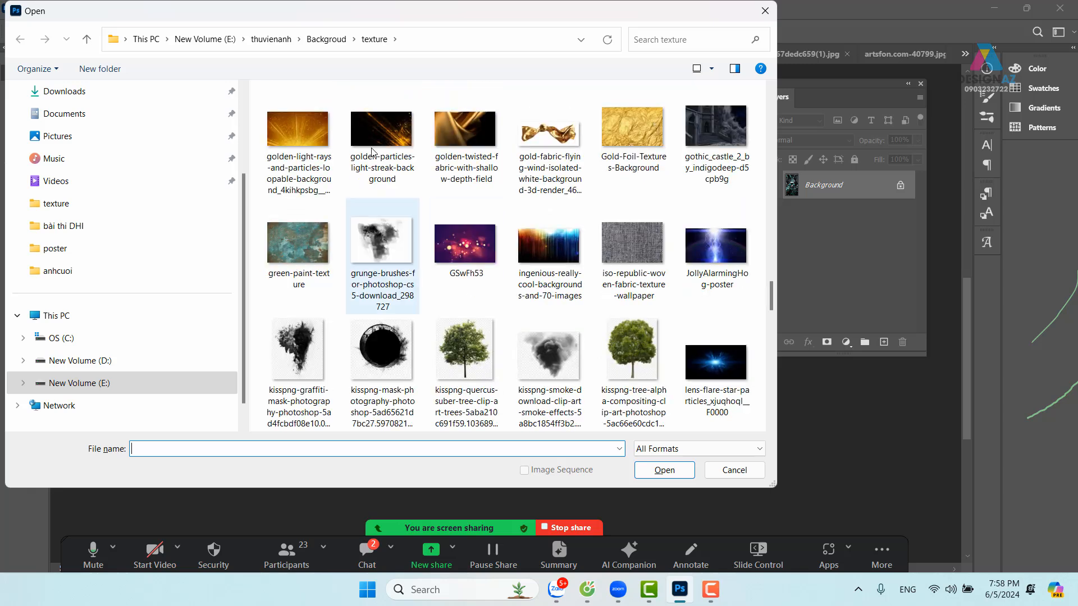
click(271, 39)
click(448, 297)
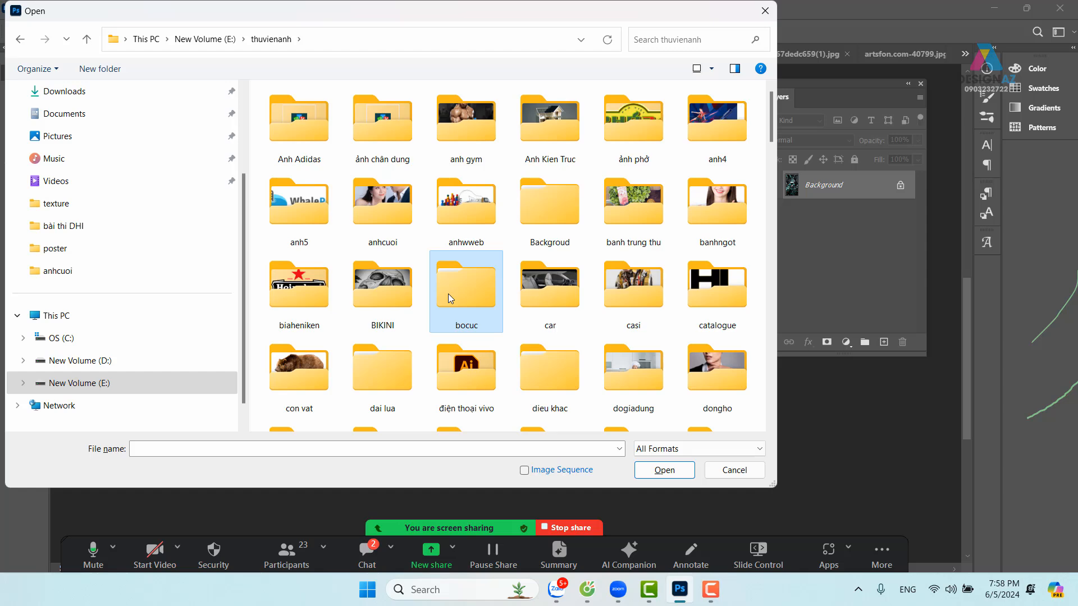
key(f)
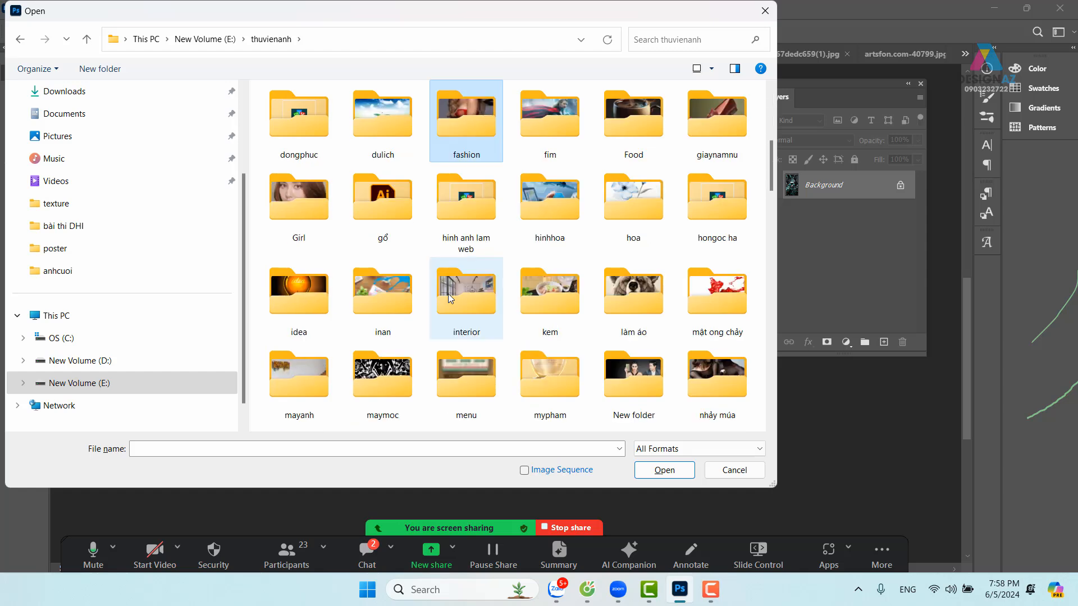
double_click(576, 152)
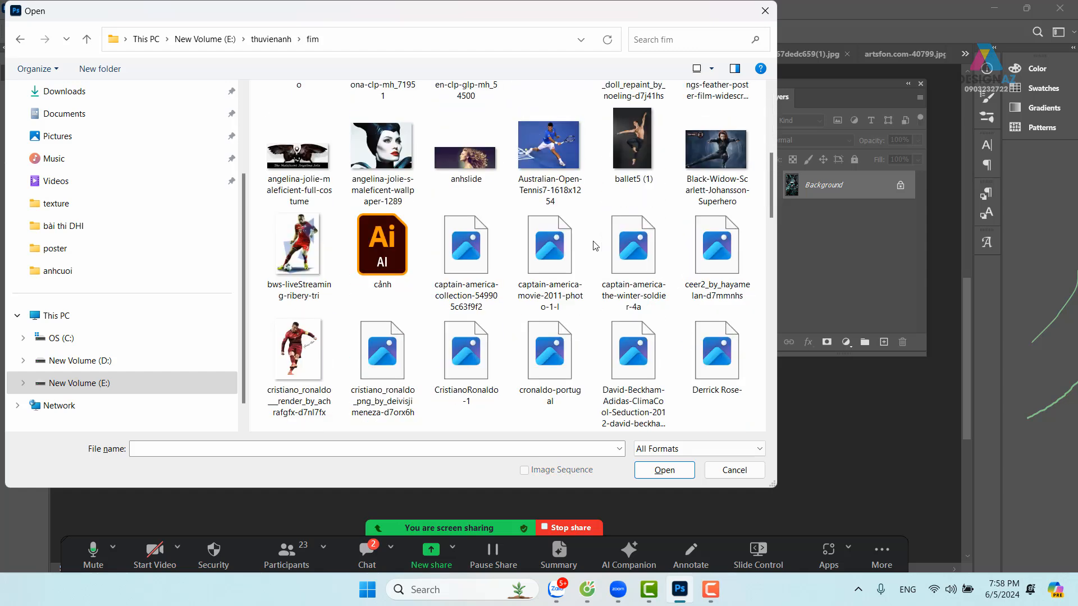
Step: Open the Free-Iron-Man-3-Movie-Wallpaper-Widescreen-1024x640 image from the fim folder
scroll(595, 246, down, 3)
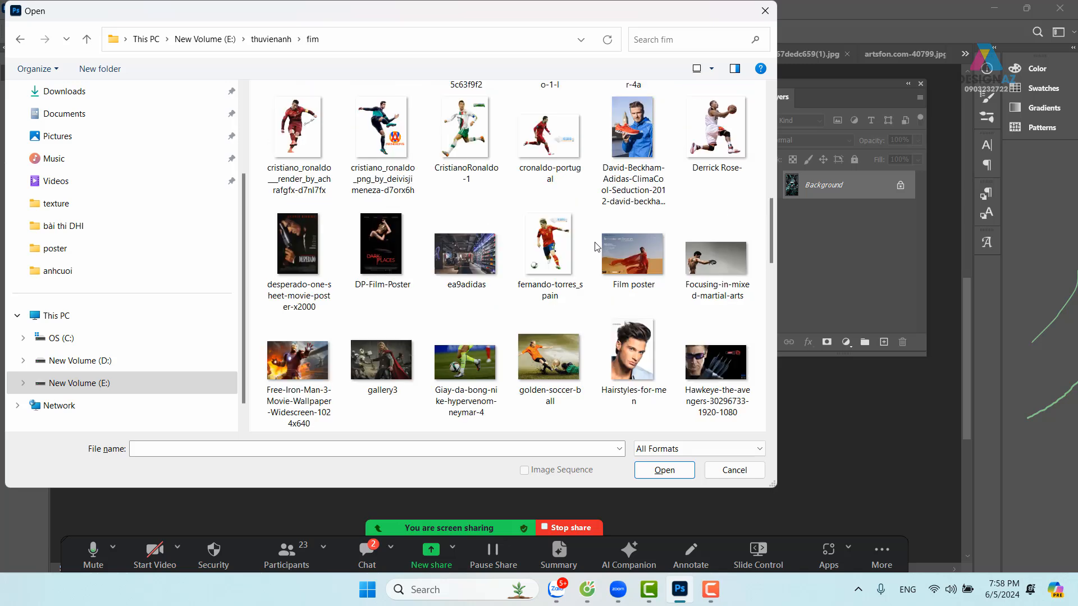
scroll(595, 245, down, 3)
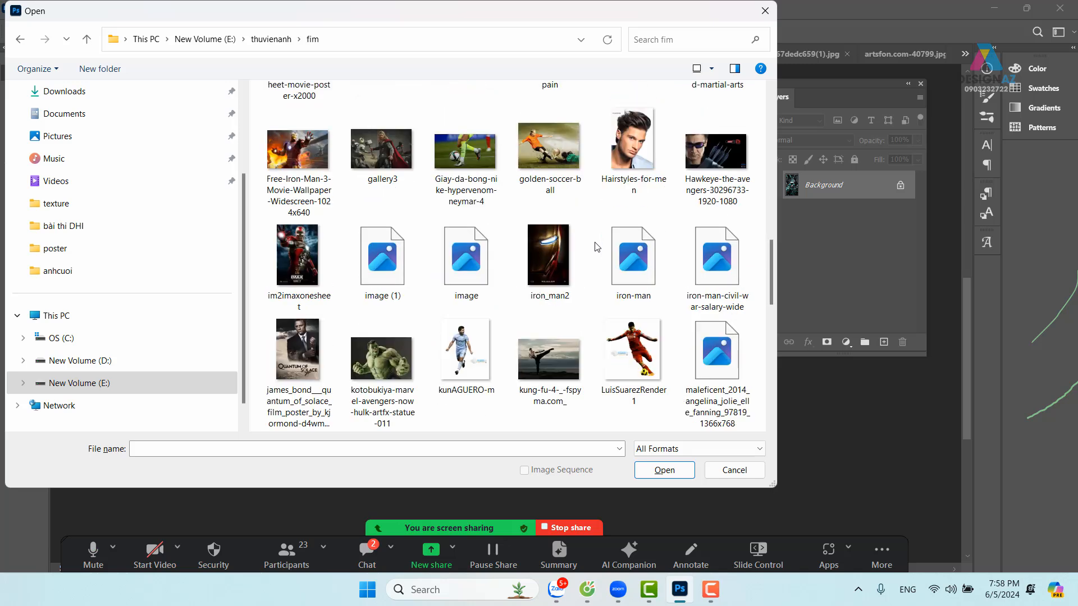
click(549, 270)
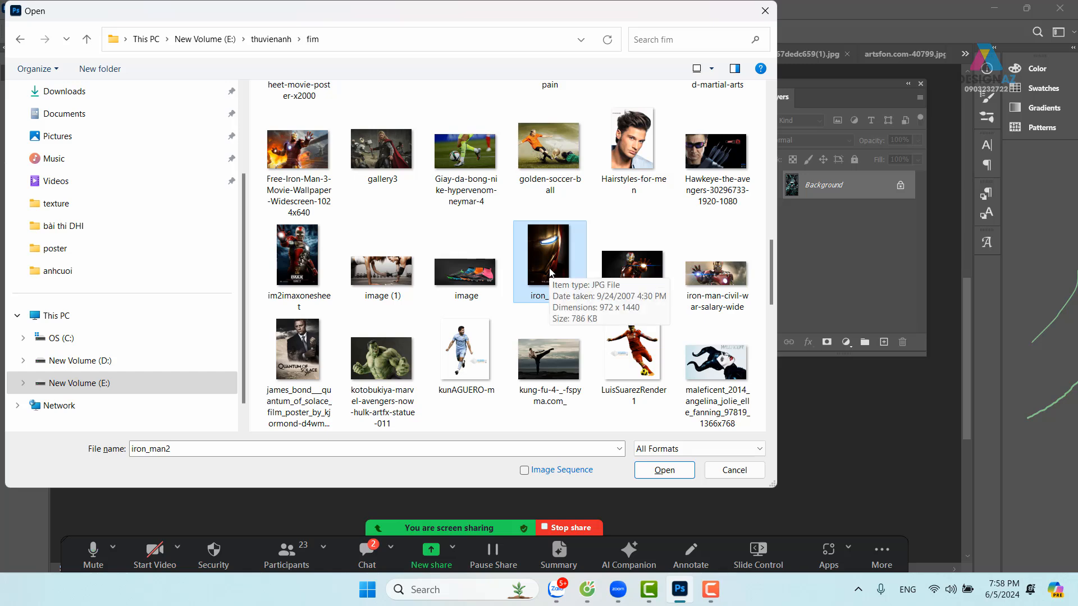
click(297, 158)
click(675, 466)
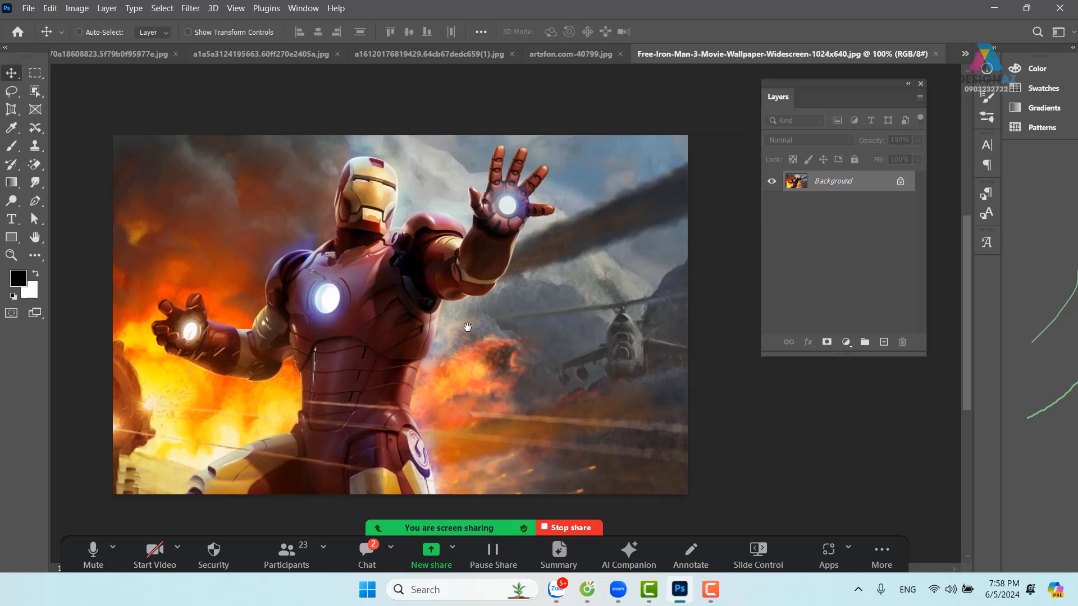
Step: Frame Iron Man's raised arm at 300% and activate the Pen tool for tracing it
drag(485, 327, 468, 328)
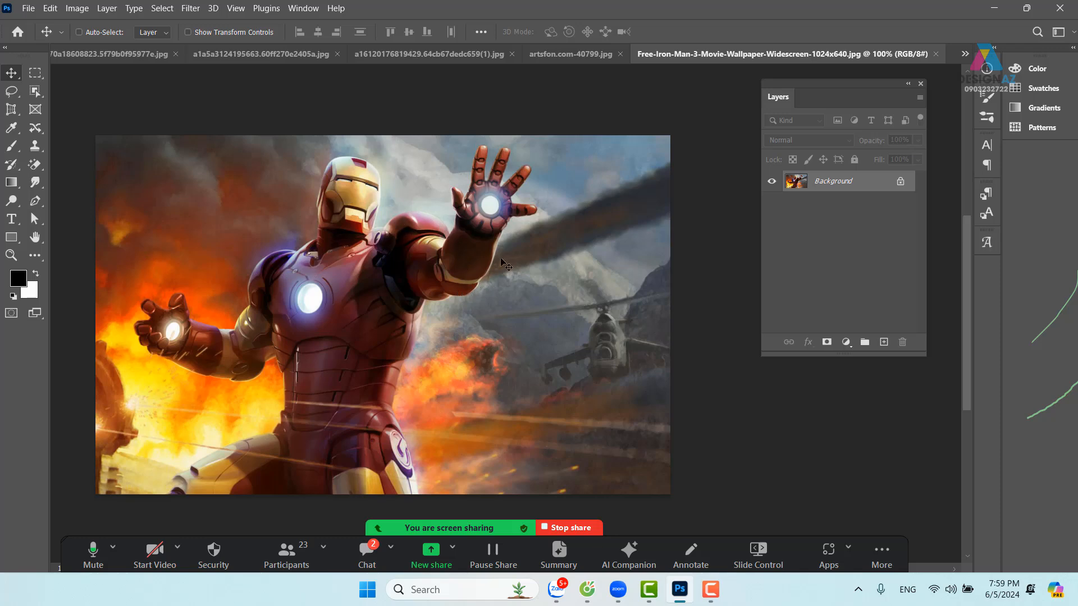
key(ctrl+plus)
key(ctrl+plus)
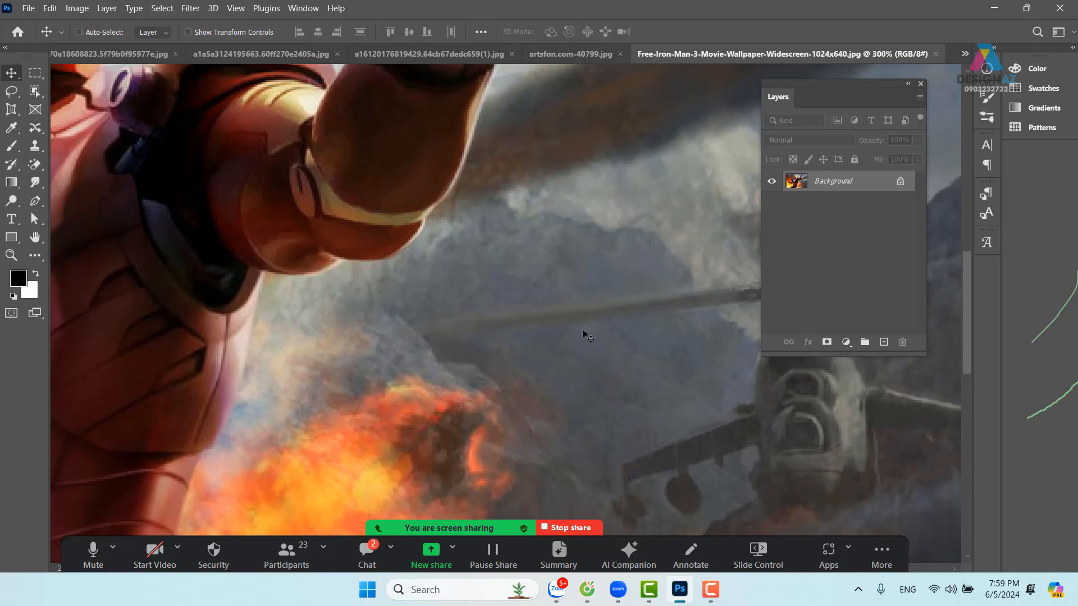
drag(348, 207, 479, 403)
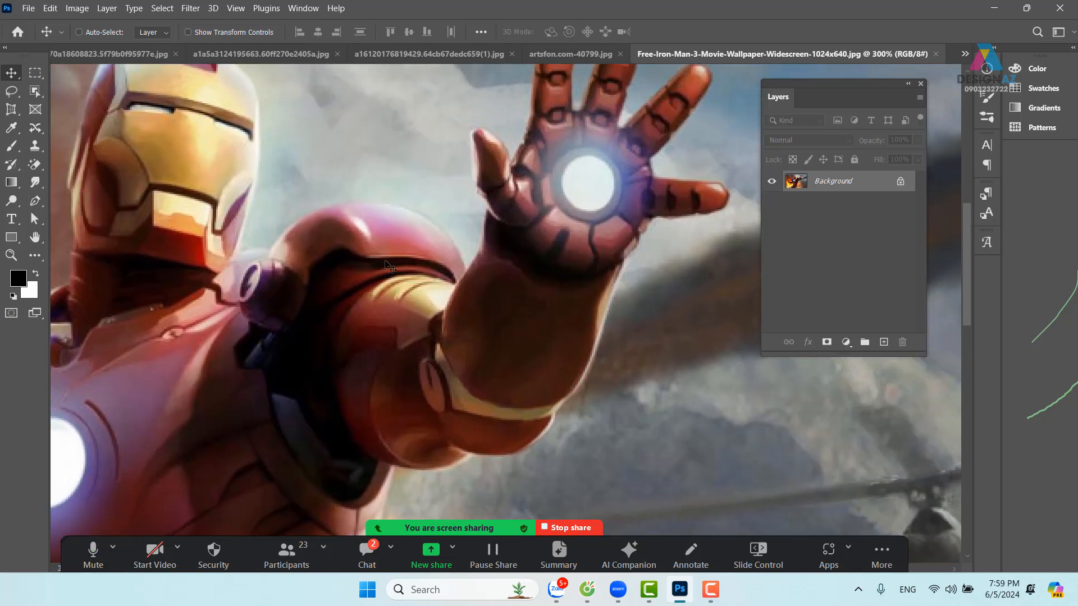
mouse_move(536, 362)
mouse_down()
mouse_move(595, 331)
mouse_move(554, 351)
mouse_up()
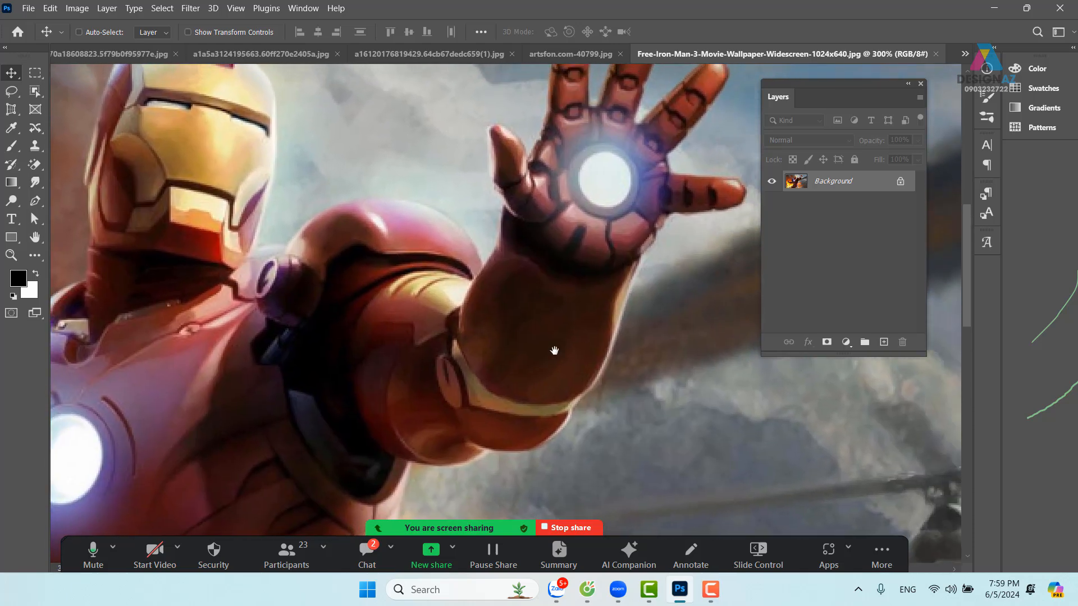
key(p)
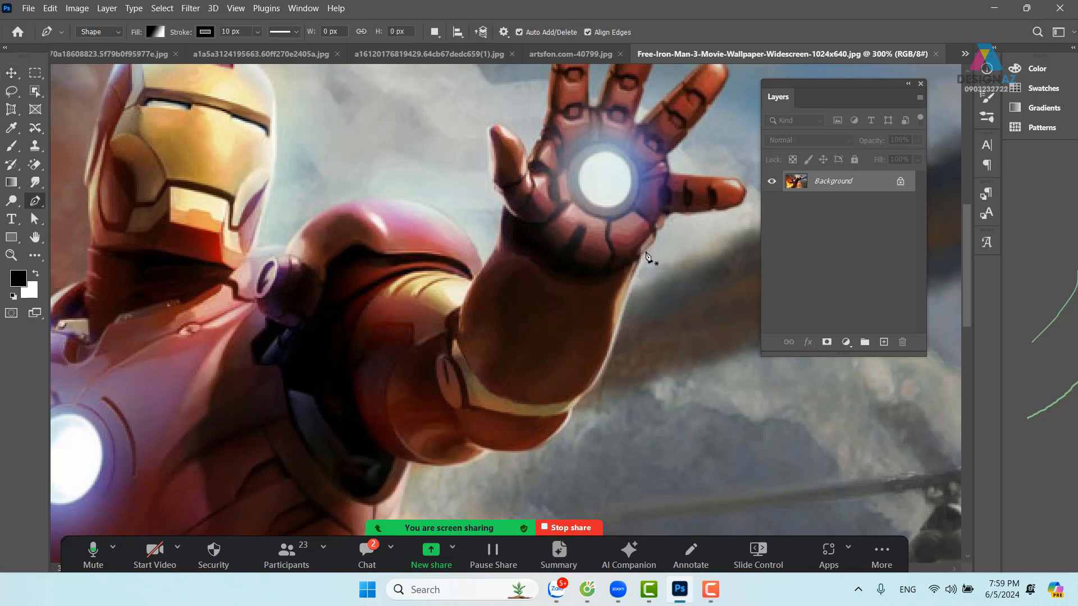
click(654, 231)
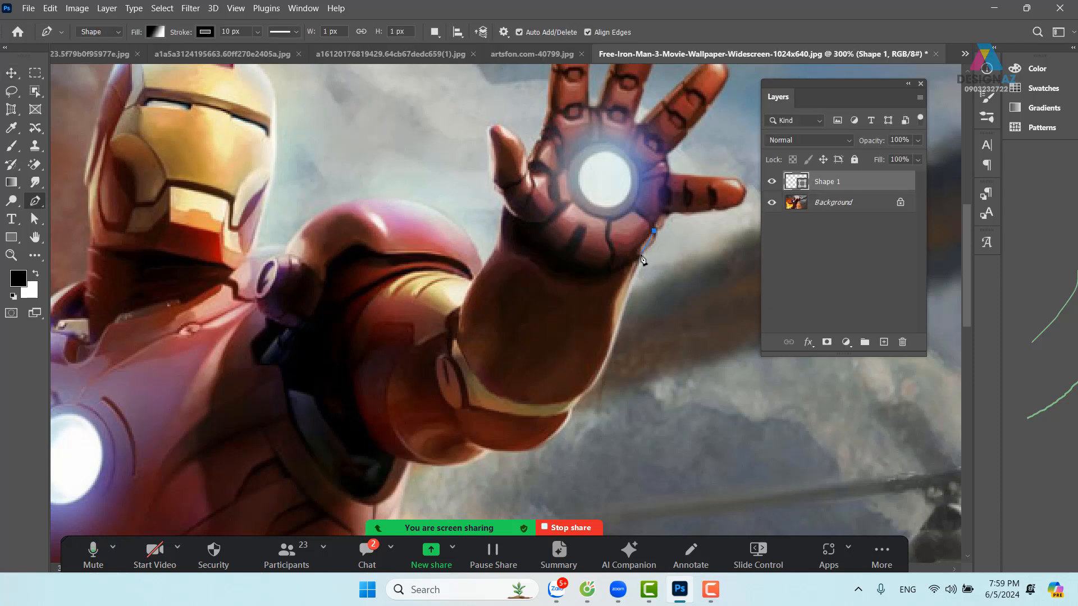
drag(640, 254, 626, 262)
click(644, 262)
key(ctrl+z)
key(ctrl+z)
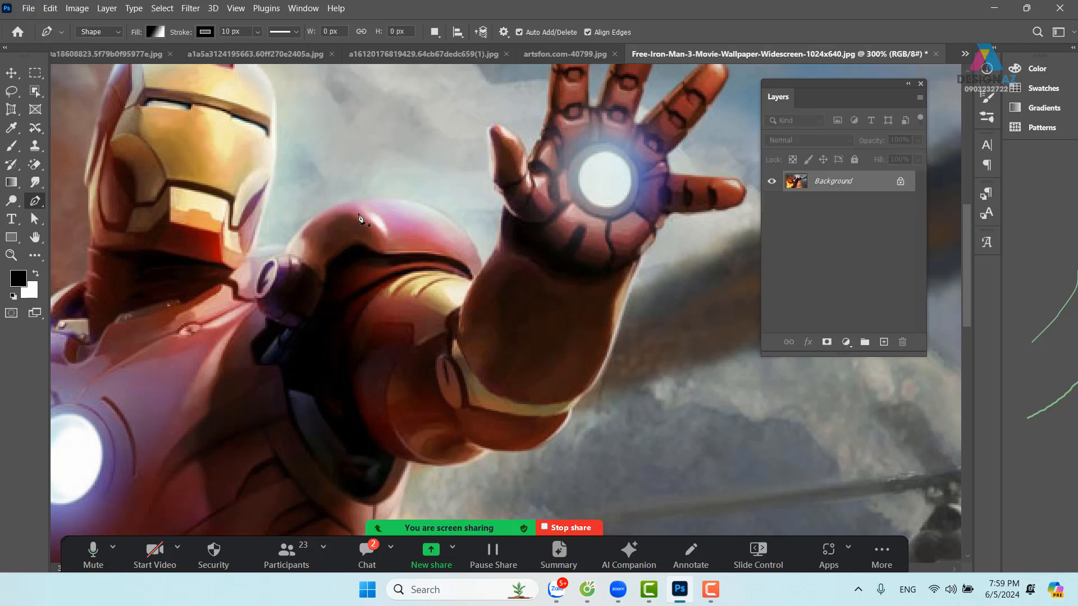
Step: Set the Pen tool to Path mode and trace from the wrist along the forearm's lower edge around the elbow
click(99, 32)
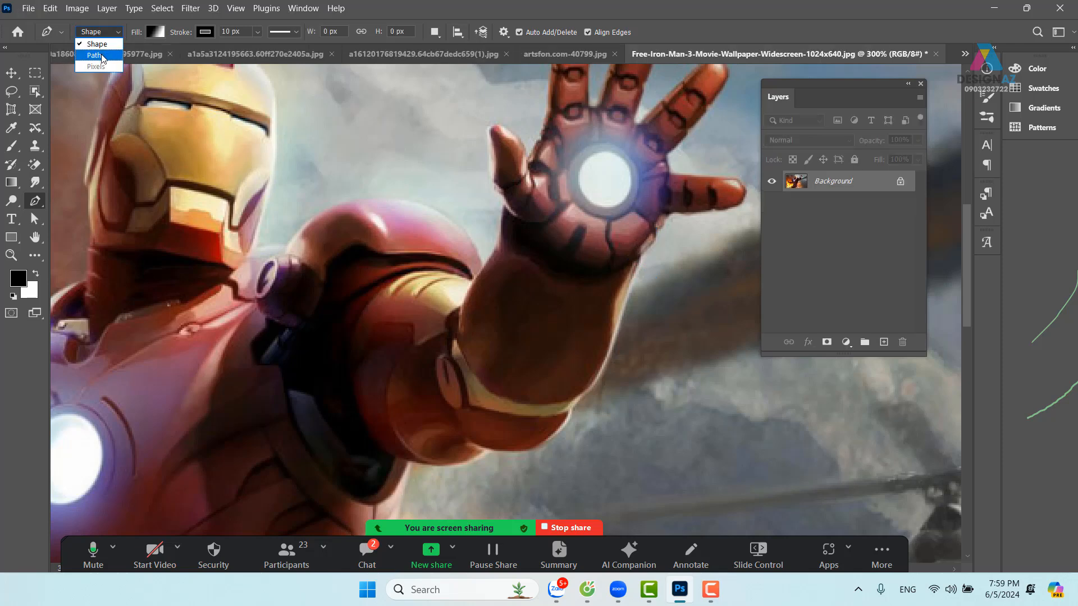
click(95, 55)
click(653, 231)
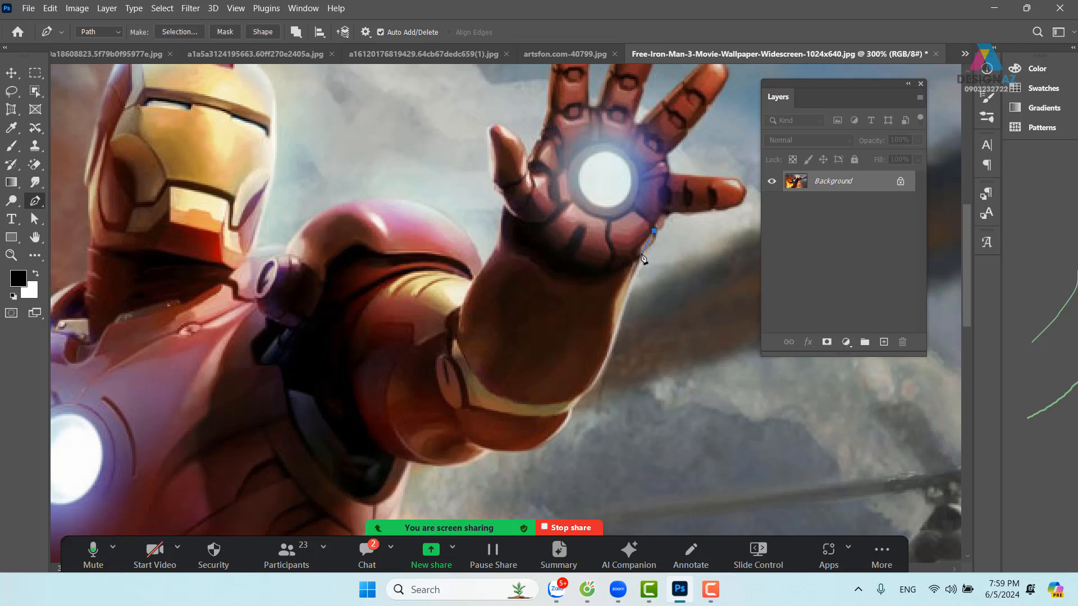
drag(639, 255, 632, 292)
drag(481, 447, 411, 429)
drag(427, 461, 385, 450)
drag(378, 379, 391, 362)
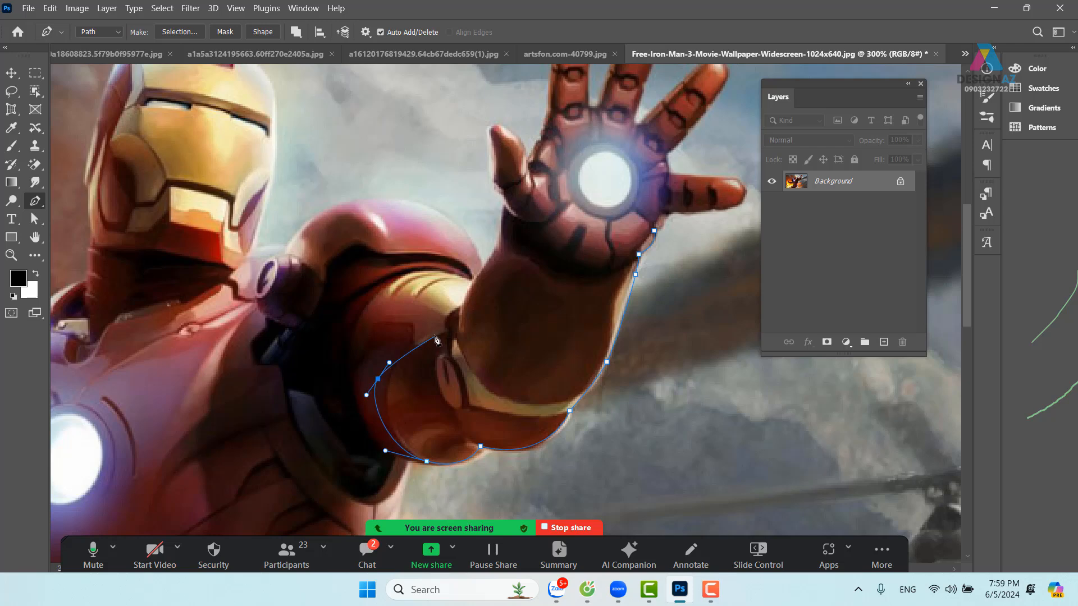
Step: Complete the arm path along the upper forearm edge and across the wrist, and convert it to a selection
drag(435, 336, 448, 333)
click(459, 323)
drag(492, 253, 513, 235)
click(493, 253)
click(499, 241)
drag(523, 256, 553, 270)
drag(624, 253, 636, 213)
click(654, 230)
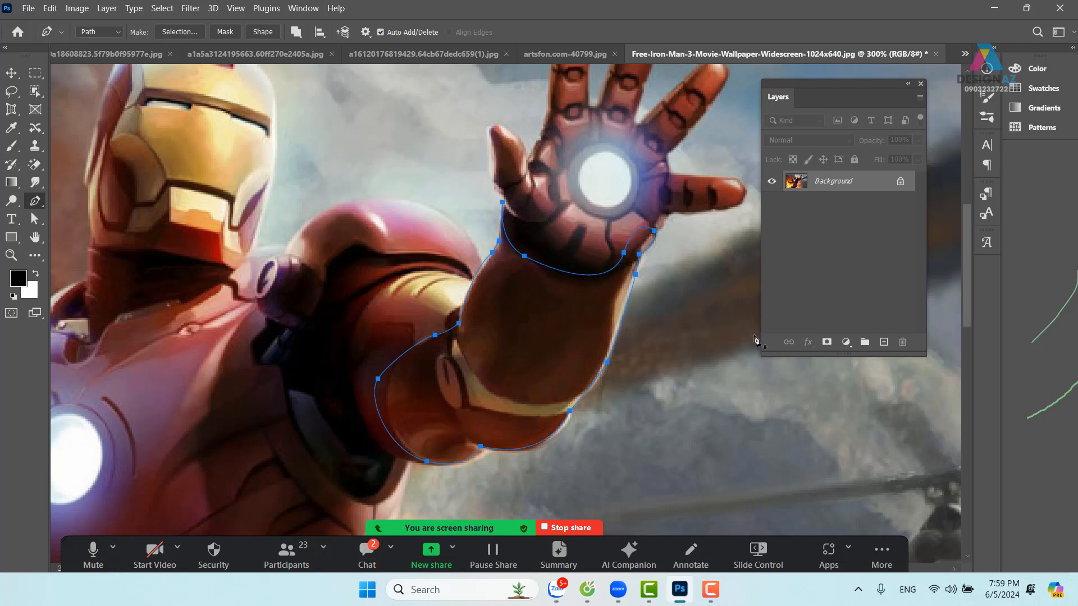
key(ctrl+Return)
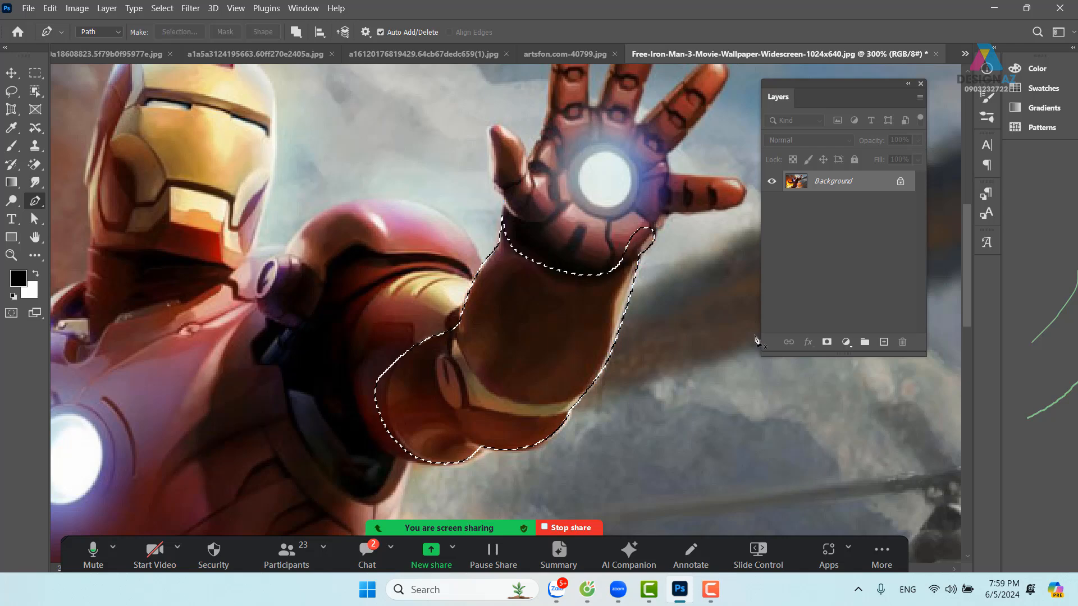
Step: Fill the arm selection with white on a new layer and deselect it
click(884, 342)
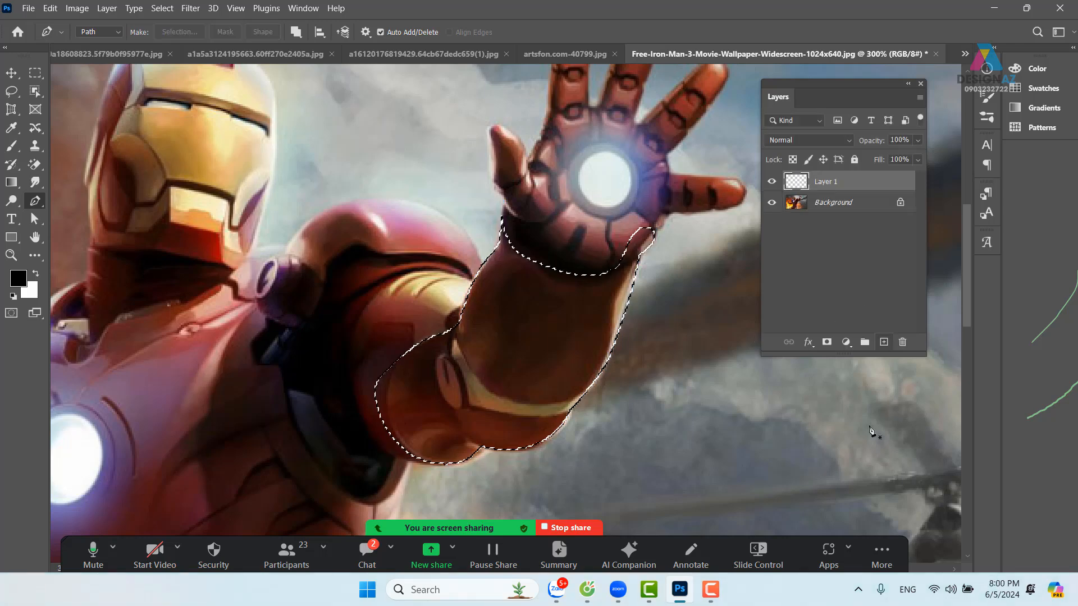
key(ctrl+BackSpace)
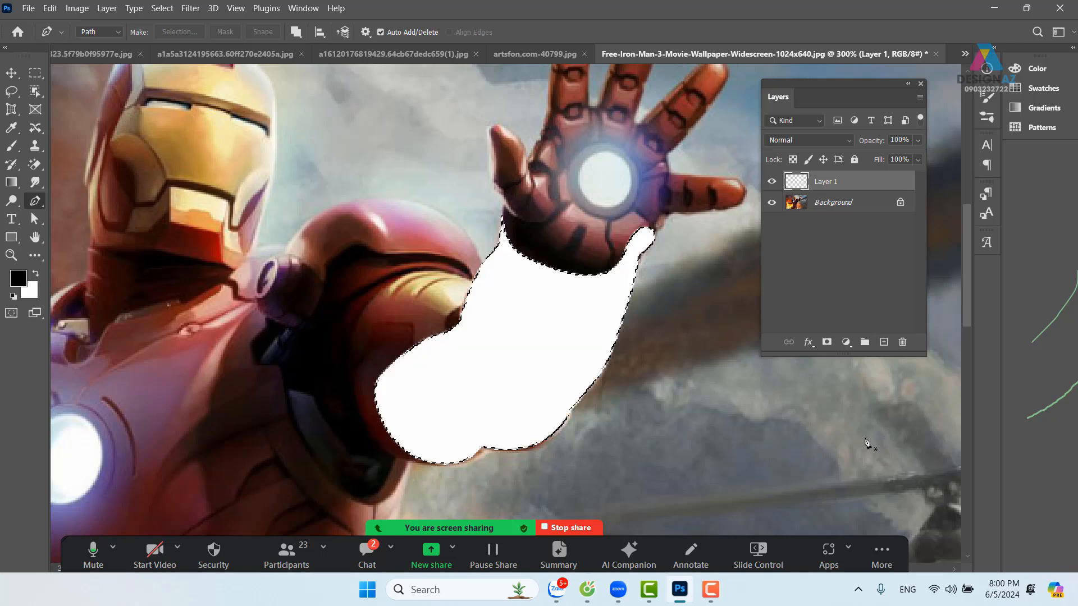
key(v)
key(ctrl+d)
Step: Draw an inner path inset from the white arm shape's edge, from the wrist along the lower forearm and around the elbow
key(p)
drag(494, 382, 464, 397)
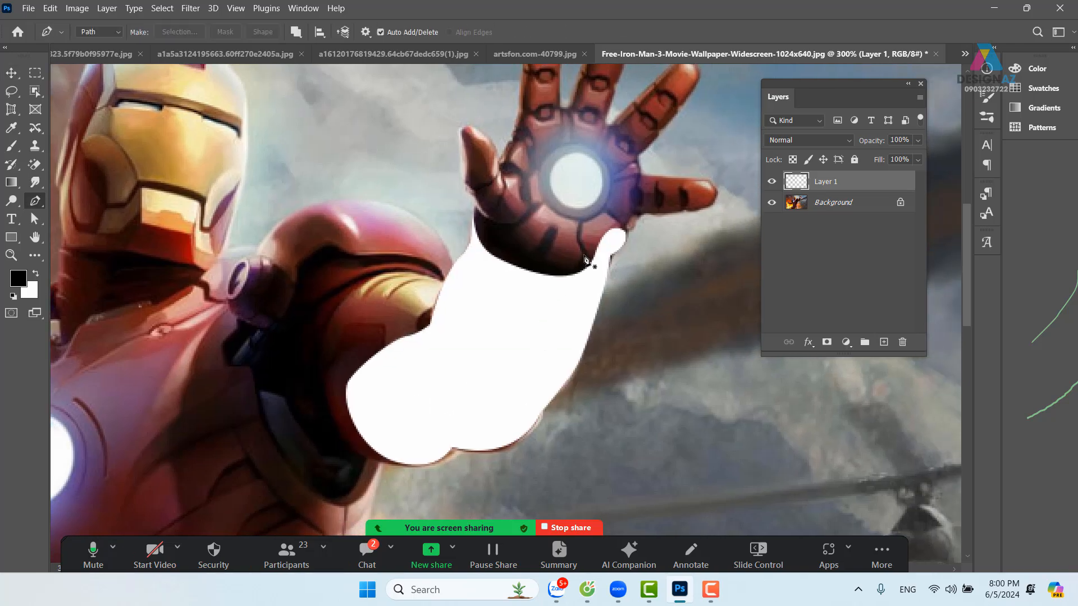
click(593, 234)
drag(550, 379, 502, 403)
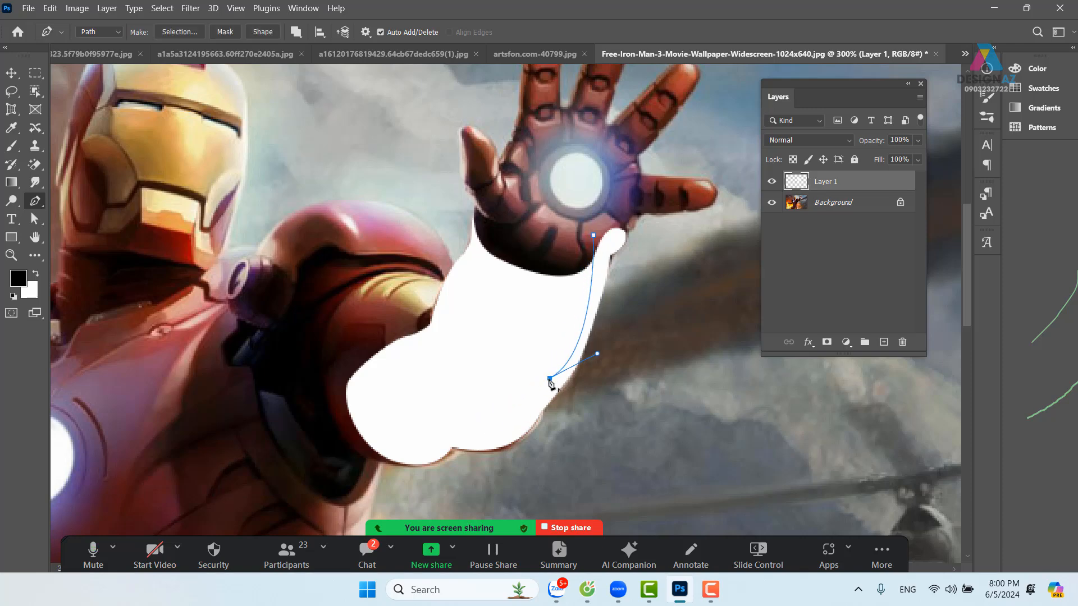
drag(457, 430, 367, 402)
alt+click(457, 431)
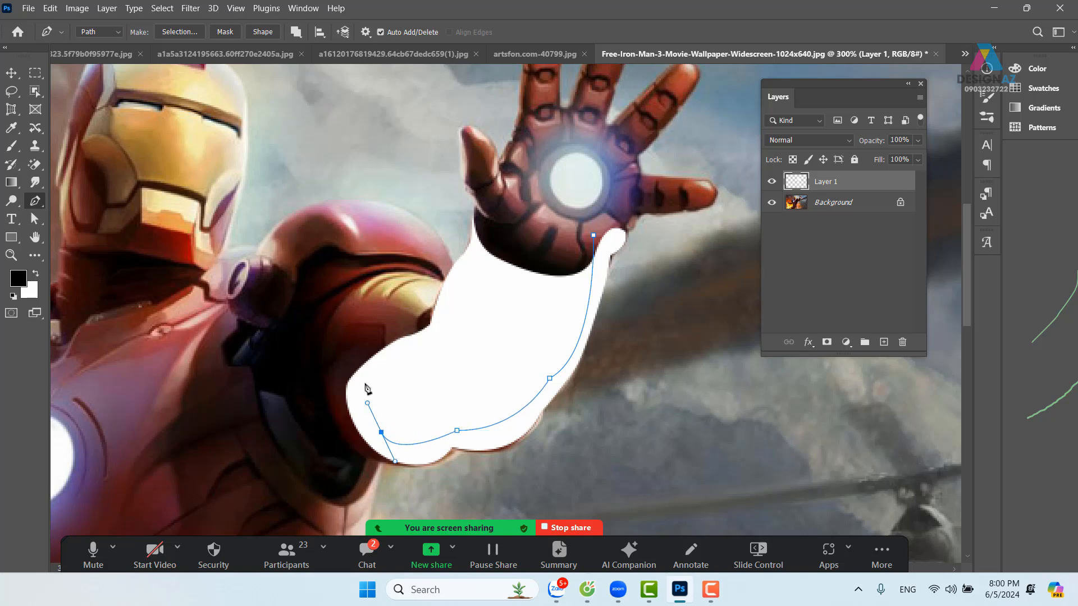
drag(393, 359, 436, 345)
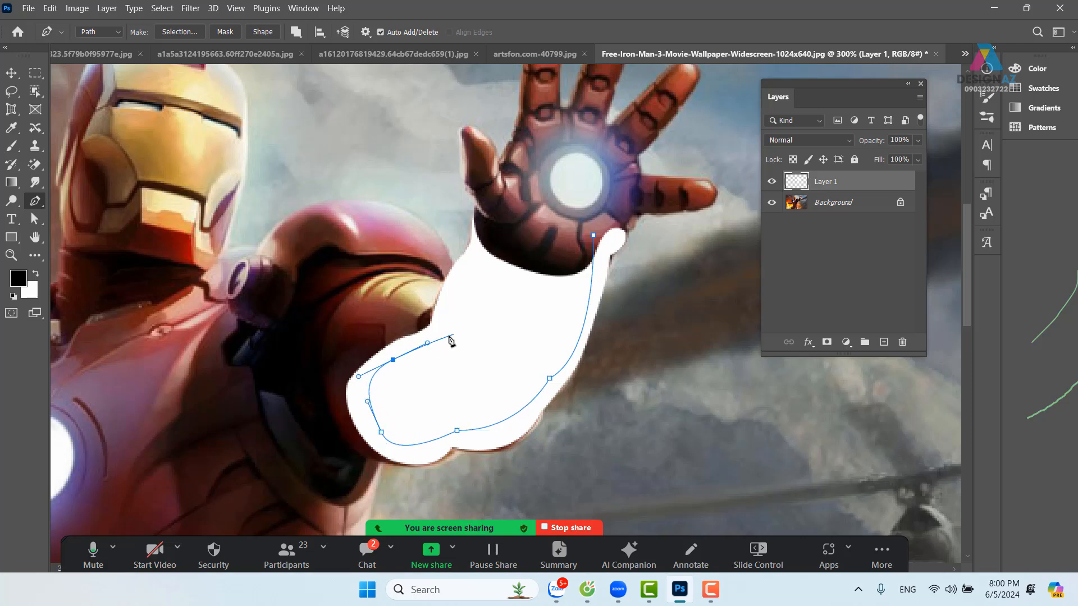
Step: Close the inner path up the forearm and over the palm, and convert it to a selection
click(449, 335)
drag(452, 286, 465, 262)
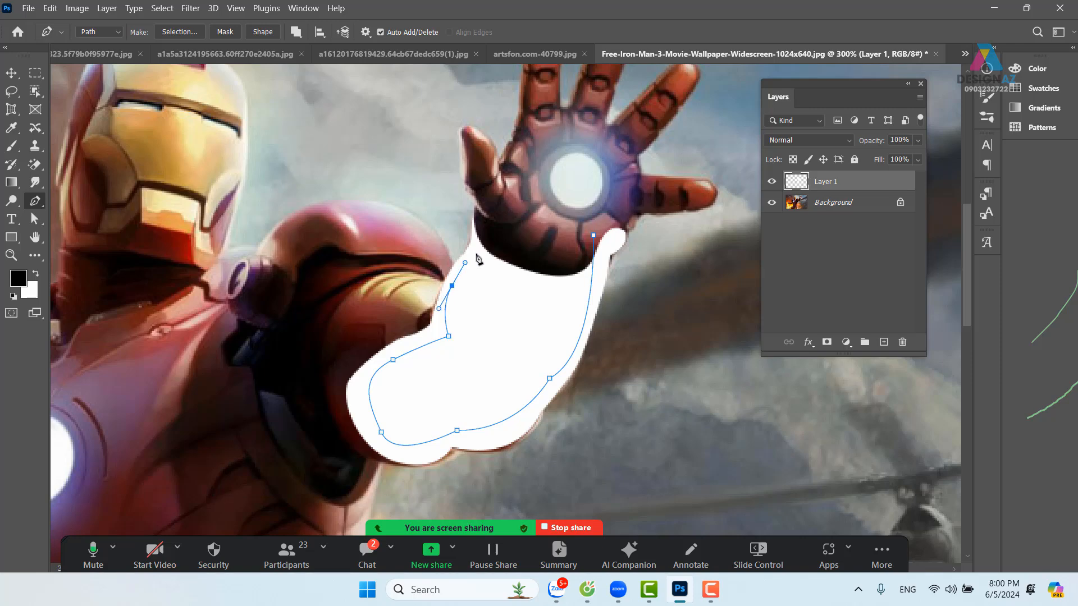
click(485, 205)
click(517, 198)
click(558, 205)
click(594, 236)
key(ctrl+Return)
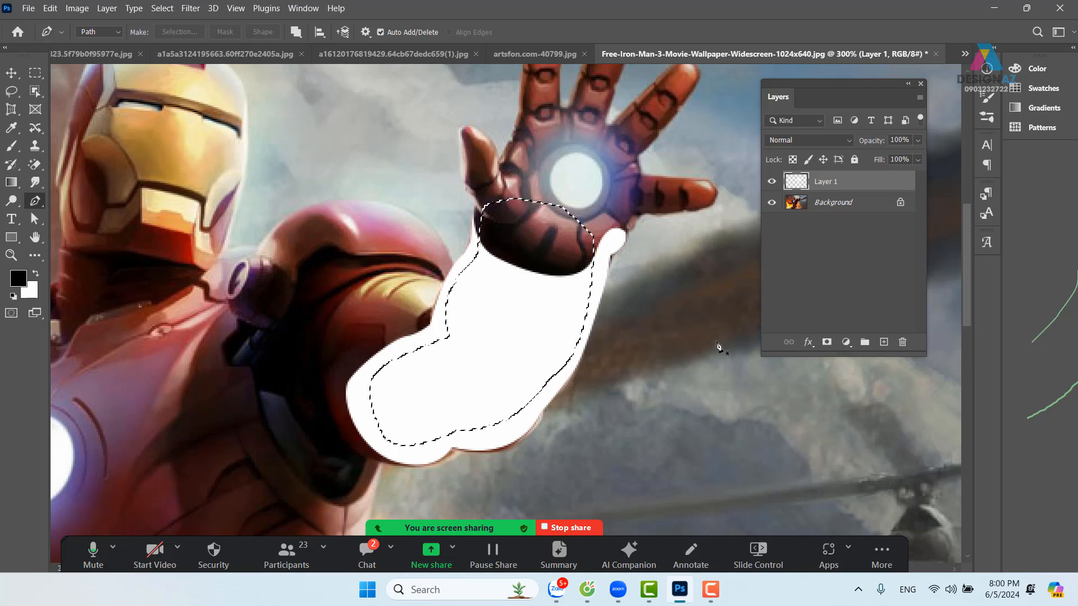
Step: Try clearing the white arm's interior with a 20-pixel feather, and undo the deletion and feather
key(shift+F6)
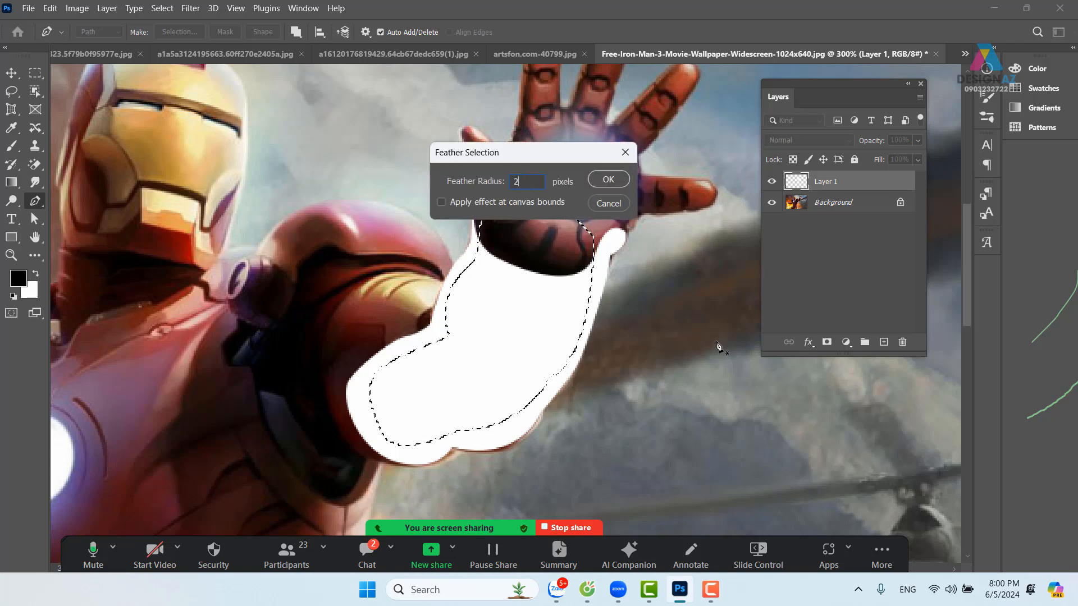
text(20)
key(Return)
key(Delete)
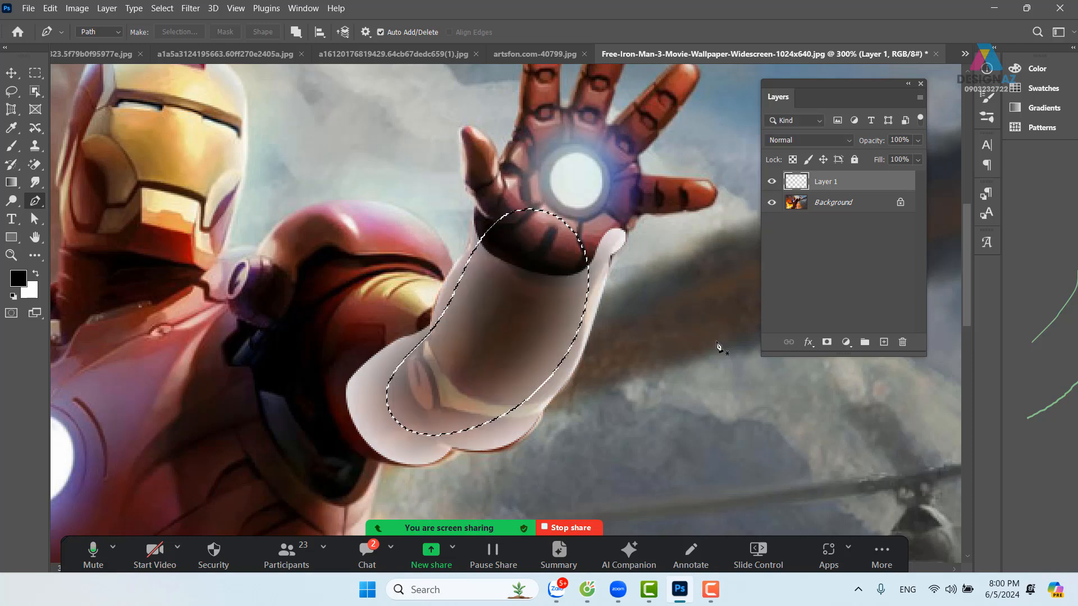
key(ctrl+z)
key(ctrl+z)
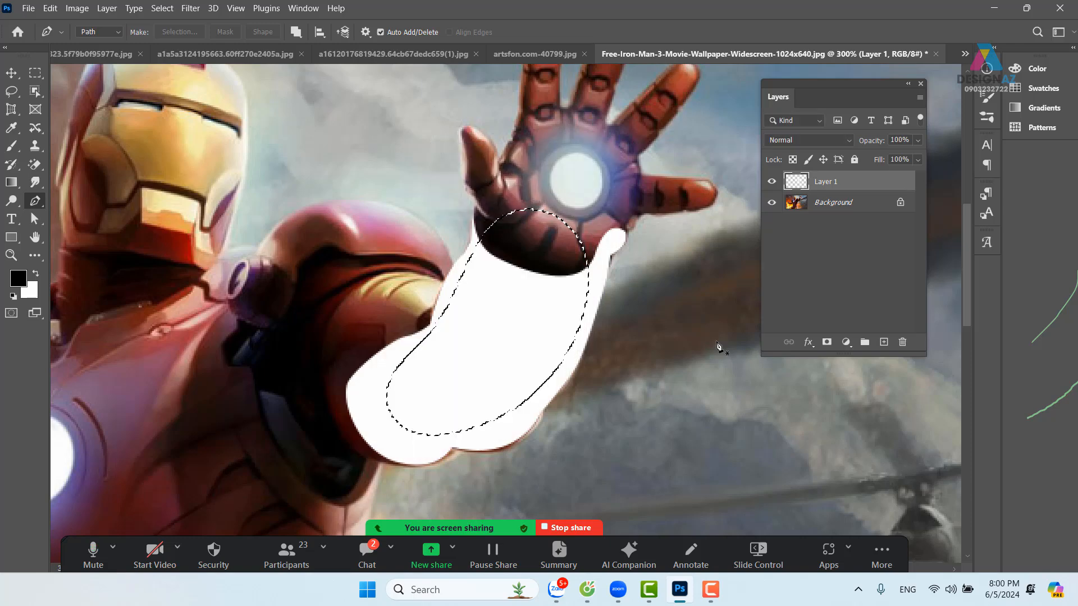
Step: Feather the inner selection by 10 pixels, delete the white inside it, and deselect
key(shift+F6)
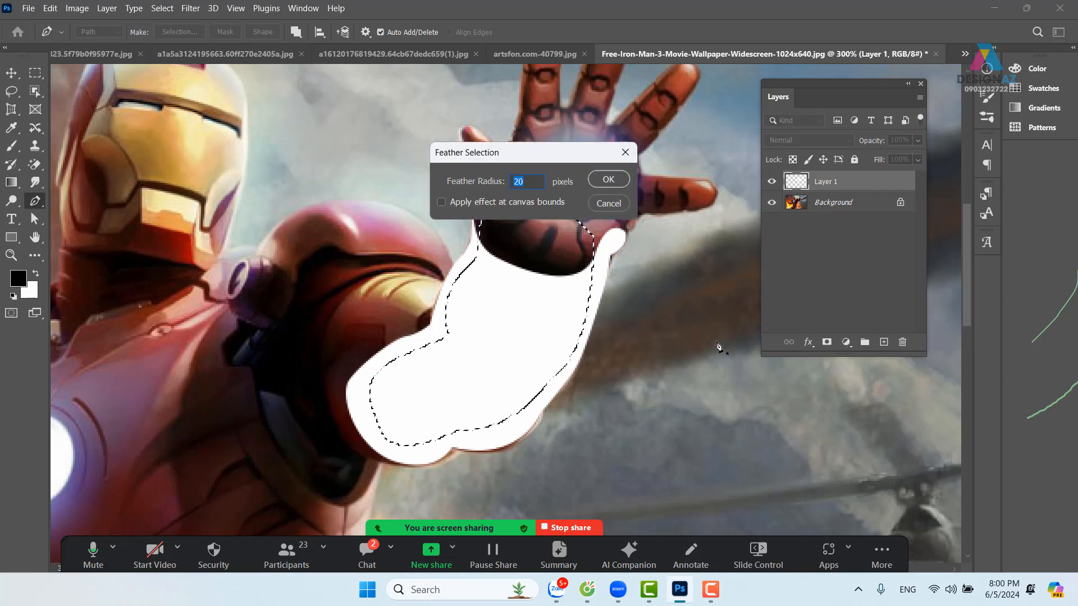
text(10)
key(Return)
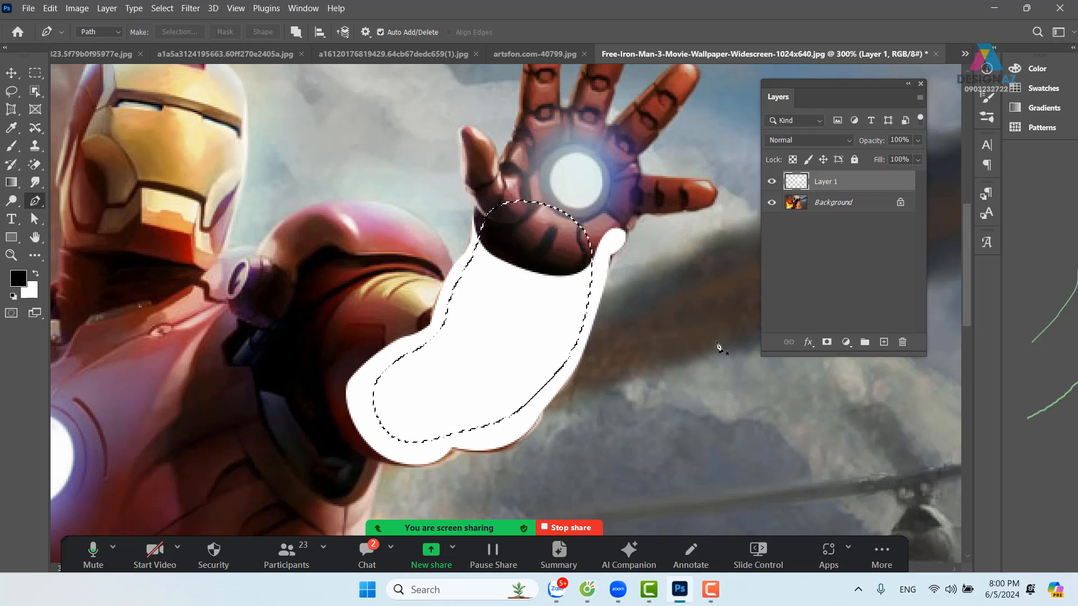
key(Delete)
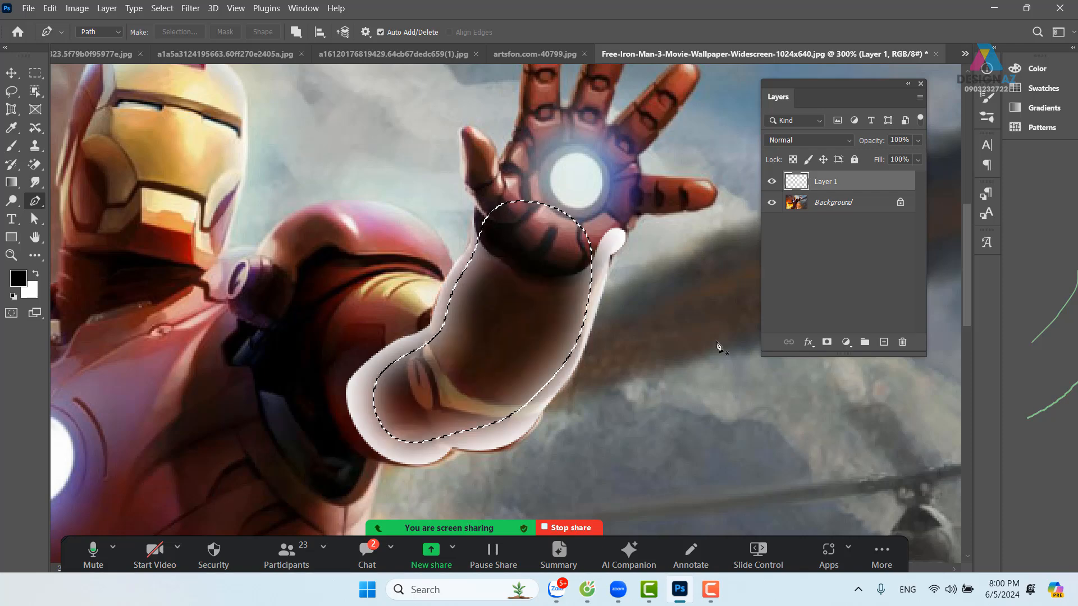
key(ctrl+d)
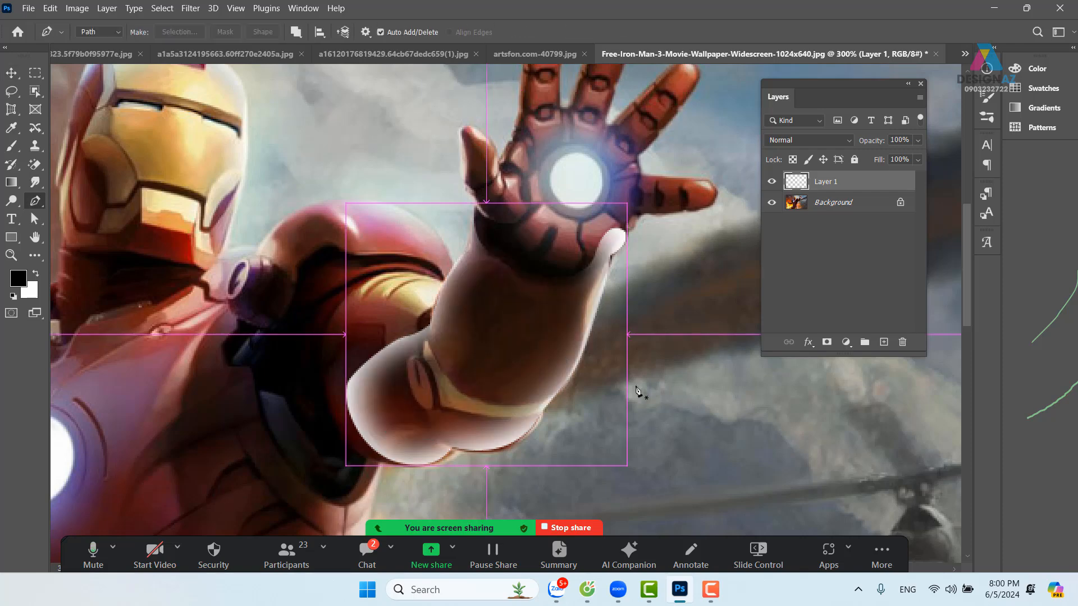
Step: Add a new layer and fill a rectangular area around the raised arm and hand with black
click(12, 73)
key(ctrl+minus)
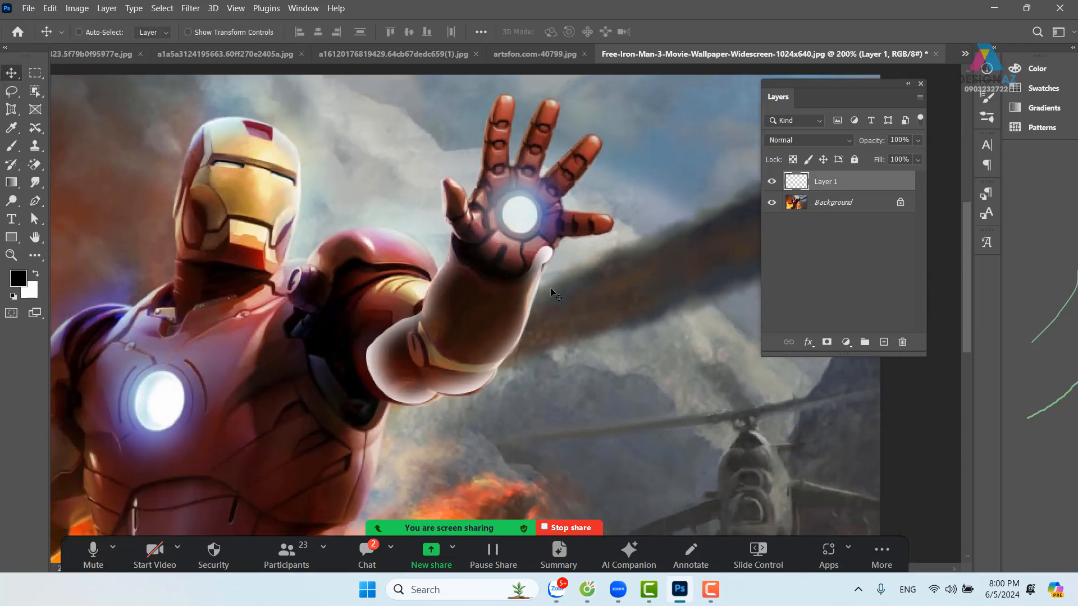
click(883, 342)
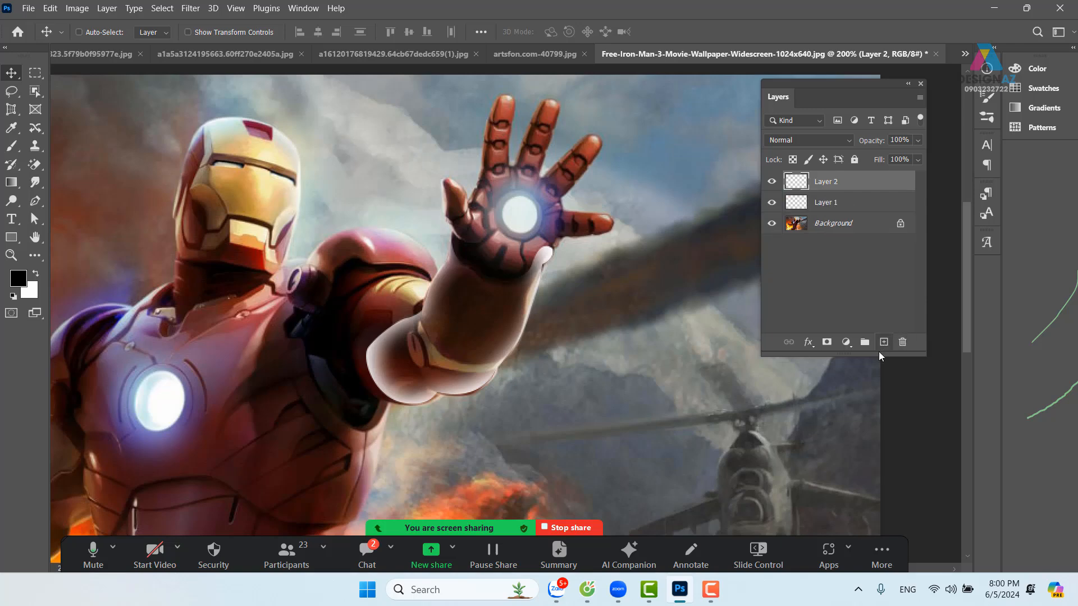
click(19, 281)
click(986, 178)
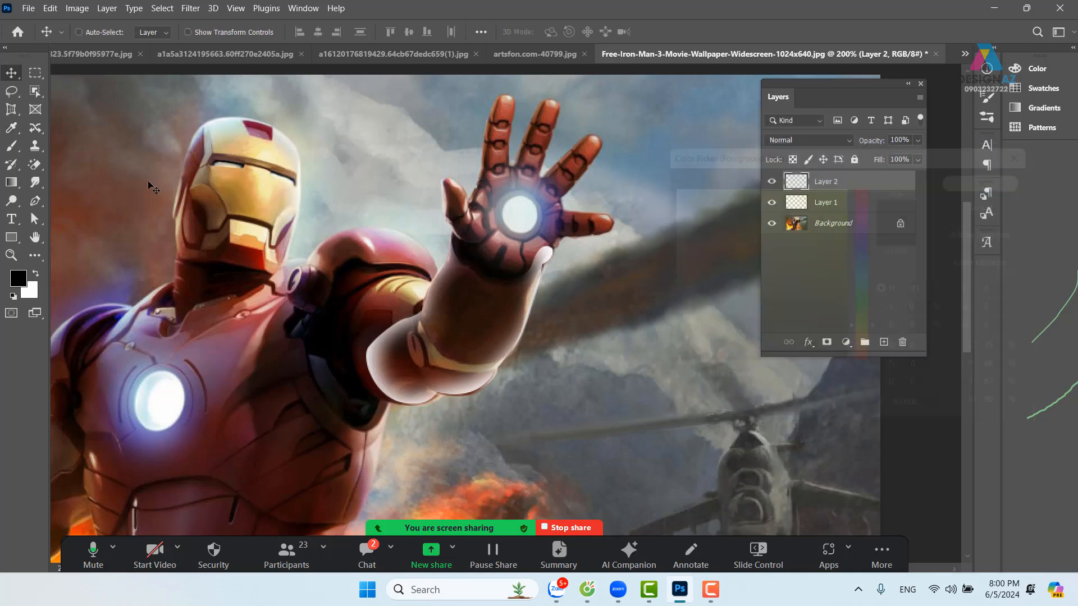
click(34, 73)
drag(297, 123, 627, 475)
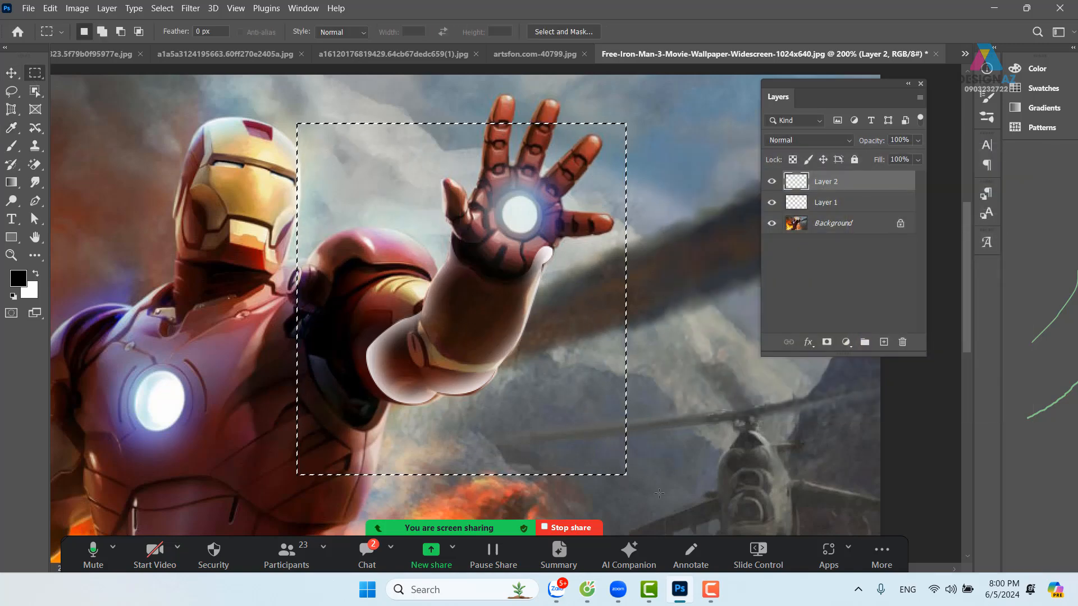
key(alt+Delete)
key(ctrl+d)
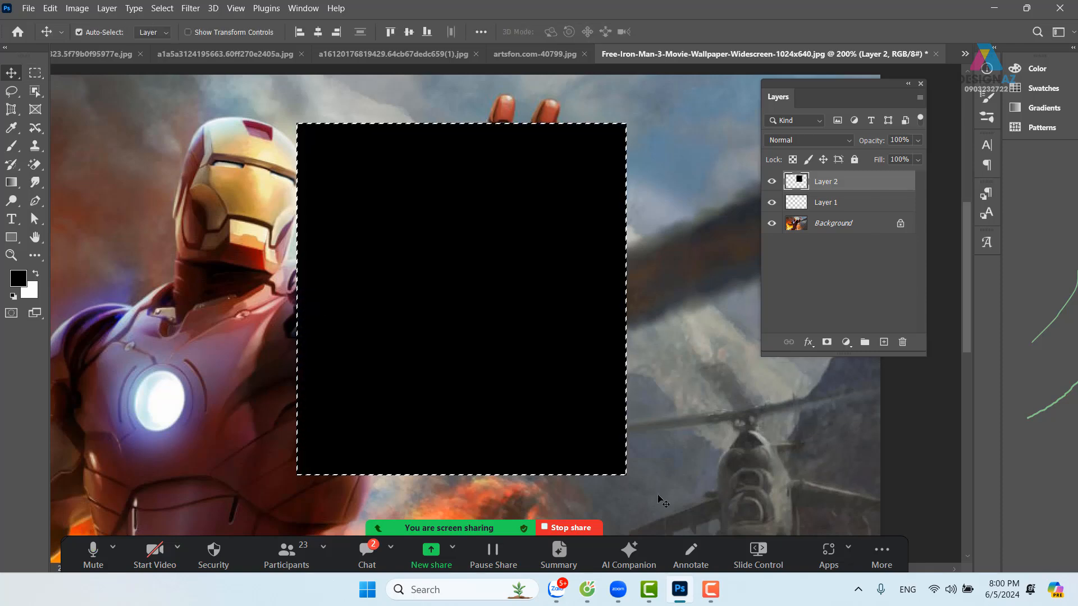
Step: Move the black rectangle's layer below the white arm glow layer and select both layers
key(ctrl+bracketleft)
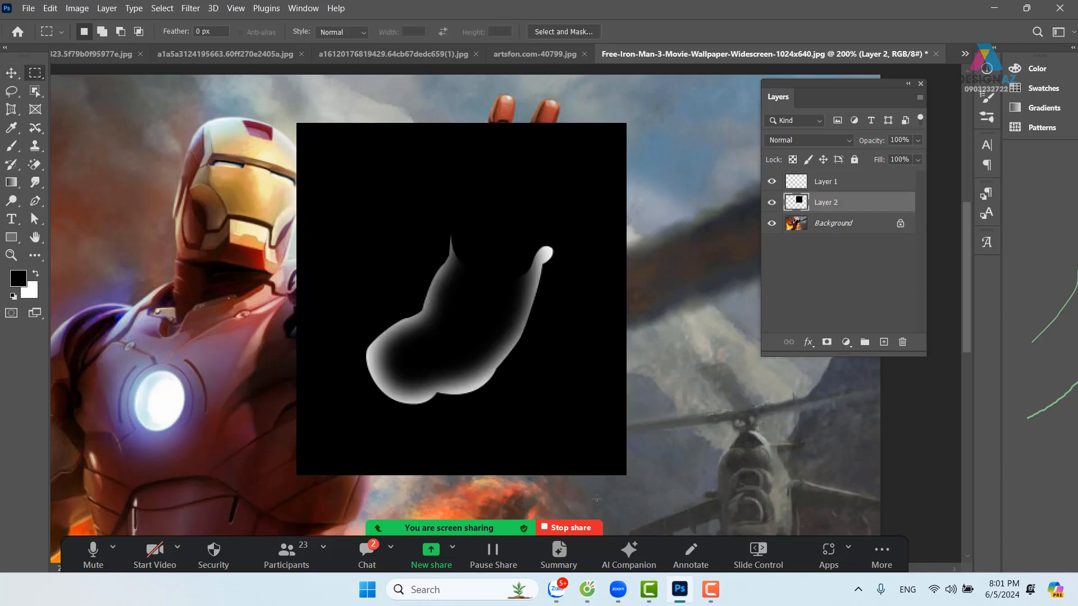
click(11, 73)
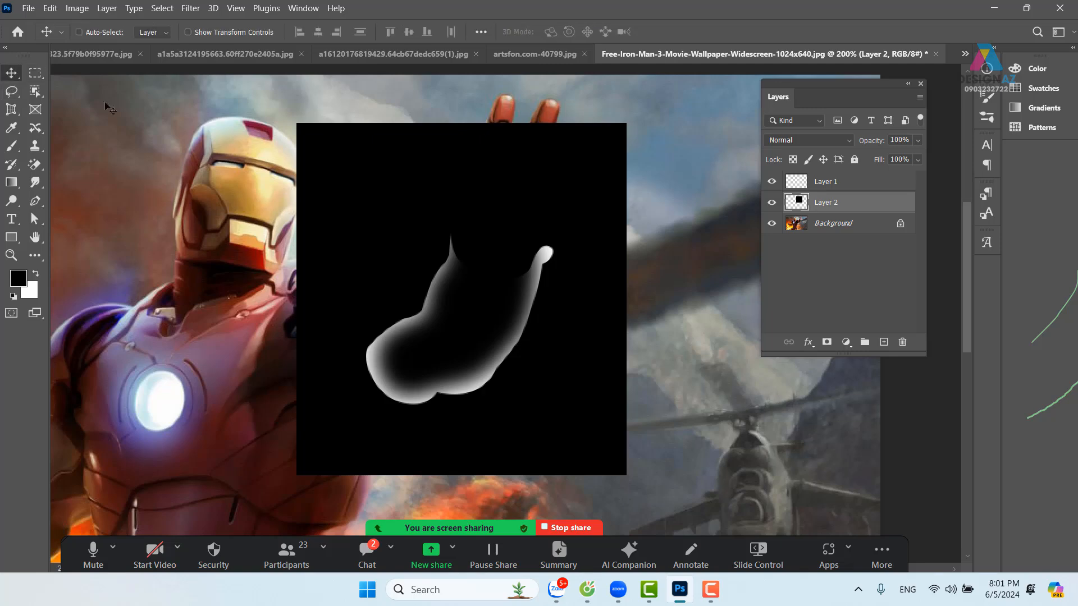
click(854, 188)
shift+click(851, 204)
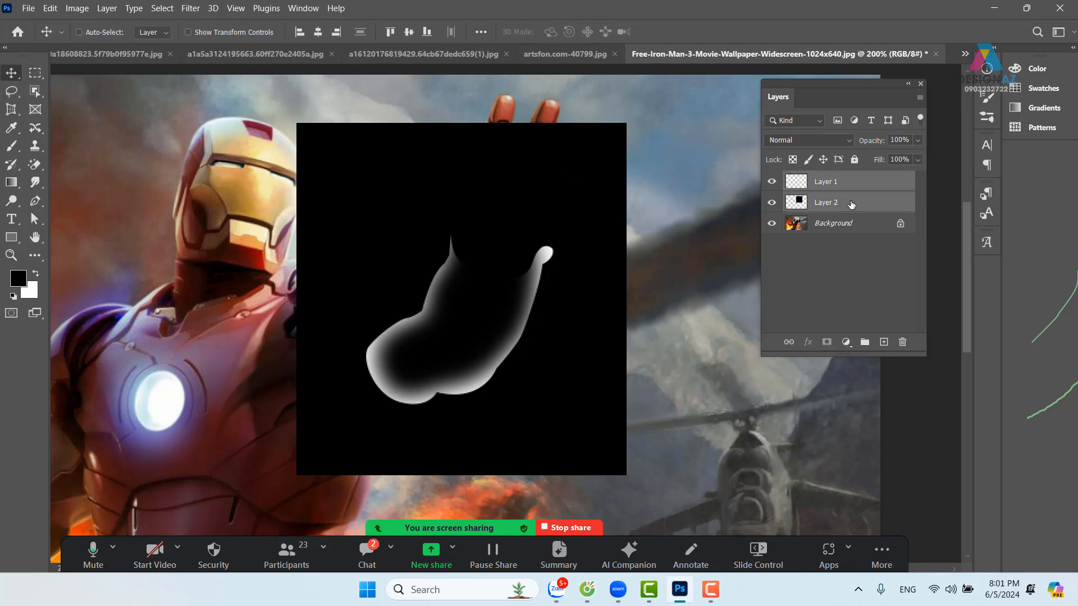
Step: Merge the arm glow and black rectangle layers, preview Screen, and set the merged layer's blend mode to Color Dodge
key(ctrl+e)
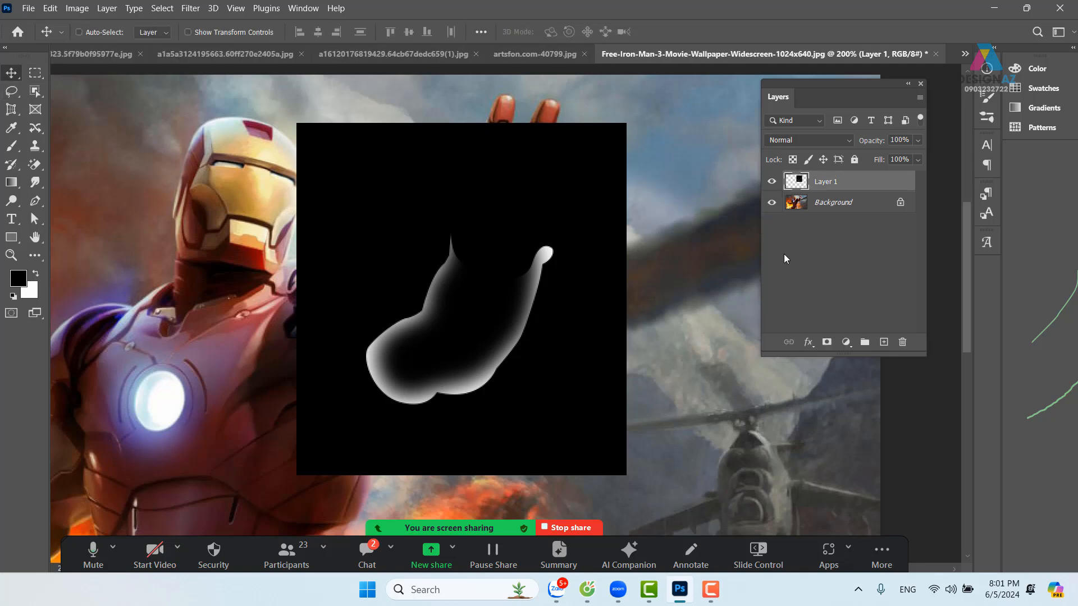
click(841, 141)
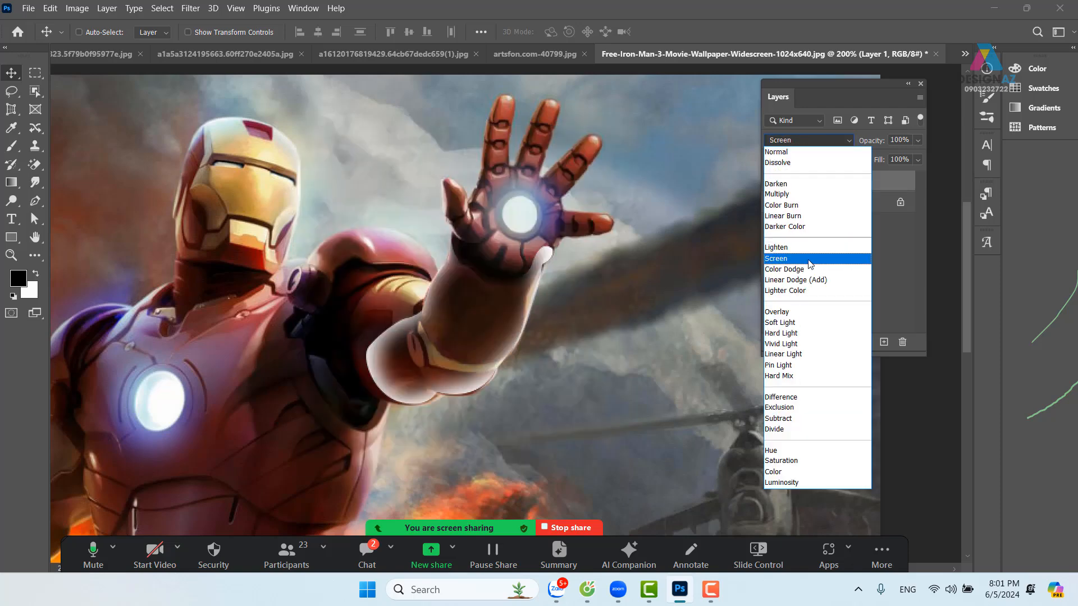
click(800, 262)
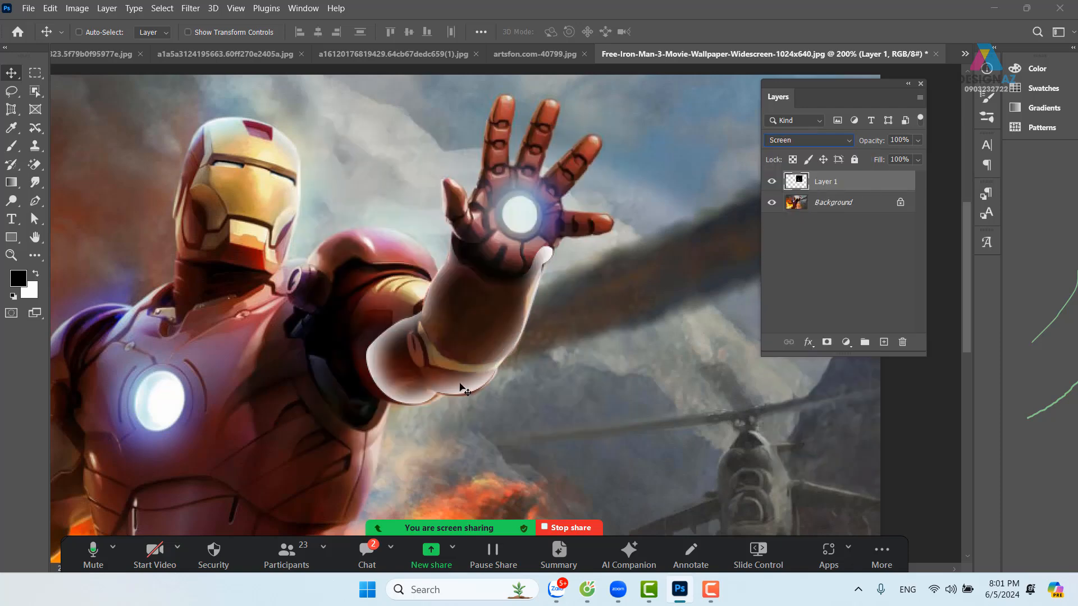
click(831, 141)
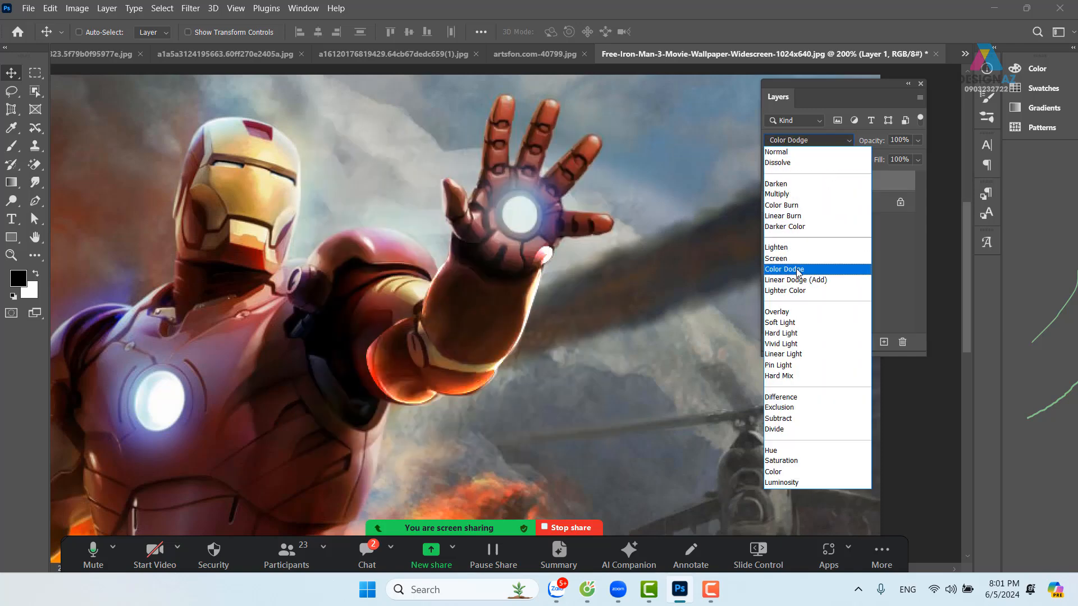
click(798, 270)
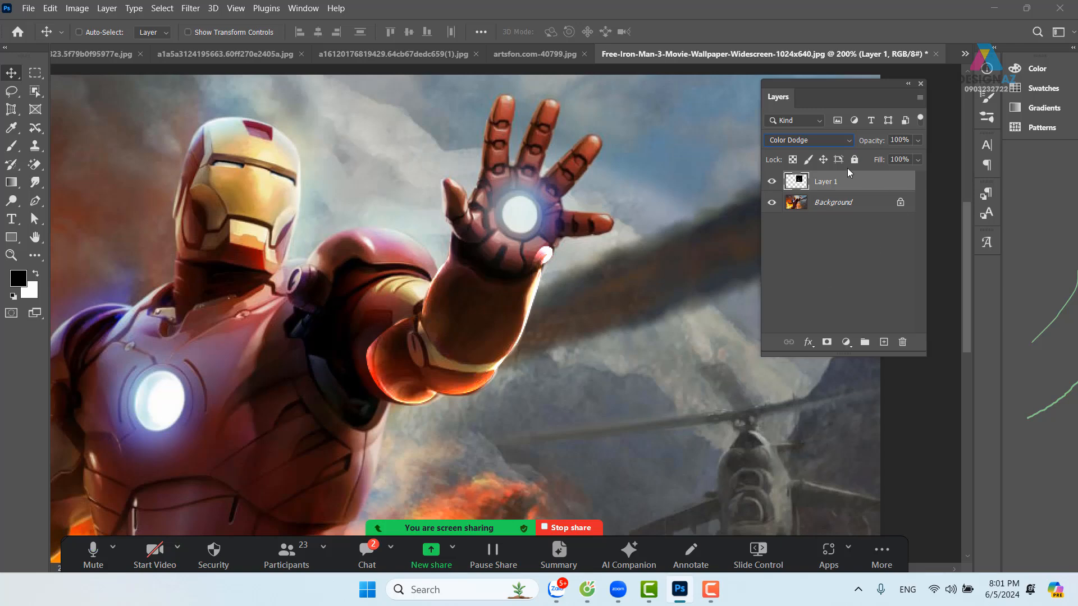
Step: Compare the raised arm with the glow layer hidden and shown, and examine the rim light in the whole image and up close
click(772, 183)
click(772, 182)
key(ctrl+minus)
key(ctrl+minus)
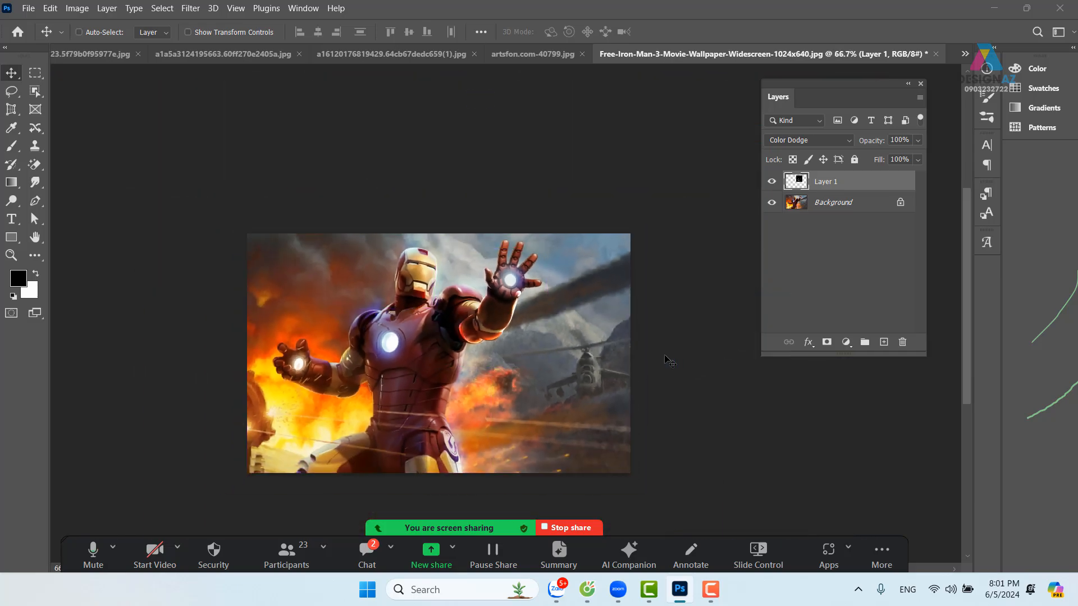
key(ctrl+plus)
key(ctrl+plus)
key(ctrl+plus)
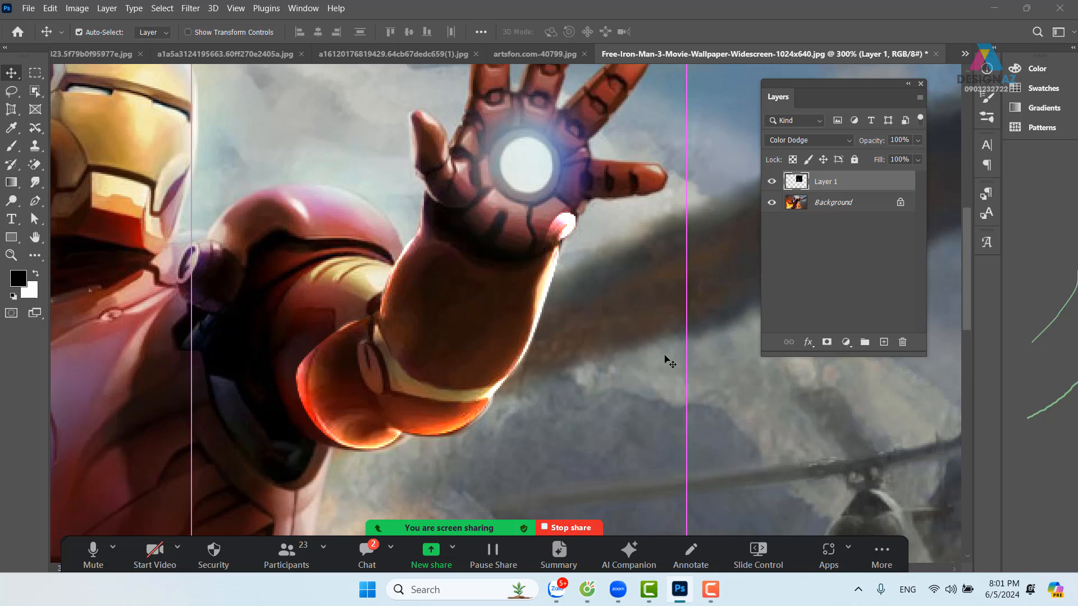
drag(499, 395, 573, 353)
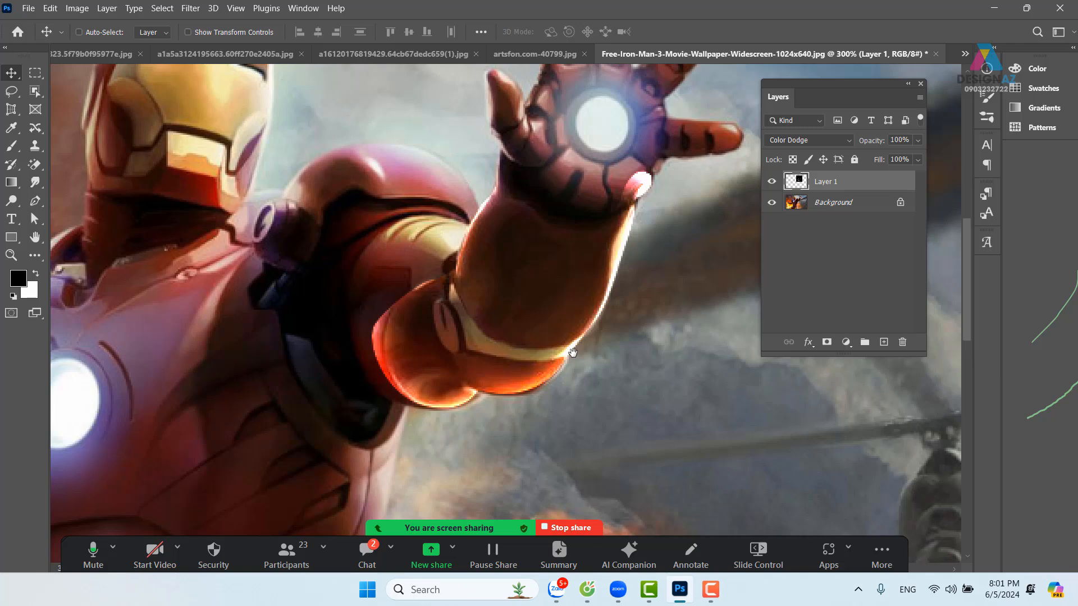
Step: Delete the merged glow layer from the Iron Man image
key(Delete)
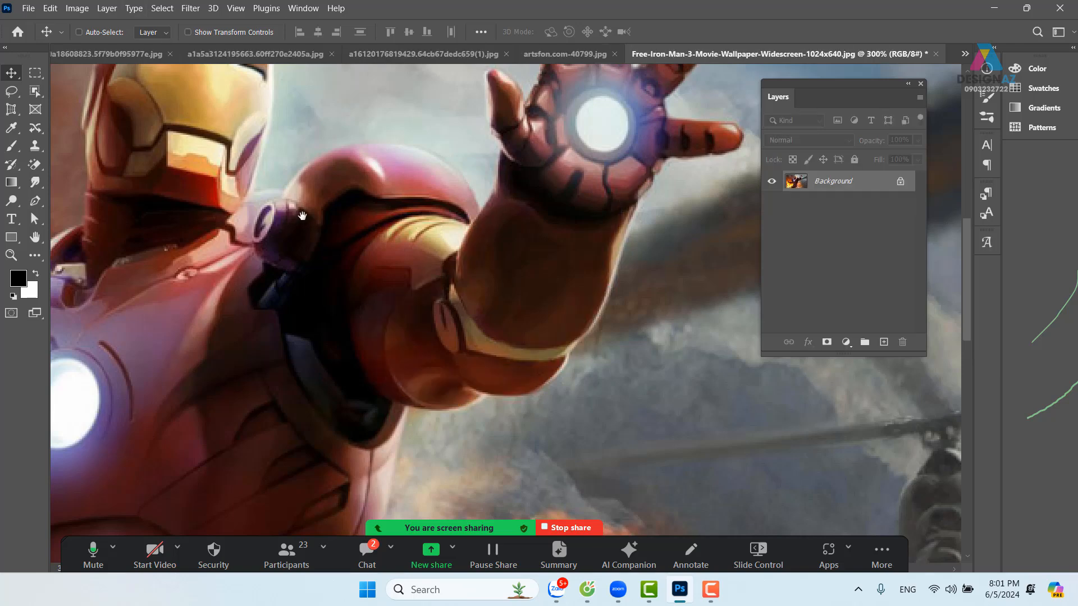
drag(367, 361, 407, 344)
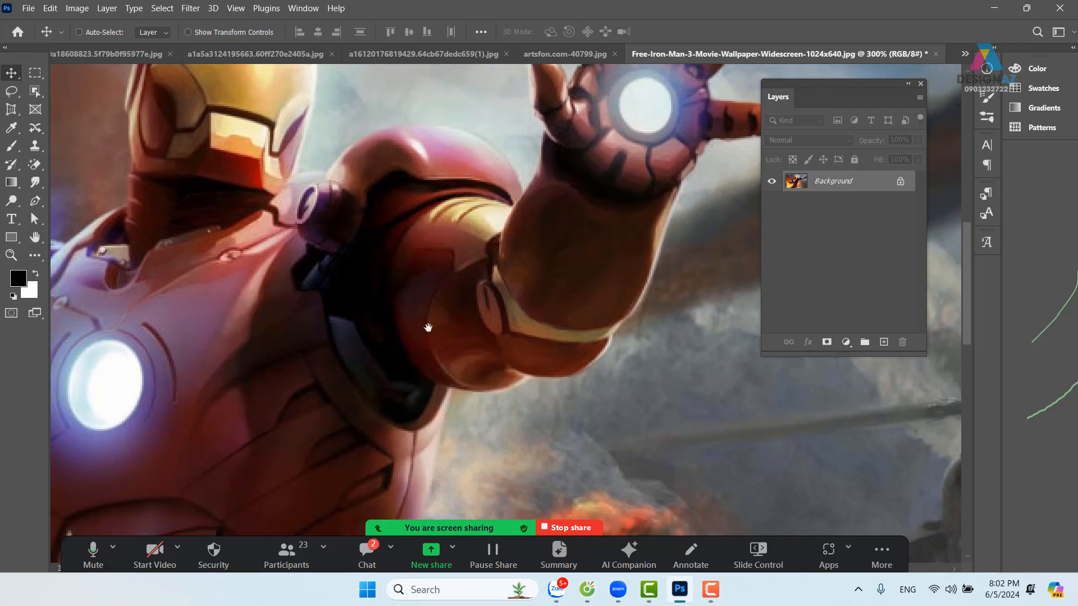
drag(427, 327, 440, 335)
Step: Trace a Pen path along the chest side of the dark shoulder gap and back up the upper arm's inner edge
key(p)
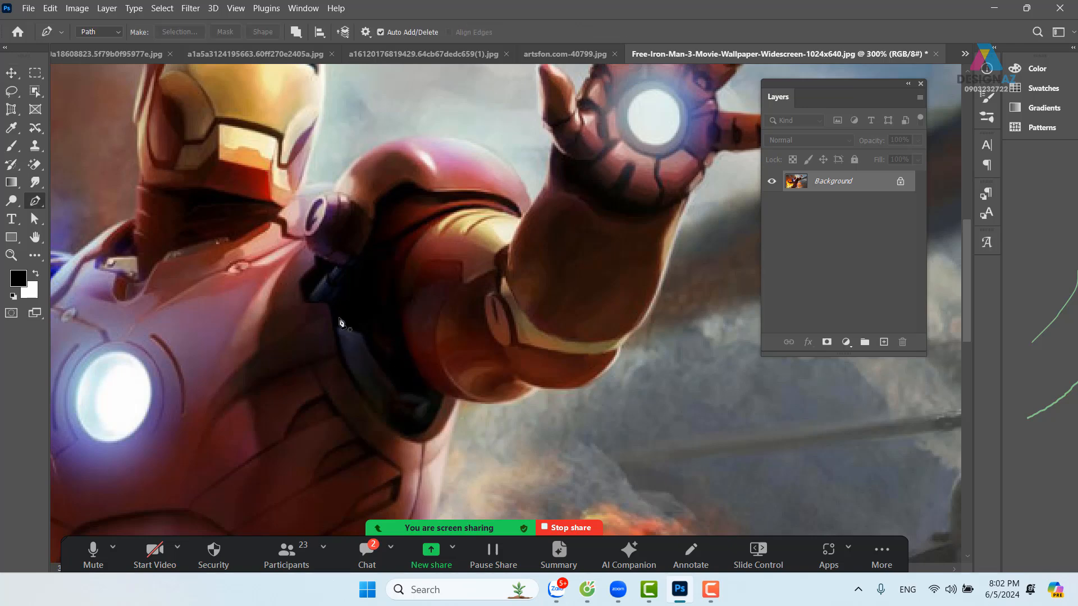
click(331, 295)
drag(368, 403, 397, 440)
click(446, 430)
drag(449, 416, 461, 400)
alt+click(446, 427)
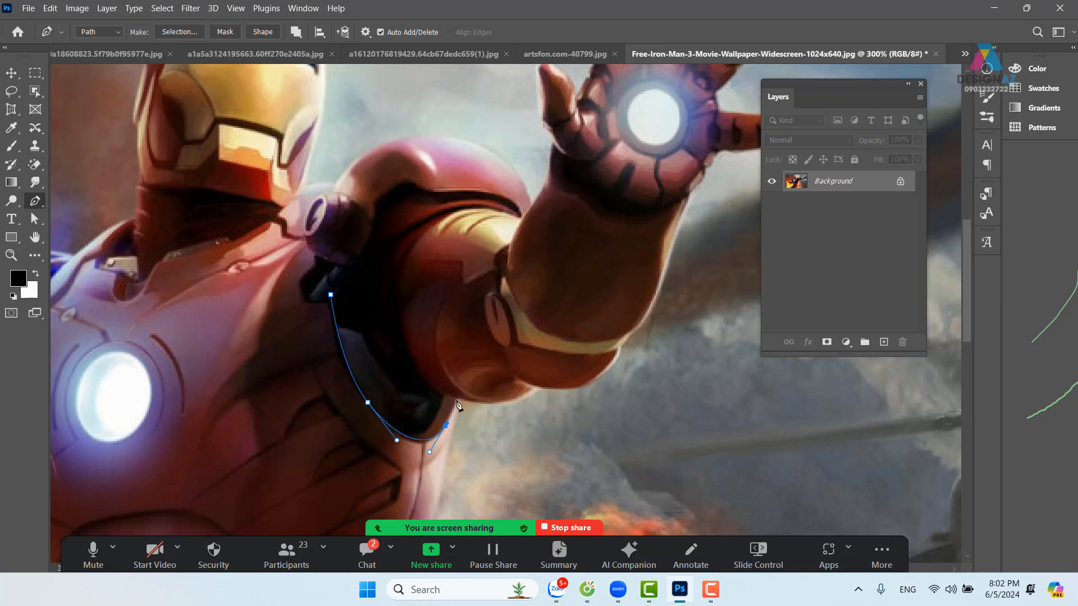
click(457, 400)
drag(407, 342, 396, 303)
drag(420, 224, 457, 198)
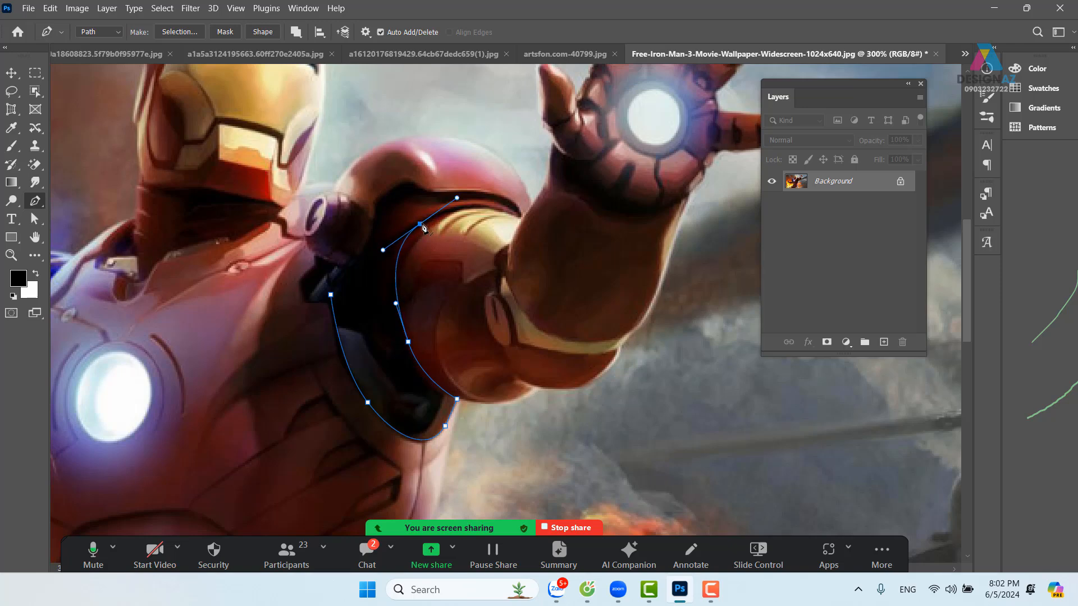
Step: Close the path along the underside of the shoulder armor and convert it to a selection
click(518, 217)
drag(509, 199, 377, 226)
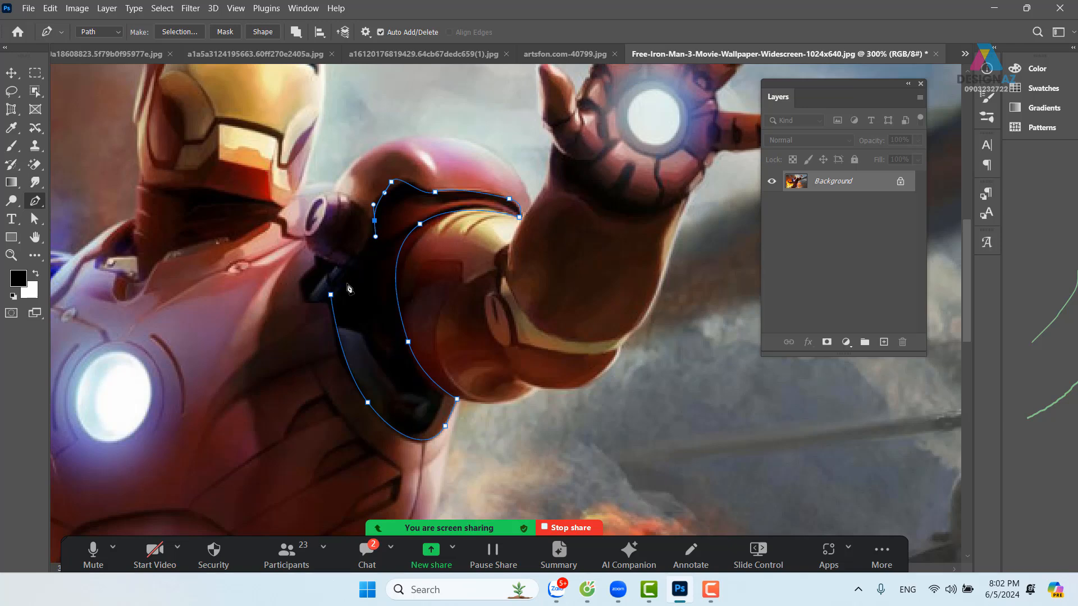
drag(343, 267, 319, 269)
drag(506, 343, 450, 334)
key(v)
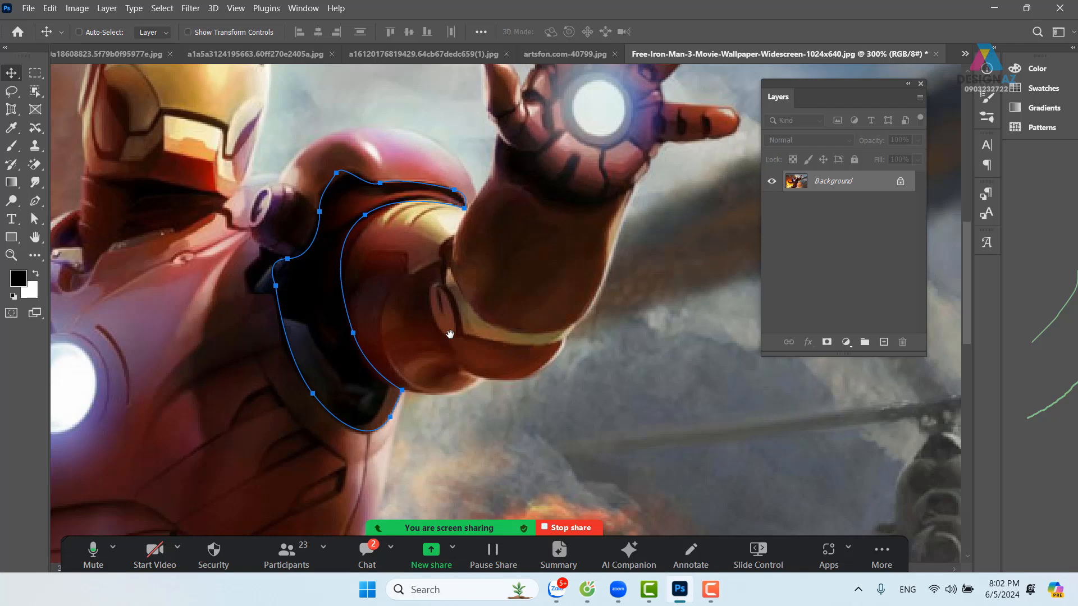
key(ctrl+Return)
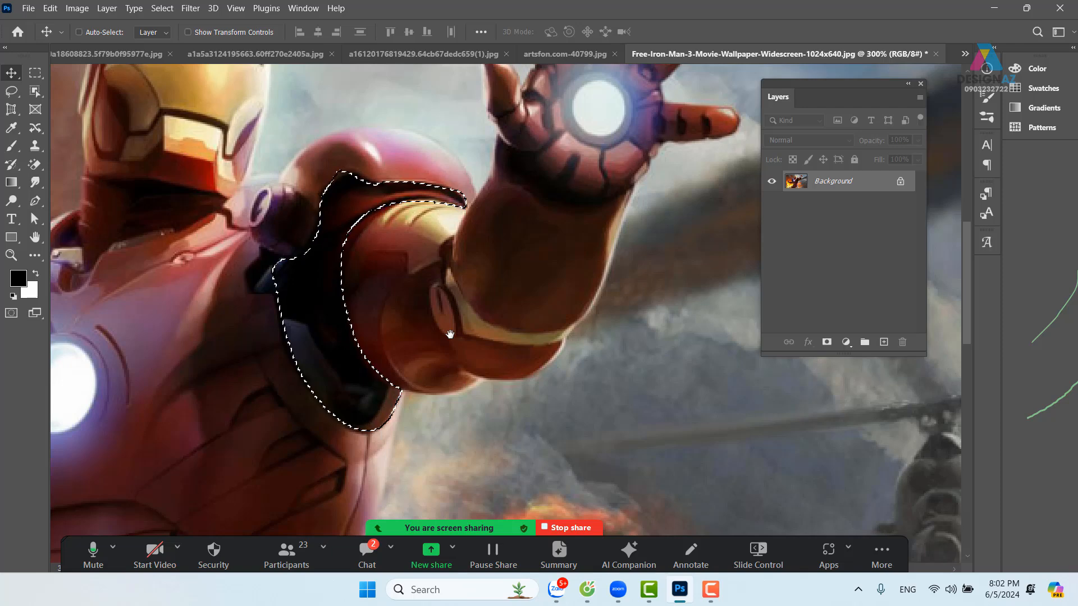
Step: Fill the shoulder gap selection on a new layer with dark brown sampled from the arm, and deselect
click(884, 342)
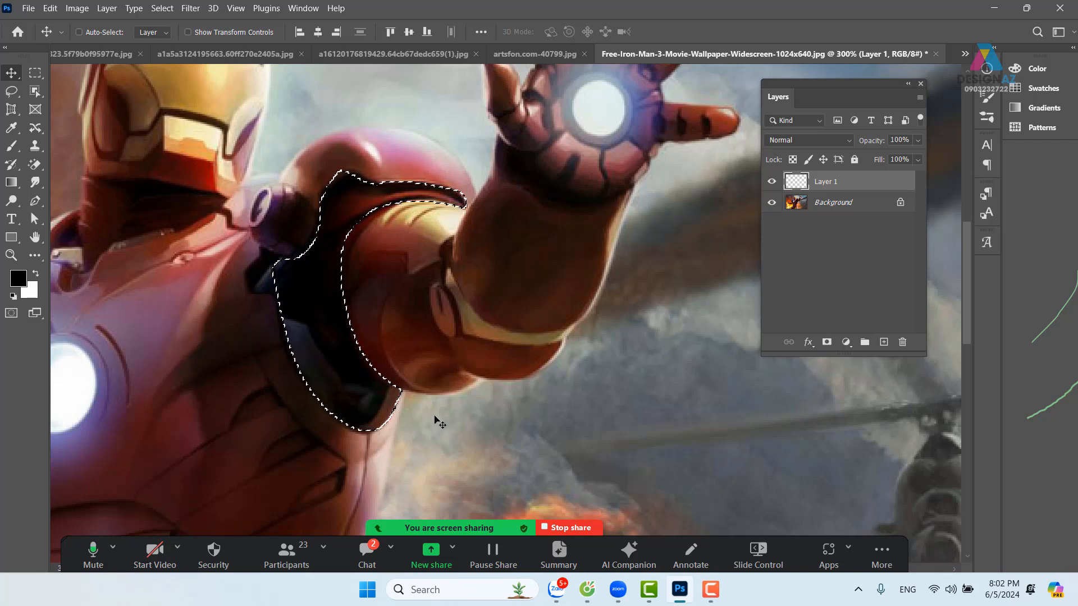
key(i)
click(421, 314)
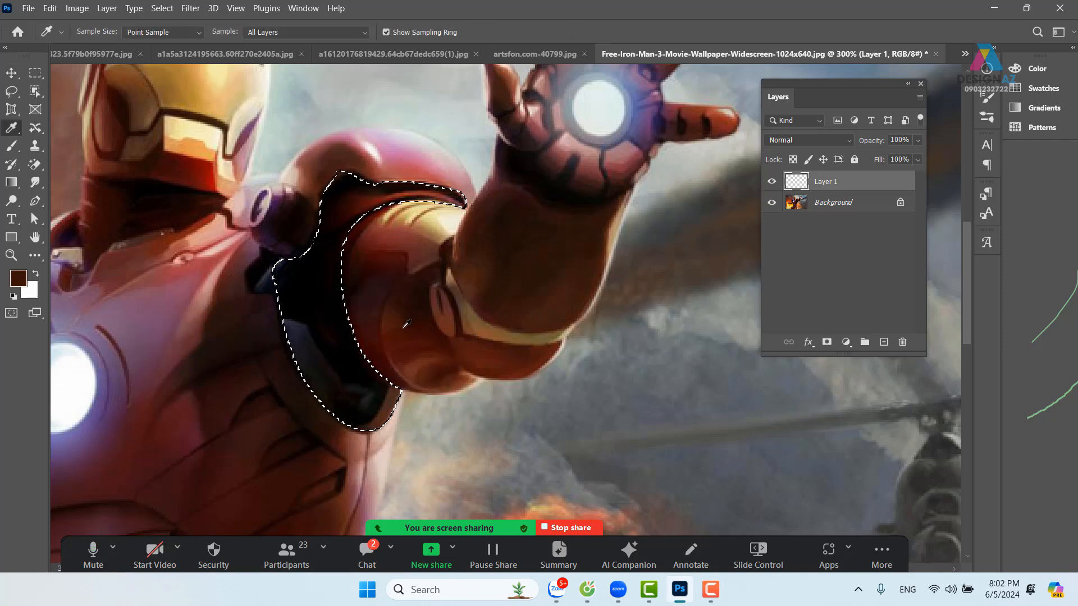
key(alt+BackSpace)
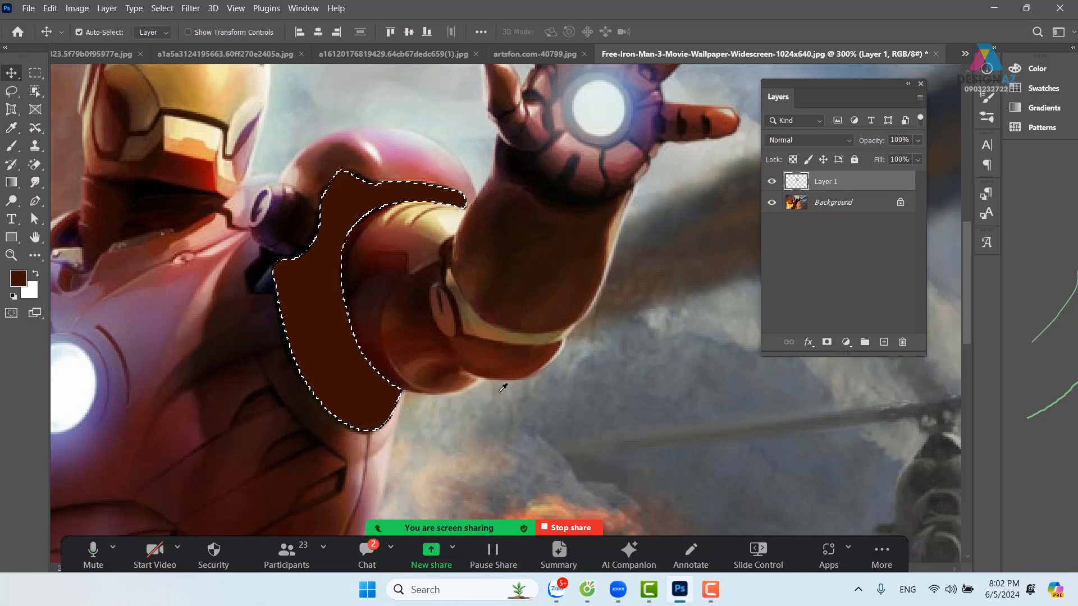
key(ctrl+d)
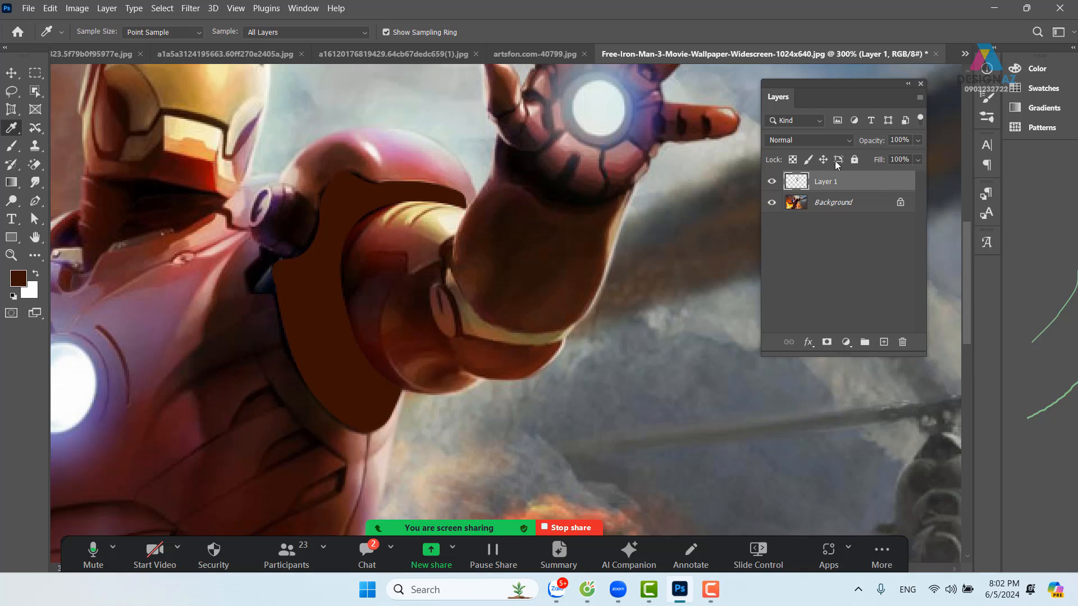
Step: Add an Inner Shadow to the brown shape with Normal blending, 100% opacity and 0 px distance, and reduce the layer's fill to 0%
right_click(847, 182)
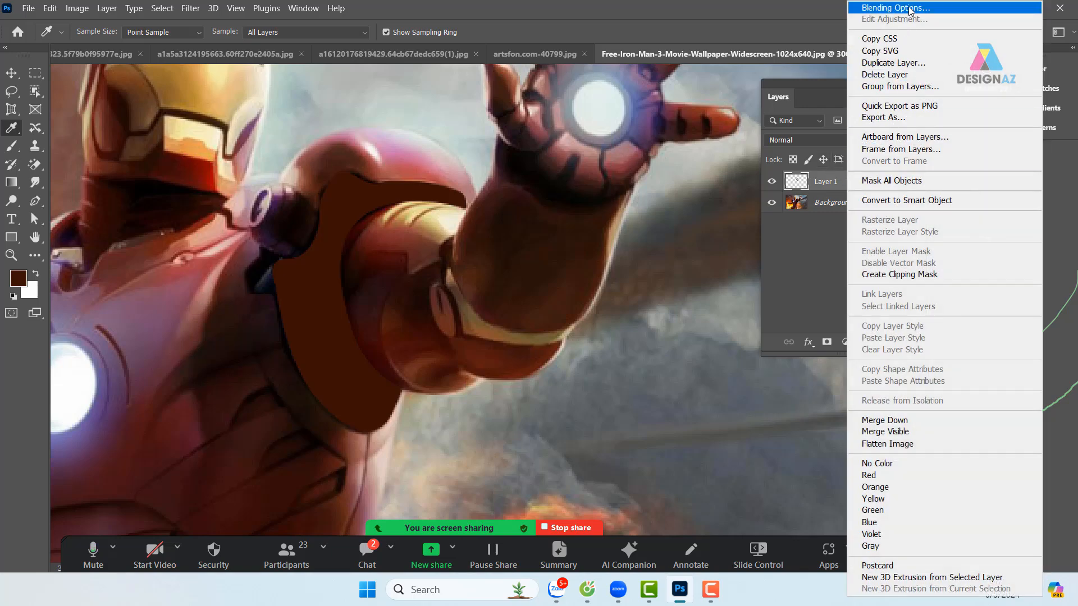
click(910, 10)
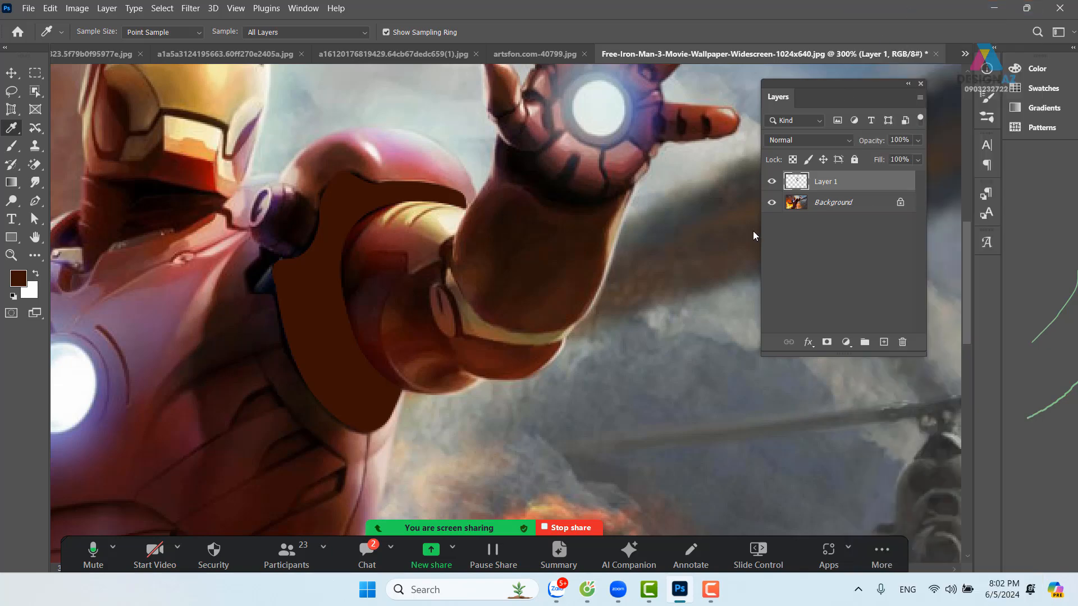
drag(358, 107, 861, 108)
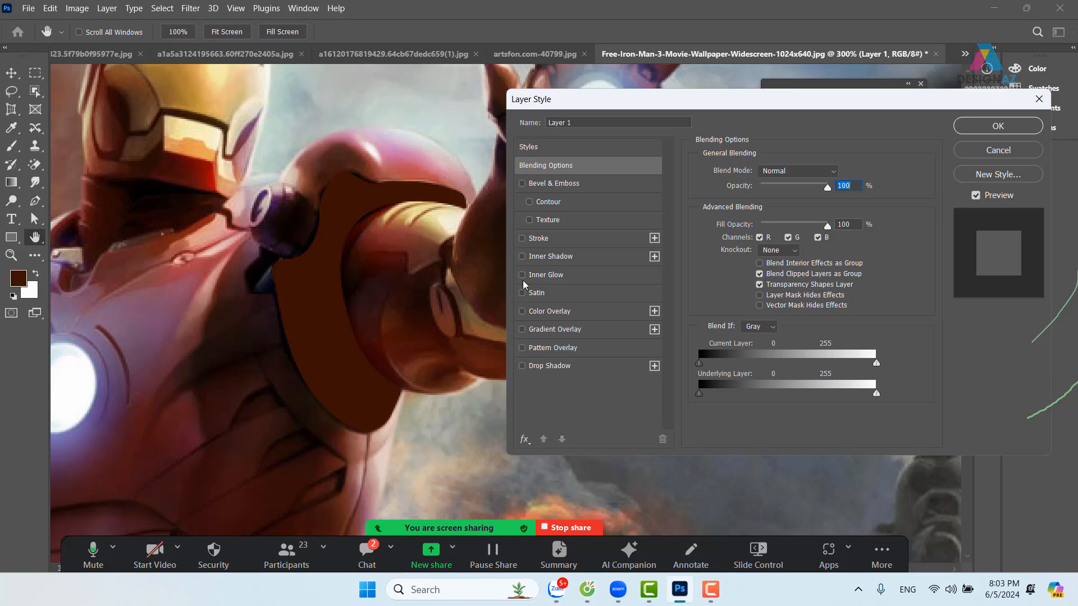
click(579, 256)
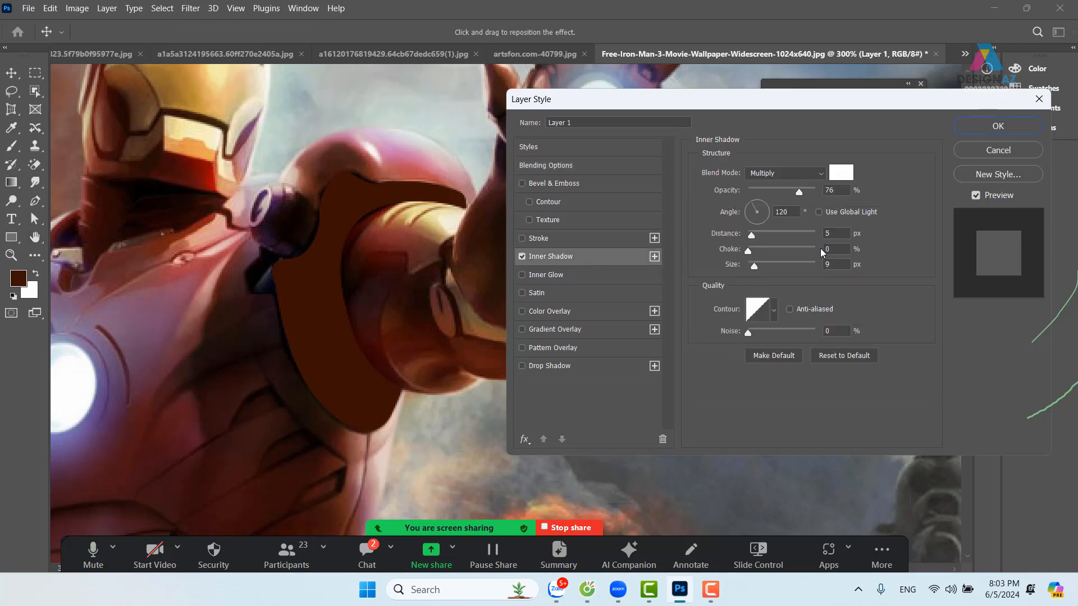
click(817, 177)
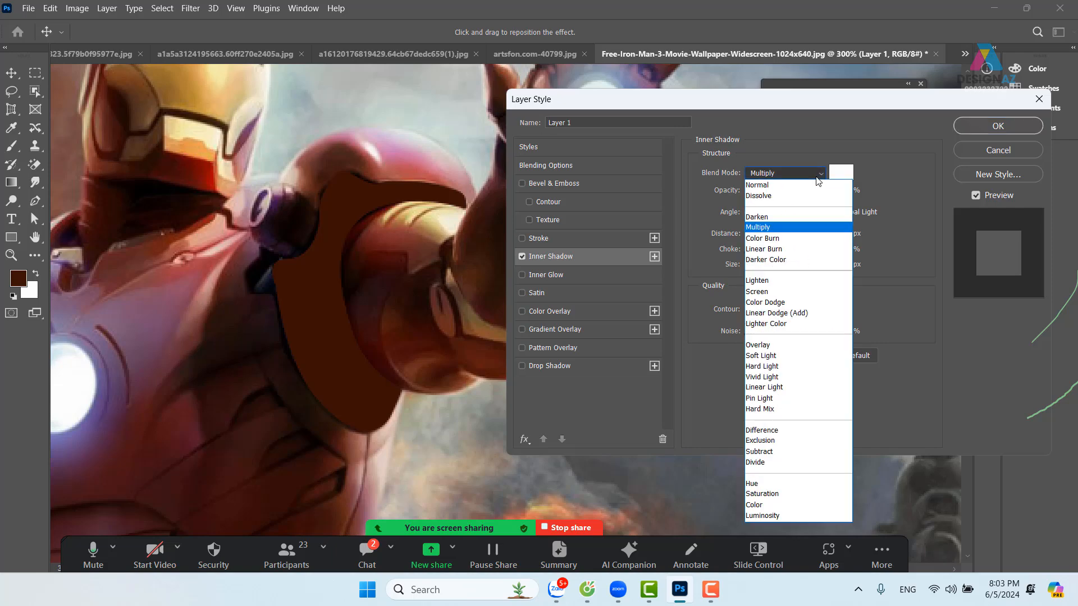
click(808, 185)
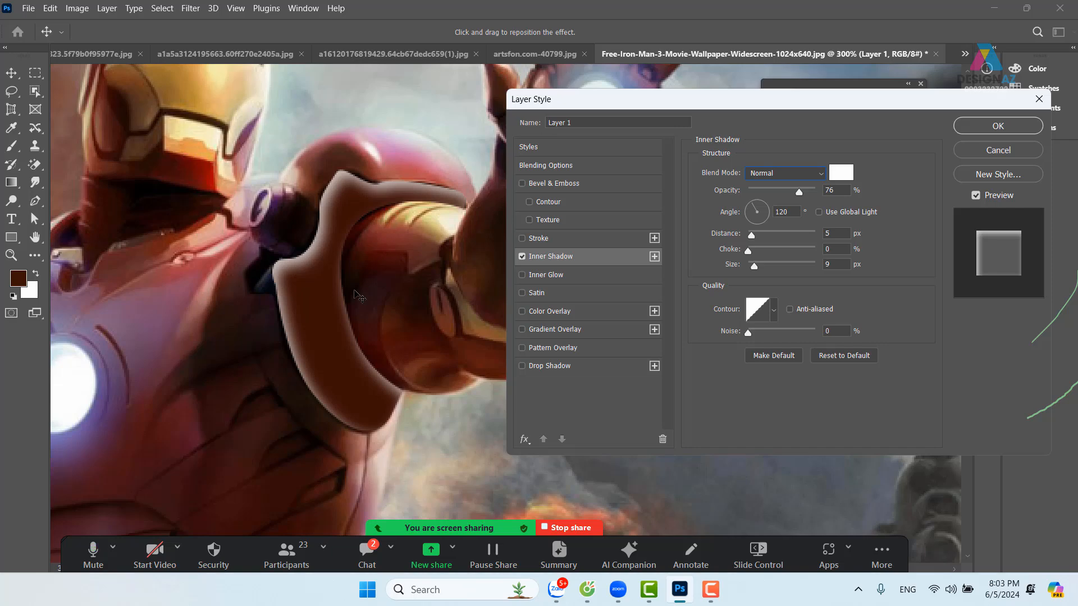
drag(751, 235, 745, 237)
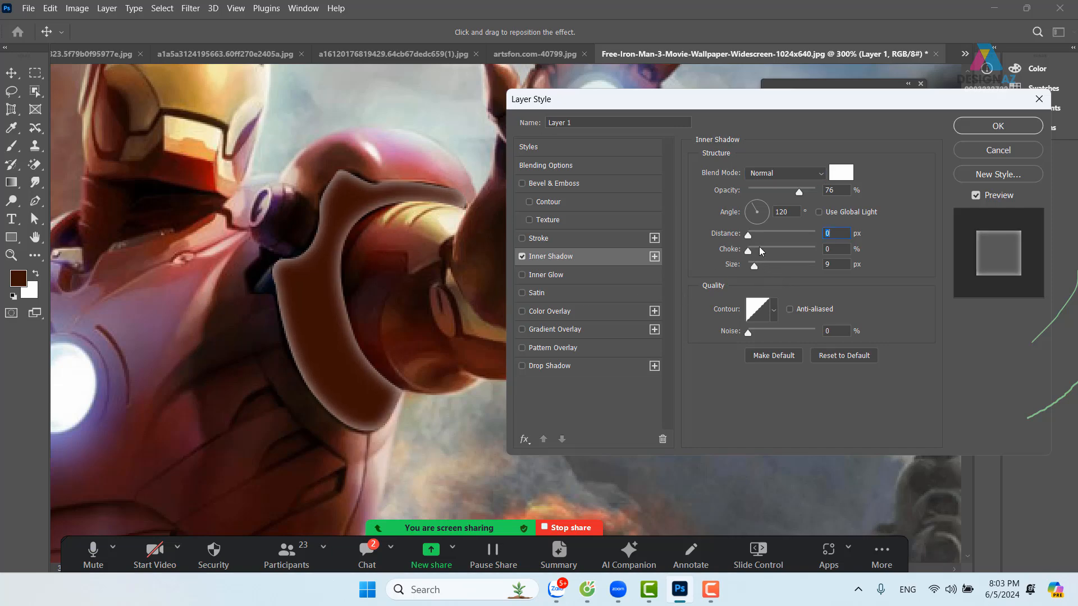
drag(799, 190, 819, 191)
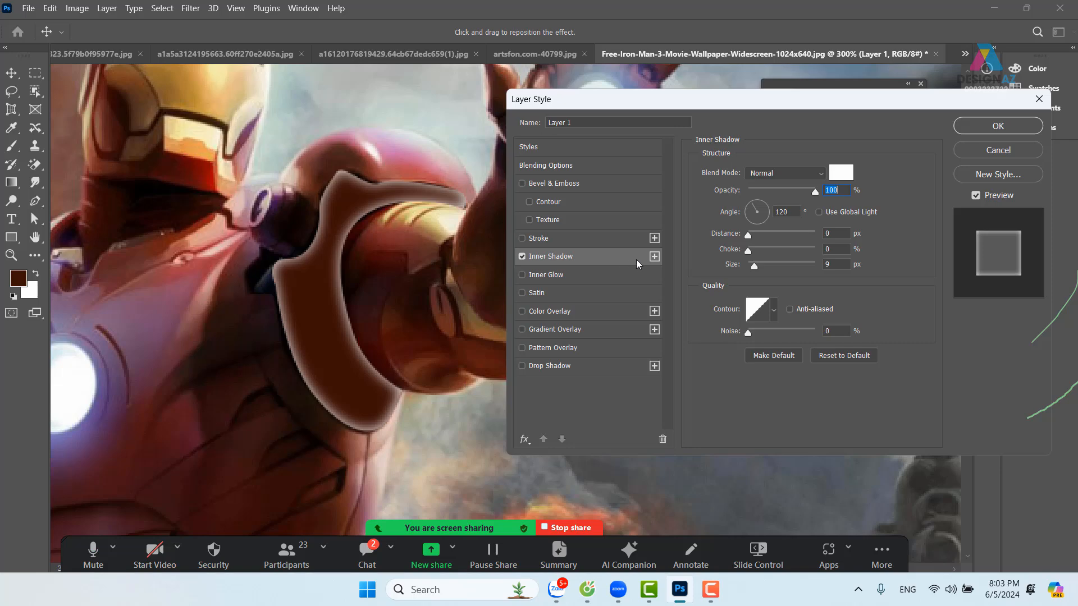
click(995, 128)
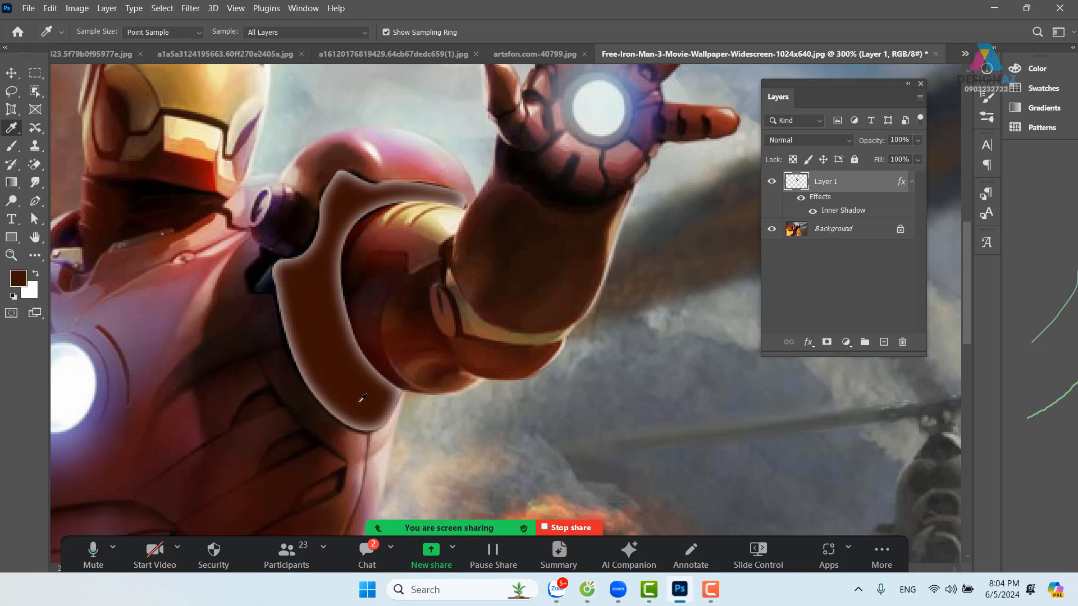
click(917, 160)
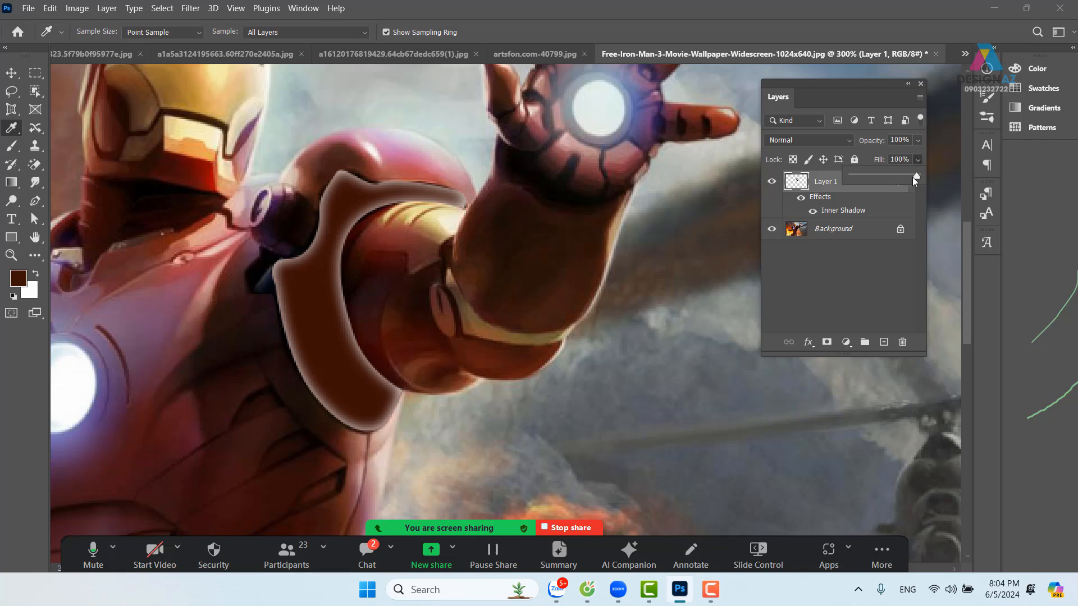
drag(913, 175, 835, 176)
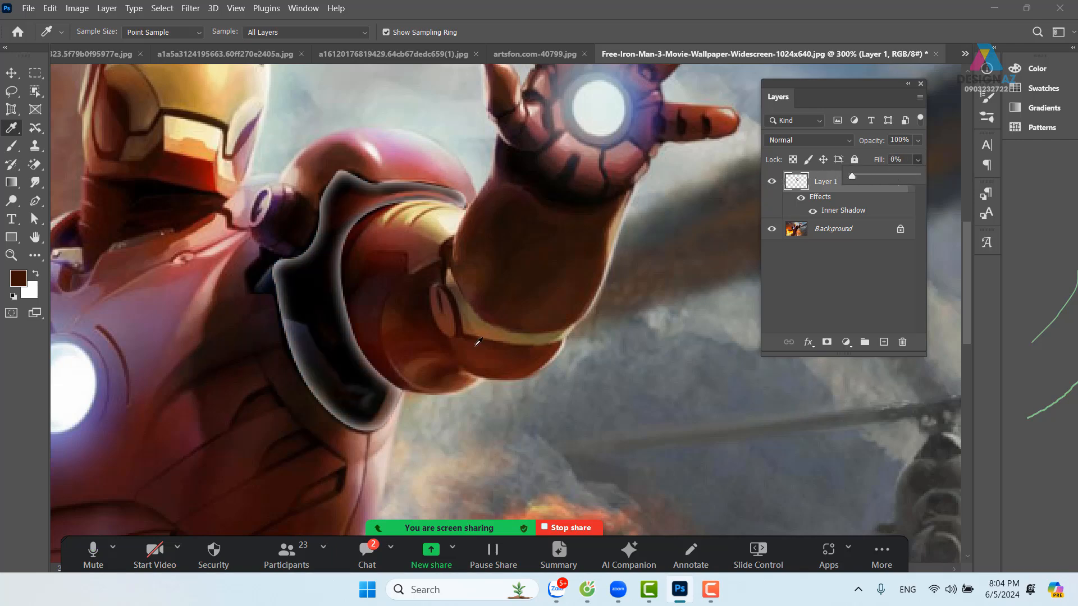
Step: Try moving the glowing outline off the shoulder gap, and undo the move
click(11, 72)
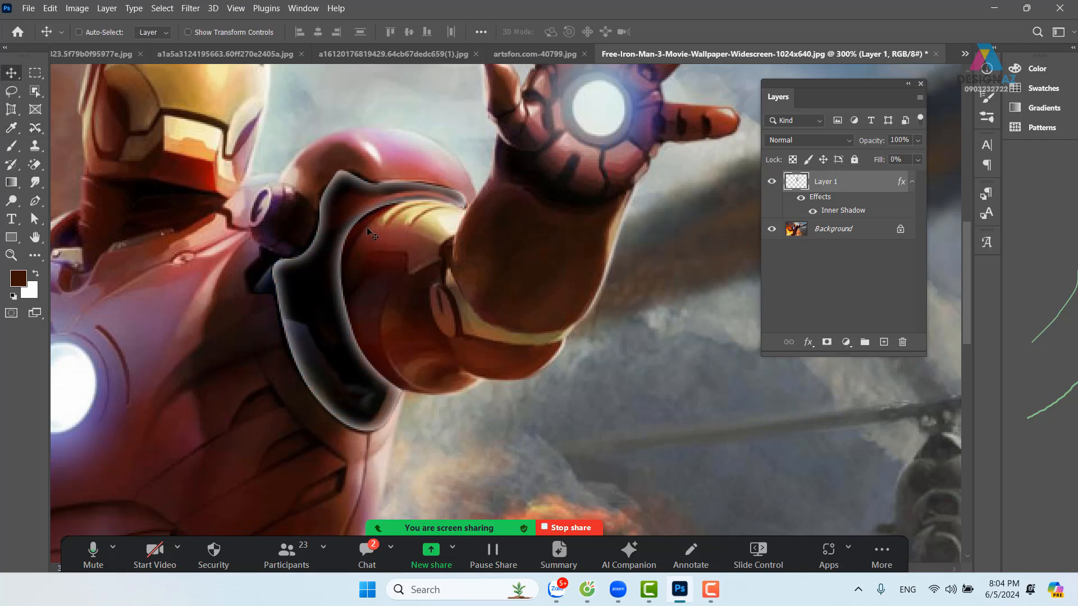
drag(356, 228, 302, 260)
key(ctrl+z)
Step: Convert the shoulder glow layer to a Smart Object and open its contents
right_click(869, 188)
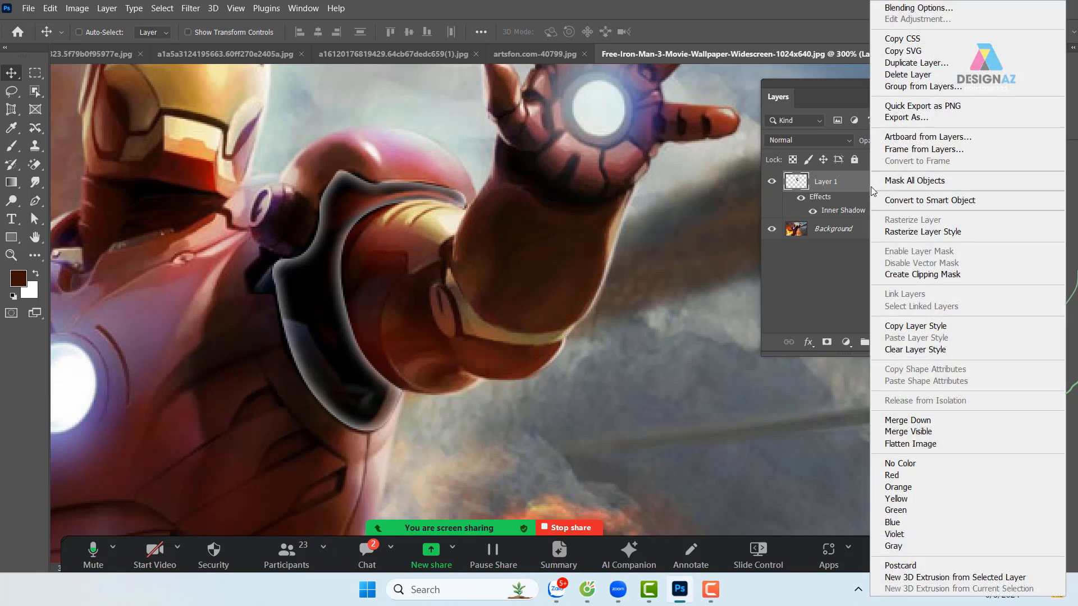
click(909, 201)
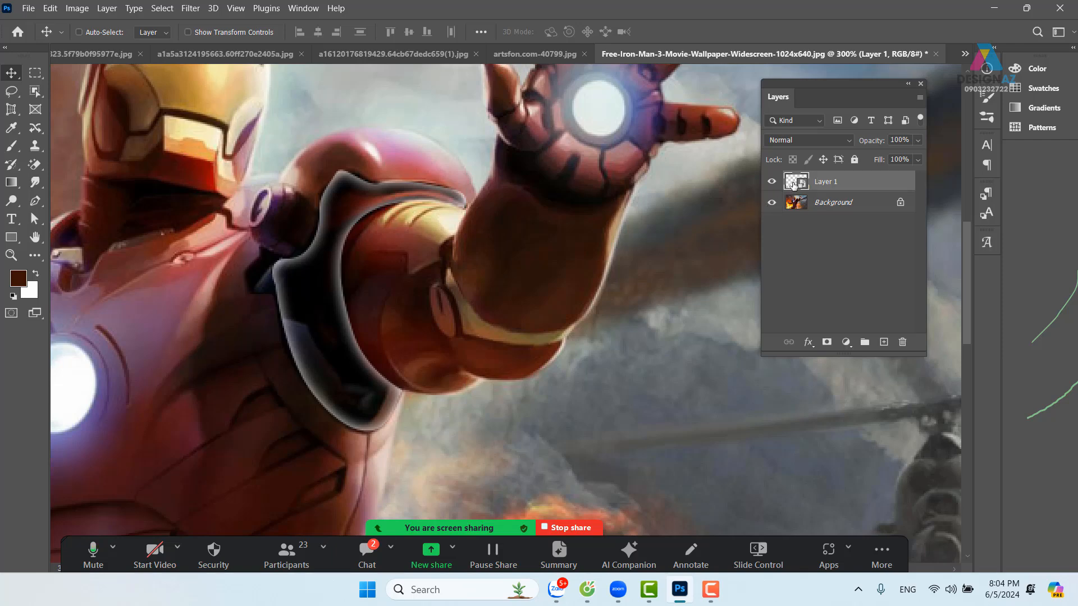
double_click(794, 182)
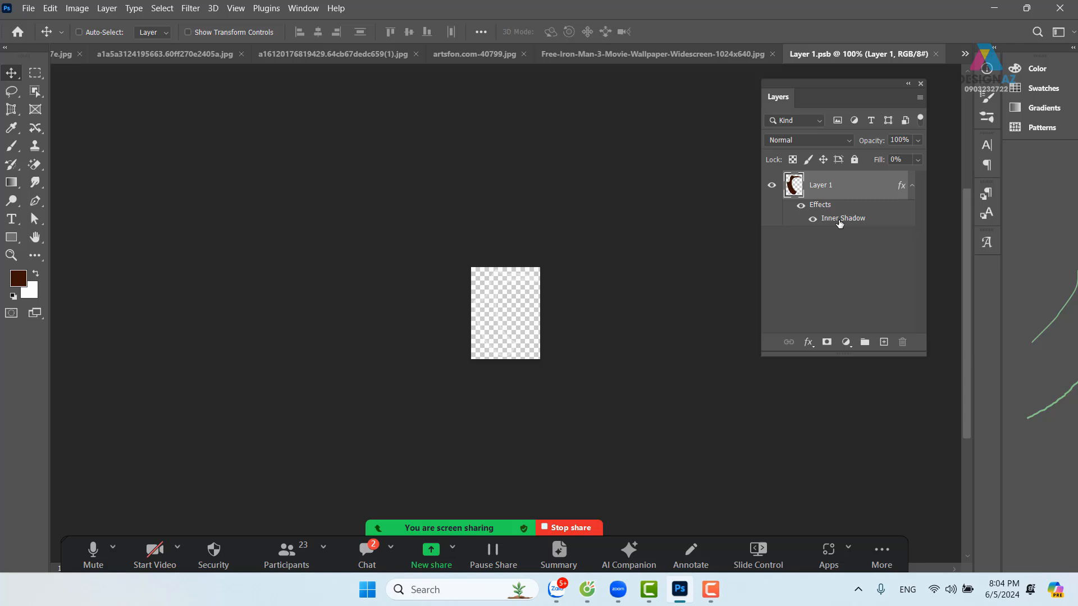
Step: Review the shoulder glow Smart Object's contents once more and return to the Iron Man image
click(936, 55)
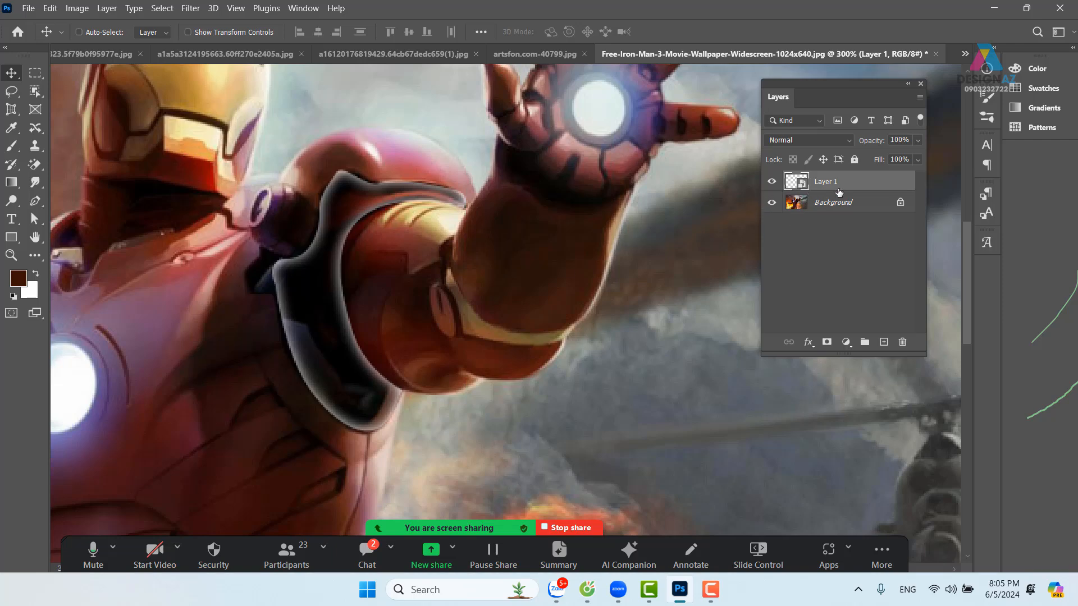
double_click(792, 183)
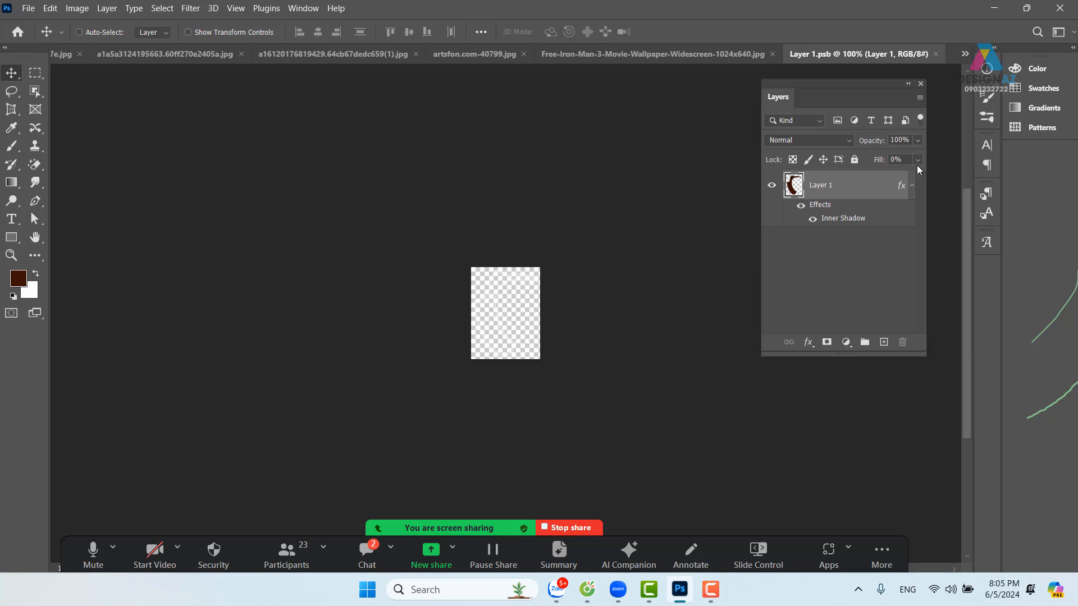
click(935, 54)
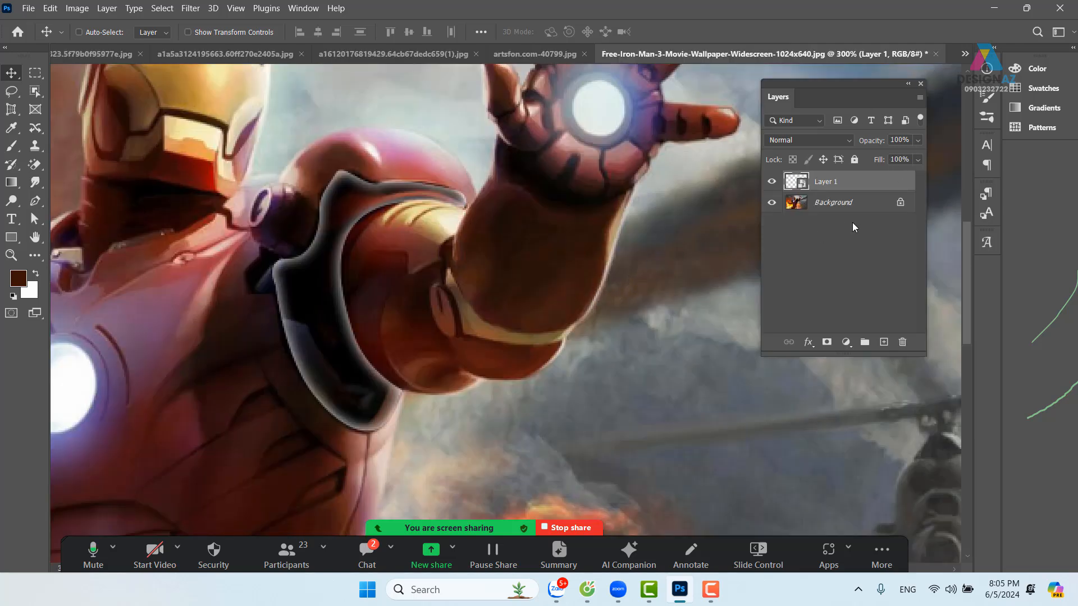
Step: Set the shoulder glow Smart Object's blend mode to Color Dodge and turn off Transparency Shapes Layer in its blending options
right_click(868, 185)
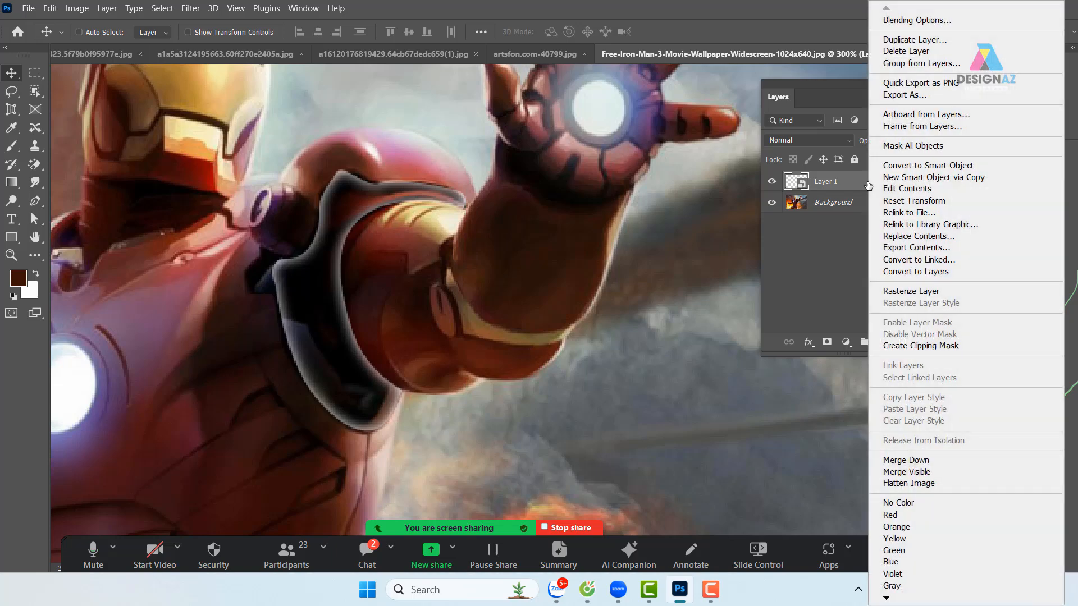
click(919, 21)
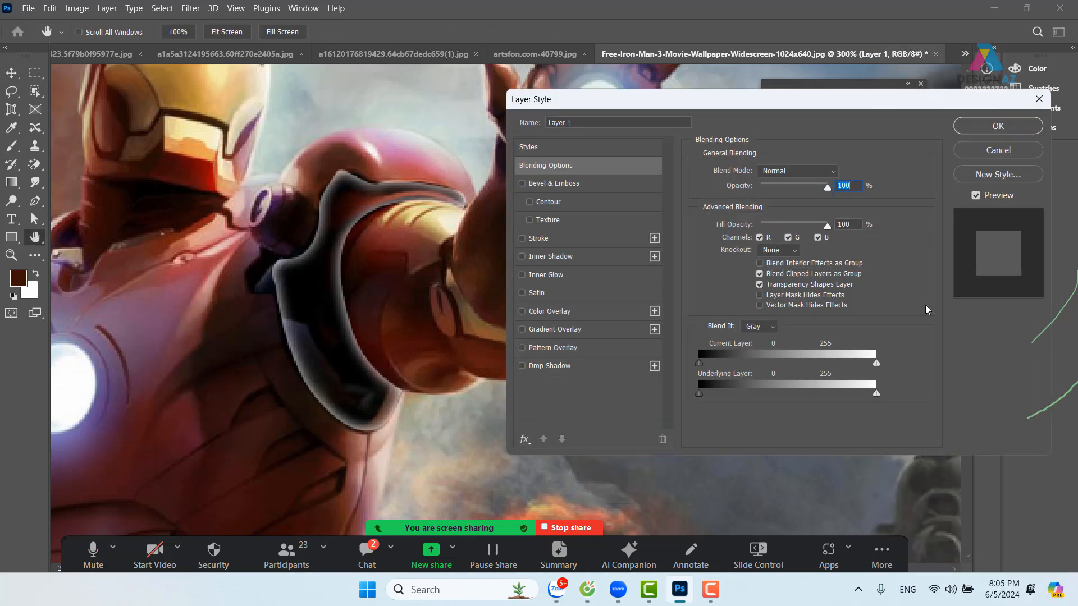
drag(827, 107, 850, 104)
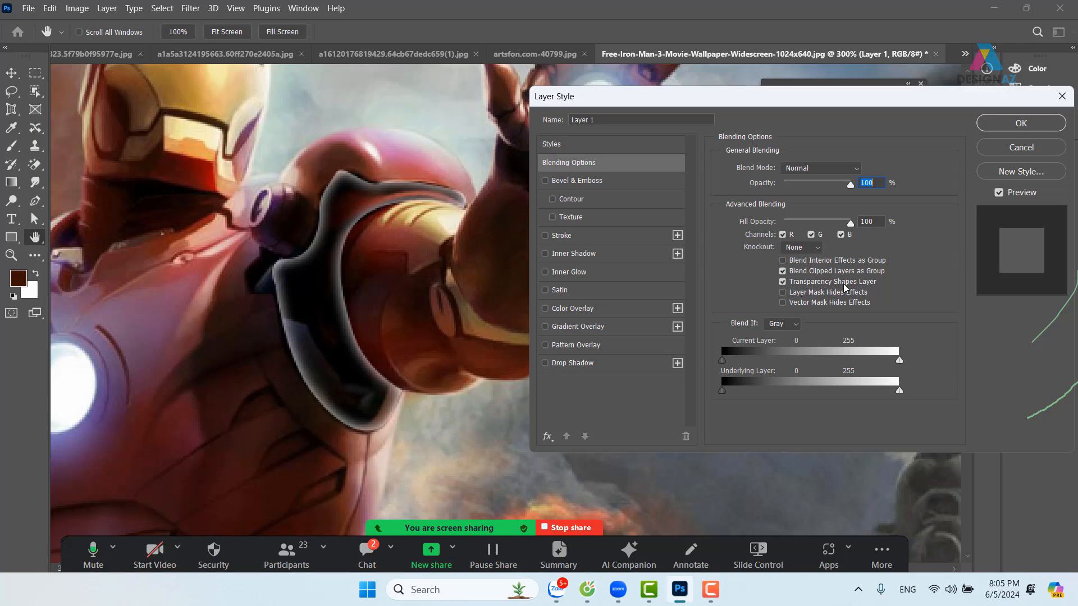
click(783, 282)
click(843, 170)
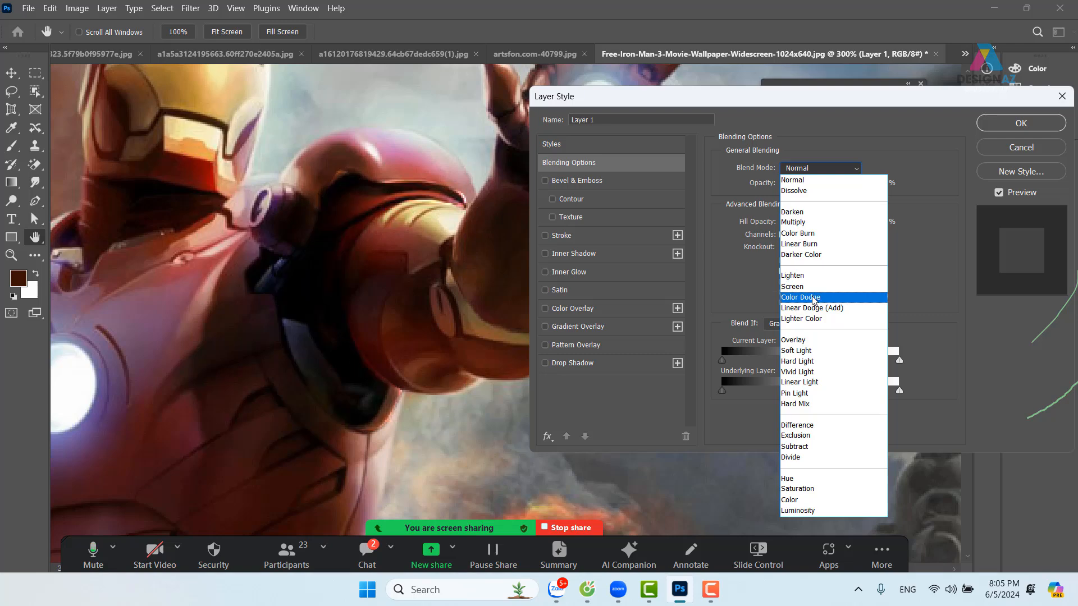
click(814, 298)
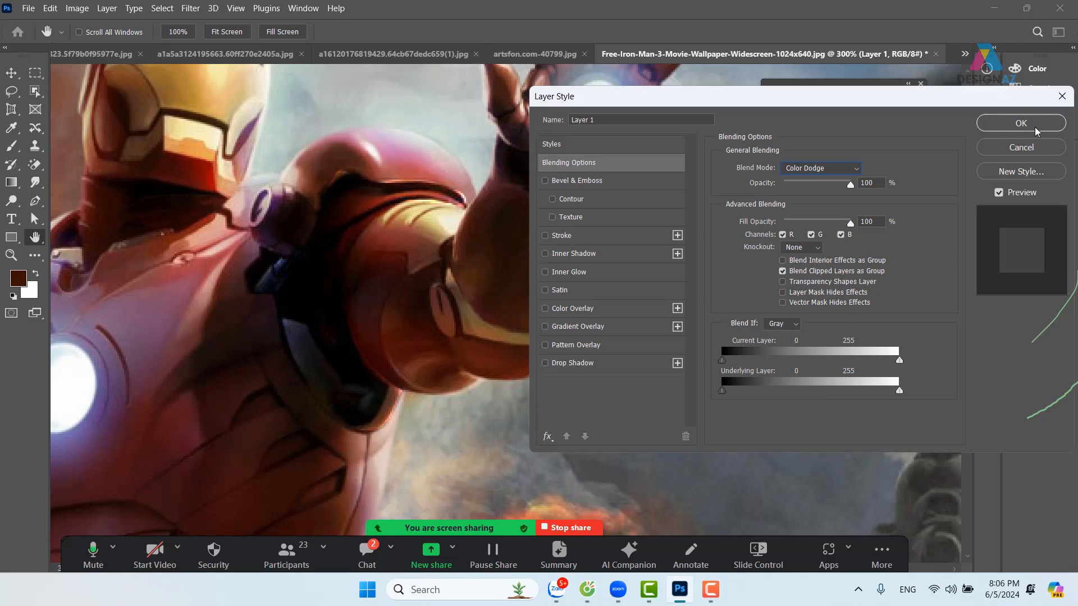
click(1016, 124)
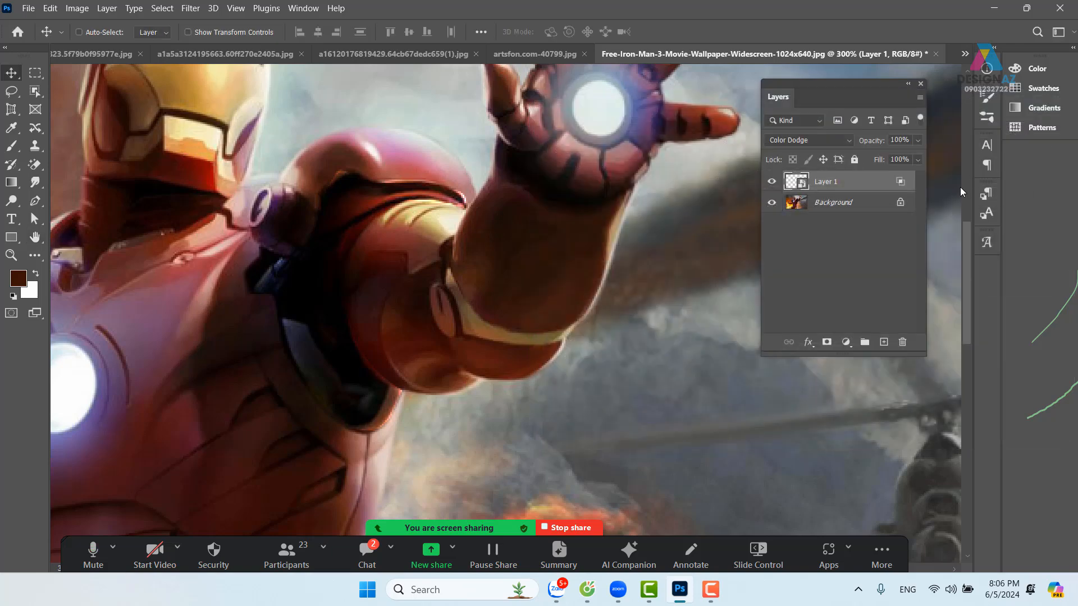
Step: Duplicate the Color Dodge shoulder glow layer three times to intensify the edge light
key(ctrl+j)
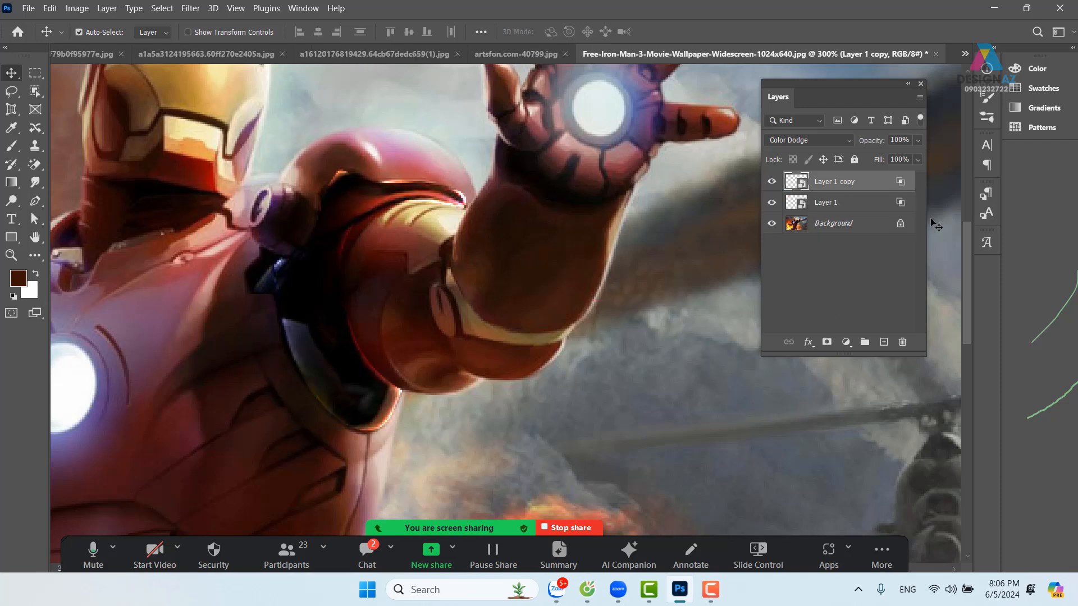
key(ctrl+j)
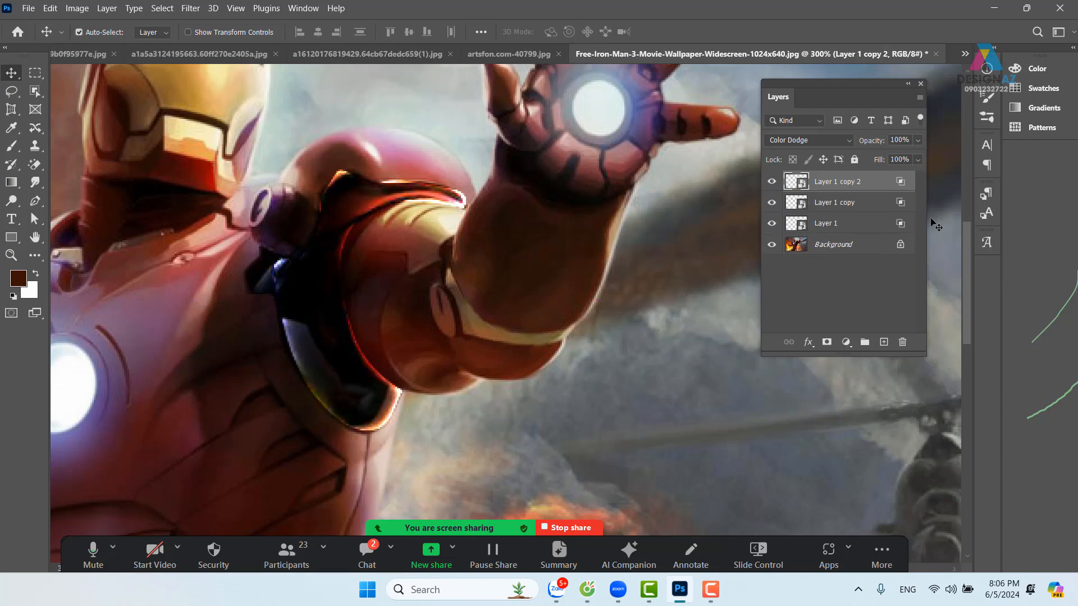
key(ctrl+j)
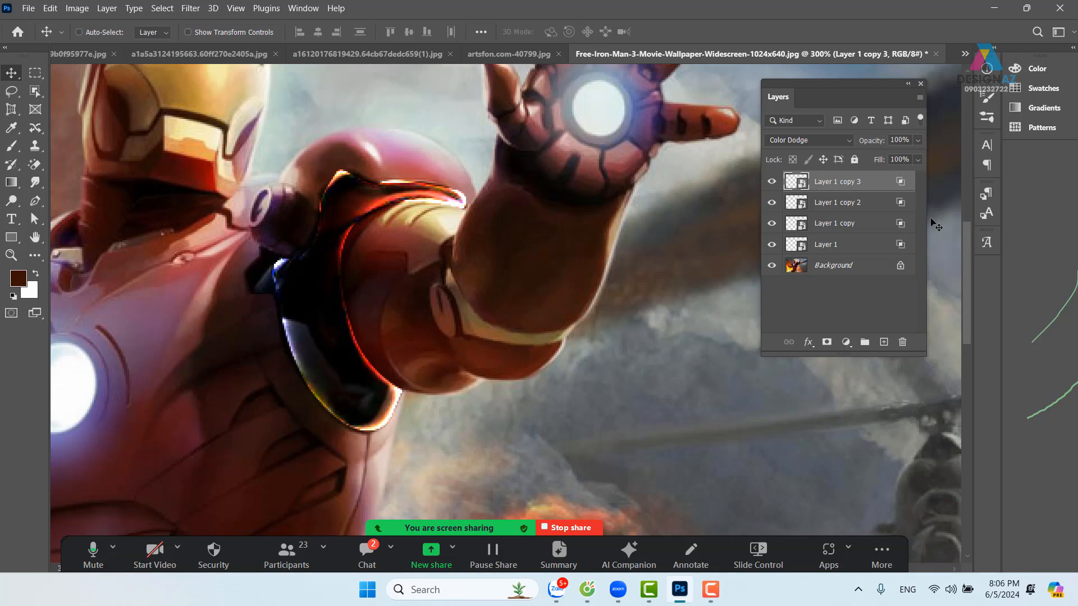
Step: Start a Pen tool path along the lower edge of Iron Man's chest plate and up its side to the armpit
key(ctrl+minus)
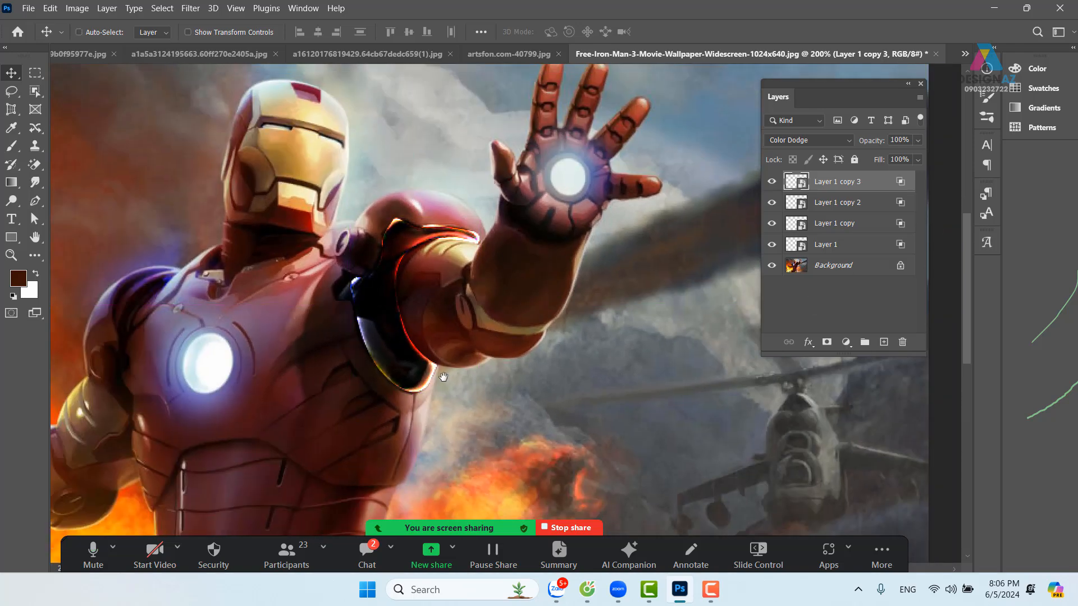
drag(439, 373, 553, 246)
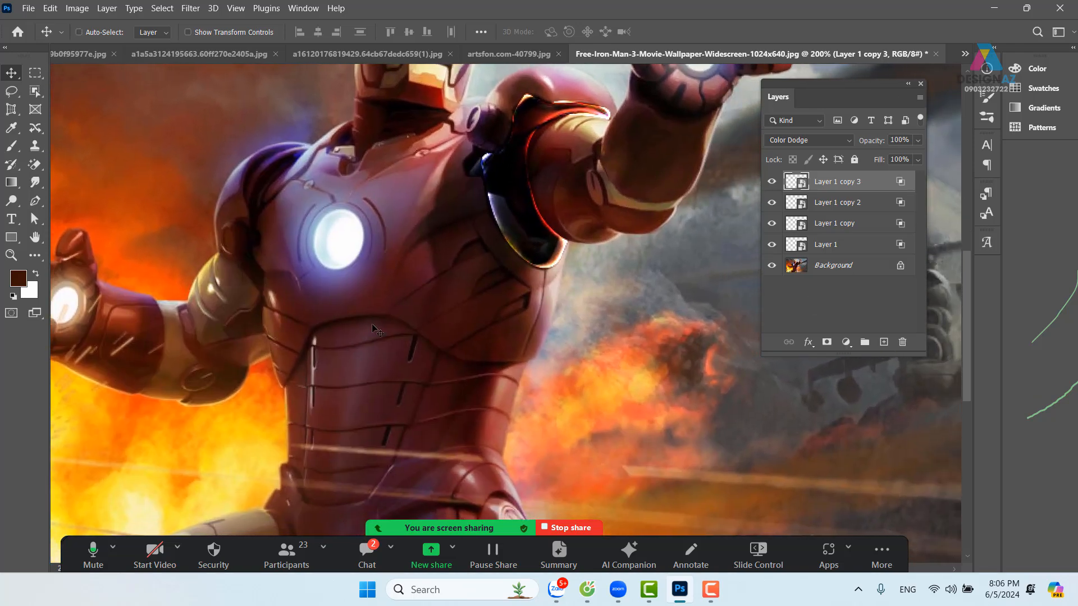
key(p)
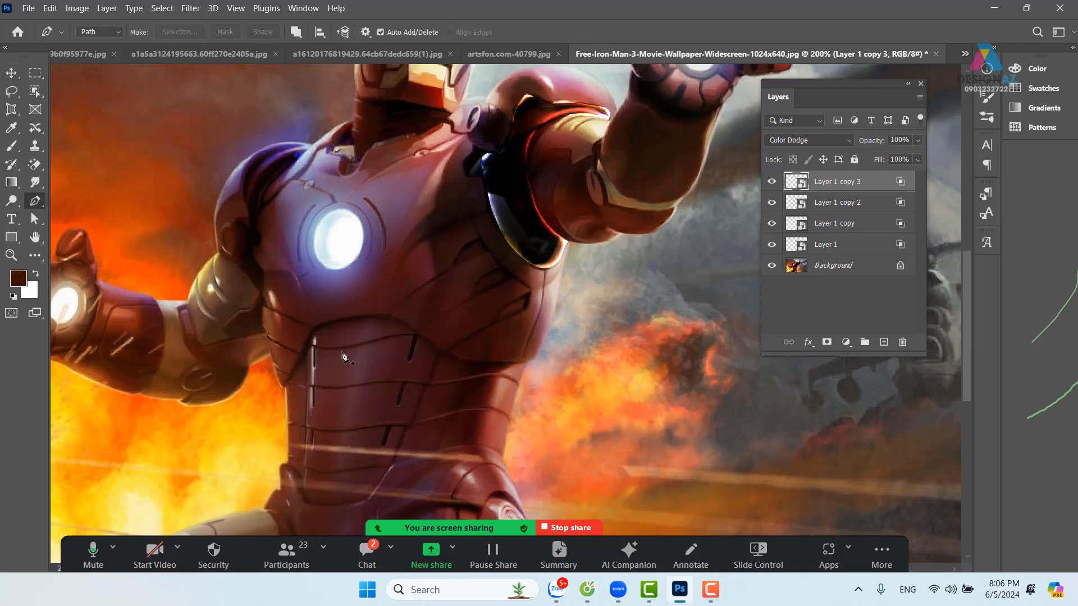
click(281, 385)
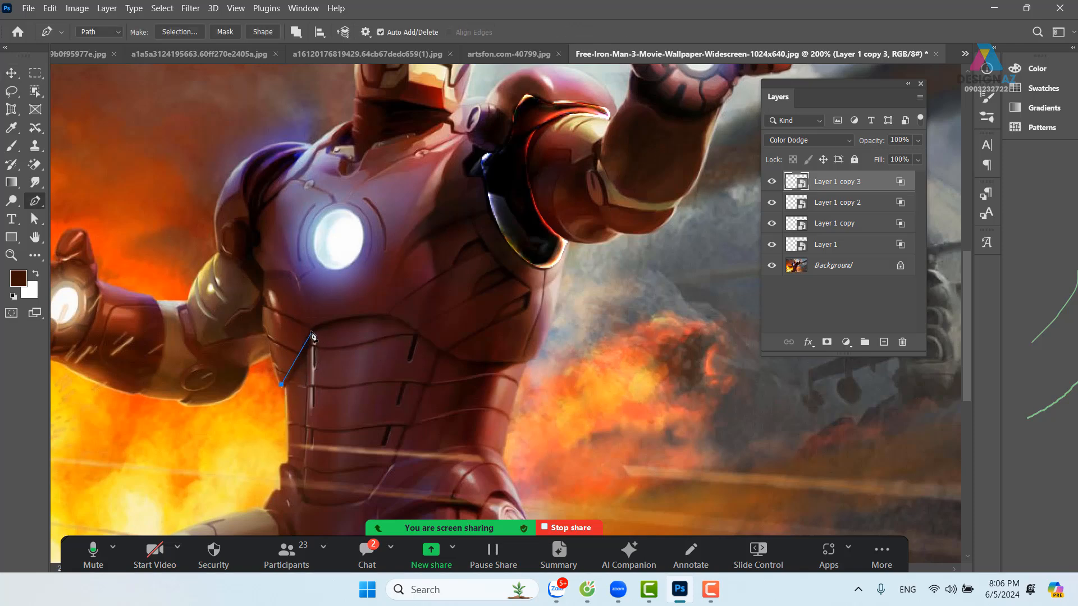
drag(312, 332, 314, 319)
alt+click(312, 331)
drag(379, 315, 431, 319)
drag(484, 362, 528, 363)
click(537, 357)
drag(569, 243, 565, 216)
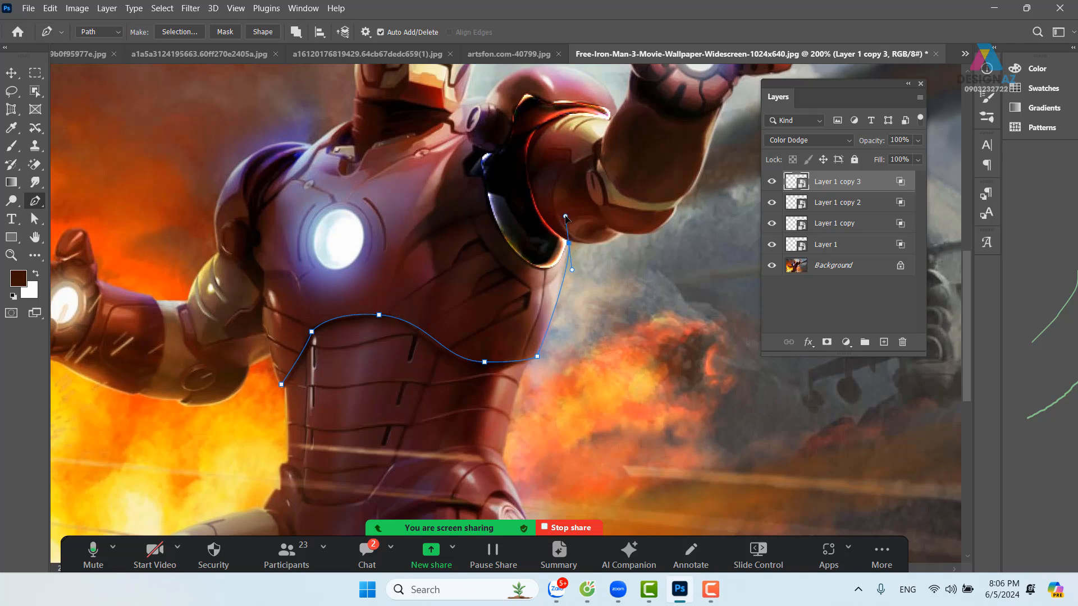
Step: Continue the path along the shoulder gap and below the chest reactor, close it at the waist, and convert it to a selection
alt+click(568, 243)
drag(511, 249, 468, 202)
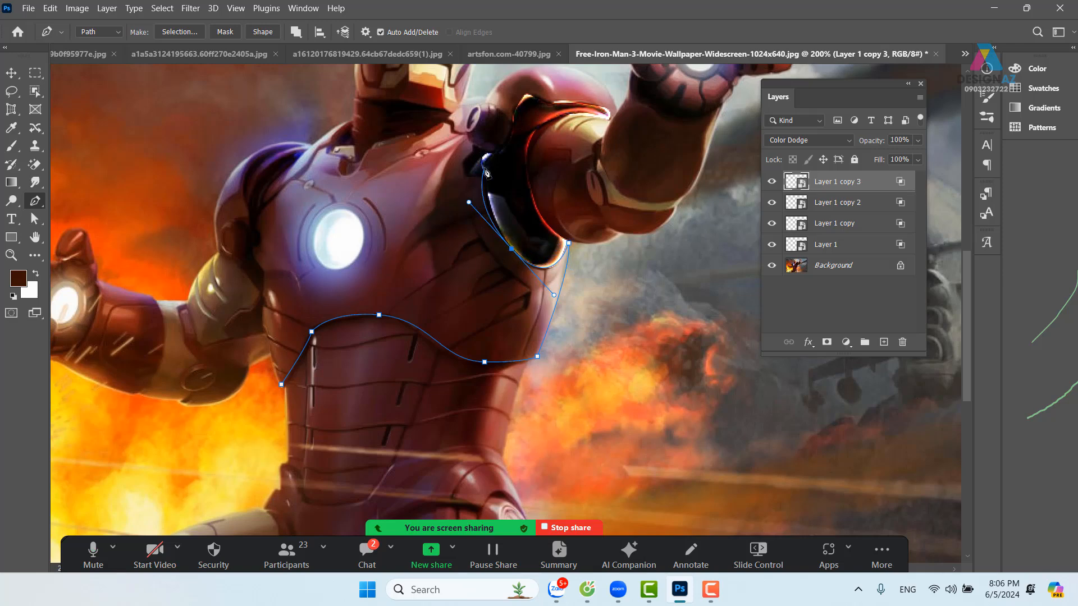
click(483, 177)
drag(417, 243, 396, 253)
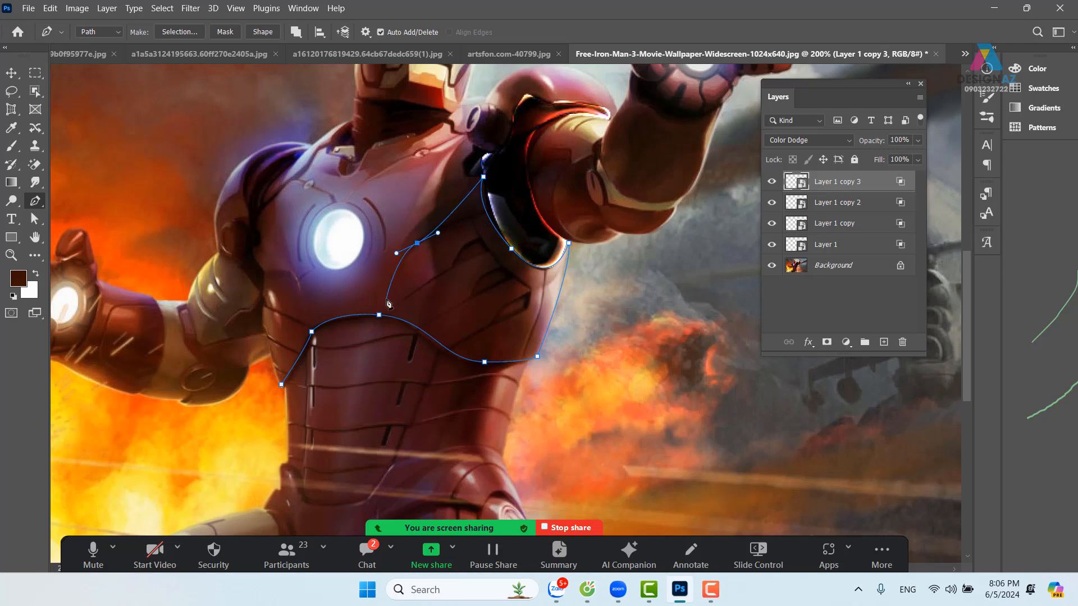
click(387, 299)
drag(304, 302, 249, 248)
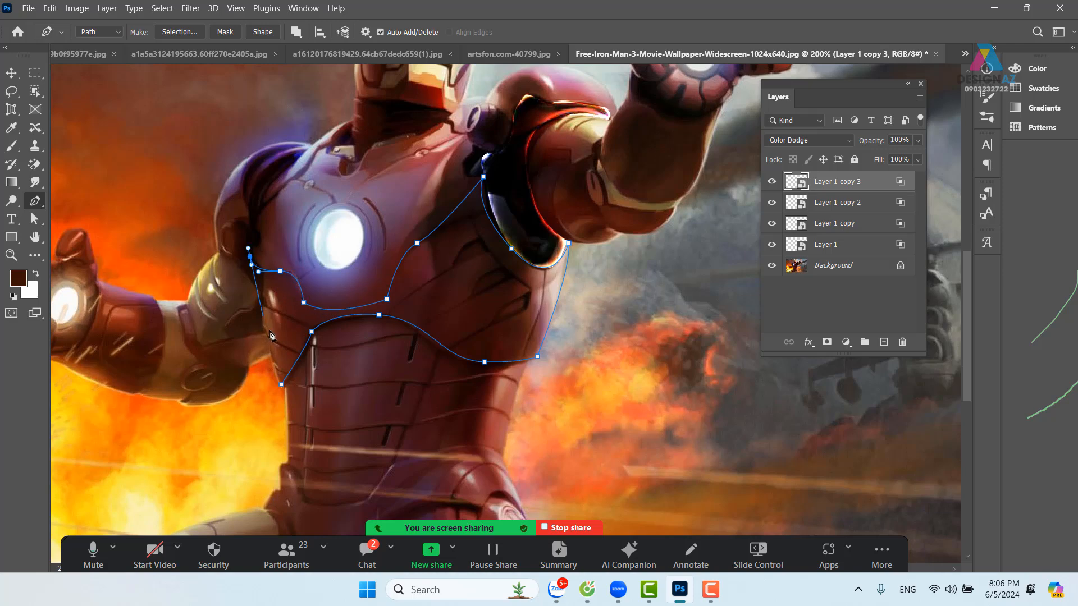
click(262, 286)
drag(281, 384, 306, 443)
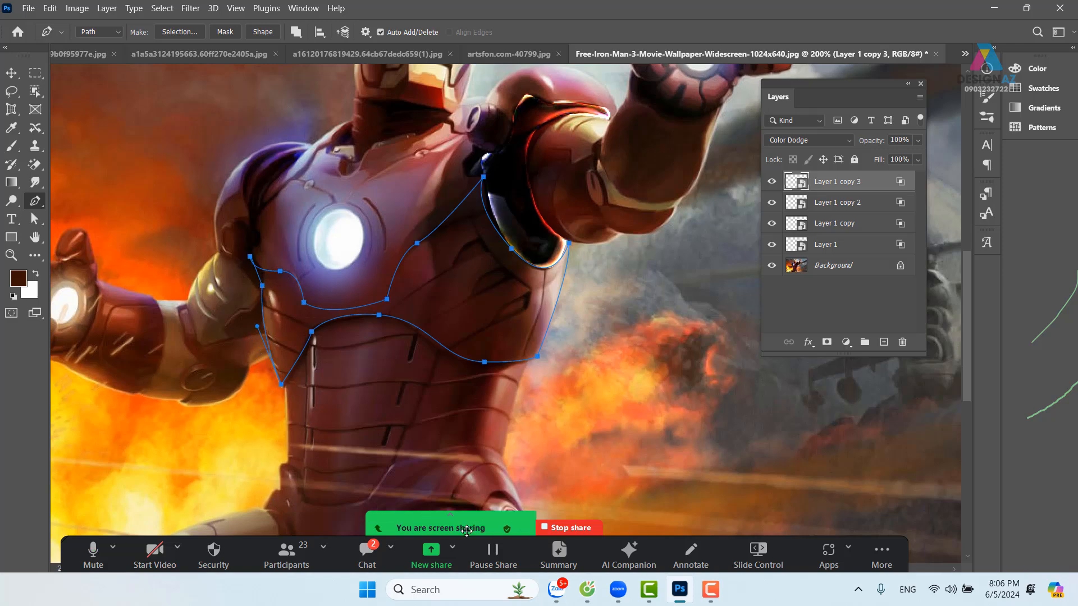
key(ctrl+Return)
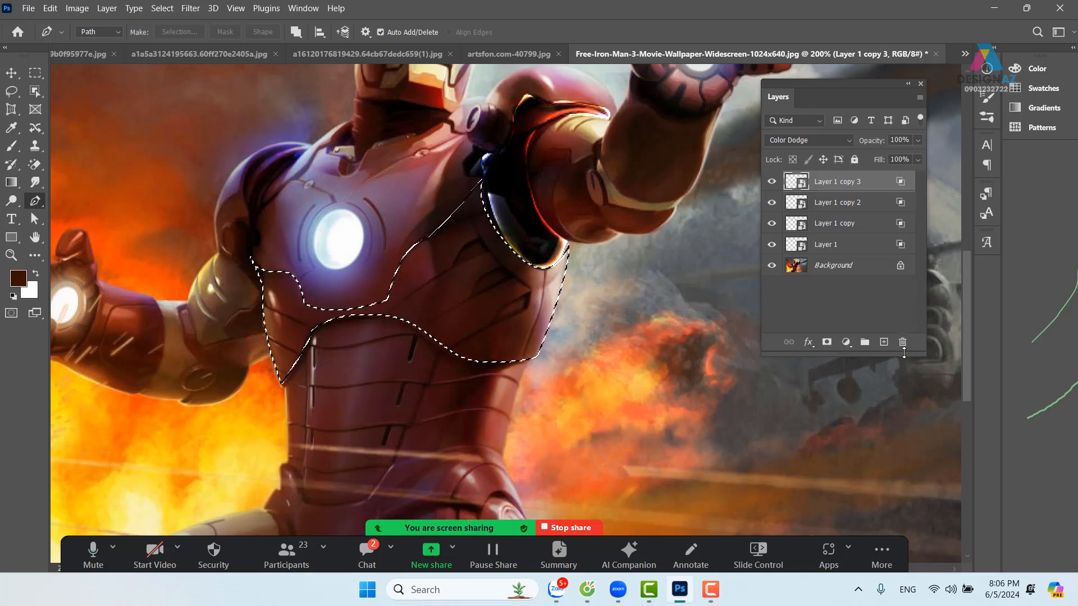
Step: Fill the chest plate selection on a new layer with the dark brown foreground color and deselect
click(884, 344)
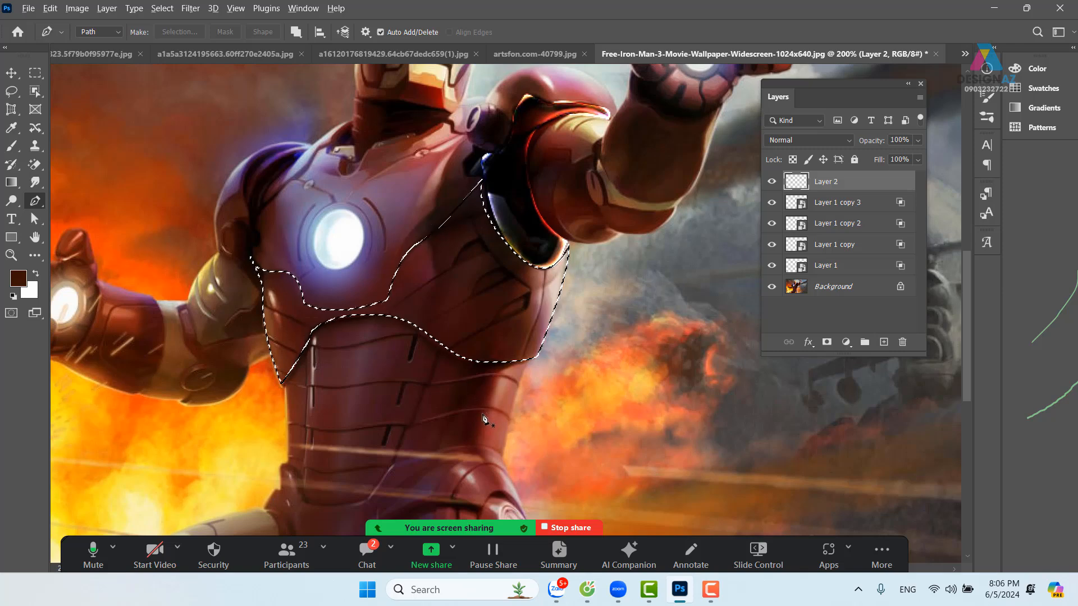
key(alt+BackSpace)
key(v)
key(ctrl+d)
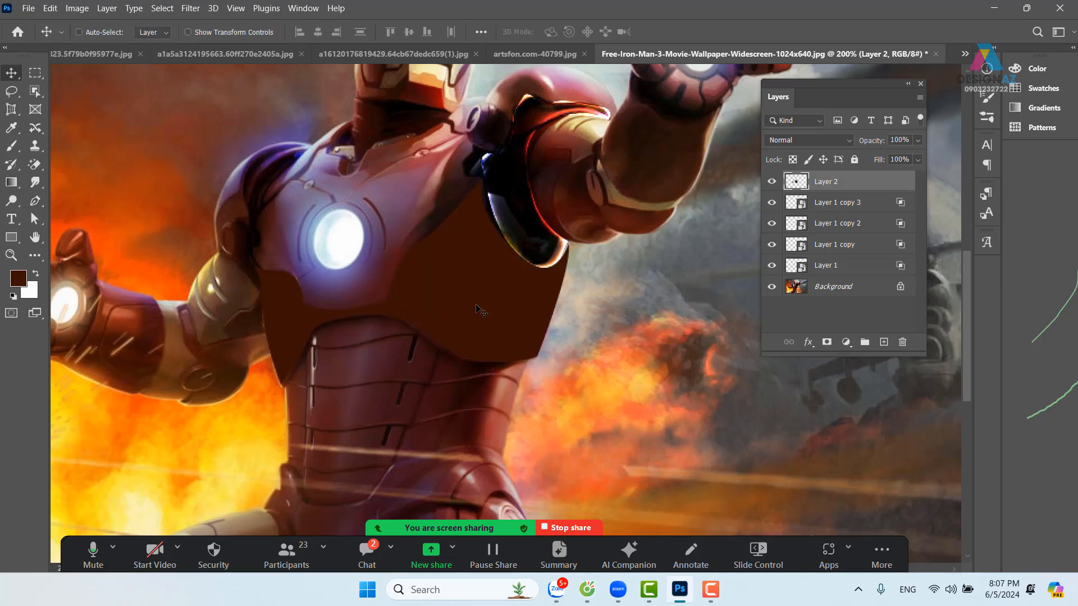
drag(478, 309, 639, 403)
key(ctrl+z)
Step: Add a white Inner Shadow to the brown chest shape with Normal blending, 100% opacity and a size of 16 px
right_click(869, 183)
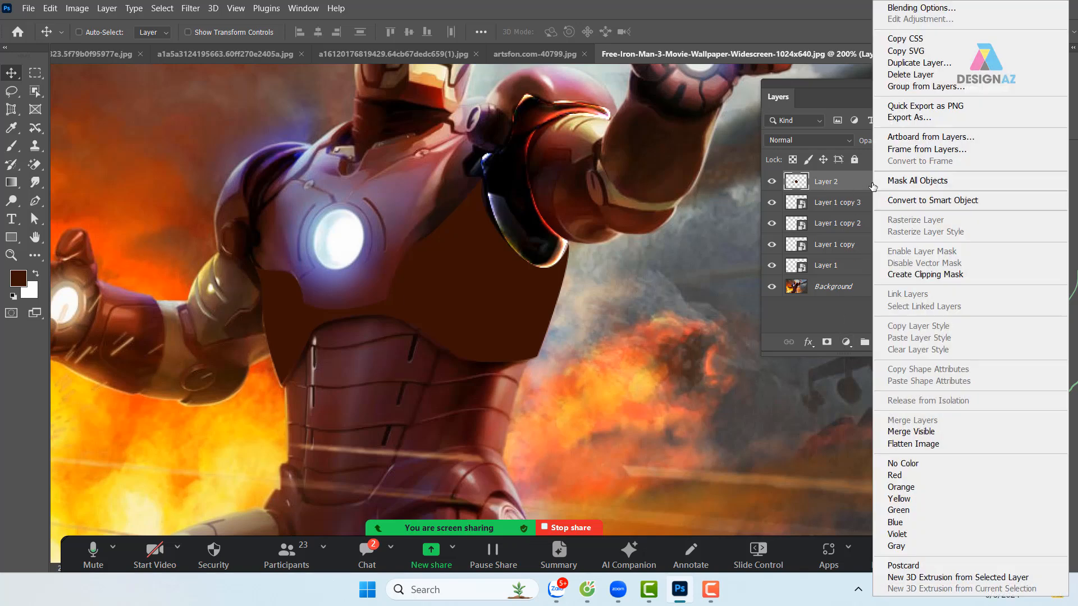
click(935, 8)
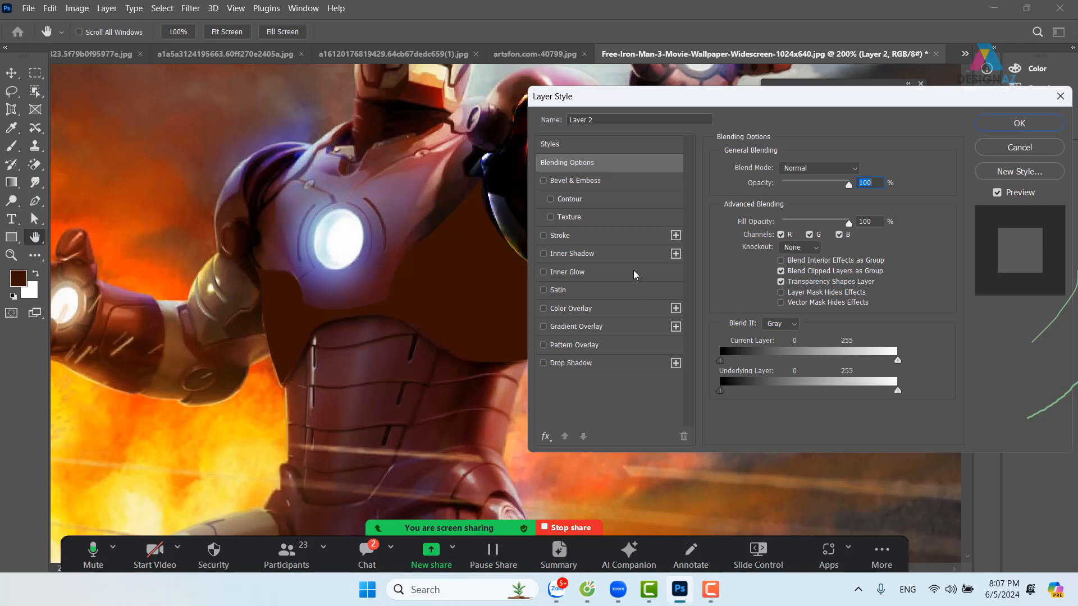
click(635, 273)
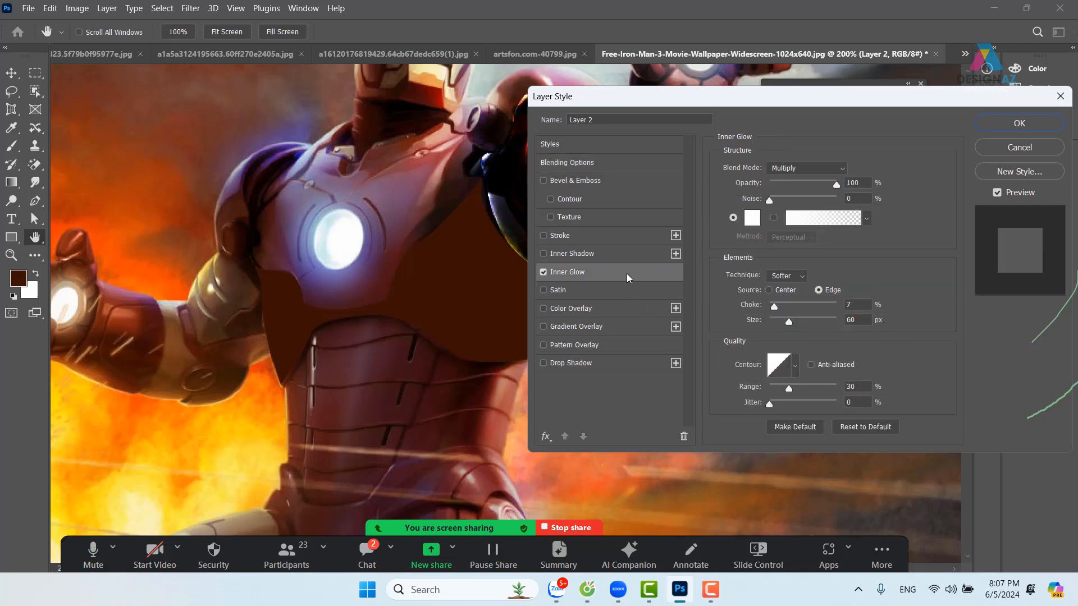
click(610, 255)
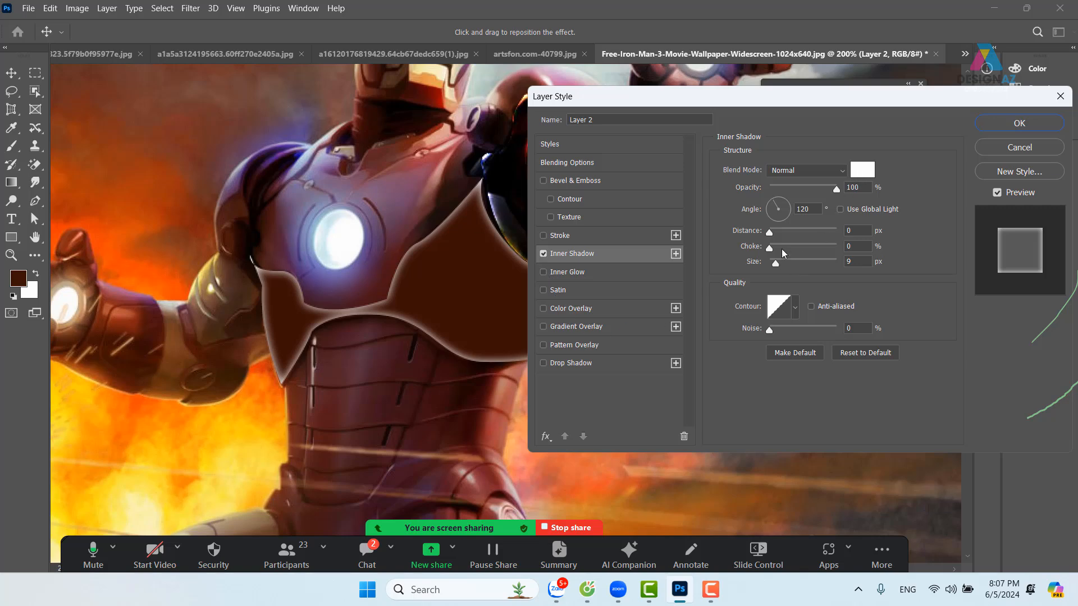
drag(778, 261, 778, 261)
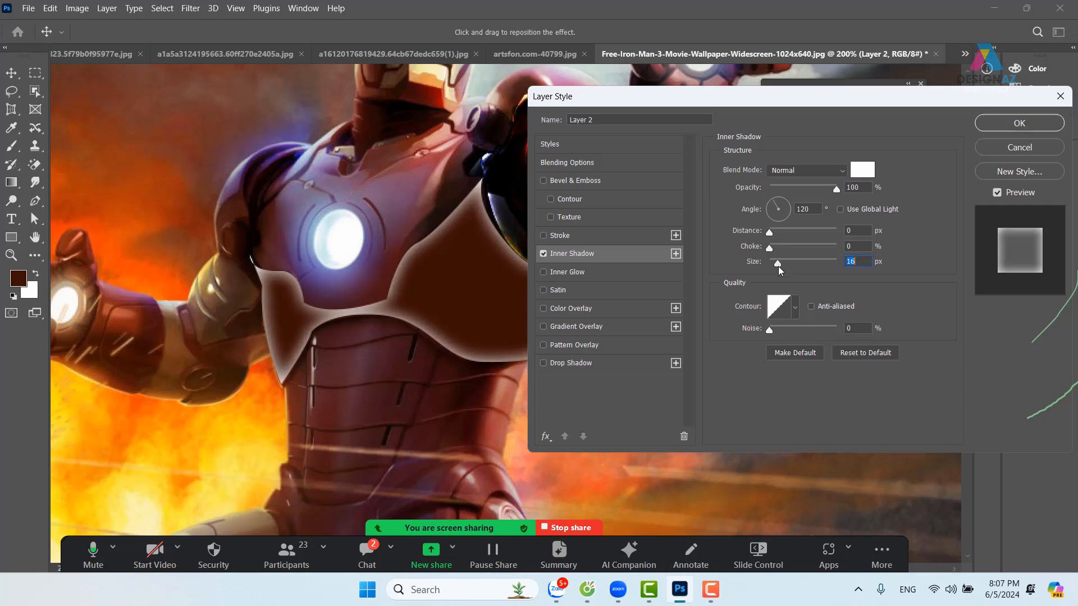
click(845, 187)
click(996, 126)
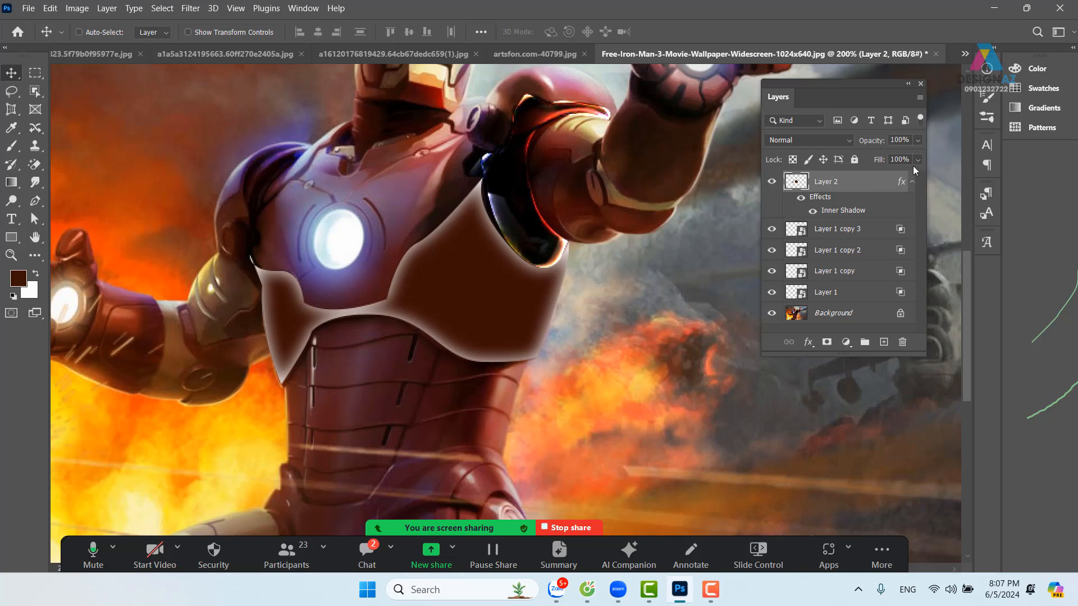
Step: Reduce the chest shape layer's fill to 0% and convert the layer to a Smart Object
click(918, 159)
drag(911, 175, 459, 308)
key(ctrl+z)
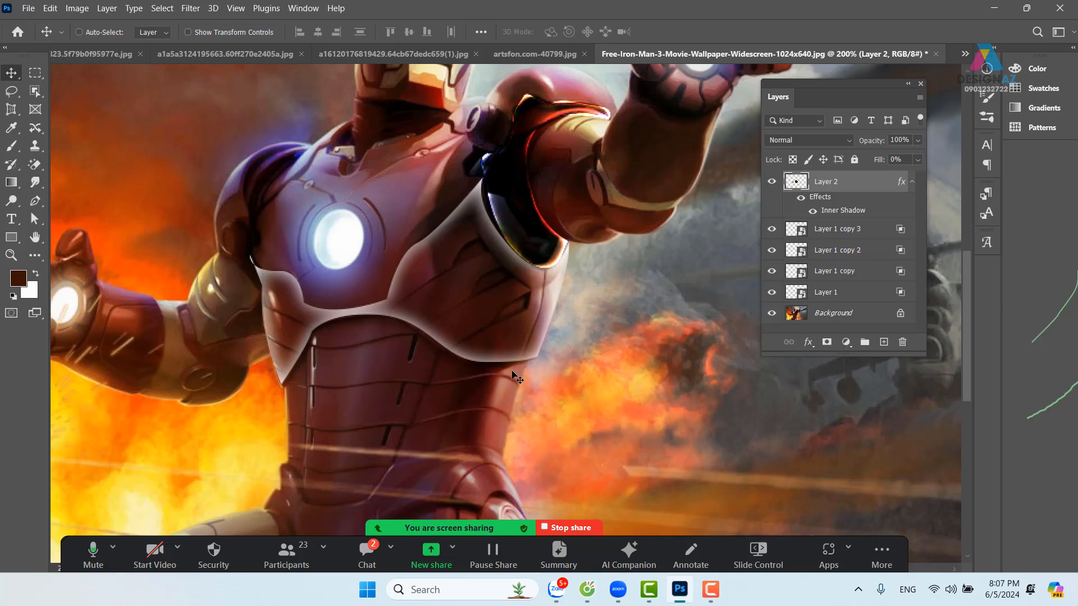
right_click(855, 189)
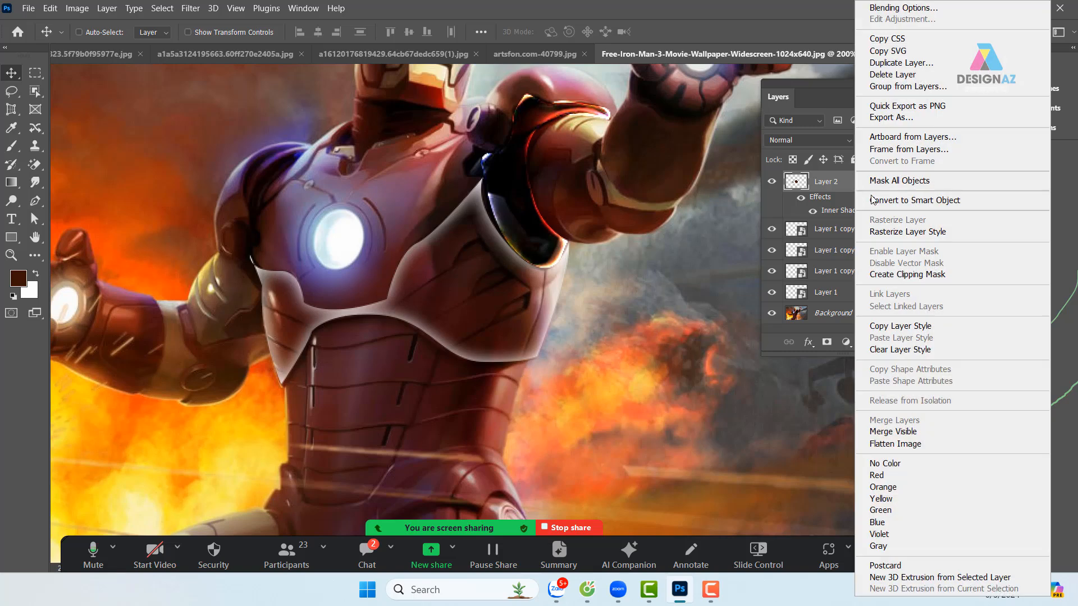
click(894, 207)
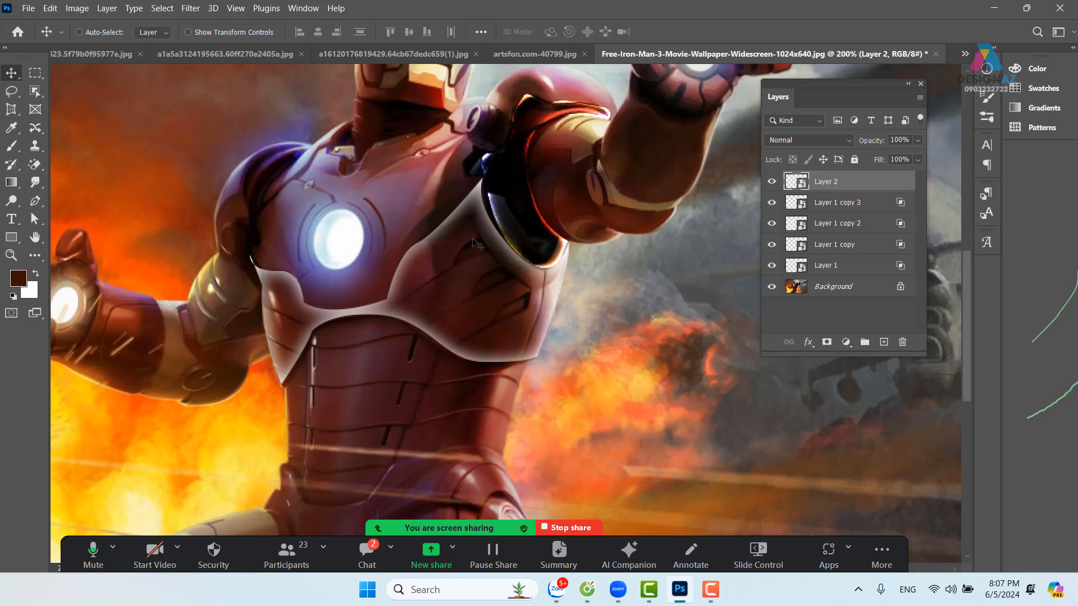
Step: Disable Transparency Shapes Layer for the chest plate Smart Object and set its blend mode to Color Dodge
drag(444, 219, 435, 193)
drag(531, 314, 536, 332)
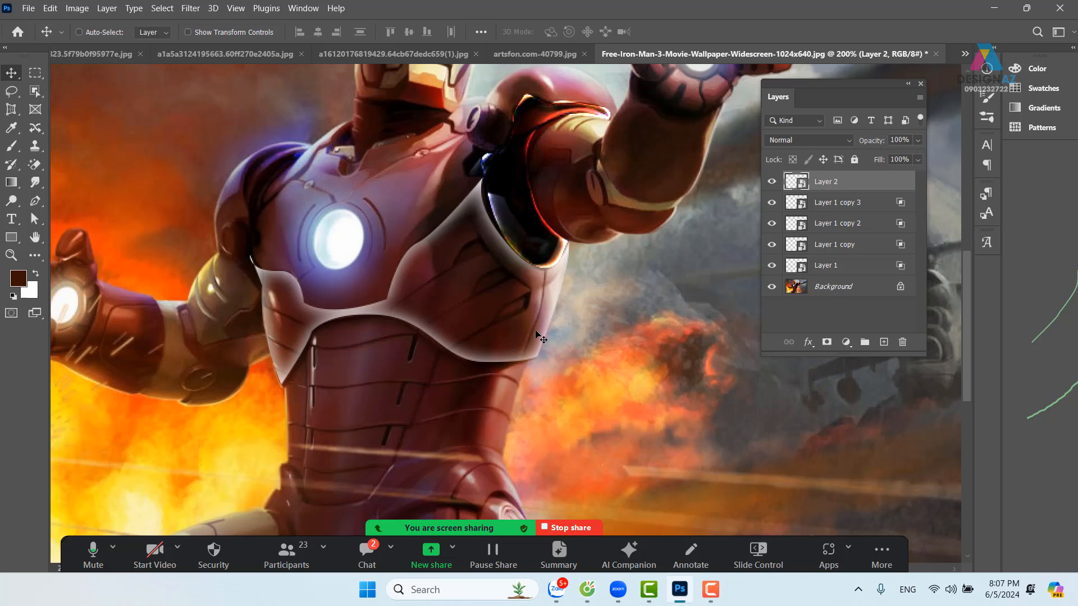
right_click(881, 188)
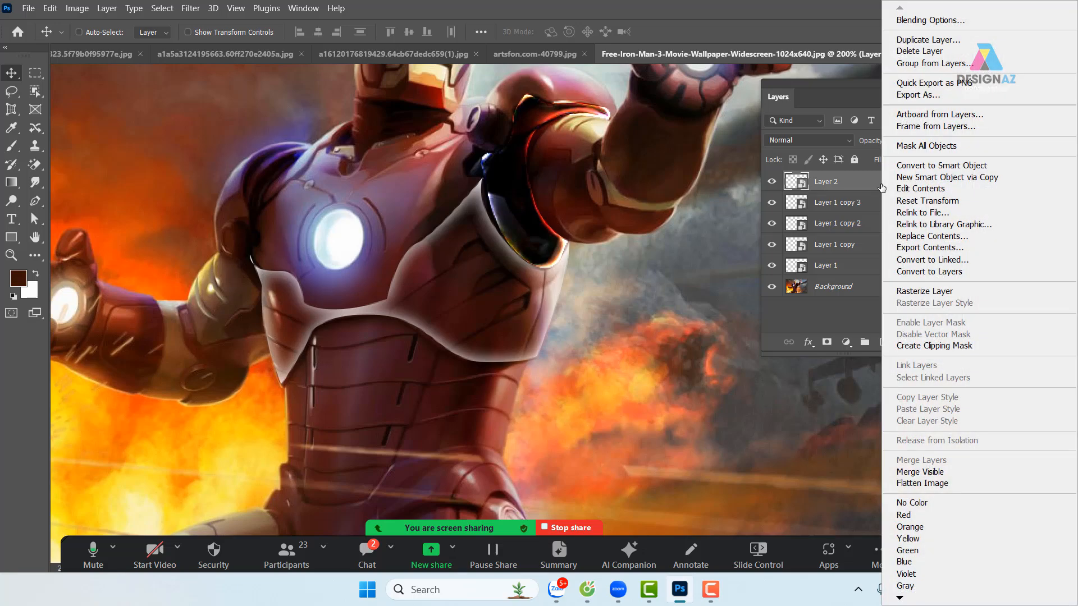
click(919, 21)
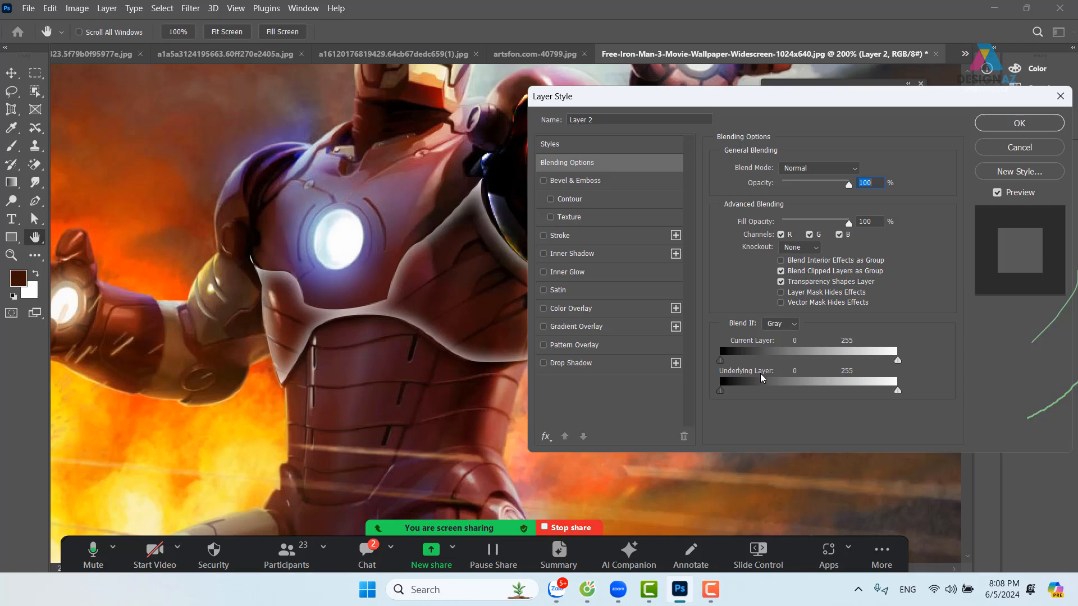
click(781, 282)
click(842, 168)
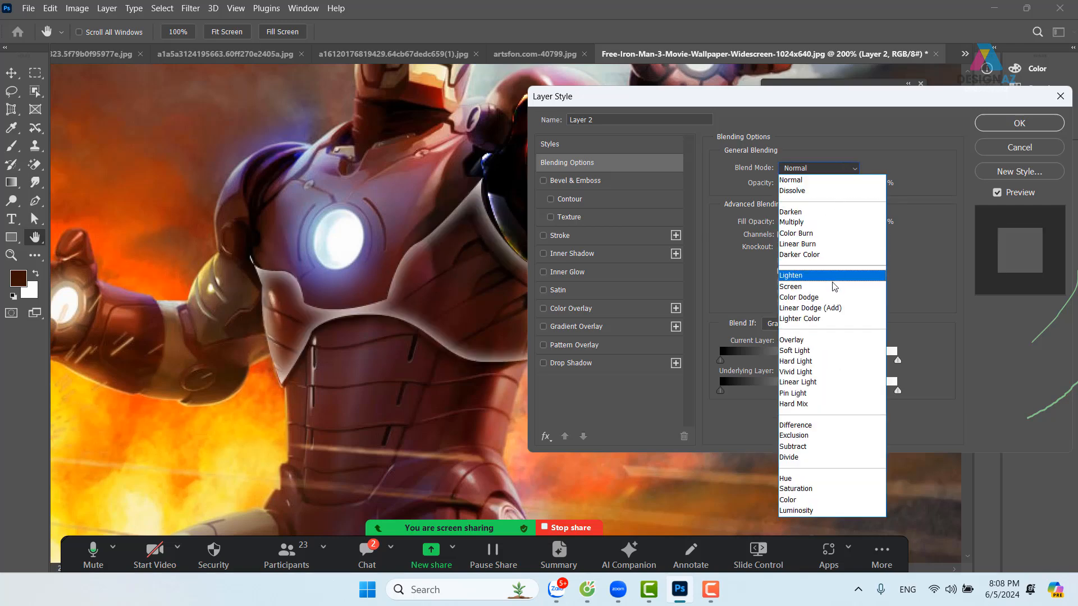
click(827, 302)
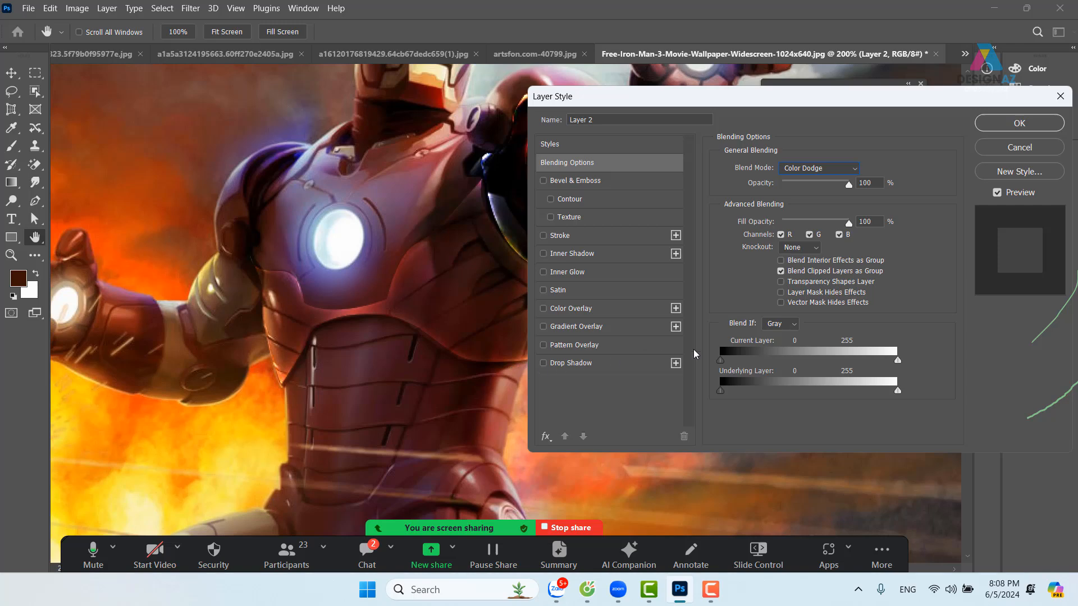
click(995, 125)
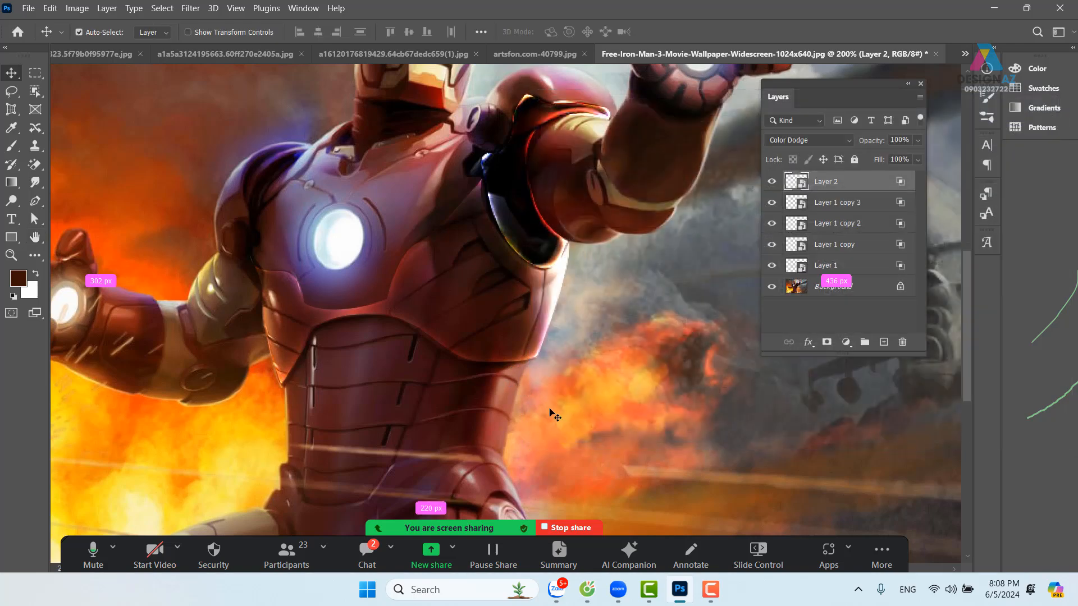
Step: Duplicate the Color Dodge chest plate layer and check the stronger glow on the whole image
key(ctrl+j)
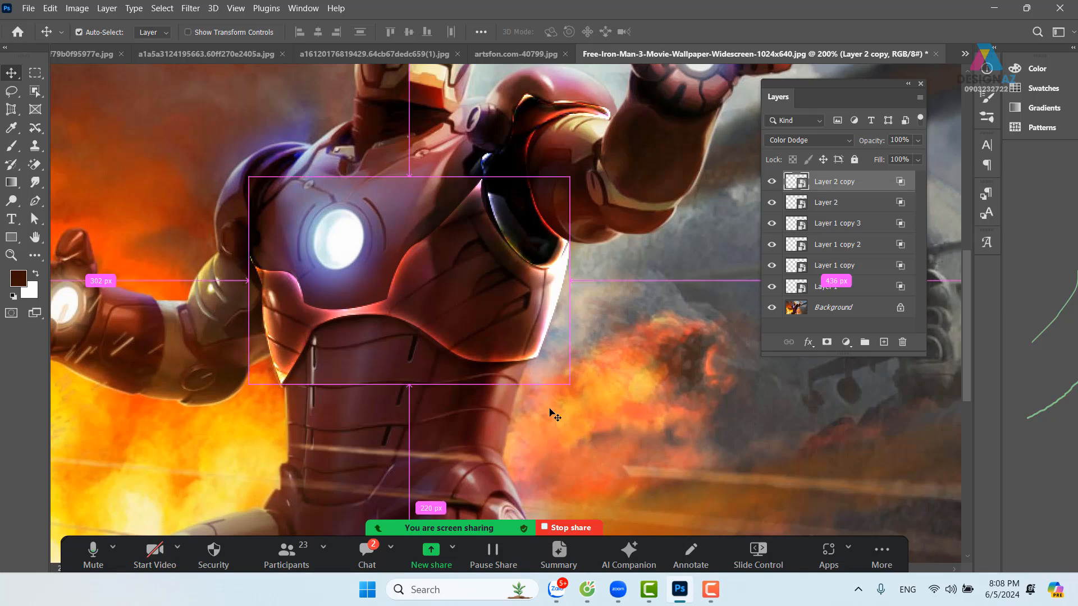
key(ctrl+minus)
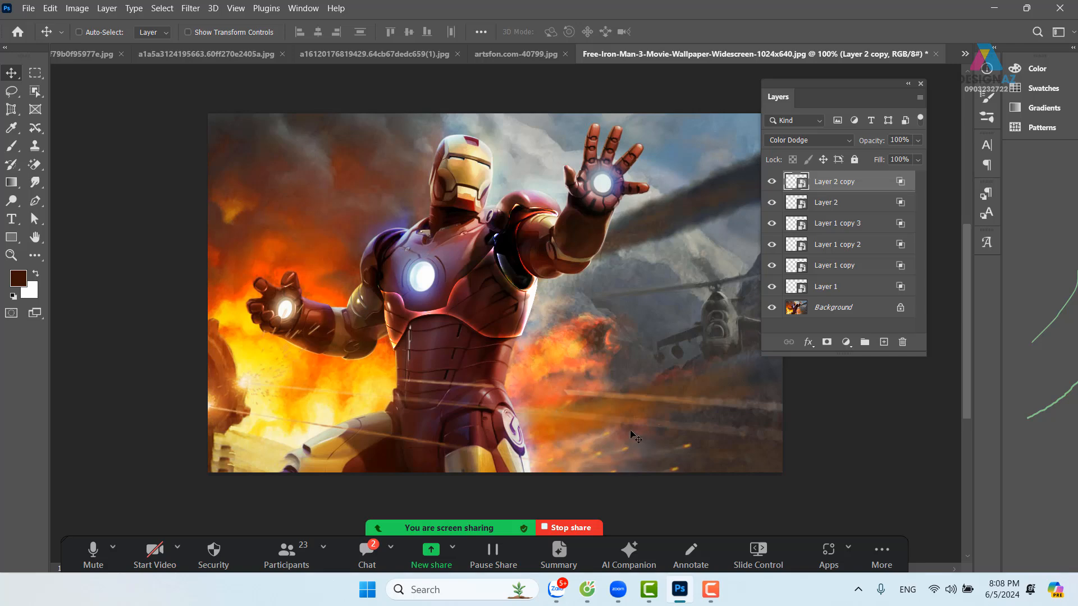
key(ctrl+plus)
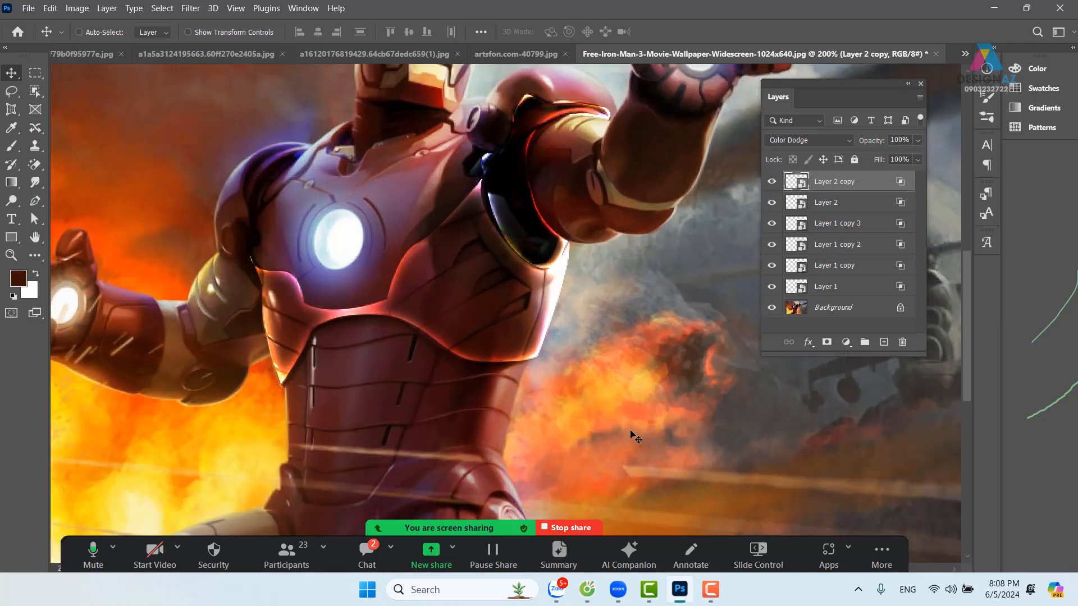
Step: Draw a circular selection around the raised hand and fill it with the white background color on a new layer
drag(645, 304, 440, 445)
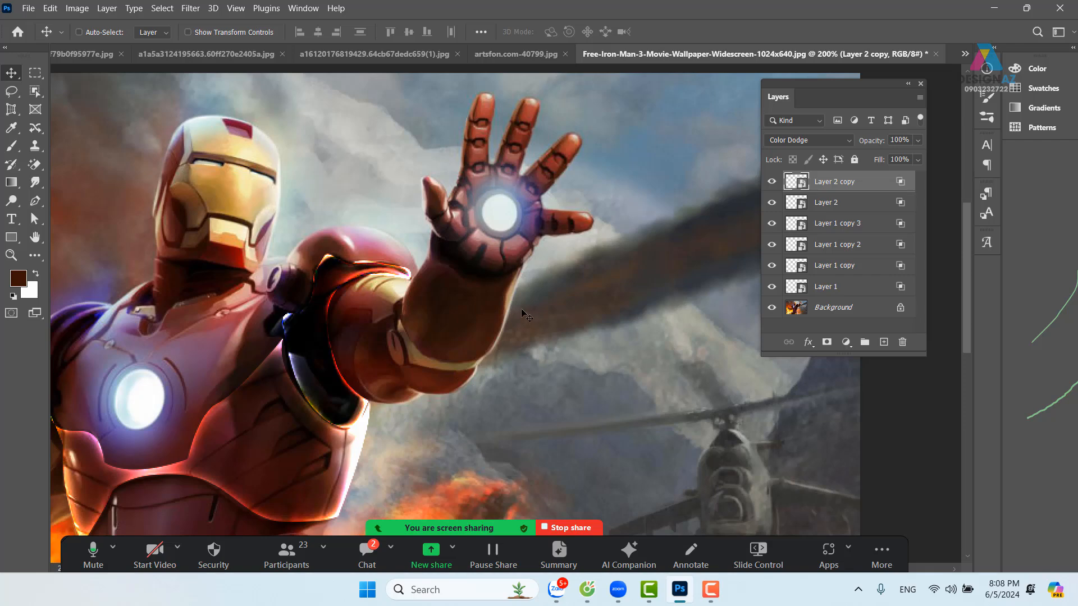
click(34, 73)
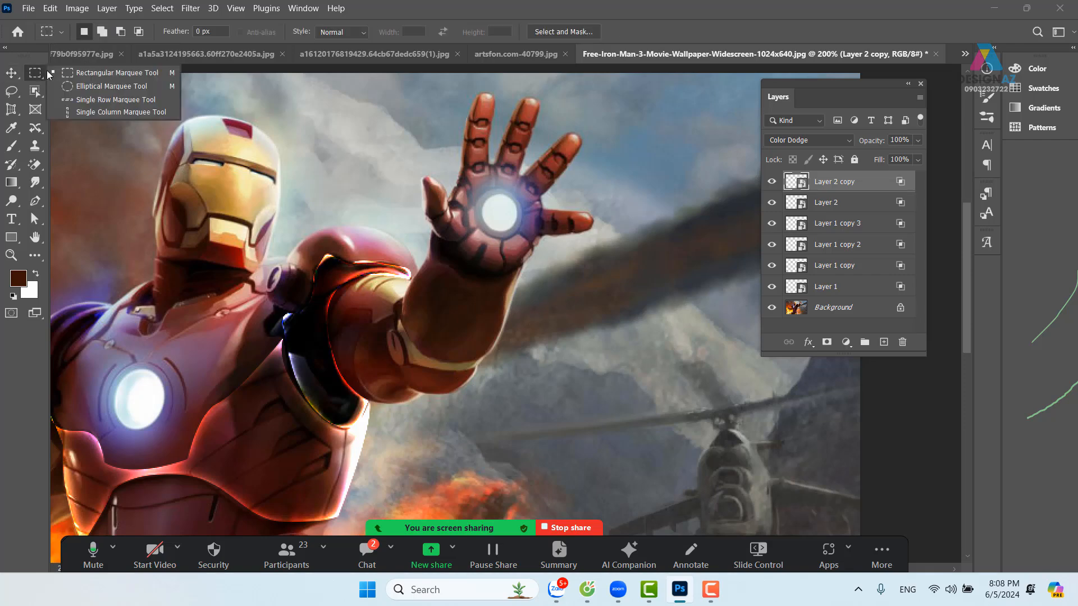
click(111, 86)
drag(412, 84, 694, 350)
drag(624, 234, 613, 273)
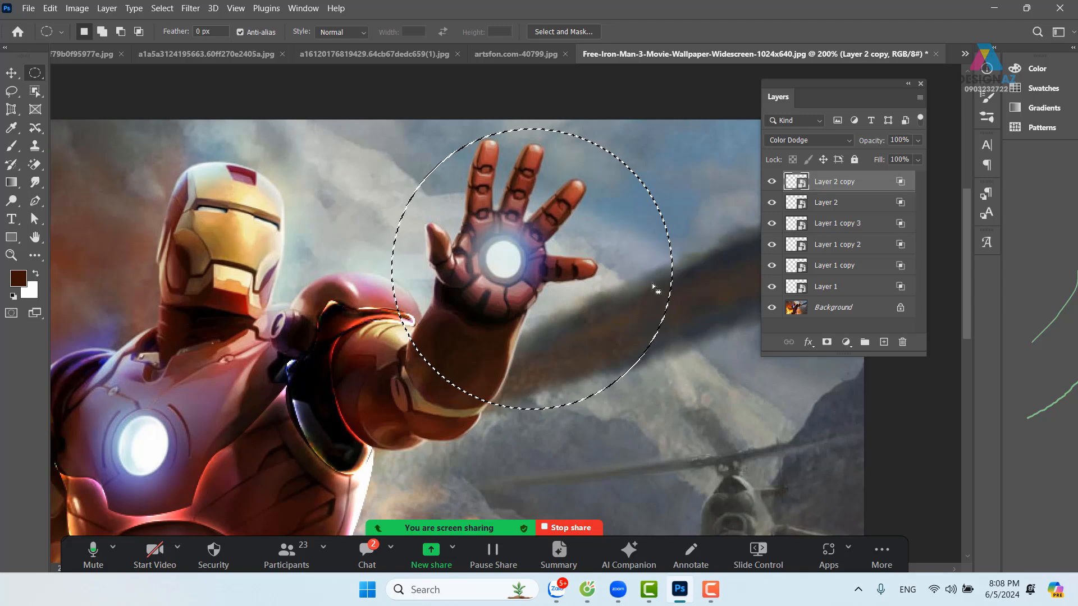
click(884, 342)
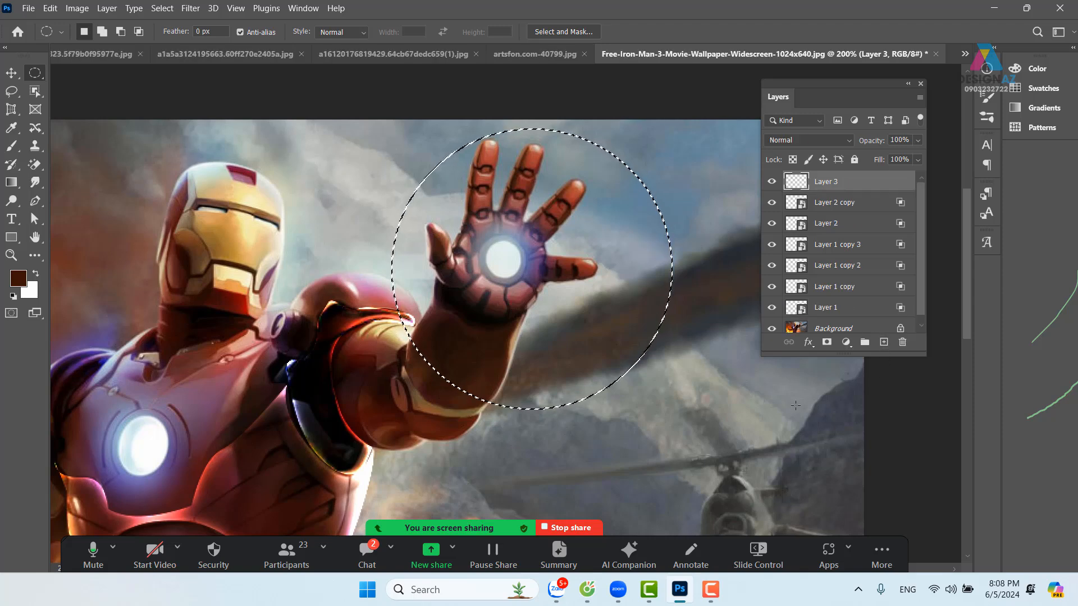
key(ctrl+BackSpace)
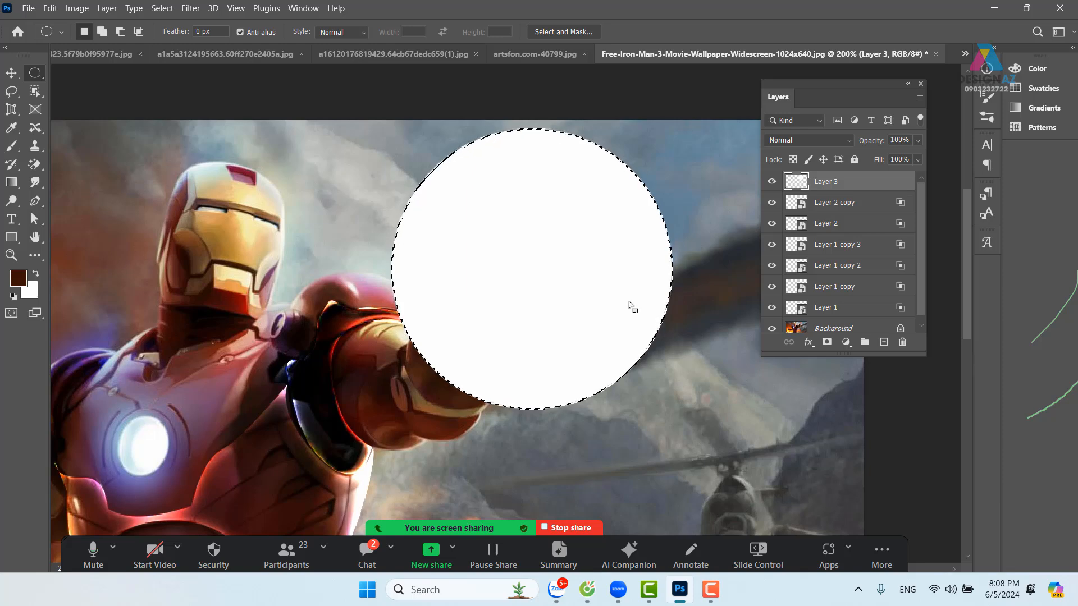
Step: Offset the circular selection slightly down and to the left, feather it by 20 pixels and delete the white inside it
drag(629, 302, 603, 319)
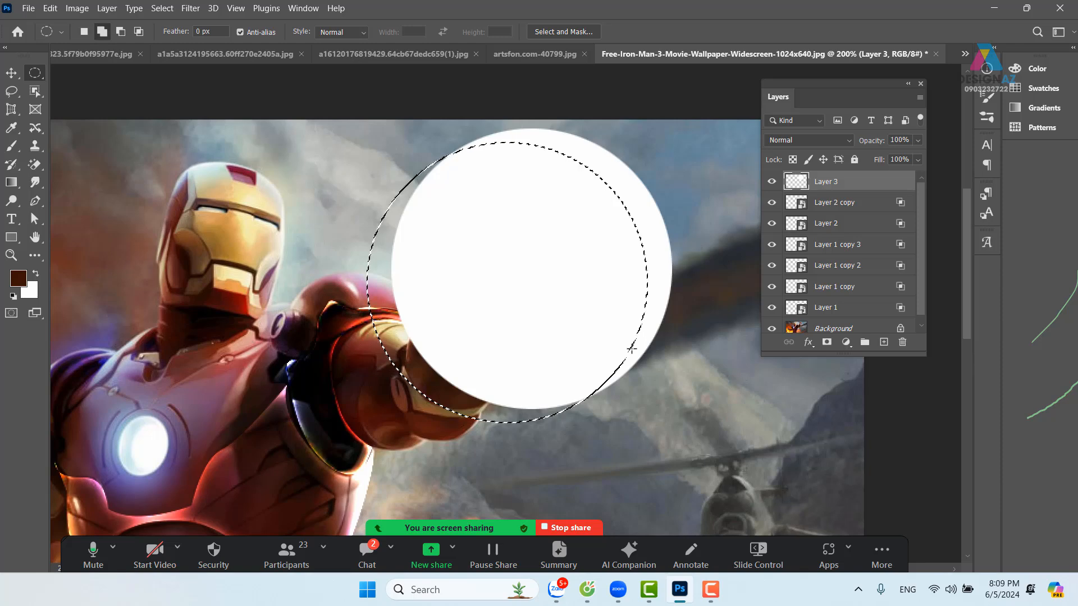
key(shift+F6)
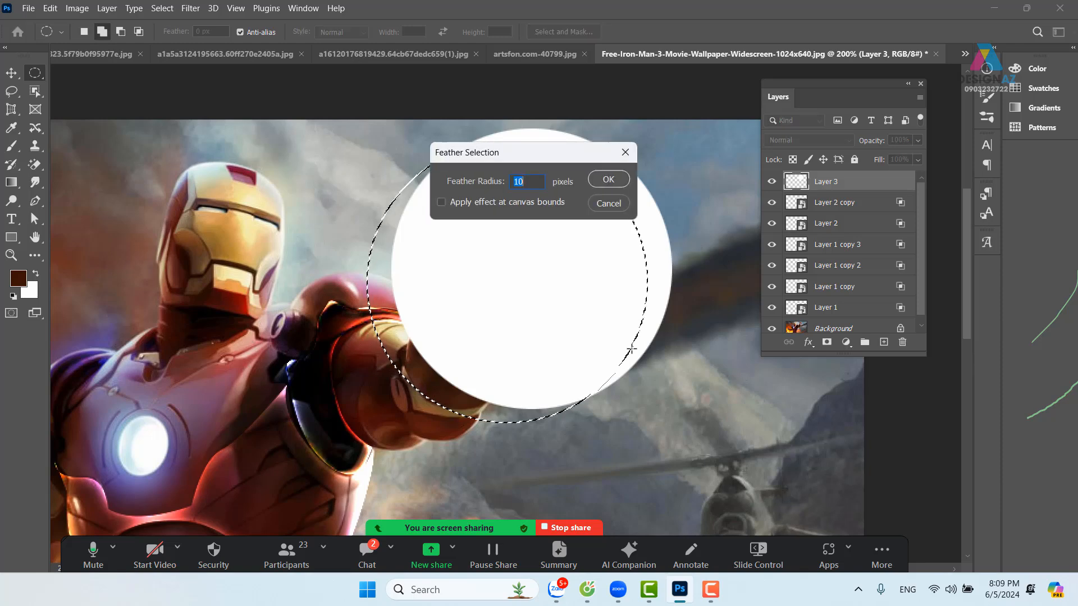
text(20)
key(Return)
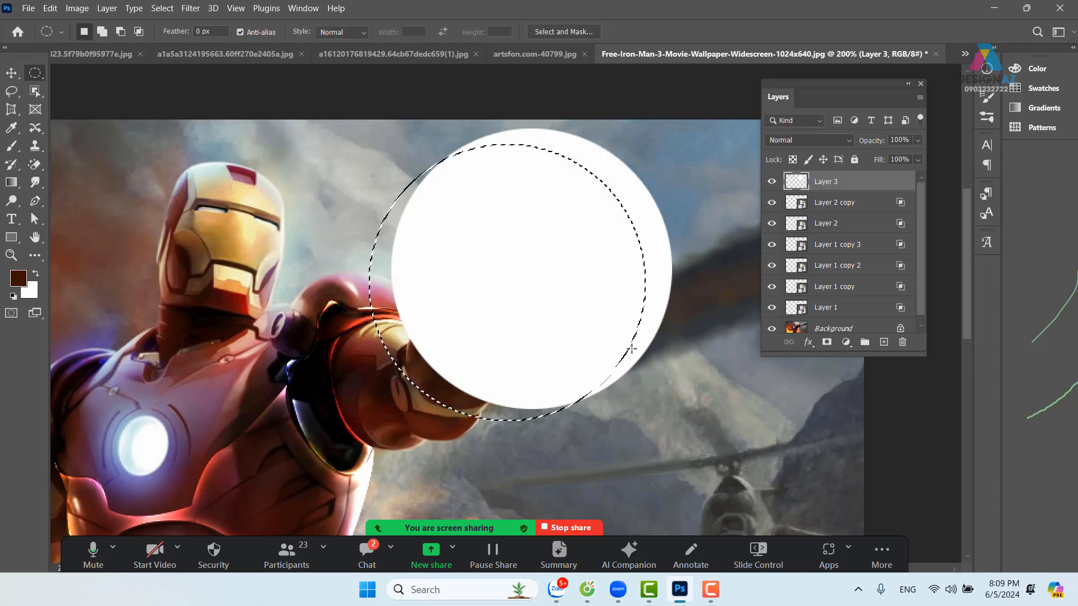
key(Delete)
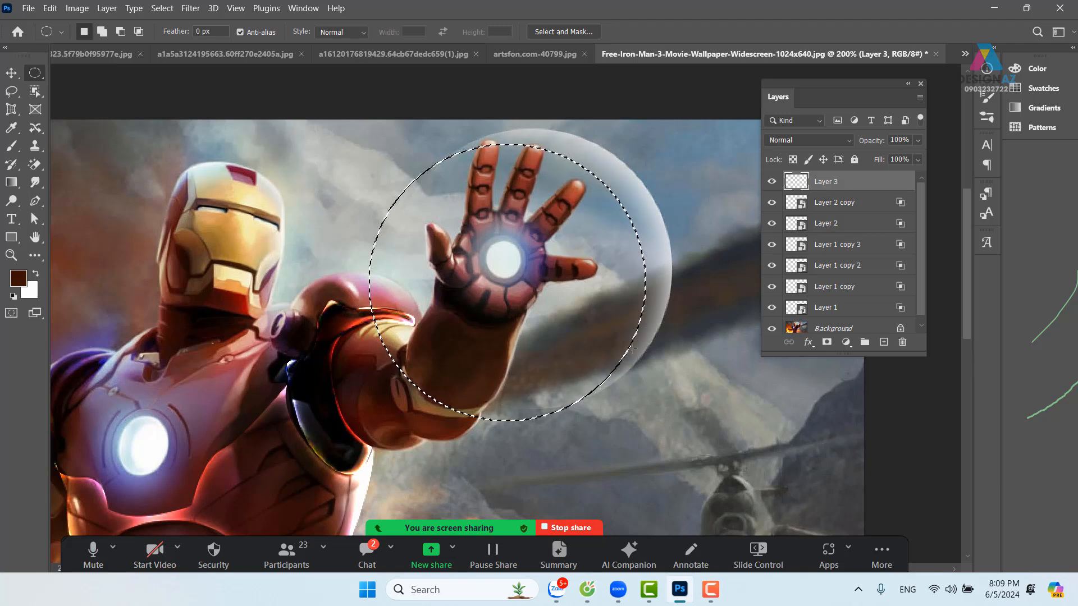
Step: Deselect and move the white crescent slightly left, closer to the raised hand
key(v)
key(ctrl+d)
mouse_move(662, 258)
mouse_down()
mouse_move(637, 248)
mouse_move(645, 258)
mouse_up()
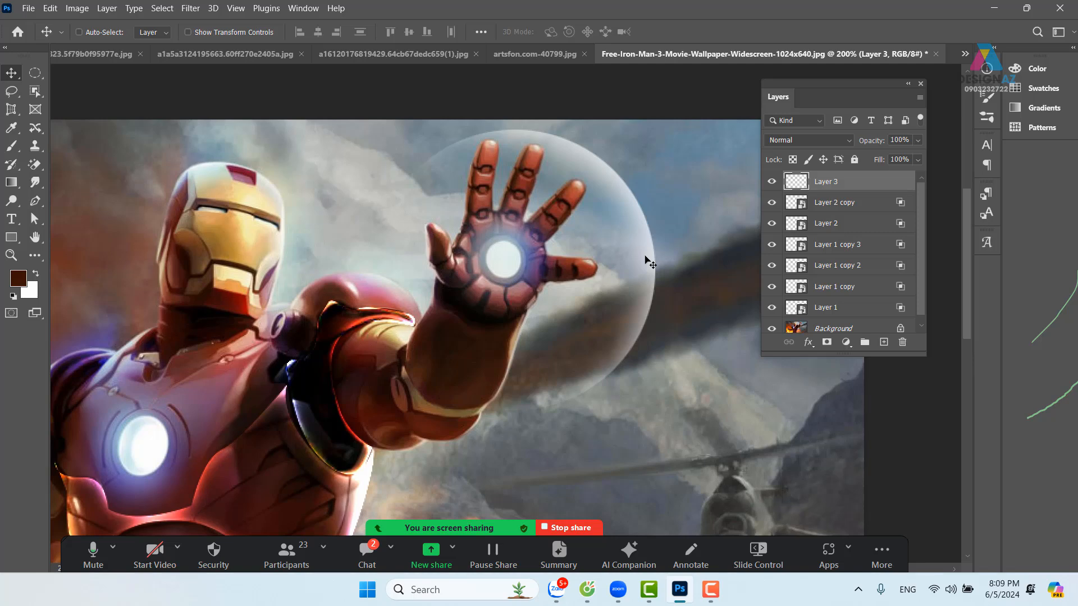
Step: Disable Transparency Shapes Layer for the crescent layer and set its blend mode to Color Dodge
right_click(903, 189)
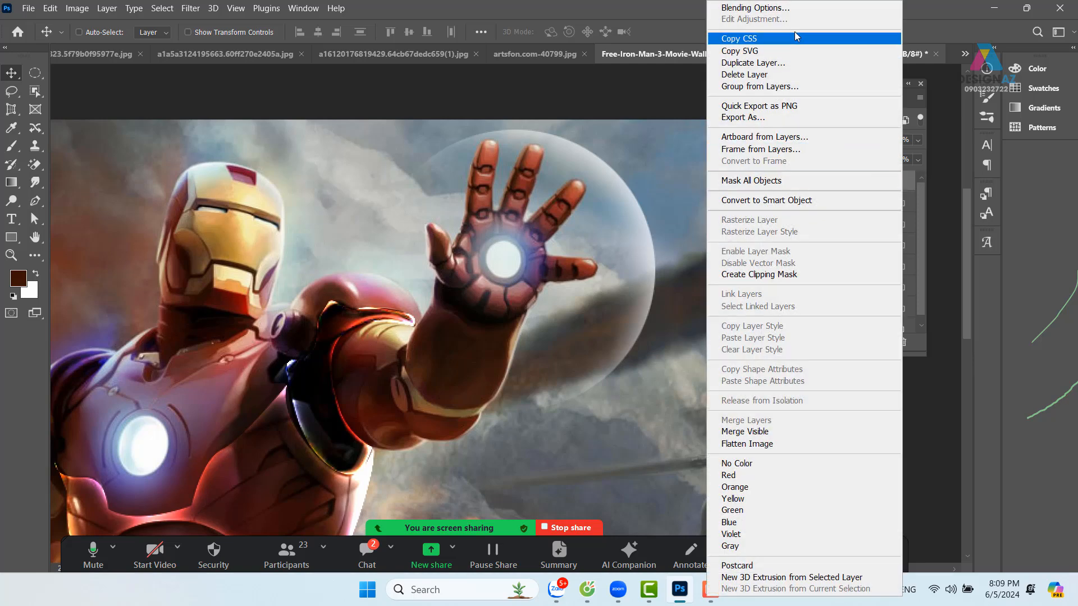
key(Escape)
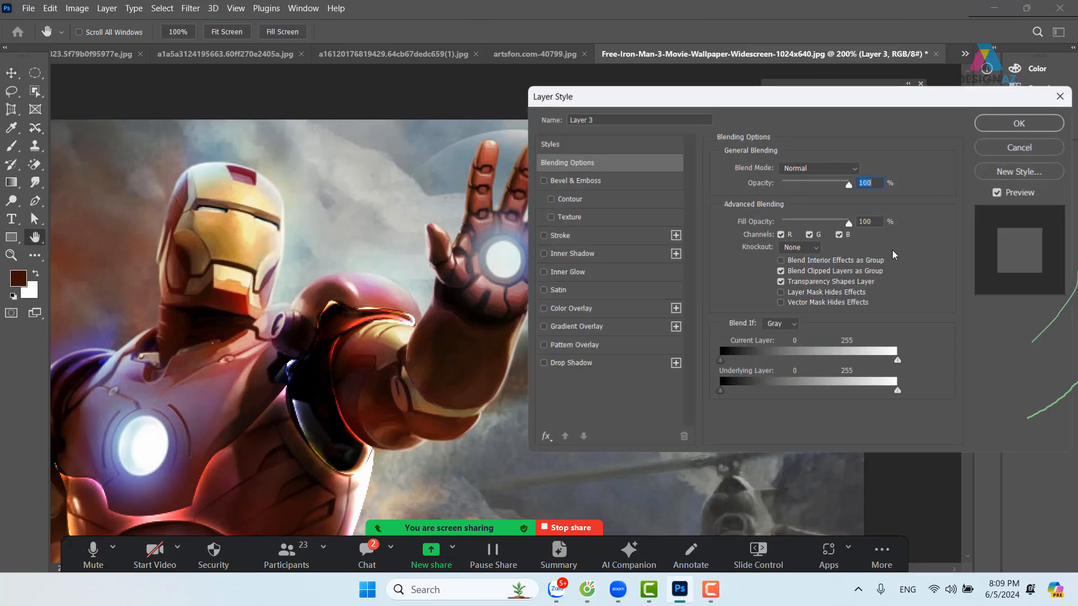
drag(739, 104, 822, 78)
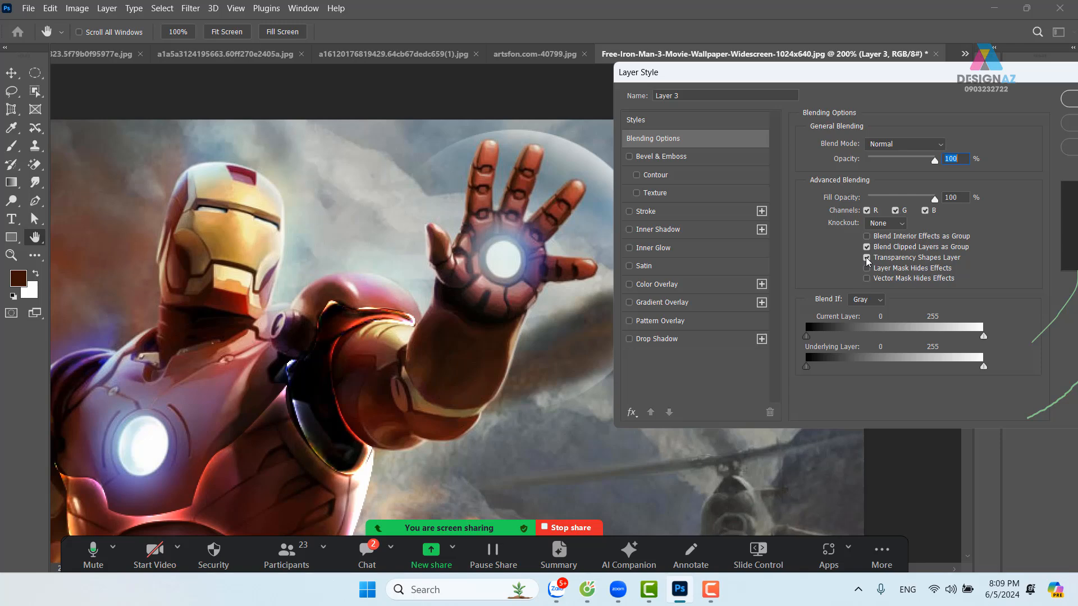
click(866, 257)
click(926, 144)
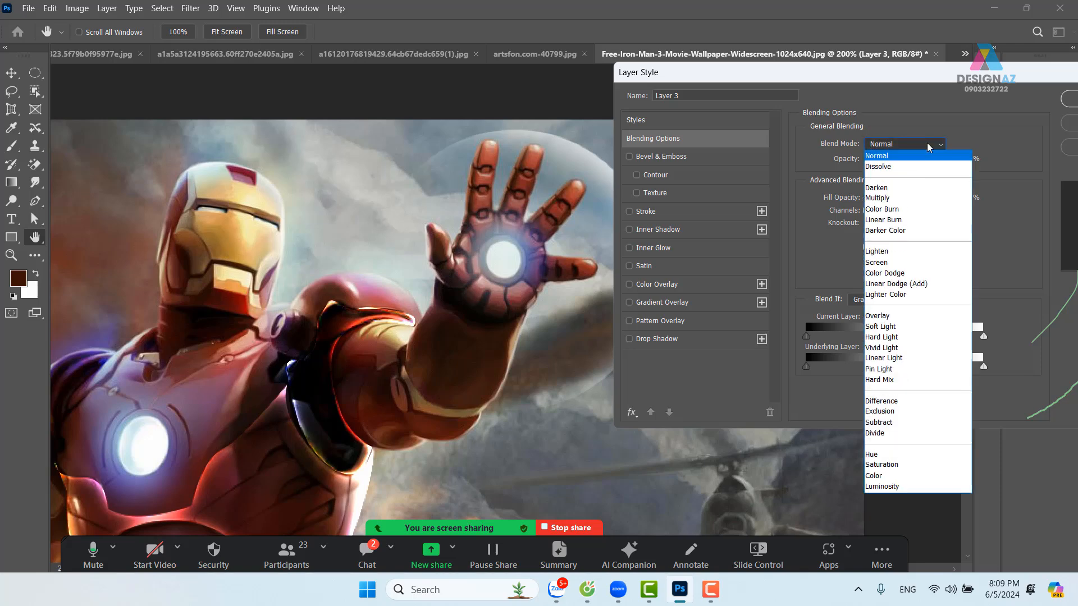
click(910, 274)
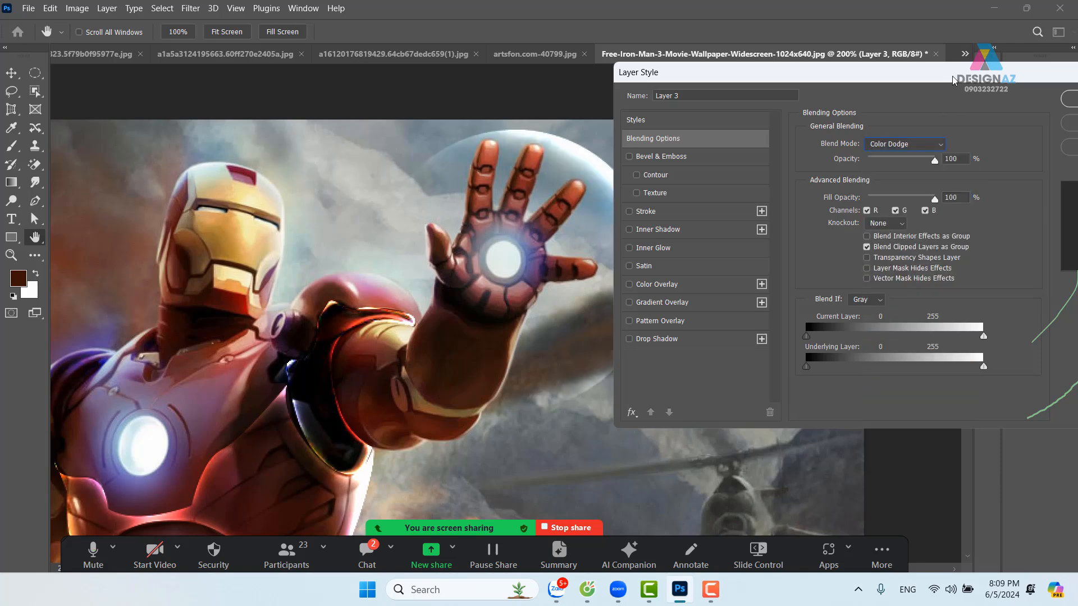
drag(953, 80, 926, 82)
click(1058, 103)
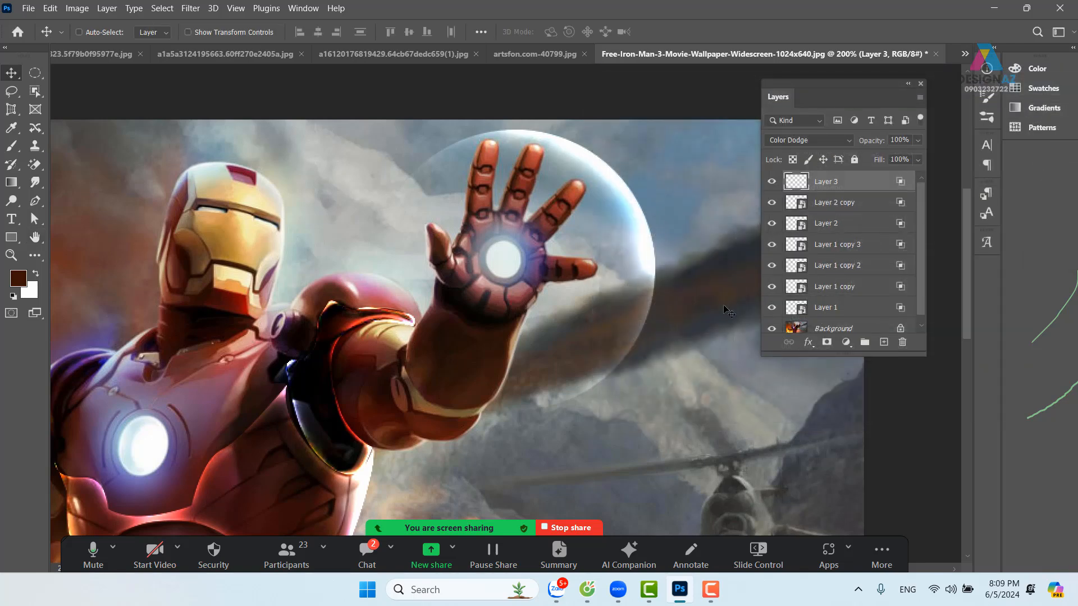
Step: Nudge the crescent up and to the left around the hand and reduce its layer fill to 74%
drag(629, 283, 611, 265)
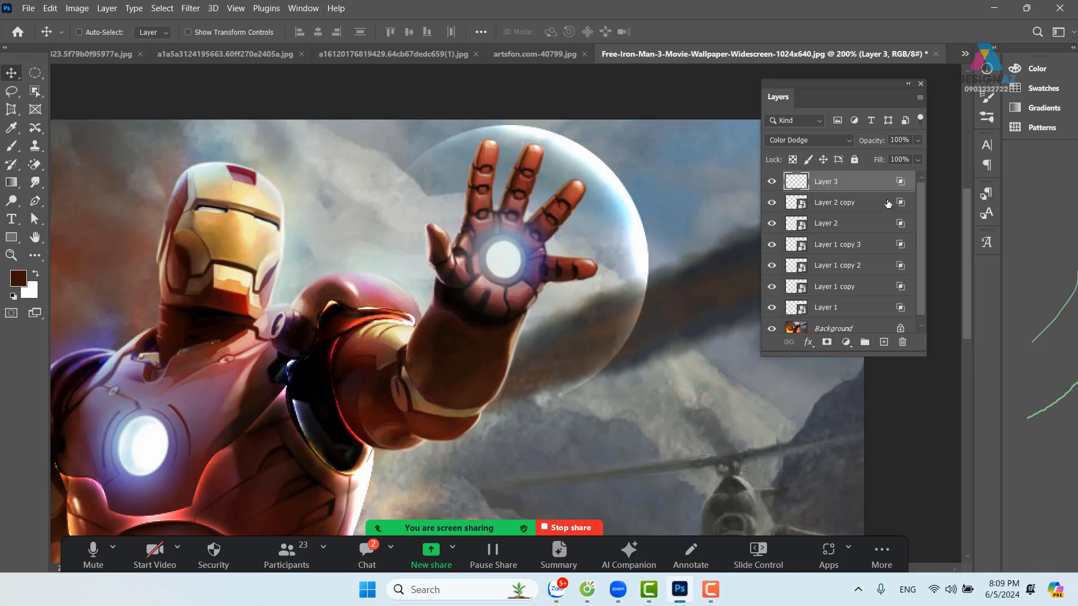
click(918, 161)
drag(902, 174, 894, 174)
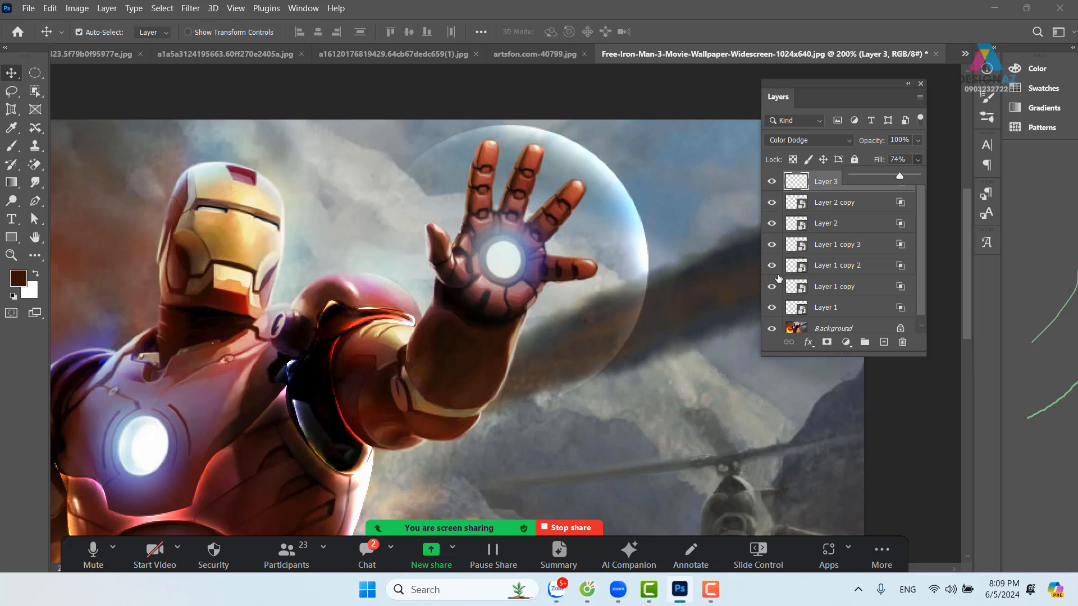
key(ctrl+1)
mouse_move(573, 306)
mouse_down()
mouse_move(410, 298)
mouse_move(539, 306)
mouse_move(562, 322)
mouse_move(580, 303)
mouse_move(571, 313)
mouse_up()
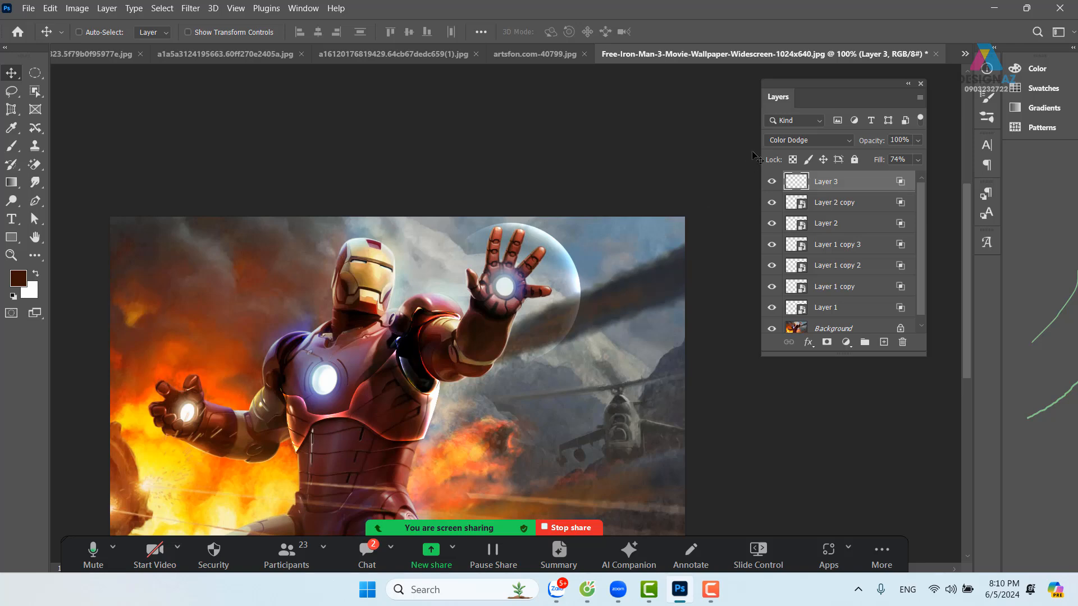
Step: Lock the crescent layer's transparent pixels, sample yellow fbdb0a from the flames as foreground color and fill the crescent with it
click(792, 160)
click(18, 278)
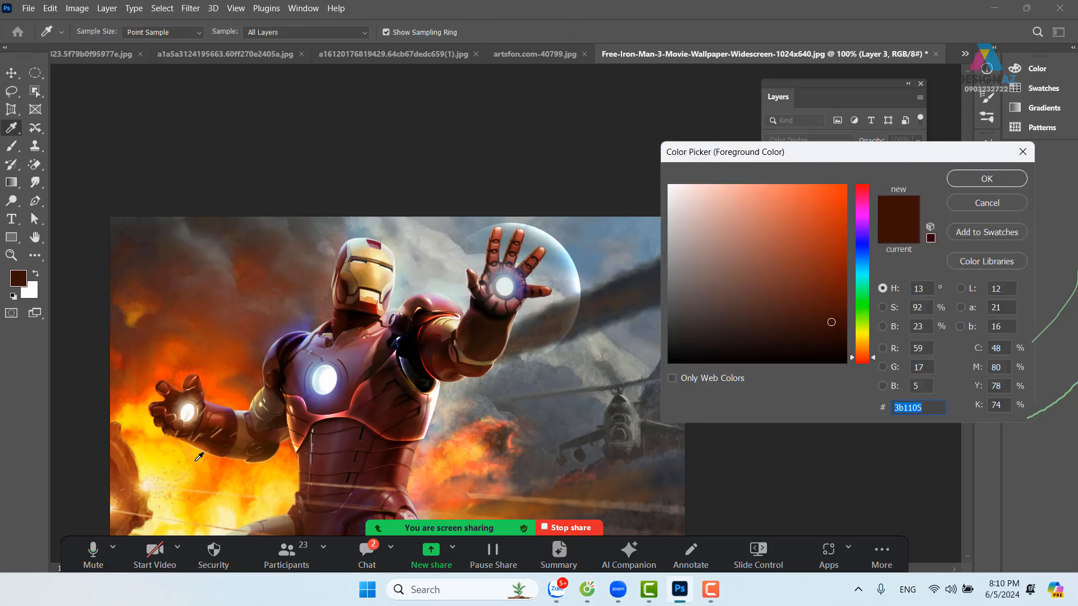
click(178, 460)
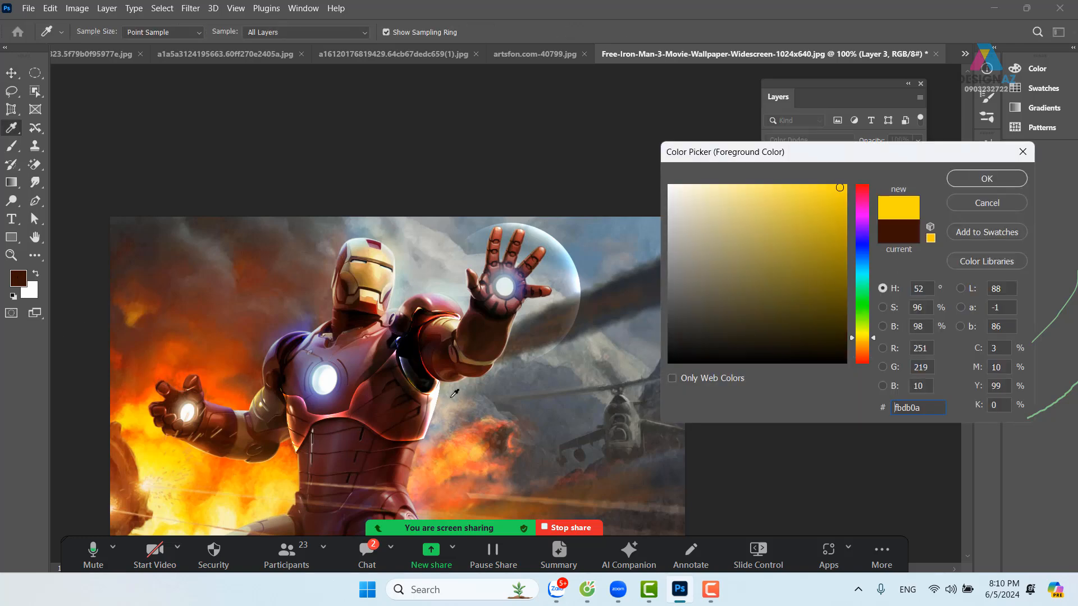
click(996, 177)
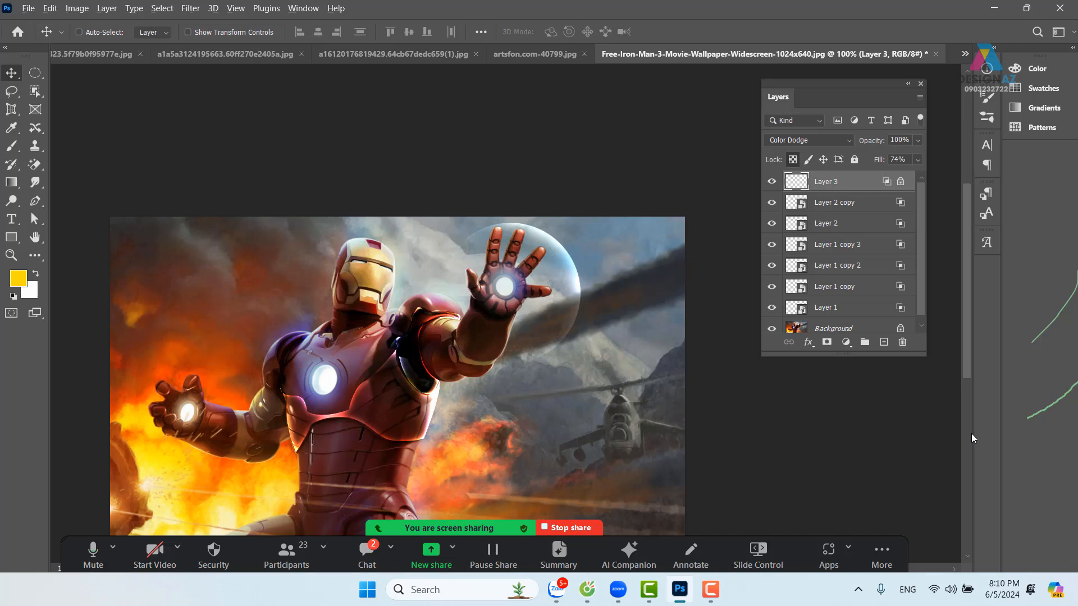
key(alt+Delete)
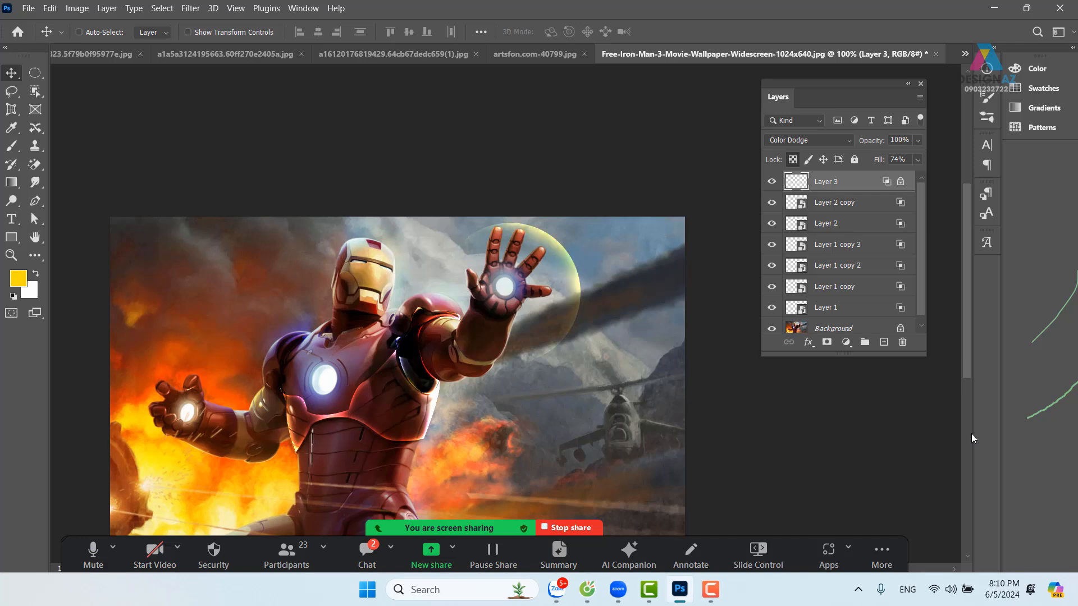
Step: Shift the yellow crescent below the hand, then delete its layer
drag(581, 301, 579, 343)
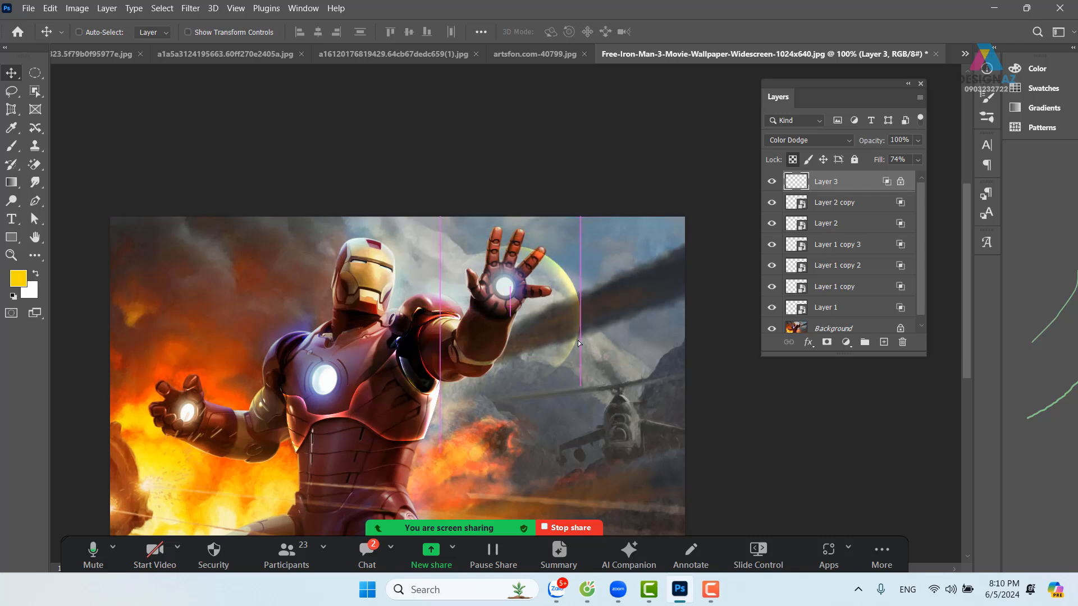
key(Delete)
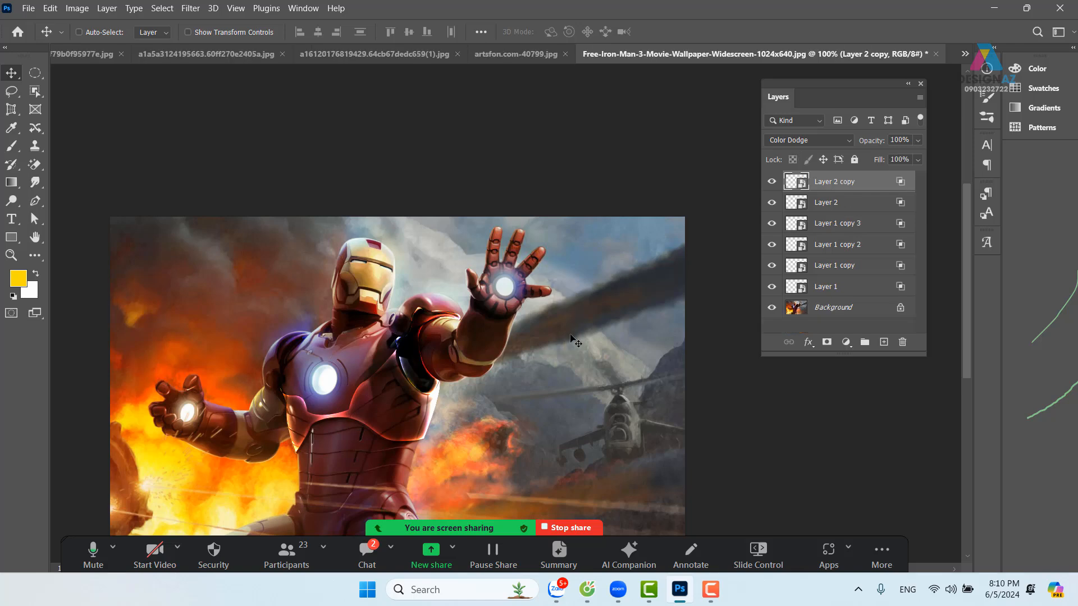
key(ctrl+plus)
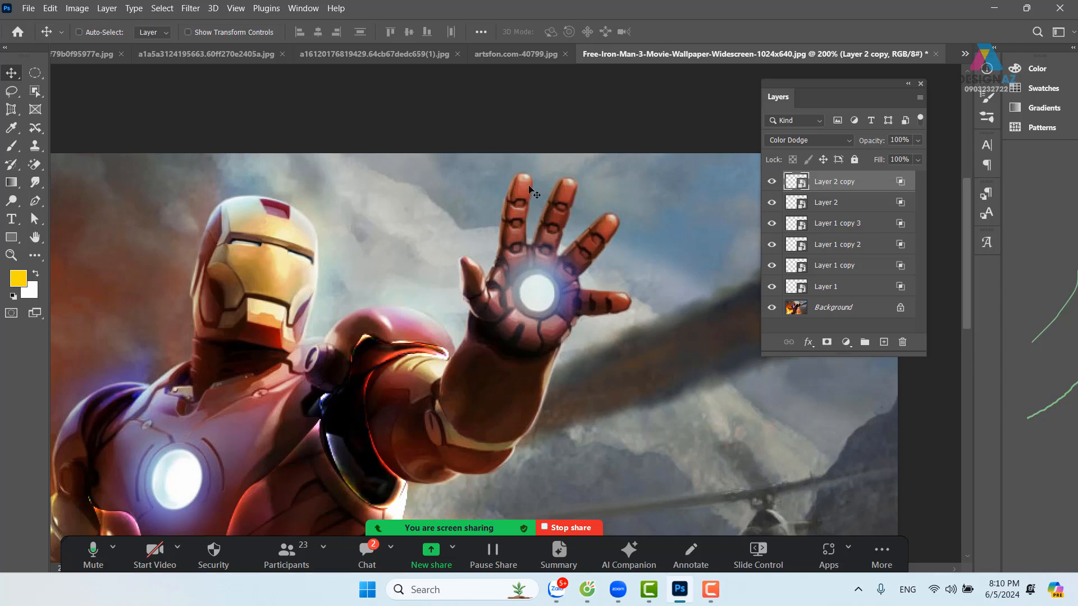
Step: Add a new layer and paint a yellow stroke down the raised hand's index finger with a soft 25 px brush
click(883, 341)
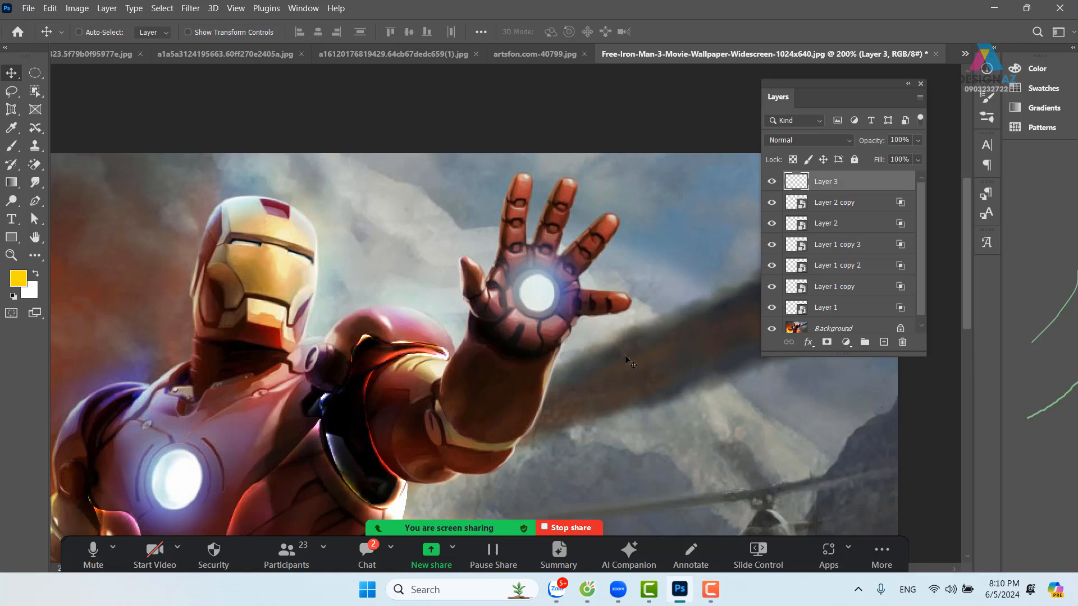
key(b)
drag(576, 312, 492, 304)
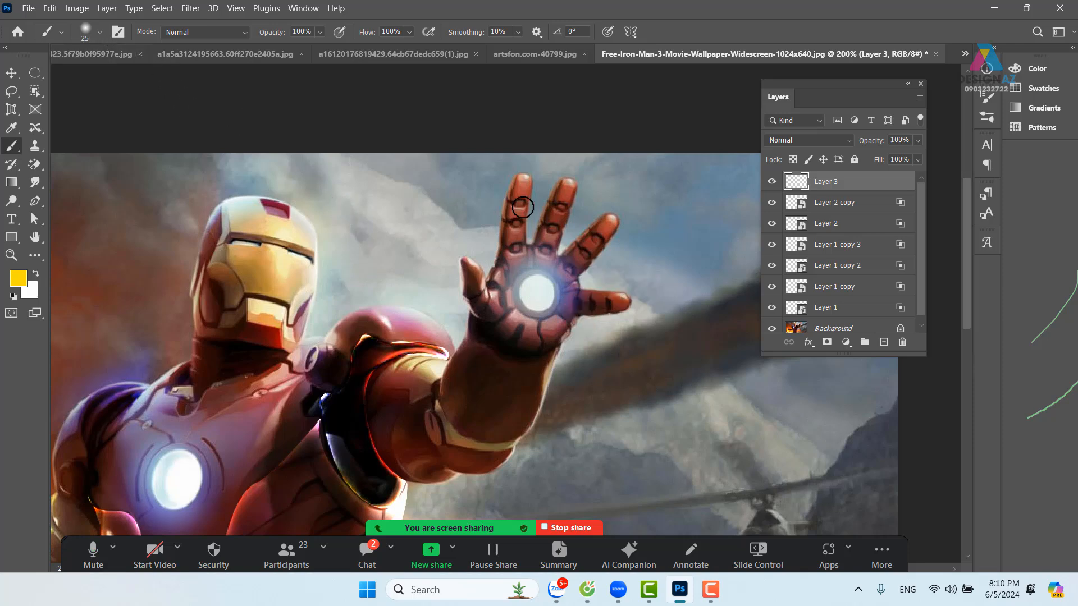
drag(528, 179, 530, 227)
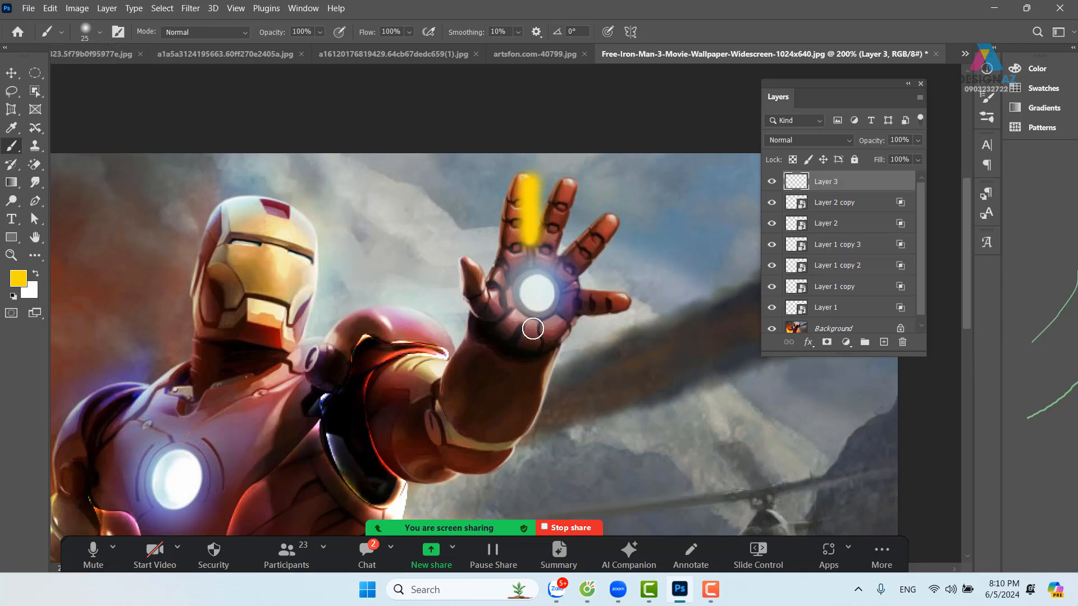
key(ctrl+z)
drag(528, 179, 524, 246)
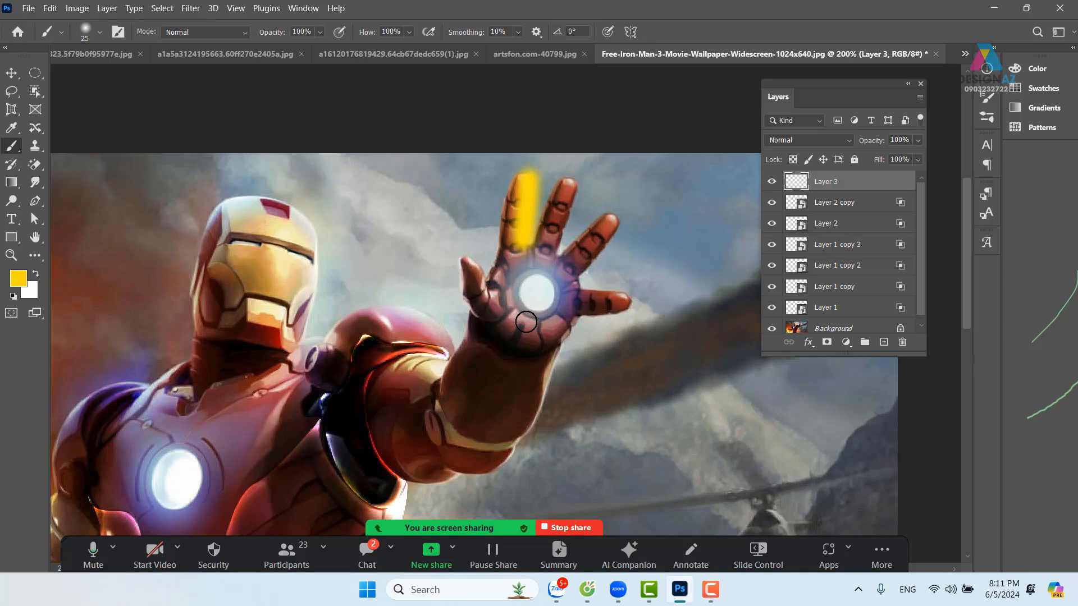
Step: Disable Transparency Shapes Layer for the yellow stroke's layer and set its blend mode to Color Dodge
right_click(869, 185)
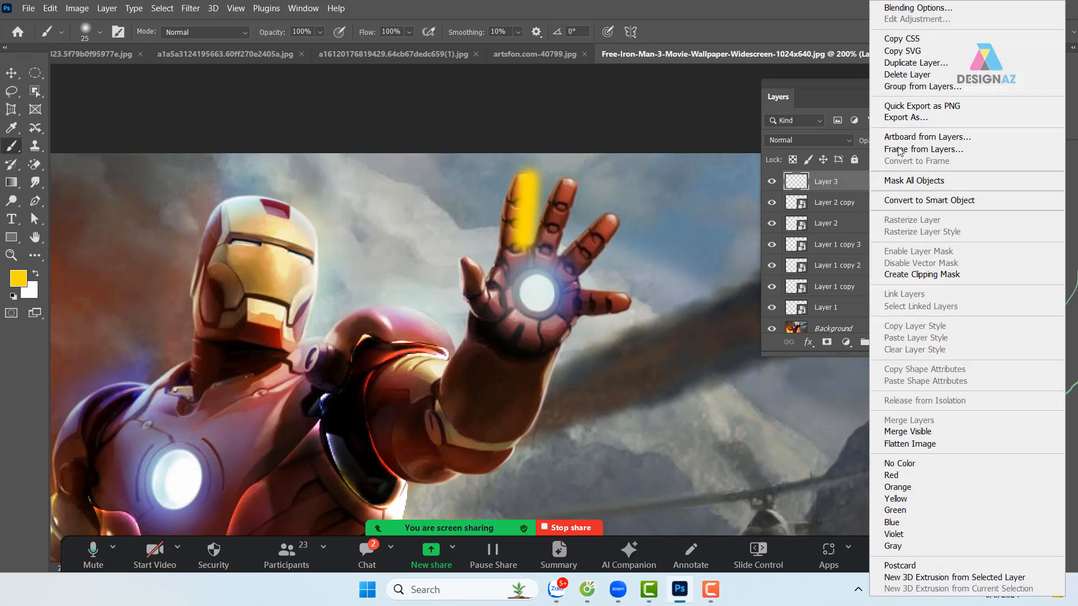
click(935, 9)
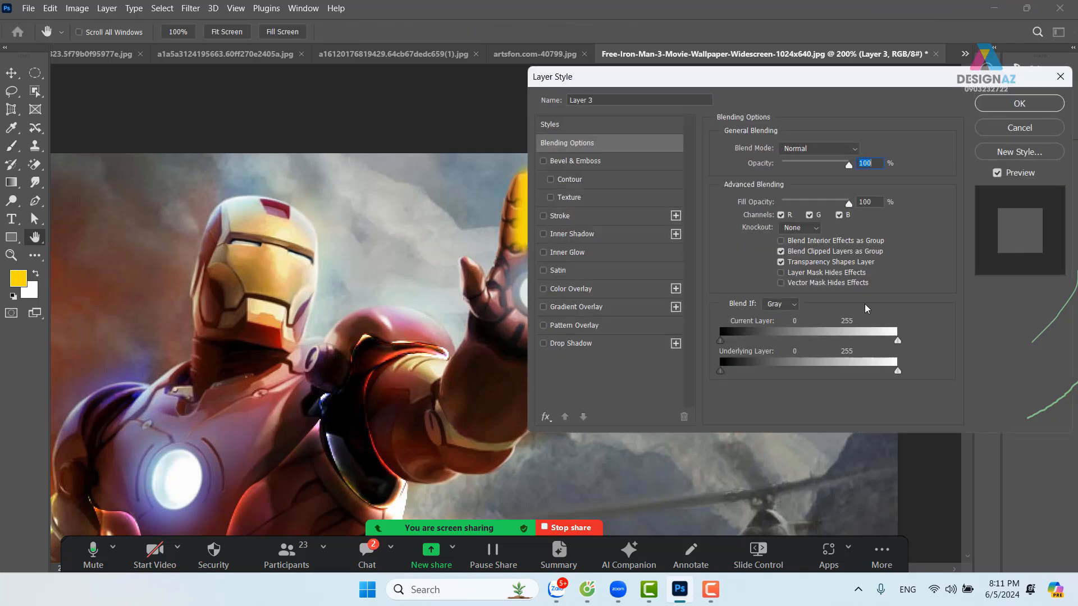
click(839, 263)
click(827, 151)
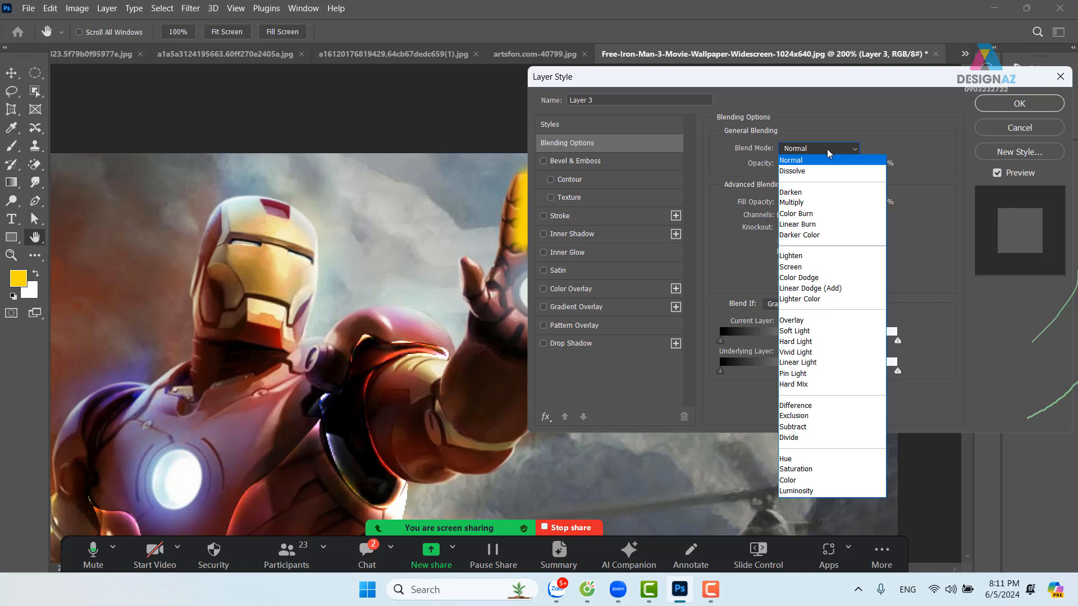
click(835, 279)
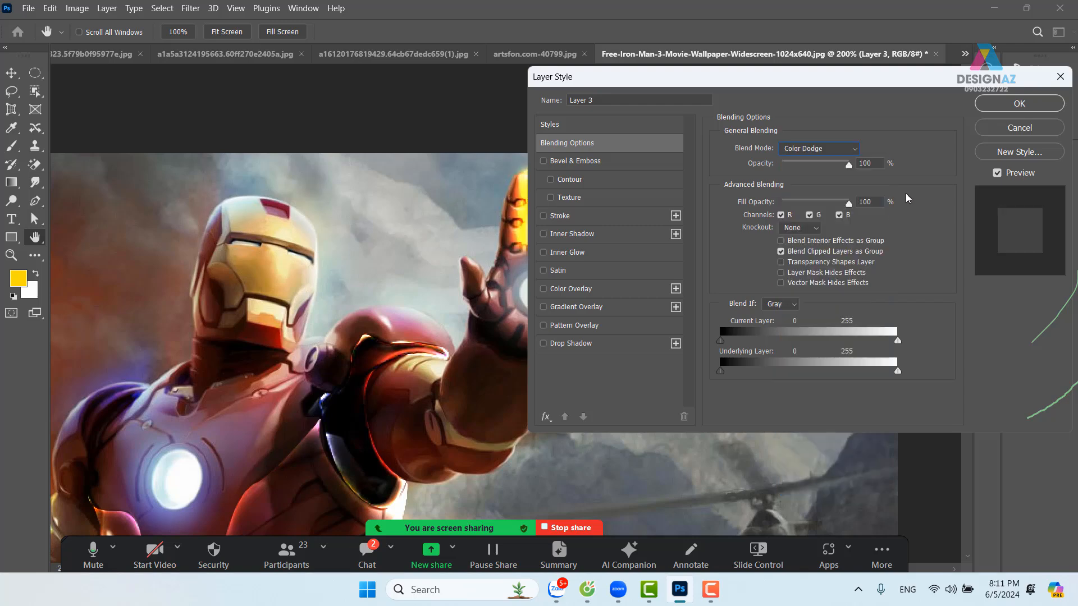
click(1033, 107)
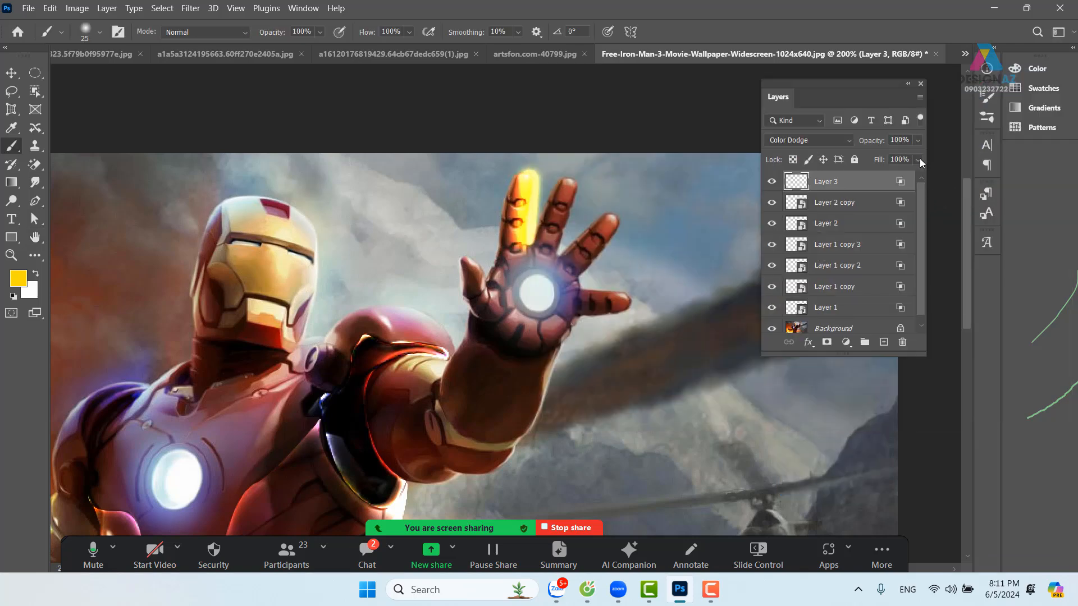
Step: Reduce the stroke layer's fill to 68% and nudge the yellow glow slightly left onto the index finger
click(918, 159)
drag(907, 175, 895, 176)
key(v)
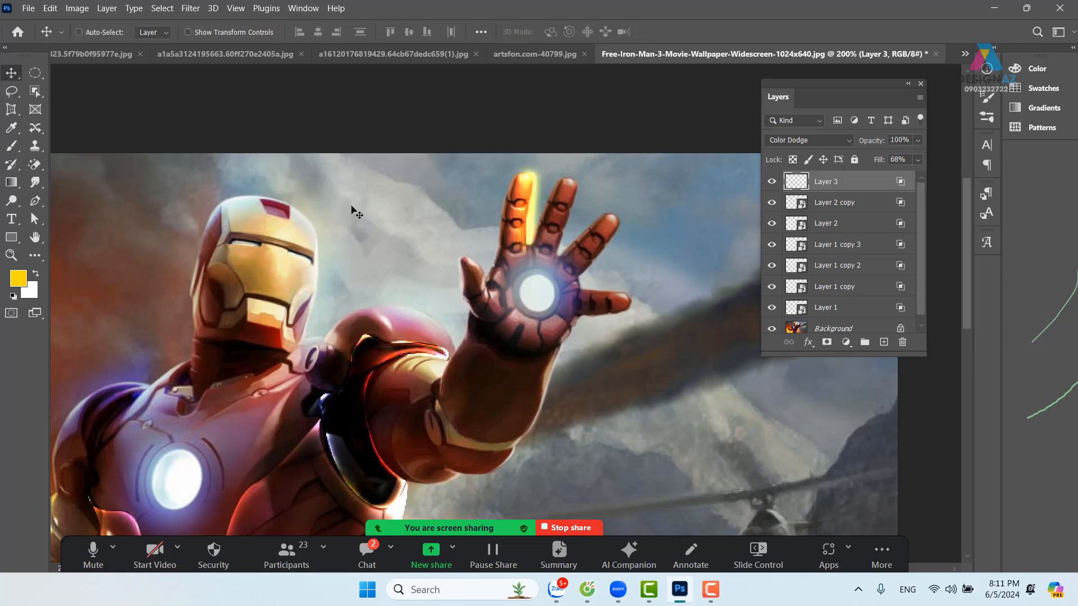
drag(499, 226, 496, 227)
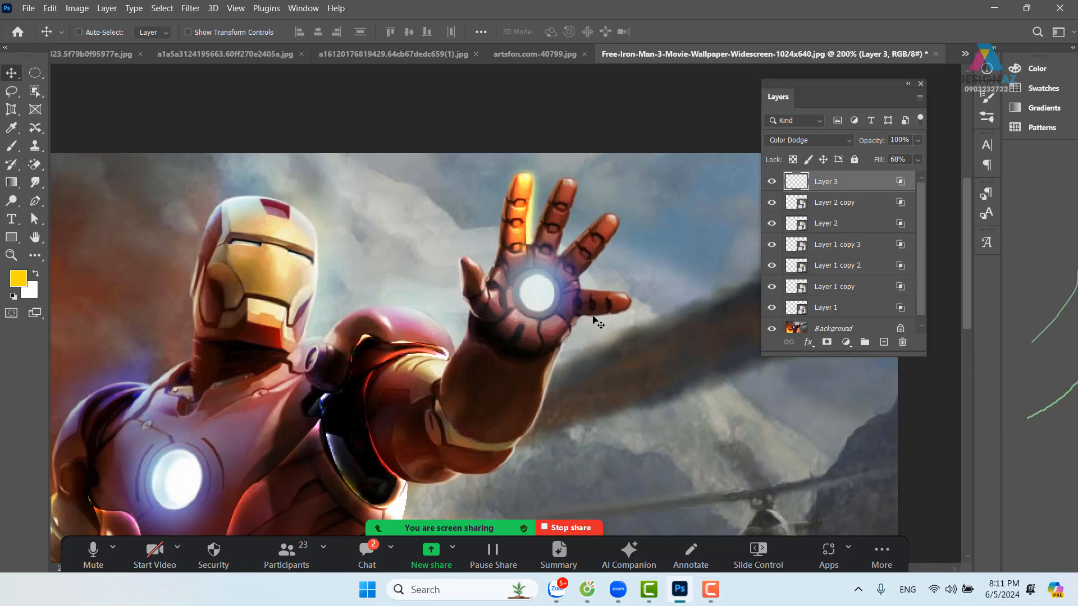
Step: Paint yellow light over the middle and ring fingers and along the underside of the raised arm
key(b)
drag(574, 188, 570, 197)
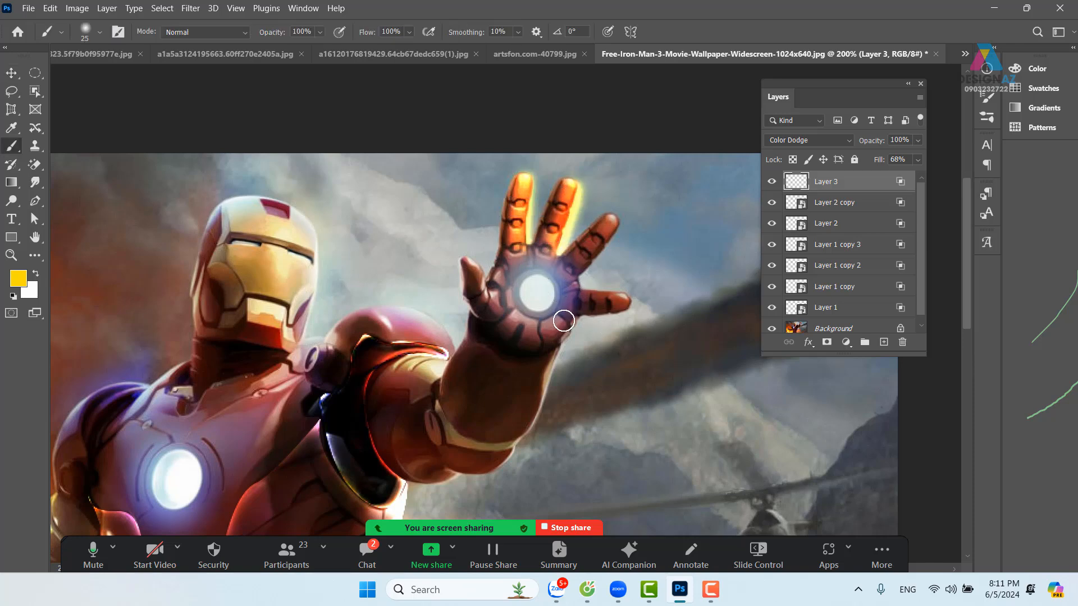
key(ctrl+z)
drag(618, 224, 570, 289)
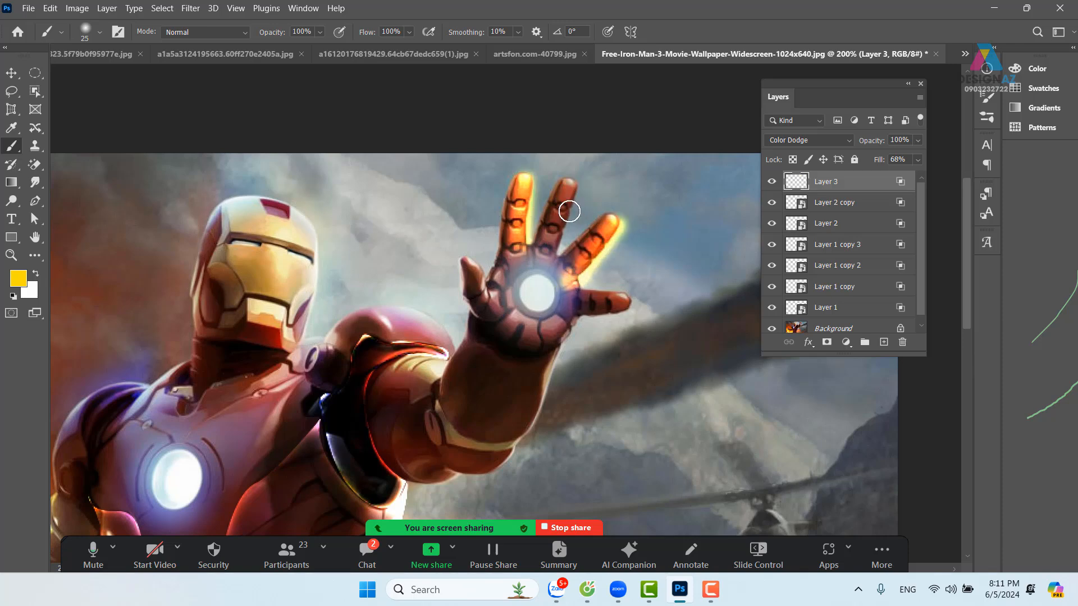
mouse_move(561, 209)
mouse_down()
mouse_move(548, 281)
mouse_move(529, 259)
mouse_move(560, 311)
mouse_move(517, 437)
mouse_move(504, 444)
mouse_move(595, 307)
mouse_move(617, 311)
mouse_move(523, 321)
mouse_move(522, 343)
mouse_move(408, 446)
mouse_move(375, 450)
mouse_move(436, 455)
mouse_move(423, 402)
mouse_move(485, 285)
mouse_move(459, 329)
mouse_move(491, 393)
mouse_move(477, 183)
mouse_up()
drag(453, 267, 489, 350)
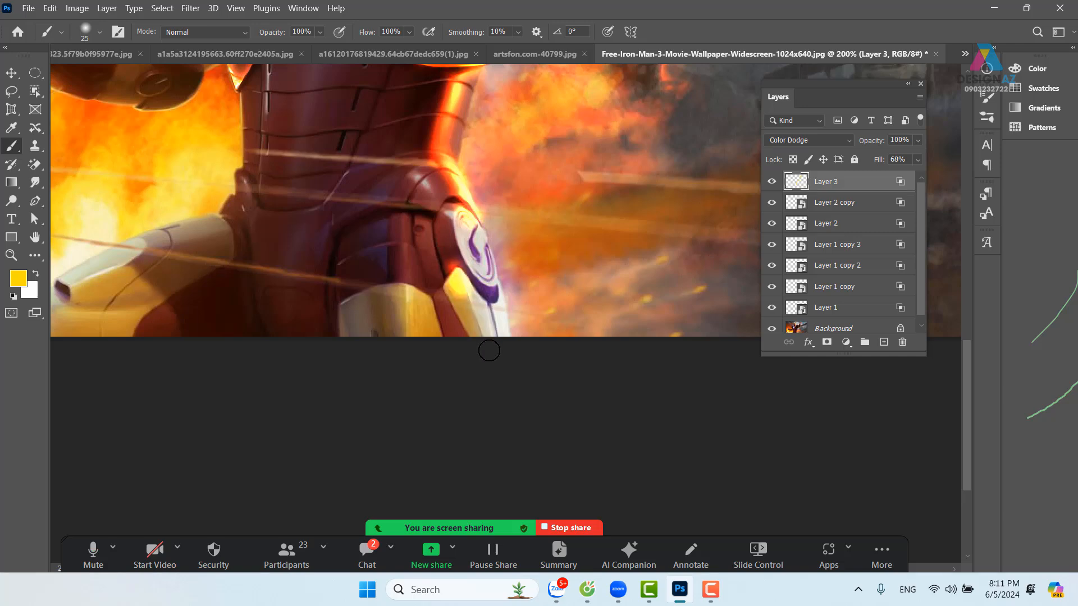
Step: Paint yellow light strokes across the hip armor above the round thigh plate
drag(445, 219, 511, 323)
drag(499, 266, 425, 300)
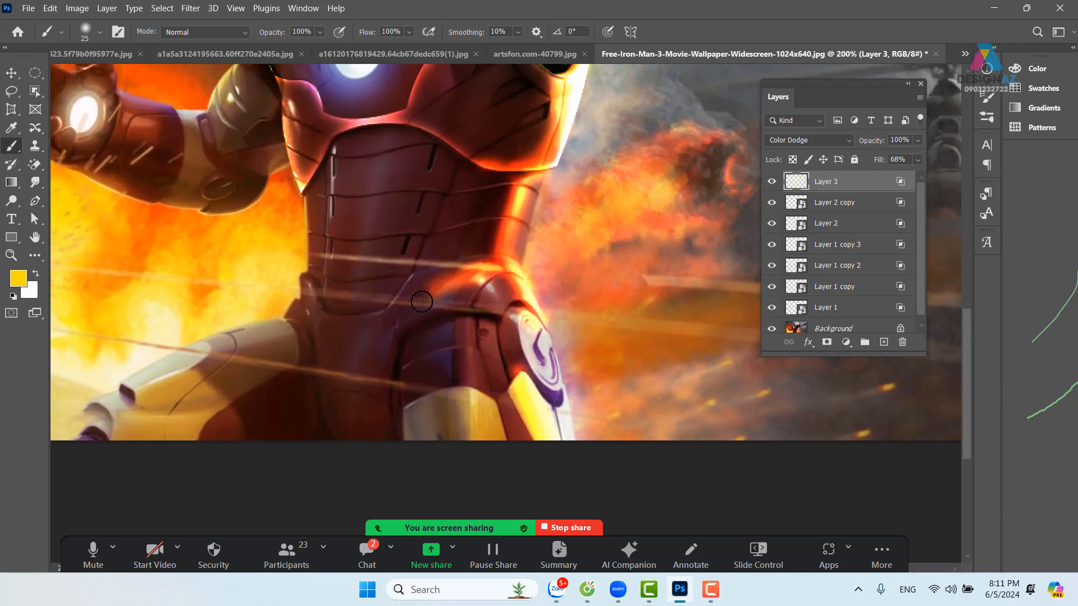
mouse_move(503, 273)
mouse_down()
mouse_move(472, 305)
mouse_move(493, 320)
mouse_move(489, 338)
mouse_up()
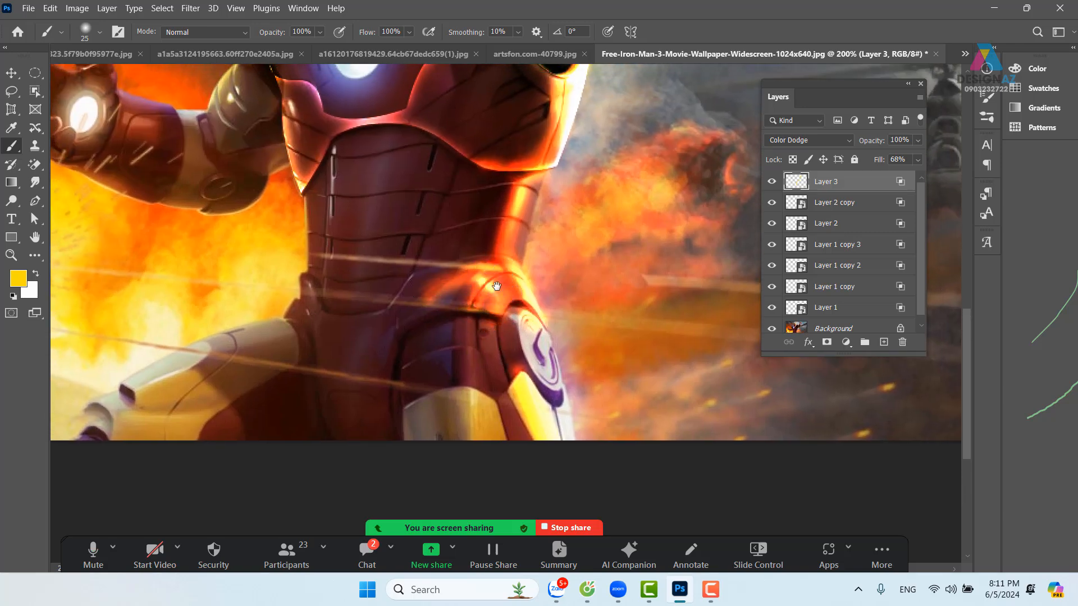
Step: Paint yellow light over the chest's side panel, the edge below the armpit and the upper chest near the shoulder gap
drag(513, 247, 467, 357)
drag(502, 222, 426, 264)
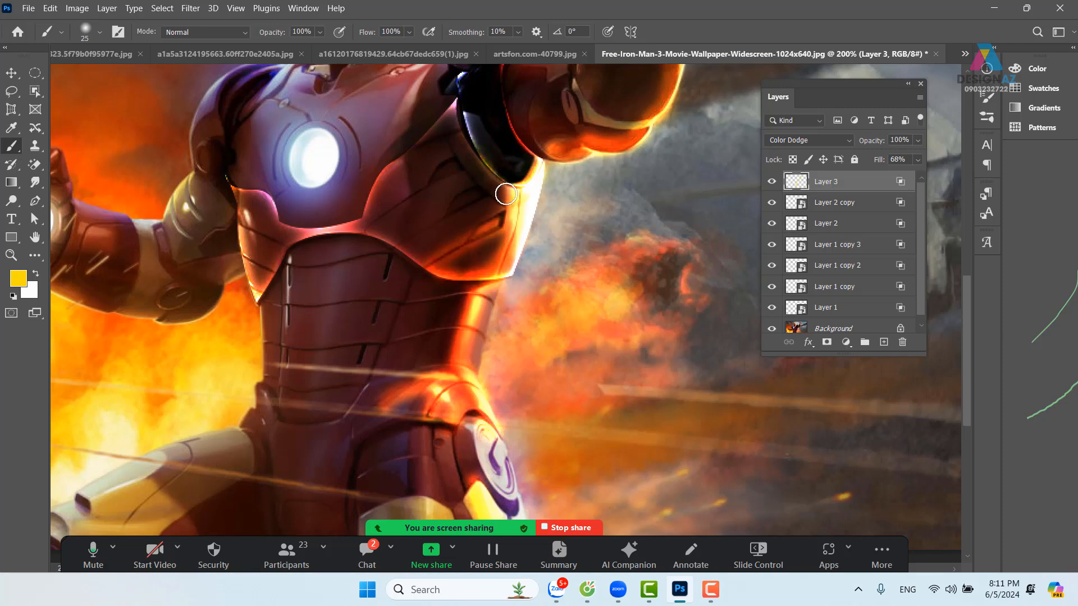
mouse_move(495, 194)
mouse_down()
mouse_move(385, 245)
mouse_move(485, 220)
mouse_move(449, 312)
mouse_up()
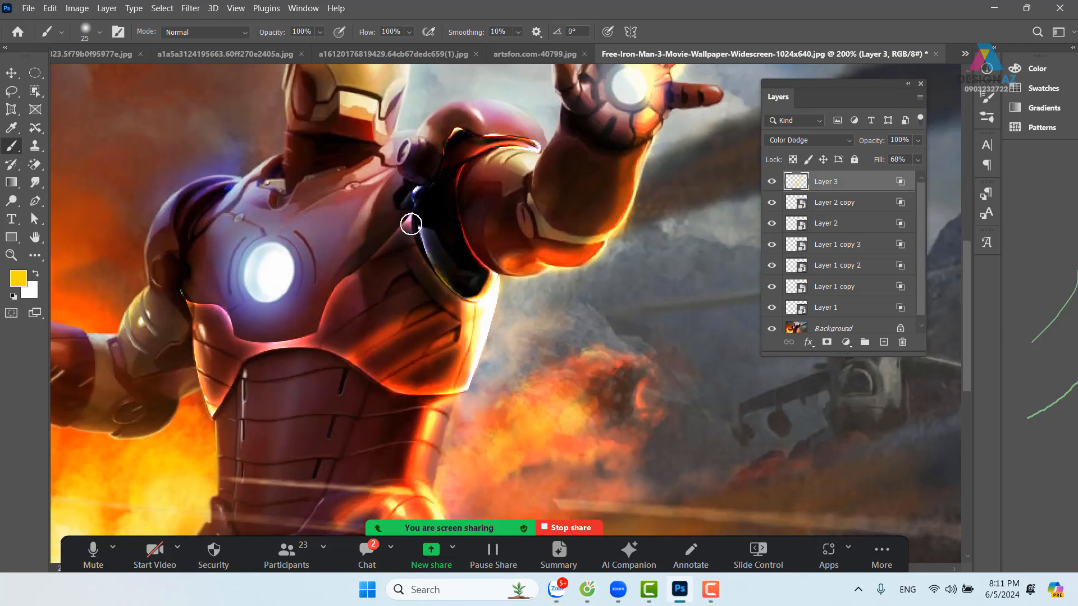
mouse_move(411, 224)
mouse_down()
mouse_move(428, 265)
mouse_move(457, 294)
mouse_up()
drag(479, 243, 491, 255)
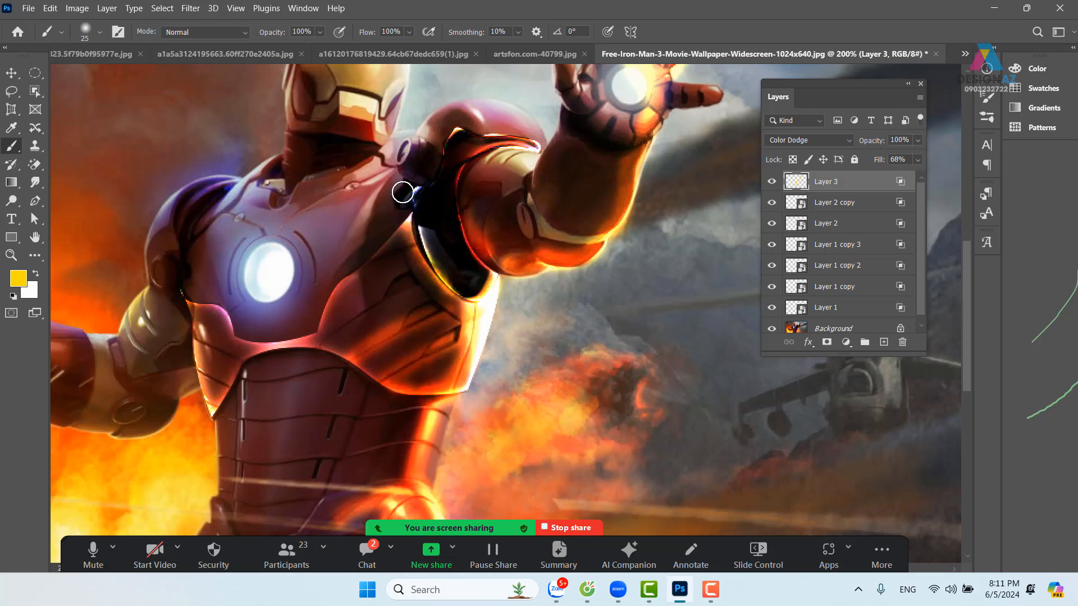
mouse_move(402, 192)
mouse_down()
mouse_move(398, 218)
mouse_move(421, 276)
mouse_move(390, 300)
mouse_up()
mouse_move(426, 278)
mouse_down()
mouse_move(450, 168)
mouse_move(405, 208)
mouse_up()
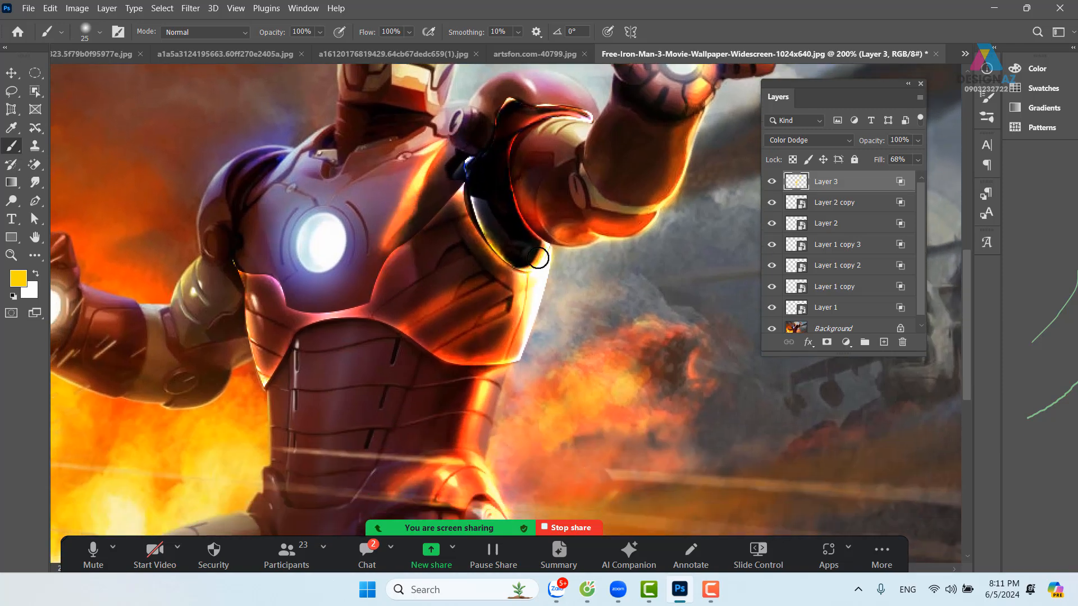
Step: Reduce the painted yellow light layer's fill to 47%
key(ctrl+minus)
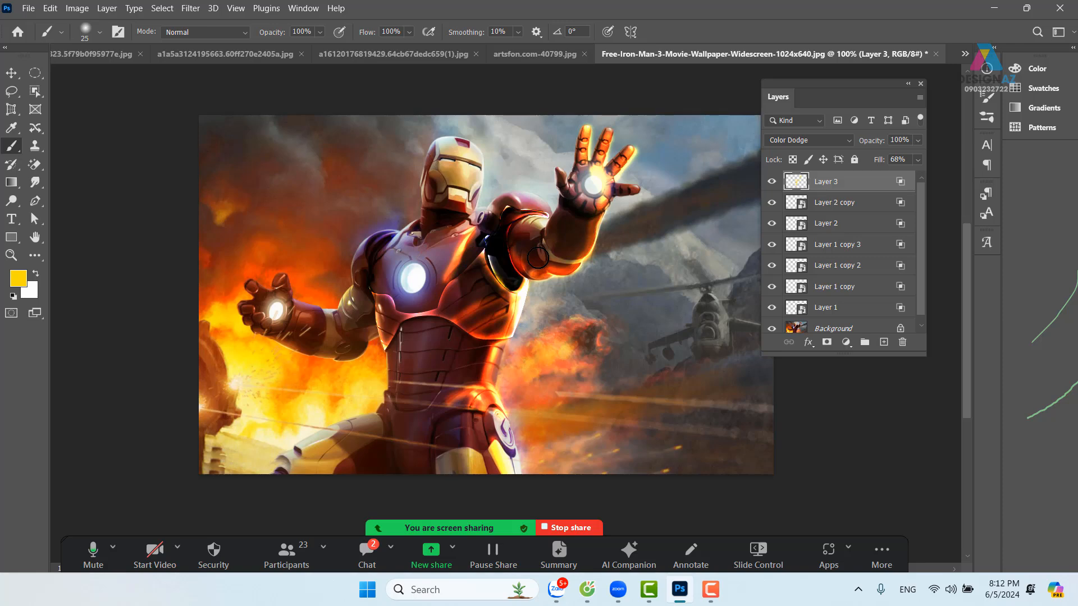
click(917, 160)
drag(892, 174, 881, 176)
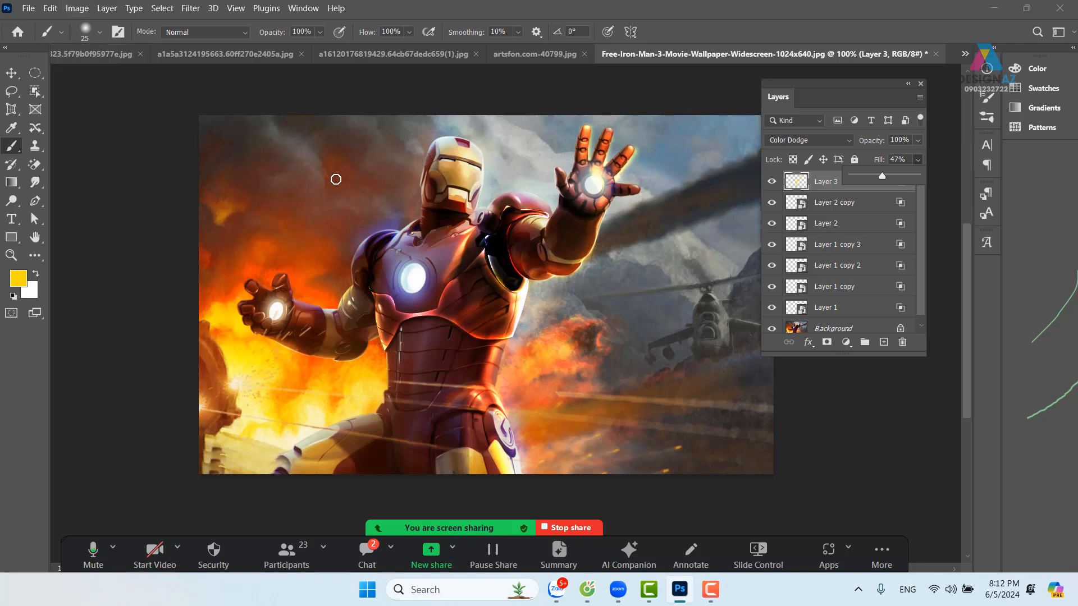
Step: Try painting a yellow light streak in the smoke beside the helmet with a 62 px brush
drag(346, 179, 363, 184)
mouse_move(285, 142)
mouse_down()
mouse_move(305, 156)
mouse_move(312, 184)
mouse_up()
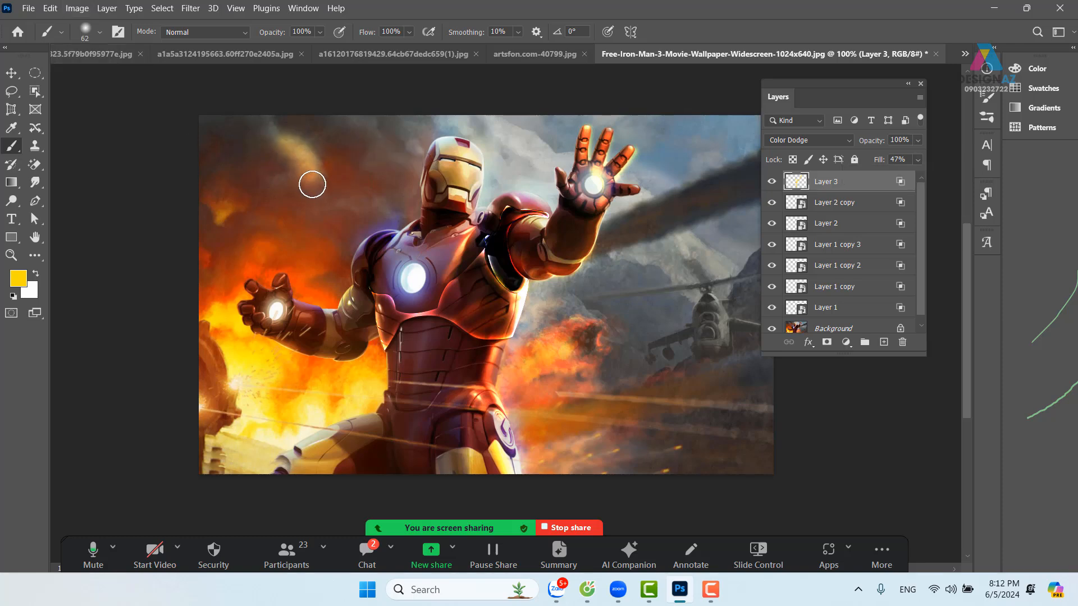
key(ctrl+z)
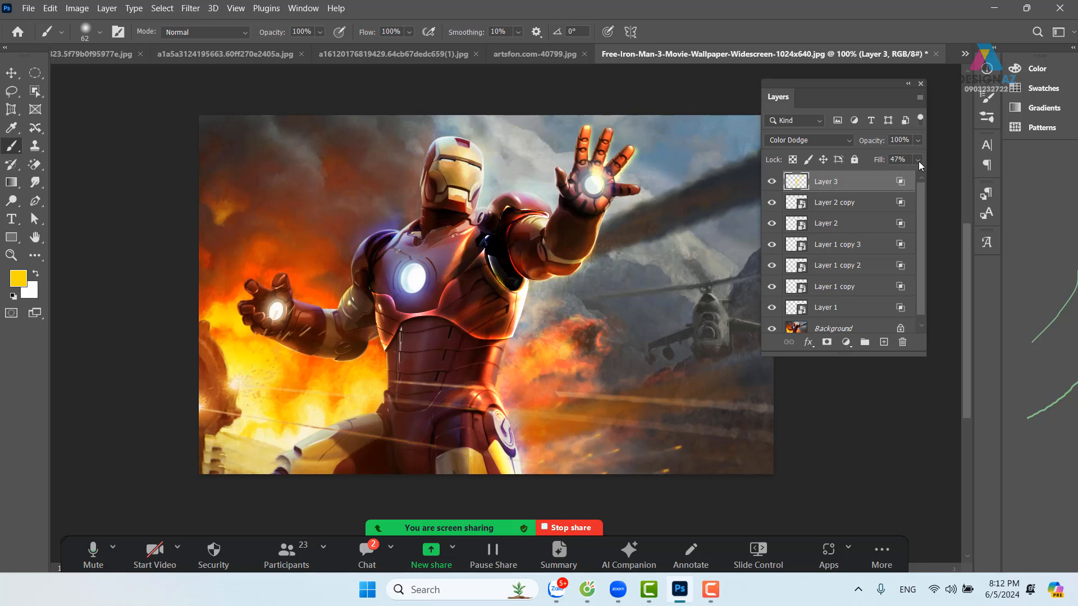
Step: Add a new layer and set the brush to 137 px, 72% opacity and a white foreground color
click(883, 342)
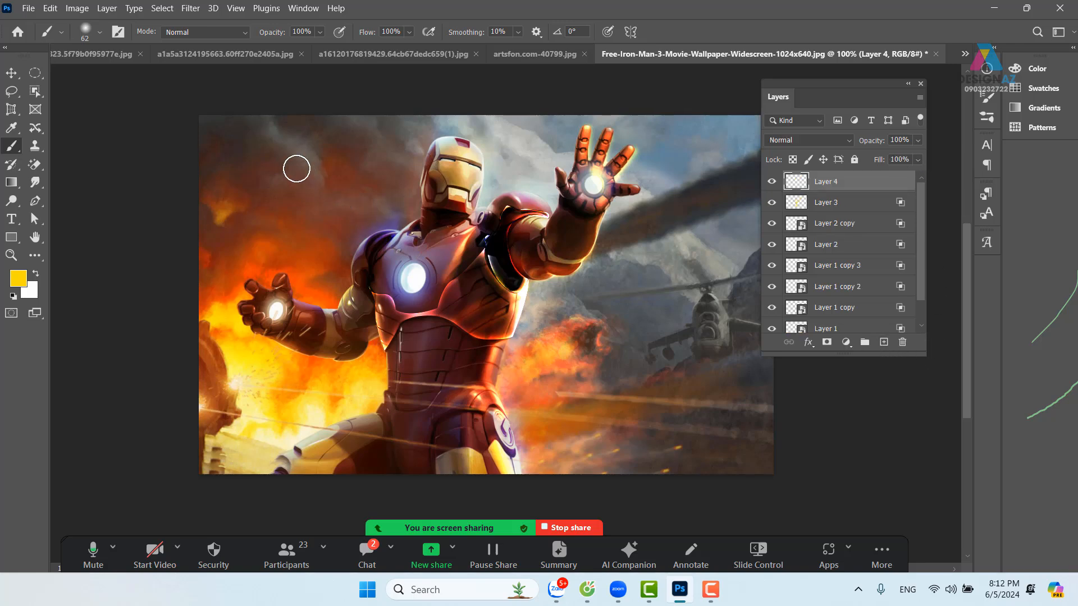
drag(320, 189, 357, 202)
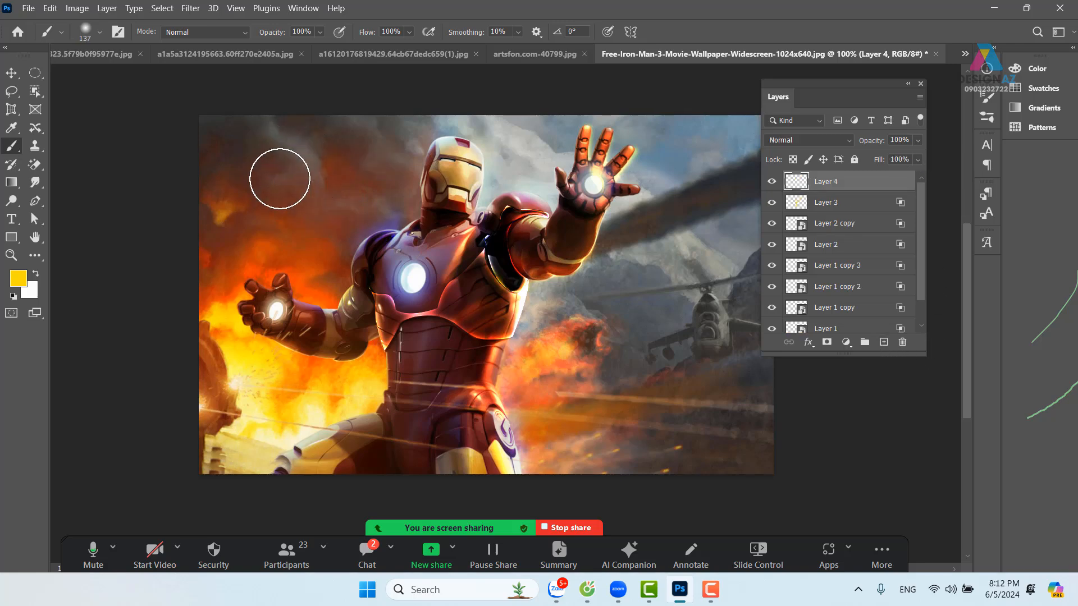
click(319, 31)
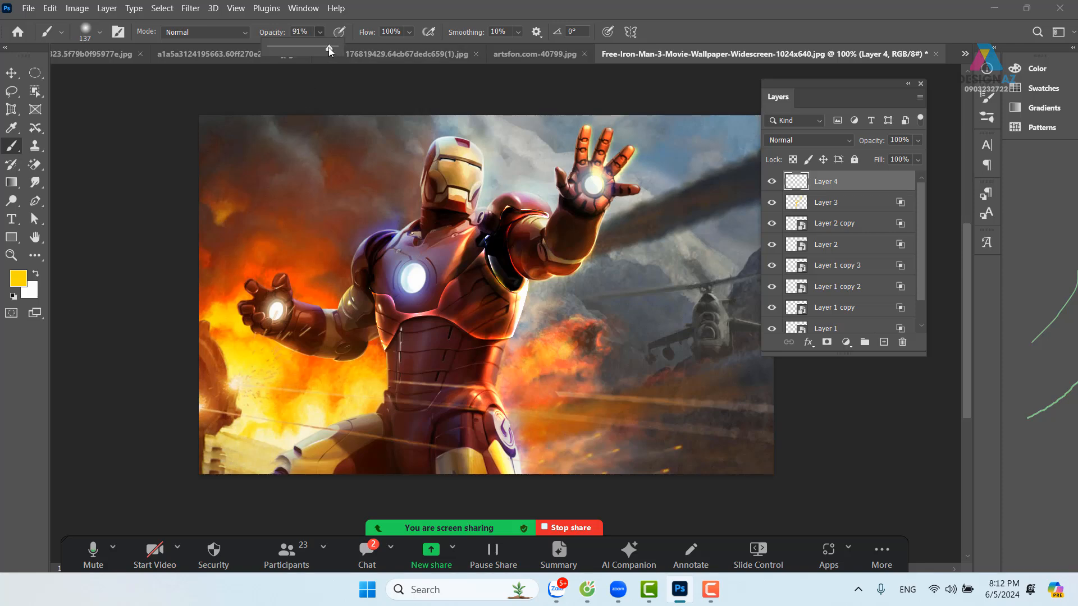
click(18, 279)
drag(696, 217, 669, 185)
click(998, 179)
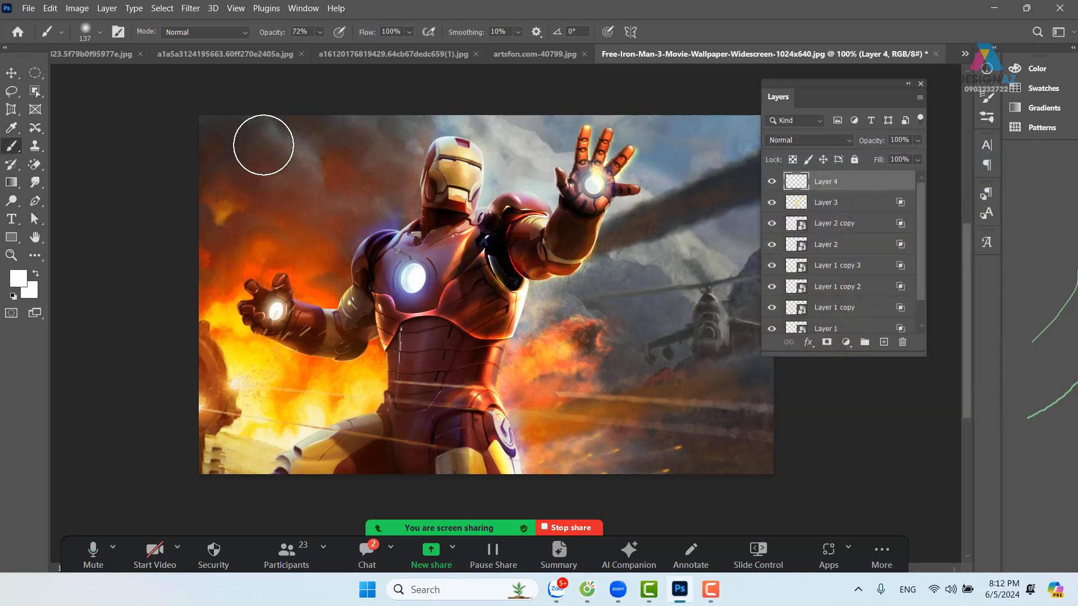
Step: Disable Transparency Shapes Layer for the new empty layer and set its blend mode to Color Dodge
right_click(867, 181)
click(909, 8)
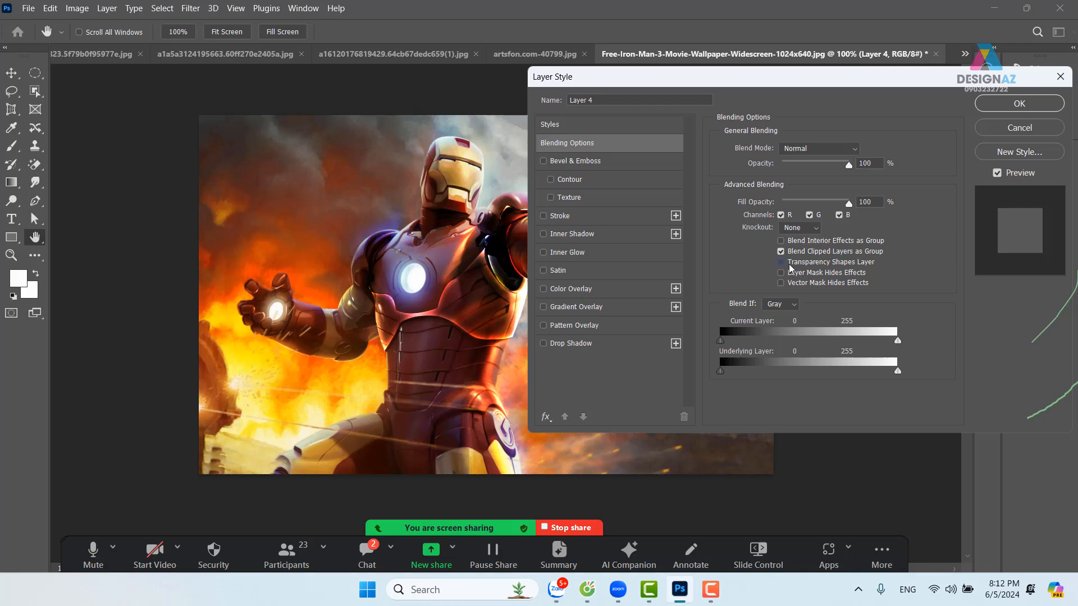
click(821, 151)
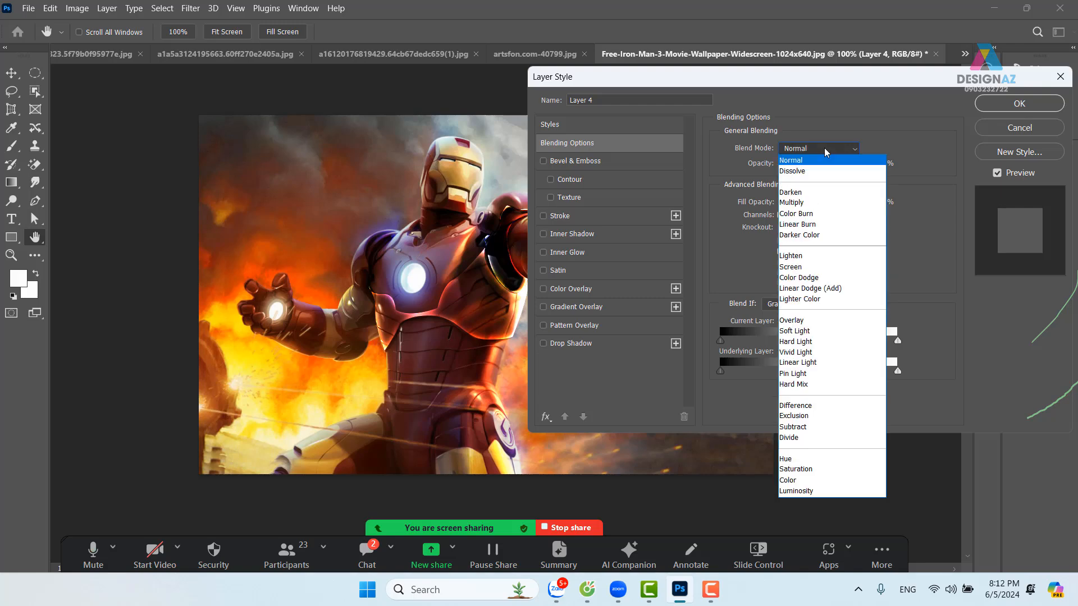
click(840, 279)
click(1019, 104)
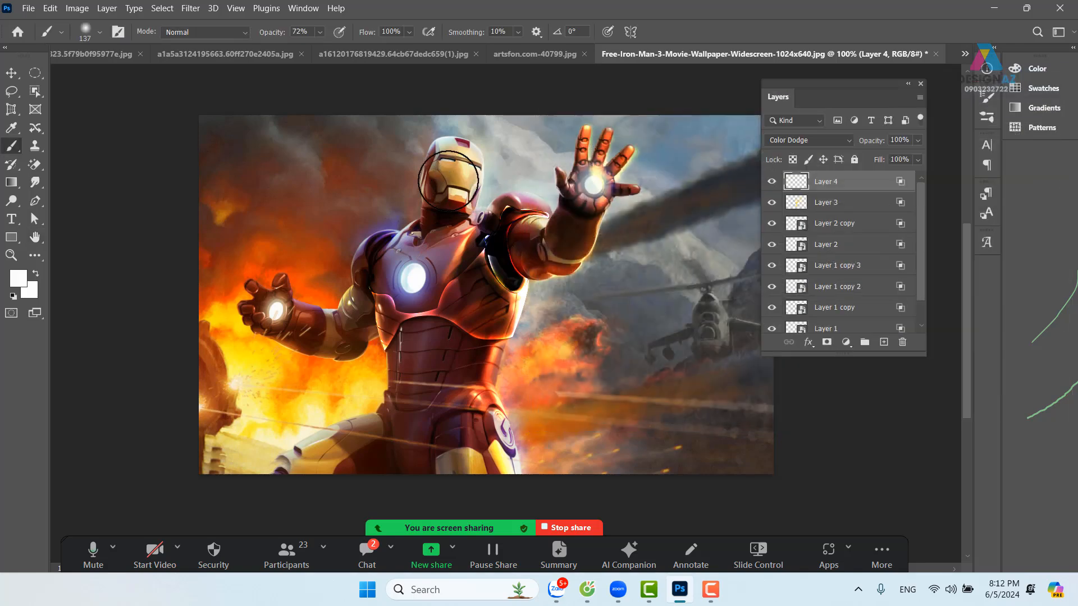
Step: Test white light dabs in the smoke beside the helmet and reduce the layer's fill to 18%
click(301, 170)
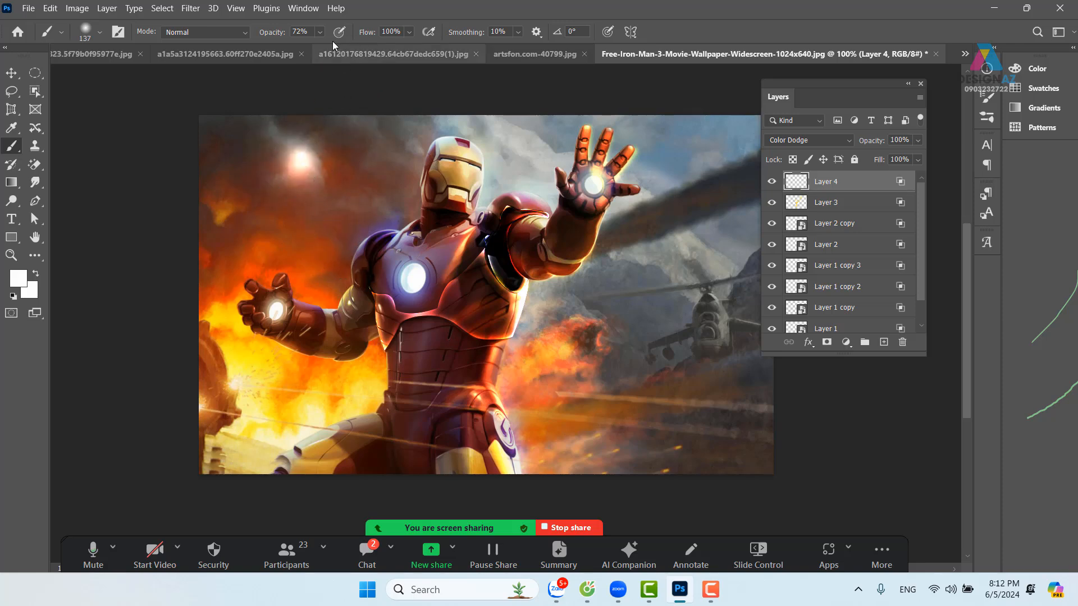
key(ctrl+z)
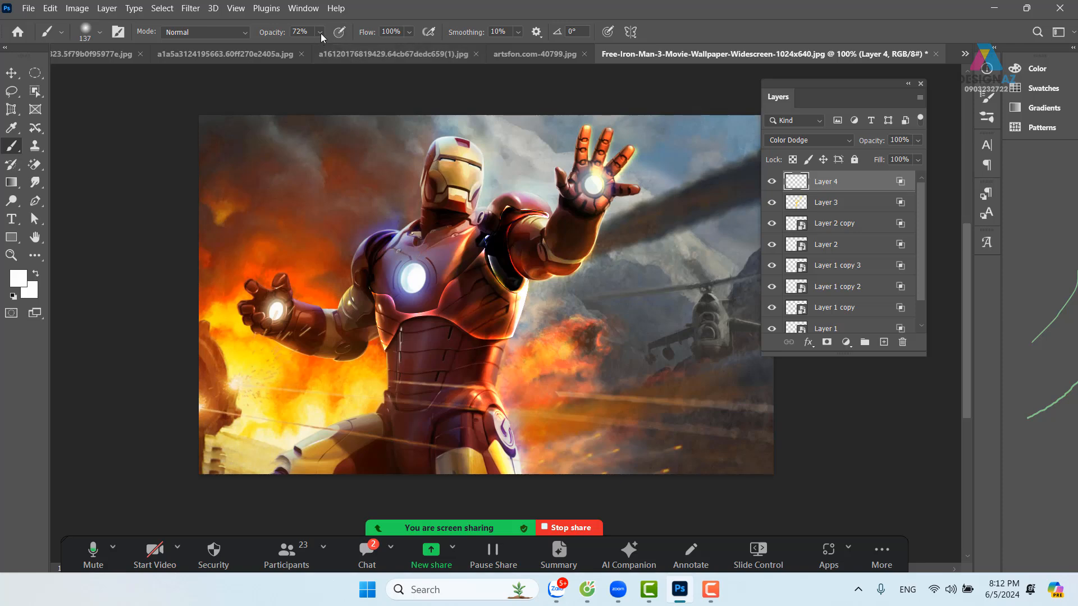
click(918, 160)
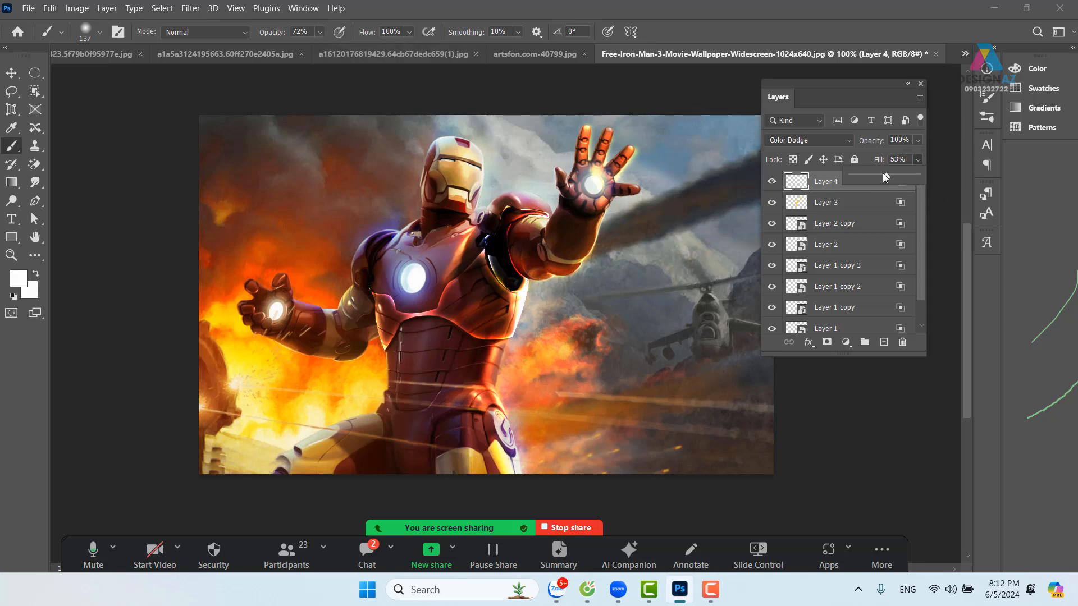
click(305, 165)
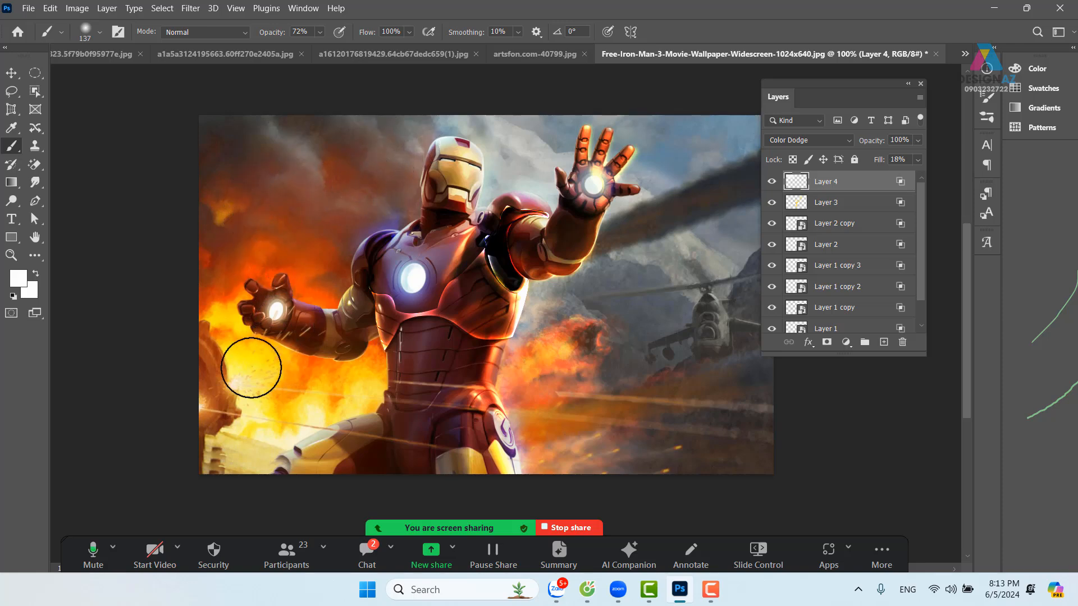
Step: Dab soft white light onto the fire below the lowered hand, the chest reactor and the raised palm
click(218, 383)
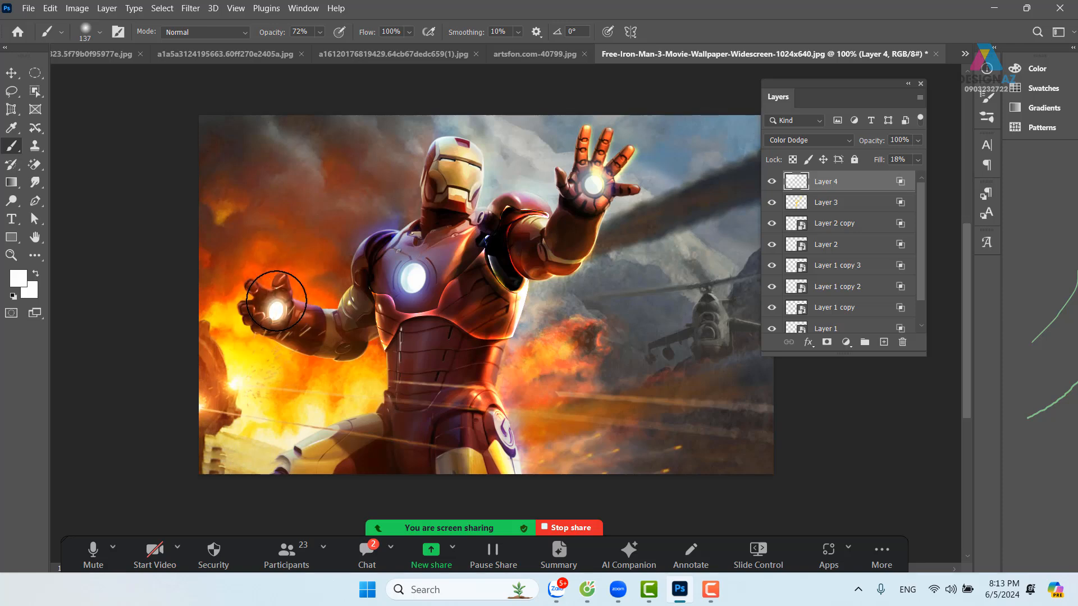
click(416, 278)
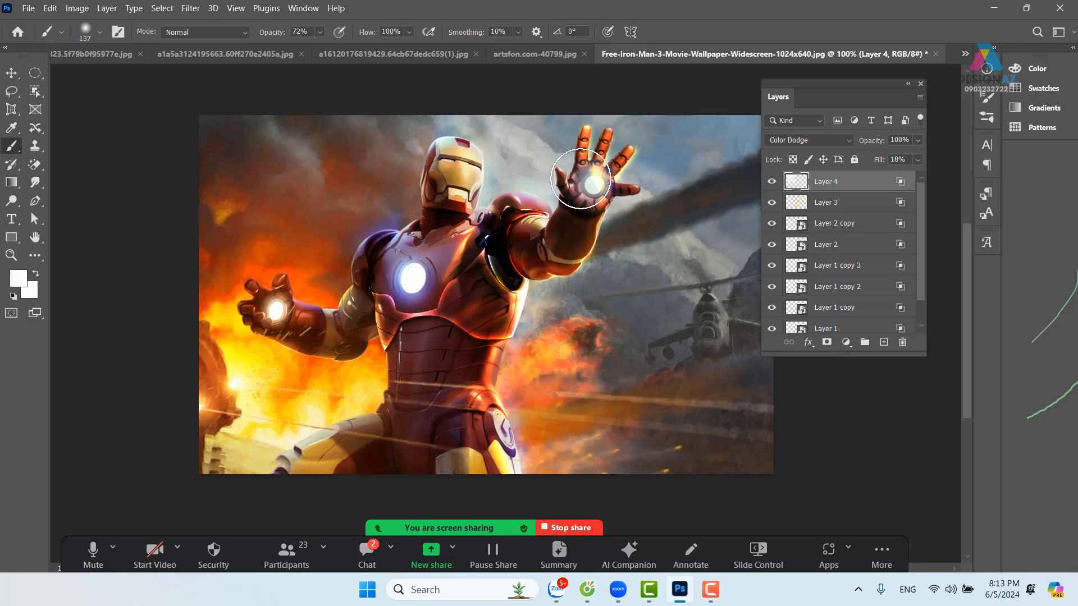
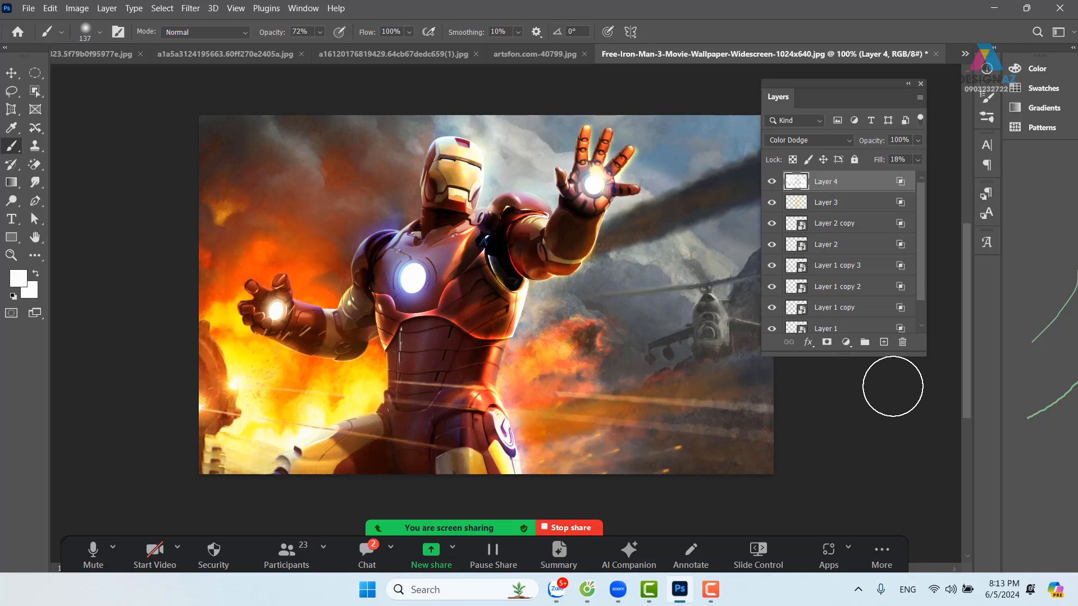
Step: Toggle the visibility of the top light layer repeatedly to compare the image with and without its glow
click(771, 181)
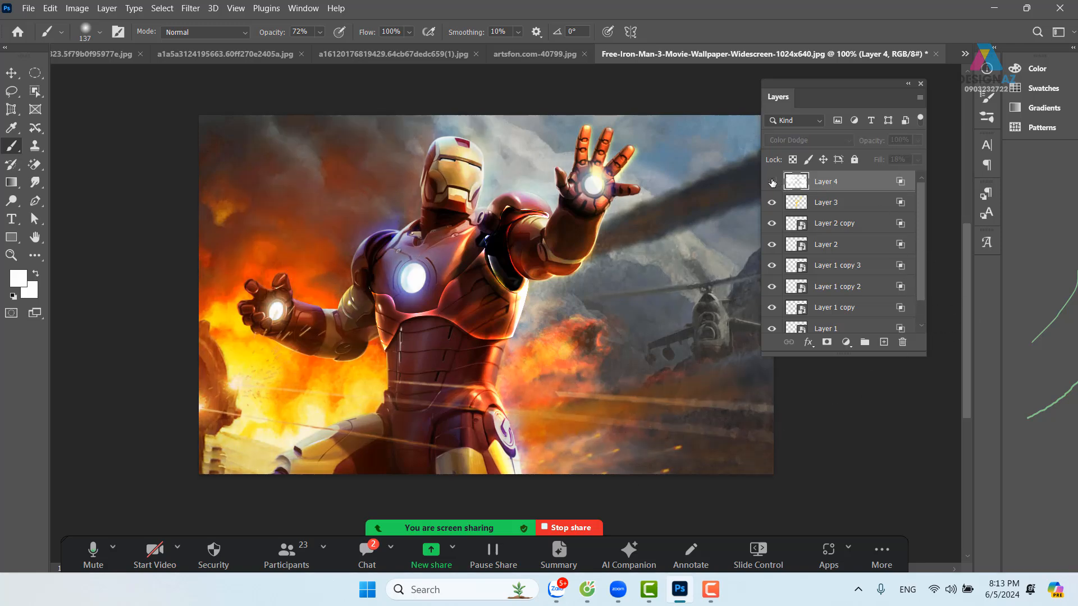
click(771, 182)
click(772, 181)
click(772, 181)
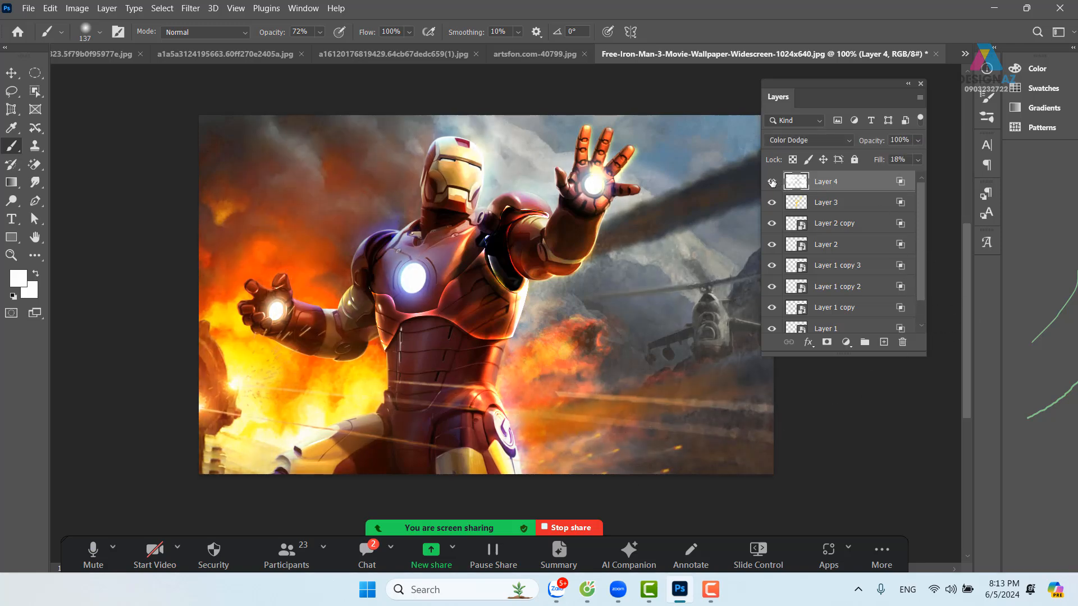
click(772, 182)
click(772, 181)
click(772, 182)
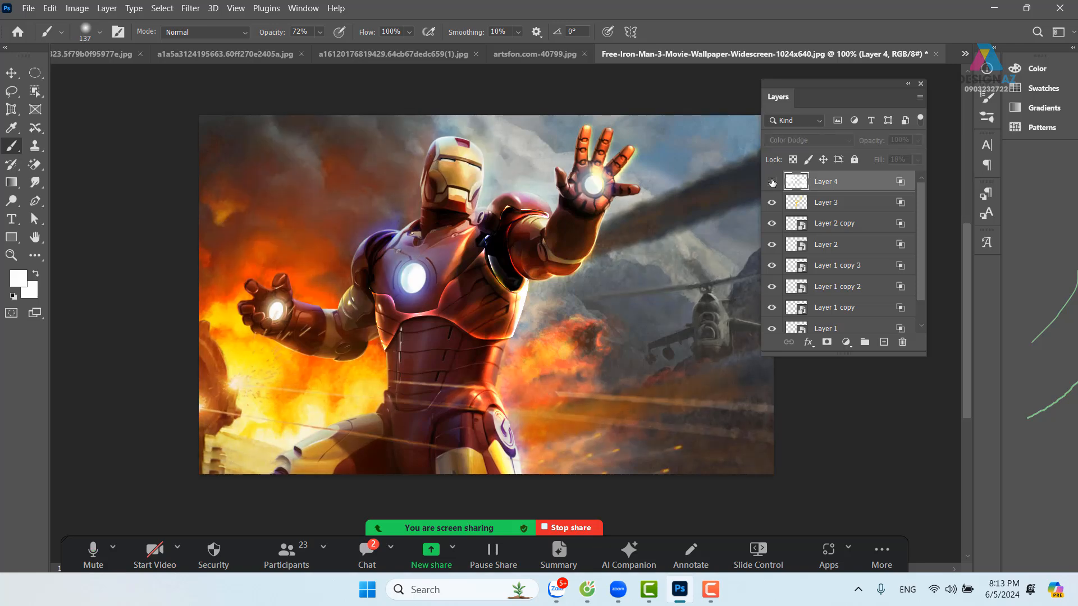
click(772, 181)
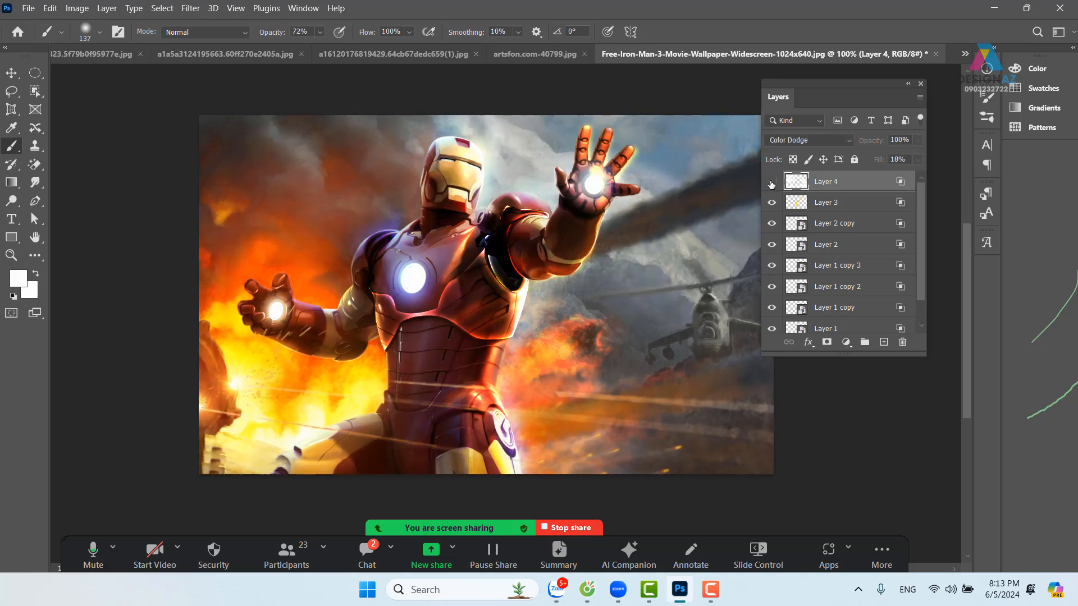
click(772, 181)
click(772, 181)
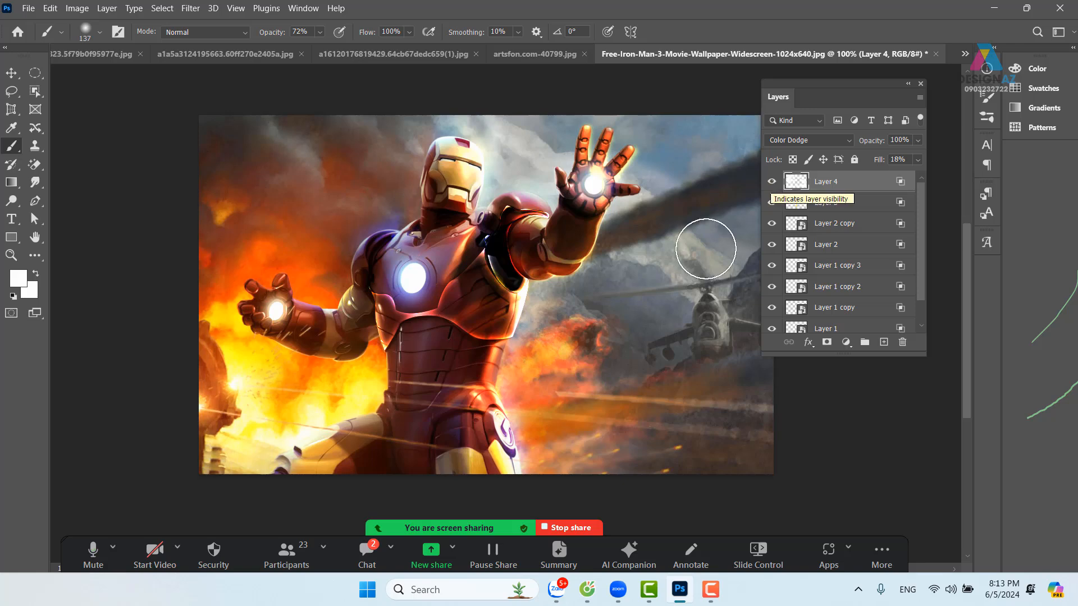
Step: Select a wide ellipse over the orange smoke beside Iron Man's waist and feather the selection
drag(619, 295, 596, 311)
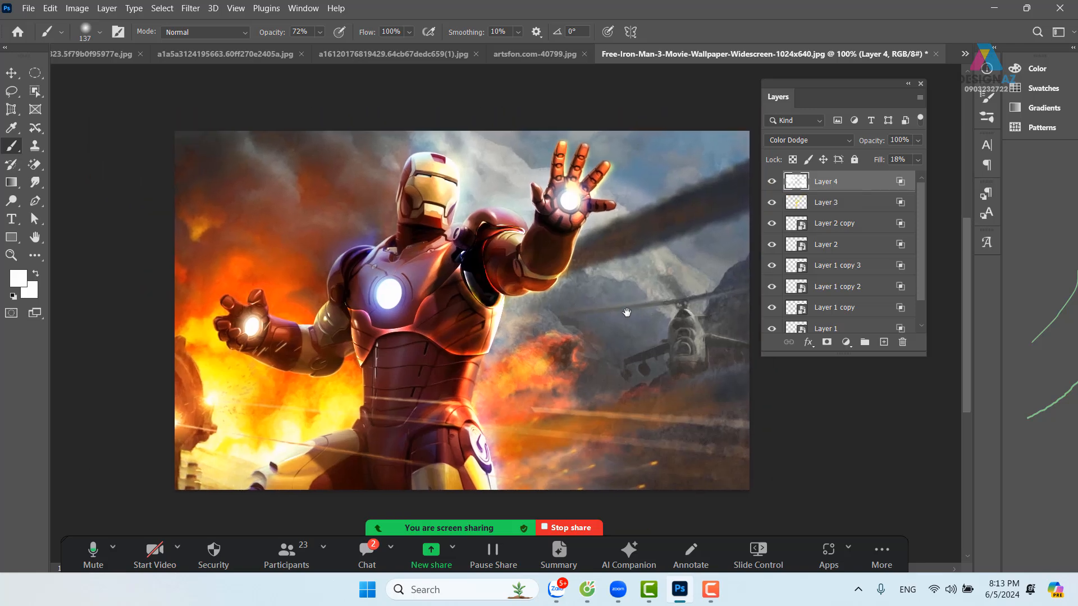
click(37, 75)
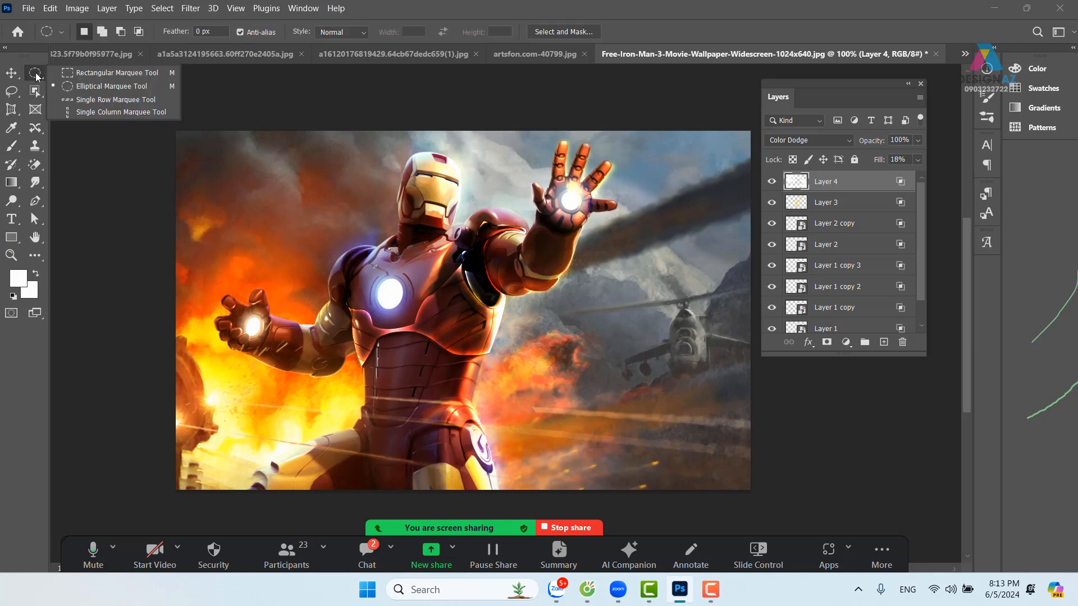
click(80, 86)
drag(242, 206, 418, 259)
drag(344, 239, 540, 352)
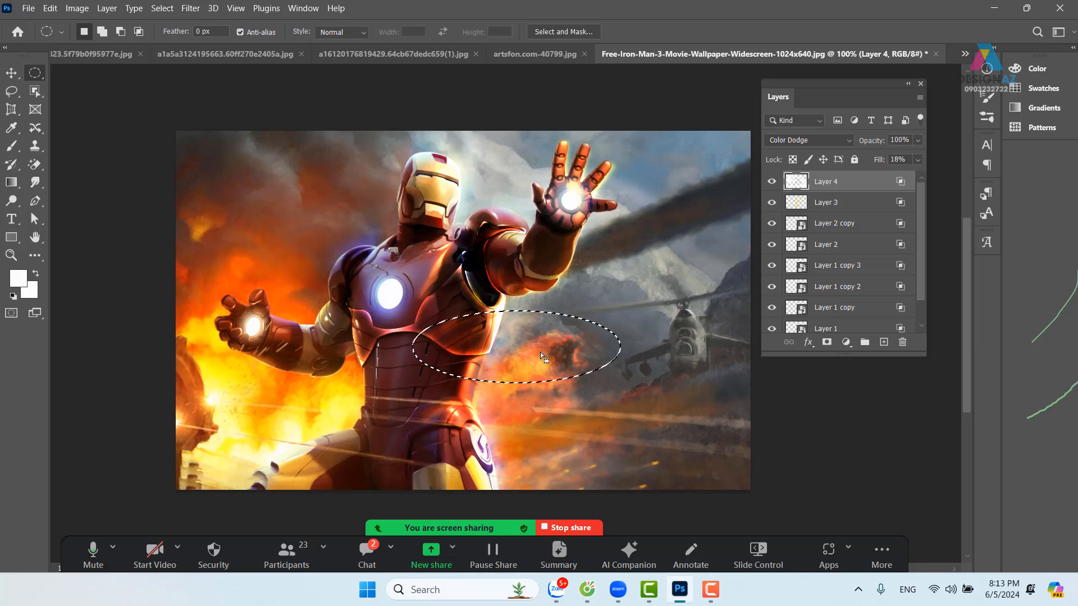
key(shift+F6)
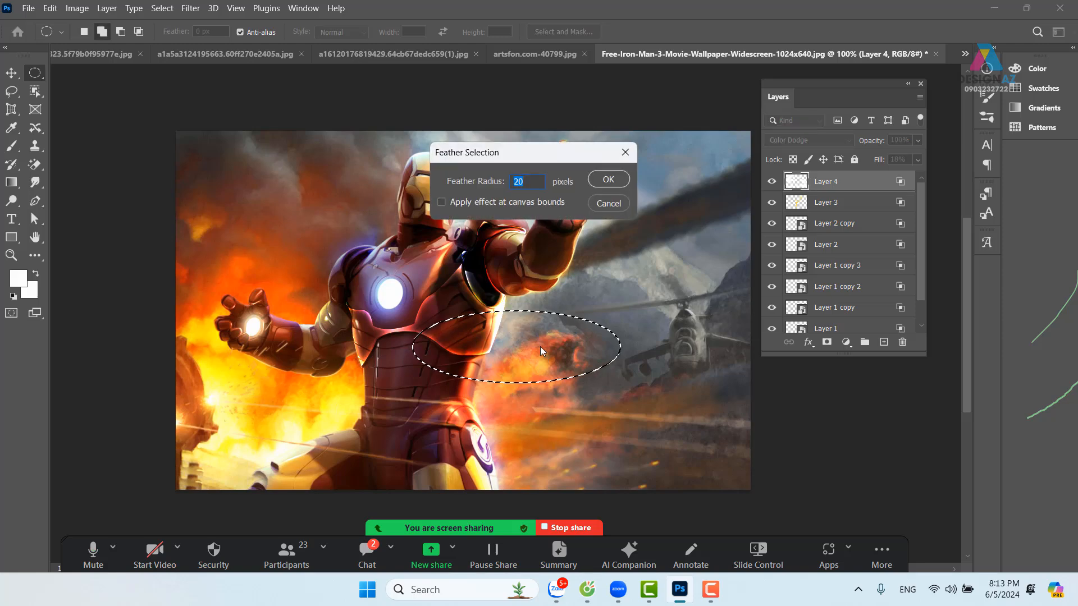
text(40)
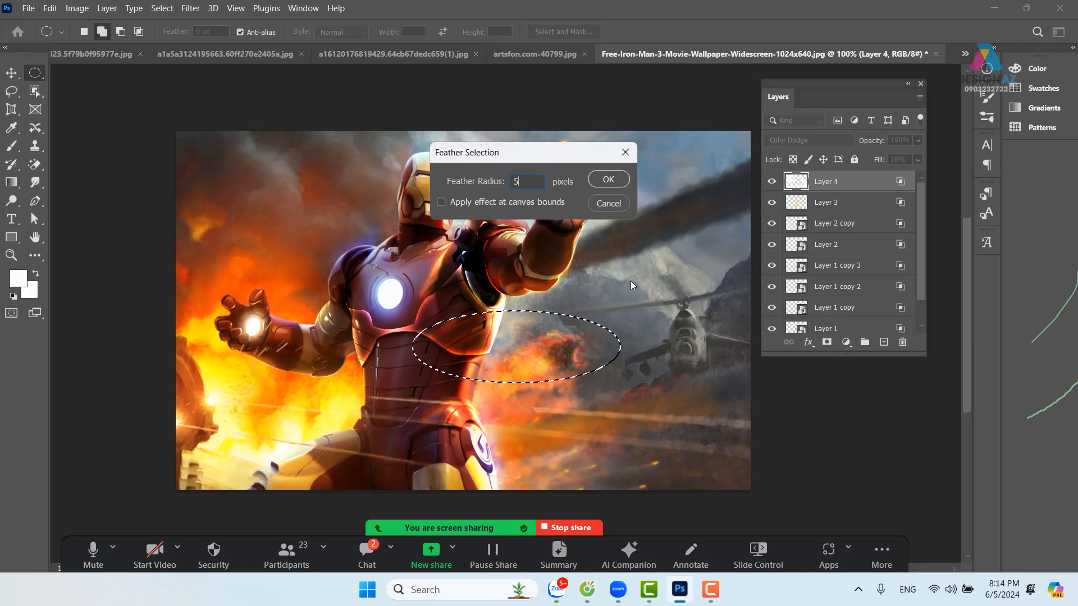
key(Return)
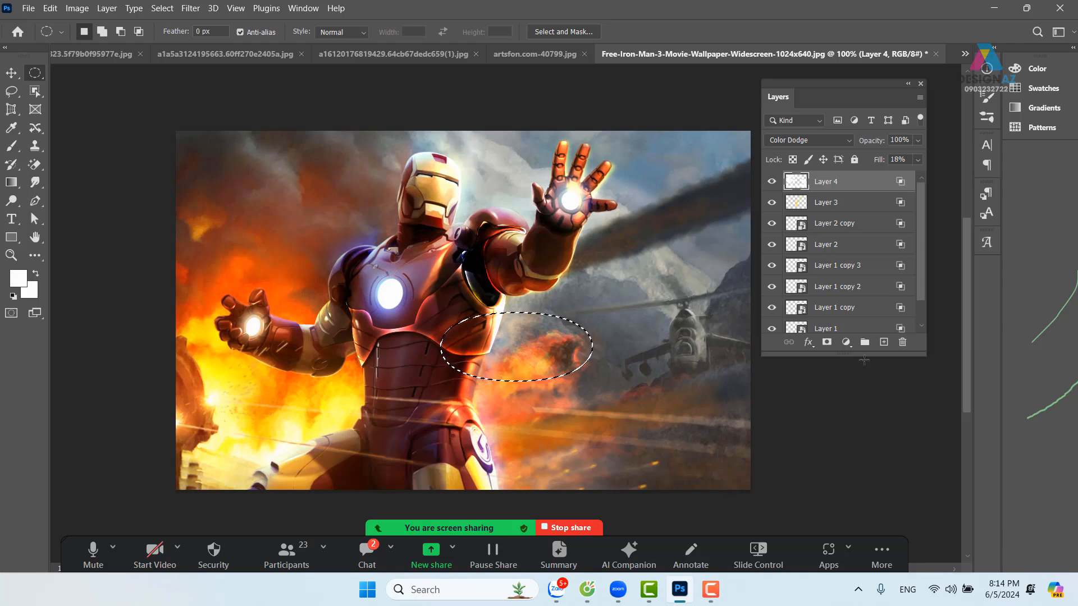
Step: Add a new layer and fill the feathered ellipse with white twice
click(884, 342)
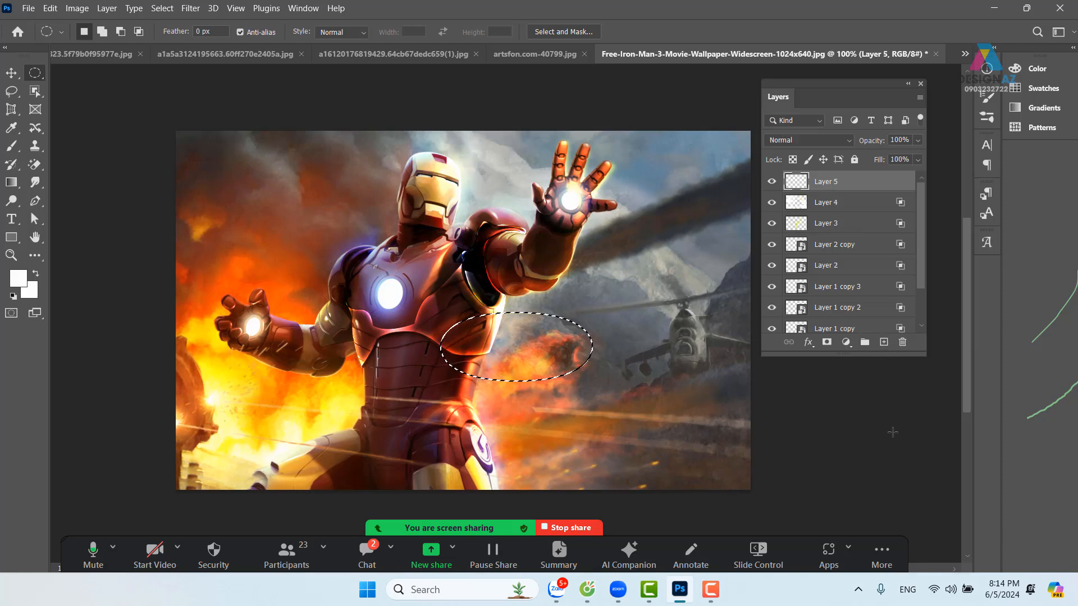
key(alt+BackSpace)
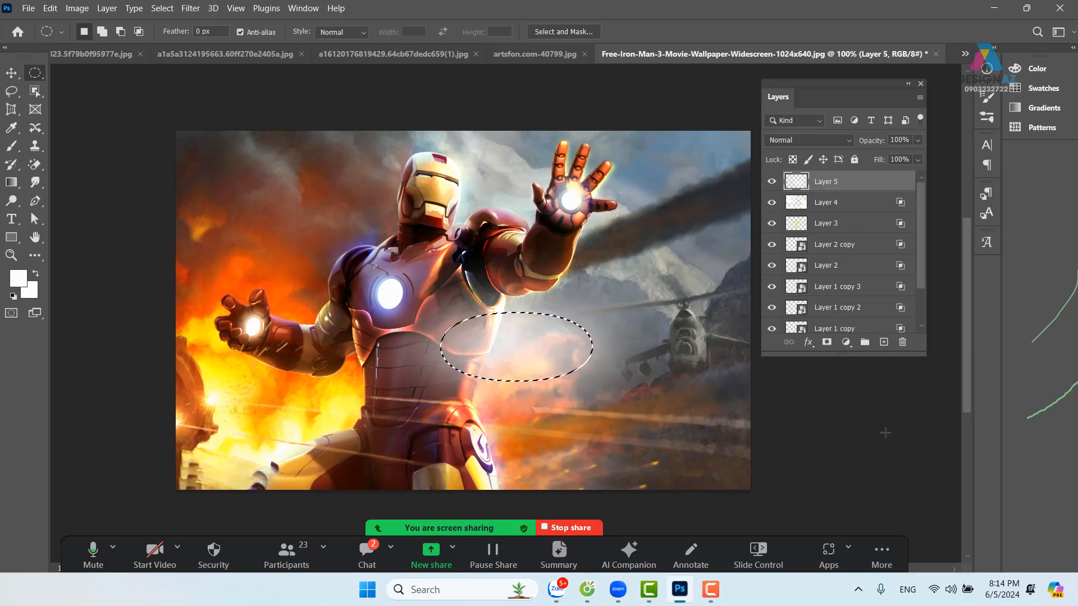
key(alt+BackSpace)
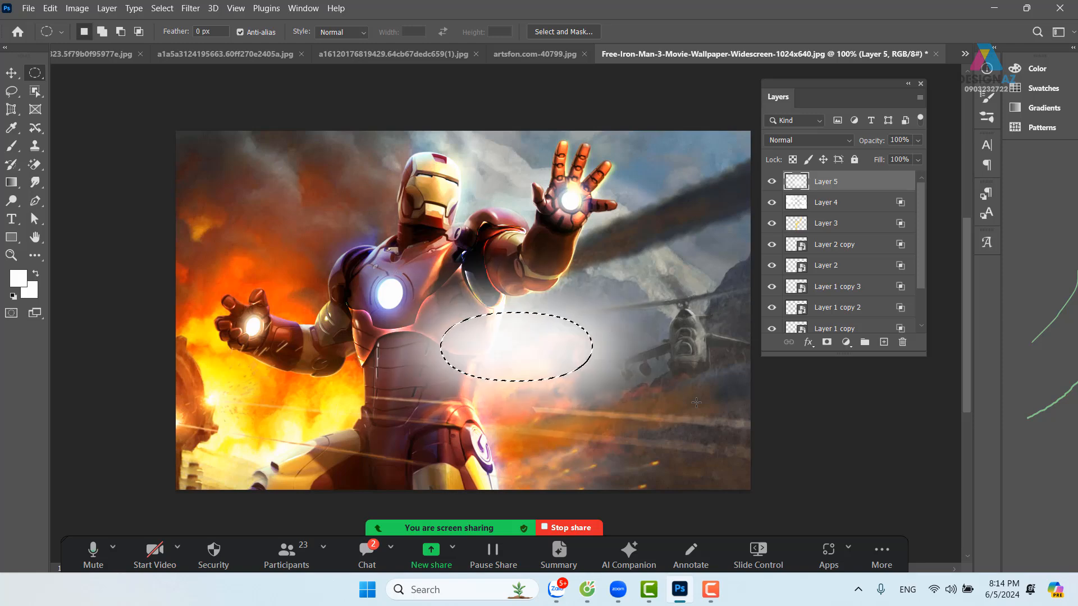
Step: Deselect the ellipse and move the white glow up over Iron Man's neck and upper chest
key(v)
key(ctrl+d)
drag(538, 358, 445, 230)
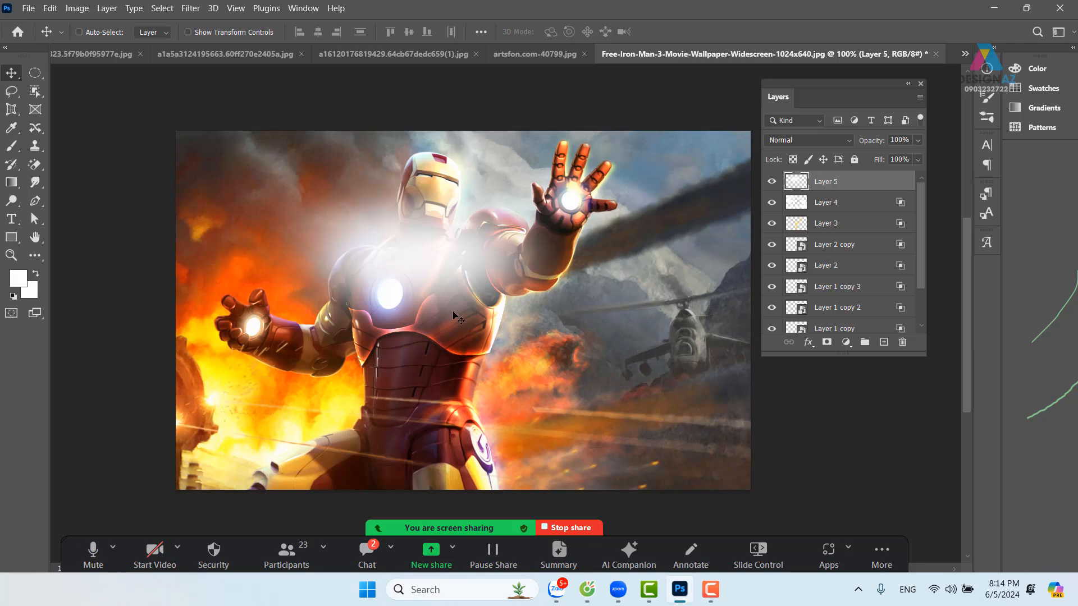
drag(427, 293, 437, 327)
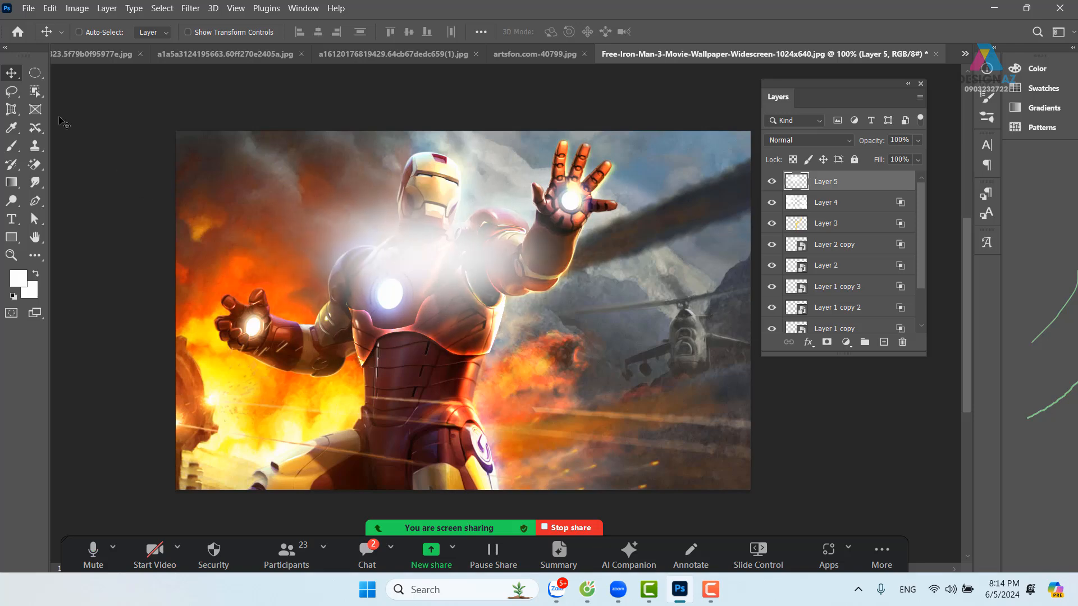
Step: Delete the lower half of the white glow using a rectangular selection and move the remaining half below the helicopter
right_click(36, 79)
click(62, 79)
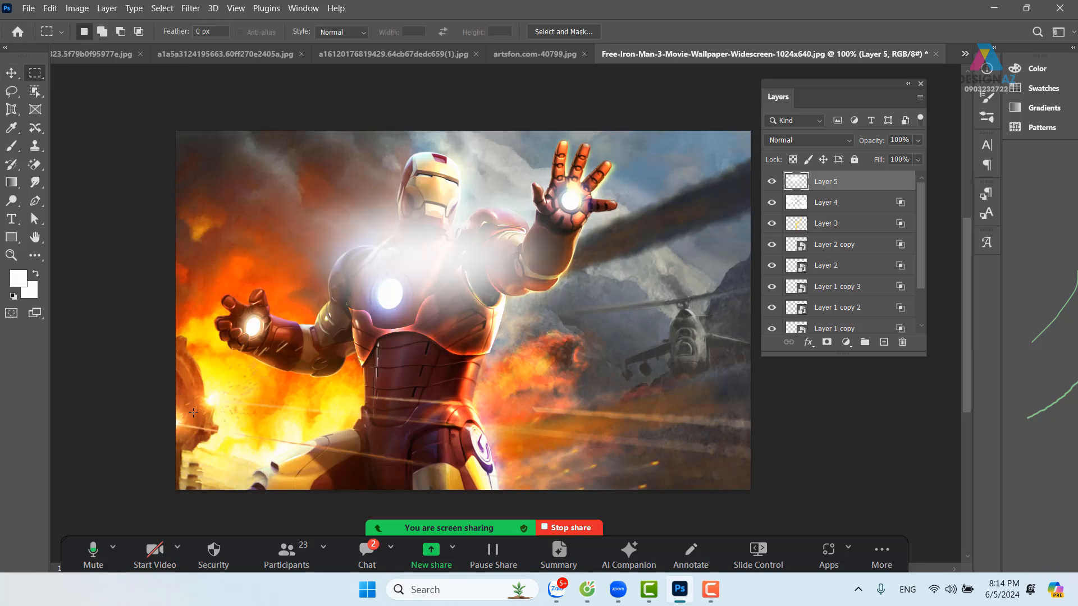
drag(176, 408, 183, 412)
drag(336, 406, 723, 243)
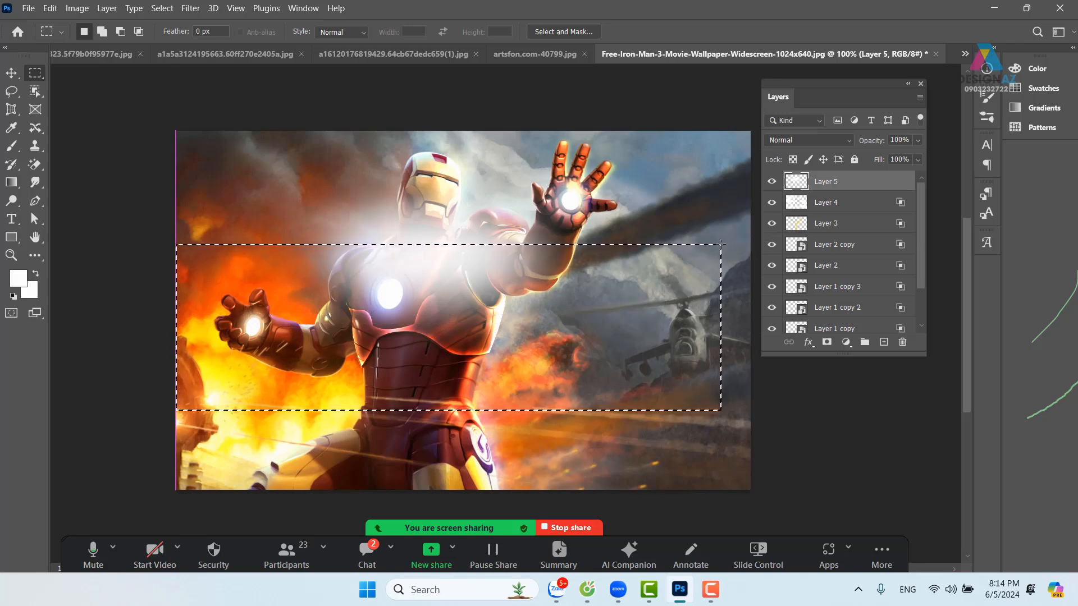
key(Delete)
key(ctrl+d)
key(v)
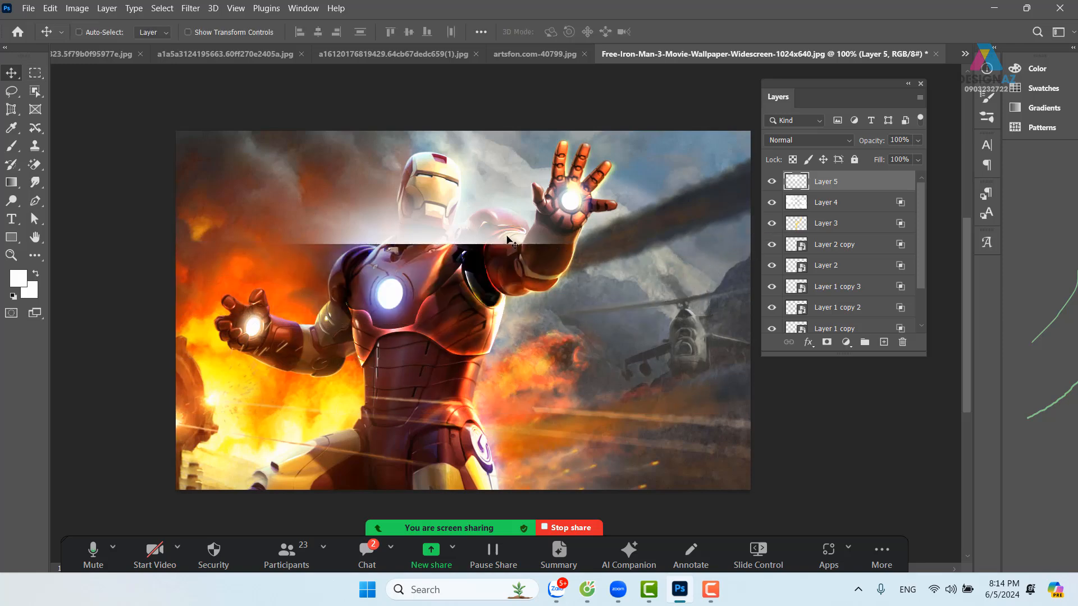
drag(508, 240, 668, 394)
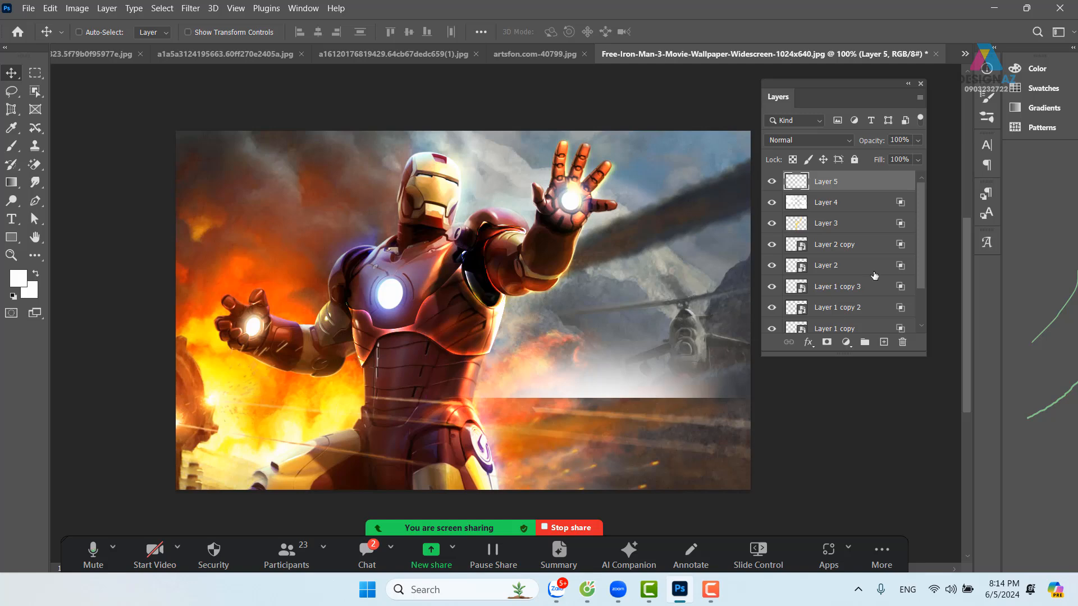
Step: Disable Transparency Shapes Layer for the half-glow layer and set it to Color Dodge with 57% fill
right_click(888, 185)
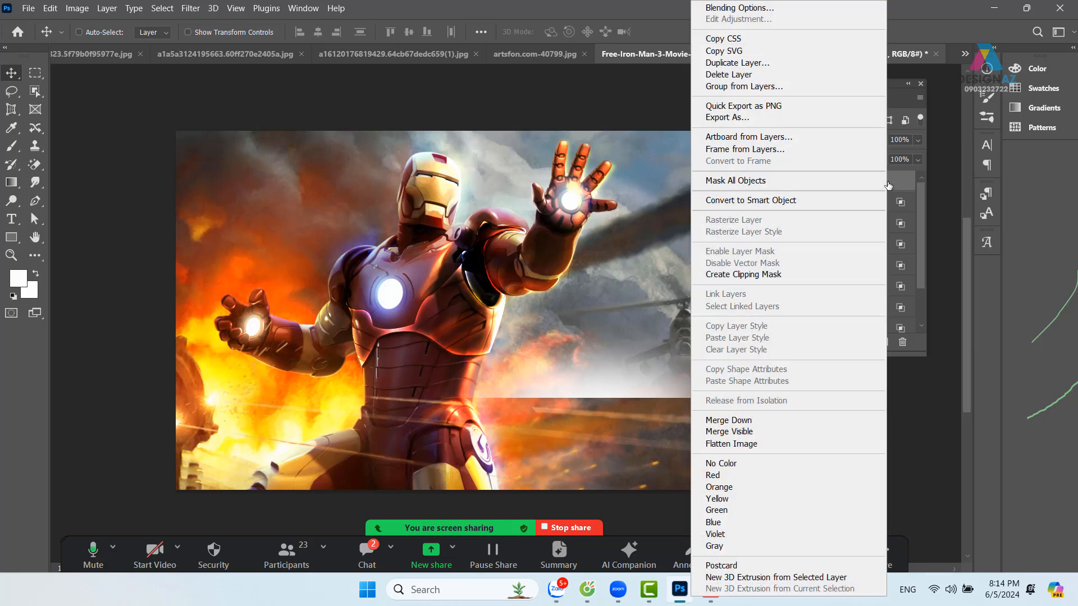
click(780, 9)
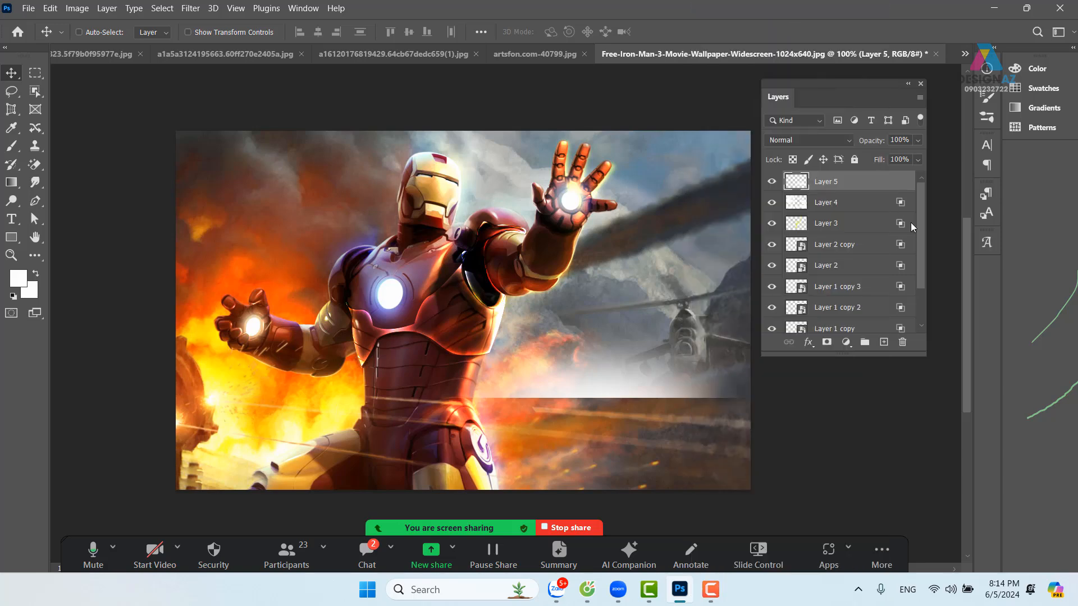
drag(766, 89, 862, 58)
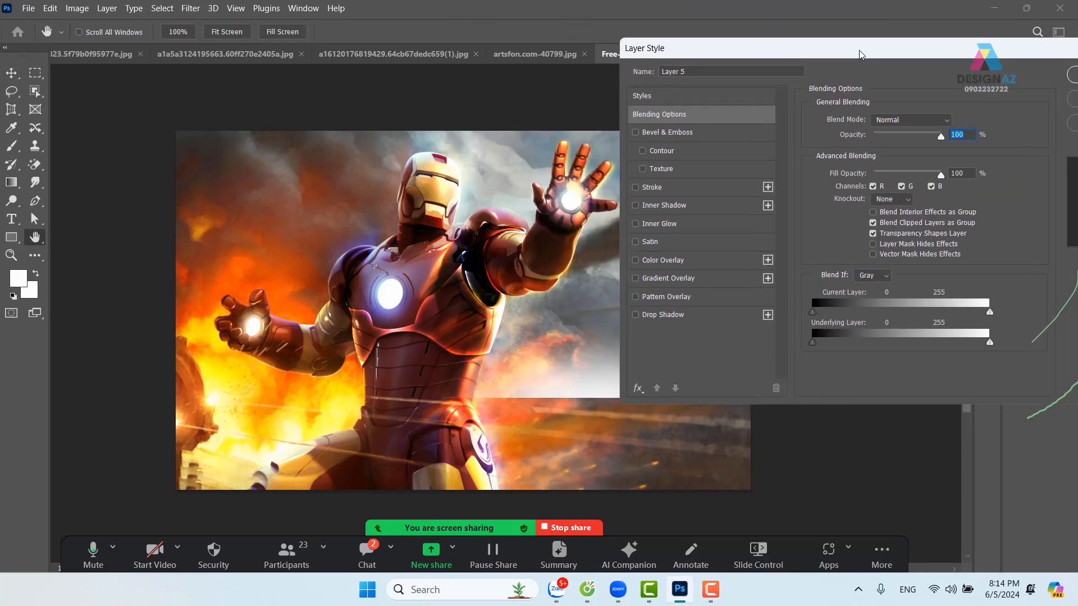
click(878, 231)
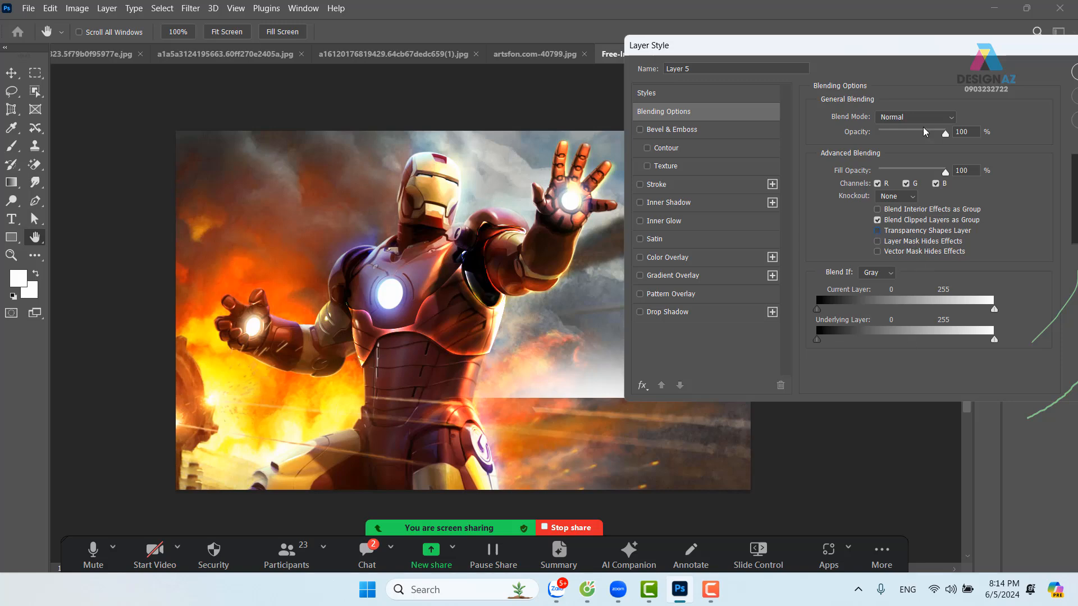
drag(957, 49, 875, 30)
click(864, 100)
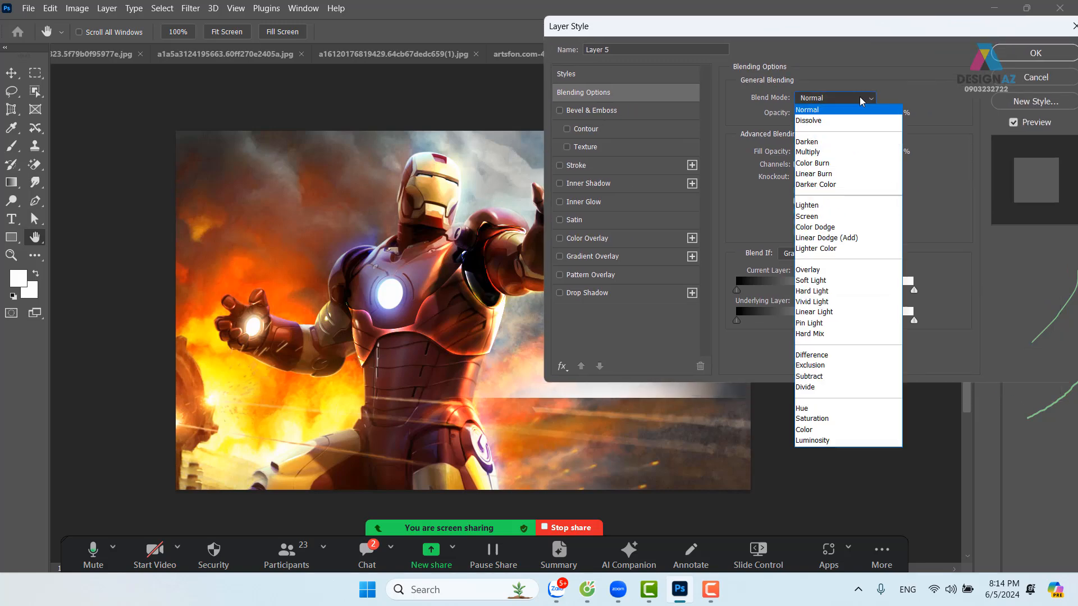
click(841, 227)
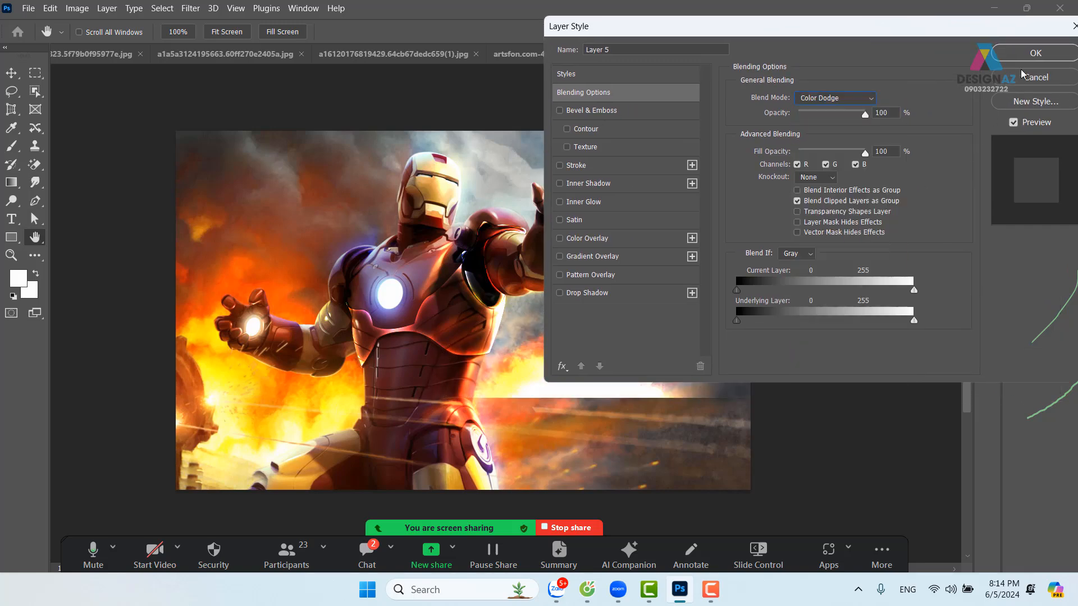
click(1023, 58)
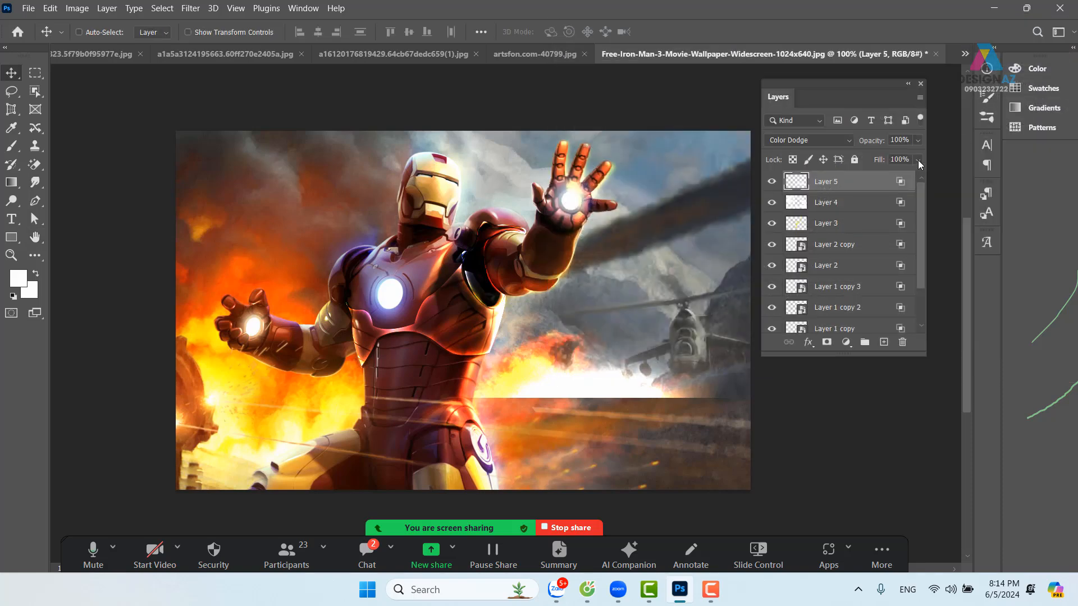
click(918, 160)
drag(905, 180, 887, 181)
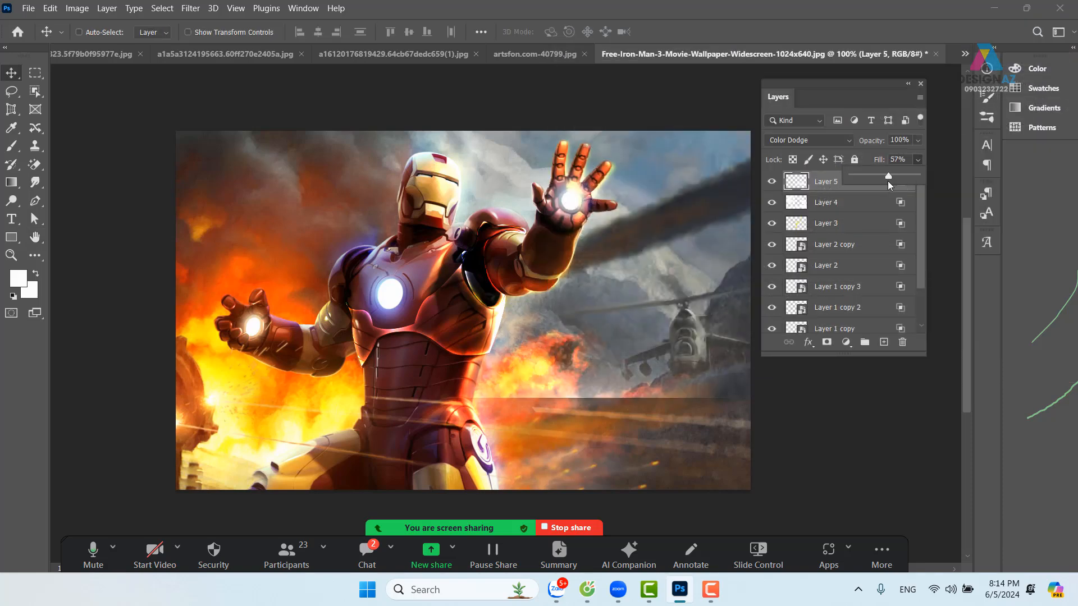
Step: Move the half glow down onto the streak beside Iron Man's waist and rotate it slightly to follow the streak
drag(628, 373, 628, 393)
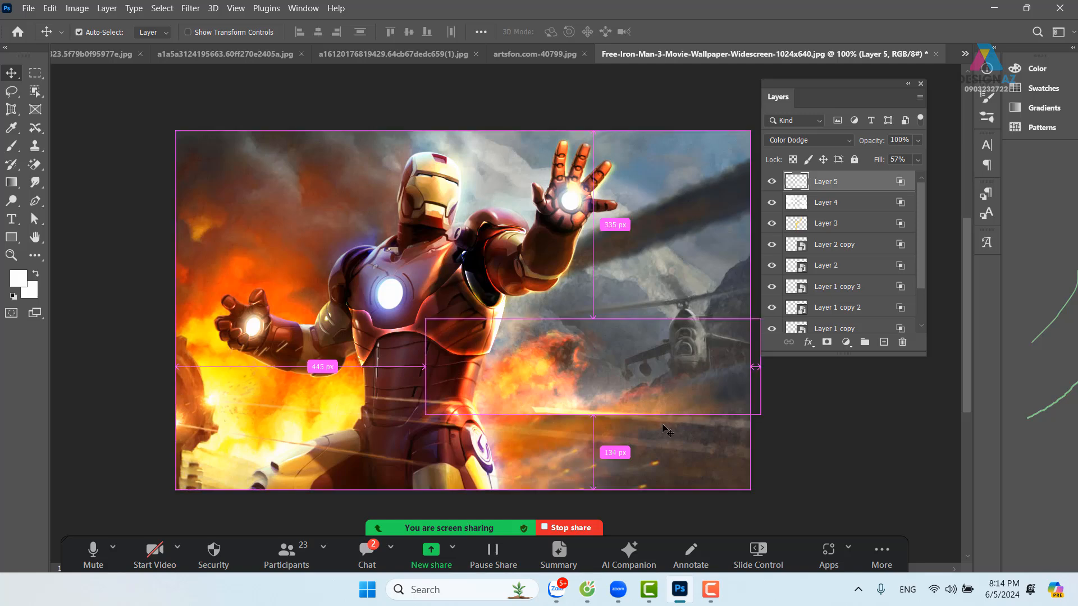
key(ctrl+t)
drag(723, 266, 735, 270)
drag(672, 374, 677, 375)
key(Return)
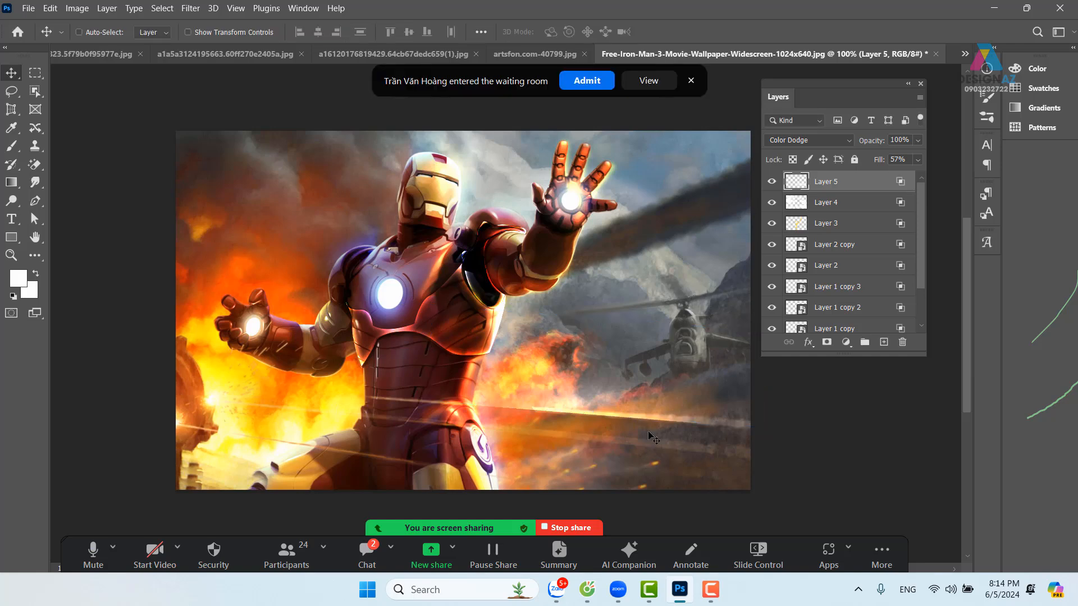
Step: Admit the waiting participant to the video meeting
click(597, 86)
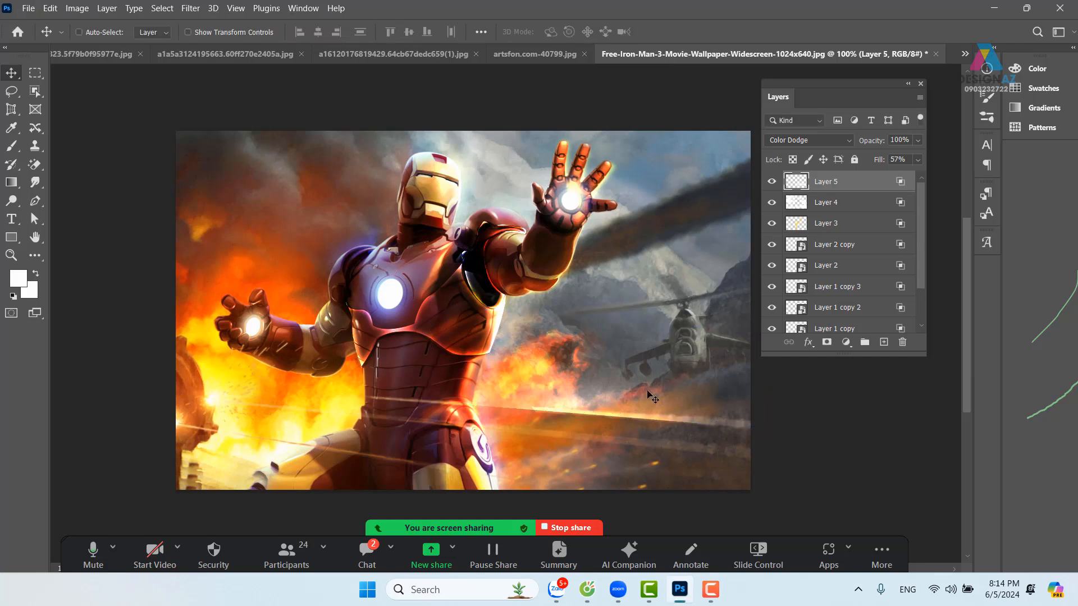
Step: Duplicate the half-glow slightly lower onto the second streak beside Iron Man's waist and rotate the copy about 1.5°
drag(646, 398, 645, 422)
drag(857, 429, 870, 436)
key(ctrl+t)
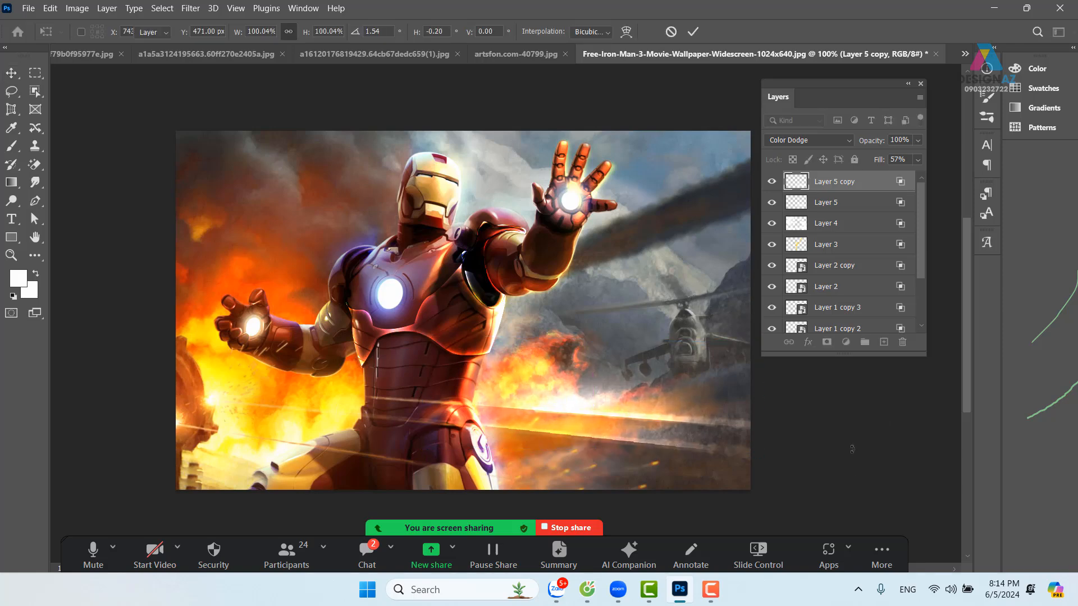
key(Return)
Step: Place a copy of the half-glow rotated along the upper edge of the diagonal dark trail beside the raised hand, with 47% fill
drag(701, 477, 576, 350)
key(ctrl+t)
drag(685, 183, 667, 124)
drag(550, 250, 605, 166)
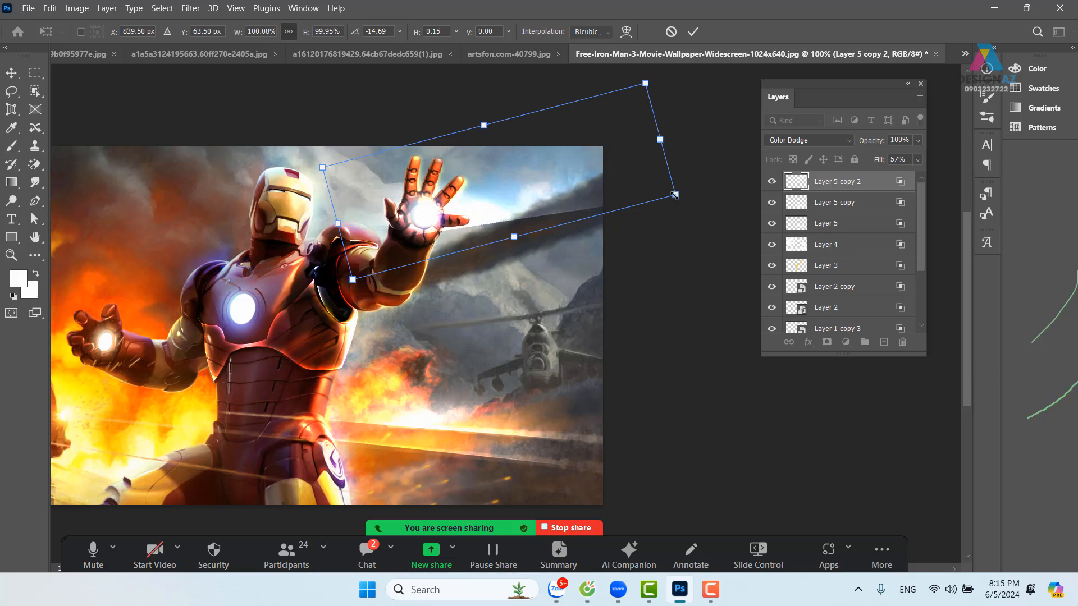
drag(710, 195, 692, 148)
drag(568, 185, 588, 173)
key(Return)
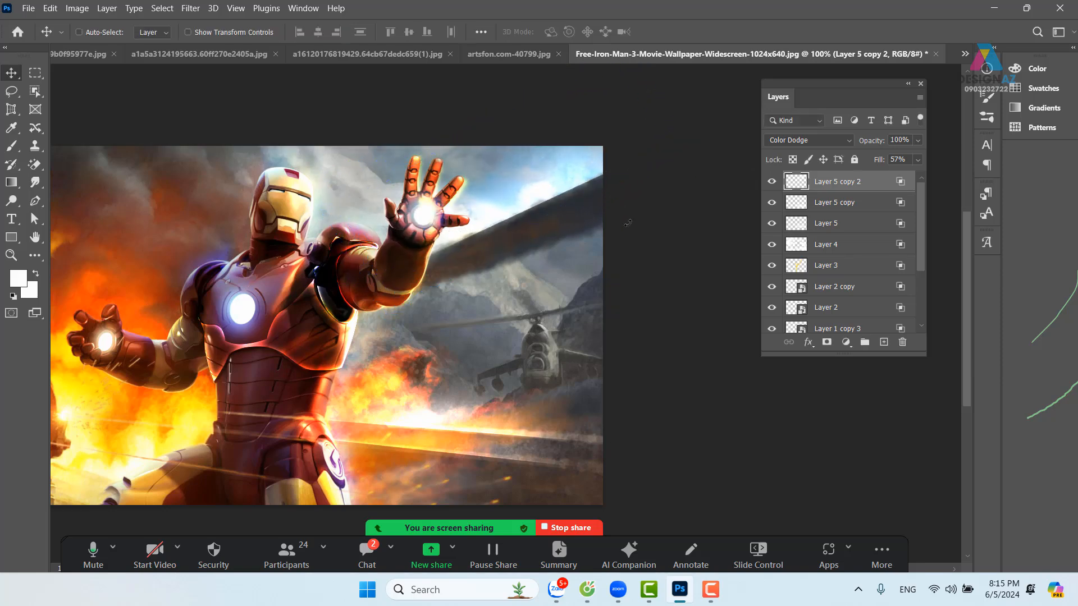
click(917, 161)
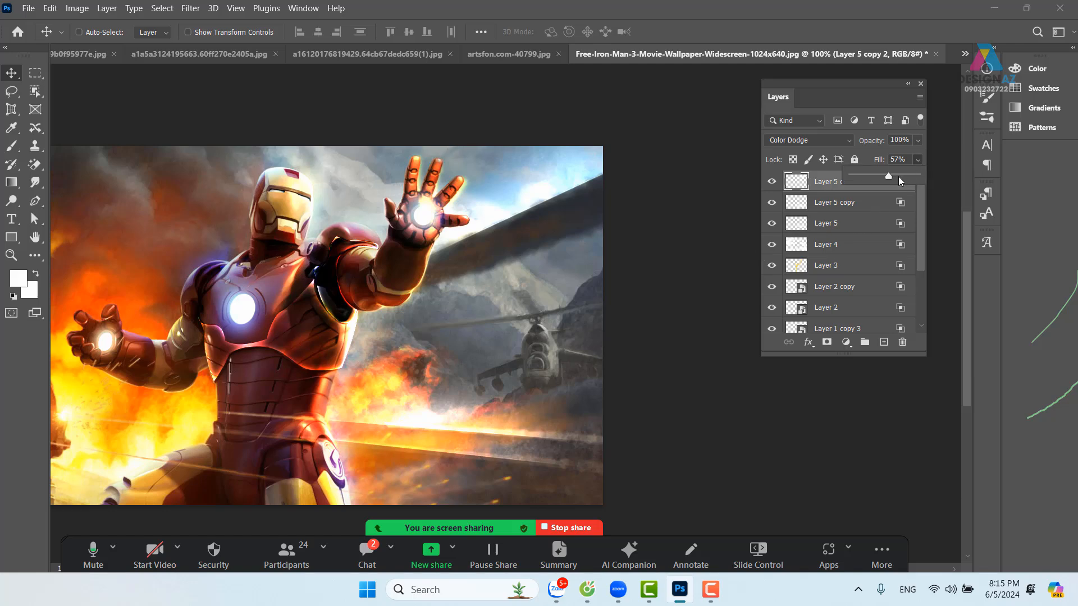
drag(885, 176, 881, 176)
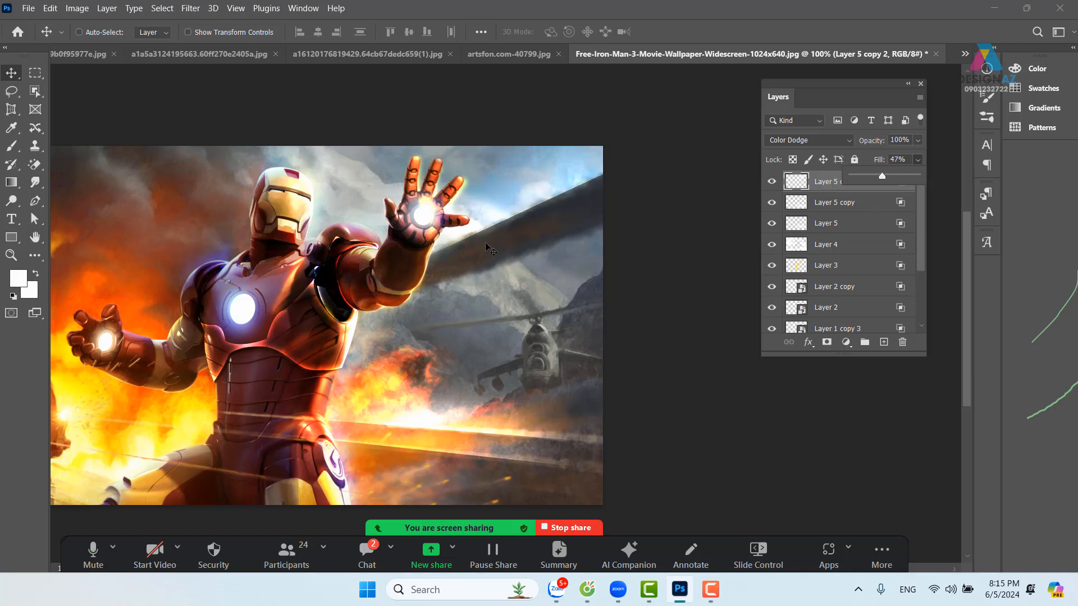
Step: Duplicate the half-glow down to the lower part of the diagonal trail and rotate the copy to follow its edge
drag(547, 236, 549, 259)
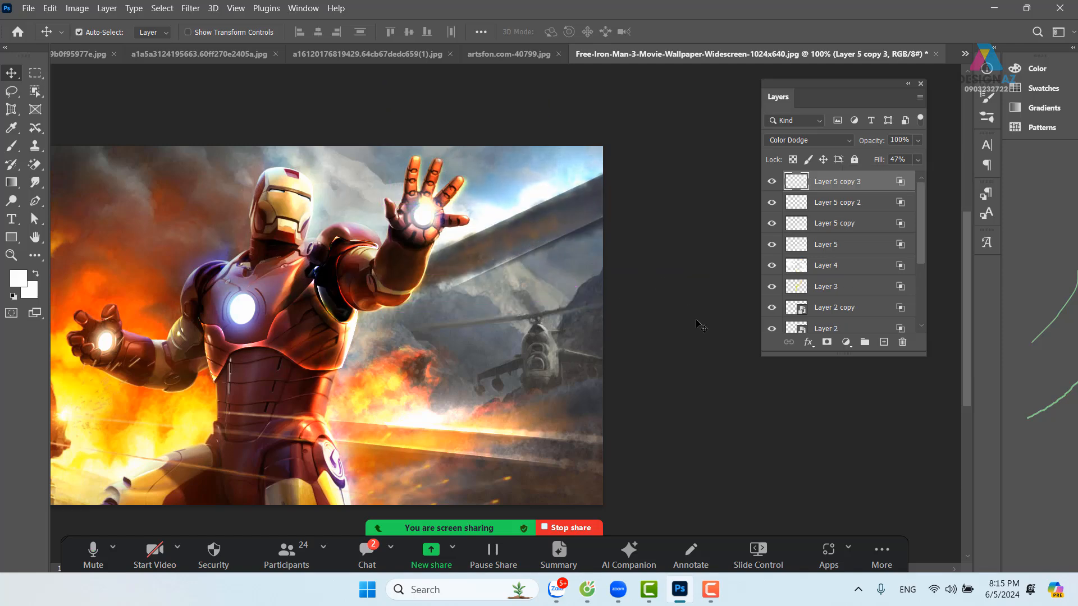
key(ctrl+t)
drag(717, 362, 708, 374)
drag(568, 239, 558, 248)
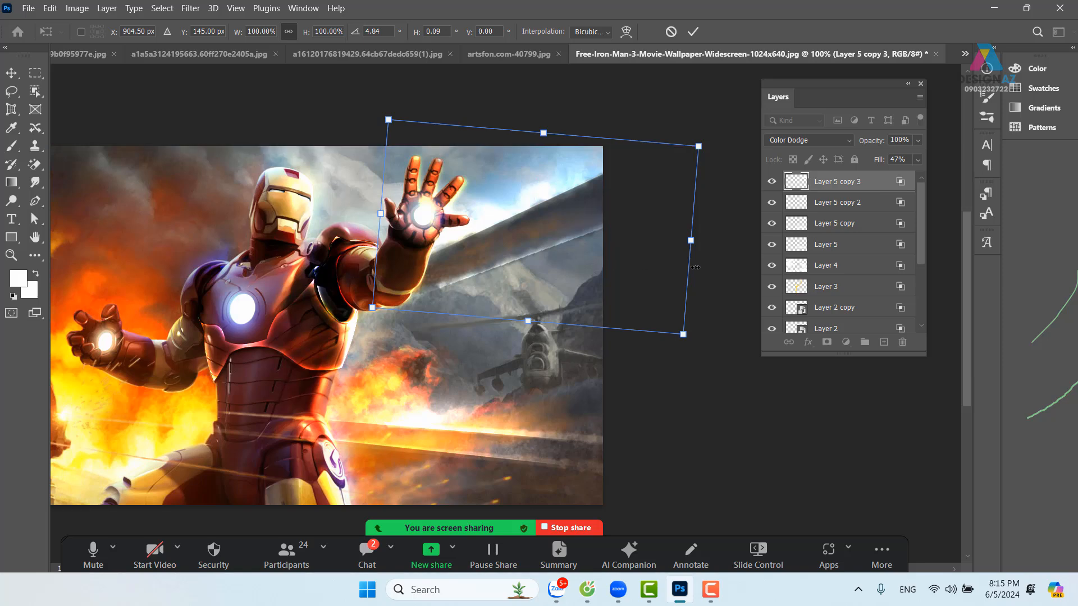
drag(696, 268, 701, 276)
key(Return)
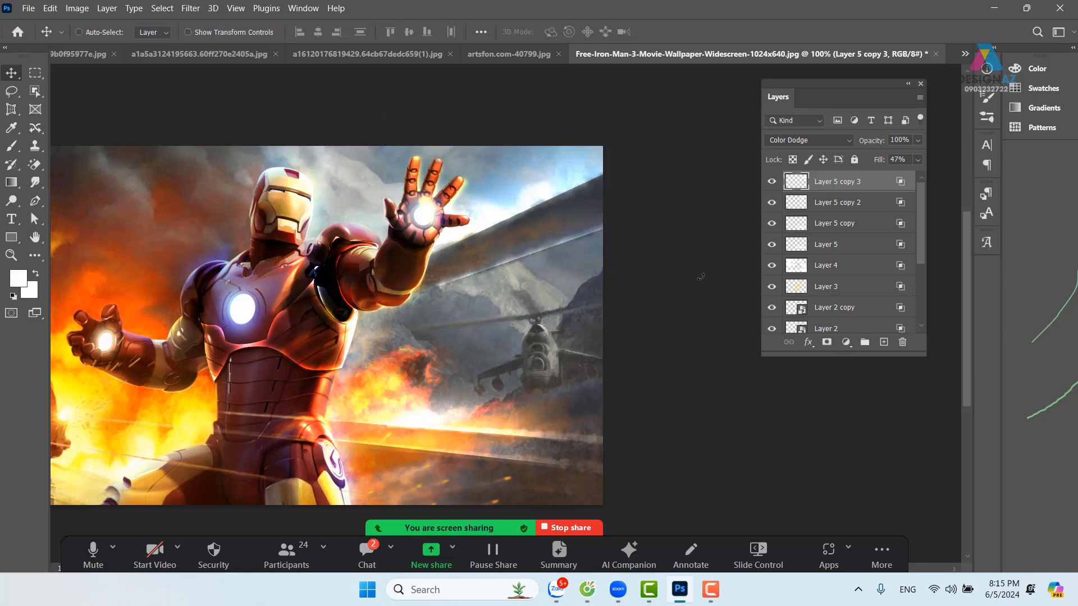
Step: Duplicate the half-glow again, place the copy between the two on the diagonal trail, and rotate it about -3°
key(ctrl+j)
drag(666, 290, 585, 241)
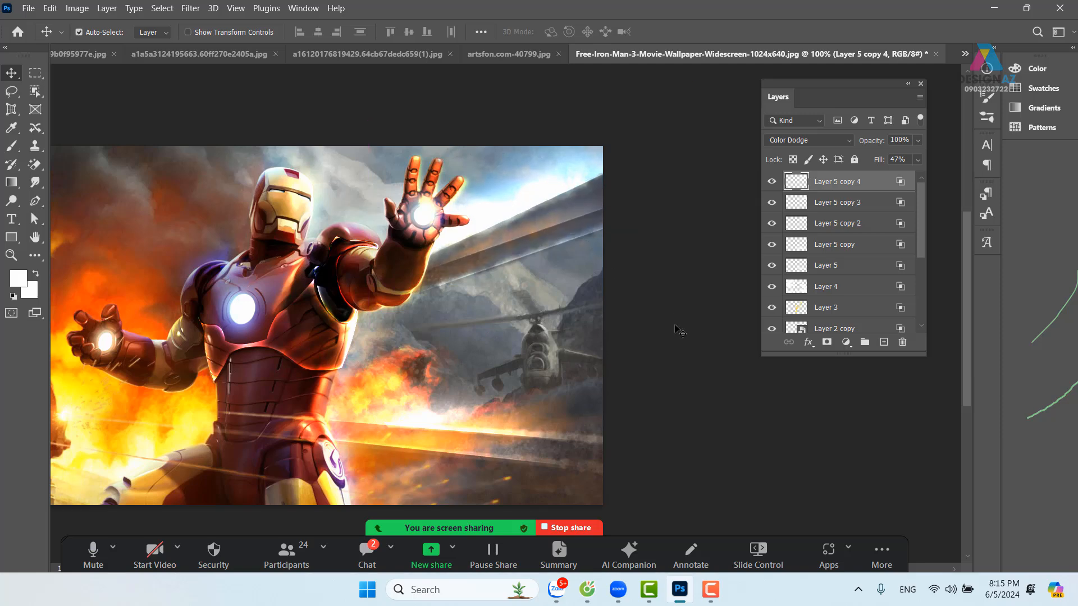
key(ctrl+t)
mouse_move(679, 331)
mouse_down()
mouse_move(689, 319)
mouse_move(696, 341)
mouse_up()
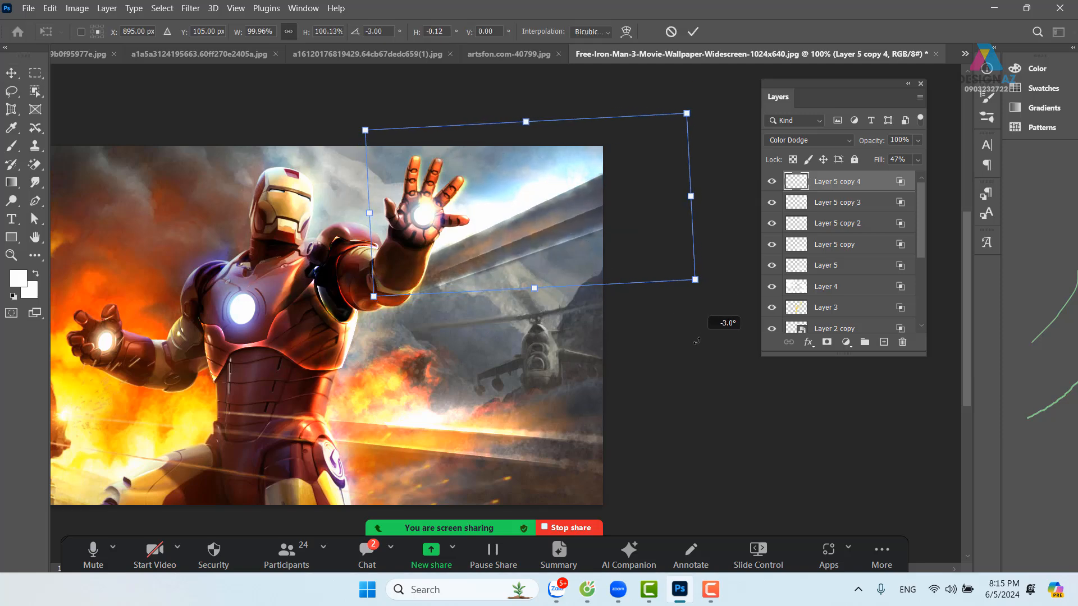
key(Return)
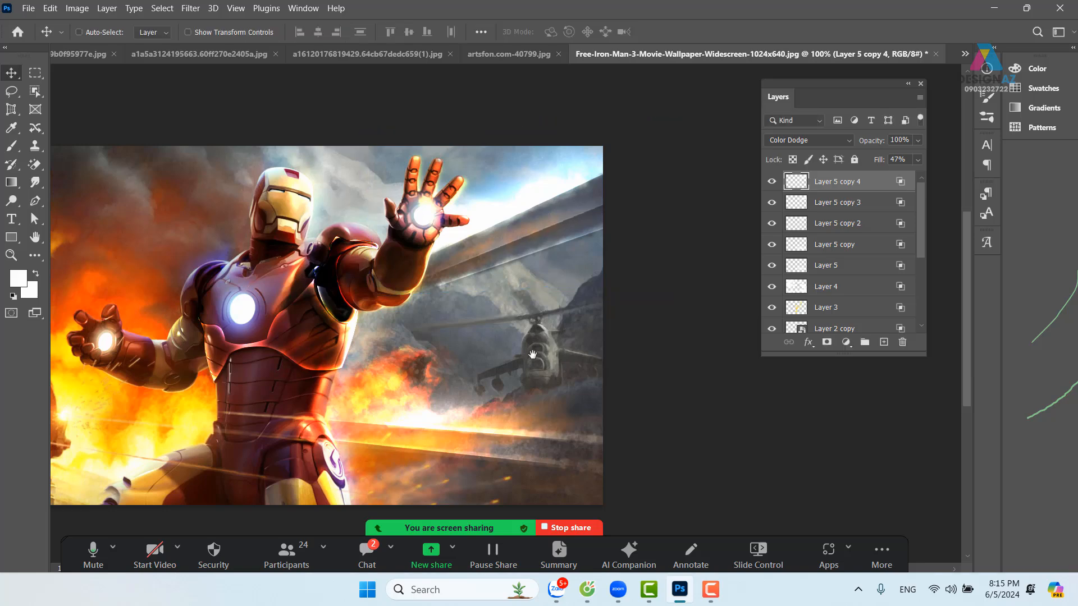
Step: Add the placeholder text "Lorem Ipsum" in front of the helicopter and scale it up to about 498%
drag(532, 355, 589, 327)
drag(411, 349, 430, 337)
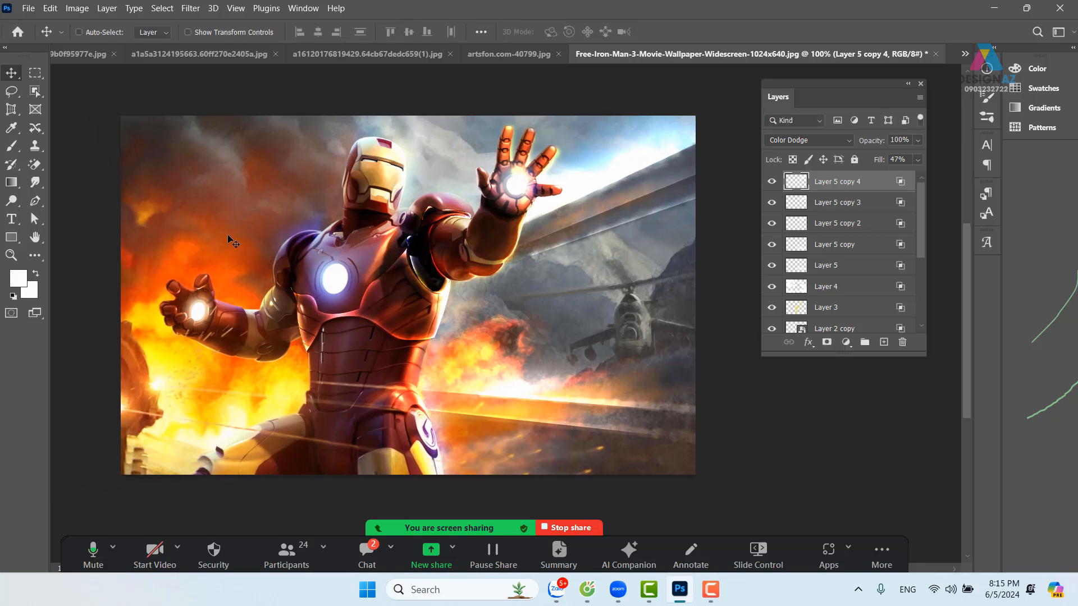
drag(369, 192, 398, 176)
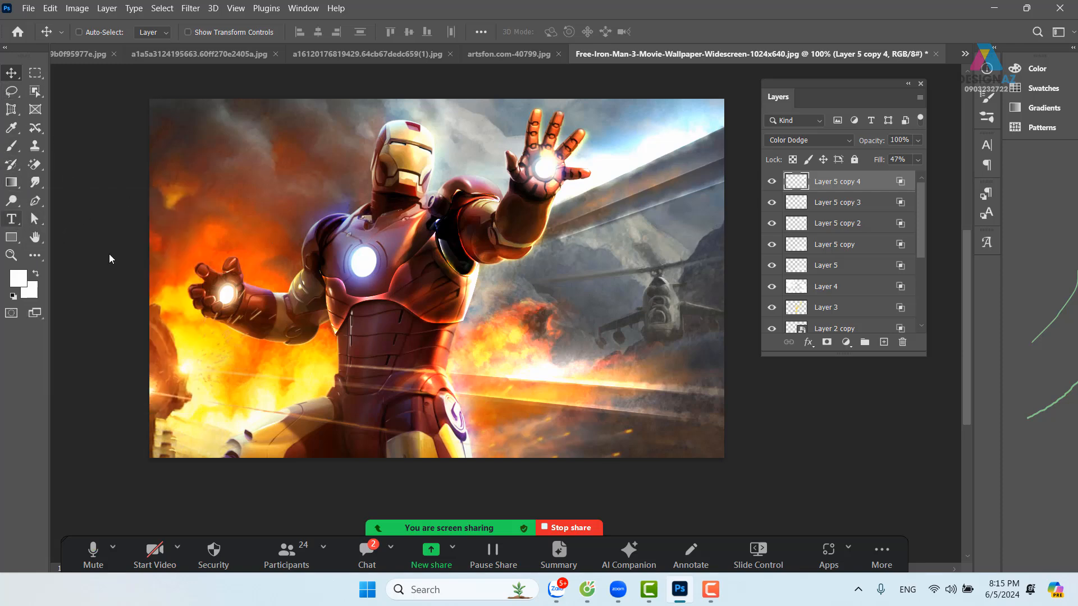
click(534, 303)
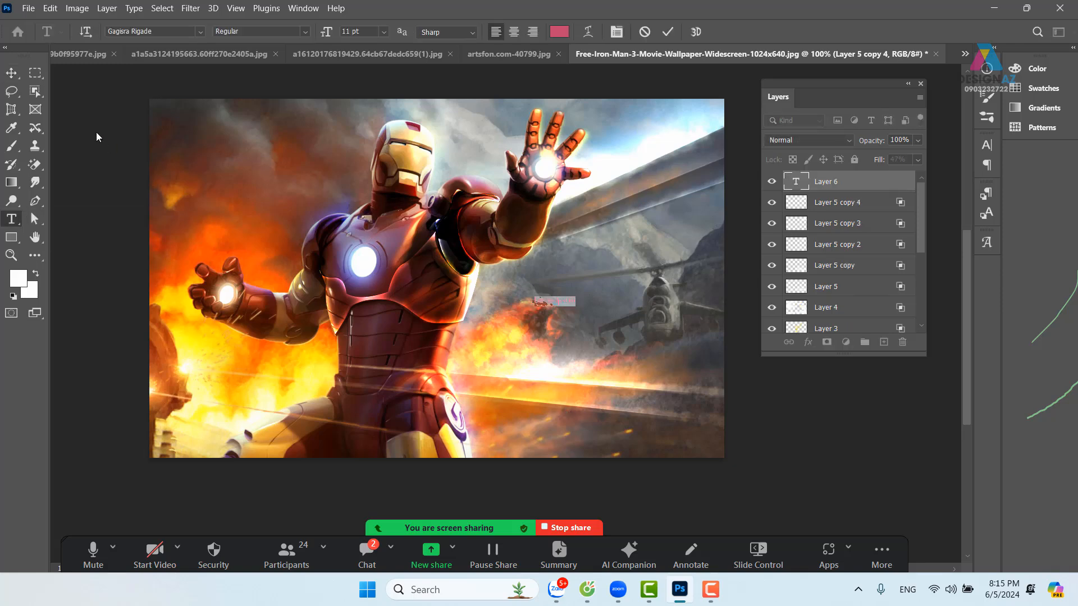
click(11, 72)
key(ctrl+t)
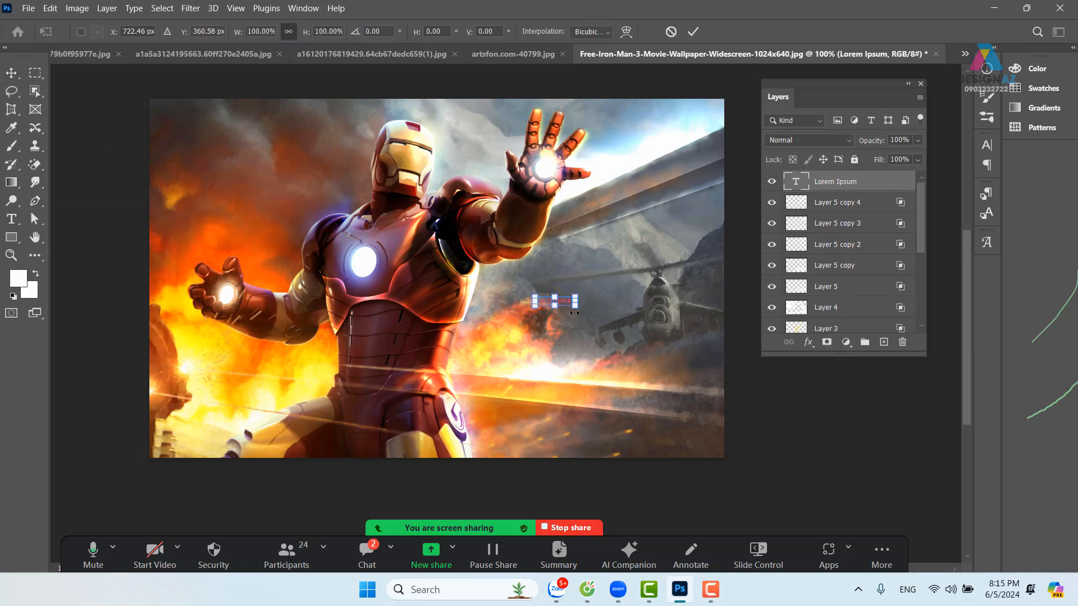
drag(578, 293, 720, 179)
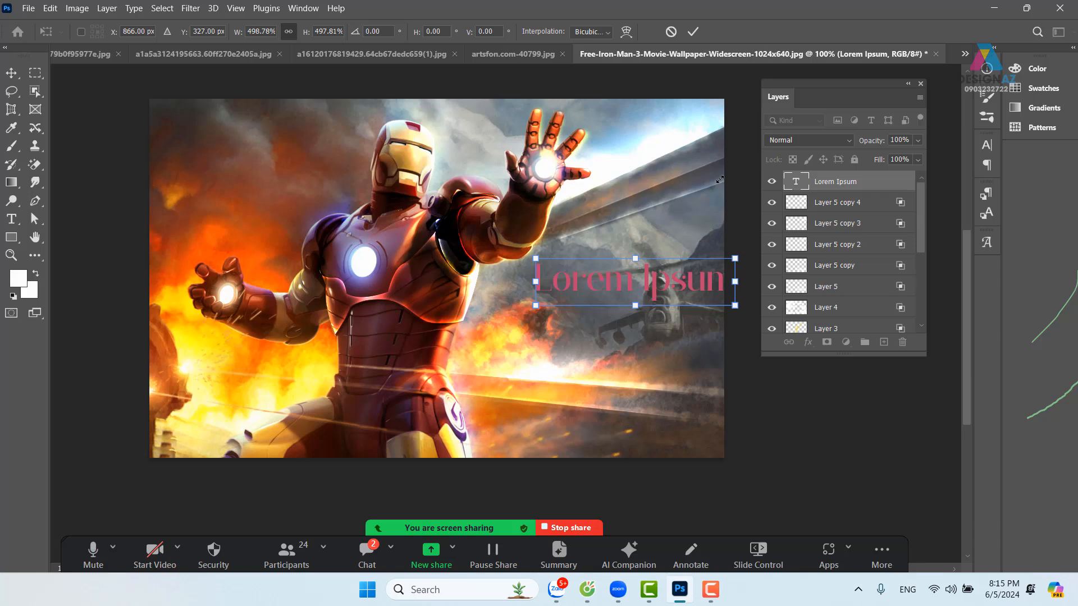
key(Return)
Step: Shorten the placeholder text to "Lorem" and move it down beside Iron Man's waist
key(t)
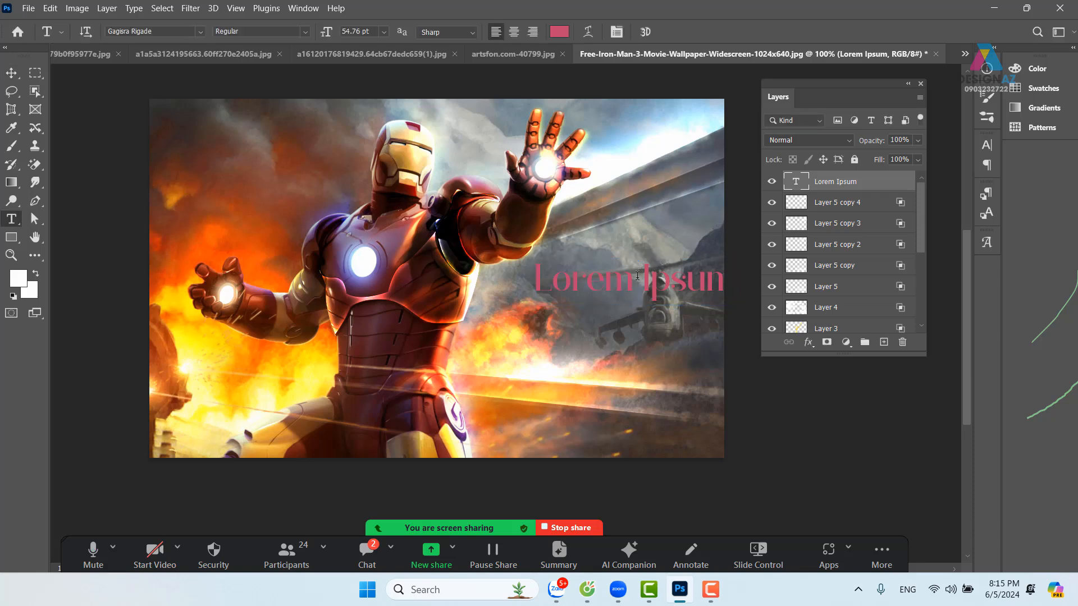
double_click(634, 276)
key(BackSpace)
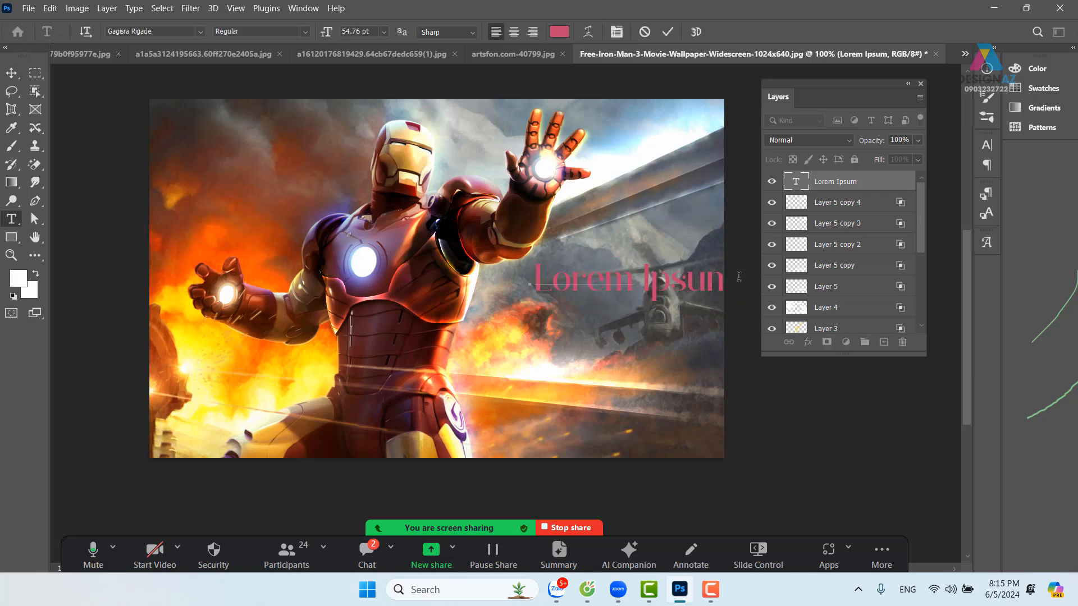
click(12, 72)
drag(564, 284, 475, 333)
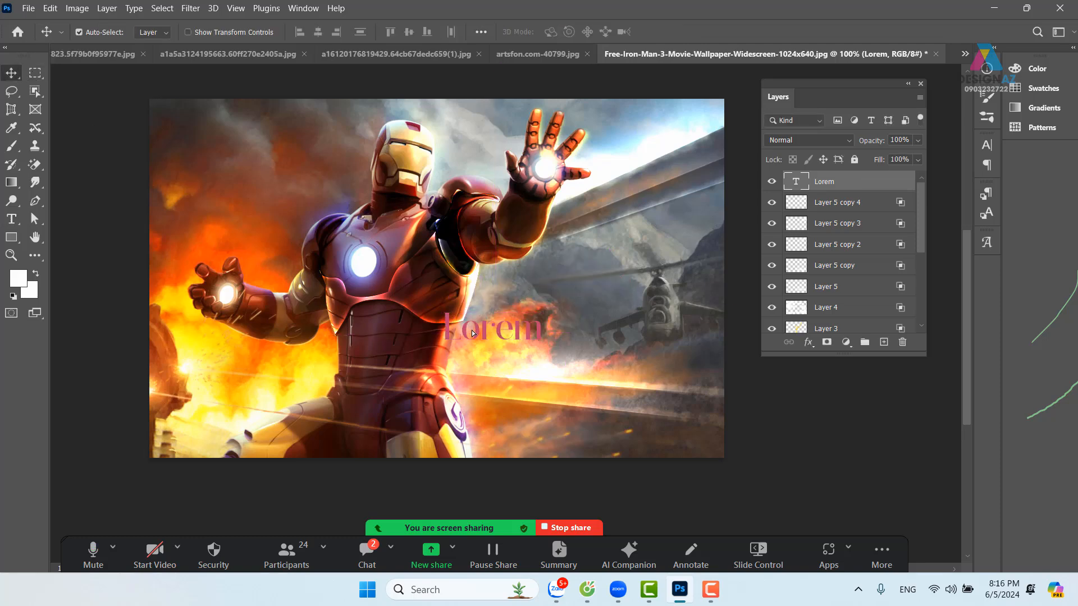
Step: Enlarge the "Lorem" text to about 256% and move it down just above the light streaks
key(ctrl+t)
drag(547, 308, 695, 237)
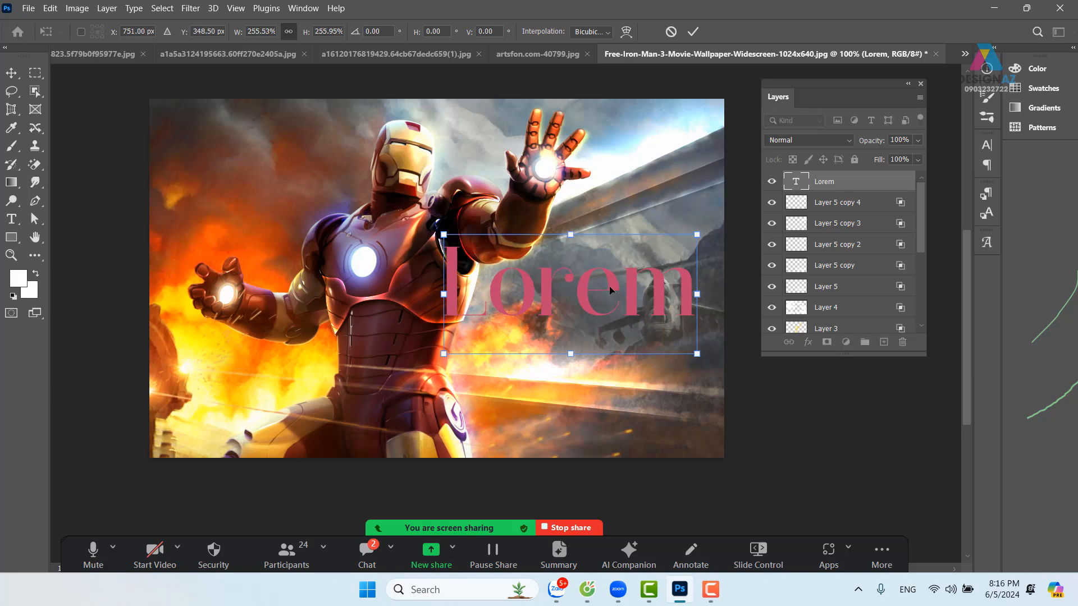
drag(609, 285, 603, 321)
key(Return)
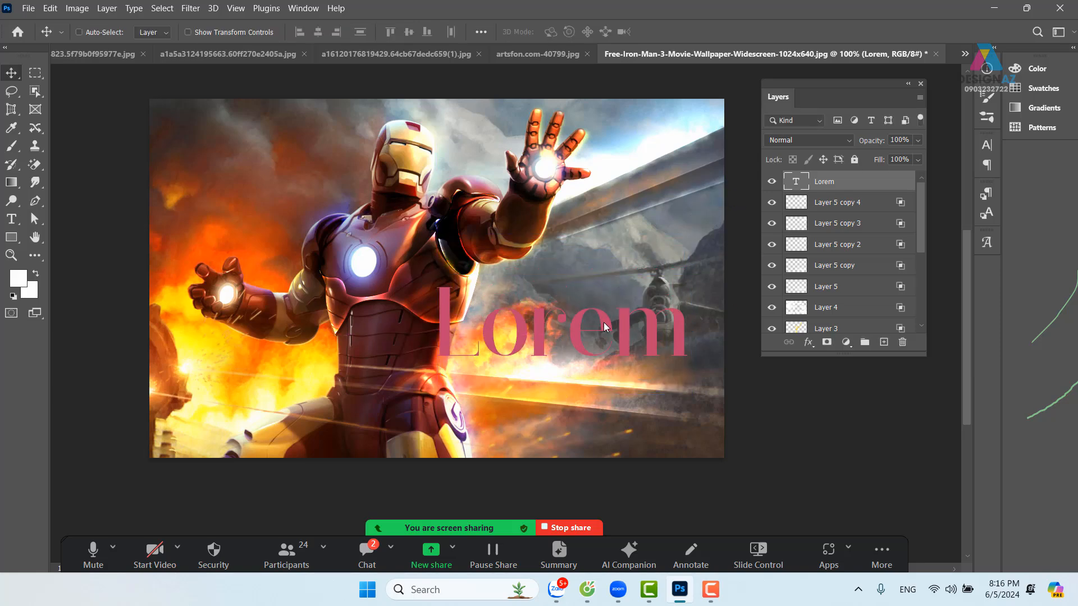
Step: Preview other fonts on the "Lorem" text, including Waylimo, UTM A&S Heartbeat and UVN Ban Tay
key(t)
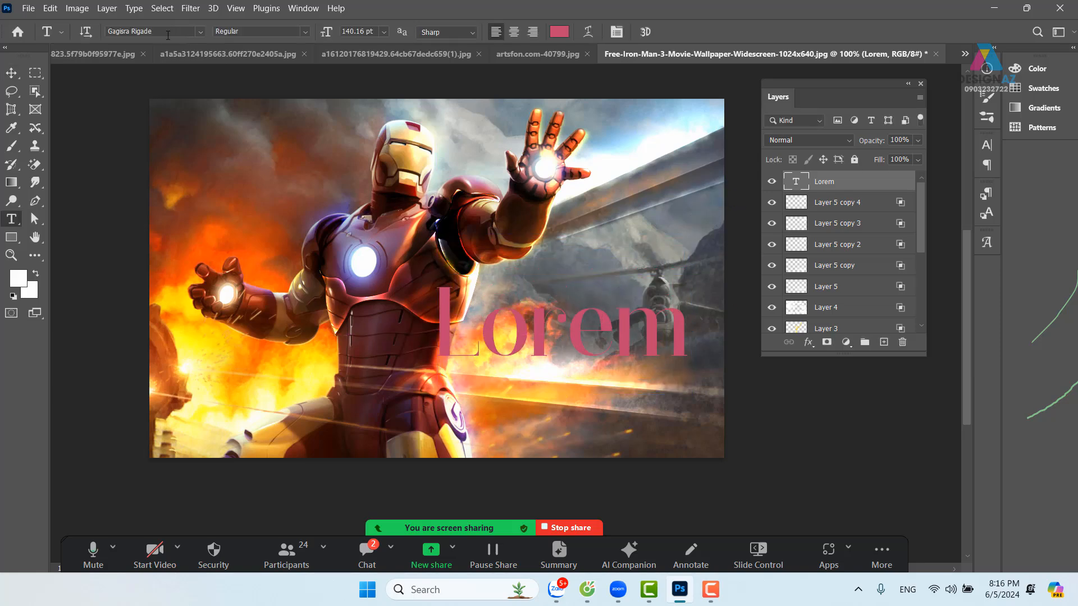
click(168, 33)
key(Down)
key(Down)
key(Down)
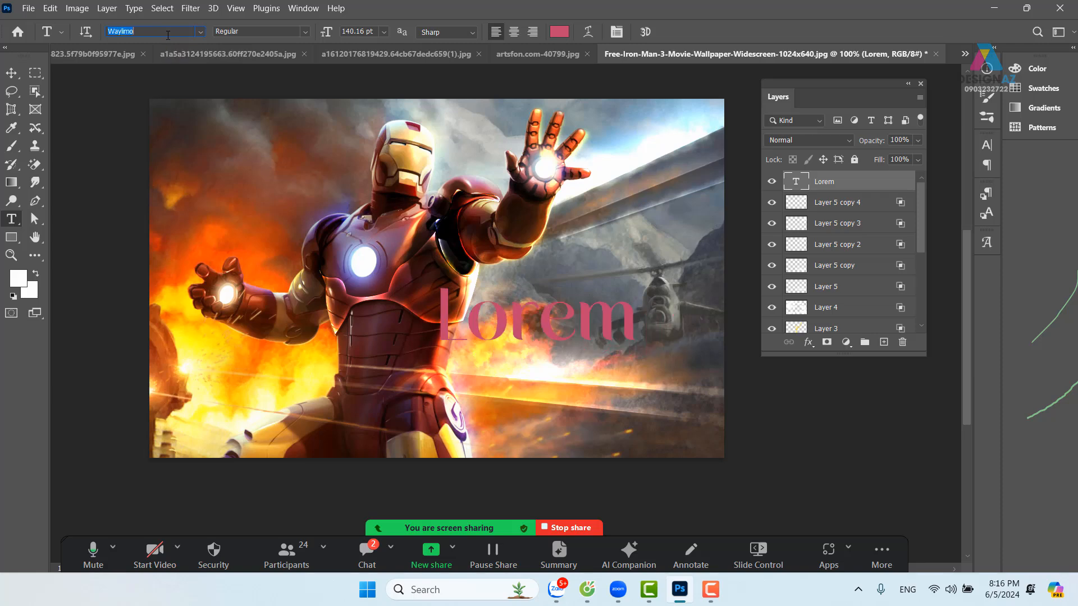
key(Down)
key(Down)
key(Down)
key(Down)
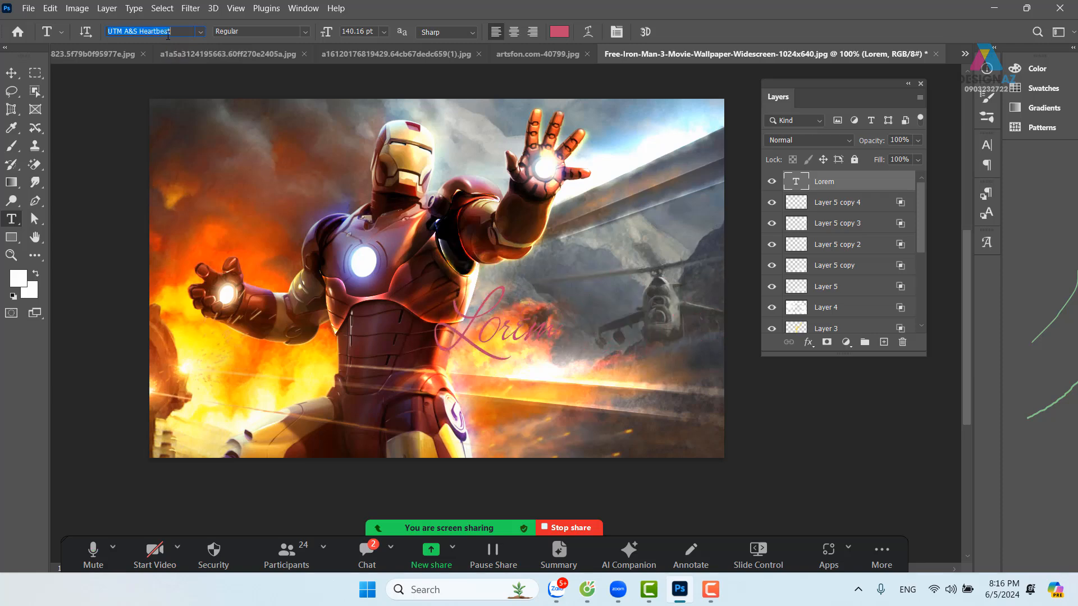
key(Down)
key(Down)
key(Down)
key(Down)
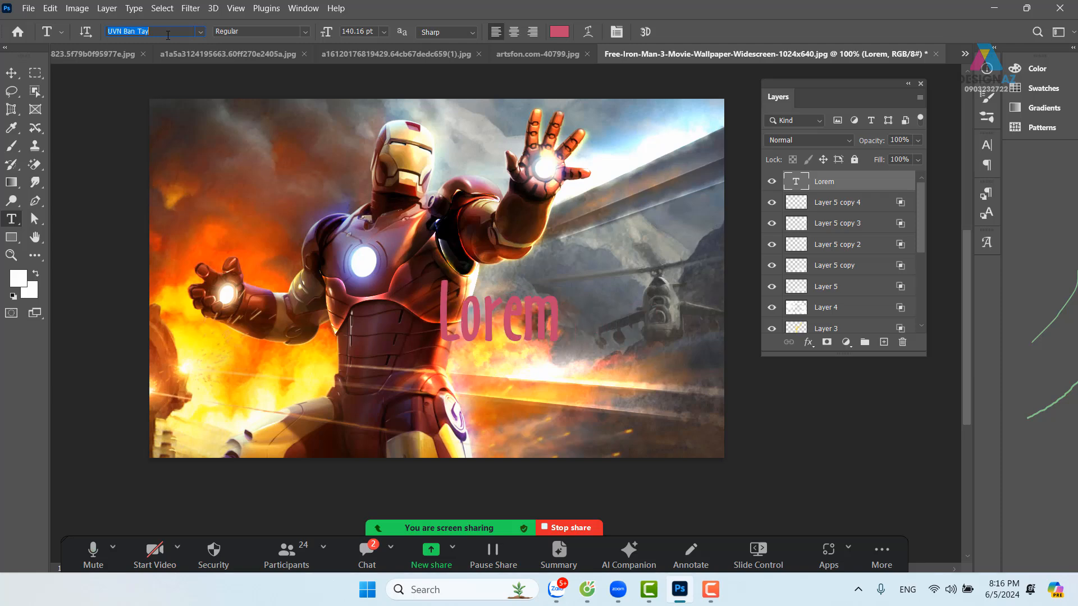
Step: Search the font list for sport fonts and apply Race Sport Free Regular to the "Lorem" text
text(s)
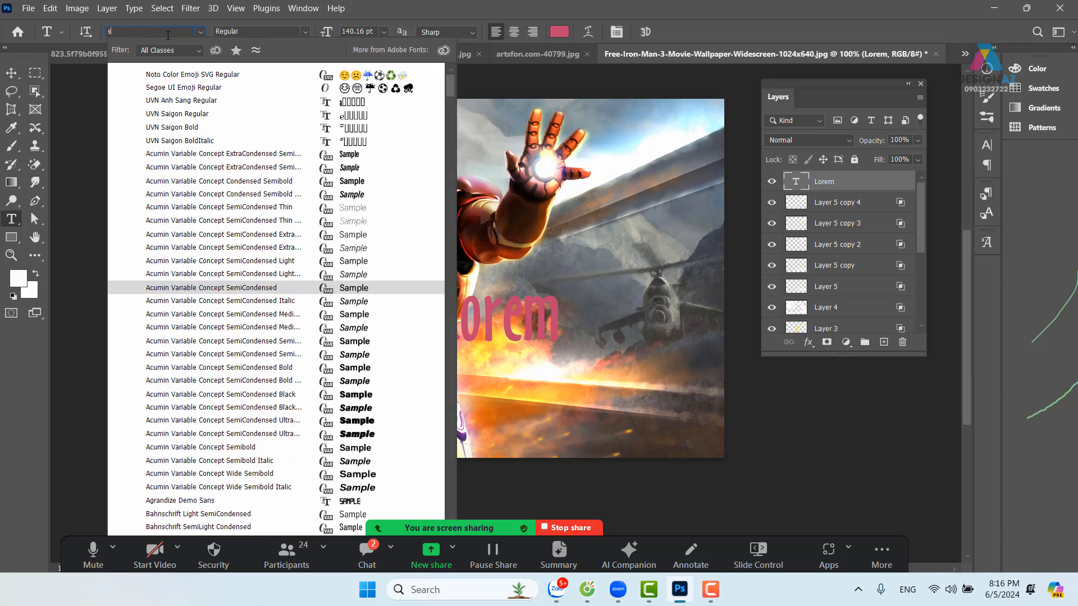
text(port Free)
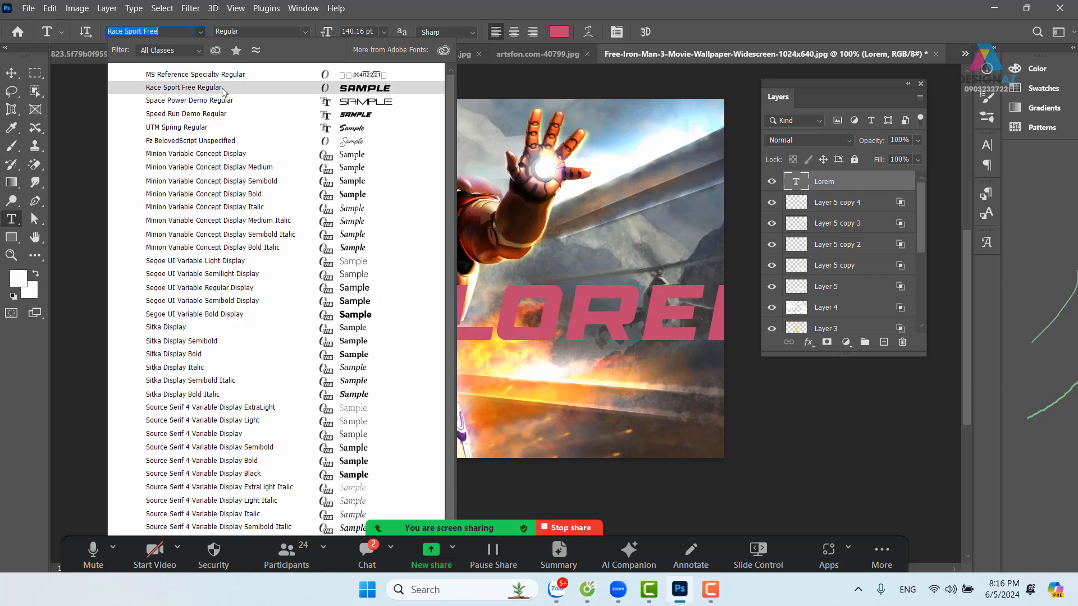
click(221, 88)
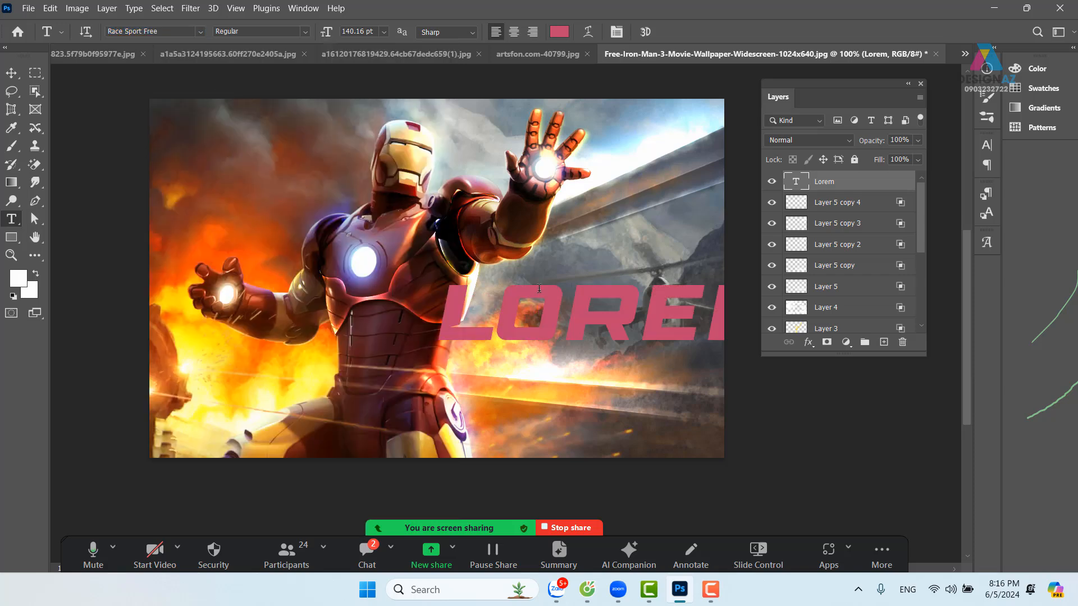
Step: Shorten the text to "Lor" and position it beside Iron Man's waist, just above the upper light streak
click(11, 73)
drag(599, 308, 748, 317)
key(t)
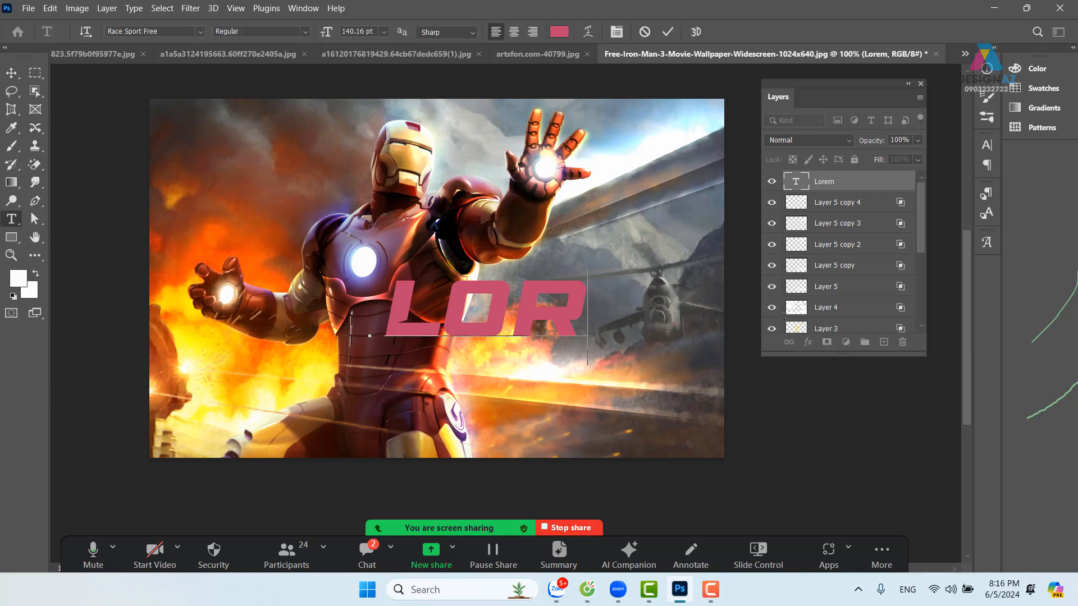
key(BackSpace)
click(11, 73)
drag(477, 290, 554, 312)
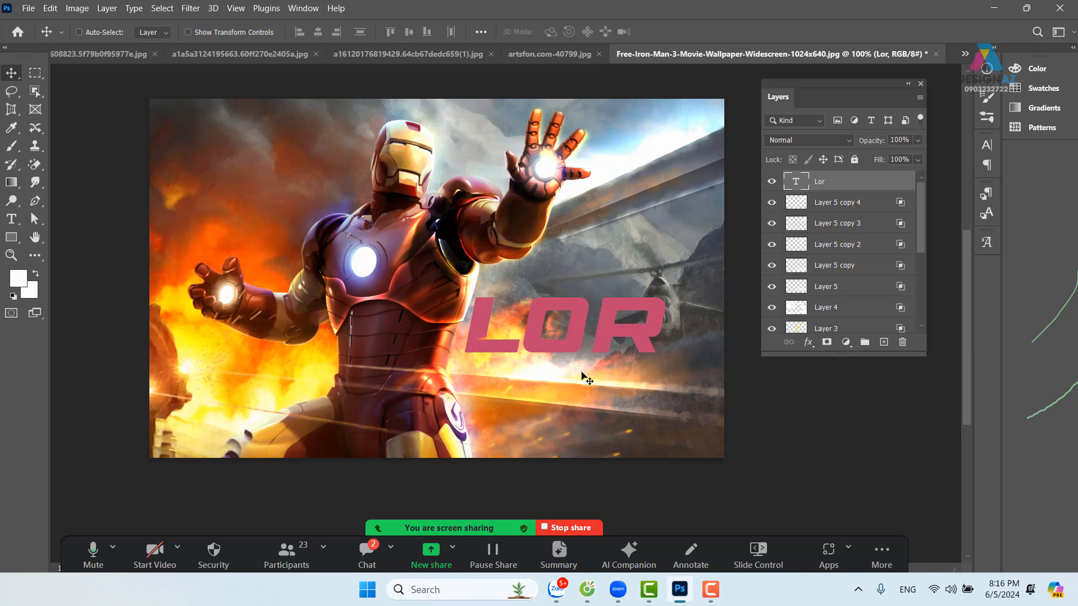
Step: Recolor the "Lor" text pale yellow ffffc5 by sampling the bright glow of the fire beneath it
key(t)
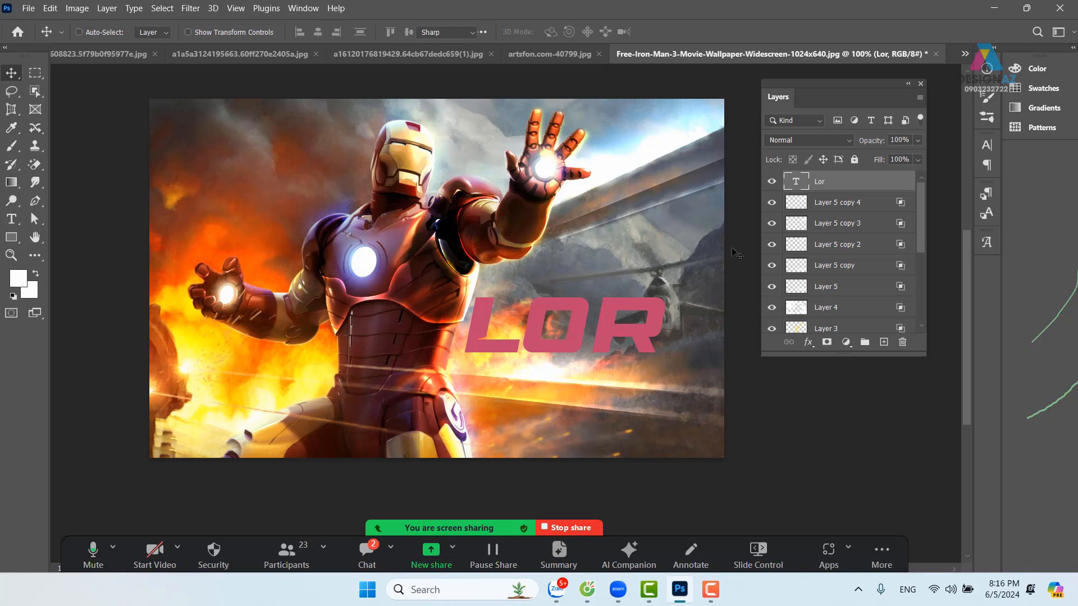
click(560, 33)
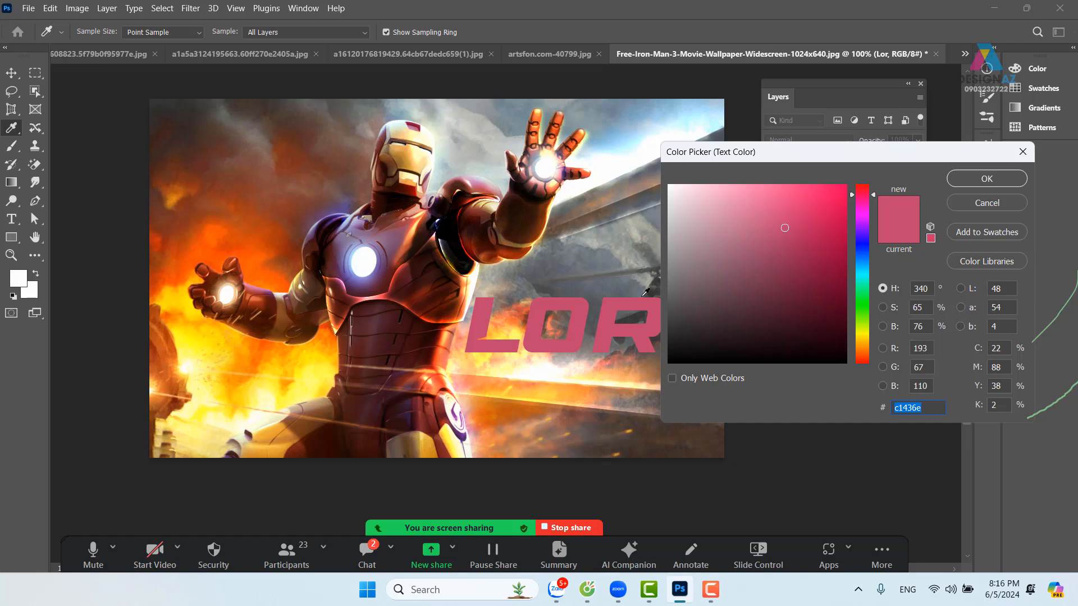
click(514, 369)
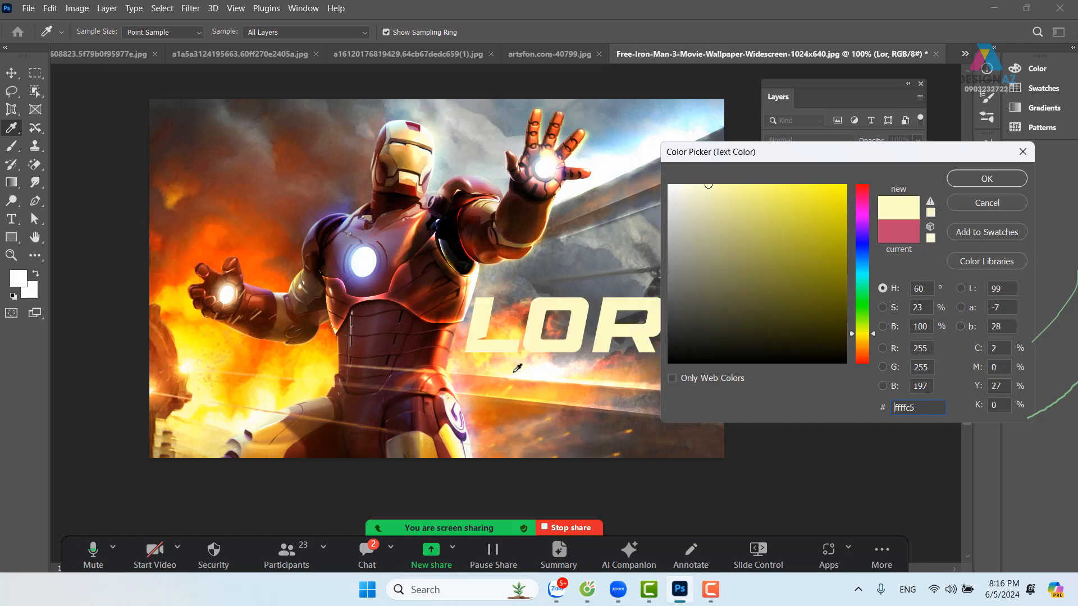
click(958, 185)
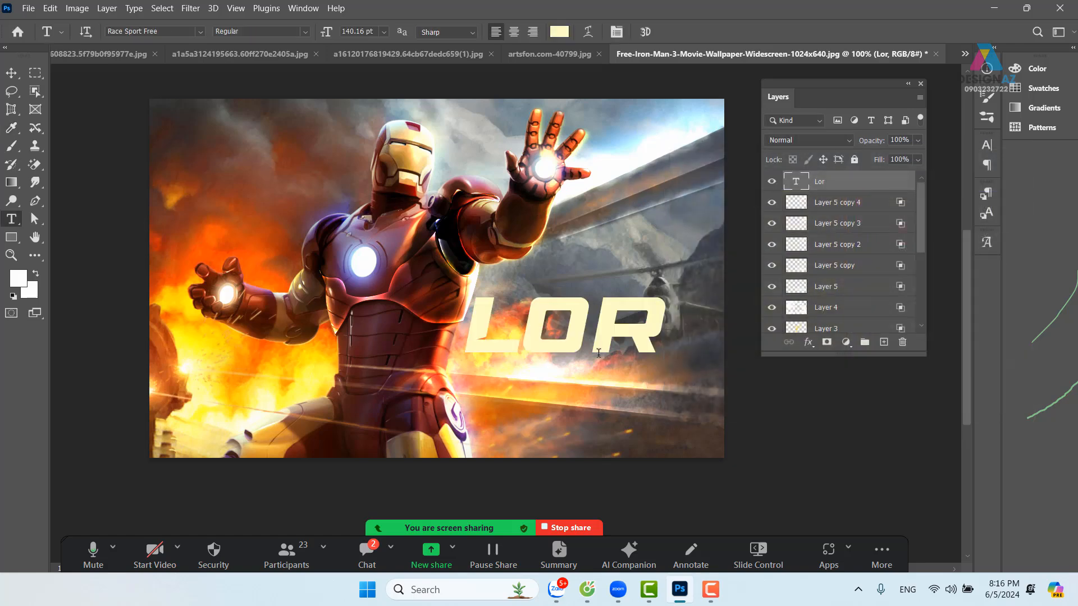
click(11, 73)
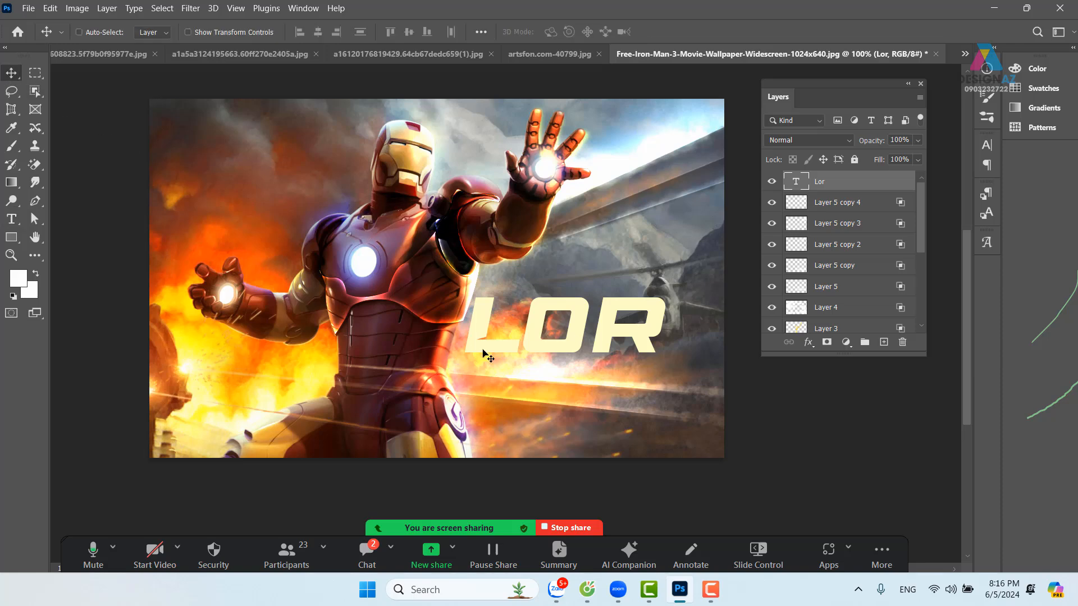
Step: Move the "Lor" text up and rightward, to about 73 px from the canvas's right edge and 221 px from its bottom edge
mouse_move(558, 345)
mouse_down()
mouse_move(578, 316)
mouse_move(567, 326)
mouse_up()
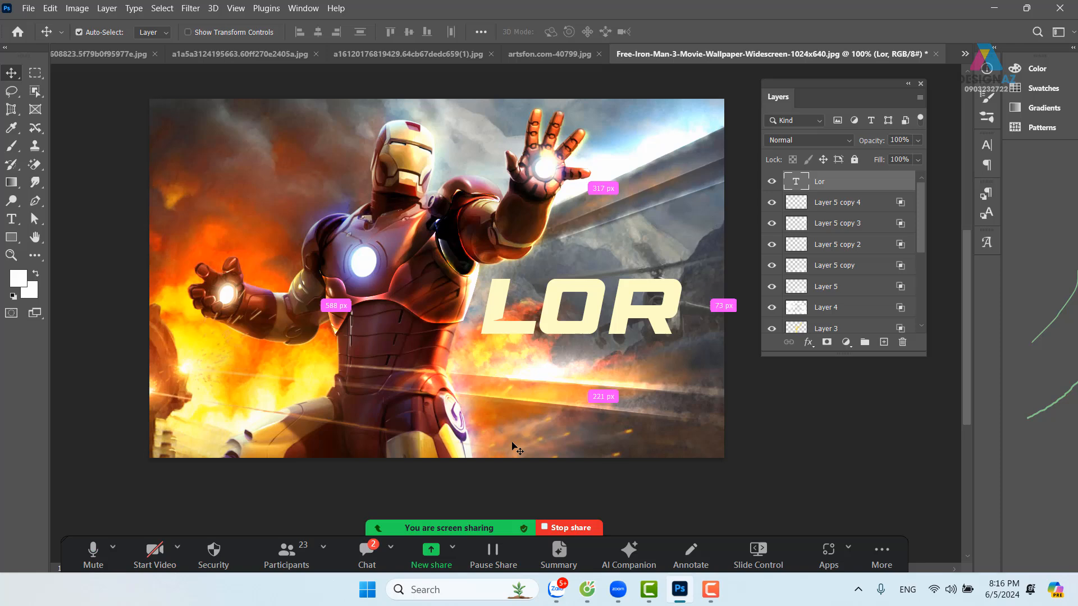
key(ctrl+plus)
drag(666, 369, 500, 365)
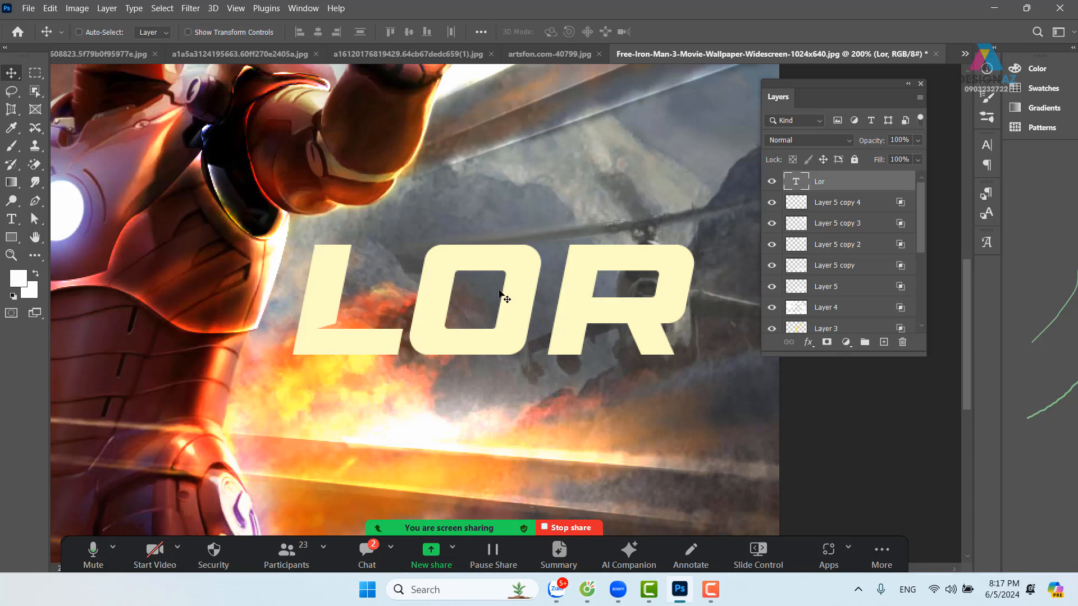
Step: Trace a closed Pen path over the letter O, following its inner top edge with a curved right corner and running below the letter
key(p)
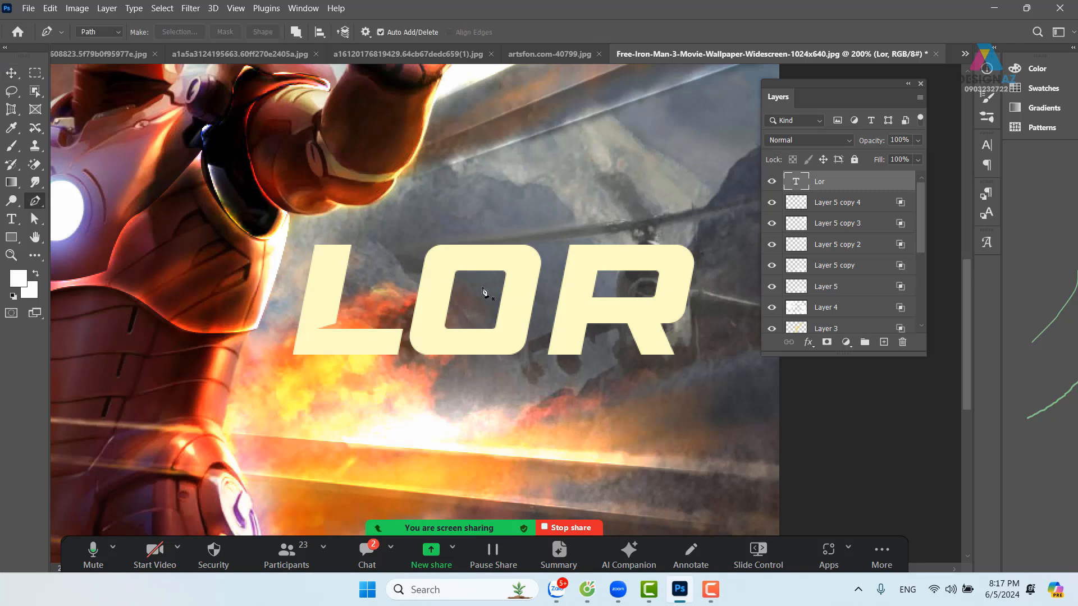
click(457, 271)
click(504, 270)
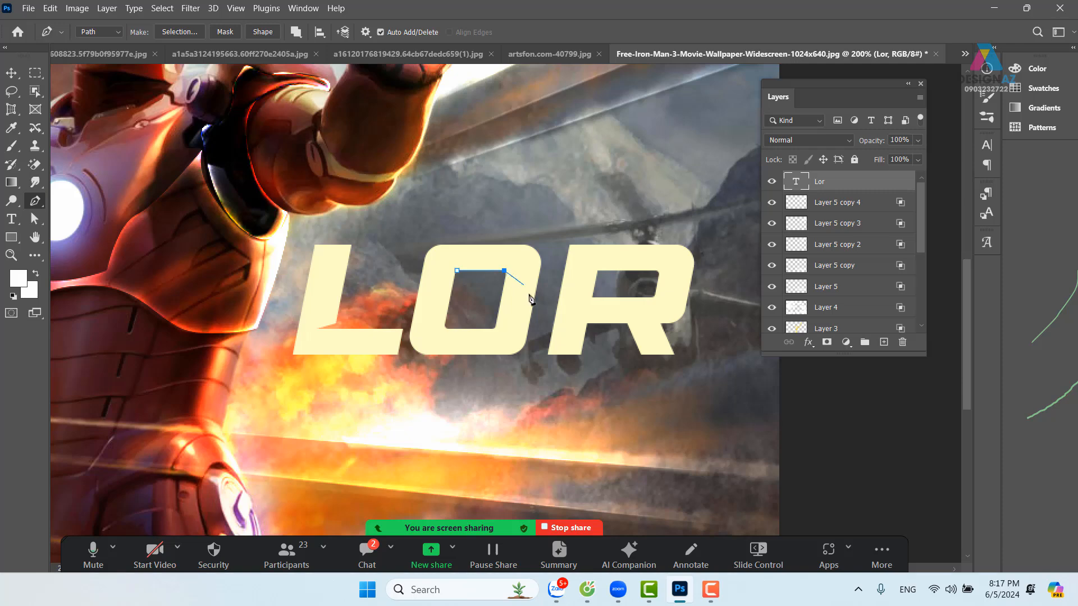
click(533, 300)
drag(534, 303, 520, 391)
click(405, 377)
click(404, 355)
click(414, 270)
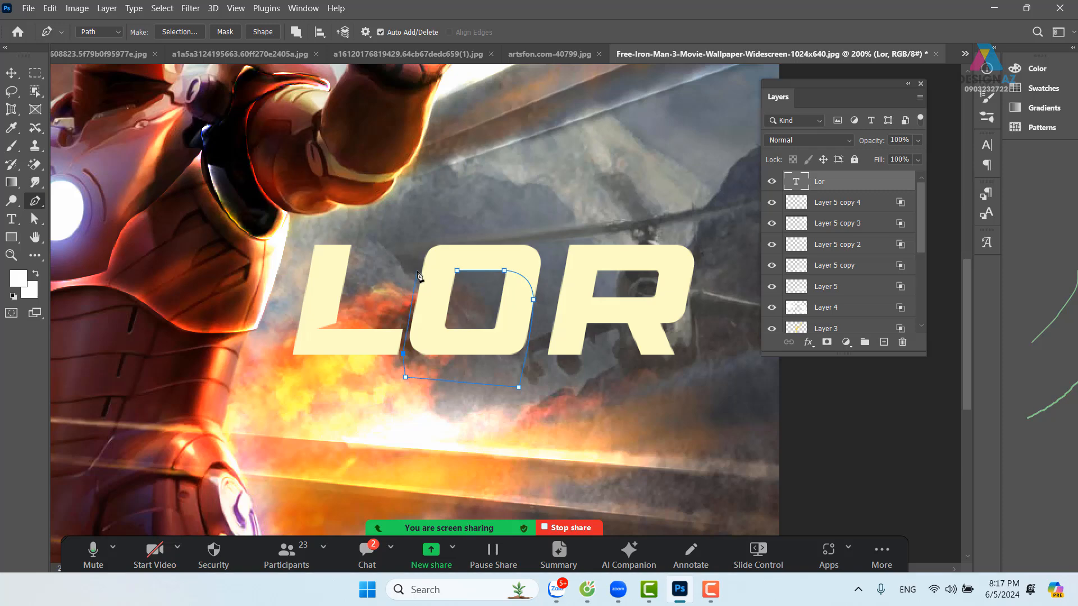
click(457, 271)
key(t)
key(Return)
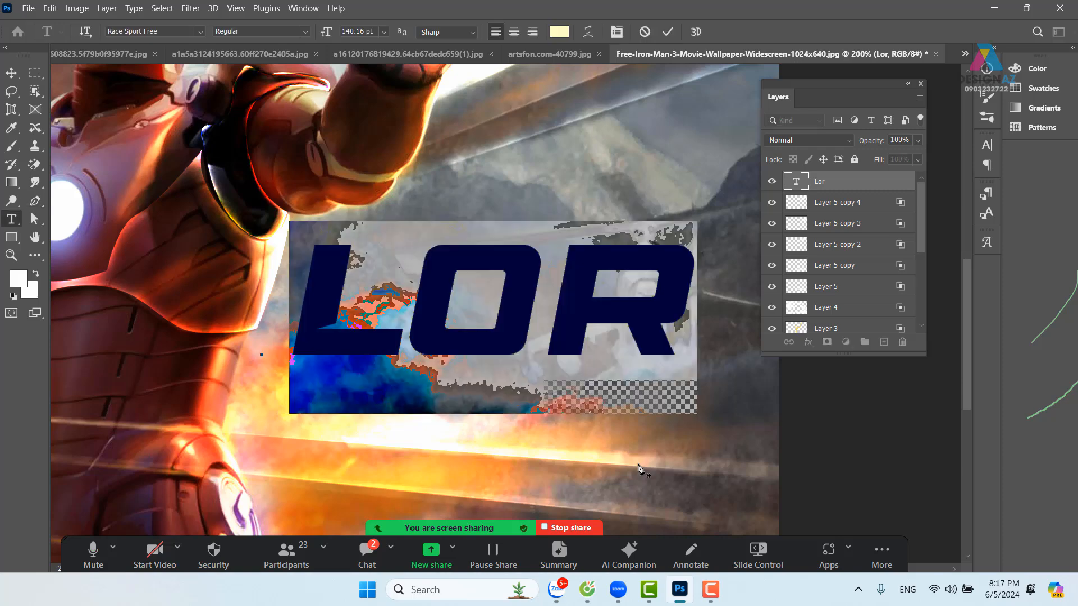
click(11, 72)
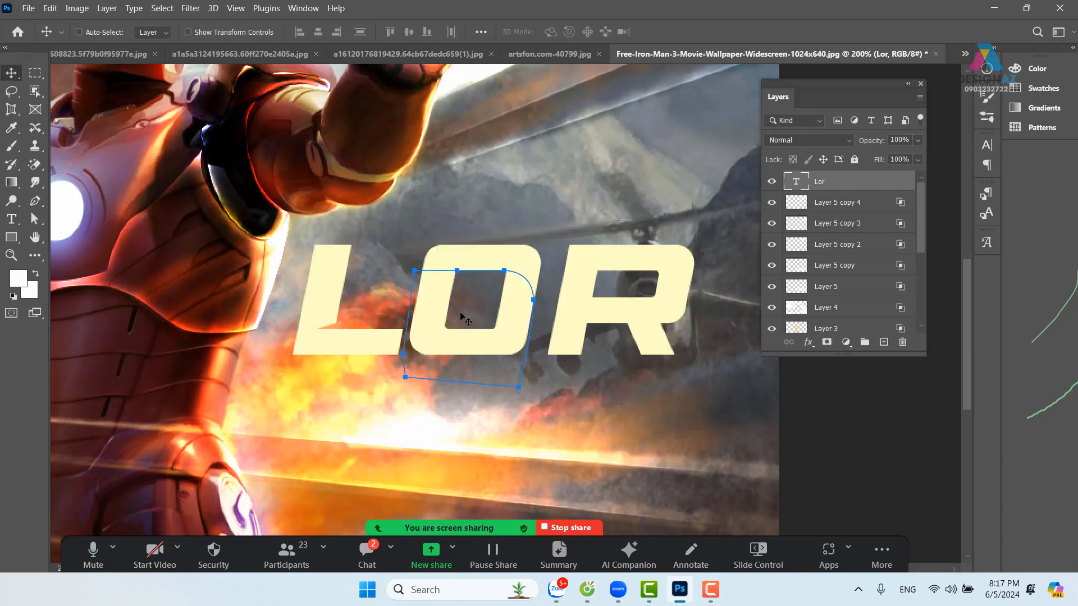
key(t)
key(Return)
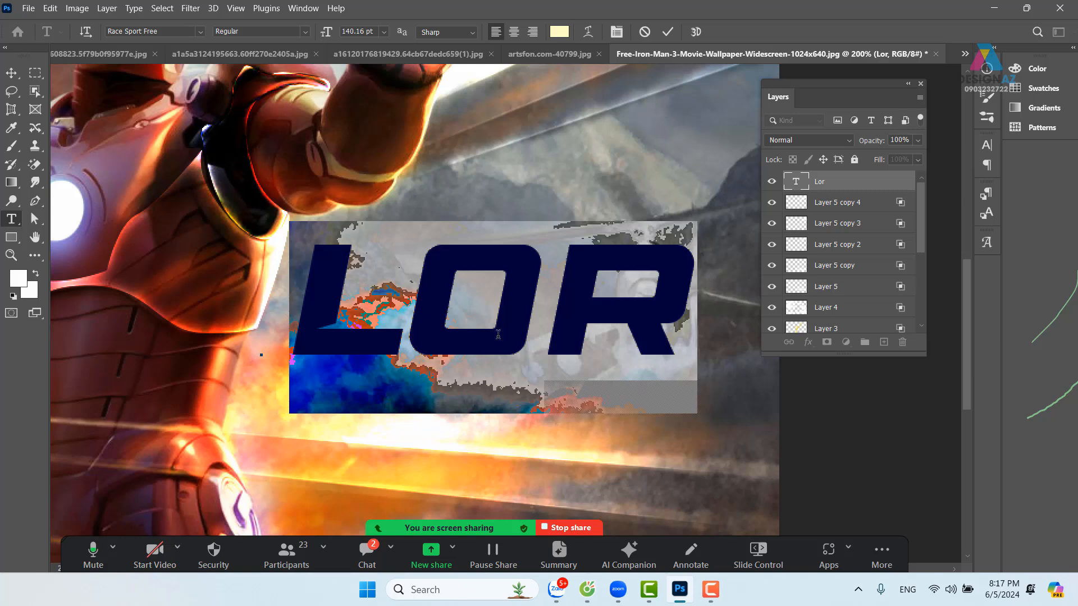
click(11, 72)
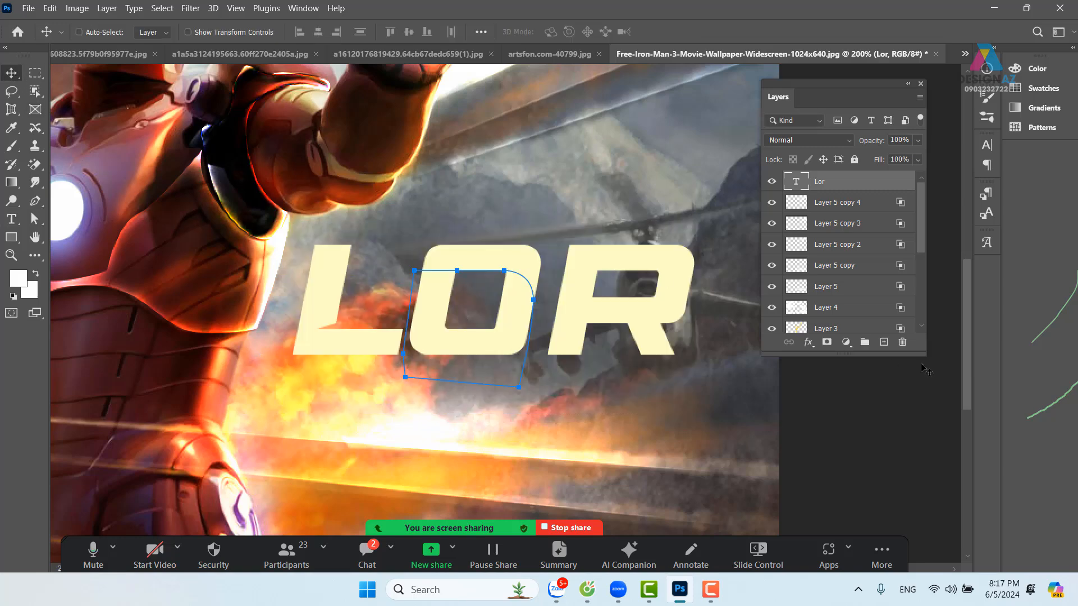
Step: Create a new layer above the "Lor" text and convert the path around the O into a selection
click(883, 342)
key(ctrl+Return)
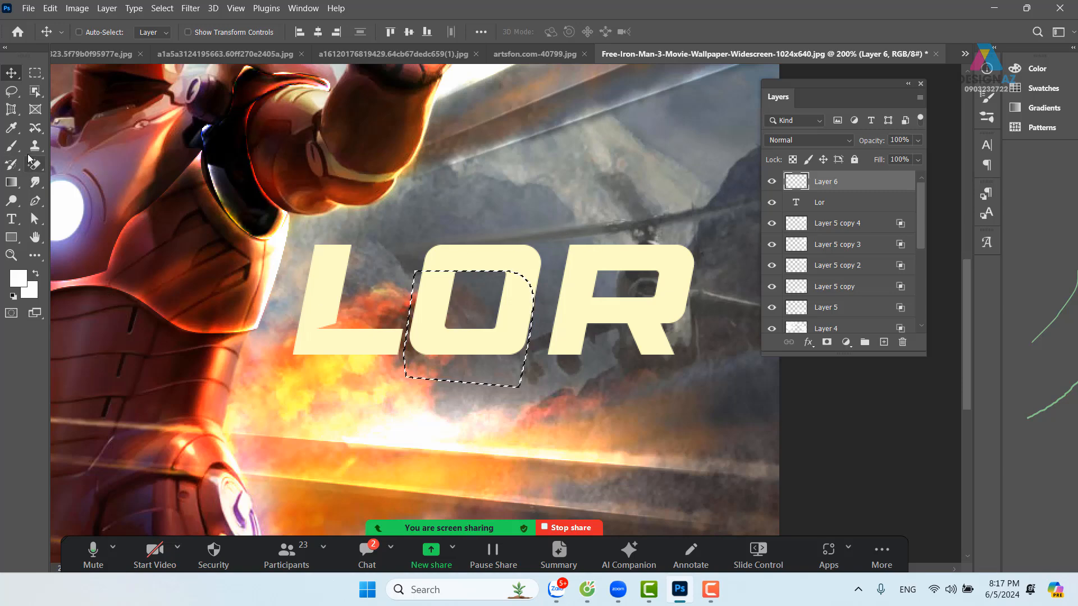
Step: Brush a soft b0b0a2 gray shadow across the selected upper part of the O and clip the shadow layer to the "Lor" text
key(b)
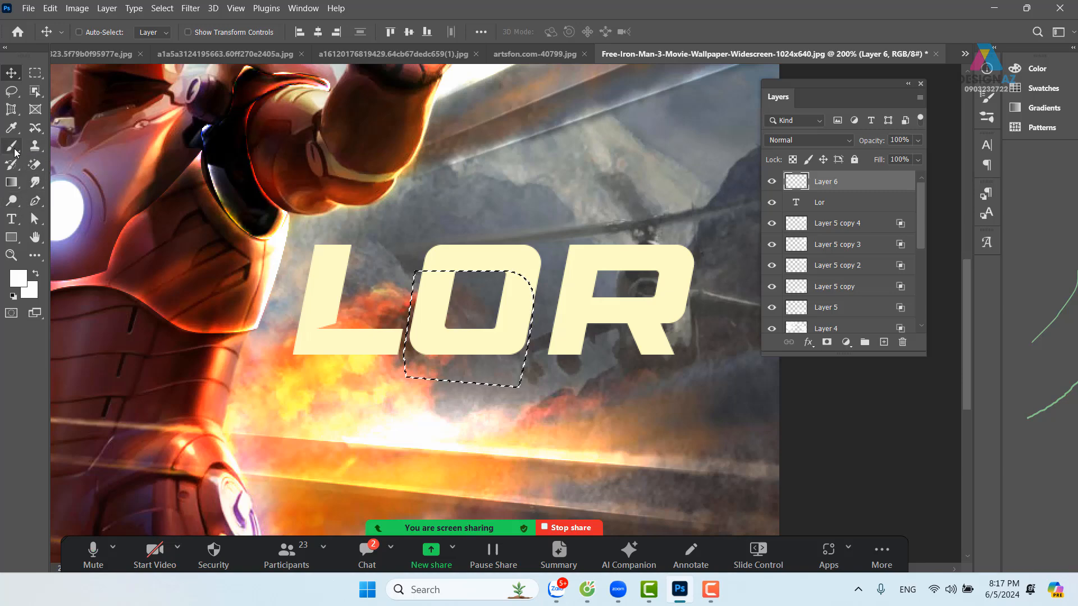
click(17, 278)
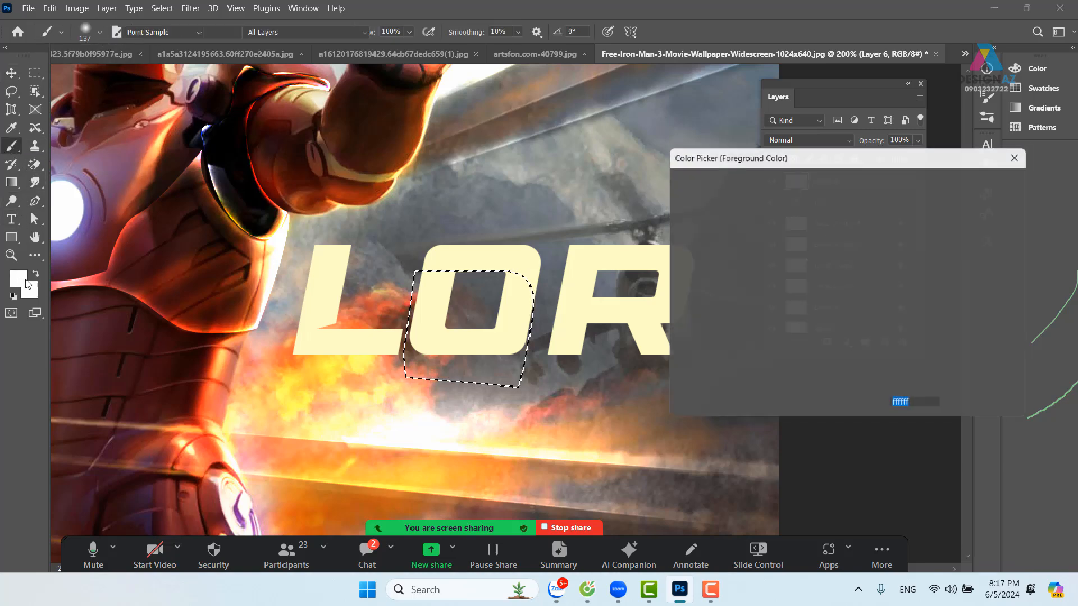
click(441, 300)
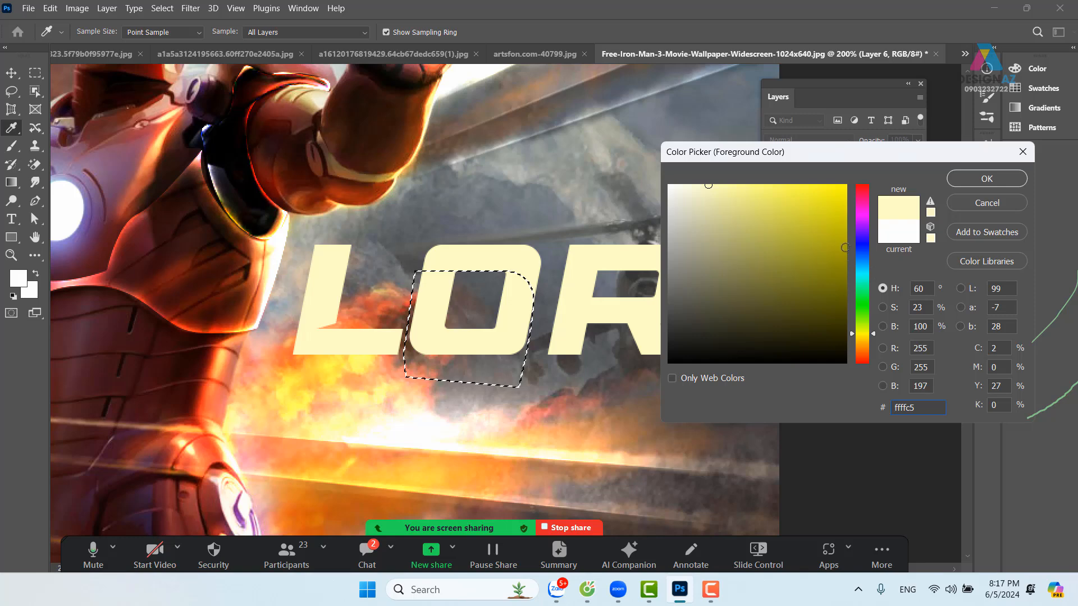
click(692, 236)
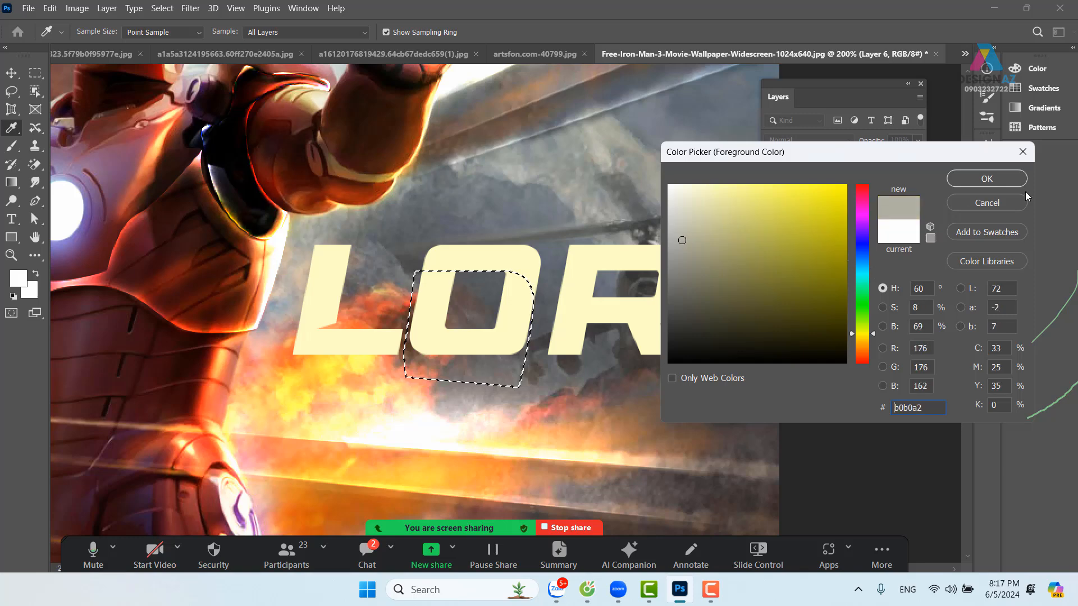
click(987, 178)
mouse_move(496, 254)
mouse_down()
mouse_move(562, 267)
mouse_move(683, 373)
mouse_move(647, 366)
mouse_move(544, 256)
mouse_move(612, 346)
mouse_move(545, 252)
mouse_move(406, 226)
mouse_up()
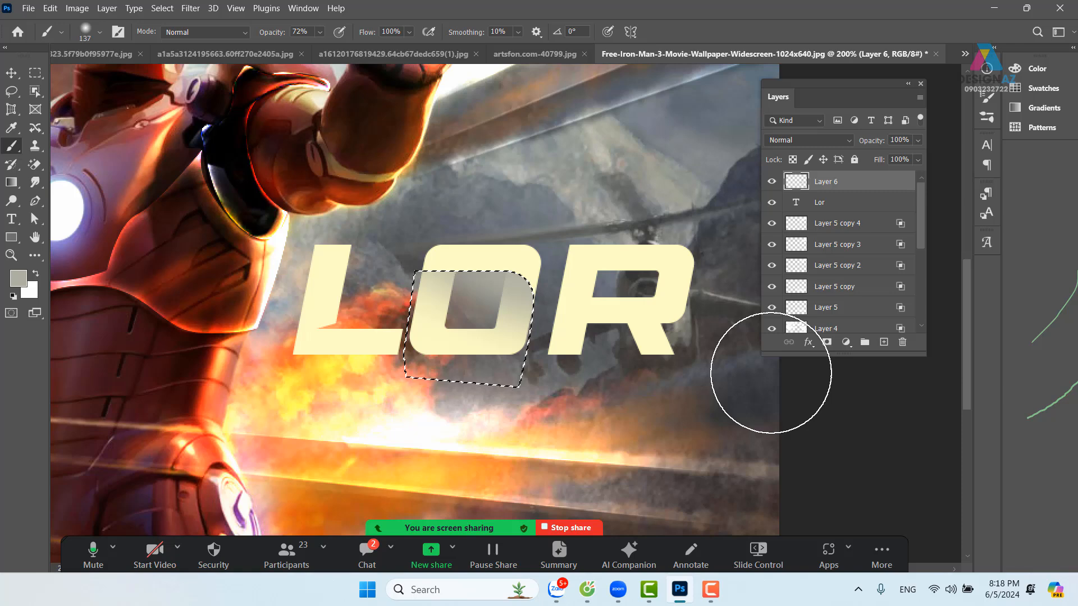
key(ctrl+alt+g)
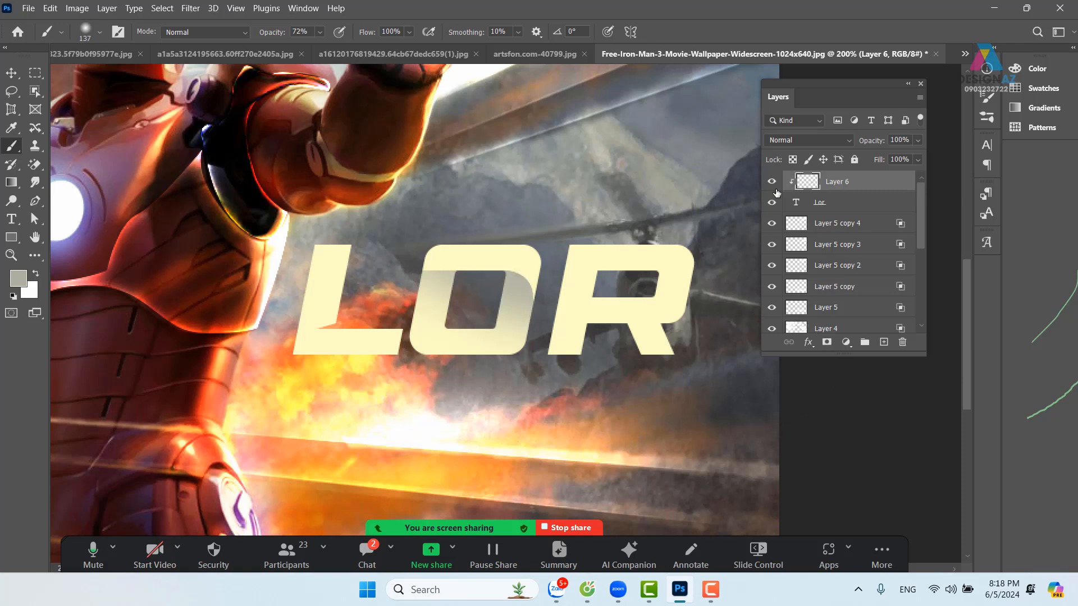
Step: Trace a closed Pen path around the R from its inner top edge to below its legs, and convert it into a selection
drag(716, 375, 665, 366)
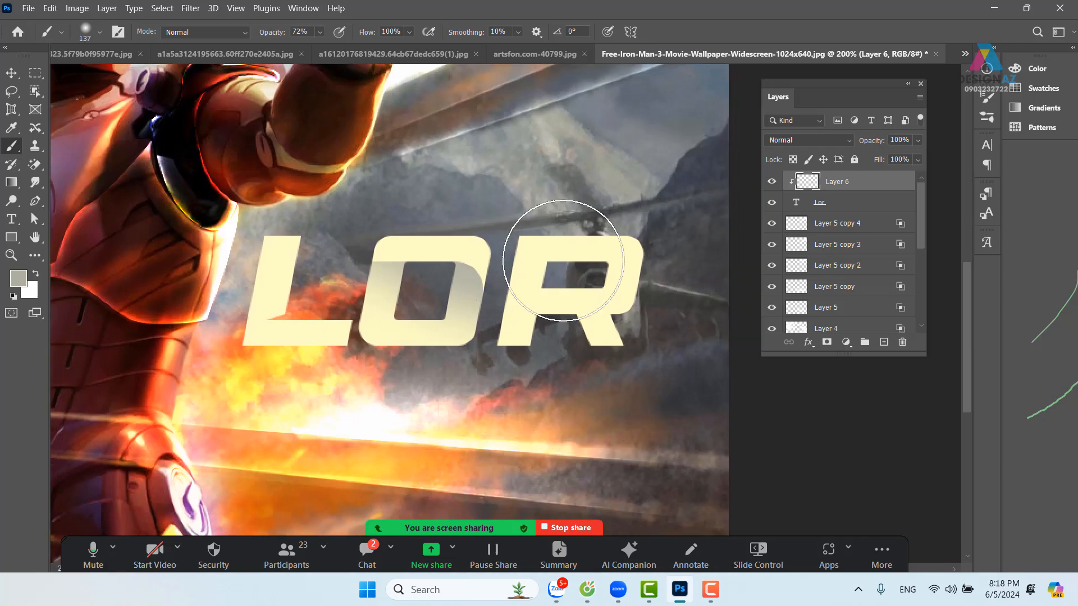
key(p)
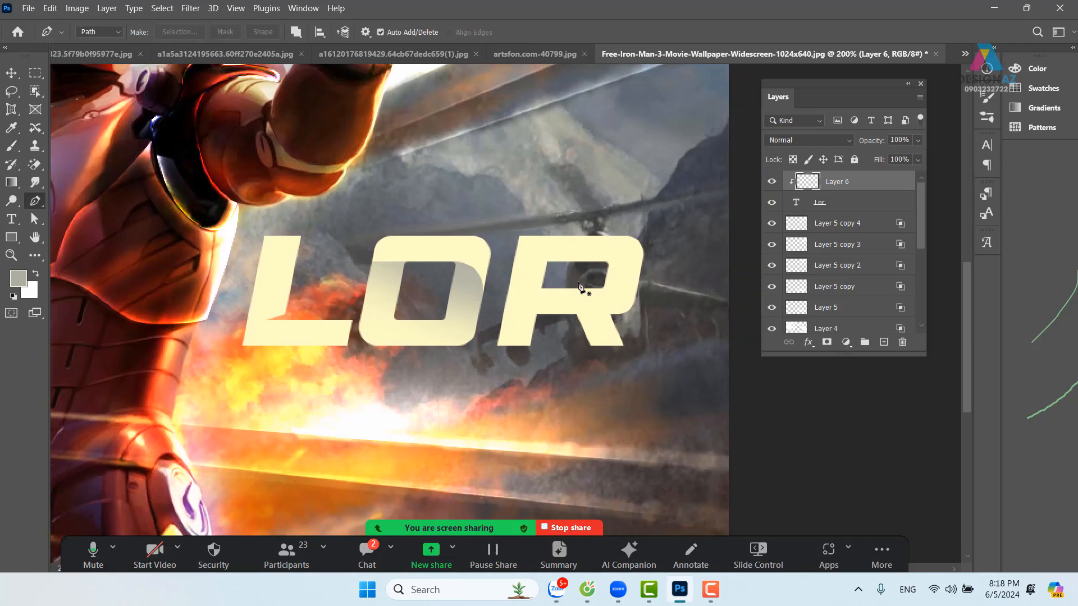
click(547, 262)
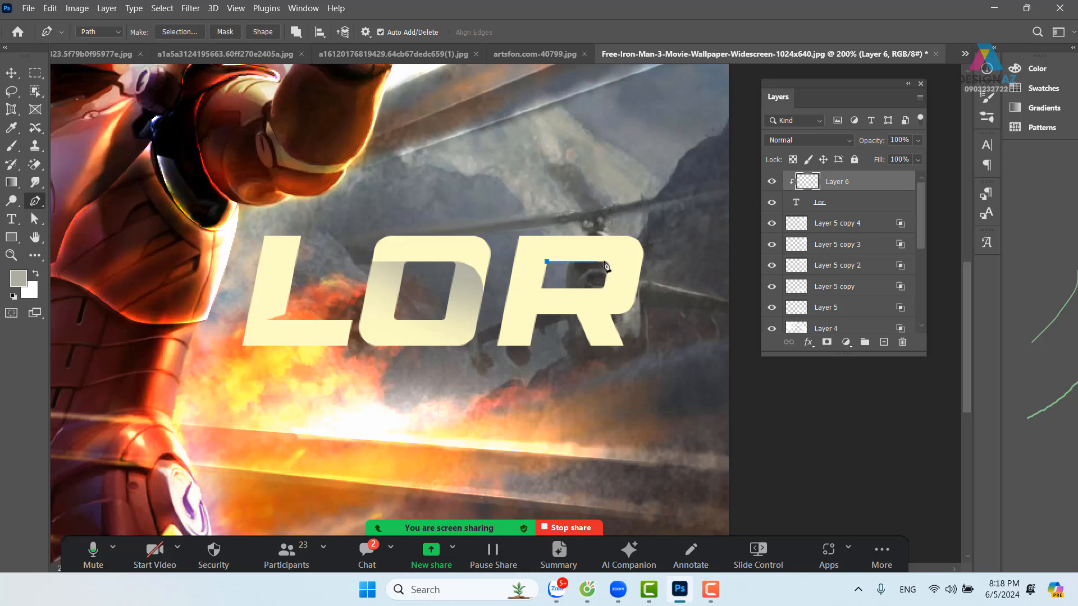
click(605, 262)
drag(637, 284, 639, 315)
click(627, 357)
click(600, 372)
click(557, 359)
drag(502, 369, 490, 366)
click(487, 359)
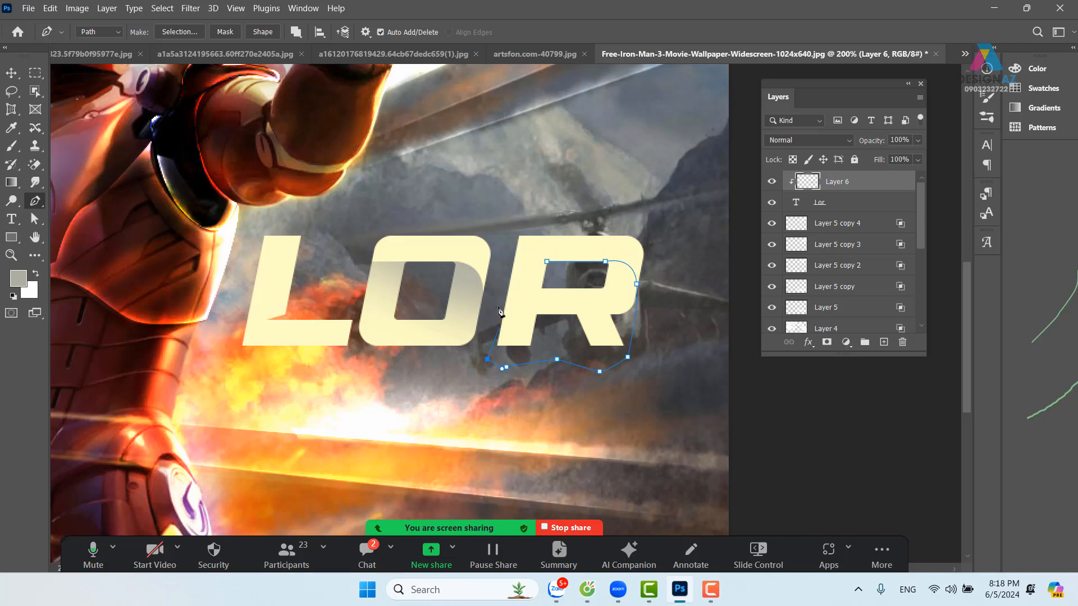
click(506, 276)
drag(547, 262, 567, 272)
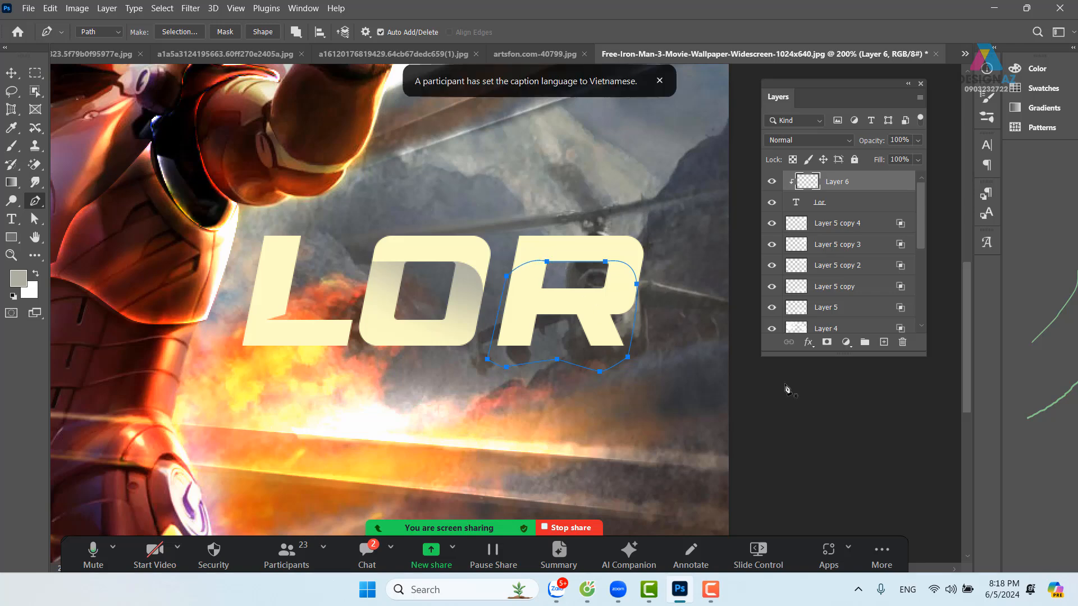
key(ctrl+Return)
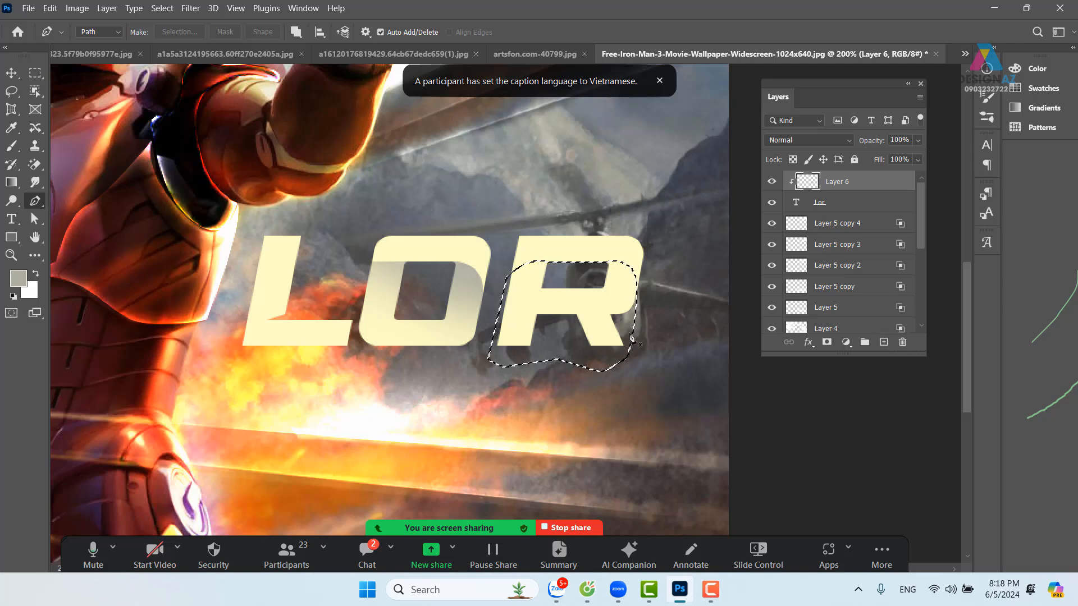
Step: Brush the same soft gray shadow along the top of the selected area of the R, and deselect
key(b)
mouse_move(601, 257)
mouse_down()
mouse_move(635, 262)
mouse_move(538, 237)
mouse_up()
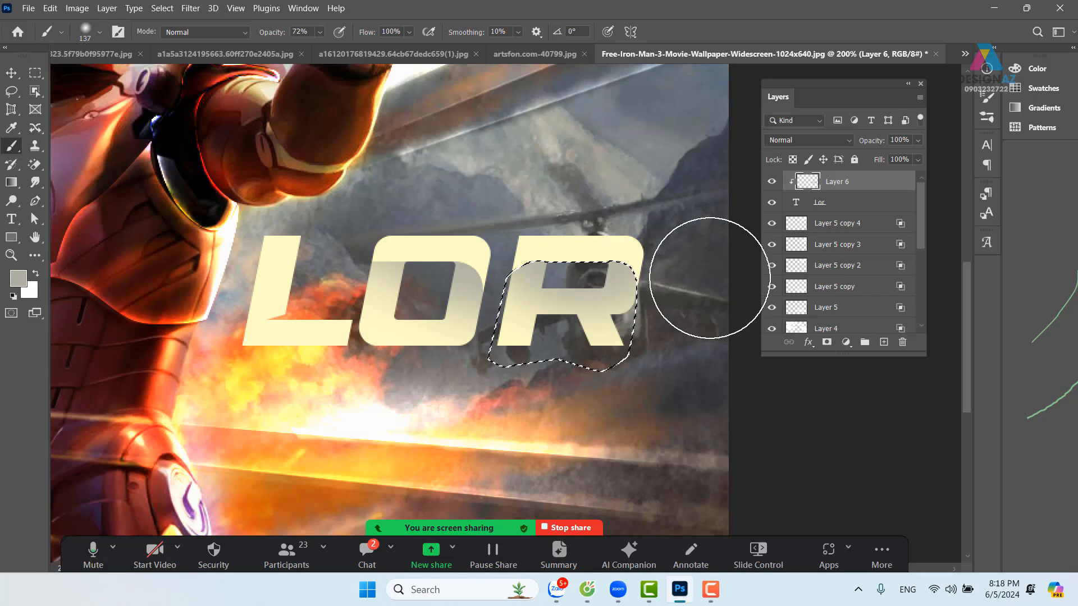
key(ctrl+d)
key(space)
drag(462, 431, 550, 413)
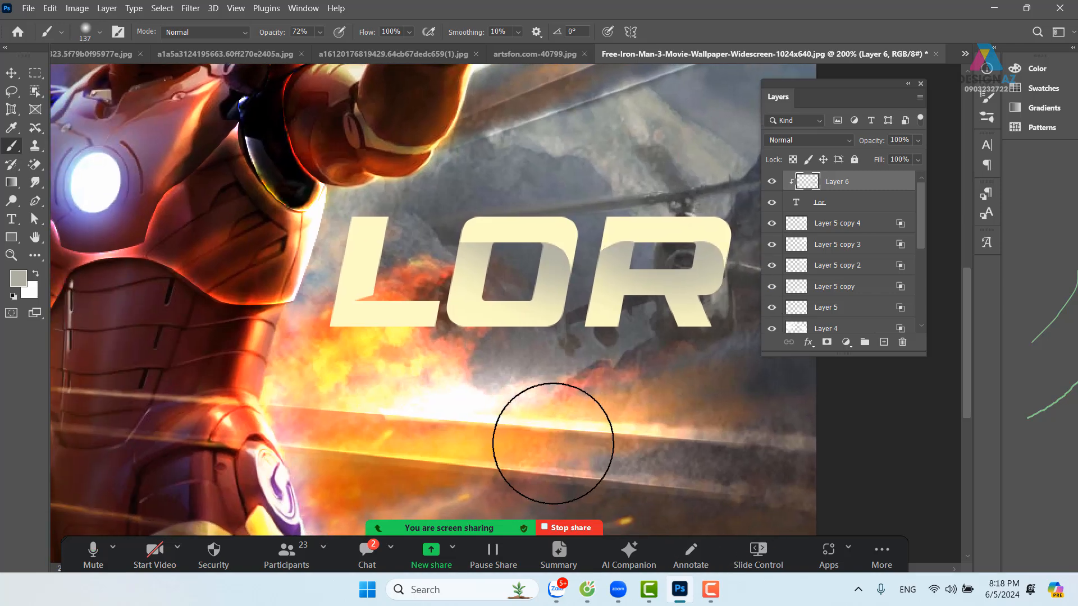
Step: Switch from the Iron Man image to the red serum bottle document and view the whole bottle with the Move tool active
key(ctrl+minus)
key(ctrl+minus)
key(ctrl+minus)
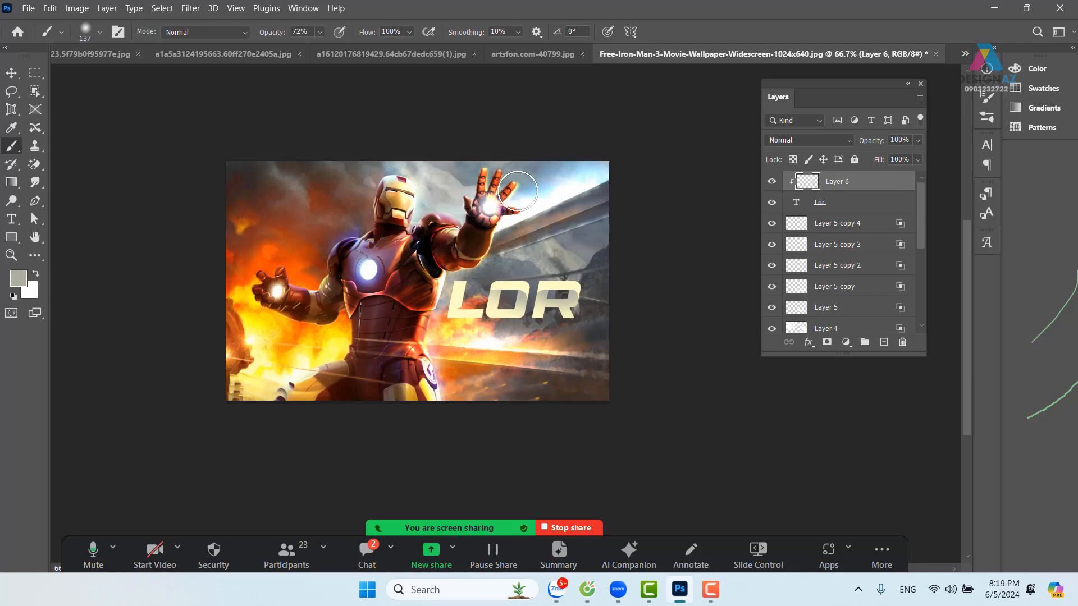
click(11, 73)
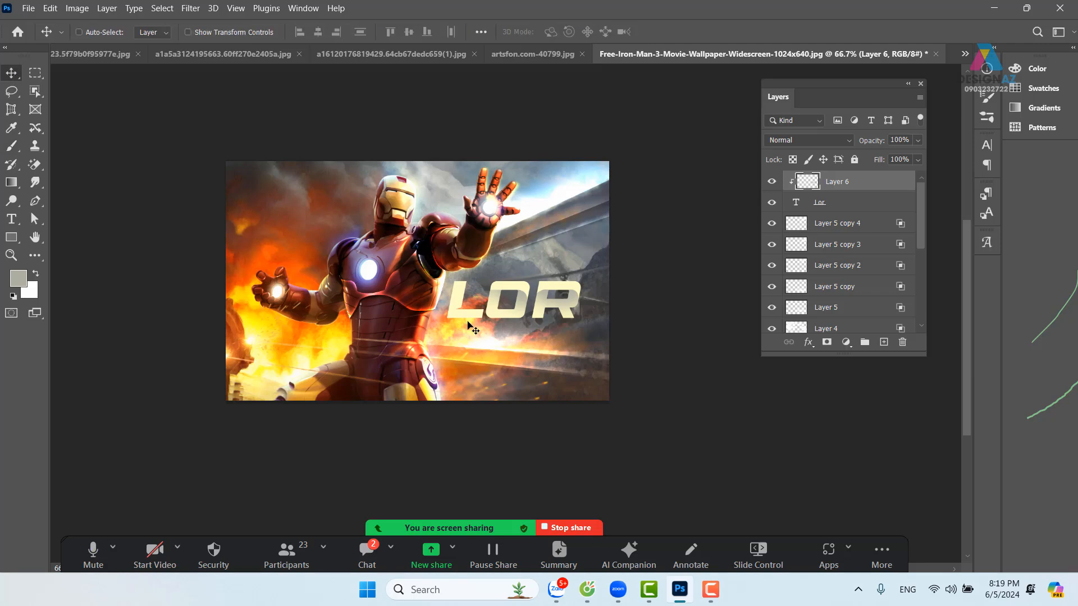
click(107, 54)
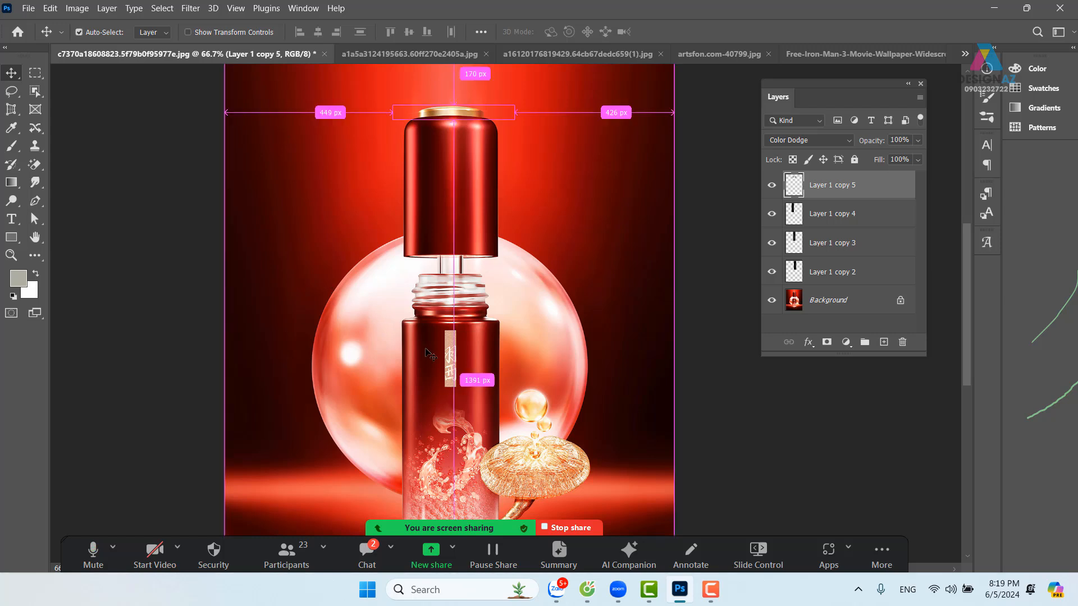
key(ctrl+minus)
drag(490, 338, 389, 223)
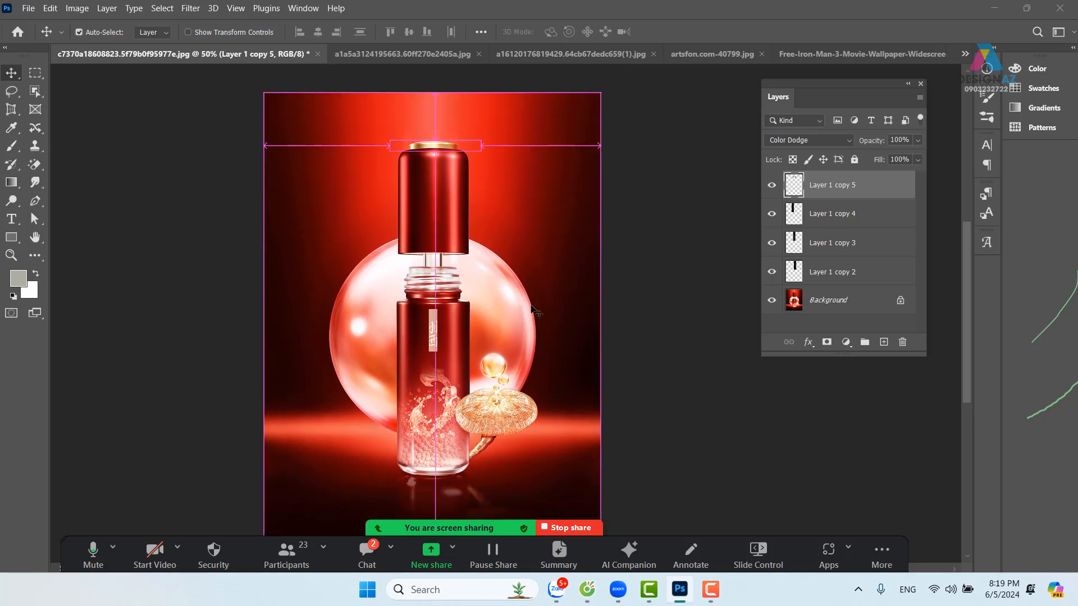
Step: Open the perfume bottle image 4bdf1772360695.5be612dda0bd1 from the "my pham a" folder in Downloads
key(ctrl+o)
scroll(495, 288, down, 5)
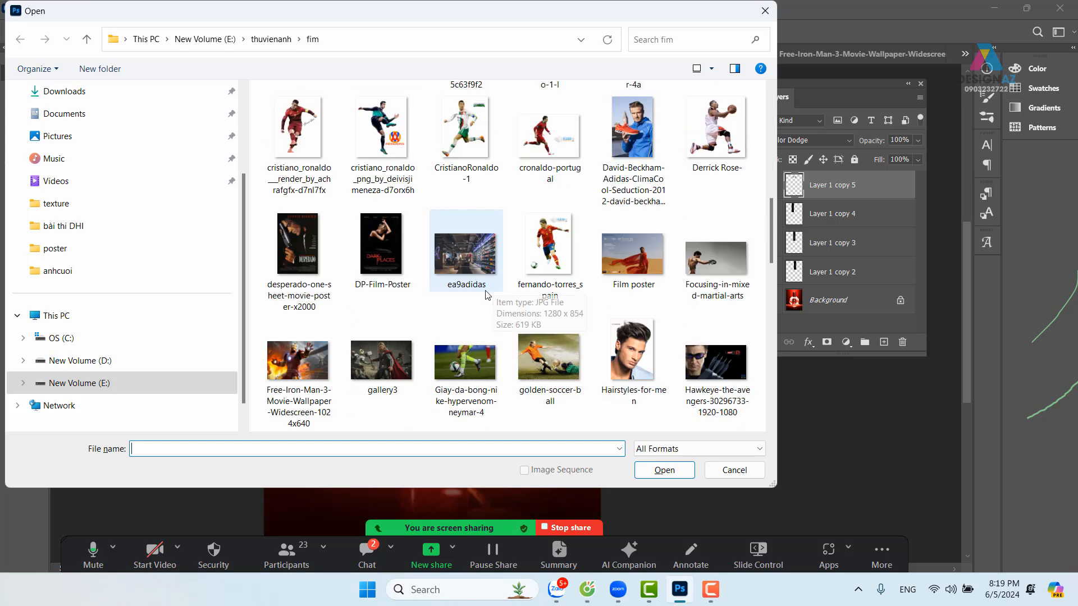
click(88, 101)
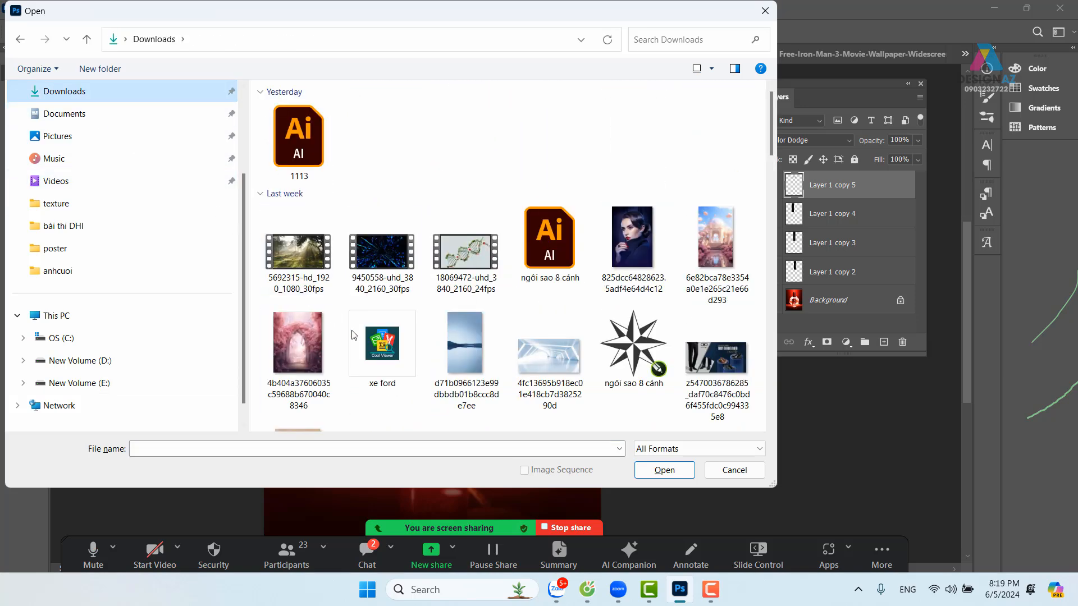
scroll(341, 287, down, 2)
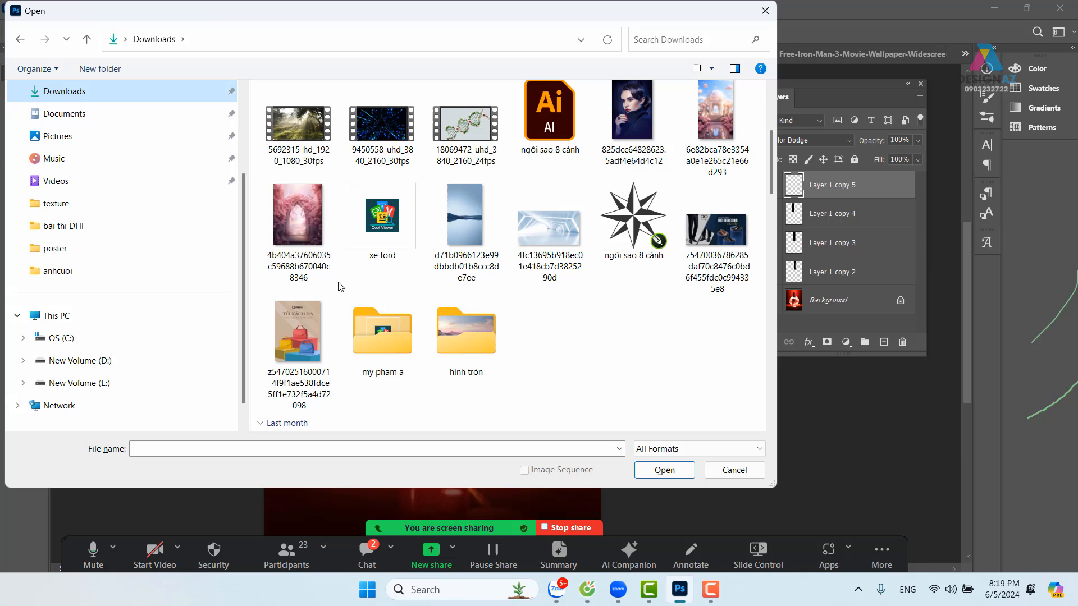
double_click(389, 332)
scroll(525, 302, down, 6)
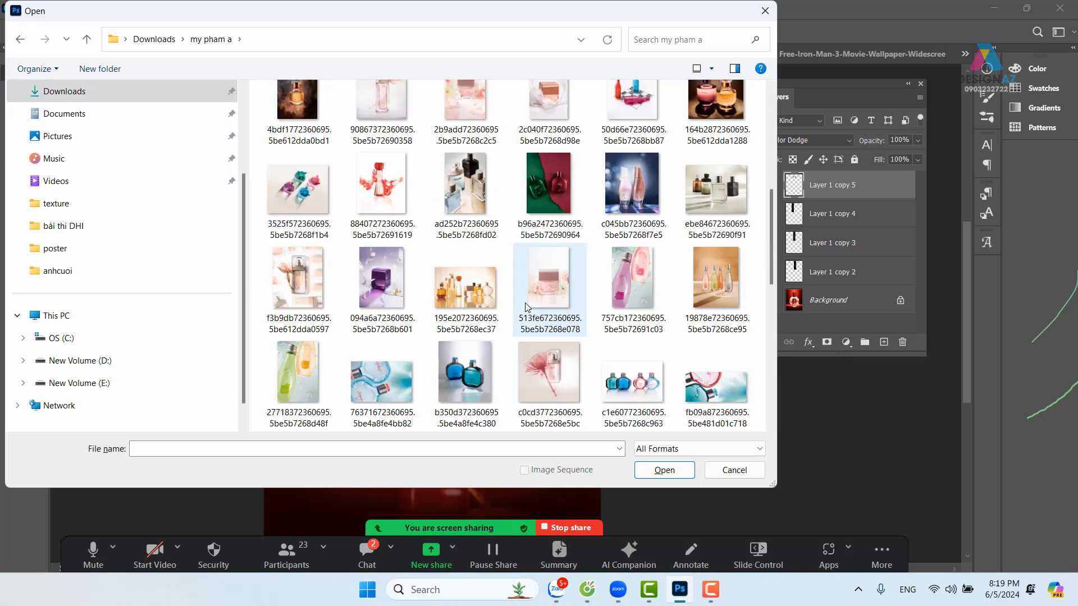
scroll(524, 302, up, 2)
click(307, 286)
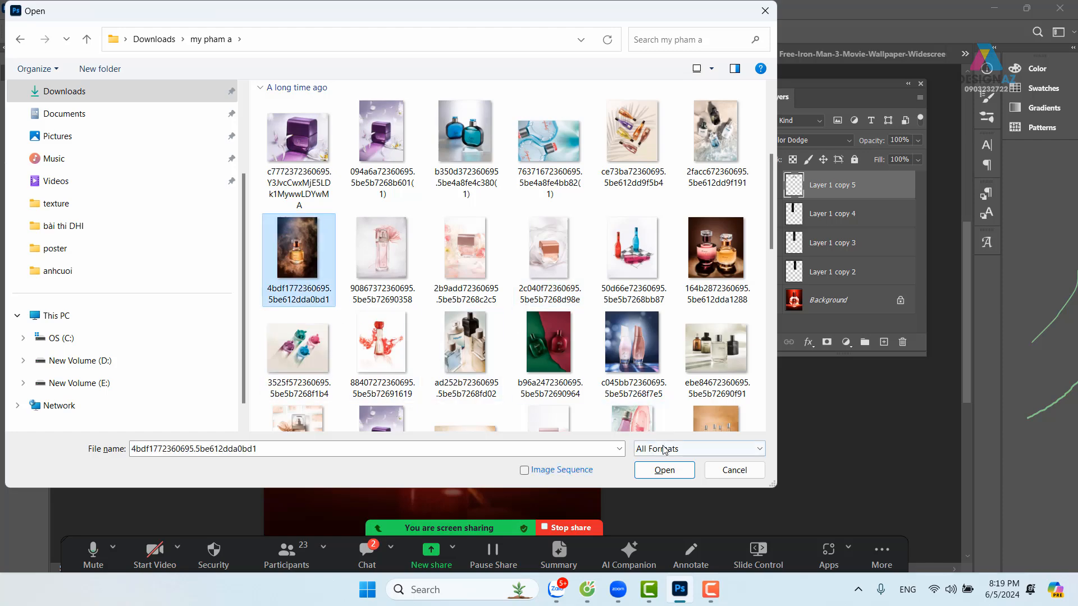
click(671, 471)
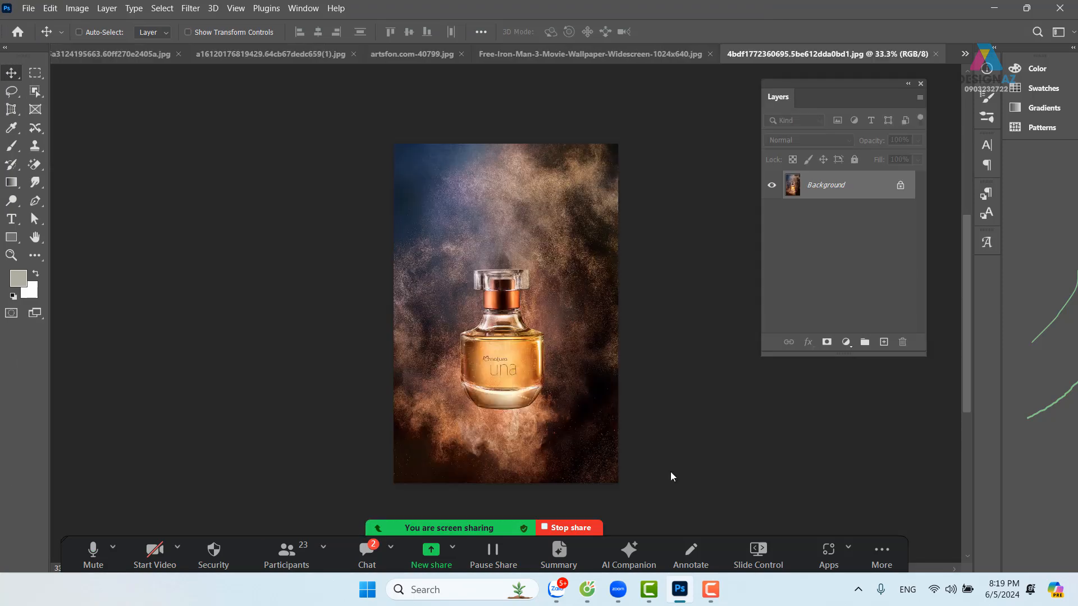
key(ctrl+plus)
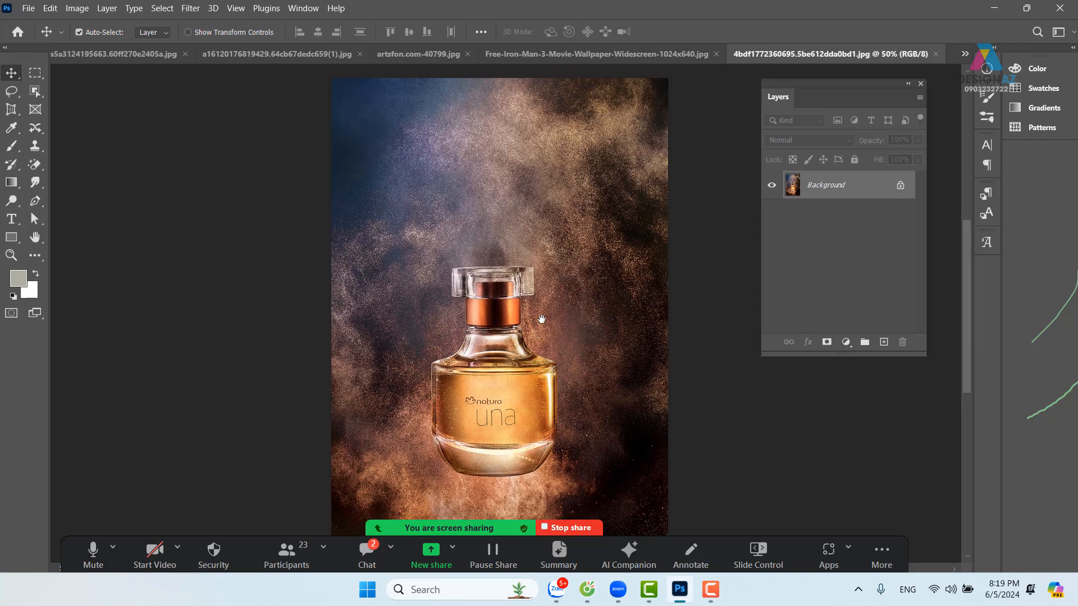
Step: Open the pink flower file 34d2c6da6eba7d09eb61893744d30088.psd from the "Bài 3 pen postter mỹ phẩm" folder inside "làm web"
key(ctrl+o)
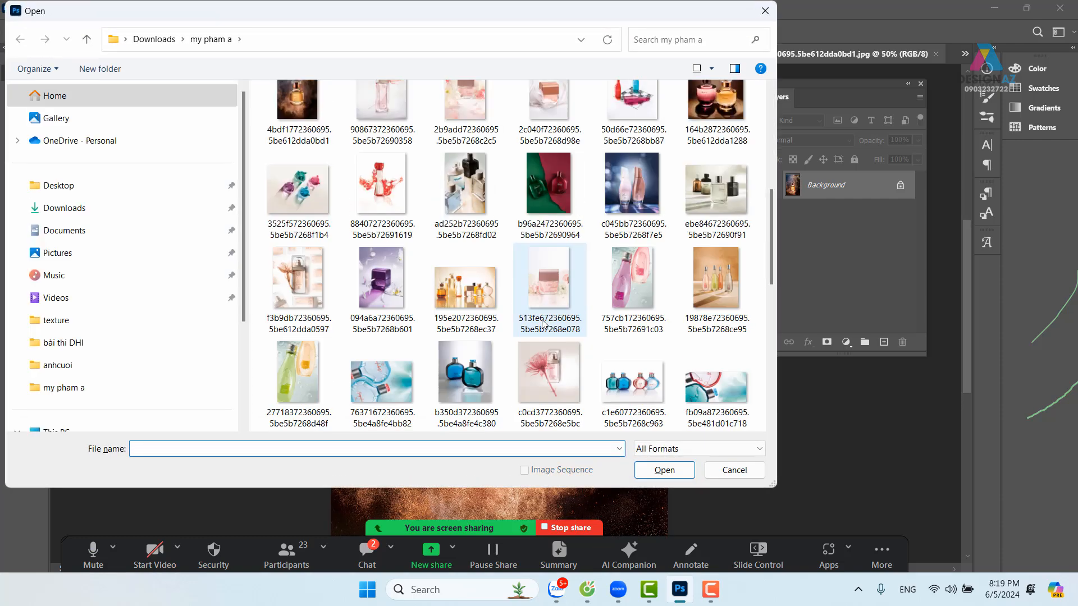
scroll(637, 294, down, 10)
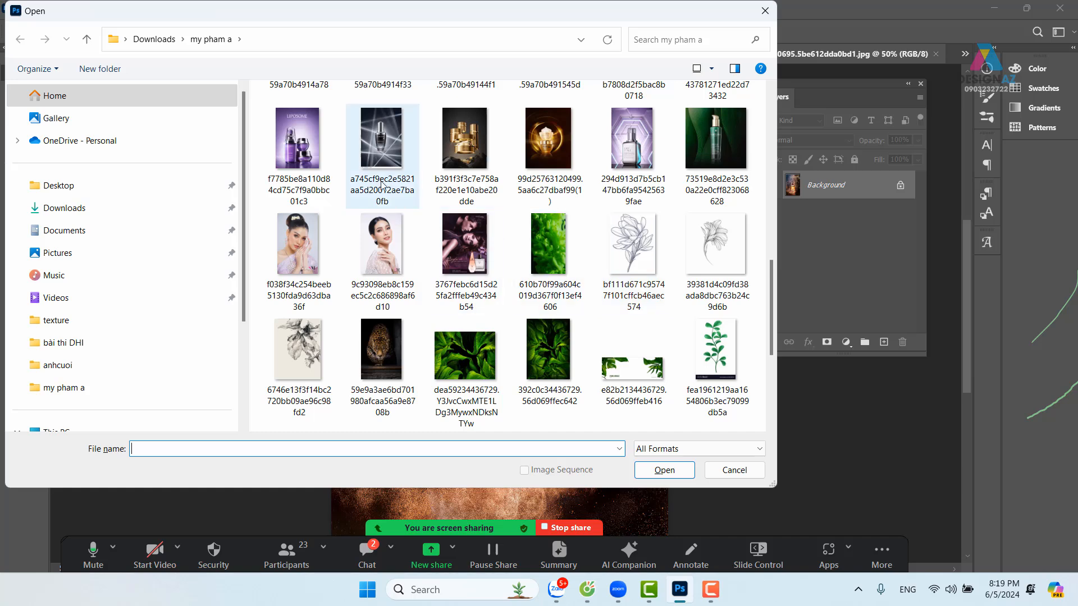
click(298, 143)
scroll(451, 360, down, 5)
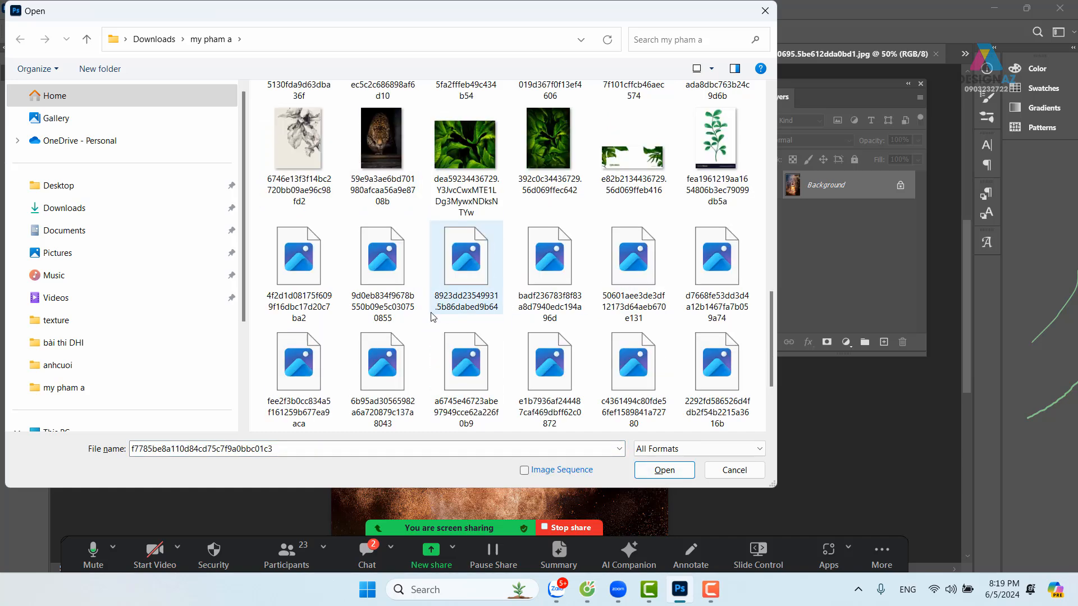
scroll(457, 352, down, 3)
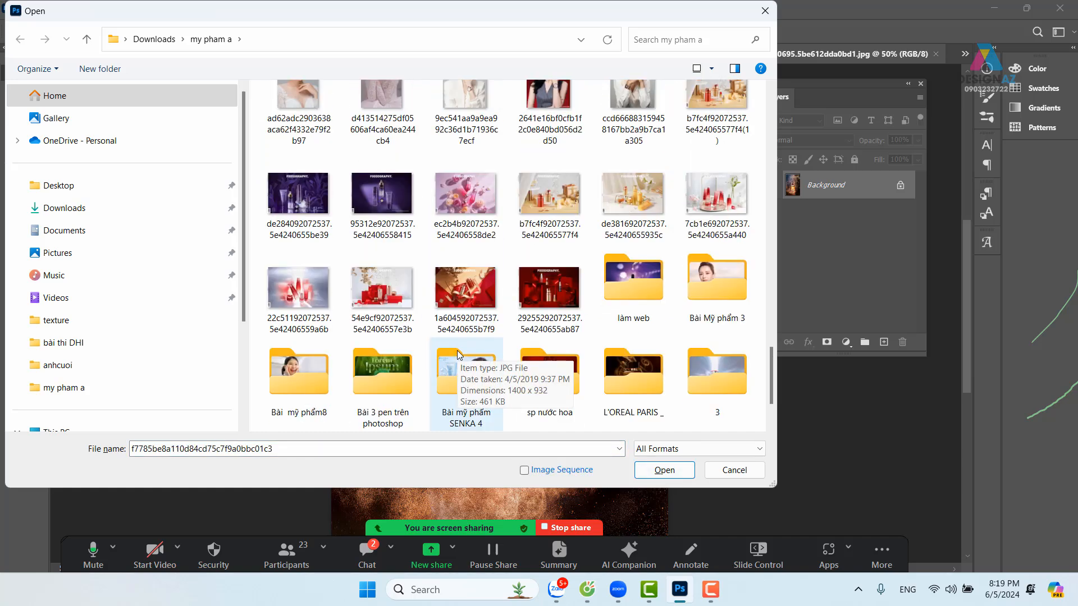
double_click(635, 291)
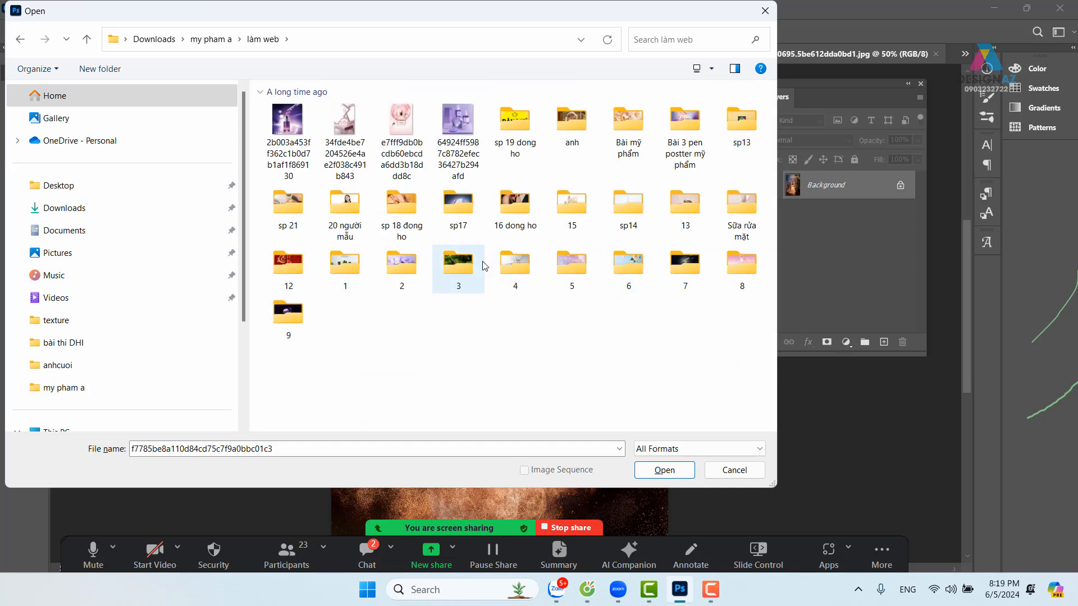
double_click(684, 121)
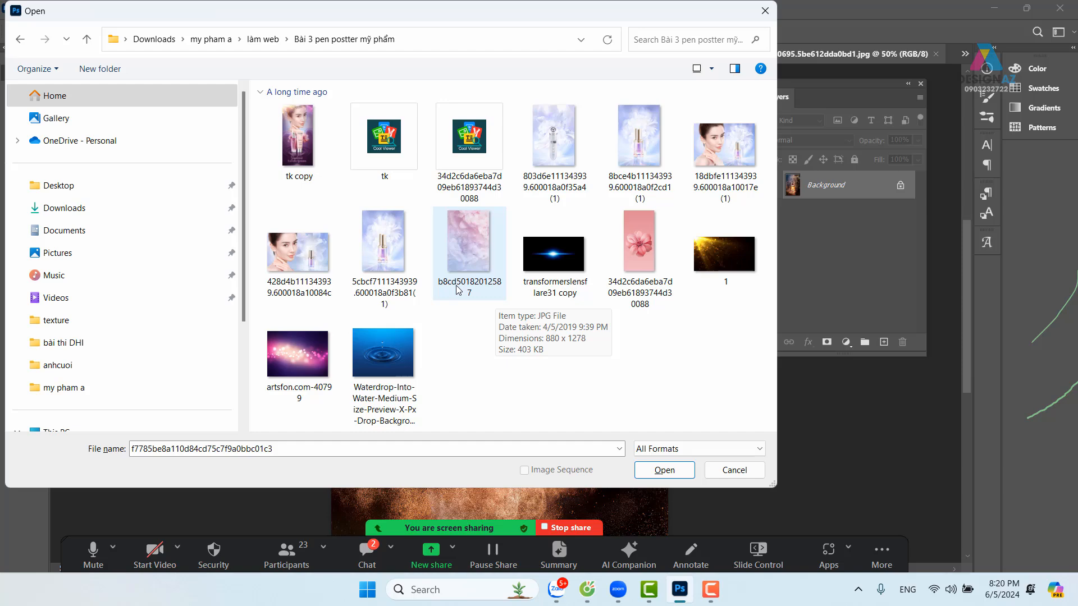
click(469, 149)
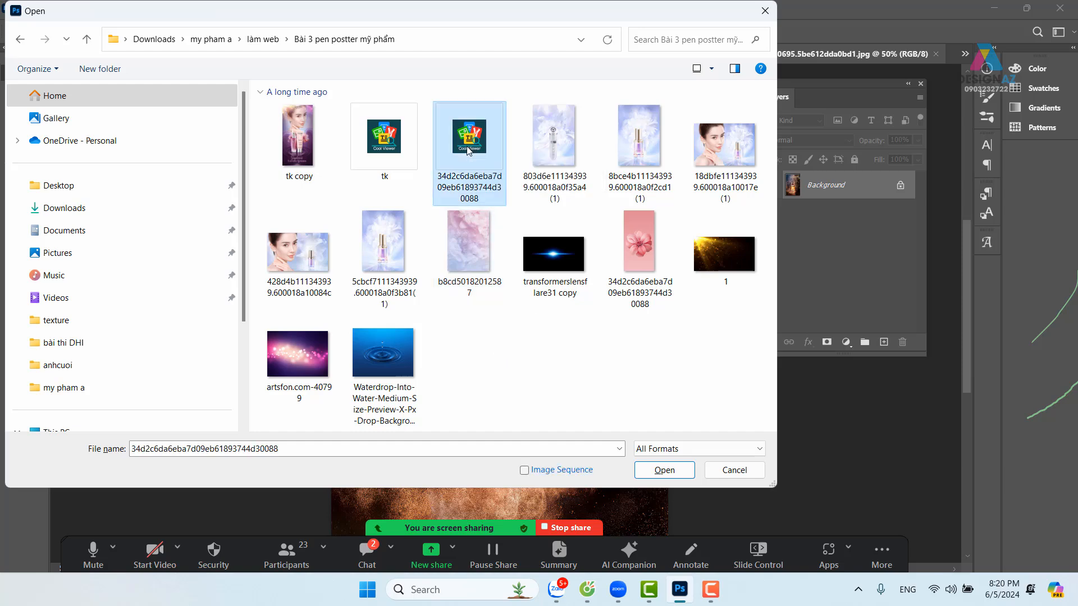
click(655, 472)
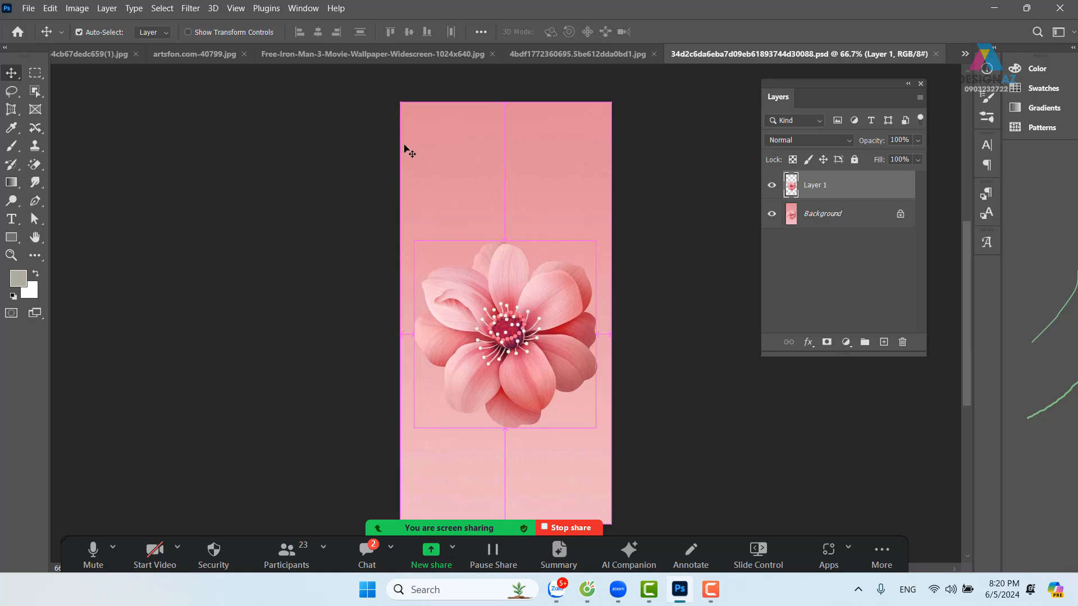
Step: Show folder 2 inside "làm web" as medium icons and open the purple cream jar image d6684a105086243.5f71b06378dfe
key(ctrl+o)
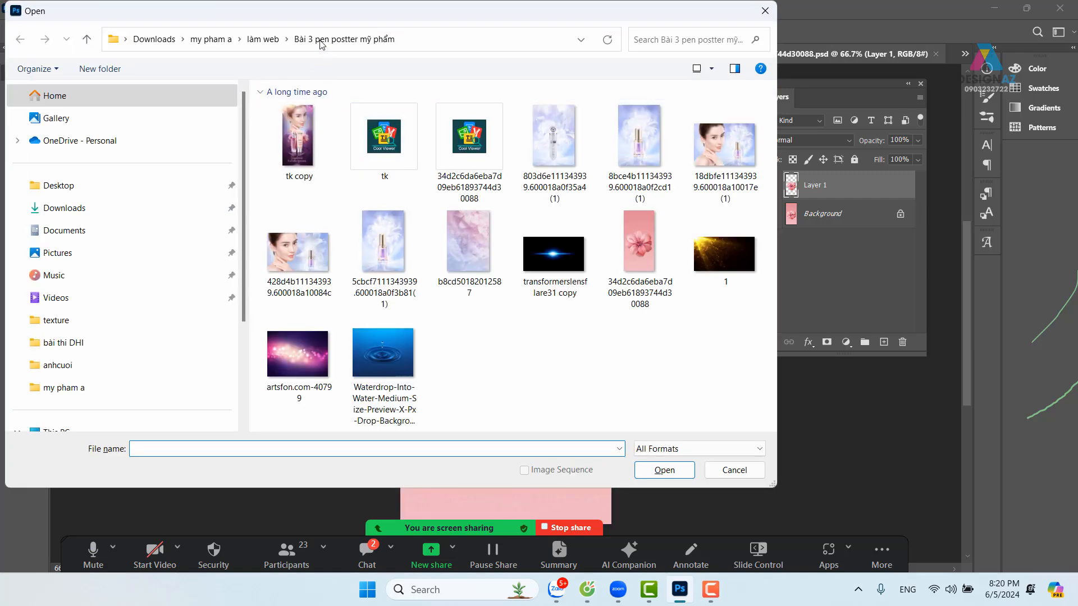
click(263, 39)
double_click(406, 270)
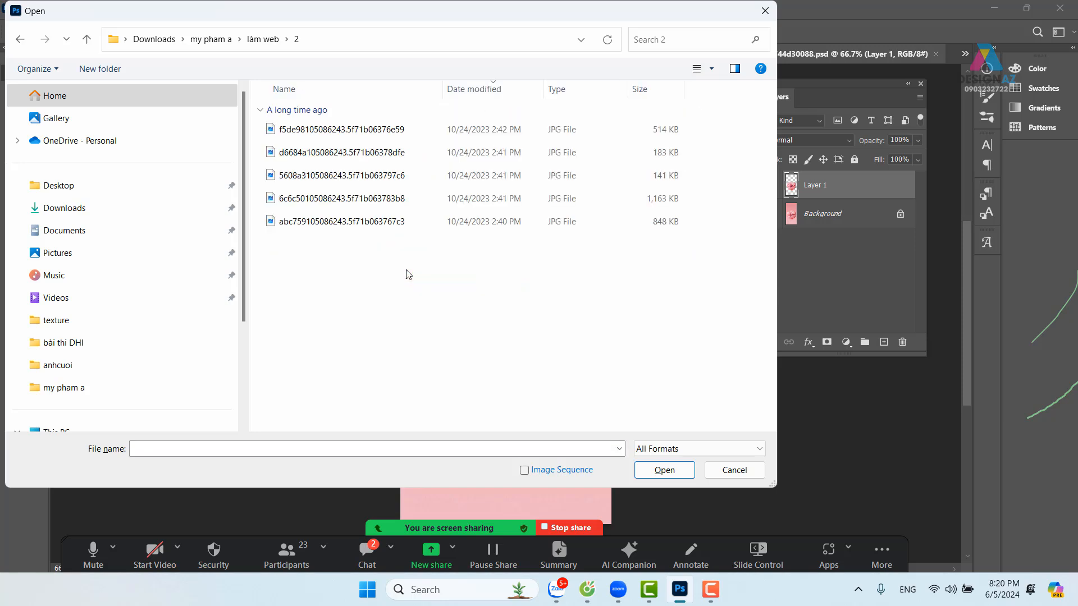
click(712, 69)
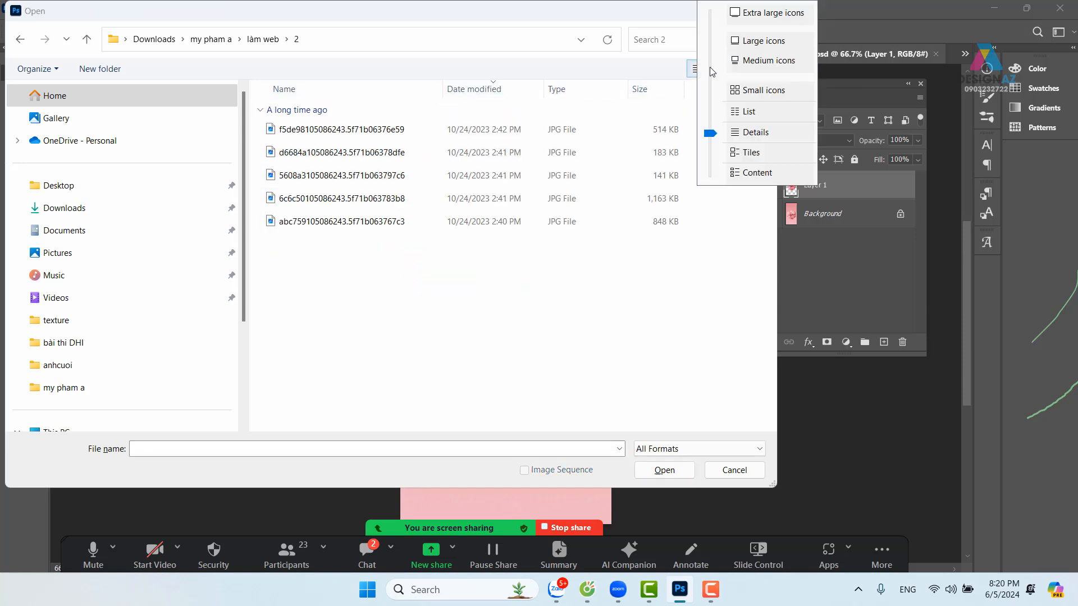
click(769, 62)
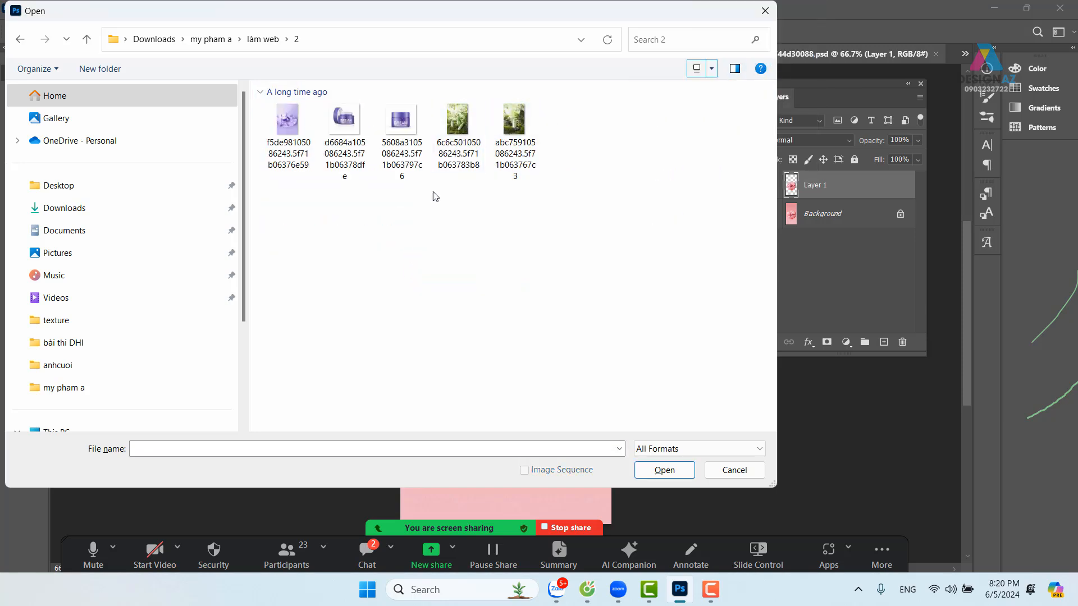
click(340, 141)
click(644, 468)
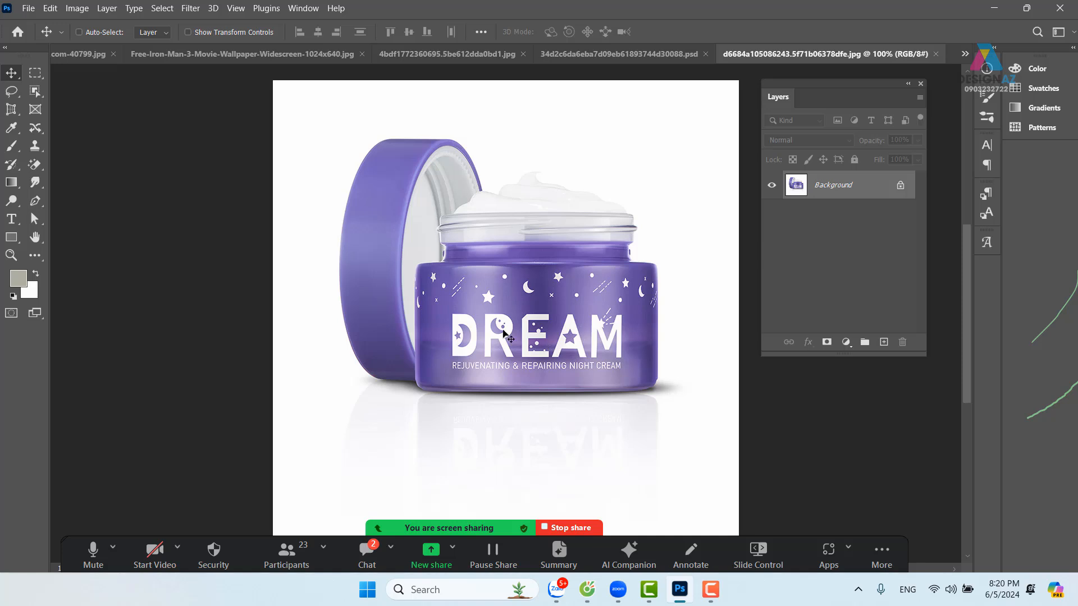
Step: Try to move the purple cream jar's background layer, cancel its conversion to a normal layer, and close the image
drag(470, 299, 494, 337)
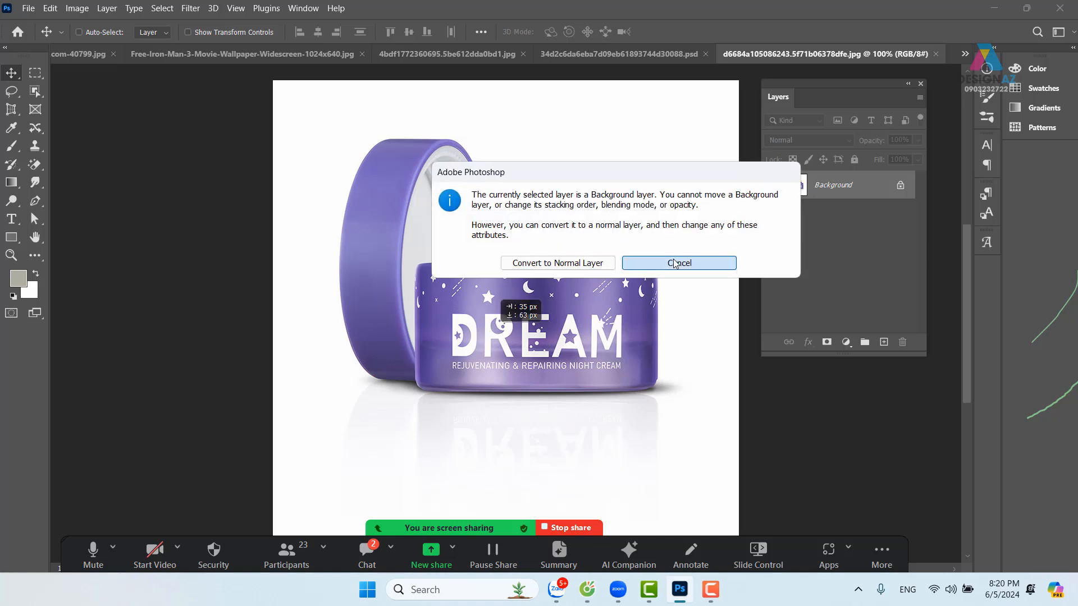
click(671, 264)
click(935, 54)
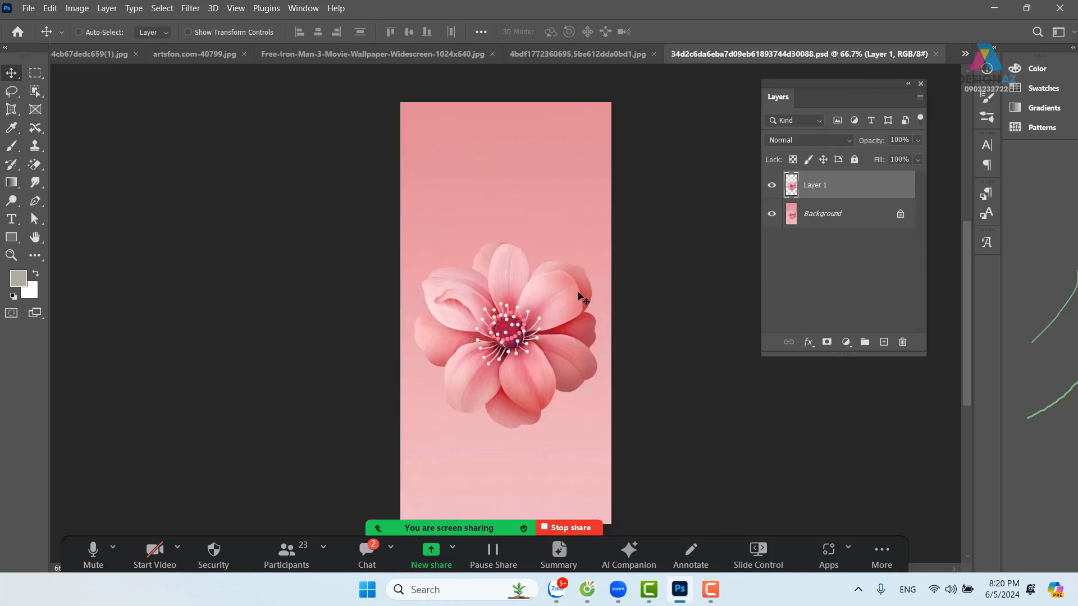
Step: Open the green cream jar image 57cf933a71a8e58879c3972ea003dc87 from the "Bài 3 pen trên photoshop" folder inside "my pham a"
key(ctrl+o)
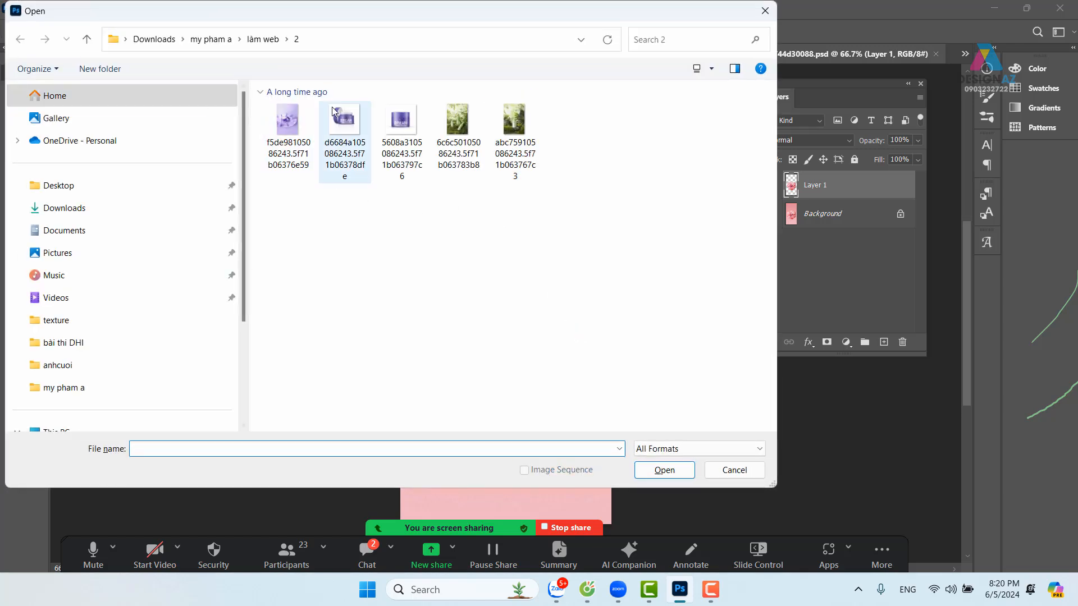
click(227, 43)
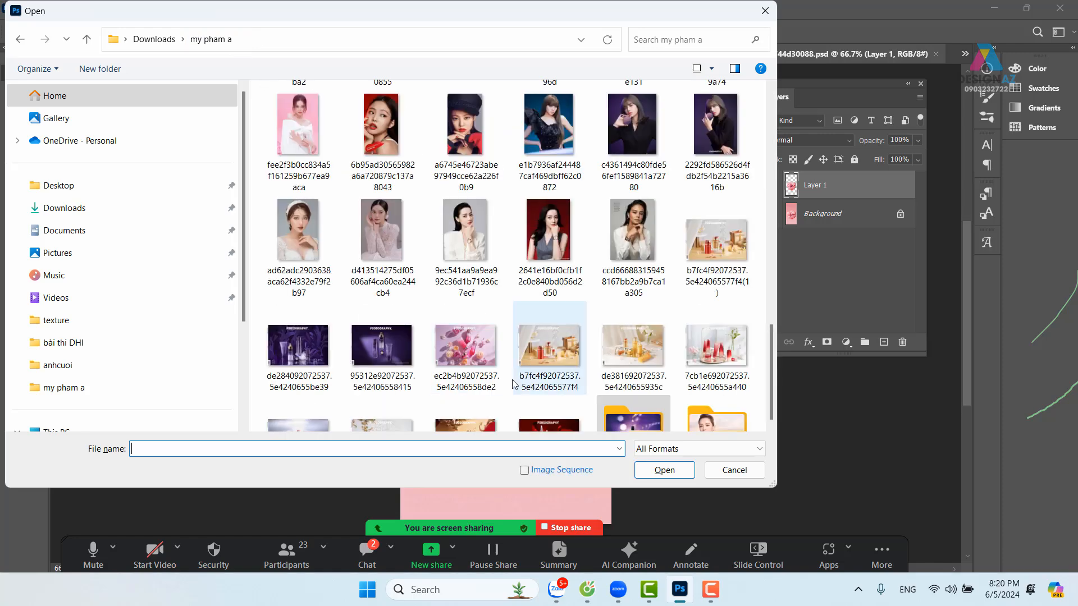
scroll(402, 367, down, 5)
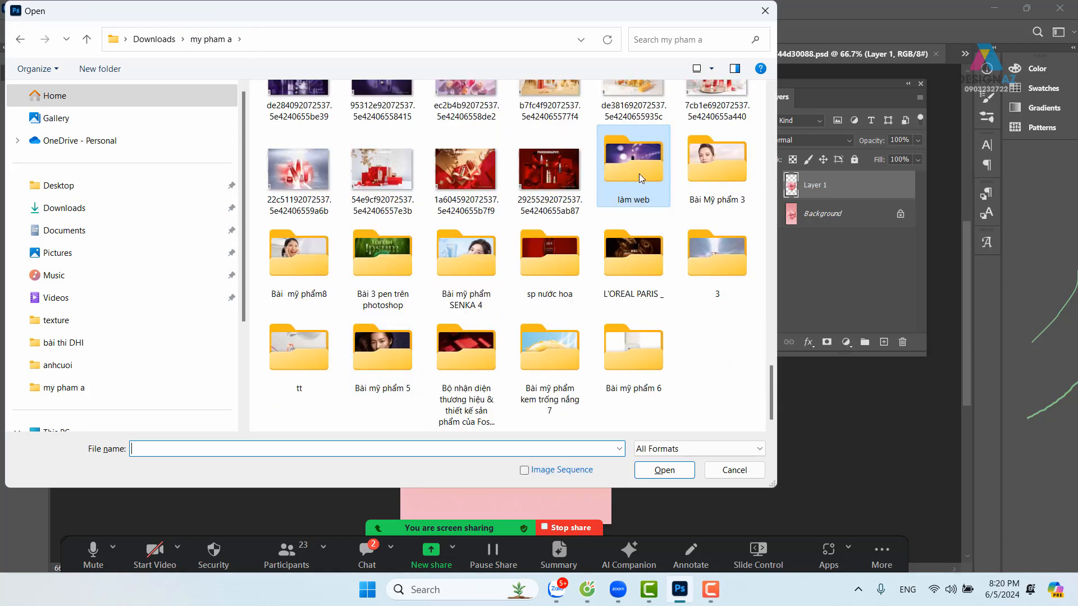
click(743, 185)
double_click(742, 181)
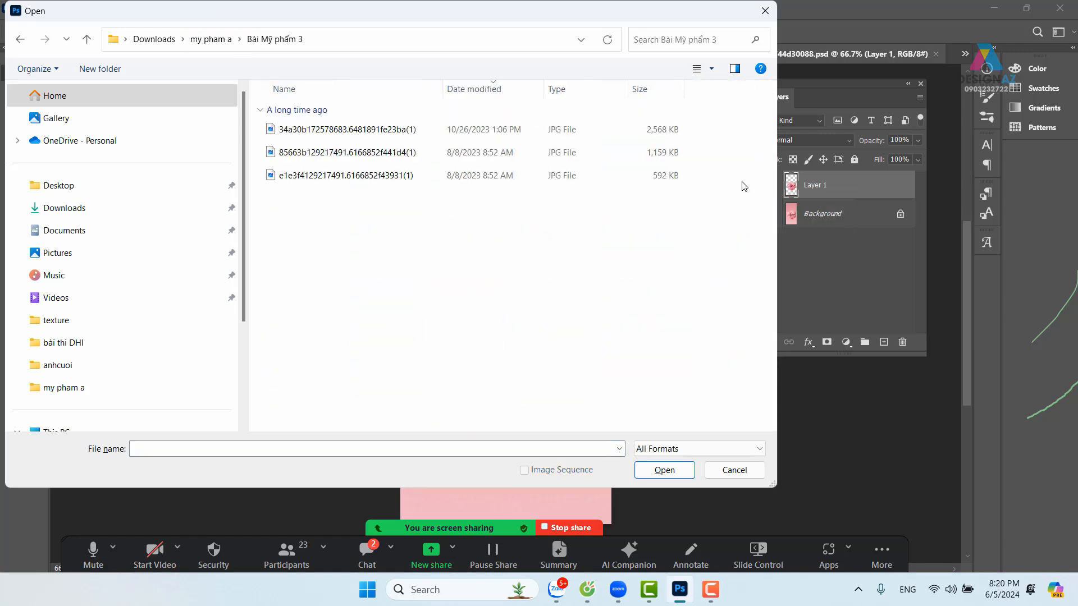
click(20, 38)
scroll(543, 314, down, 3)
scroll(543, 342, down, 3)
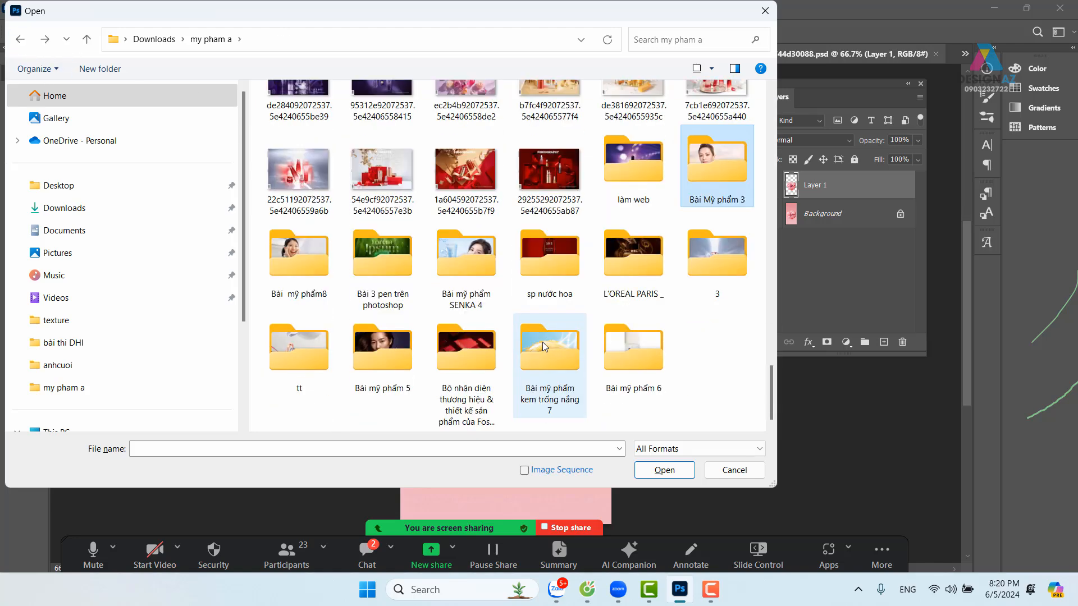
double_click(381, 249)
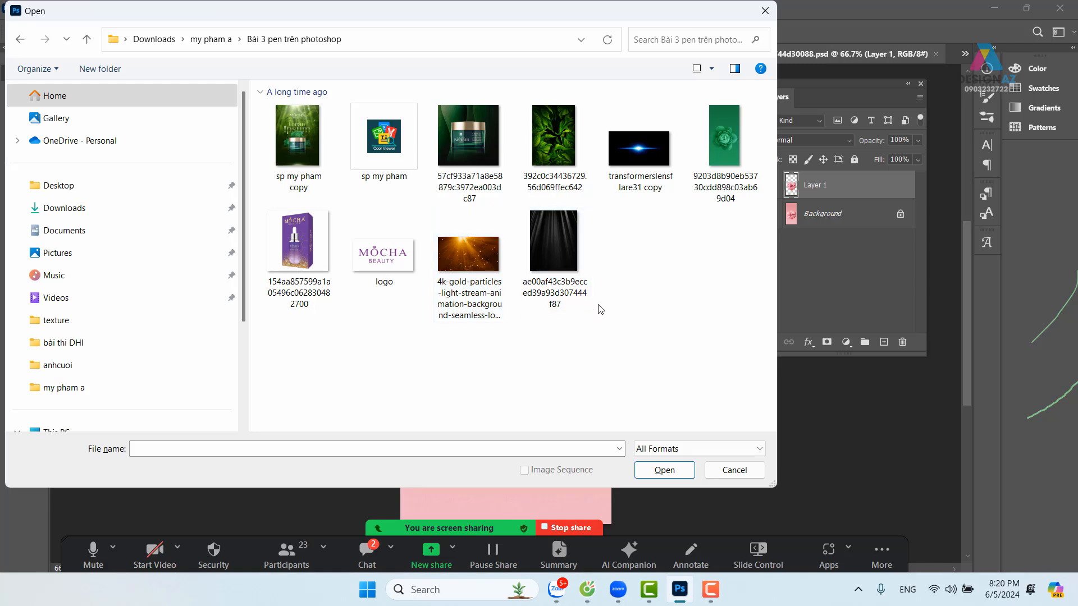
click(479, 152)
click(675, 475)
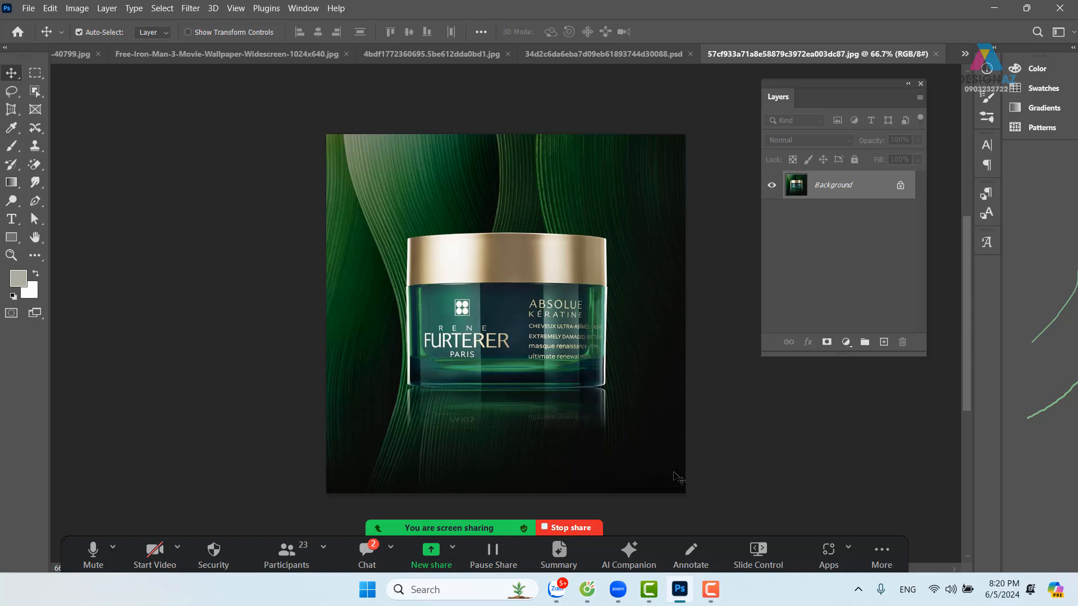
Step: Switch to the standard Crop tool and apply a crop frame covering the whole green jar image
key(ctrl+minus)
key(ctrl+minus)
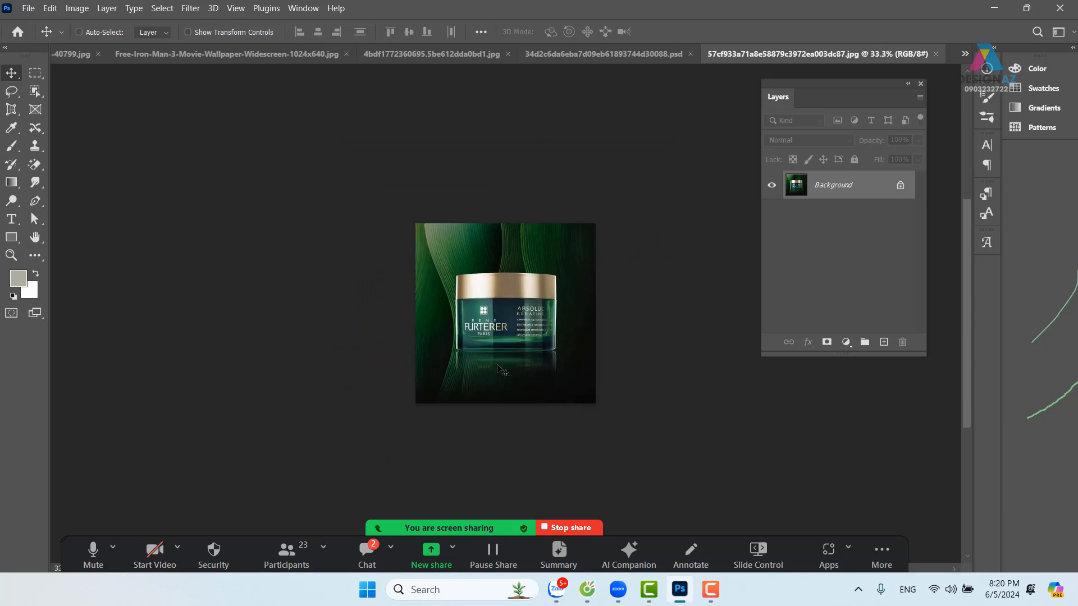
key(c)
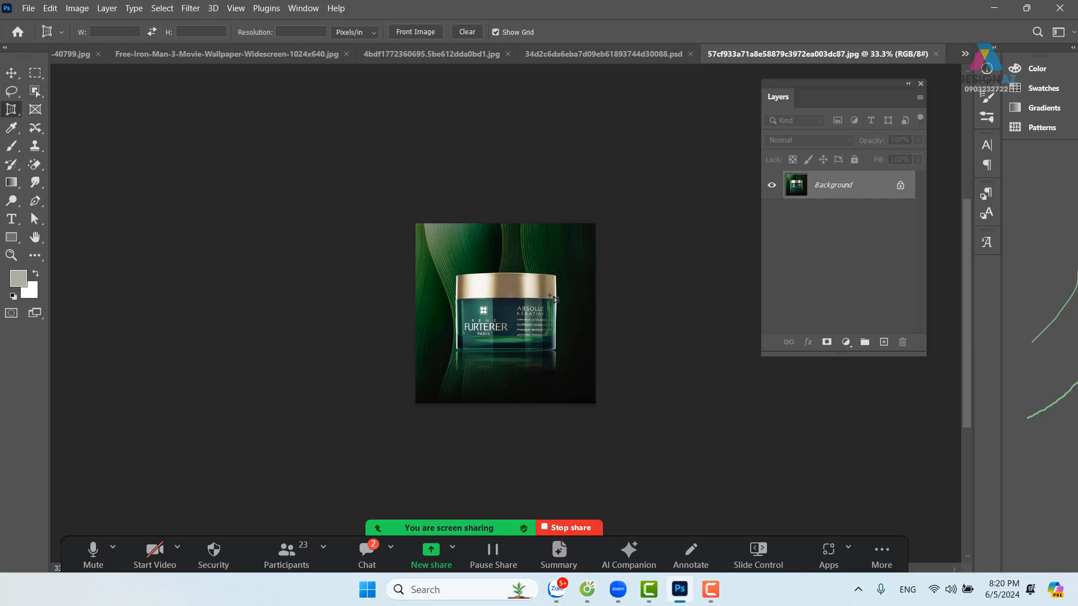
right_click(18, 115)
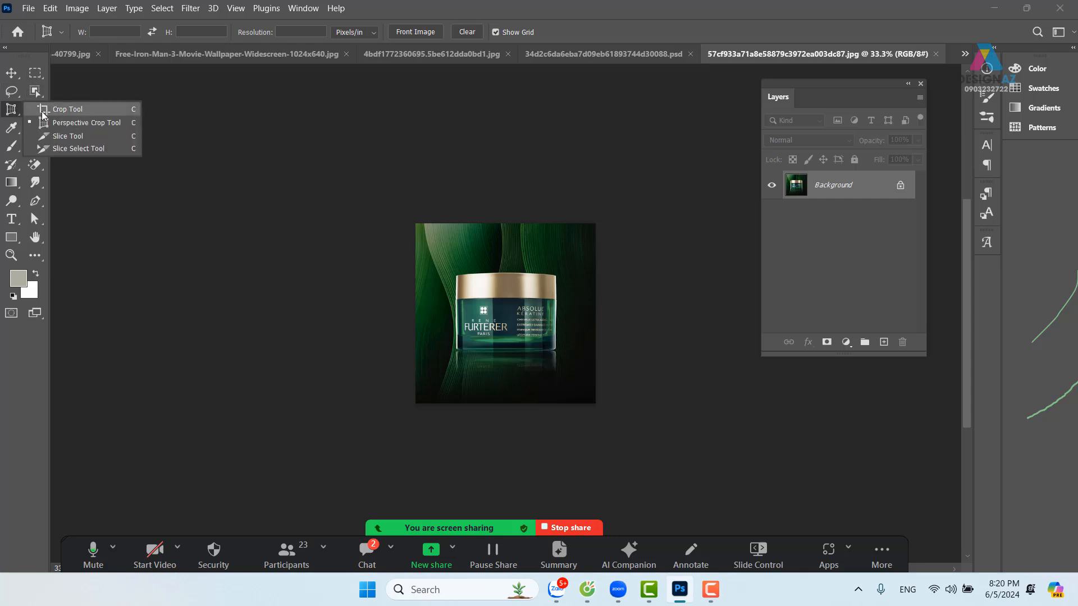
click(79, 107)
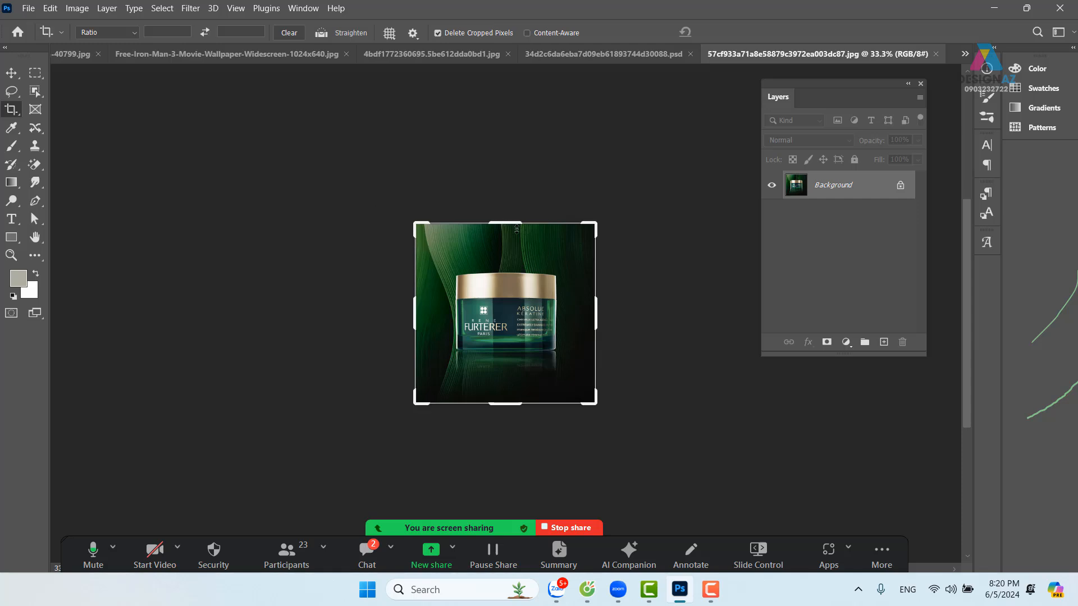
click(597, 297)
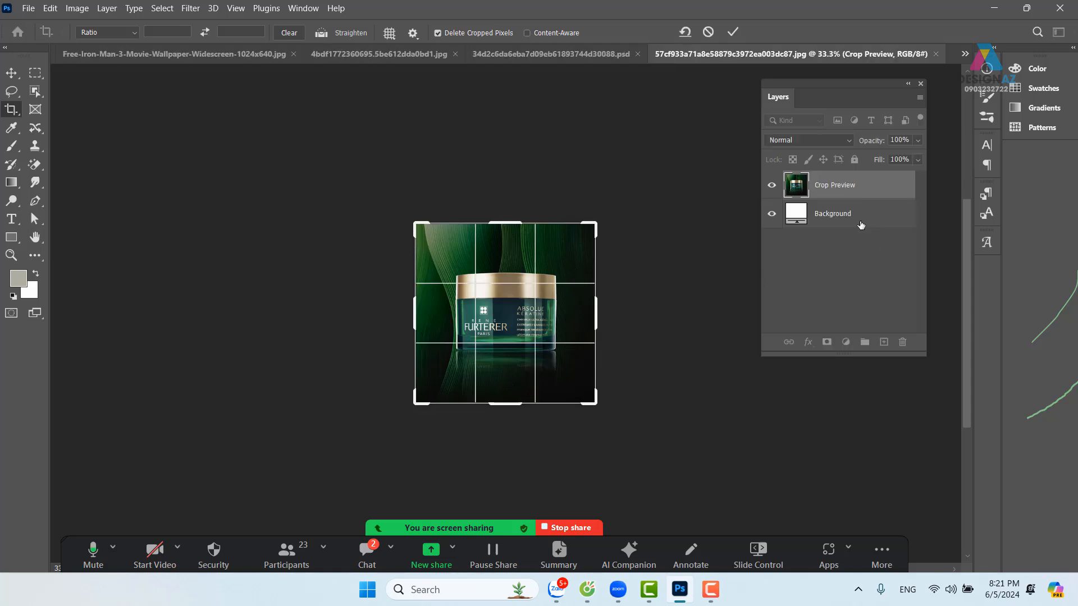
key(Return)
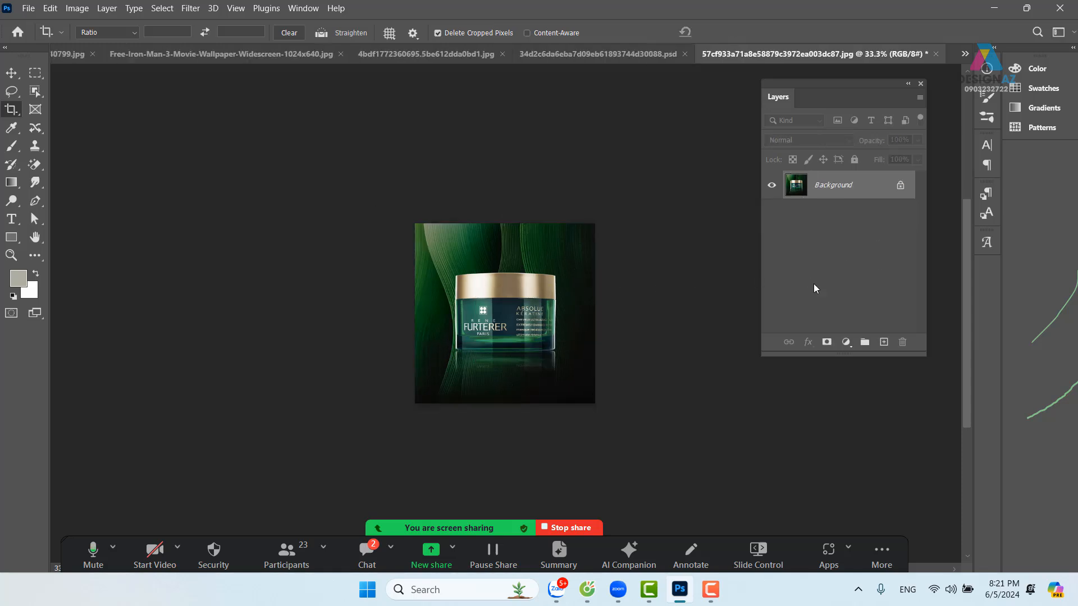
Step: Convert the locked background to a normal layer and extend the canvas upward to add tall empty space above the jar photo
double_click(882, 194)
click(651, 169)
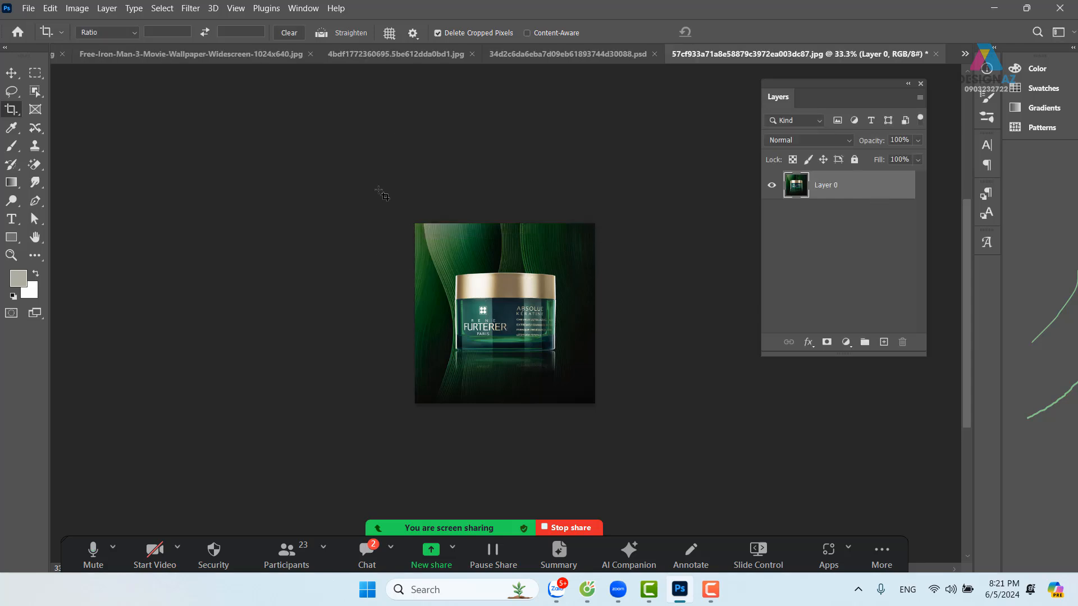
drag(378, 191, 636, 396)
drag(504, 219, 501, 149)
key(Return)
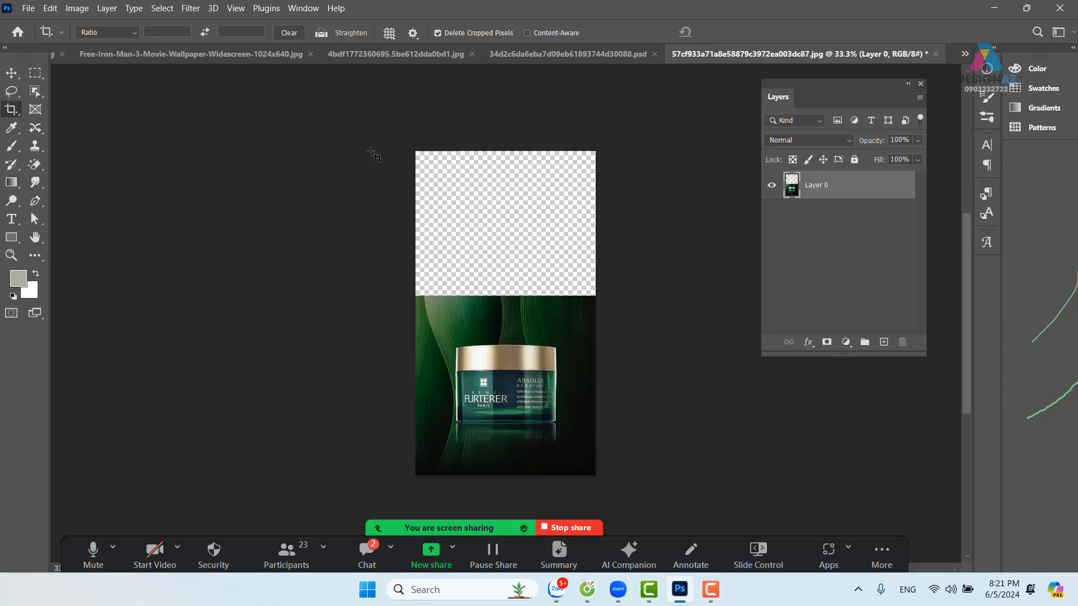
Step: Select the empty canvas area above the jar photo with a rectangular marquee that slightly overlaps the photo's upper edge
click(11, 73)
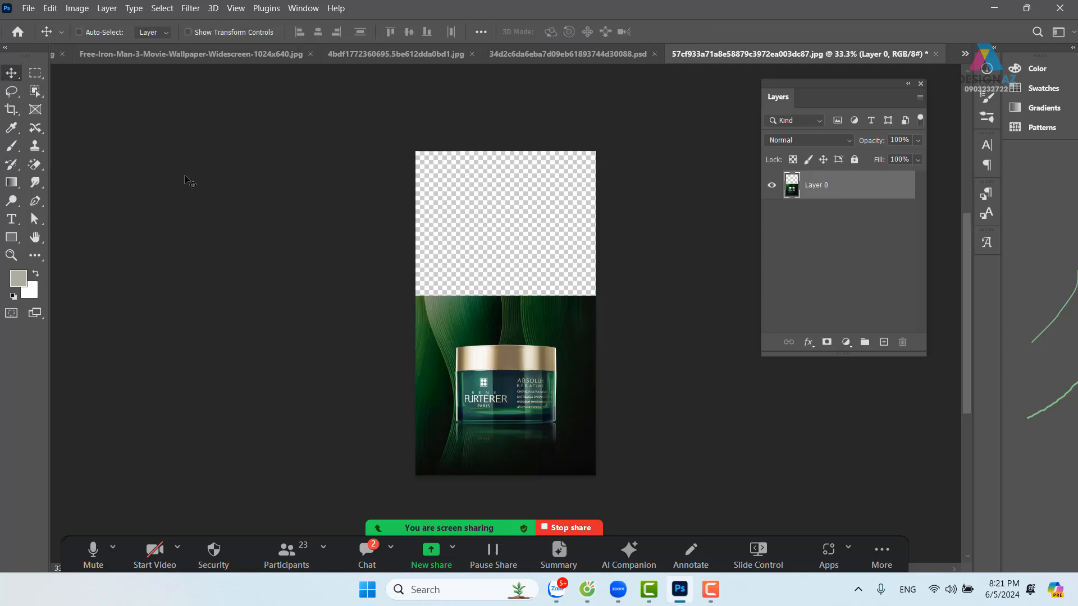
right_click(516, 306)
click(524, 317)
click(35, 73)
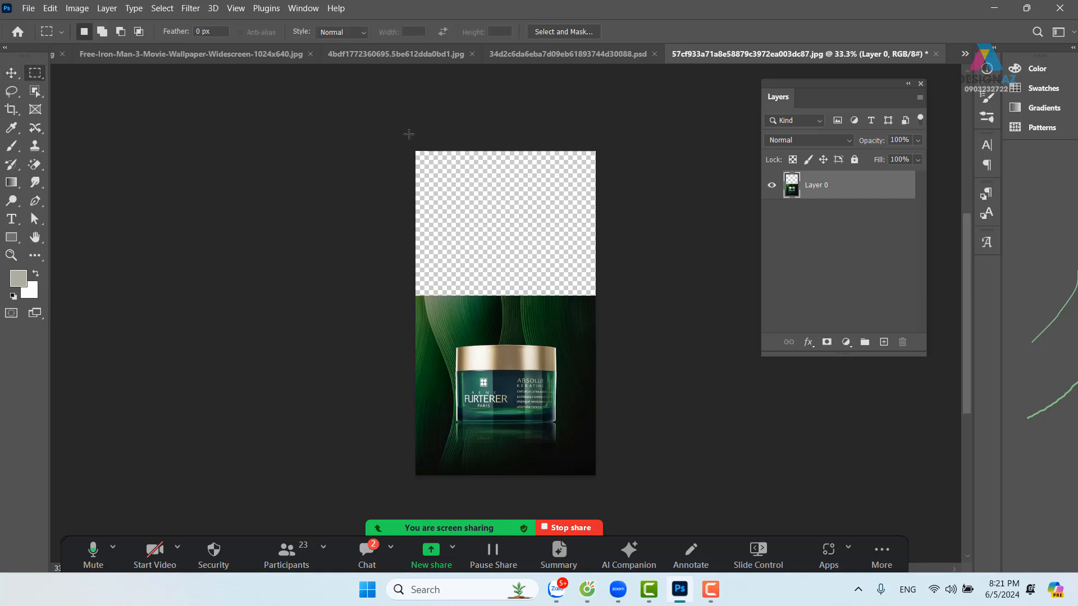
drag(409, 133, 634, 298)
key(shift+F5)
drag(405, 142, 635, 306)
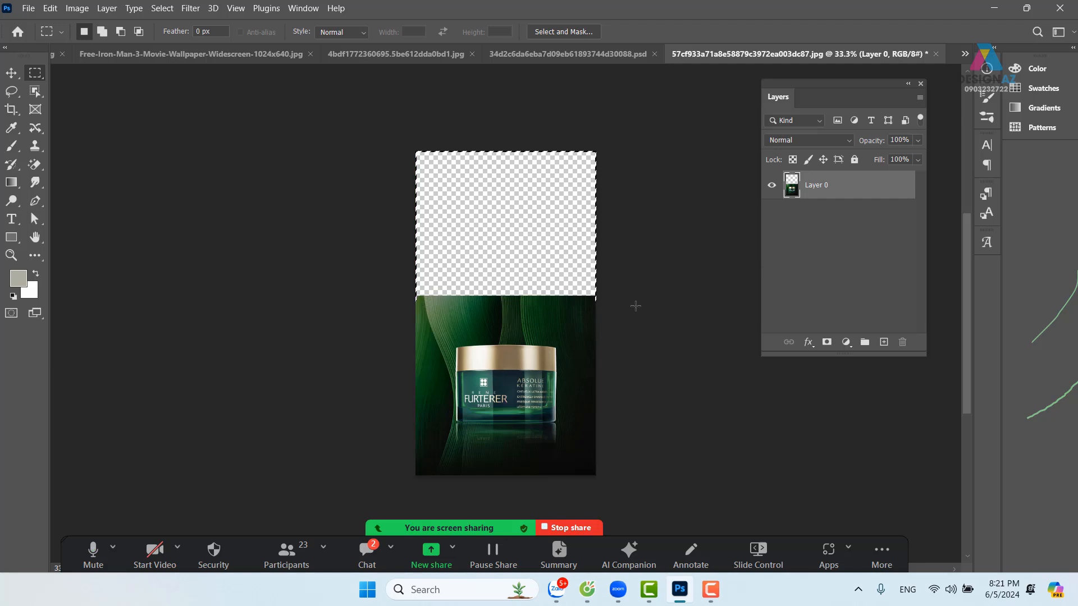
key(shift+F6)
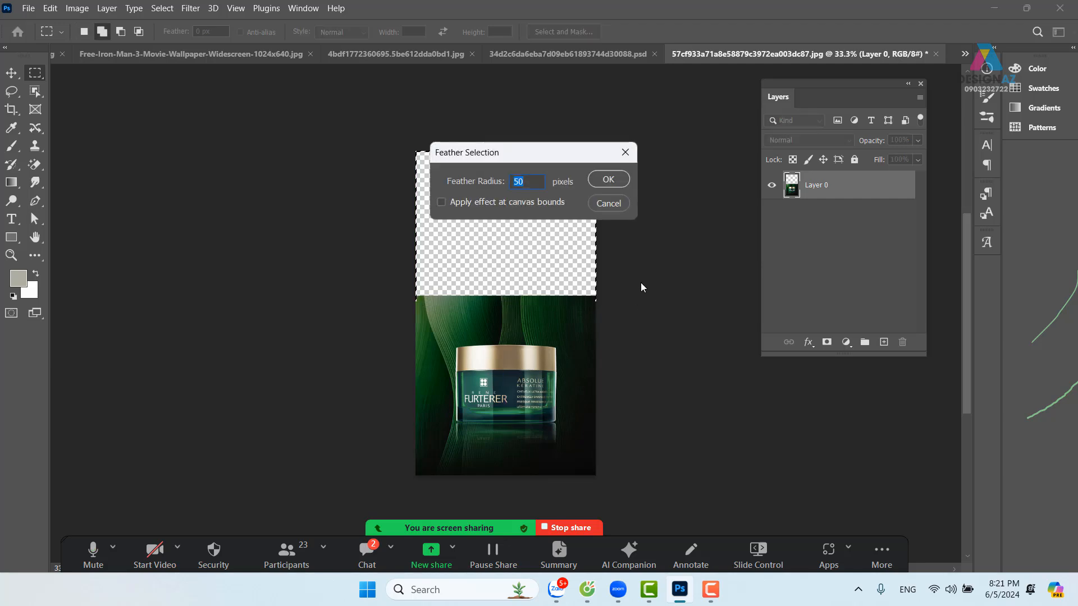
key(Return)
Step: Fill the selected empty area using Content-Aware contents with Color Adaptation, Normal mode and 100% opacity
click(51, 8)
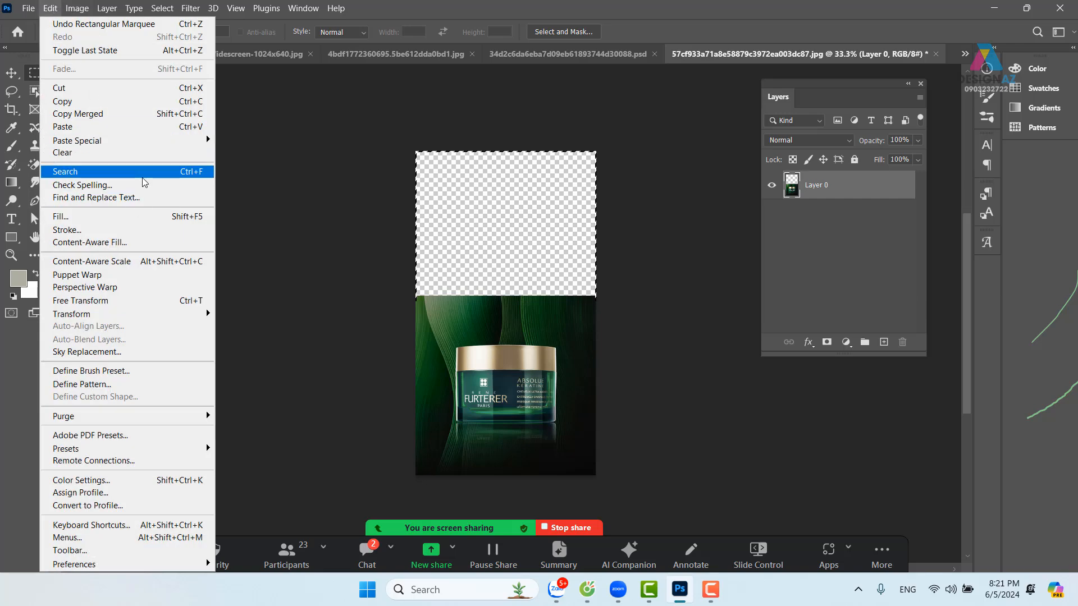
click(143, 219)
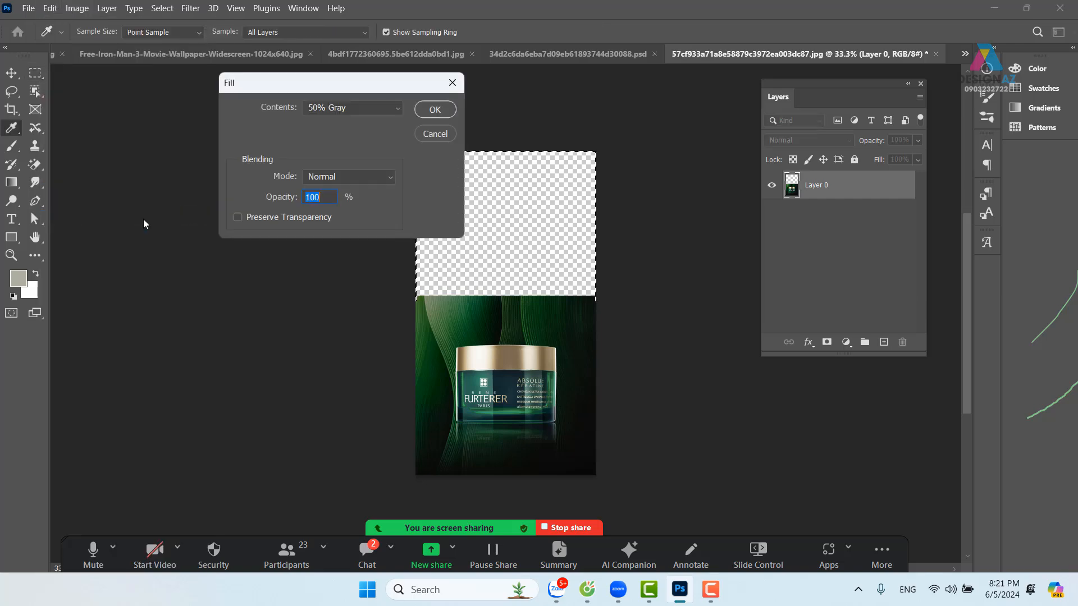
click(387, 108)
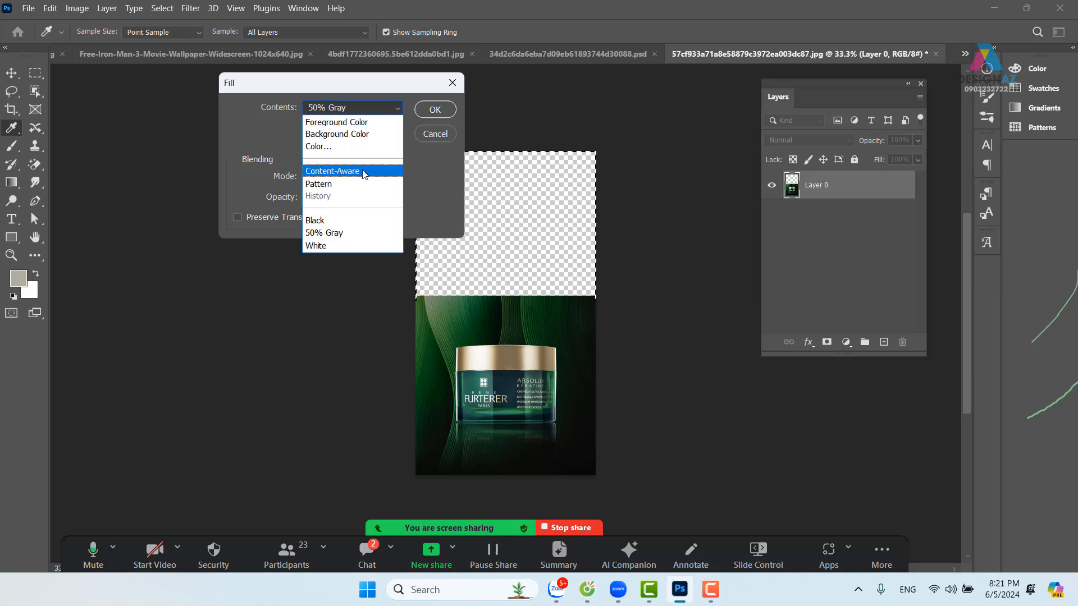
click(364, 172)
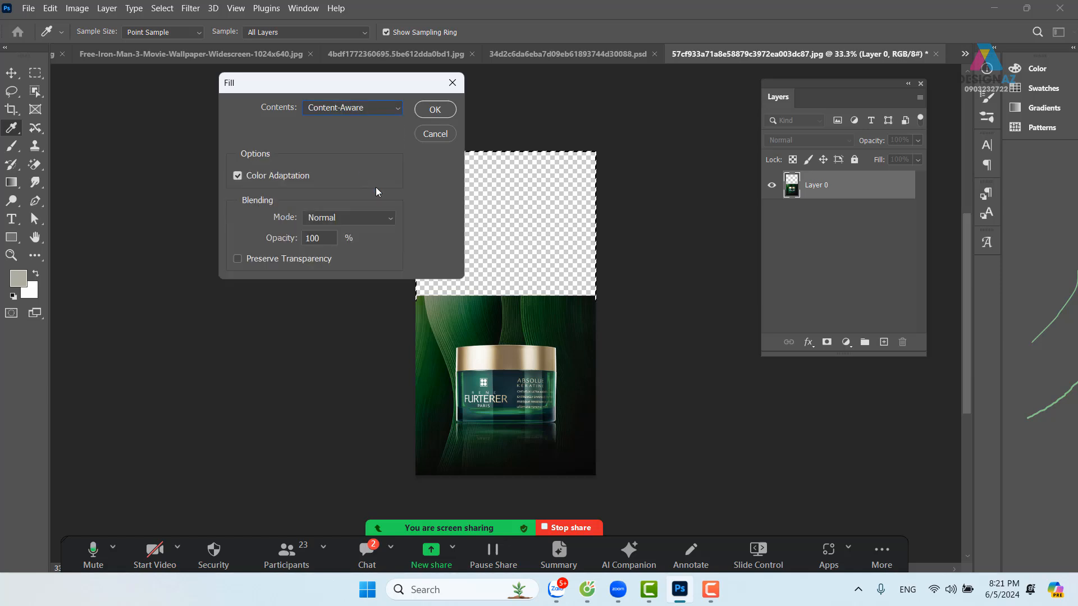
click(435, 110)
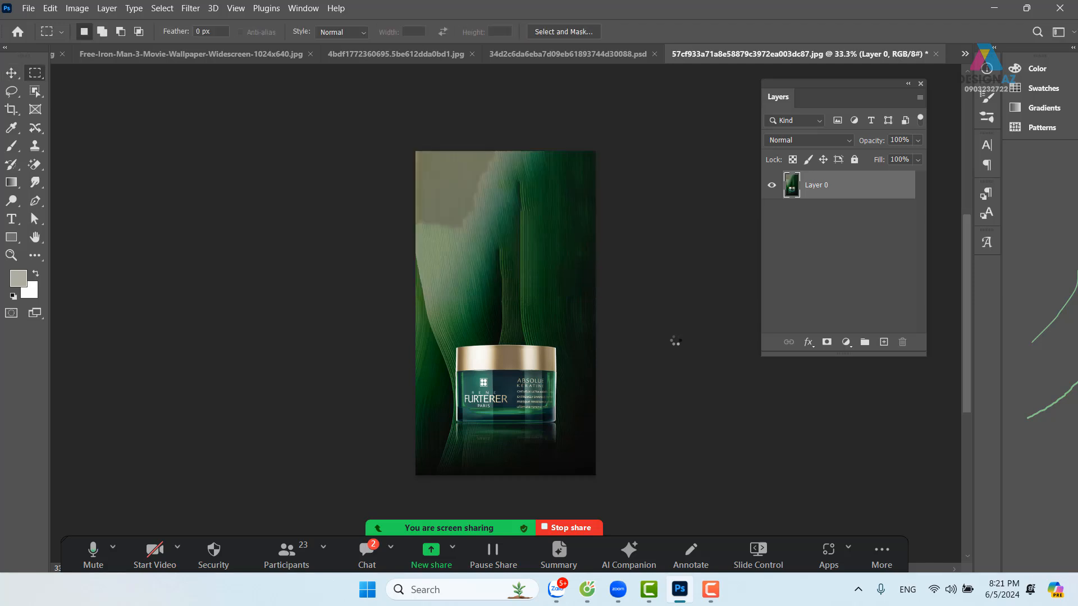
Step: Add a new layer filled with near-black and move it below the jar photo's layer
key(ctrl+plus)
drag(601, 369, 629, 414)
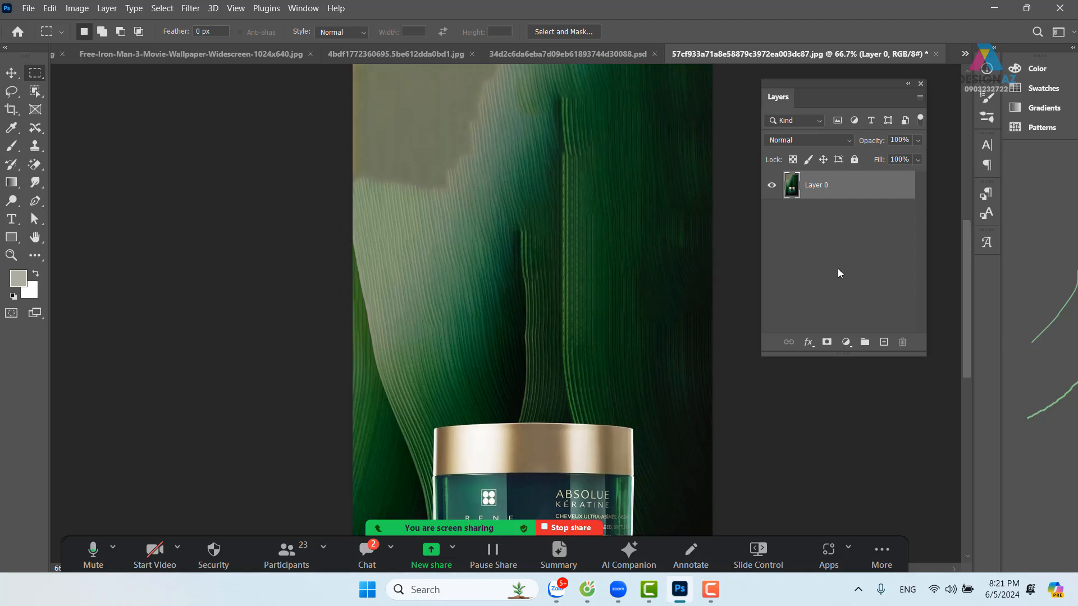
click(883, 343)
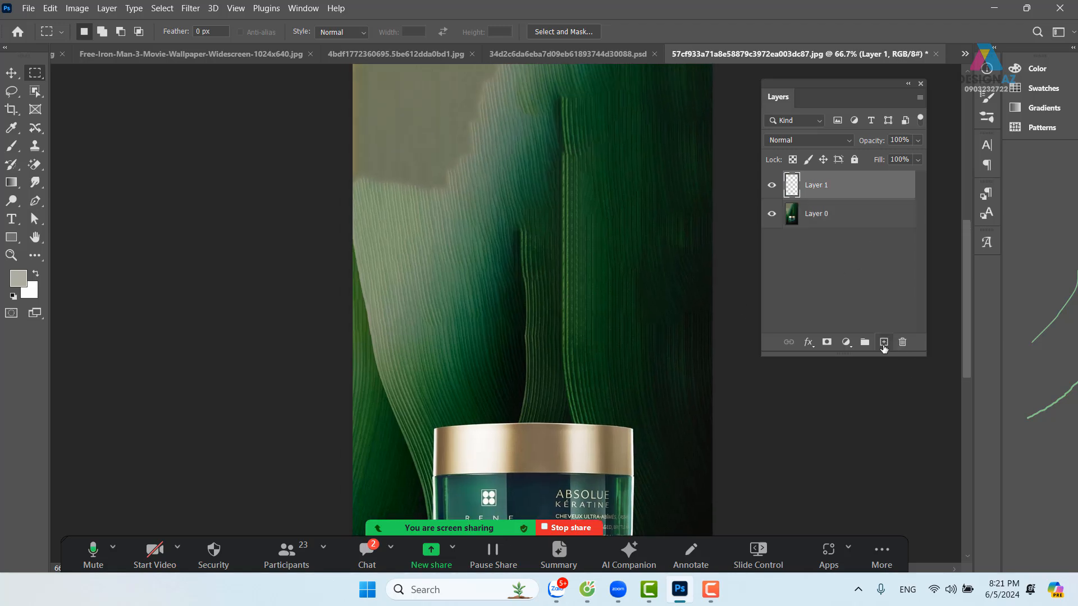
key(i)
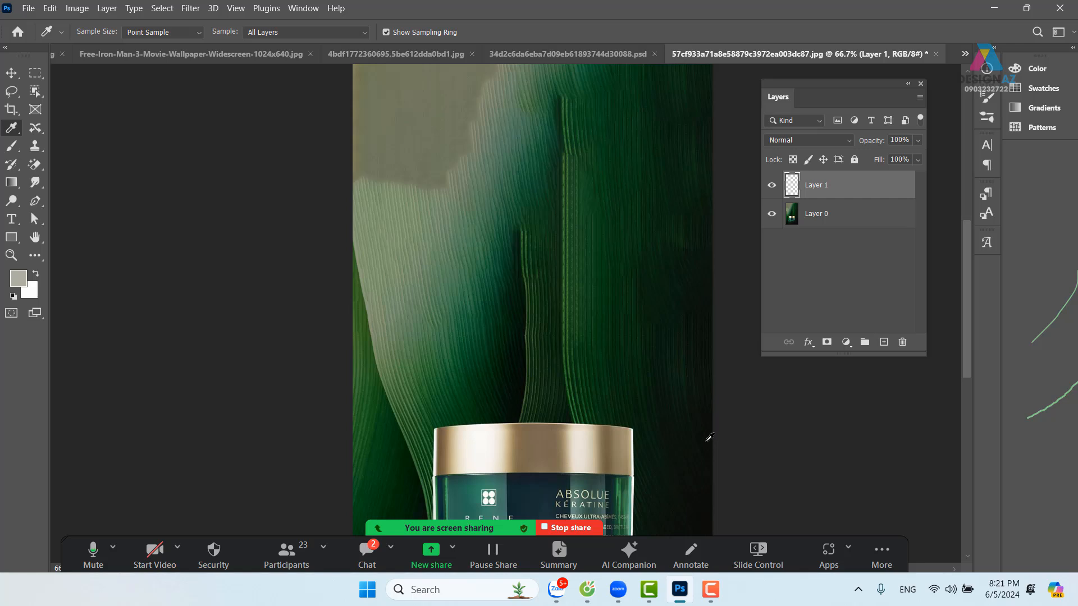
key(d)
key(alt+BackSpace)
key(ctrl+minus)
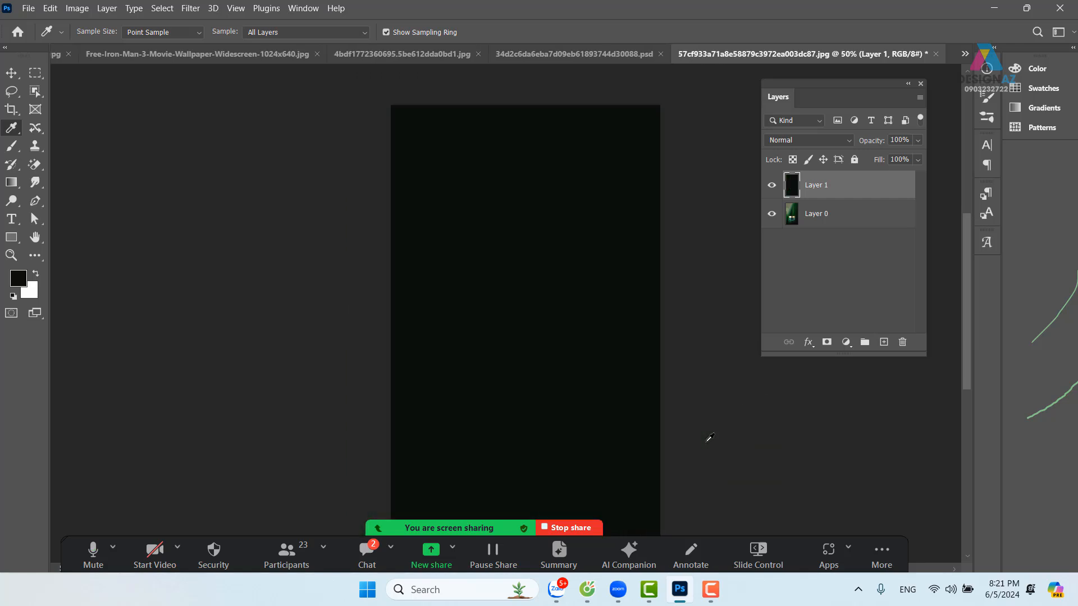
key(ctrl+bracketleft)
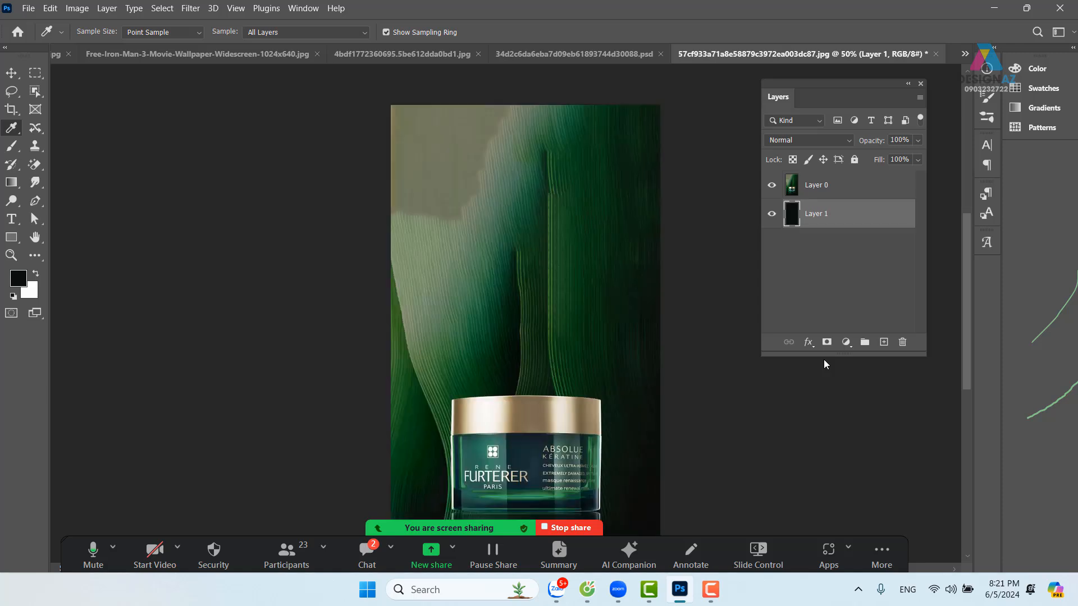
Step: Select the upper part of Layer 0 across the full canvas width with a rectangular marquee
click(35, 73)
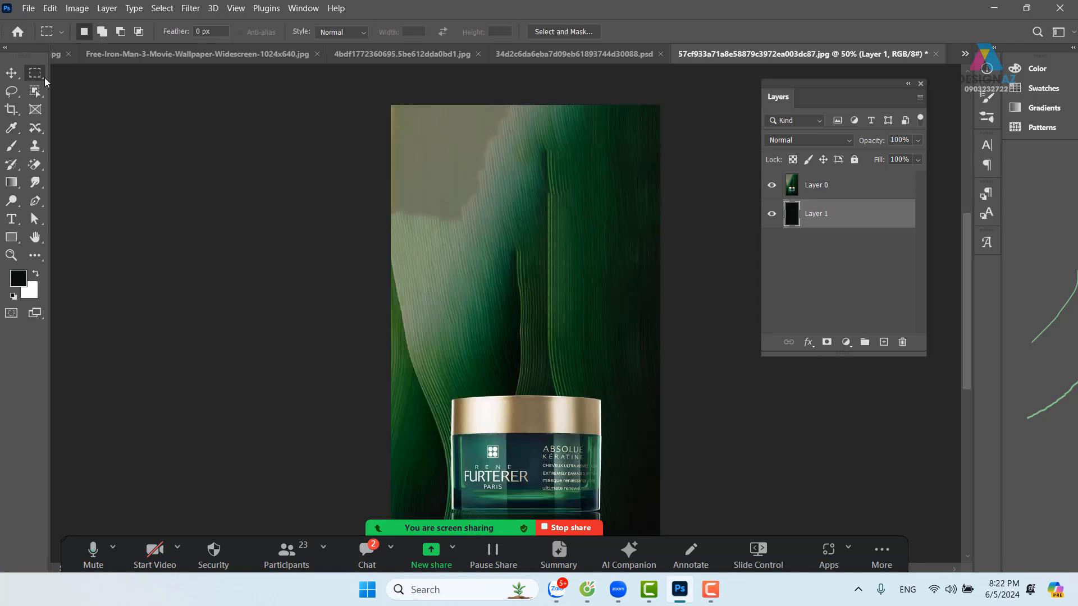
click(854, 192)
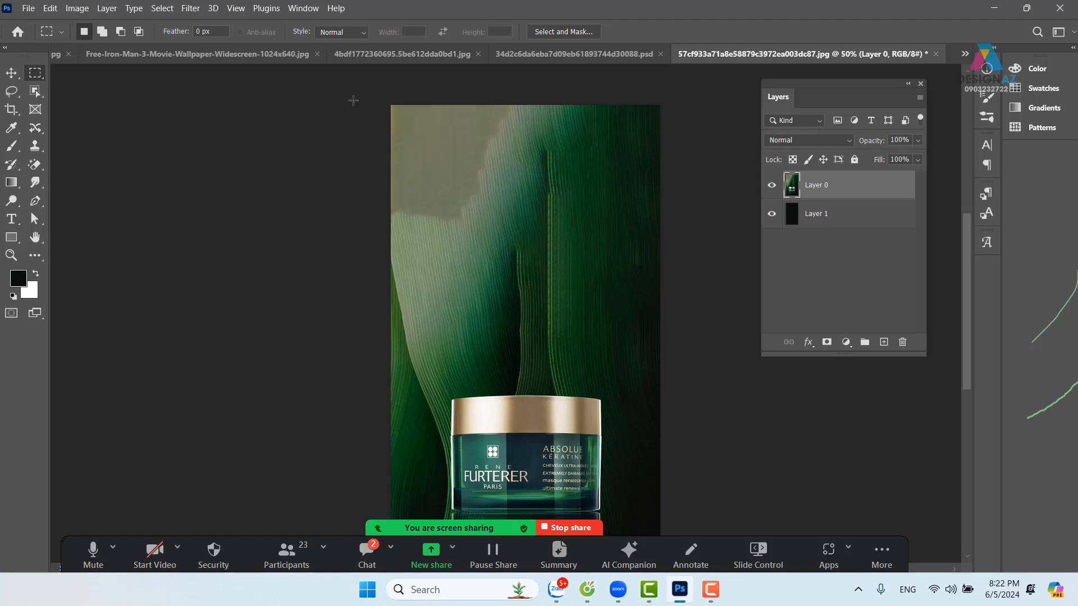
drag(344, 84, 871, 261)
key(shift)
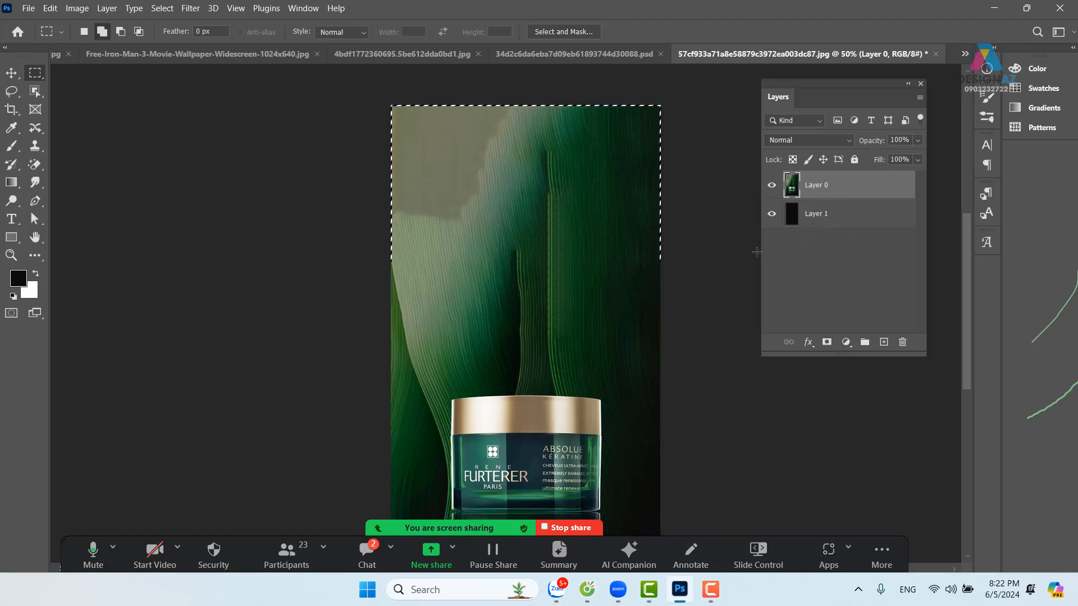
Step: Feather the selection by 100 pixels, try deleting the upper part of Layer 0, and undo the deletion
key(shift+F6)
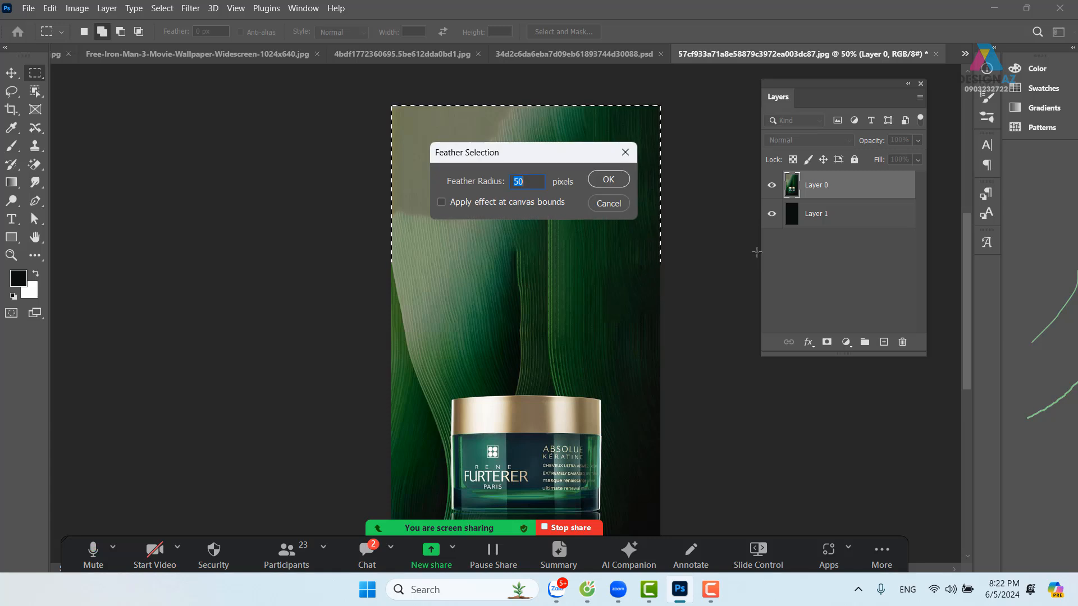
key(Return)
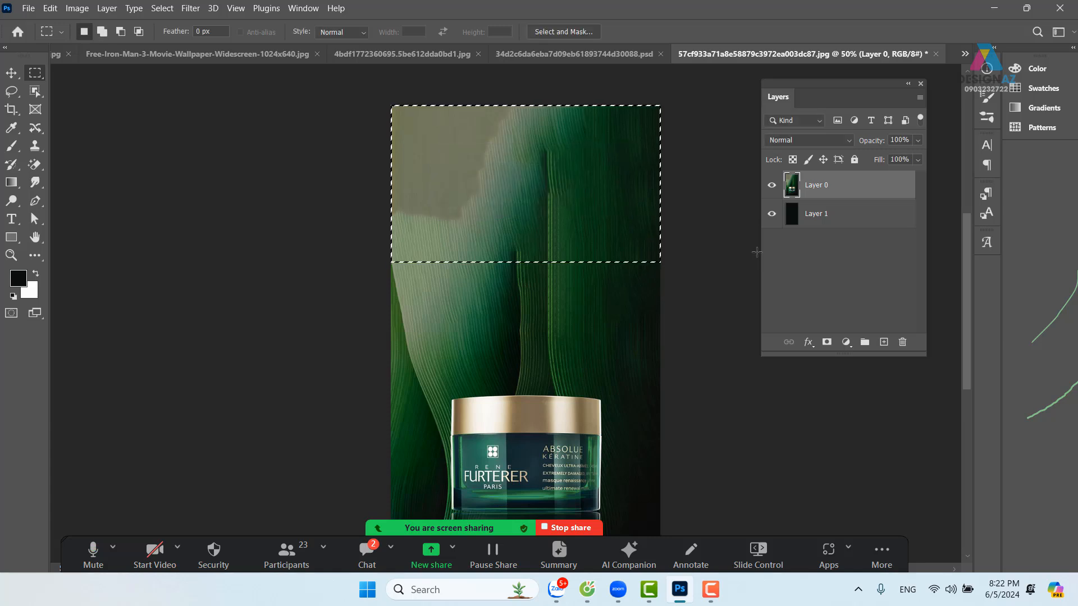
key(Delete)
key(ctrl+z)
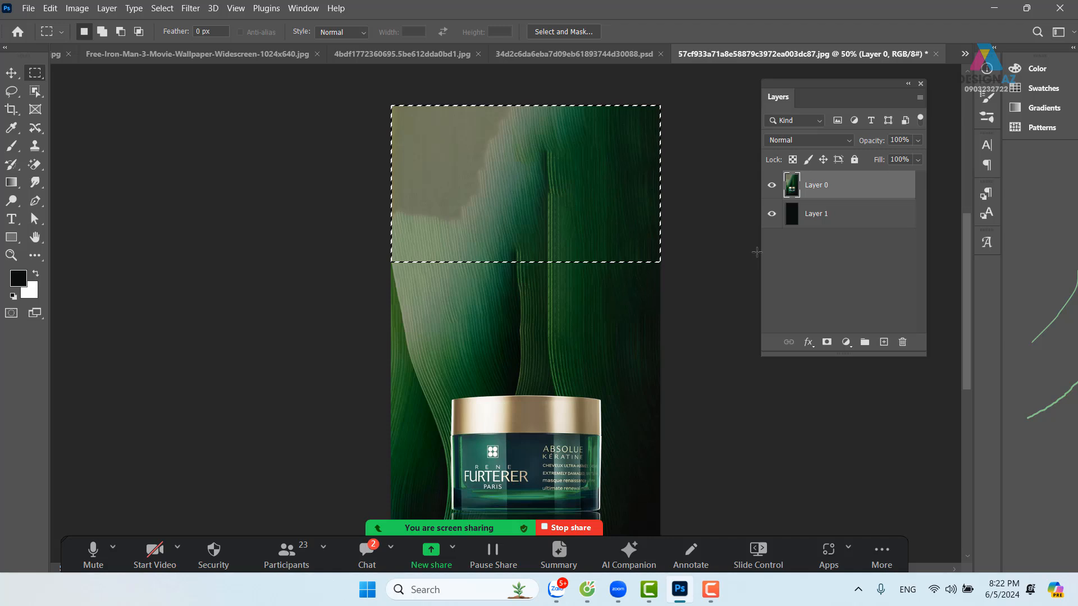
Step: Feather the selection by 200 pixels, delete that area from Layer 0 to fade it into the dark layer, and deselect
key(shift+F6)
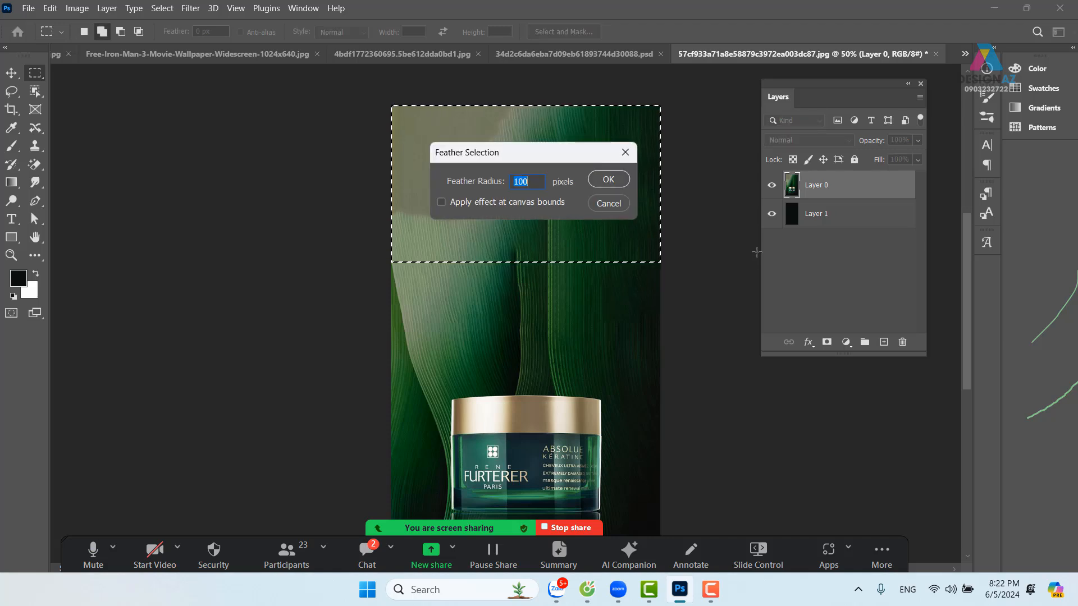
text(200)
key(Return)
key(Delete)
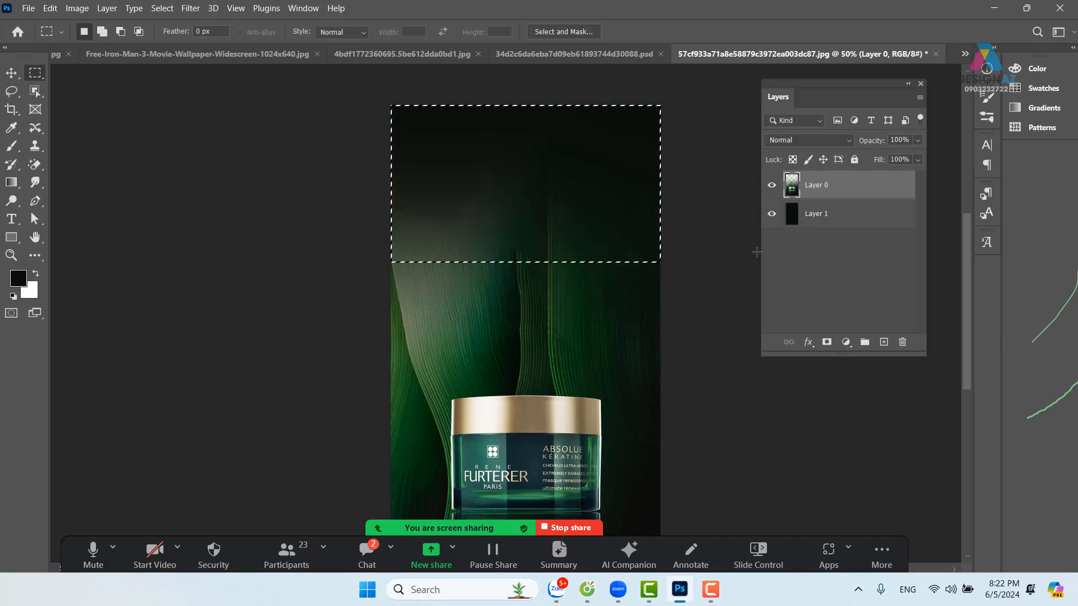
key(v)
key(ctrl+d)
Step: Draw a tall elliptical selection over the jar and the background above it, and add a new layer above Layer 0
drag(605, 353, 475, 284)
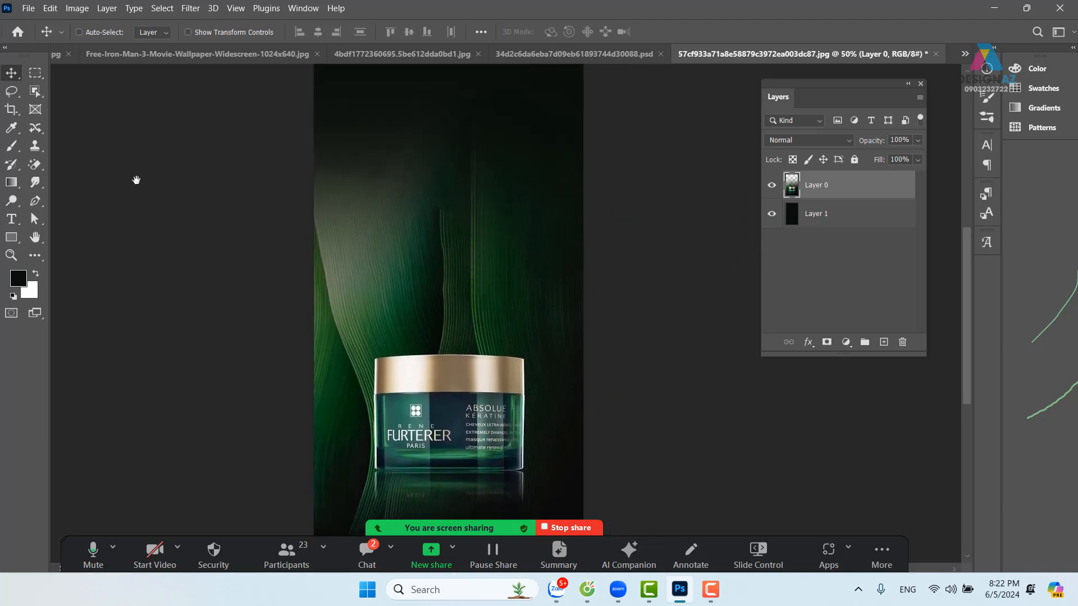
click(37, 74)
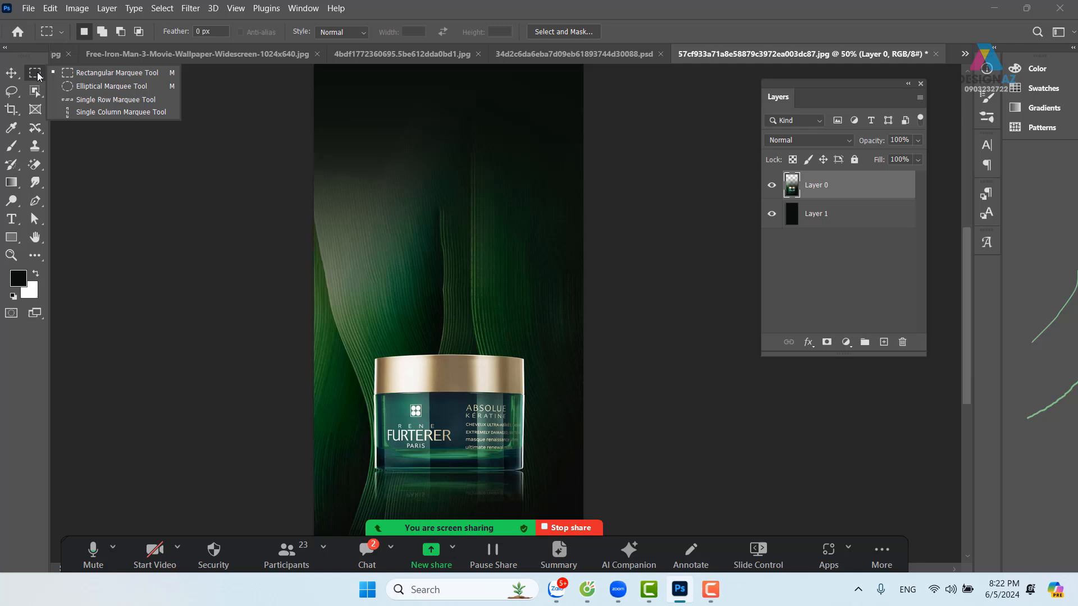
click(79, 87)
key(ctrl+minus)
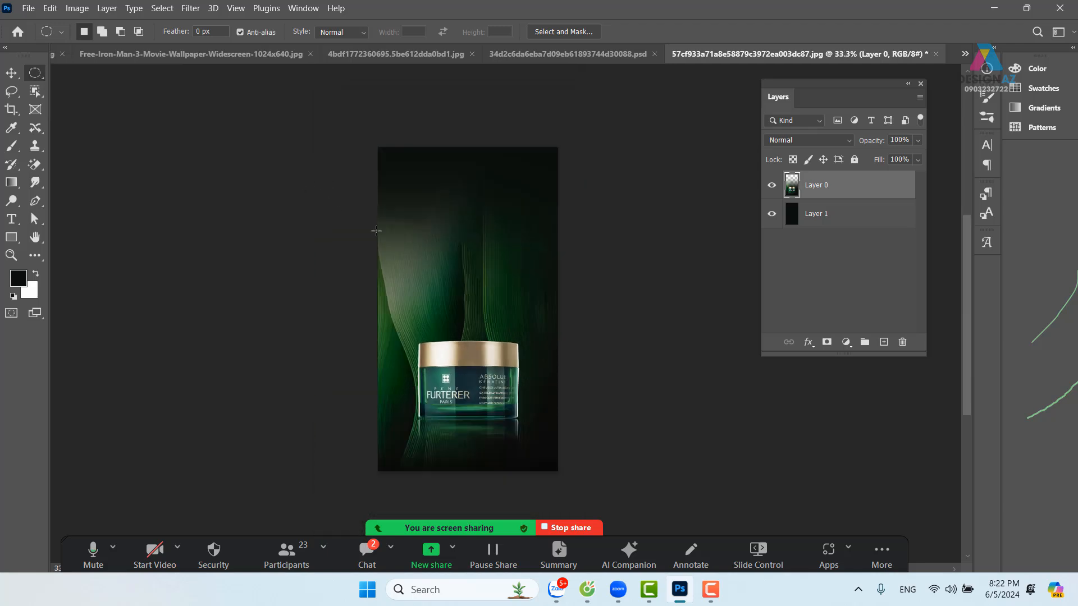
drag(408, 193, 518, 465)
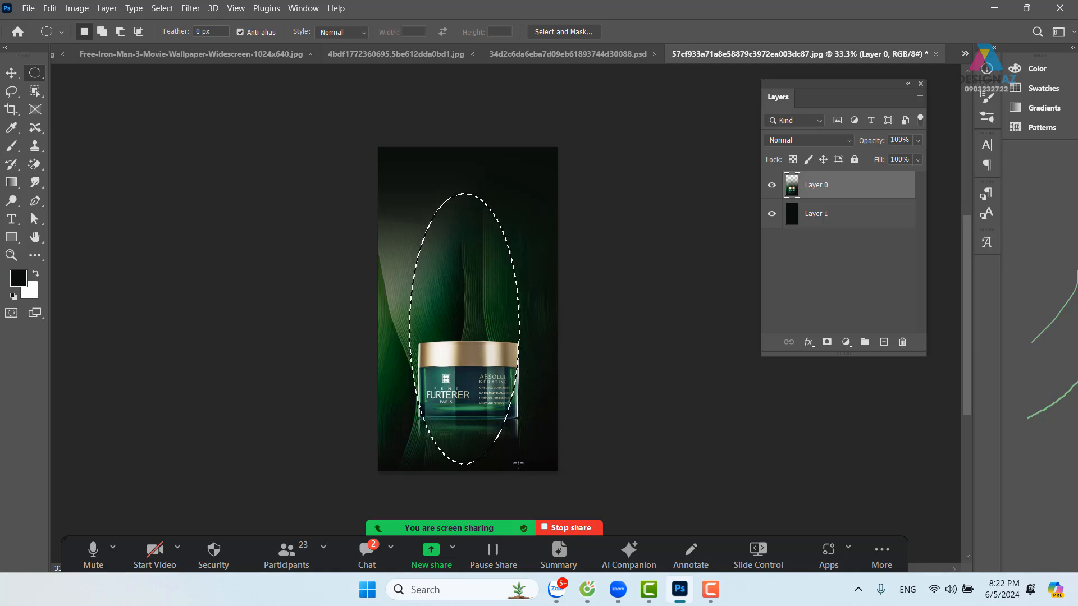
click(883, 342)
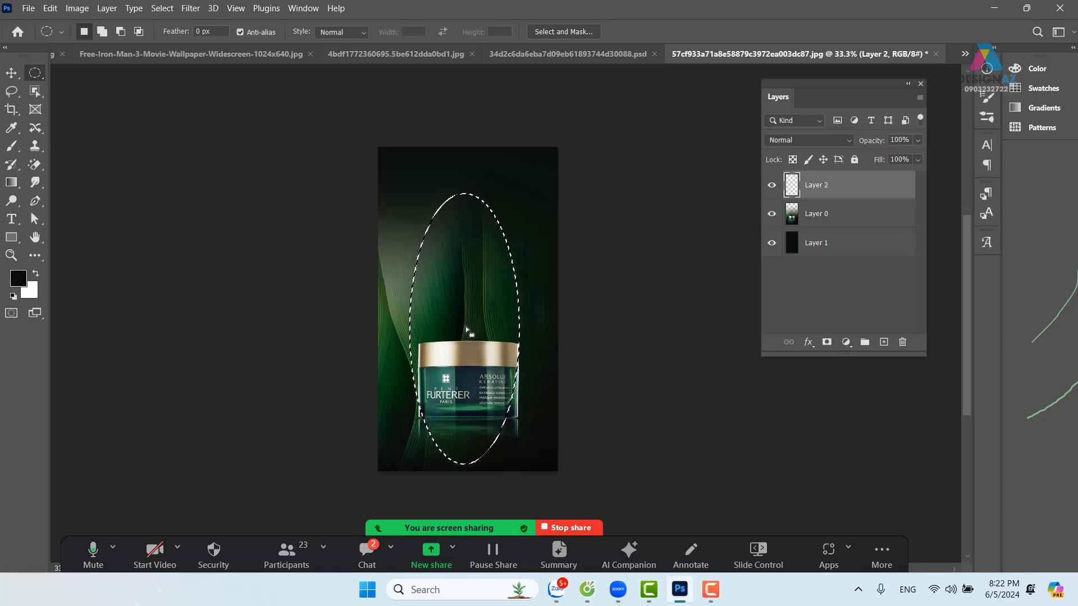
Step: Fill the elliptical selection on Layer 2 with white, deselect, and marquee-select the lower part of the canvas across its full width
key(ctrl+BackSpace)
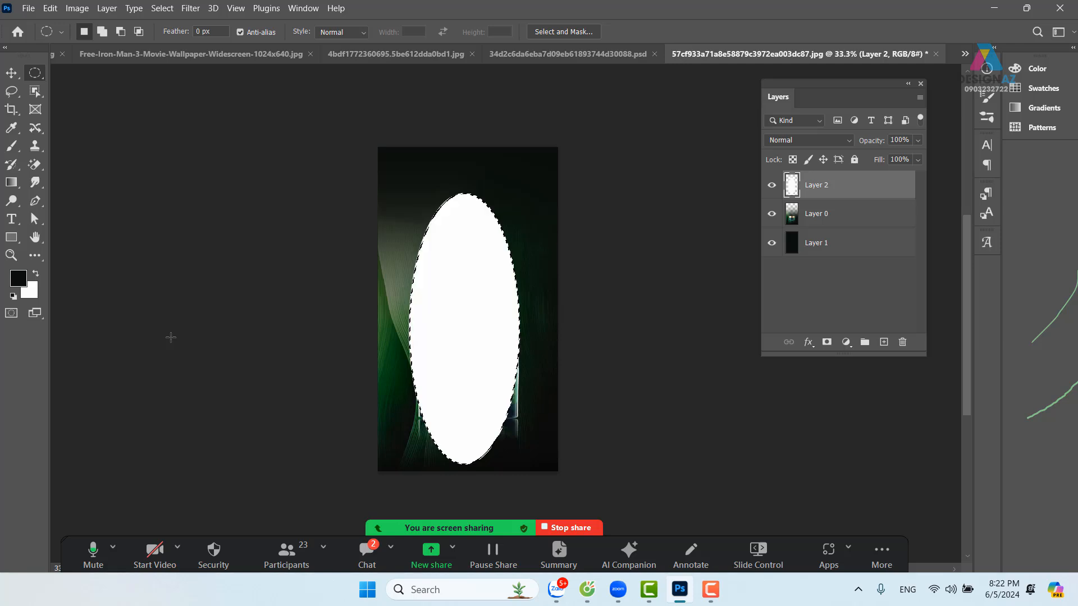
key(ctrl+d)
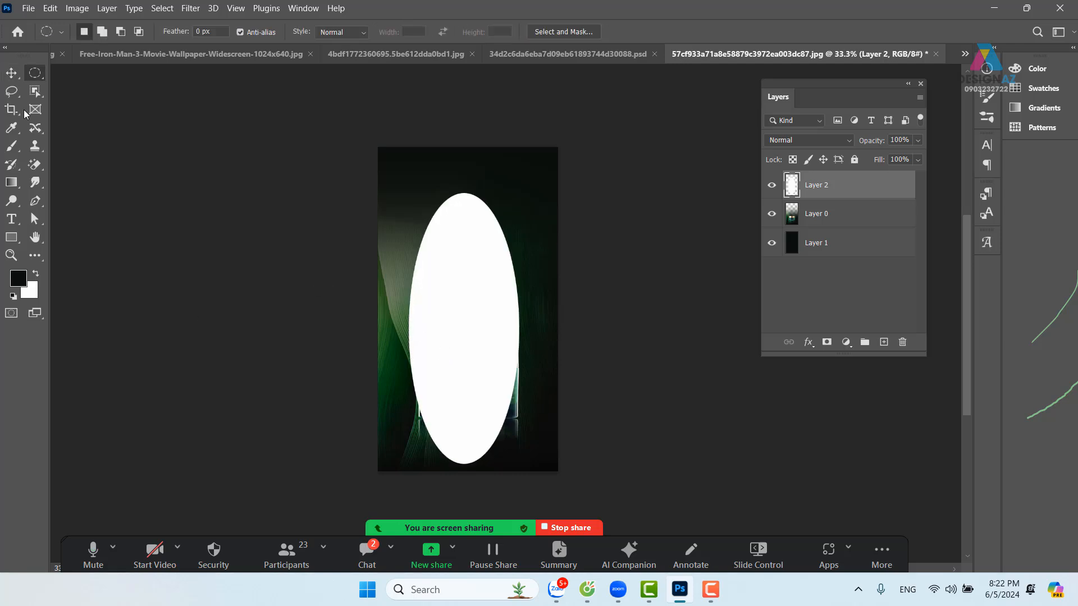
right_click(37, 74)
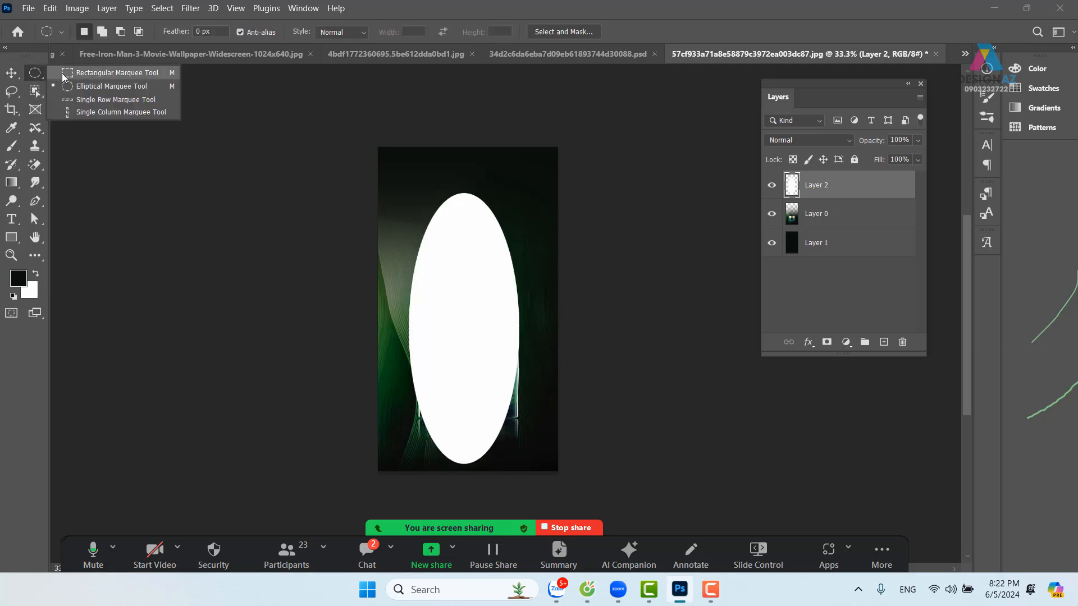
click(96, 75)
drag(375, 351, 613, 484)
Step: Feather the selection by 100 pixels, delete that area from Layer 2 to fade the white ellipse's lower end, and deselect
key(shift+F6)
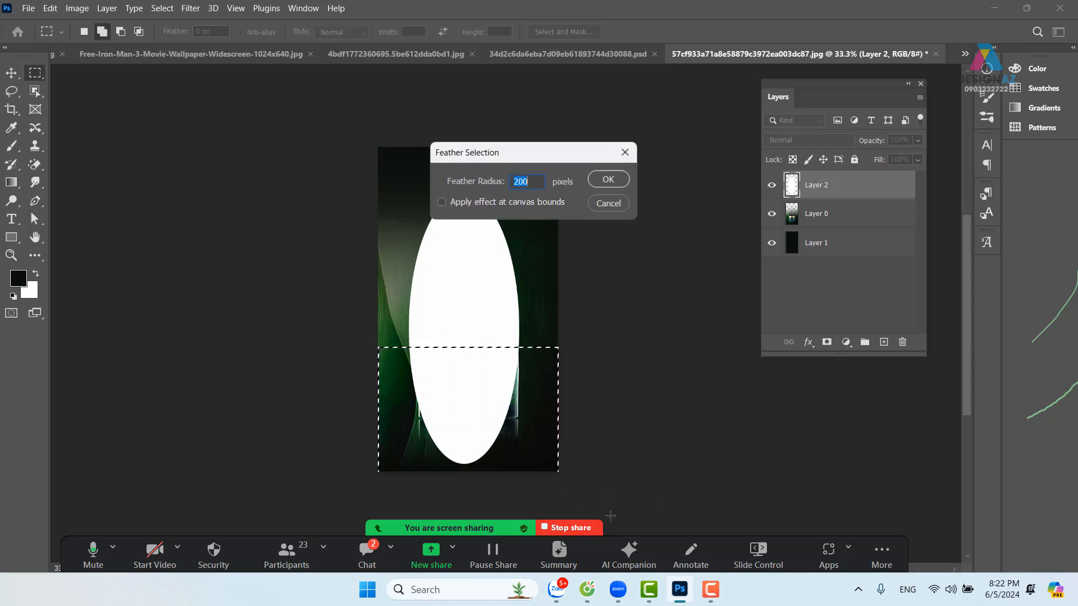
text(100)
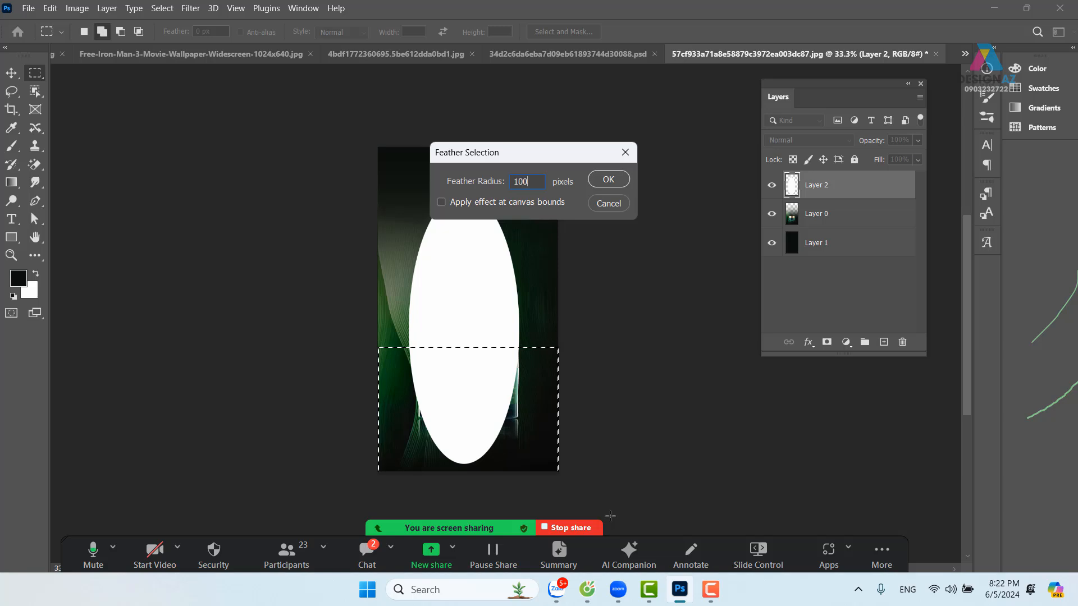
key(Return)
key(Delete)
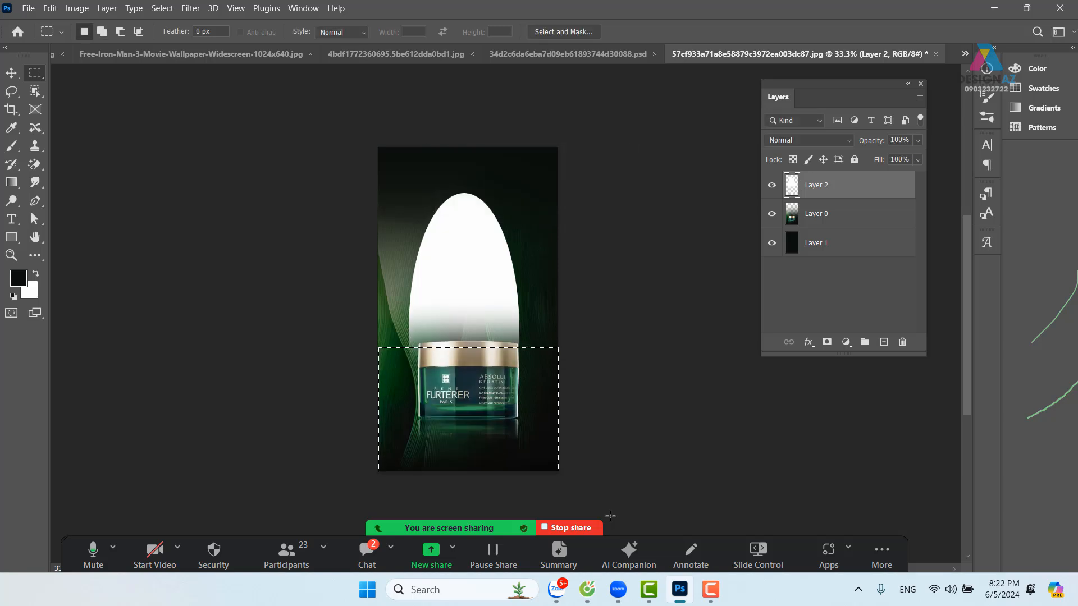
key(Delete)
key(ctrl+d)
Step: Taper the white ellipse's top symmetrically with a perspective transform and move the shape slightly up, centred above the jar
key(ctrl+t)
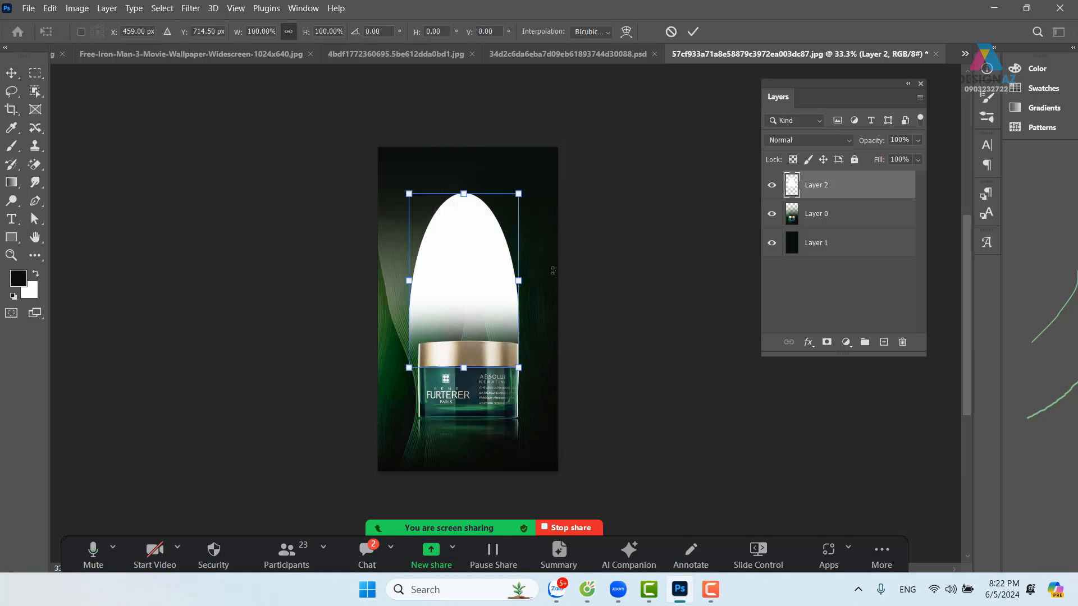
drag(519, 197, 498, 203)
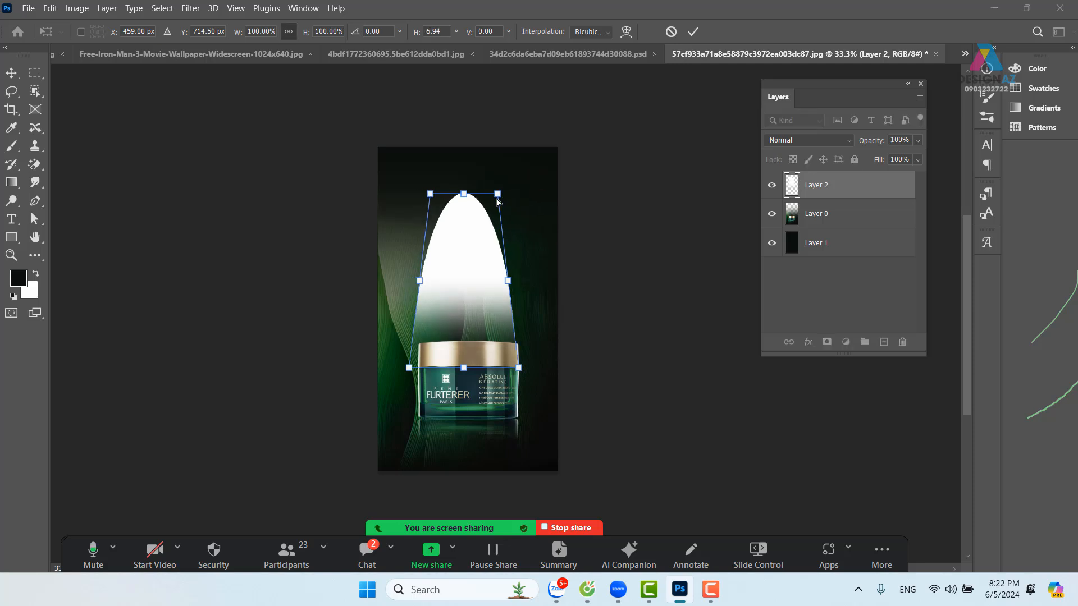
click(691, 32)
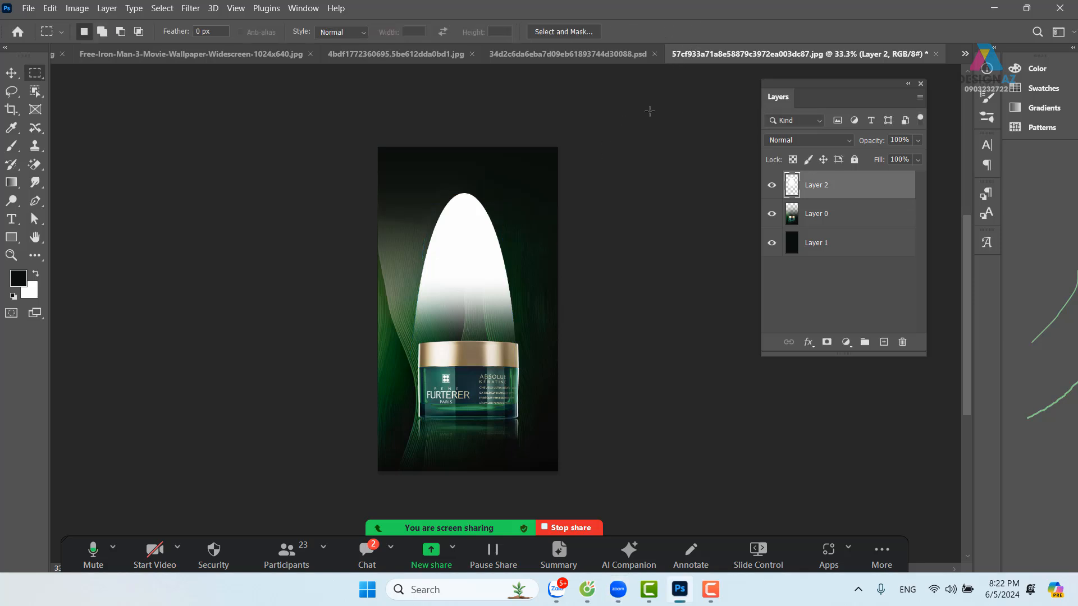
key(ctrl+plus)
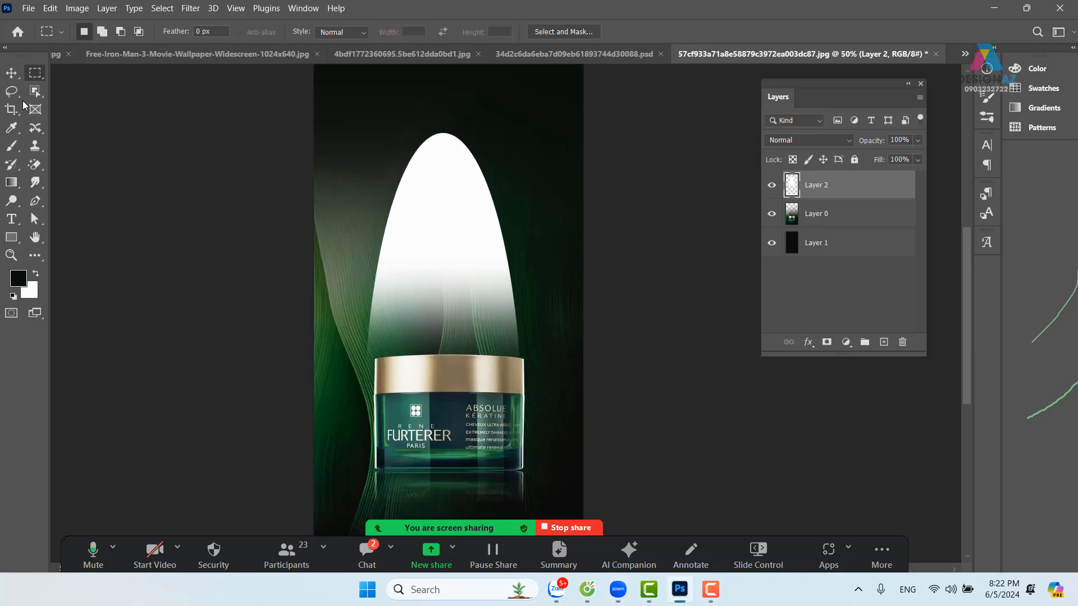
click(17, 75)
drag(464, 283, 474, 241)
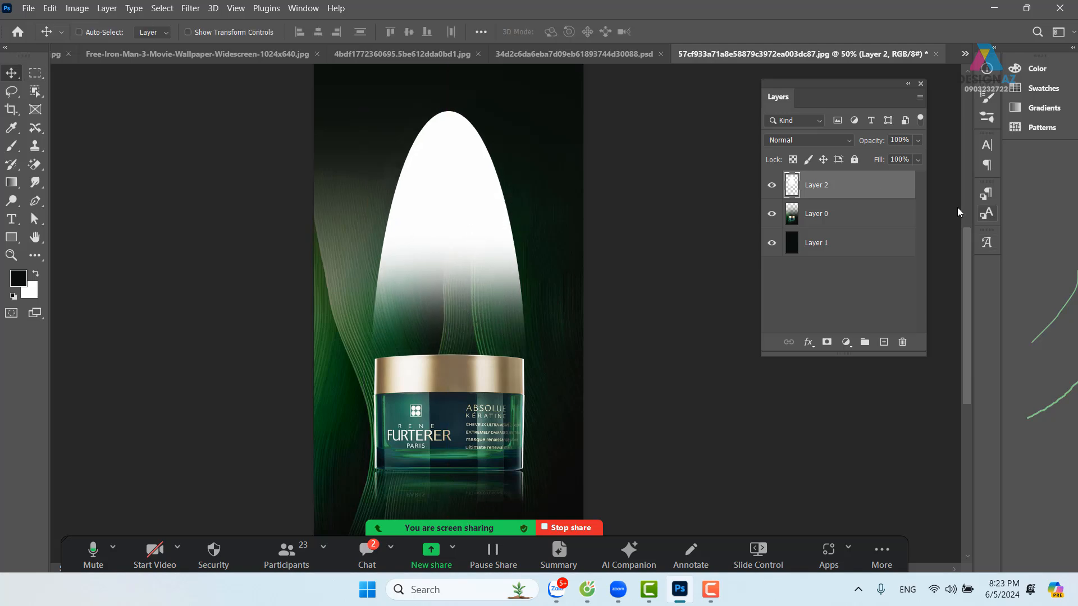
Step: Set Layer 2's blend mode to Color Dodge with Transparency Shapes Layer turned off, and lower its fill to 68%
right_click(873, 188)
click(923, 8)
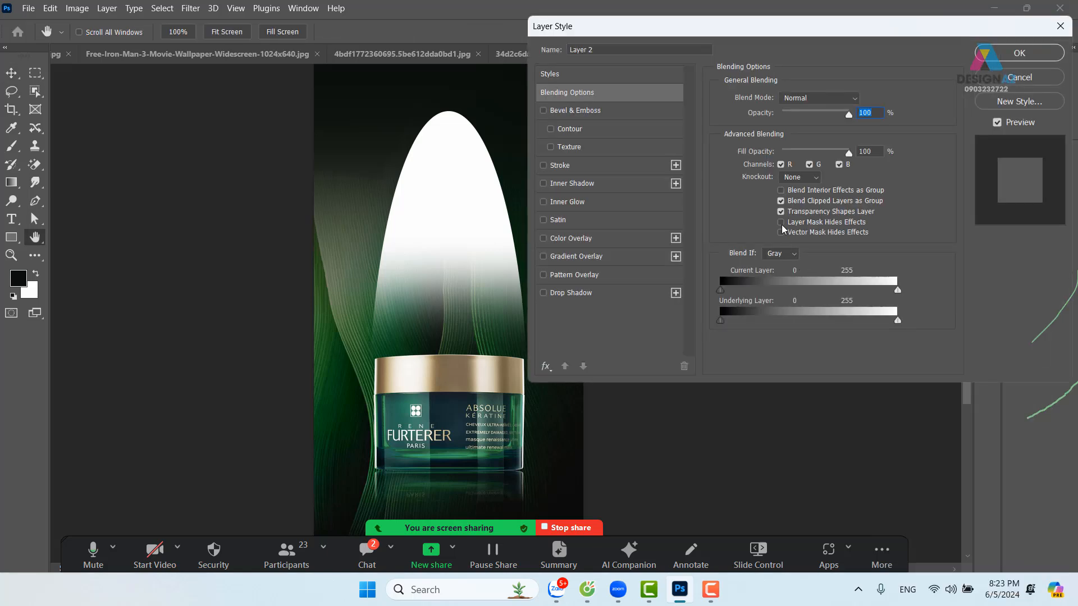
click(781, 213)
click(824, 100)
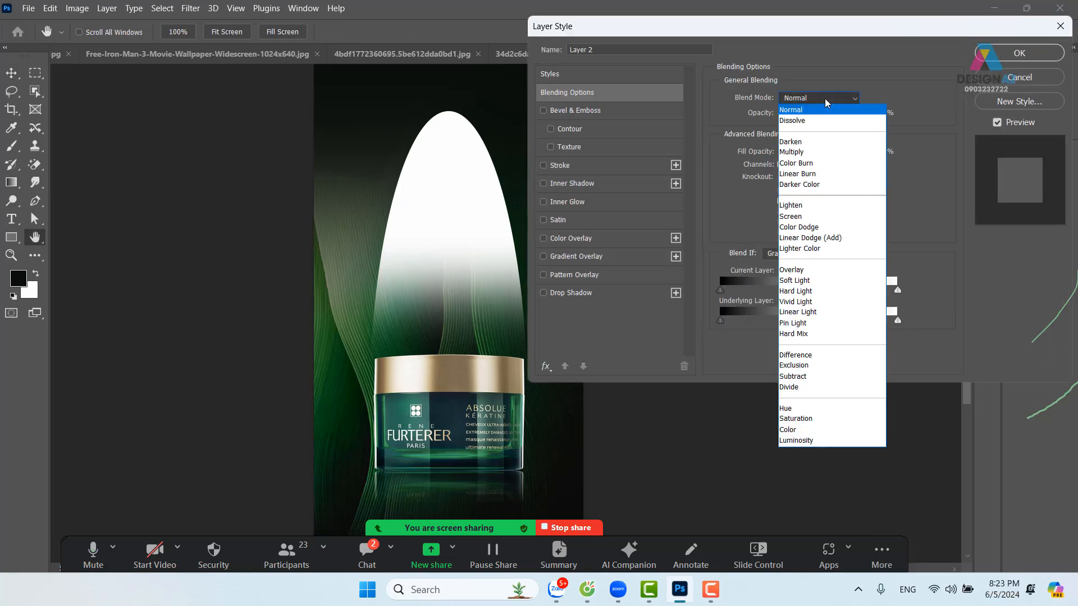
click(835, 228)
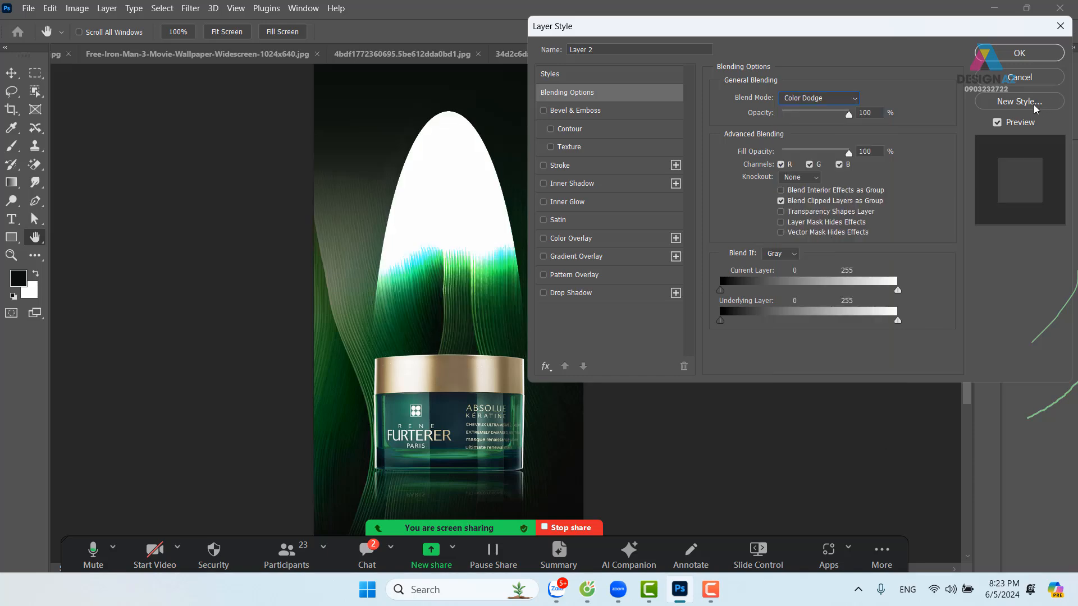
click(1040, 59)
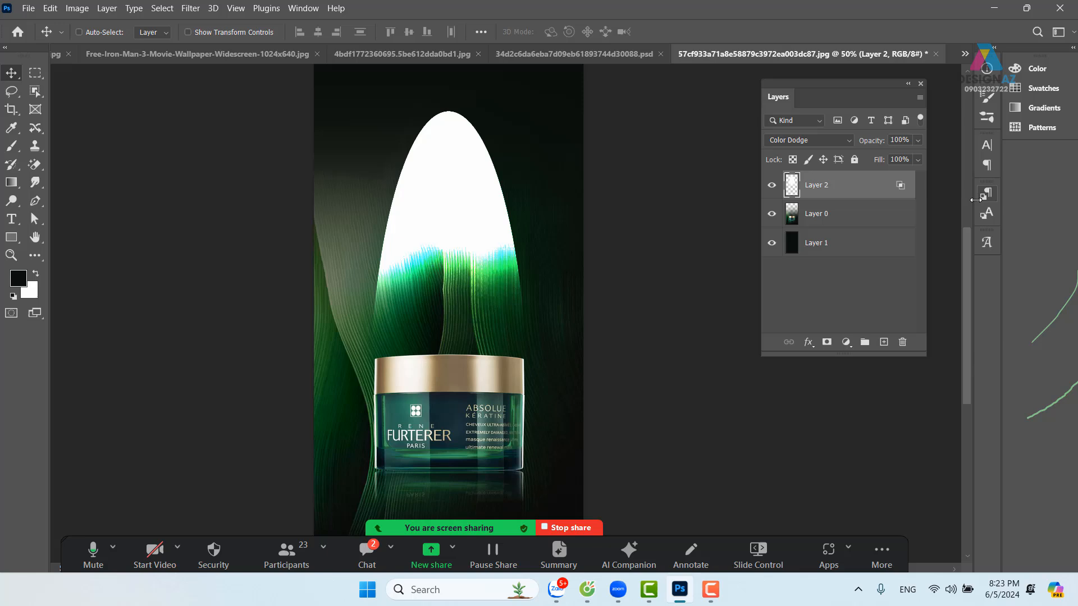
click(919, 160)
drag(911, 178, 901, 177)
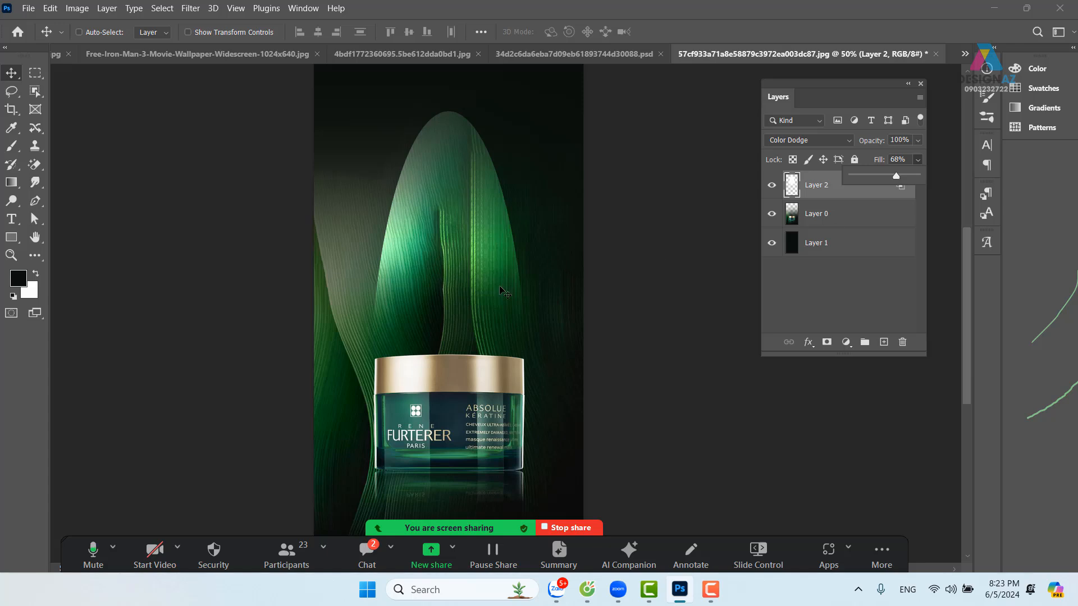
Step: Apply a Gaussian Blur with a 33.2-pixel radius to Layer 2 and raise the layer's fill to 77%
click(191, 9)
mouse_move(326, 177)
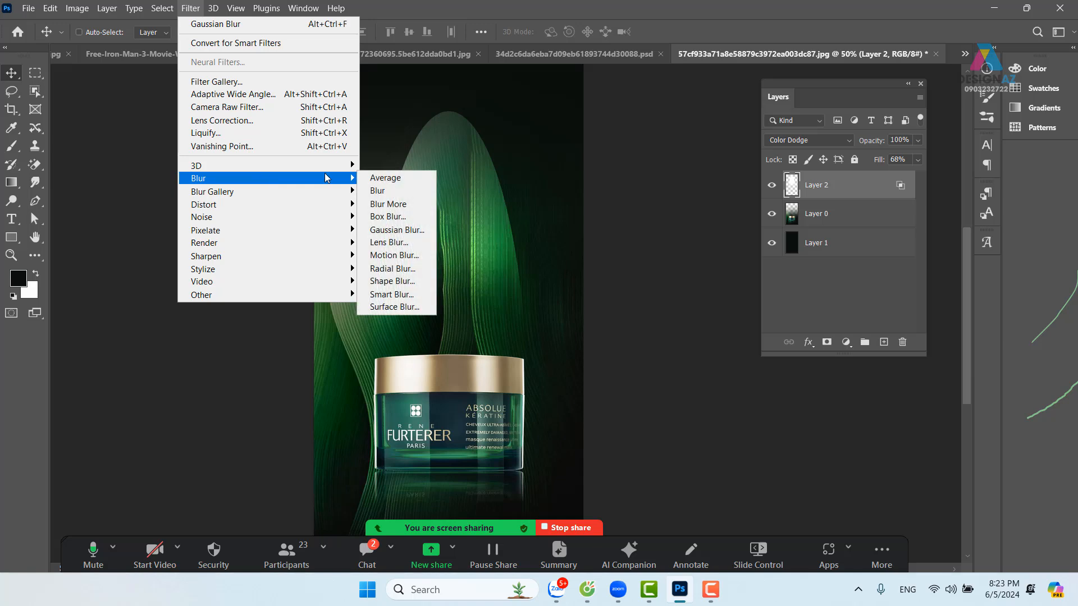
click(397, 230)
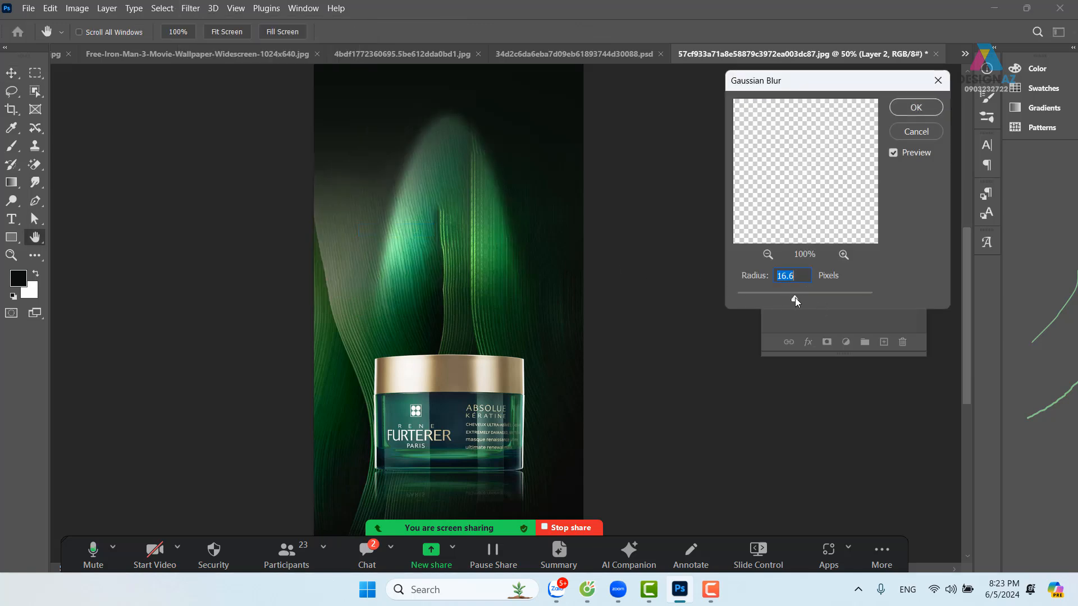
drag(795, 298, 804, 298)
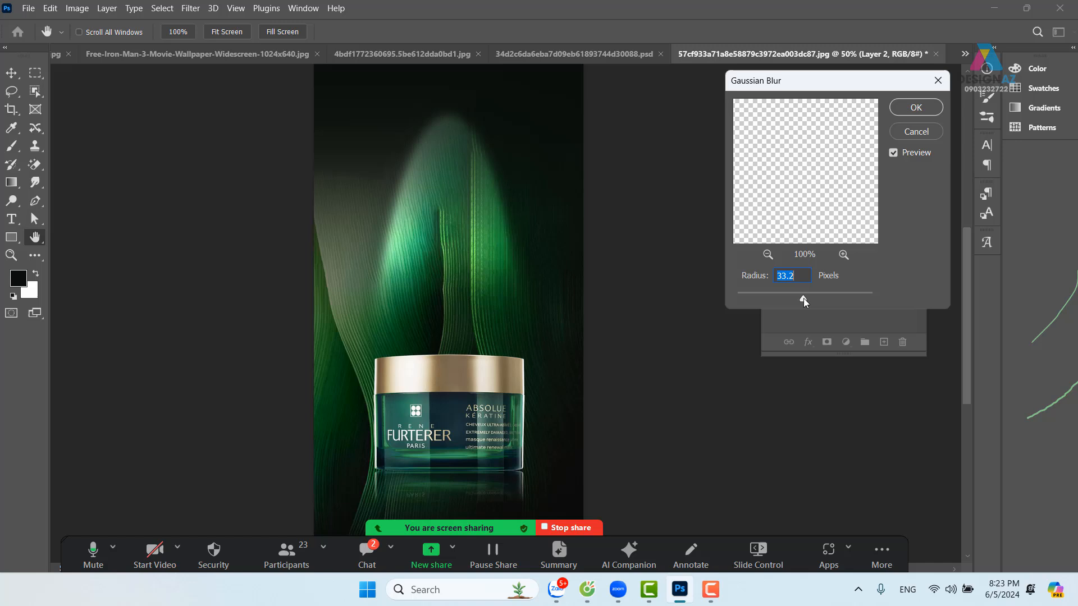
click(916, 107)
click(916, 161)
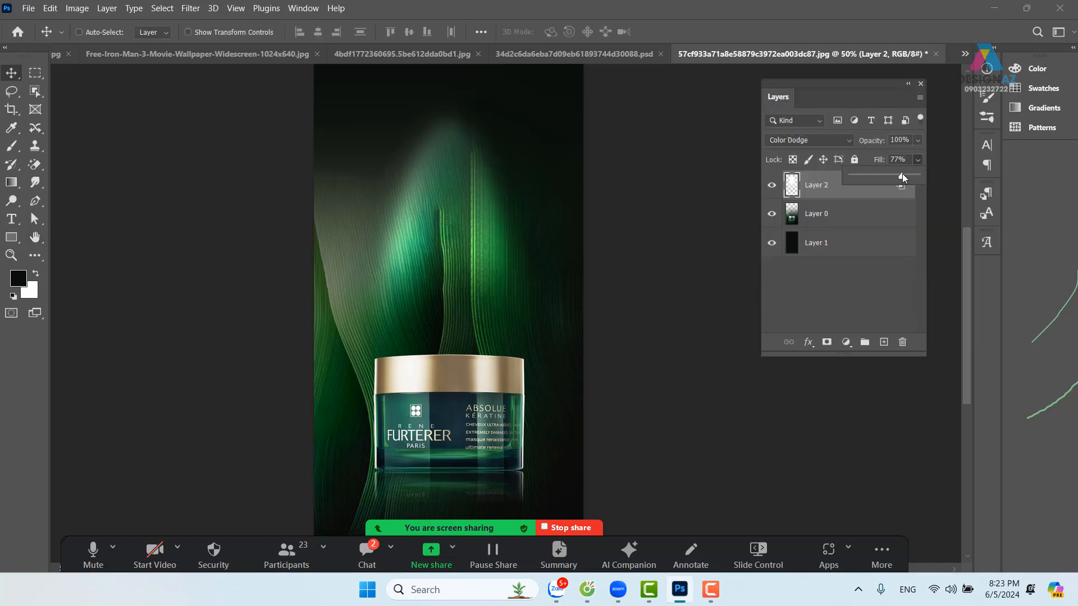
Step: Try placing a duplicate of Layer 2 over the leaf at the canvas's left edge, and undo the copy
drag(456, 183, 302, 271)
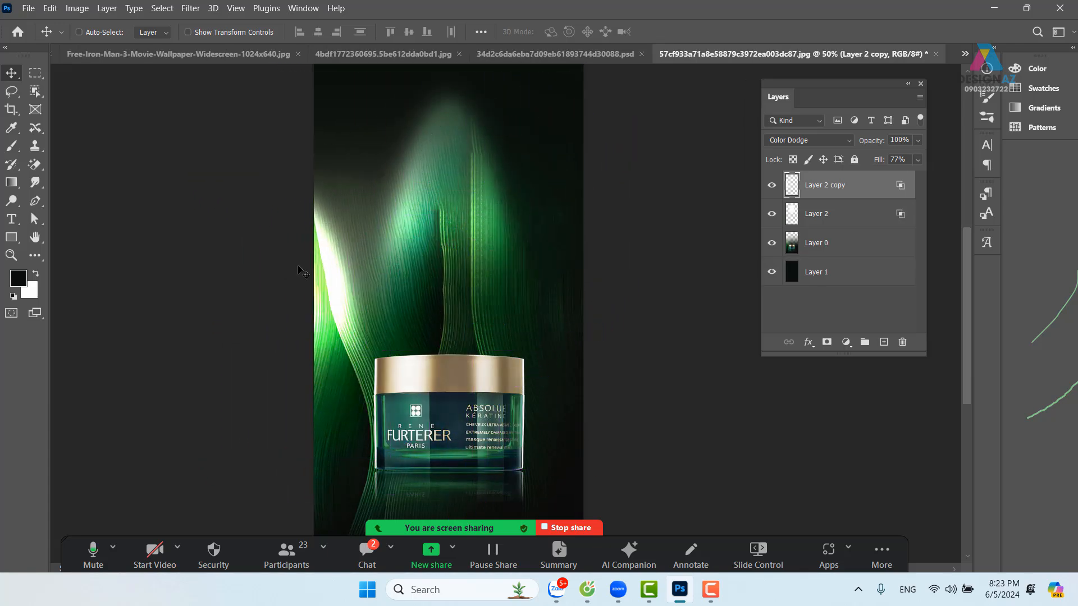
key(ctrl+z)
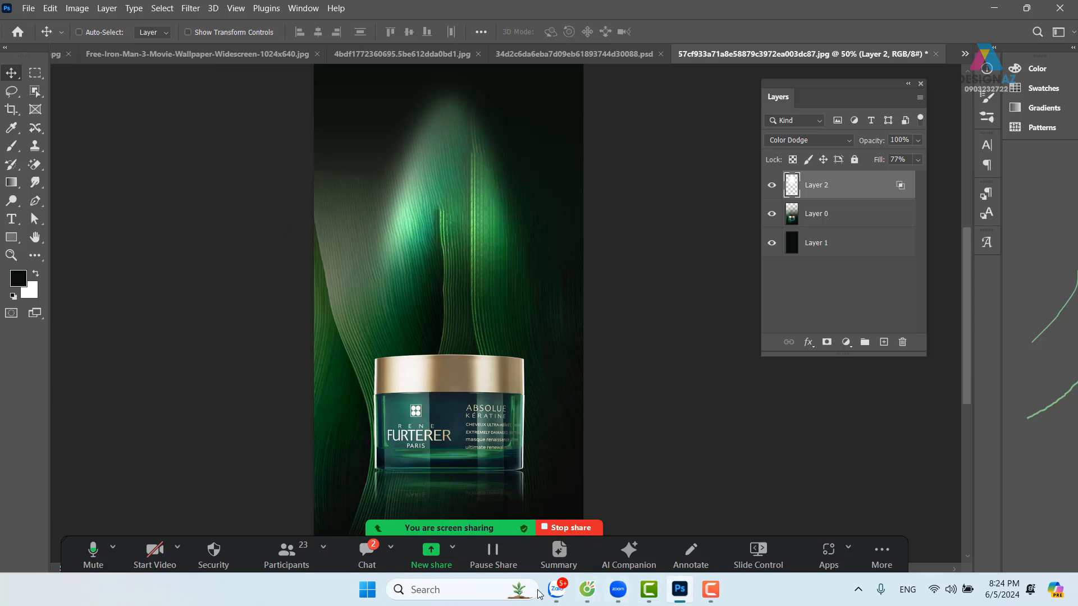
Step: Switch to Zalo, open the group chat "Nhóm Học đồ họa trực tuyến chuyên sâu K89" and find the Louis Vuitton handbag banners
click(556, 593)
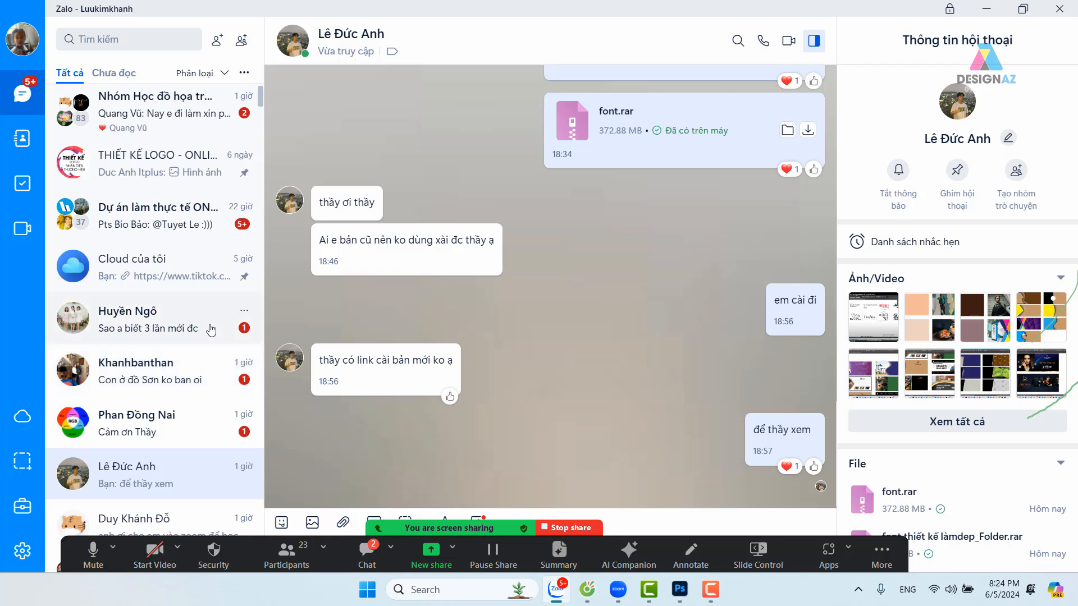
click(163, 110)
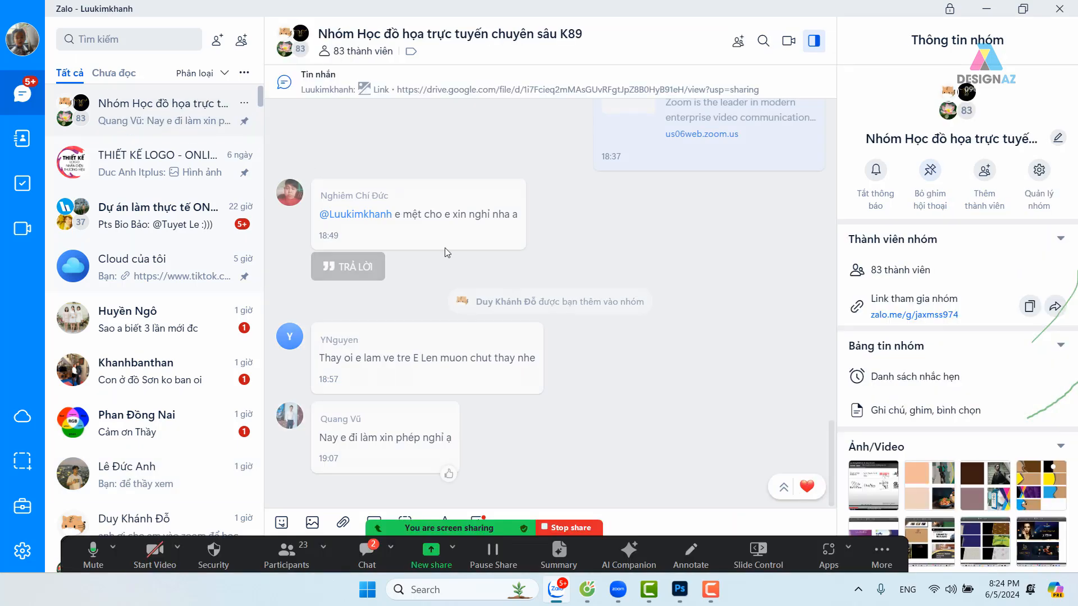
scroll(567, 350, up, 10)
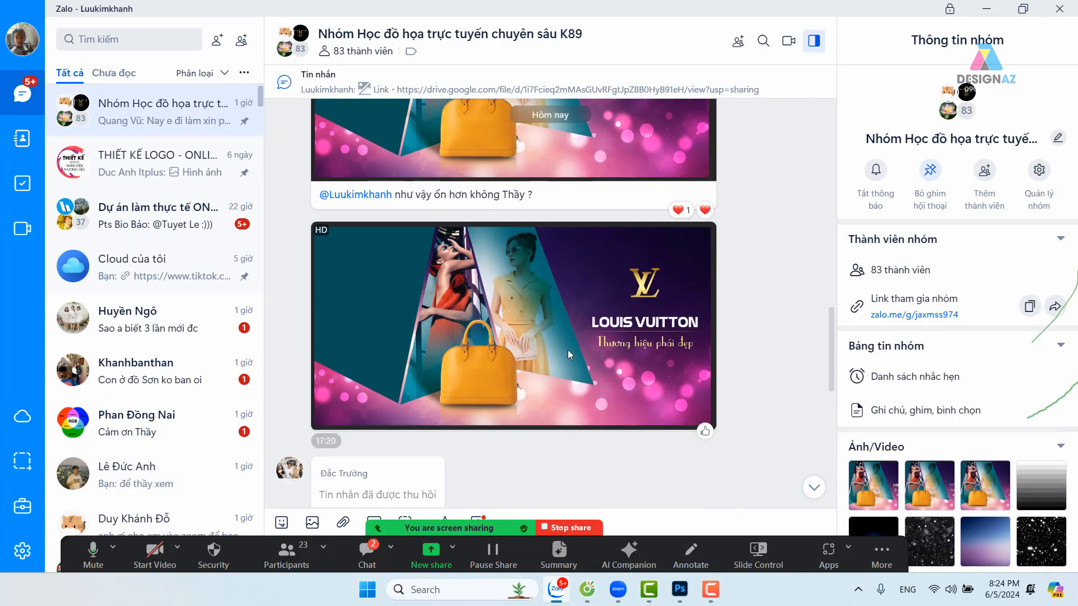
scroll(568, 349, up, 5)
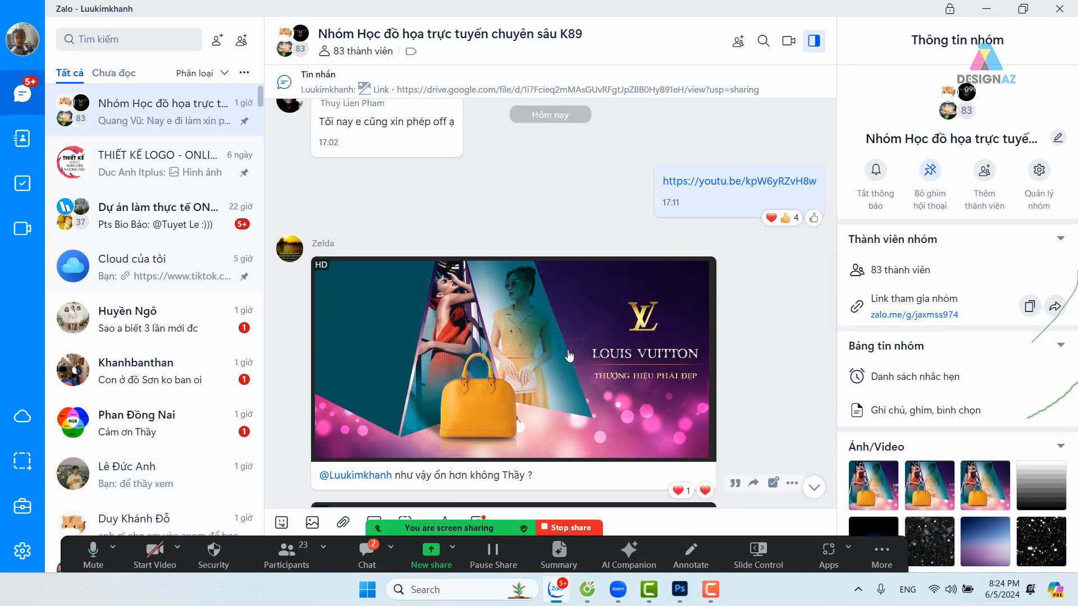
scroll(568, 354, up, 3)
scroll(569, 355, down, 5)
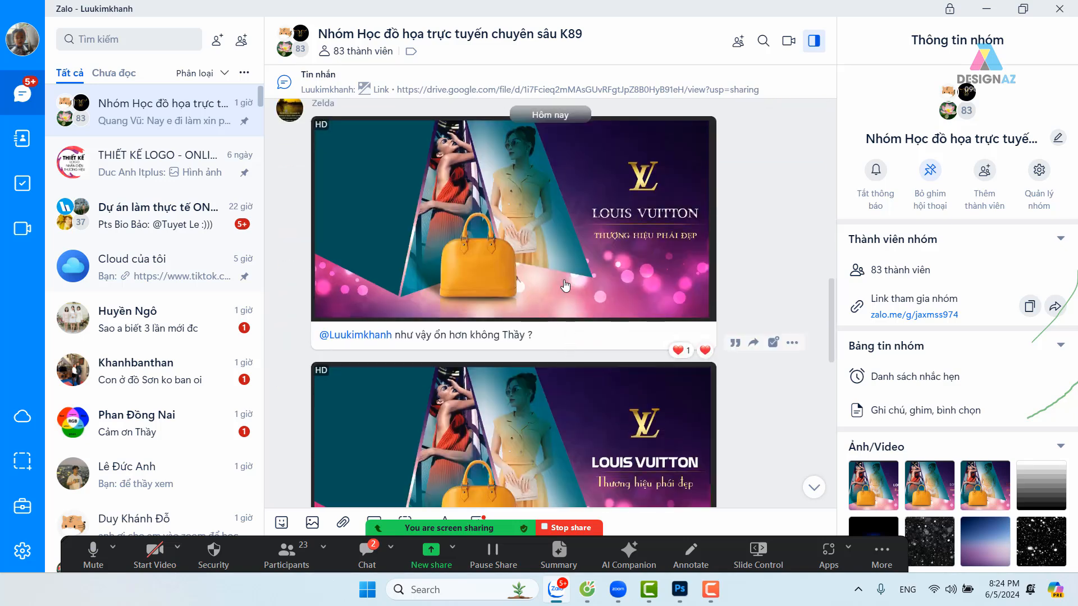
scroll(559, 255, up, 8)
scroll(563, 258, down, 10)
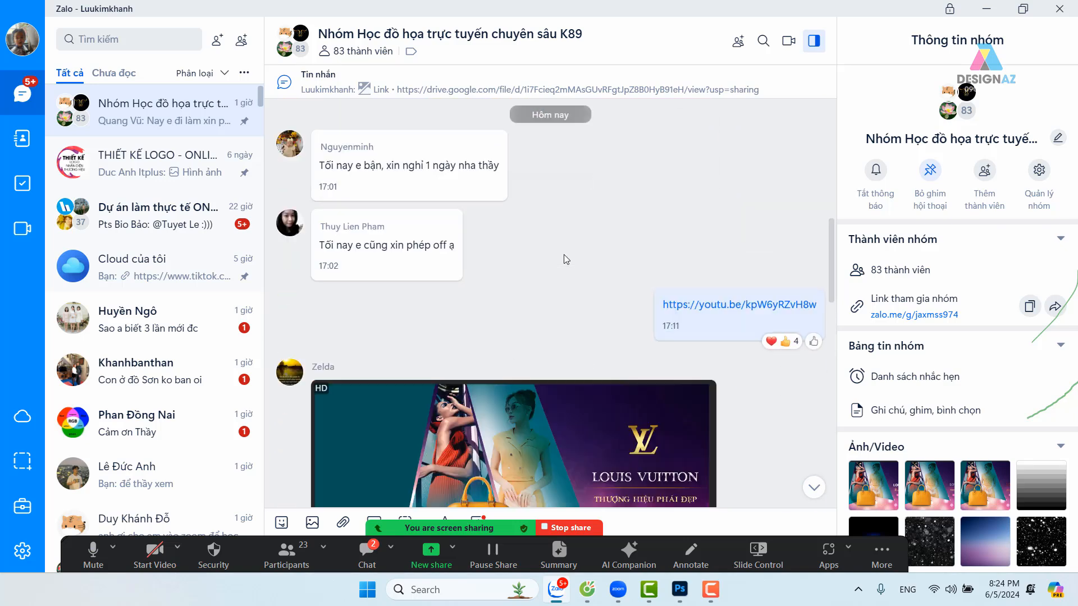
Step: Open the Louis Vuitton banner with the bold white brand name at full size and copy the image
click(542, 272)
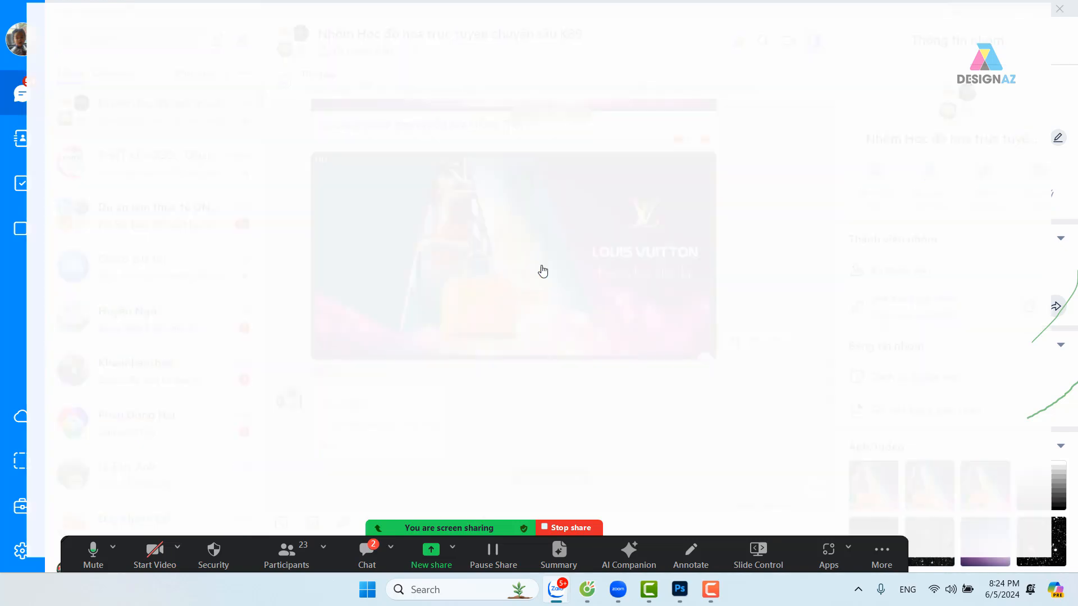
right_click(611, 217)
click(652, 249)
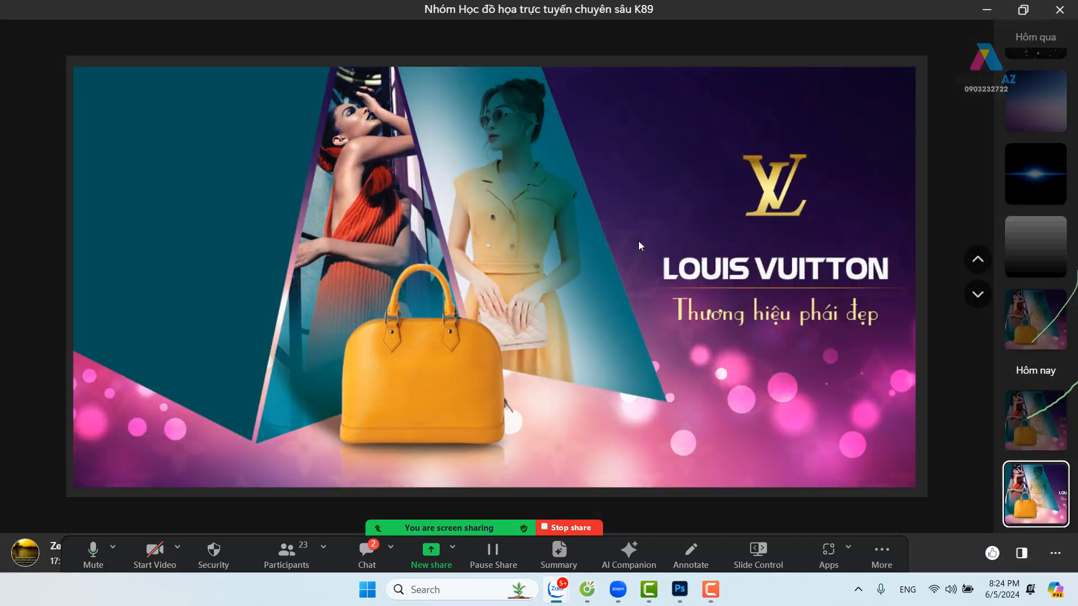
Step: Switch to Photoshop, create a new document at the copied image's size, and paste the Louis Vuitton banner into it
click(680, 589)
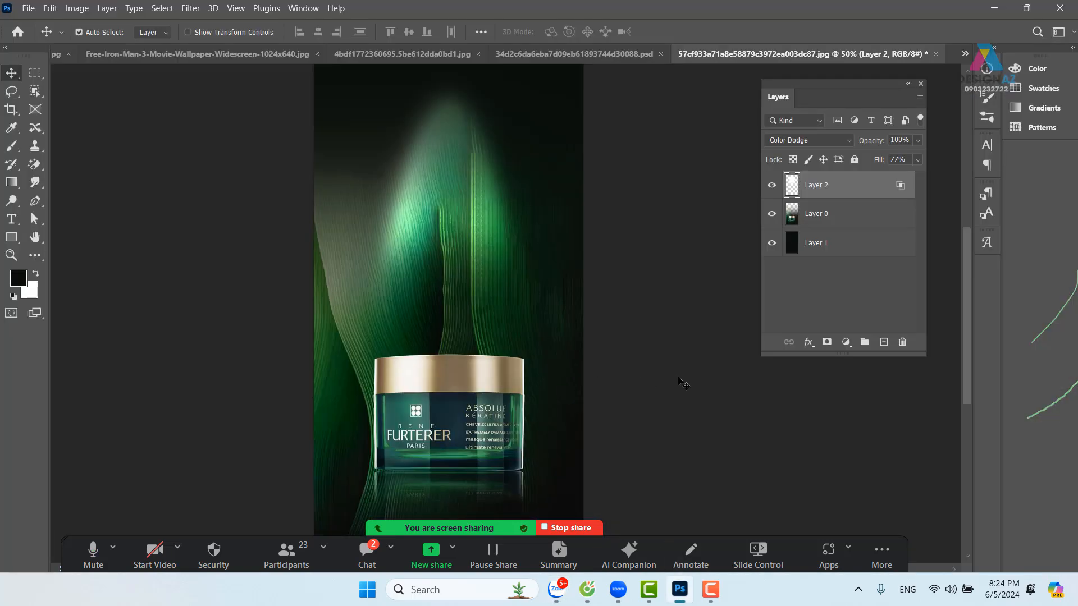
key(ctrl+n)
key(Return)
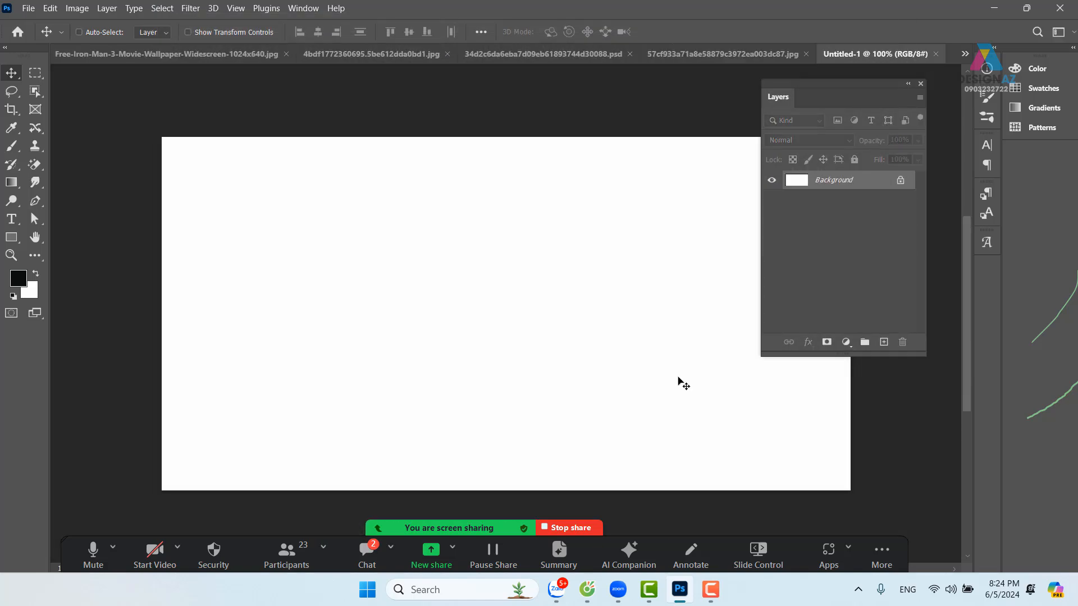
key(ctrl+v)
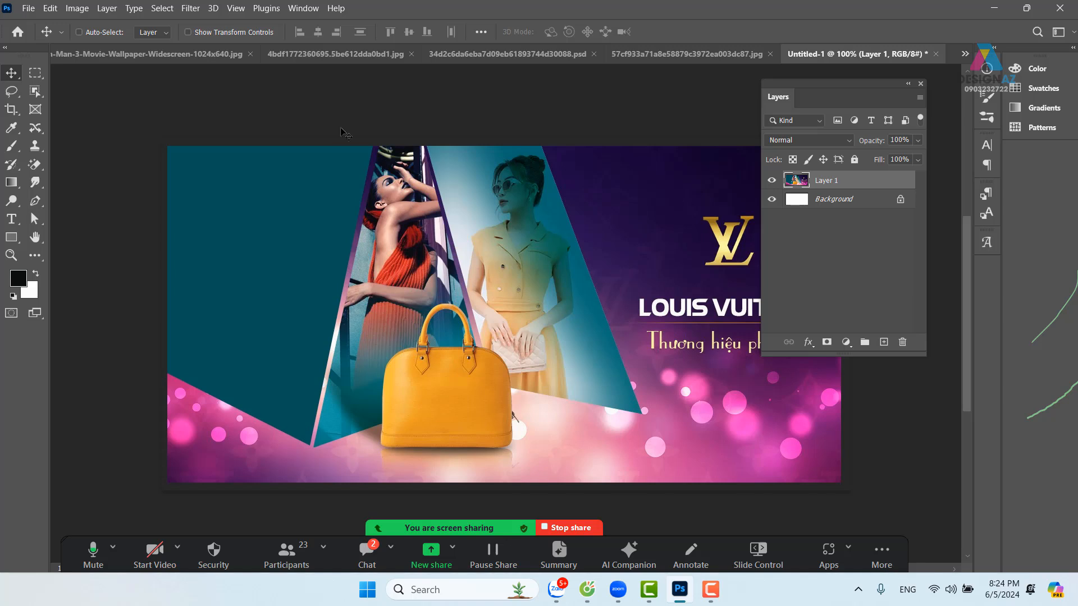
Step: Draw a wide, flat elliptical selection across the banner's plain teal area and the woman in the red dress
click(36, 73)
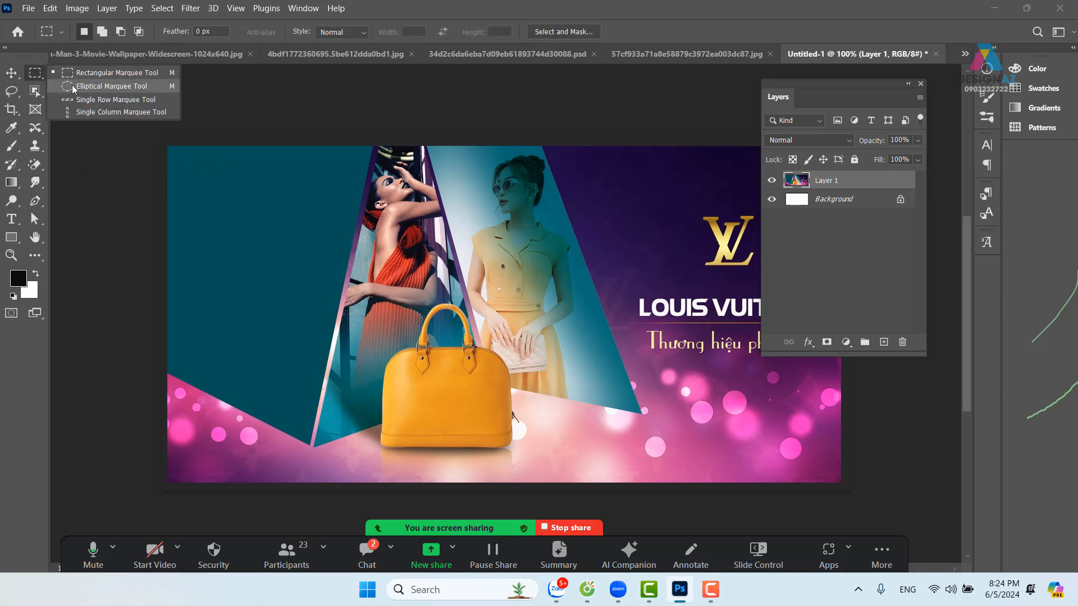
click(72, 85)
drag(256, 231, 404, 272)
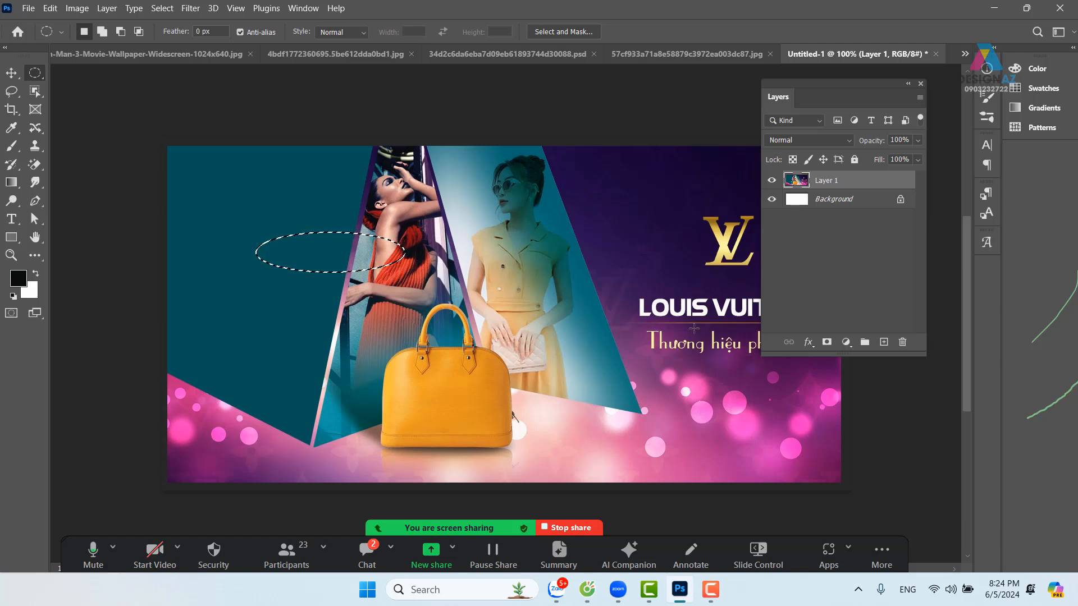
Step: Add a new layer, feather the elliptical selection by 10 pixels, fill it with white and deselect
click(885, 343)
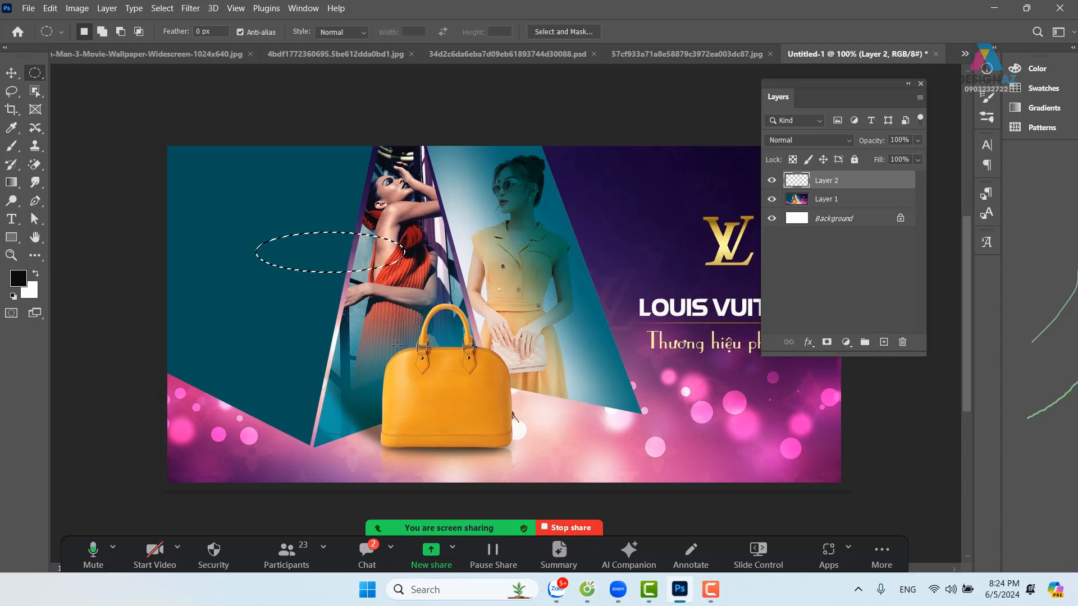
key(shift+F6)
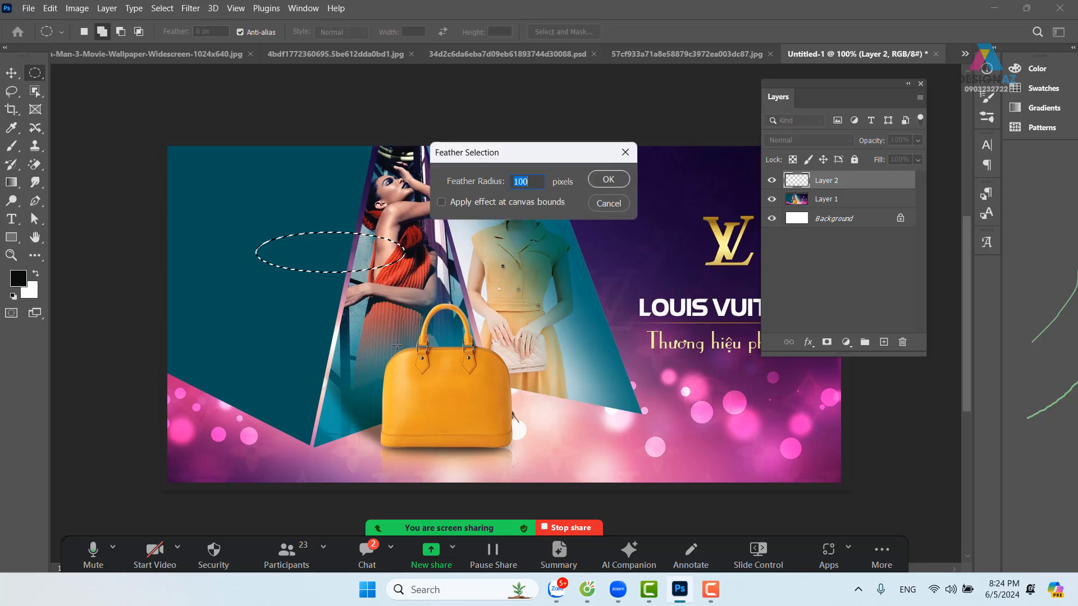
text(10)
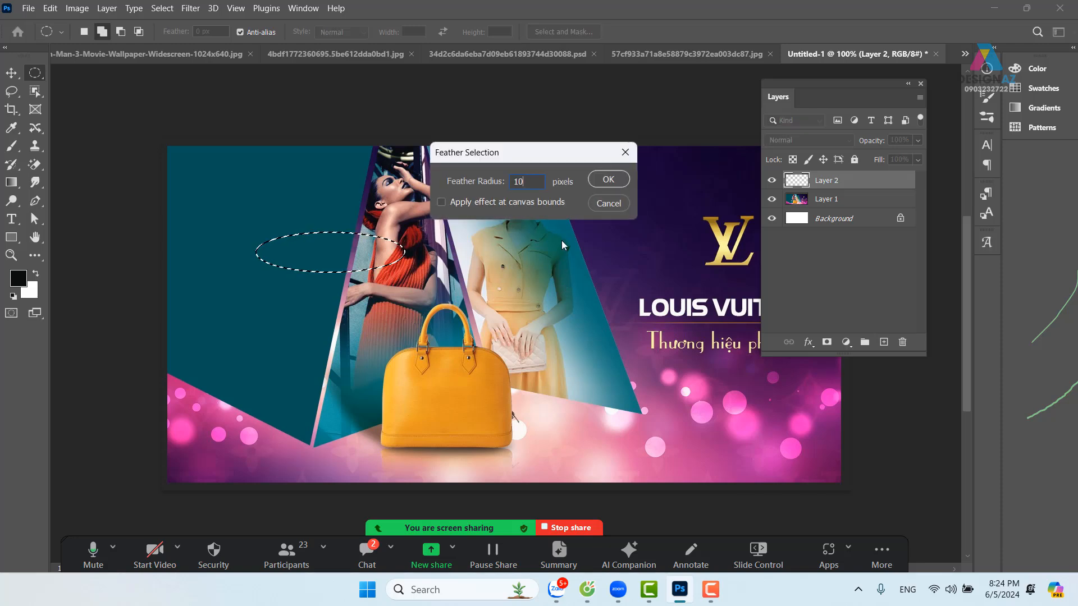
key(Return)
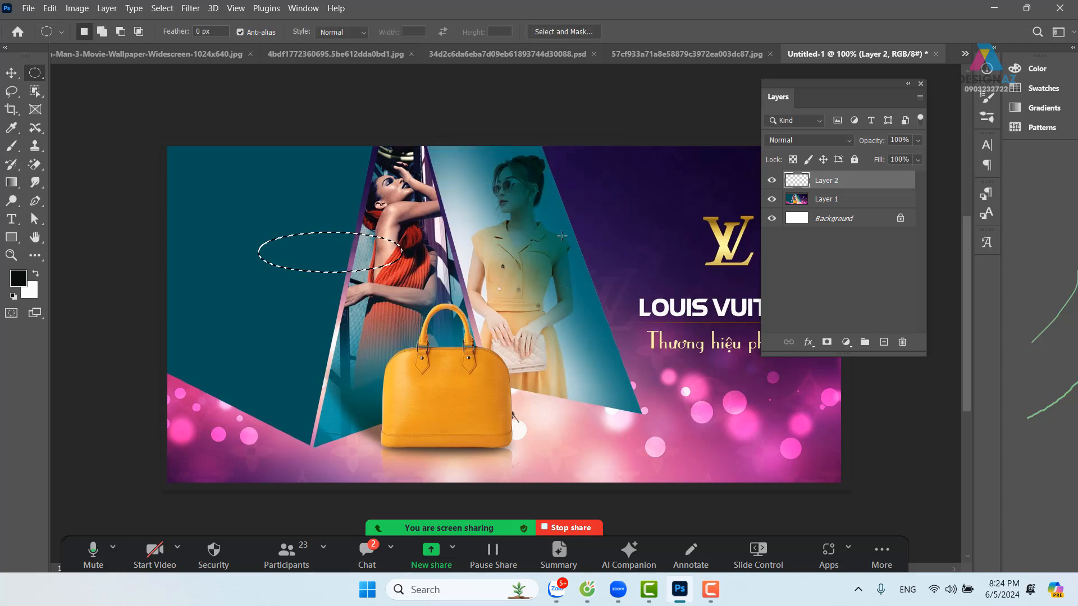
key(ctrl+BackSpace)
key(ctrl+d)
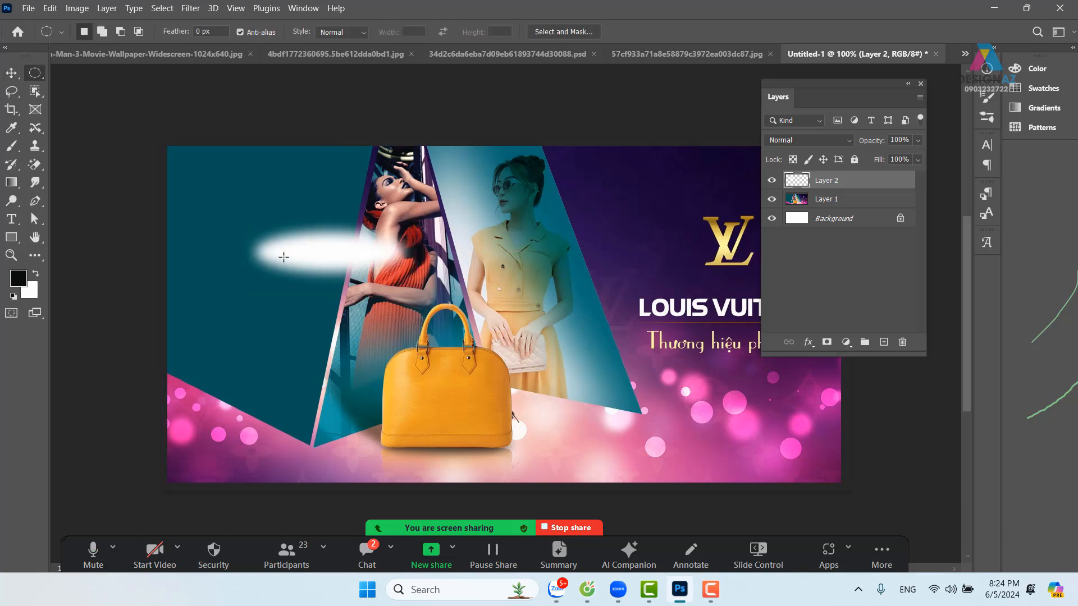
Step: Delete the lower part of the white ellipse with a rectangular selection, and move the remaining streak onto the plain teal area
right_click(38, 77)
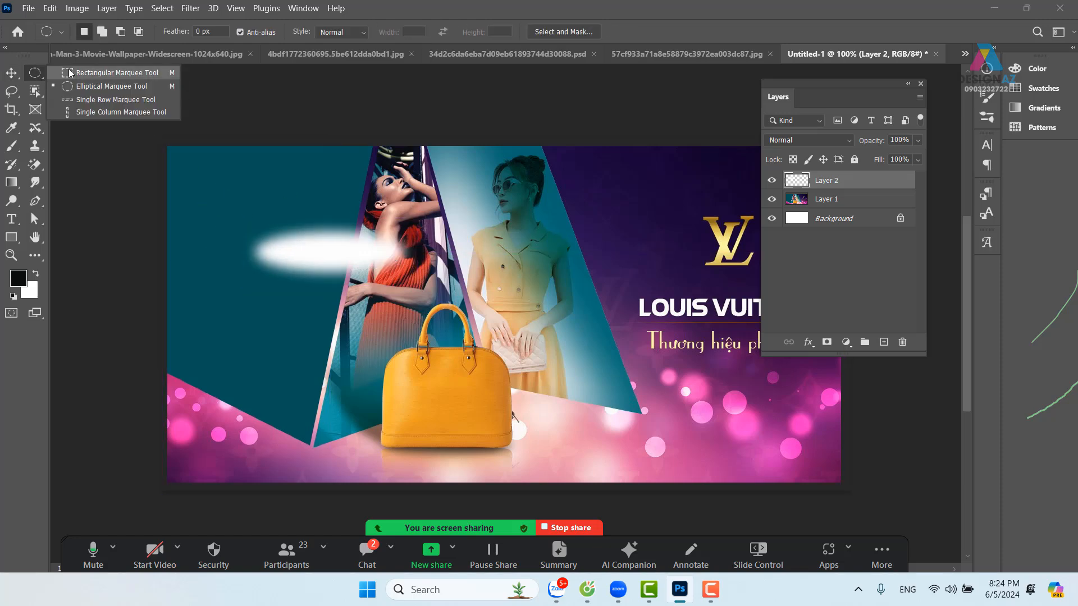
click(73, 72)
drag(184, 312, 533, 235)
key(Delete)
key(v)
key(ctrl+d)
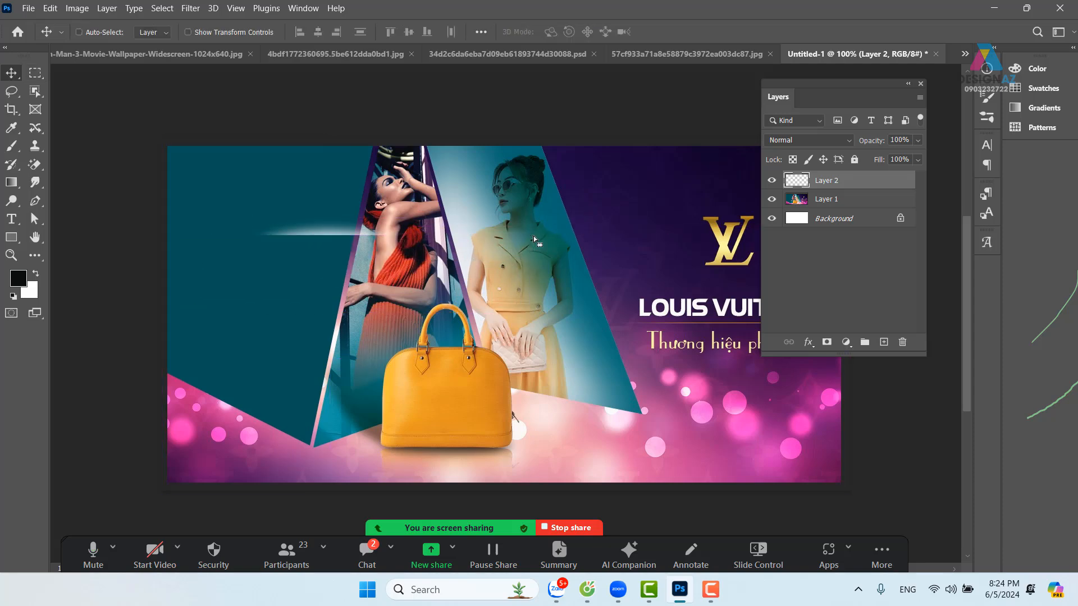
mouse_move(256, 250)
mouse_down()
mouse_move(235, 237)
mouse_move(216, 258)
mouse_up()
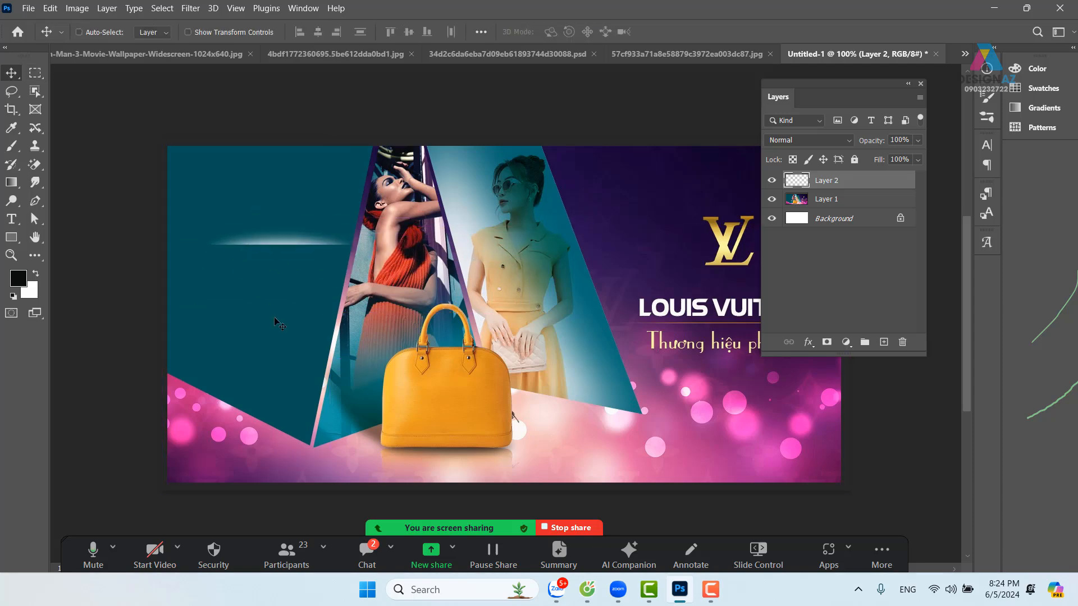
Step: Set the streak layer's blend mode to Color Dodge, placing it lower on the teal area, and test reduced fill values
click(808, 140)
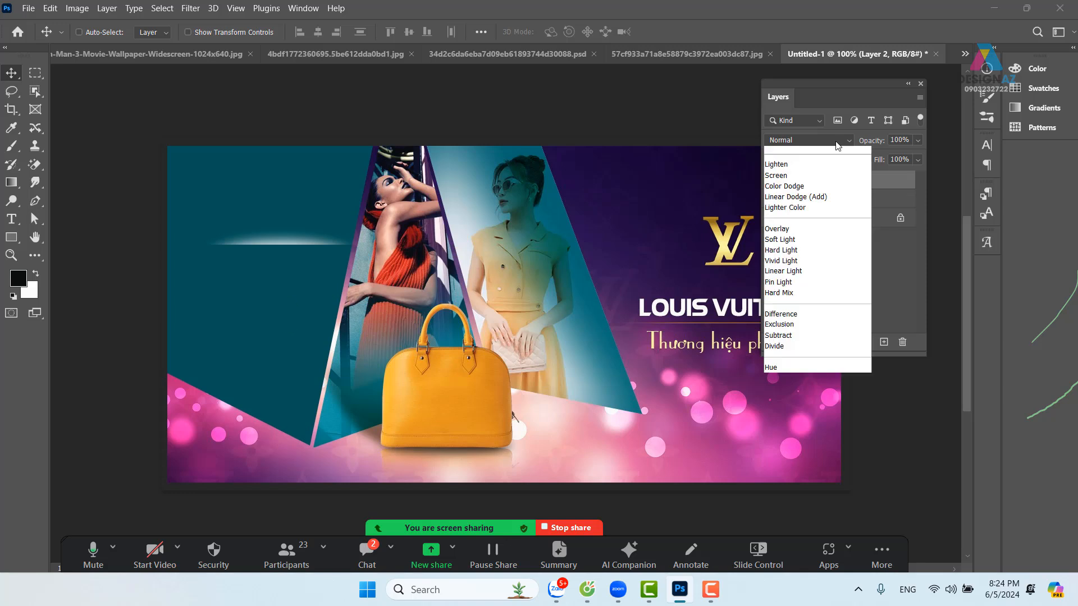
click(812, 270)
mouse_move(331, 272)
mouse_down()
mouse_move(649, 240)
mouse_move(334, 298)
mouse_move(308, 331)
mouse_up()
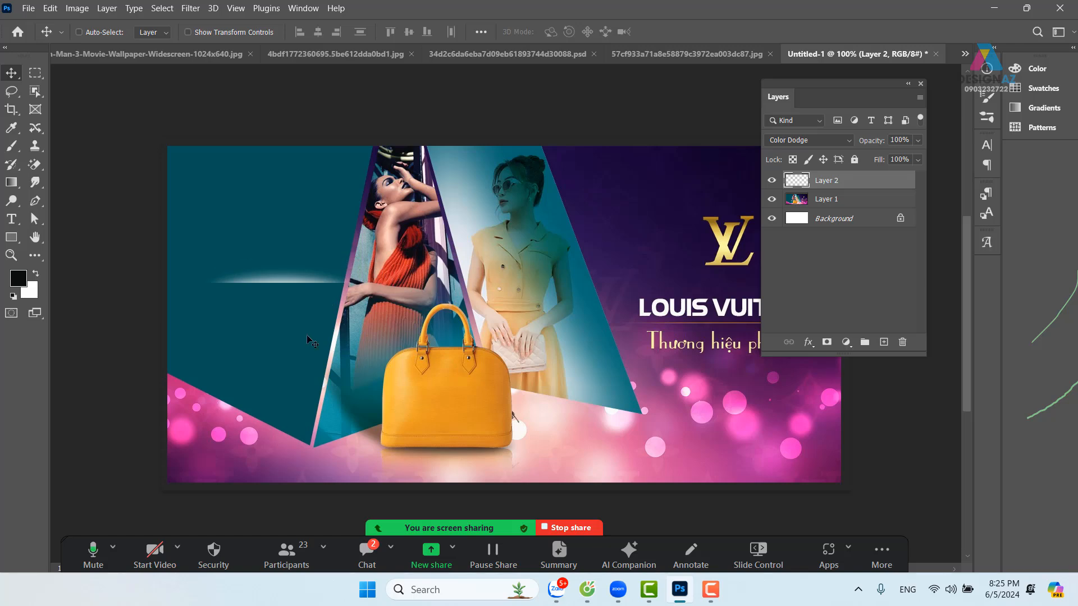
click(918, 160)
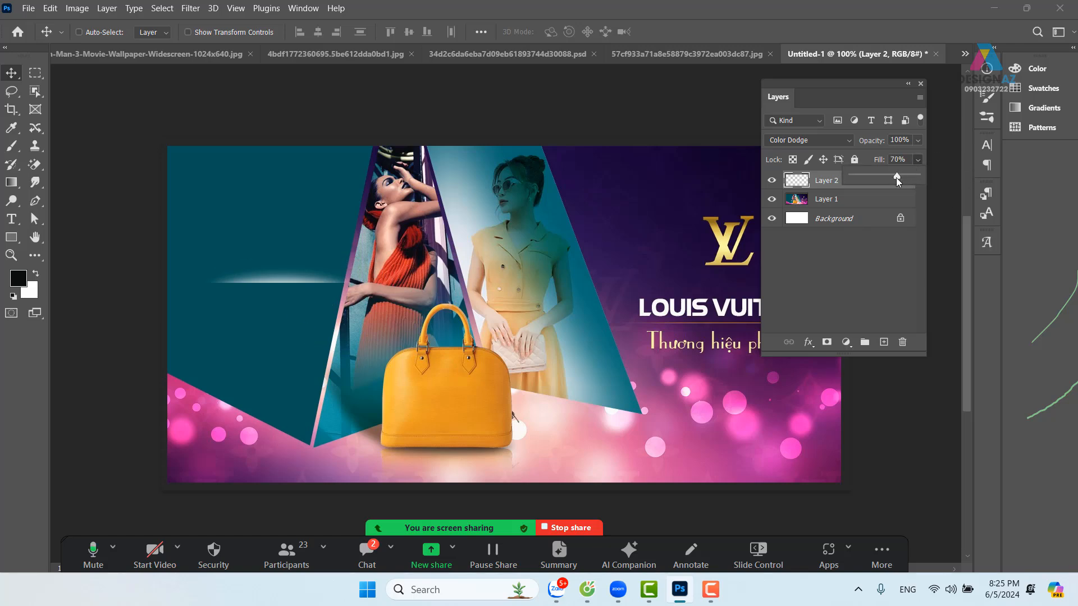
drag(896, 177, 876, 180)
Step: Turn off Transparency Shapes Layer in the streak layer's blending options, toggling it to compare the glow
right_click(825, 182)
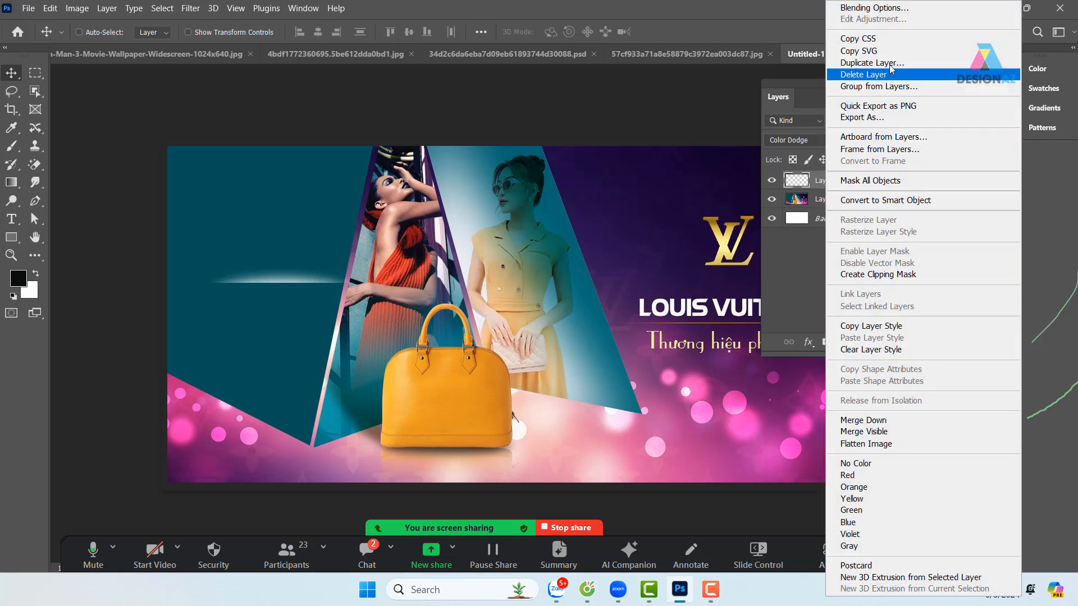
click(873, 7)
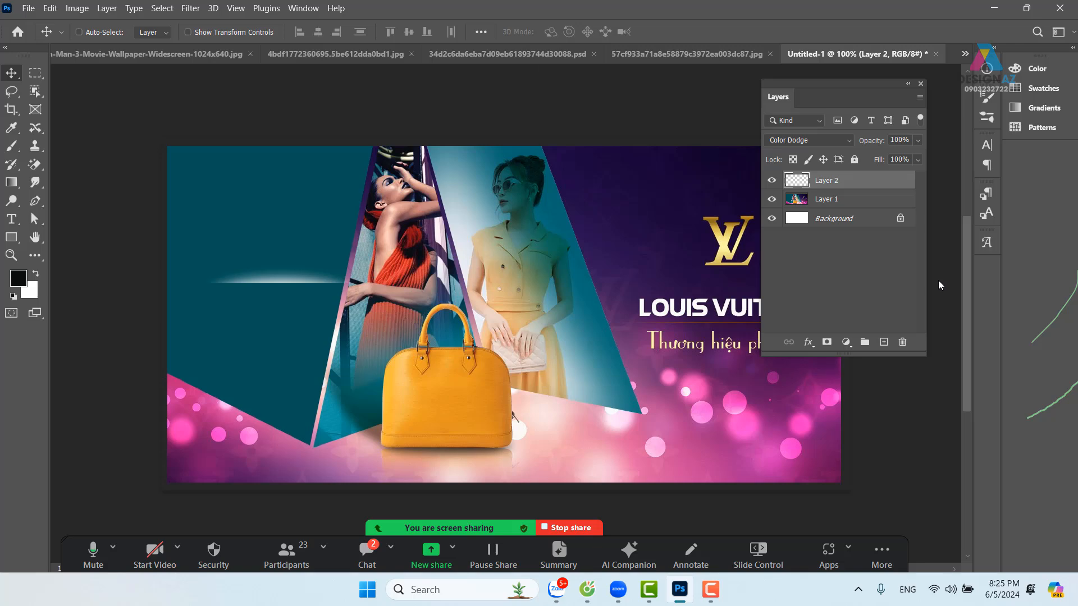
click(788, 213)
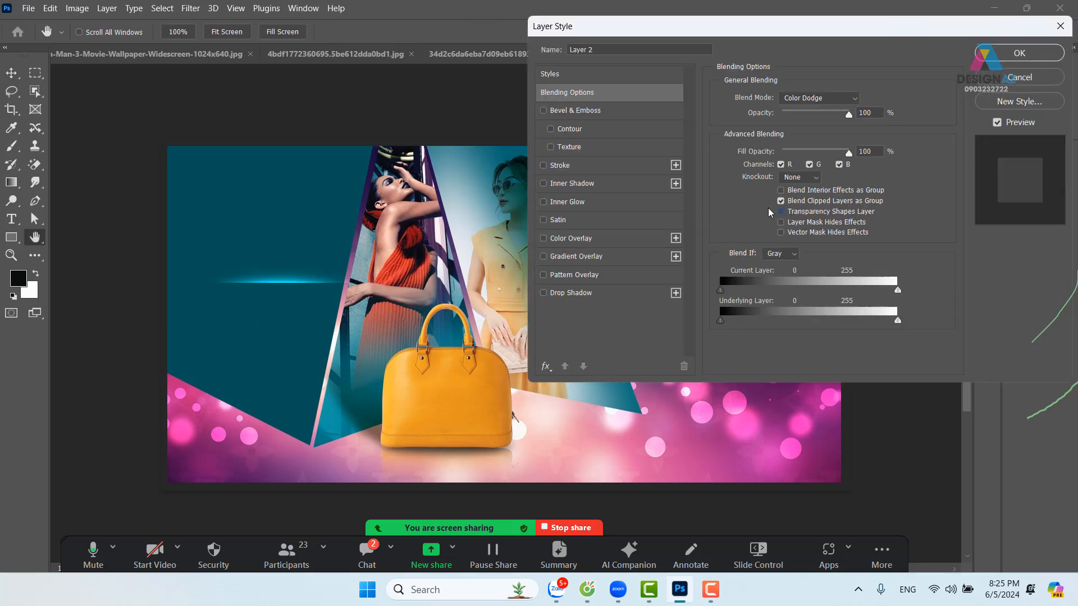
click(781, 212)
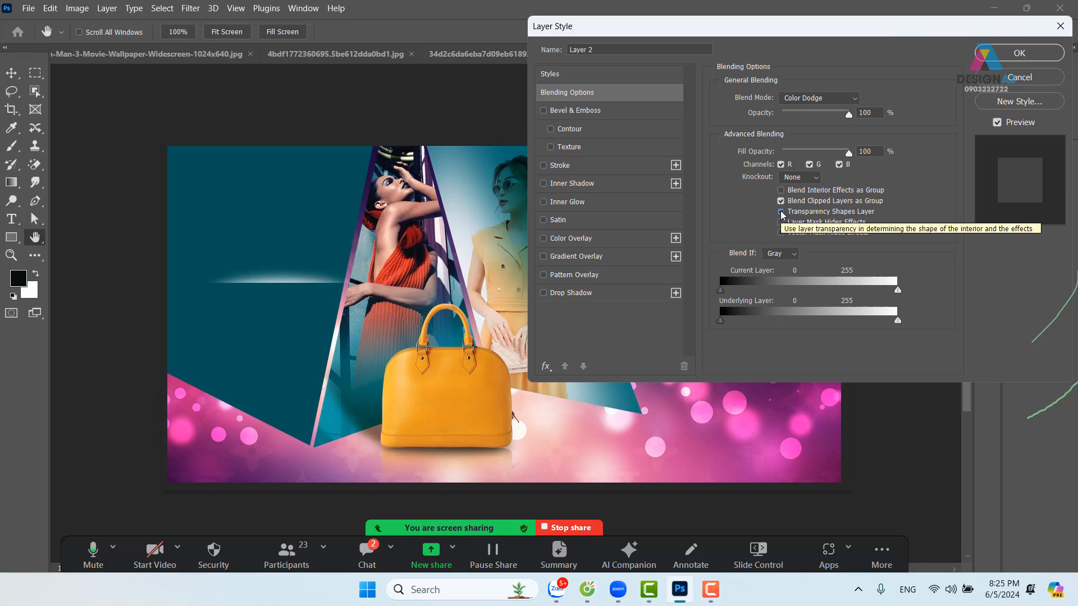
click(781, 212)
click(781, 212)
click(780, 213)
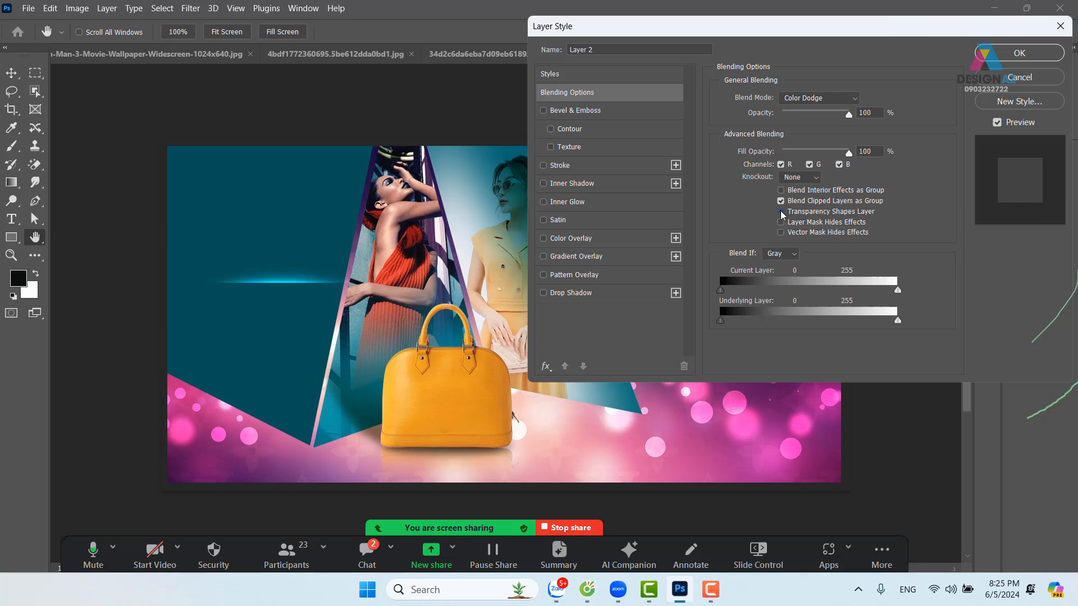
click(781, 212)
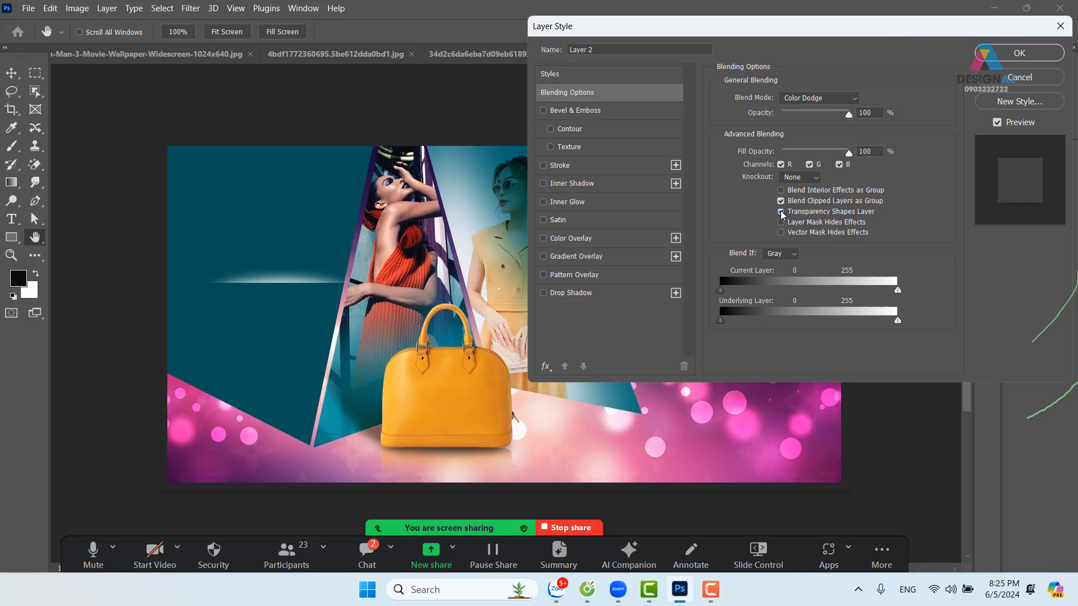
click(781, 212)
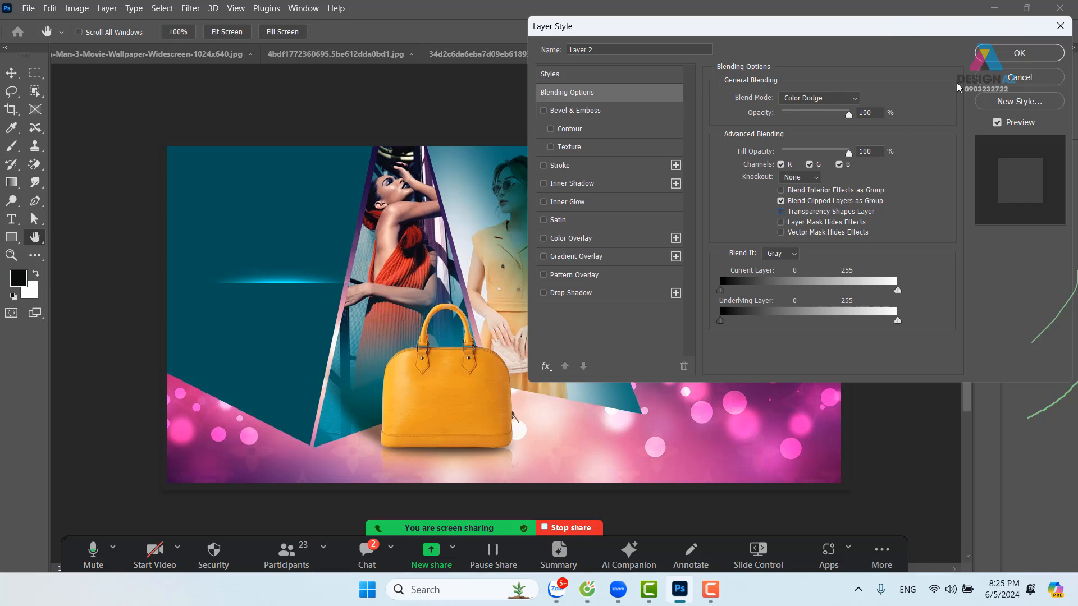
click(1019, 53)
Step: Move the light streak to the panel edge beside the woman in the yellow dress and rotate it to follow that slanted edge
key(v)
drag(335, 281, 638, 234)
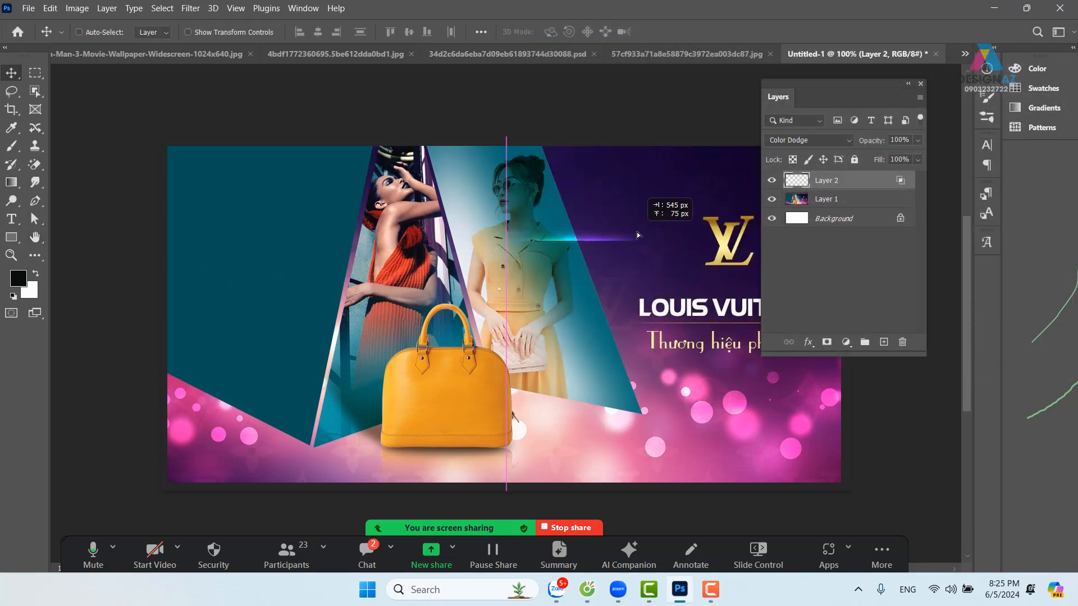
key(ctrl+t)
mouse_move(730, 190)
mouse_down()
mouse_move(708, 295)
mouse_move(673, 323)
mouse_up()
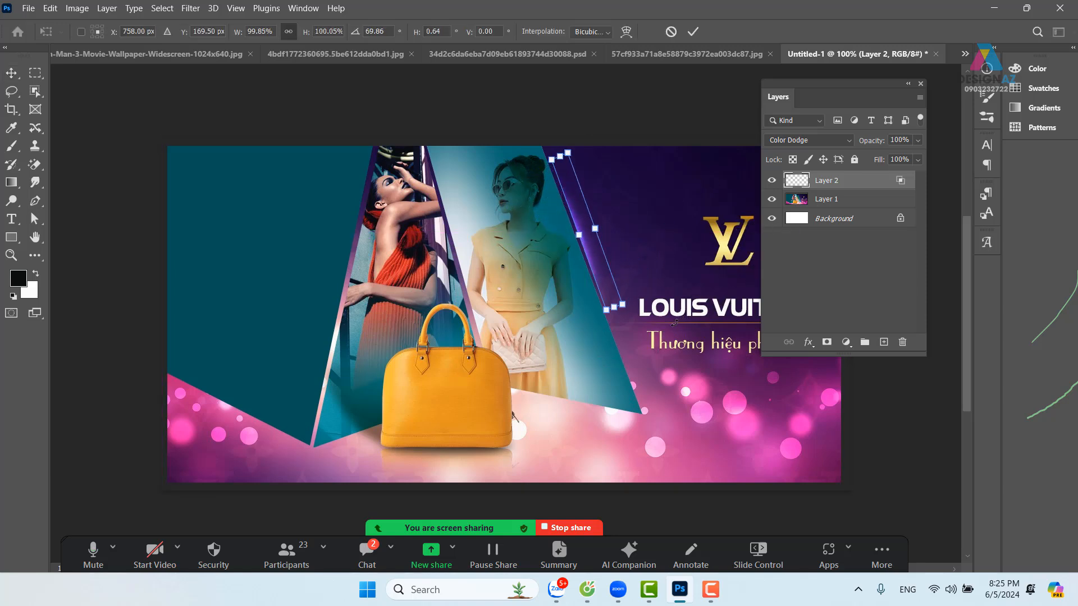
drag(601, 257, 602, 280)
mouse_move(642, 343)
mouse_down()
mouse_move(630, 345)
mouse_move(650, 387)
mouse_up()
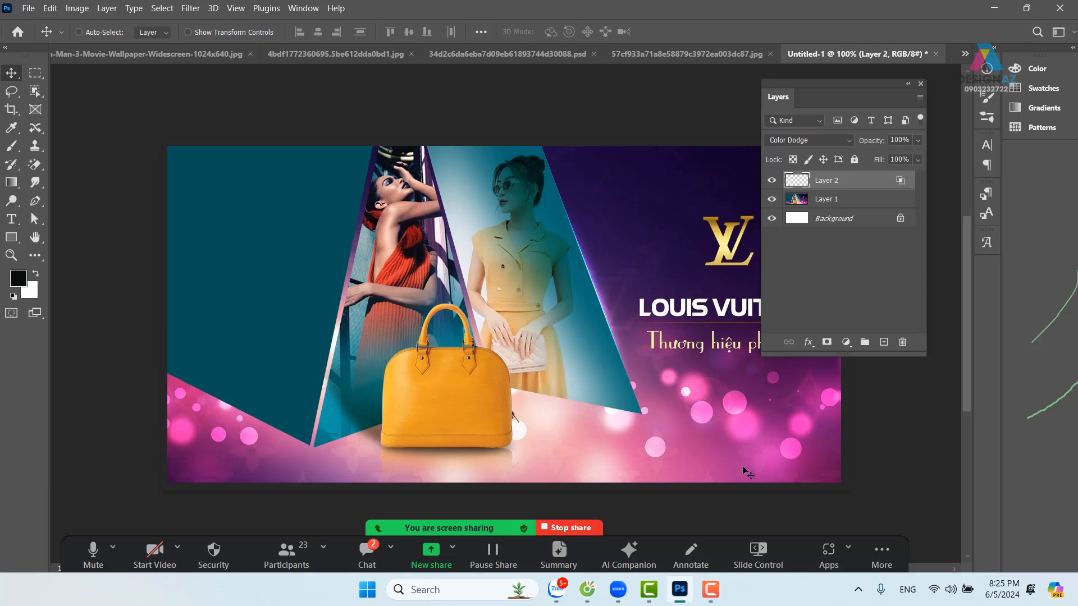
Step: Duplicate the light streak onto the teal area beside the woman in the red dress
mouse_move(658, 330)
mouse_down()
mouse_move(554, 368)
mouse_move(367, 358)
mouse_move(280, 366)
mouse_up()
key(ctrl+z)
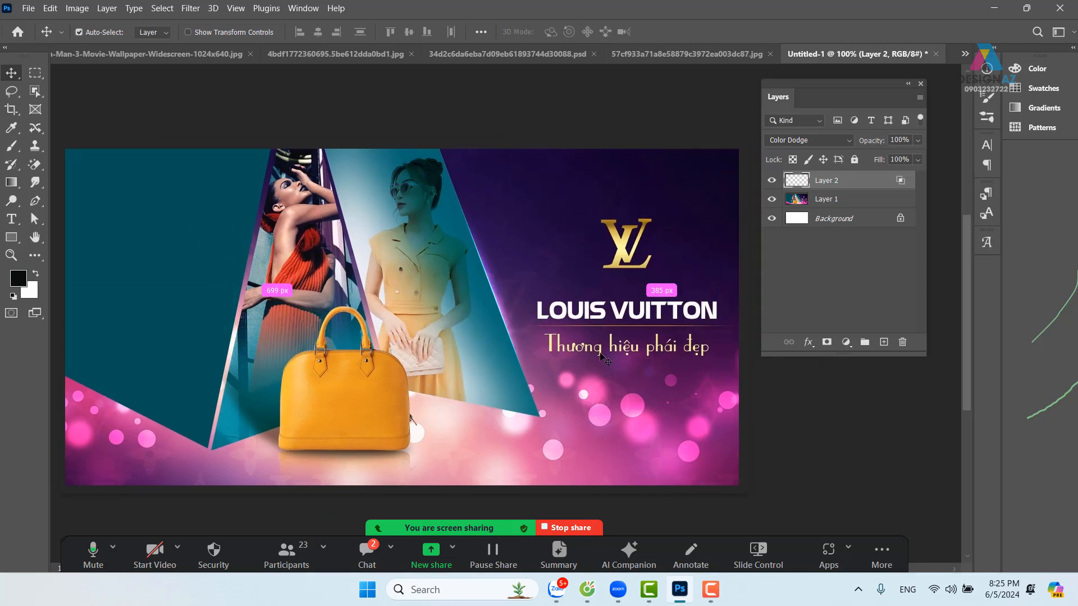
mouse_move(604, 358)
mouse_down()
mouse_move(360, 337)
mouse_move(315, 345)
mouse_up()
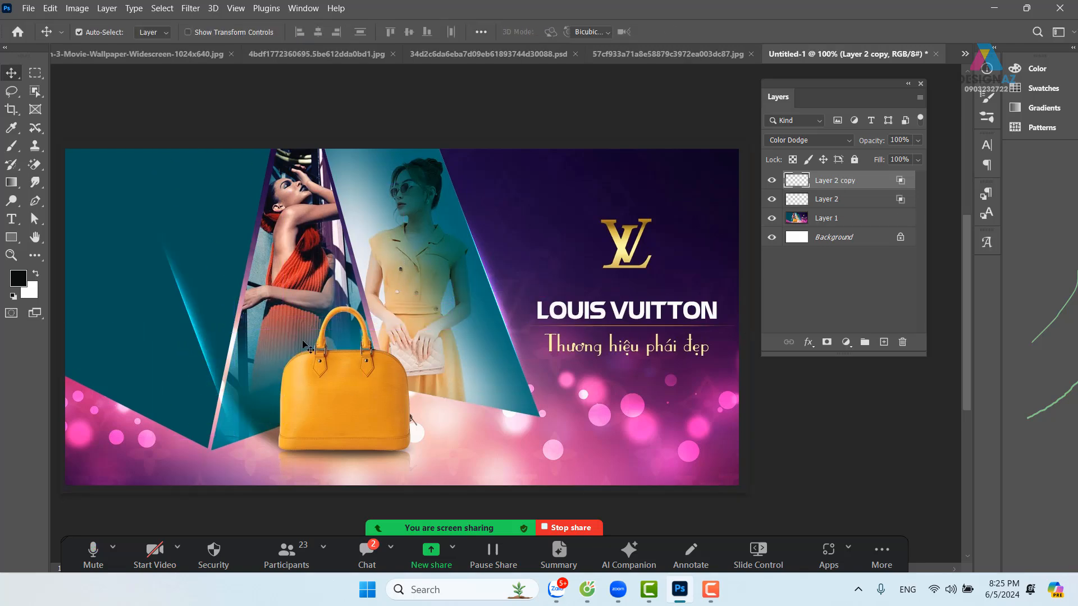
Step: Rotate the duplicated streak to about -147° and align it with the slanted edge between the teal area and the red-dress photo
key(ctrl+t)
mouse_move(265, 205)
mouse_down()
mouse_move(89, 316)
mouse_move(102, 374)
mouse_move(113, 333)
mouse_move(96, 357)
mouse_up()
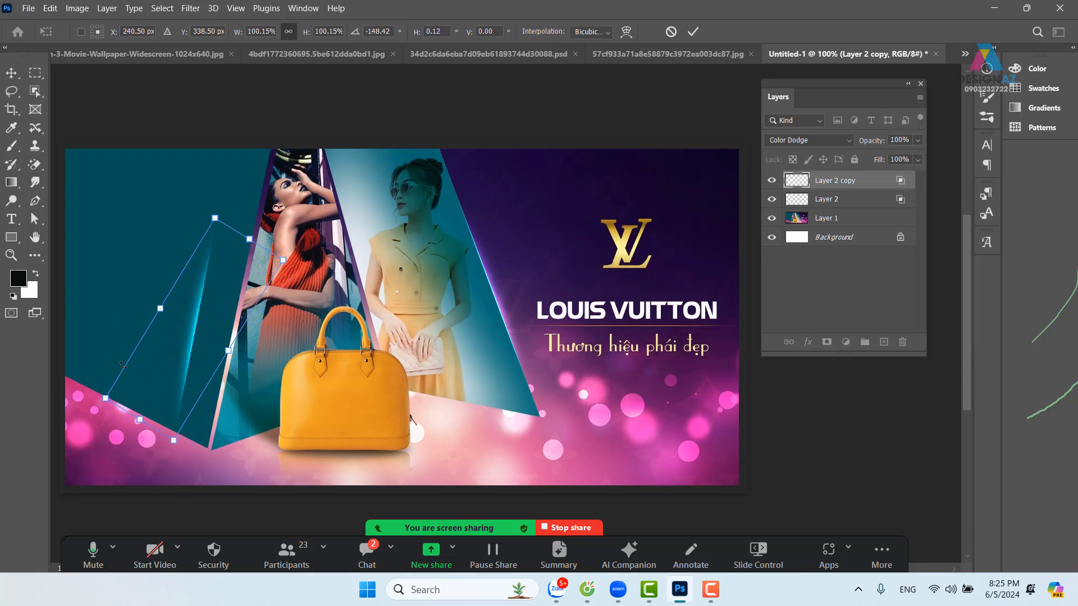
drag(231, 317, 270, 293)
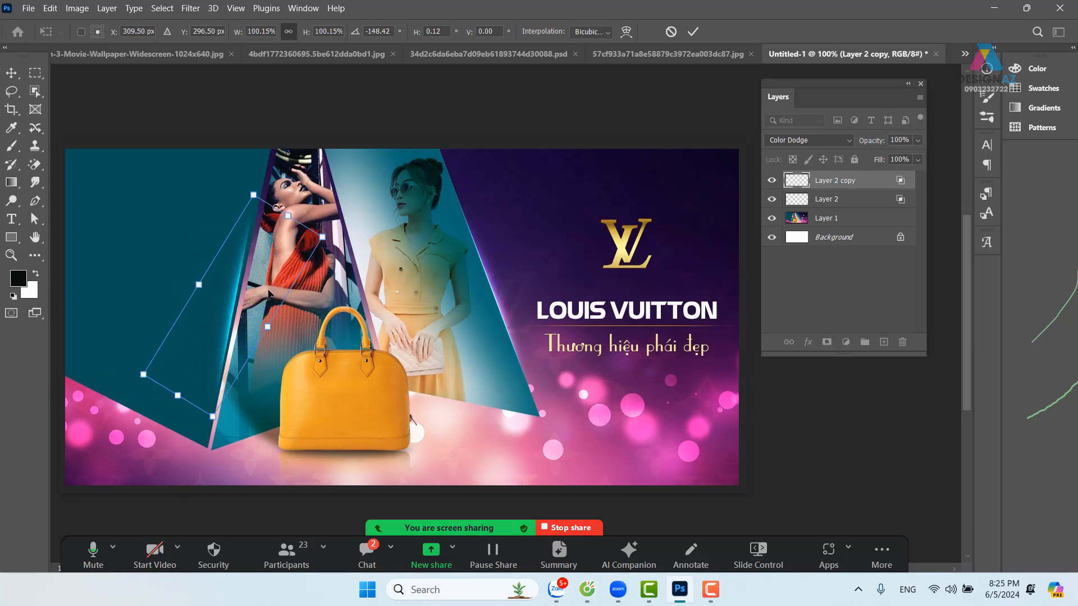
drag(343, 242, 339, 243)
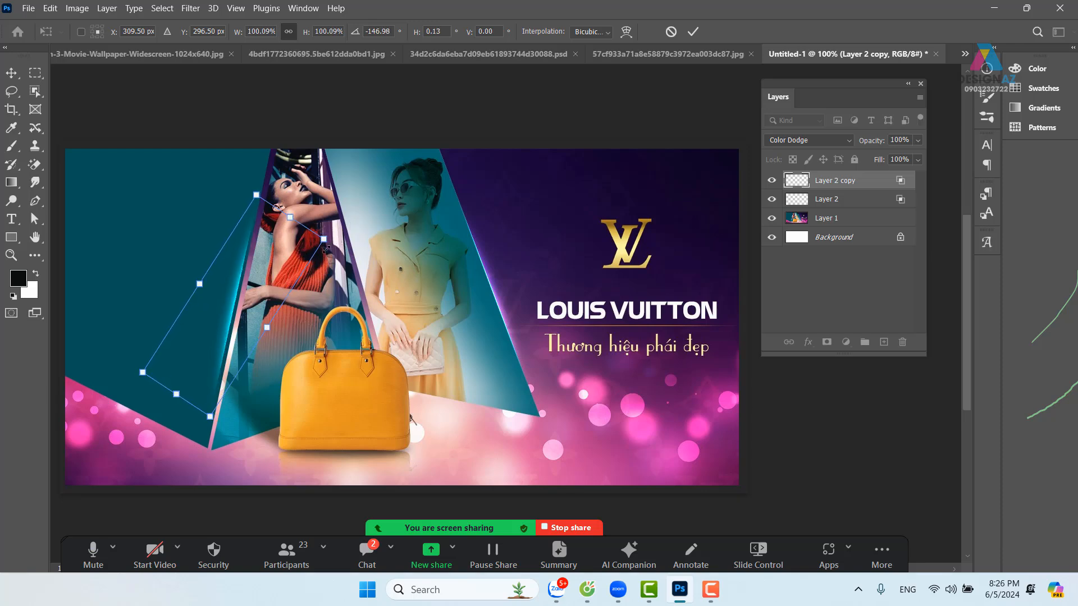
drag(262, 279, 264, 279)
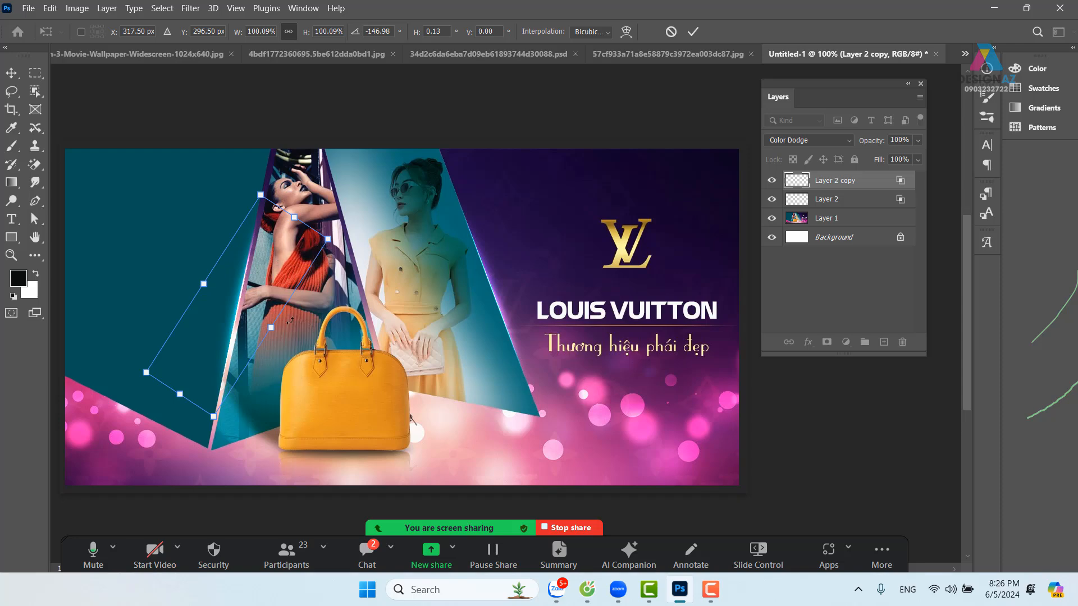
key(Return)
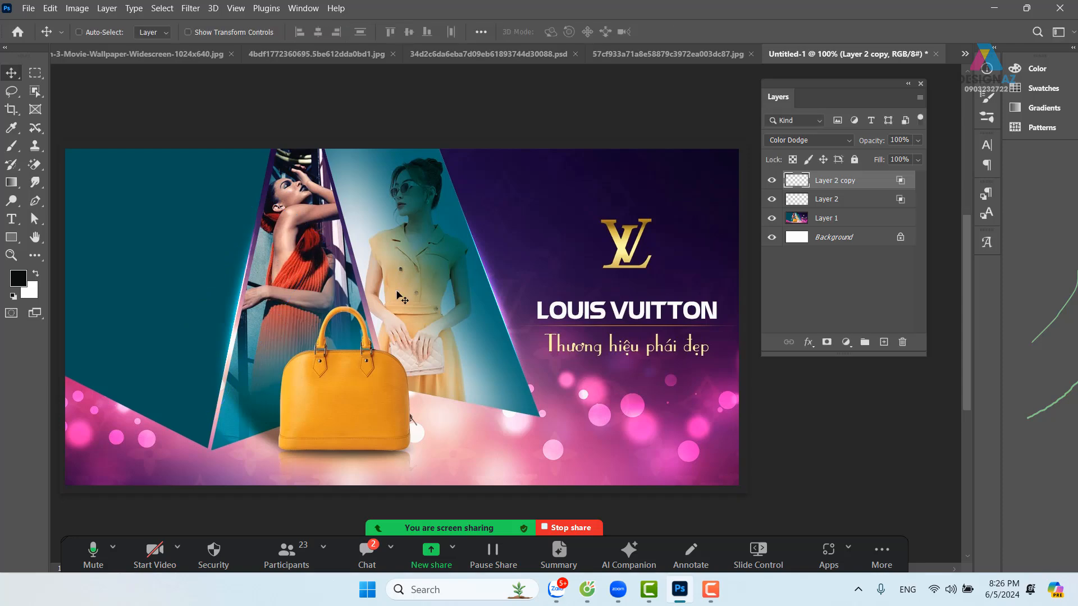
Step: Try another copy of the streak higher along the red-dress photo's slanted edge, and delete it
drag(337, 293, 323, 211)
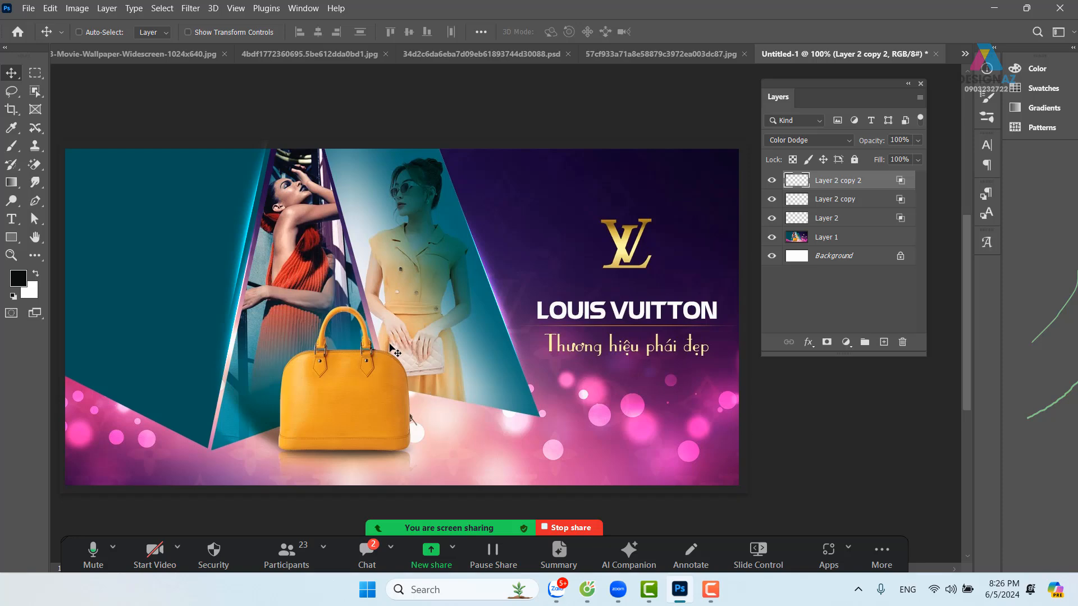
drag(291, 246, 280, 243)
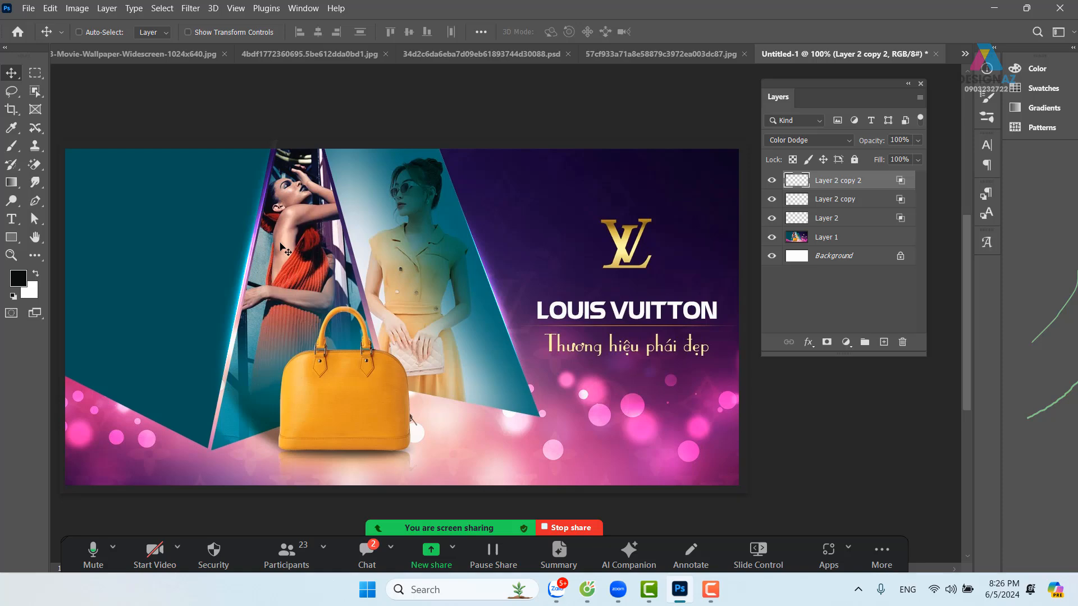
key(Delete)
drag(233, 318, 316, 323)
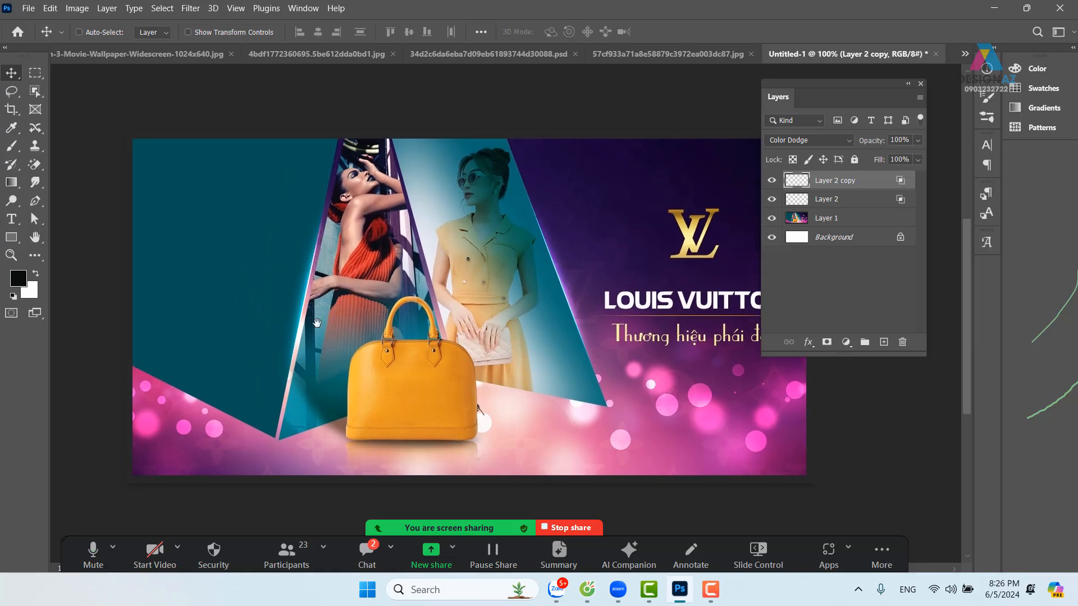
drag(625, 376, 543, 379)
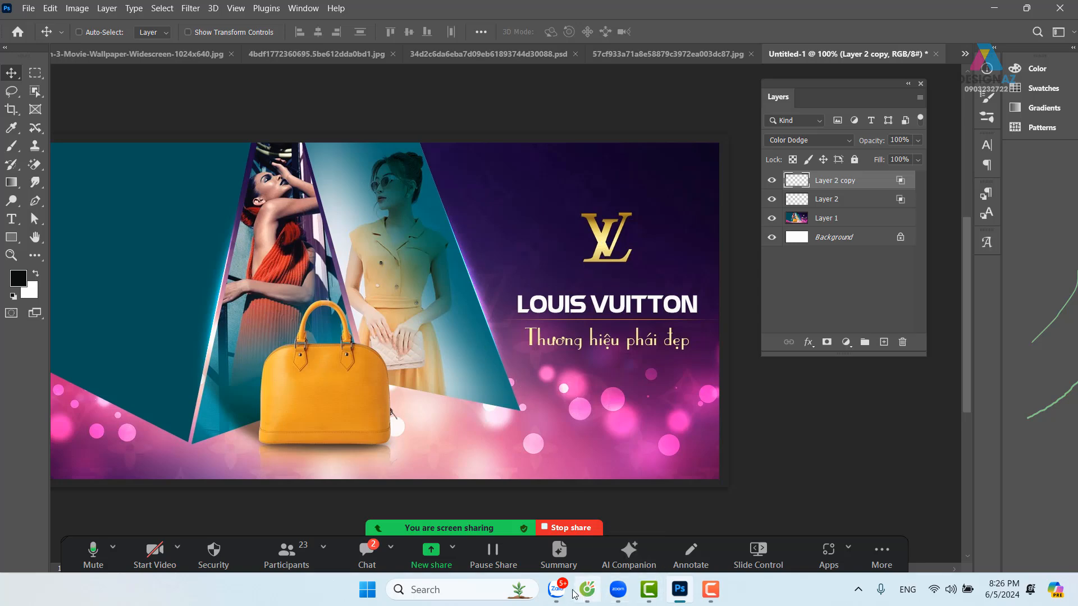
Step: Switch to Zalo and look back through the class group chat for a submitted design suitable for a further glow demonstration
mouse_move(556, 589)
click(516, 511)
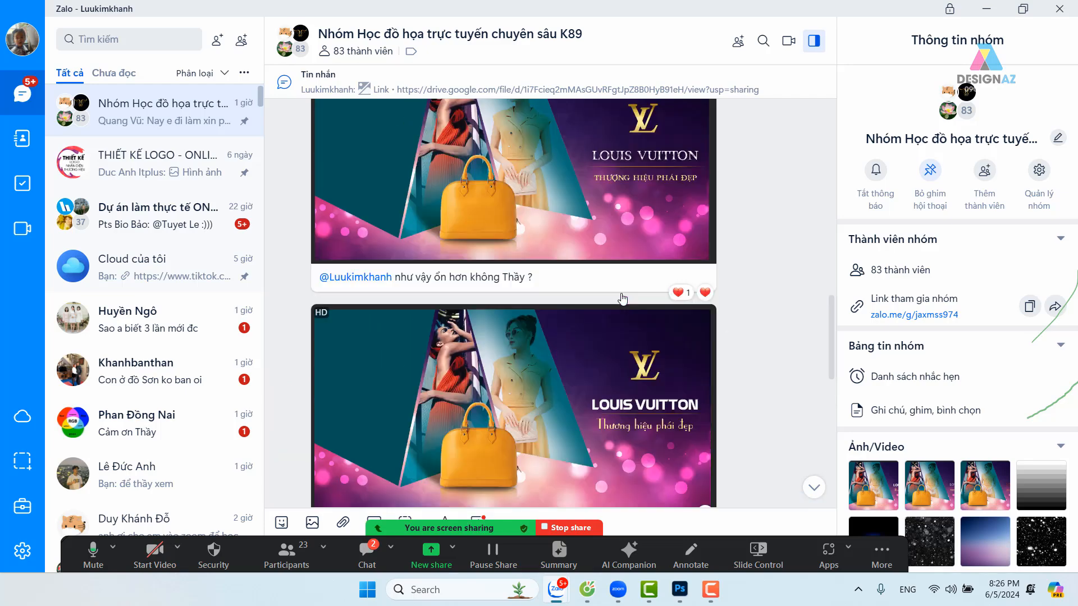
scroll(622, 298, up, 15)
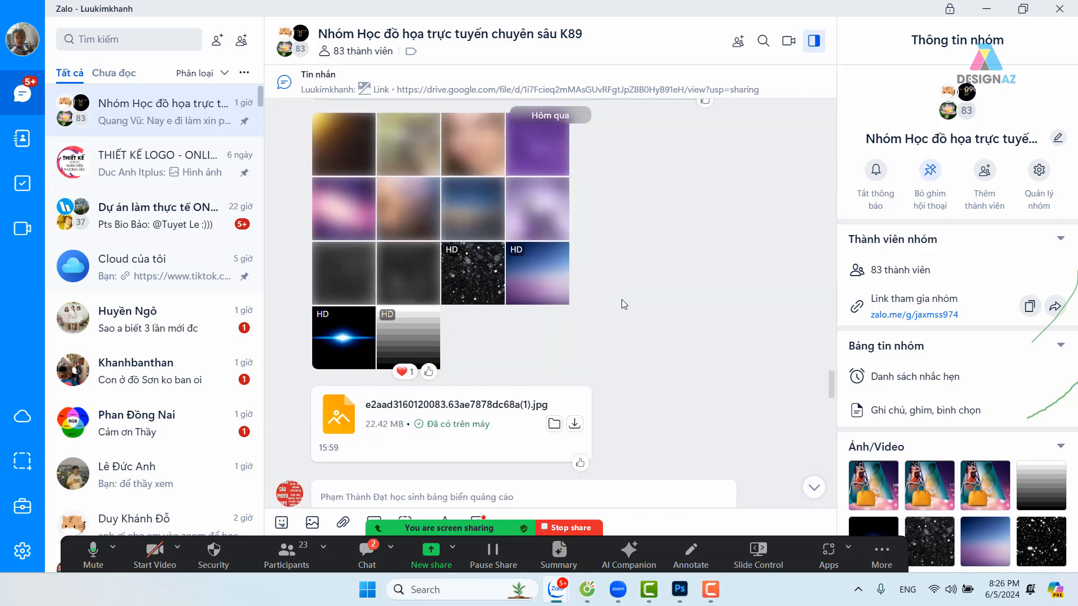
scroll(622, 301, up, 10)
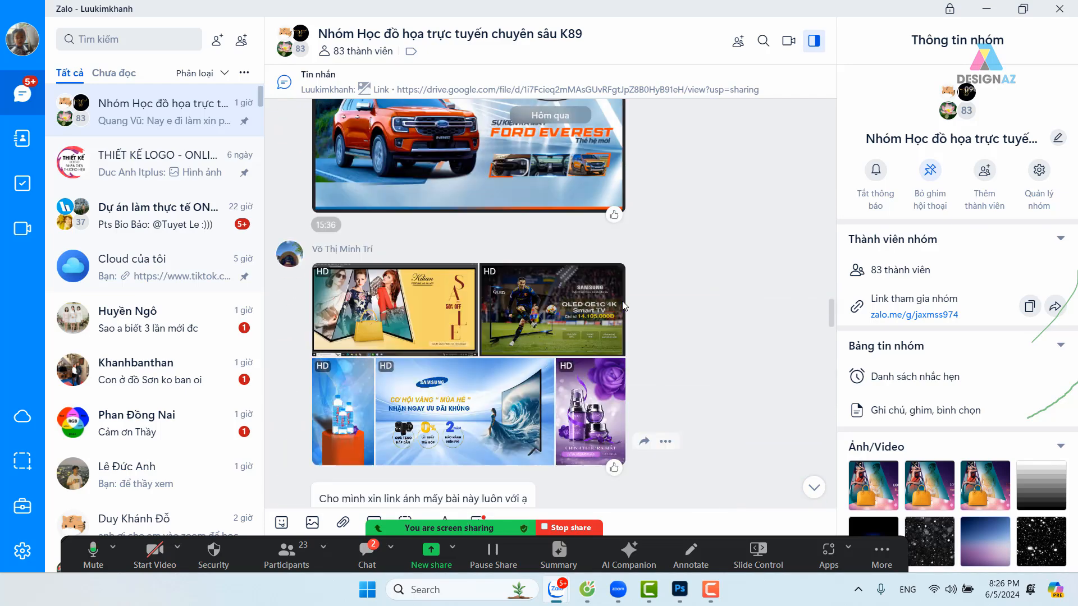
scroll(666, 380, up, 10)
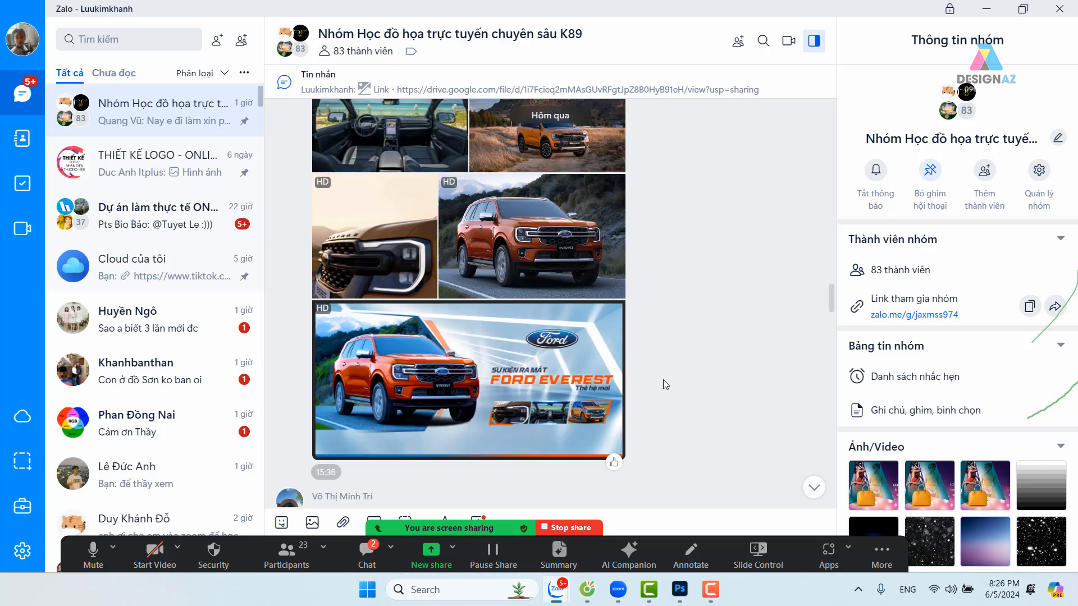
scroll(661, 376, up, 10)
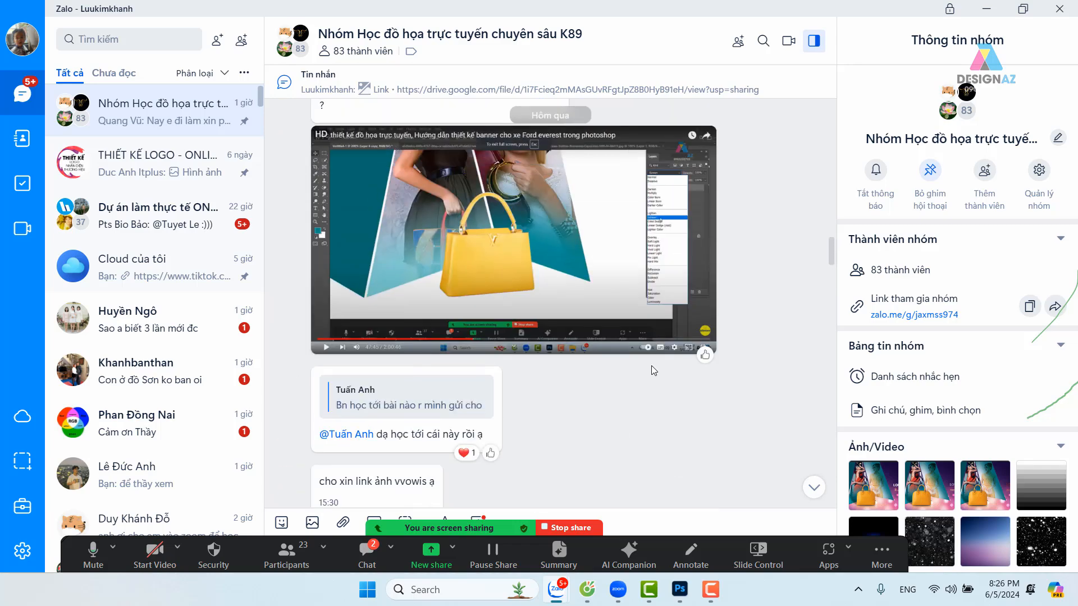
scroll(653, 370, up, 10)
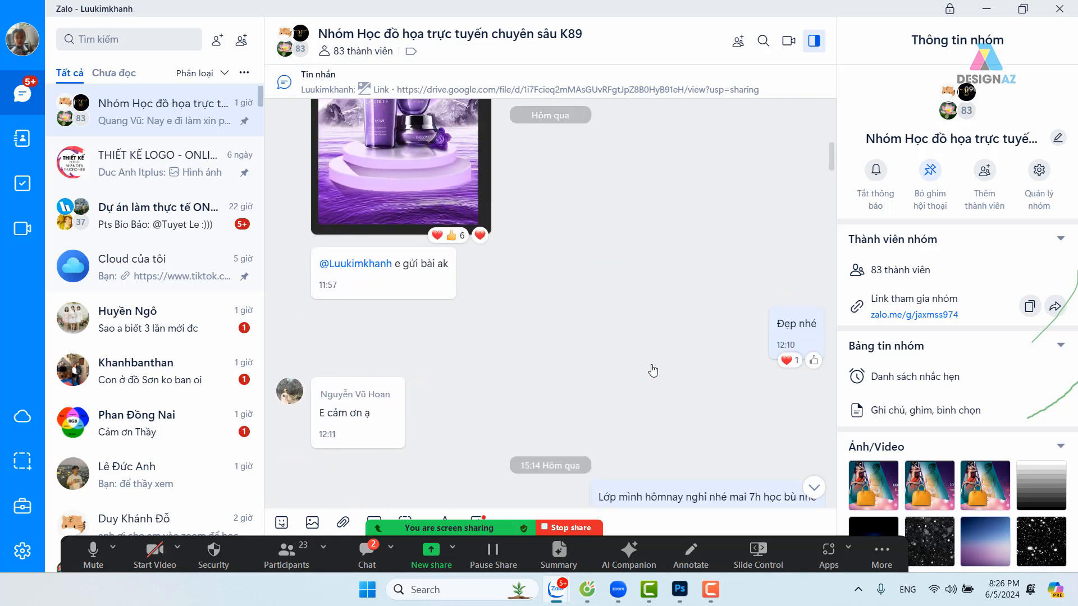
scroll(653, 371, up, 10)
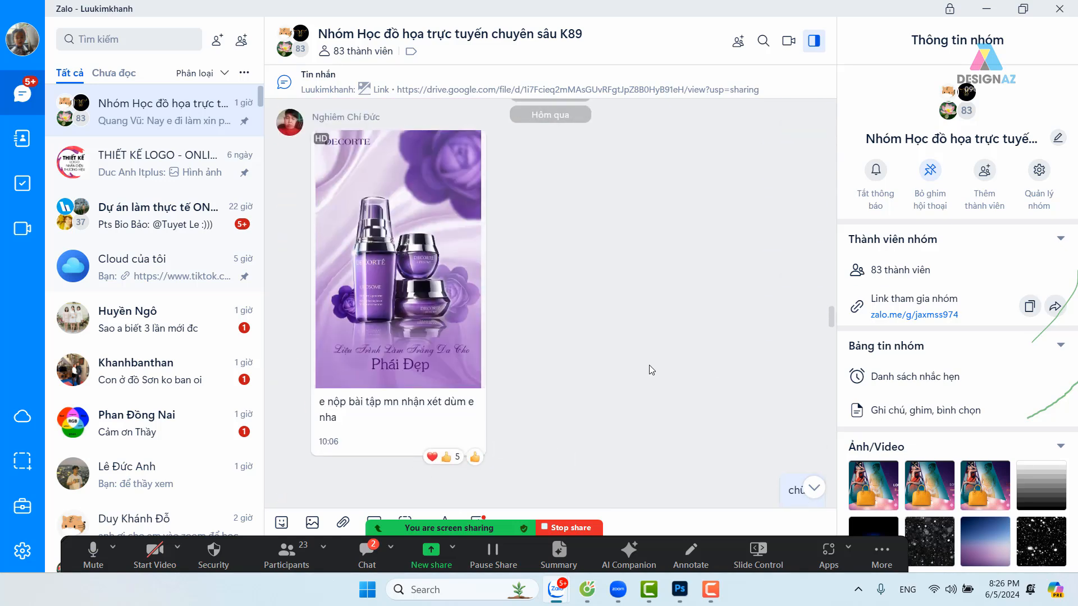
scroll(651, 371, down, 10)
scroll(650, 369, up, 6)
scroll(646, 362, up, 10)
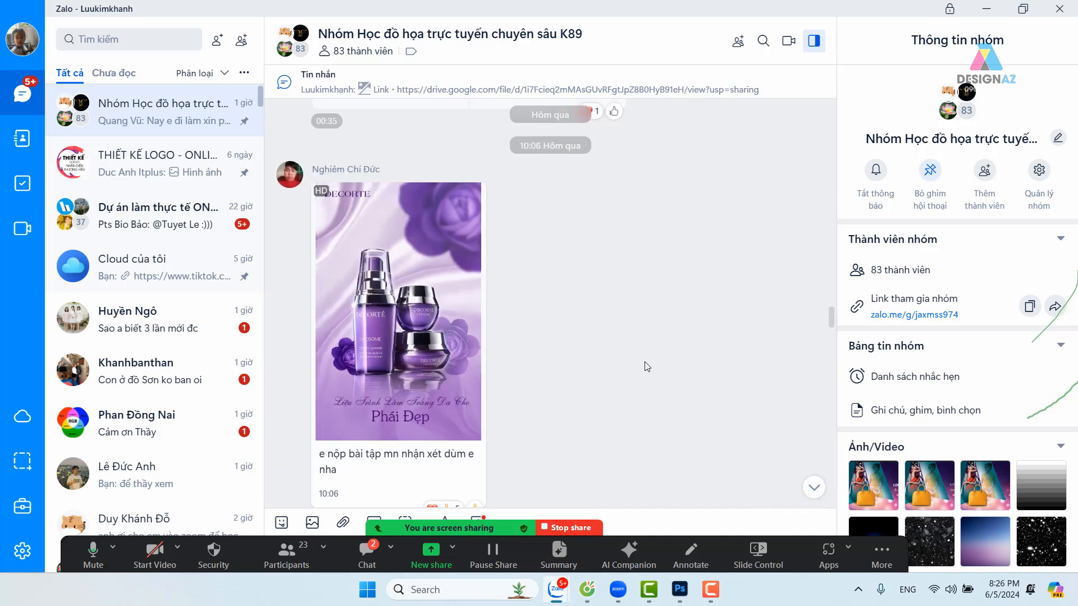
scroll(644, 361, up, 10)
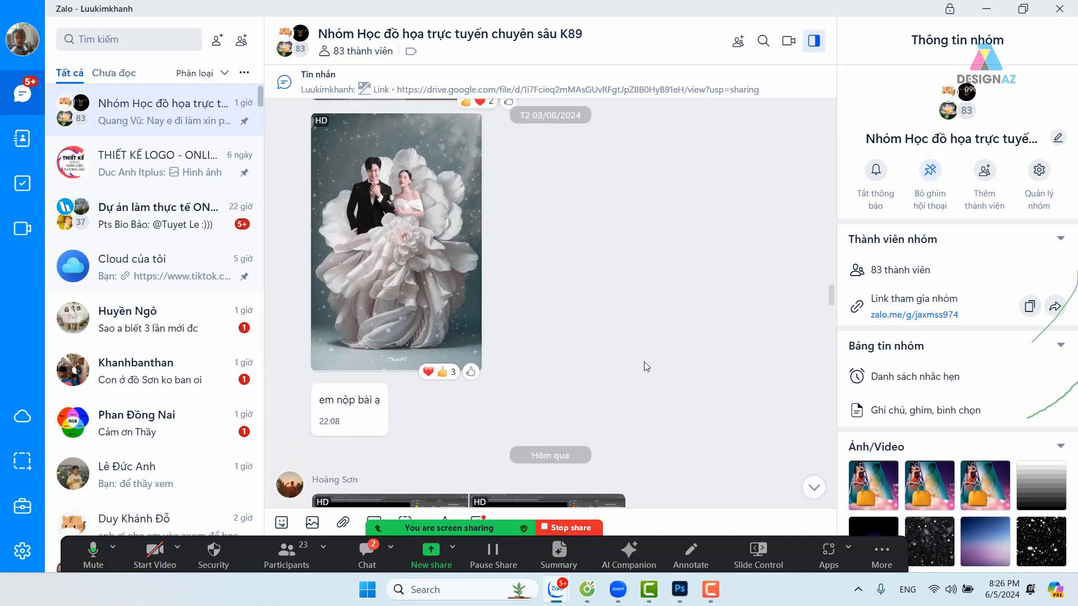
scroll(645, 361, up, 10)
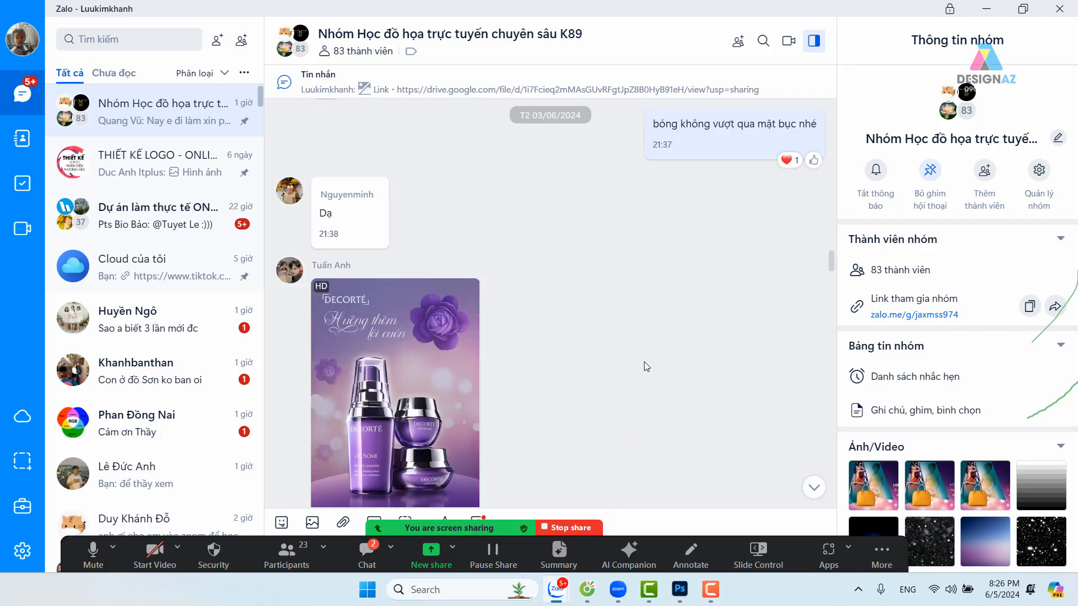
scroll(644, 361, up, 10)
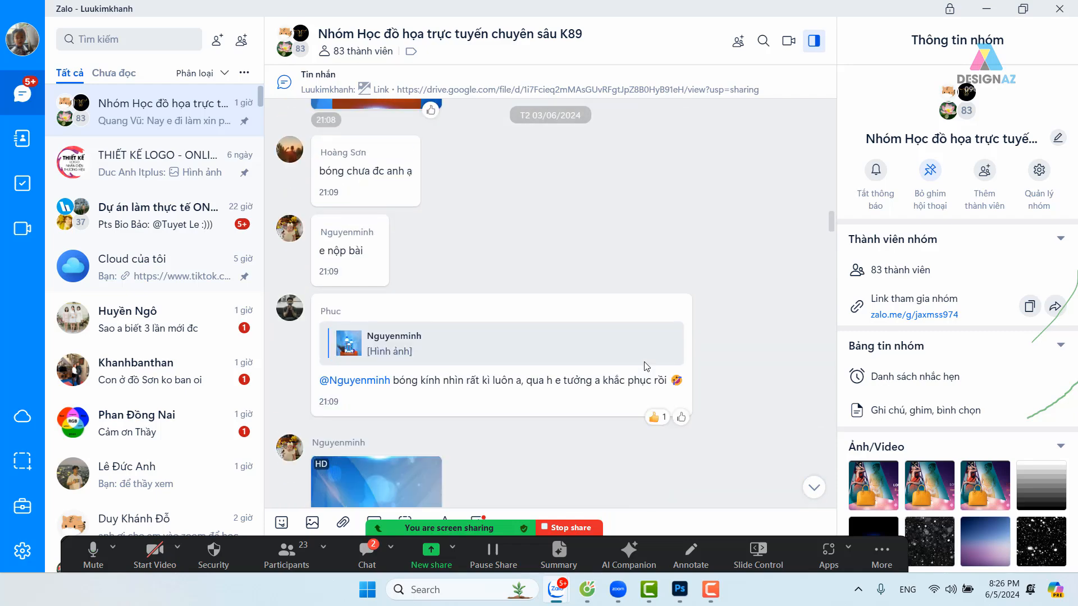
scroll(644, 365, down, 3)
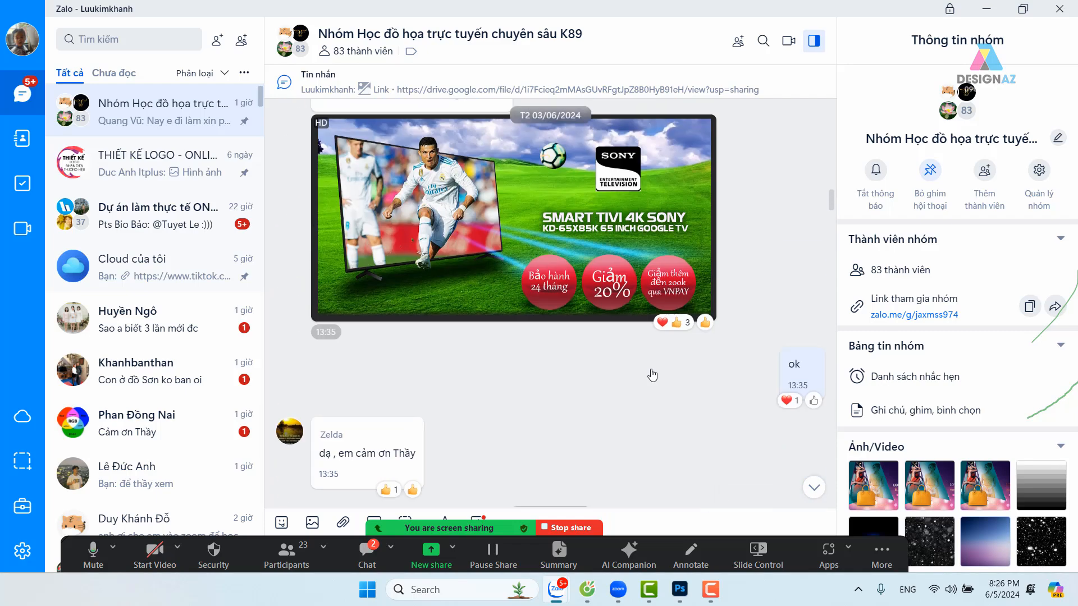
Step: Copy the Sony Smart TV banner from the chat and paste it into a new 1238 x 632 px Photoshop document
click(628, 273)
right_click(676, 206)
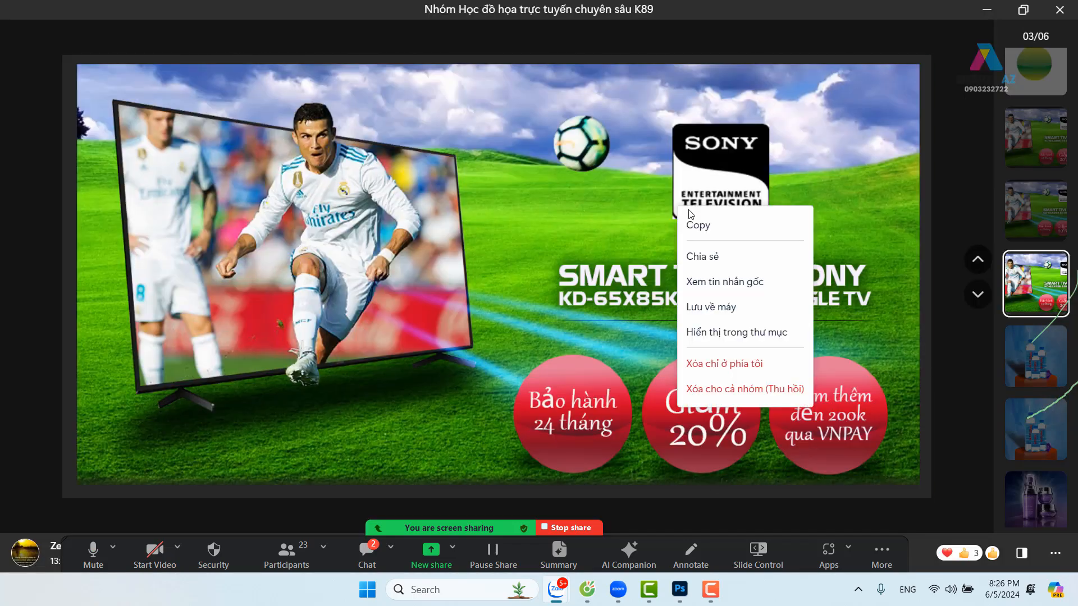
click(711, 230)
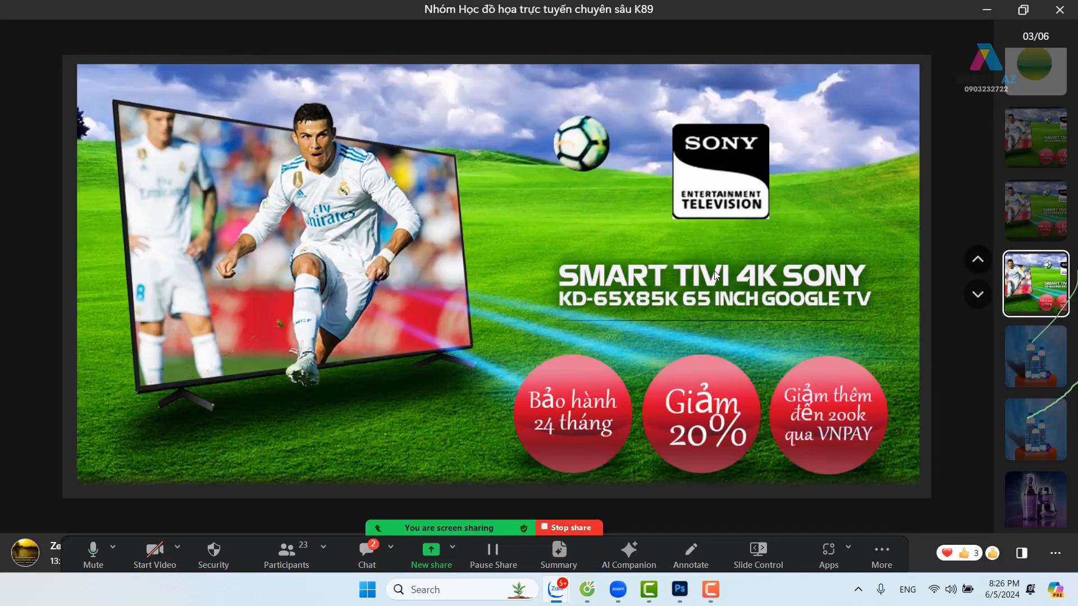
click(680, 589)
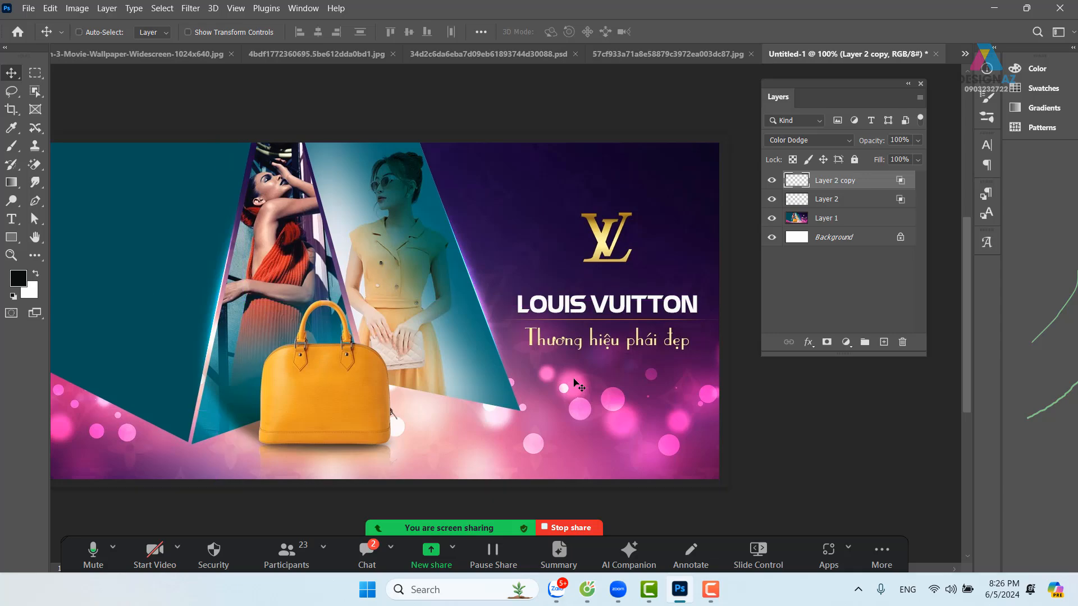
key(ctrl+n)
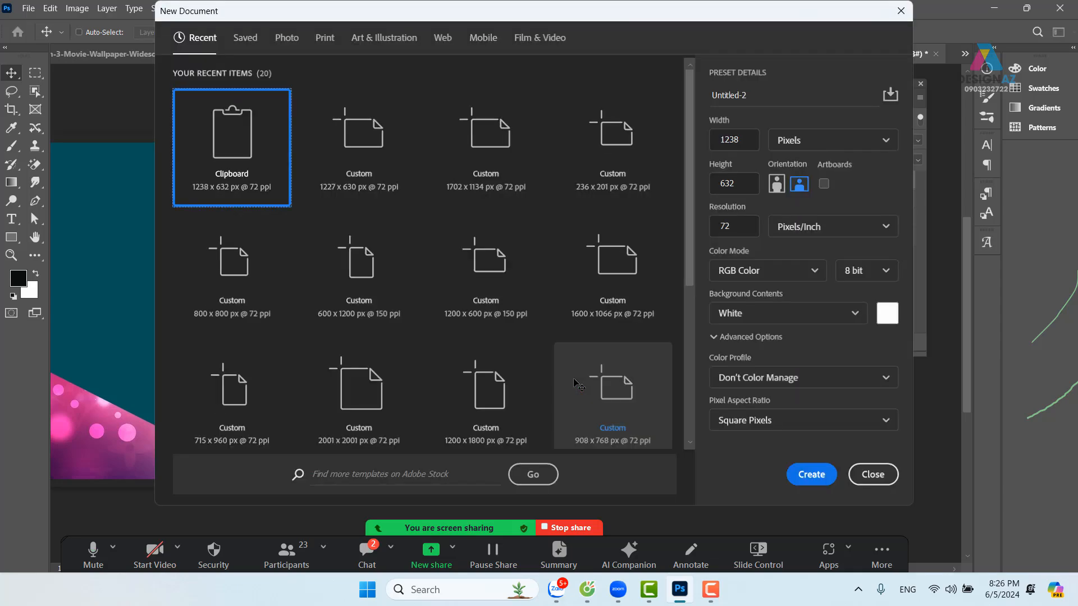
key(Return)
key(ctrl+v)
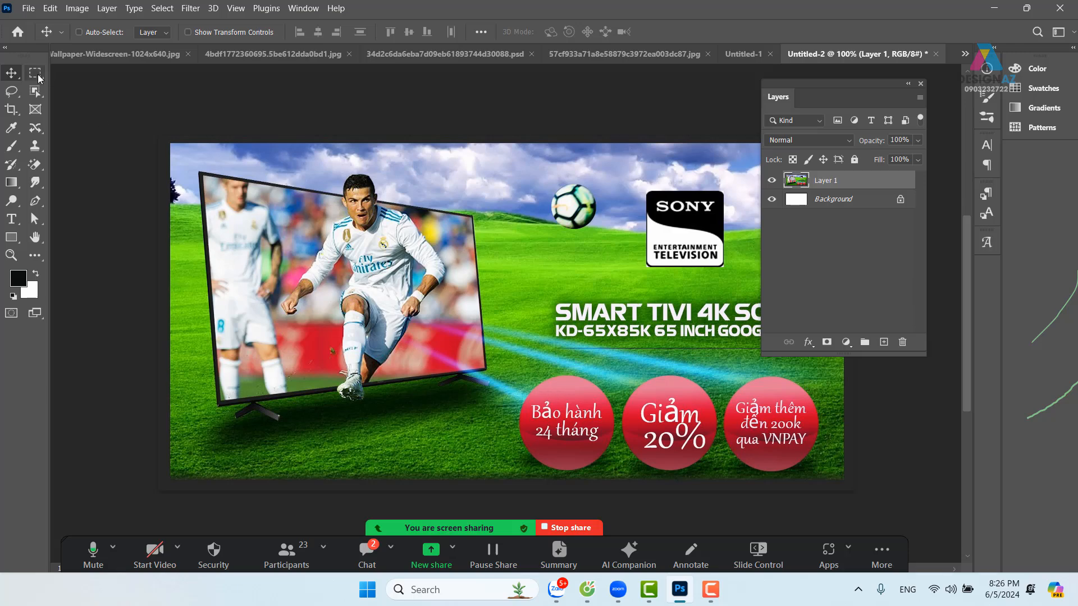
Step: Make an elliptical selection around the "Bảo hành 24 tháng" circle and fill it with white on a new layer
click(36, 74)
click(107, 86)
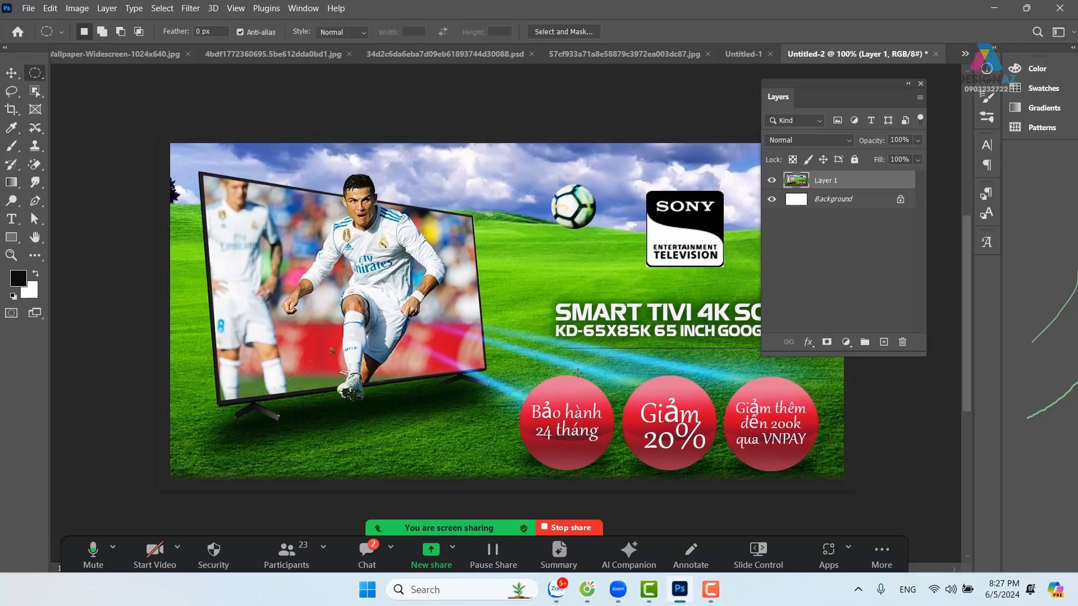
key(ctrl+plus)
drag(640, 438, 415, 181)
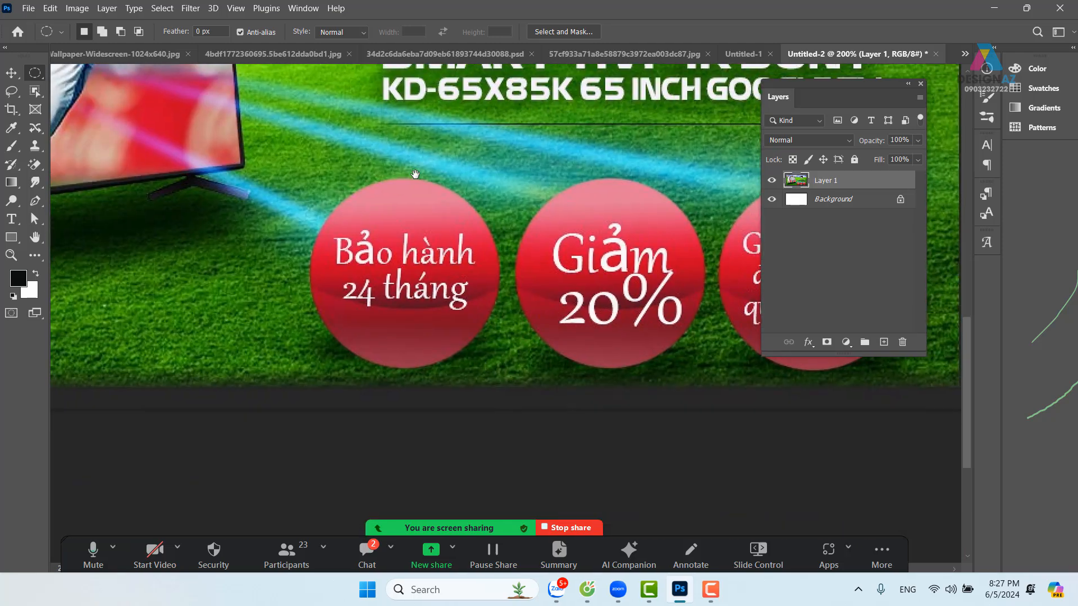
mouse_move(319, 188)
mouse_down()
mouse_move(521, 357)
mouse_move(525, 344)
mouse_move(528, 369)
mouse_up()
click(884, 342)
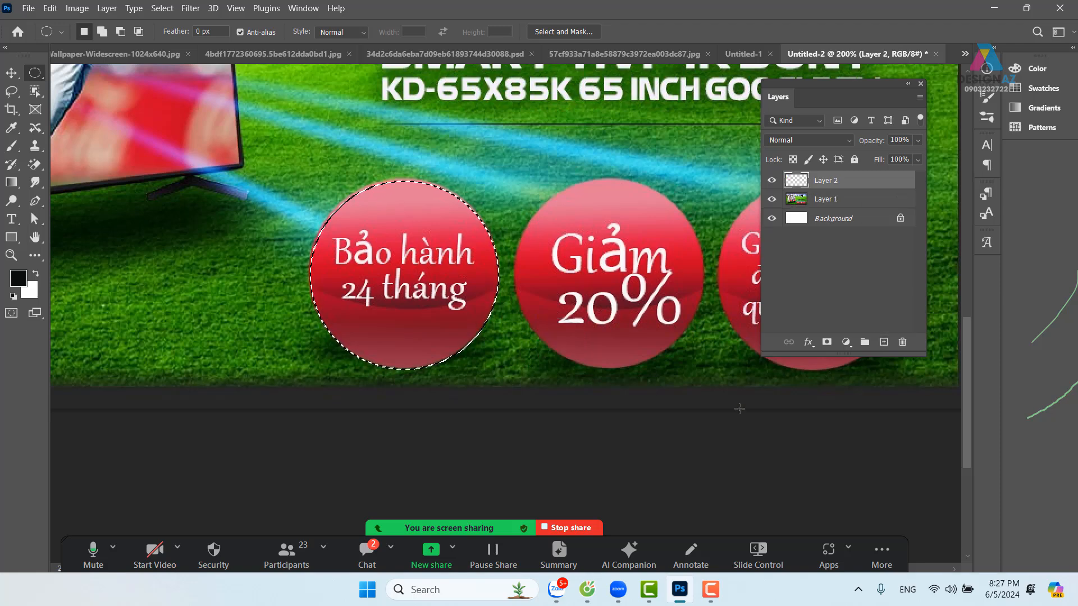
key(ctrl+BackSpace)
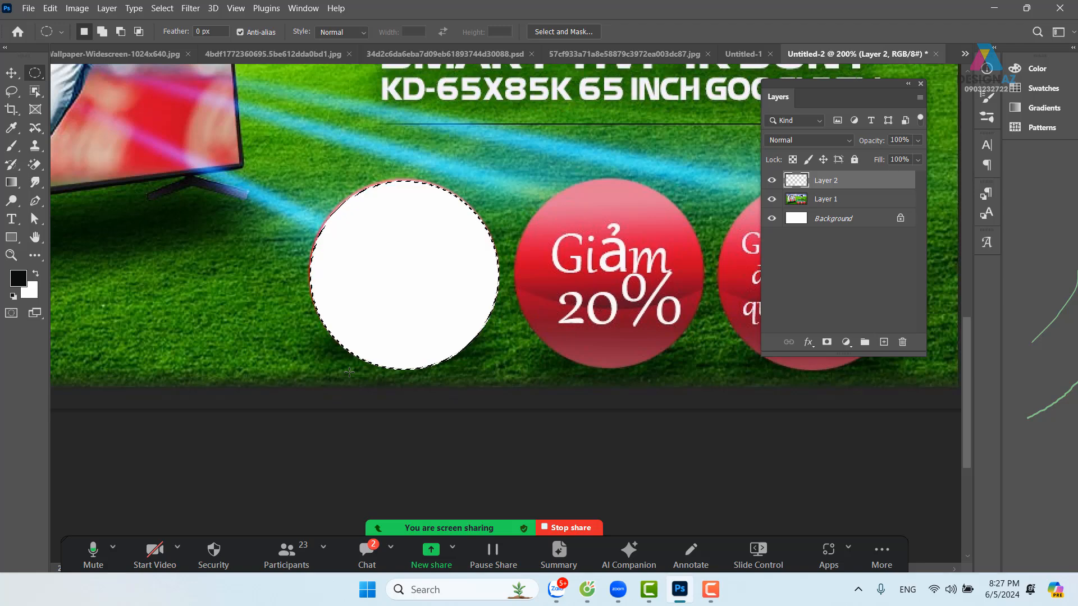
Step: Shift the circular selection slightly down, feather it by 10 pixels, and delete that area so only a soft white rim remains
key(v)
key(ctrl+d)
key(ctrl+shift+d)
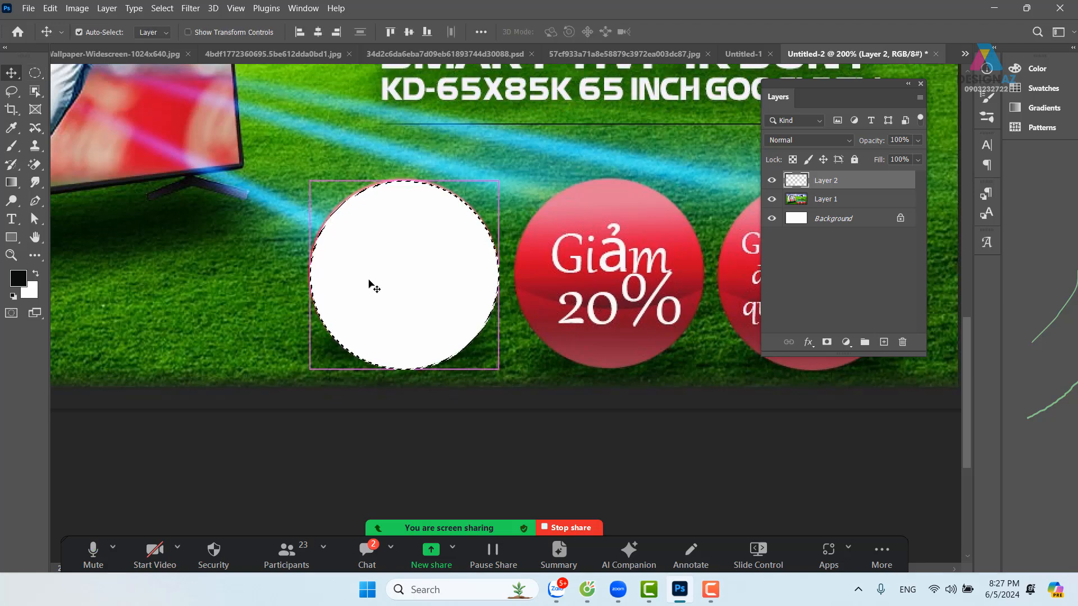
key(m)
drag(426, 268, 426, 281)
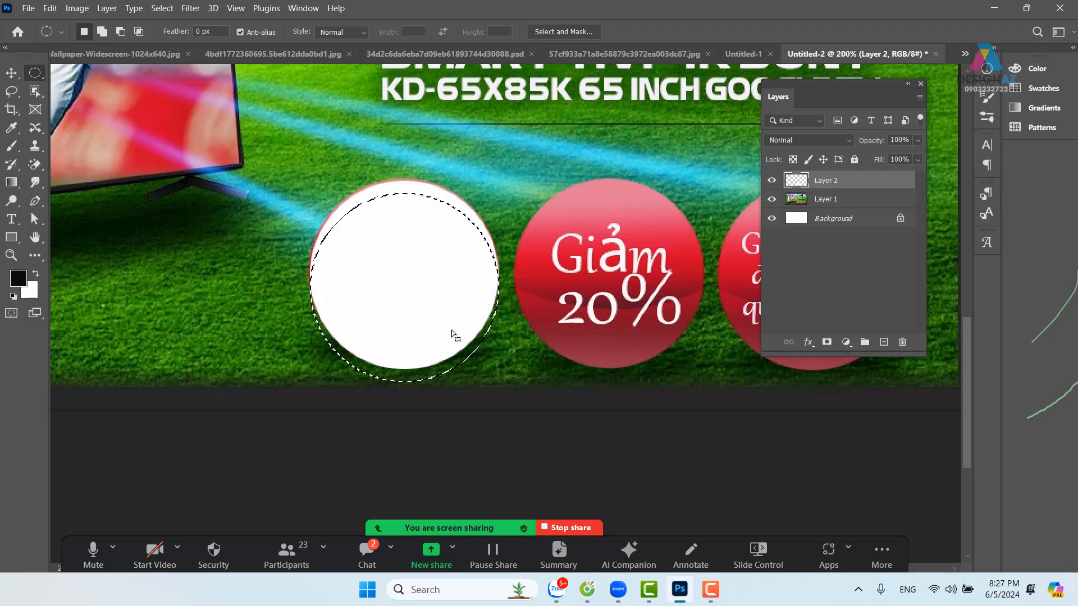
key(shift+F6)
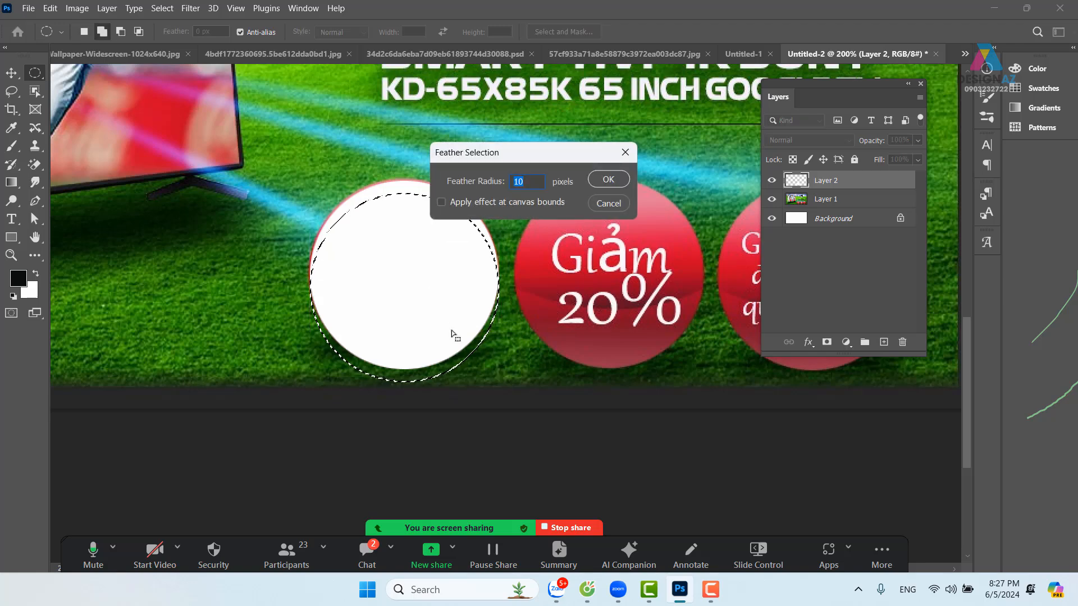
key(Return)
key(Delete)
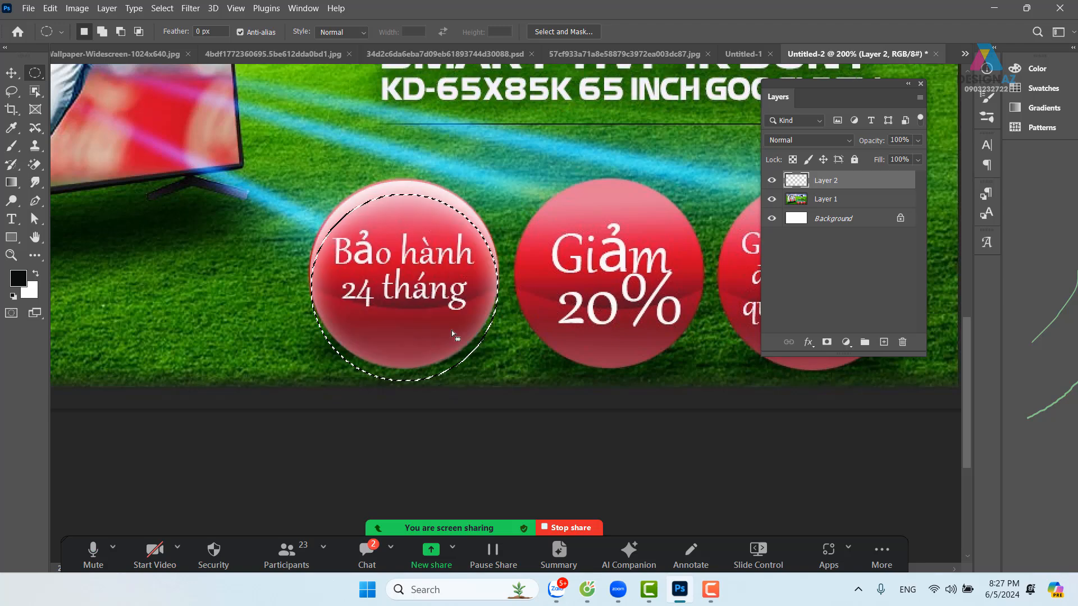
key(ctrl+d)
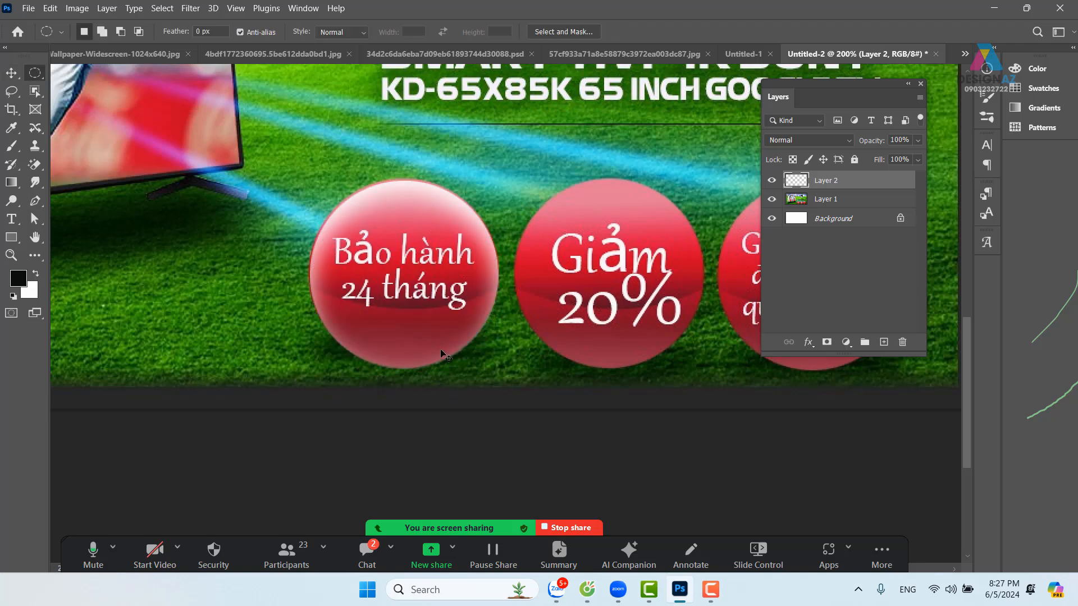
Step: Set the white rim layer's blend mode to Color Dodge and turn off Transparency Shapes Layer in its blending options
key(ctrl+minus)
scroll(523, 330, up, 2)
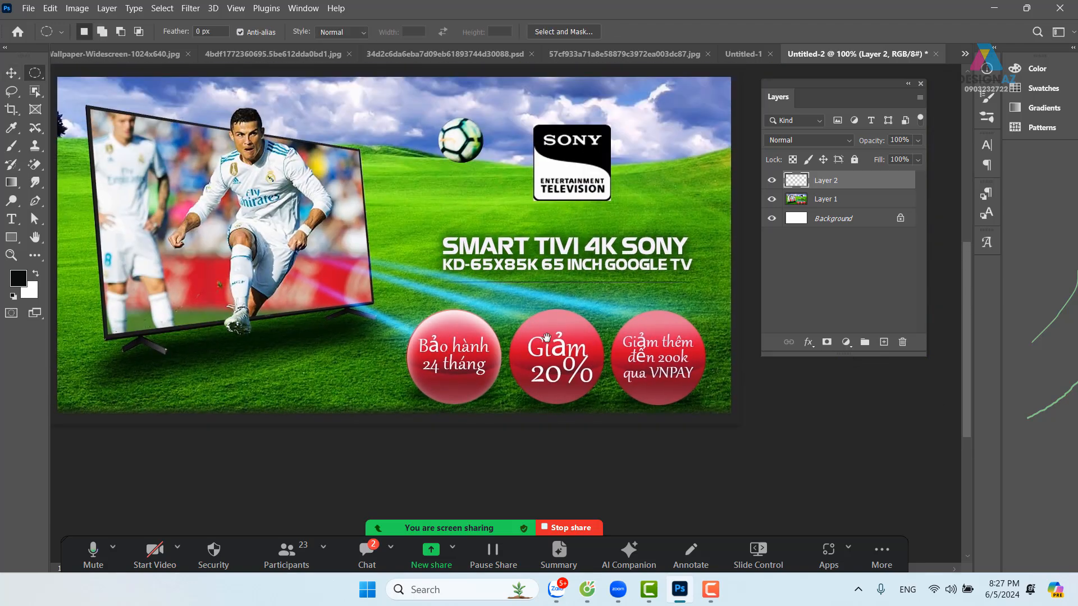
right_click(884, 185)
click(730, 9)
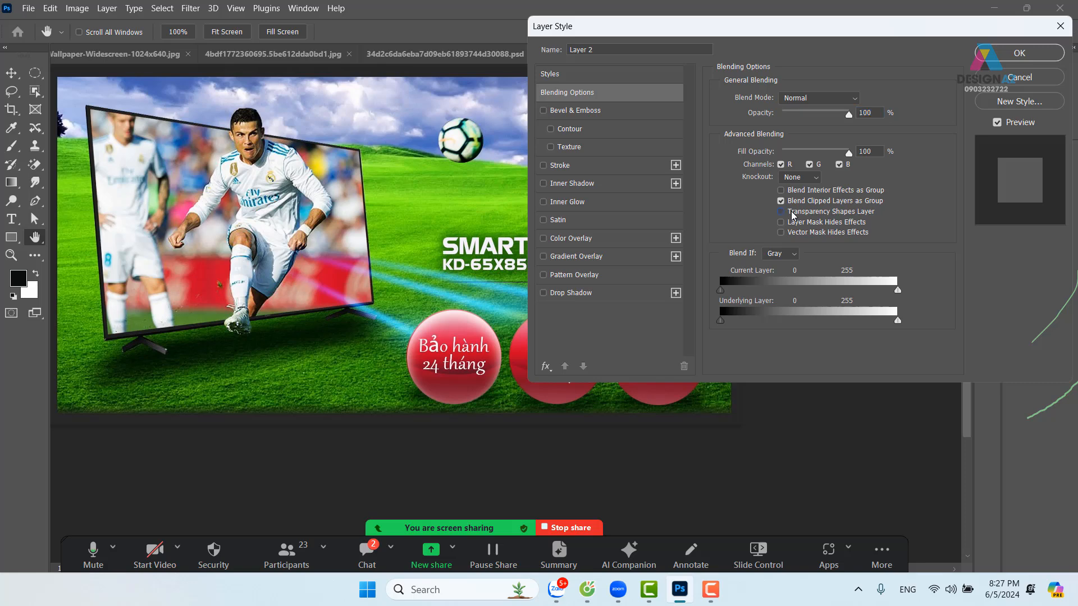
click(818, 97)
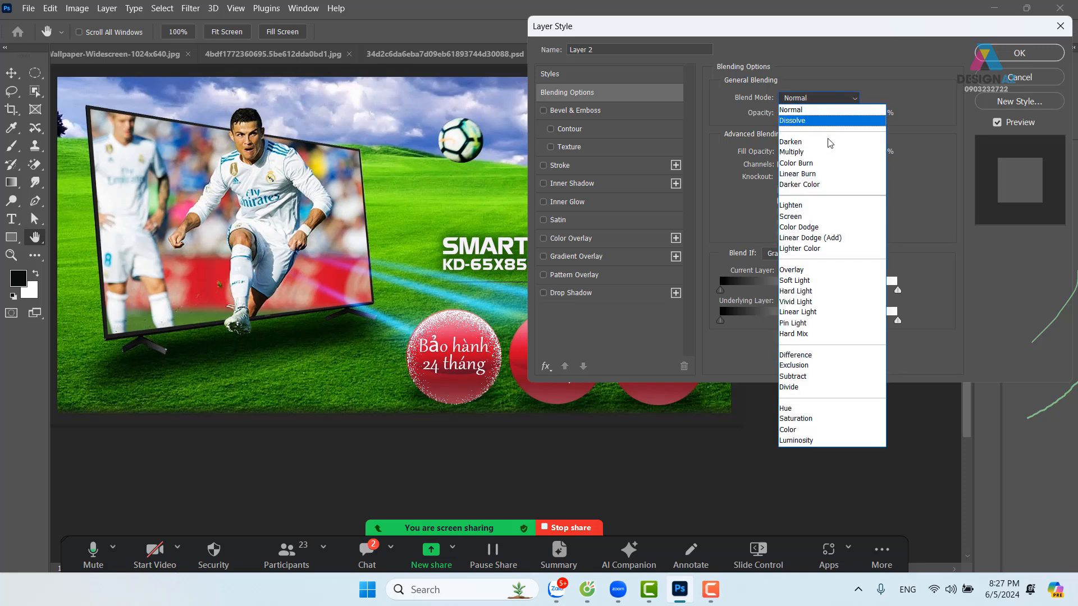
click(824, 227)
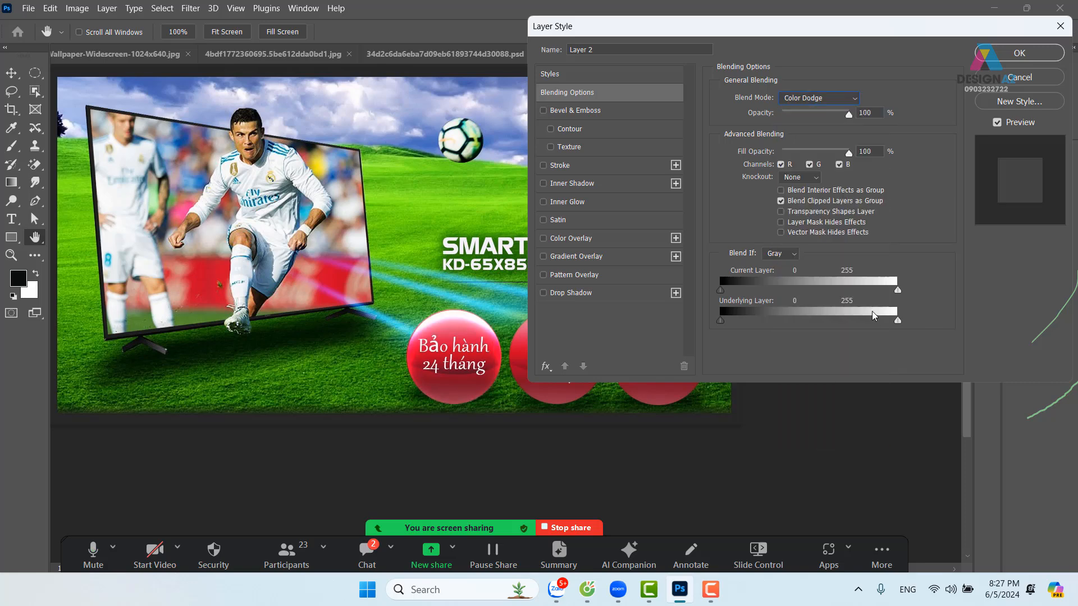
click(1001, 56)
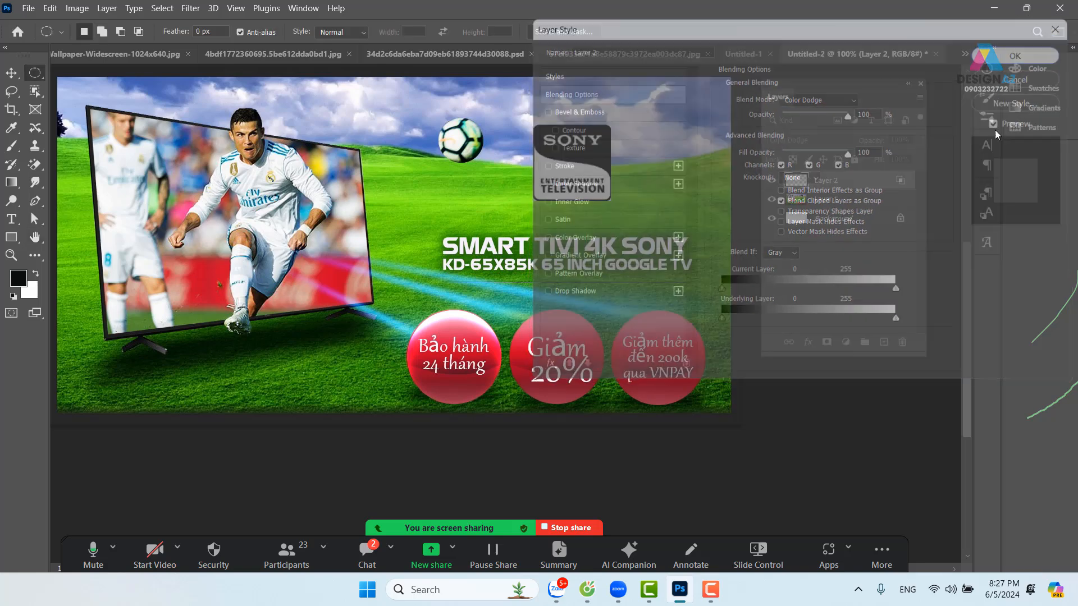
Step: Lower the rim highlight layer's Fill to 49%
click(918, 160)
drag(910, 174, 895, 176)
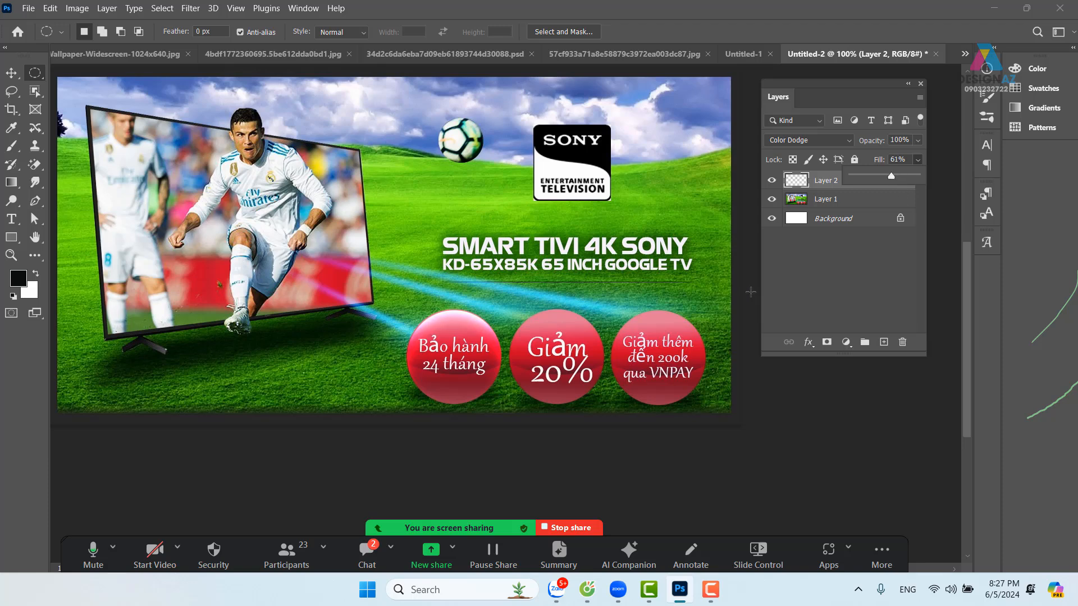
drag(884, 177, 884, 178)
Step: Duplicate the rim highlight onto the "Giảm 20%" circle and the "Giảm thêm đến 200k qua VNPAY" circle
click(11, 73)
drag(496, 331, 571, 325)
key(ctrl+j)
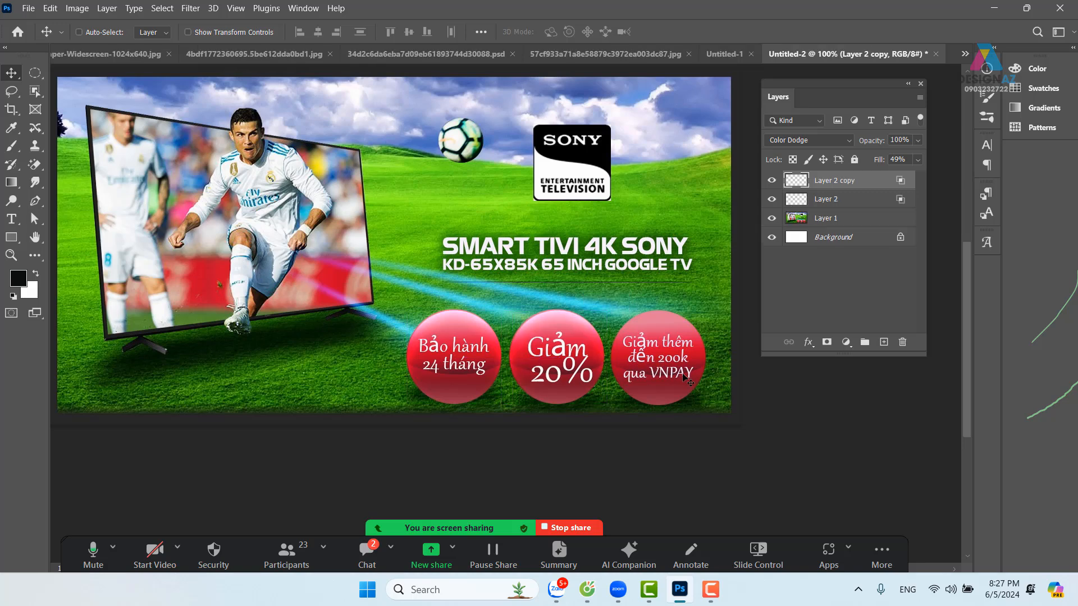
drag(606, 347, 707, 348)
key(ctrl+j)
Step: Start a Tilt-Shift blur on Layer 1, extending the lower sharp zone past the banner's bottom edge and shifting the upper blur lines slightly up
drag(552, 373, 591, 424)
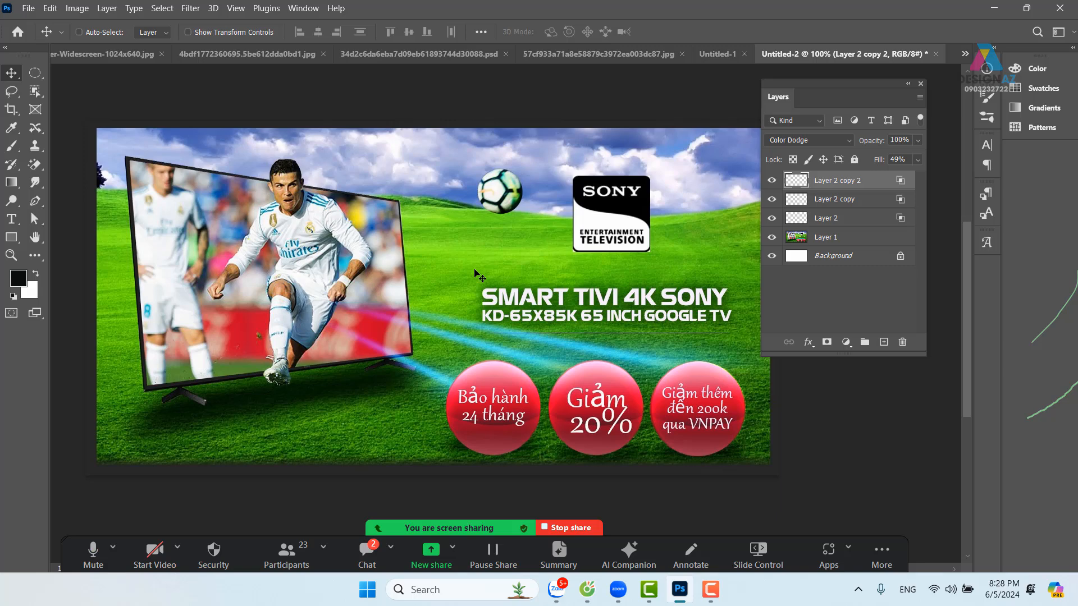
right_click(483, 252)
click(489, 248)
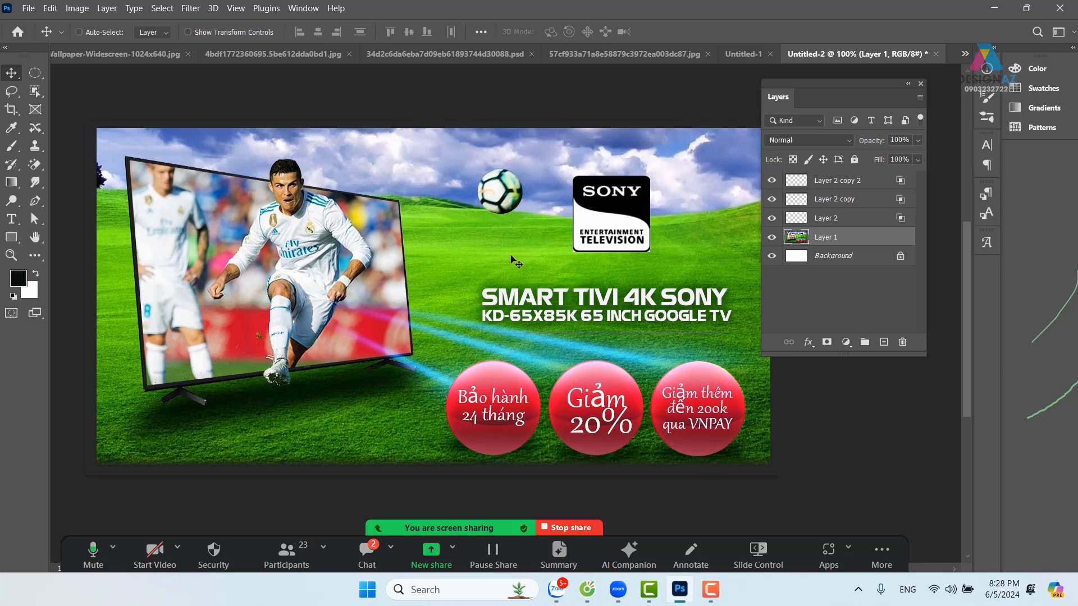
click(192, 8)
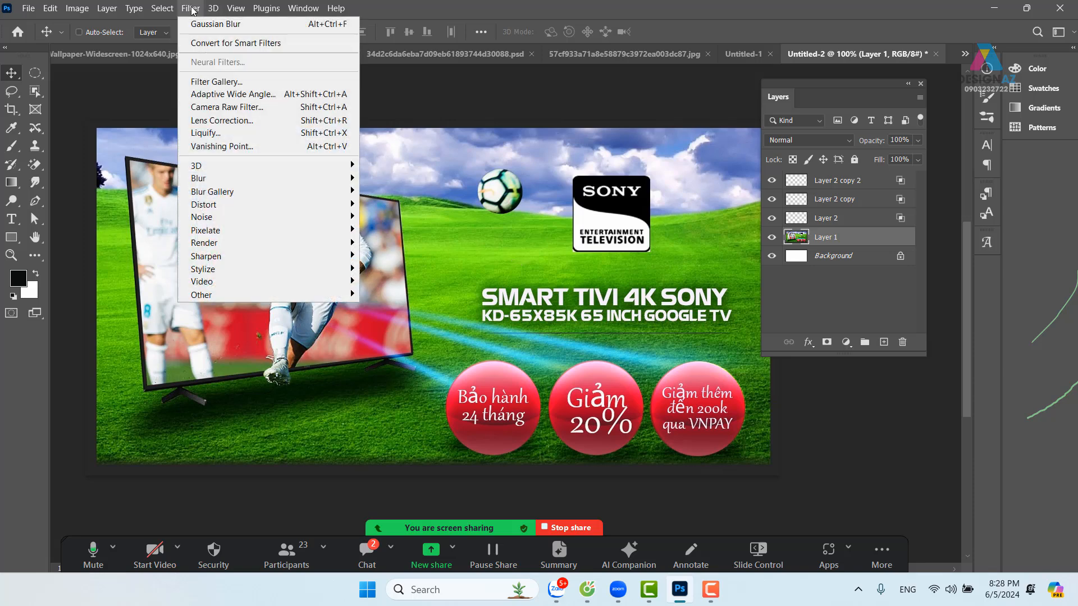
mouse_move(237, 195)
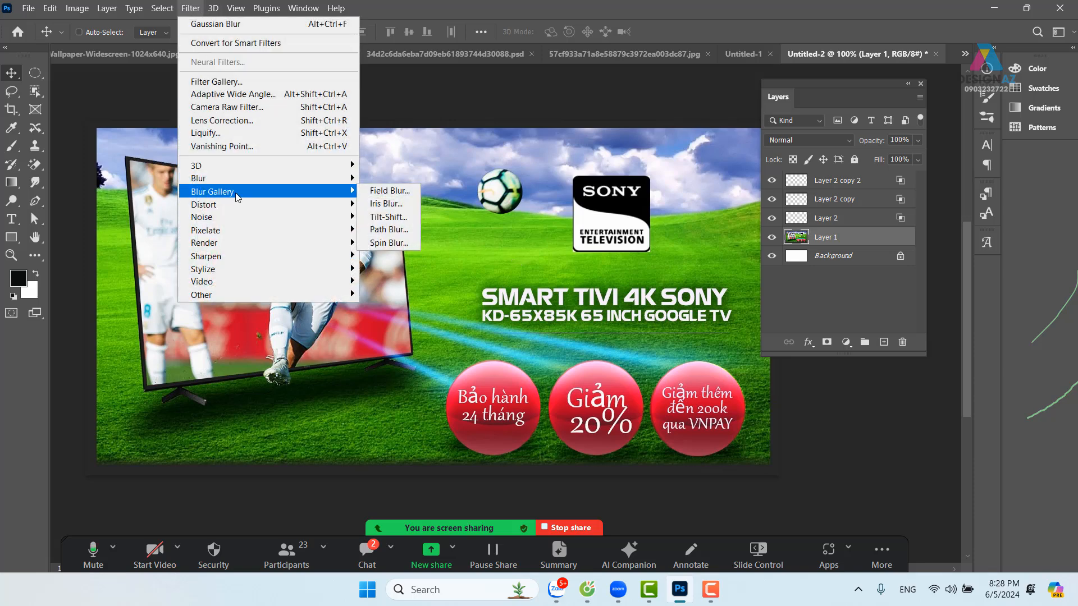
click(403, 218)
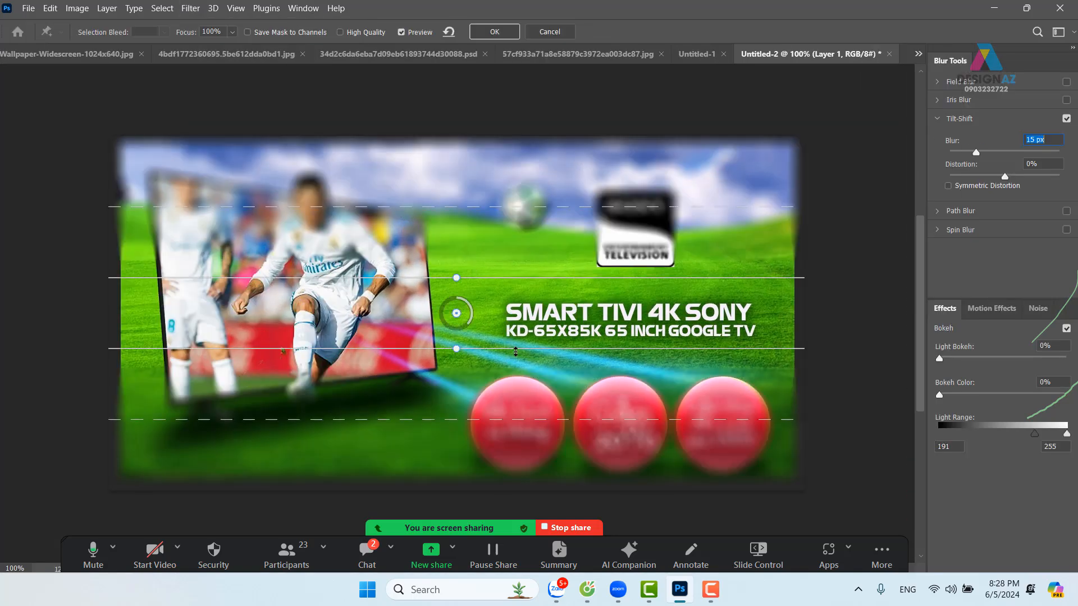
drag(502, 352, 501, 486)
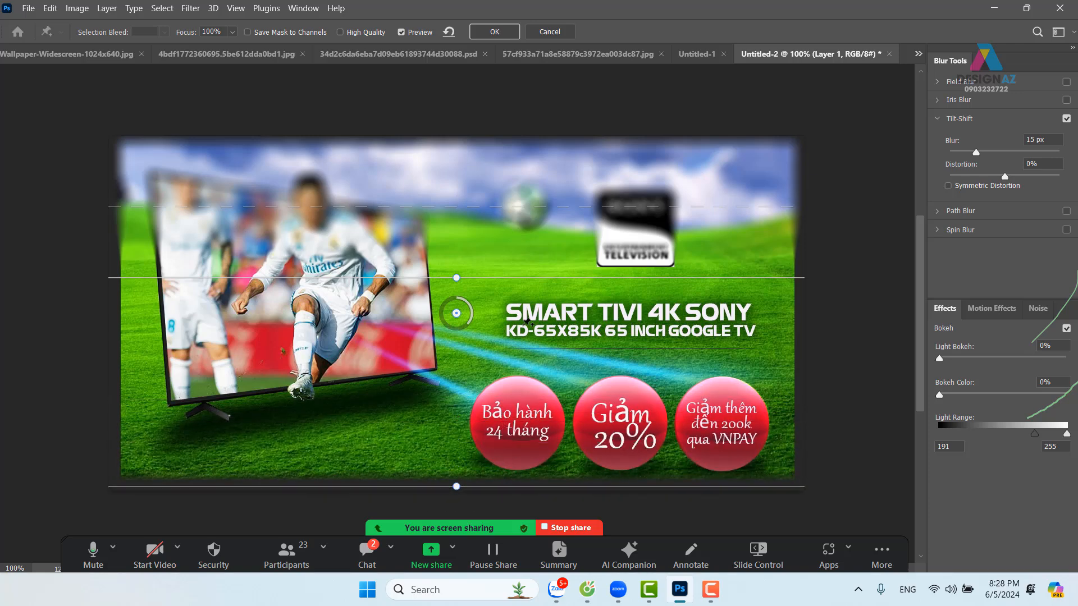
drag(493, 208, 496, 192)
drag(499, 275, 505, 269)
Step: Reduce the Tilt-Shift blur to 8 px and apply it to the banner
drag(976, 153, 968, 154)
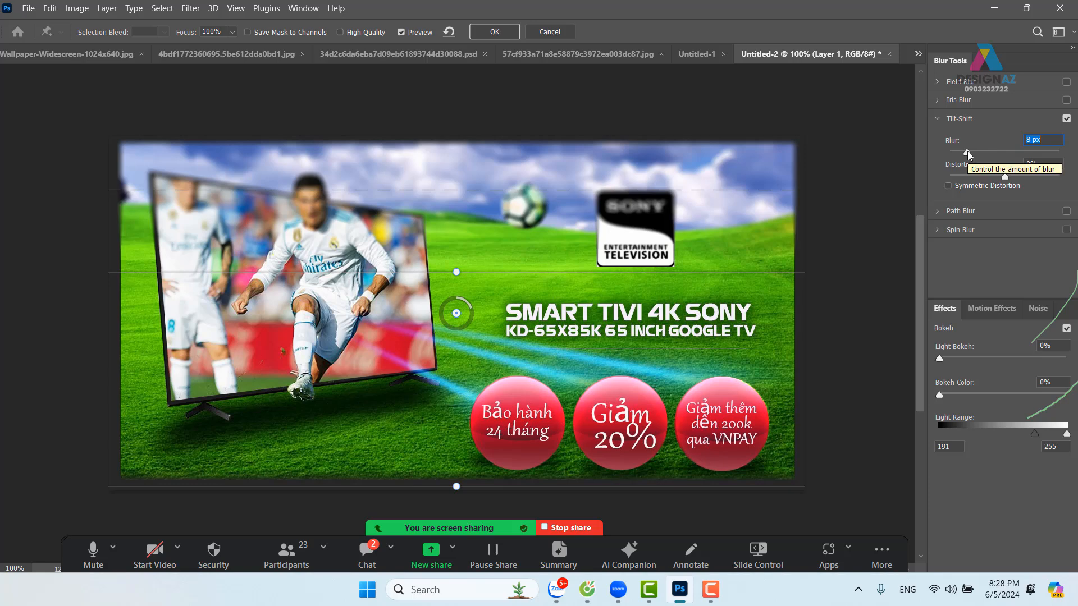
click(967, 153)
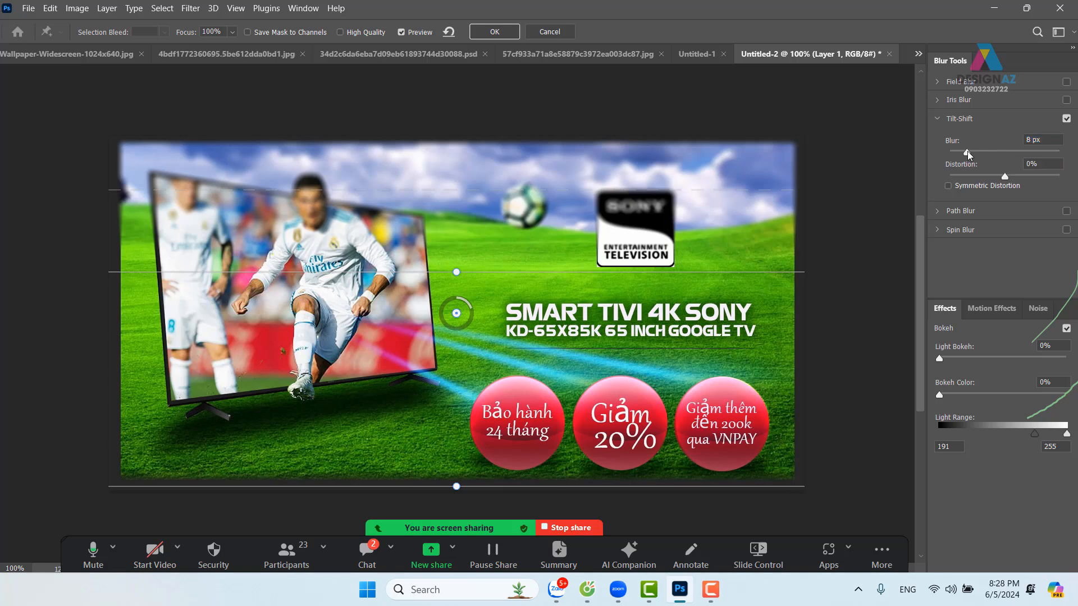
click(503, 35)
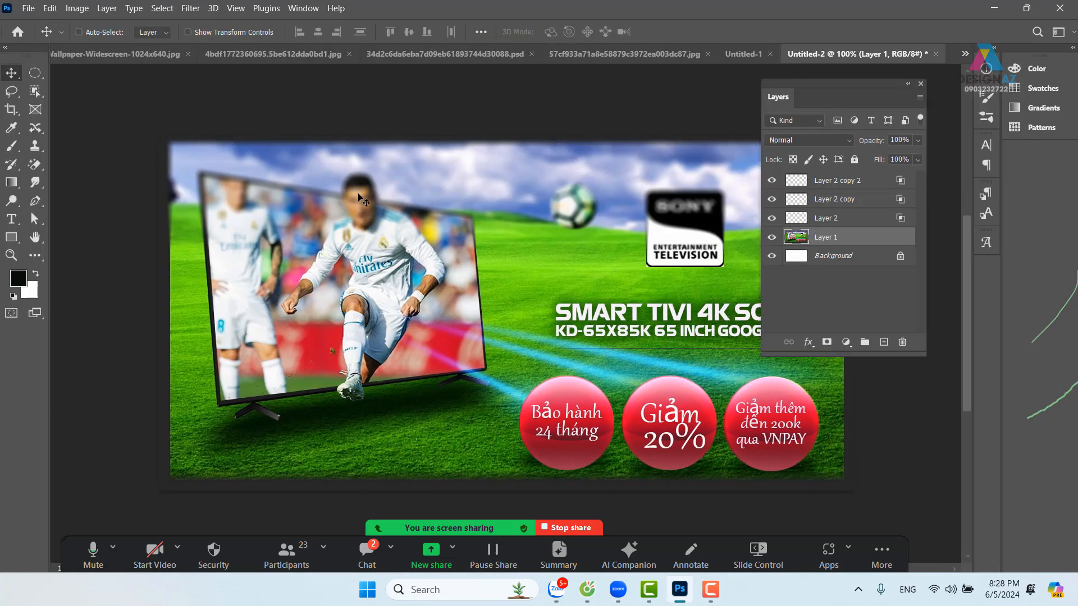
Step: Paste the sharp copy of the banner as a new layer directly above the blurred Layer 1, aligned with it
key(ctrl+v)
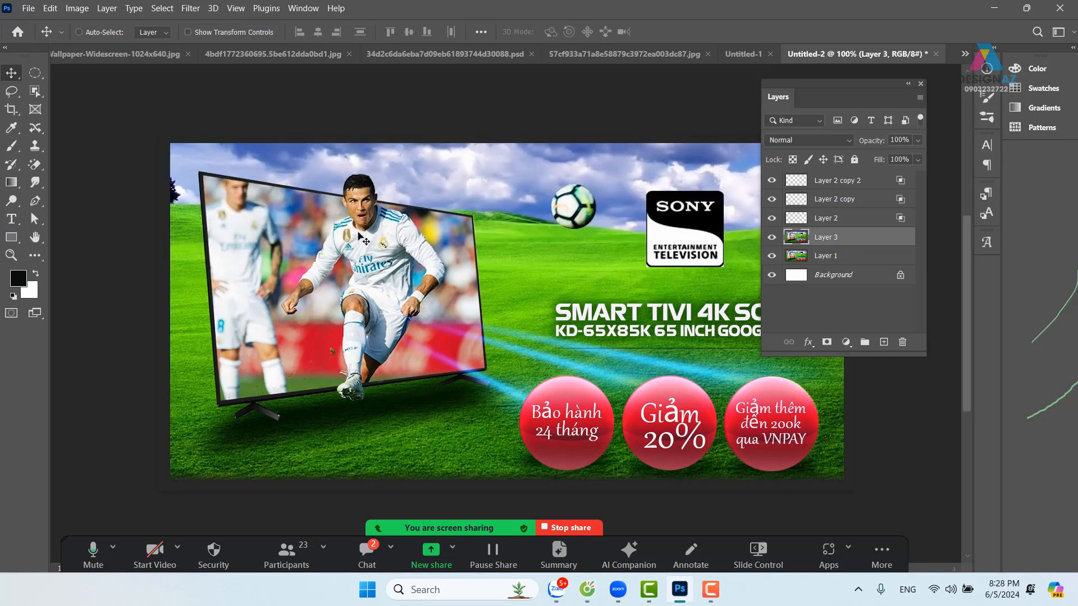
drag(380, 233, 542, 258)
key(ctrl+z)
Step: Draw a loose lasso selection around the football player's head and upper body and copy it to its own layer
key(l)
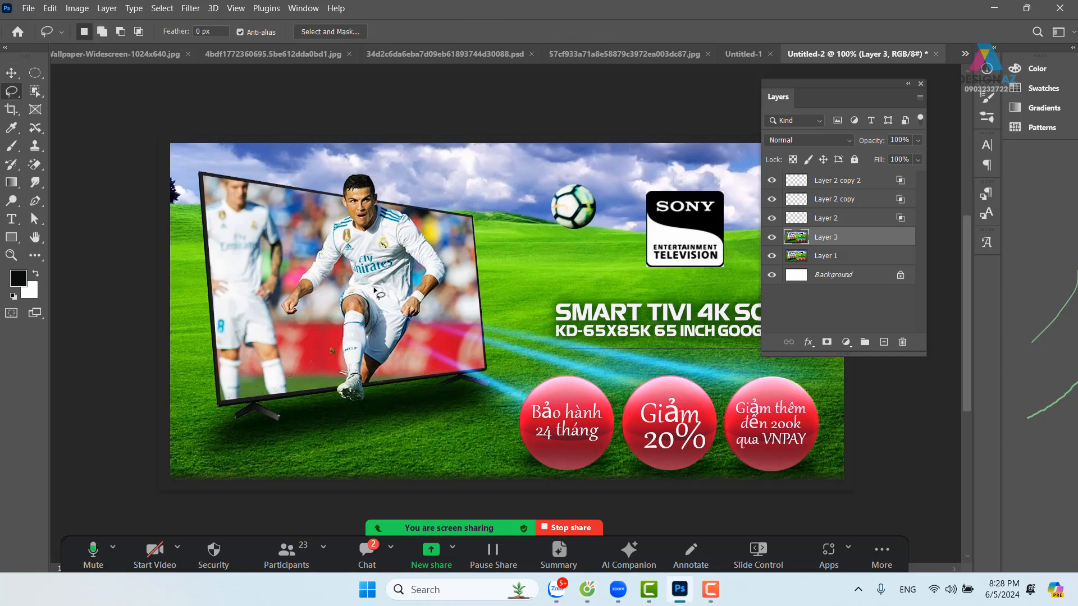
mouse_move(373, 290)
mouse_down()
mouse_move(308, 276)
mouse_move(299, 244)
mouse_move(331, 216)
mouse_move(338, 181)
mouse_move(355, 170)
mouse_move(372, 177)
mouse_move(426, 236)
mouse_up()
drag(413, 291, 409, 290)
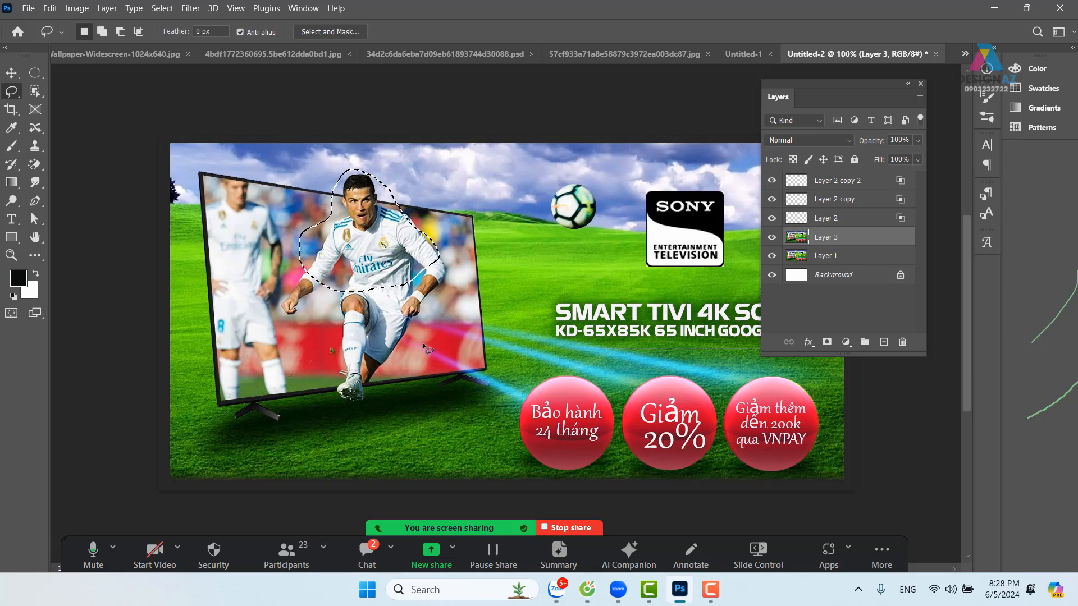
key(ctrl+j)
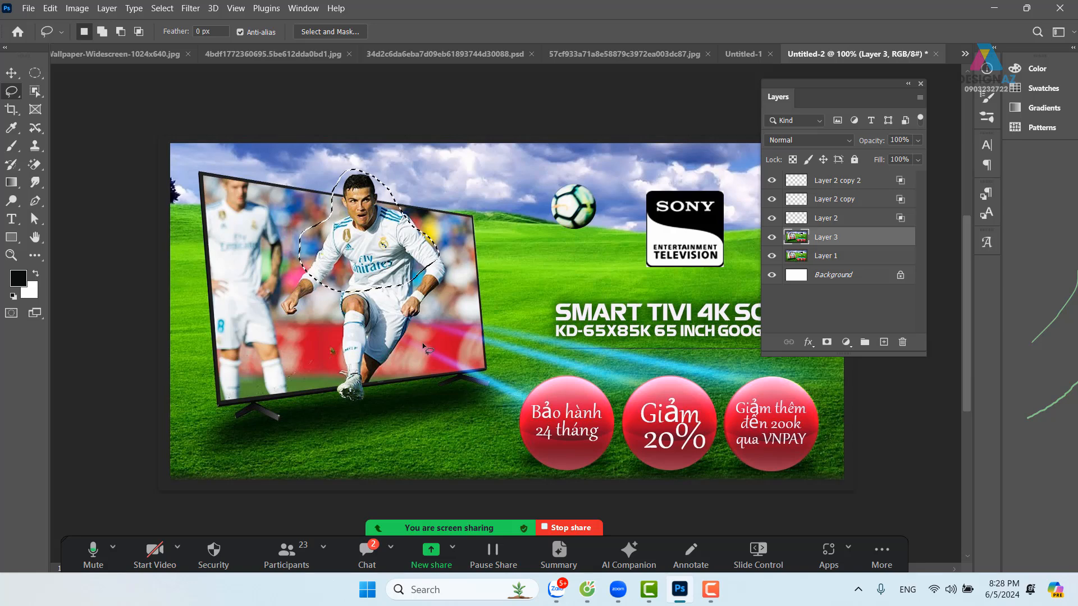
key(v)
drag(388, 246, 401, 316)
key(ctrl+z)
Step: Delete the full sharp banner layer, Layer 3, beneath the copied player area
click(895, 256)
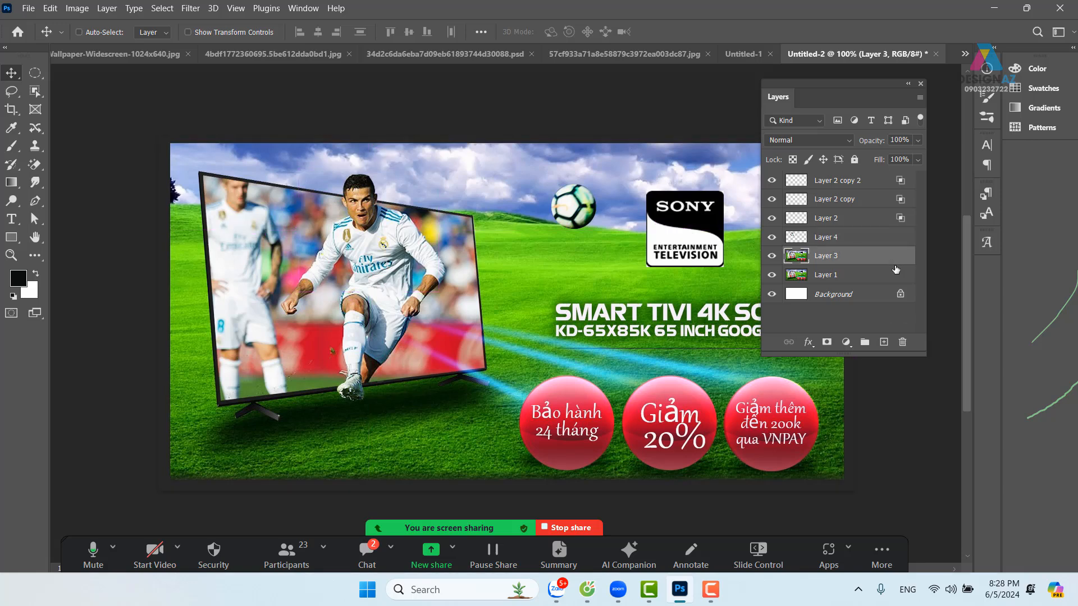
key(Delete)
drag(668, 303, 456, 322)
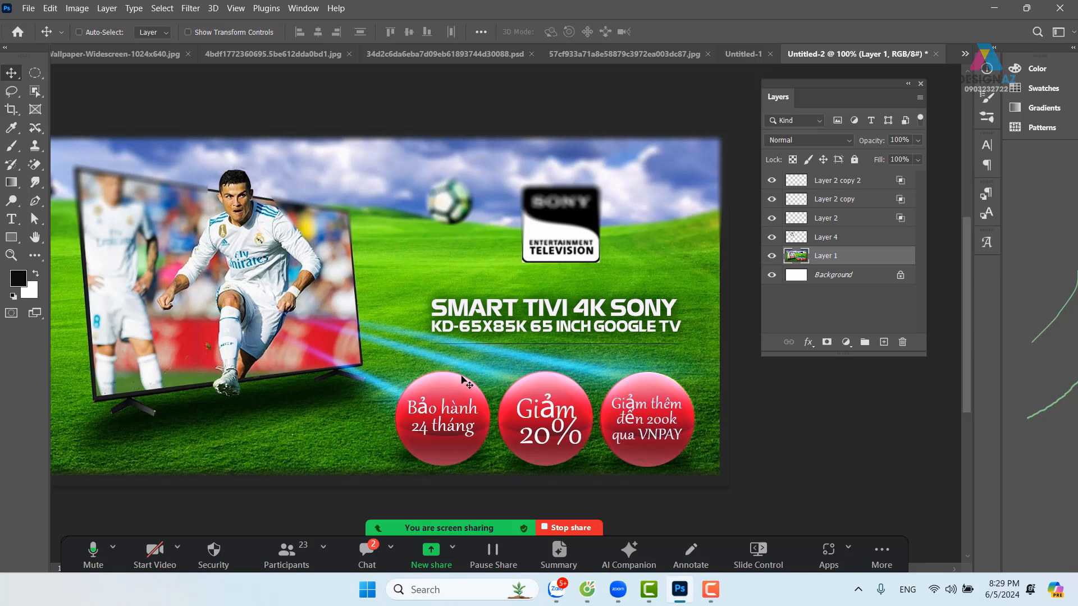
scroll(464, 381, down, 1)
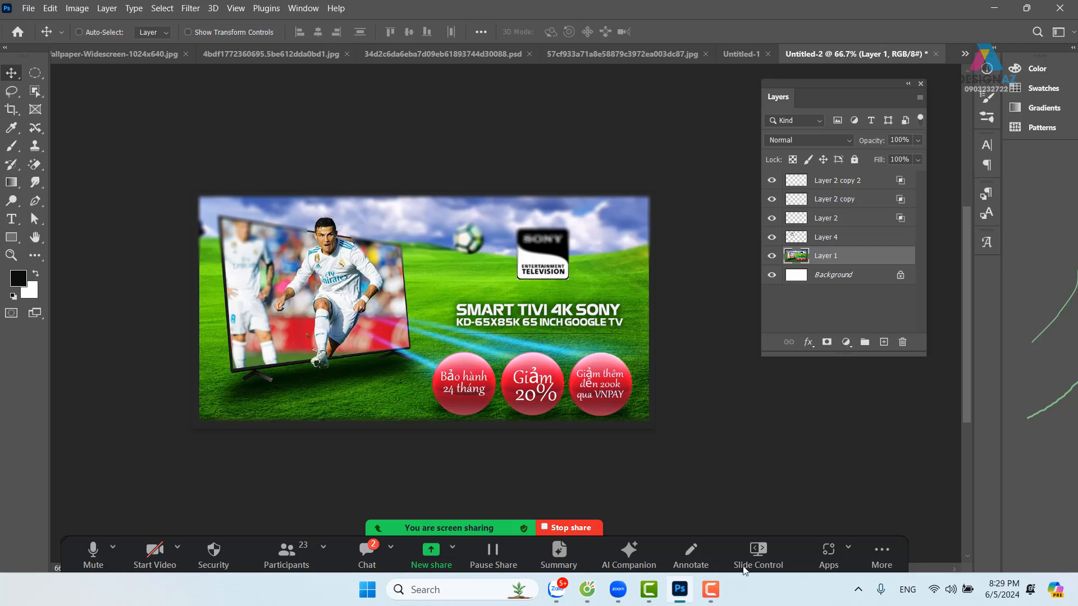
Step: Switch to Zalo and look through the class group chat for more submitted designs to review
mouse_move(557, 590)
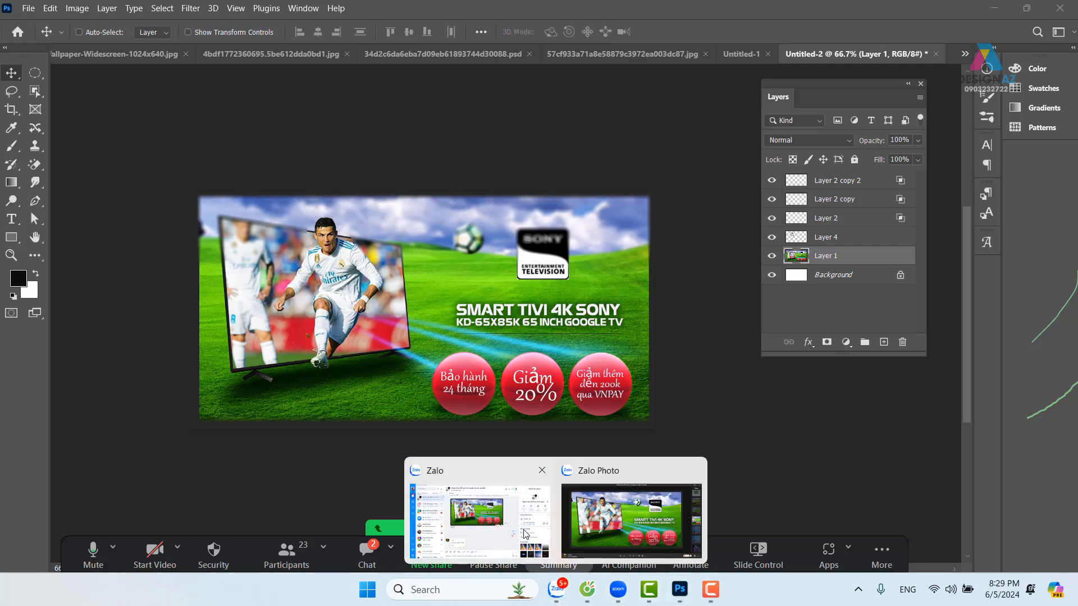
click(484, 528)
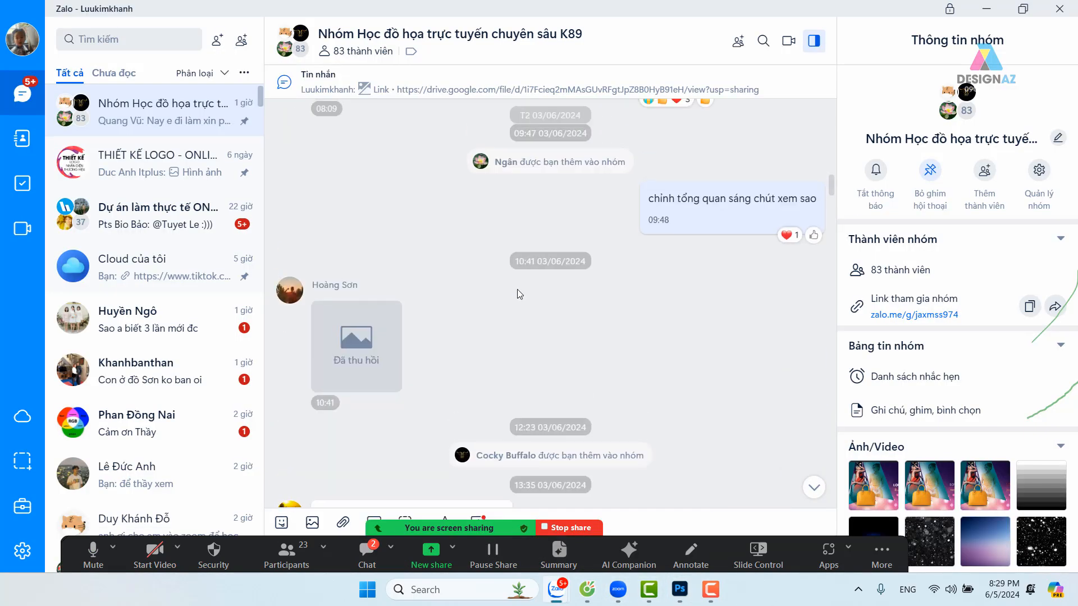
scroll(517, 288, down, 8)
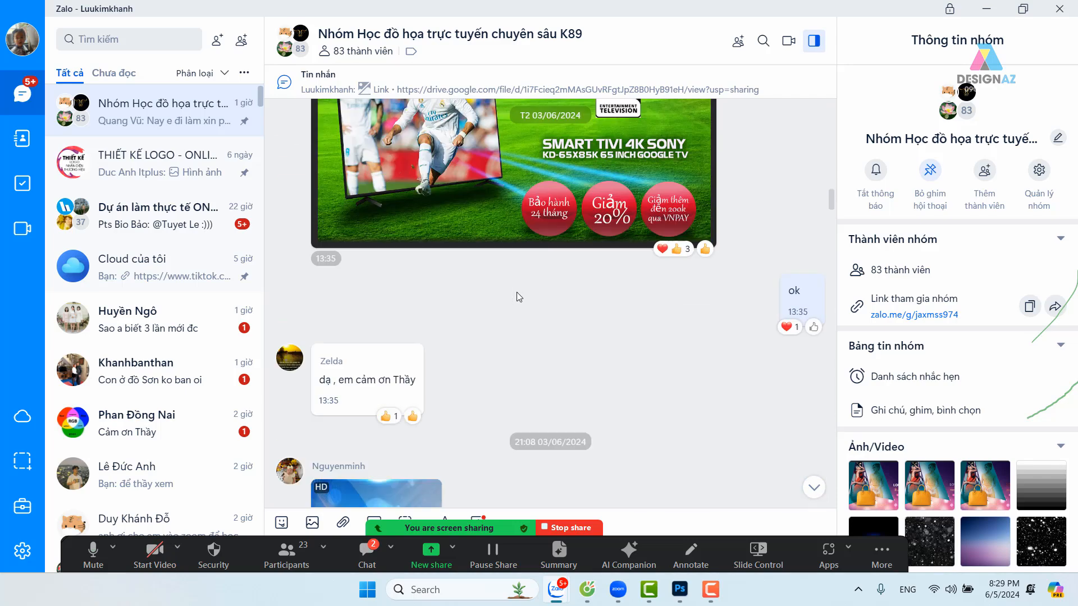
scroll(519, 297, down, 10)
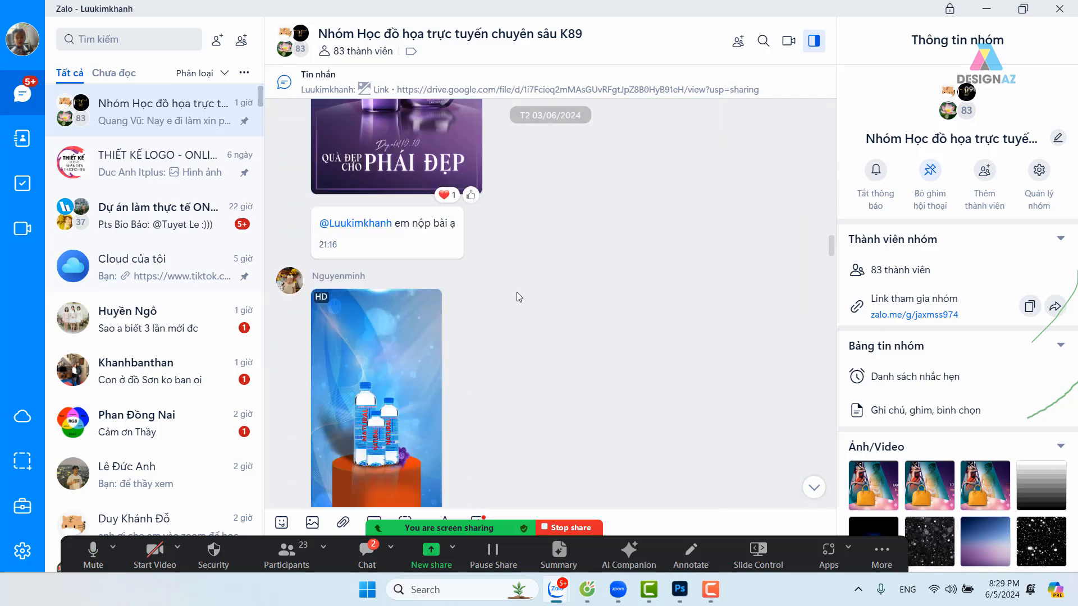
scroll(520, 297, down, 6)
scroll(519, 297, up, 2)
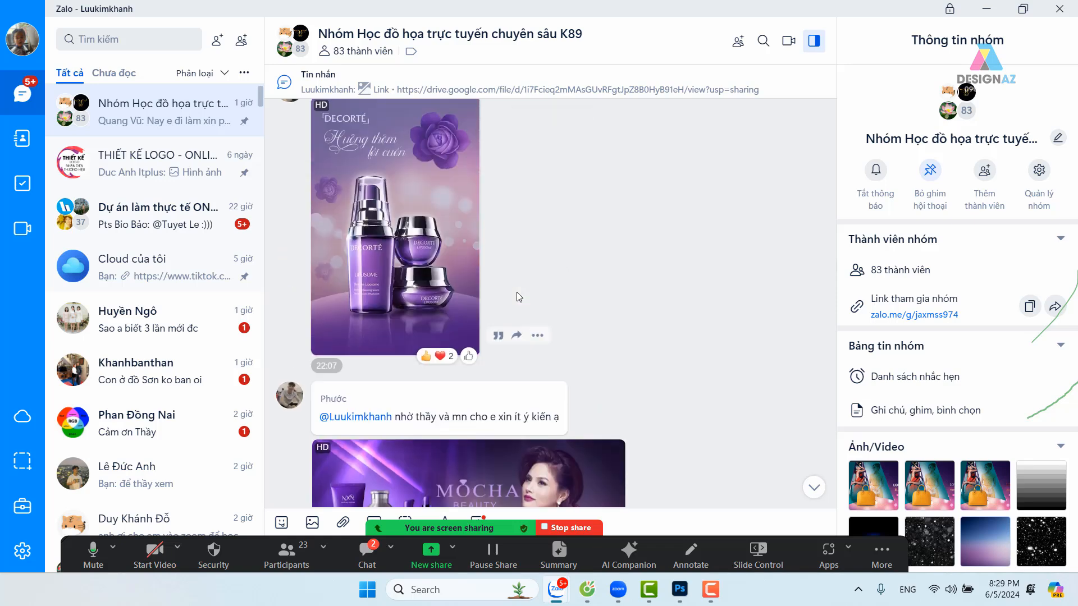
scroll(519, 297, down, 4)
scroll(518, 298, down, 4)
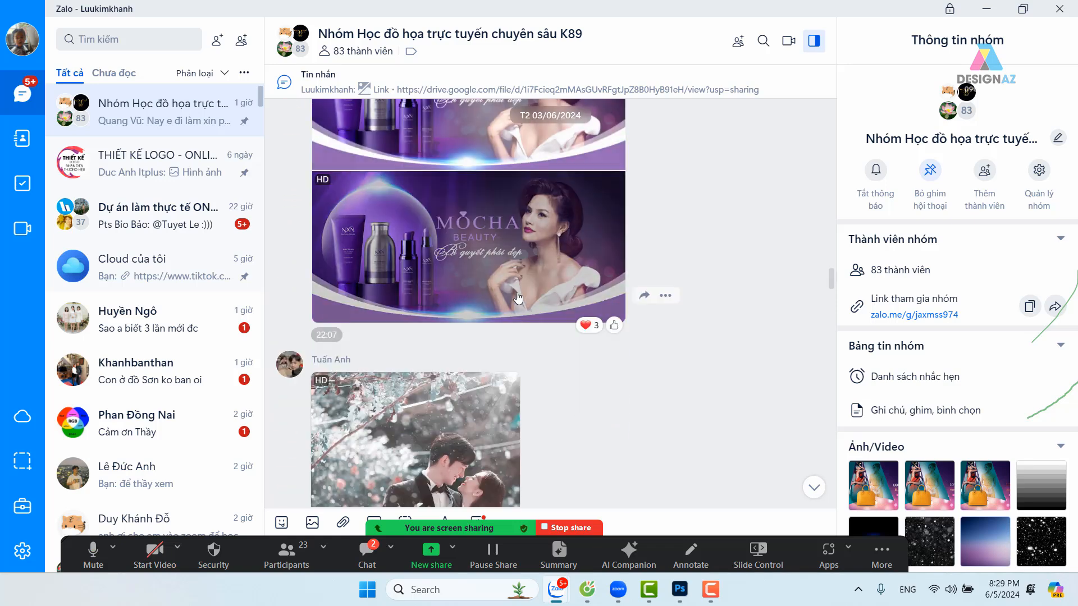
scroll(517, 297, down, 10)
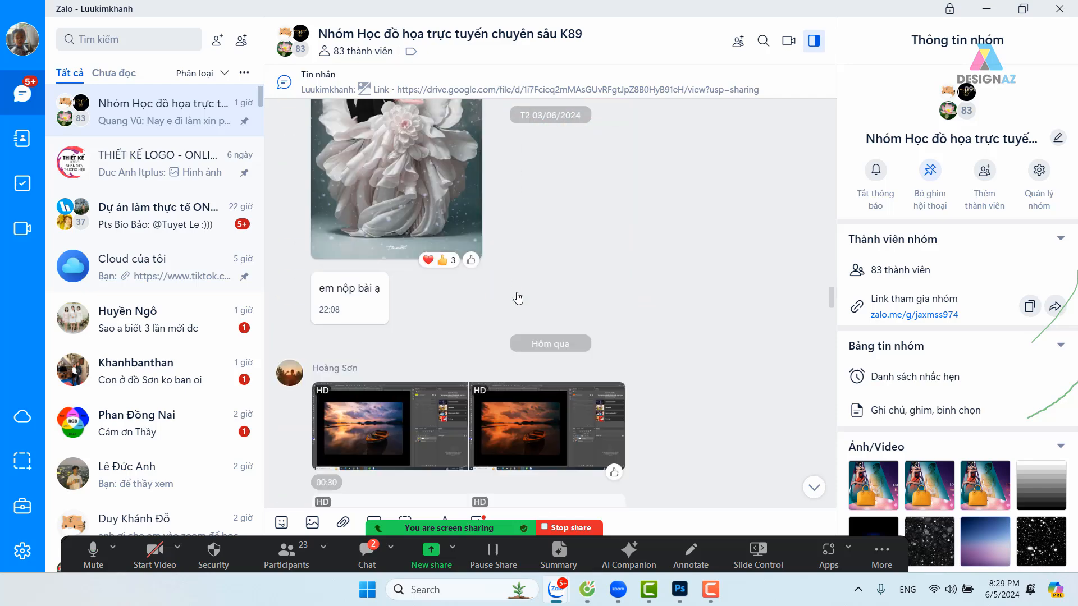
scroll(517, 298, down, 10)
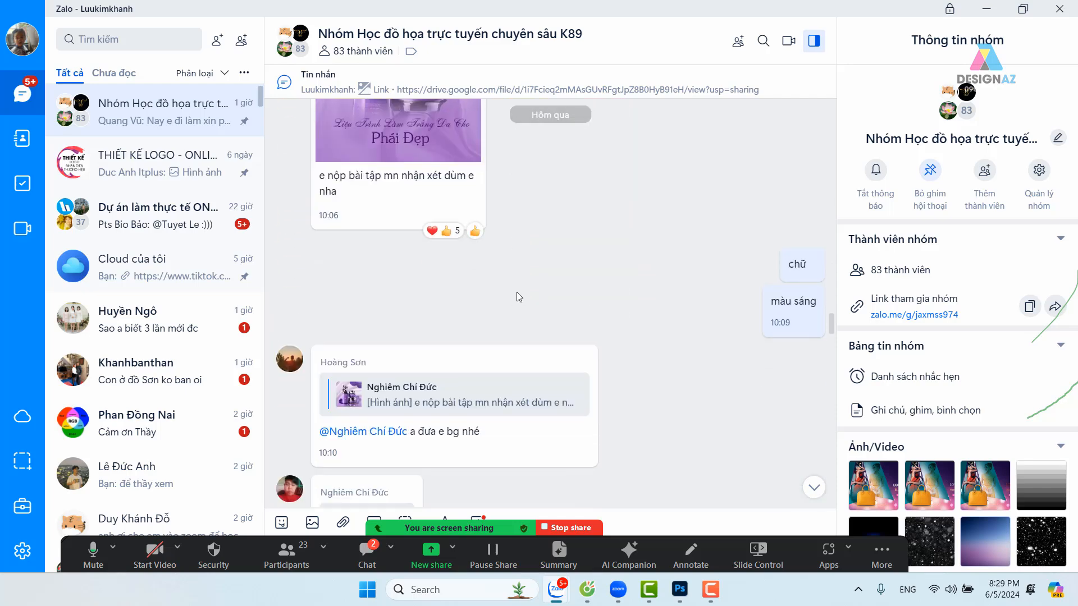
scroll(517, 298, down, 3)
scroll(520, 298, down, 1)
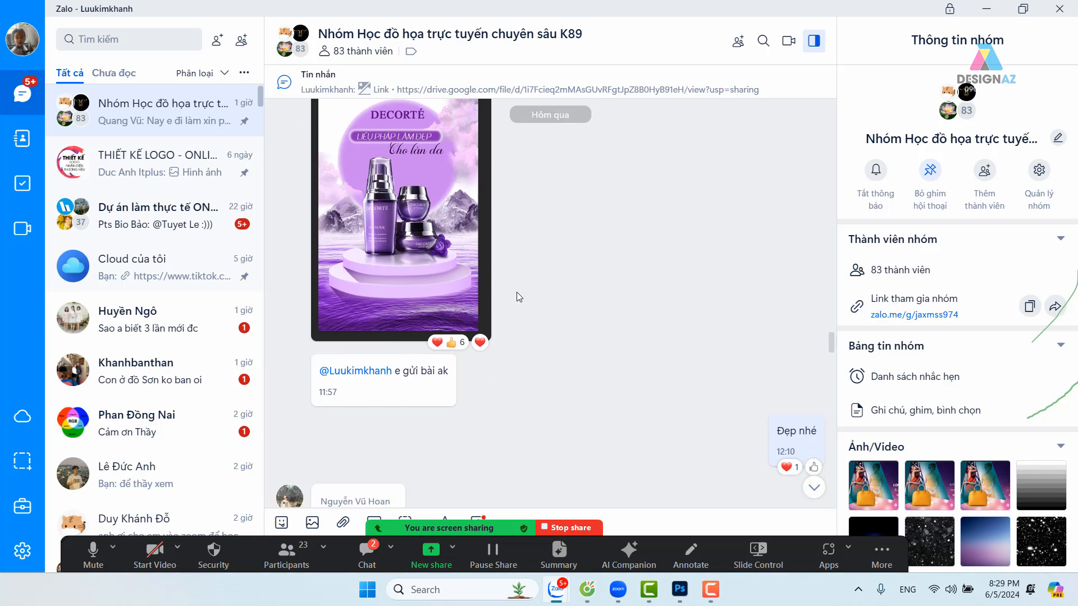
Step: View the purple DECORTÉ poster with the round podium at full size, then copy its image from the chat
click(417, 194)
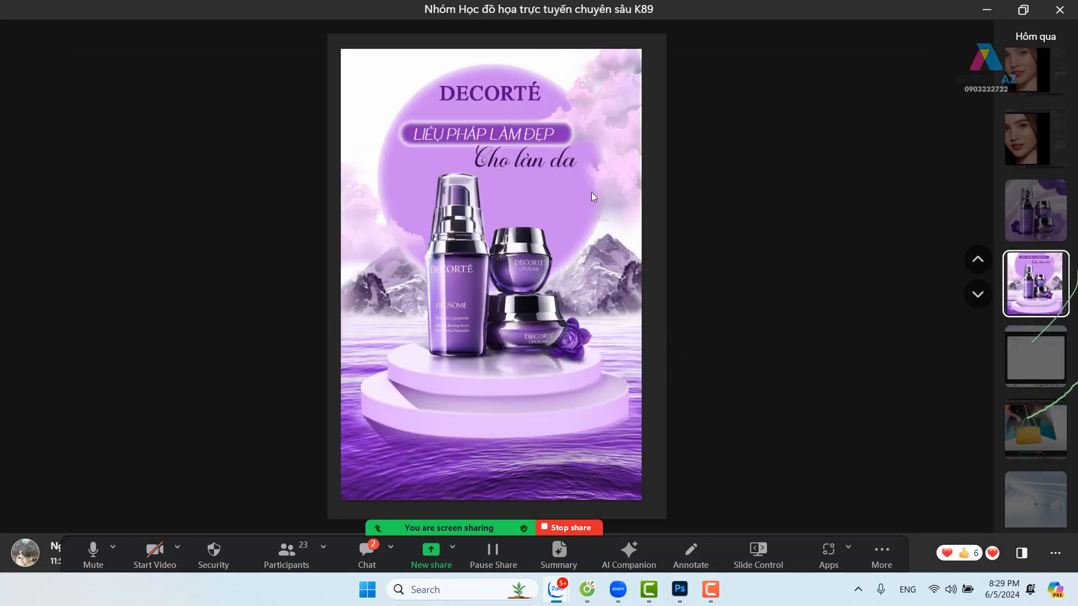
click(1059, 10)
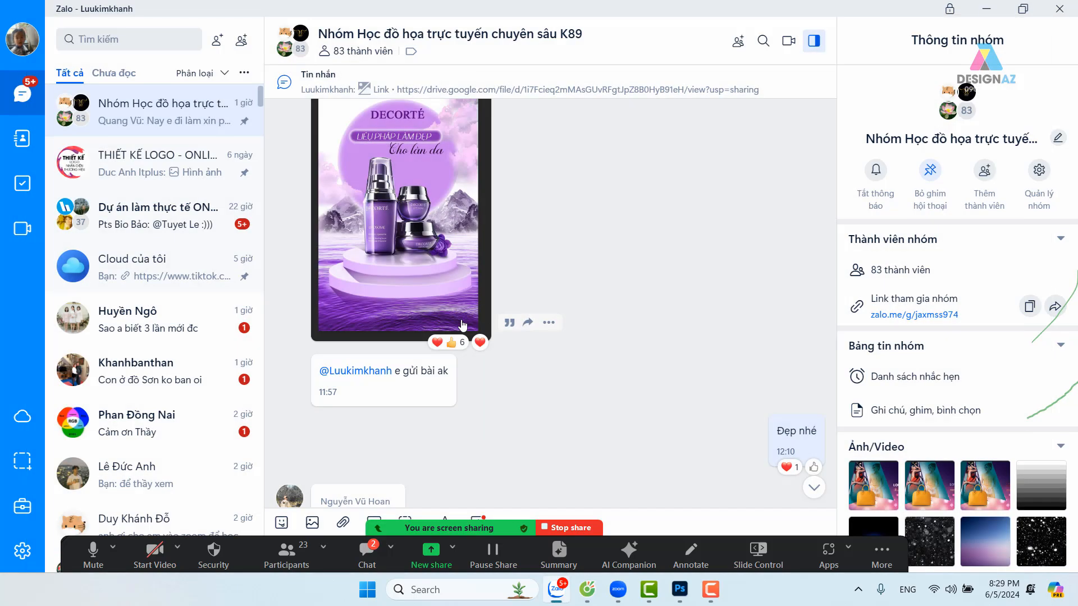
right_click(413, 241)
click(456, 255)
Step: Switch to Photoshop, create a new document with the preset clipboard size, and paste the DECORTÉ poster into it
click(683, 593)
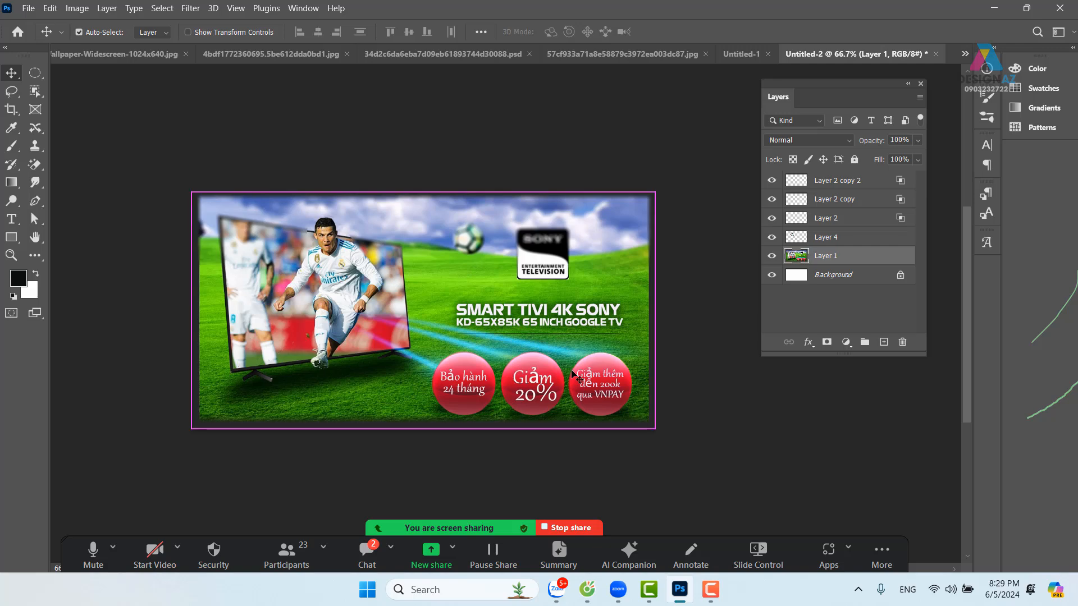
key(ctrl+n)
key(Return)
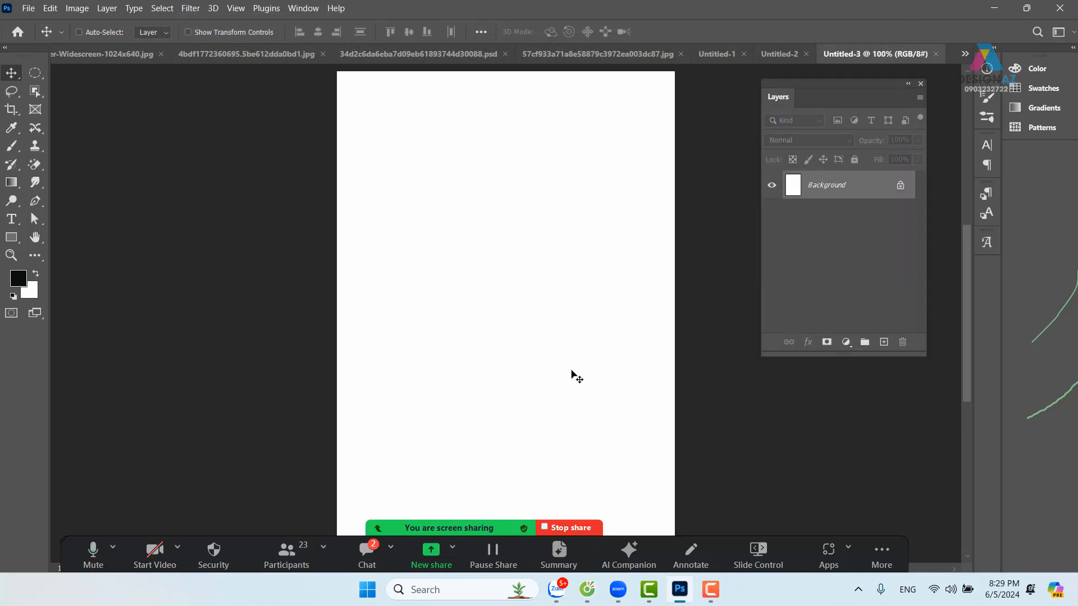
key(ctrl+v)
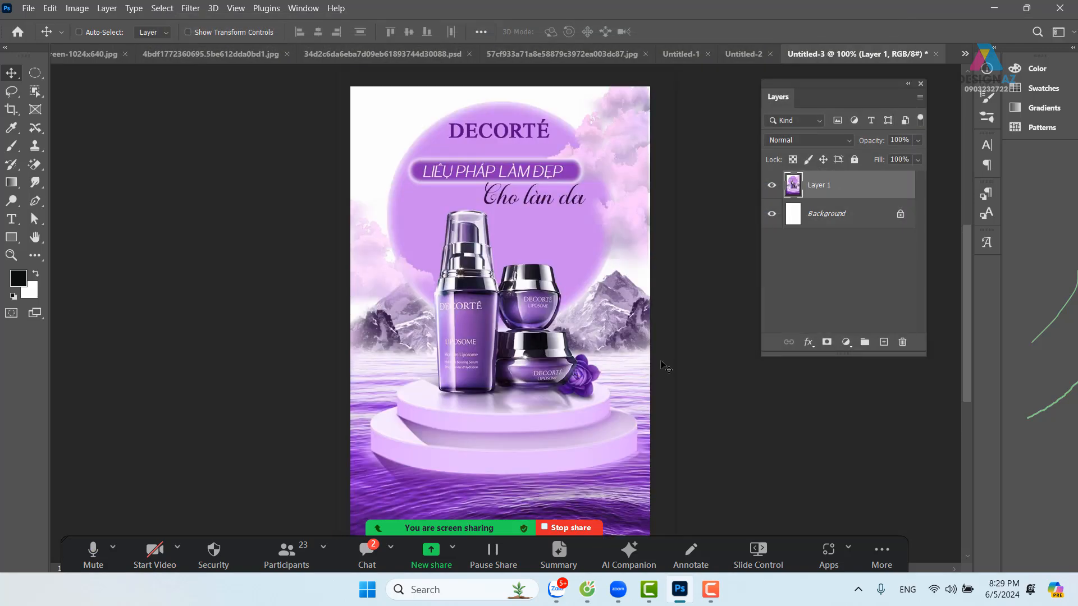
Step: On a new layer, brush light purple sampled from the circle behind the products over the mountain beside the cosmetic jars
key(ctrl+plus)
drag(661, 362, 517, 321)
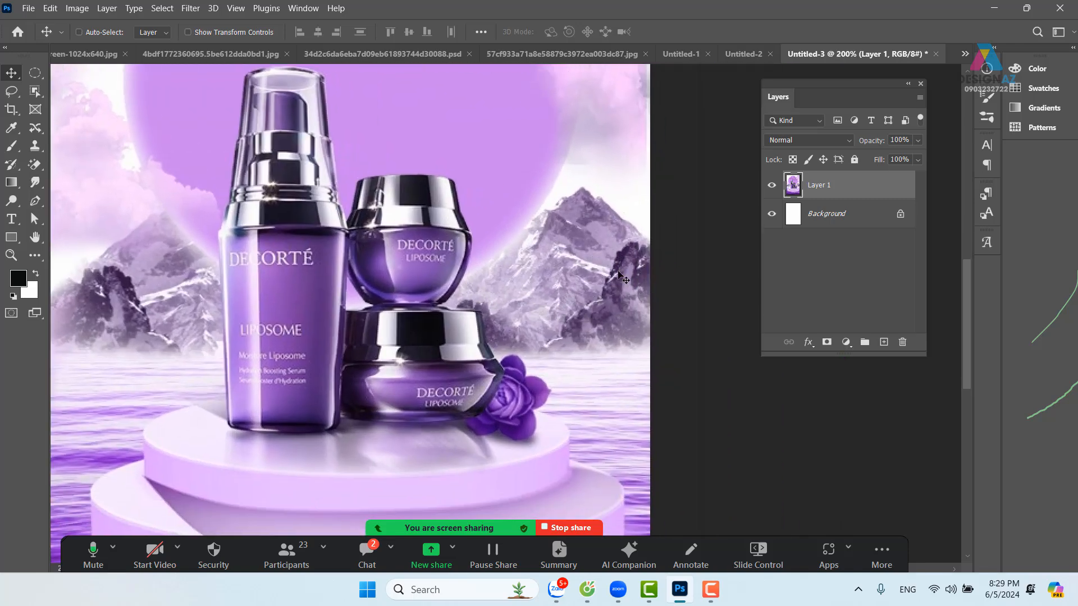
click(883, 342)
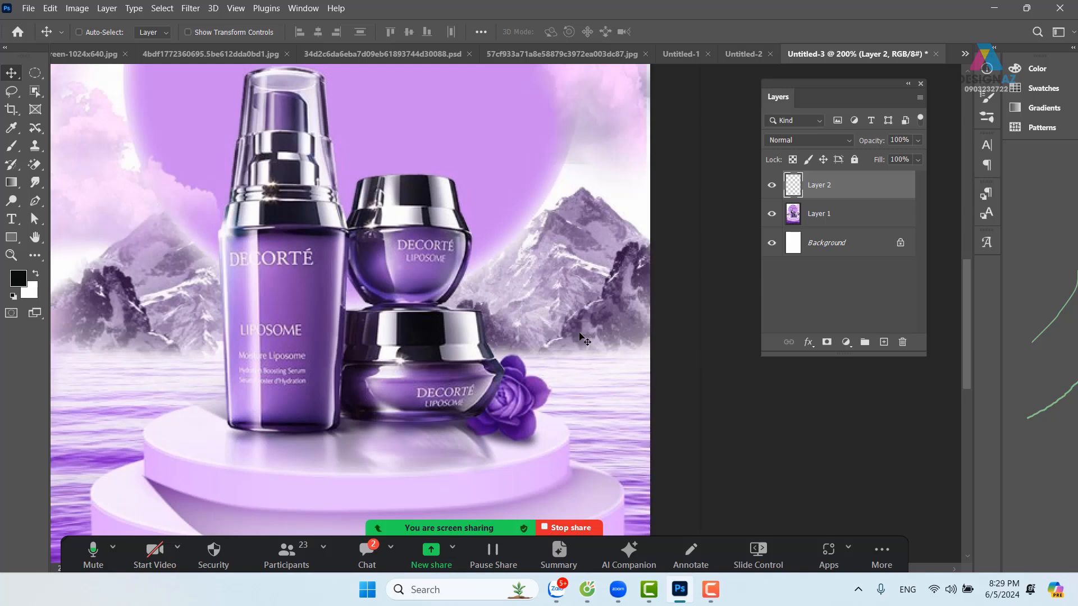
key(b)
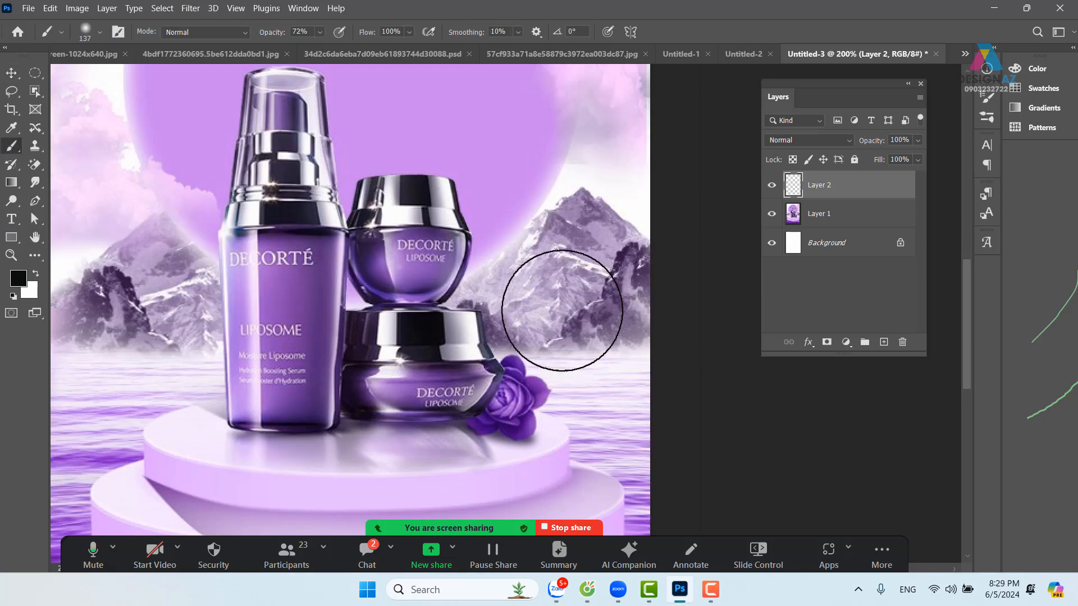
key(i)
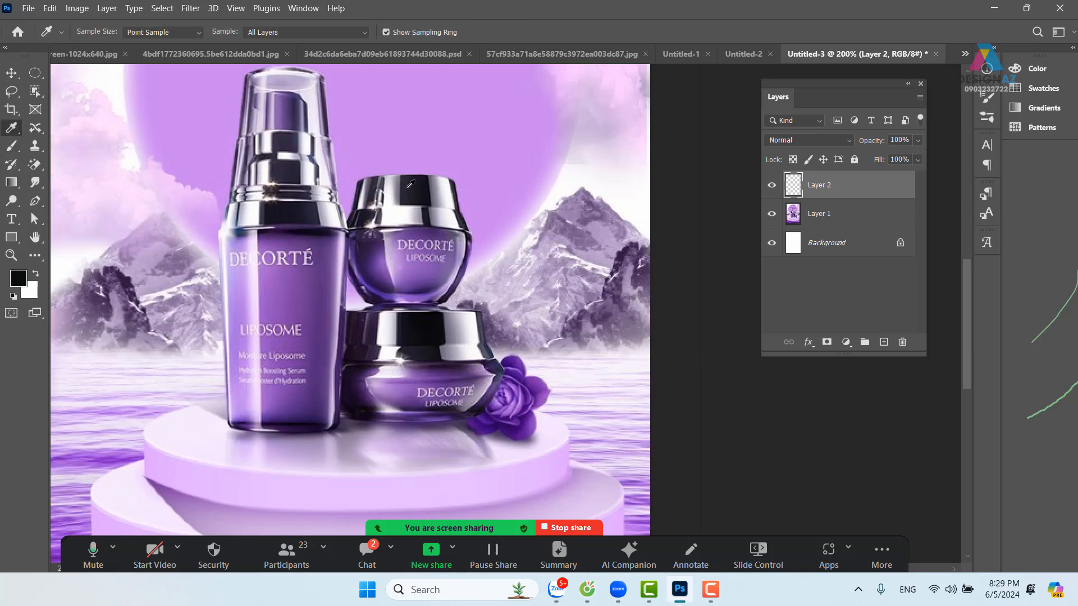
click(408, 144)
key(b)
drag(611, 275, 534, 284)
mouse_move(485, 312)
mouse_down()
mouse_move(530, 331)
mouse_move(505, 326)
mouse_up()
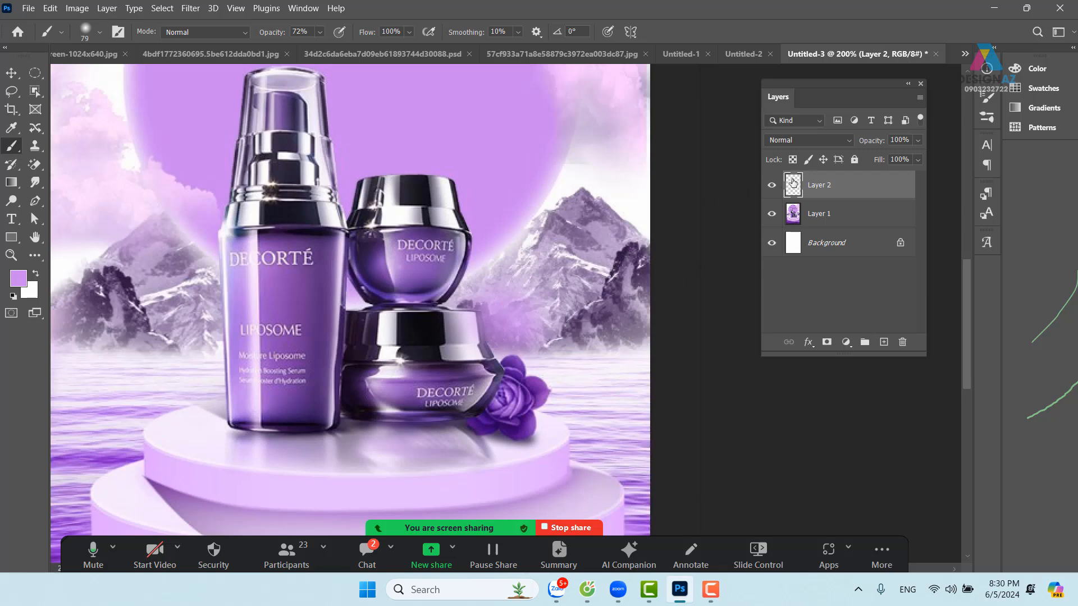
Step: Set the painted layer's blend mode to Color and brush the light purple over the mountains on both sides of the products
click(829, 140)
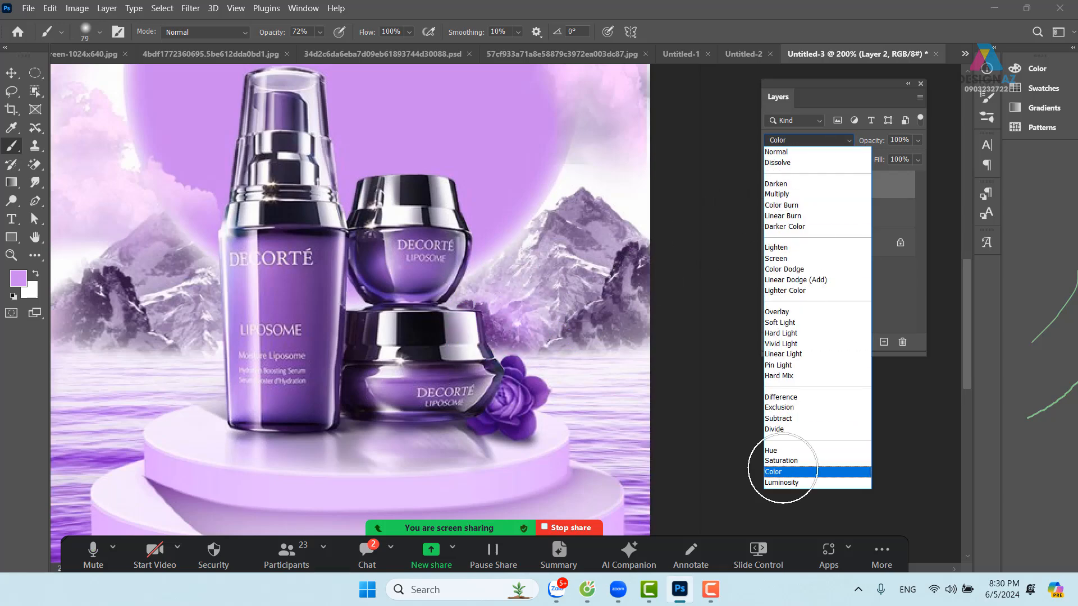
click(784, 472)
mouse_move(576, 292)
mouse_down()
mouse_move(599, 320)
mouse_move(569, 318)
mouse_move(630, 315)
mouse_move(632, 248)
mouse_move(585, 225)
mouse_move(505, 276)
mouse_move(562, 229)
mouse_move(652, 293)
mouse_move(659, 325)
mouse_move(501, 294)
mouse_up()
drag(580, 342, 711, 342)
mouse_move(314, 336)
mouse_down()
mouse_move(303, 278)
mouse_move(317, 267)
mouse_move(291, 238)
mouse_move(207, 313)
mouse_move(293, 315)
mouse_move(201, 321)
mouse_move(272, 247)
mouse_move(215, 327)
mouse_move(317, 331)
mouse_move(341, 355)
mouse_up()
key(ctrl+minus)
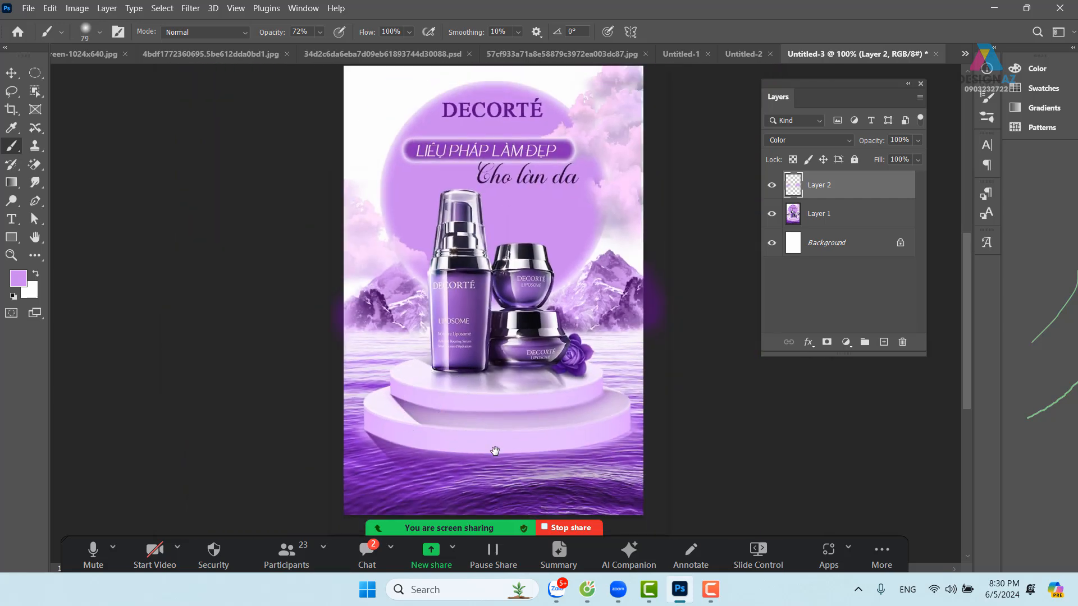
mouse_move(558, 374)
mouse_down()
mouse_move(495, 360)
mouse_move(497, 287)
mouse_up()
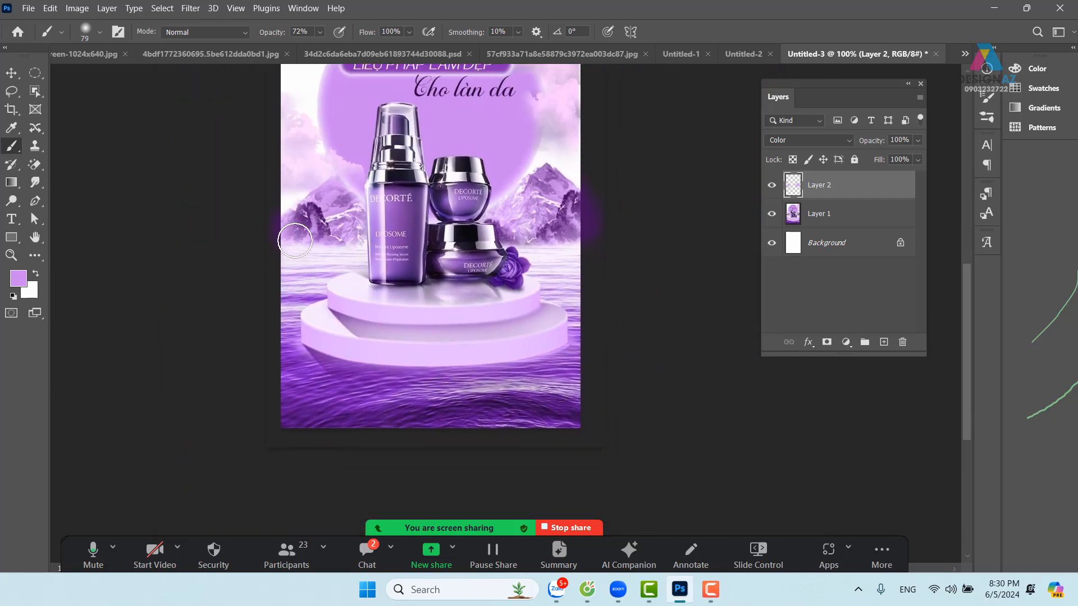
drag(348, 287, 444, 336)
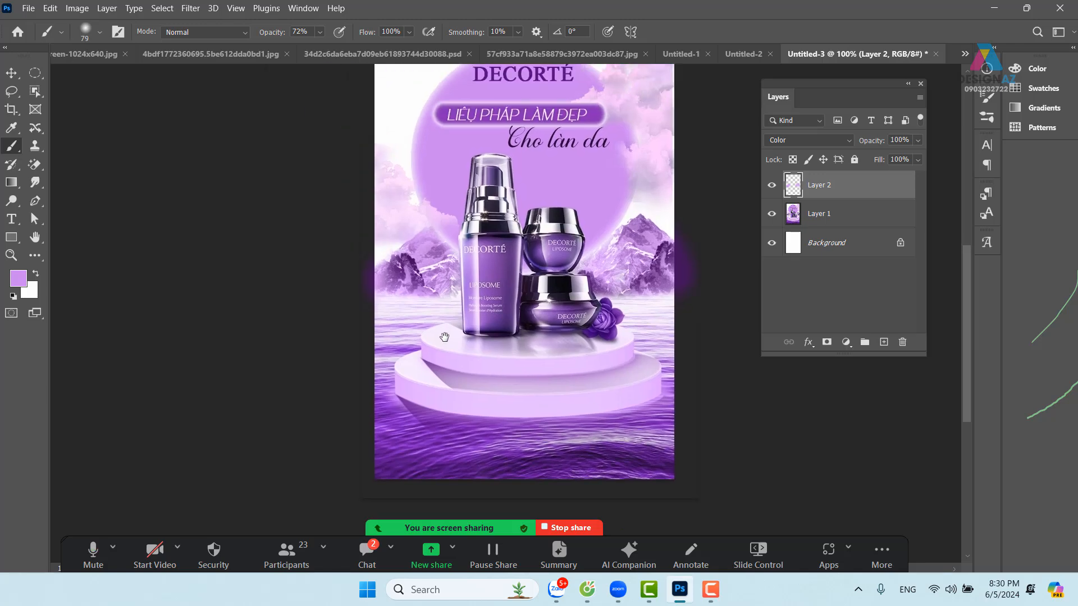
Step: On a new layer, brush pale purple sampled from the mountain over the dark mountain areas at 22% brush opacity
key(ctrl+plus)
drag(416, 275, 314, 302)
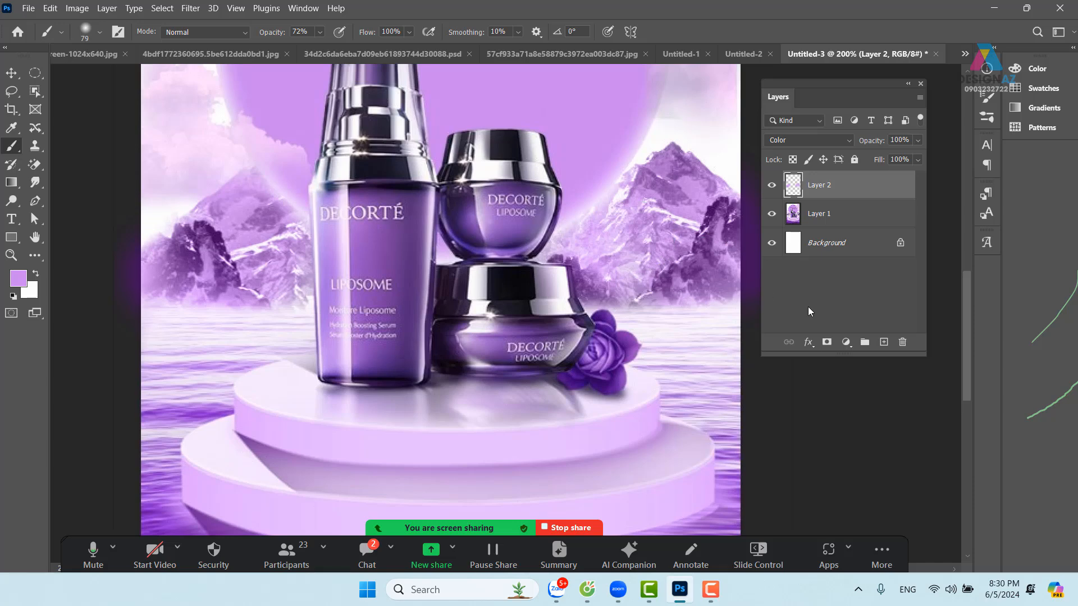
click(884, 342)
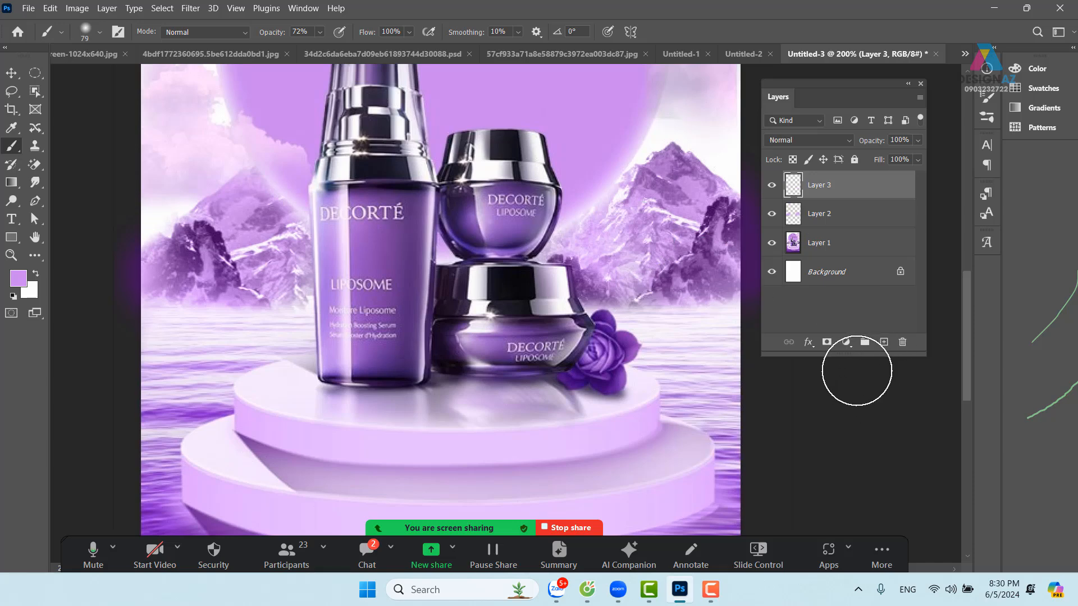
key(i)
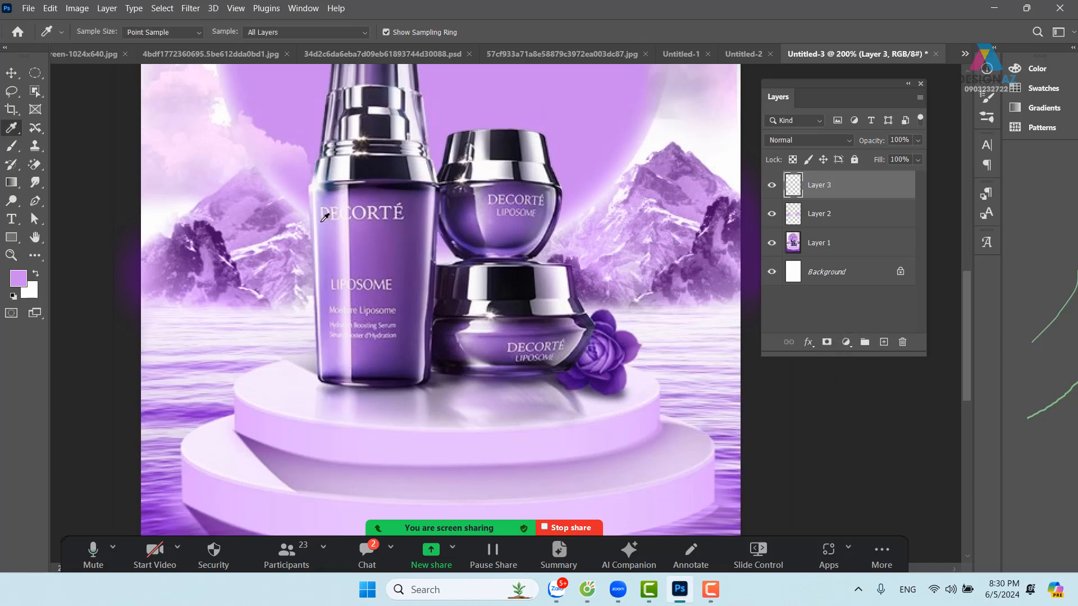
click(201, 195)
key(b)
click(319, 32)
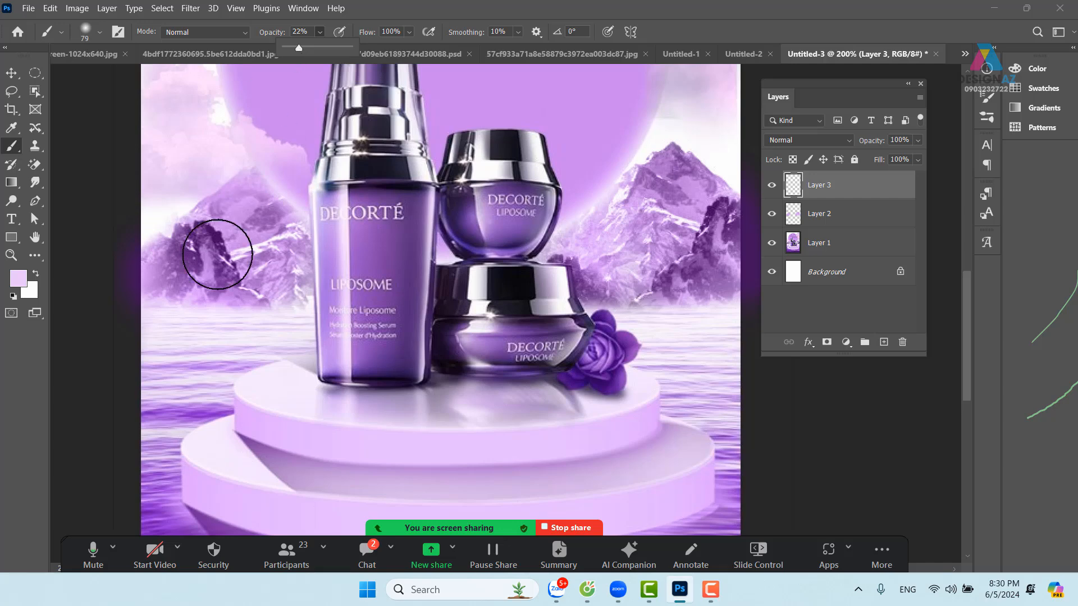
mouse_move(221, 239)
mouse_down()
mouse_move(197, 239)
mouse_move(182, 252)
mouse_move(206, 245)
mouse_move(168, 272)
mouse_move(225, 257)
mouse_move(267, 265)
mouse_move(188, 269)
mouse_move(233, 199)
mouse_move(242, 216)
mouse_move(272, 198)
mouse_move(301, 238)
mouse_move(244, 195)
mouse_move(195, 213)
mouse_move(170, 268)
mouse_move(285, 289)
mouse_up()
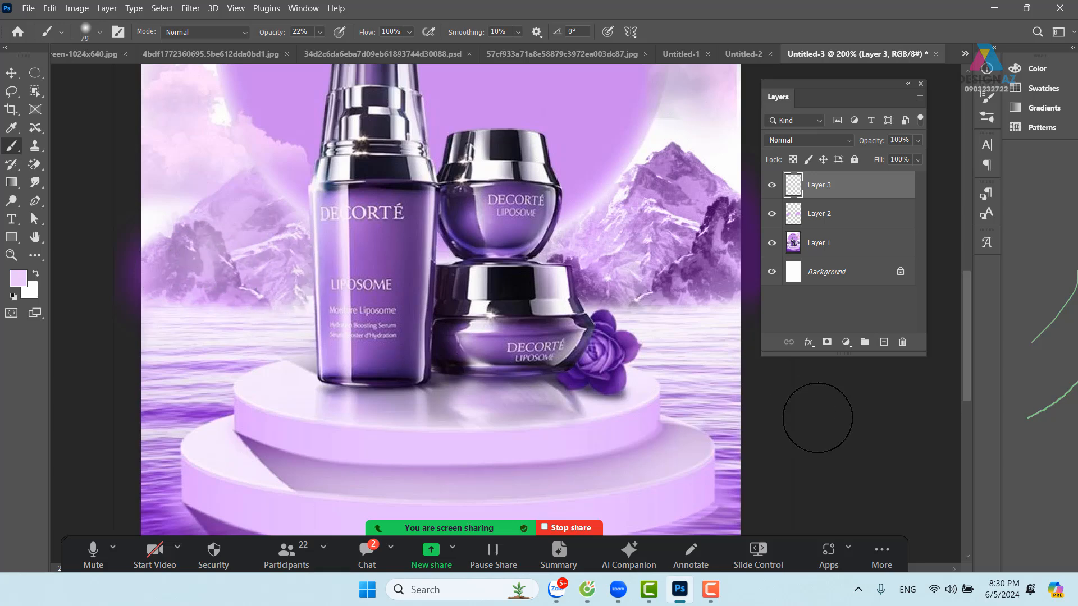
Step: Compare the poster with and without the pale mountain haze by toggling Layer 3's visibility
key(ctrl+minus)
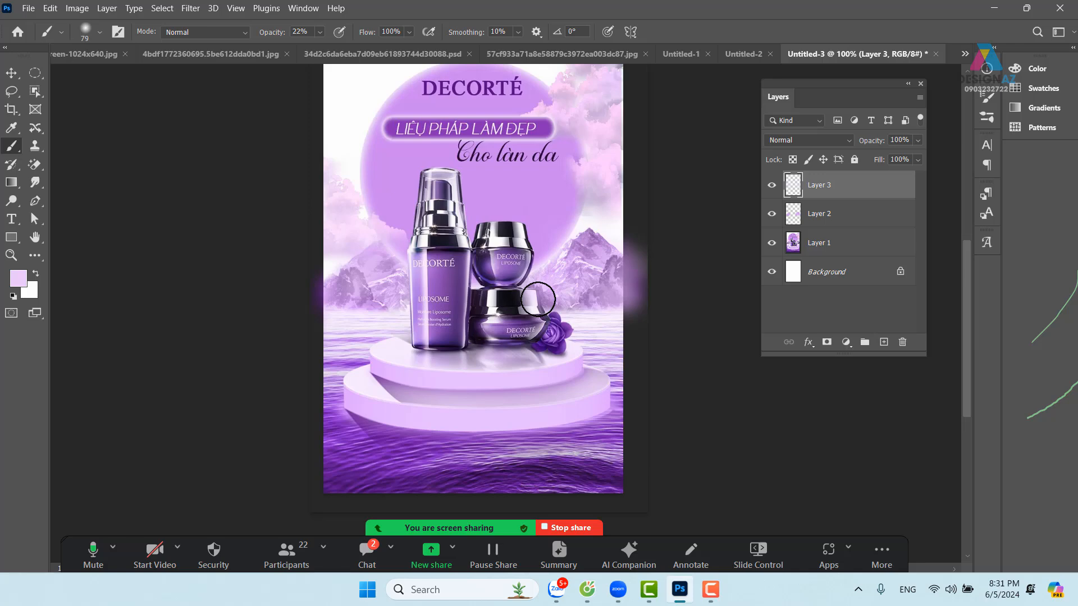
click(771, 186)
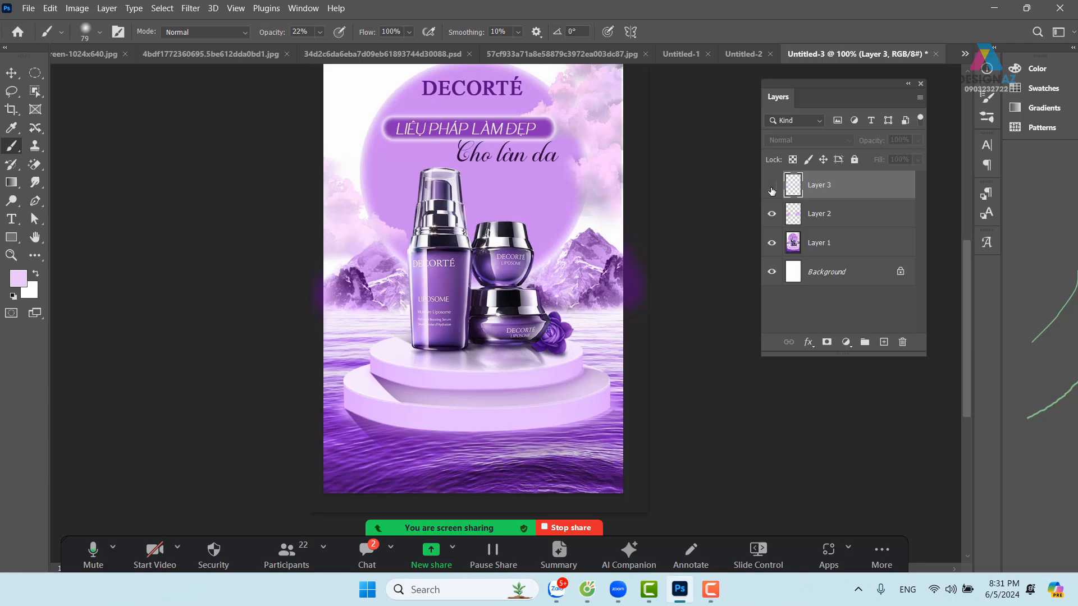
click(772, 186)
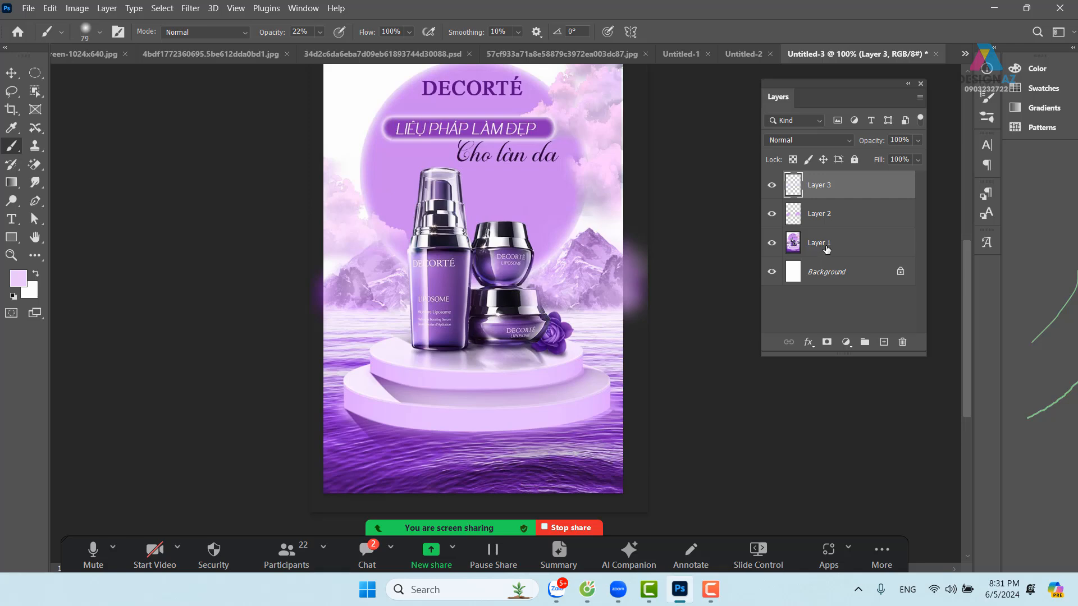
click(772, 185)
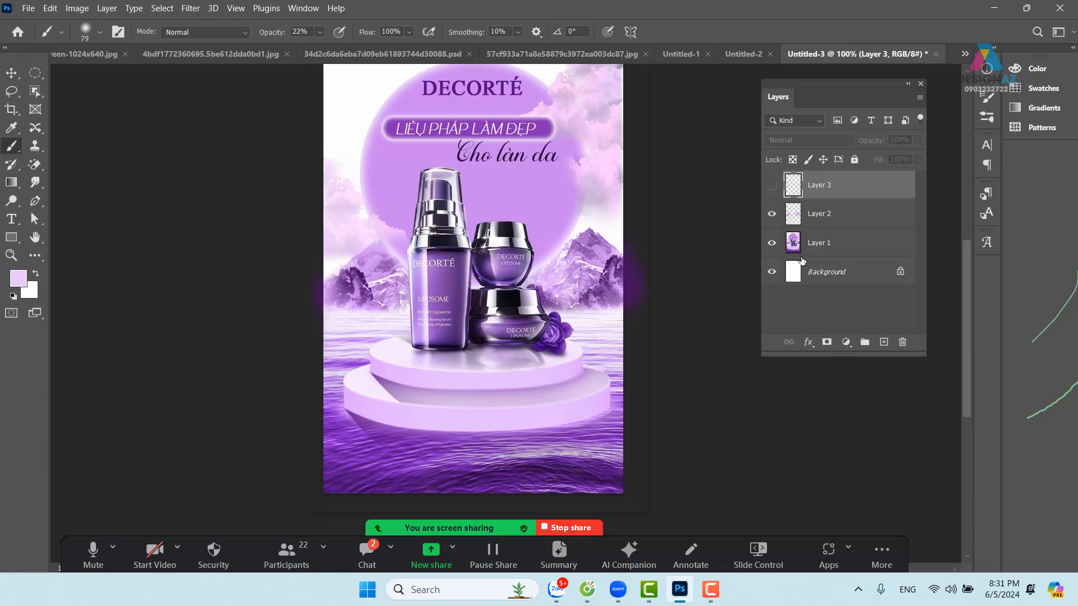
click(772, 184)
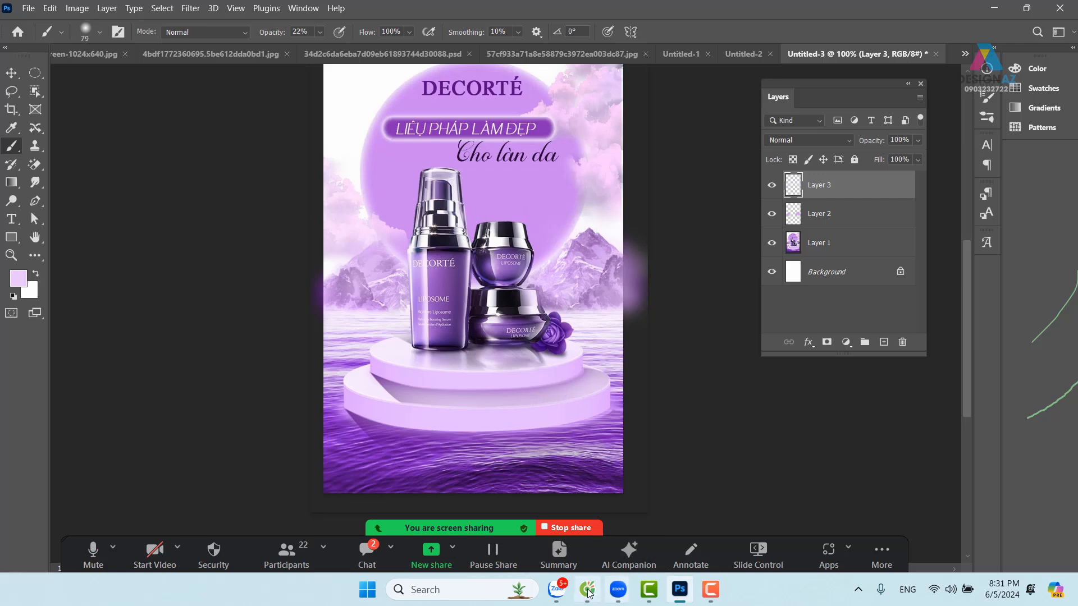
Step: Switch to Zalo to view the original DECORTÉ poster in the group chat, then return to Photoshop
click(556, 589)
scroll(481, 324, up, 3)
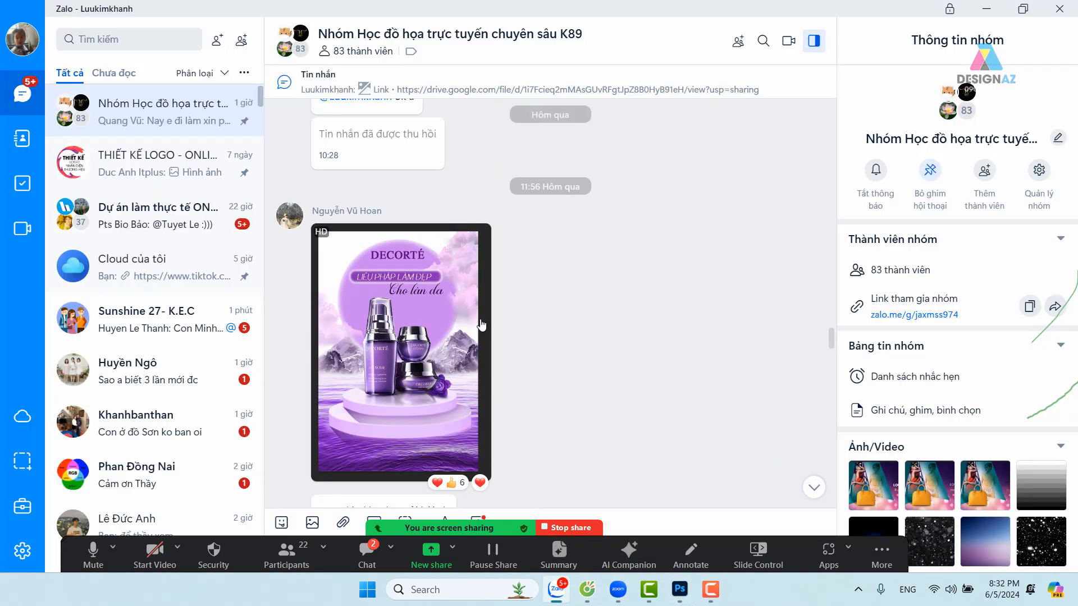
scroll(481, 324, down, 3)
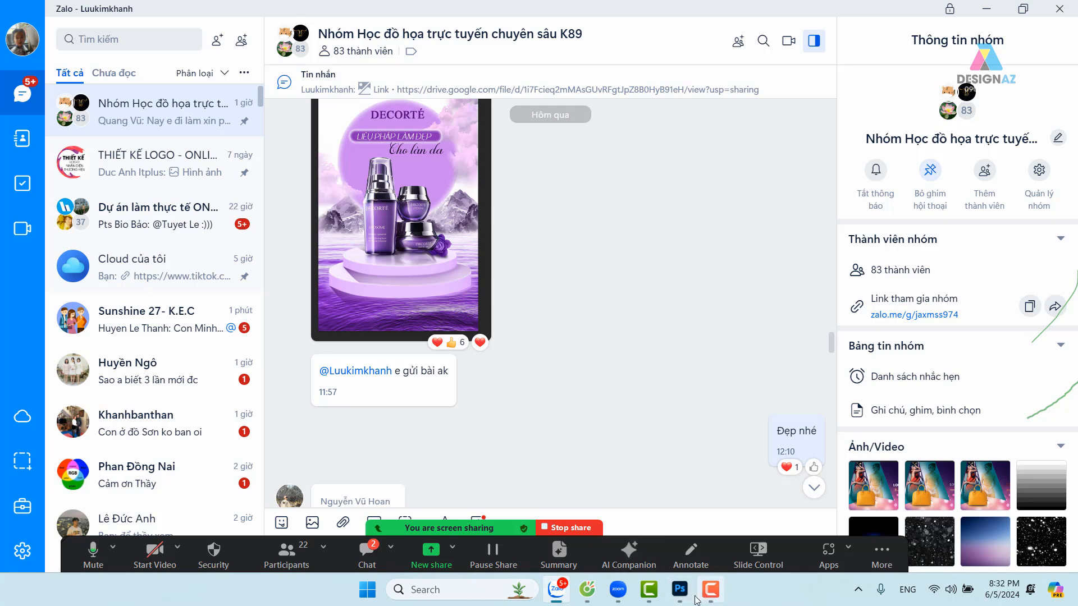
click(680, 591)
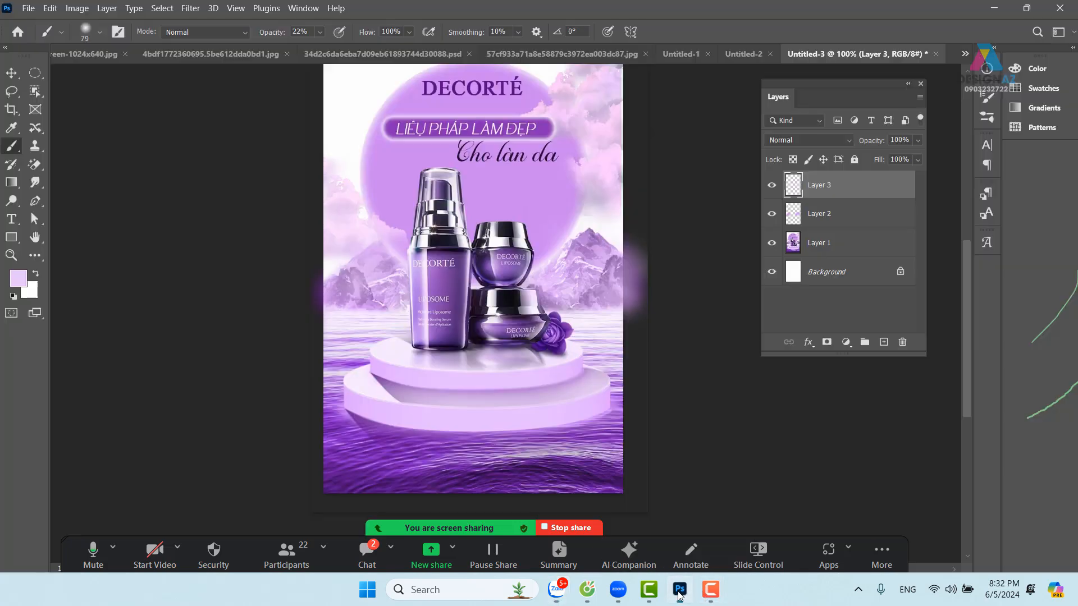
Step: Choose the 854 px cloud brush preset and reduce its size to about 291 px
drag(570, 208, 567, 271)
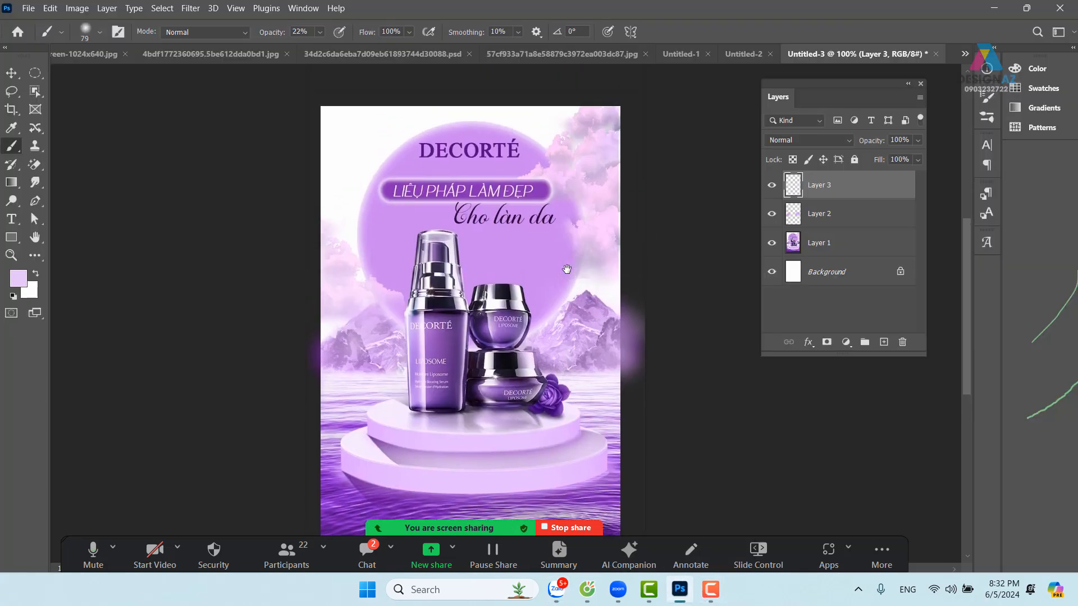
key(ctrl+plus)
drag(505, 166, 466, 293)
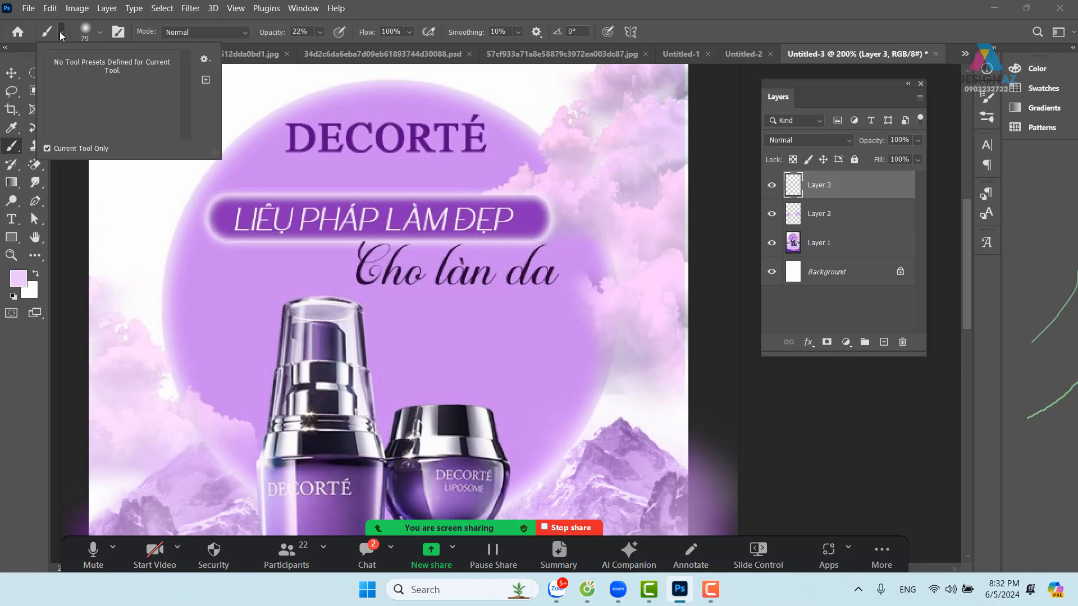
click(100, 34)
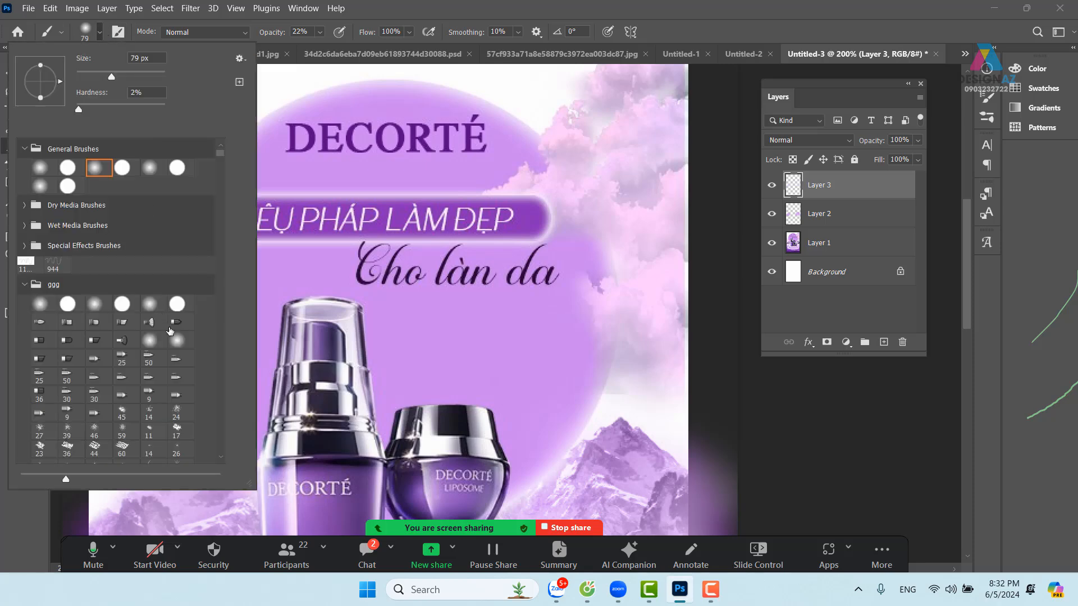
scroll(171, 337, down, 5)
scroll(171, 337, down, 5)
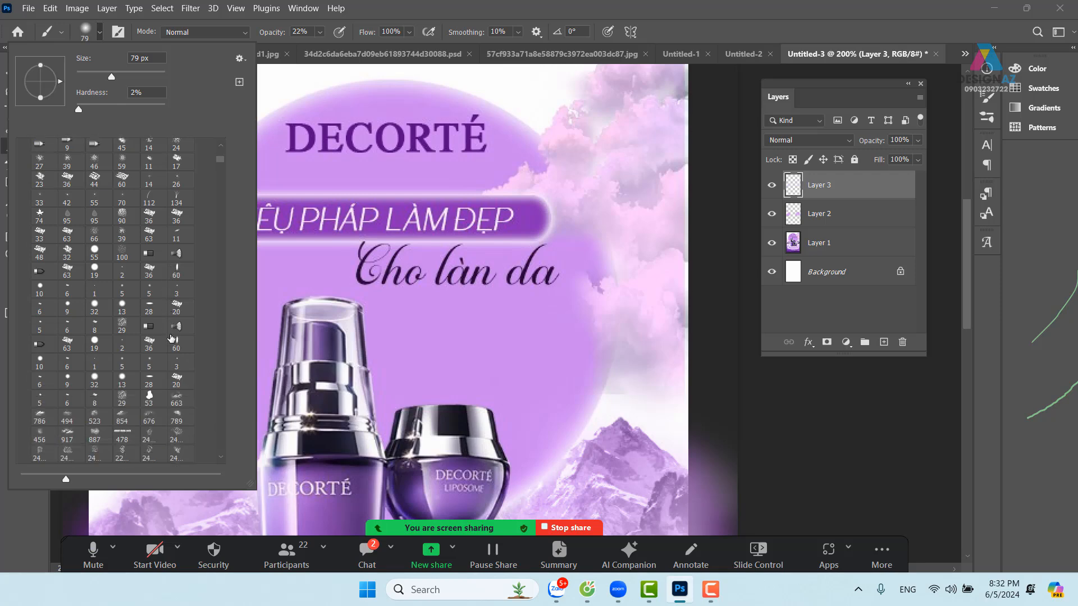
click(121, 415)
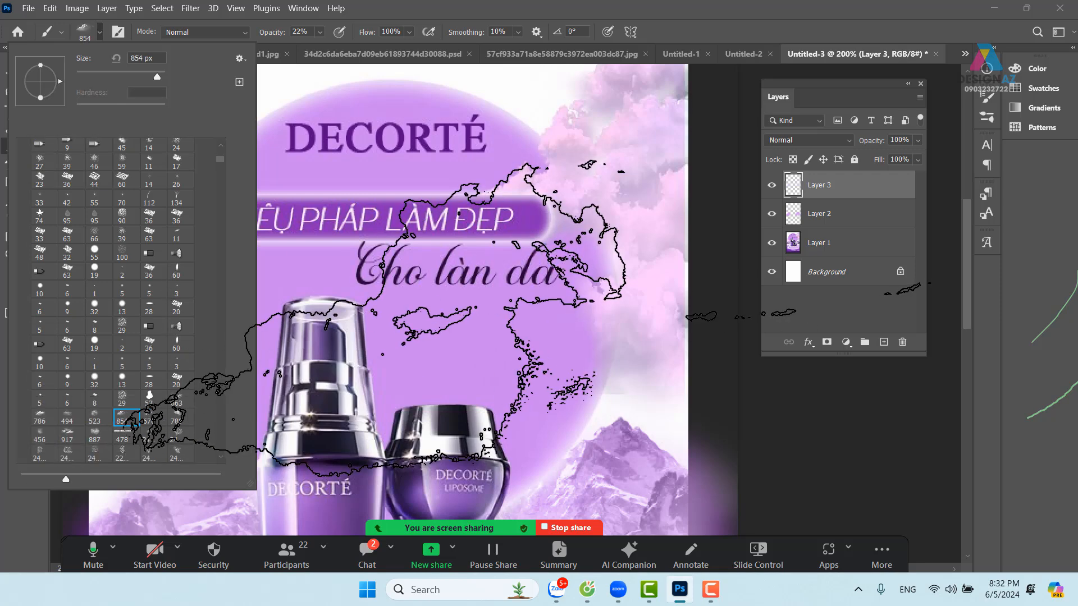
mouse_move(557, 321)
mouse_down()
mouse_move(457, 306)
mouse_move(140, 308)
mouse_up()
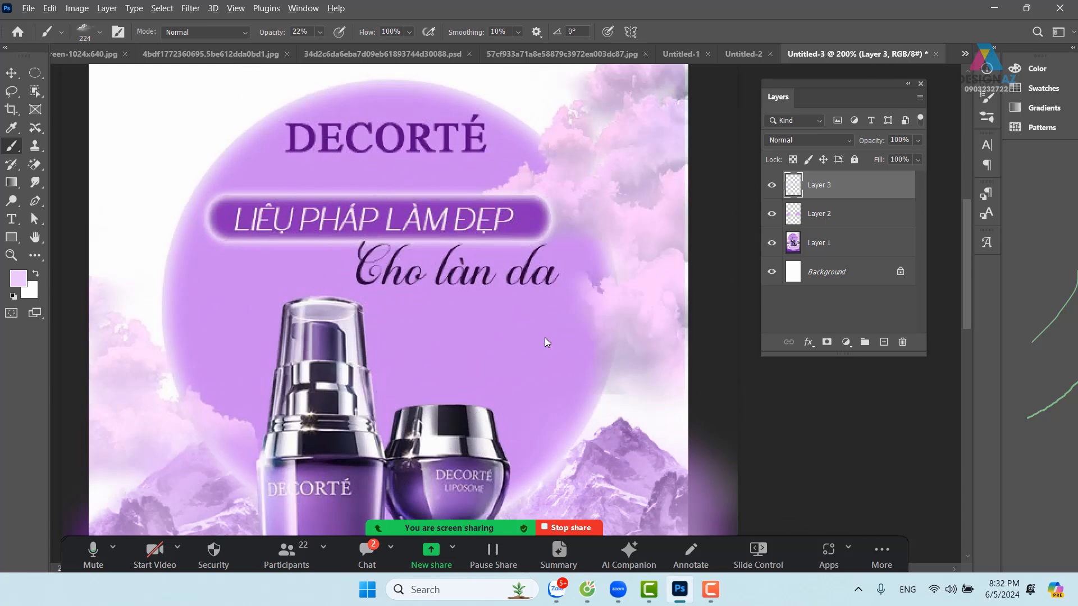
mouse_move(545, 338)
mouse_down()
mouse_move(568, 341)
mouse_move(467, 327)
mouse_up()
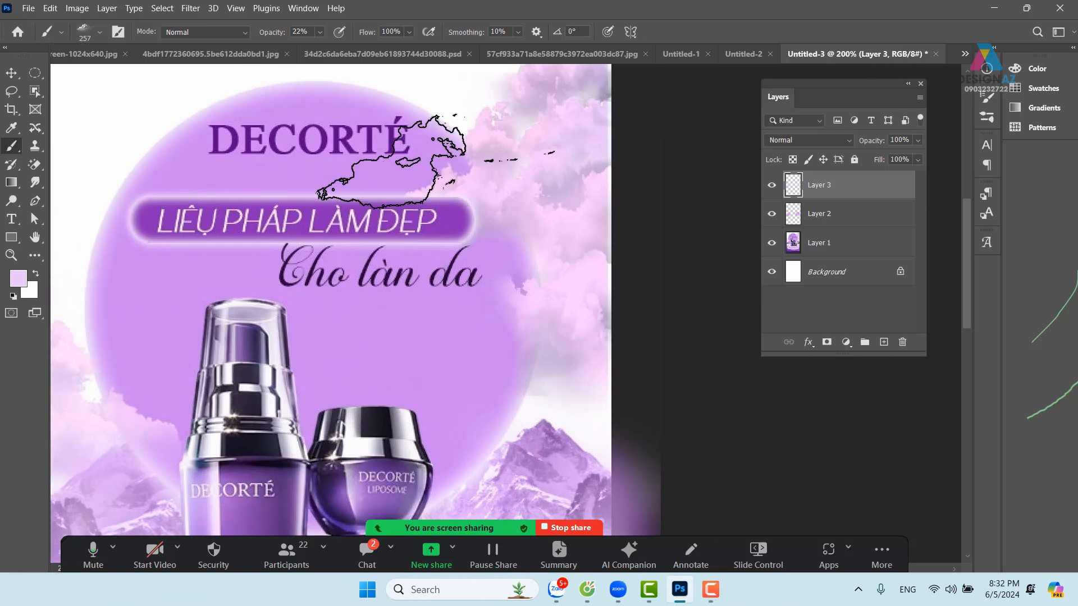
drag(451, 253, 472, 256)
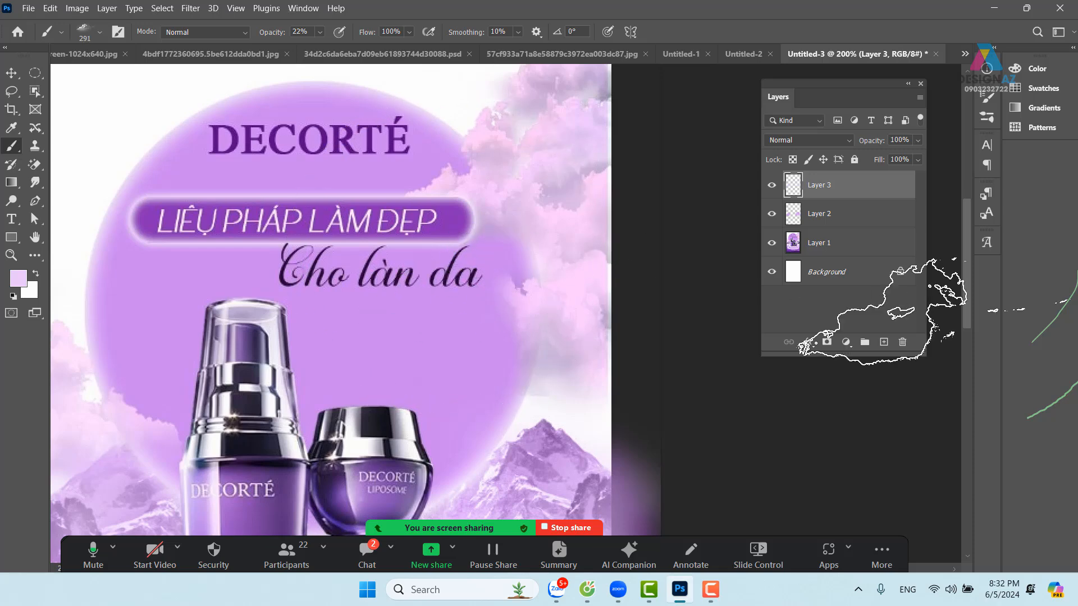
Step: Add a new layer for the clouds and set the brush to 100% opacity with white (ffffff) as the foreground color
click(884, 342)
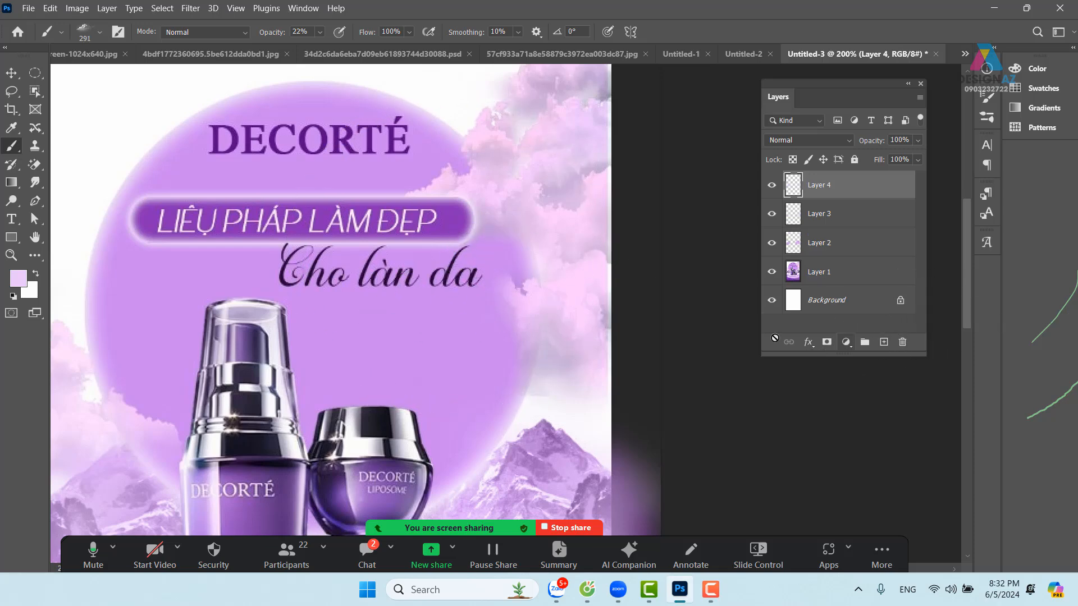
click(320, 32)
drag(323, 47, 402, 45)
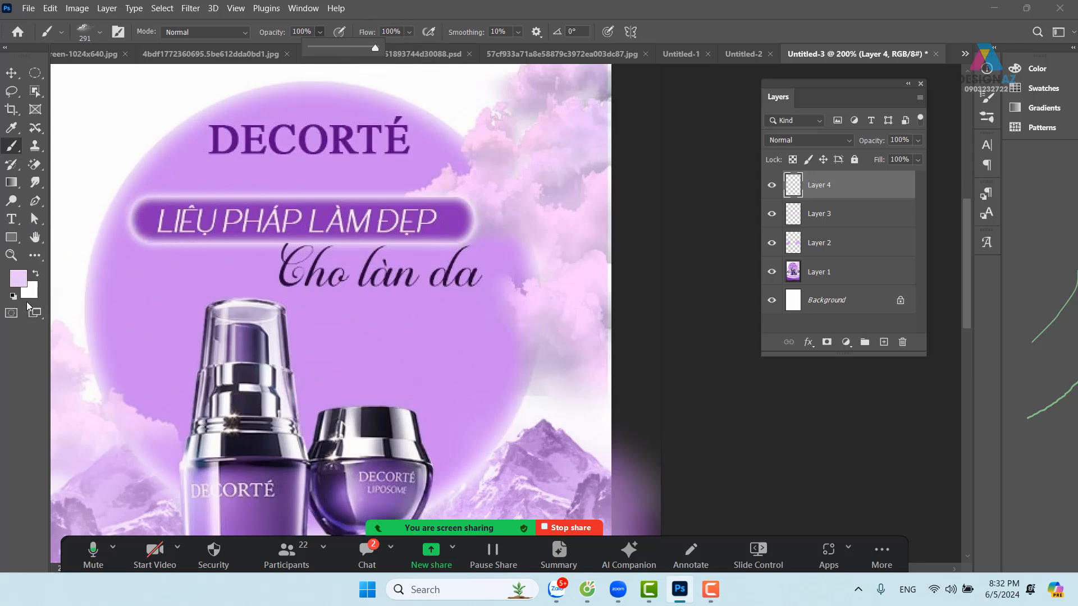
click(18, 279)
drag(671, 185, 667, 183)
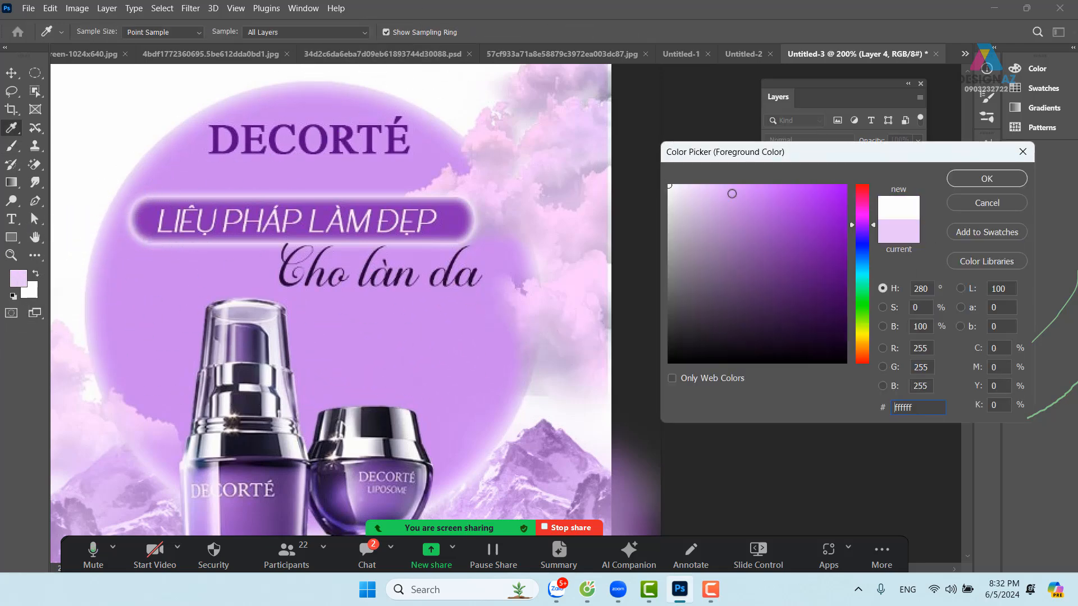
click(1006, 180)
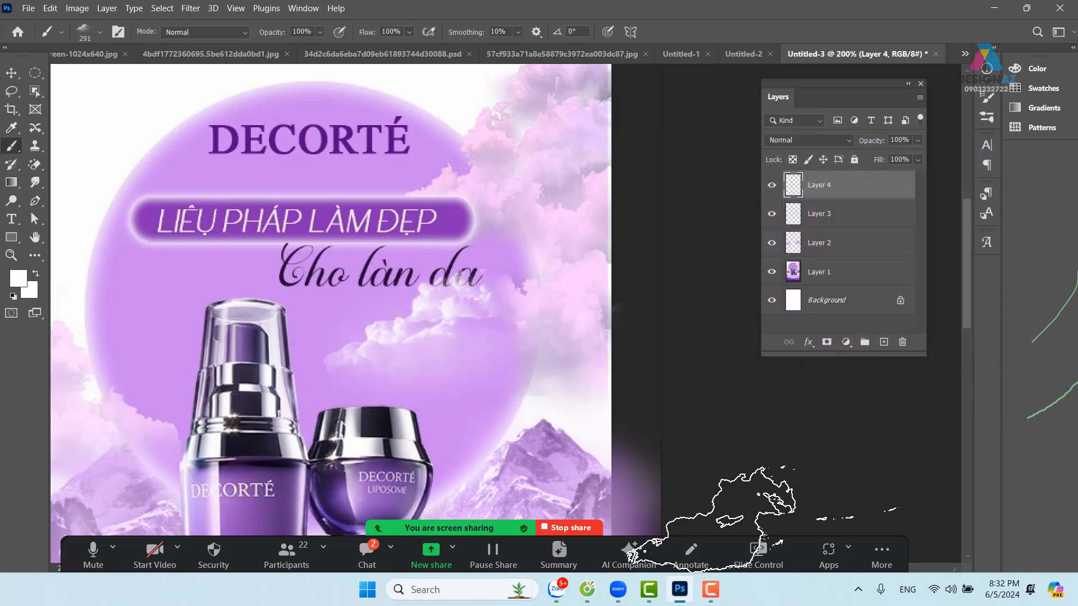
Step: Replace the small white cloud stamp with a 425 px one over the purple circle's edge, above the jars
drag(408, 317, 506, 316)
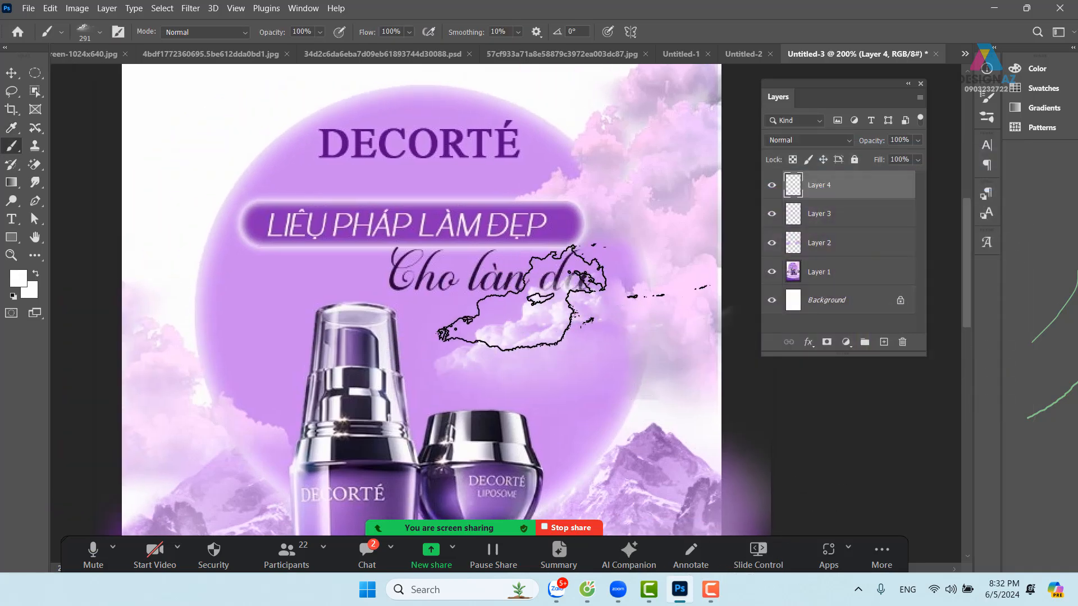
key(ctrl+z)
drag(551, 282, 650, 296)
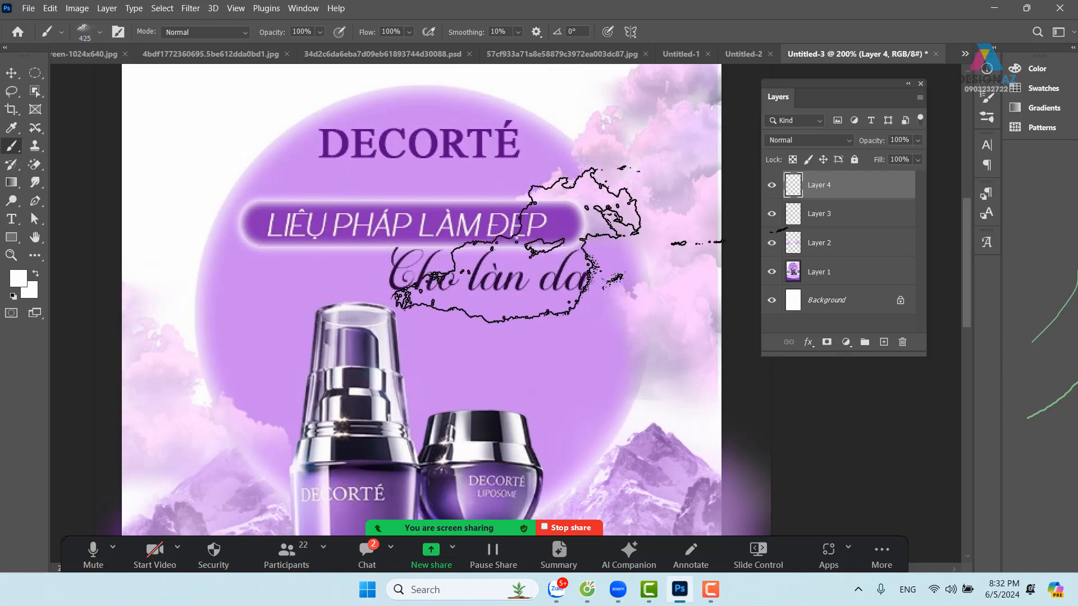
click(528, 247)
key(ctrl+z)
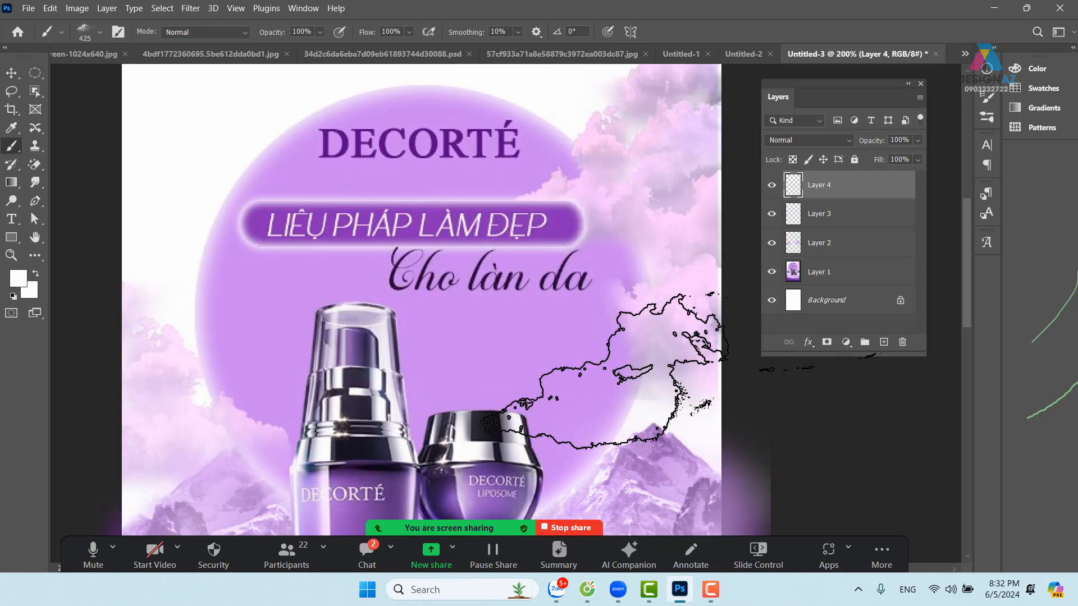
click(618, 338)
drag(629, 461, 602, 333)
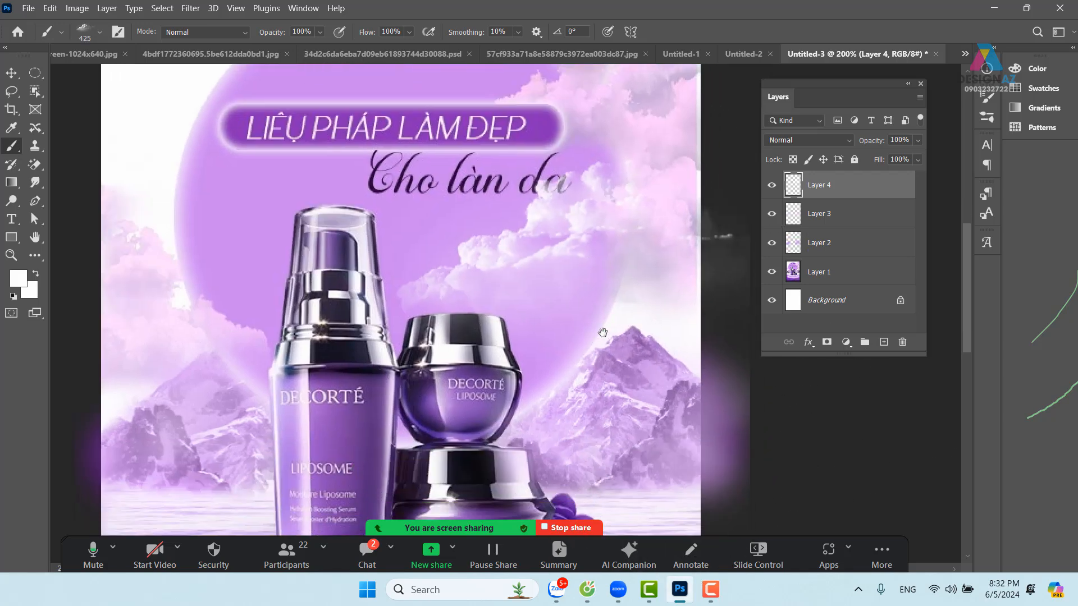
key(ctrl+minus)
key(ctrl+minus)
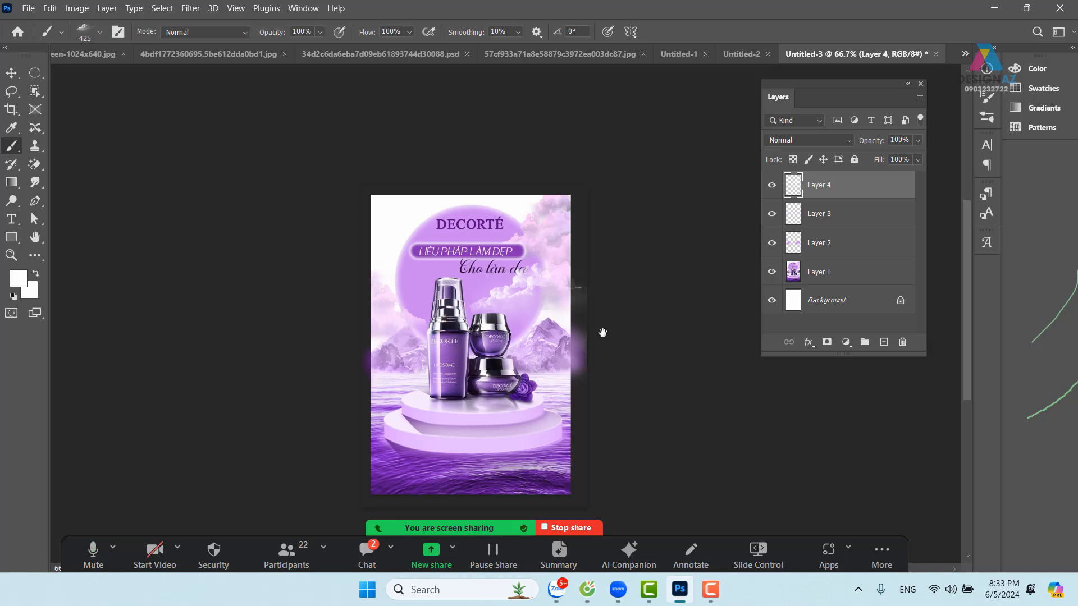
key(ctrl+plus)
drag(581, 414, 534, 307)
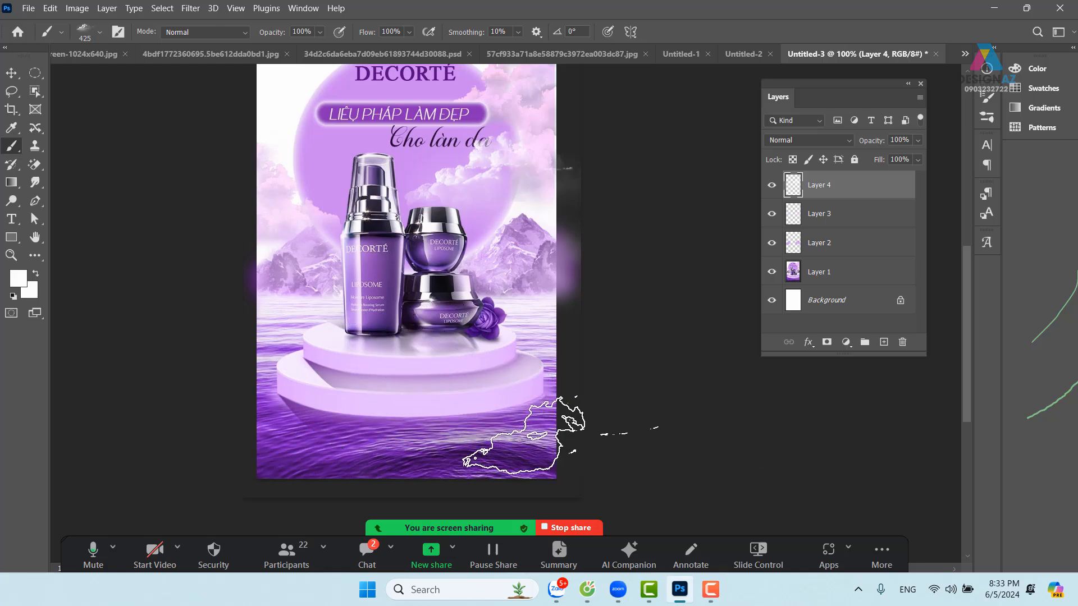
key(z)
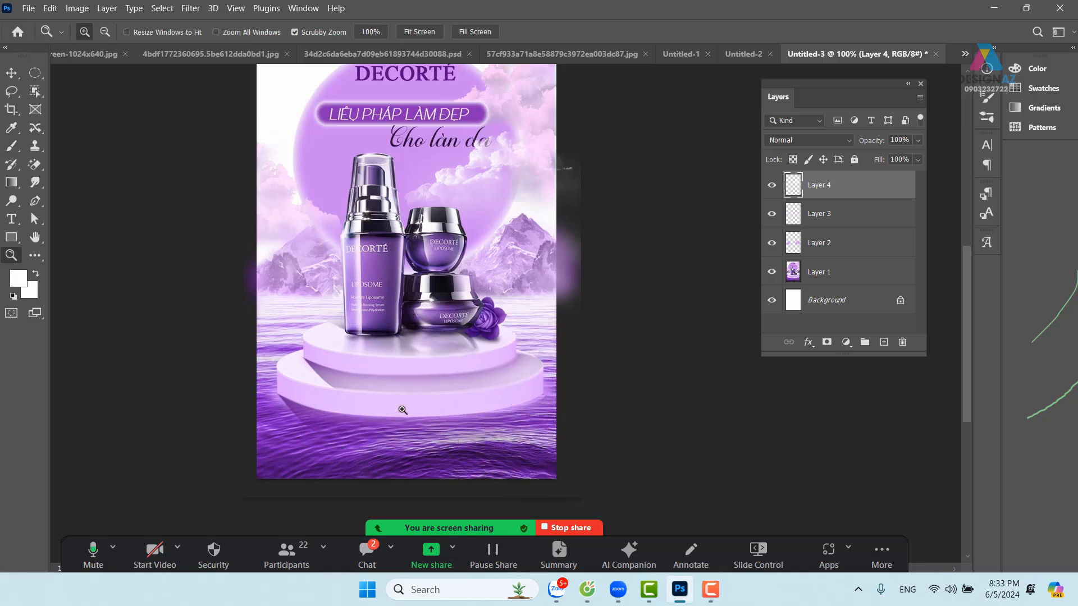
drag(330, 398, 349, 411)
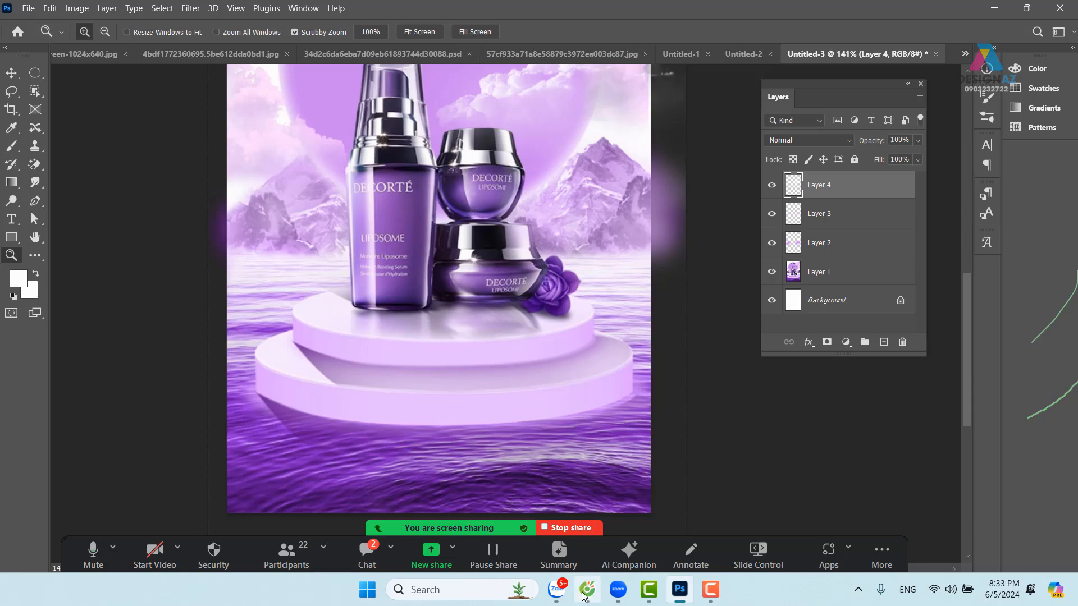
click(581, 82)
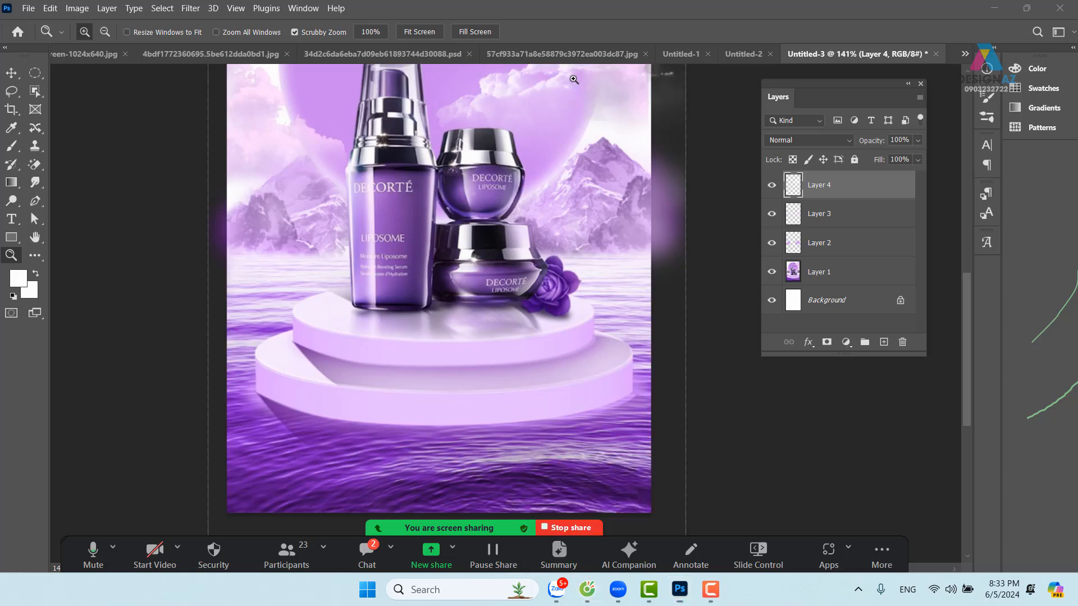
Step: Switch to Zalo and look through the design submissions in the class group chat down to the newest messages
click(589, 590)
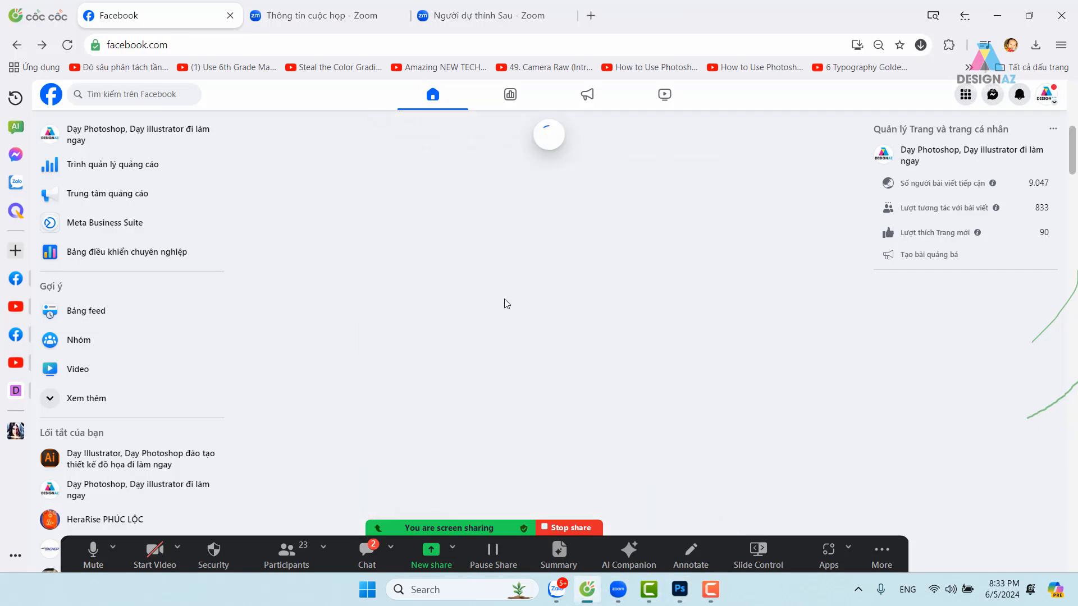
click(557, 589)
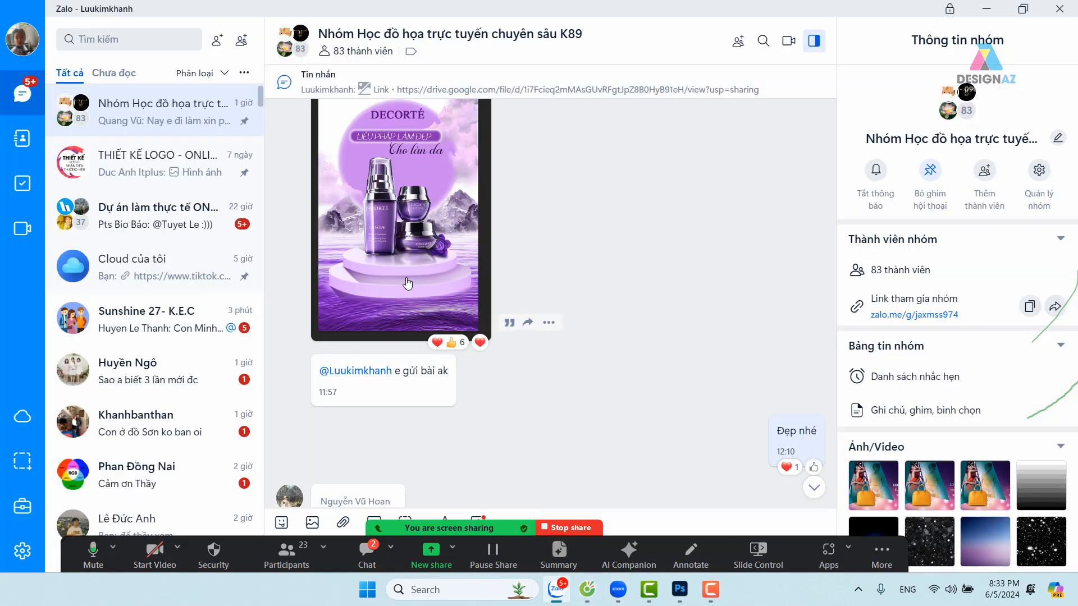
scroll(406, 283, down, 15)
scroll(408, 283, down, 10)
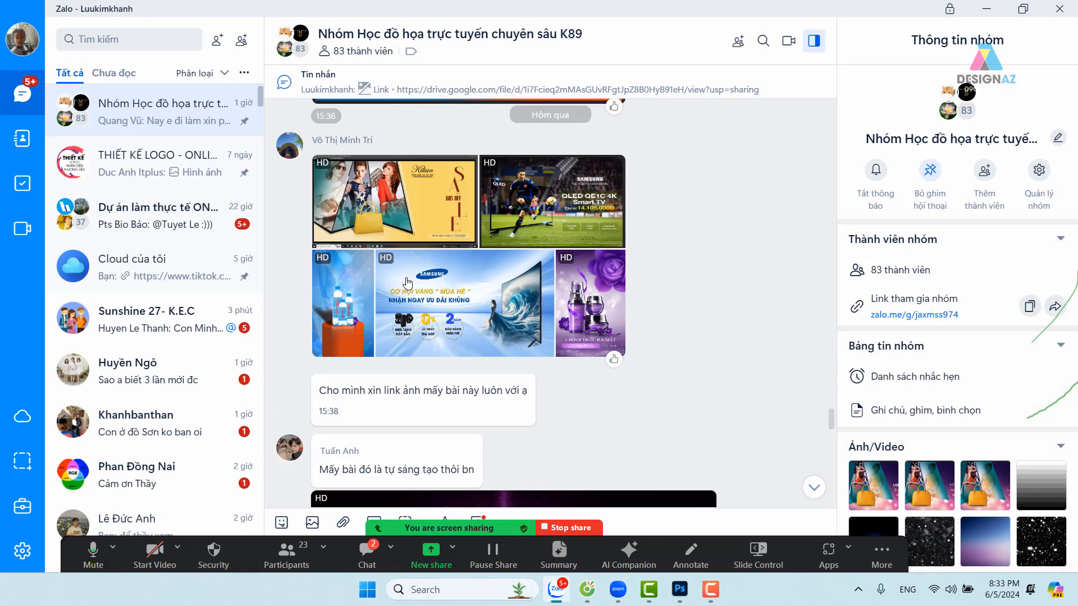
scroll(407, 283, down, 1)
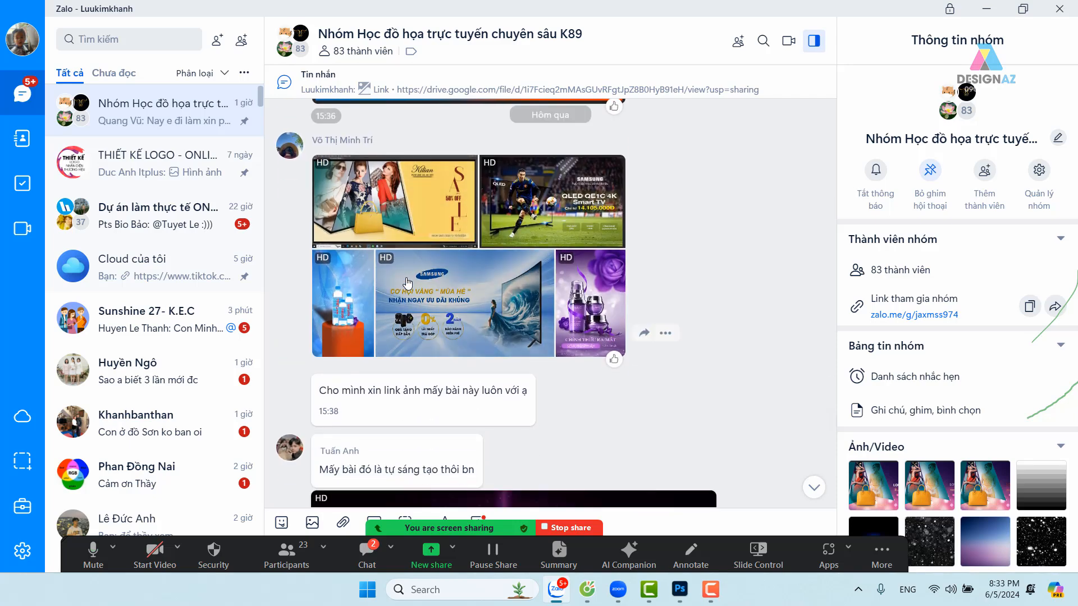
scroll(407, 283, down, 10)
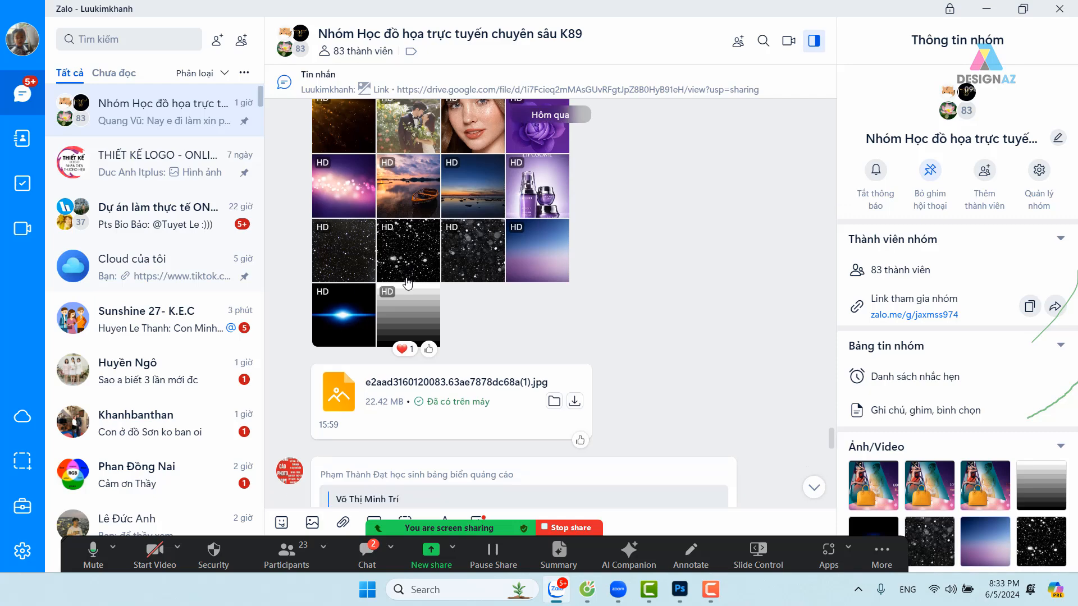
scroll(408, 282, down, 15)
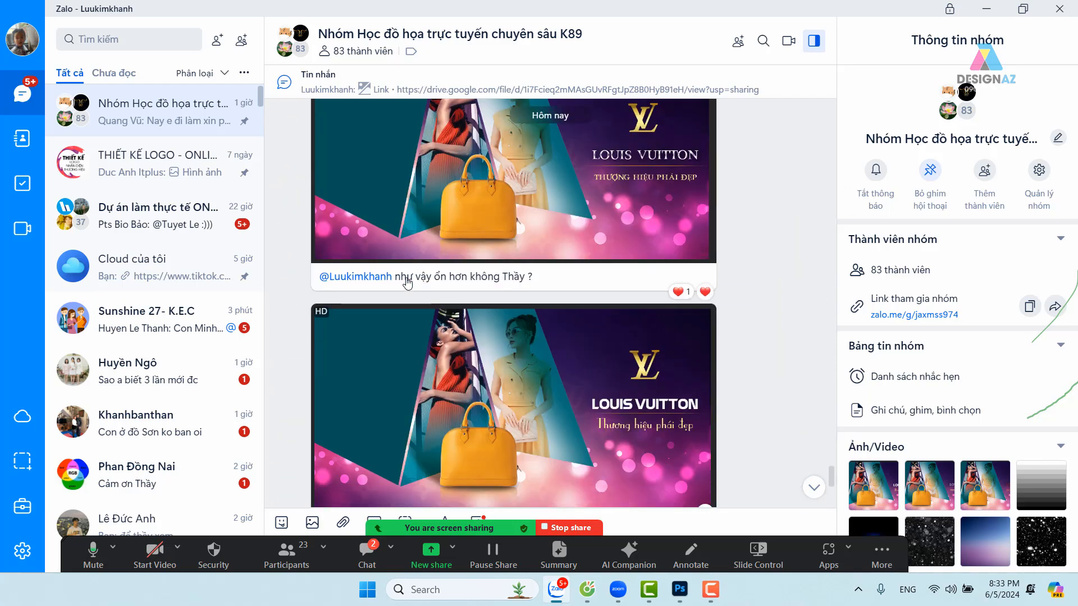
scroll(408, 282, down, 10)
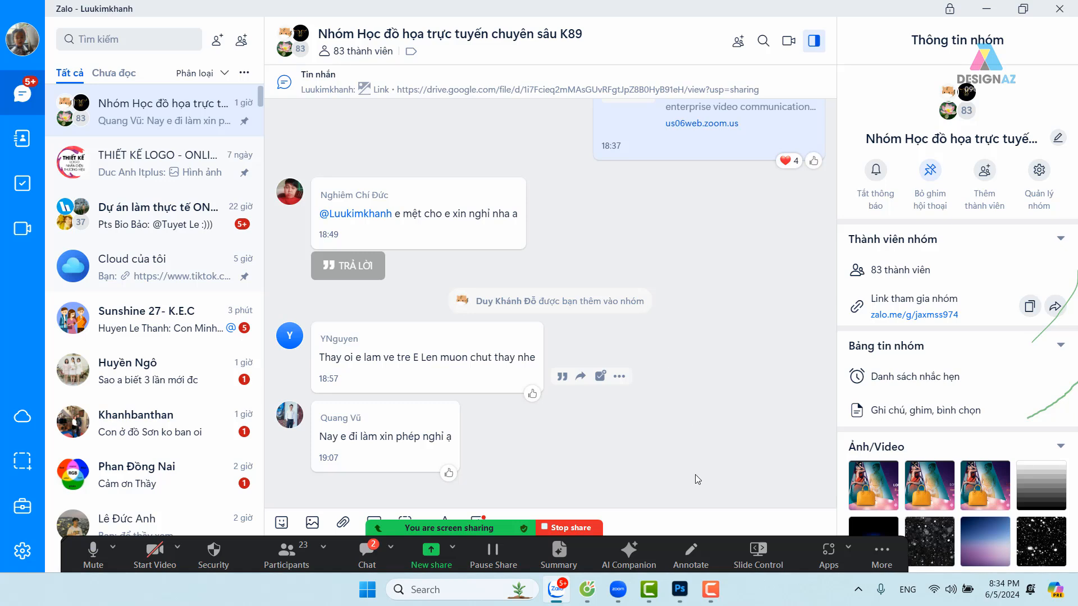
Step: Return to Photoshop and close the Untitled-3, Untitled-2 and Untitled-1 documents without saving changes
click(679, 590)
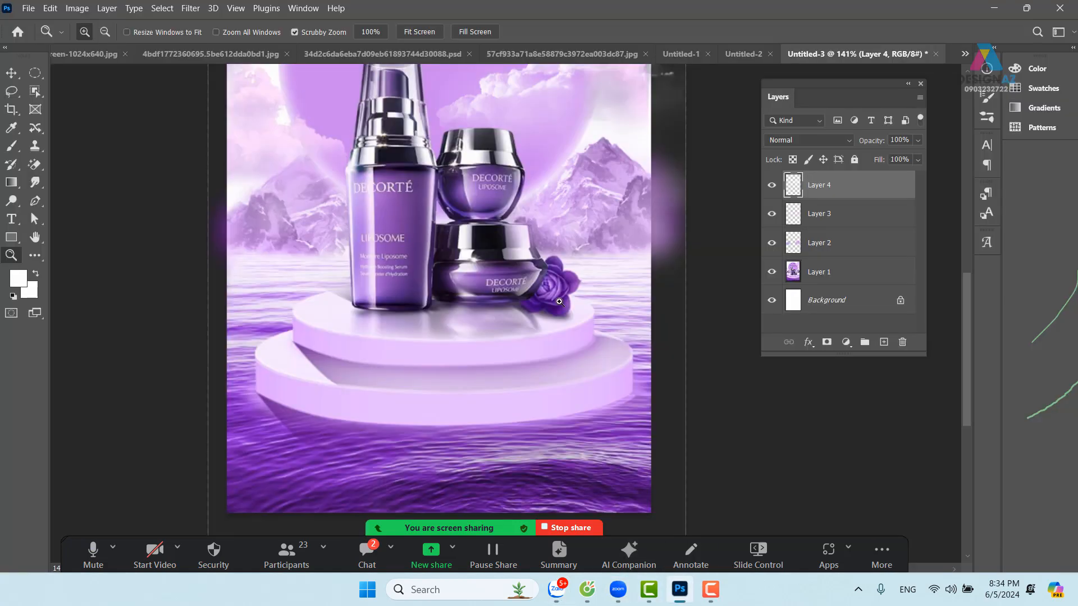
click(936, 54)
click(560, 229)
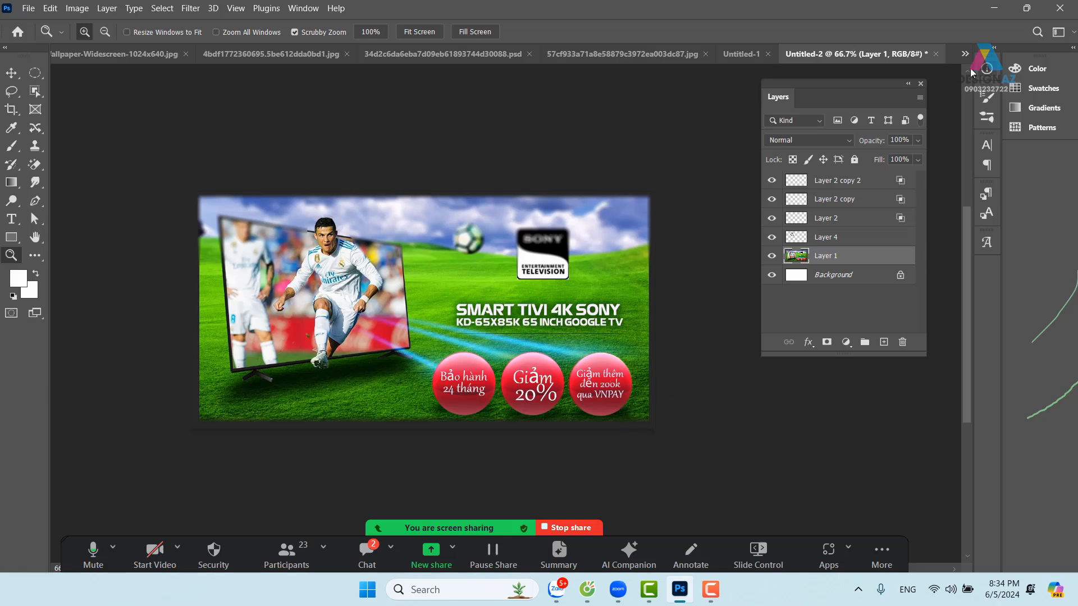
click(936, 54)
click(573, 231)
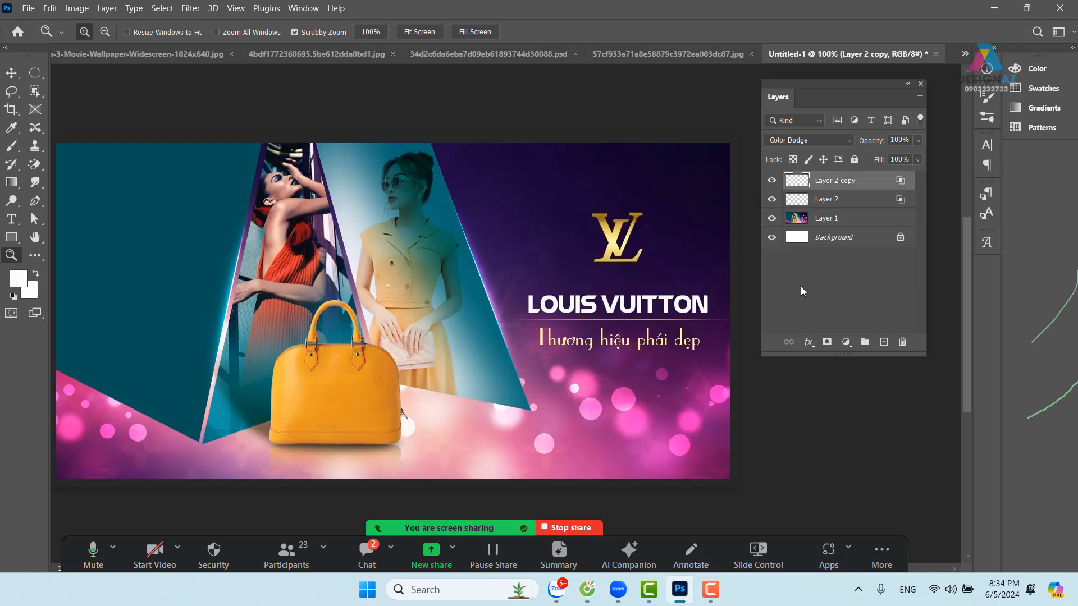
click(936, 54)
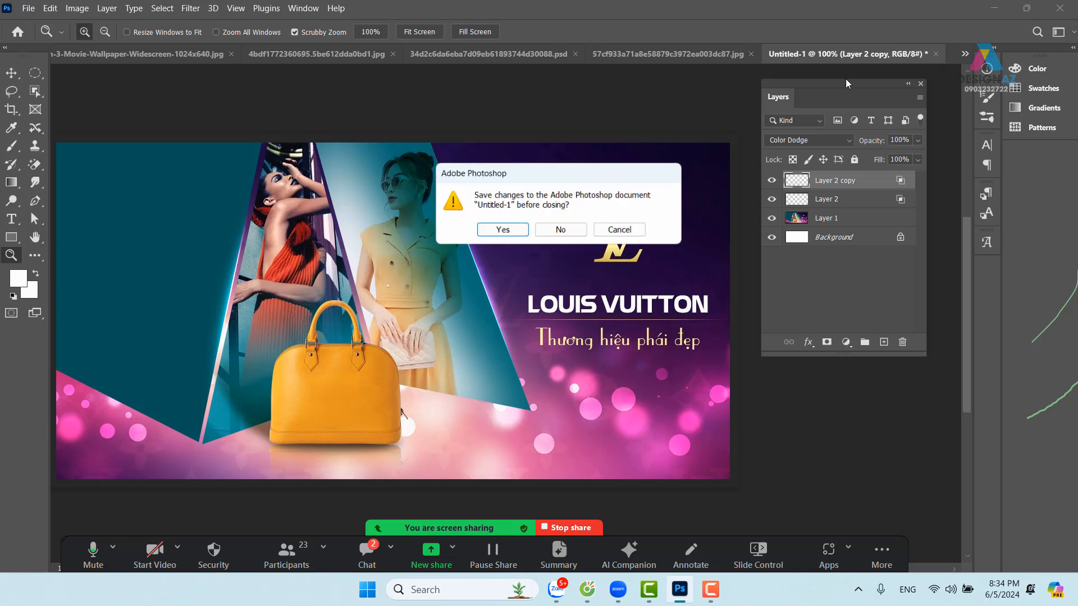
click(564, 232)
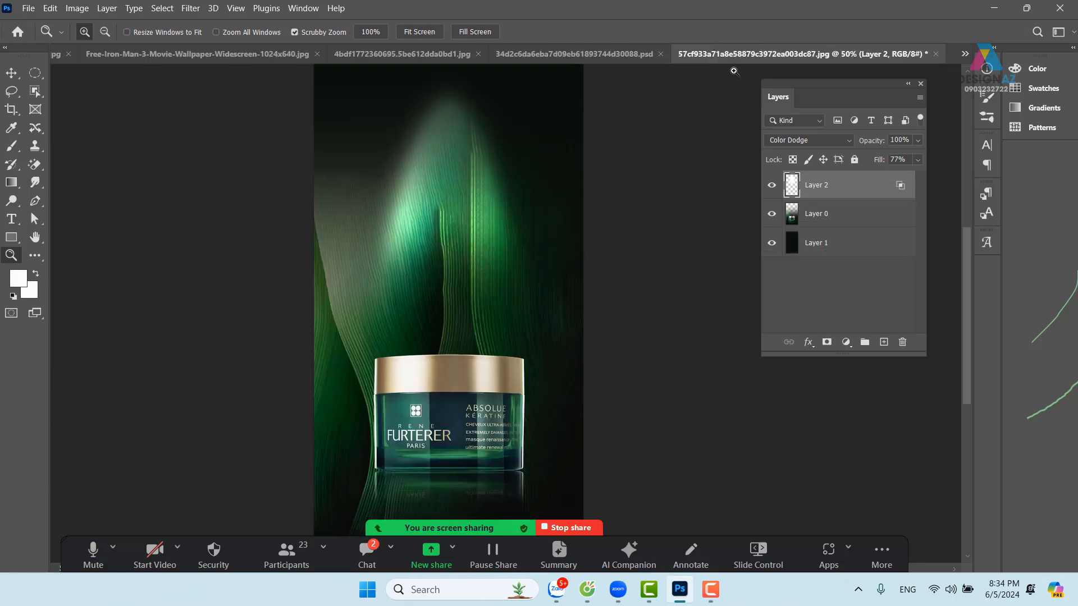
Step: Close the green René Furterer jar document without saving, along with the pink flower, una perfume and purple bokeh files
click(937, 54)
click(560, 239)
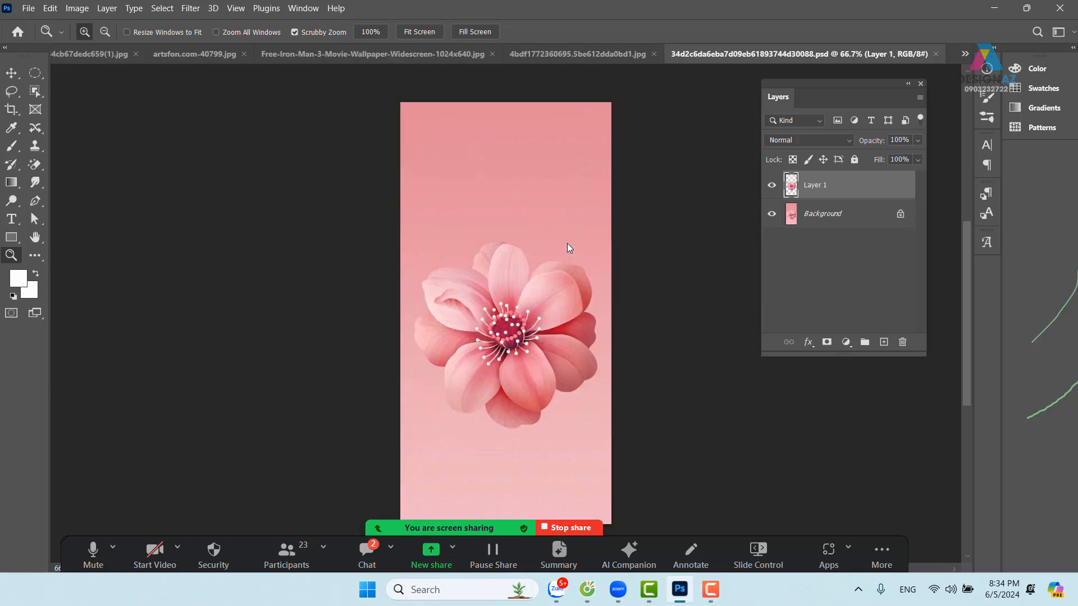
click(935, 54)
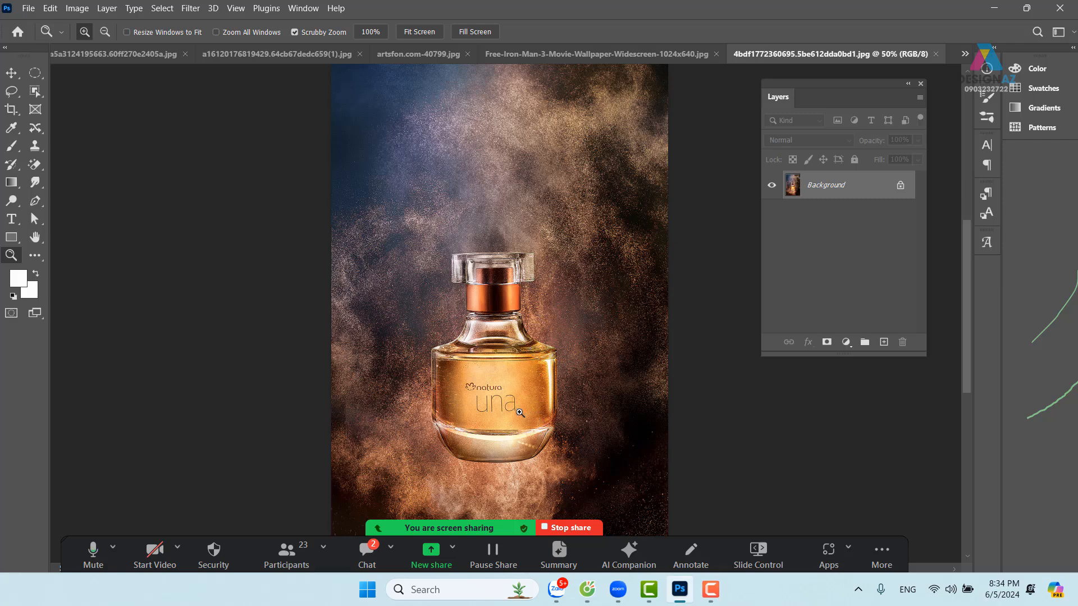
click(935, 54)
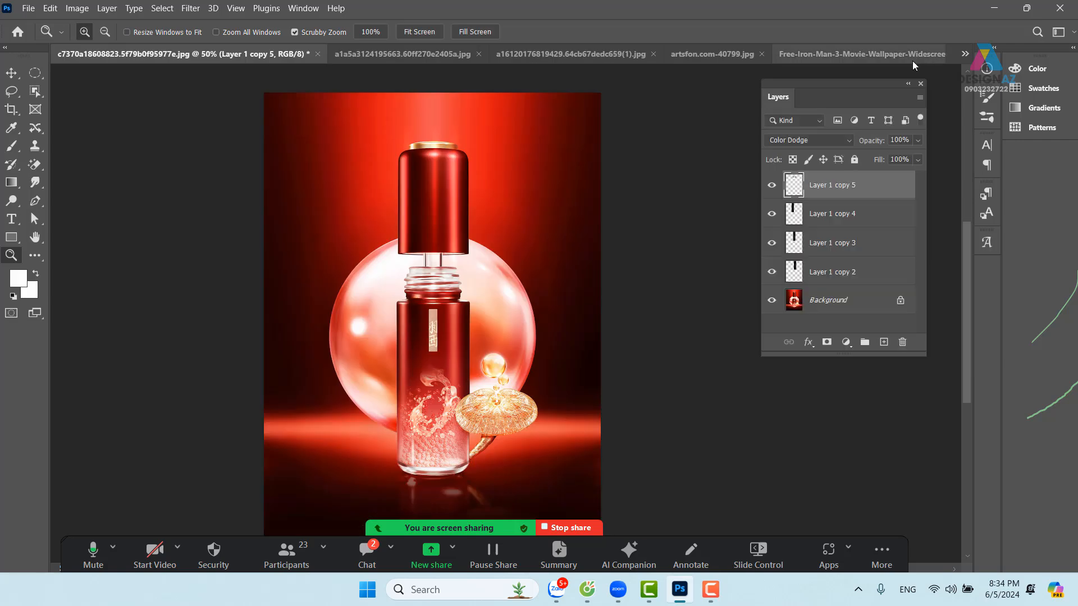
click(701, 55)
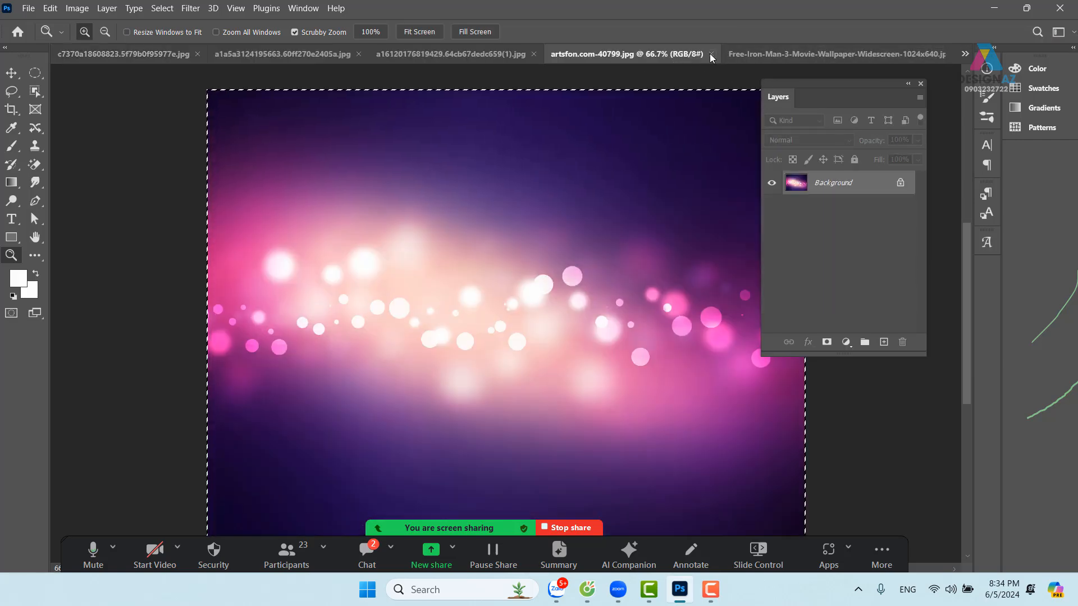
click(713, 53)
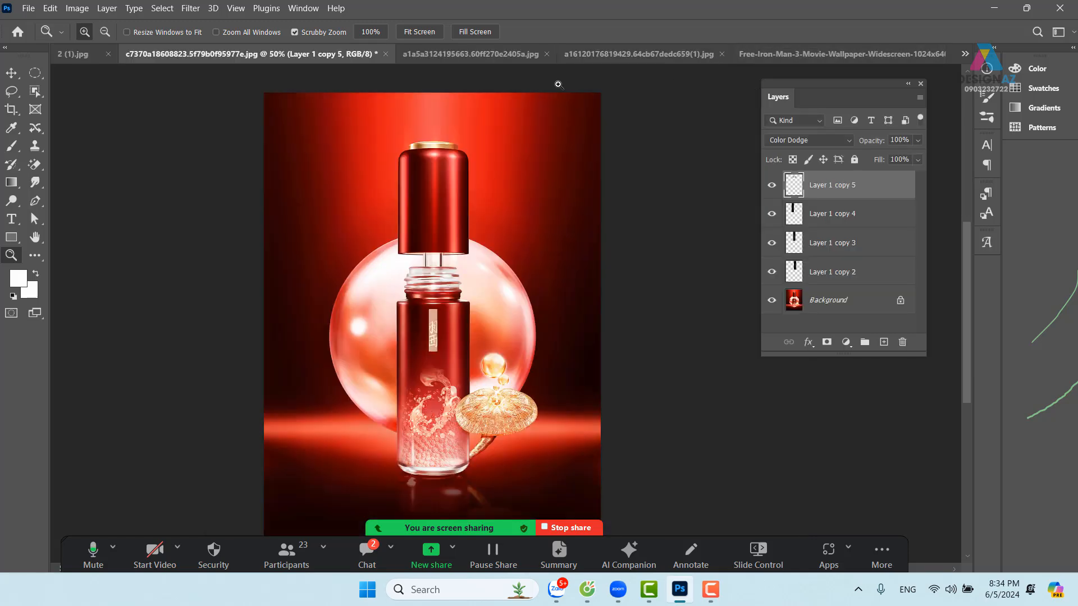
Step: Close the KUAWII MEN perfume and red serum bottle documents without saving, and bring up the black light-rays image
click(500, 55)
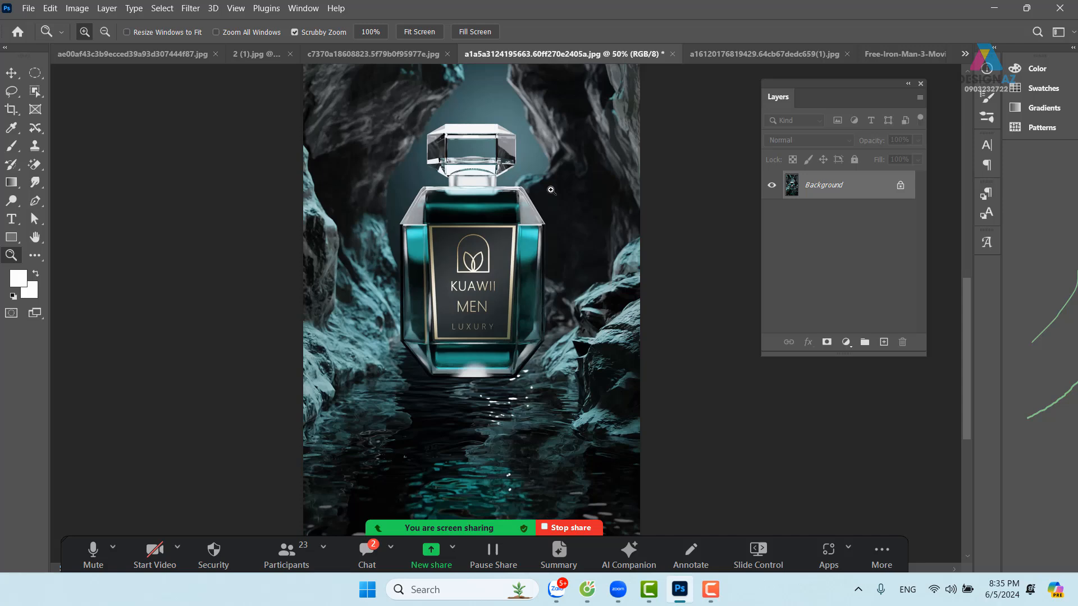
click(672, 54)
click(560, 241)
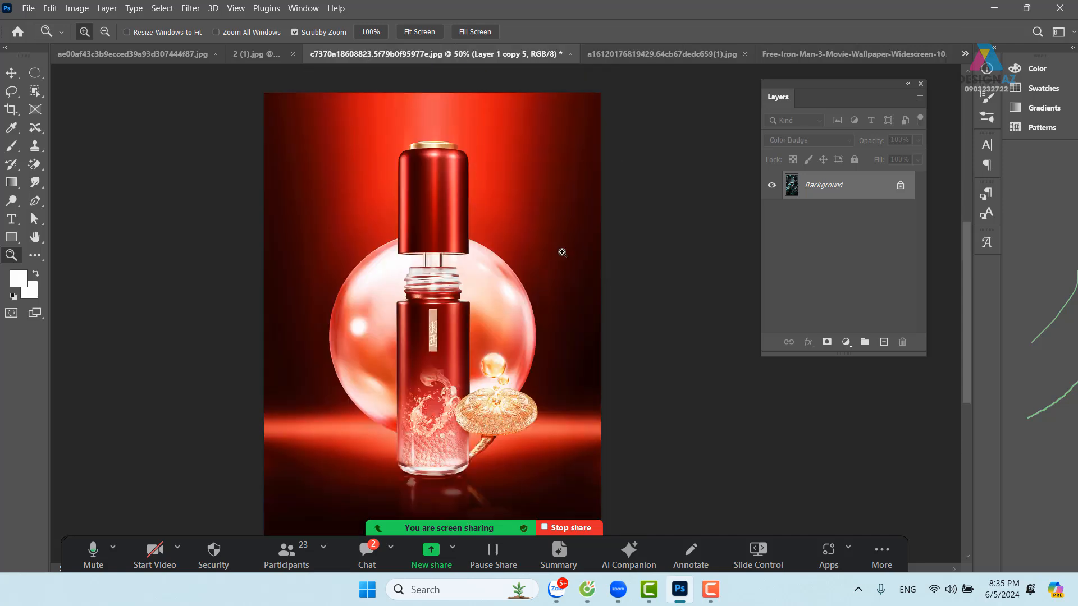
click(570, 54)
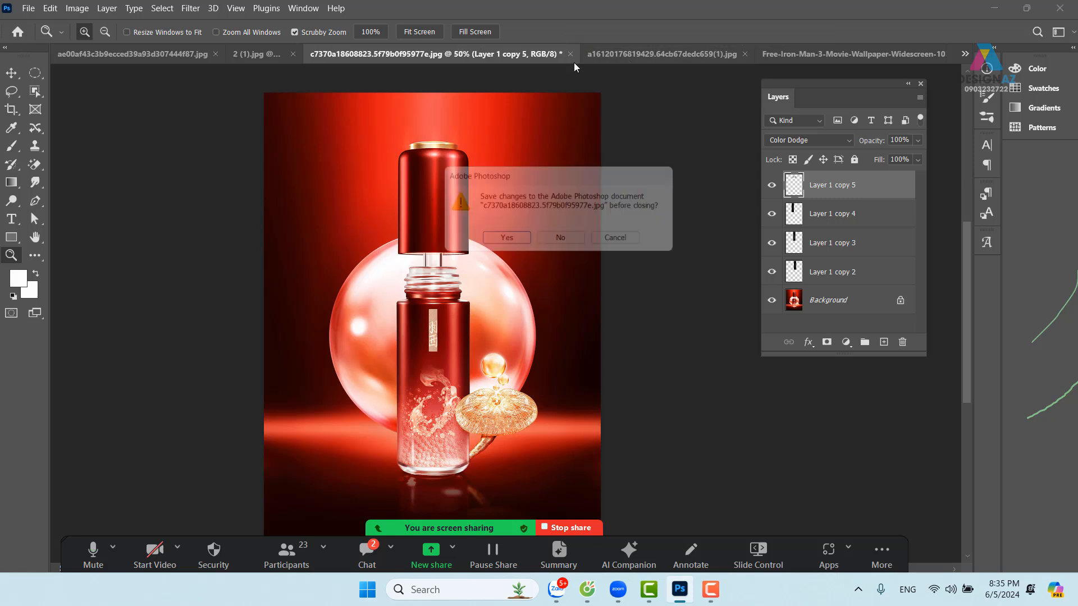
click(560, 237)
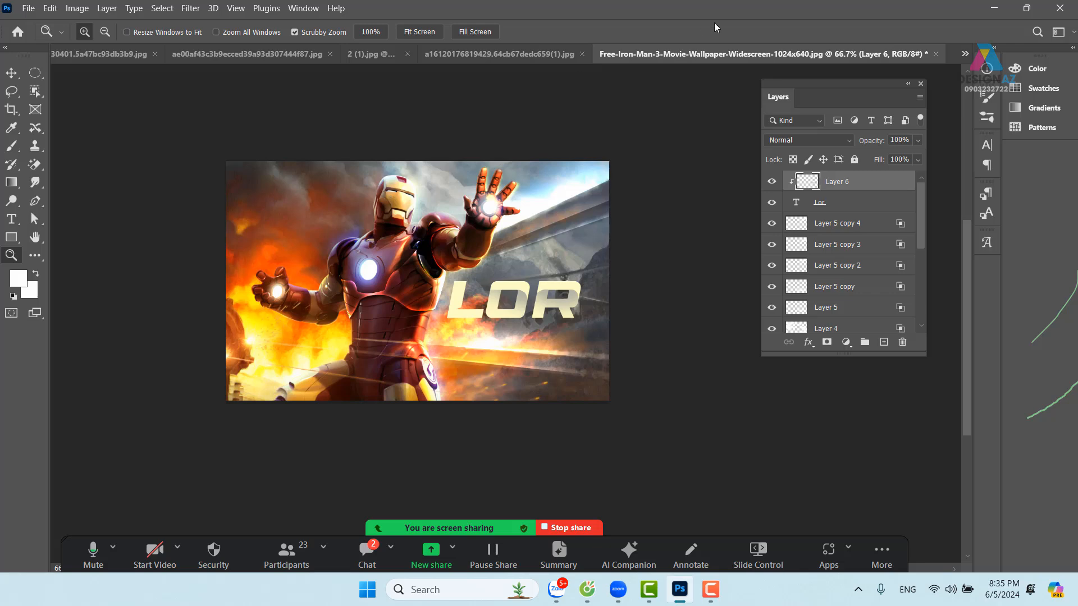
click(524, 53)
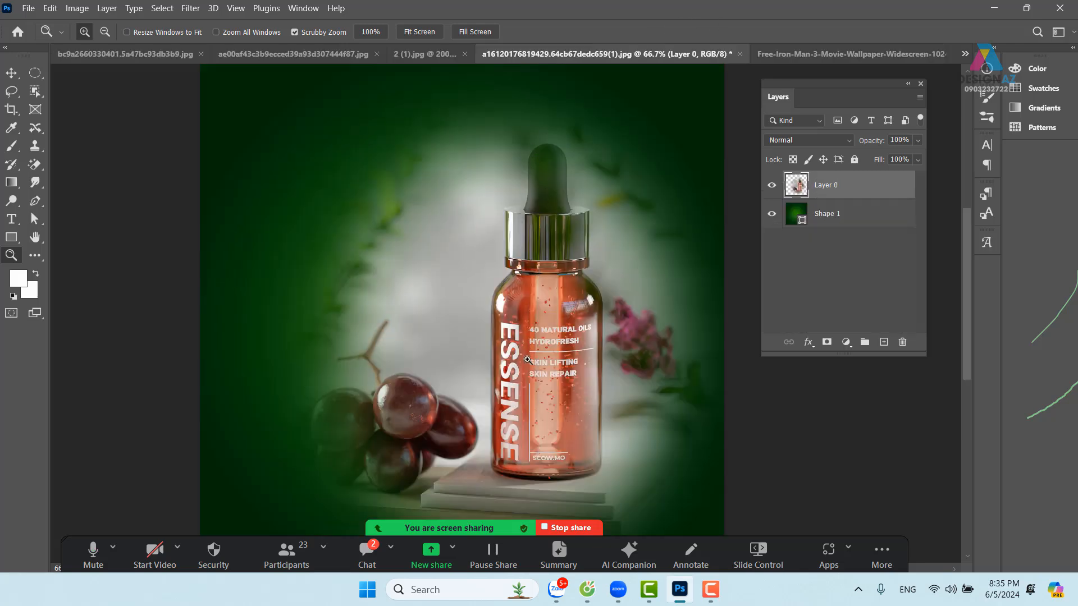
click(310, 53)
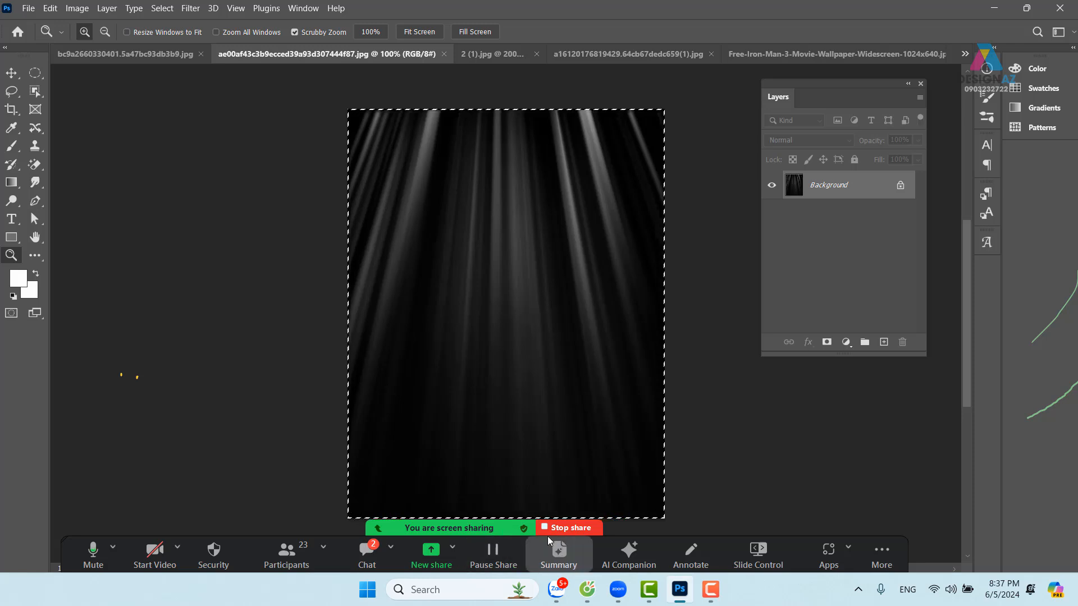
Step: Stop the Zoom screen share and open Google in a new tab of the Cốc Cốc browser
click(573, 528)
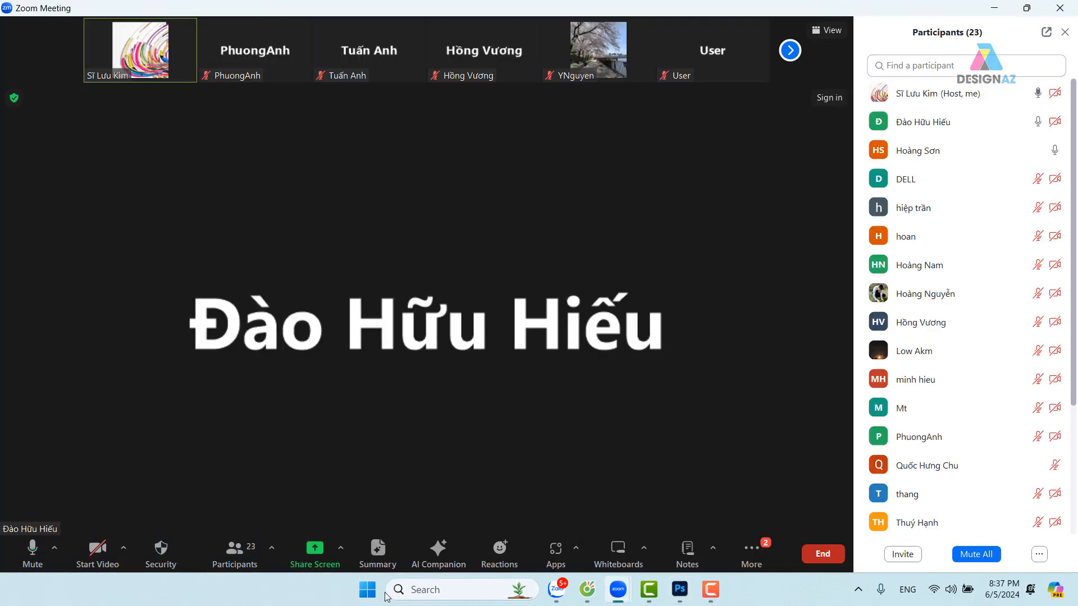
click(588, 589)
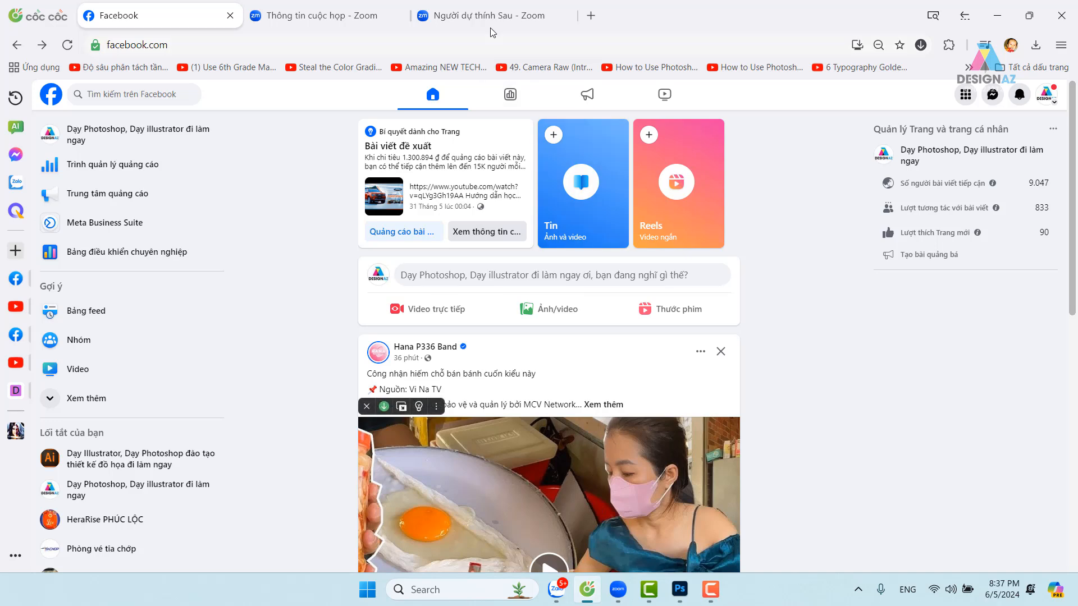
click(590, 15)
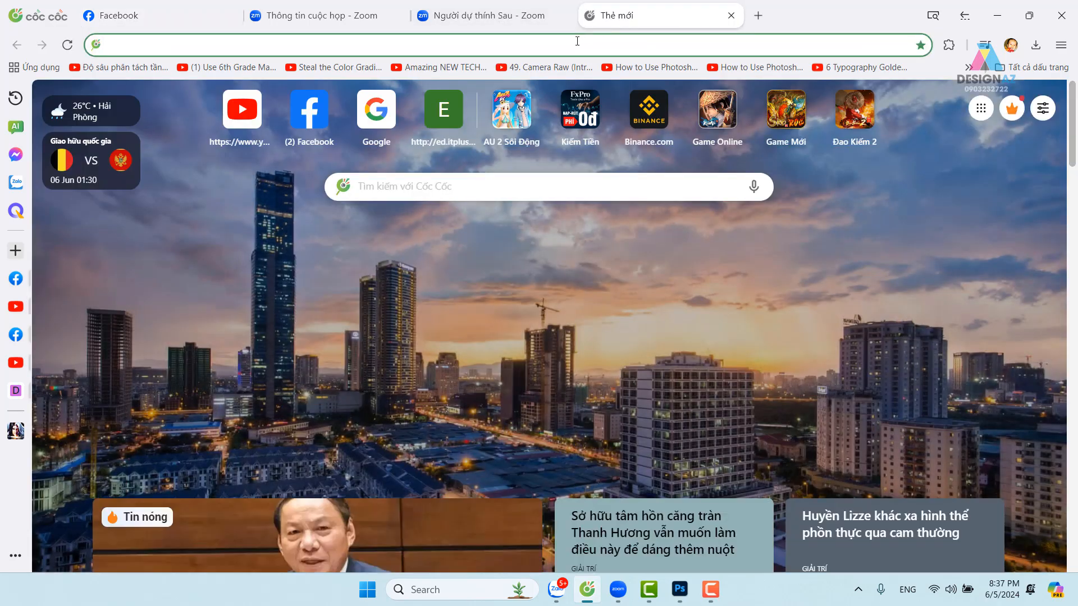
click(387, 123)
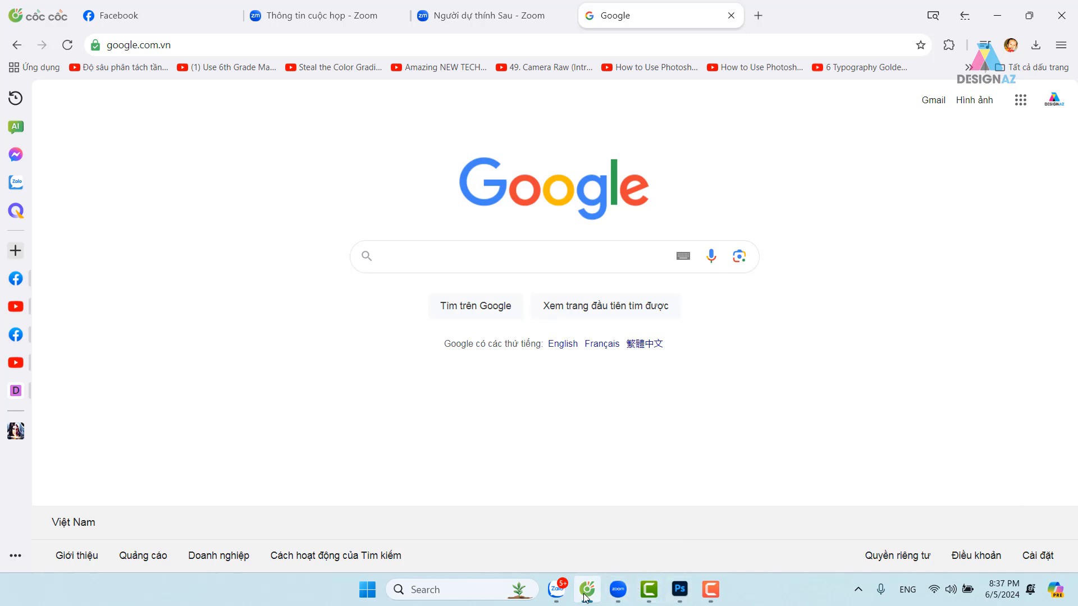
Step: Switch to the Zoom meeting and share the Google - Cốc Cốc window with the participants
mouse_move(559, 598)
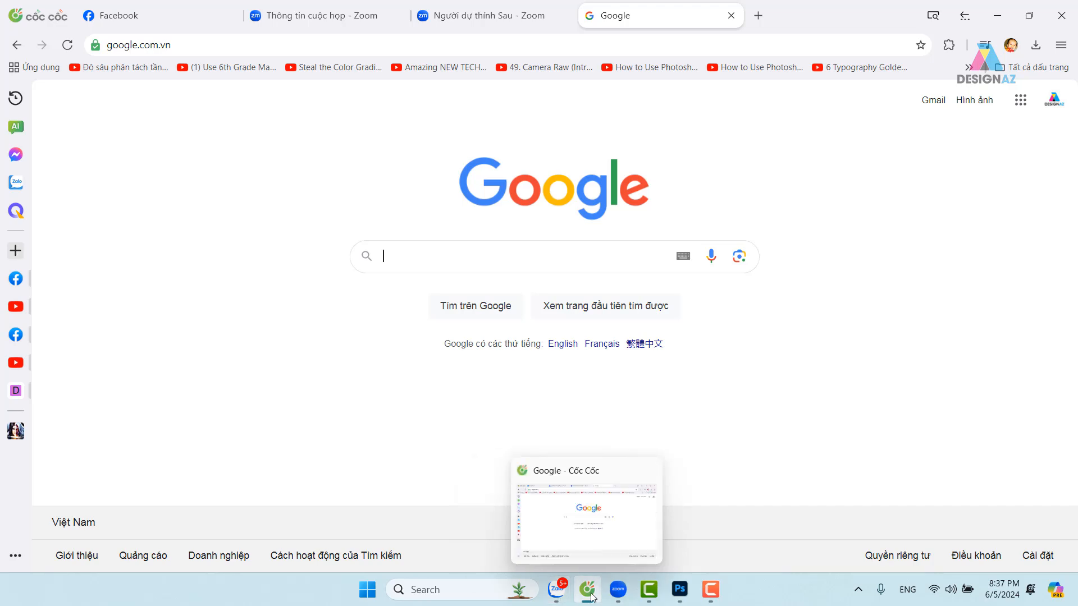
mouse_move(619, 593)
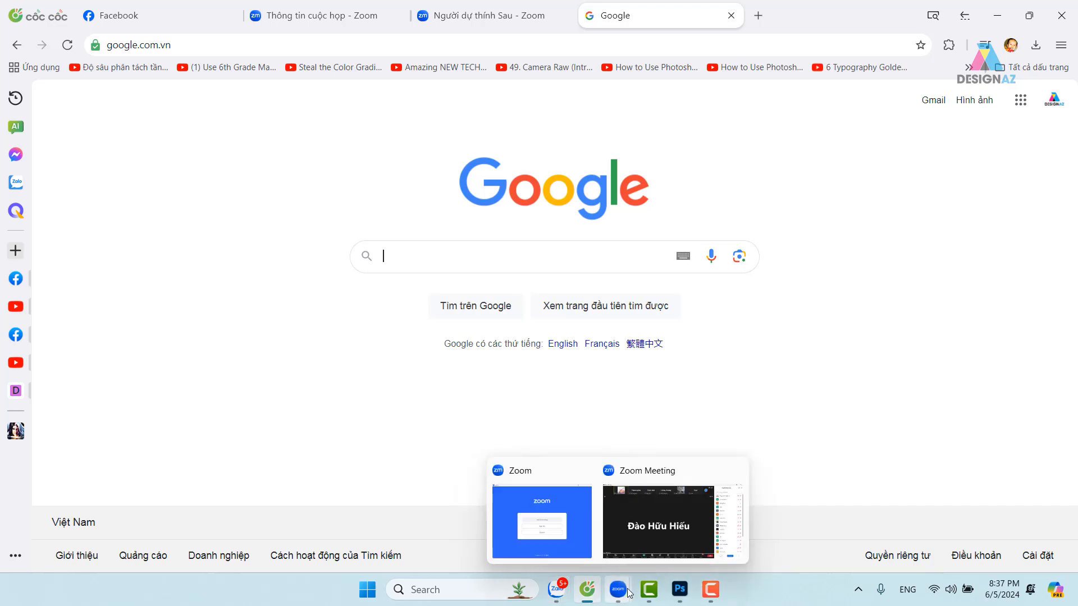
click(669, 530)
click(316, 551)
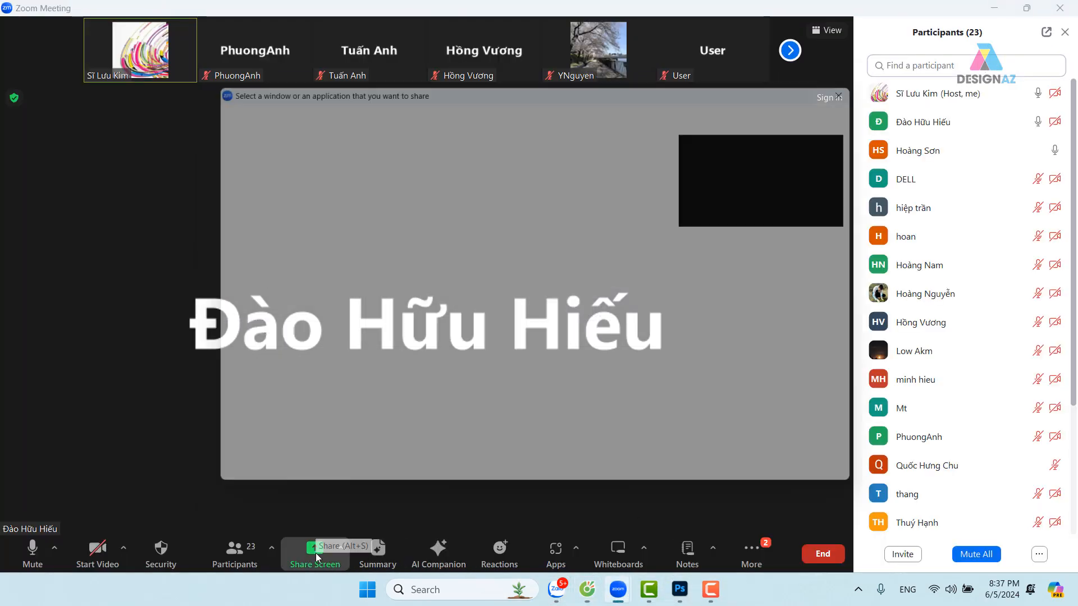
click(303, 331)
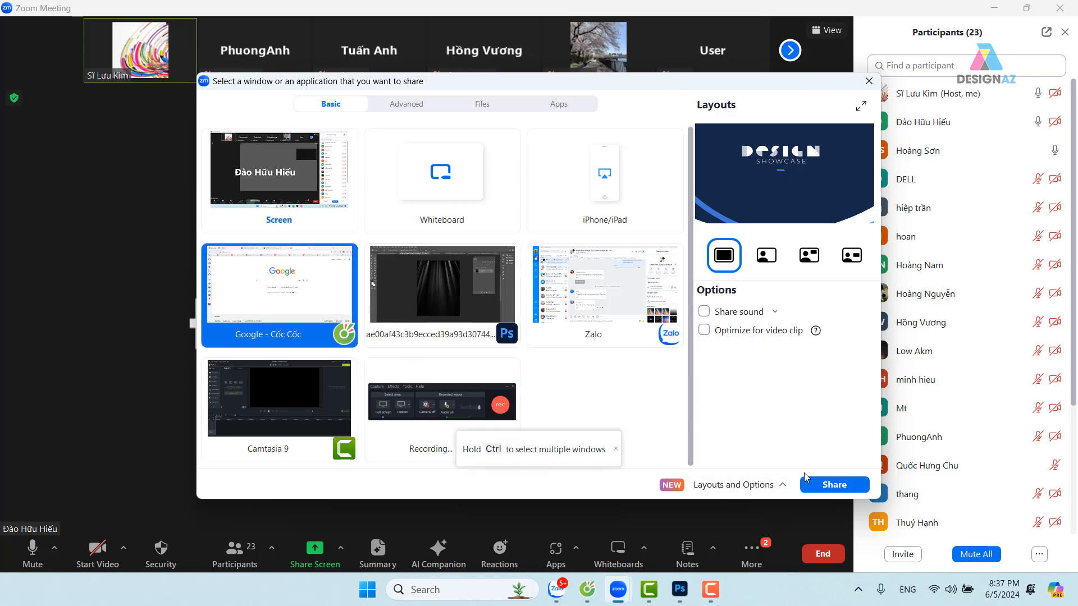
click(827, 488)
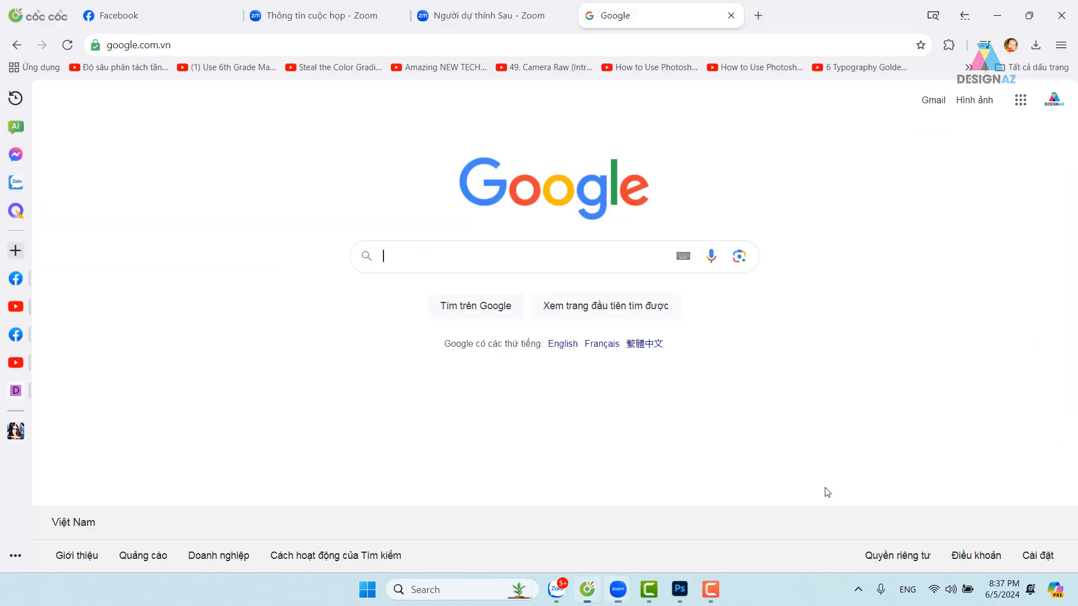
Step: Search Google for "google dịch" to bring up the translator
click(547, 260)
click(441, 307)
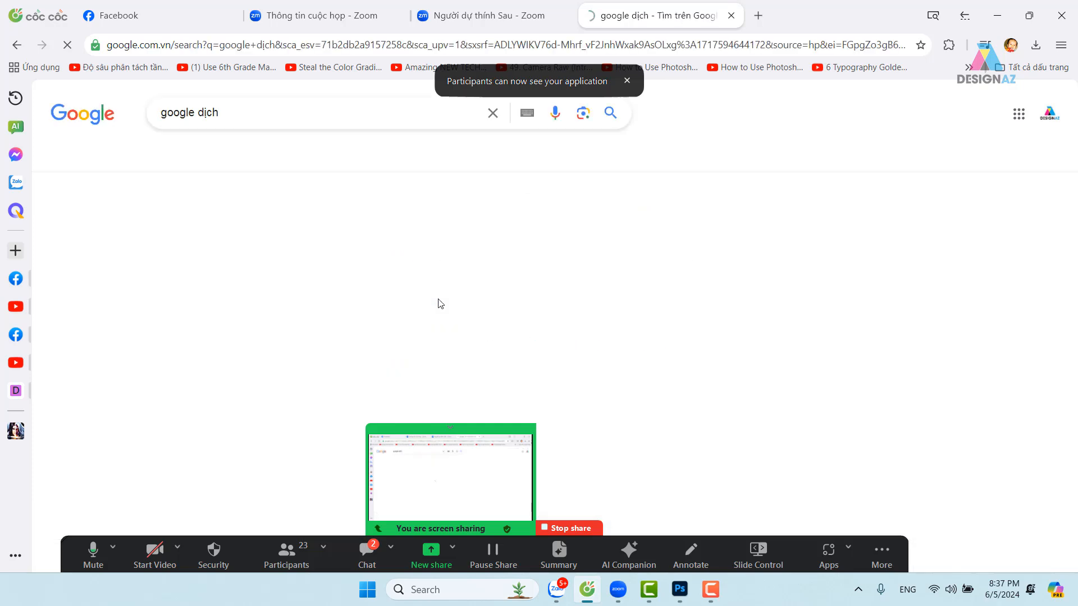
click(266, 256)
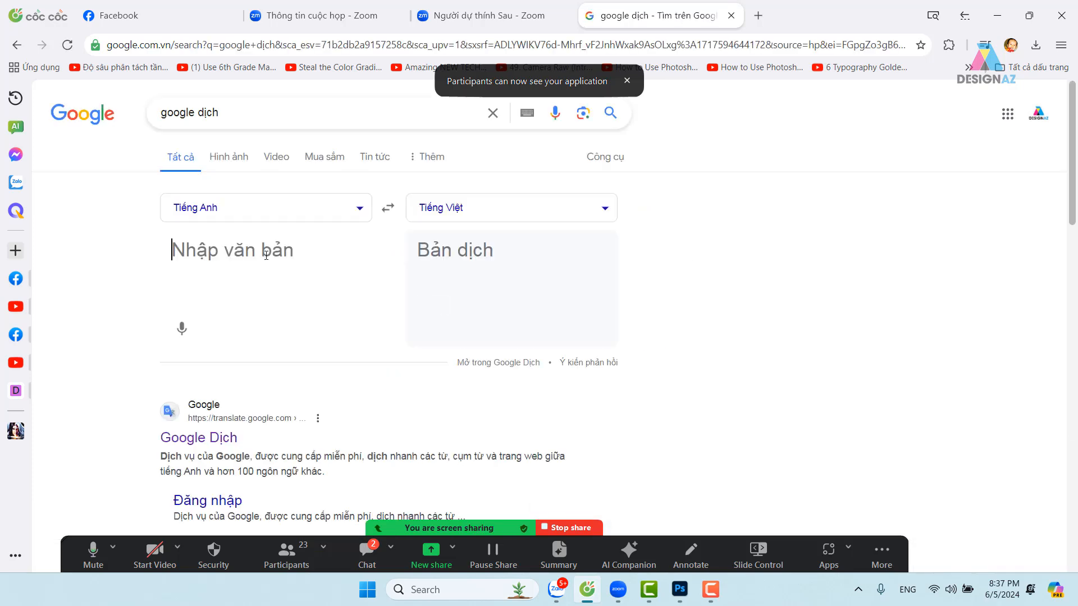
text(ma)
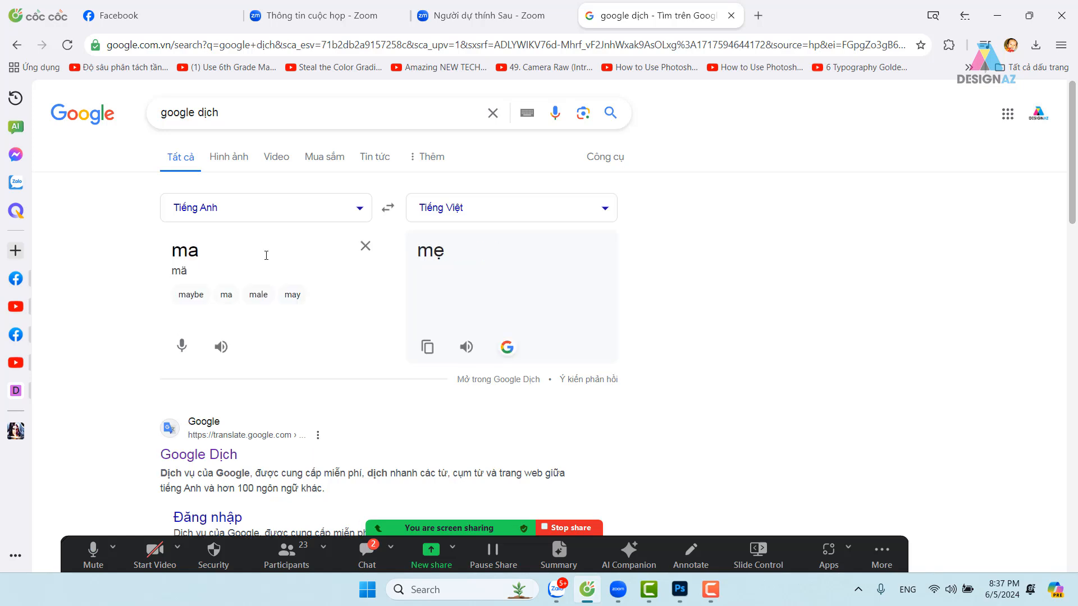
key(BackSpace)
key(BackSpace)
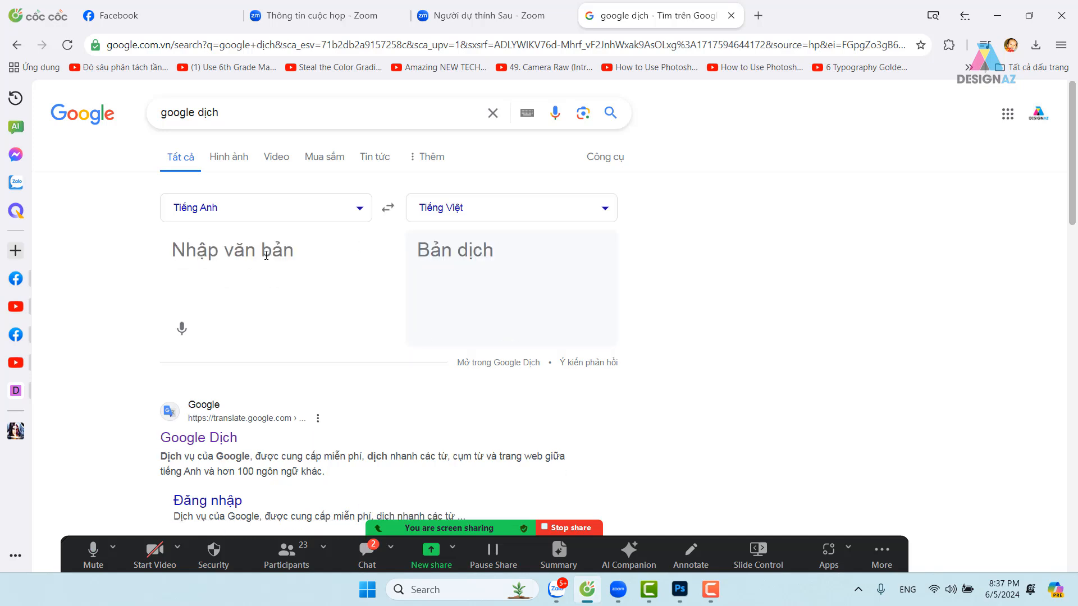
Step: Swap the translator's languages so that it translates from Vietnamese to English
click(388, 209)
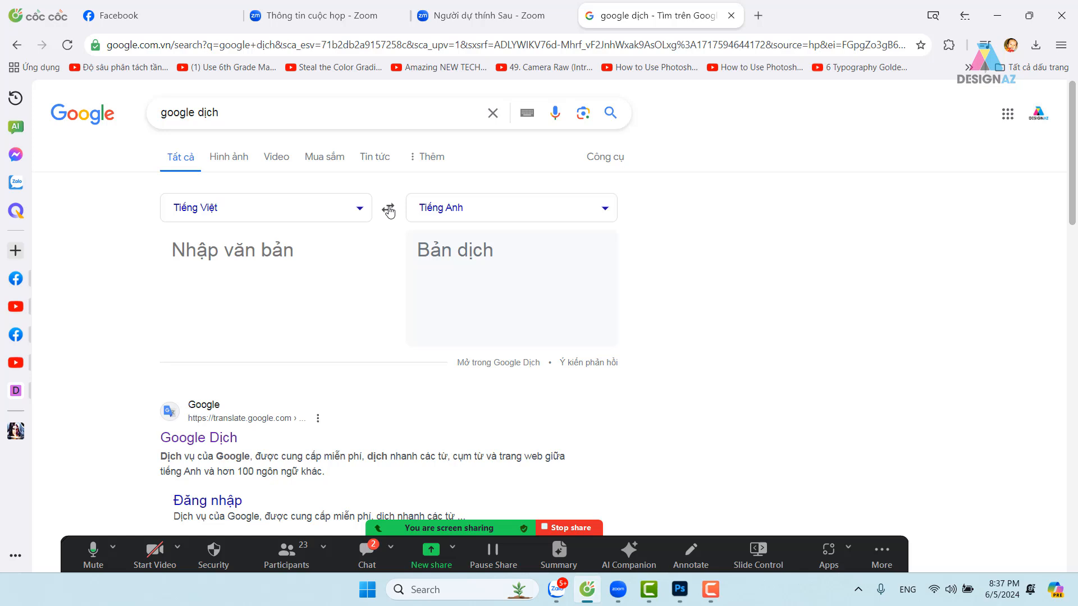
click(282, 255)
text(tiền)
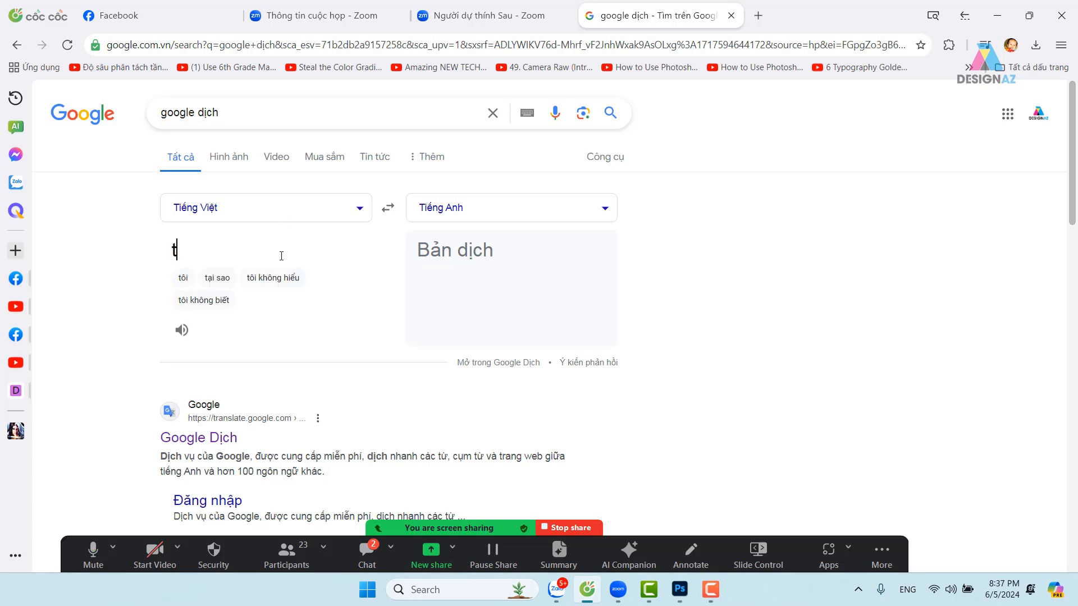
key(BackSpace)
key(BackSpace)
key(BackSpace)
key(BackSpace)
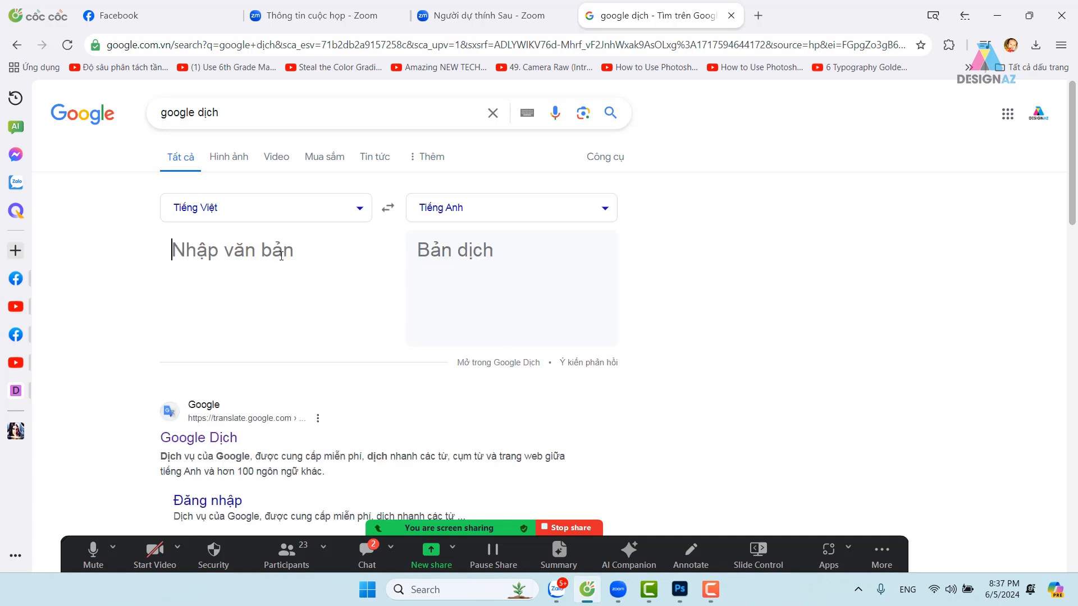
Step: Translate "máy giặt" into English and copy the translated text
text(máy giặt)
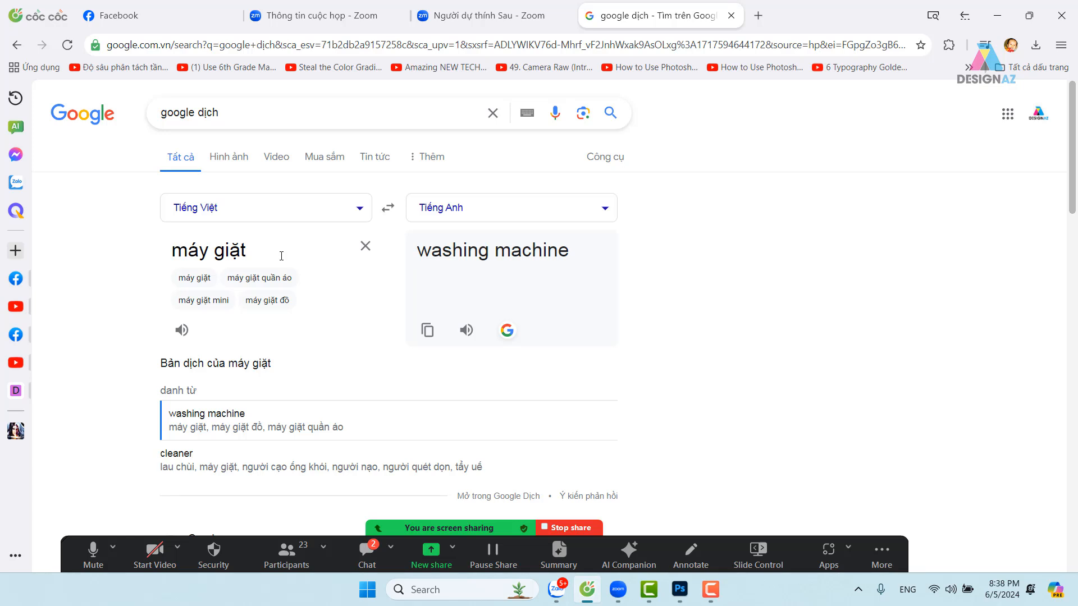
click(574, 258)
drag(575, 261, 420, 260)
key(ctrl+c)
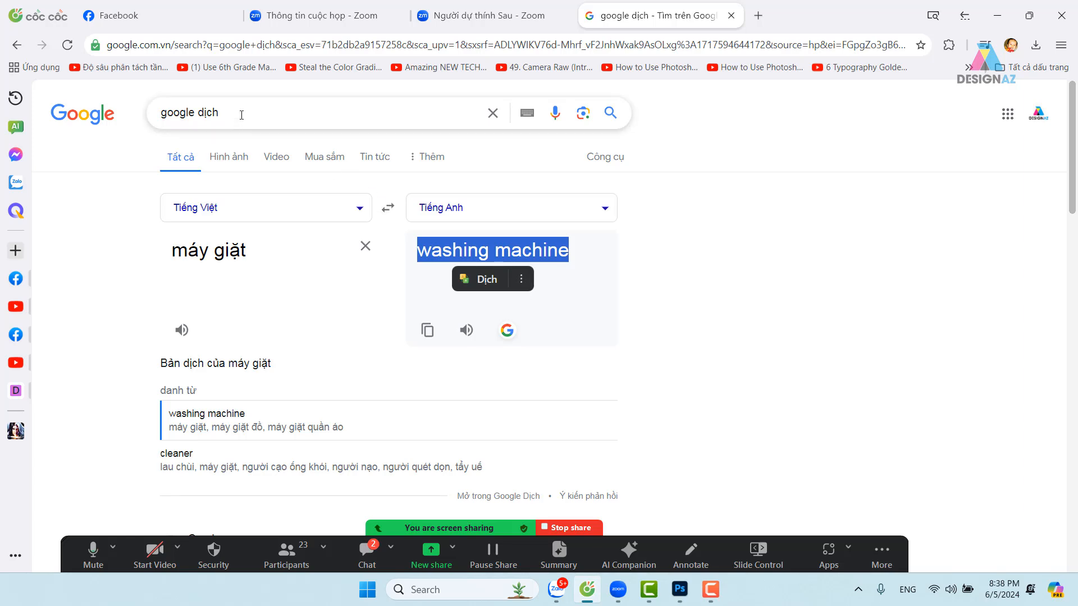
Step: Search Google with the copied term "washing machine" and show the image results
drag(241, 115, 146, 117)
key(ctrl+v)
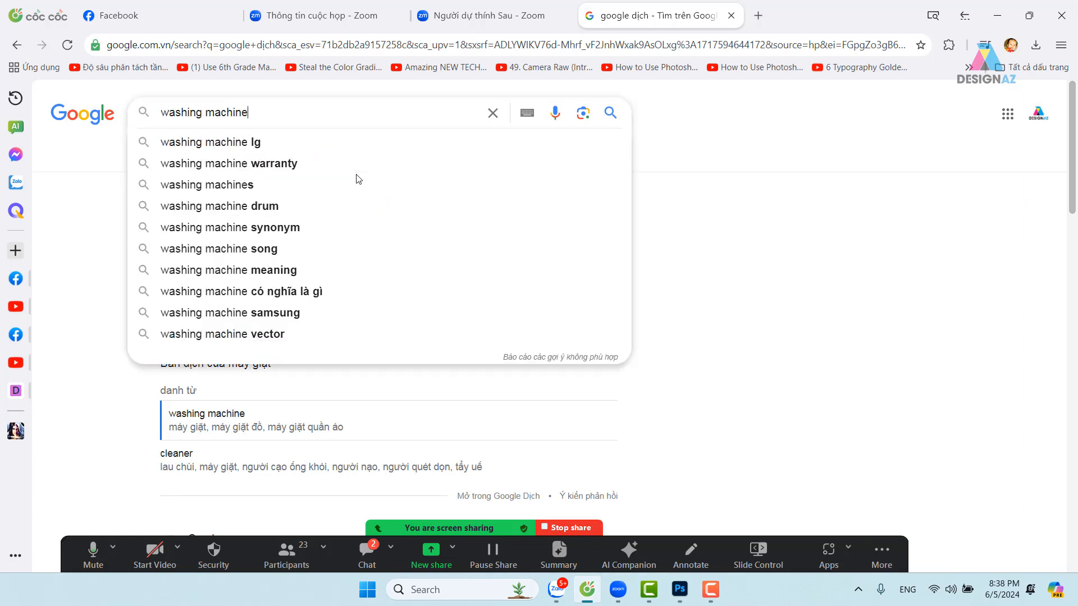
key(Return)
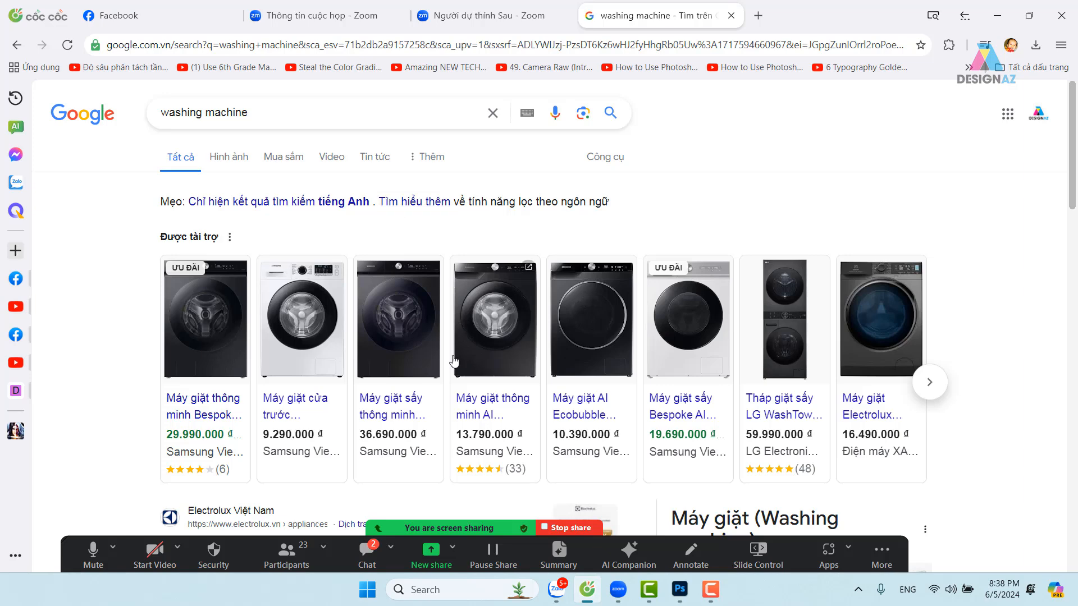
click(242, 158)
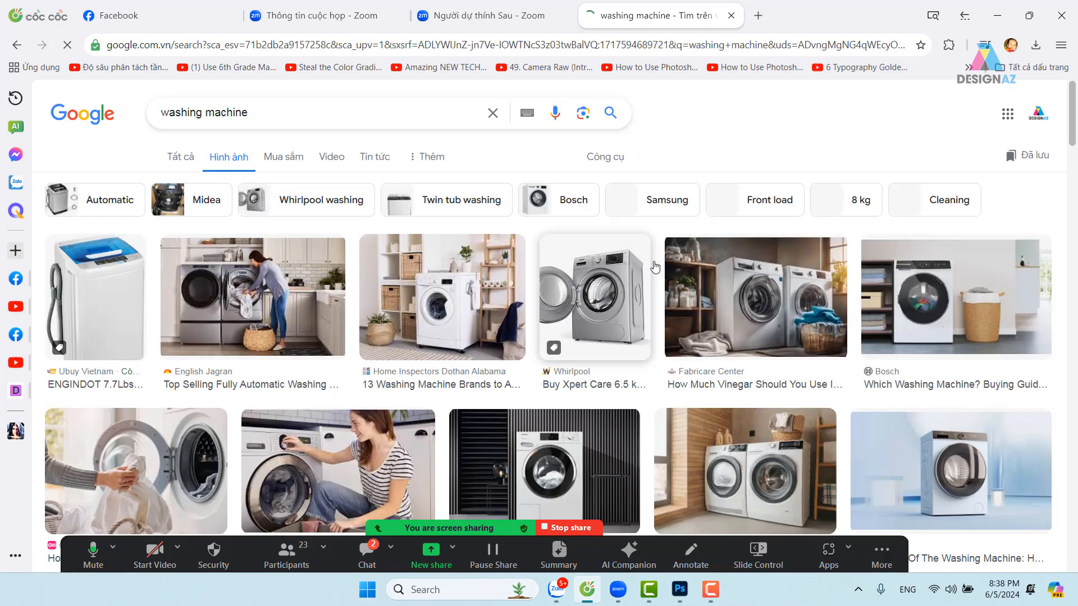
Step: Filter the washing machine image results to the large size
click(612, 161)
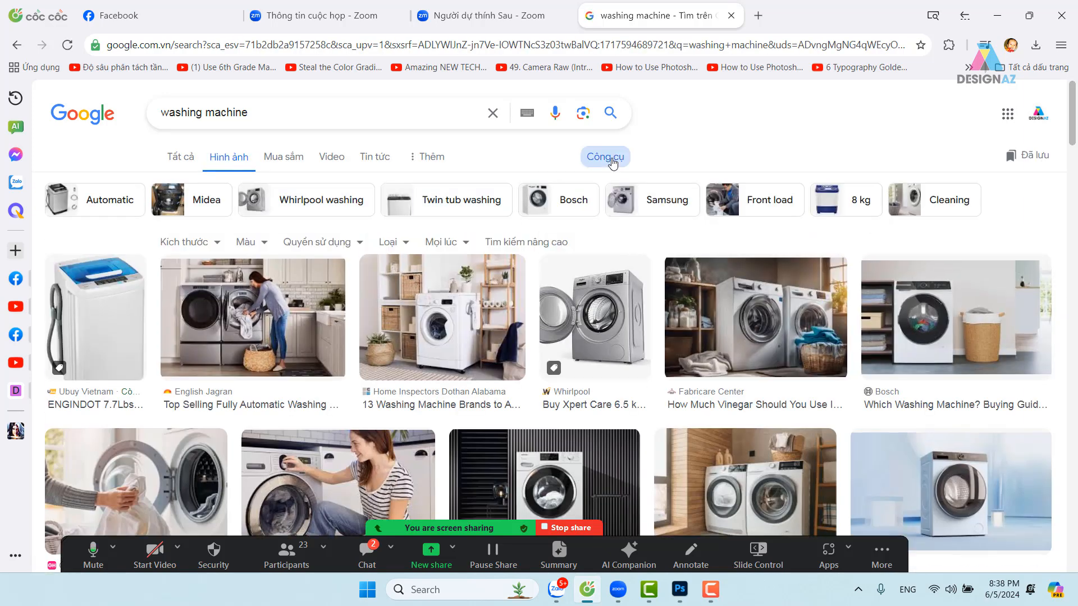
click(216, 243)
click(219, 287)
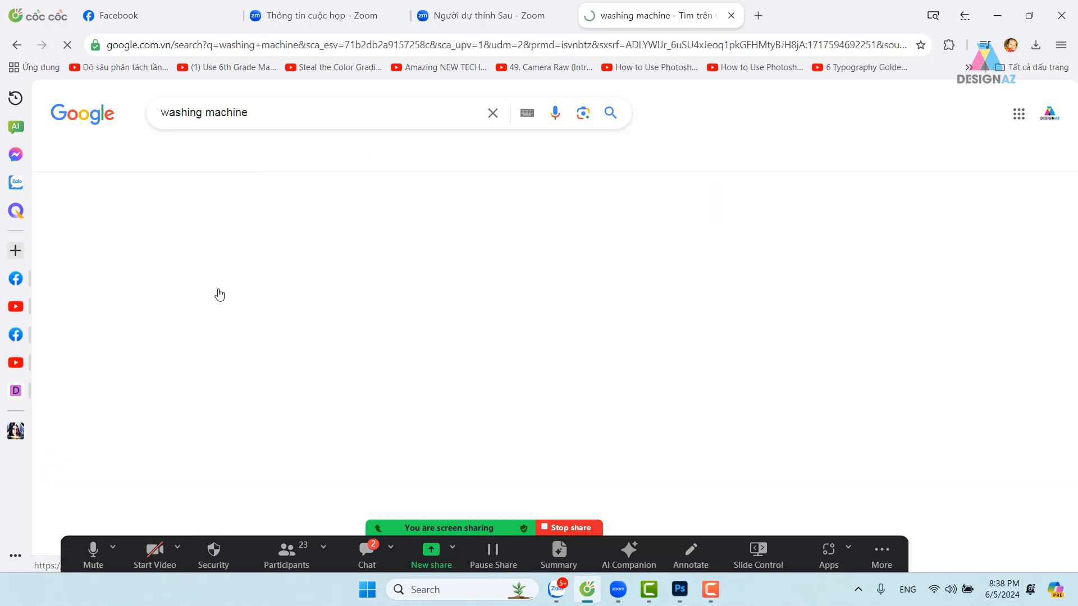
Step: Browse the large washing machine images and preview the Metromovers photo of a woman loading laundry
scroll(307, 304, down, 4)
scroll(307, 305, down, 1)
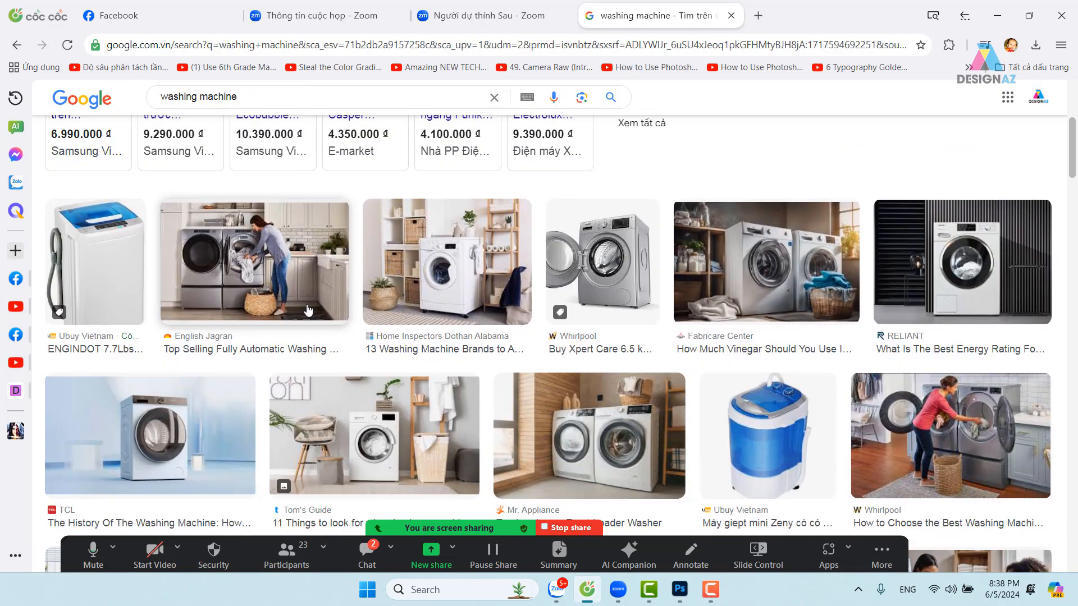
scroll(258, 265, down, 1)
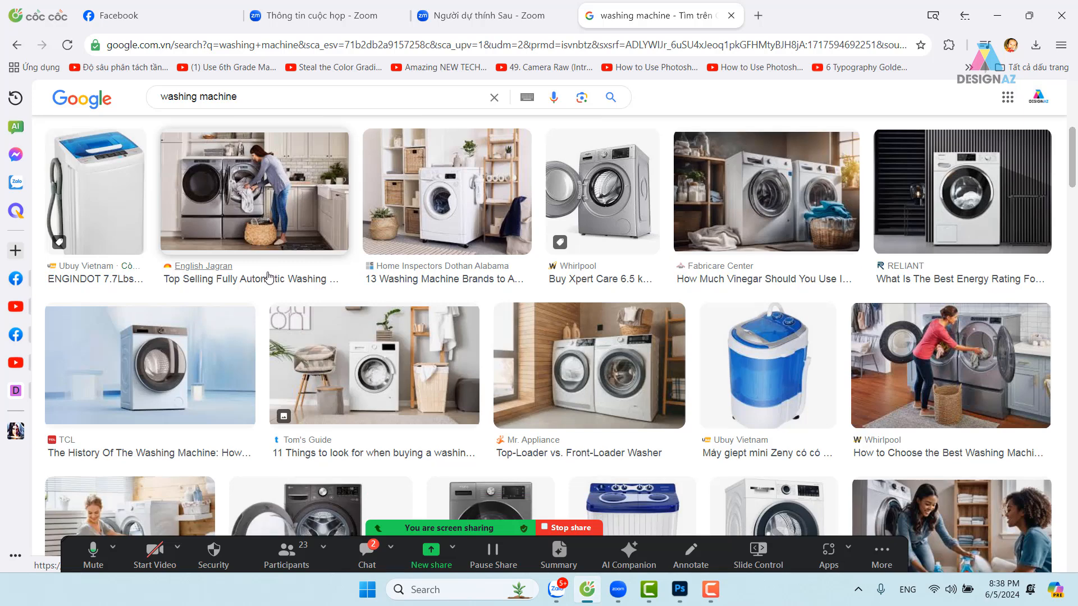
scroll(268, 277, down, 2)
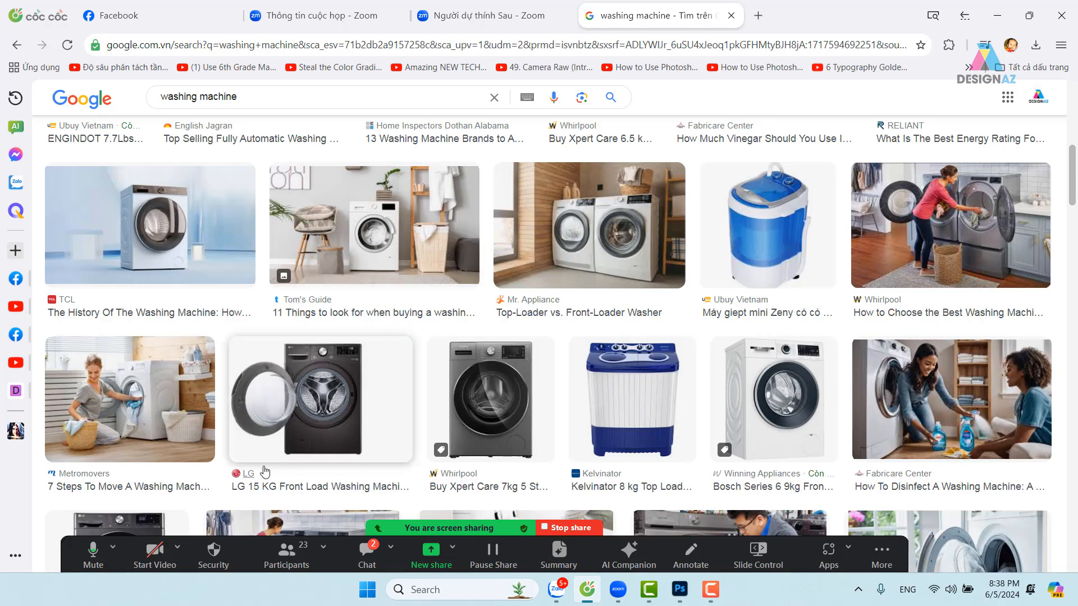
click(118, 415)
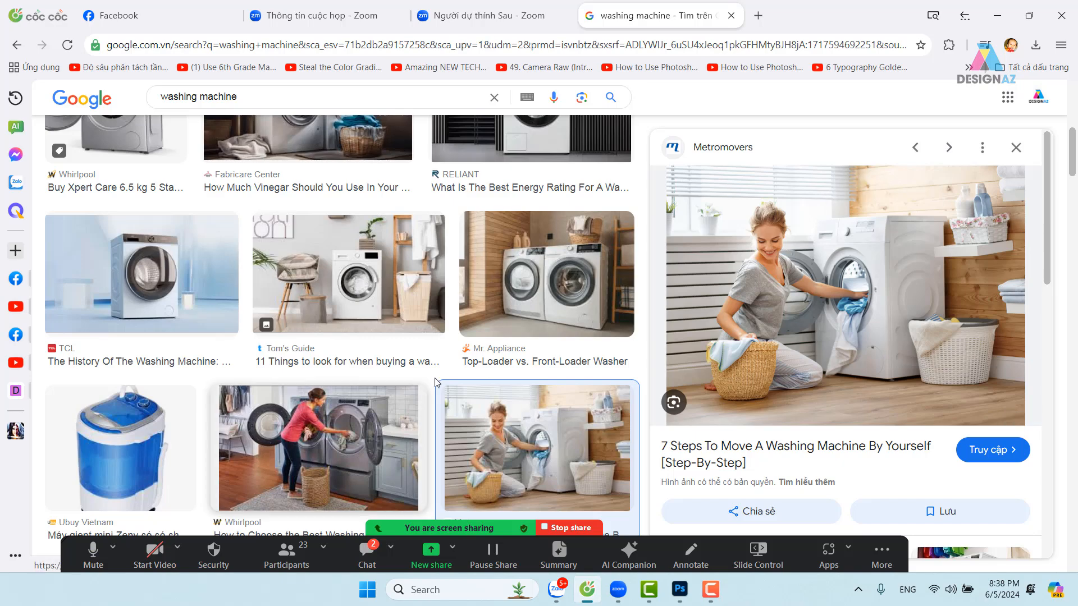
Step: Look further through the washing machine images and preview the wide TCL picture of a white washer on a blue background
scroll(793, 290, down, 2)
scroll(793, 290, down, 3)
scroll(469, 359, down, 6)
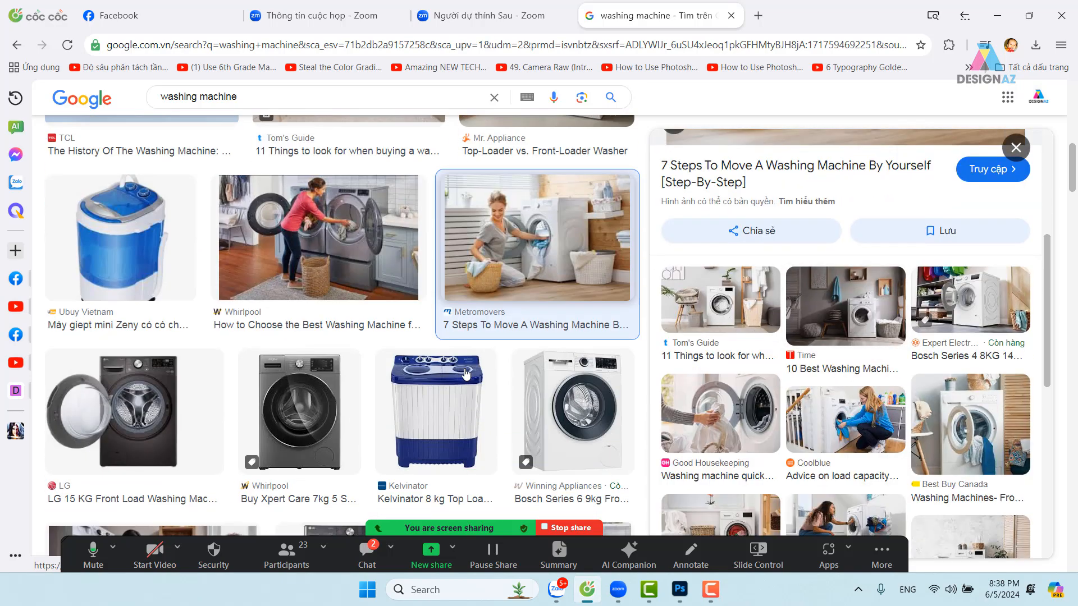
scroll(465, 374, down, 1)
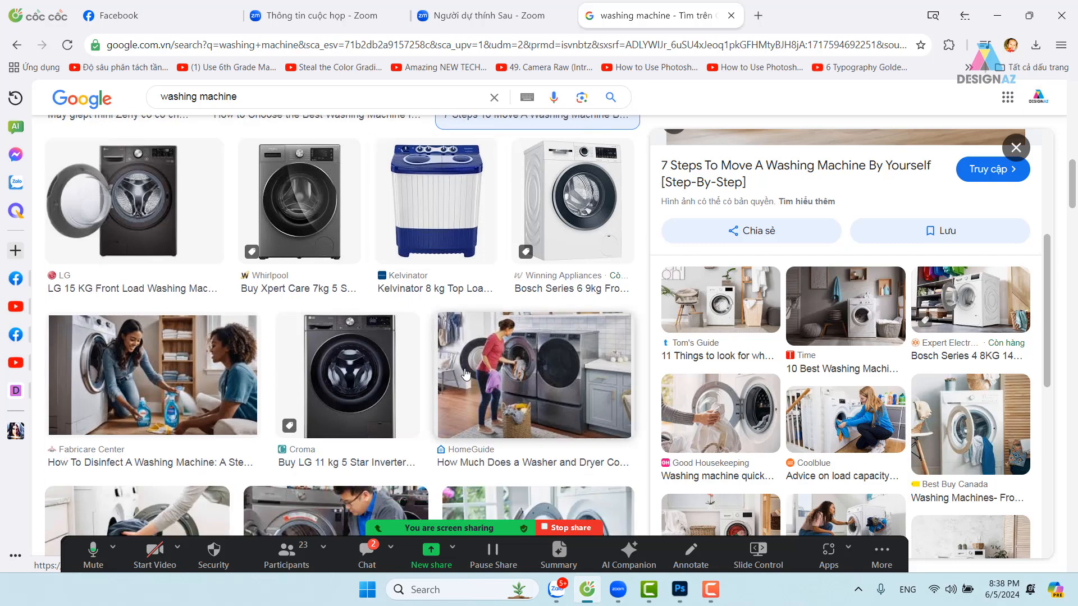
scroll(466, 373, down, 5)
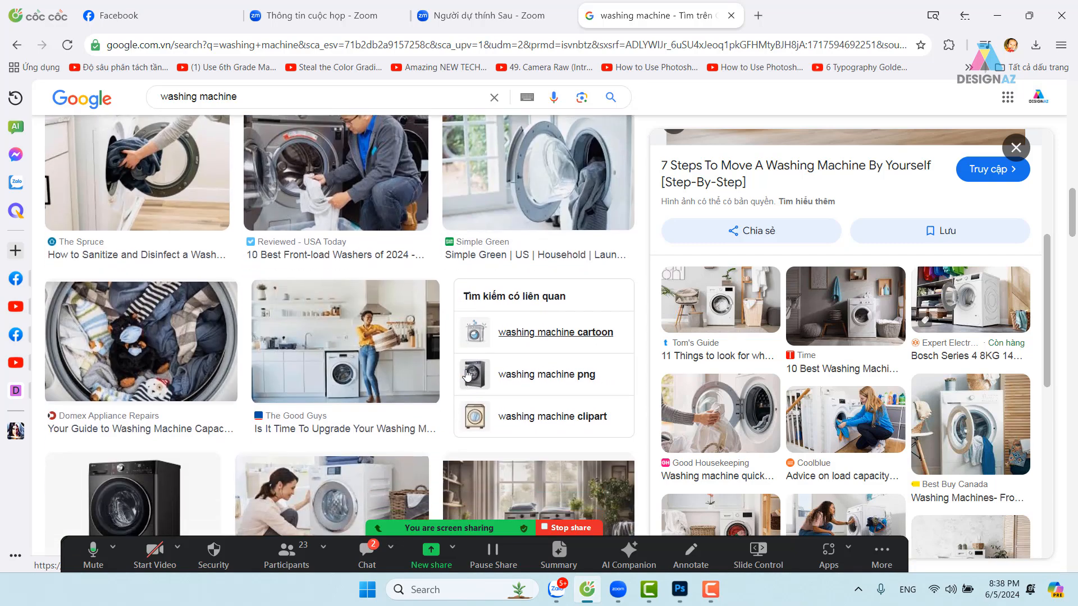
scroll(466, 375, down, 5)
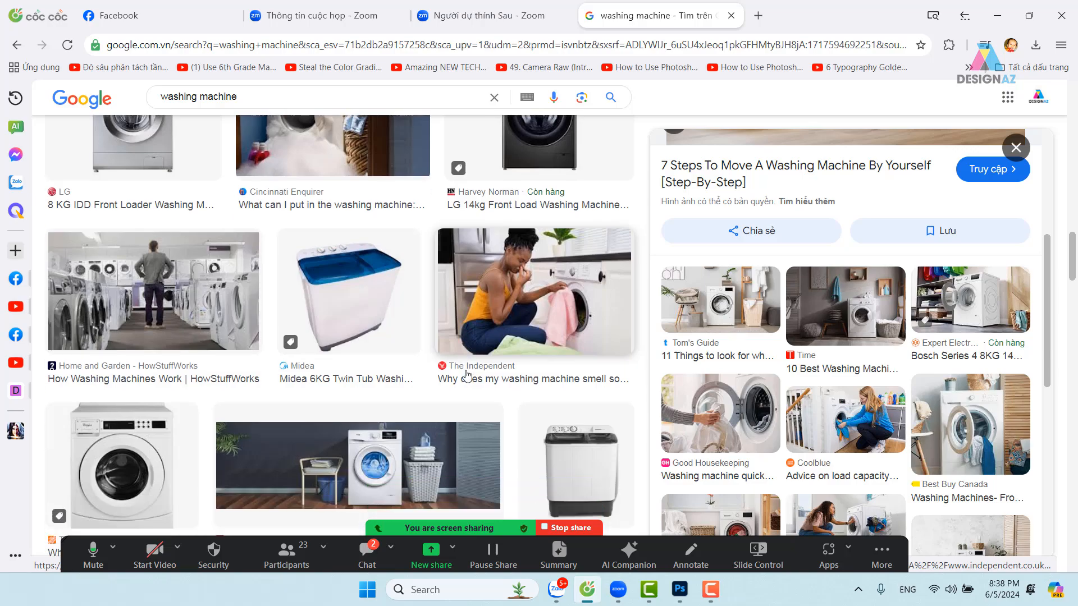
scroll(466, 374, down, 6)
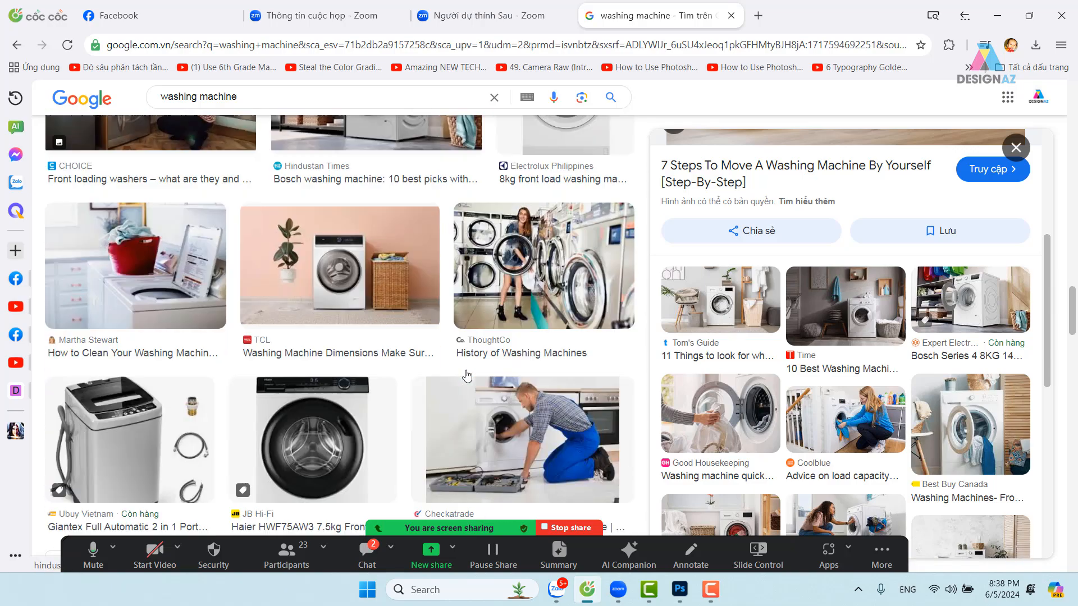
scroll(466, 374, down, 6)
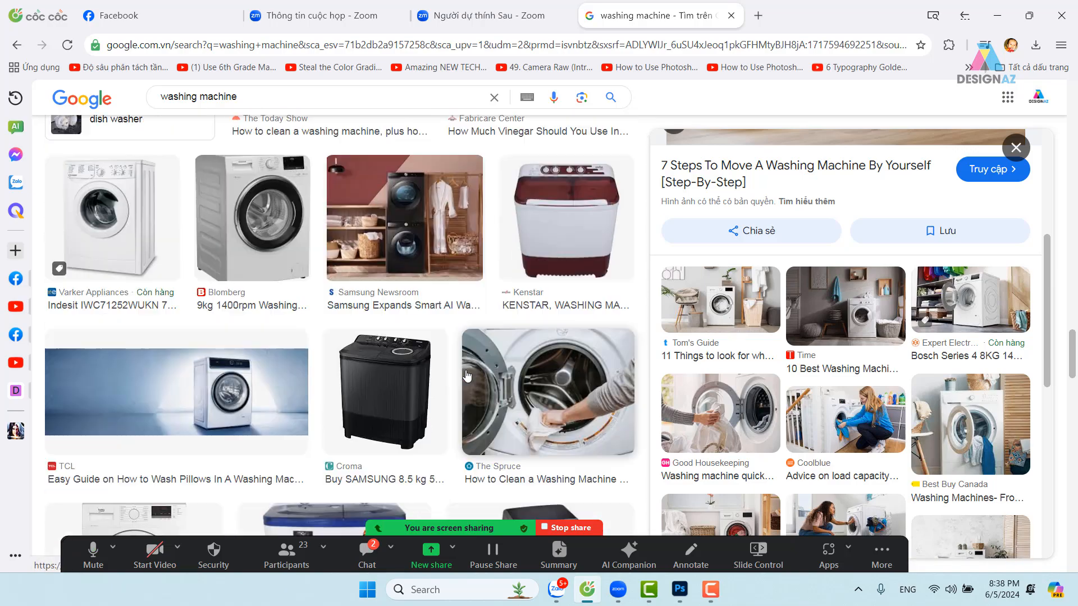
scroll(466, 375, down, 6)
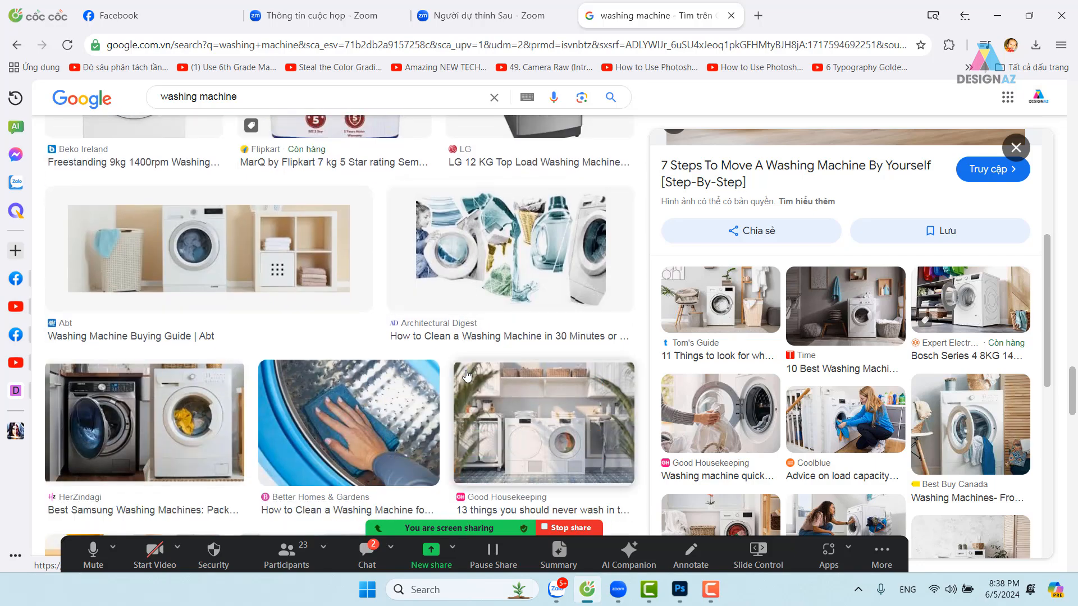
scroll(466, 375, up, 5)
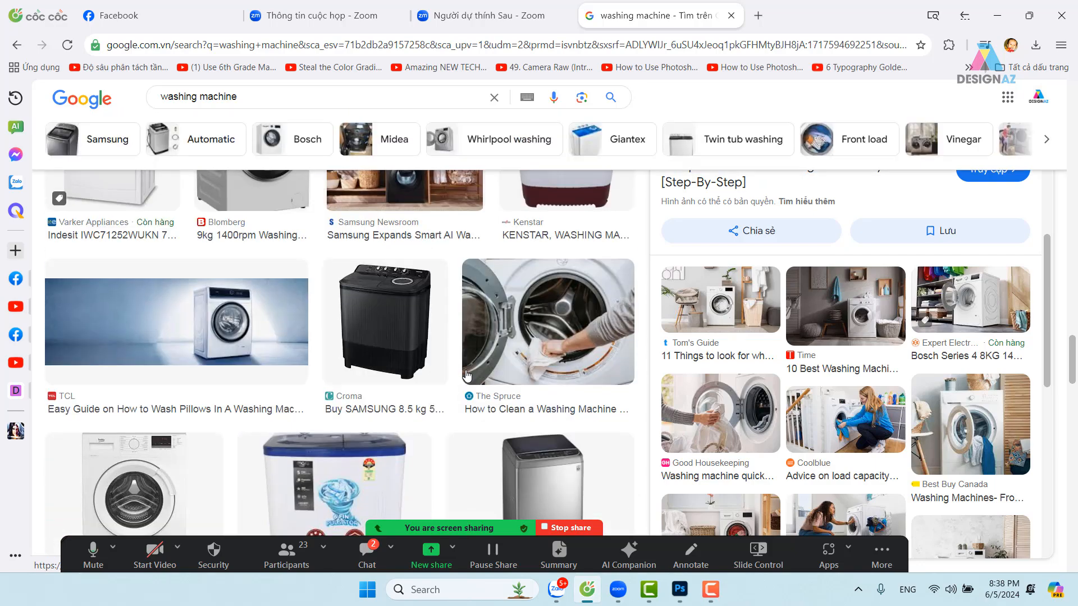
click(243, 330)
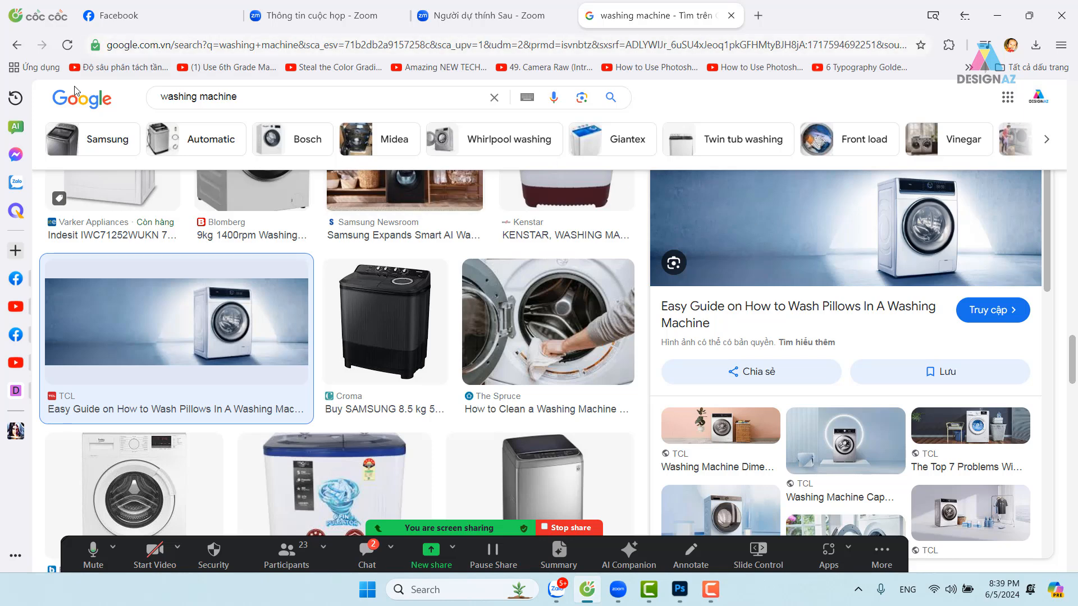
Step: Go back through the washing machine results to the "google dịch" search page
click(12, 48)
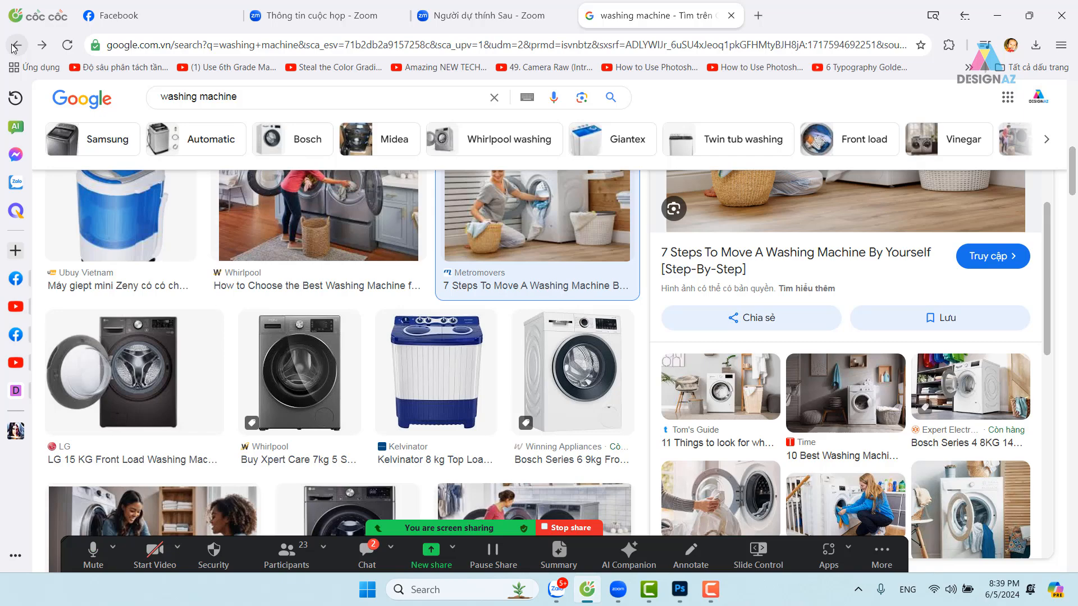
click(16, 45)
scroll(142, 157, up, 5)
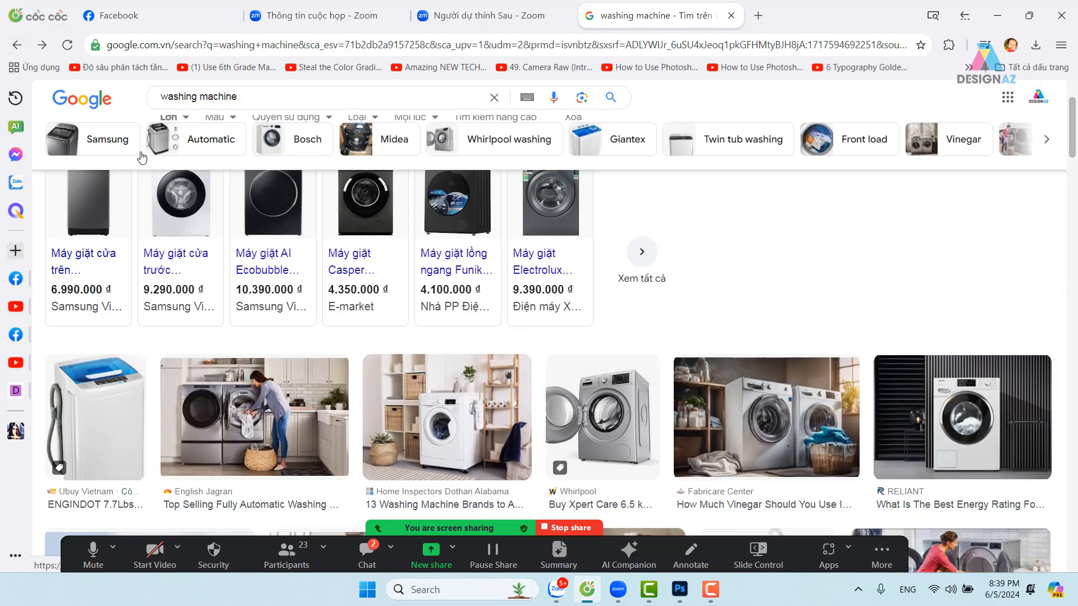
scroll(142, 157, up, 2)
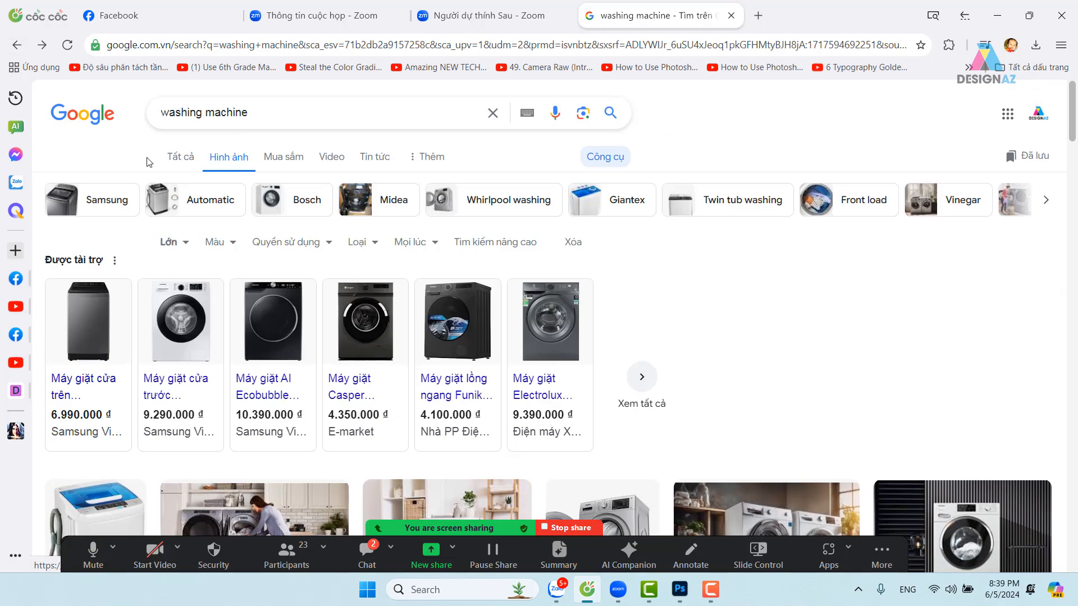
click(18, 45)
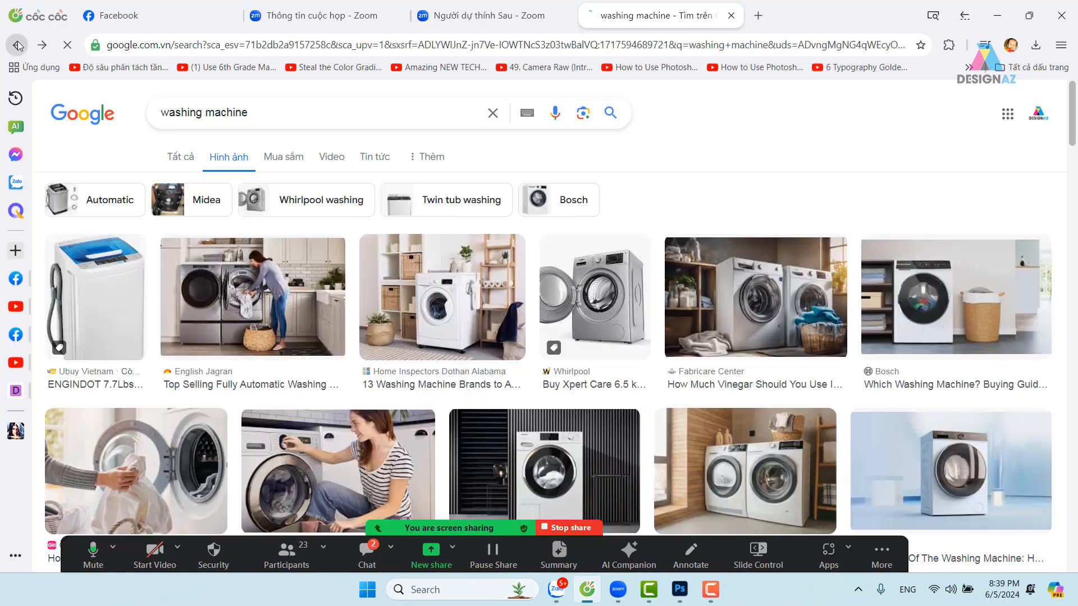
click(18, 45)
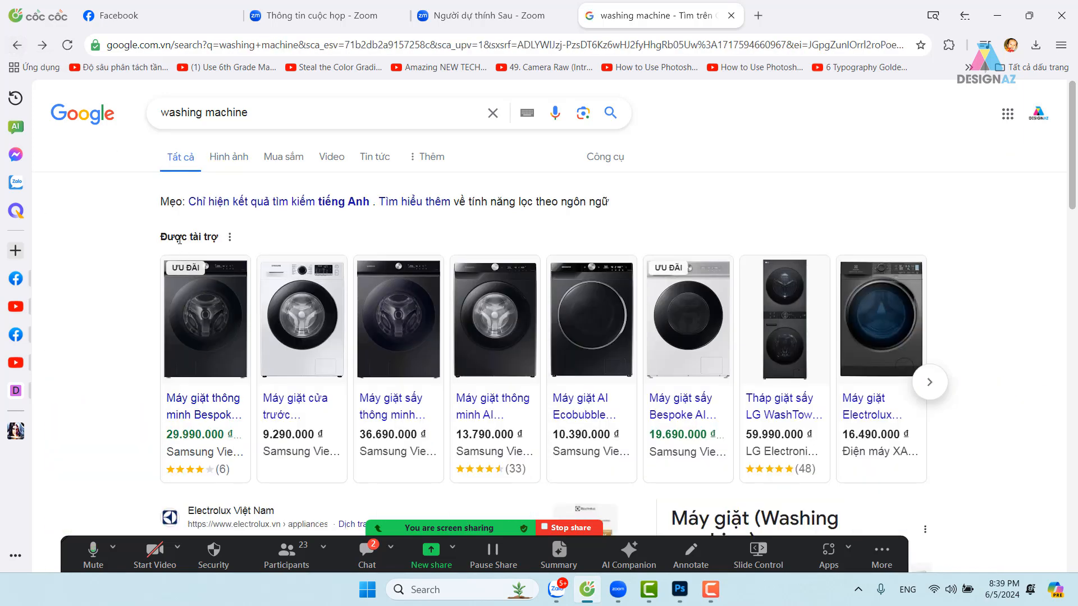
click(16, 49)
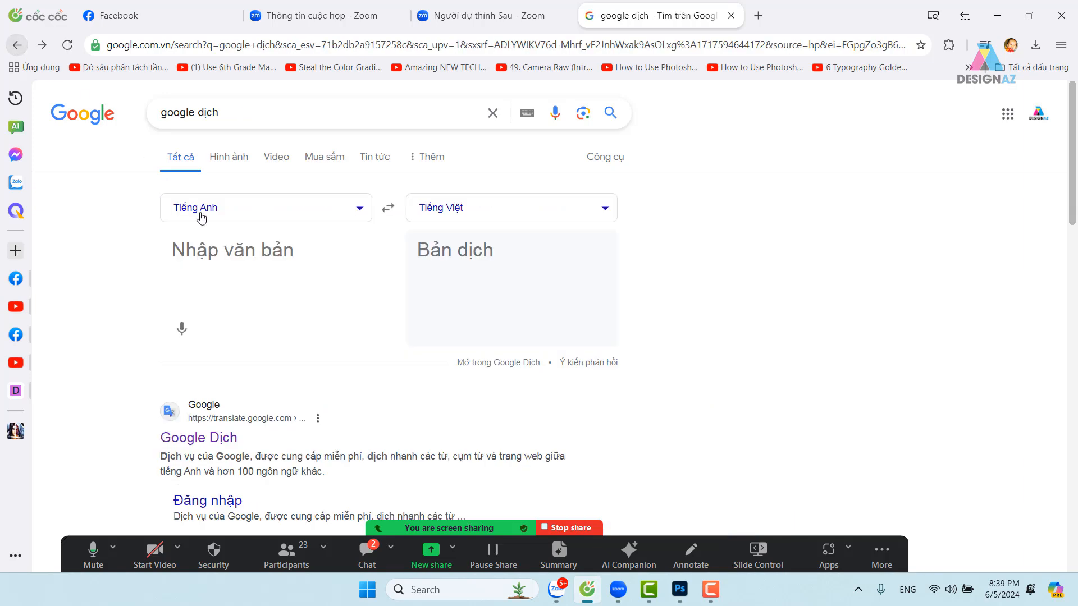
Step: Set the translator to Vietnamese to English and translate "thiên nhiên"
click(247, 253)
click(388, 208)
text(thiên )
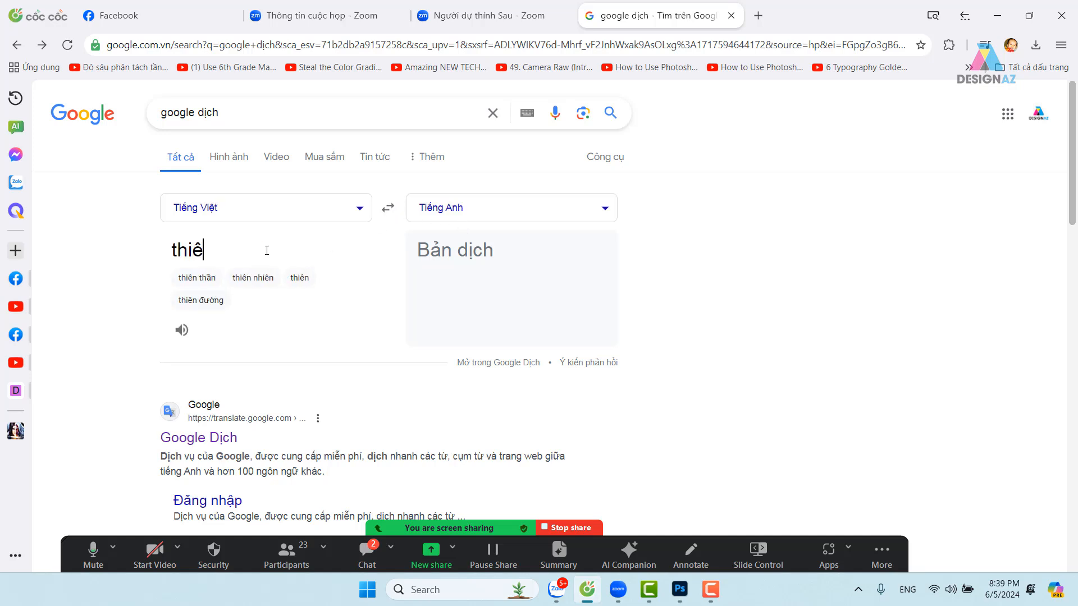
text(nhiên)
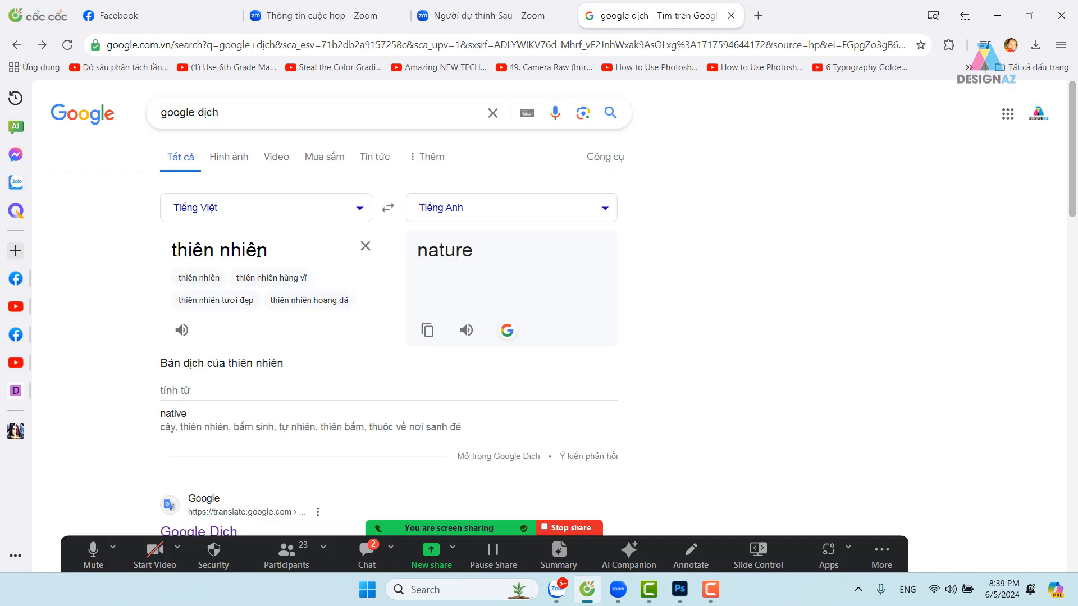
Step: Copy the English translation "nature", search Google for it, and show the image results
drag(494, 269, 418, 250)
key(ctrl+c)
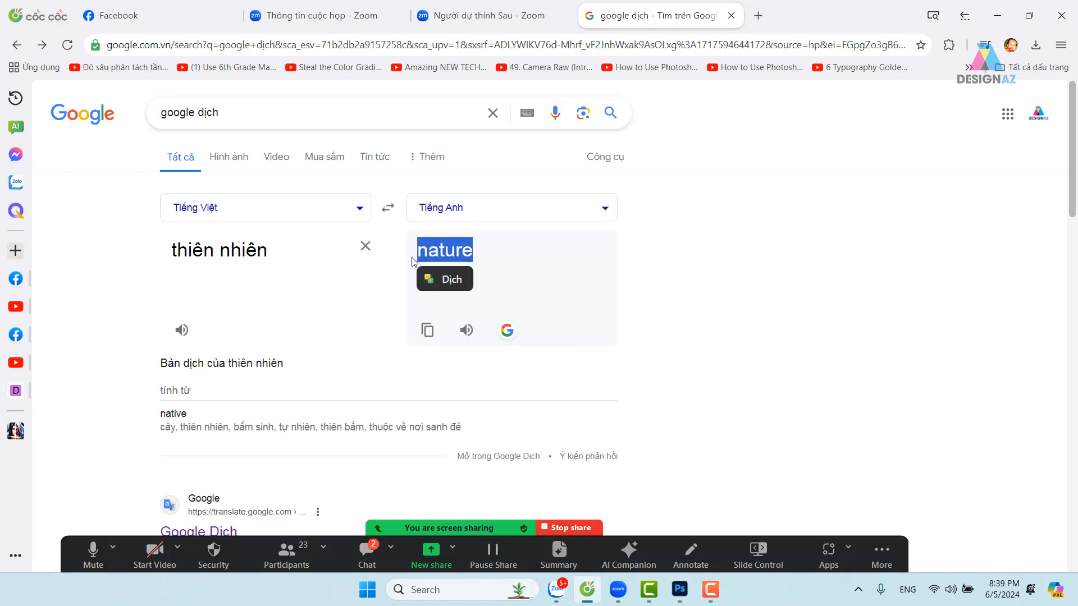
triple_click(273, 116)
key(ctrl+v)
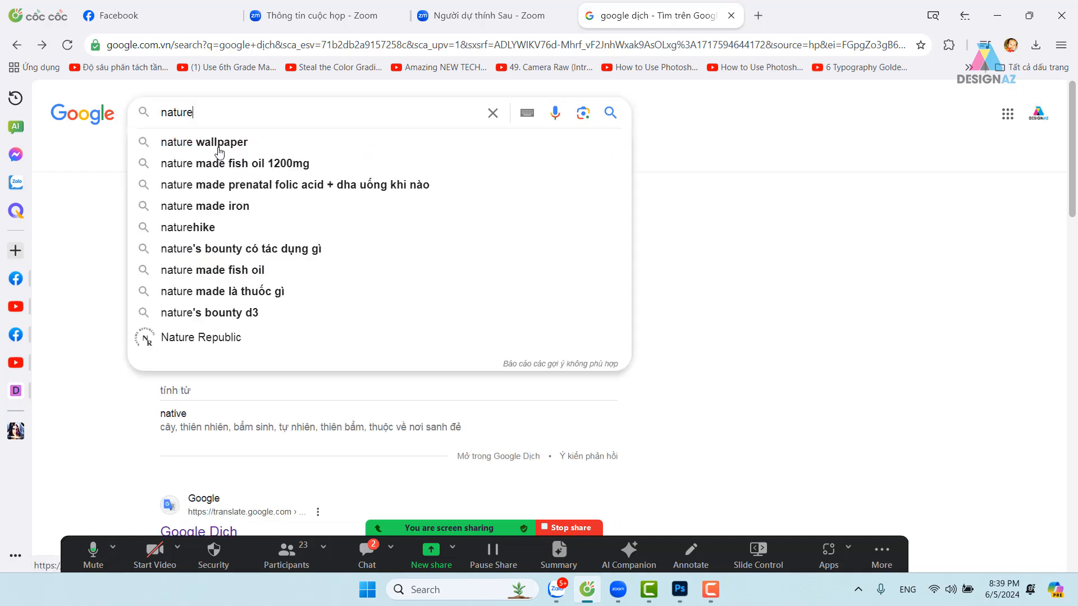
key(Return)
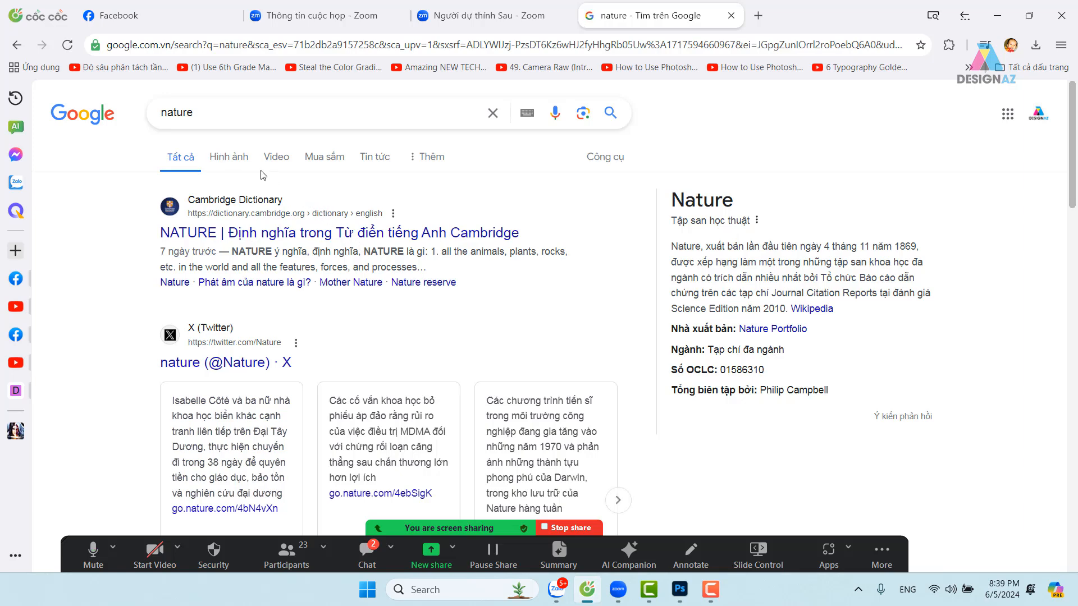
click(235, 160)
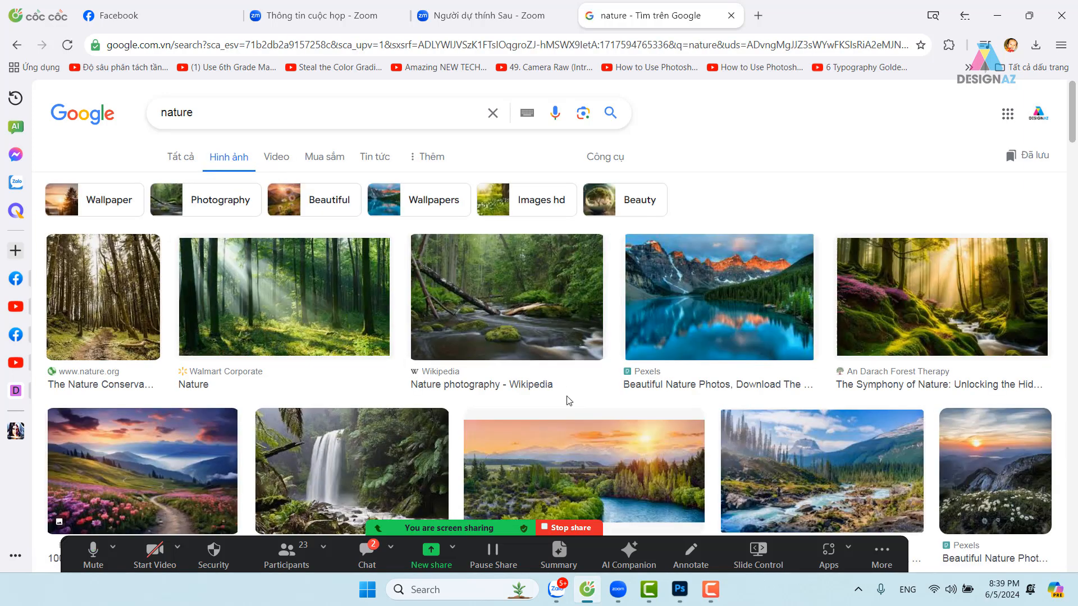
Step: Look through the "nature" image results for large, high-quality landscape photos
scroll(567, 399, down, 2)
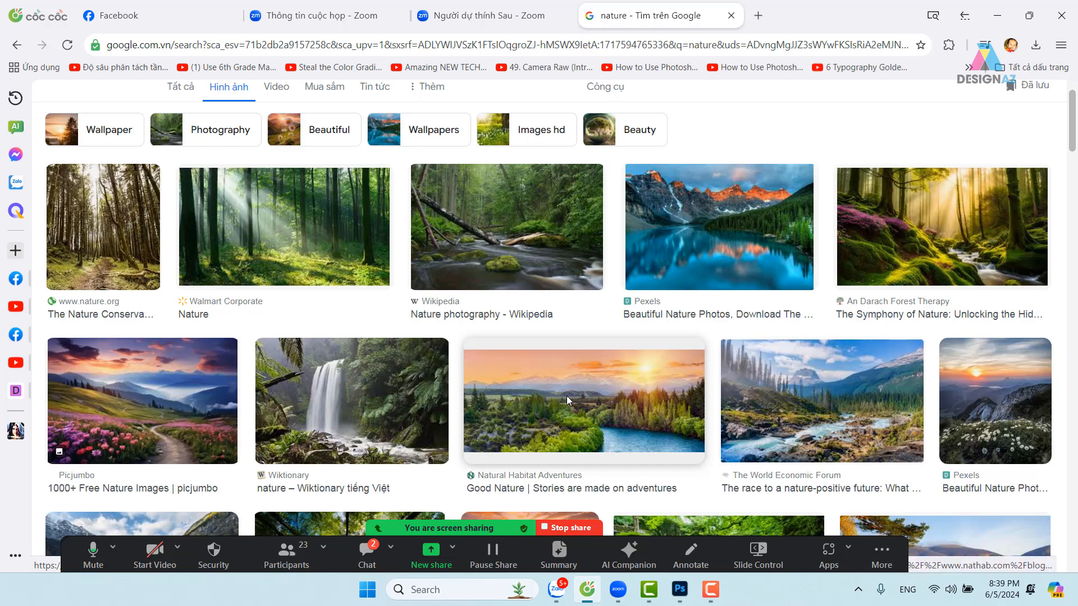
scroll(567, 400, down, 5)
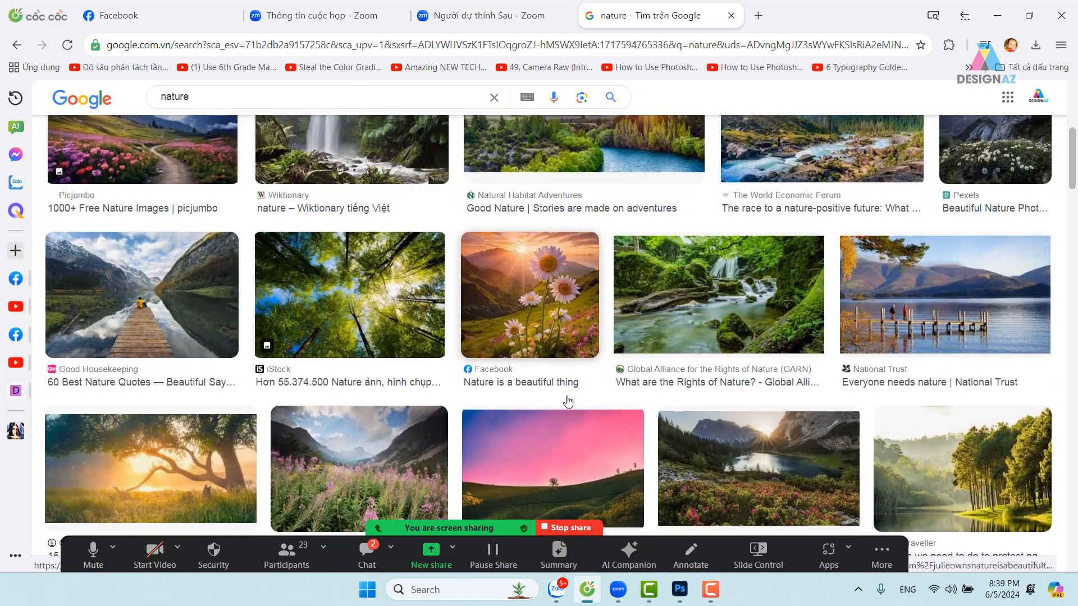
scroll(568, 402, down, 3)
scroll(568, 402, down, 2)
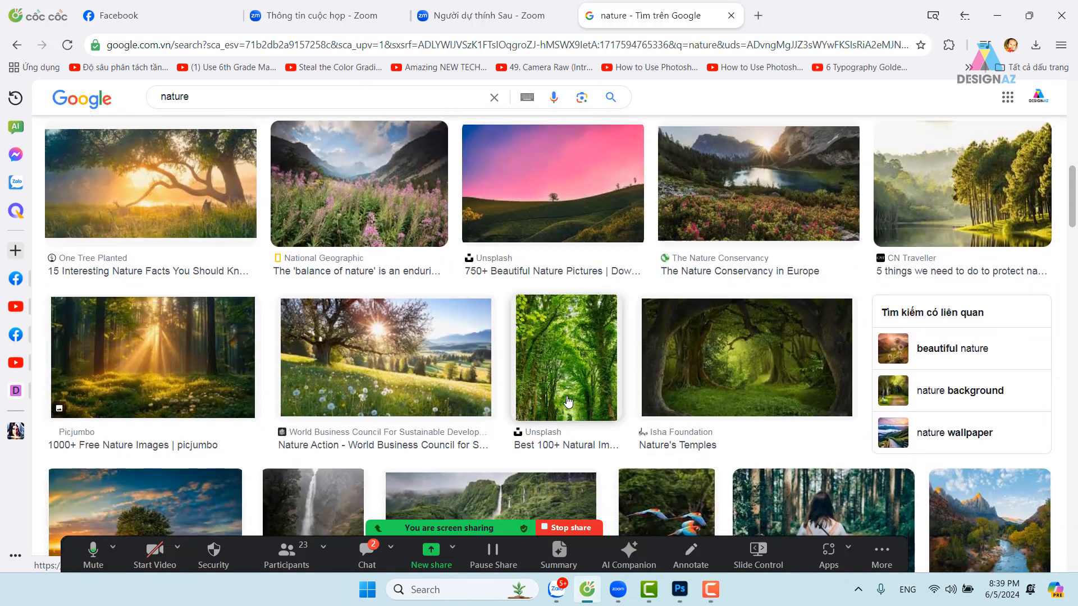
scroll(568, 402, down, 2)
scroll(568, 400, down, 2)
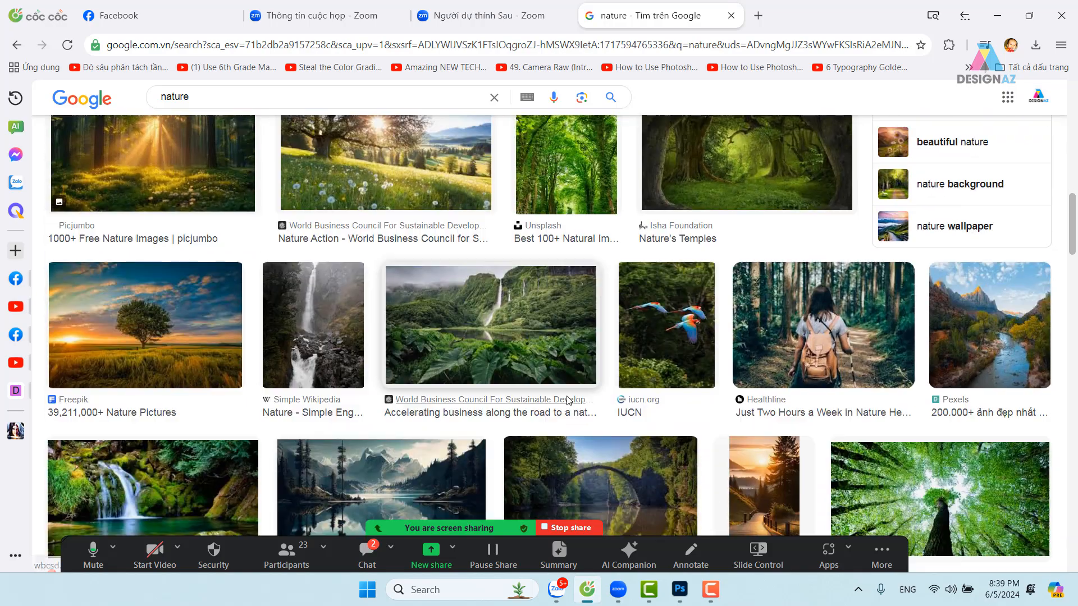
scroll(568, 401, down, 5)
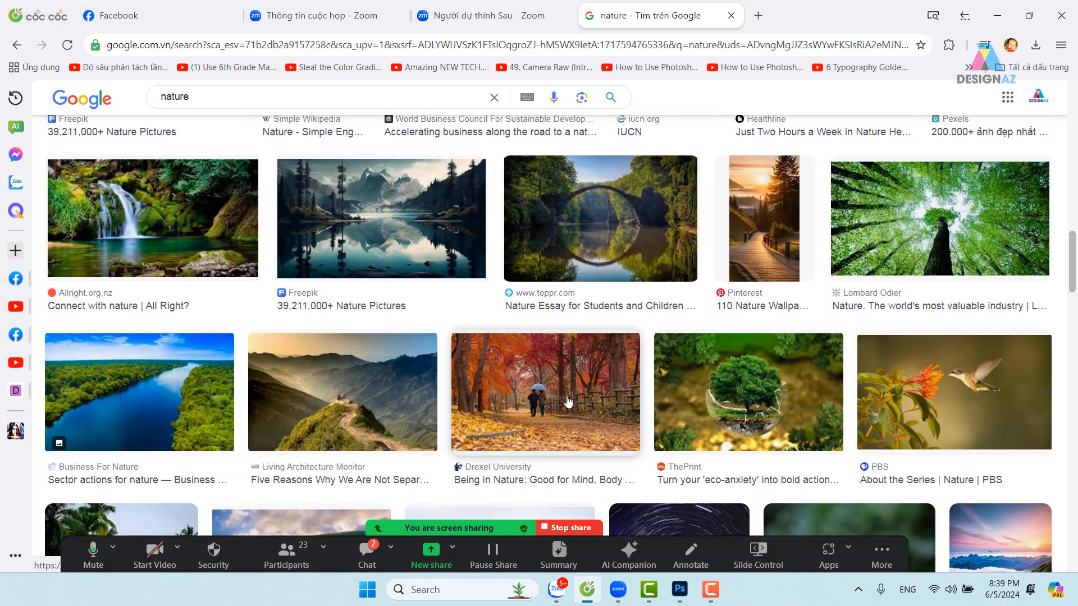
scroll(568, 401, down, 6)
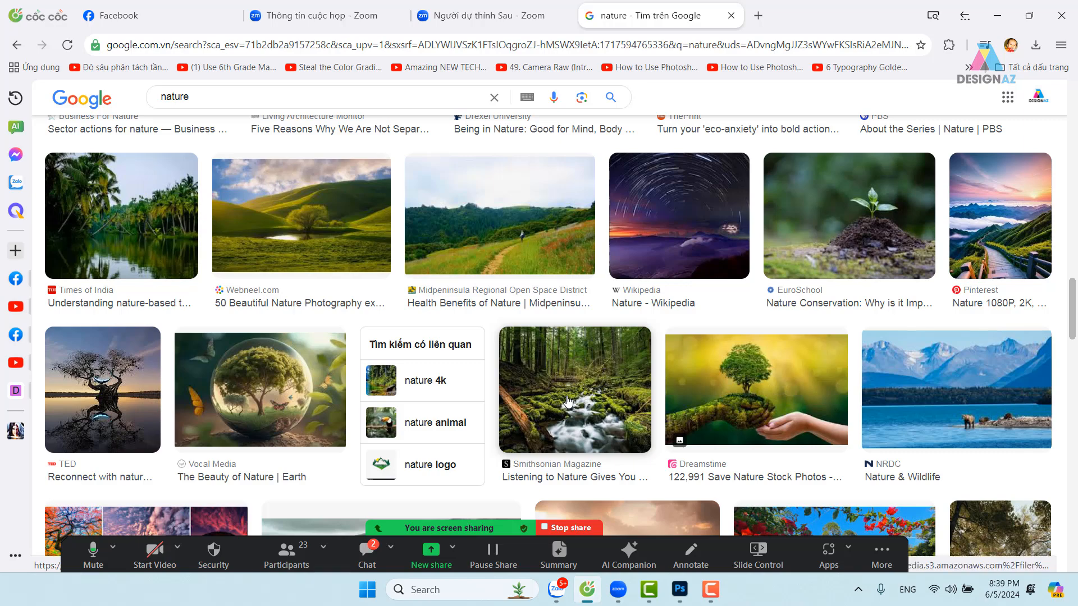
scroll(568, 401, down, 3)
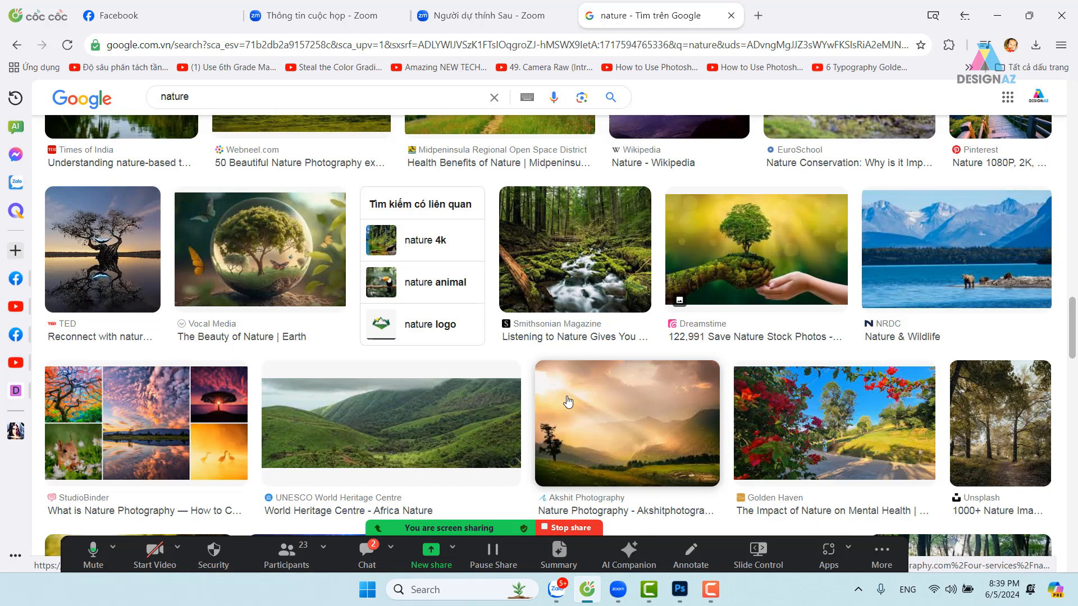
scroll(568, 400, down, 10)
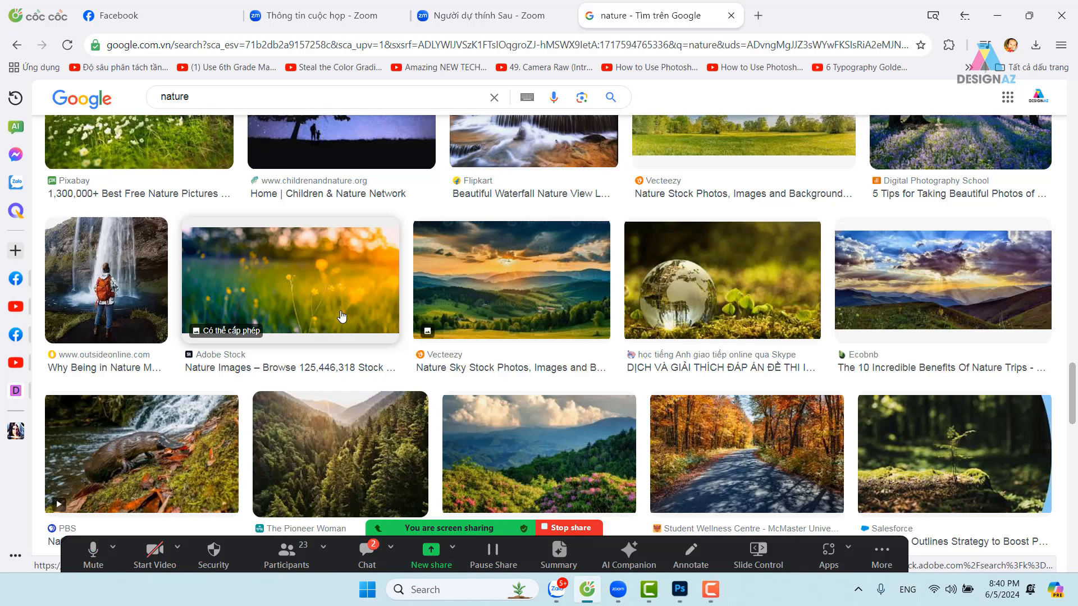
scroll(342, 316, down, 7)
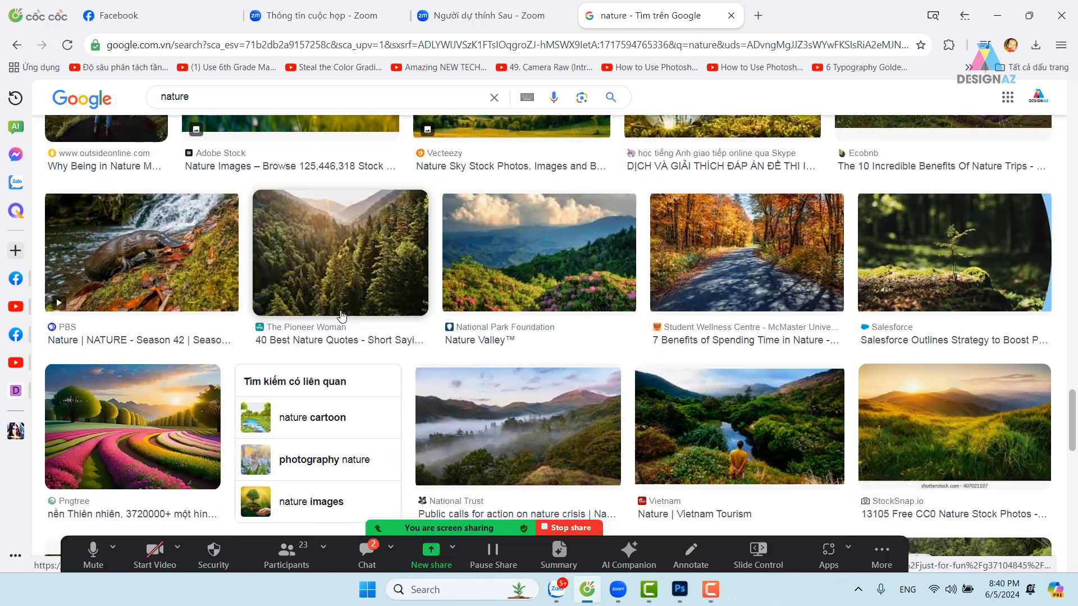
Step: Replace the search keyword with "bất động sản" and run the image search
scroll(342, 316, up, 10)
scroll(342, 316, up, 10)
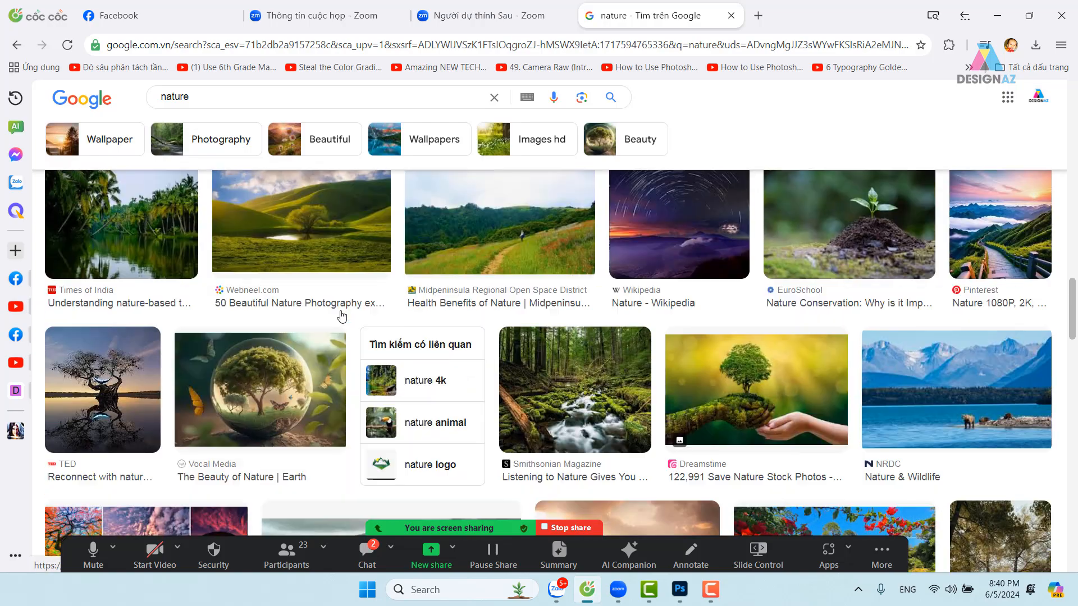
scroll(336, 216, up, 2)
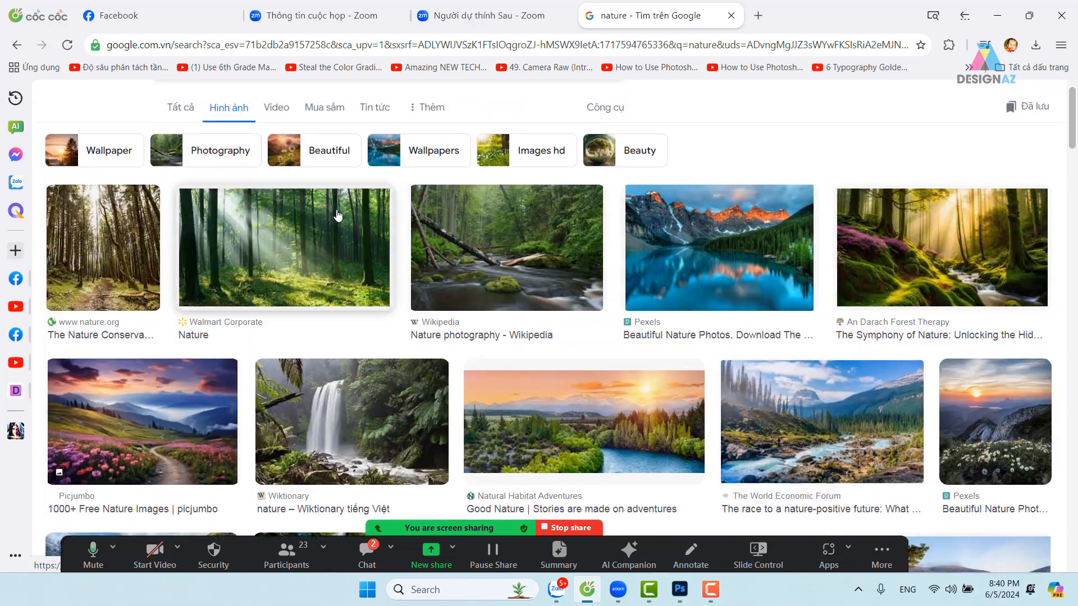
drag(220, 115, 103, 115)
key(BackSpace)
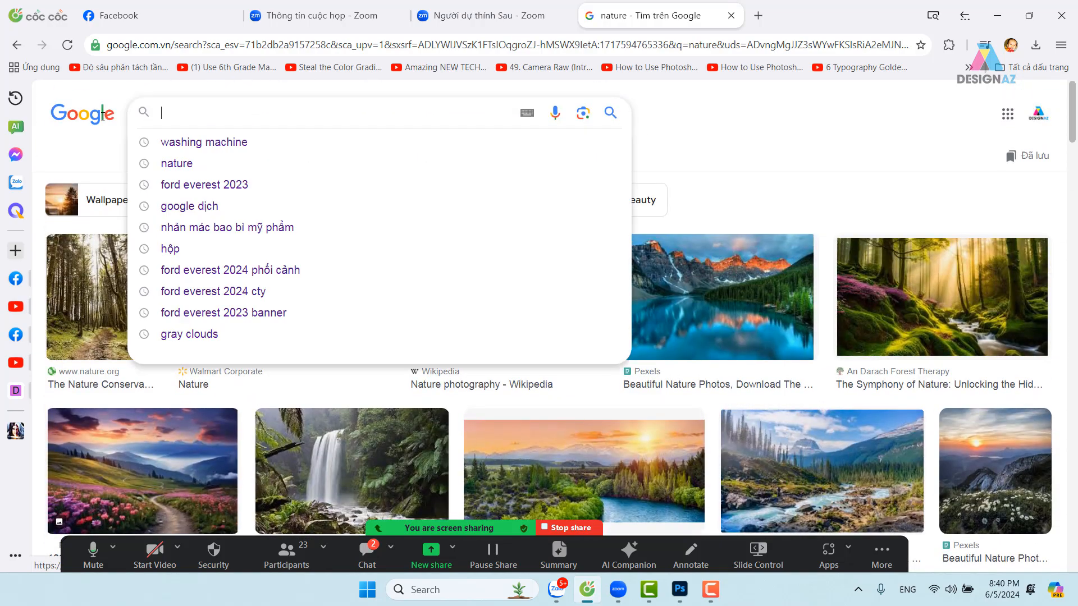
text(bất d)
text(ộng sản)
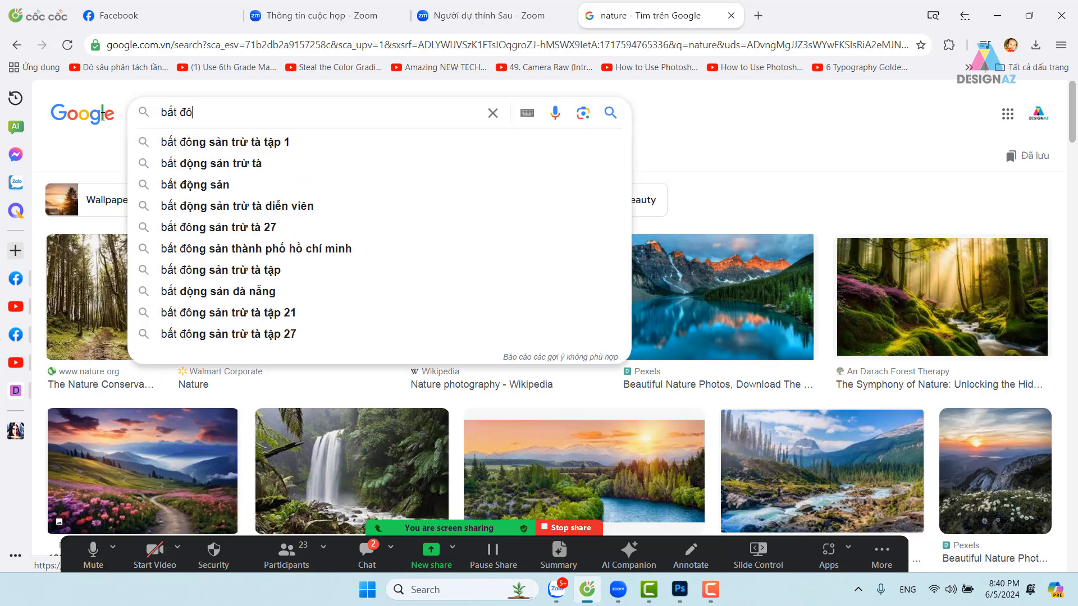
key(Return)
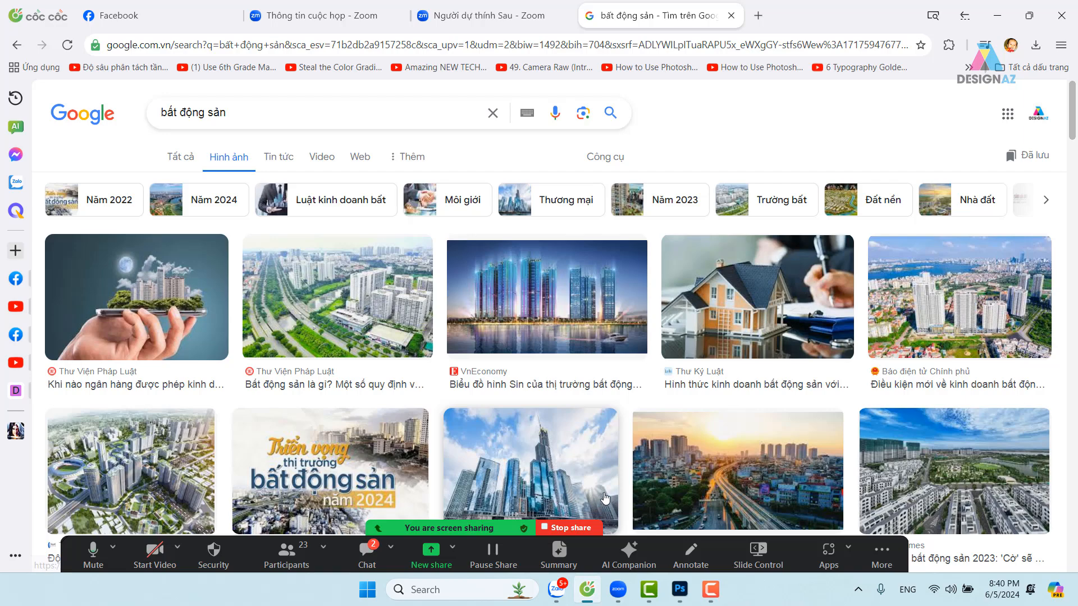
Step: Preview the VnEconomy picture of illuminated riverside towers and the Cafeland city picture among its related images, and look through that one's related images
click(573, 289)
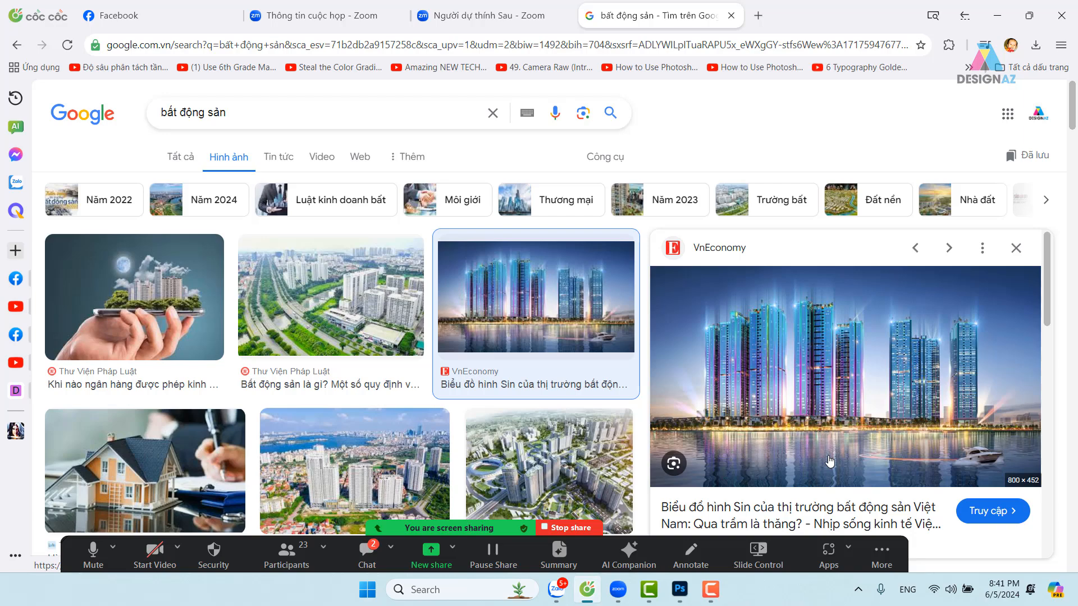
scroll(845, 420, down, 8)
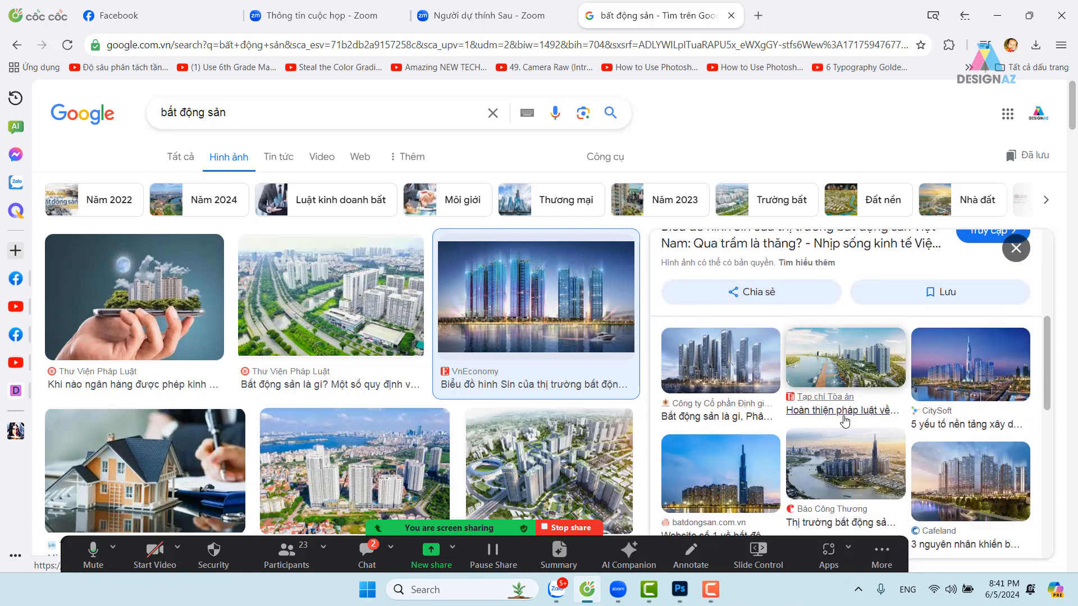
scroll(845, 420, down, 4)
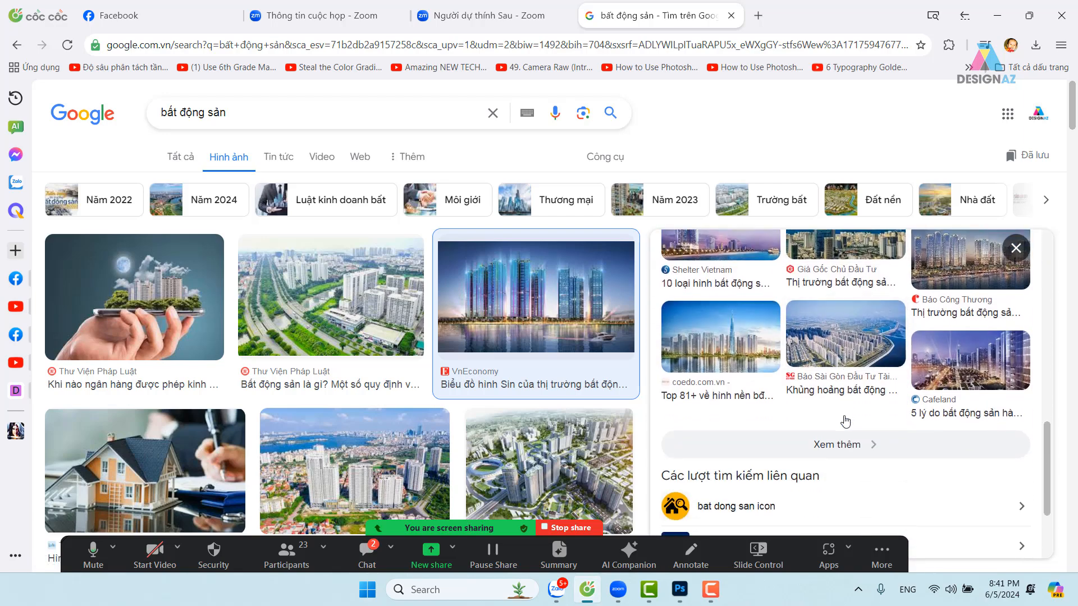
click(975, 385)
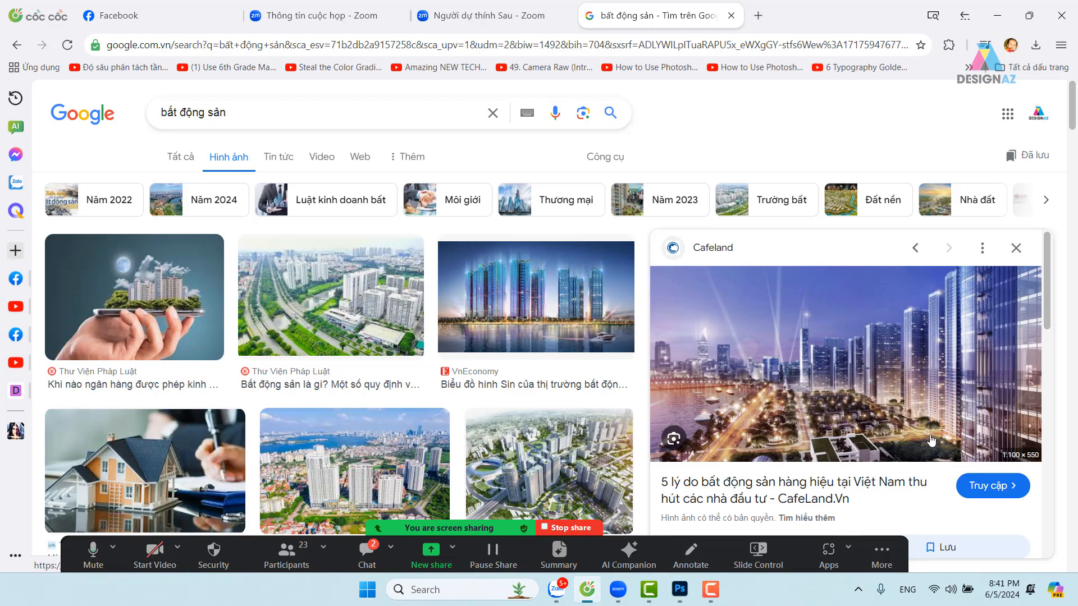
scroll(756, 378, down, 2)
scroll(757, 378, down, 8)
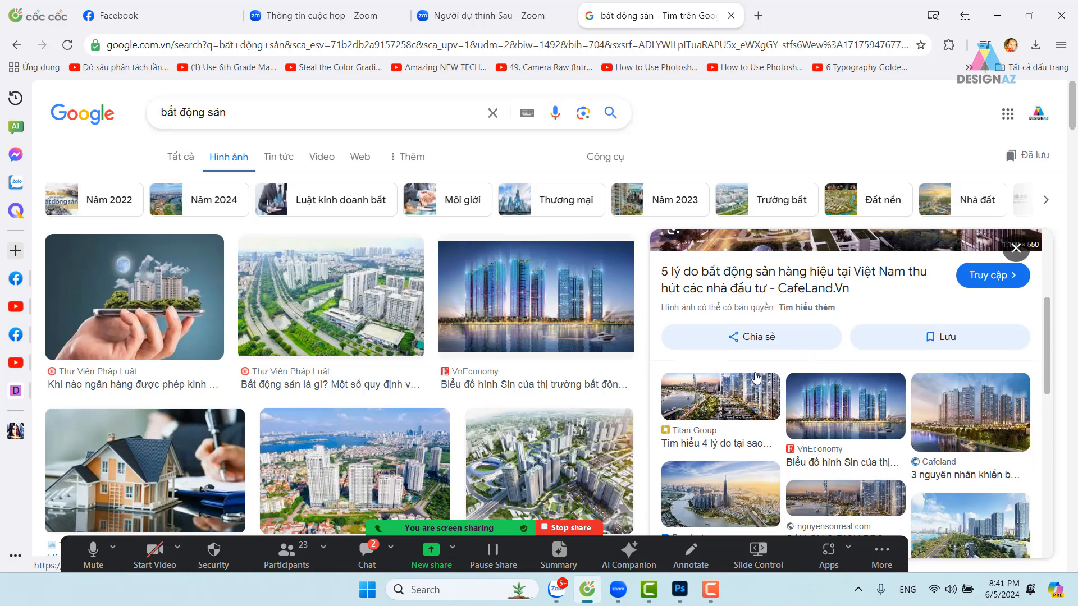
scroll(520, 403, down, 10)
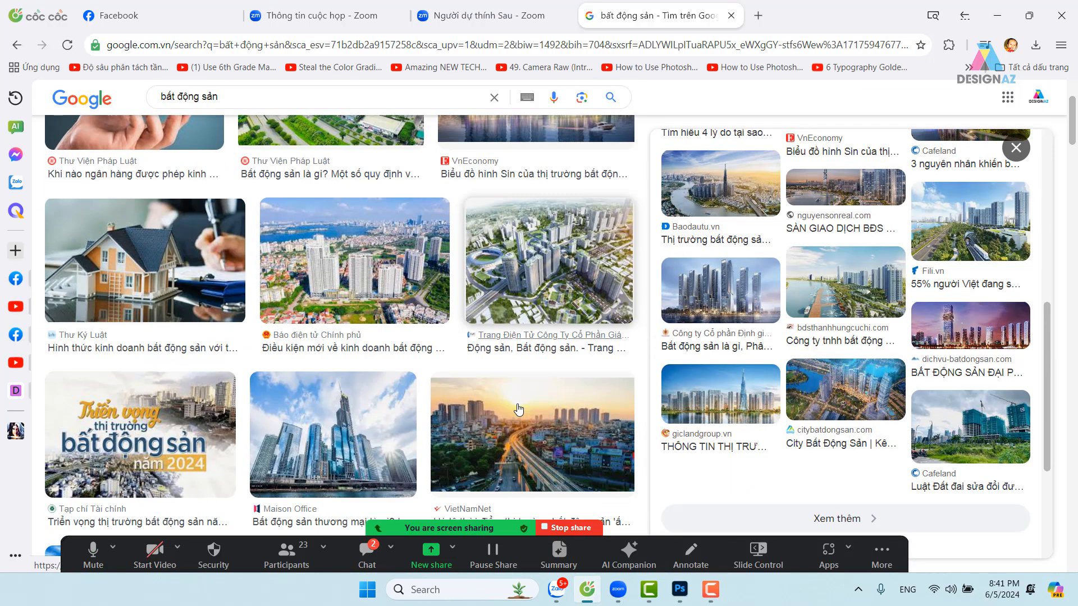
Step: Browse the "bất động sản" results and preview the Thư Ký Luật picture of a hand holding a glowing city on a tablet
scroll(519, 410, down, 9)
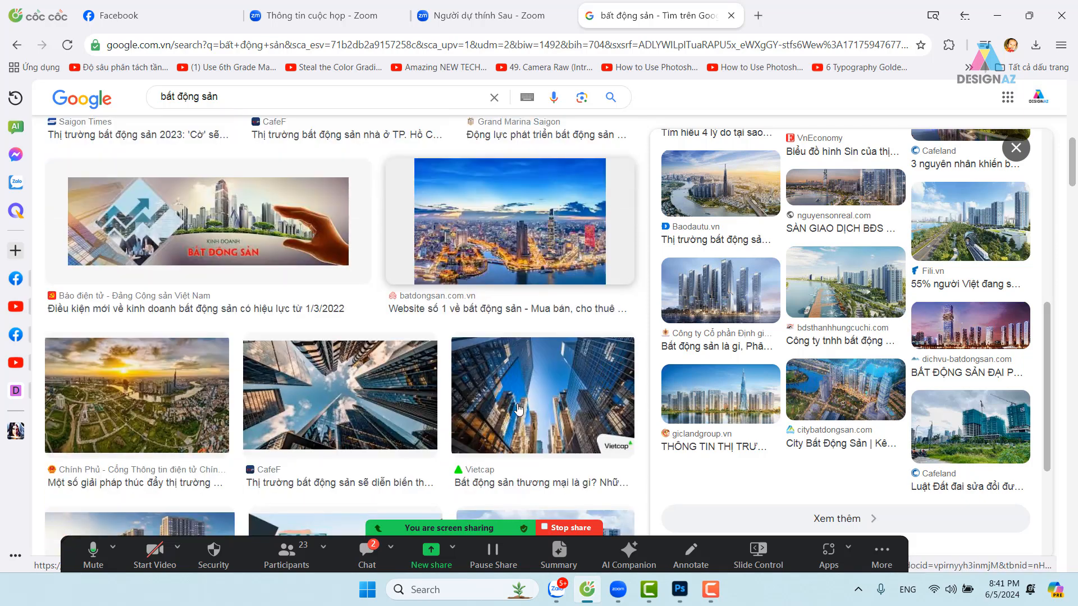
scroll(518, 410, down, 1)
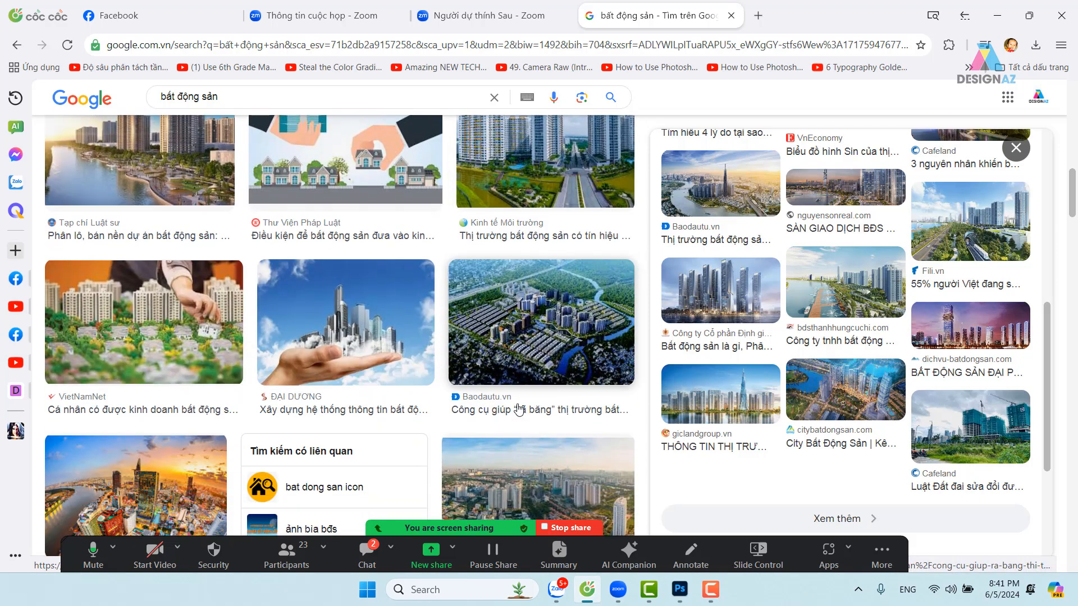
scroll(519, 410, down, 8)
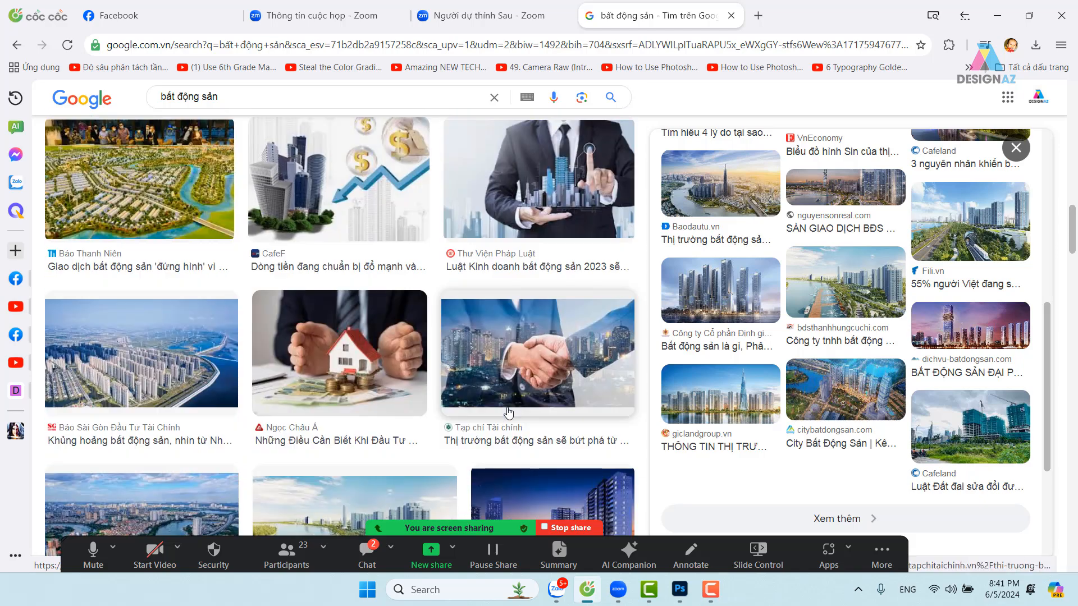
scroll(508, 412, down, 5)
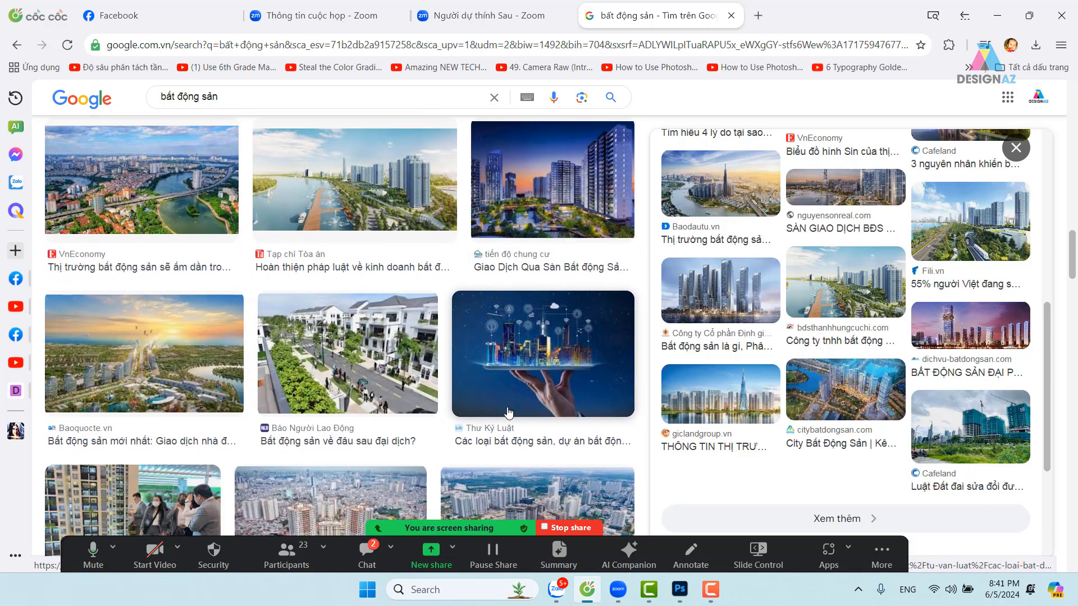
click(562, 358)
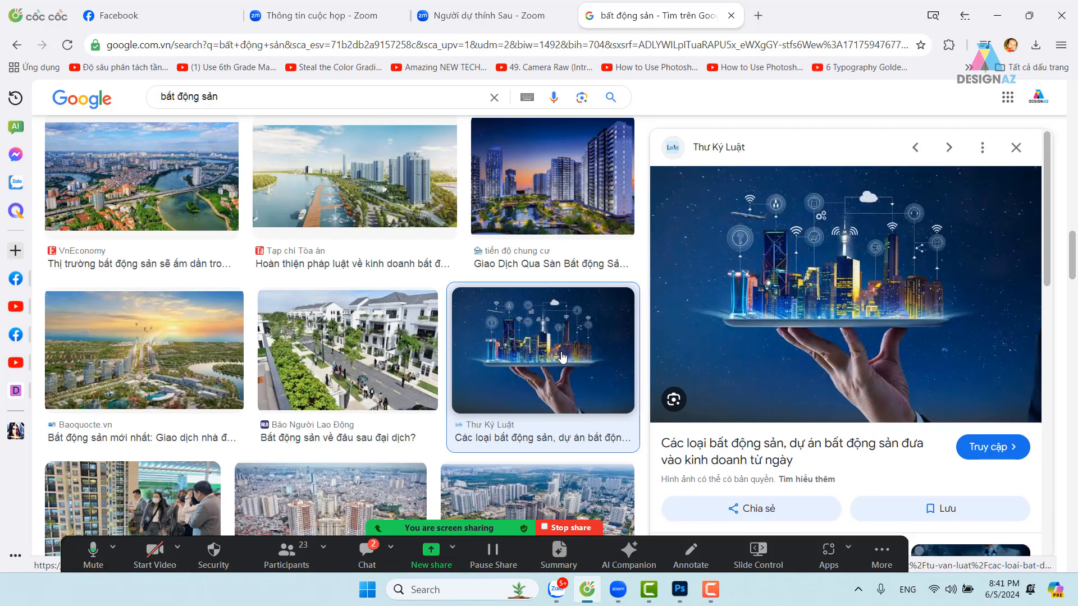
Step: Look further through the real estate images, previewing the VnEconomy night cityscape with the lit river road
scroll(562, 357, down, 8)
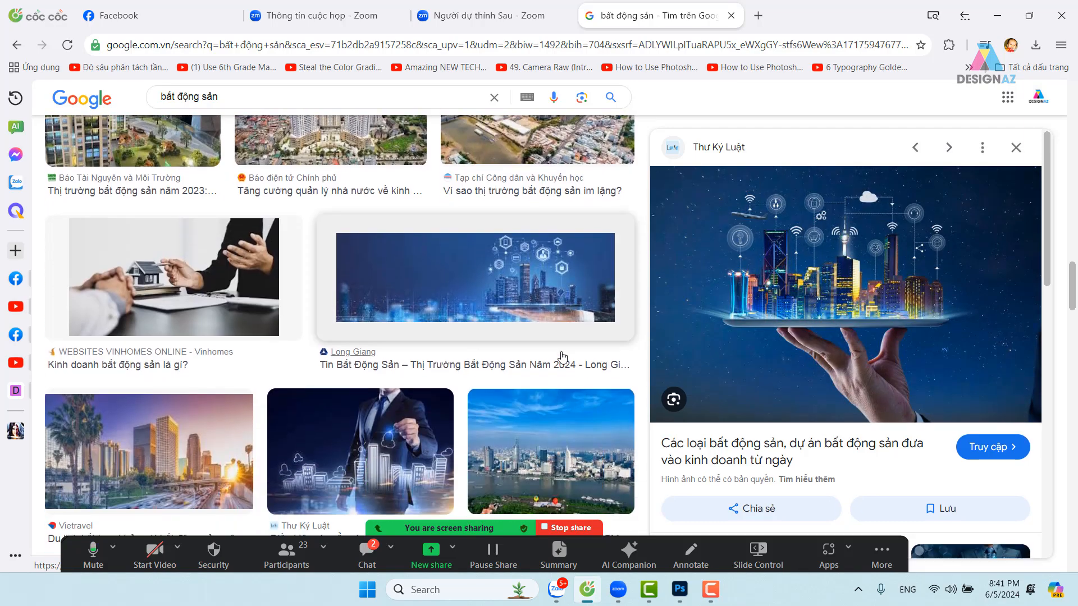
scroll(562, 356, down, 9)
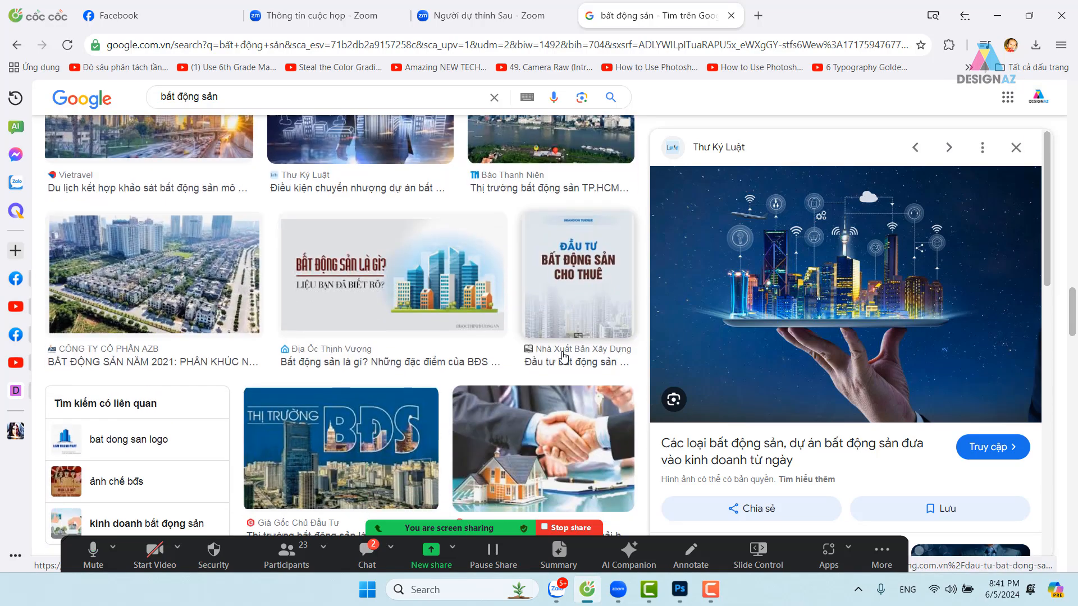
scroll(563, 355, down, 5)
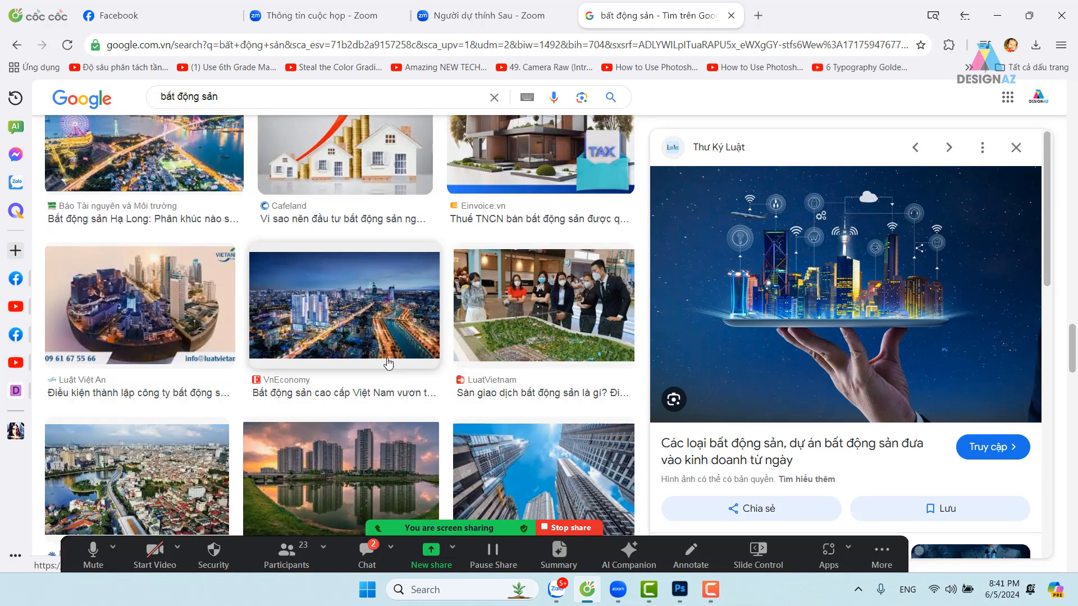
click(369, 335)
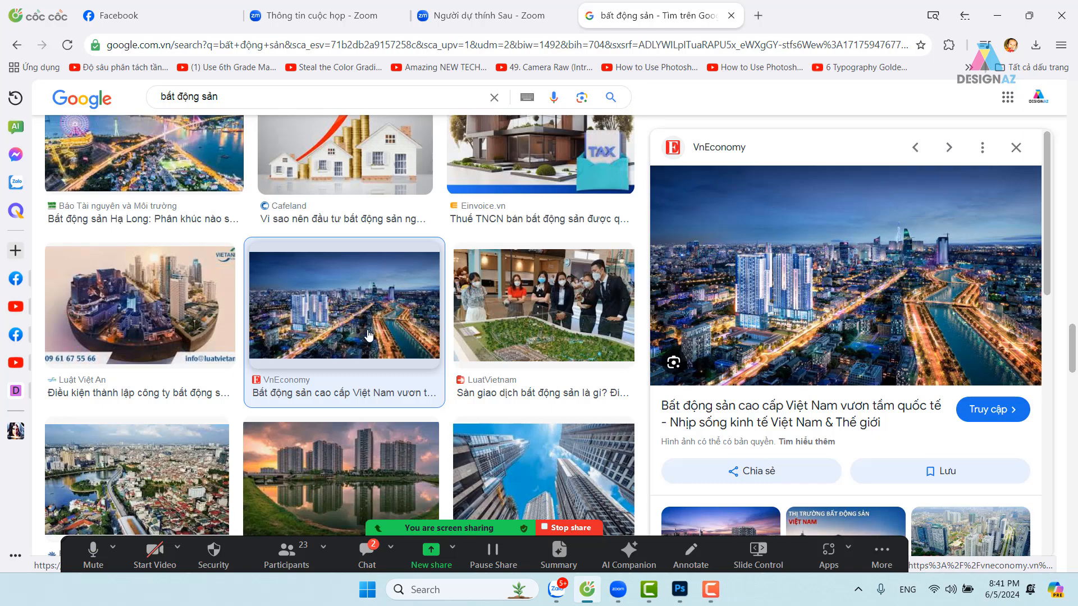
scroll(369, 335, down, 10)
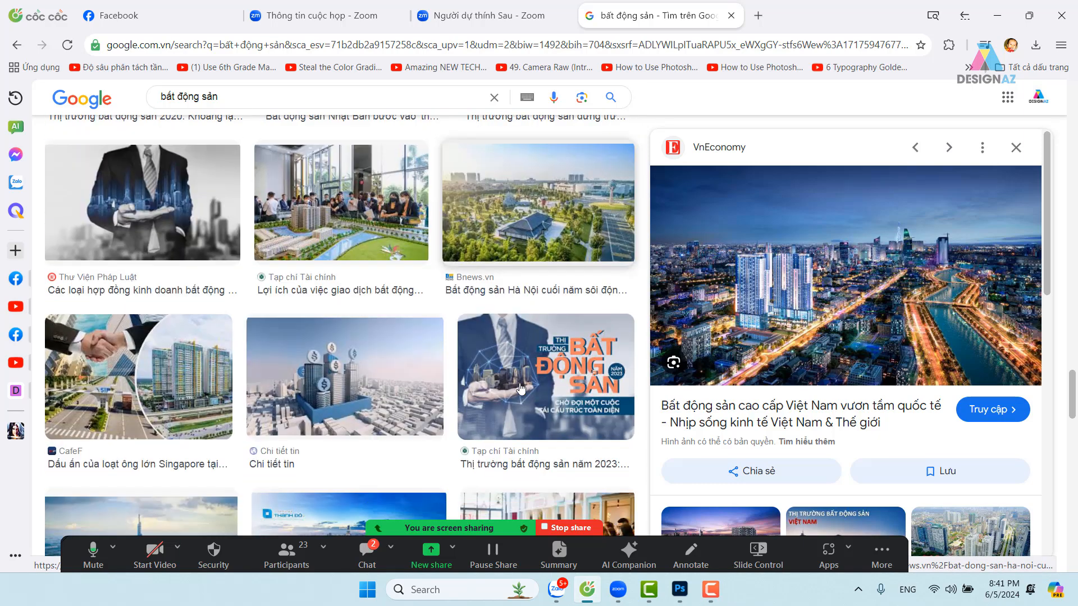
scroll(521, 387, down, 8)
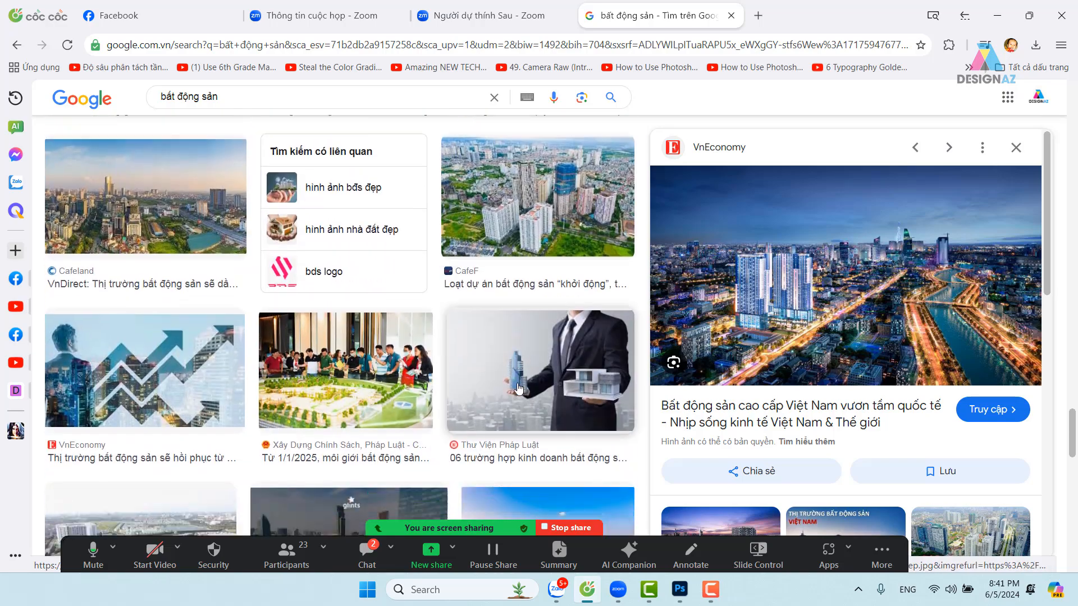
Step: Scan further down the "bất động sản" image results for more property and city pictures
scroll(519, 389, down, 7)
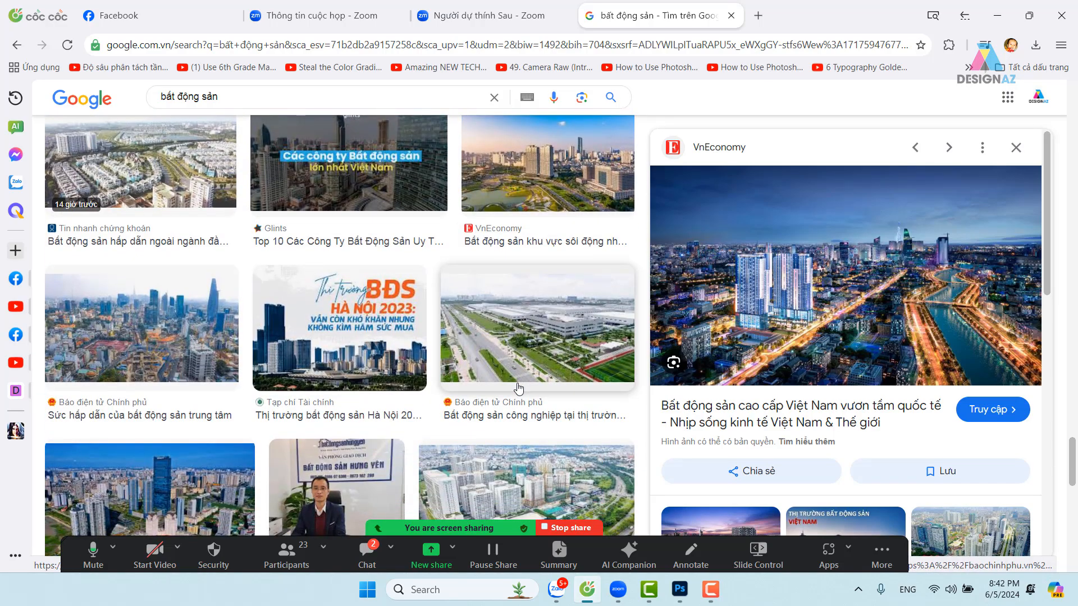
scroll(519, 387, down, 6)
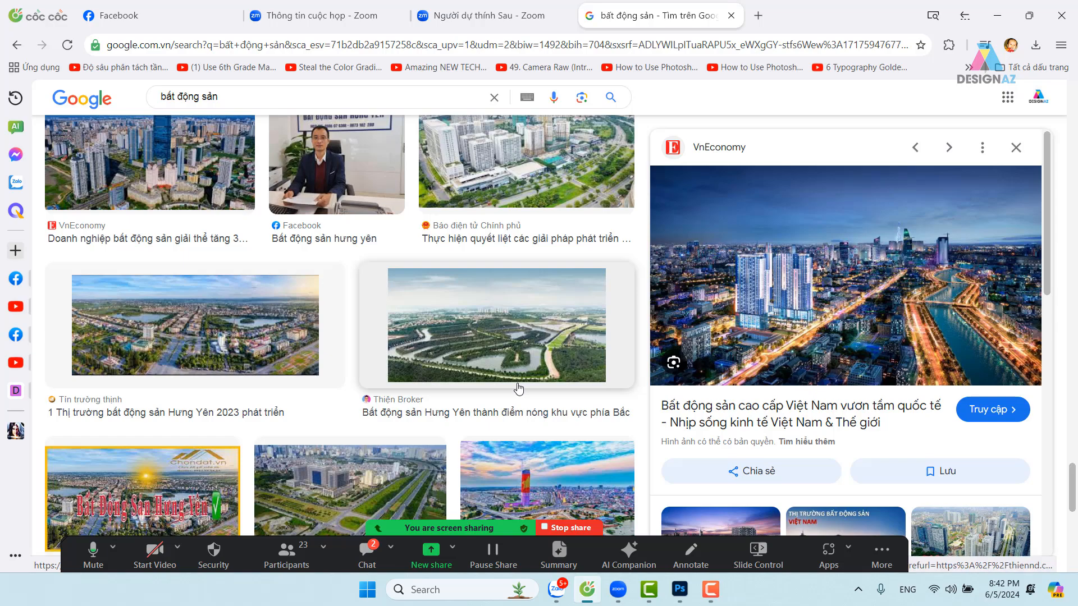
scroll(518, 388, down, 5)
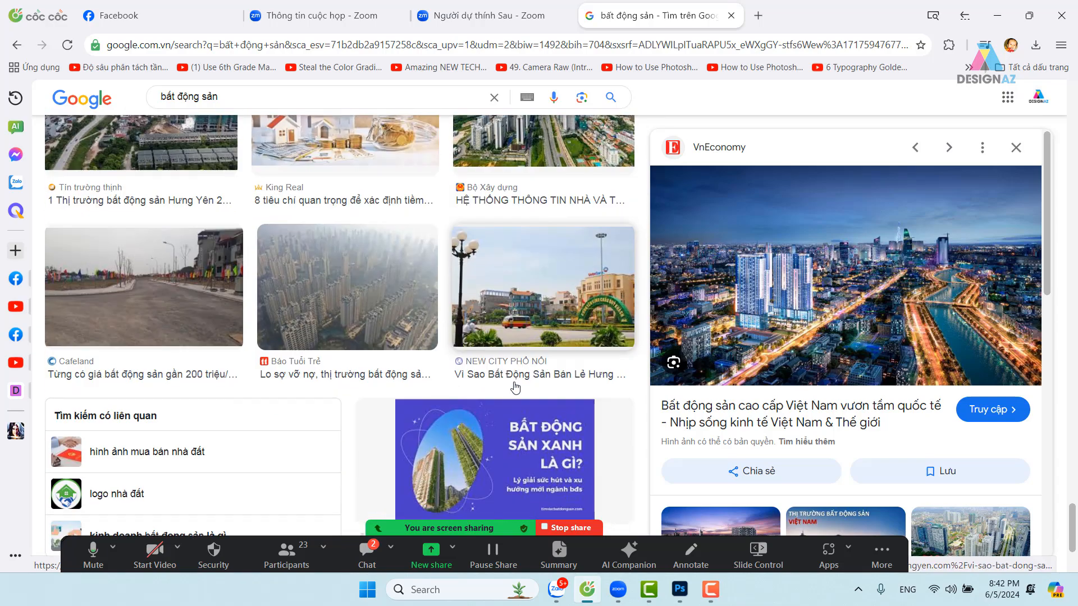
scroll(515, 387, down, 8)
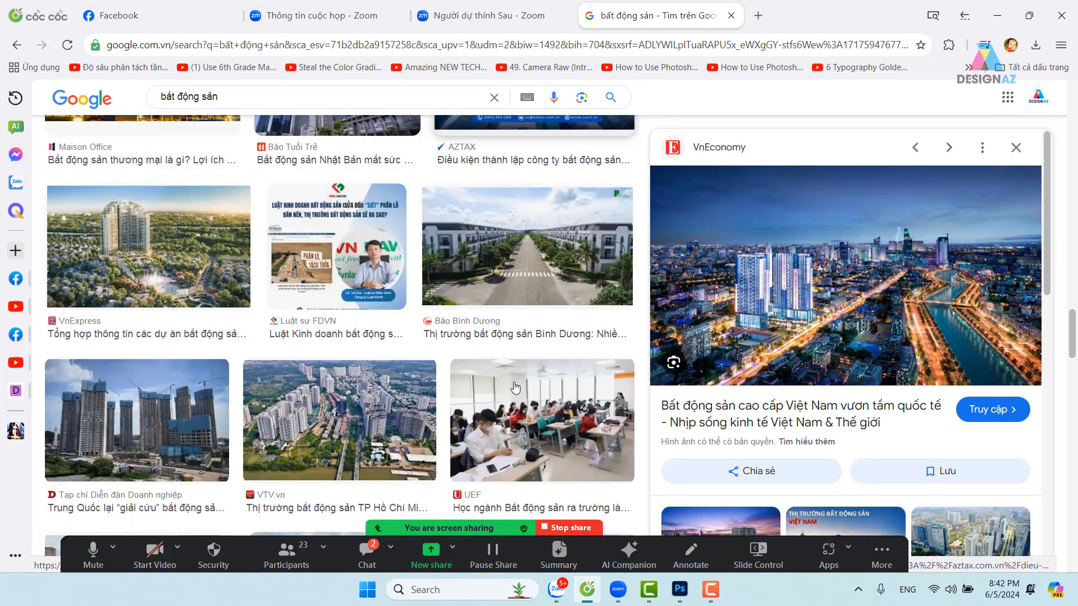
scroll(516, 387, down, 10)
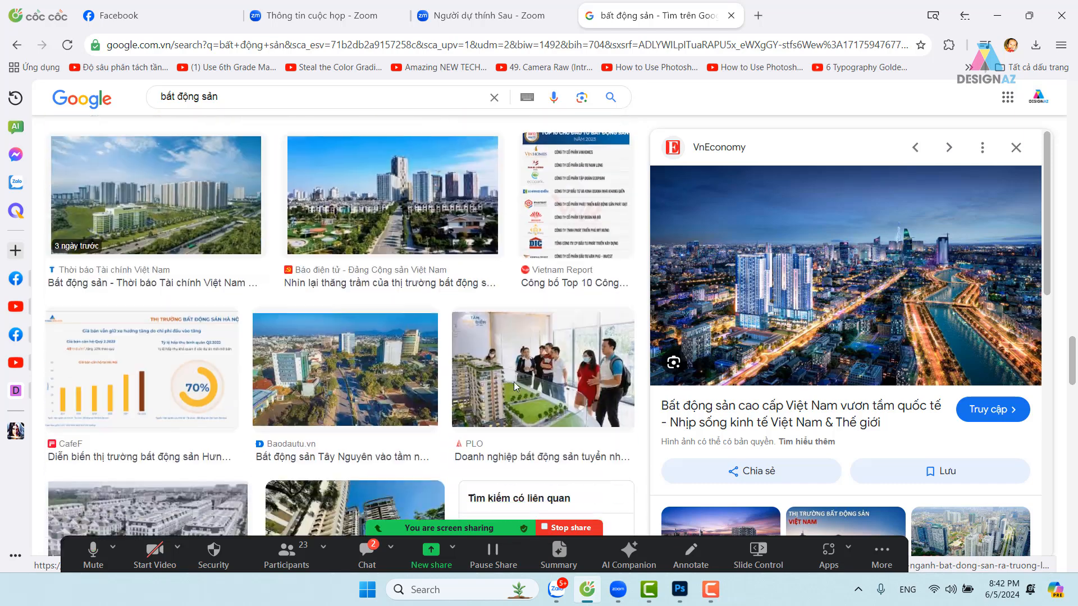
Step: Extend the search keyword to "bất động sản vin" and run the image search
click(257, 95)
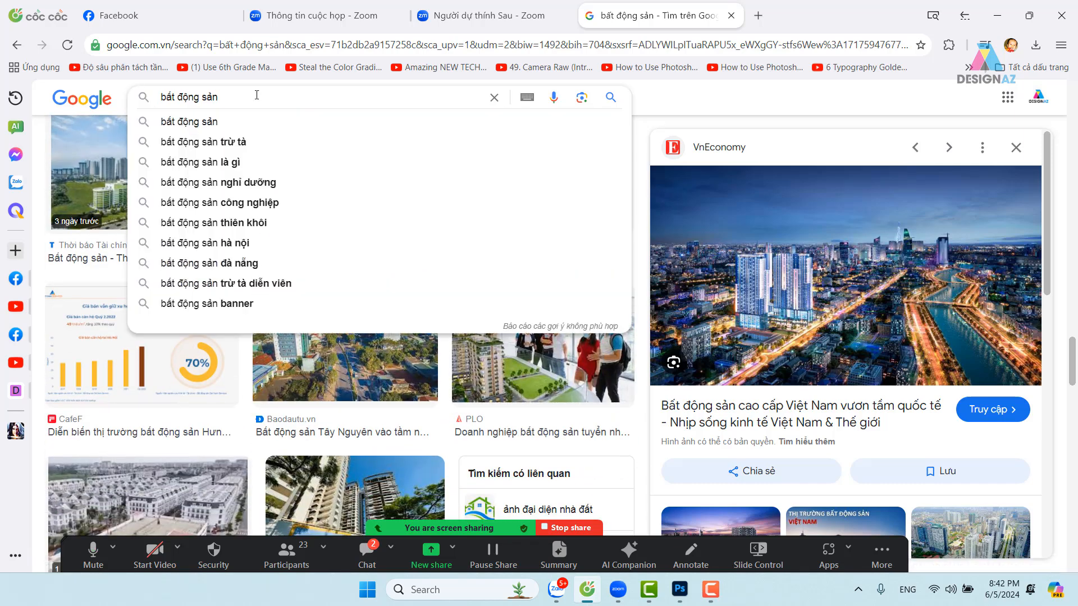
text(vin)
key(Return)
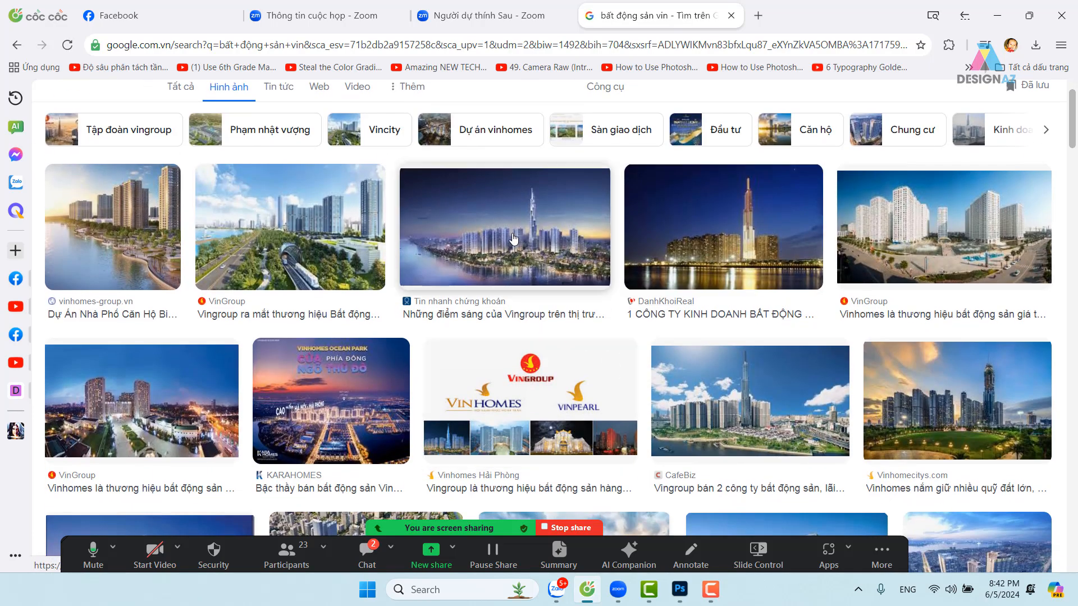
Step: Preview the Tin nhanh chứng khoán picture of the riverside Vingroup skyline at dusk and look through its related images
click(508, 235)
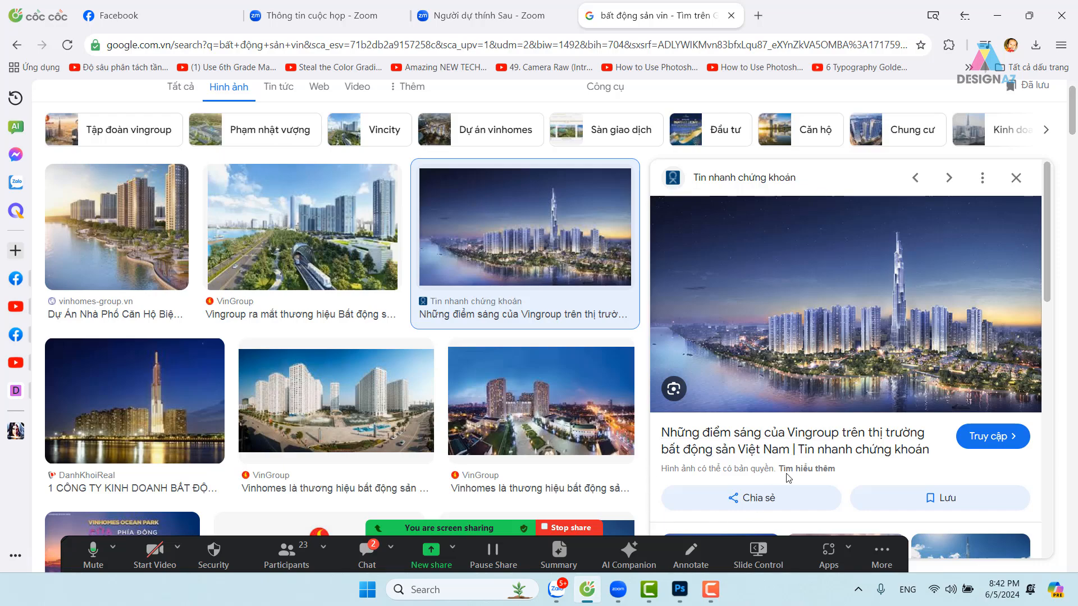
scroll(980, 358, down, 5)
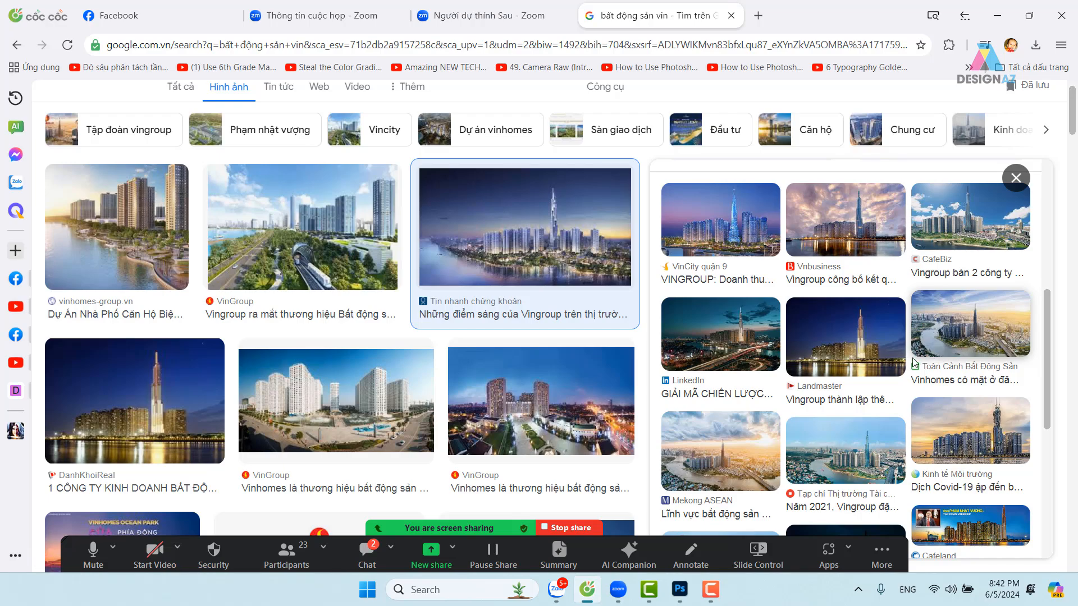
scroll(890, 368, down, 5)
scroll(507, 413, down, 5)
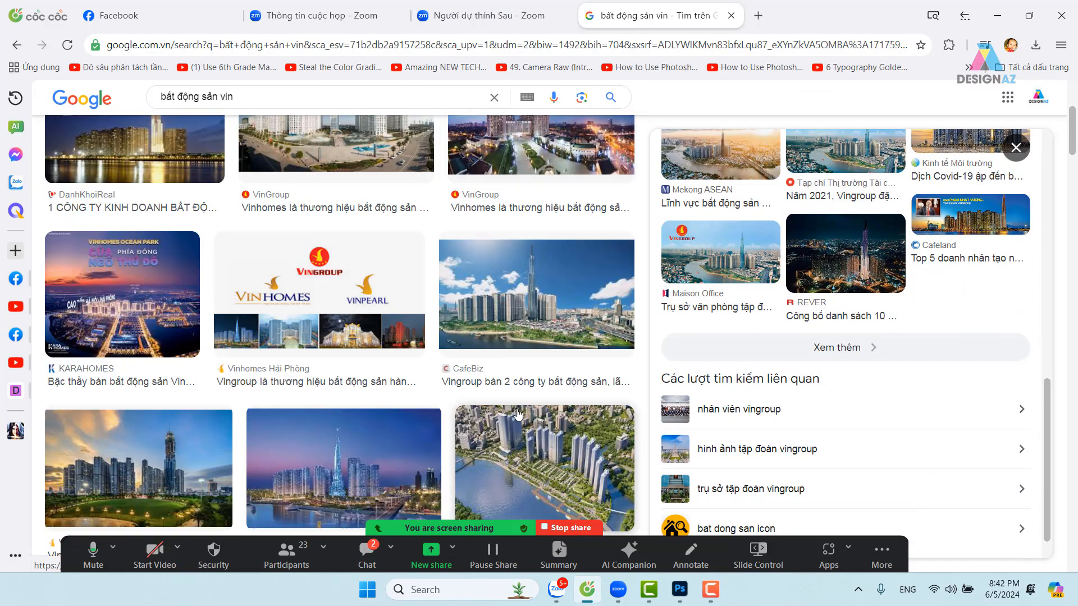
Step: Browse the "bất động sản vin" results and preview the Báo Thanh Niên night picture of the purple-lit towers
scroll(507, 413, down, 6)
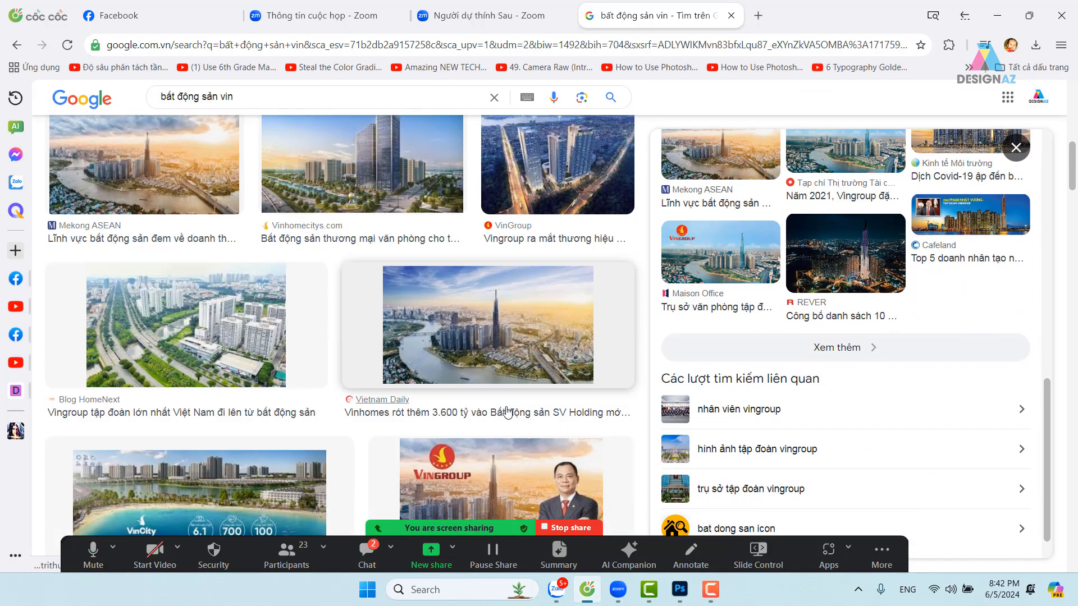
scroll(507, 412, down, 8)
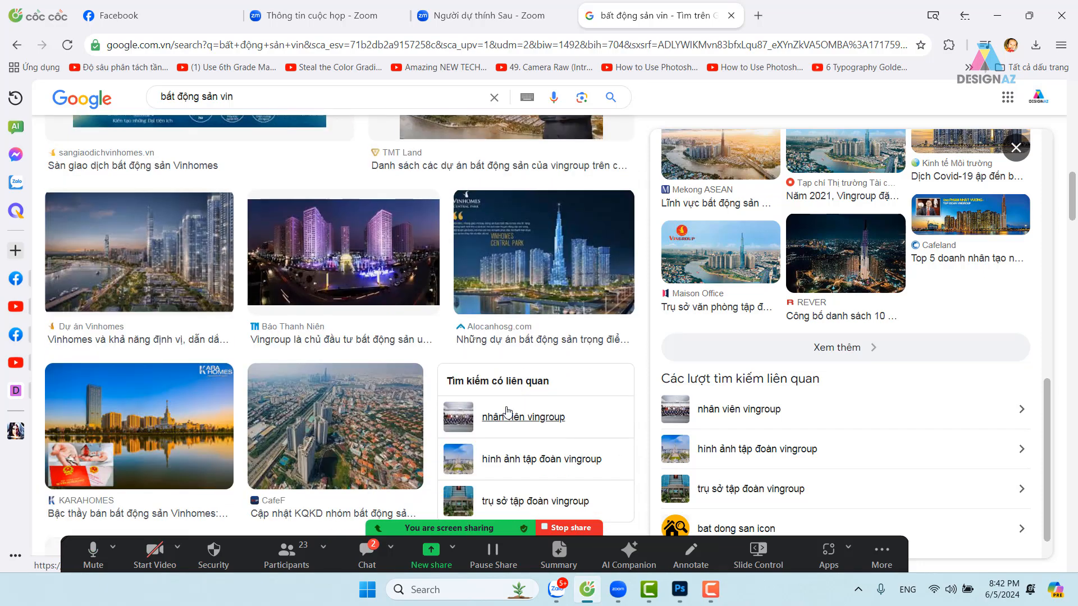
click(332, 230)
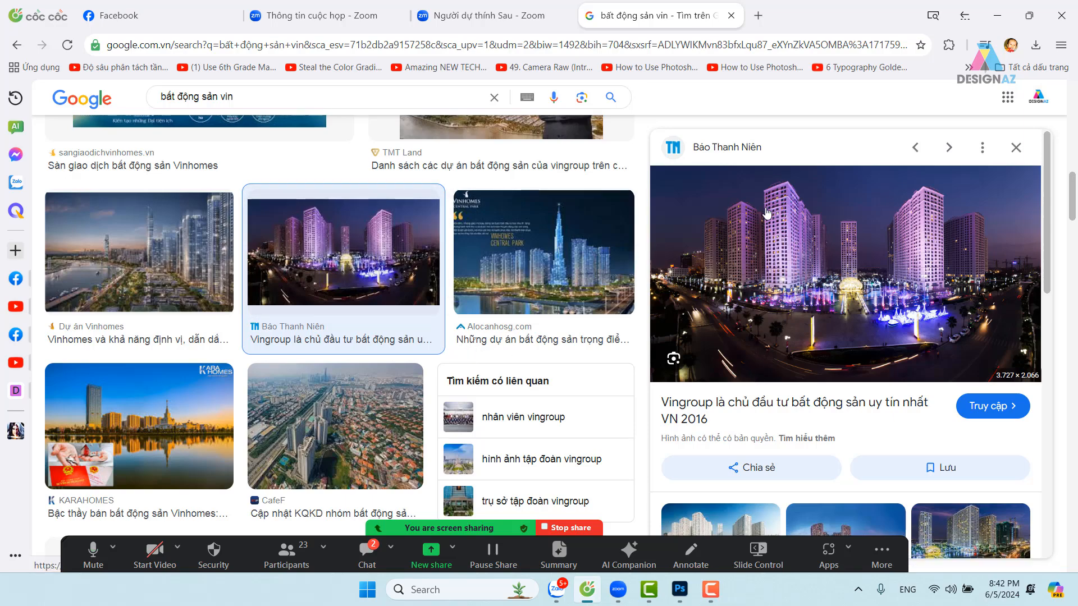
scroll(165, 414, down, 5)
scroll(166, 414, down, 2)
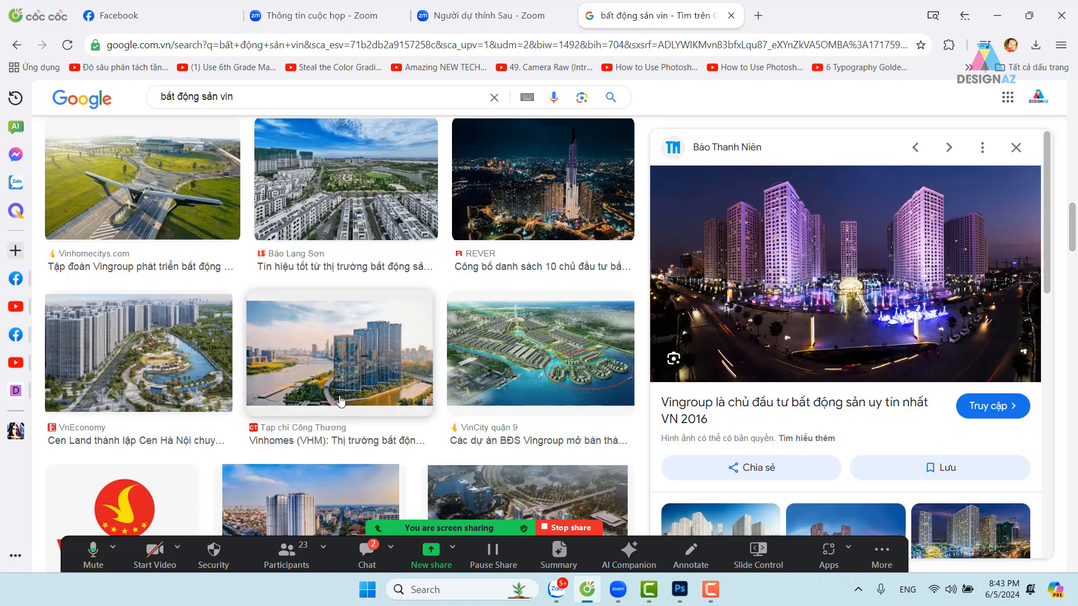
Step: Stop sharing the screen in the Zoom meeting and bring up the screen recorder's controls
click(544, 527)
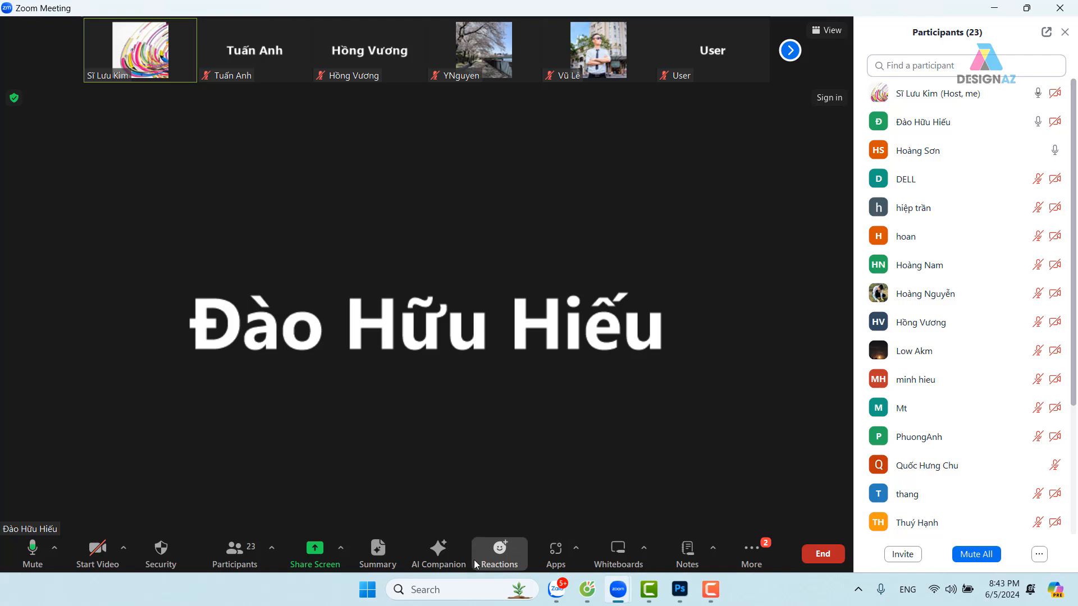
mouse_move(721, 589)
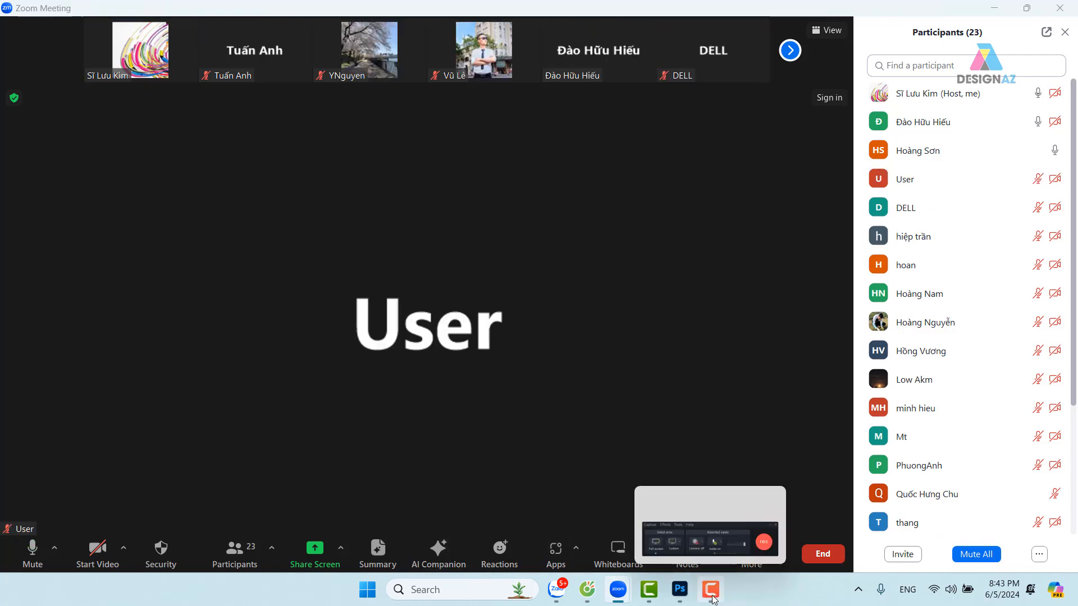
click(672, 543)
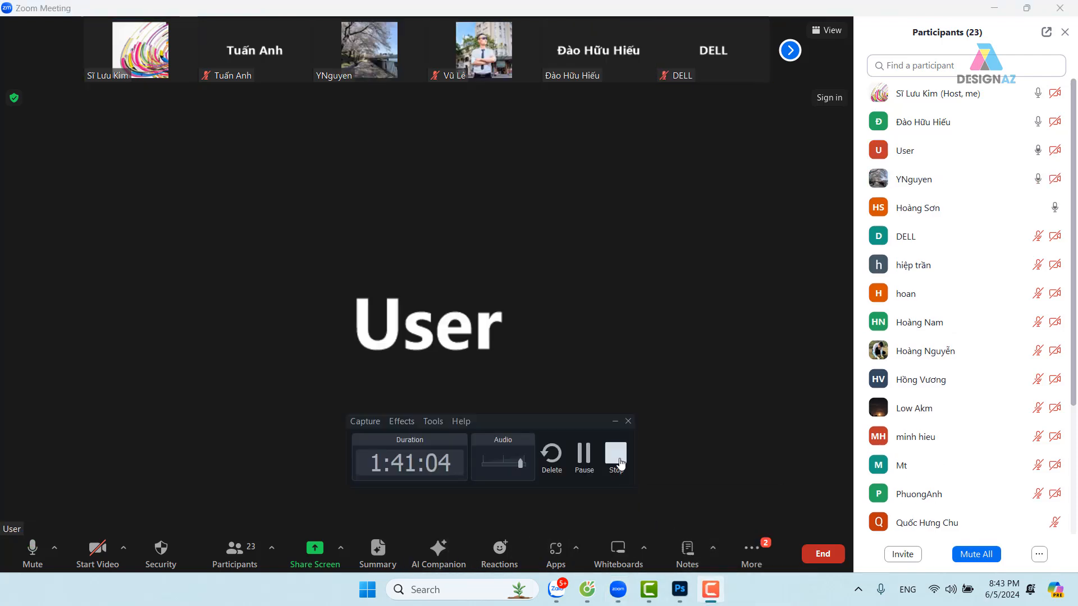